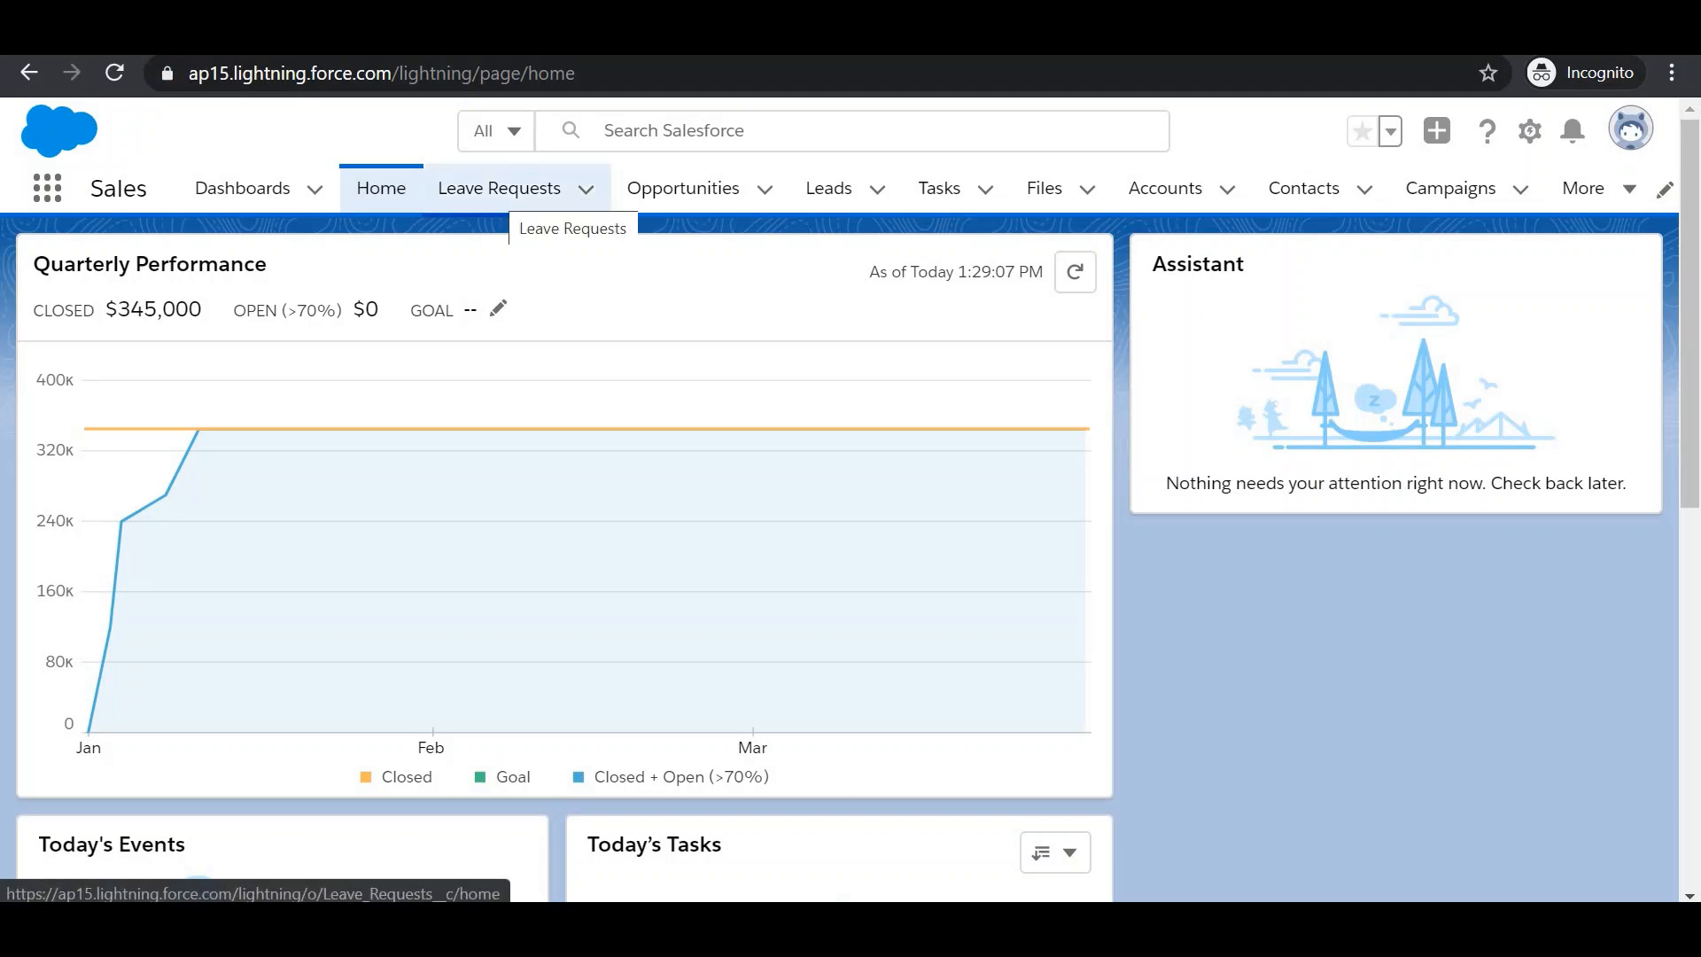
Step: Open the Leave Requests list and check which account is signed in
{"action": "left_click", "coordinate": [501, 193]}
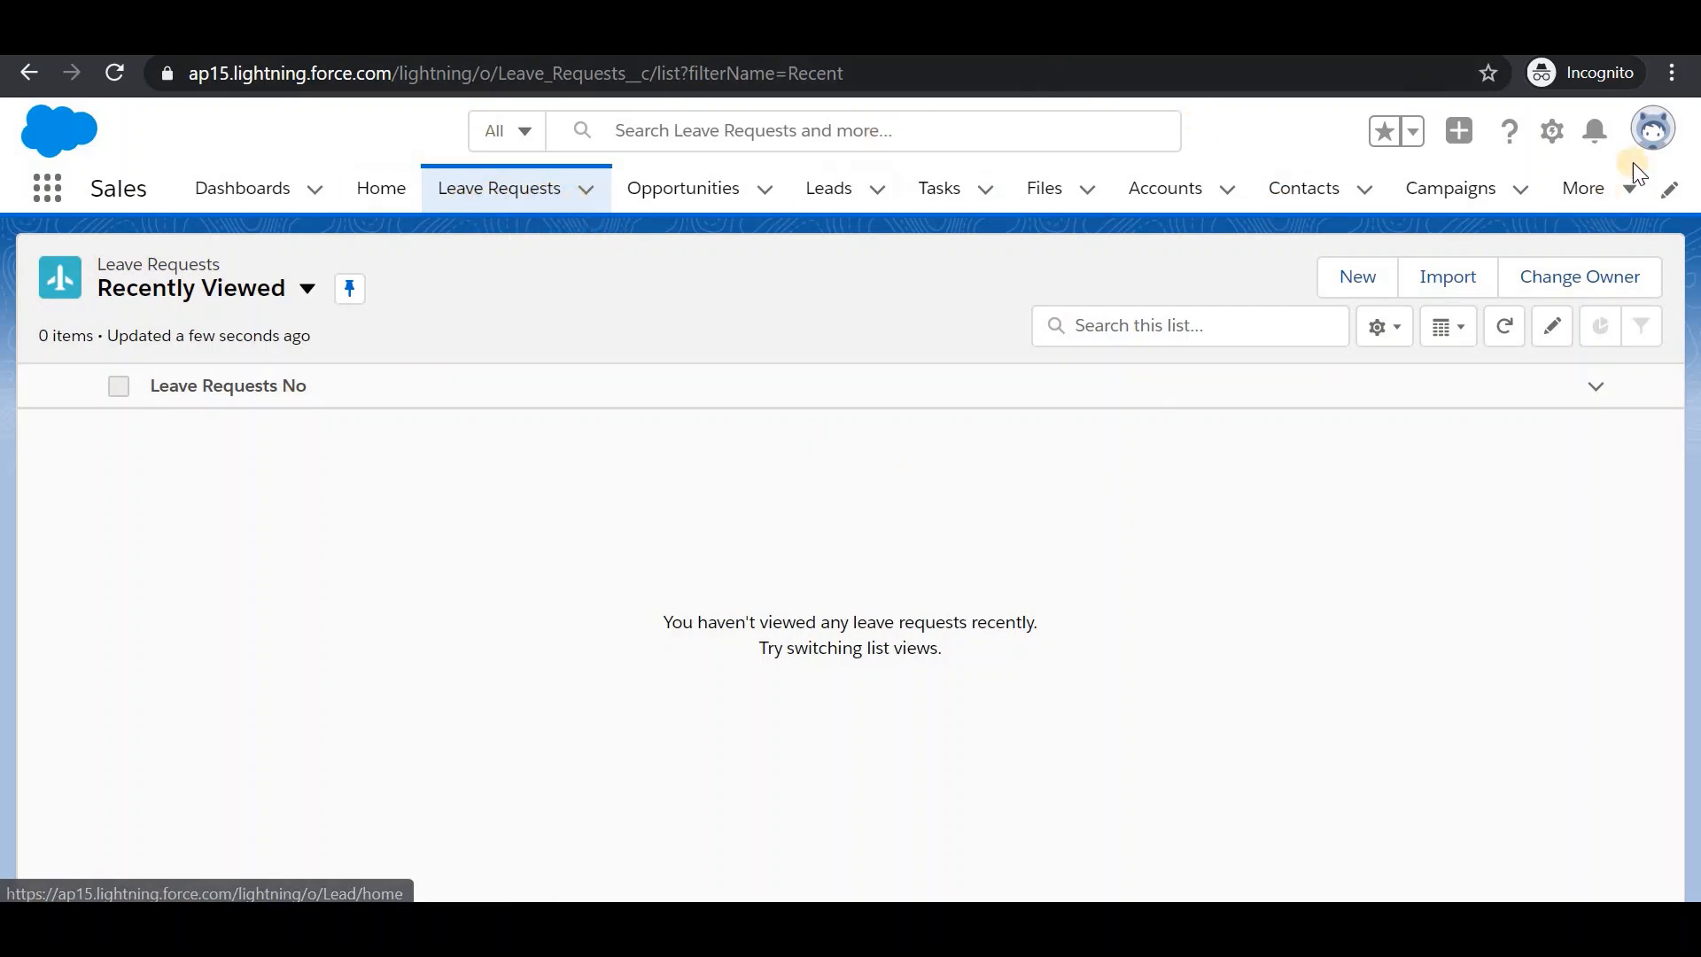
{"action": "left_click", "coordinate": [1652, 129]}
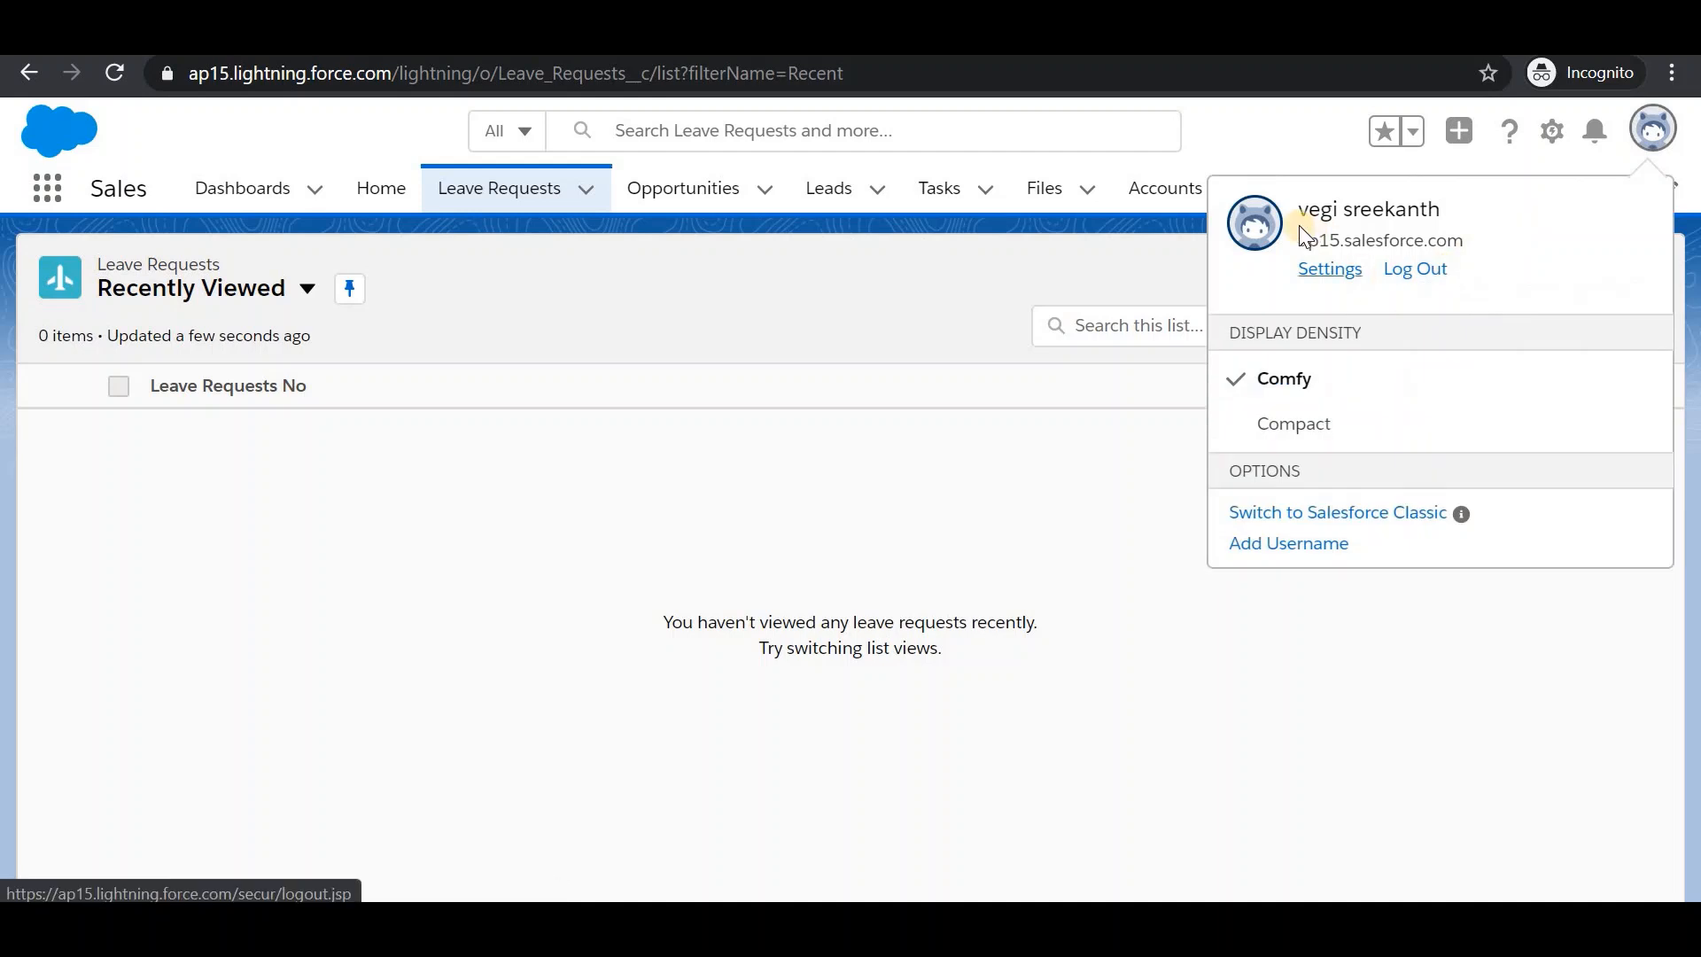
{"action": "left_click", "coordinate": [734, 515]}
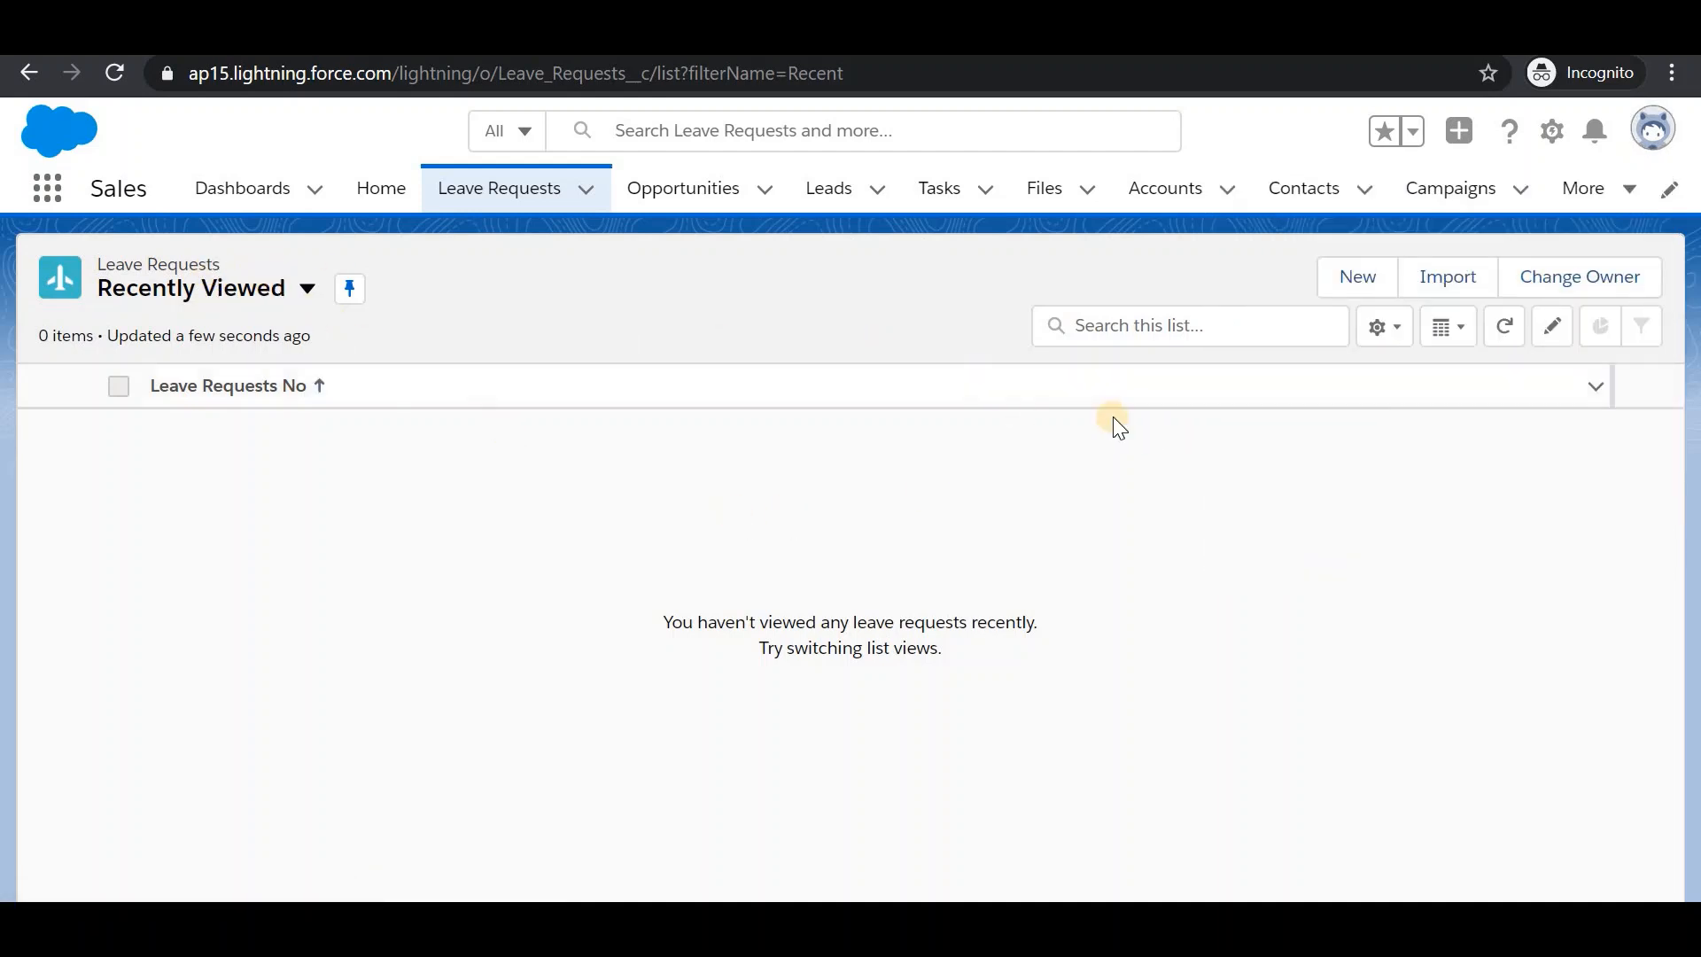
Step: Examine the fields and the Leave Type and Approval Status options of a new leave request, then cancel without saving
{"action": "left_click", "coordinate": [1358, 284]}
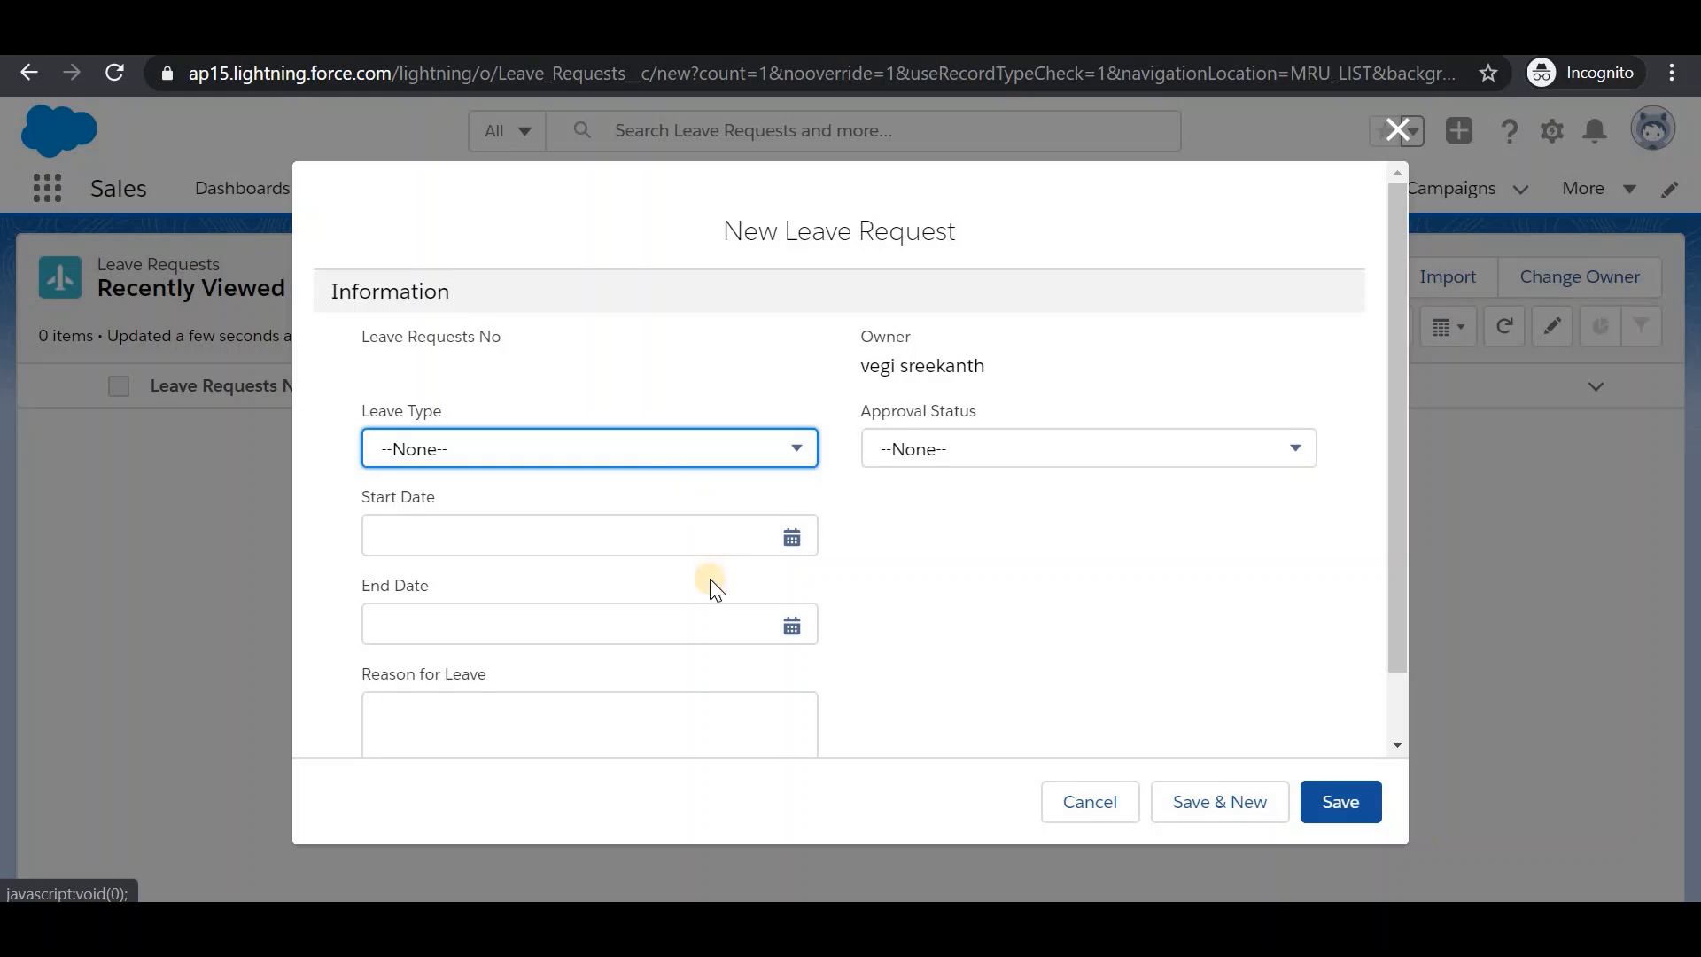
{"action": "scroll", "coordinate": [710, 578], "scroll_direction": "down", "scroll_amount": 1}
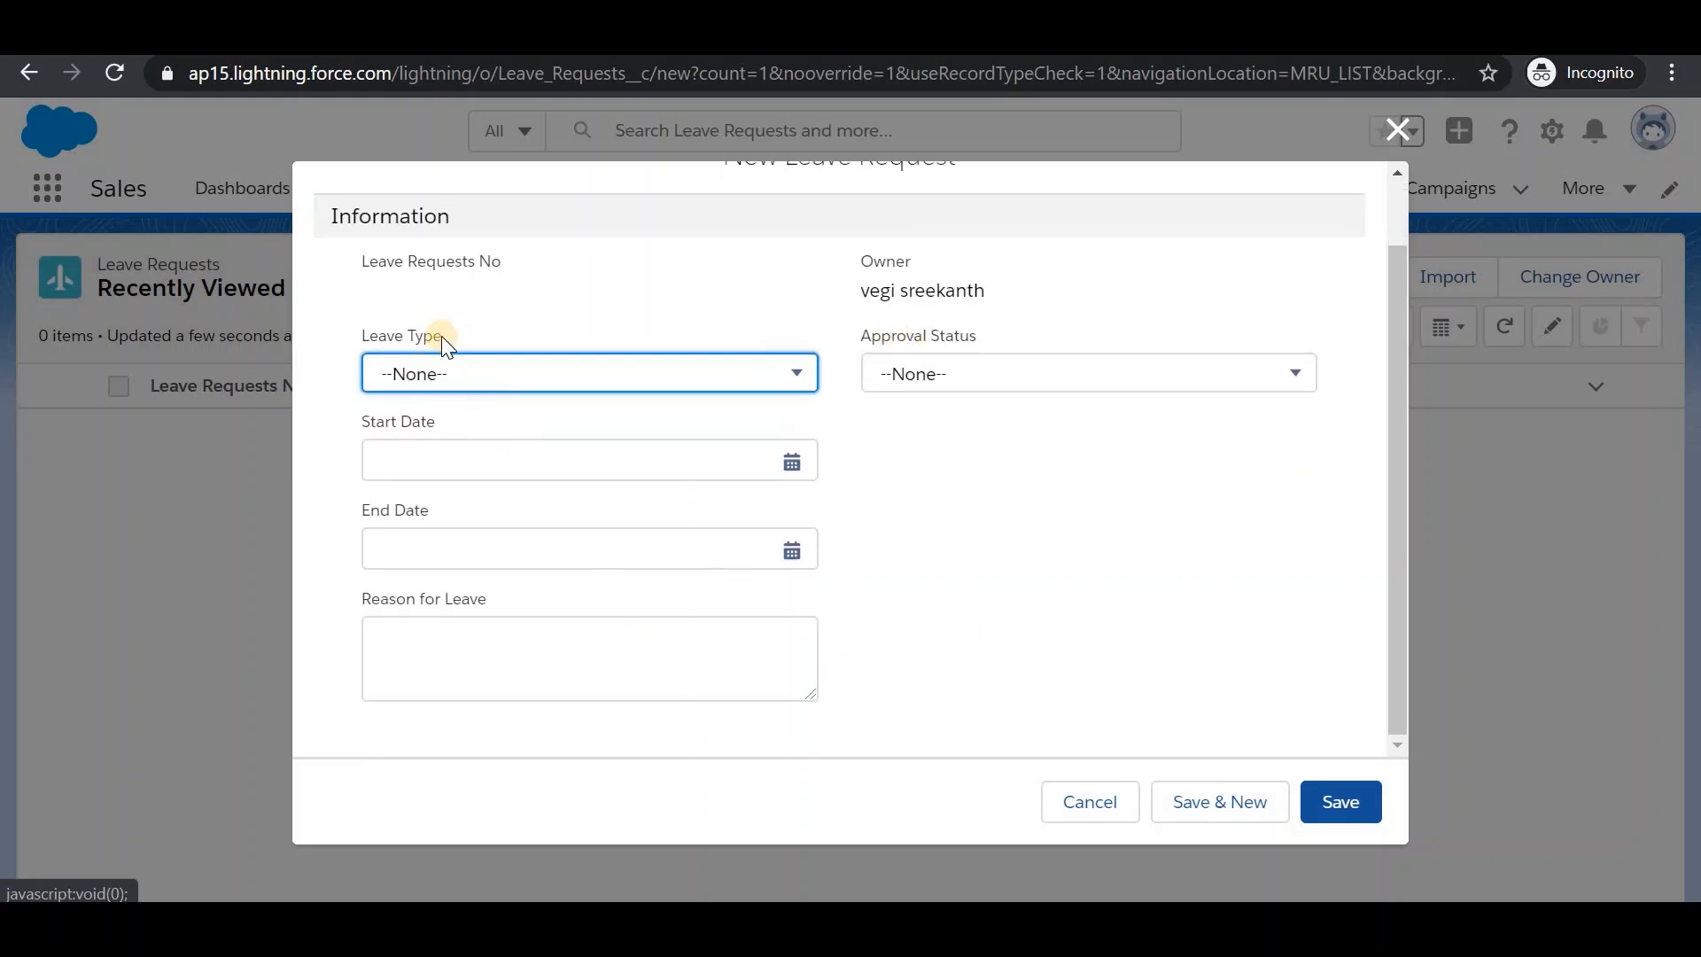
{"action": "left_click", "coordinate": [493, 371]}
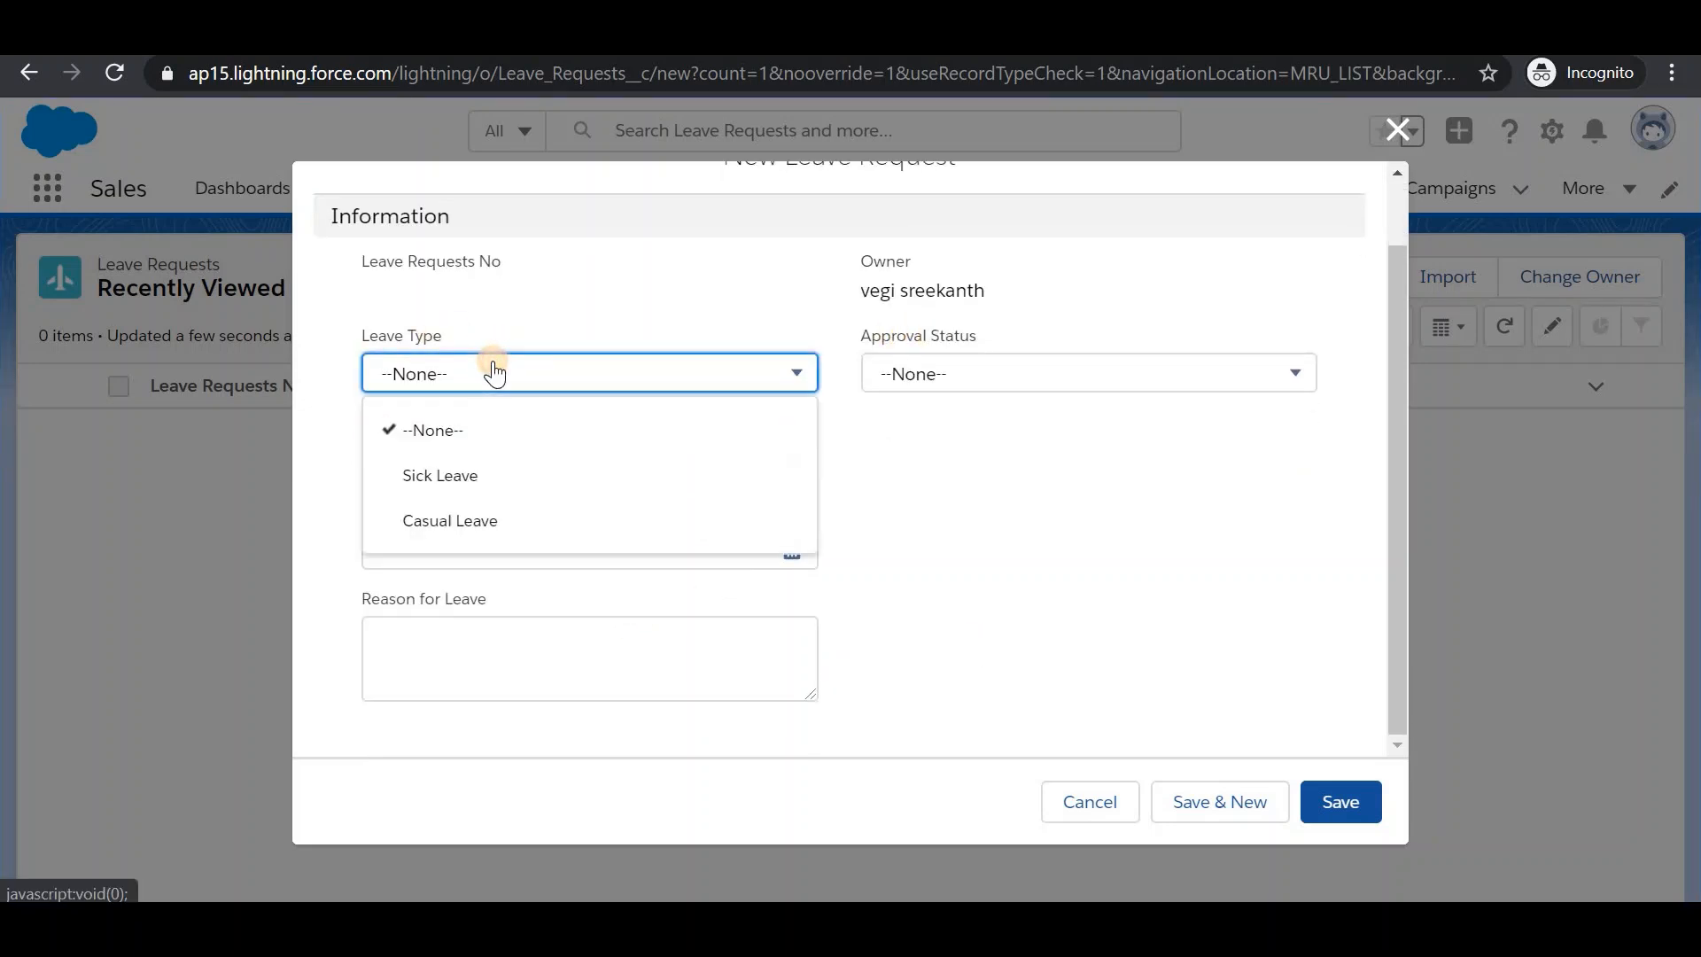
{"action": "left_click", "coordinate": [980, 524]}
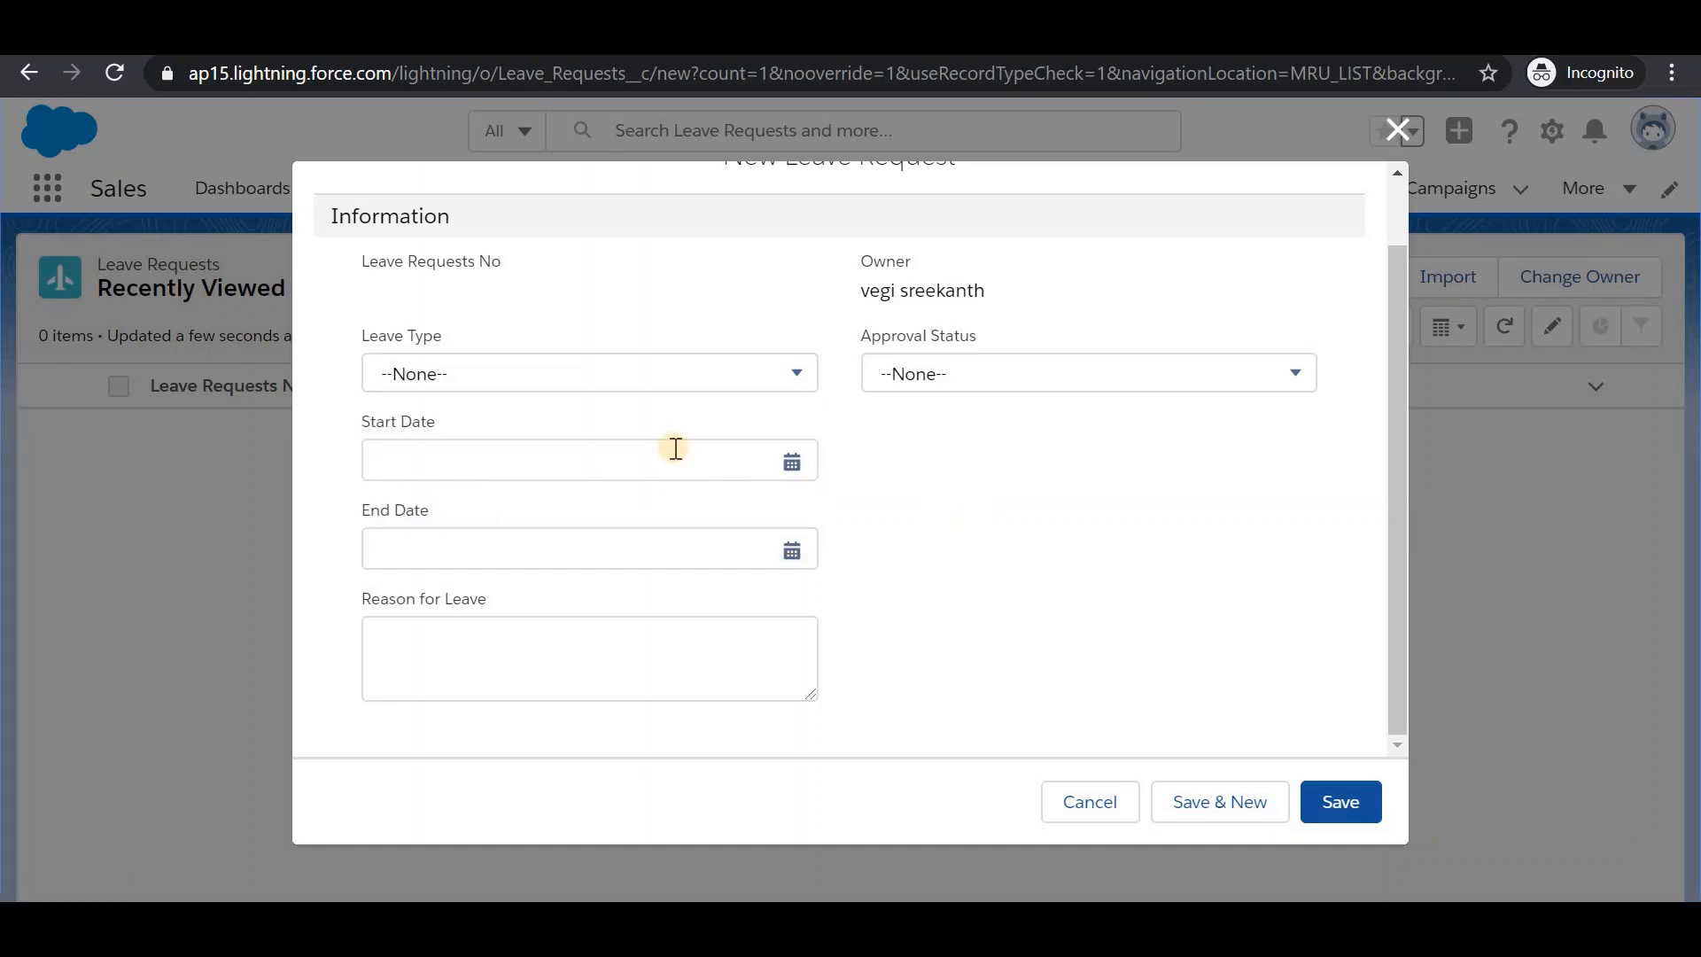
{"action": "left_click", "coordinate": [596, 650]}
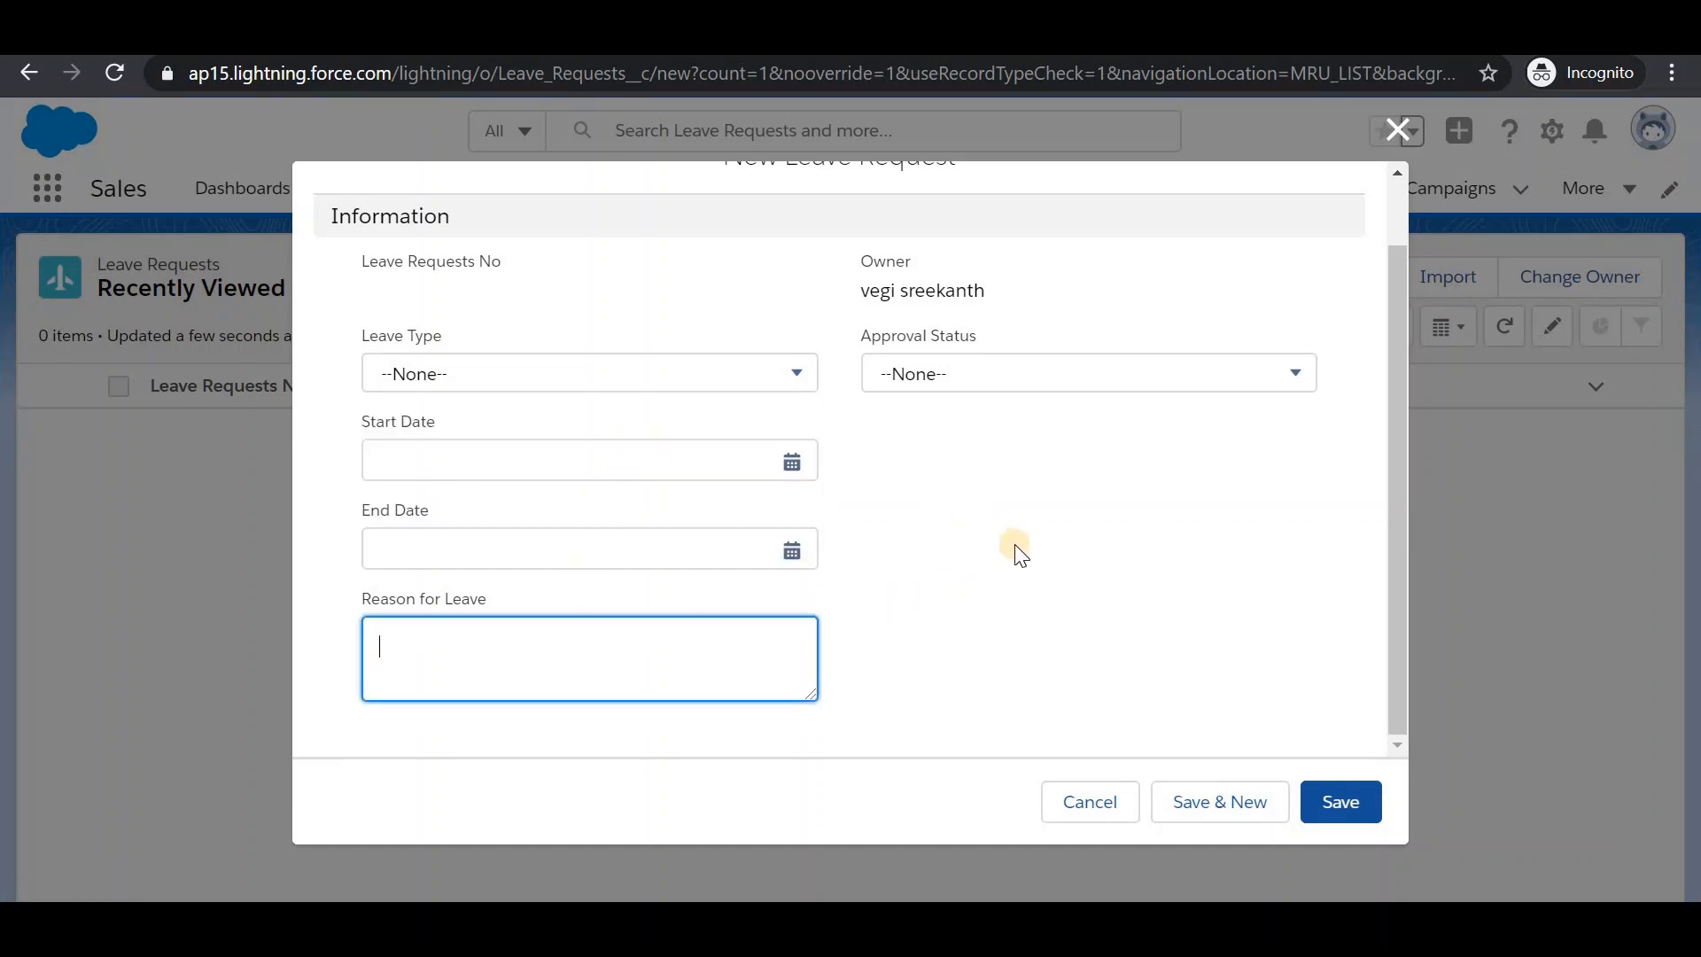
{"action": "left_click", "coordinate": [1162, 375]}
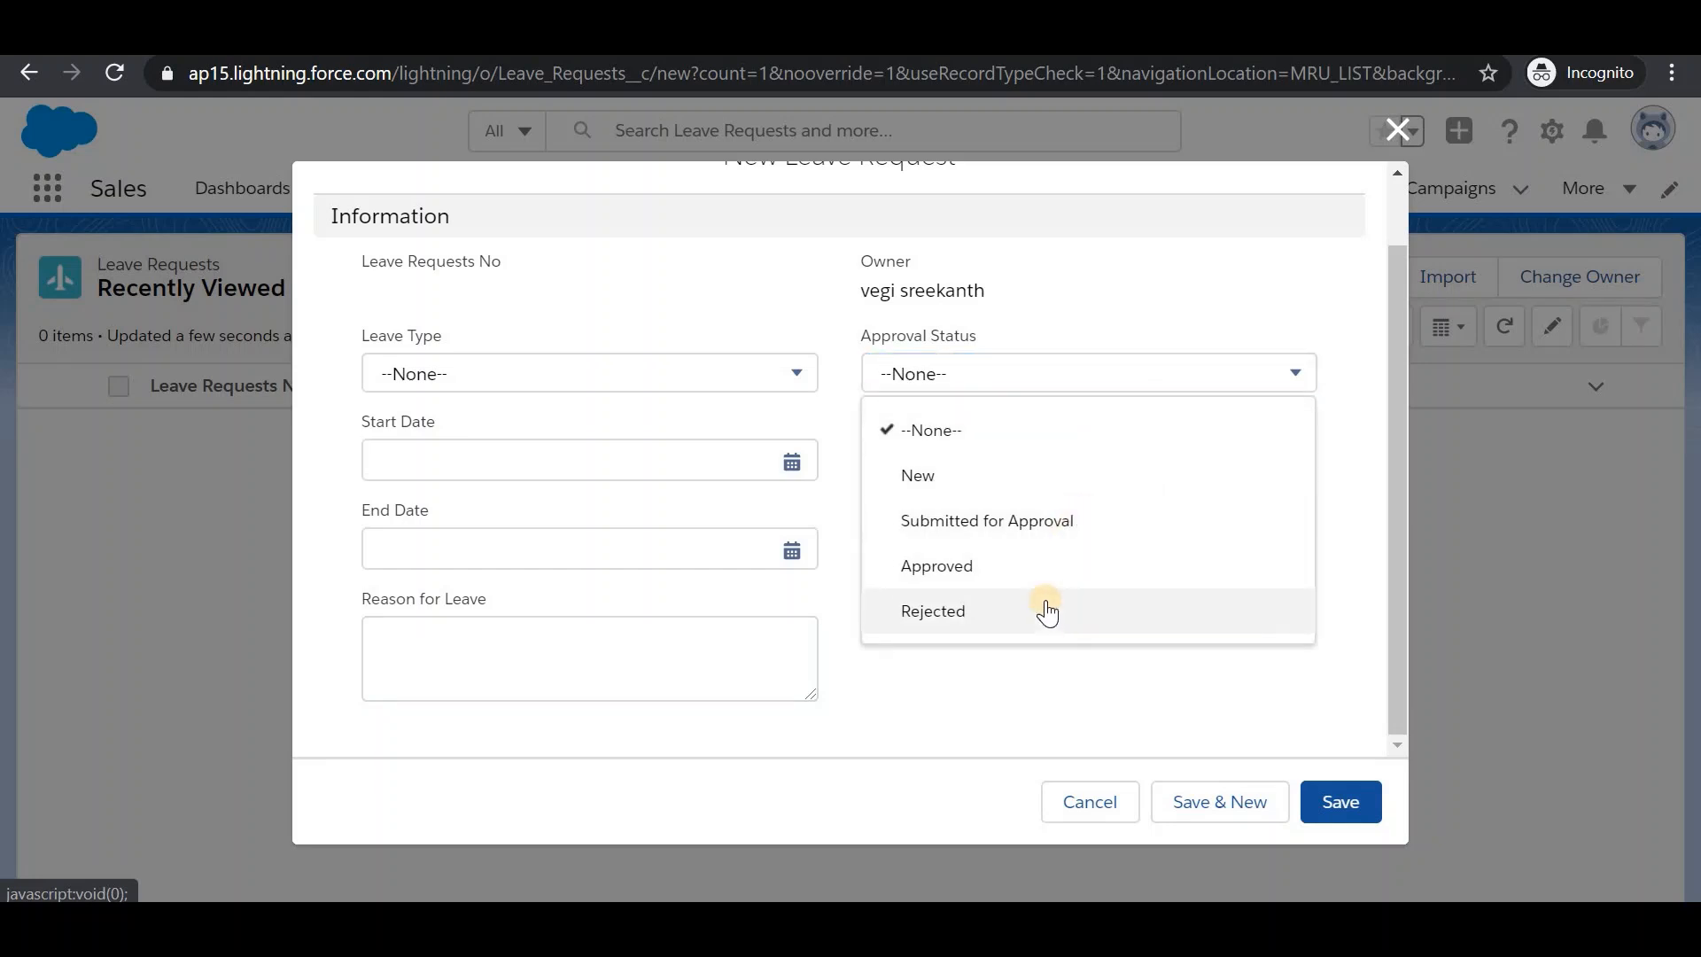
{"action": "left_click", "coordinate": [971, 714]}
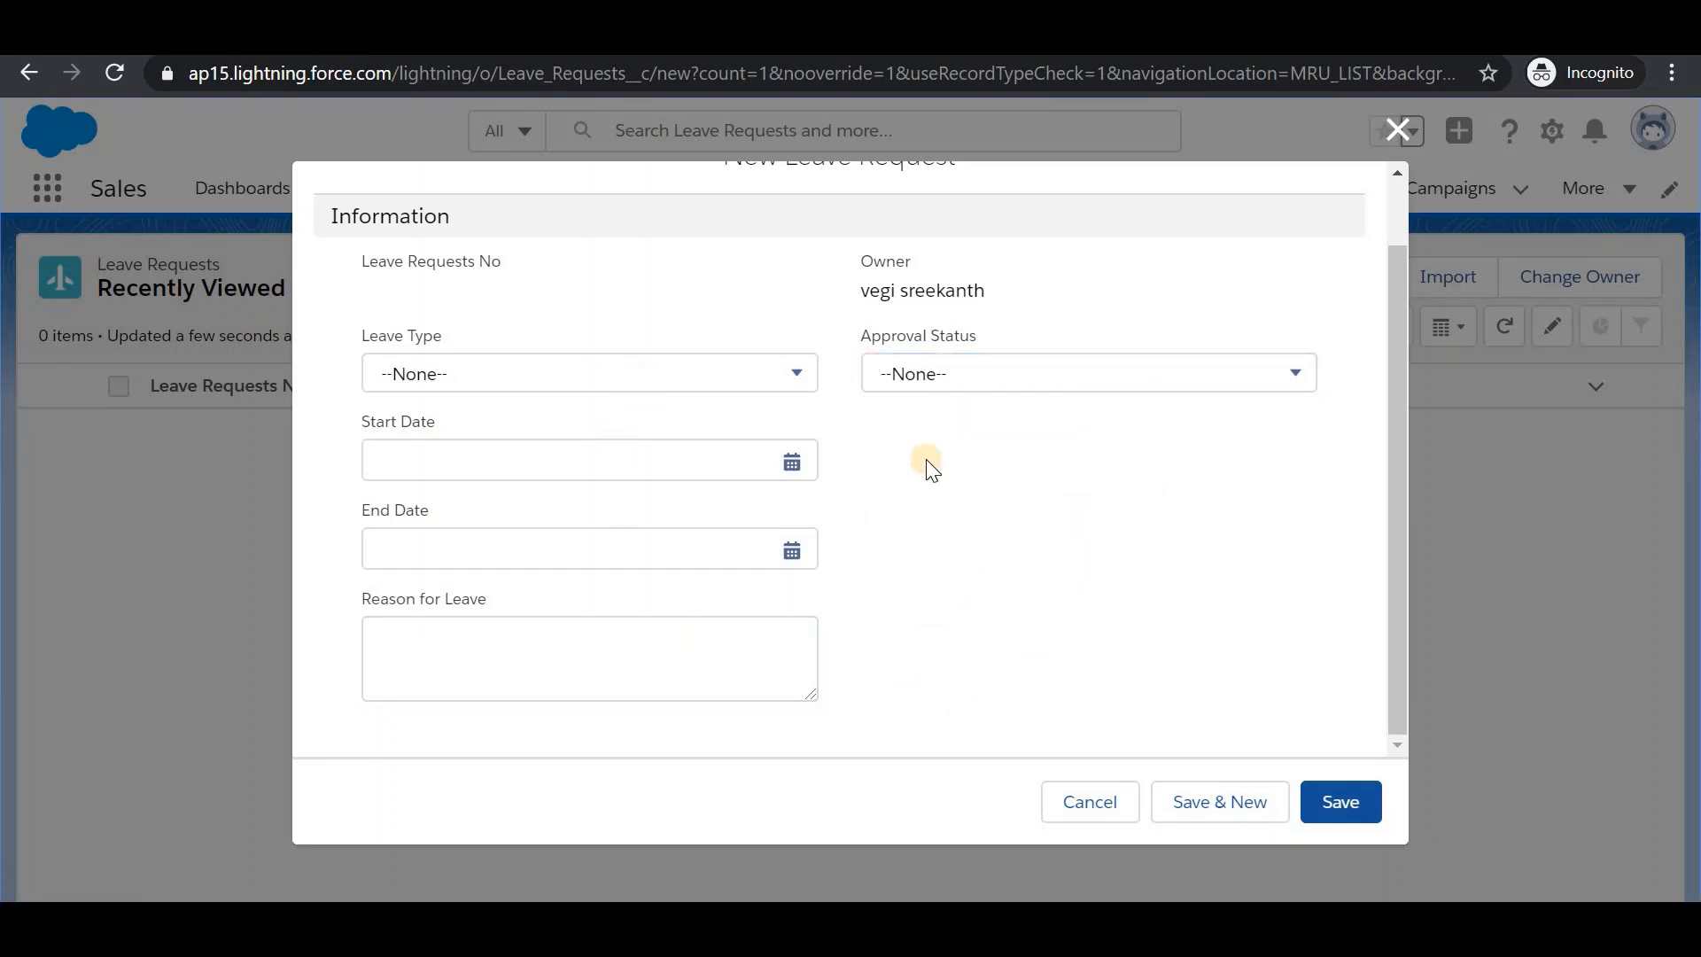
{"action": "scroll", "coordinate": [849, 680], "scroll_direction": "up", "scroll_amount": 1}
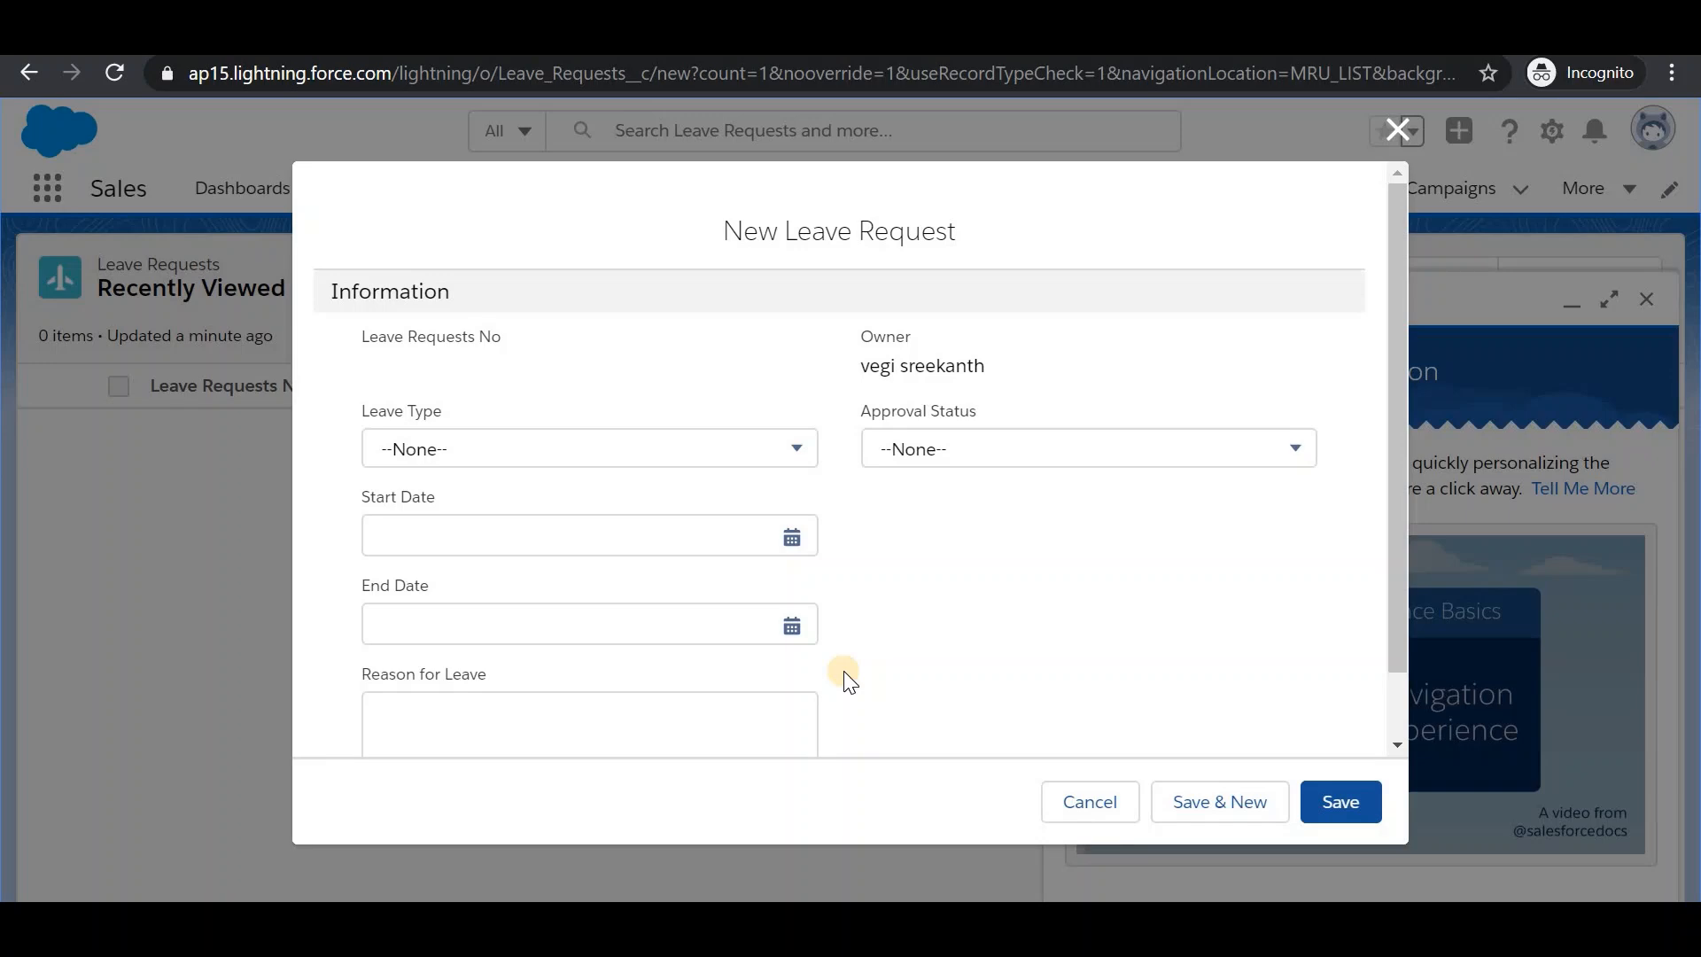
{"action": "left_click", "coordinate": [1113, 806]}
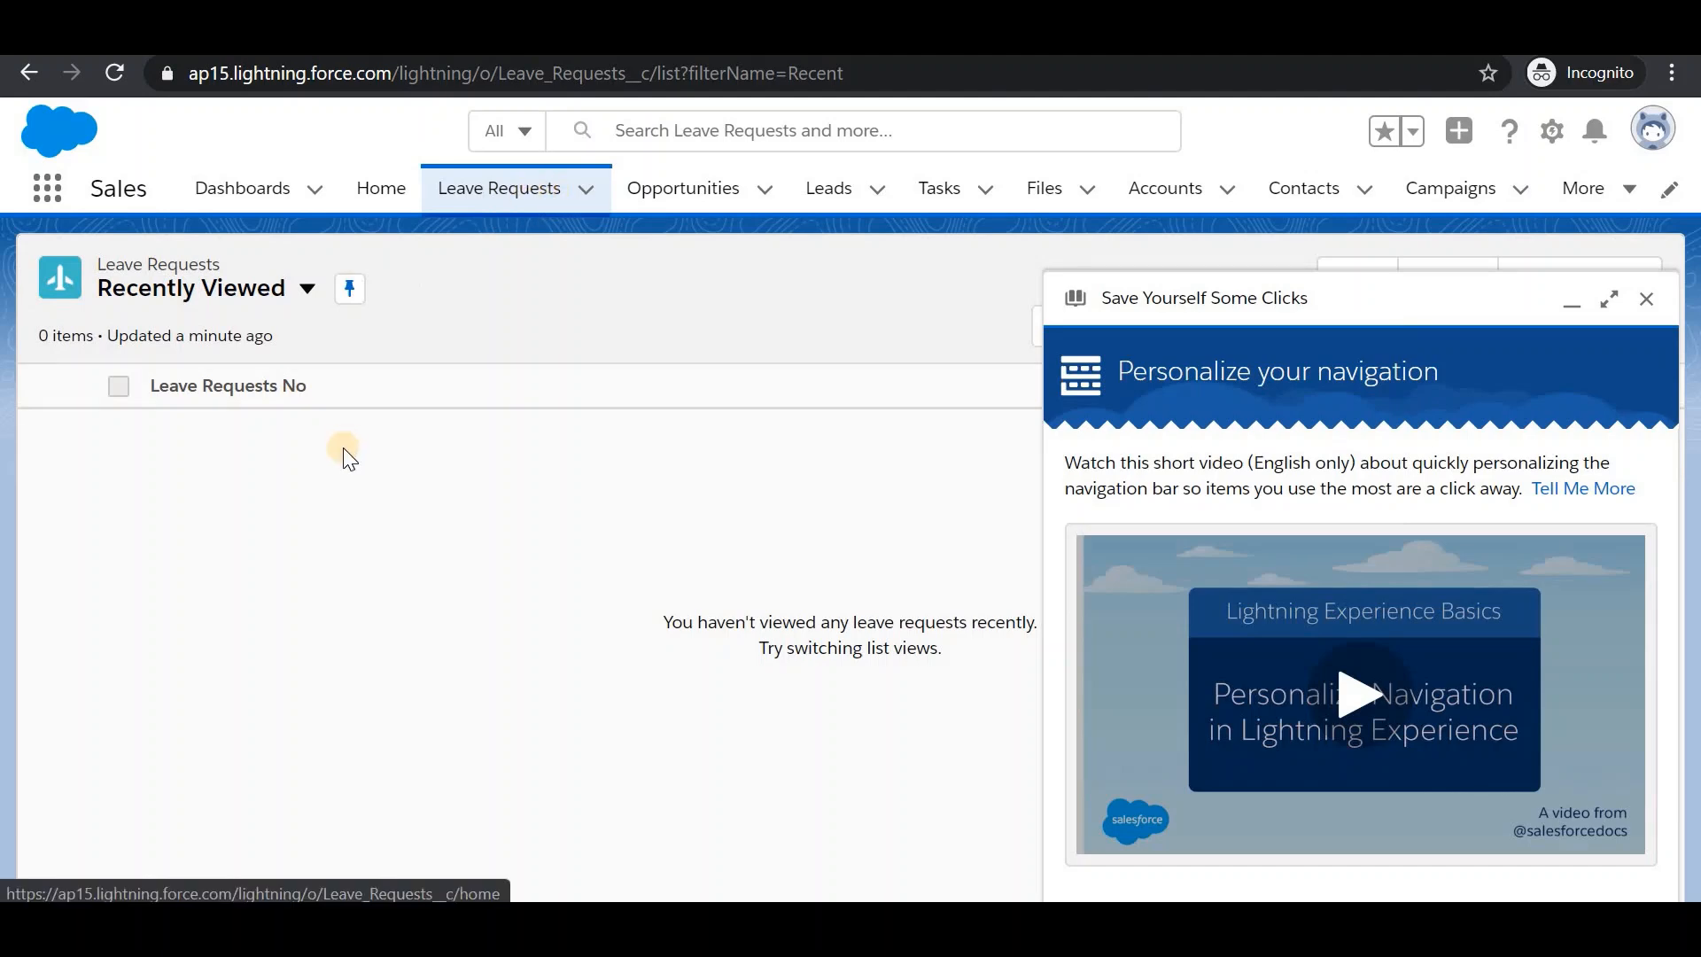
Step: Dismiss the navigation help popup and open the Users page in Setup by searching for "users"
{"action": "left_click", "coordinate": [1646, 299]}
{"action": "left_click", "coordinate": [1552, 133]}
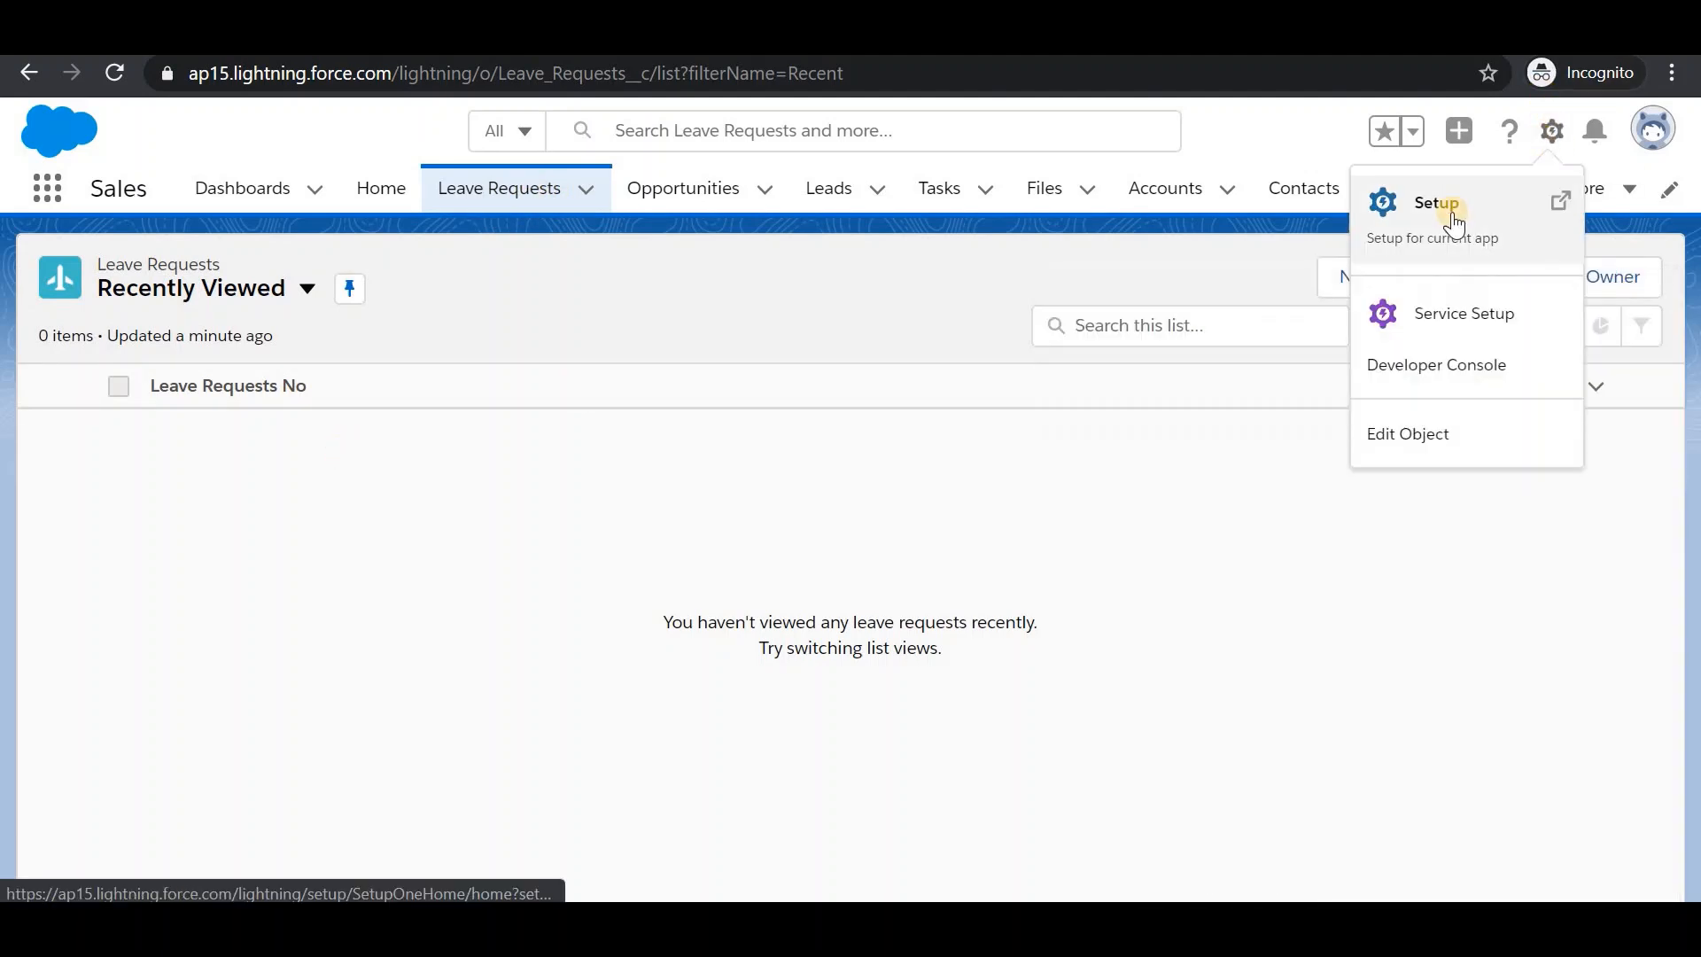
{"action": "left_click", "coordinate": [1453, 211]}
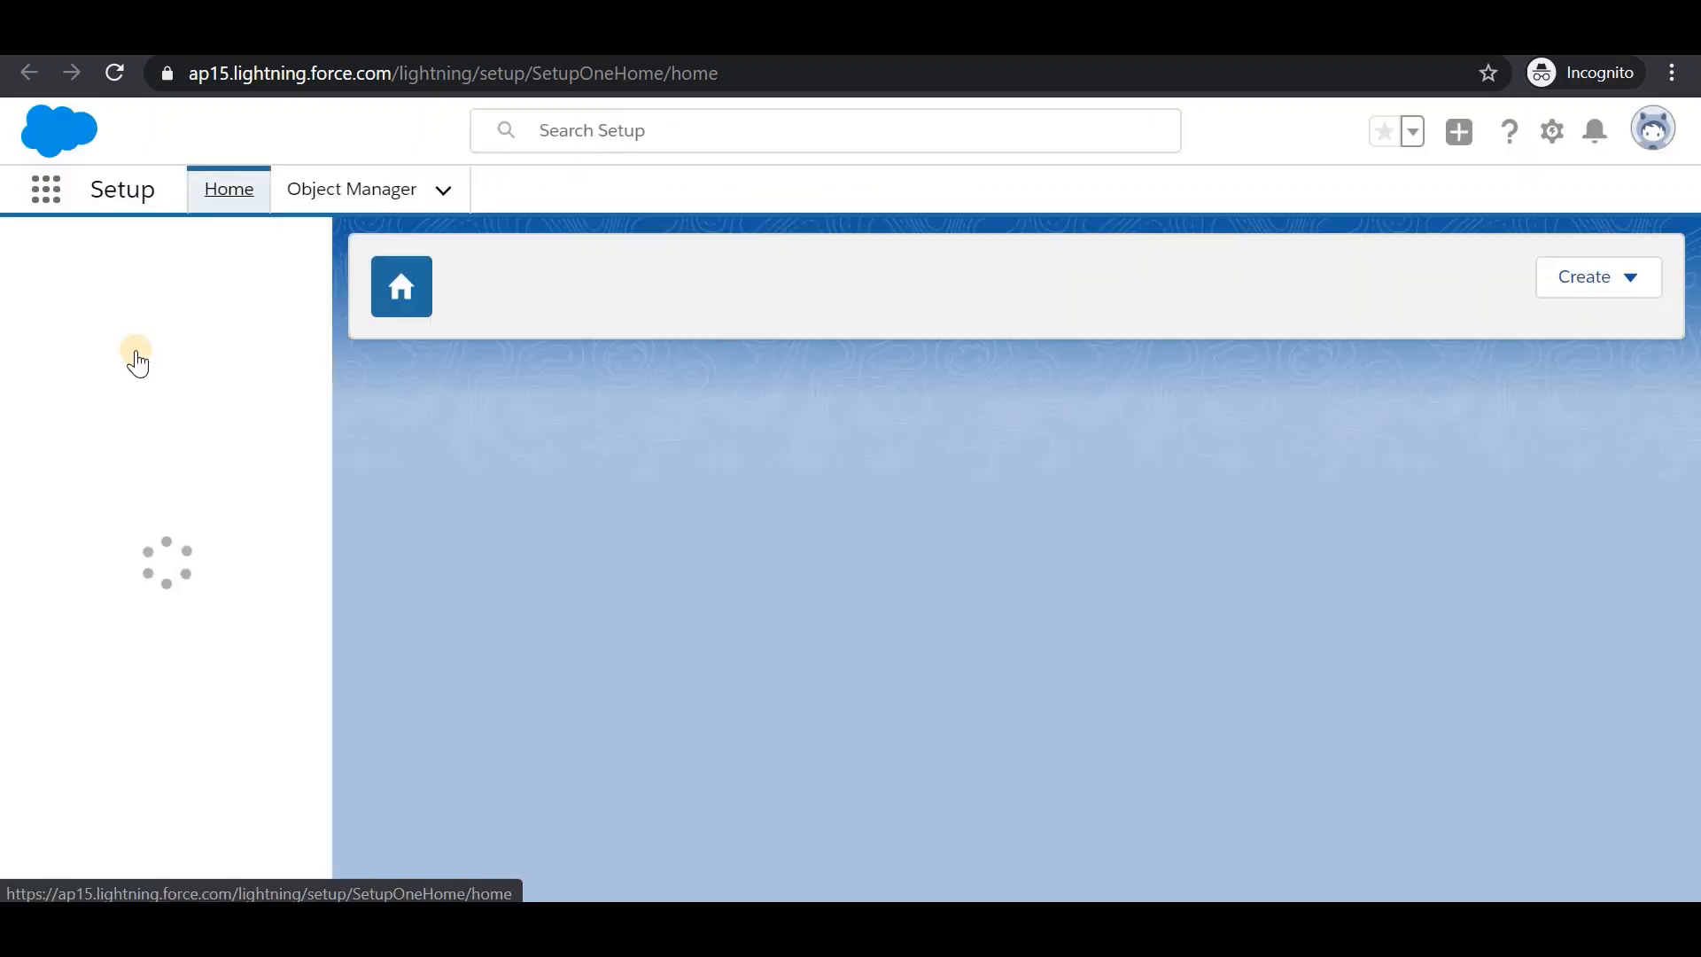
{"action": "left_click", "coordinate": [152, 275]}
{"action": "type", "text": "users"}
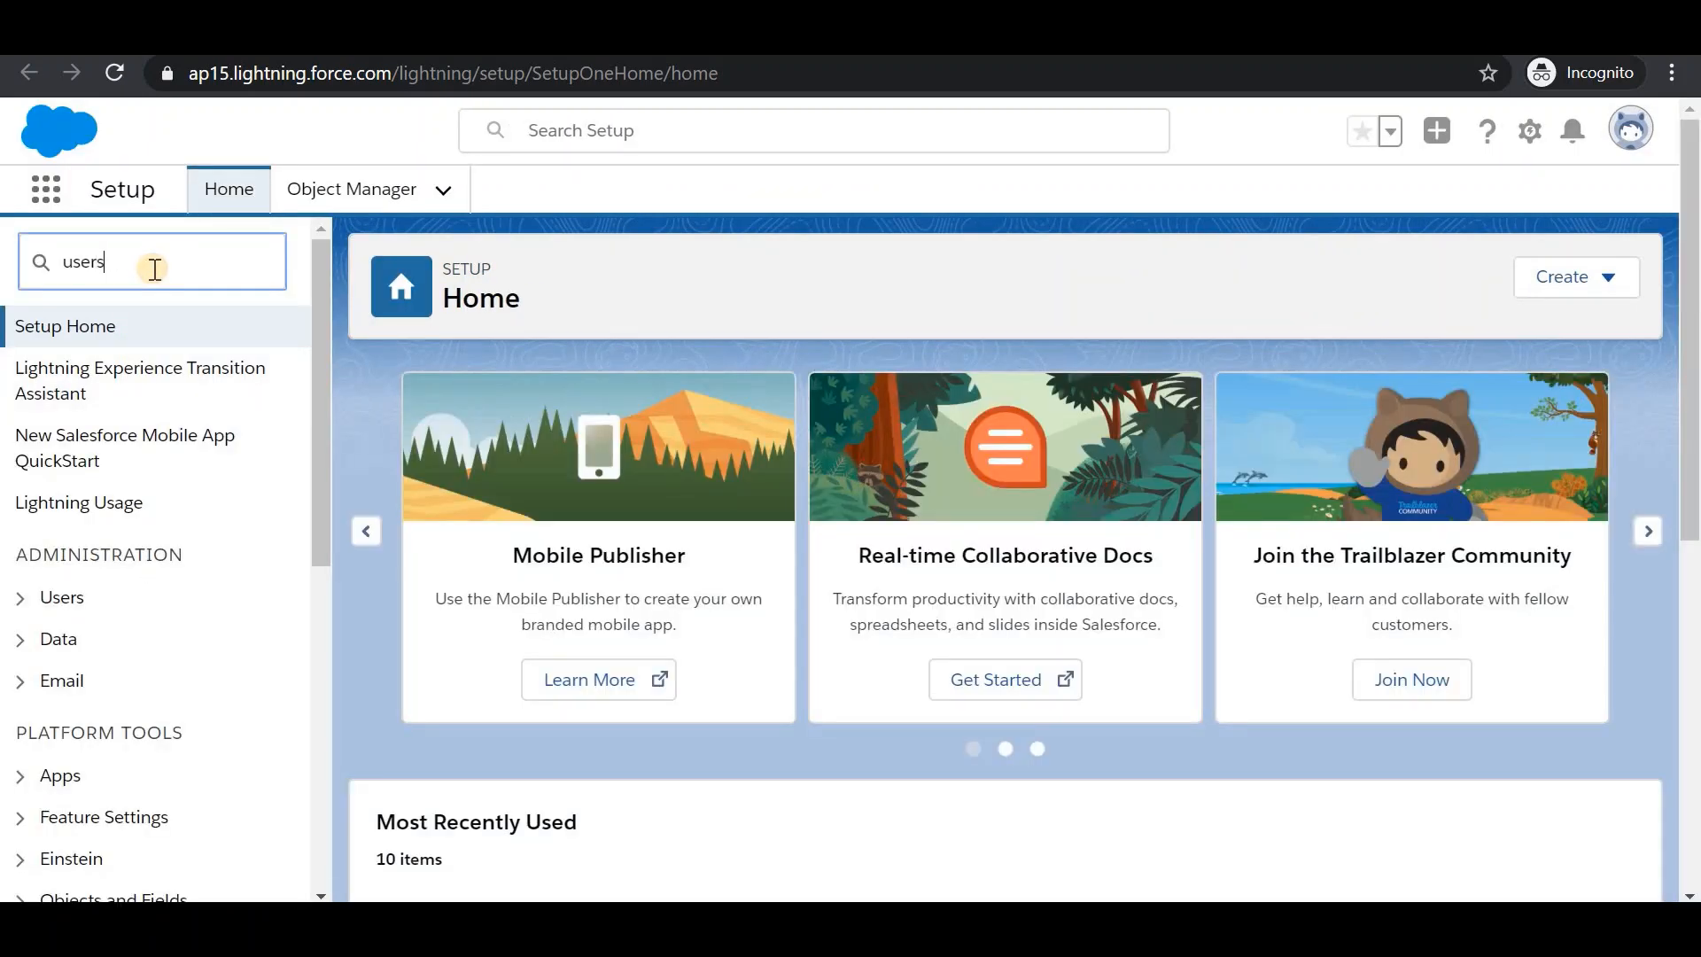
{"action": "left_click", "coordinate": [99, 663]}
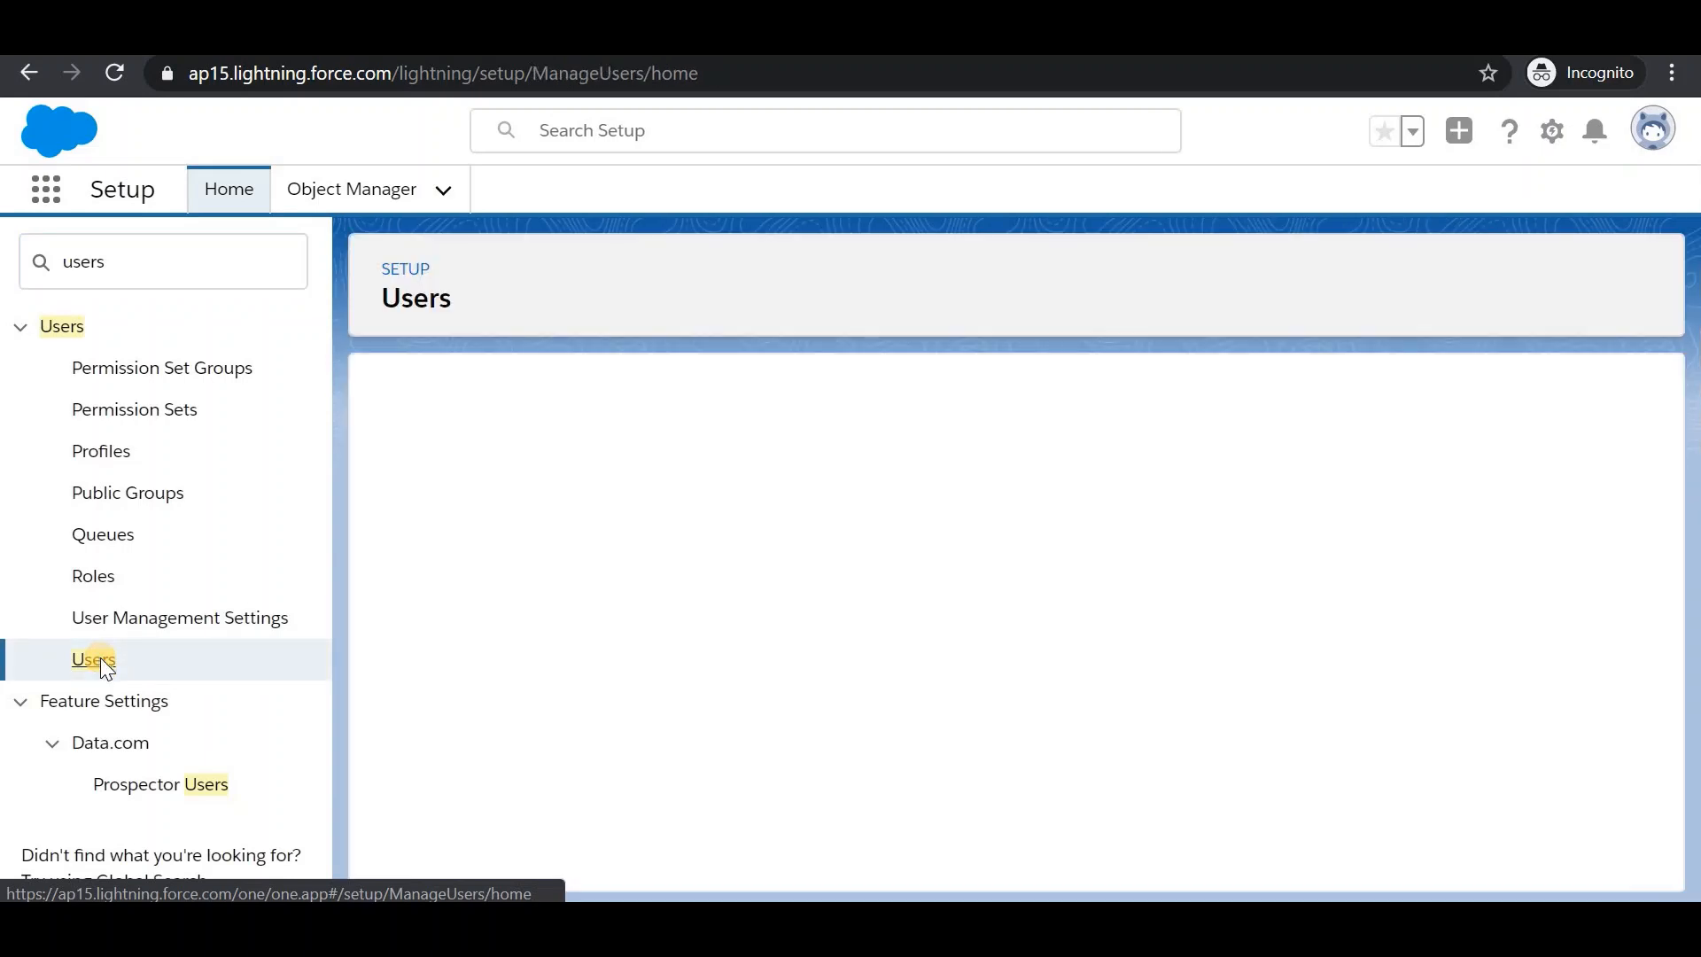
Step: Examine the manager and employee accounts in the user list
{"action": "scroll", "coordinate": [372, 580], "scroll_direction": "down", "scroll_amount": 3}
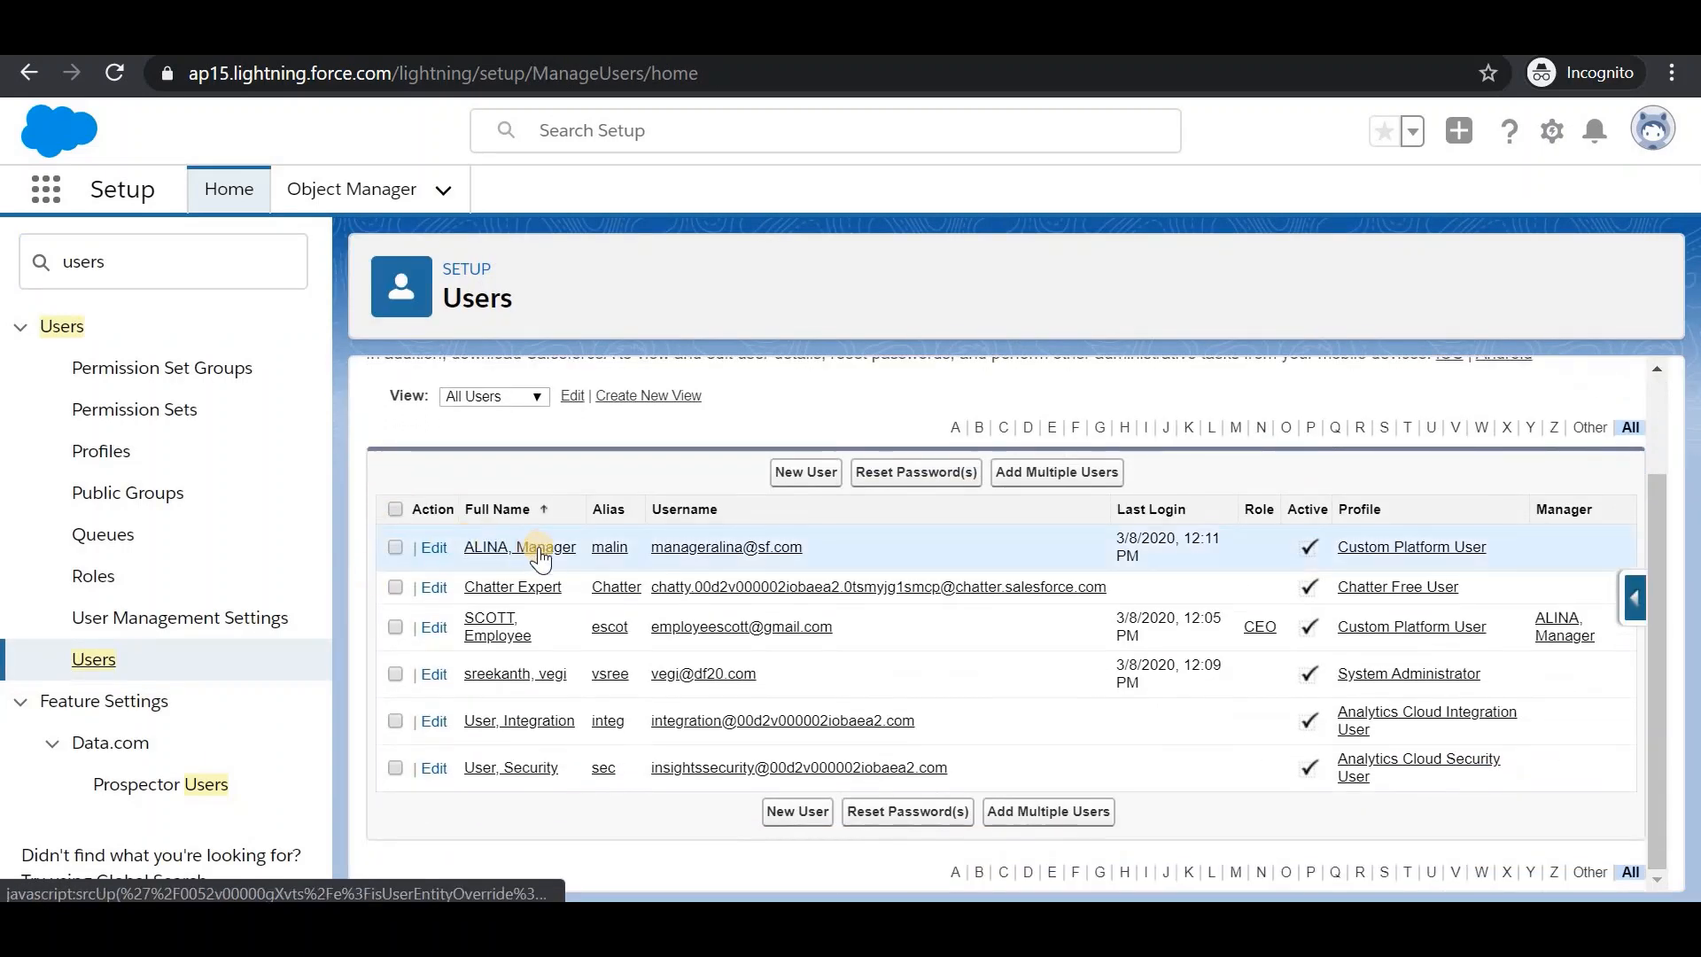
{"action": "left_click_drag", "start_coordinate": [576, 557], "coordinate": [466, 556]}
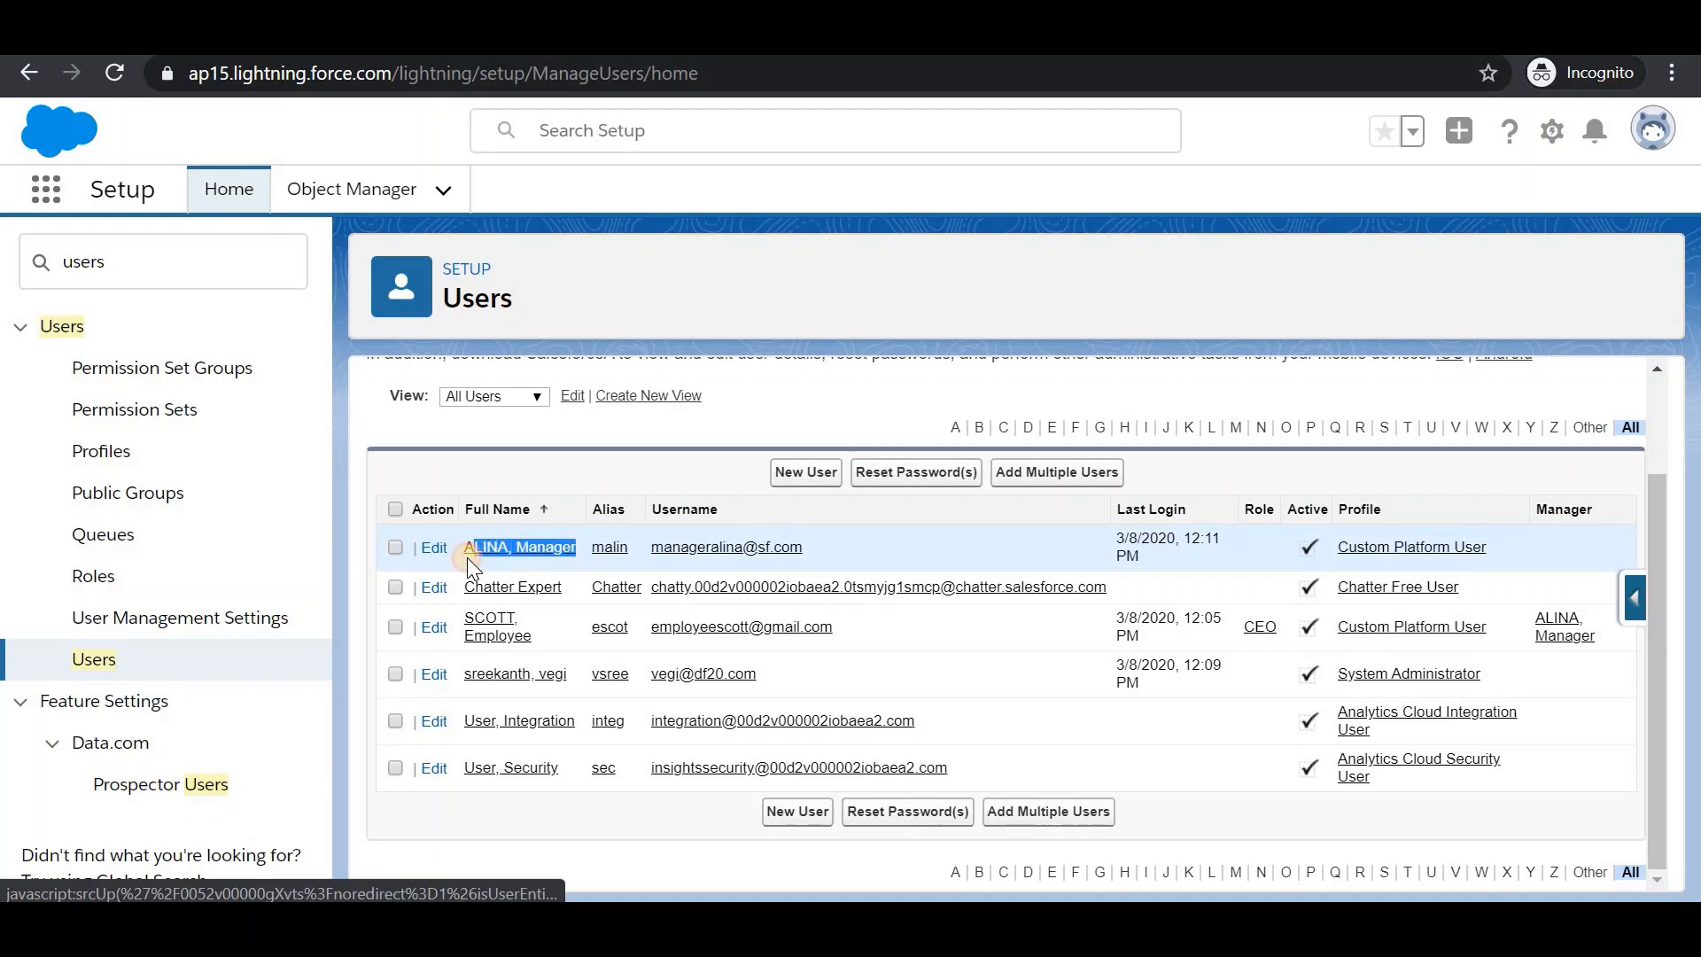
{"action": "left_click", "coordinate": [516, 638]}
{"action": "left_click_drag", "start_coordinate": [516, 638], "coordinate": [457, 623]}
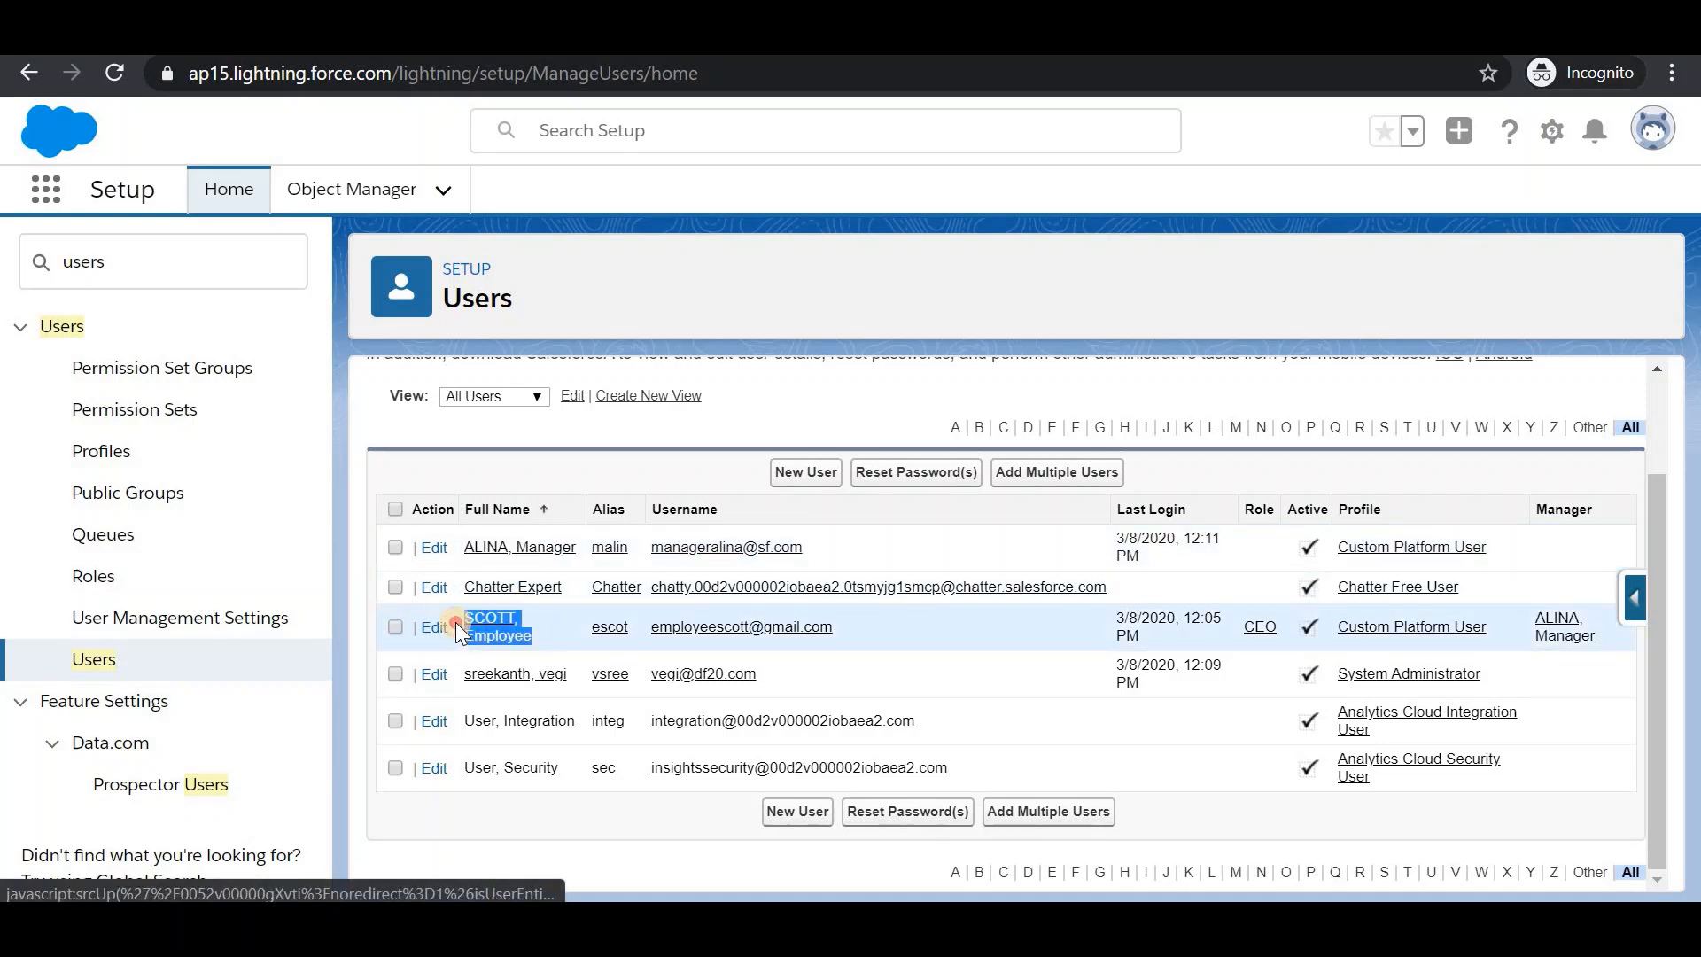
{"action": "left_click", "coordinate": [540, 641]}
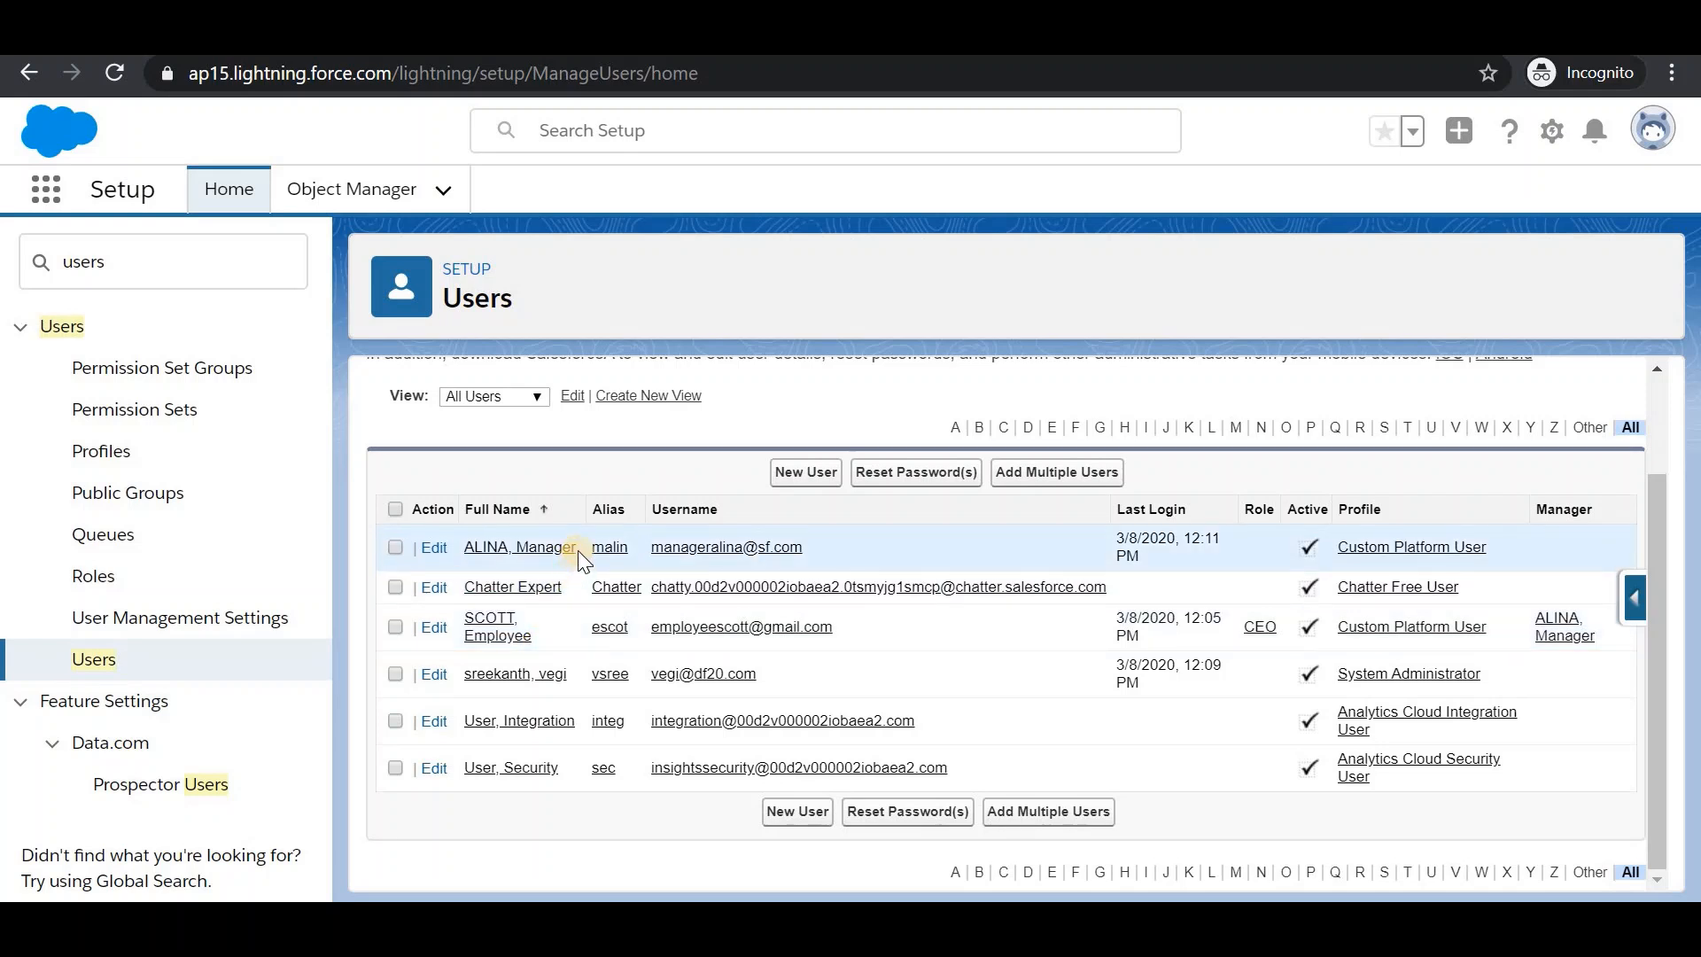
{"action": "left_click_drag", "start_coordinate": [577, 550], "coordinate": [458, 555]}
{"action": "left_click", "coordinate": [562, 476]}
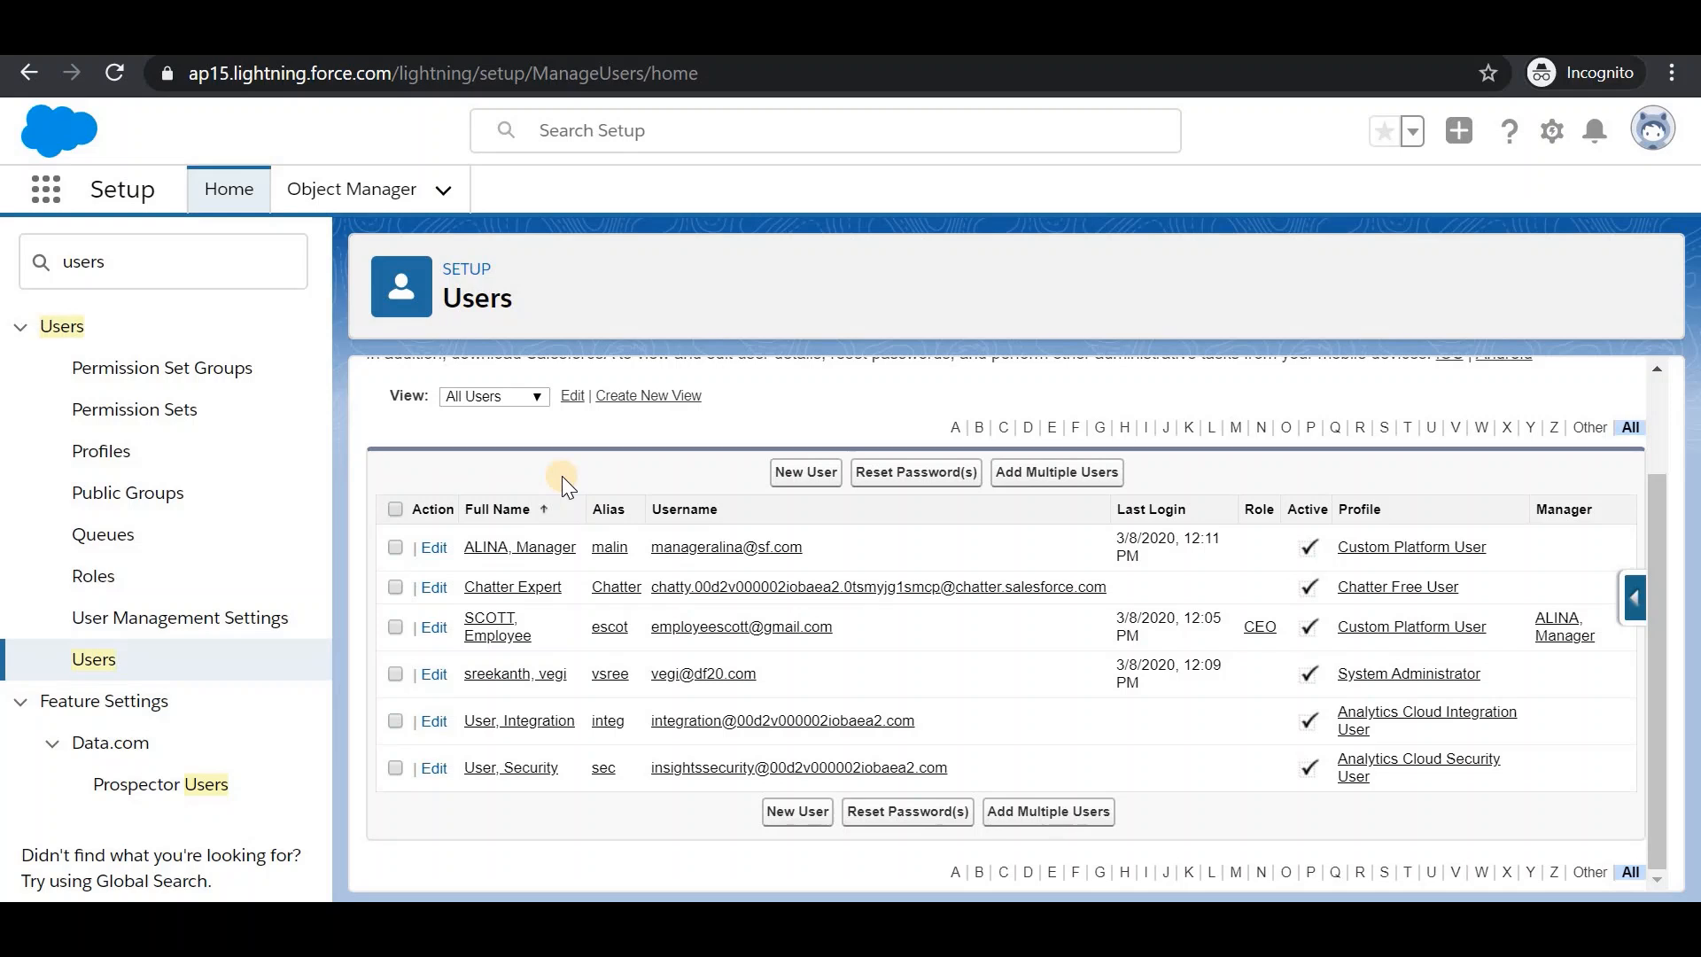
Step: Search Setup for "approval" and open the Approval Processes page
{"action": "double_click", "coordinate": [172, 255]}
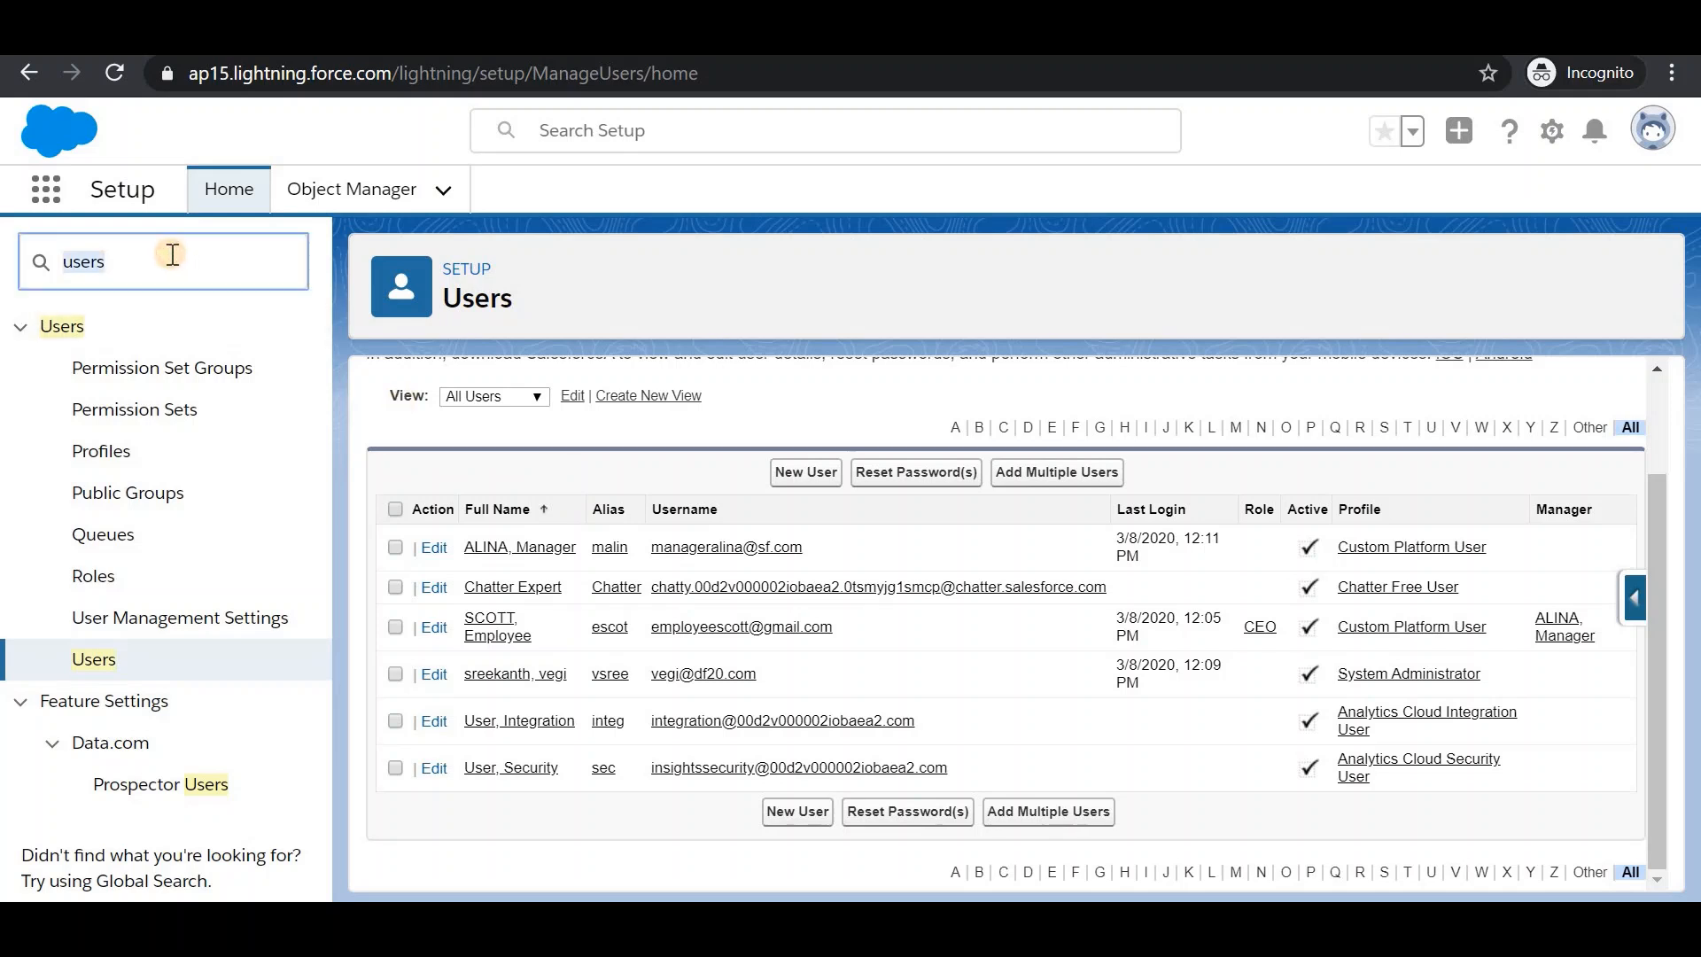
{"action": "type", "text": "approval"}
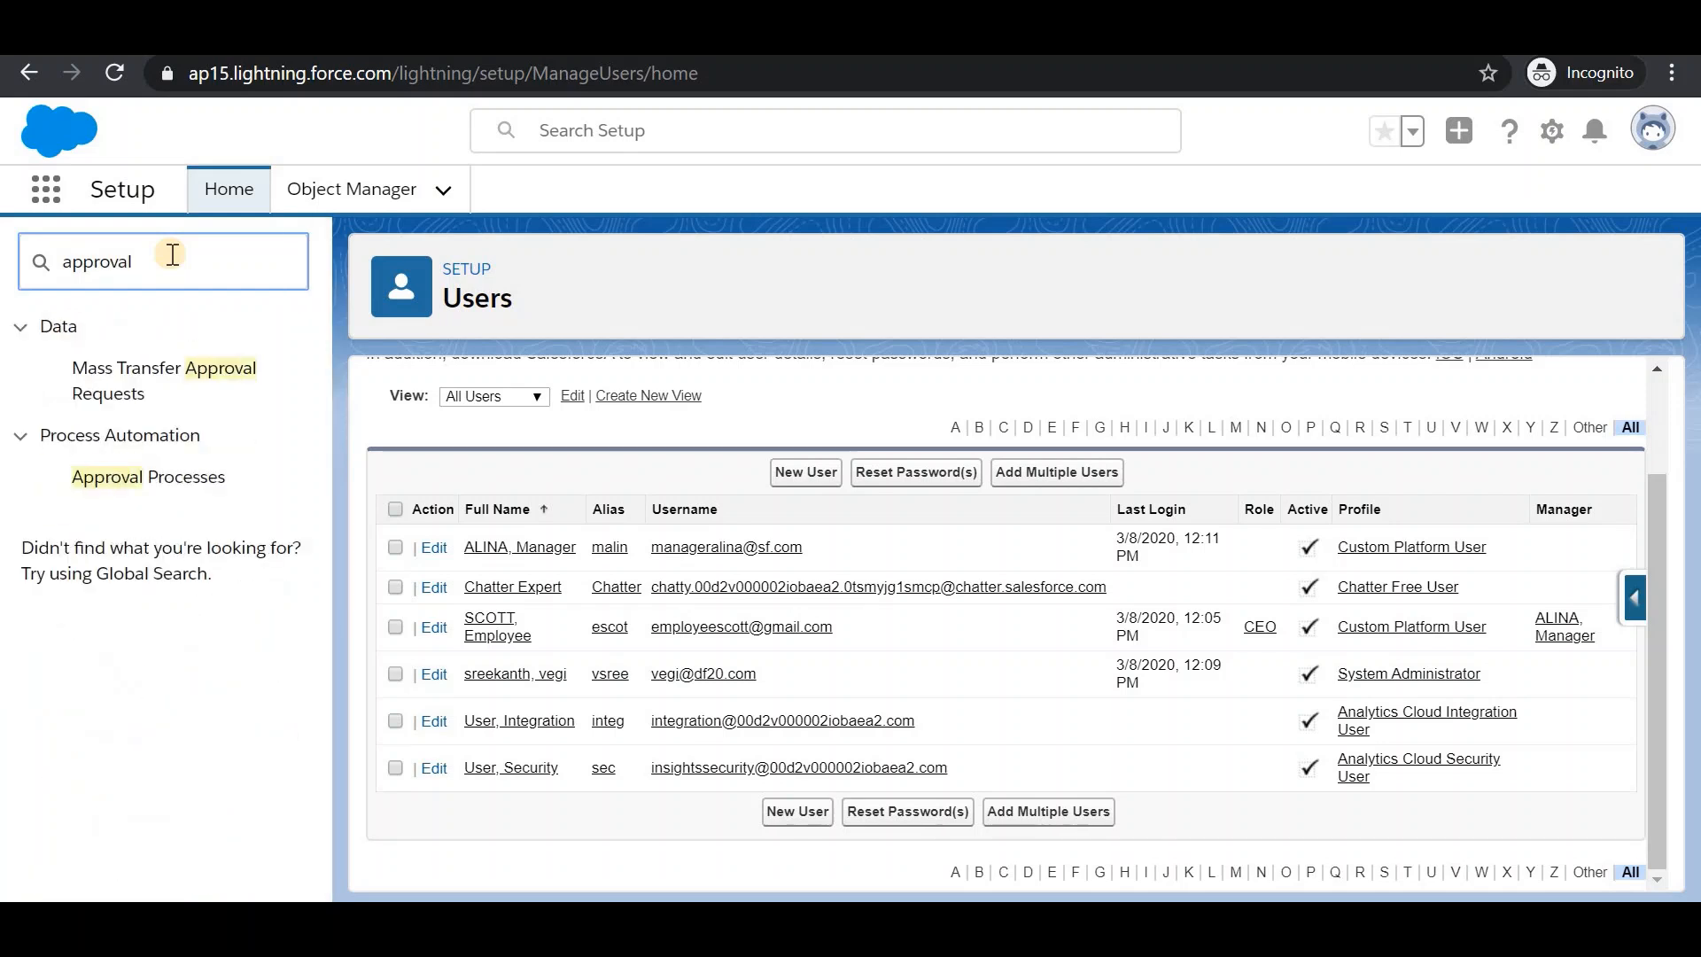
{"action": "left_click", "coordinate": [155, 483]}
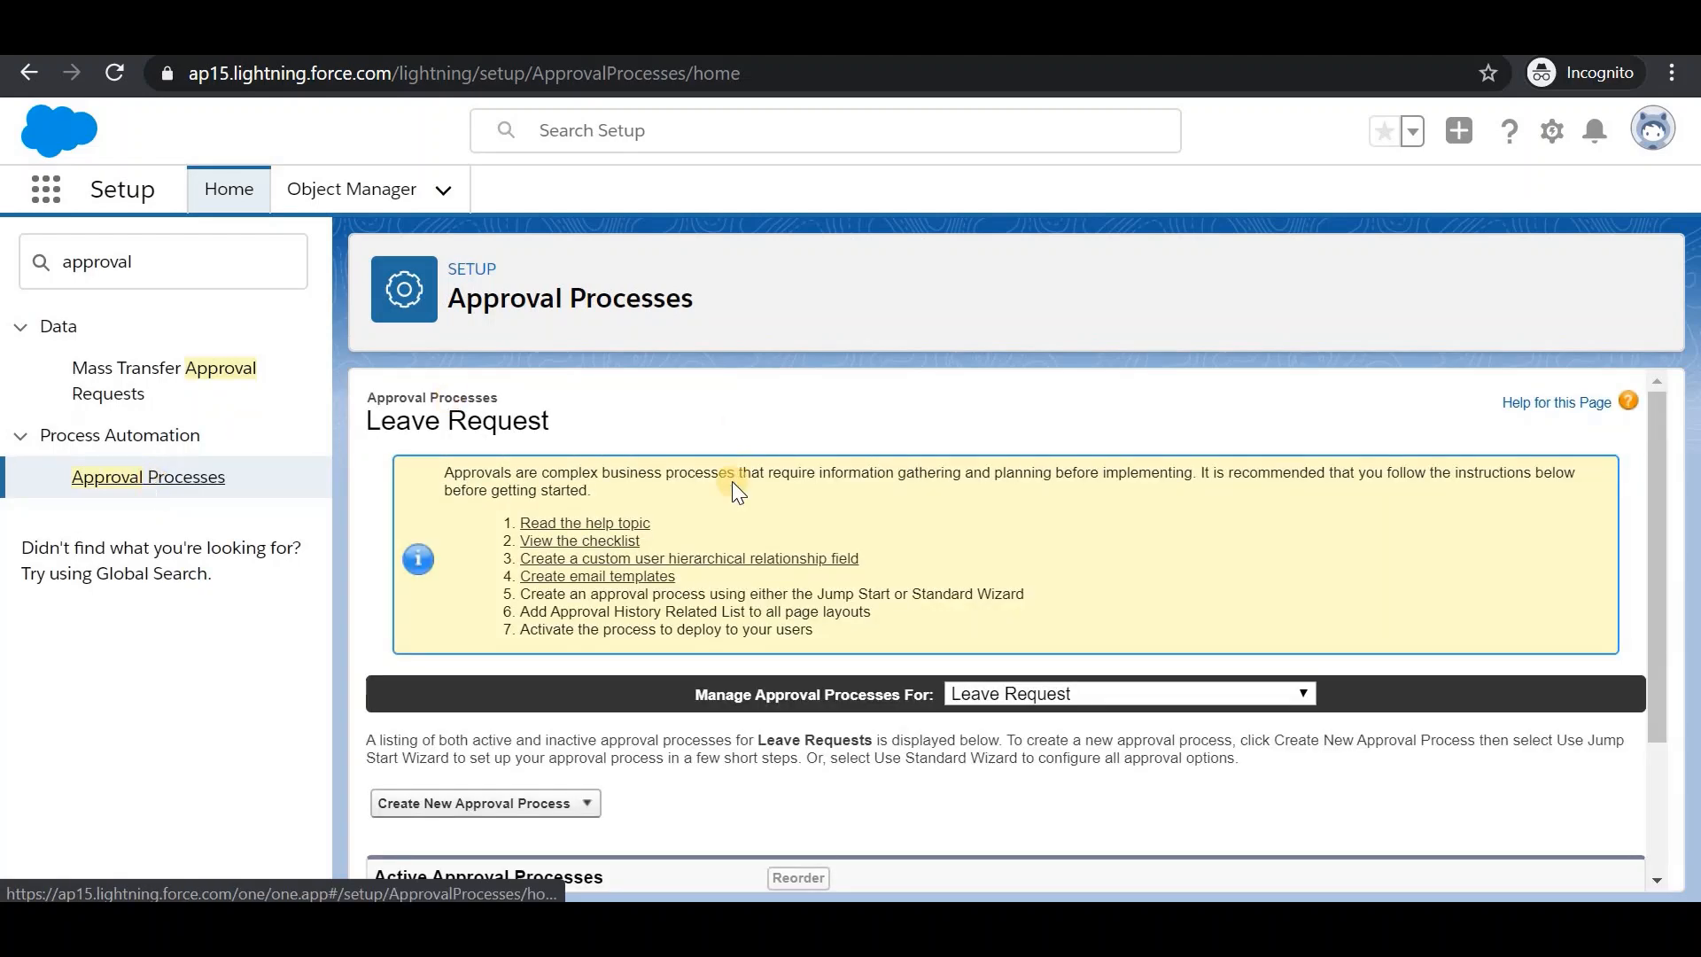
Step: Choose Leave Request as the object to manage and start a new approval process with the Standard Setup Wizard
{"action": "scroll", "coordinate": [732, 481], "scroll_direction": "down", "scroll_amount": 1}
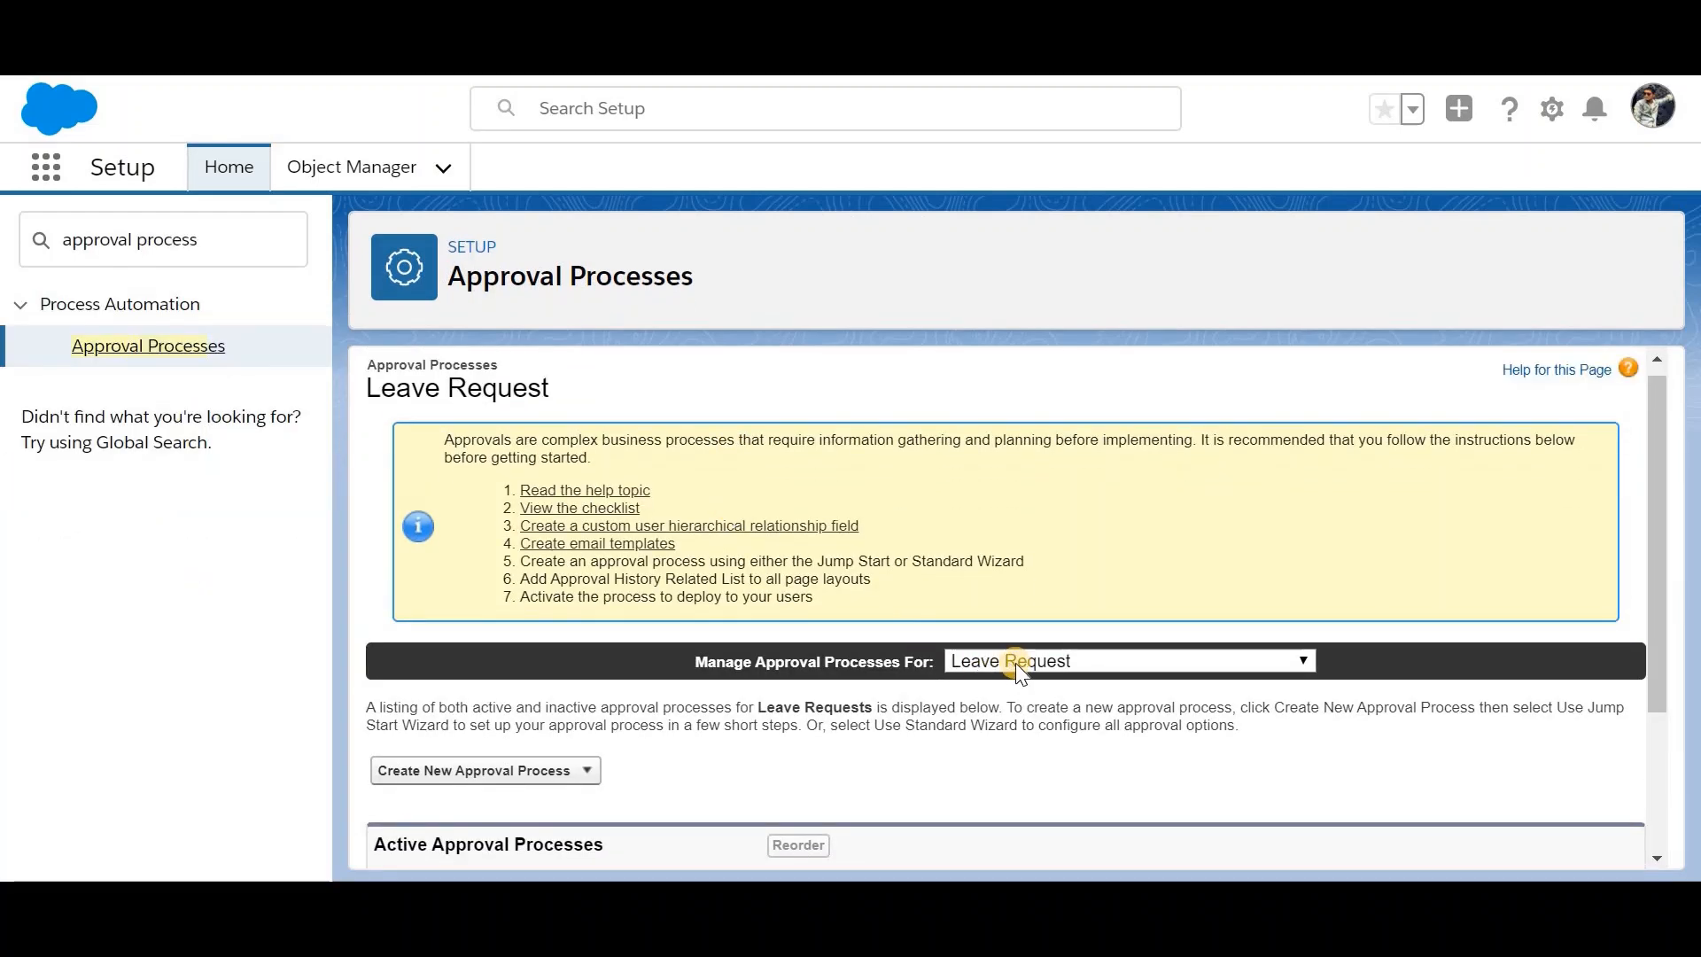
{"action": "left_click", "coordinate": [1015, 663]}
{"action": "scroll", "coordinate": [1107, 370], "scroll_direction": "down", "scroll_amount": 3}
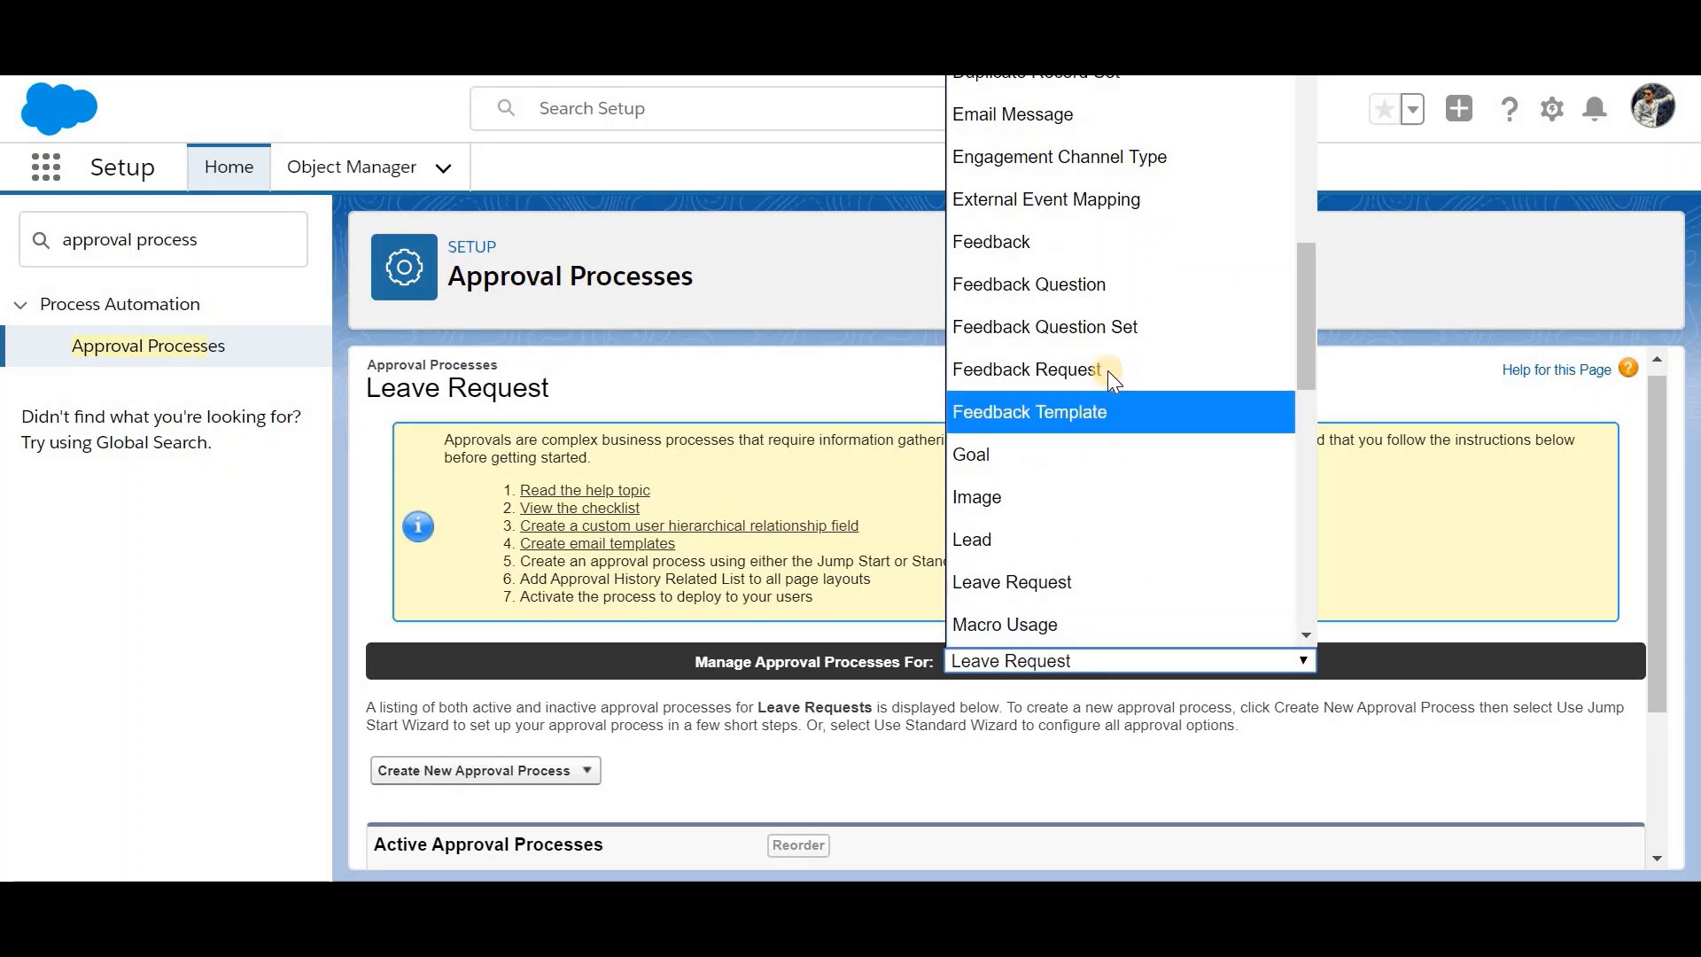
{"action": "scroll", "coordinate": [1108, 370], "scroll_direction": "down", "scroll_amount": 1}
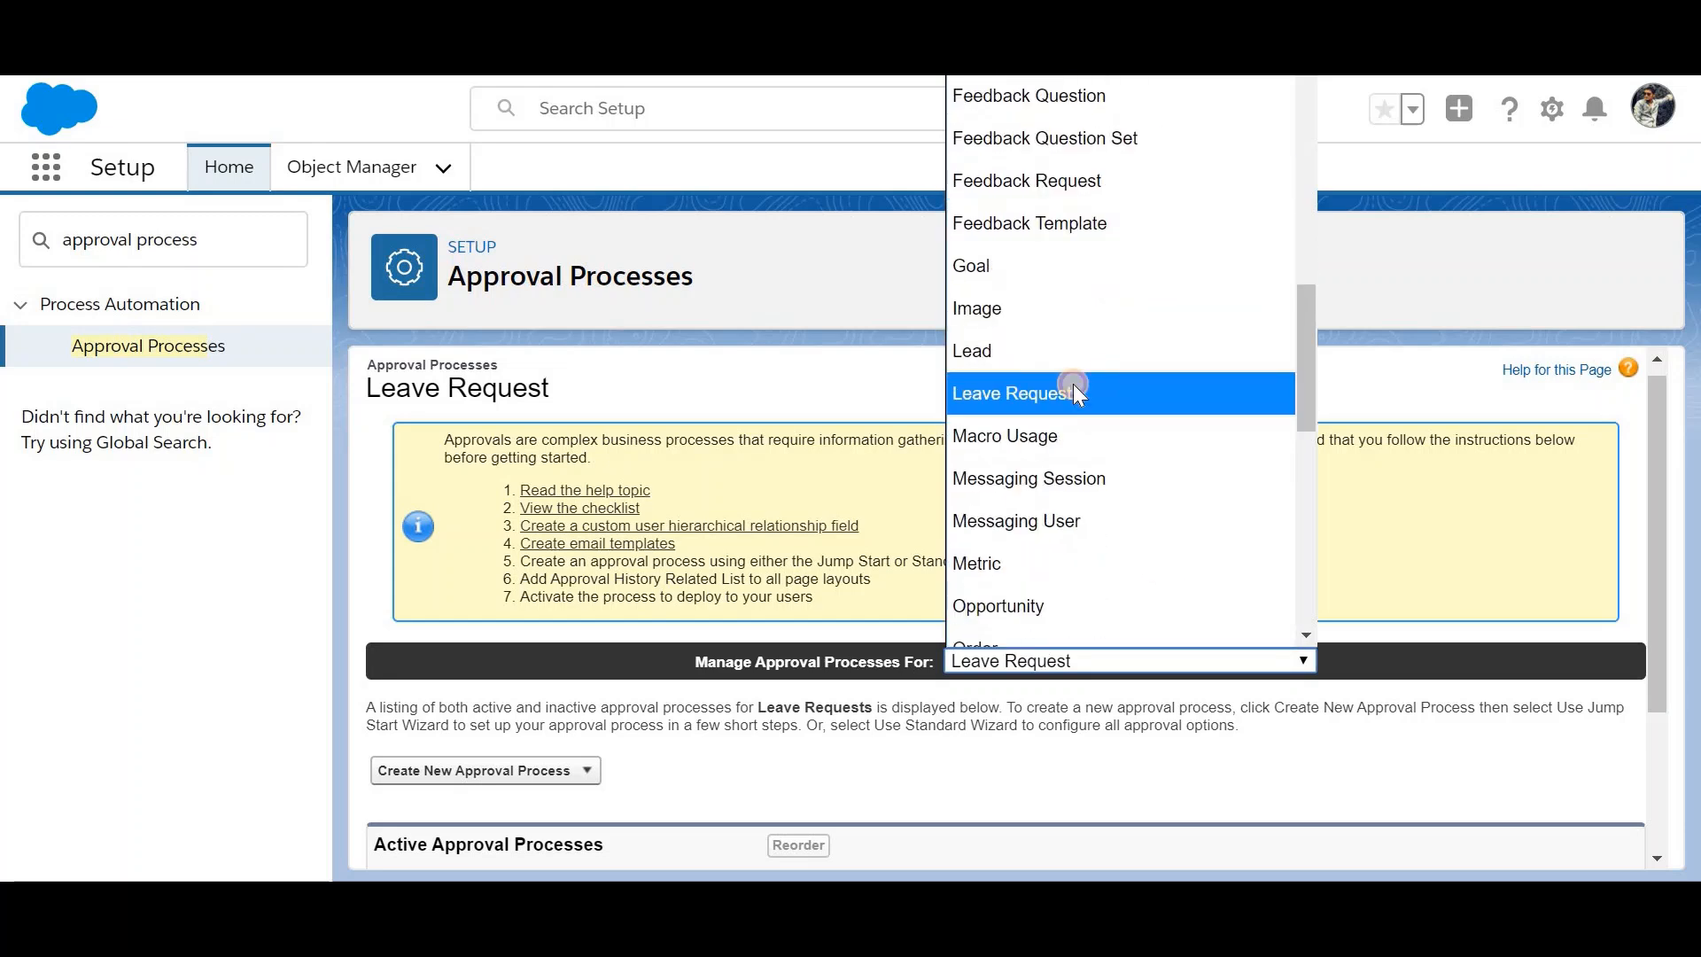
{"action": "left_click", "coordinate": [1072, 384]}
{"action": "scroll", "coordinate": [596, 691], "scroll_direction": "down", "scroll_amount": 1}
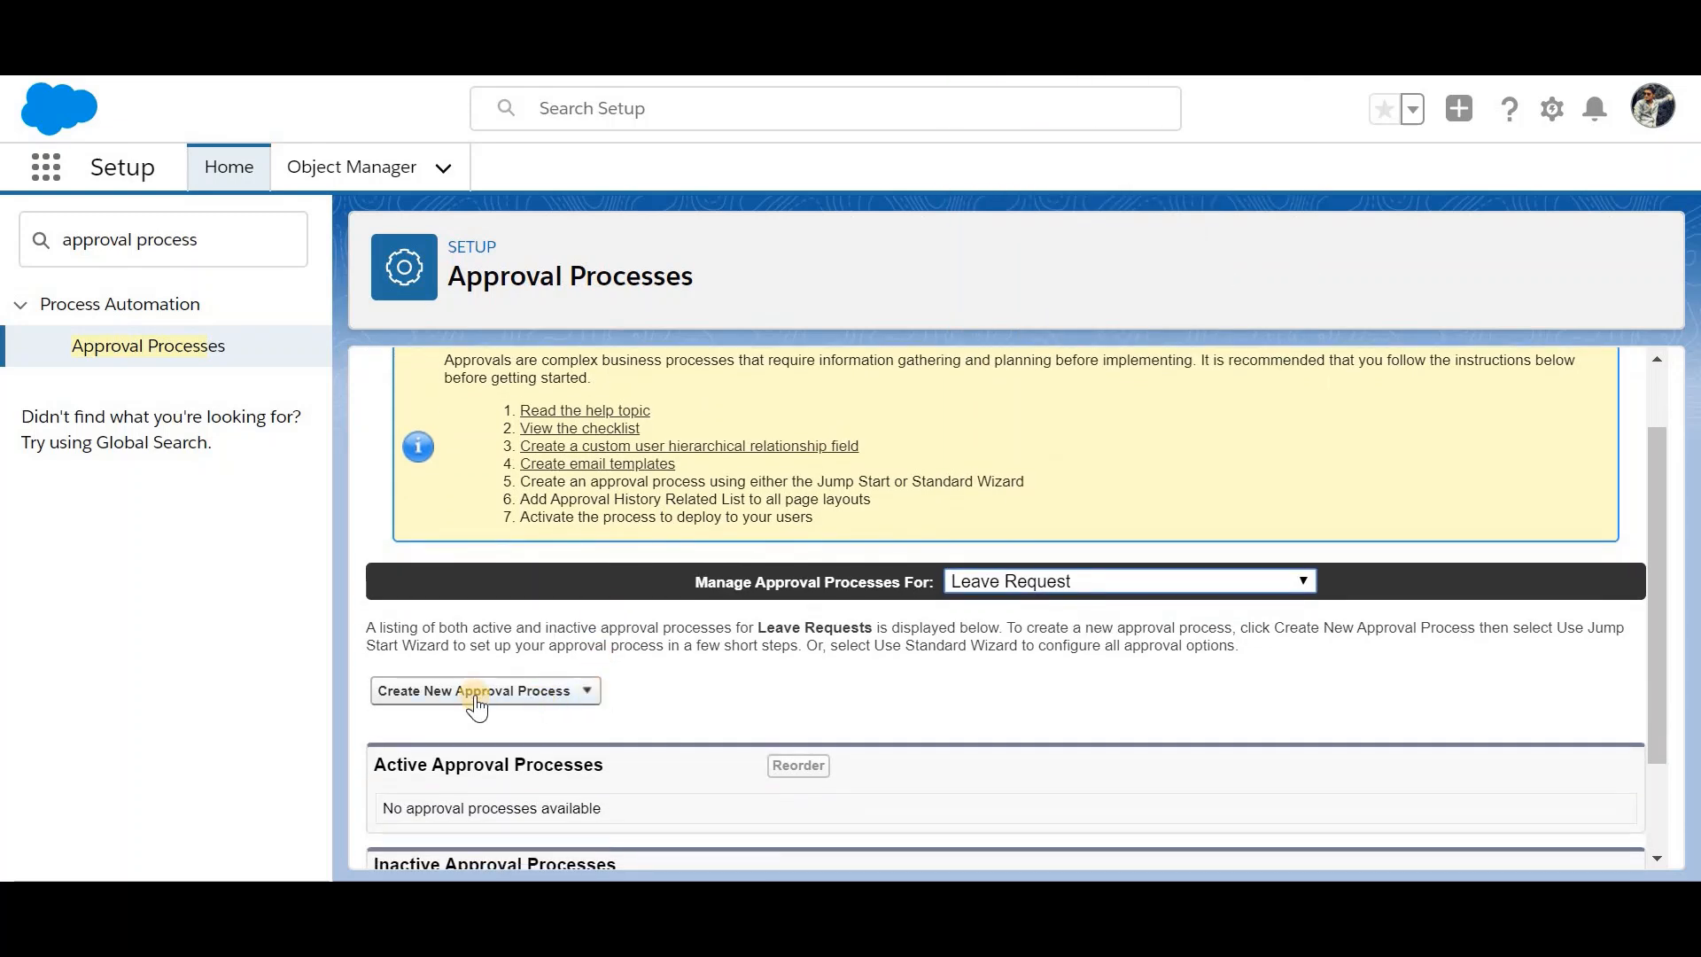
{"action": "left_click", "coordinate": [590, 691]}
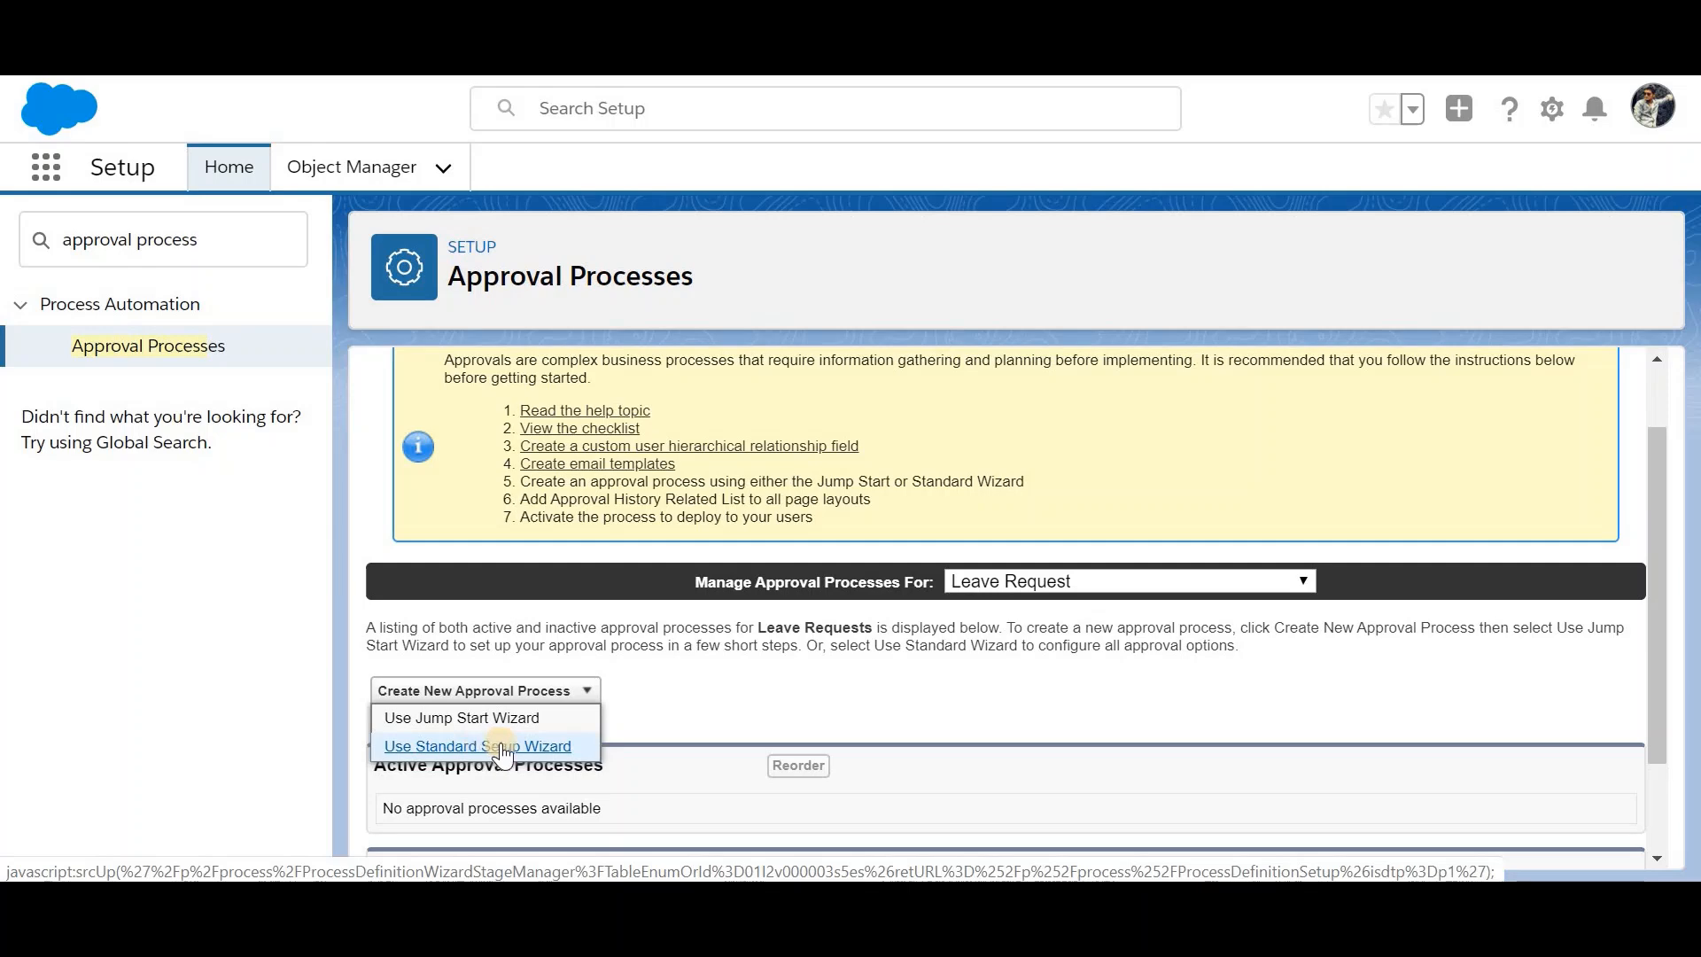
{"action": "left_click", "coordinate": [506, 745]}
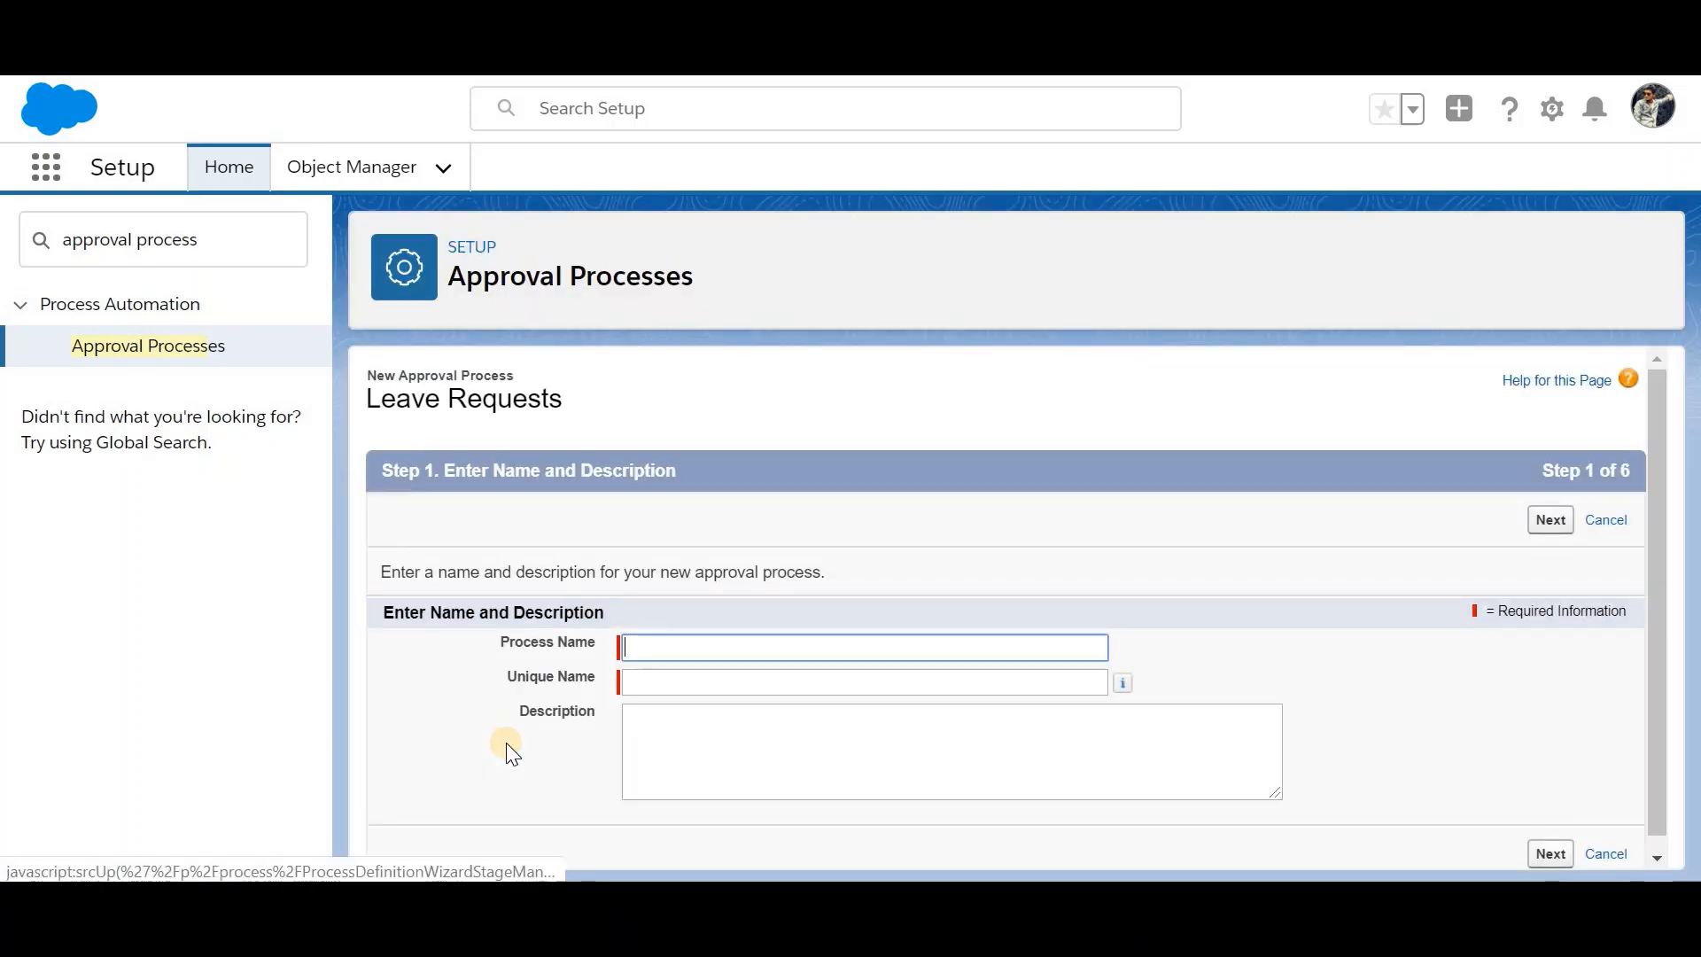
Step: Name the process "Employee approval process", leave the description blank, and continue to the entry criteria
{"action": "type", "text": "Employ"}
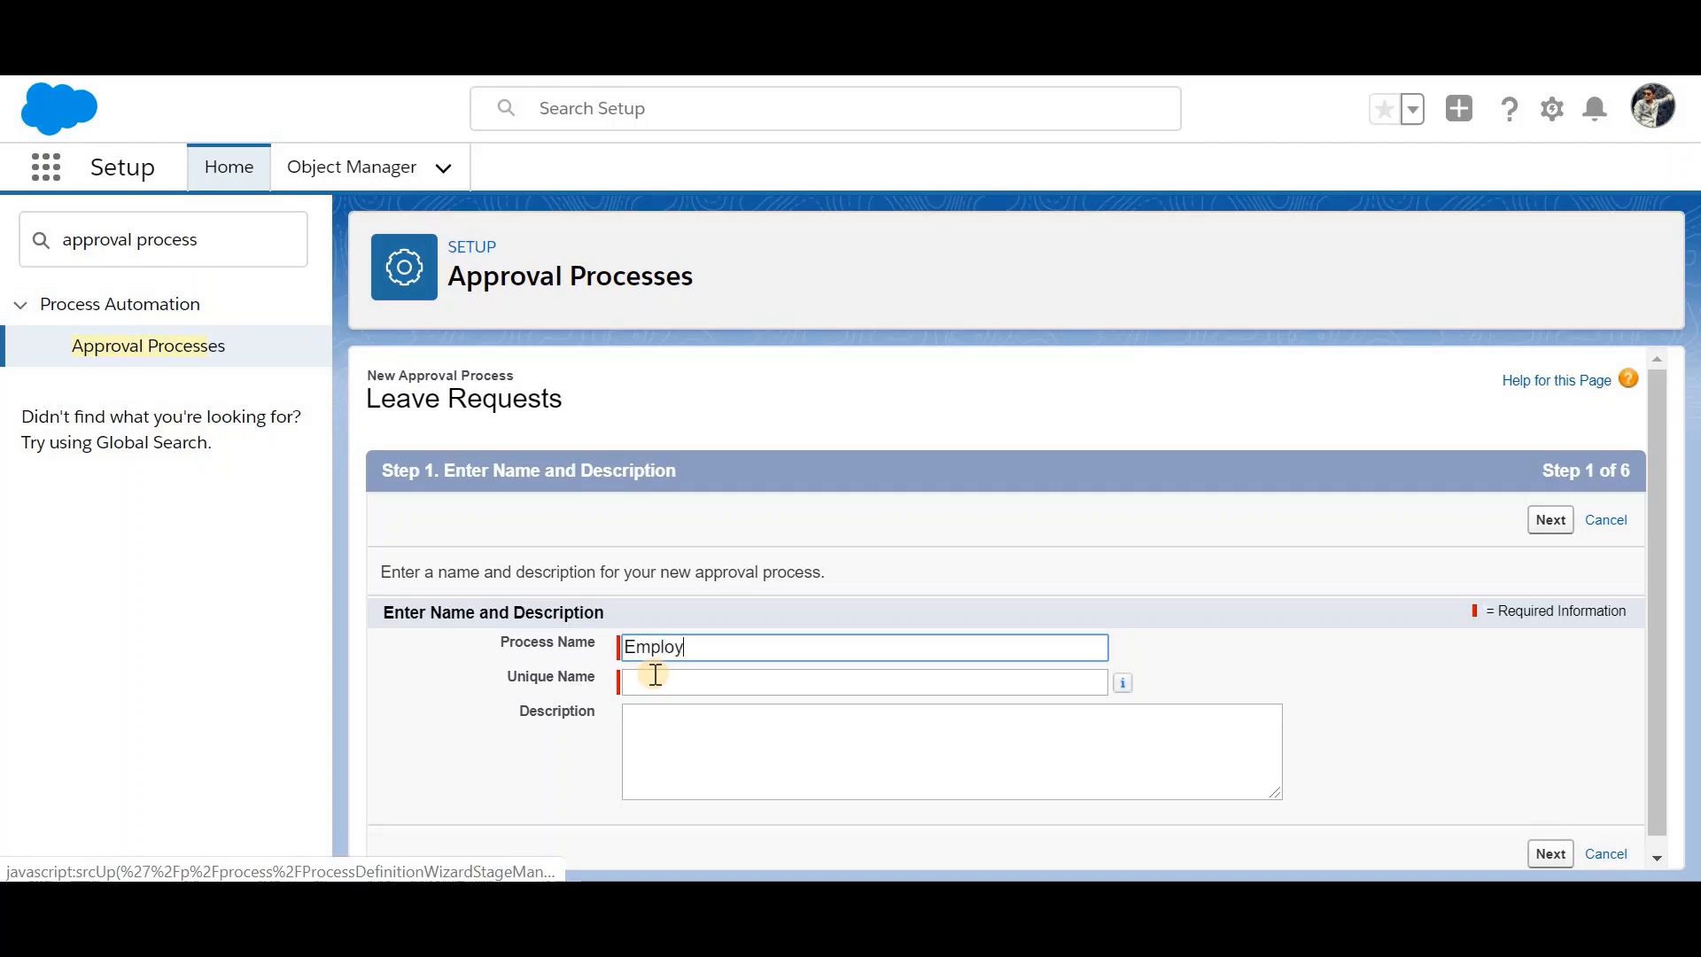
{"action": "type", "text": "ee approval process"}
{"action": "left_click", "coordinate": [1243, 631]}
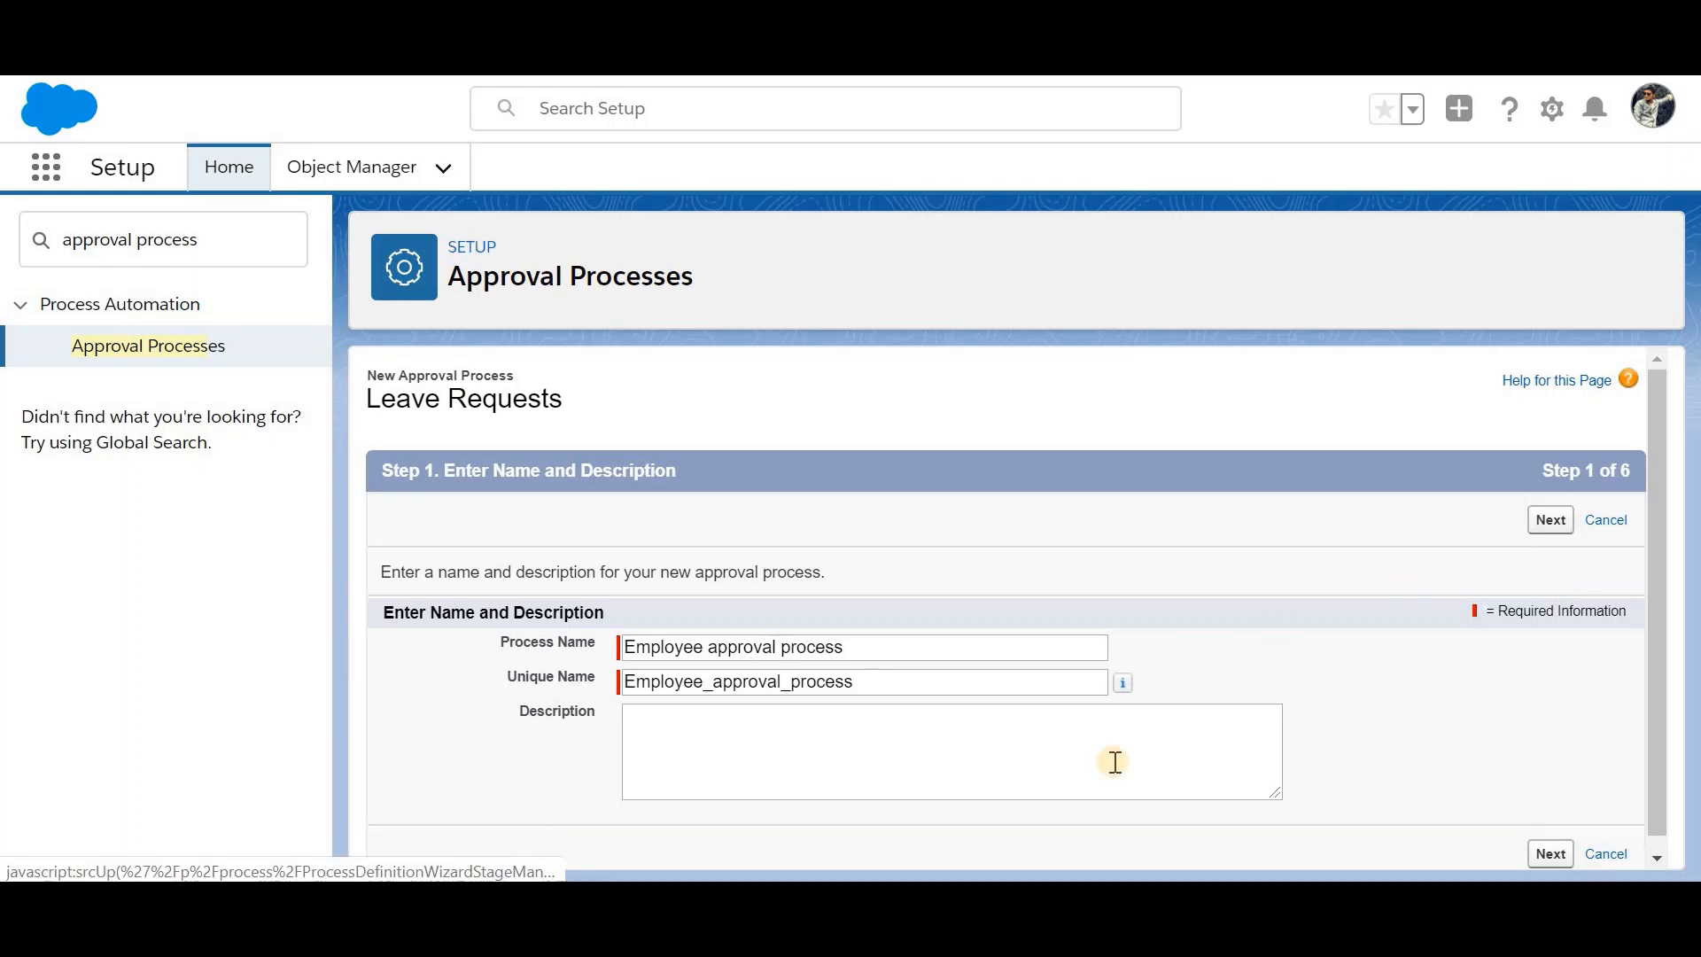
{"action": "left_click", "coordinate": [1098, 784]}
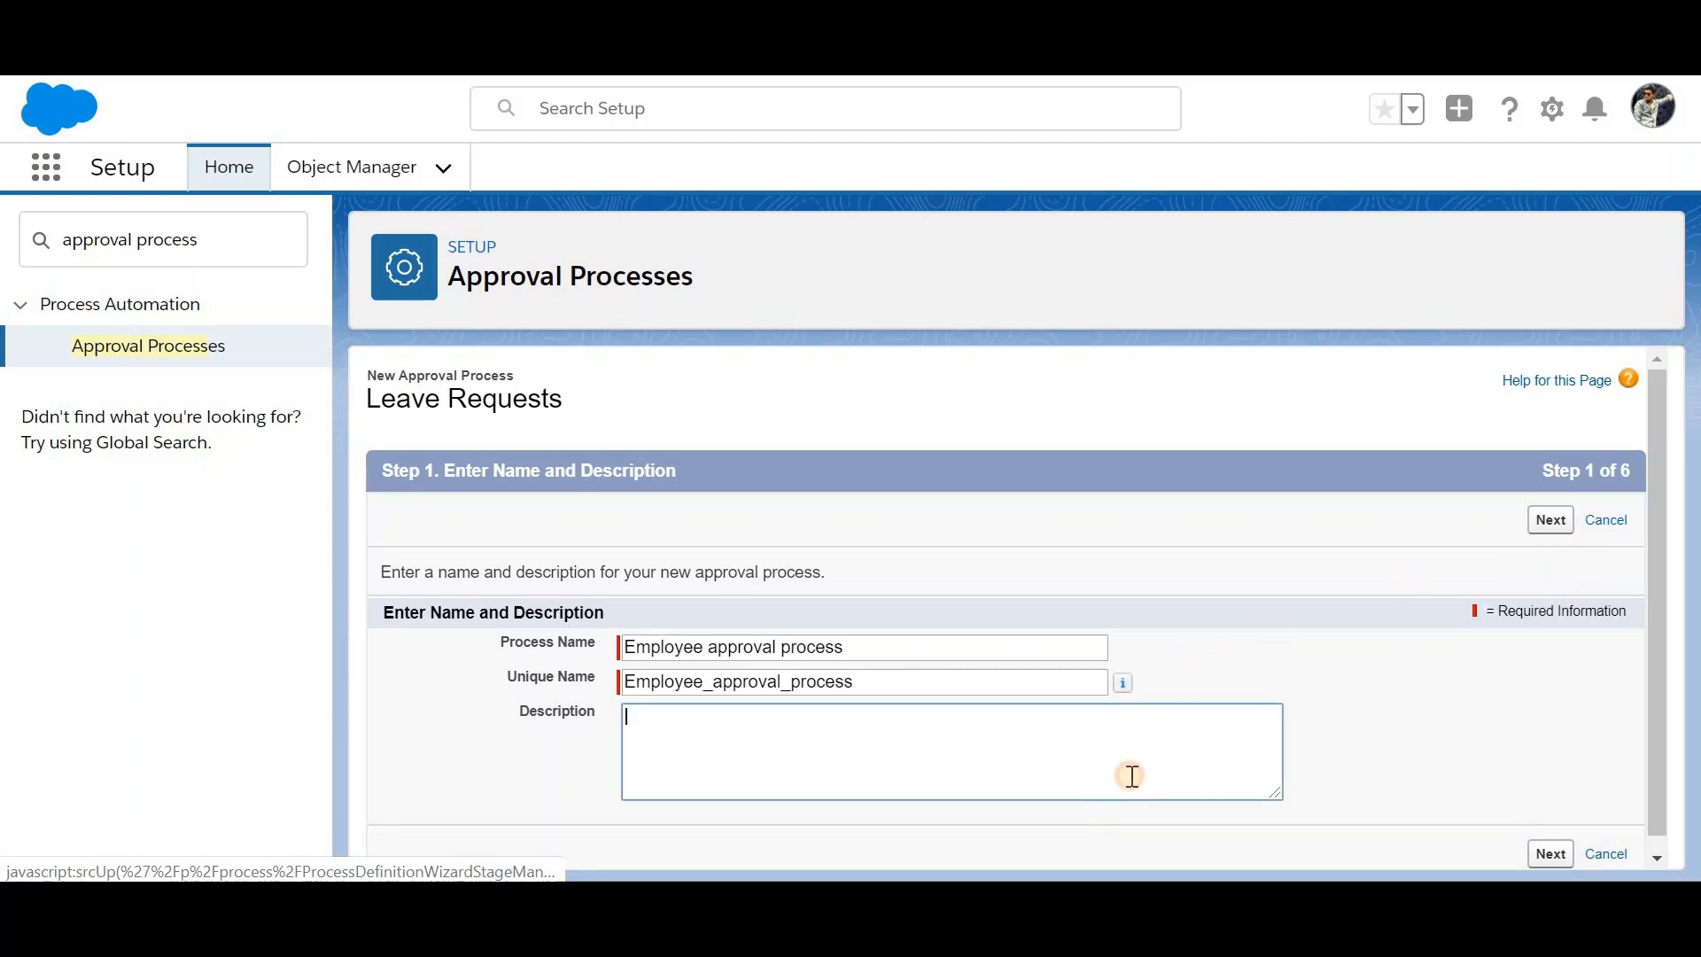
{"action": "left_click", "coordinate": [1562, 526]}
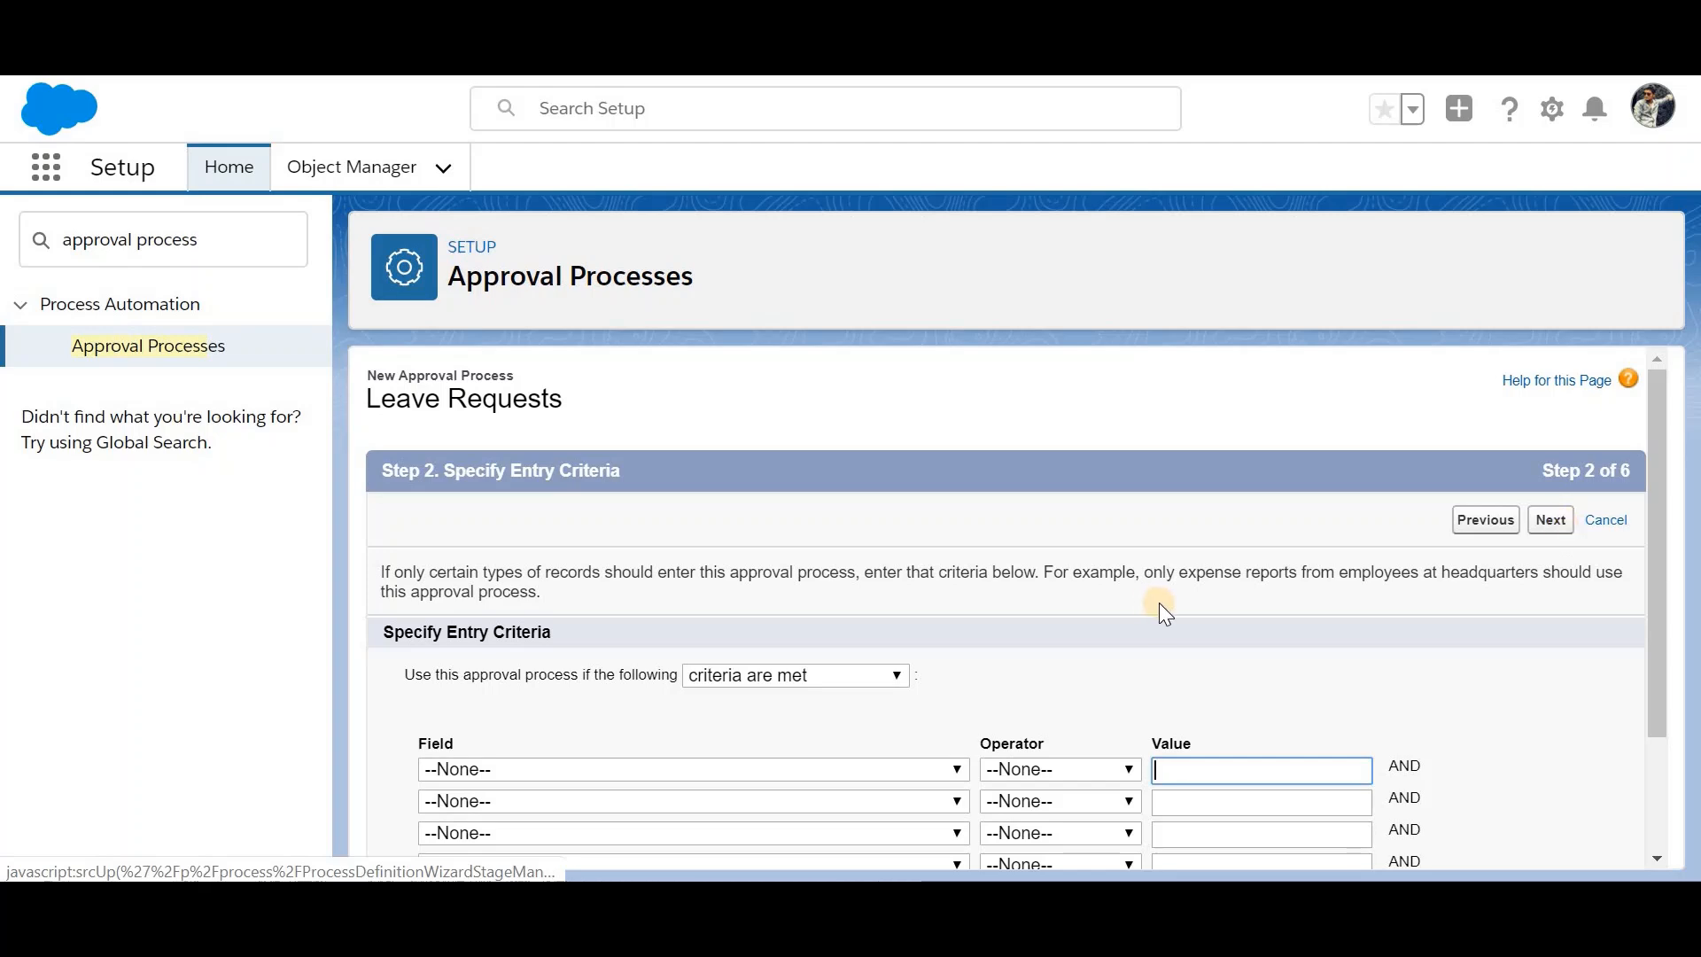
{"action": "scroll", "coordinate": [1209, 645], "scroll_direction": "down", "scroll_amount": 2}
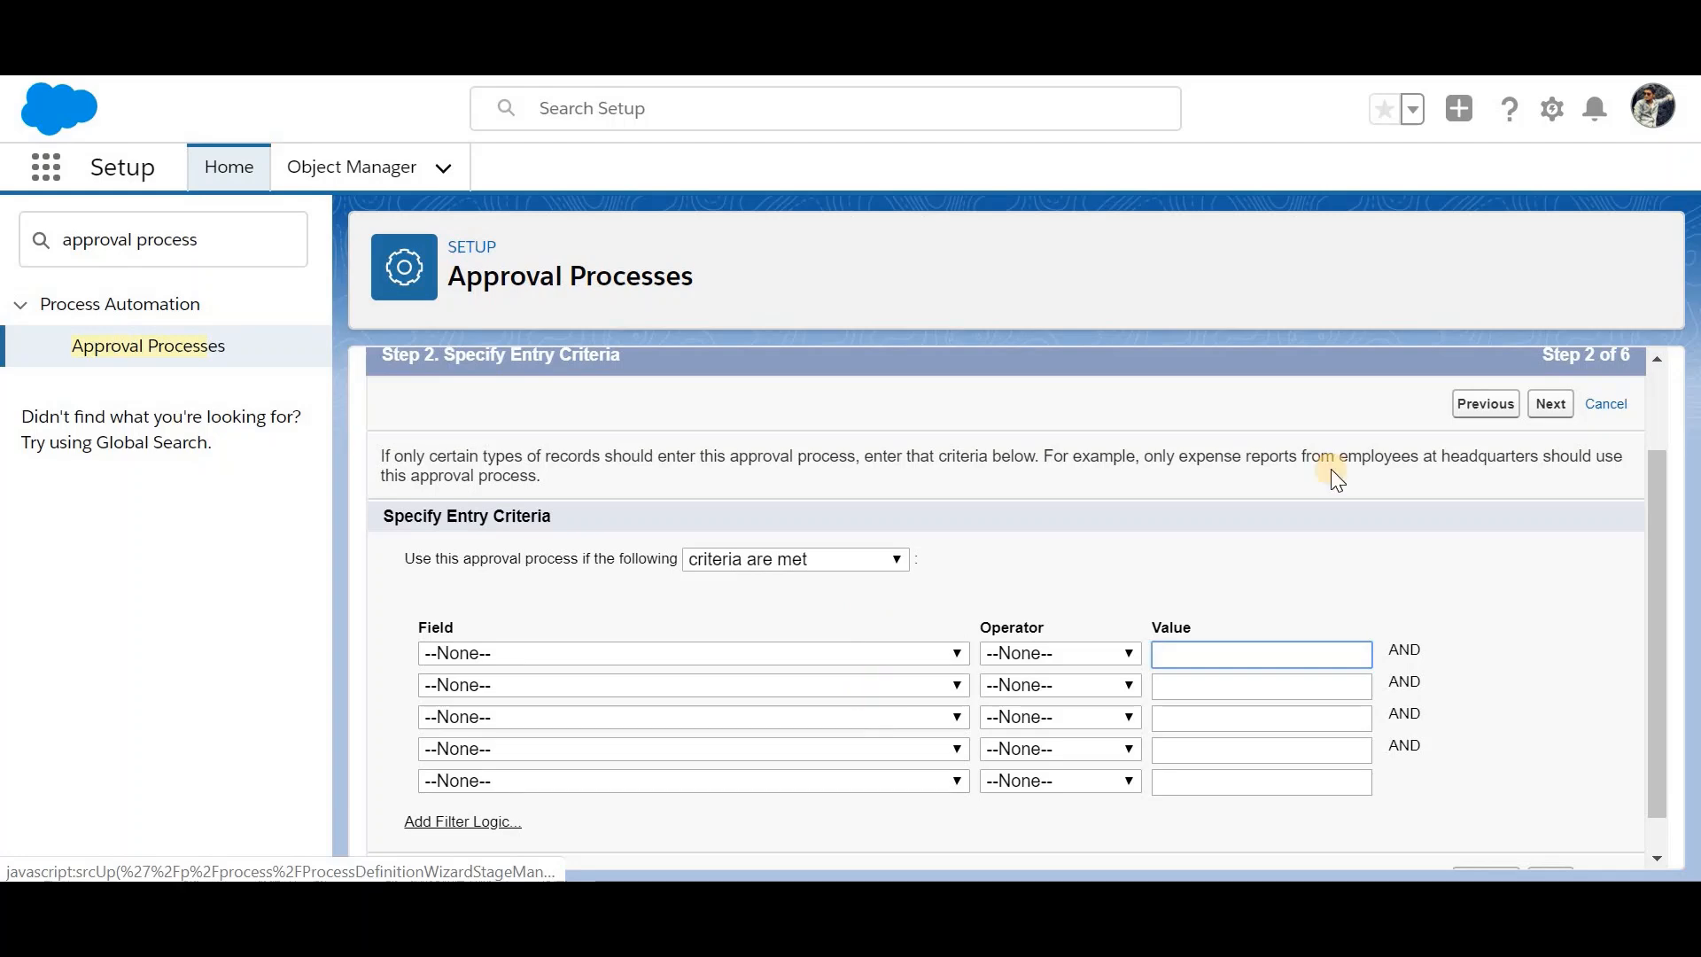
Step: Leave the entry criteria blank, set the next automated approver to be determined by Manager, and continue to the notification templates
{"action": "left_click", "coordinate": [1552, 413]}
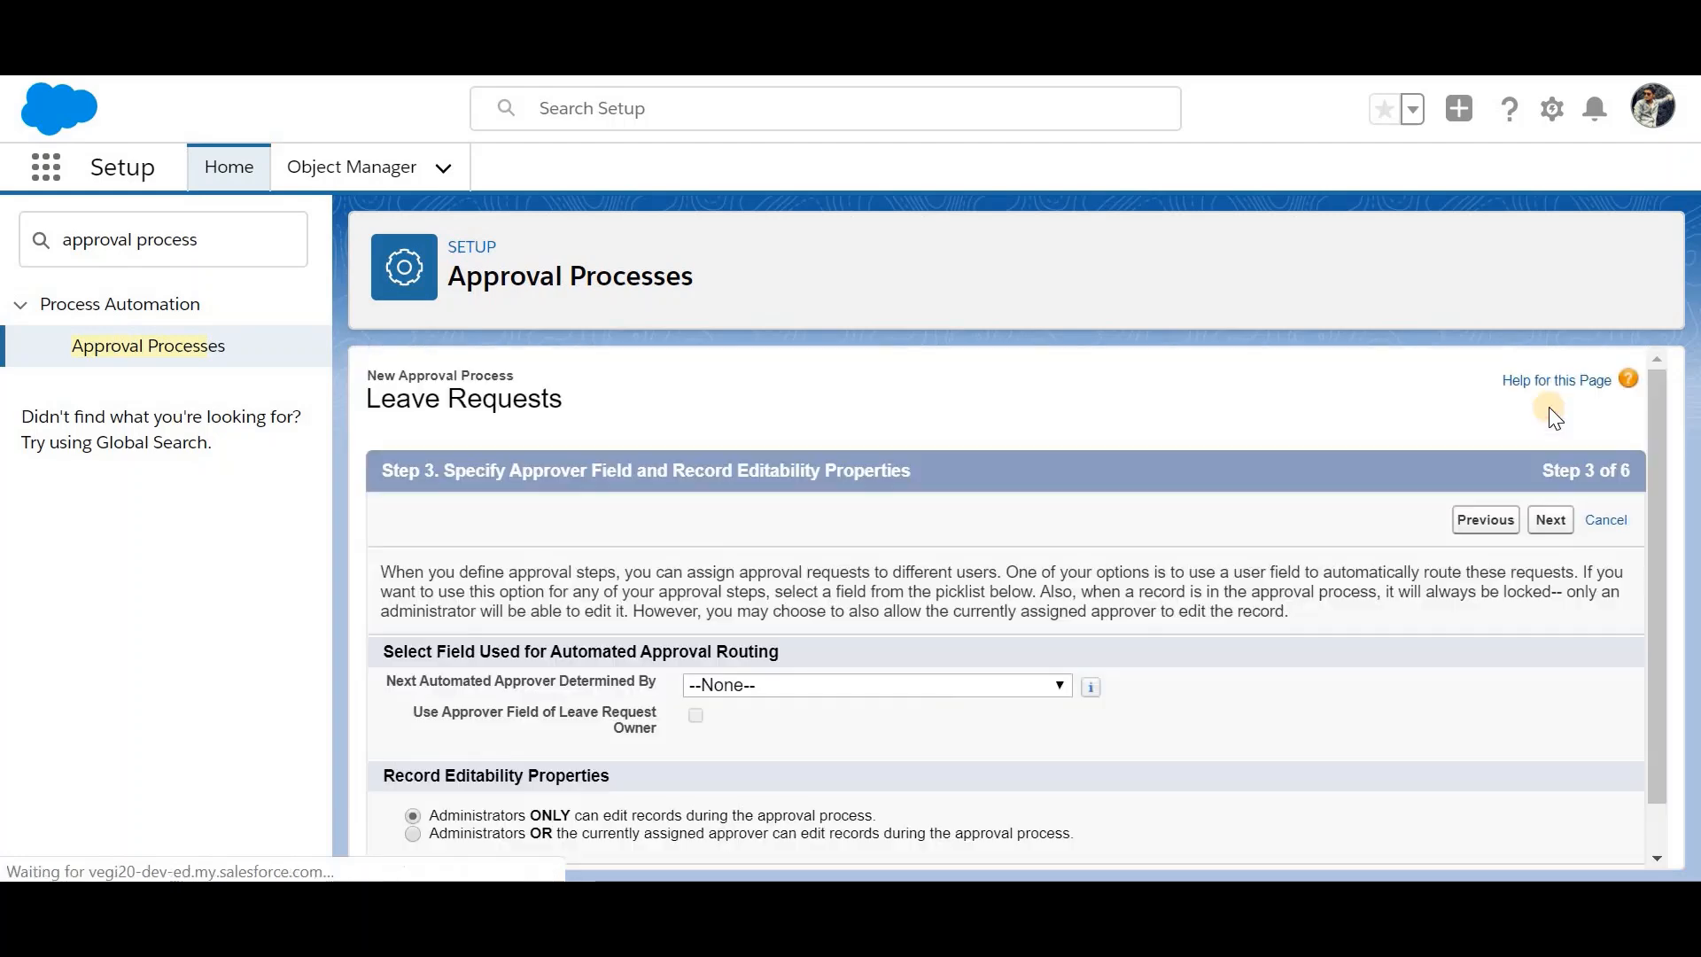
{"action": "left_click", "coordinate": [964, 687]}
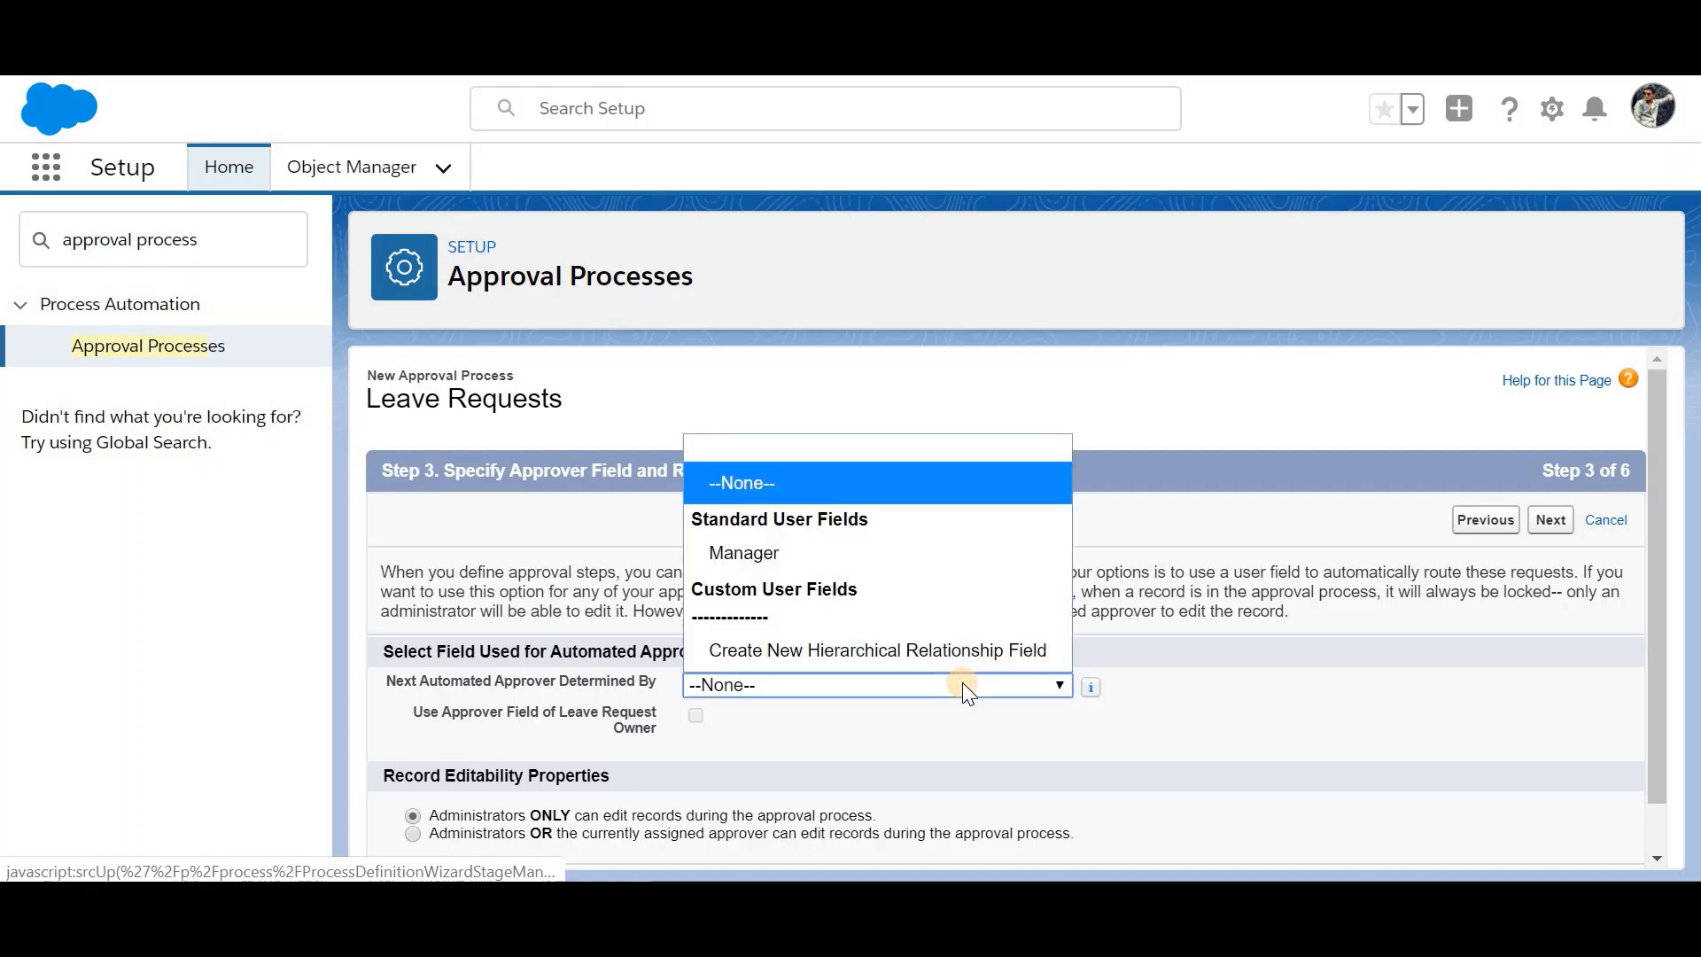
{"action": "left_click", "coordinate": [843, 555]}
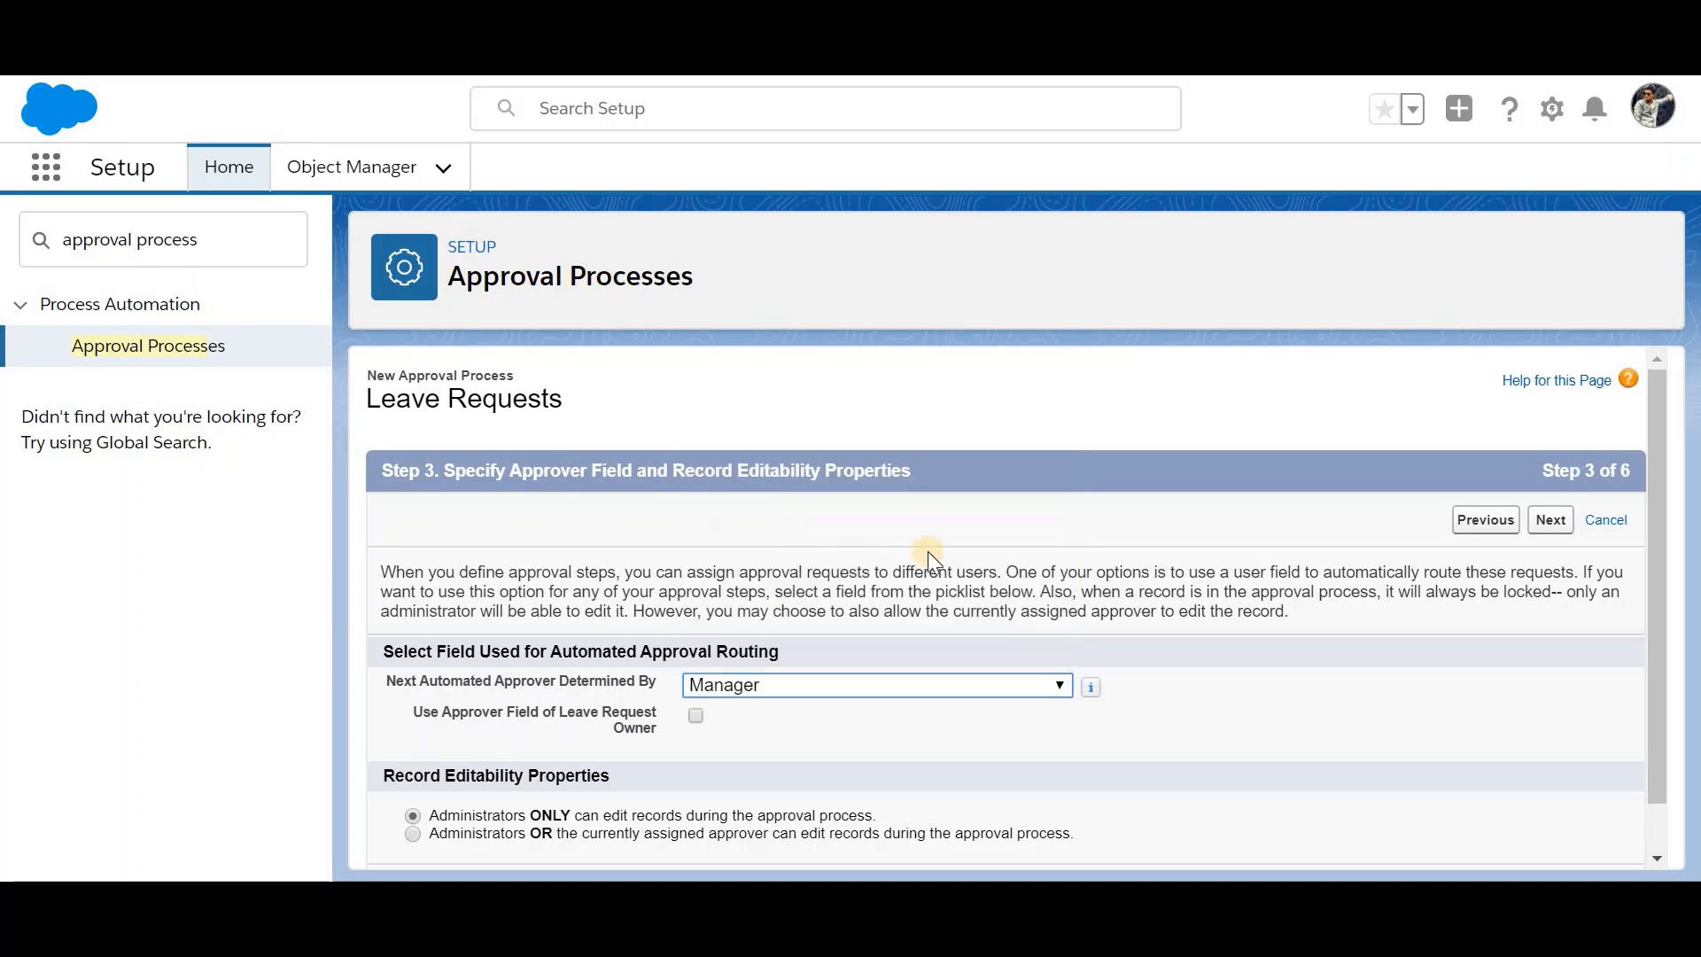
{"action": "left_click", "coordinate": [1553, 521]}
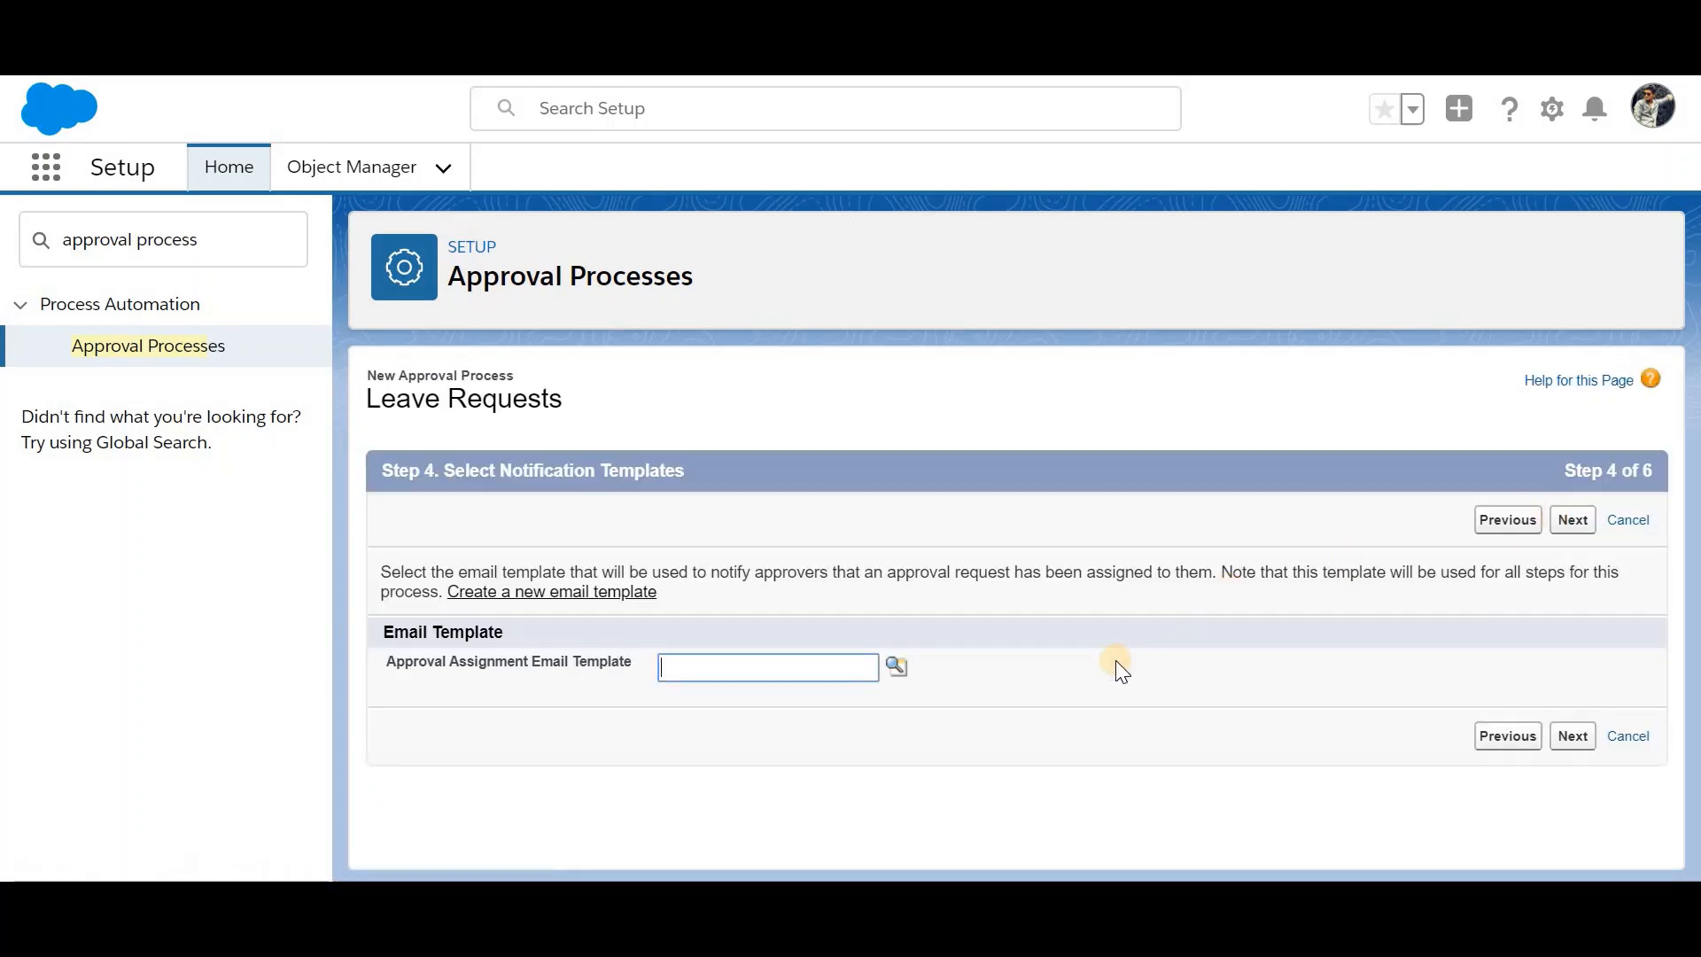
Step: Skip the approval assignment email template, keep Leave Requests No and Owner as the approval page fields, and continue to the initial submitters
{"action": "left_click", "coordinate": [1585, 533]}
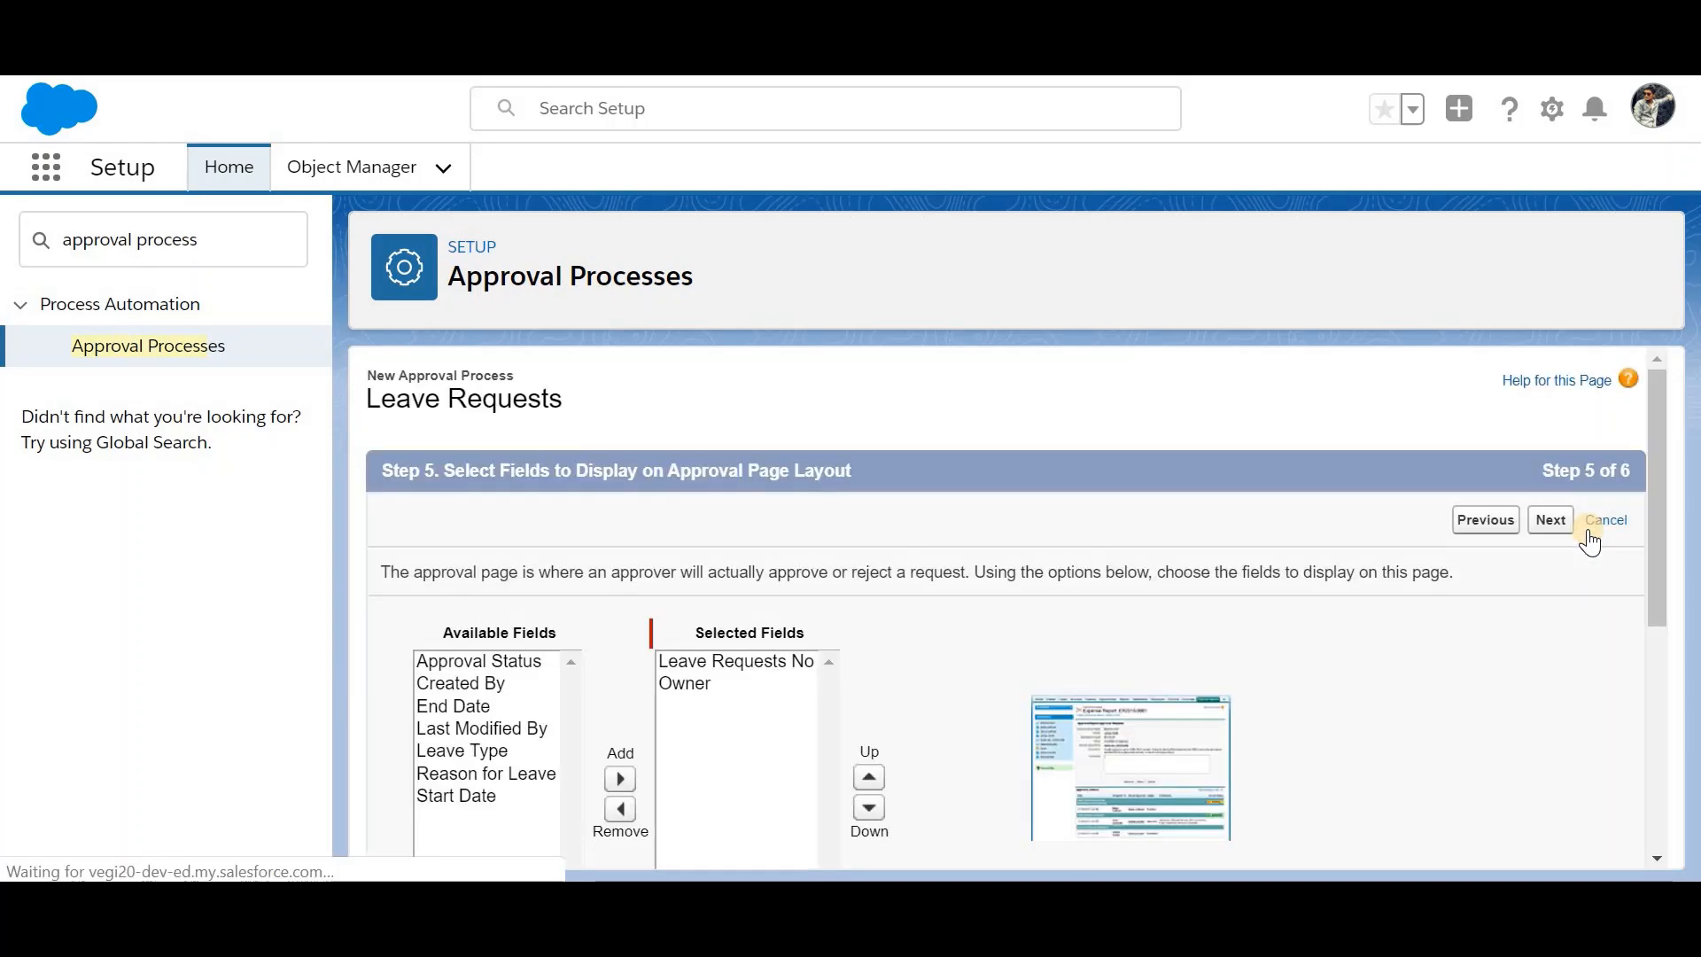
{"action": "scroll", "coordinate": [1222, 565], "scroll_direction": "down", "scroll_amount": 1}
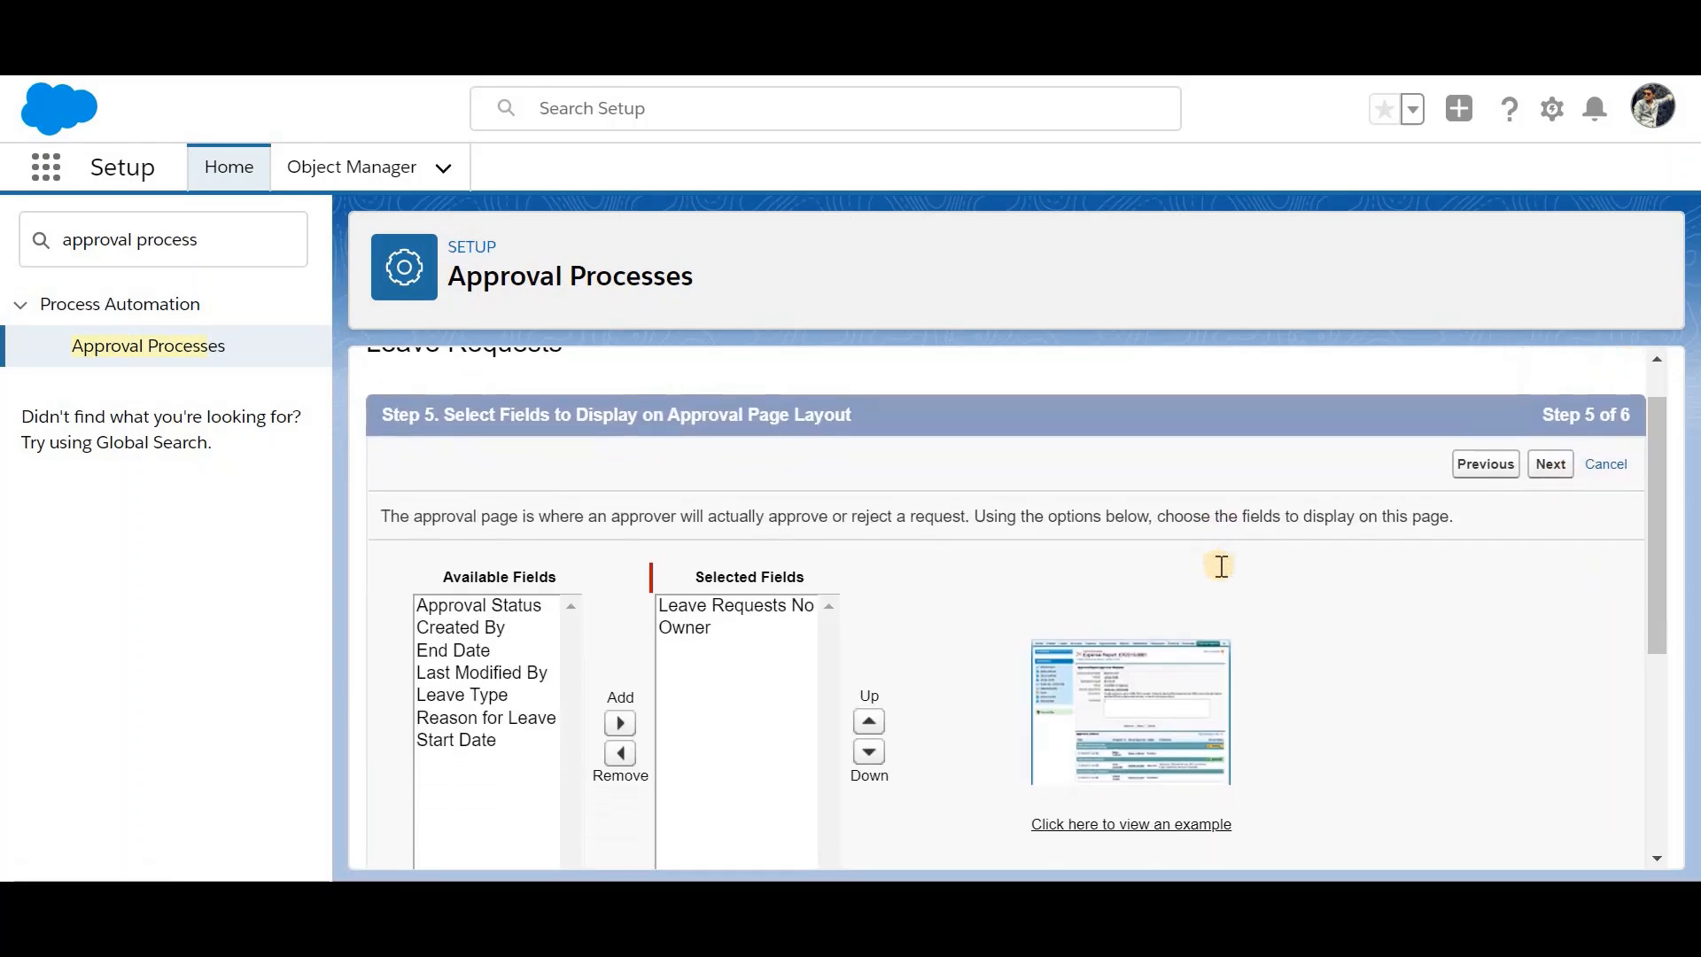
{"action": "scroll", "coordinate": [1221, 566], "scroll_direction": "down", "scroll_amount": 1}
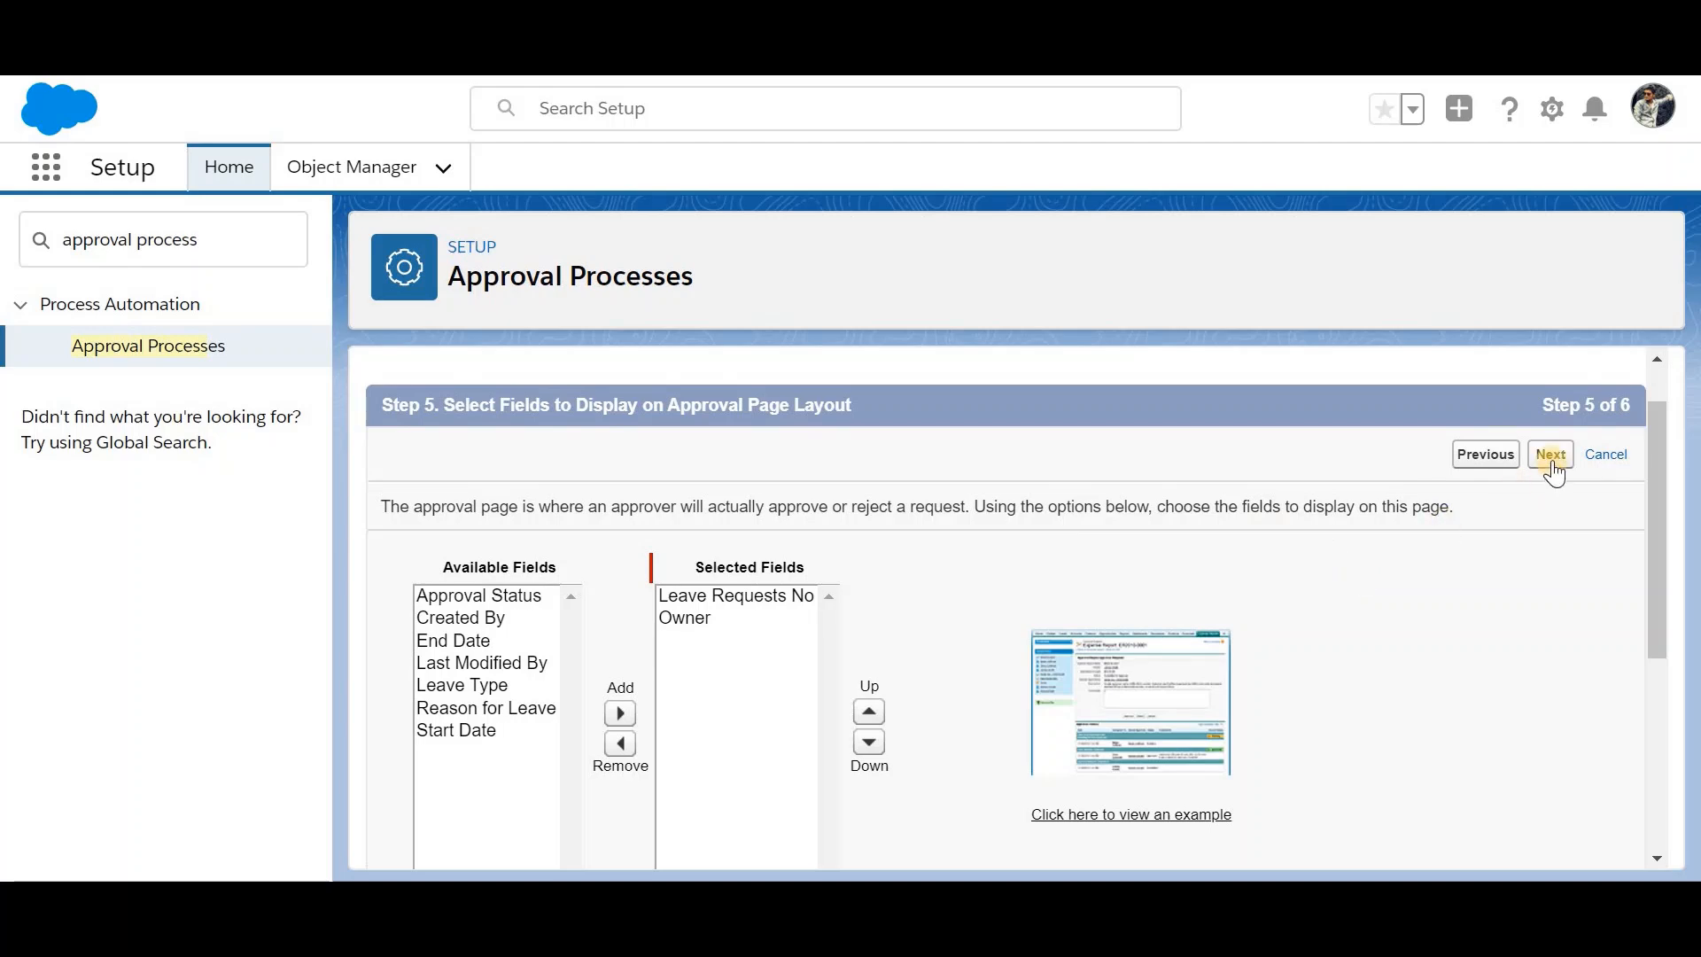
{"action": "left_click", "coordinate": [1551, 456]}
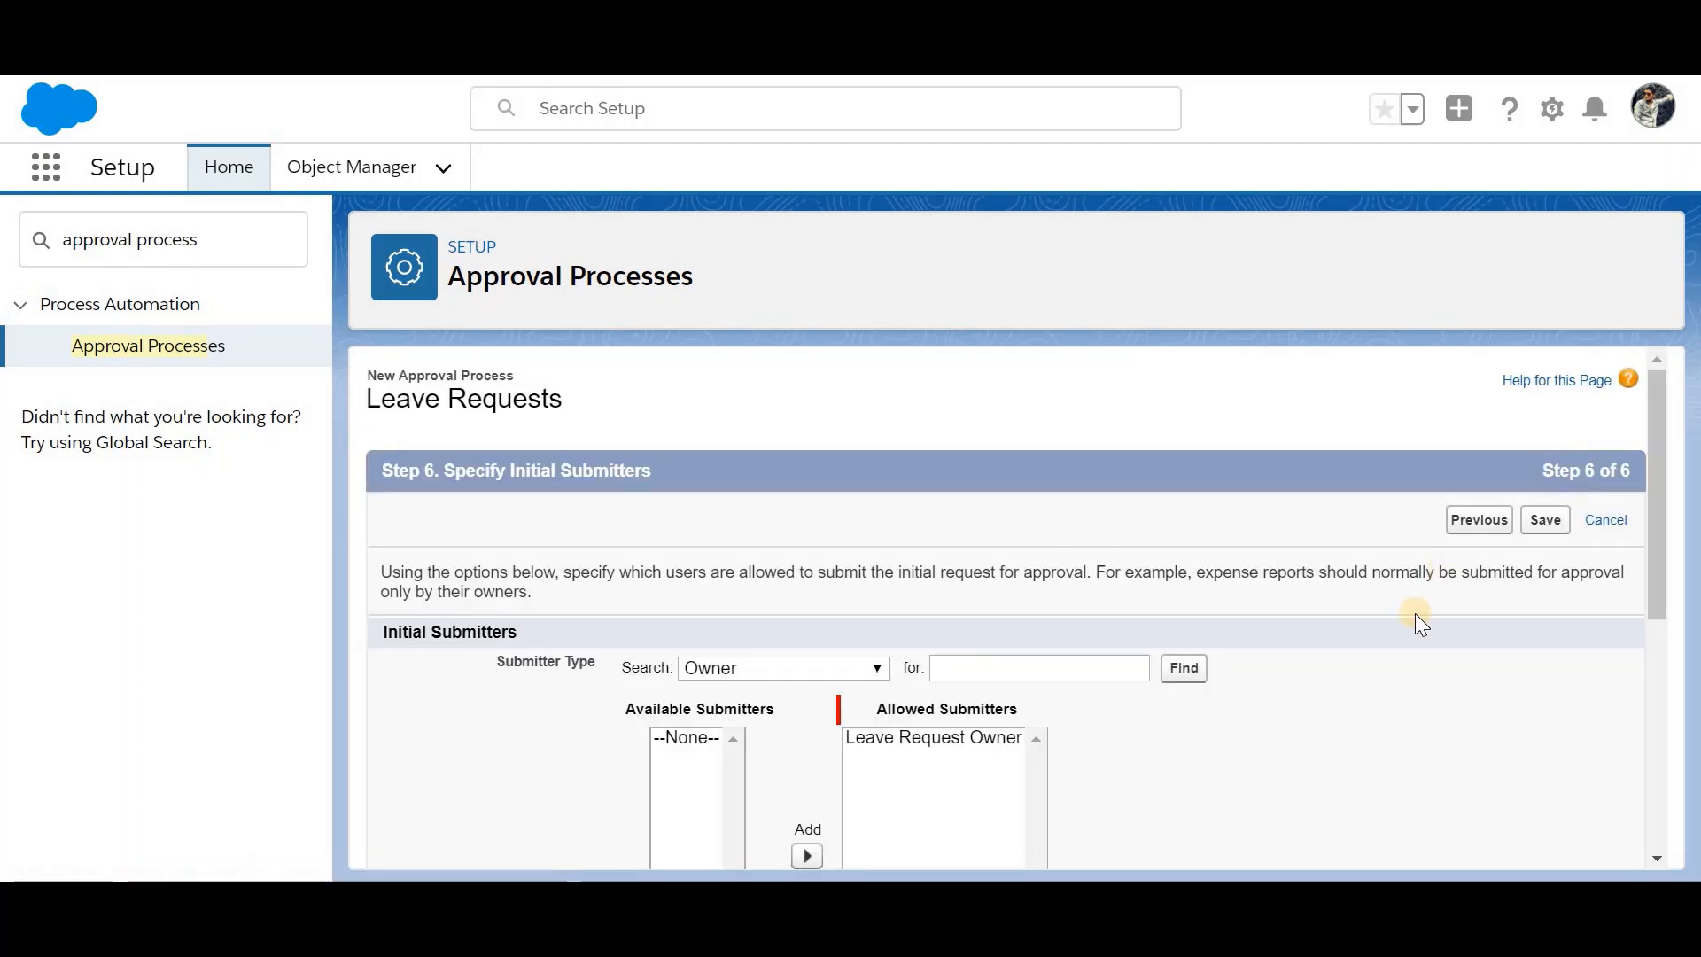
Step: Save the process with Leave Request Owner as the allowed submitter and return to the listing of approval processes without creating a step
{"action": "scroll", "coordinate": [1416, 613], "scroll_direction": "down", "scroll_amount": 2}
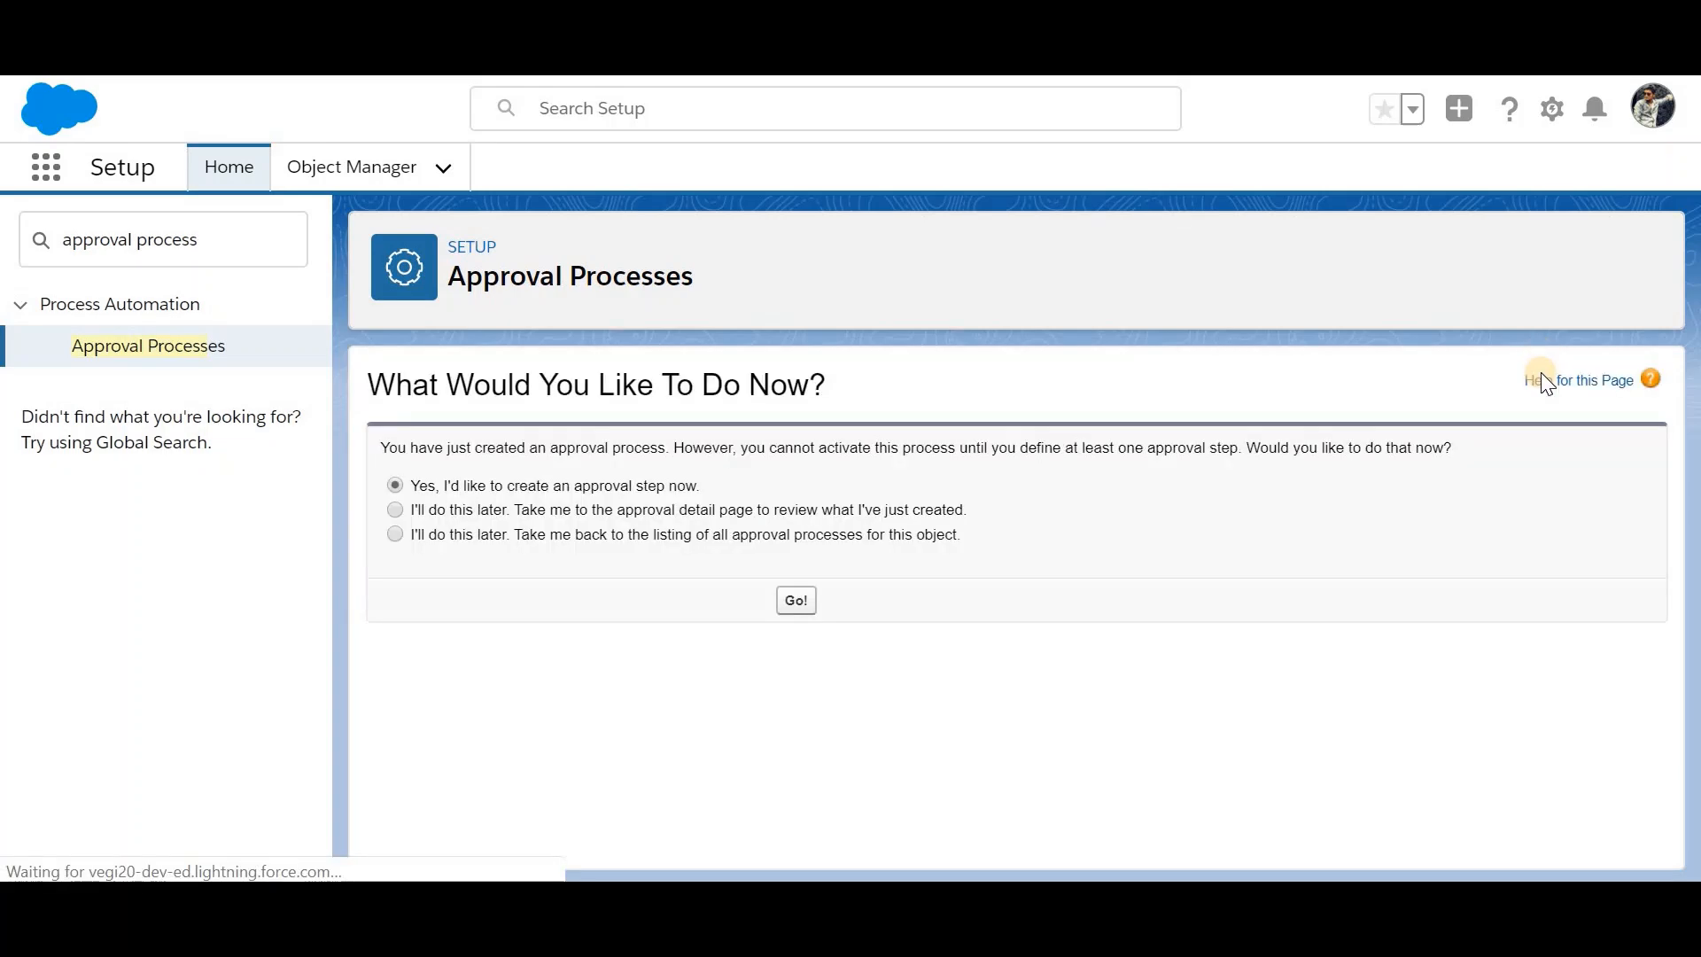
{"action": "left_click", "coordinate": [569, 533]}
{"action": "left_click", "coordinate": [795, 602]}
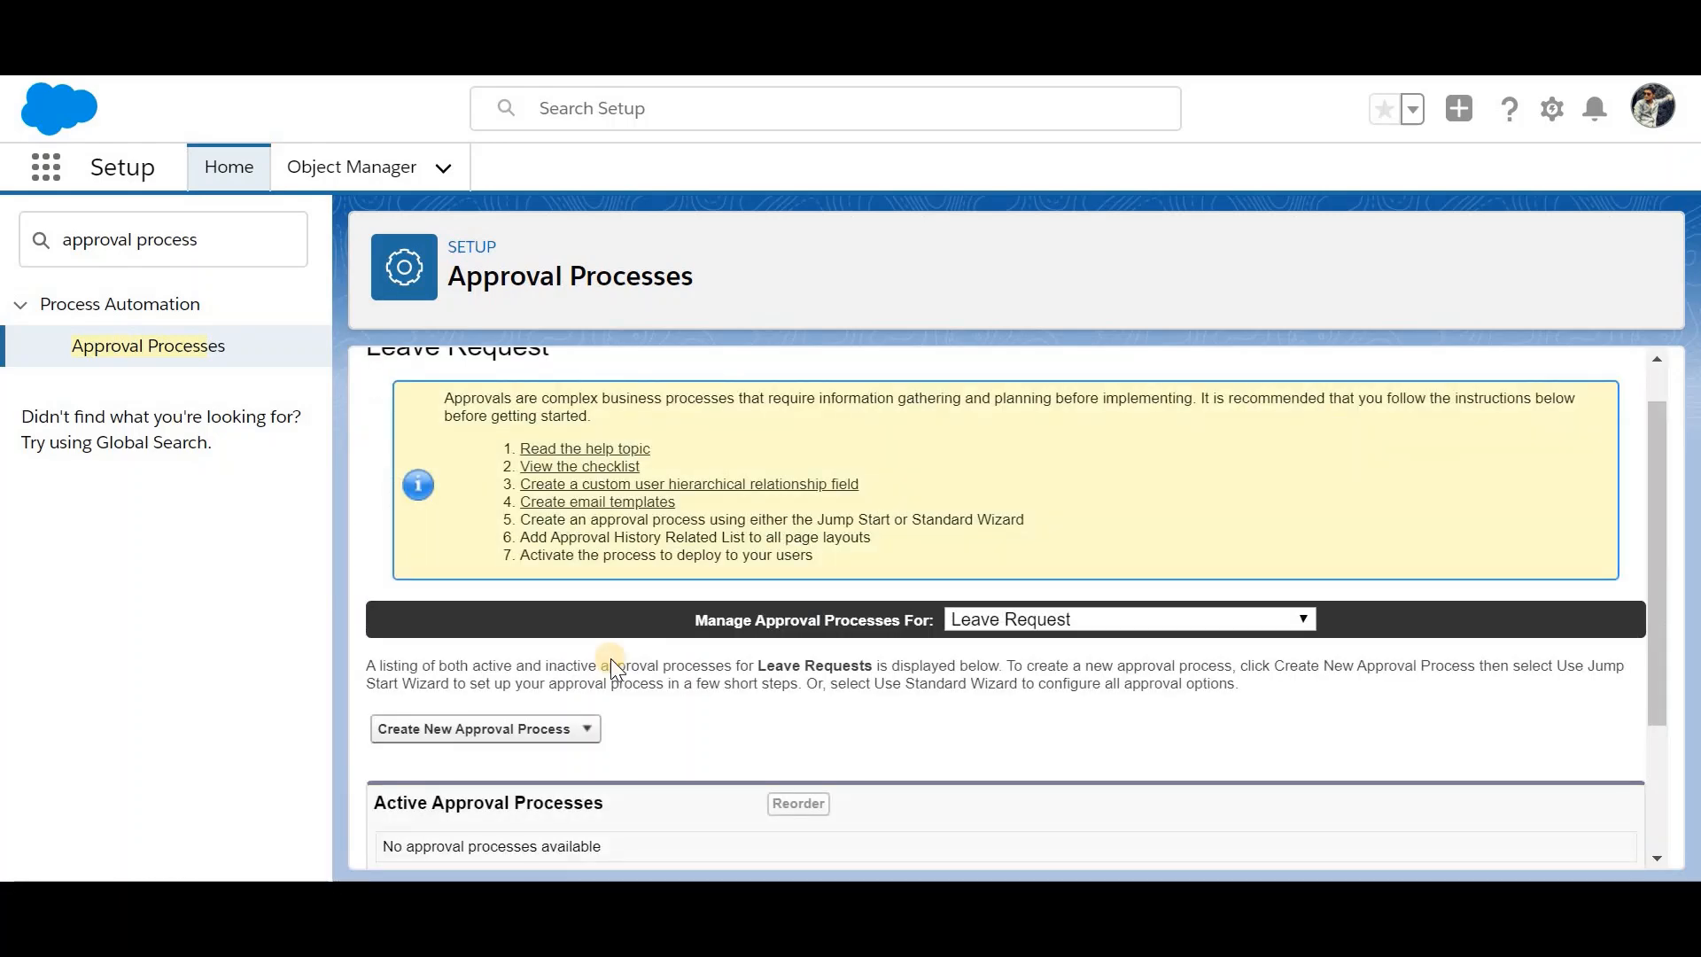
Step: Open the Employee approval process from the inactive approval processes list
{"action": "scroll", "coordinate": [610, 657], "scroll_direction": "down", "scroll_amount": 3}
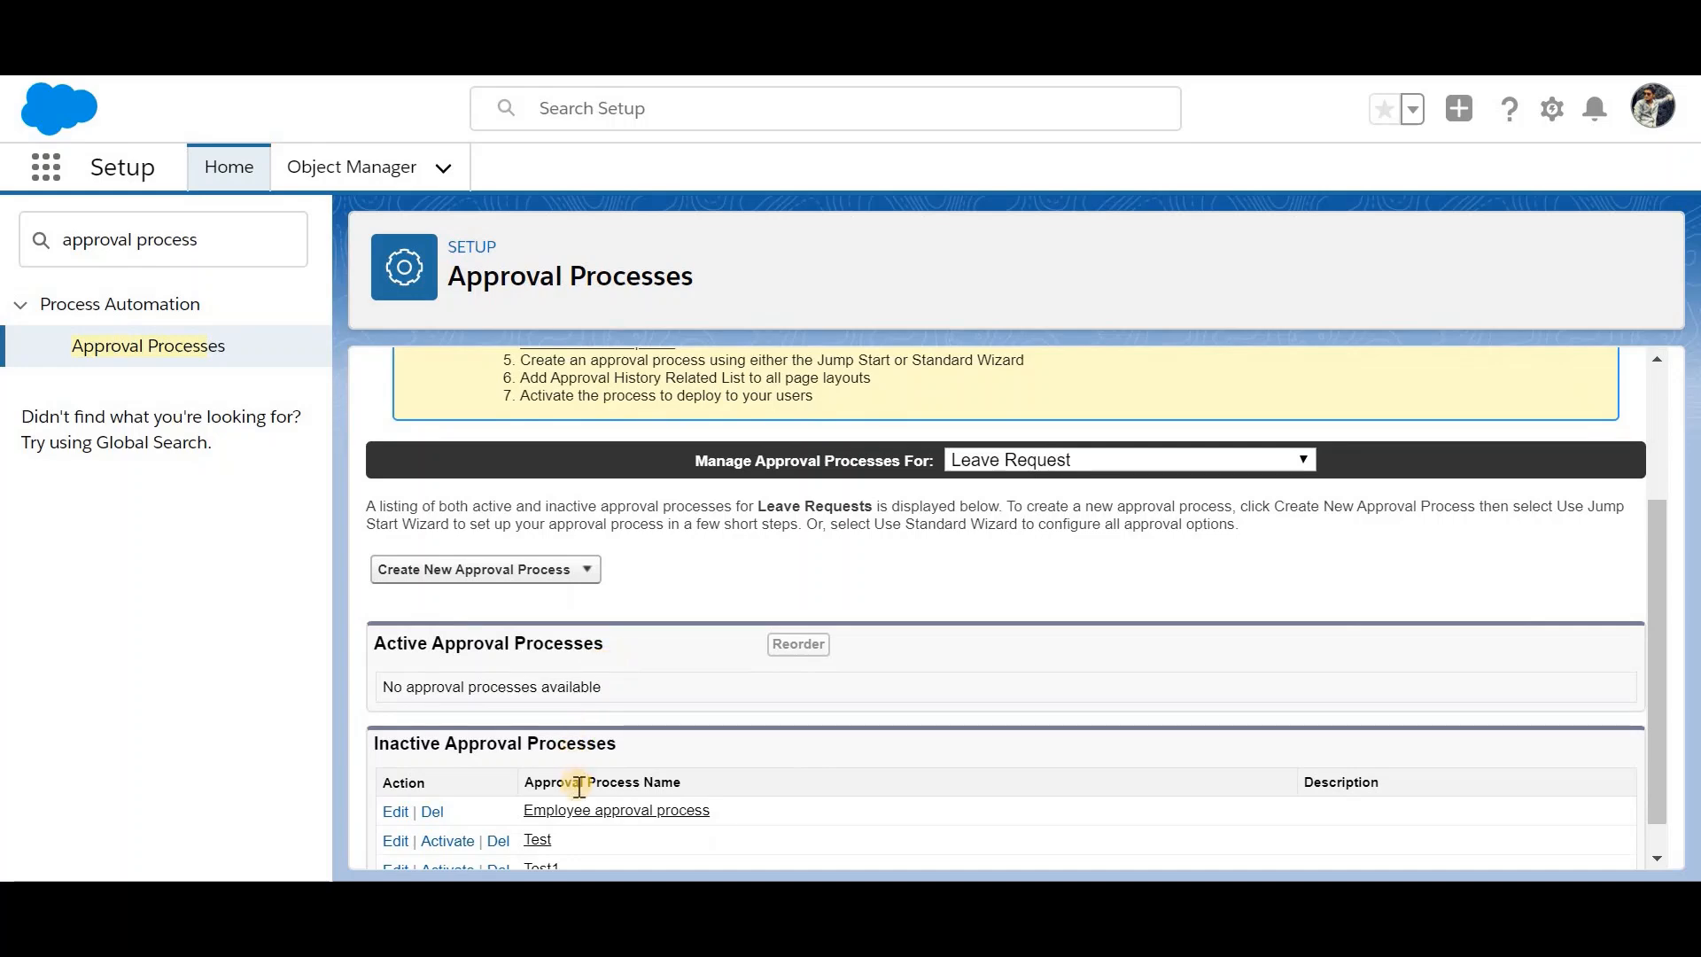
{"action": "scroll", "coordinate": [689, 819], "scroll_direction": "down", "scroll_amount": 1}
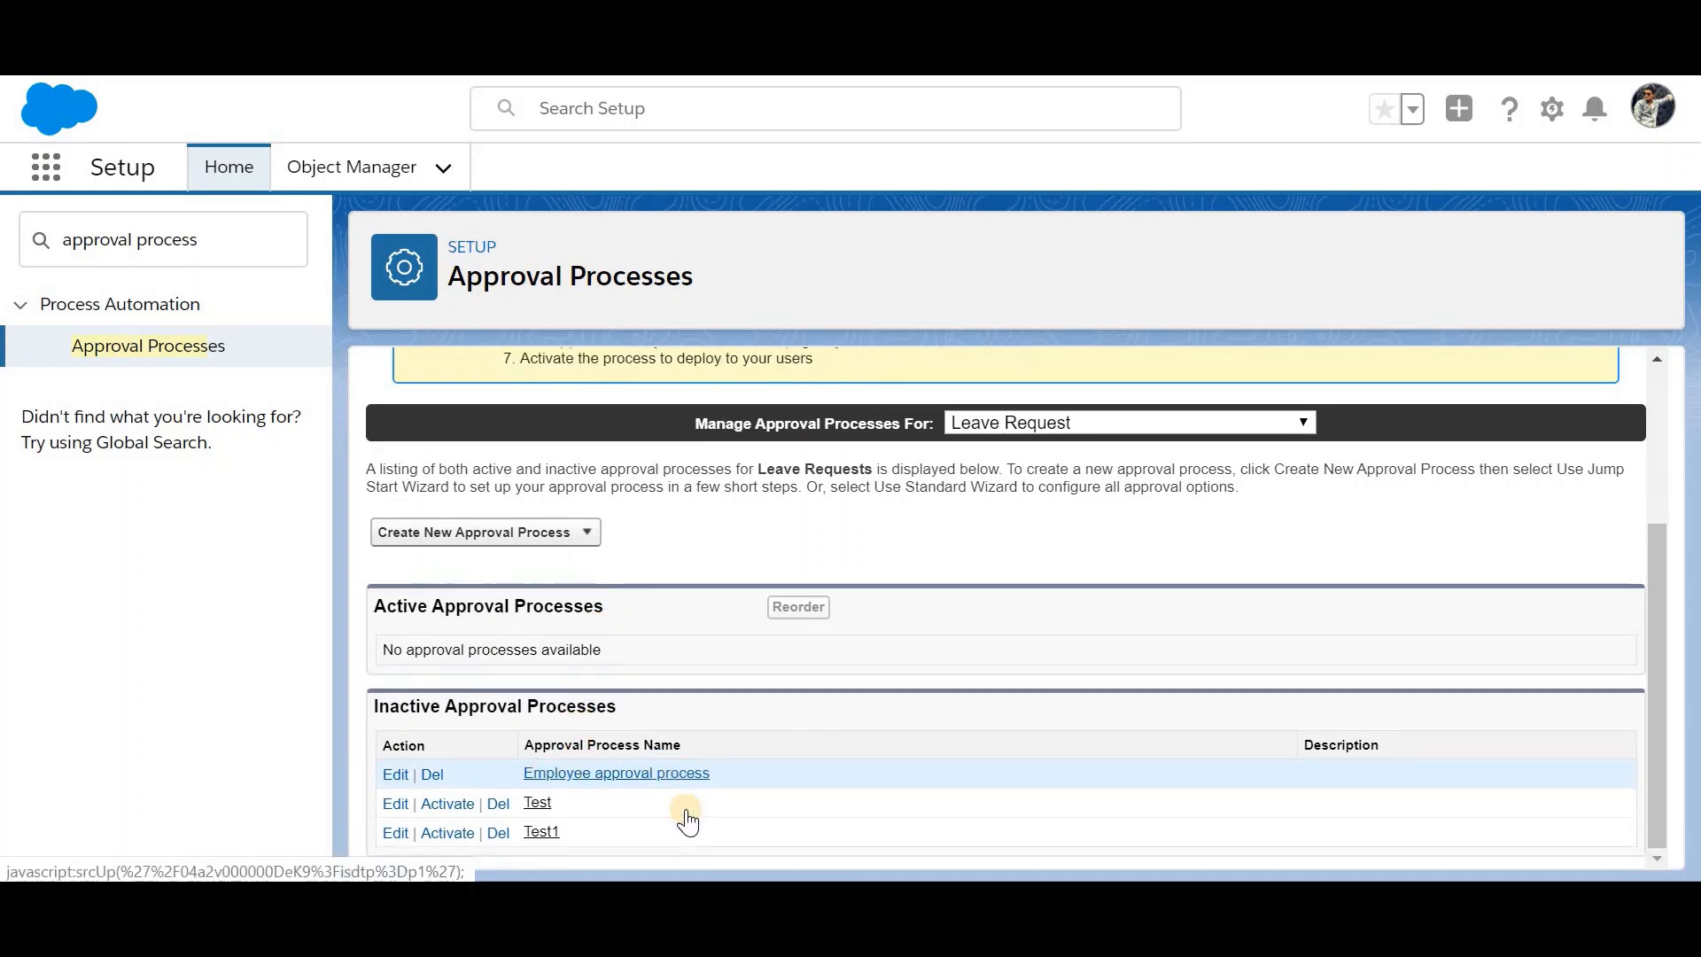
{"action": "left_click", "coordinate": [640, 775]}
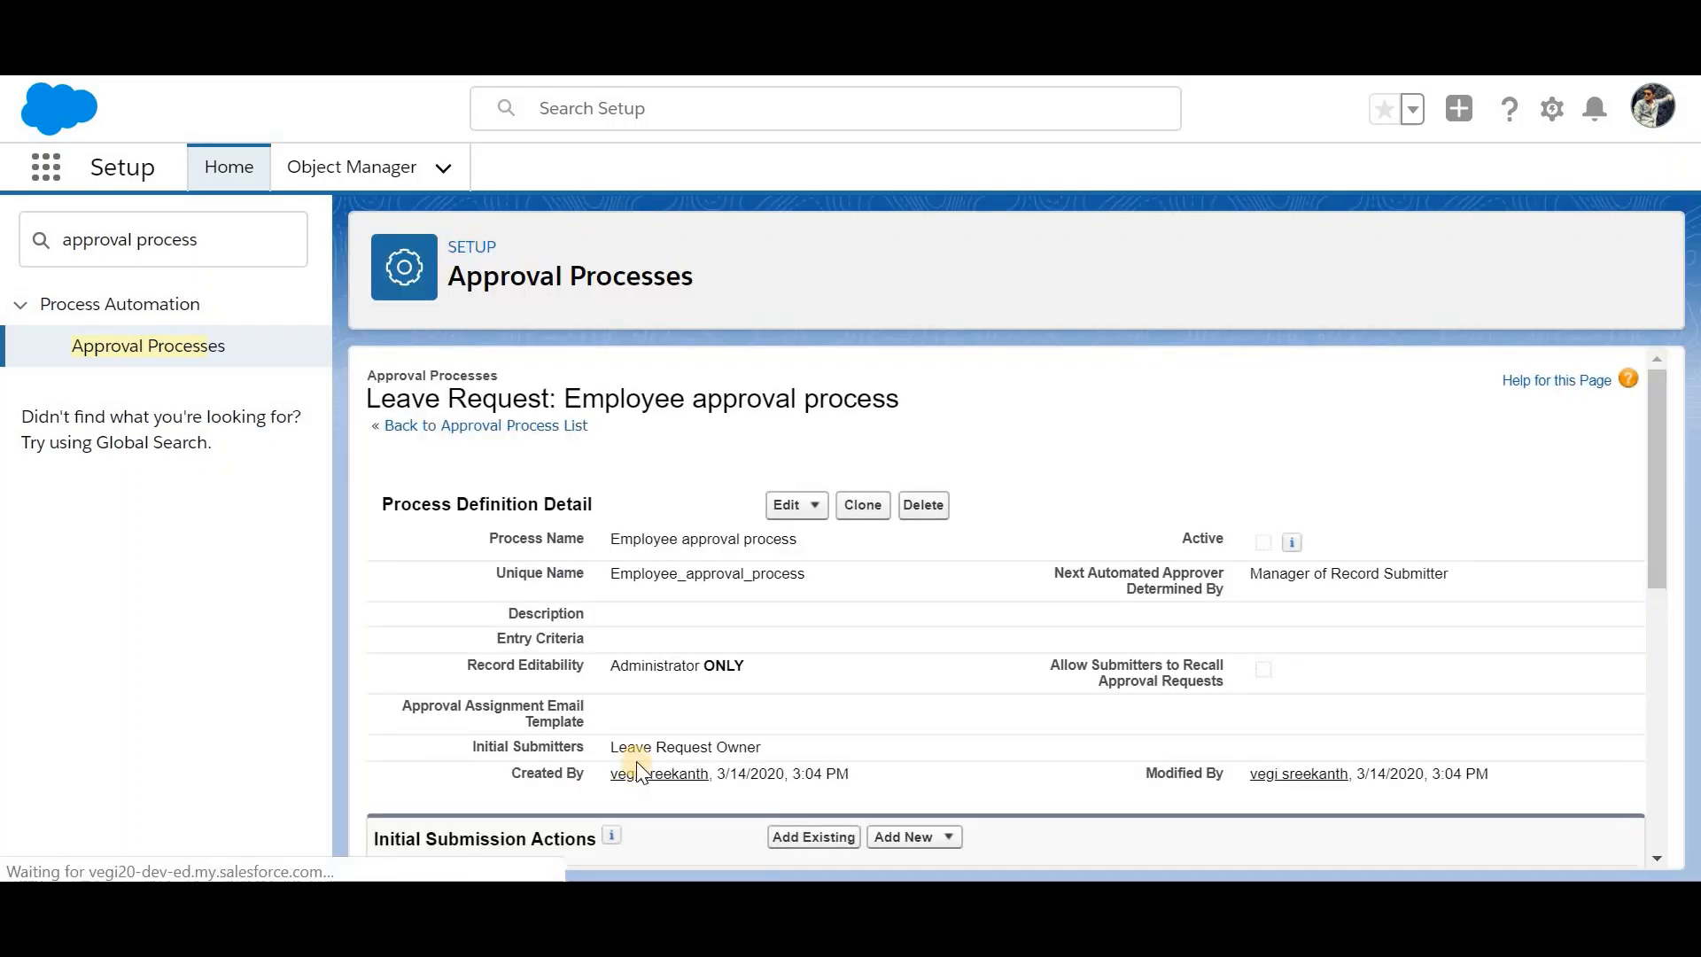
Step: Examine the process definition, initial submission actions, approval steps, and final approval, rejection and recall actions of the Employee approval process
{"action": "double_click", "coordinate": [699, 574]}
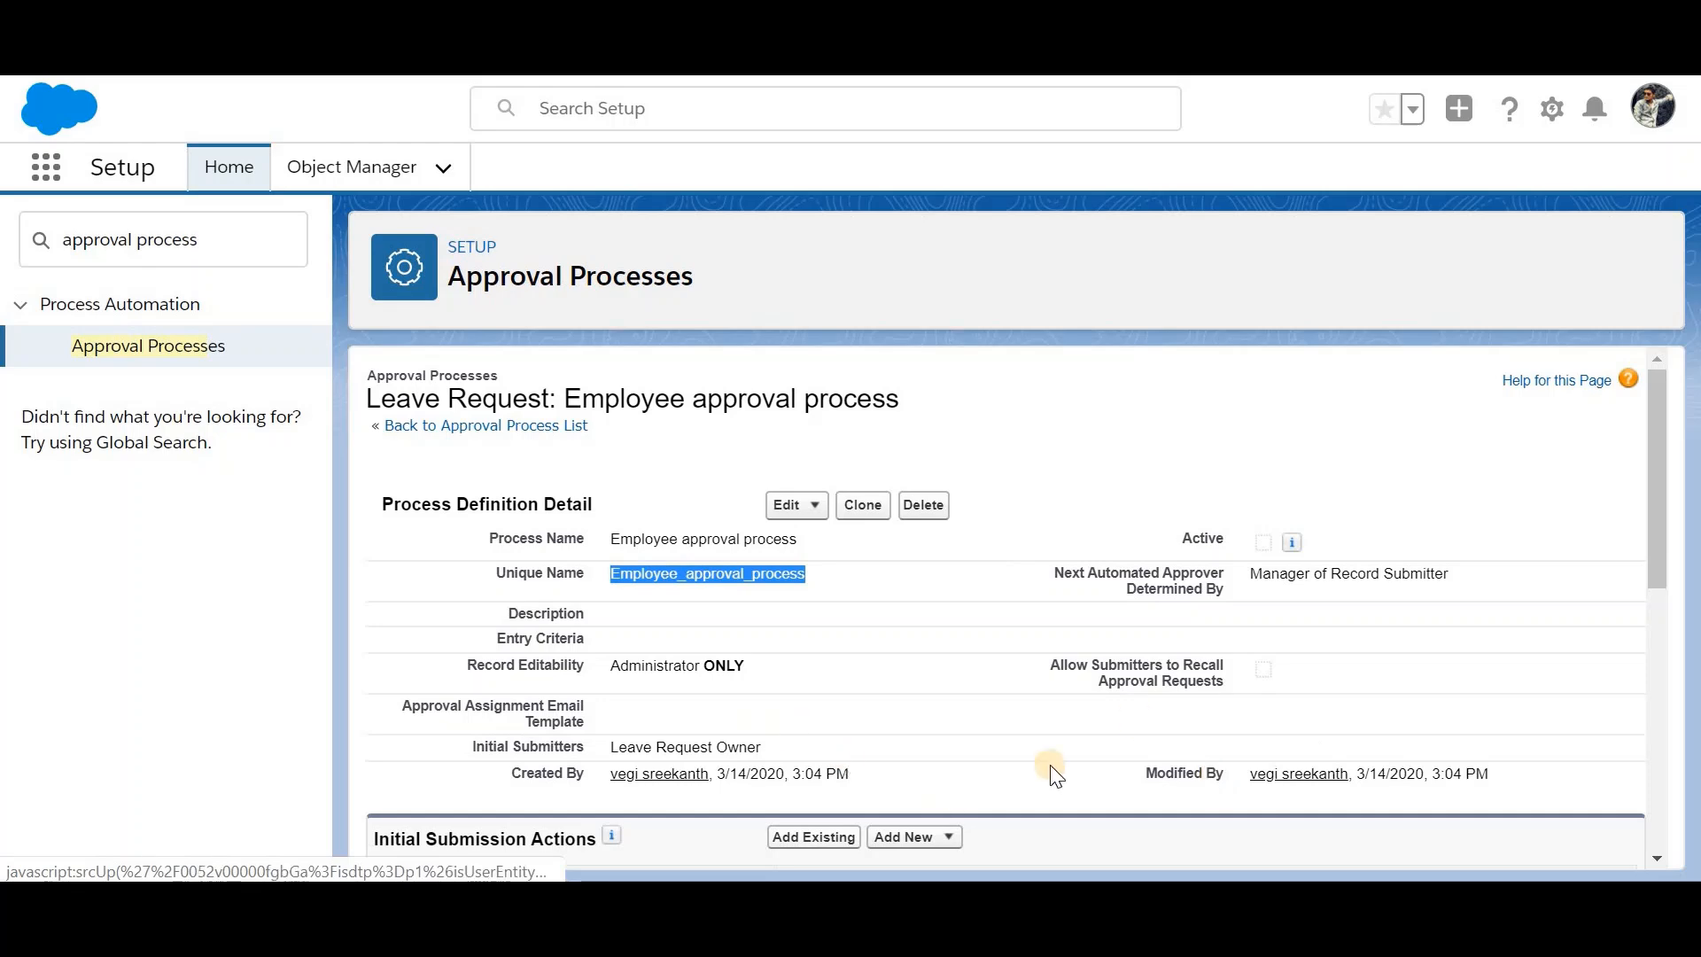
{"action": "scroll", "coordinate": [835, 780], "scroll_direction": "down", "scroll_amount": 4}
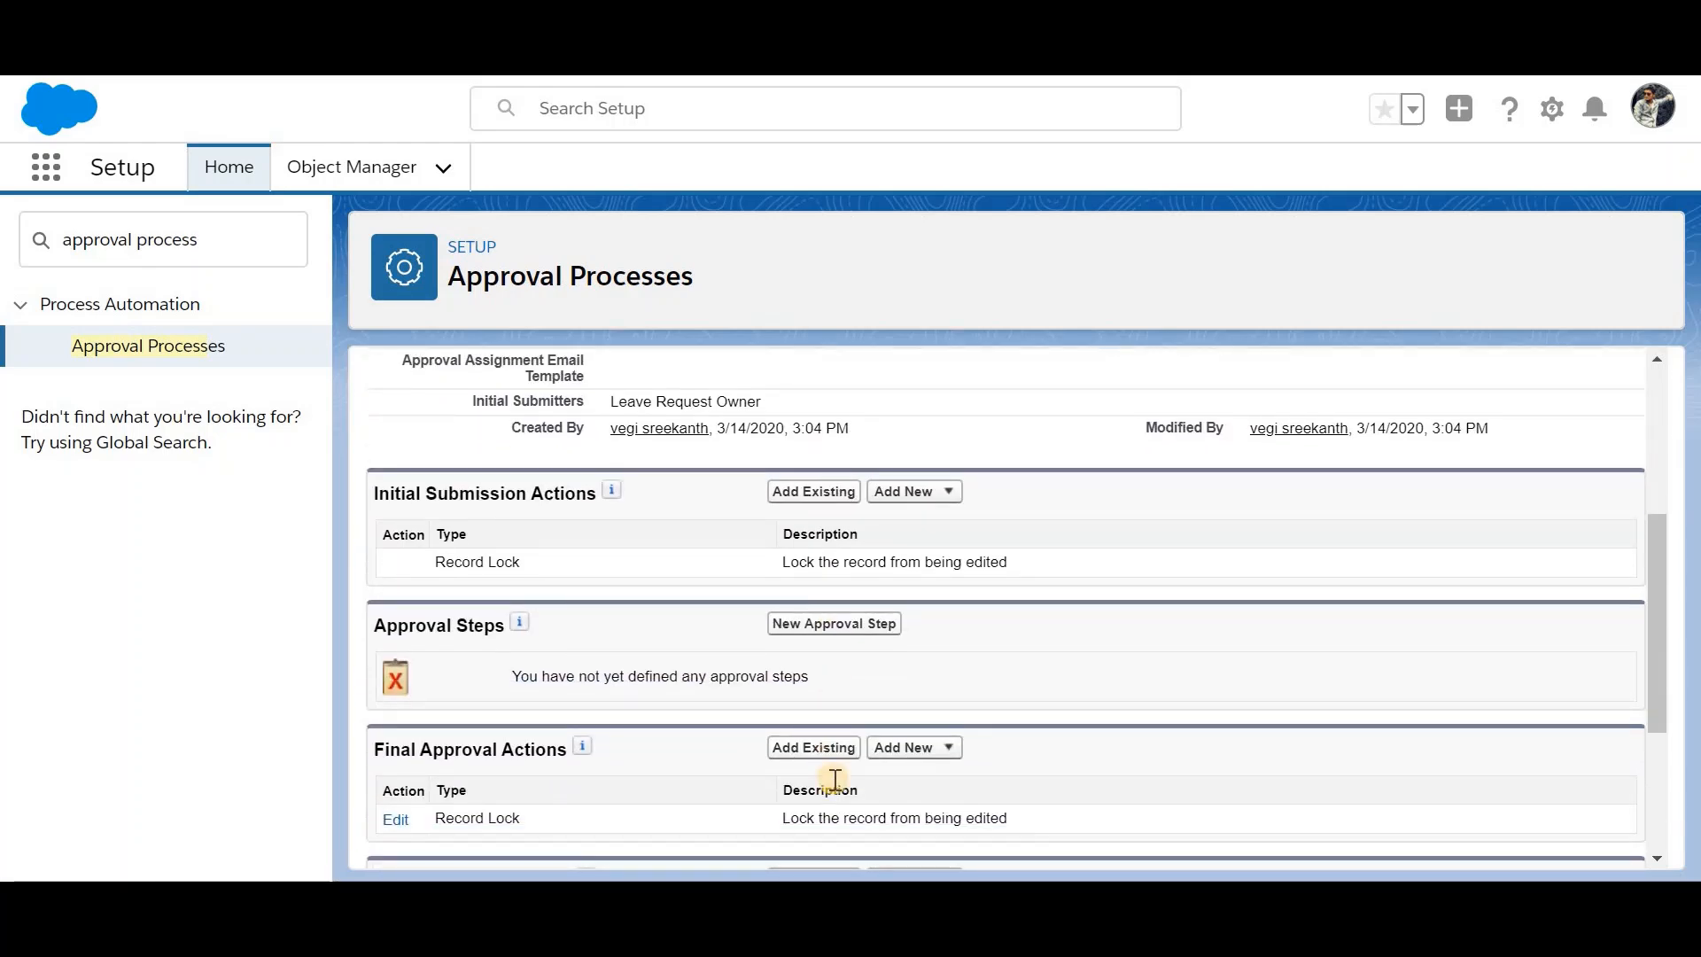
{"action": "scroll", "coordinate": [834, 779], "scroll_direction": "down", "scroll_amount": 1}
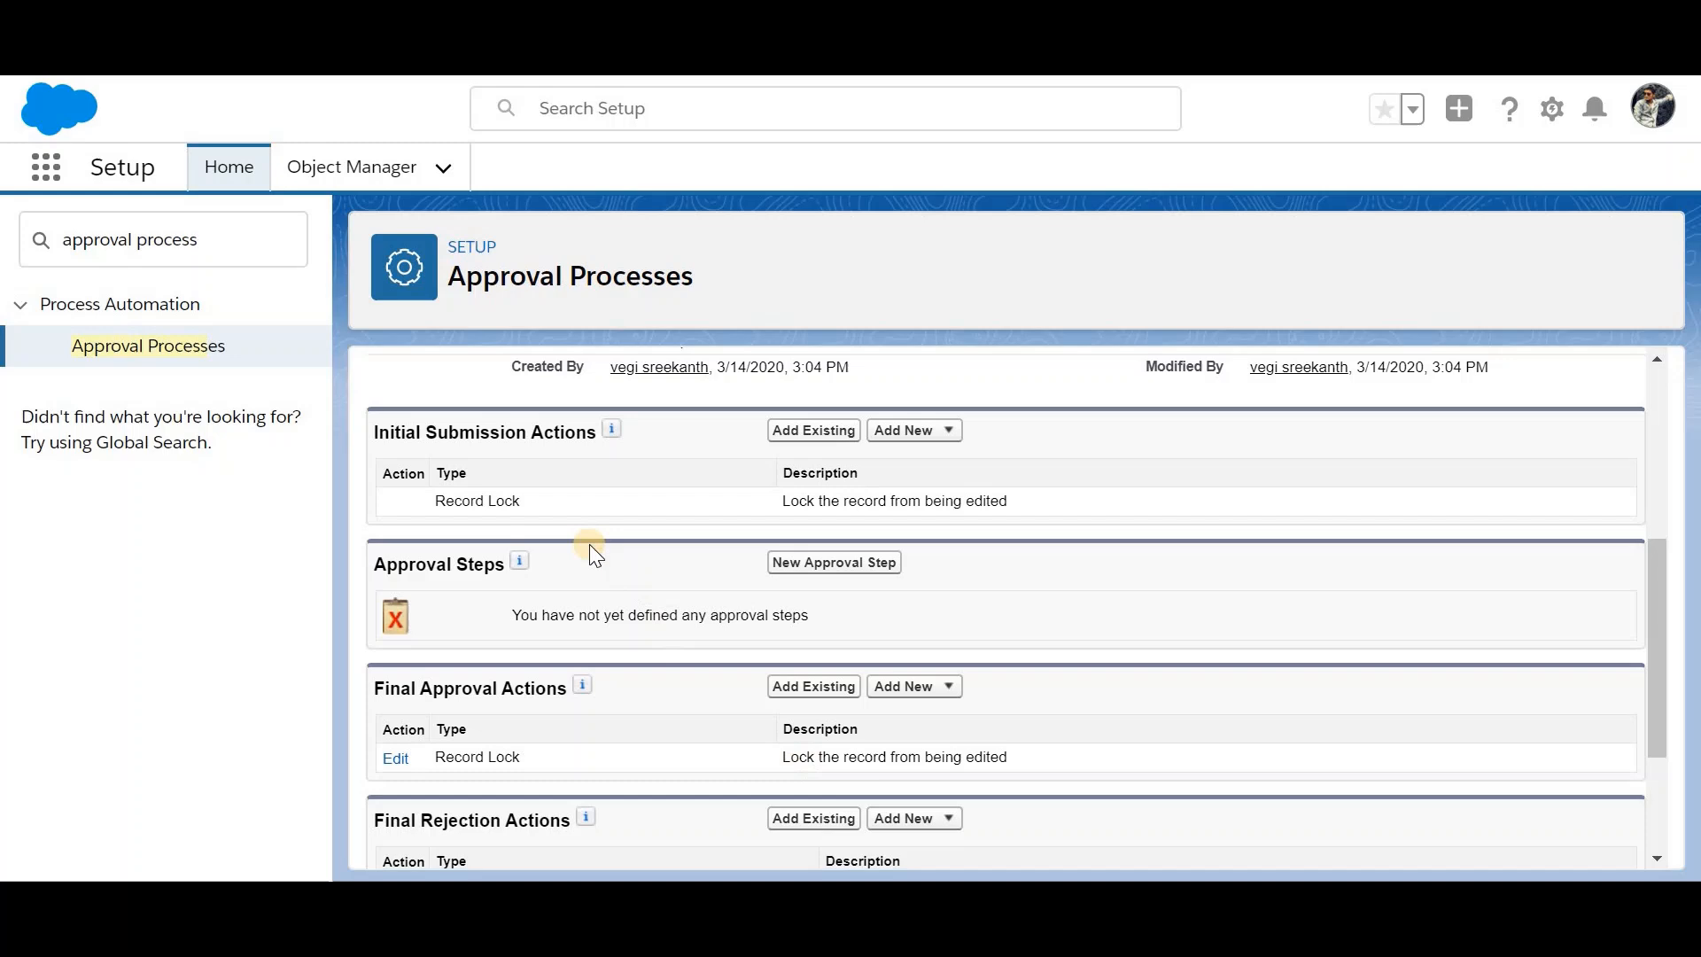
{"action": "triple_click", "coordinate": [542, 432]}
{"action": "left_click", "coordinate": [479, 563]}
{"action": "triple_click", "coordinate": [479, 563]}
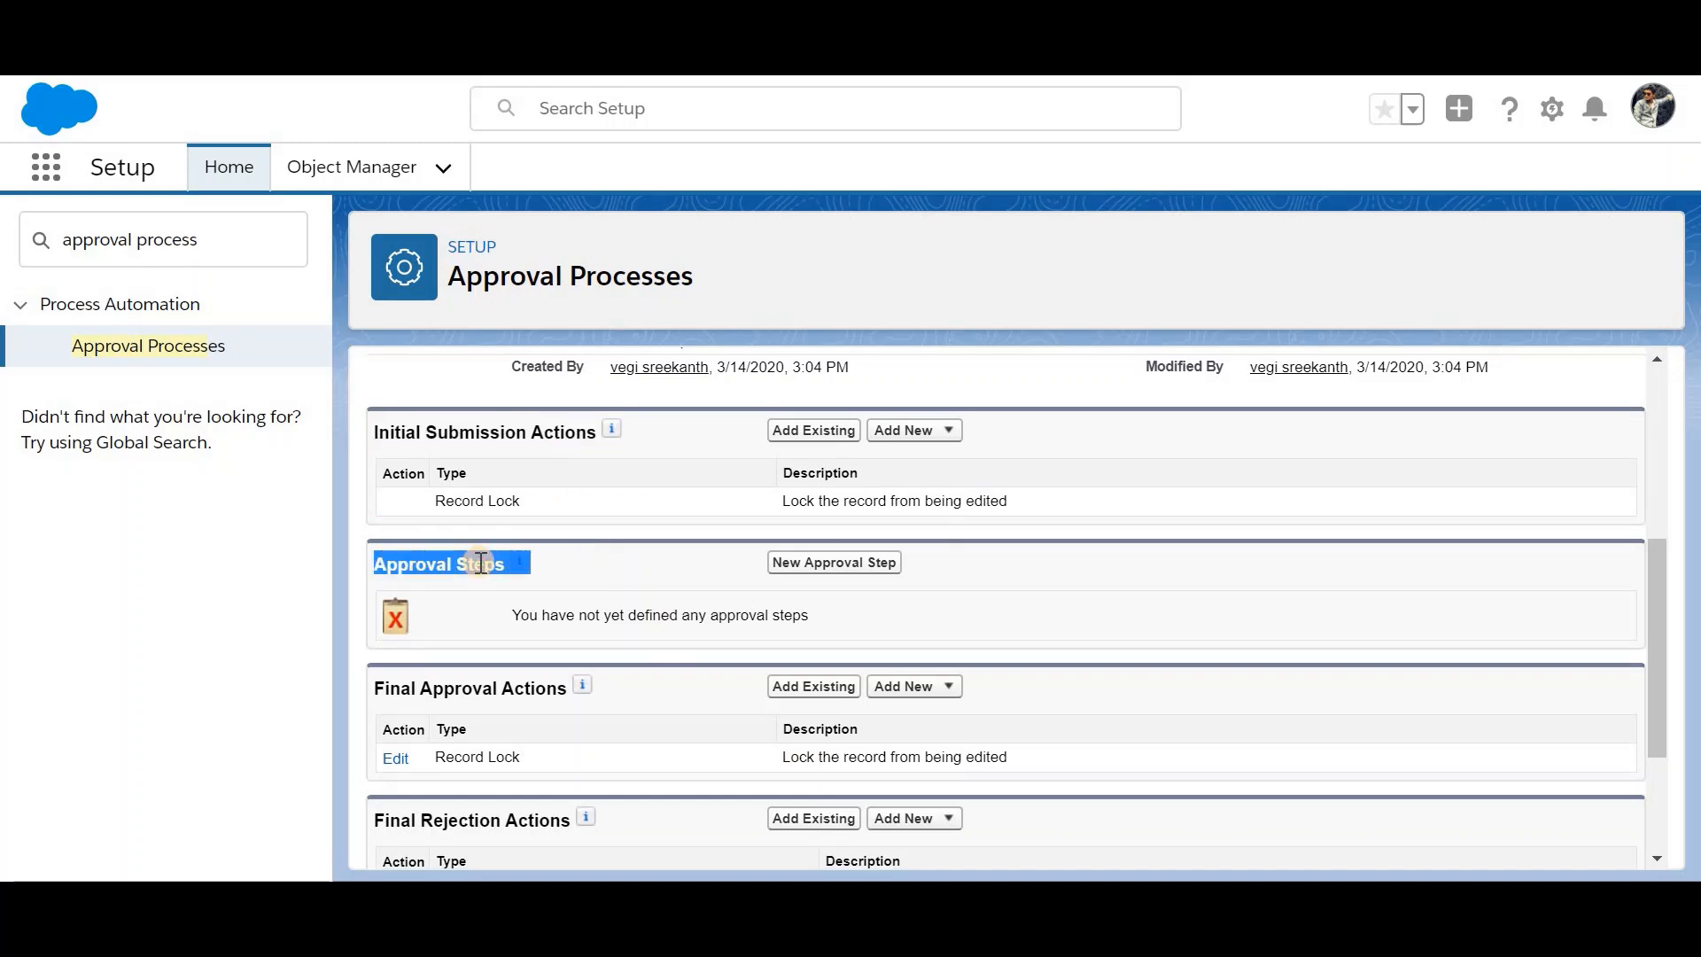
{"action": "scroll", "coordinate": [474, 558], "scroll_direction": "down", "scroll_amount": 1}
{"action": "double_click", "coordinate": [458, 584]}
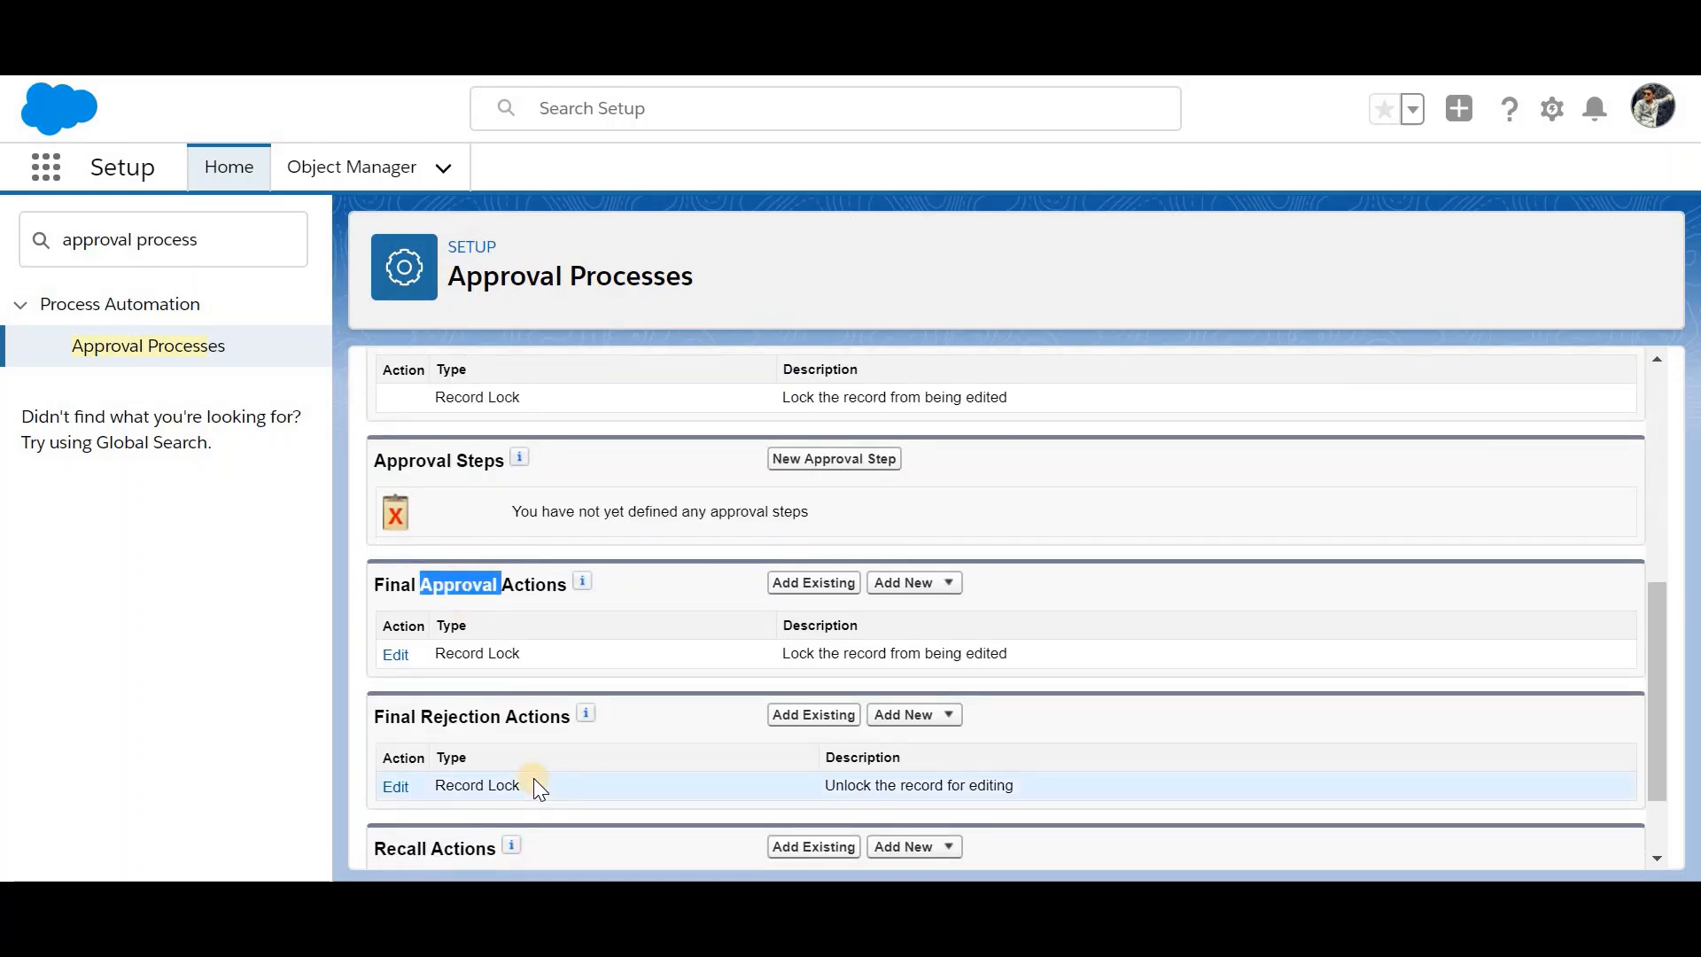
{"action": "scroll", "coordinate": [534, 785], "scroll_direction": "down", "scroll_amount": 1}
{"action": "scroll", "coordinate": [536, 783], "scroll_direction": "up", "scroll_amount": 3}
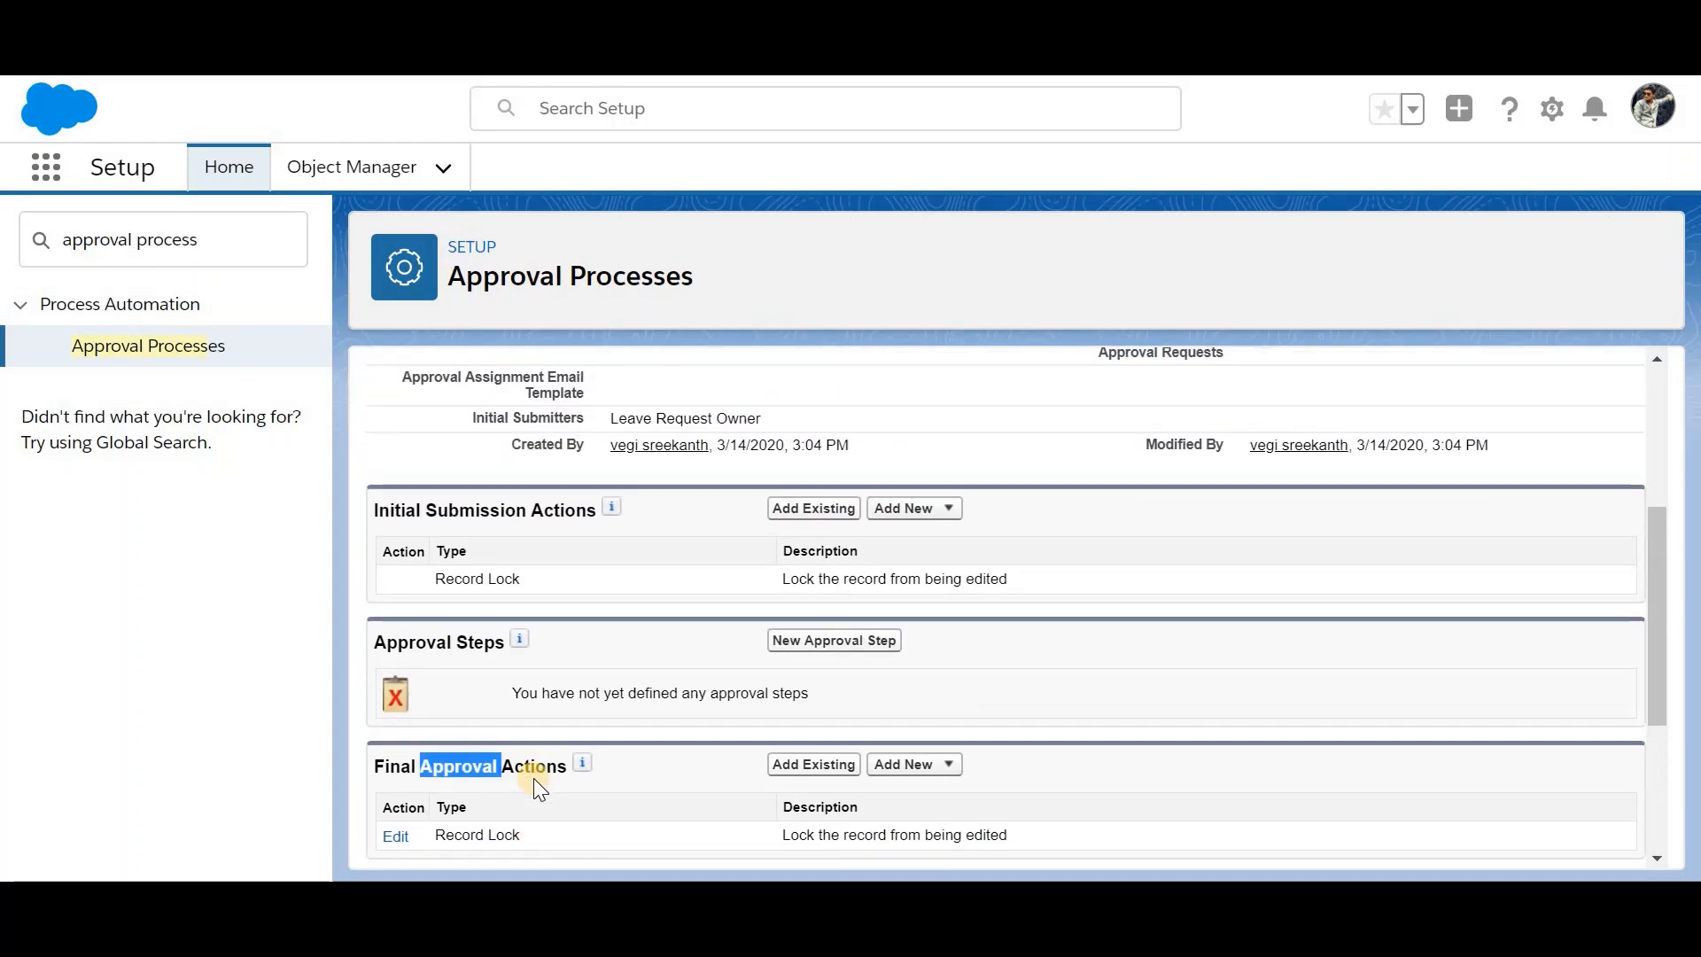
{"action": "triple_click", "coordinate": [461, 642]}
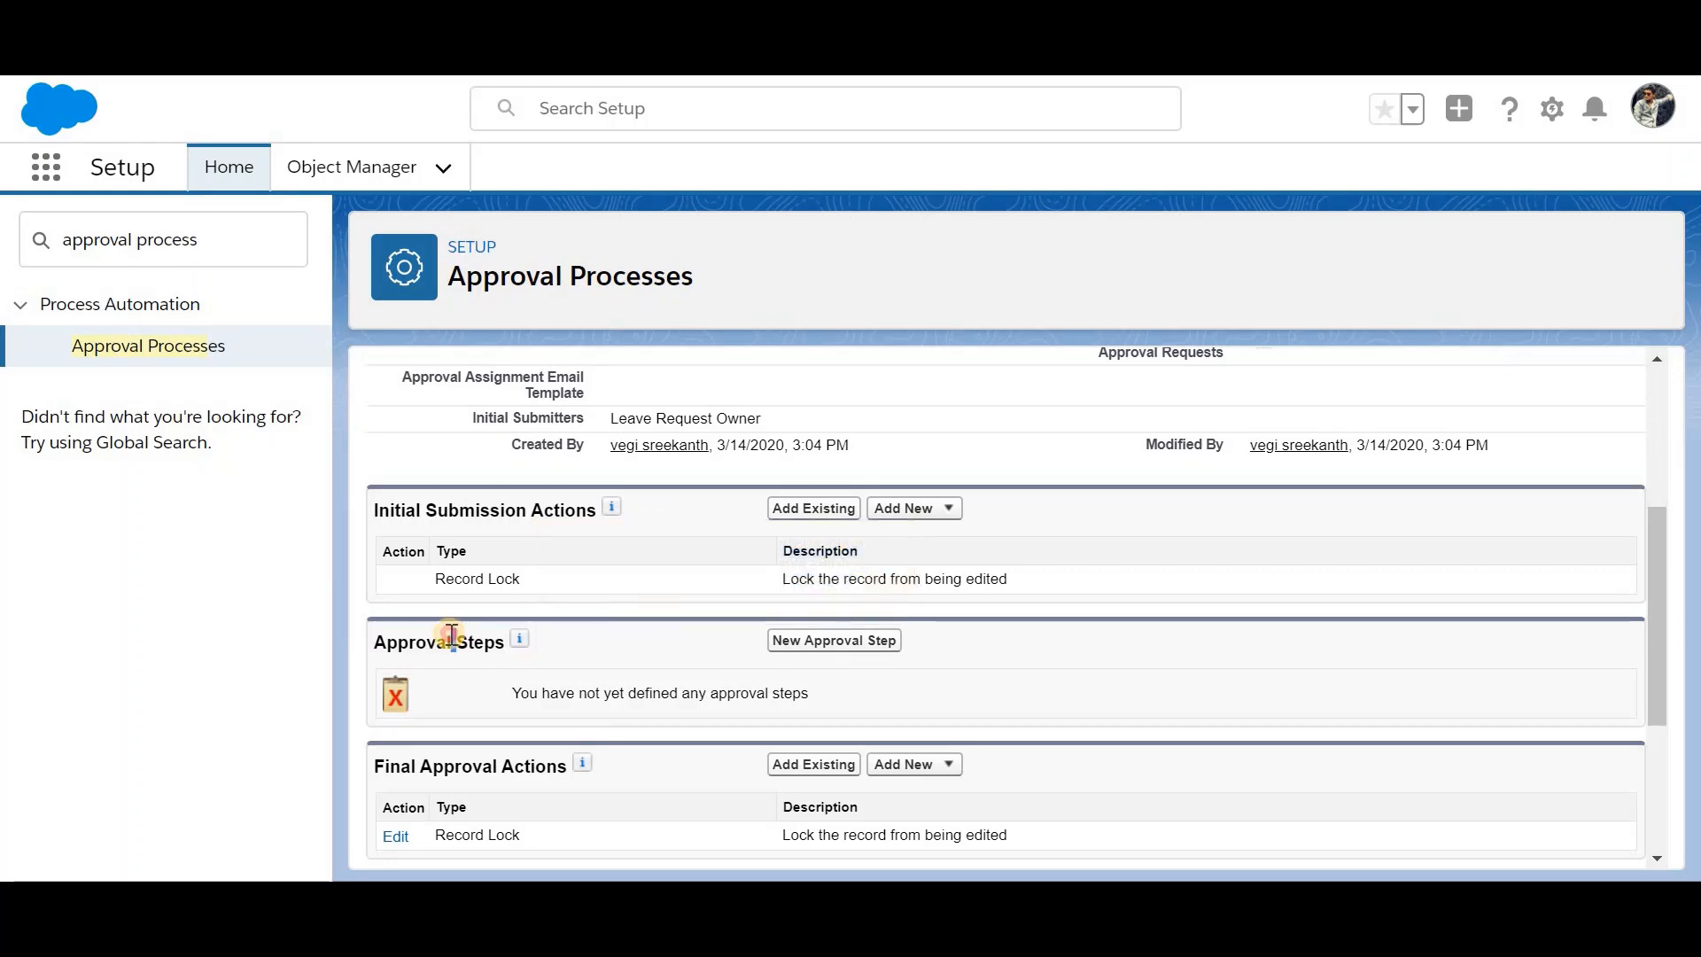
Step: Start a new approval step named "Step 1" with step number 1 and continue to the step criteria
{"action": "left_click", "coordinate": [802, 652]}
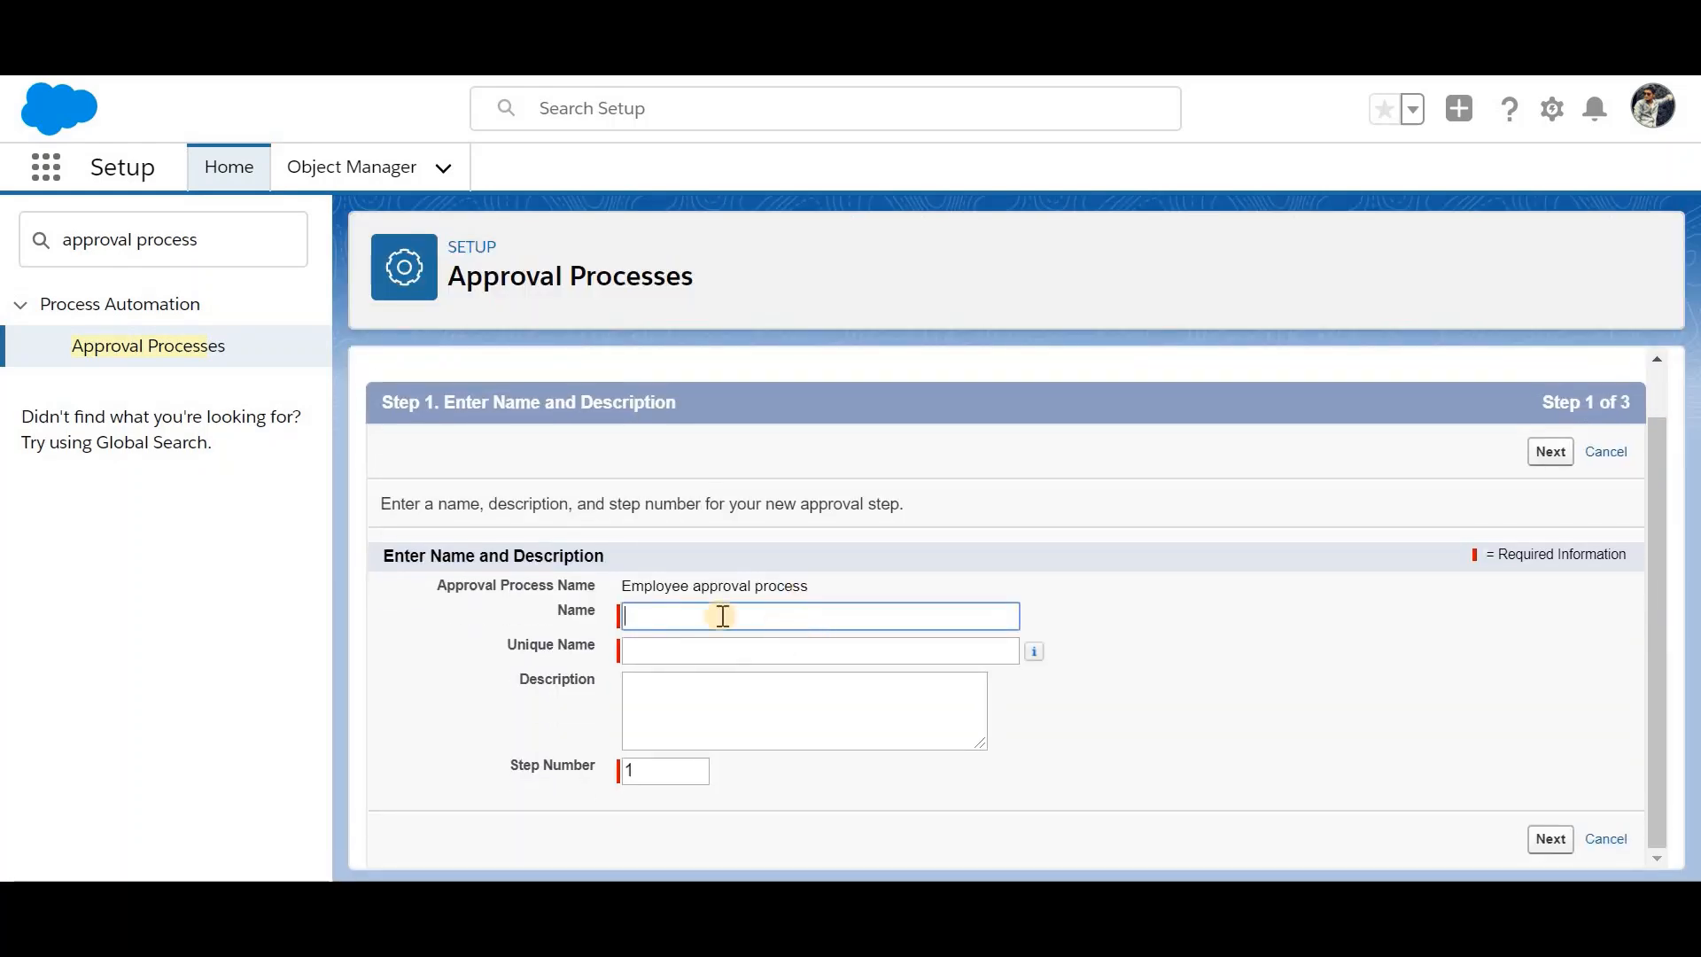
{"action": "type", "text": "Step 1"}
{"action": "left_click", "coordinate": [941, 572]}
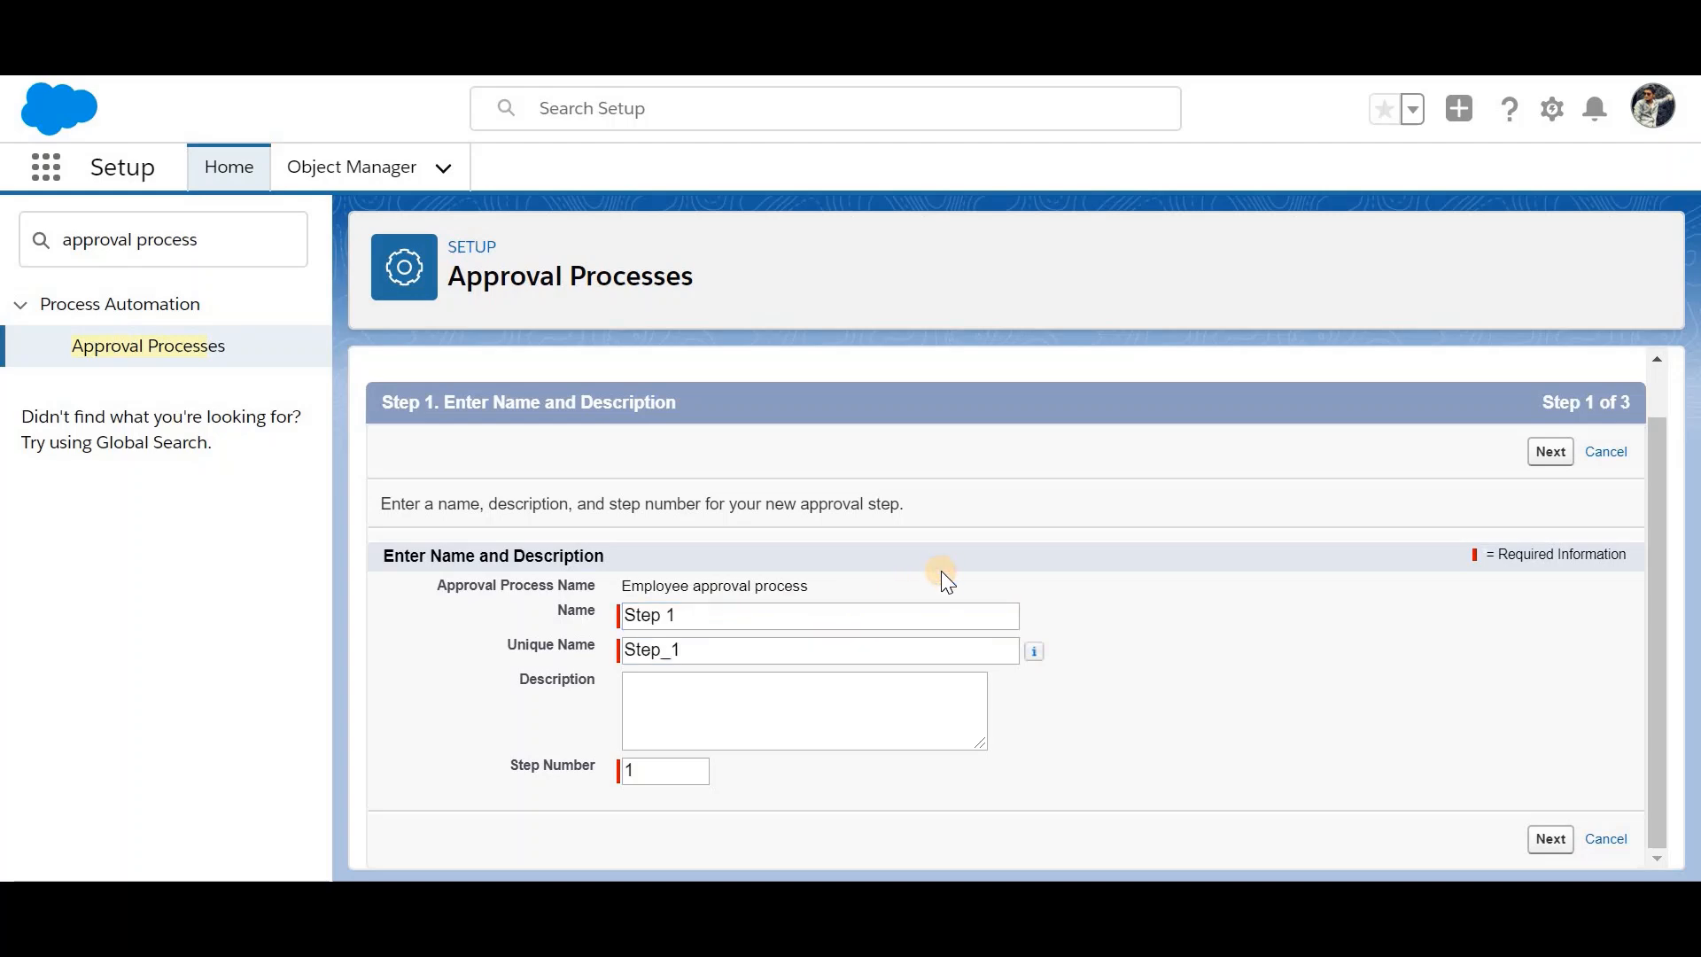
{"action": "left_click", "coordinate": [1548, 453]}
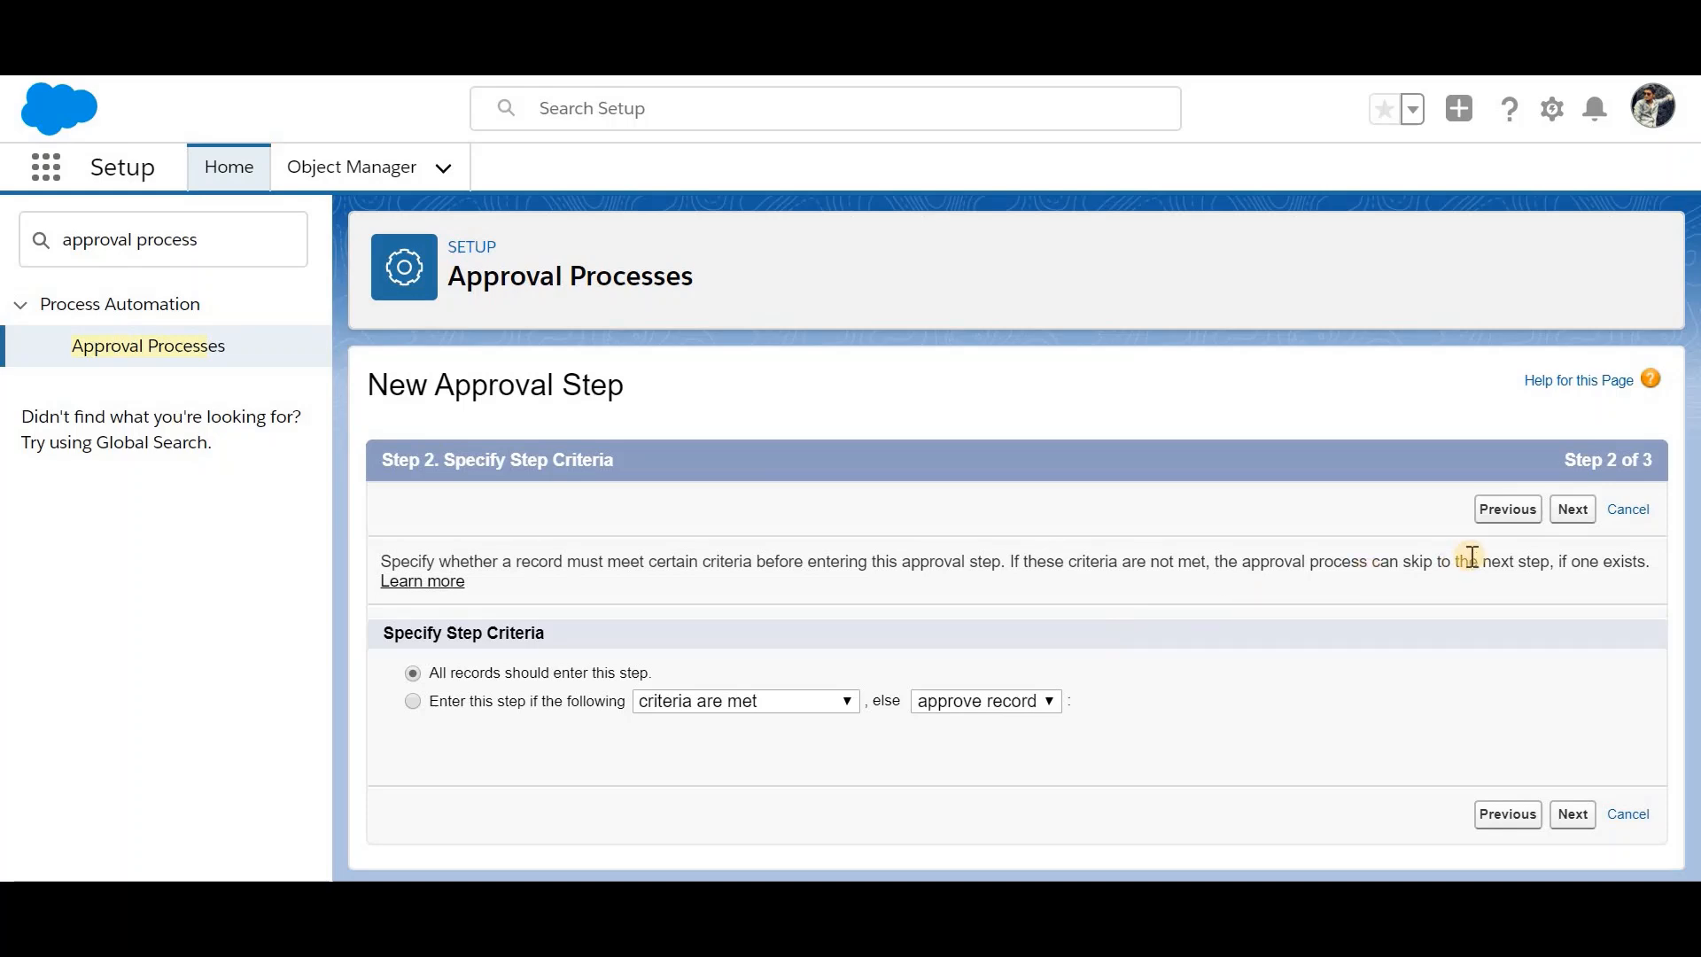
Step: Let all records enter the step, assign it automatically to the Manager, save it, and go to the process detail page without adding actions
{"action": "left_click", "coordinate": [1581, 510]}
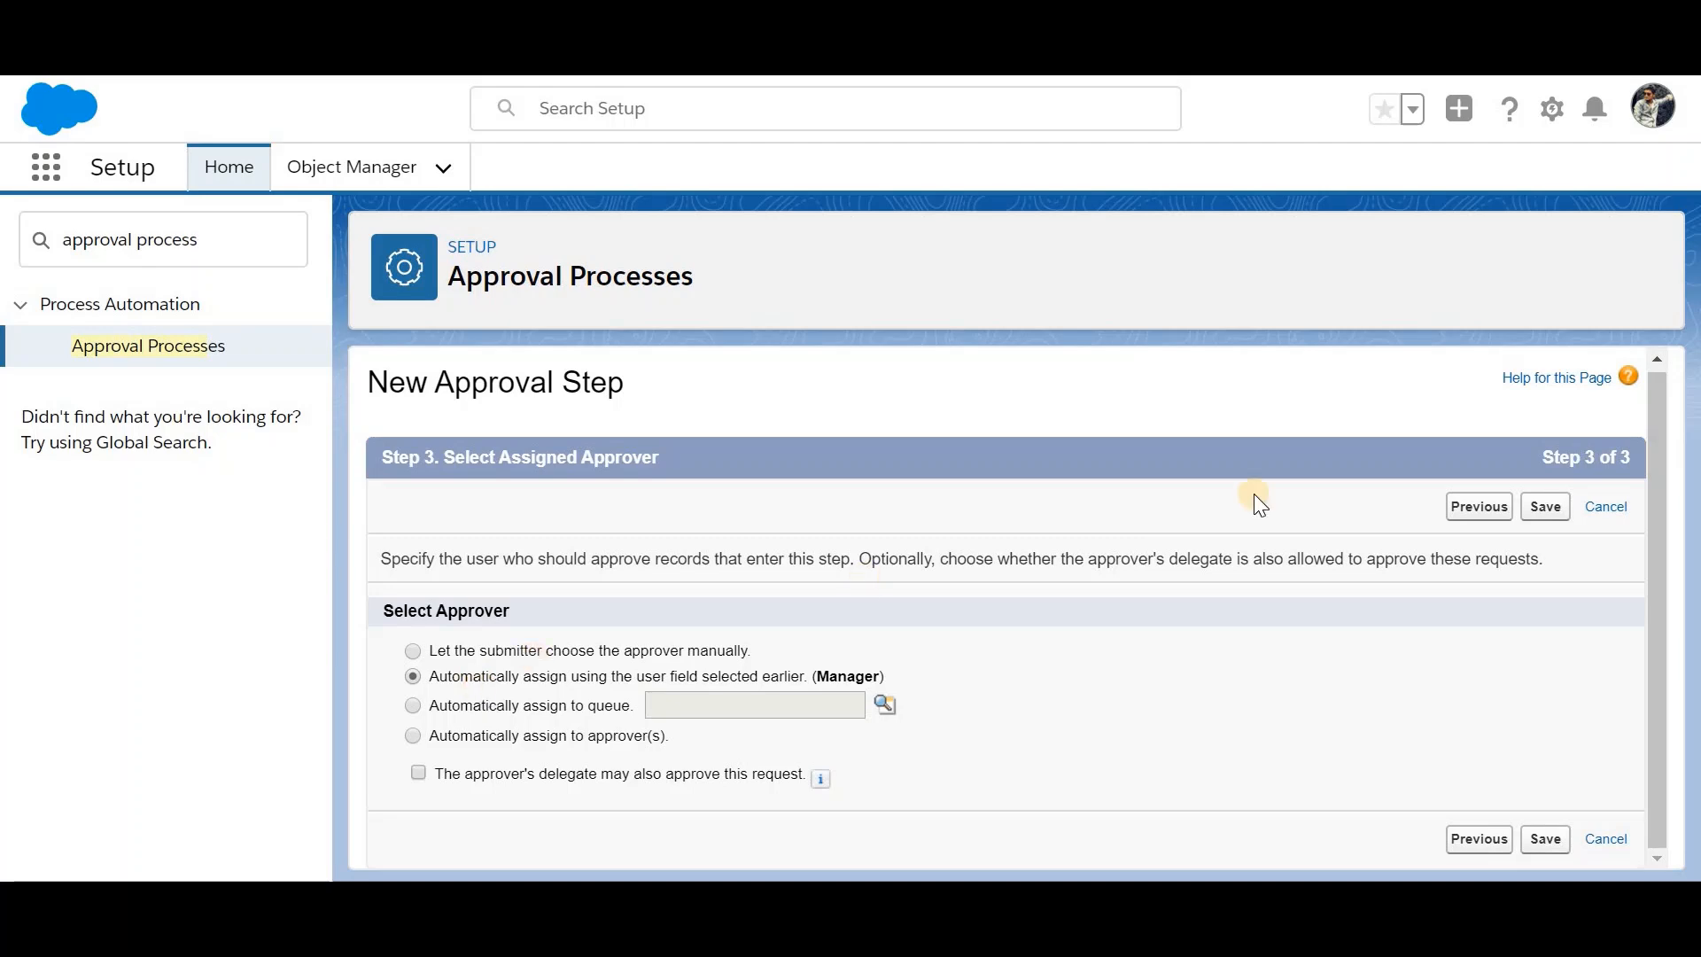
{"action": "left_click", "coordinate": [1544, 508]}
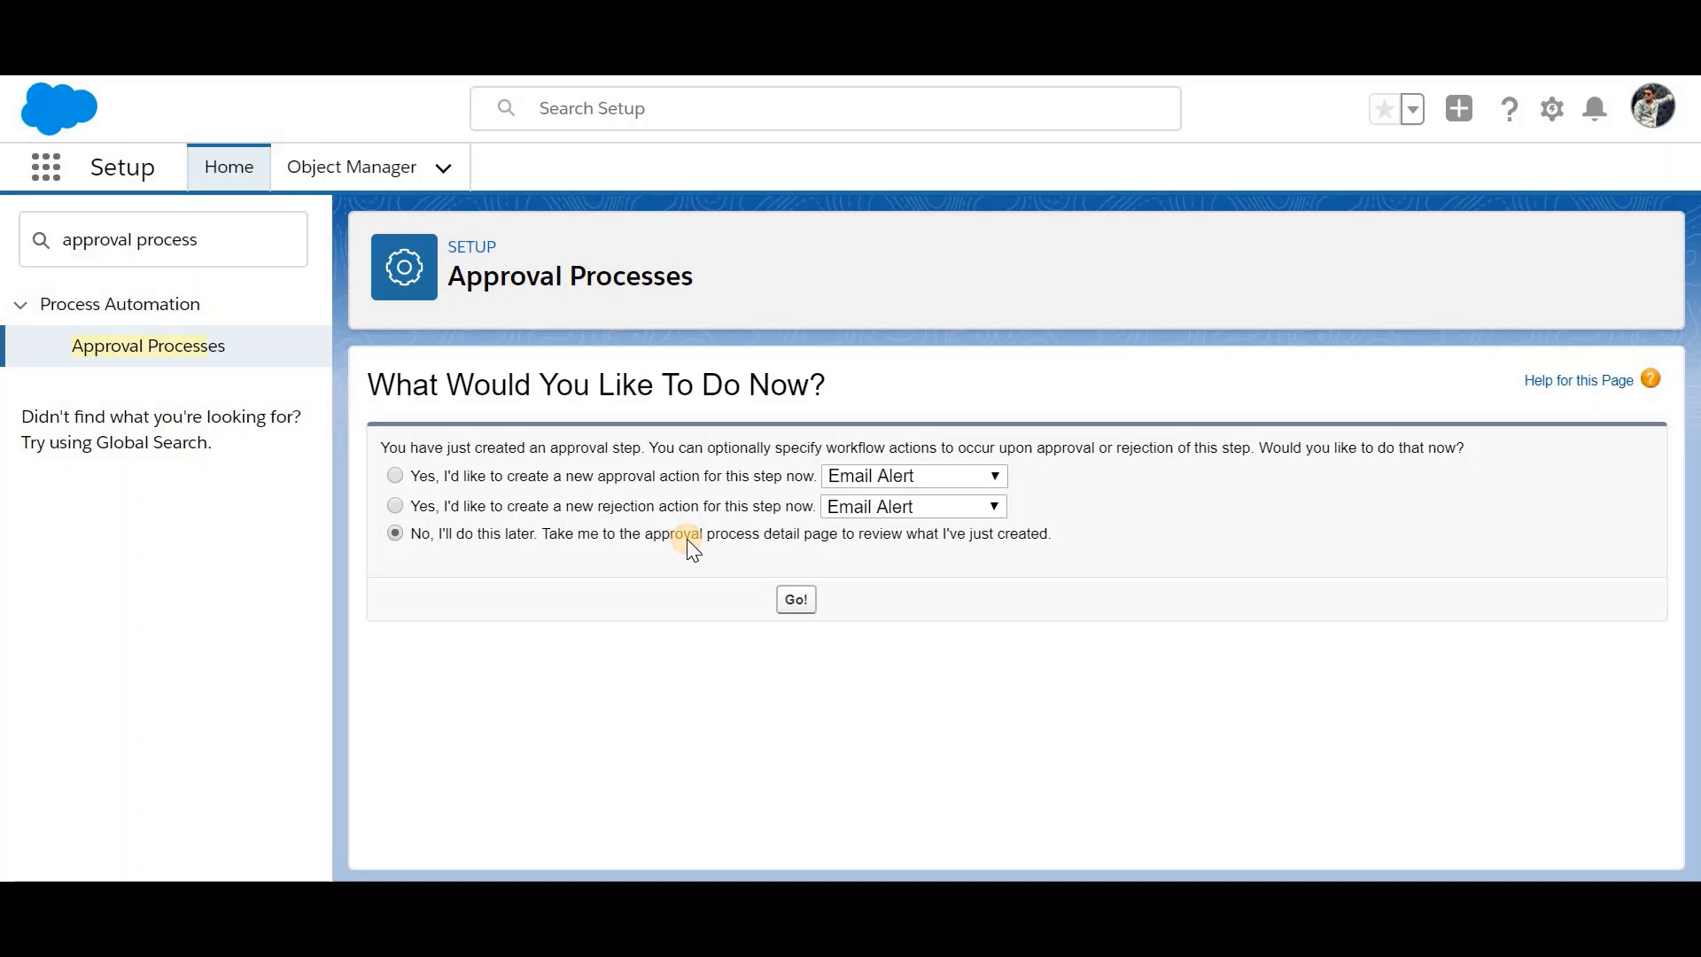
{"action": "left_click", "coordinate": [794, 599]}
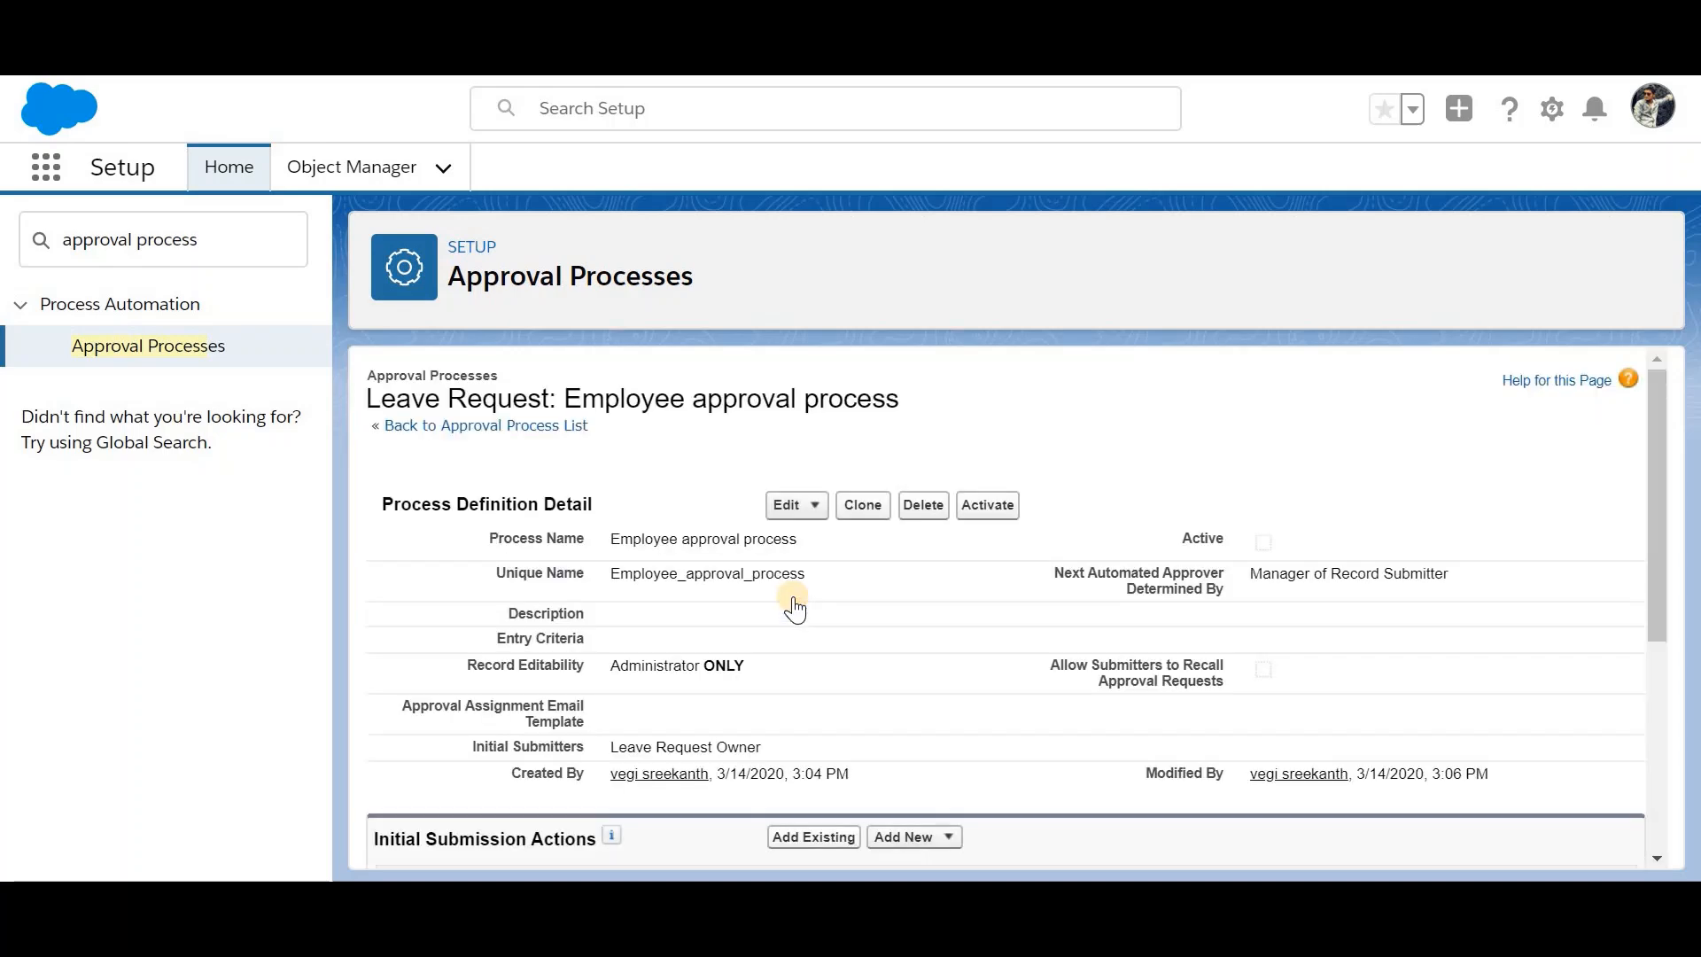
Step: Review the process definition and its approval step, and activate the Employee approval process
{"action": "scroll", "coordinate": [635, 479], "scroll_direction": "down", "scroll_amount": 2}
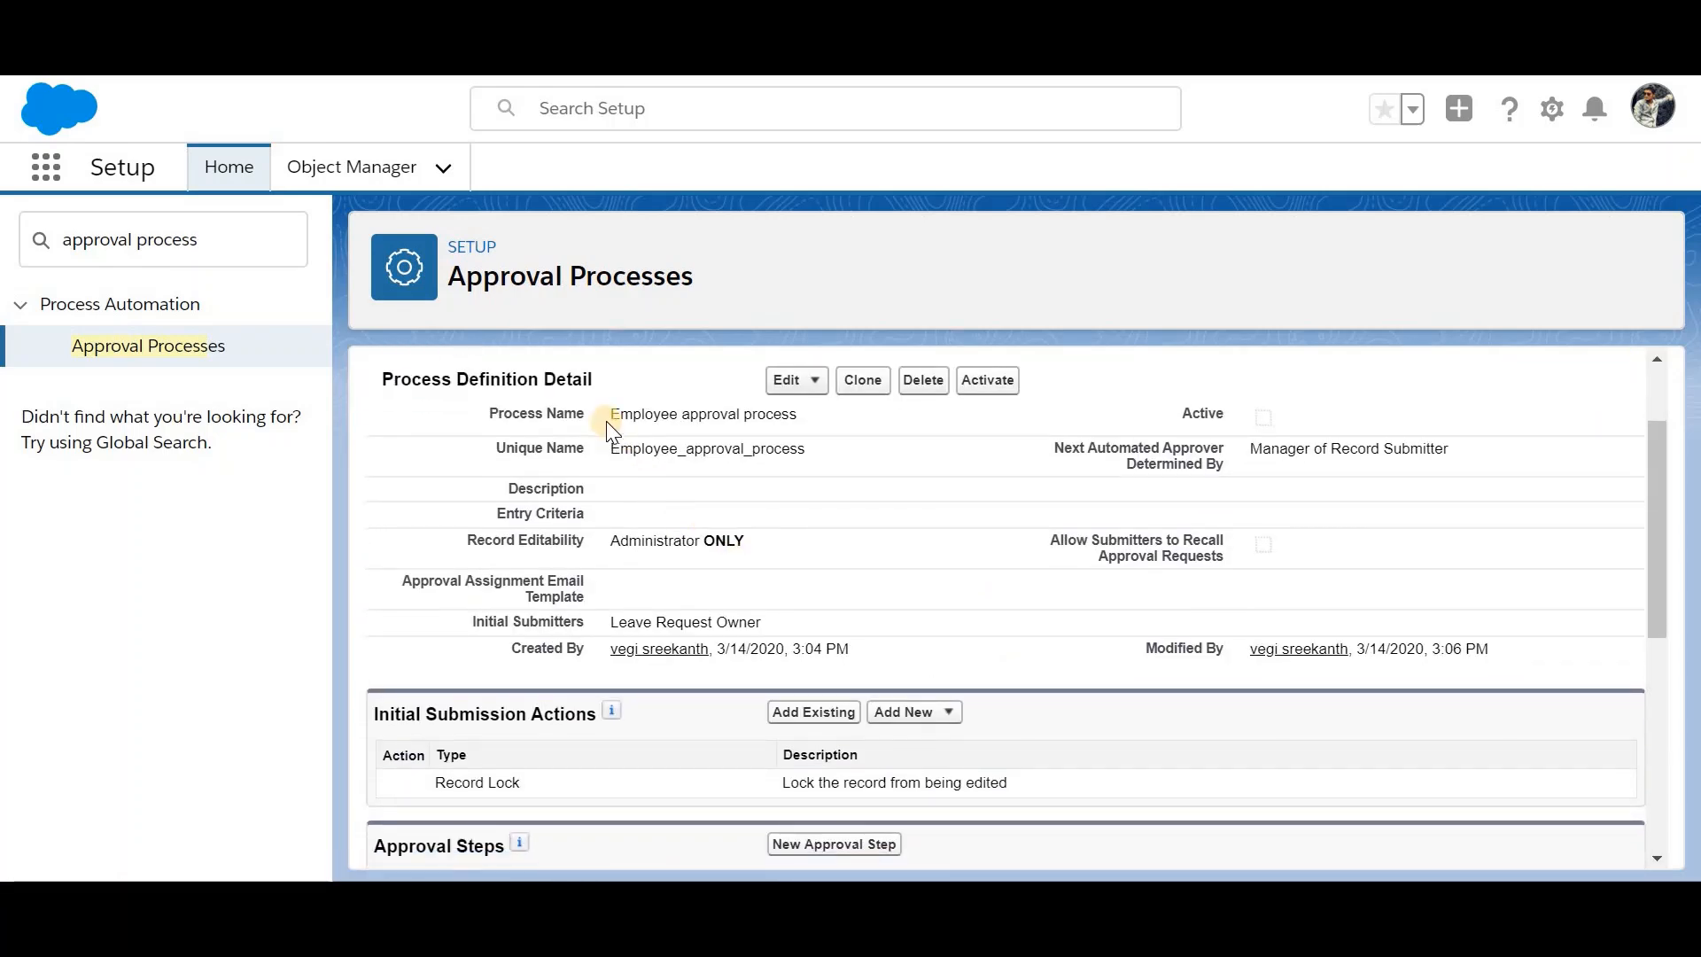
{"action": "left_click_drag", "start_coordinate": [607, 412], "coordinate": [851, 647]}
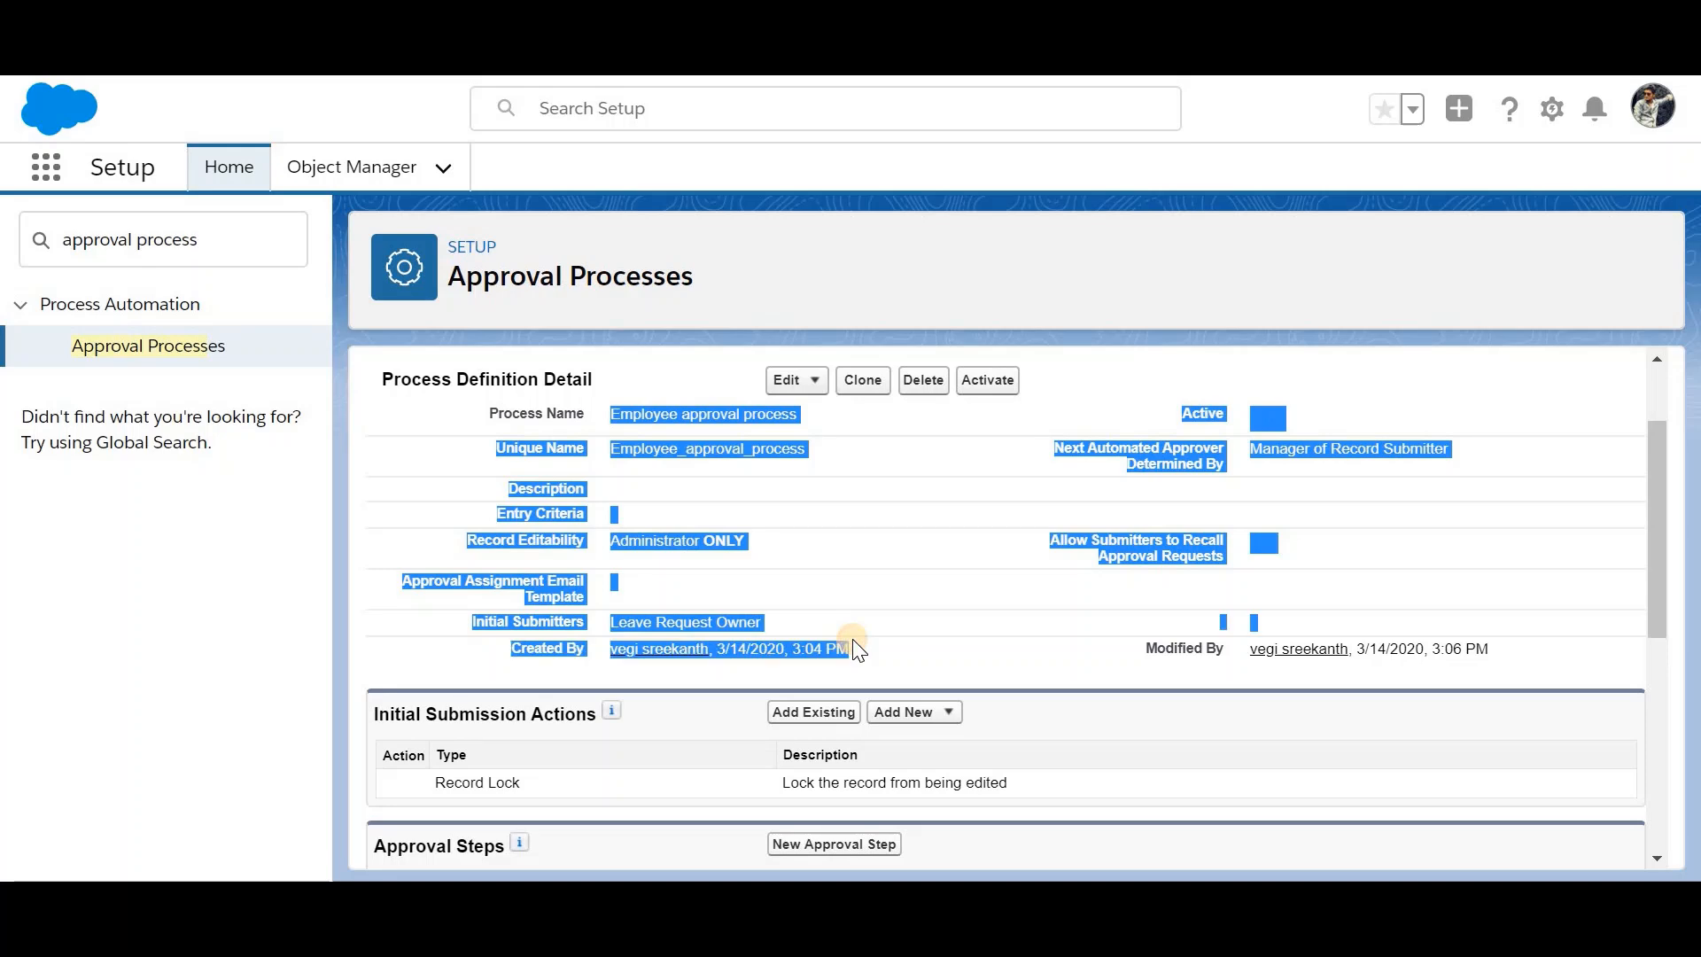
{"action": "scroll", "coordinate": [644, 673], "scroll_direction": "down", "scroll_amount": 3}
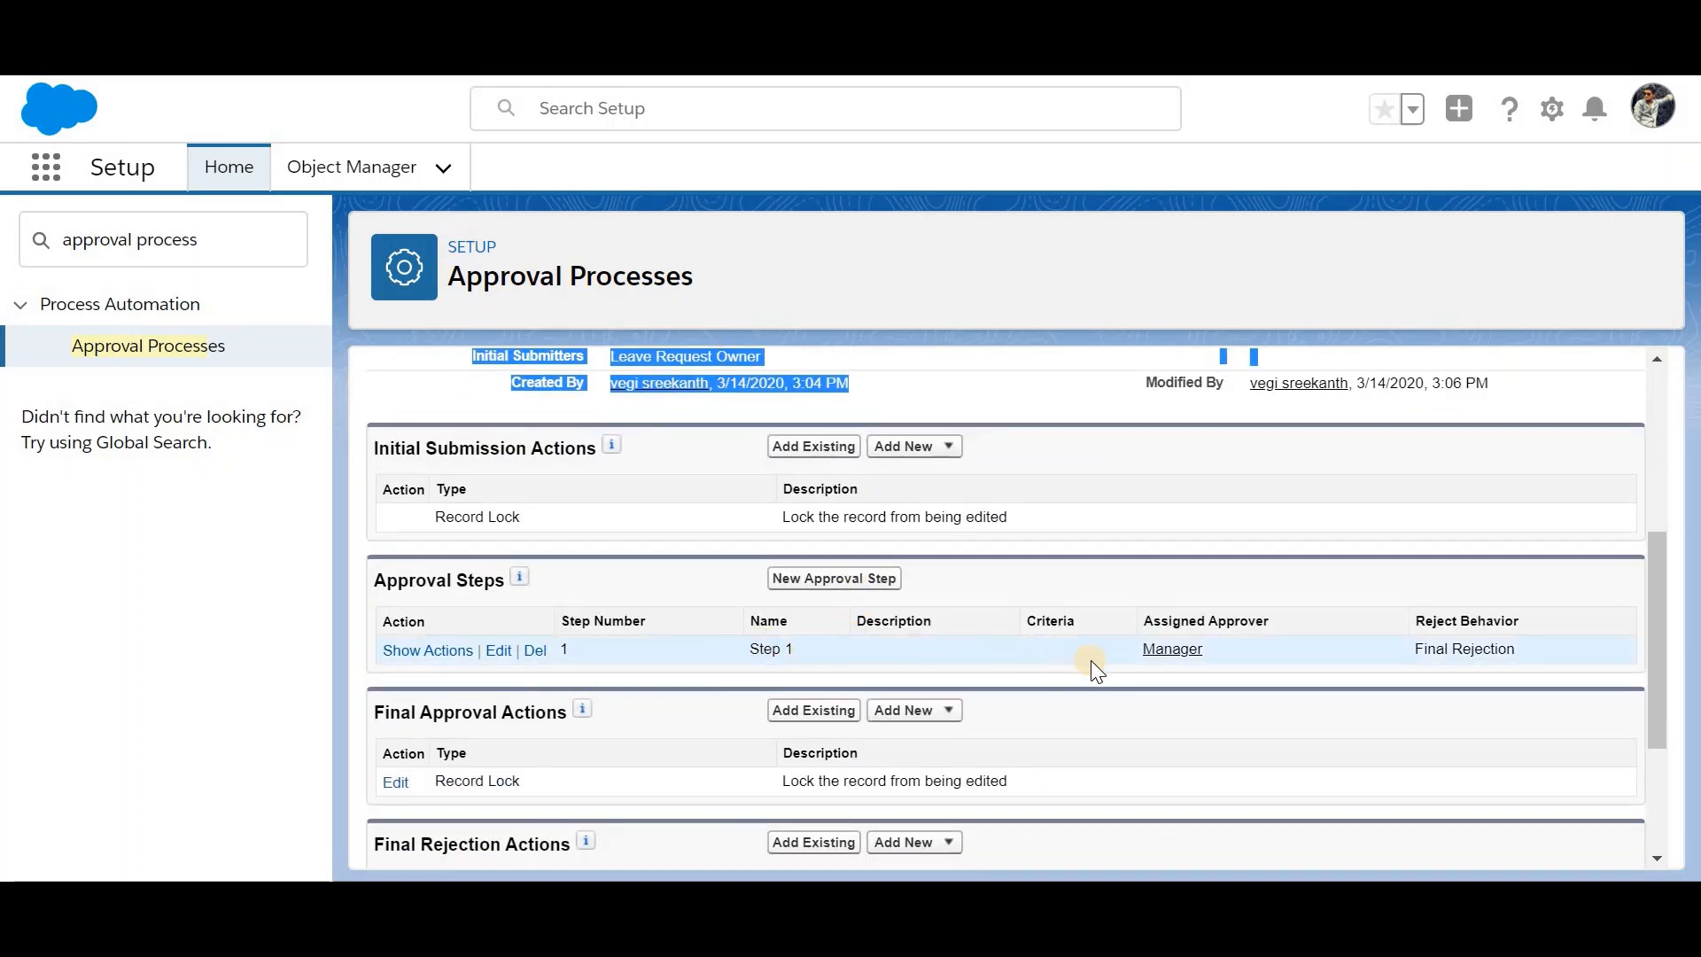
{"action": "scroll", "coordinate": [1230, 667], "scroll_direction": "down", "scroll_amount": 3}
{"action": "scroll", "coordinate": [1229, 667], "scroll_direction": "up", "scroll_amount": 4}
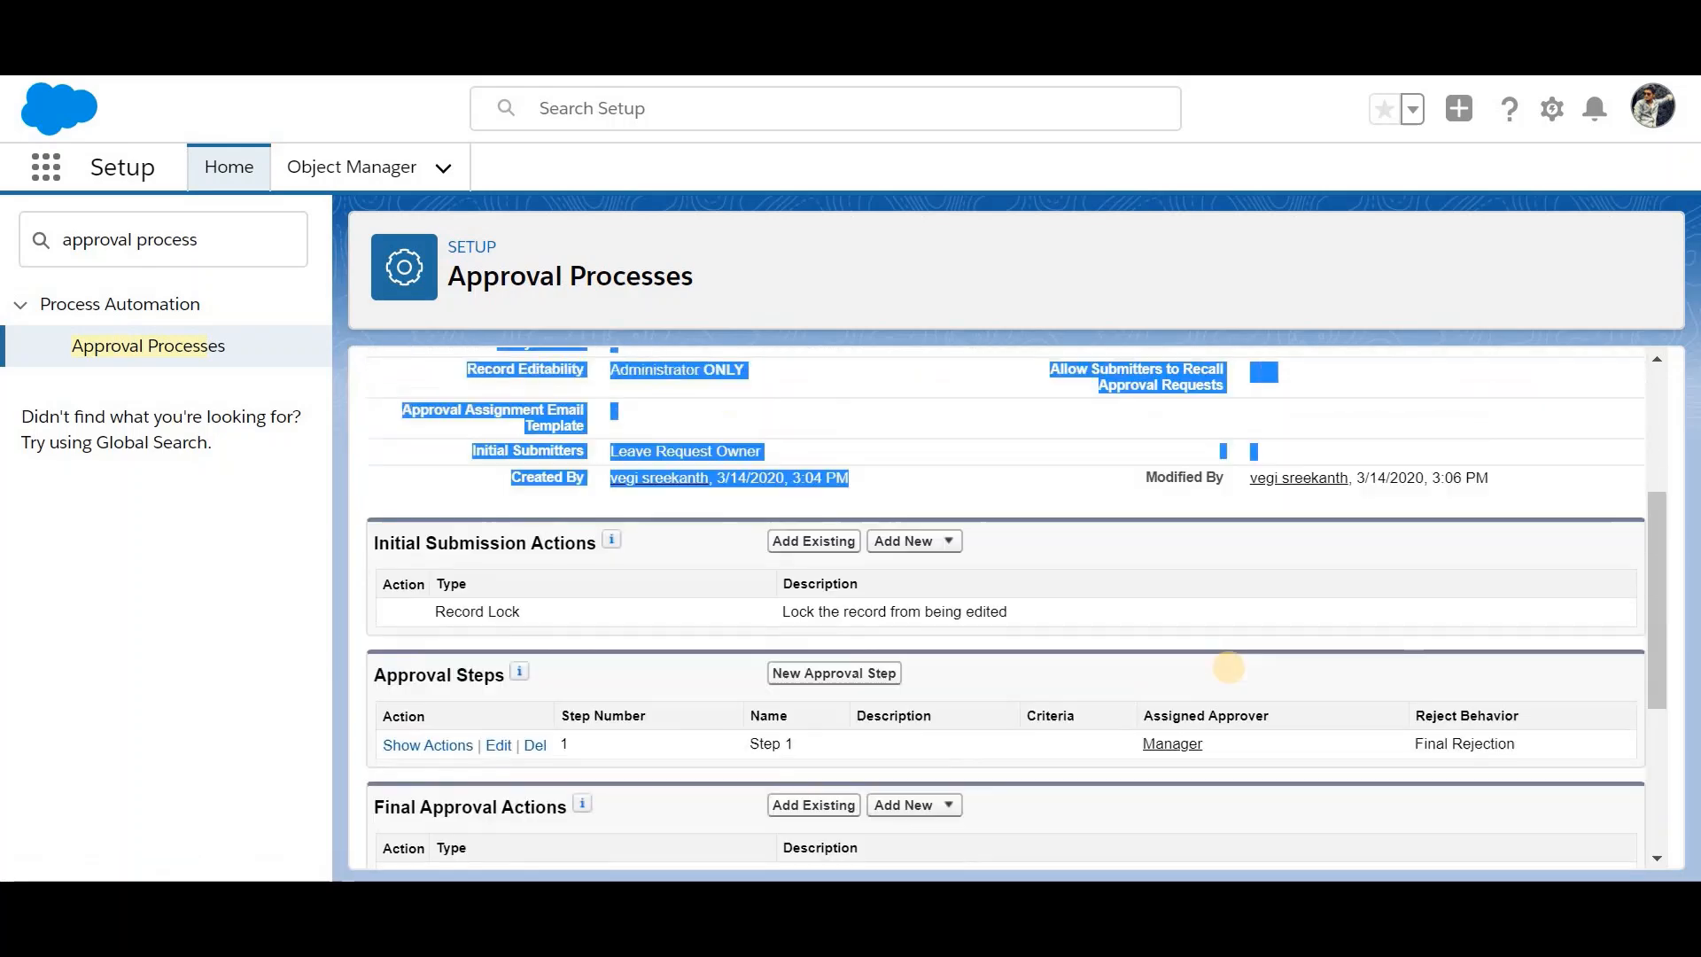
{"action": "scroll", "coordinate": [1230, 667], "scroll_direction": "up", "scroll_amount": 2}
{"action": "left_click", "coordinate": [920, 487]}
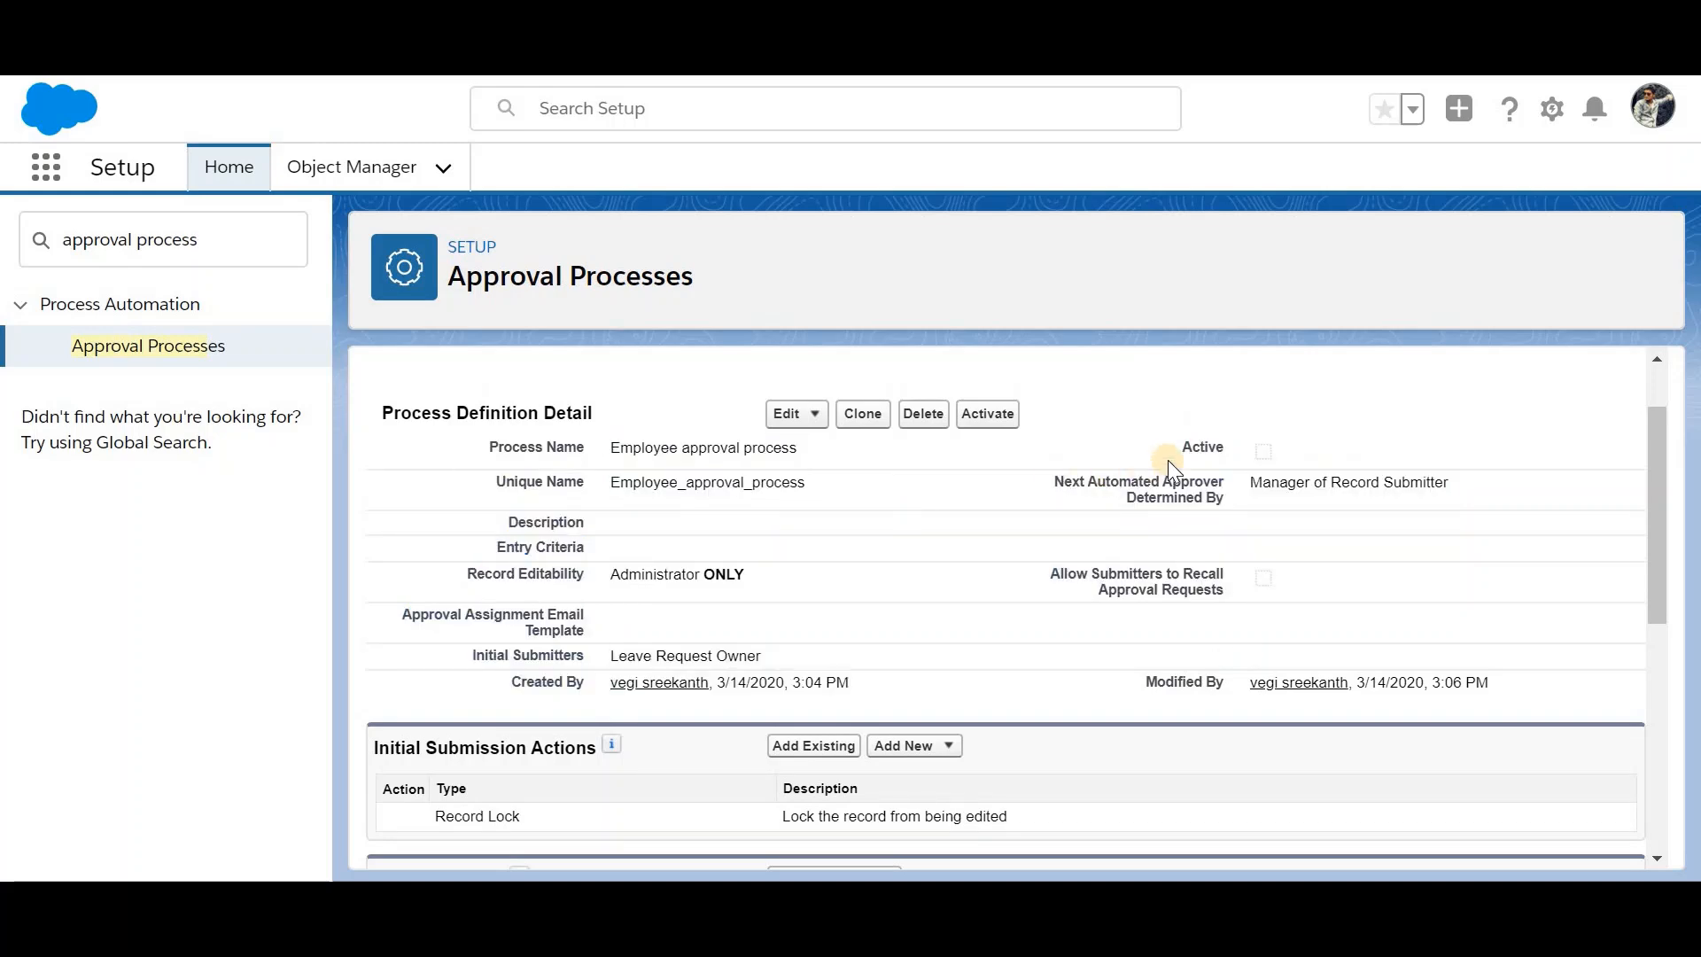
{"action": "left_click", "coordinate": [987, 417]}
{"action": "left_click", "coordinate": [981, 255]}
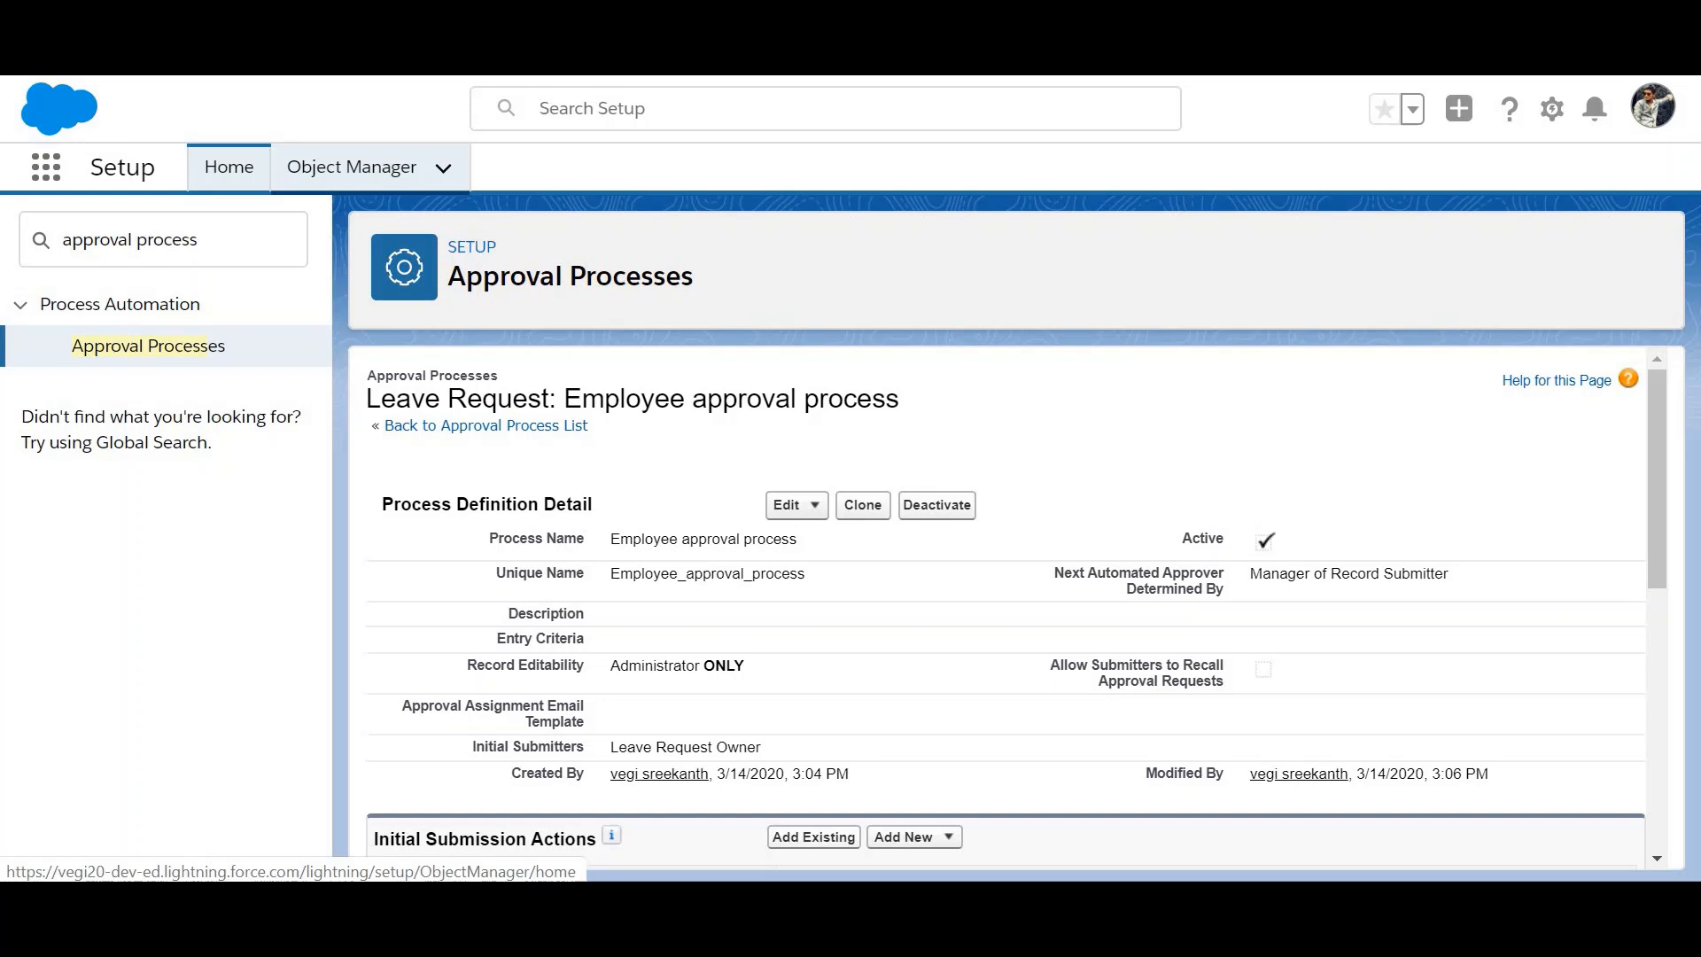
Step: Search Setup for "user" and open the Users page
{"action": "triple_click", "coordinate": [193, 239]}
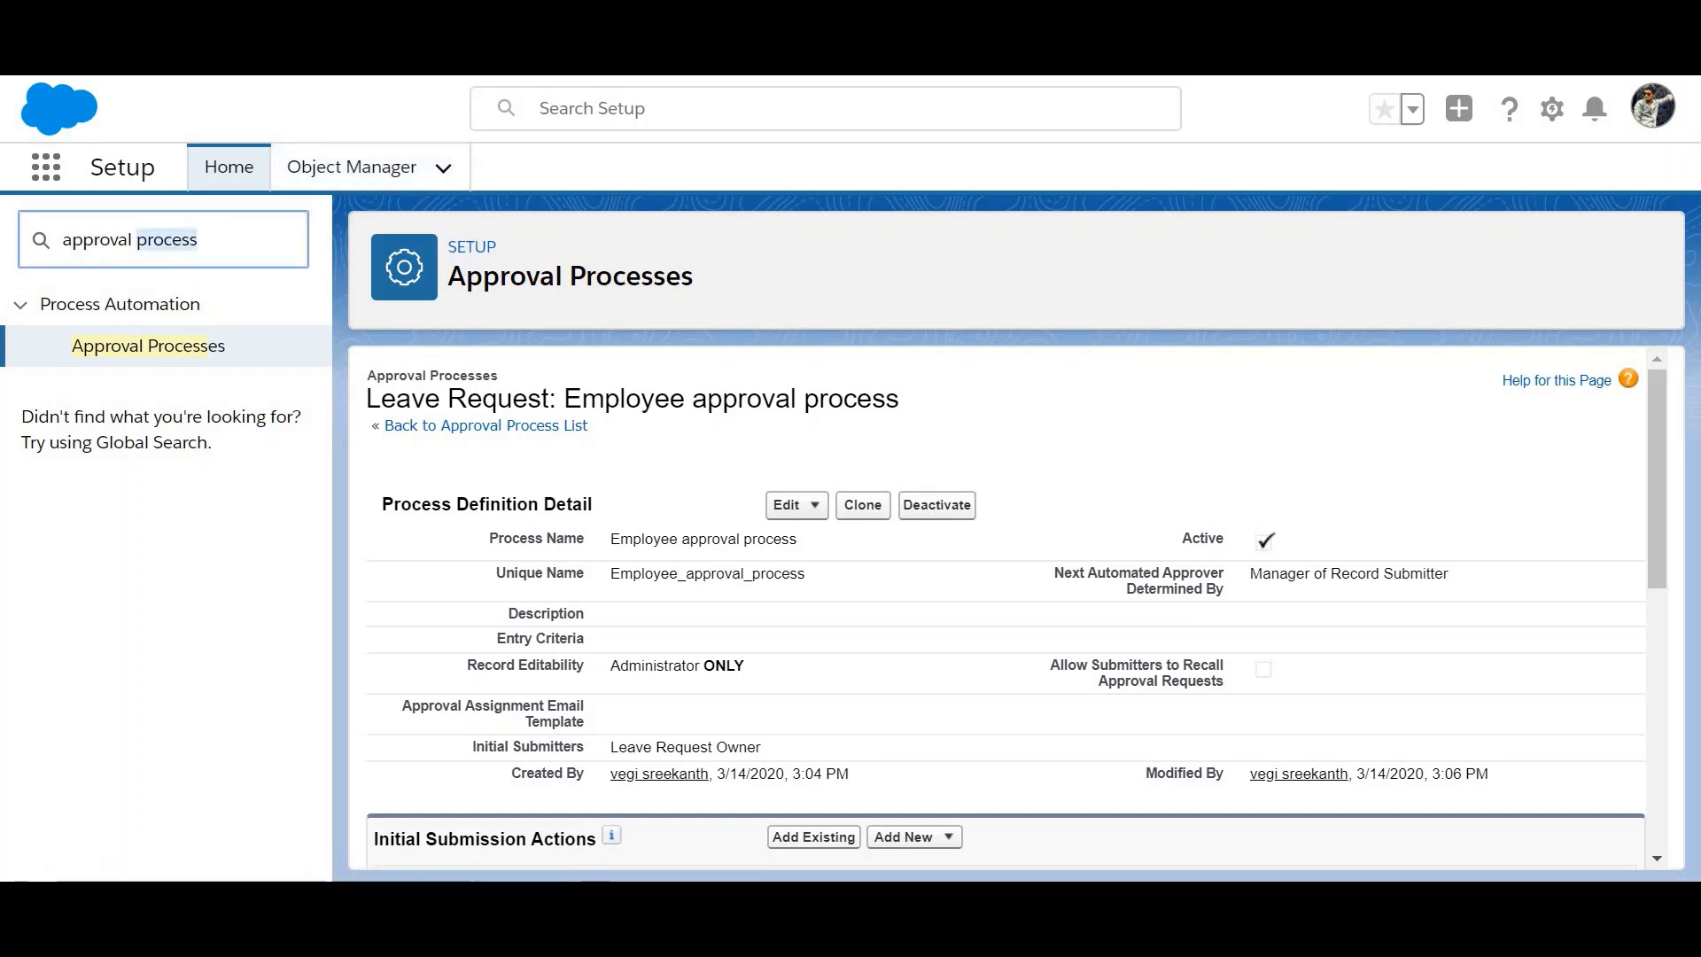
{"action": "type", "text": "user"}
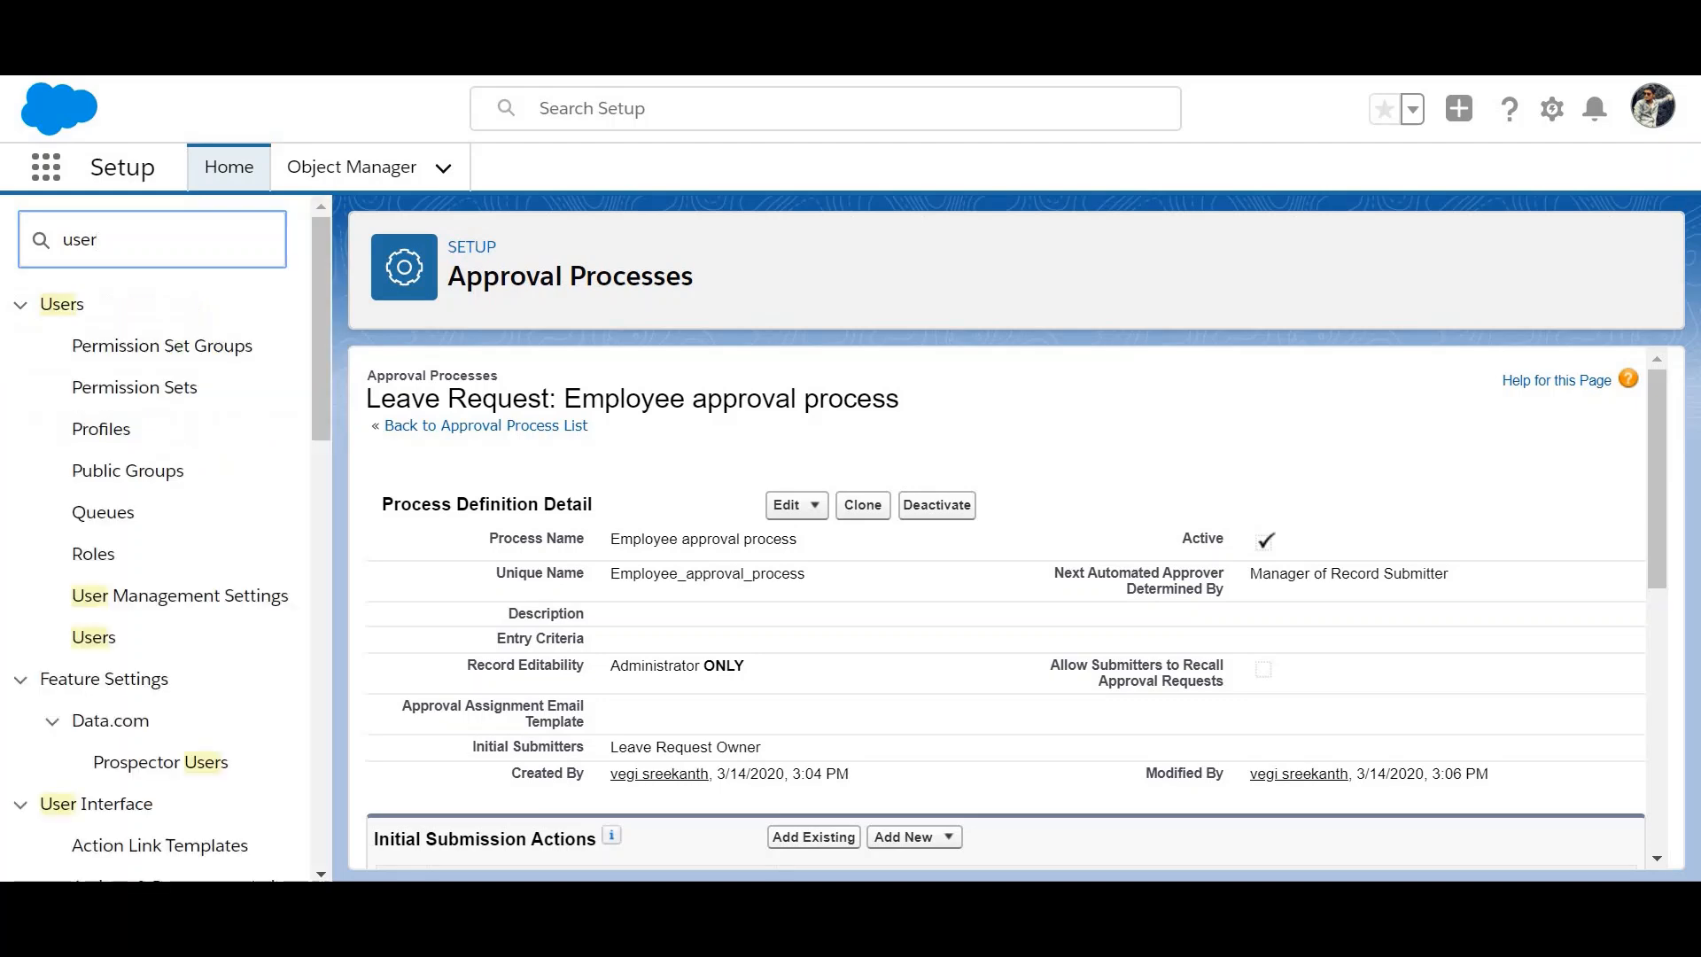
{"action": "left_click", "coordinate": [94, 638]}
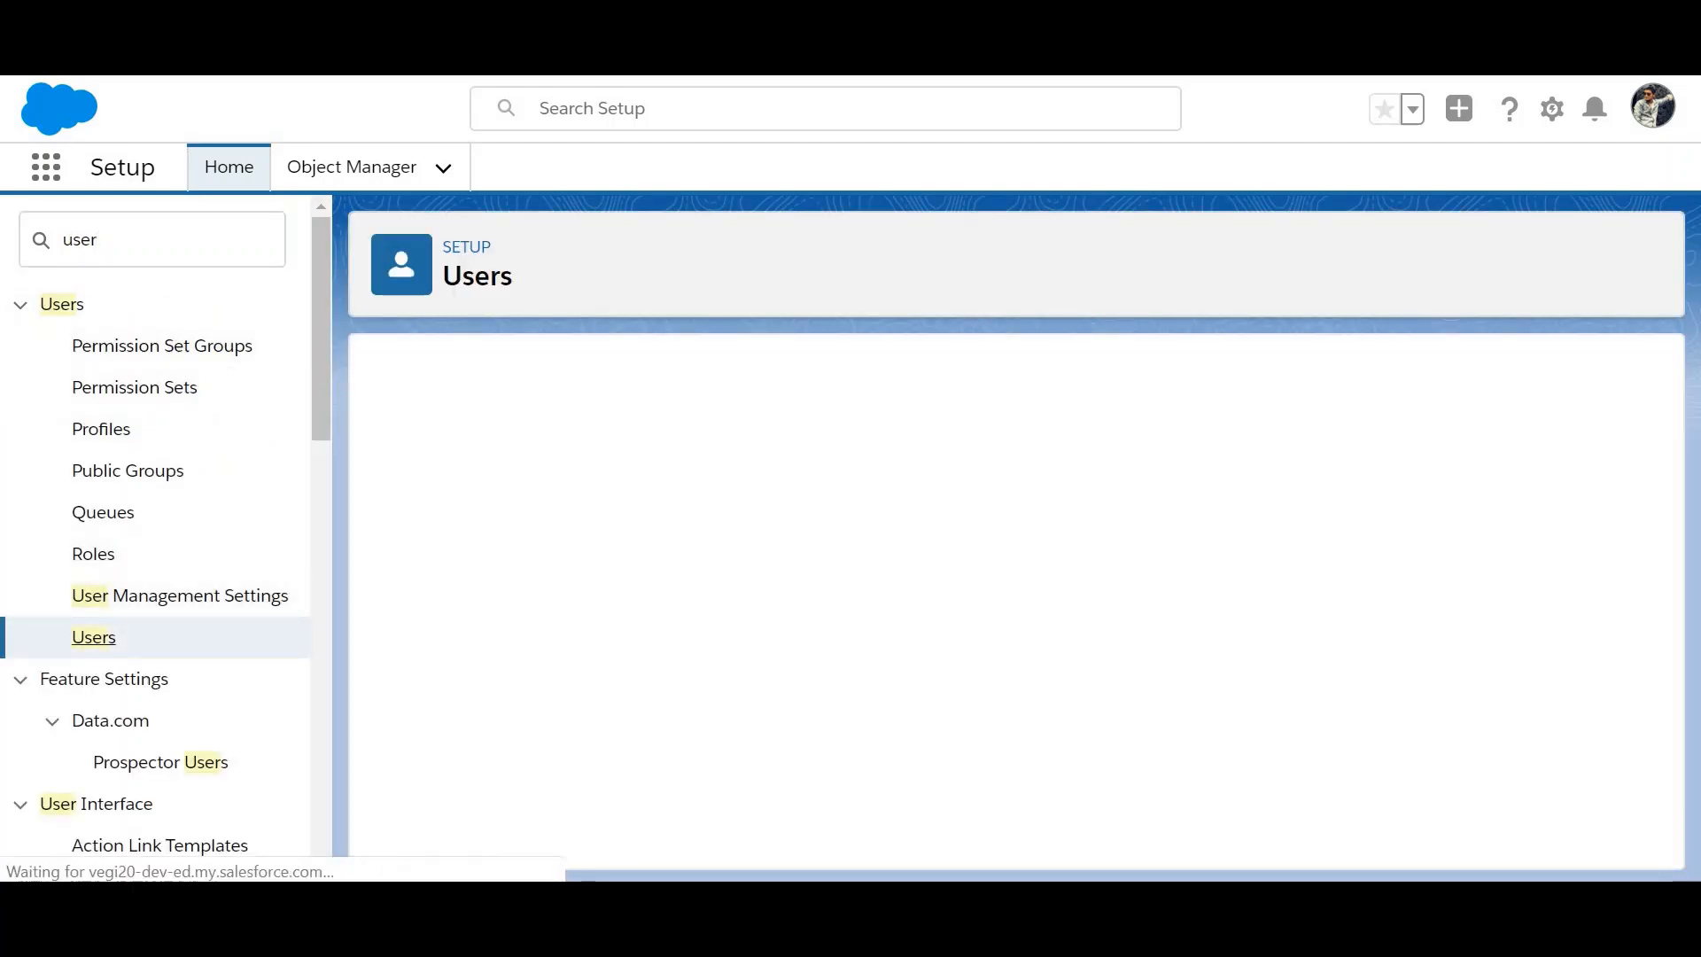
Step: Open the employee user with the CEO role from the user list and start editing the record
{"action": "scroll", "coordinate": [540, 602], "scroll_direction": "down", "scroll_amount": 2}
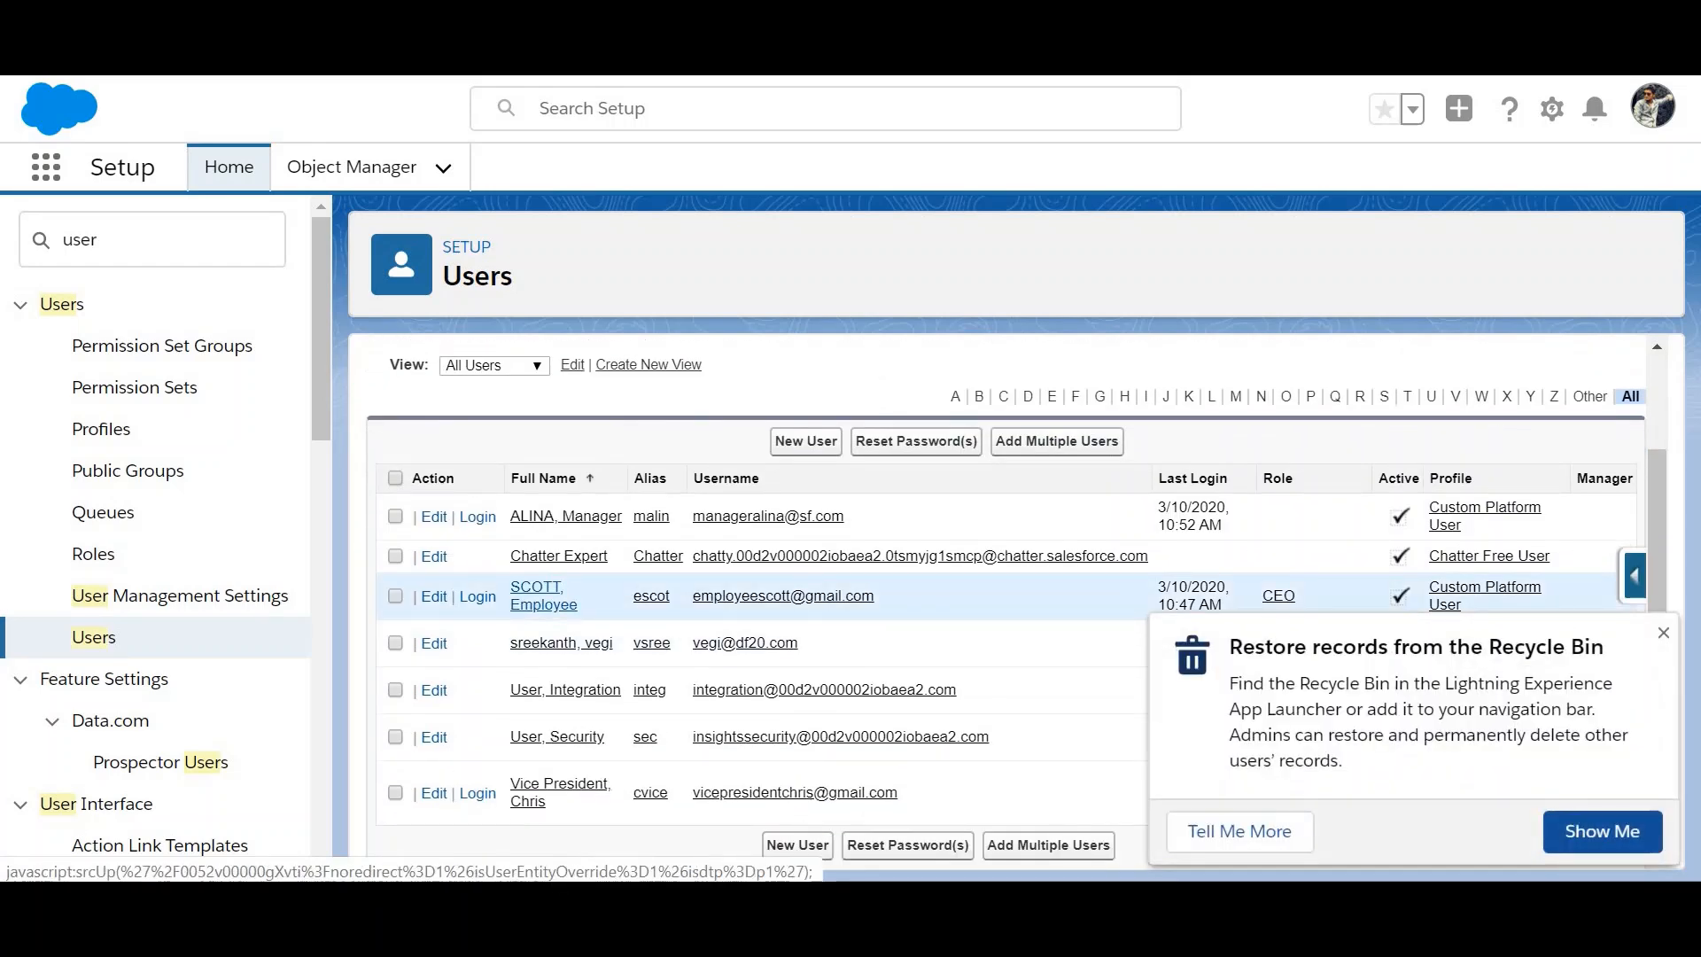
{"action": "left_click", "coordinate": [543, 602]}
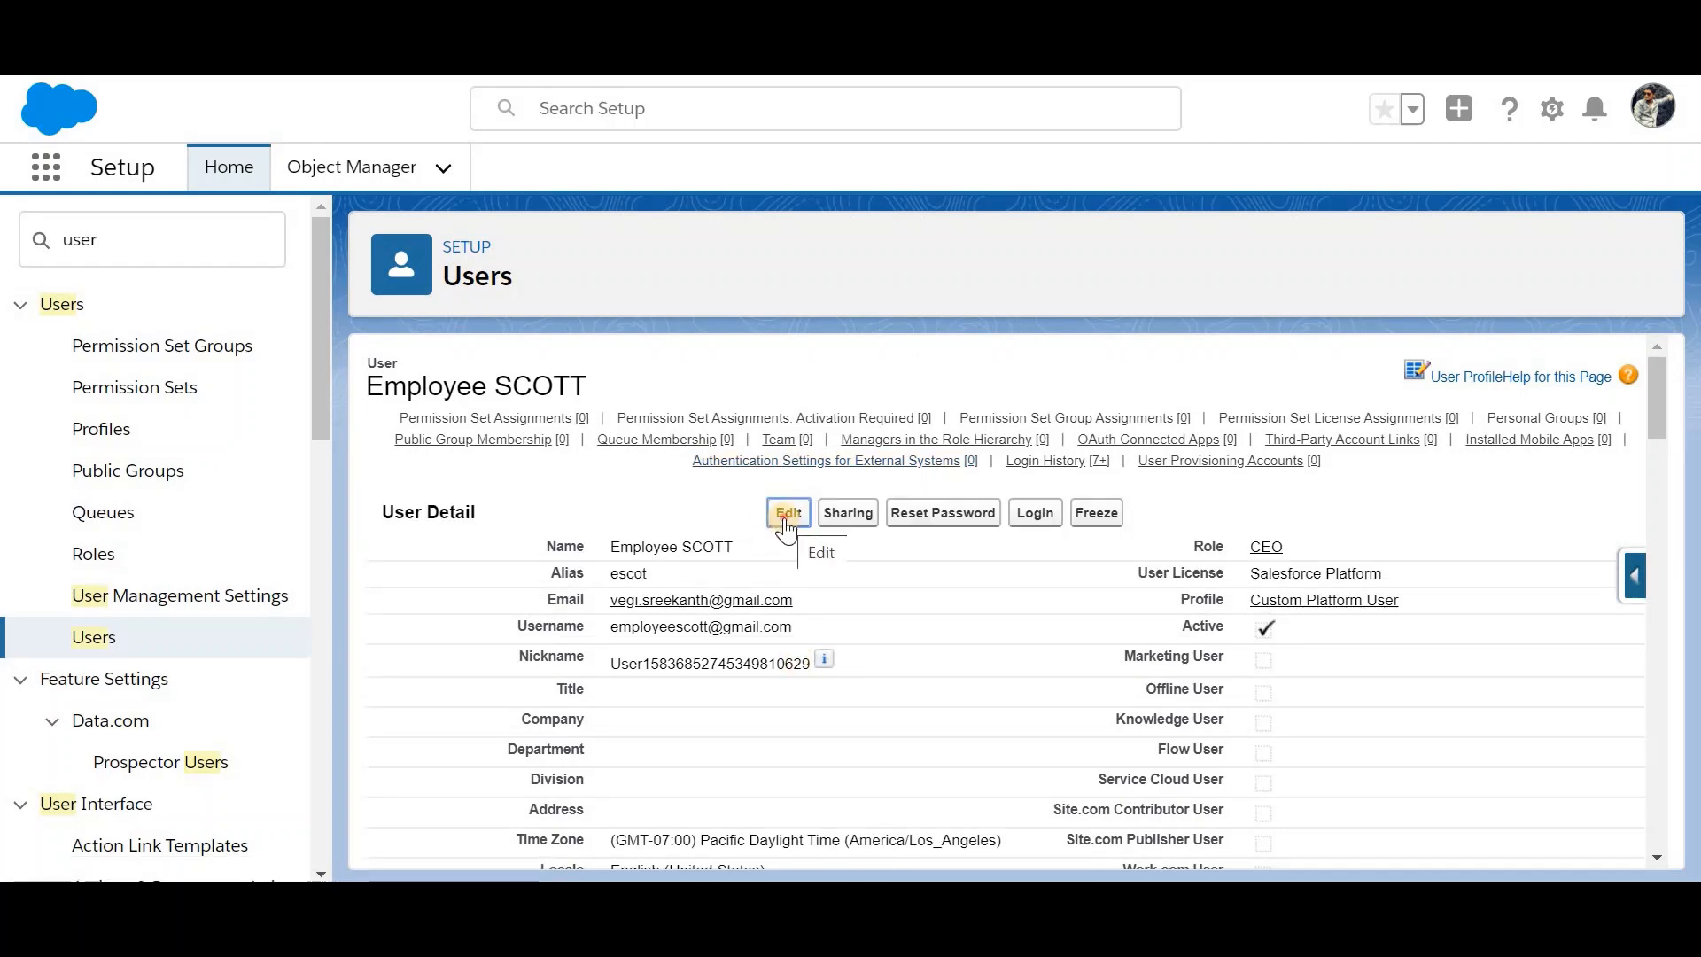
{"action": "left_click", "coordinate": [787, 519]}
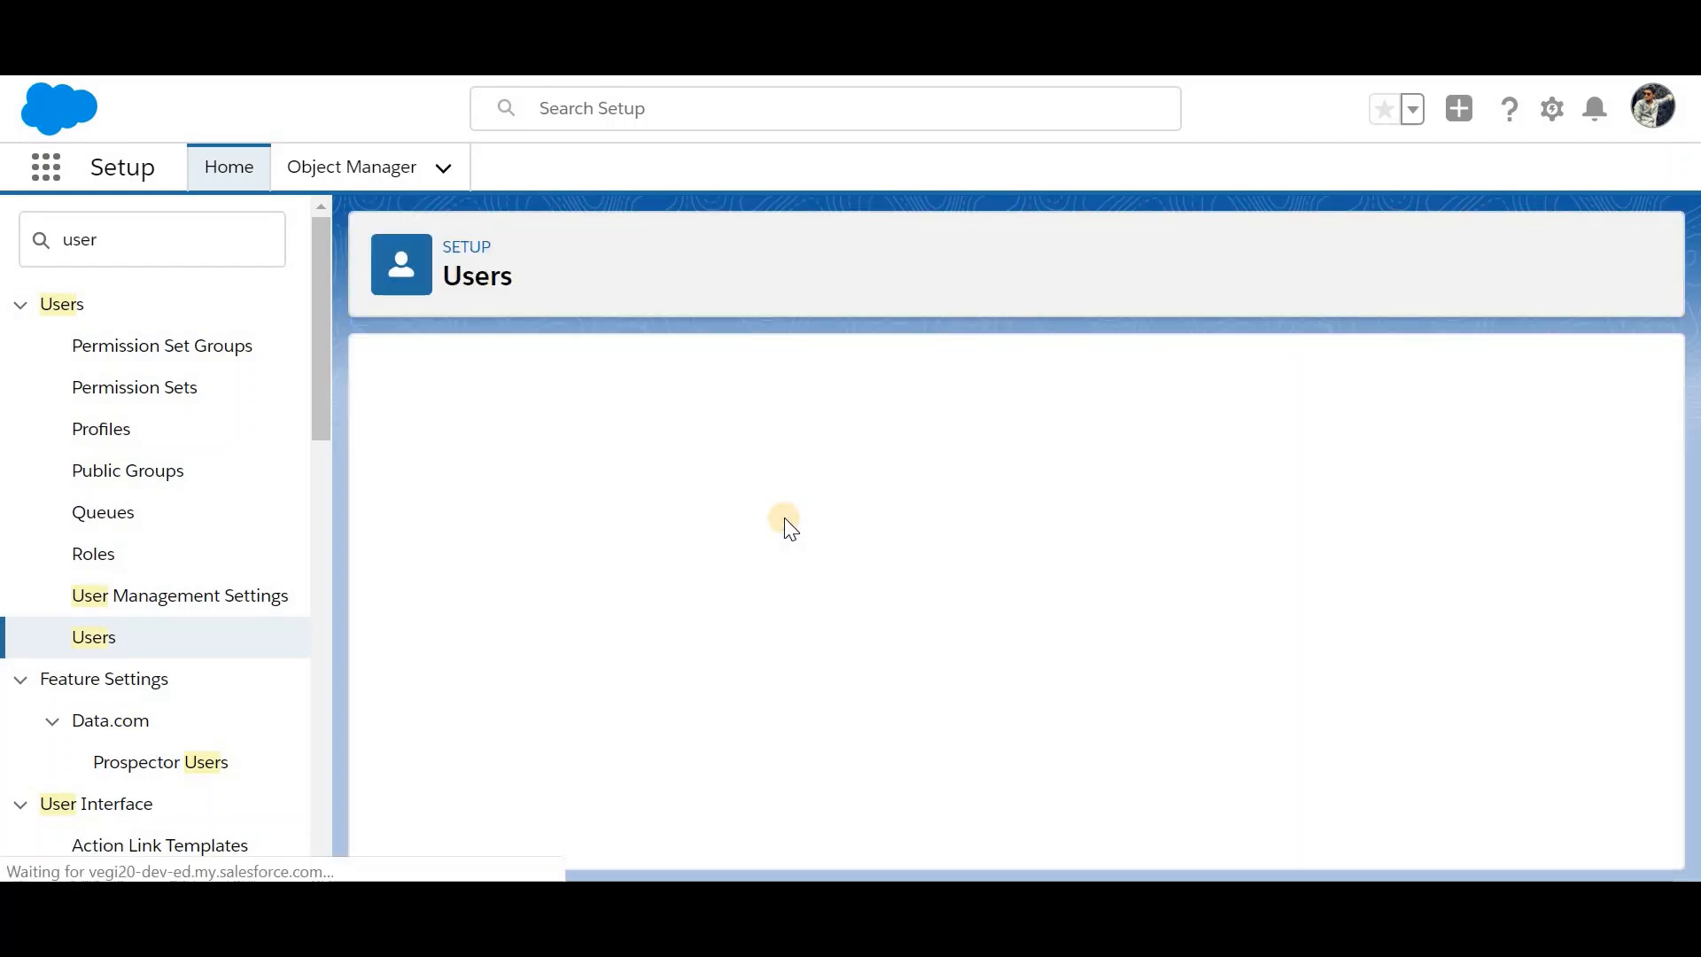
Step: Look up and assign the manager user as the employee's Manager in the Approver Settings, and save the user
{"action": "scroll", "coordinate": [789, 524], "scroll_direction": "down", "scroll_amount": 15}
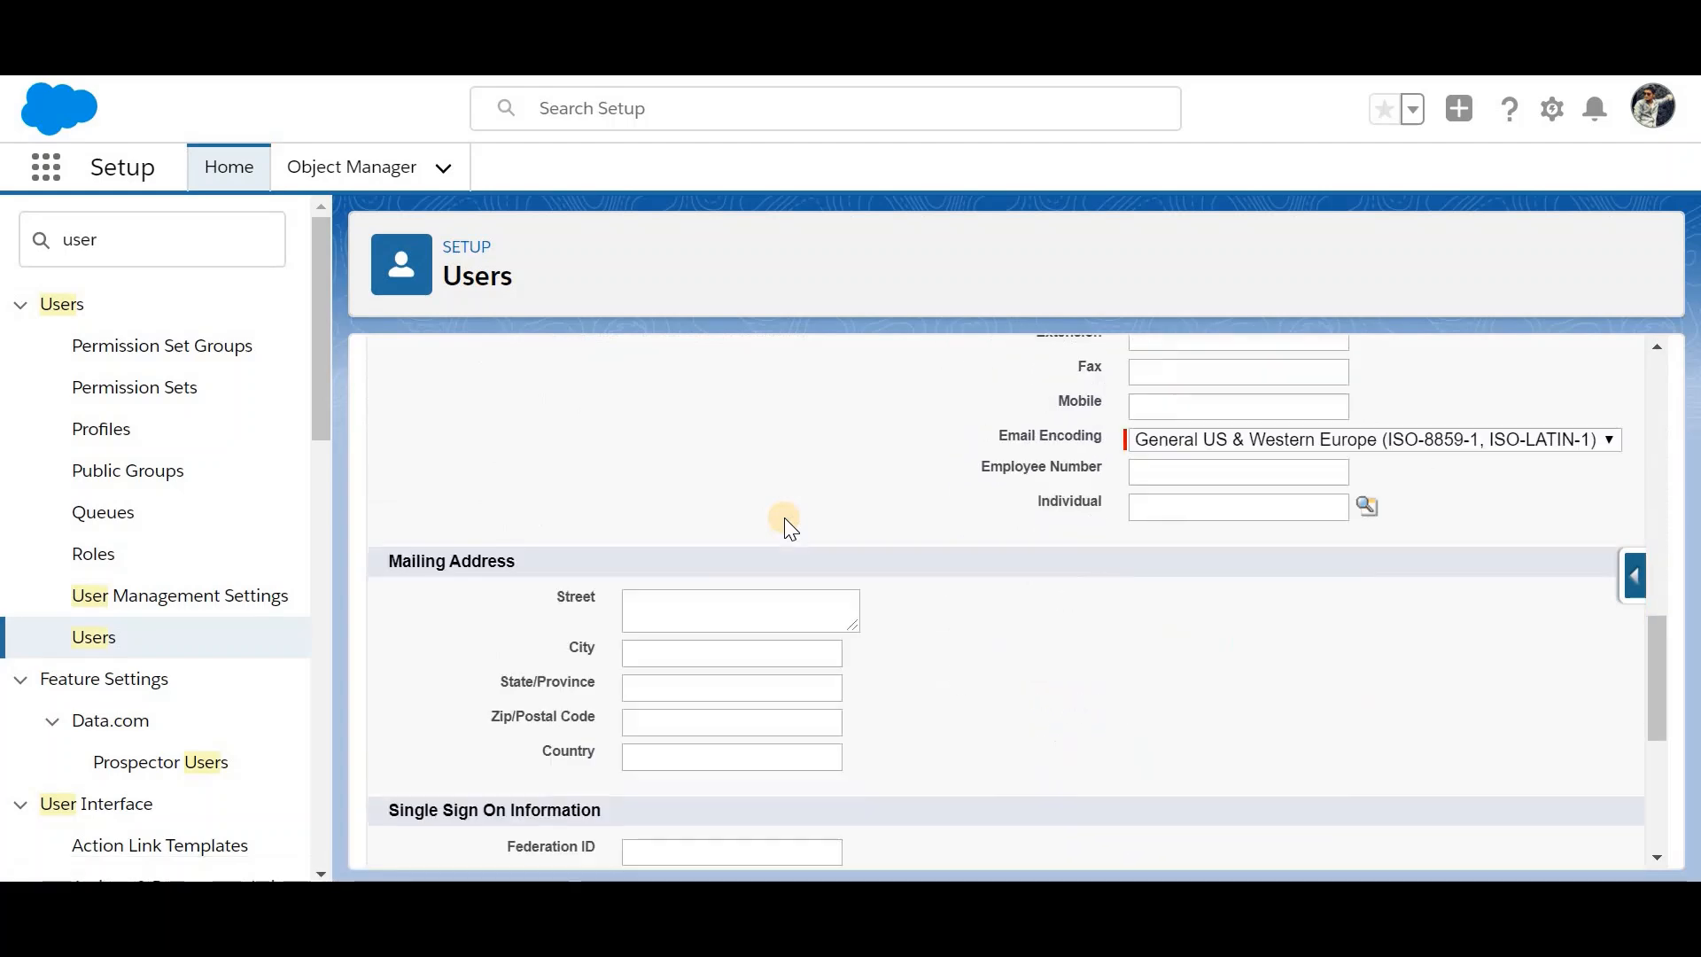
{"action": "scroll", "coordinate": [785, 523], "scroll_direction": "down", "scroll_amount": 5}
{"action": "left_click", "coordinate": [679, 706]}
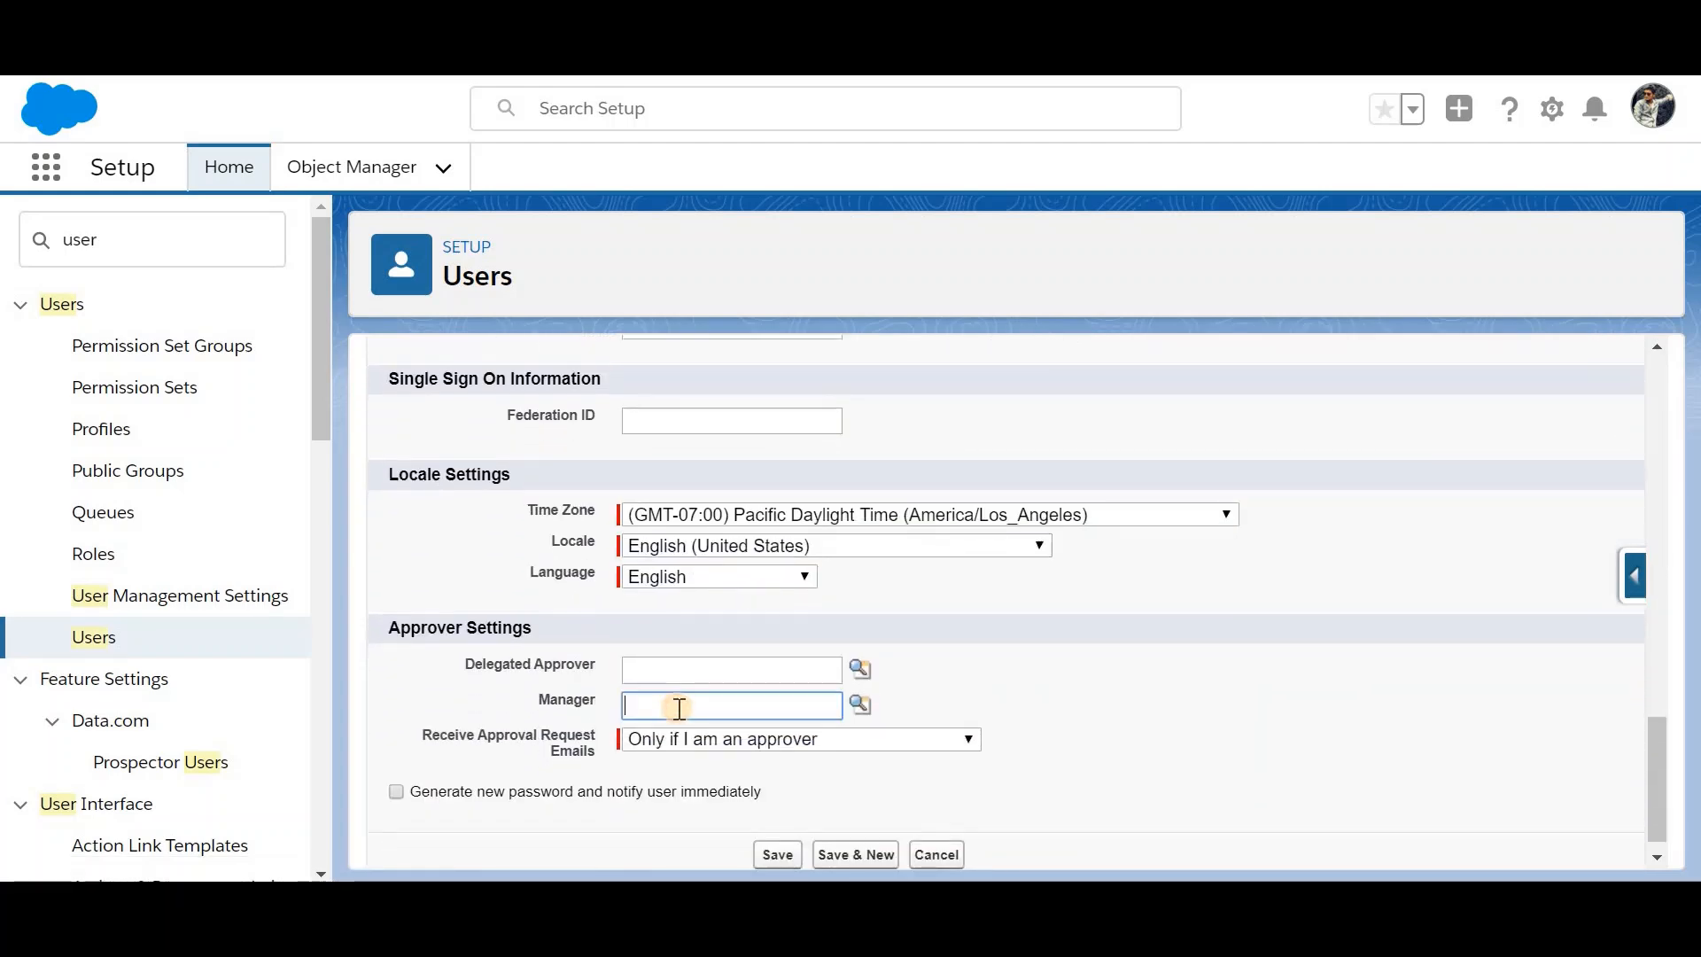
{"action": "scroll", "coordinate": [930, 569], "scroll_direction": "up", "scroll_amount": 20}
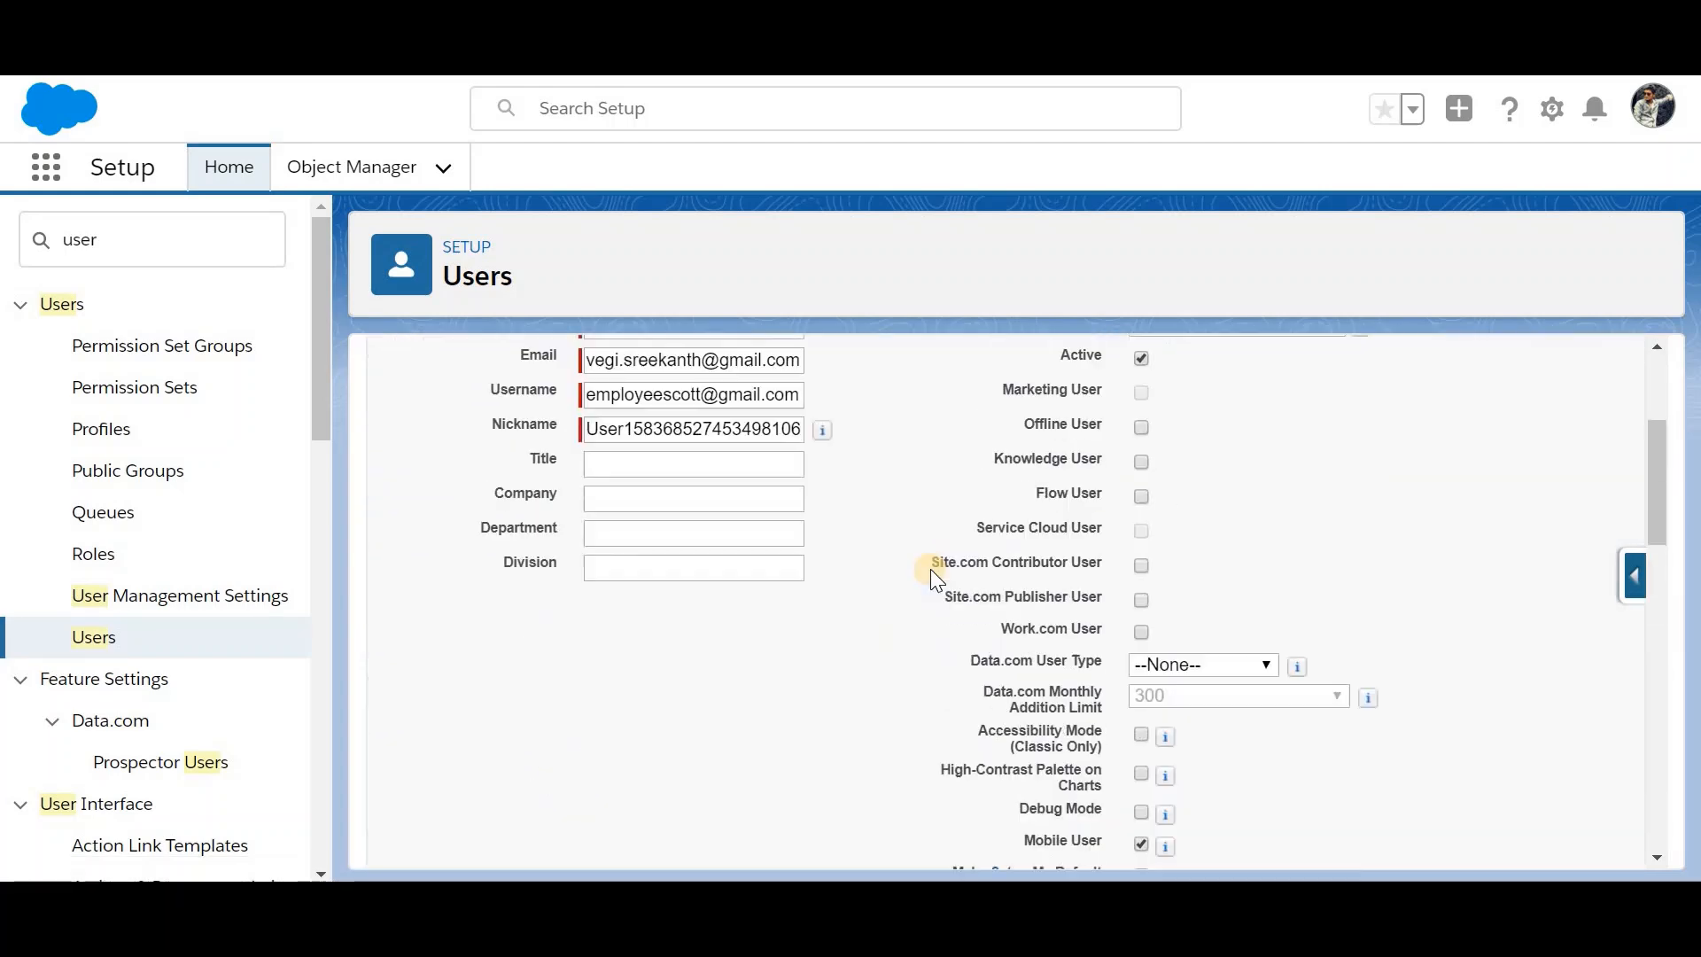
{"action": "double_click", "coordinate": [652, 561]}
{"action": "scroll", "coordinate": [868, 584], "scroll_direction": "down", "scroll_amount": 15}
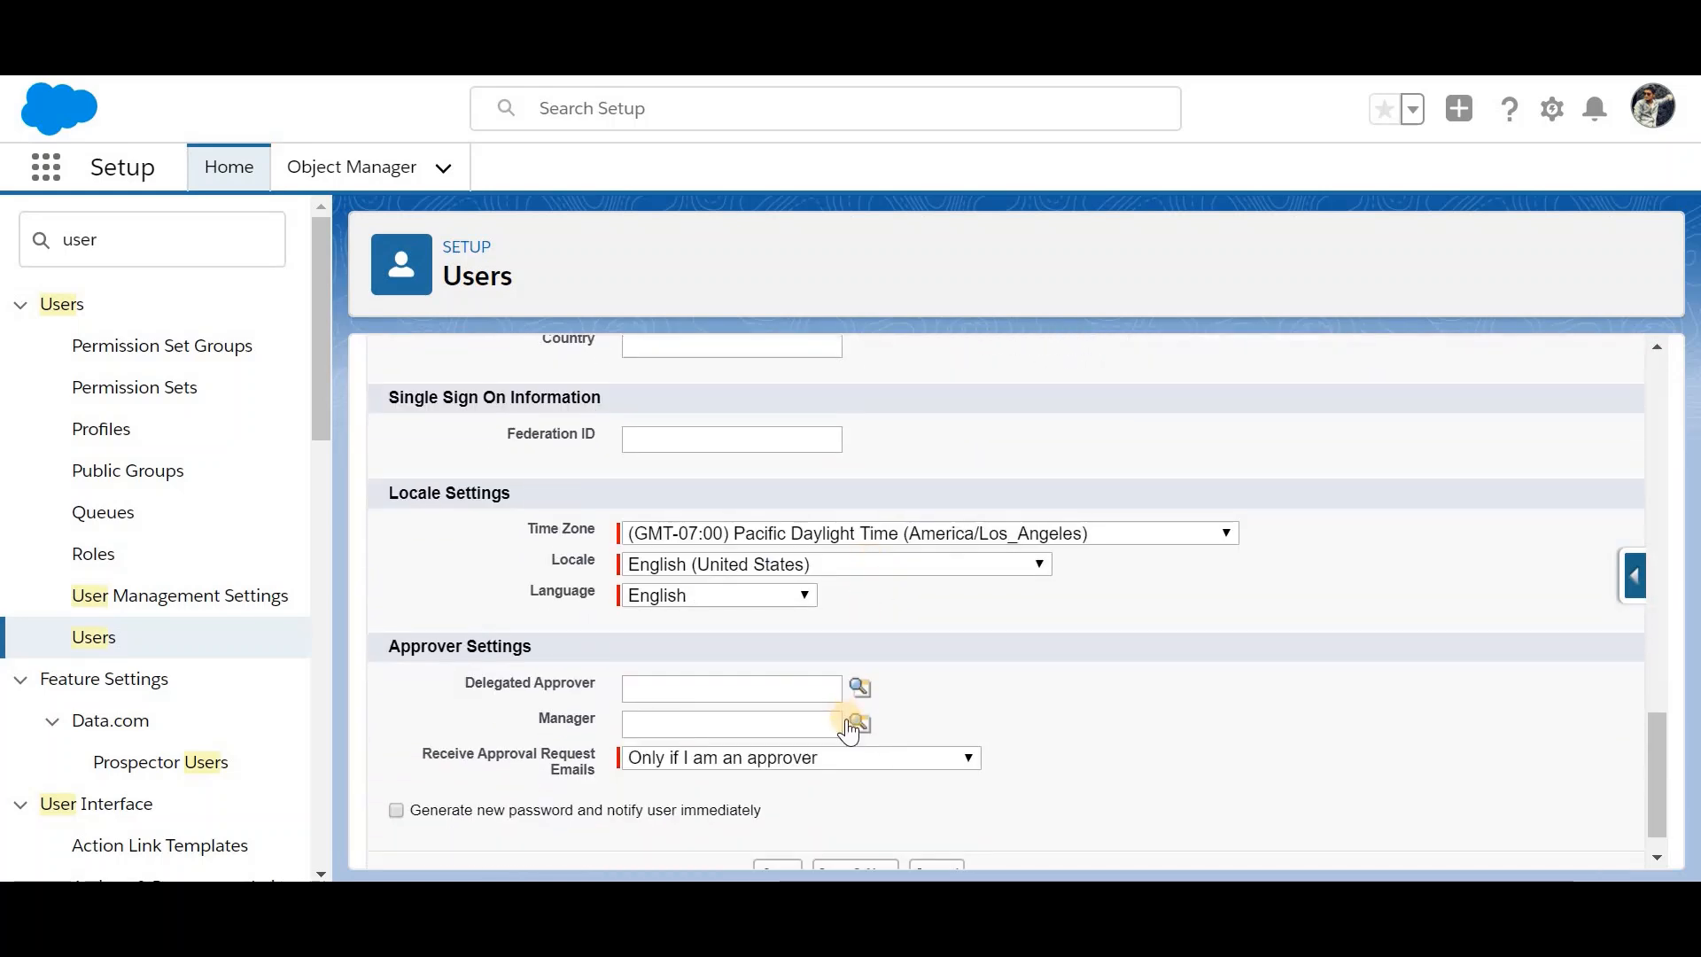
{"action": "left_click", "coordinate": [851, 722]}
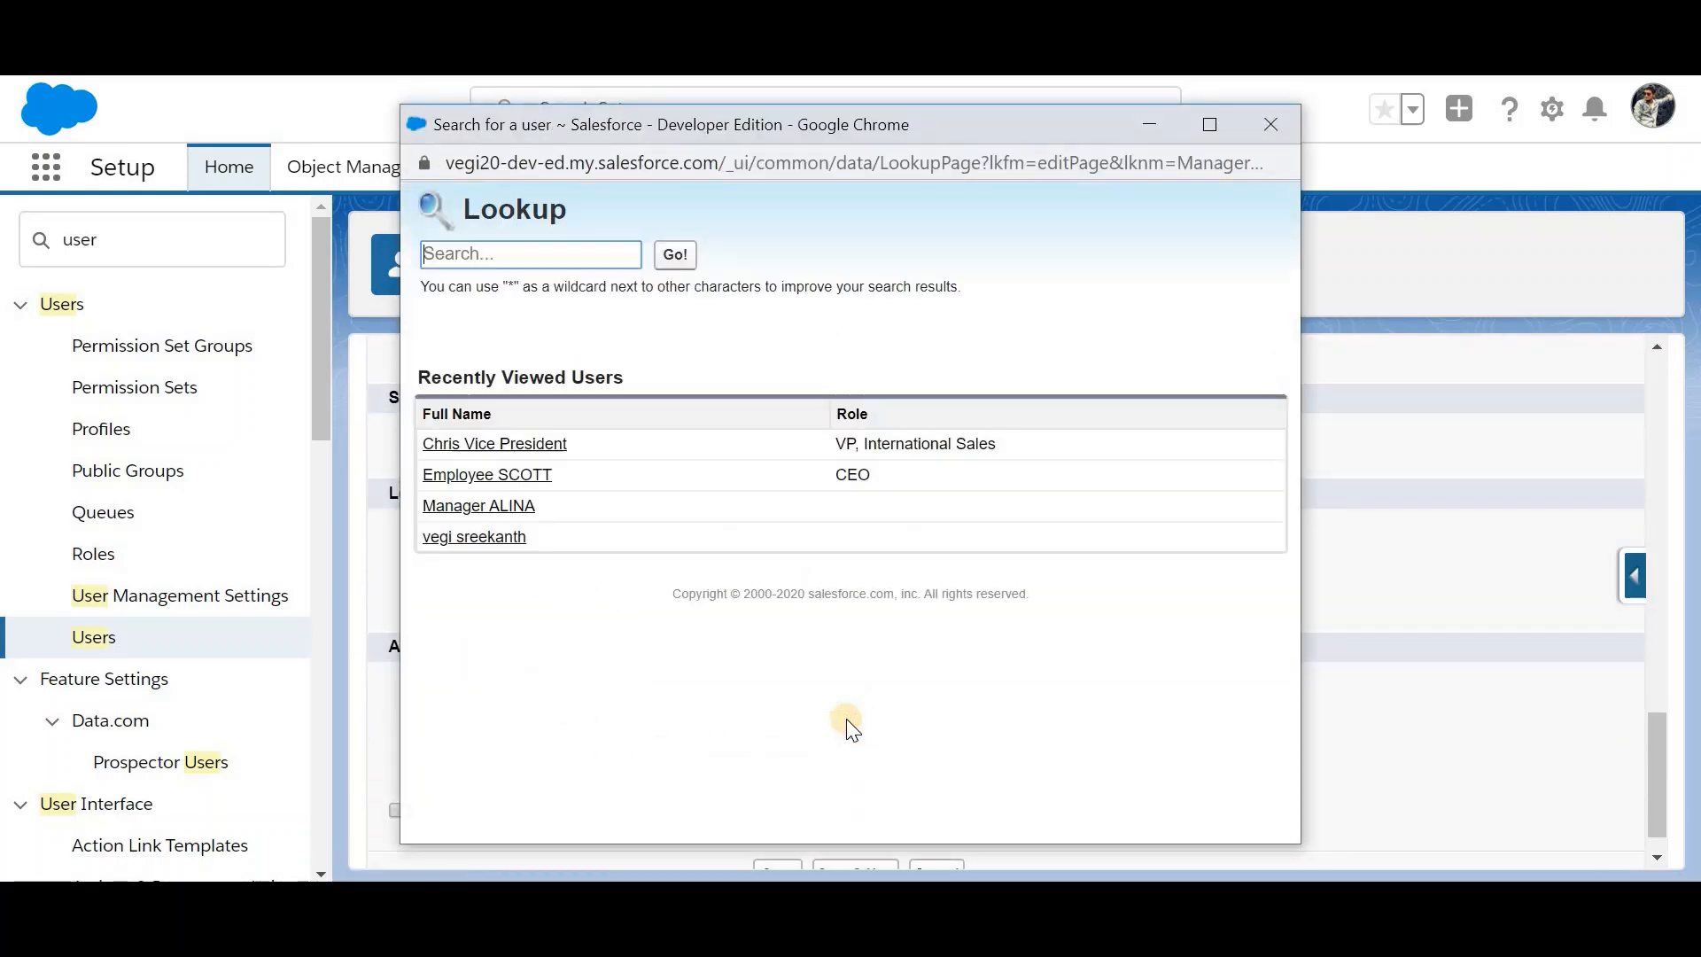
{"action": "left_click", "coordinate": [526, 507]}
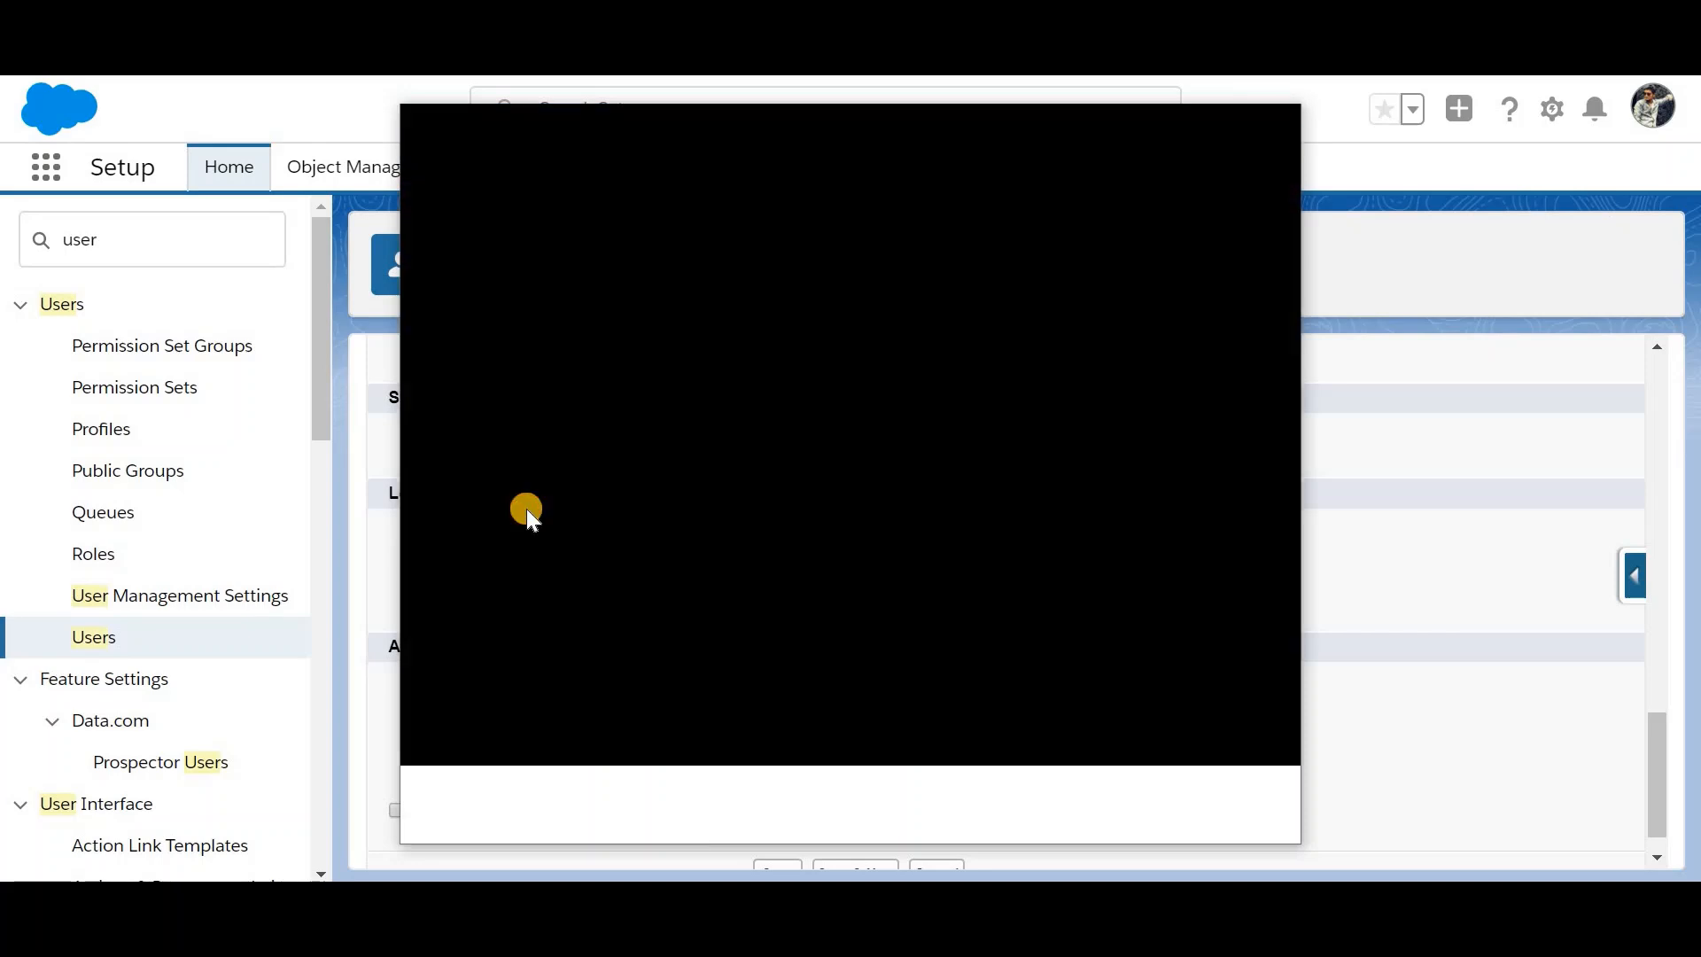
{"action": "scroll", "coordinate": [1135, 846], "scroll_direction": "down", "scroll_amount": 1}
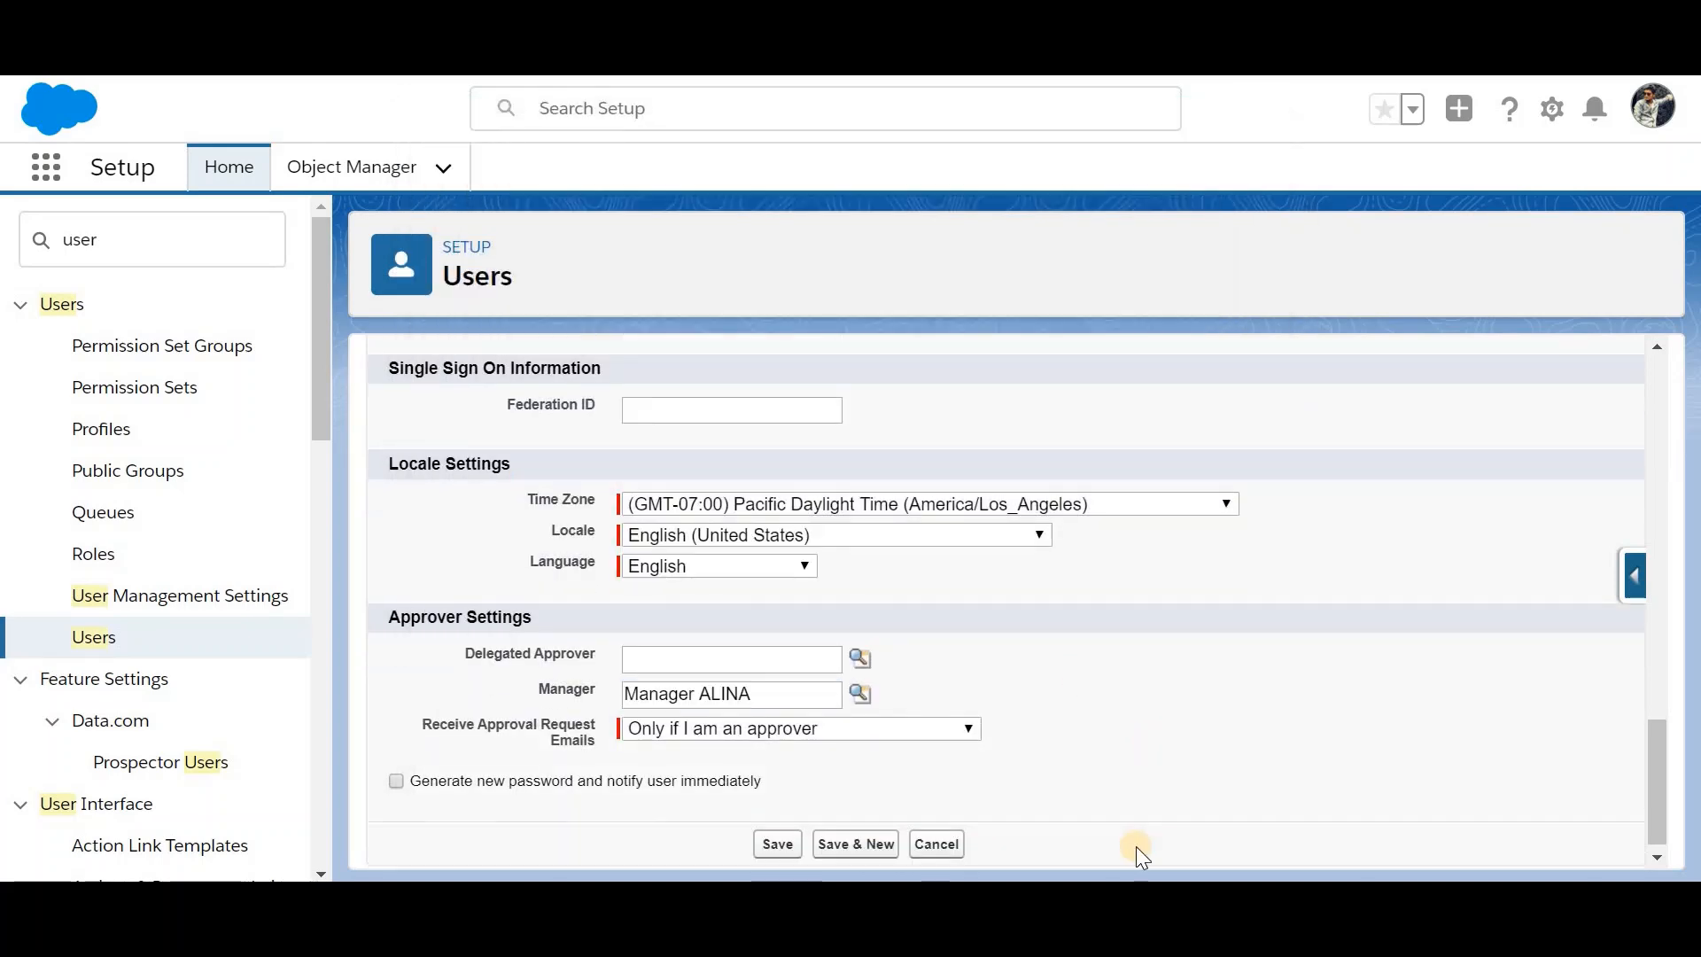
{"action": "scroll", "coordinate": [1136, 847], "scroll_direction": "down", "scroll_amount": 1}
{"action": "left_click", "coordinate": [791, 836]}
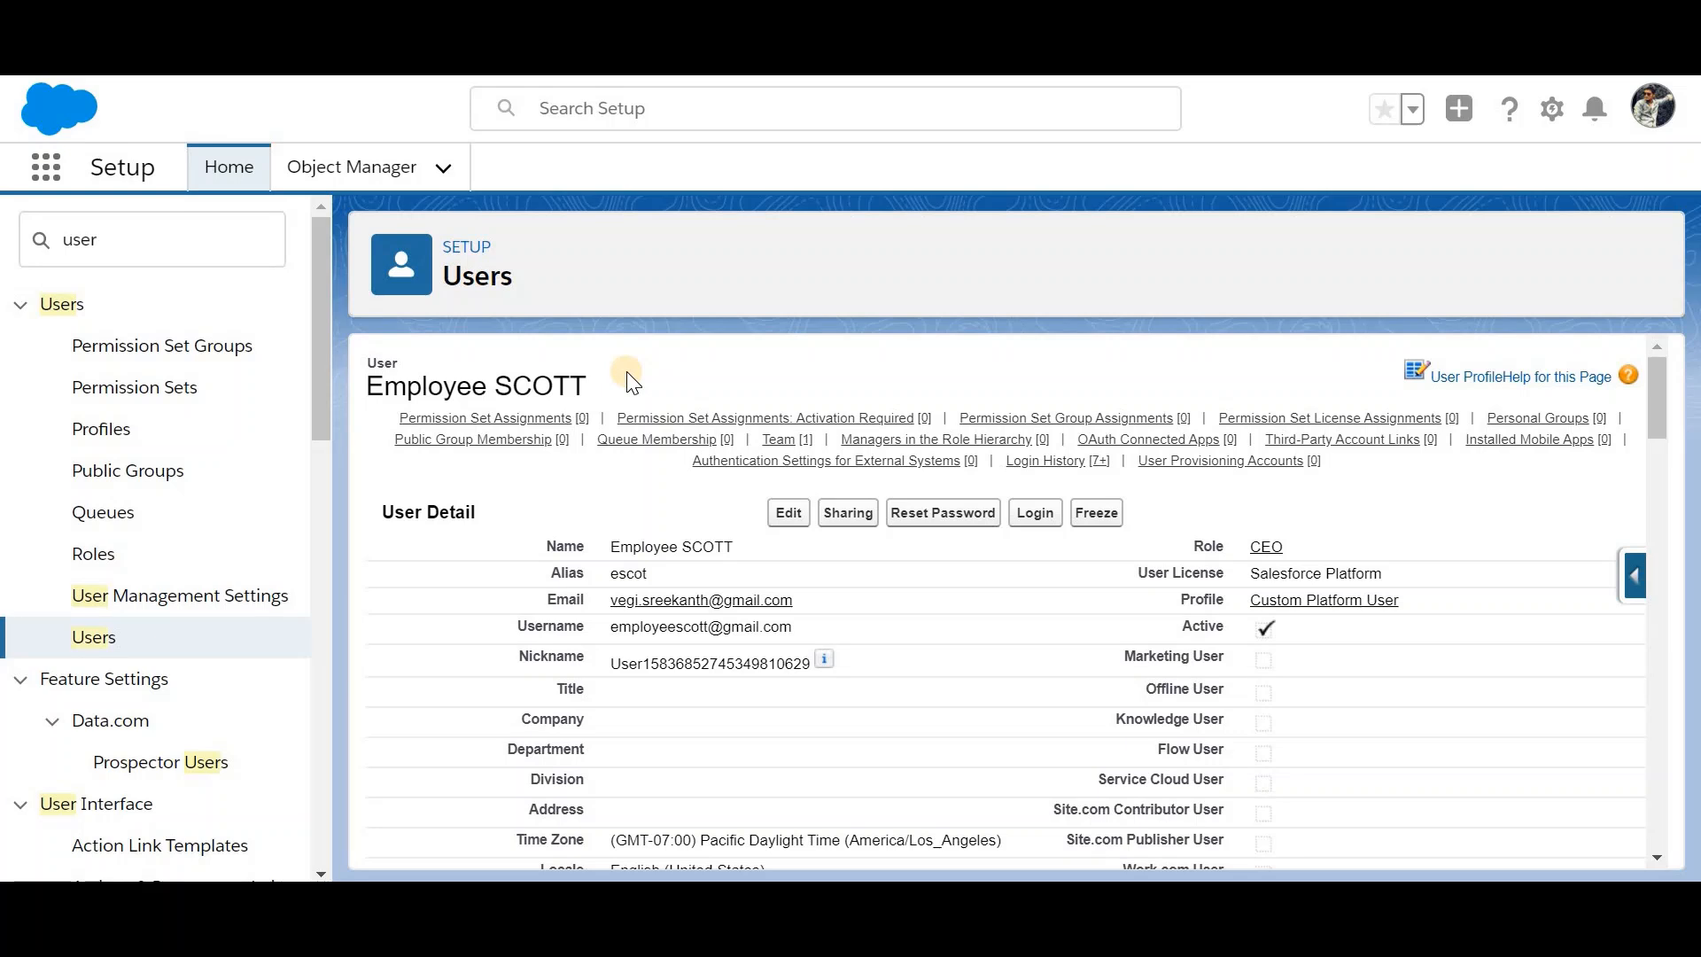
Step: Log in as the employee user from the user record and check which user the session belongs to
{"action": "triple_click", "coordinate": [561, 387]}
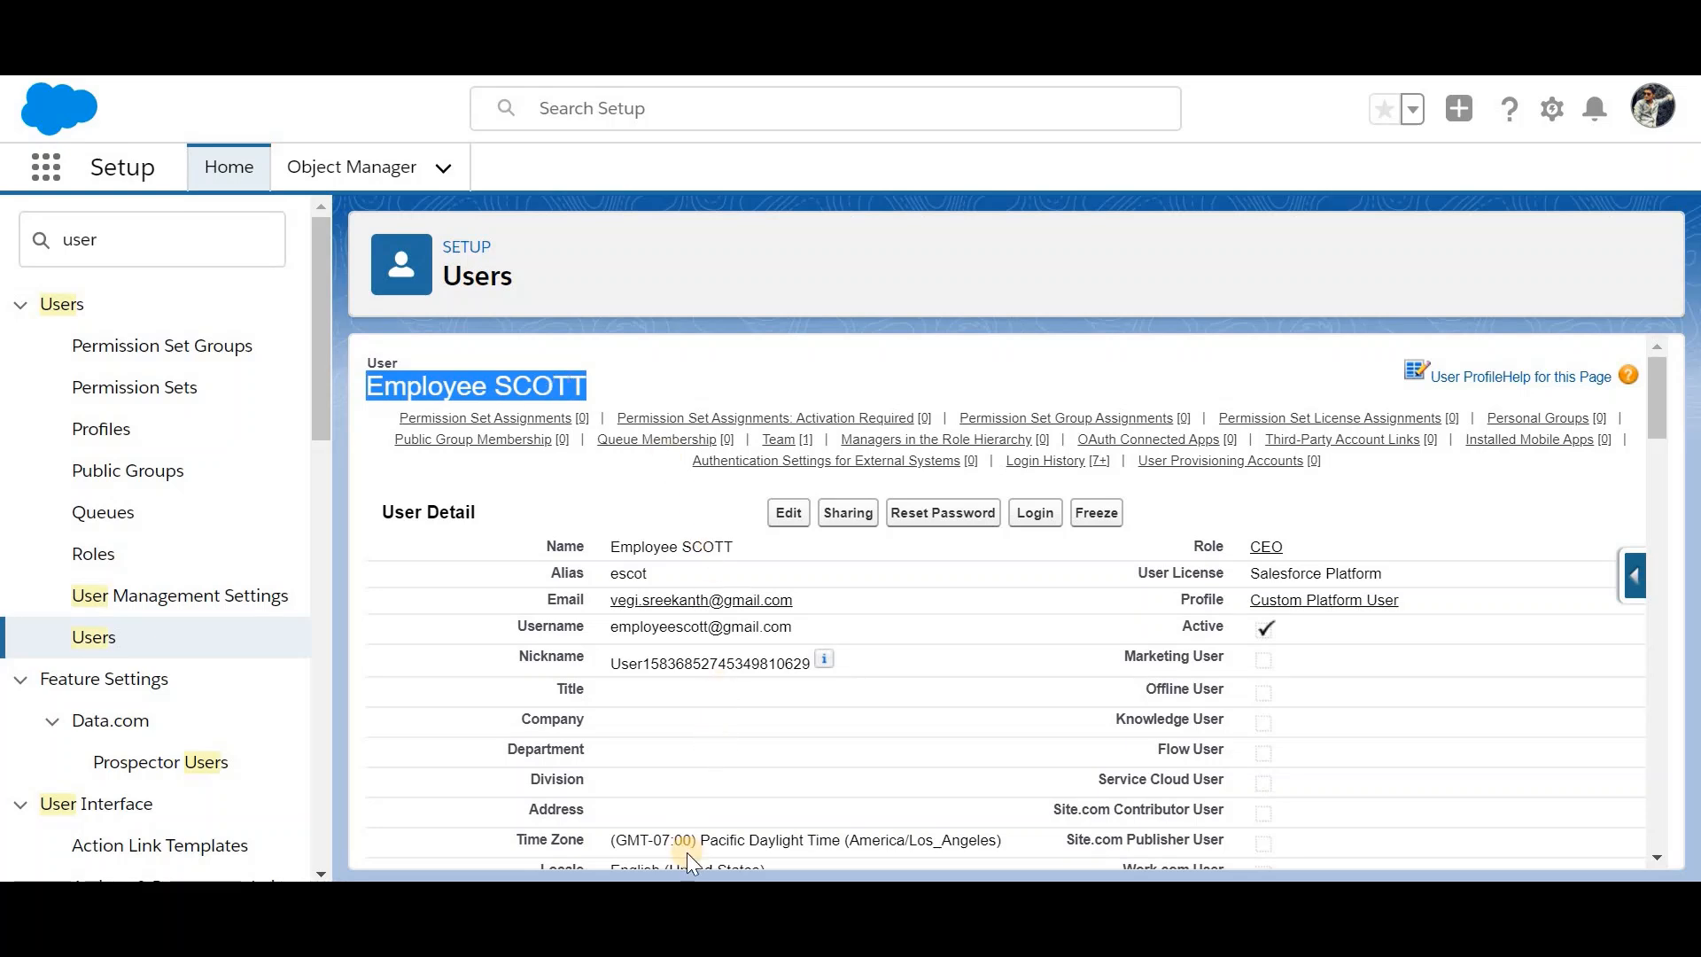
{"action": "left_click", "coordinate": [1035, 512]}
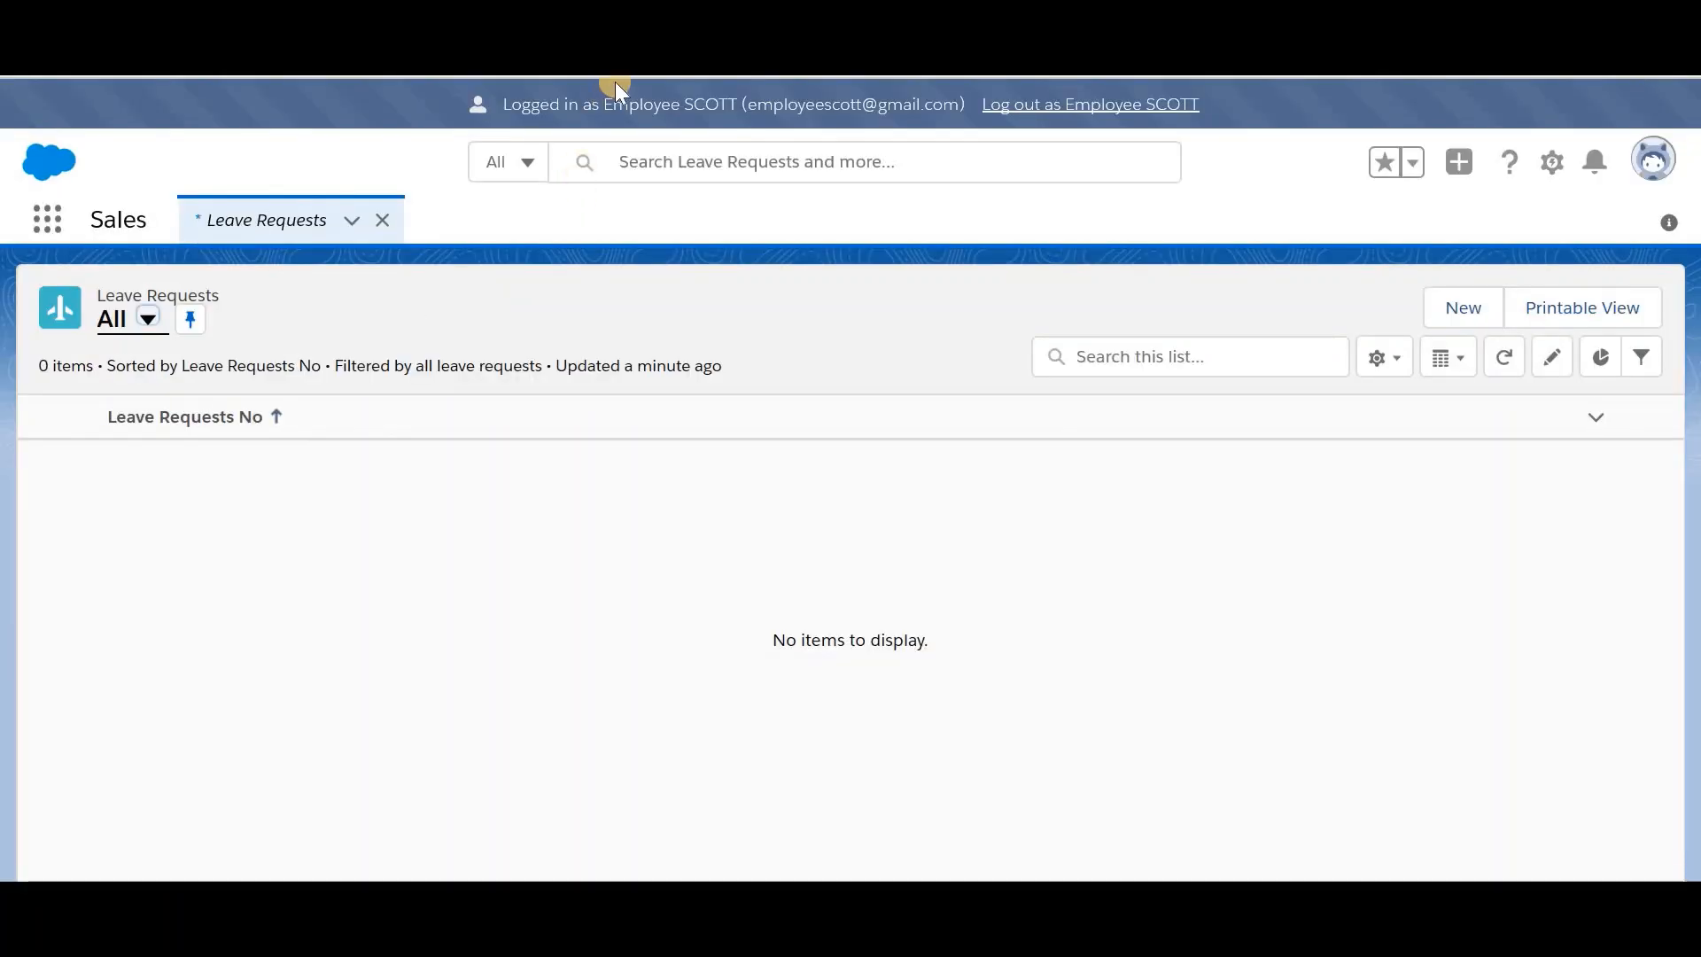
{"action": "left_click_drag", "start_coordinate": [603, 104], "coordinate": [736, 109]}
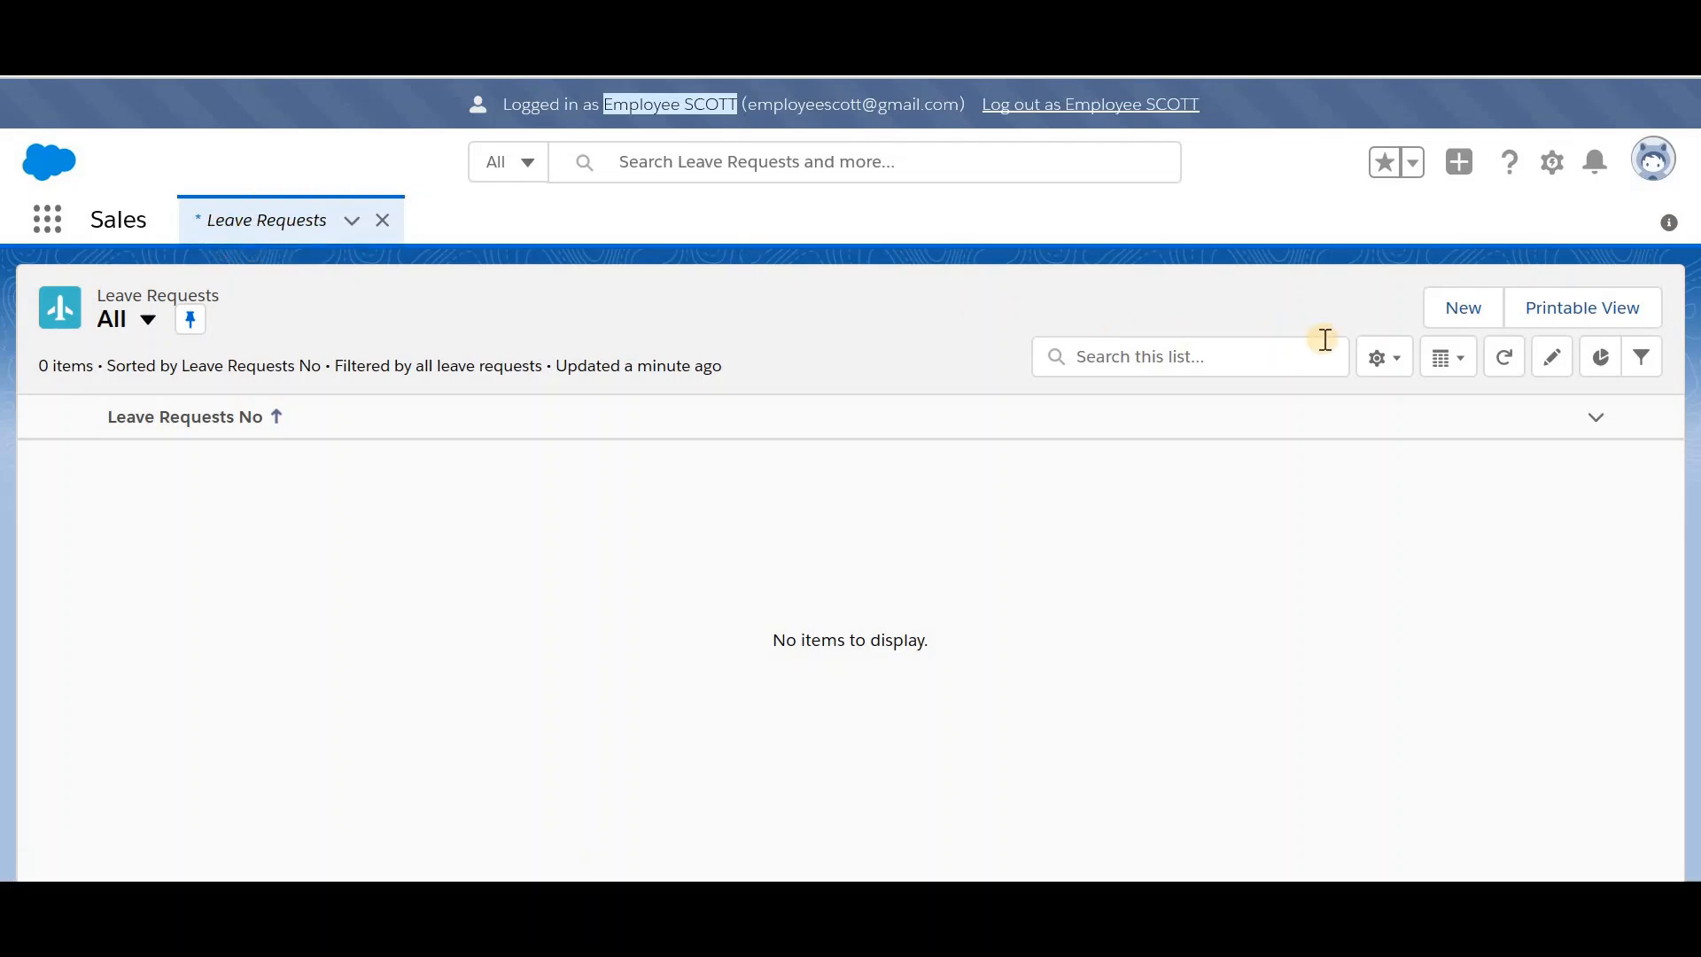
Step: Start a new leave request with leave type Sick Leave, start date 3/17/2020 and end date 3/31/2020
{"action": "left_click", "coordinate": [1460, 310]}
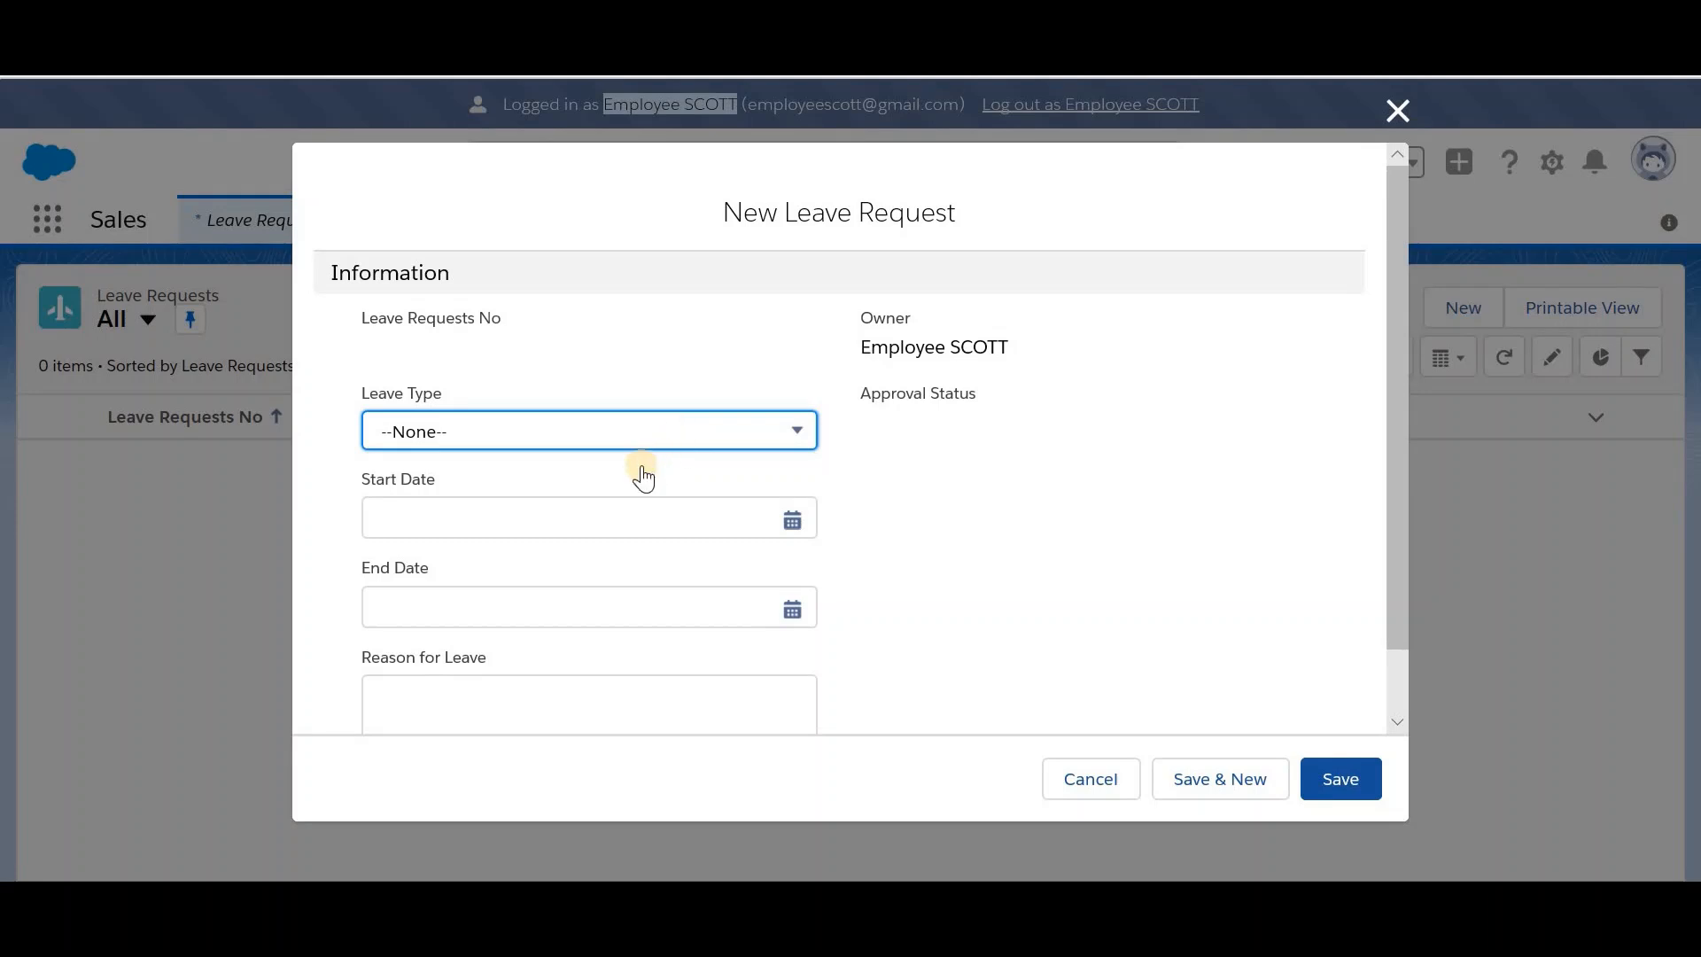
{"action": "left_click", "coordinate": [640, 441]}
{"action": "left_click", "coordinate": [585, 528]}
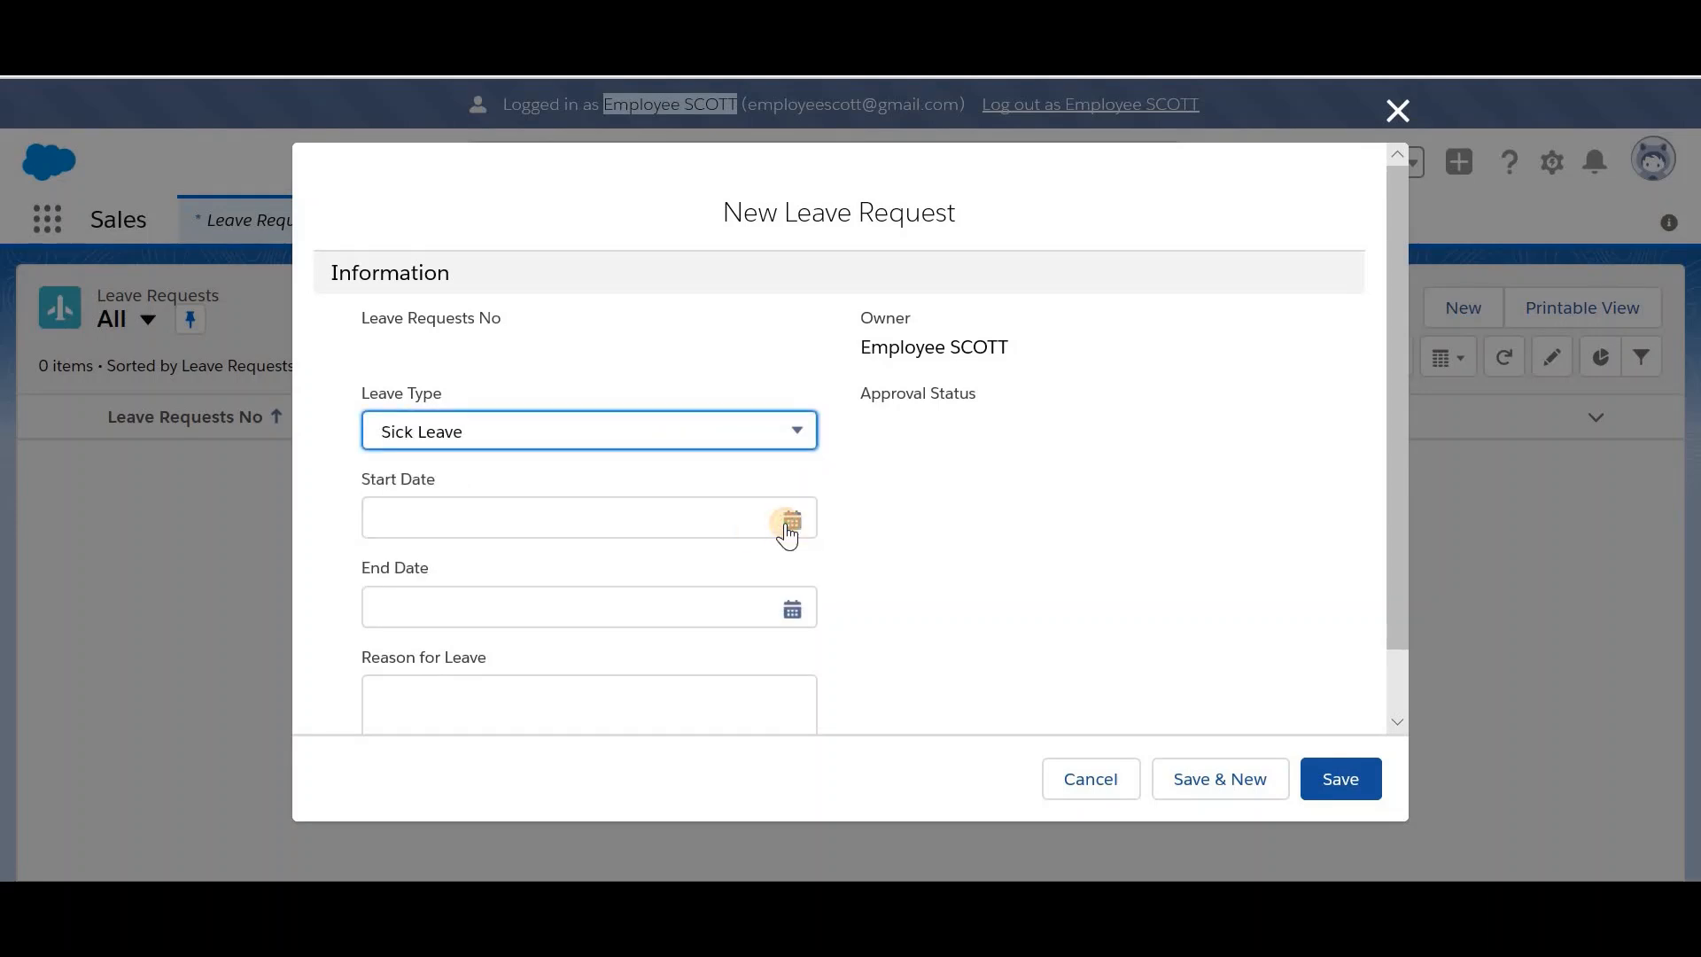
{"action": "left_click", "coordinate": [790, 526]}
{"action": "left_click", "coordinate": [493, 490]}
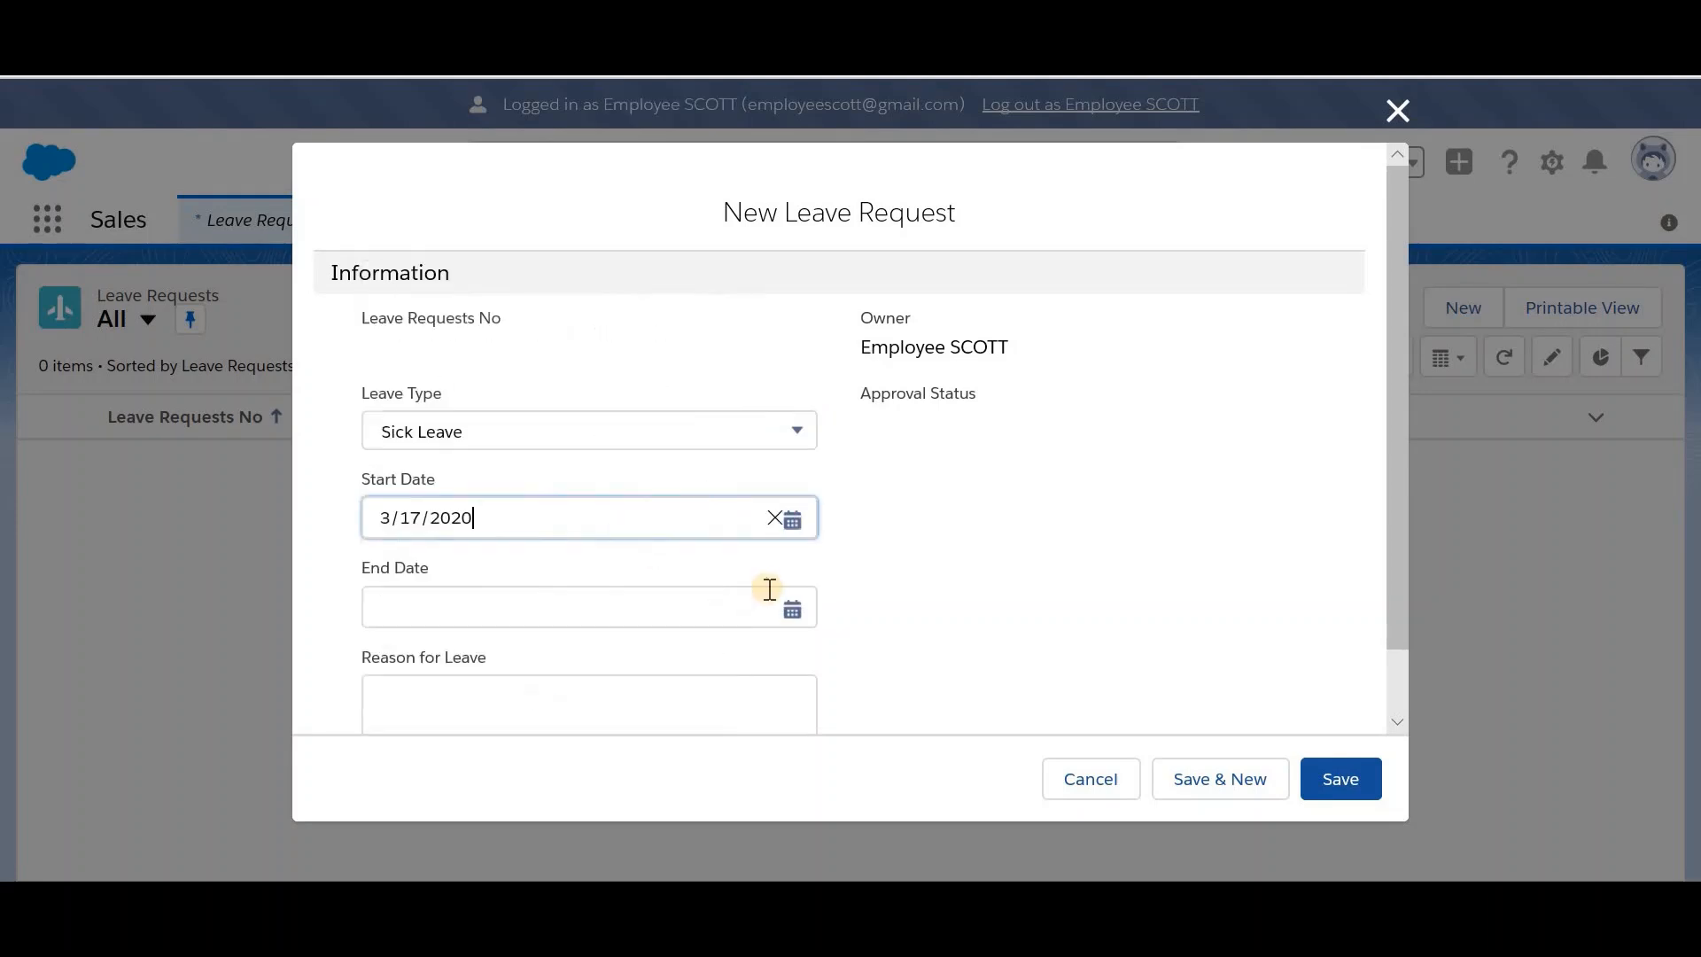
{"action": "left_click", "coordinate": [790, 611]}
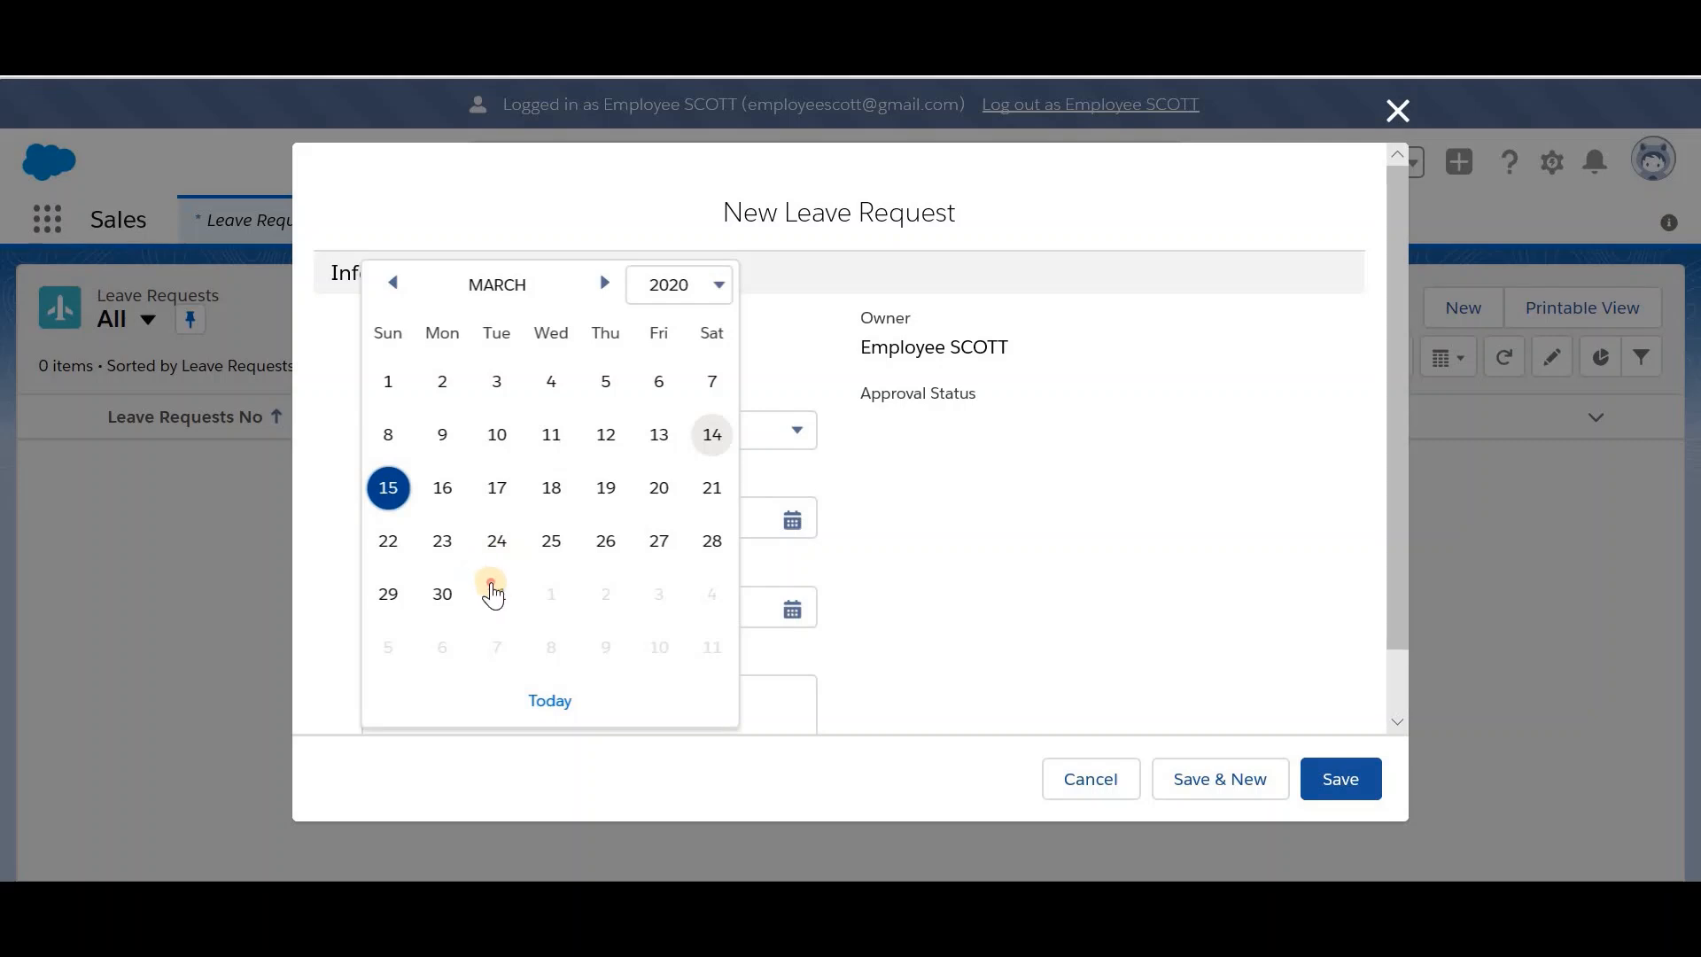
{"action": "left_click", "coordinate": [492, 588]}
Step: Enter "I am suffering for latest sensation corona" as the reason for leave and save the leave request
{"action": "left_click", "coordinate": [560, 693]}
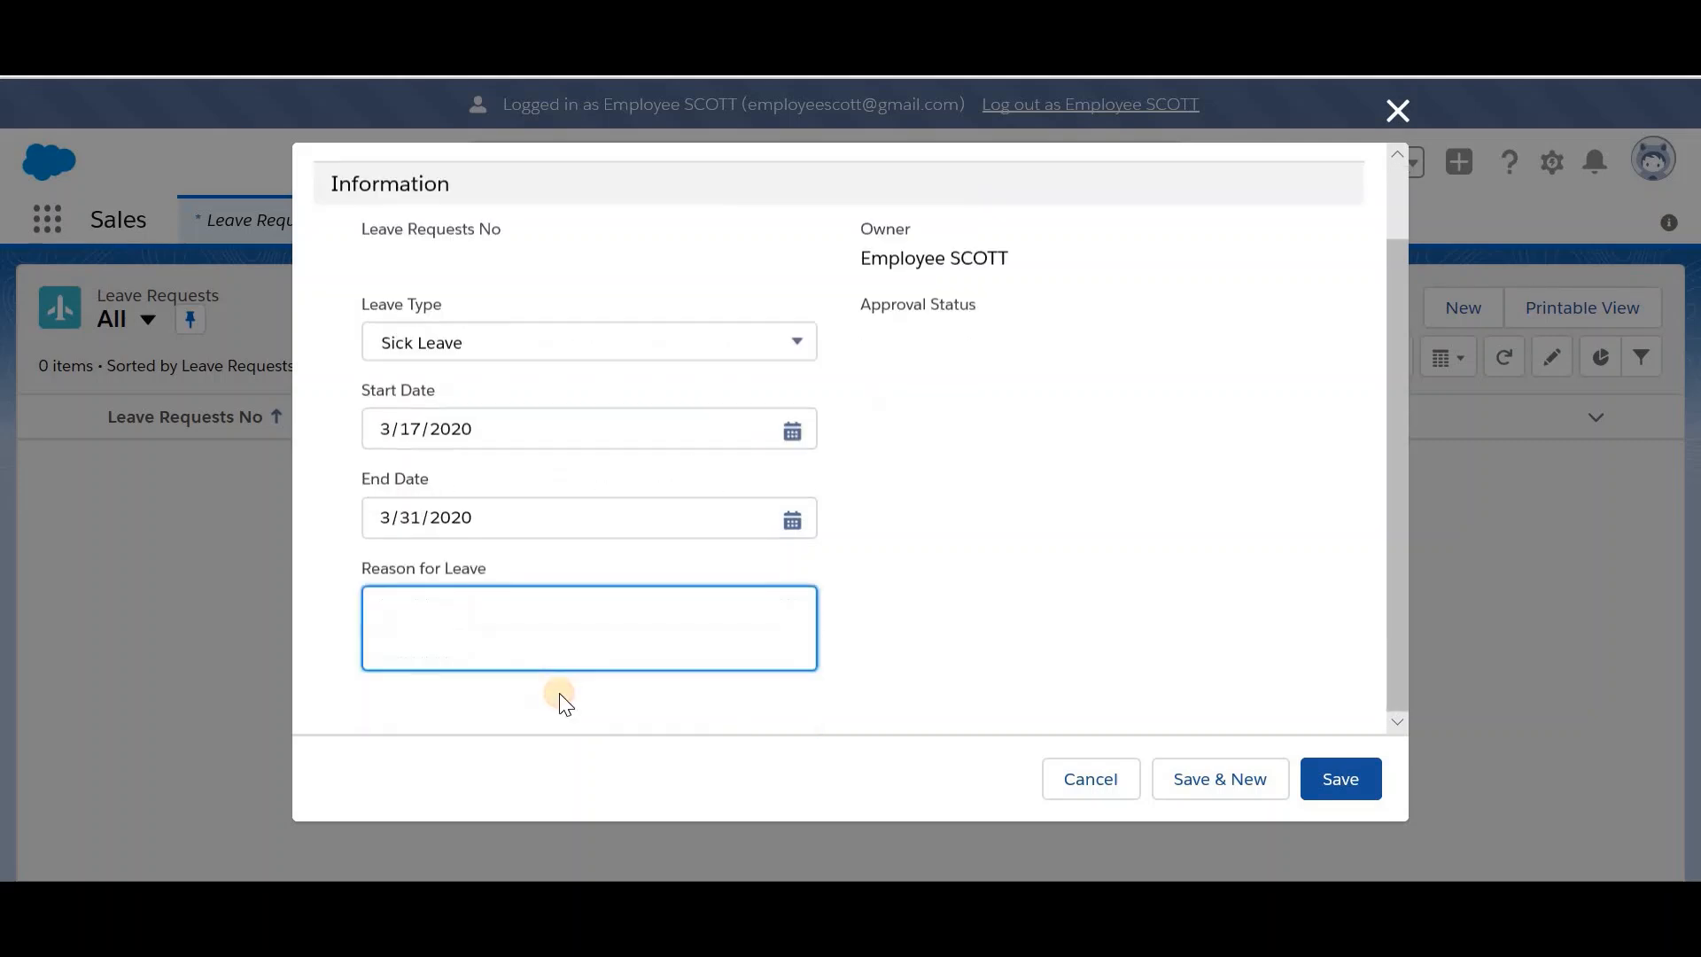
{"action": "type", "text": "I am s"}
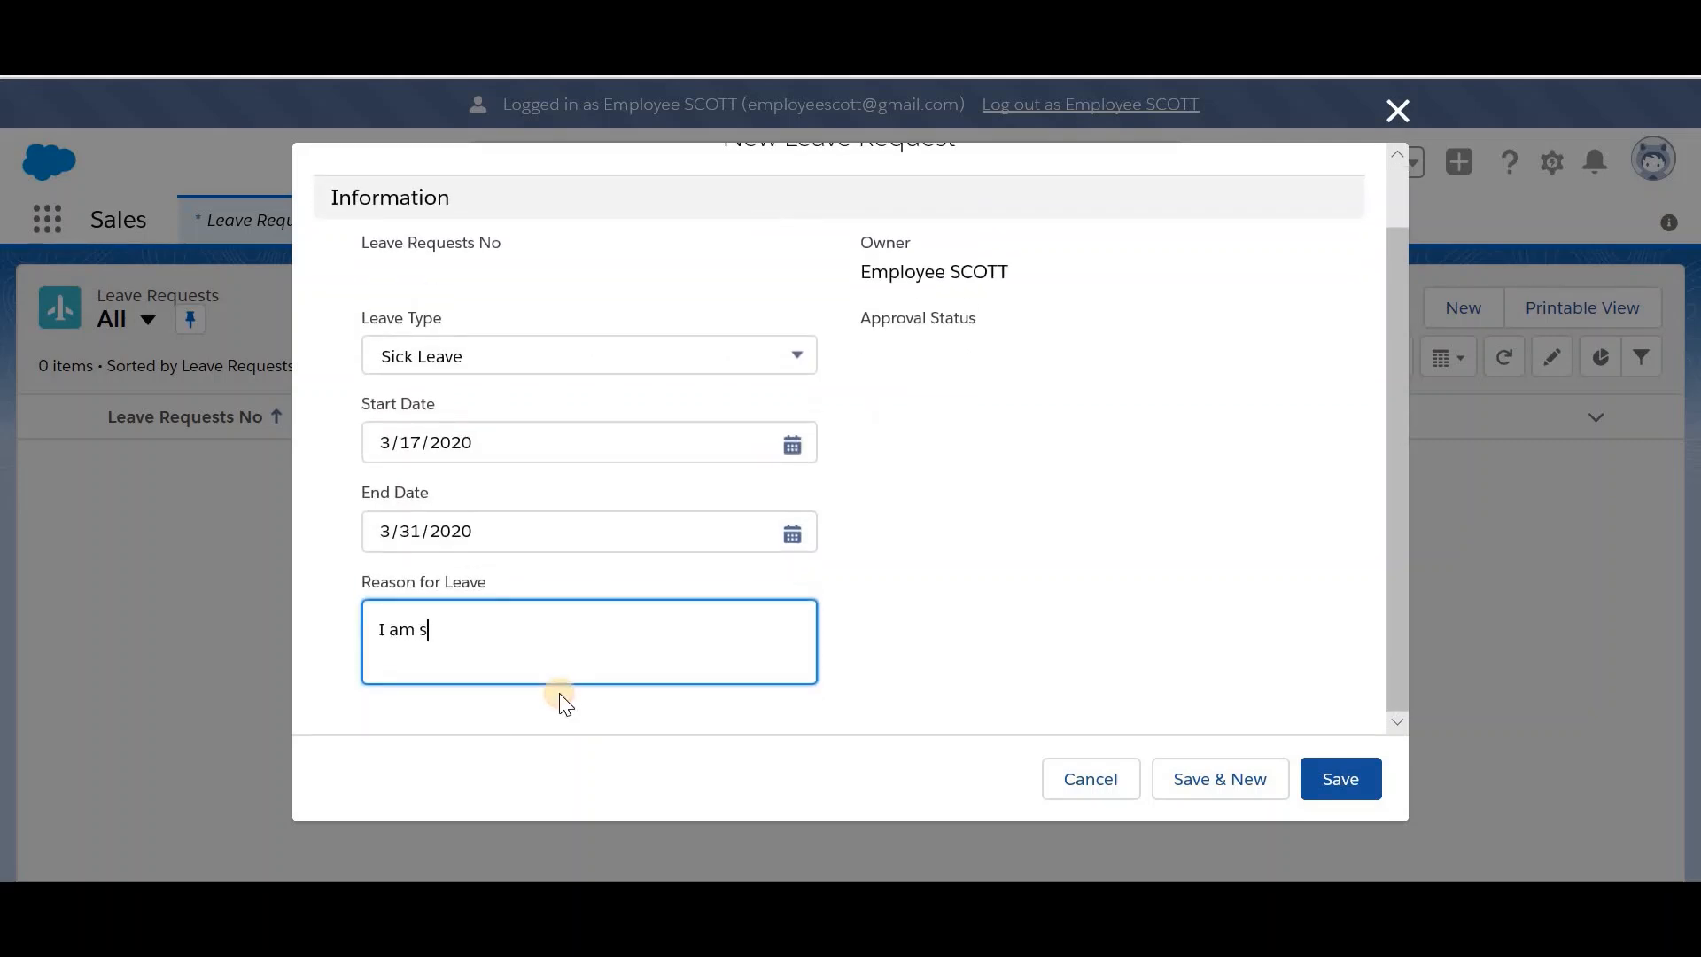
{"action": "type", "text": "uffering for latest se"}
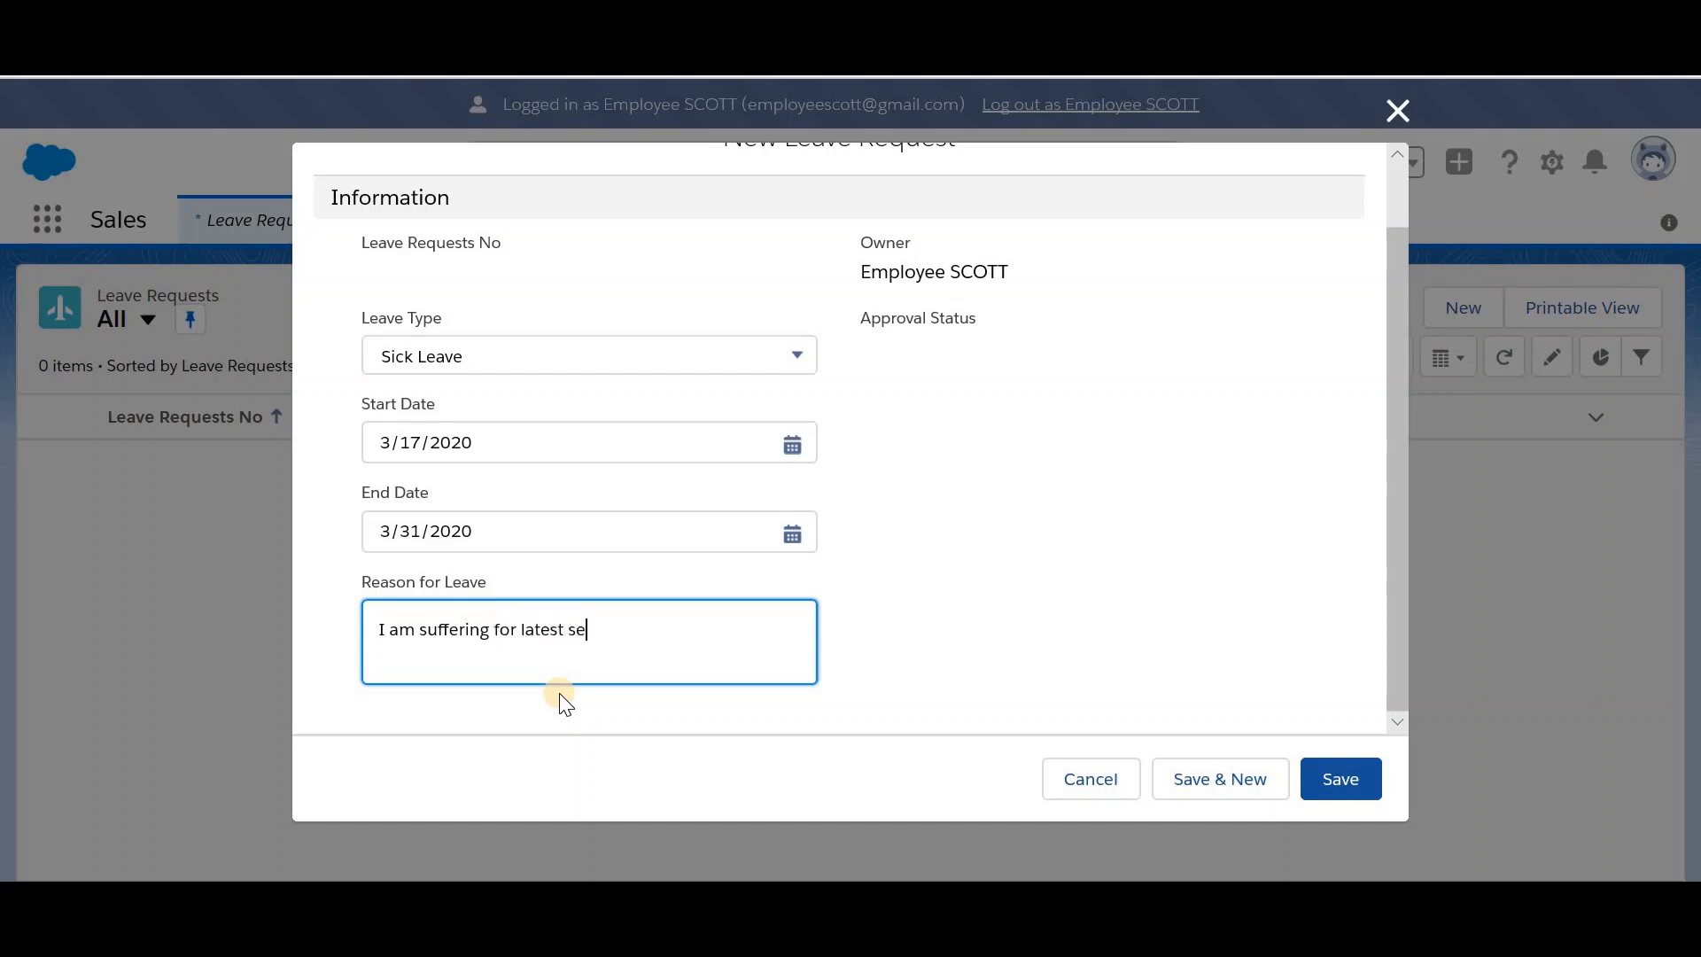
{"action": "type", "text": "nsation corona"}
{"action": "left_click", "coordinate": [1327, 779]}
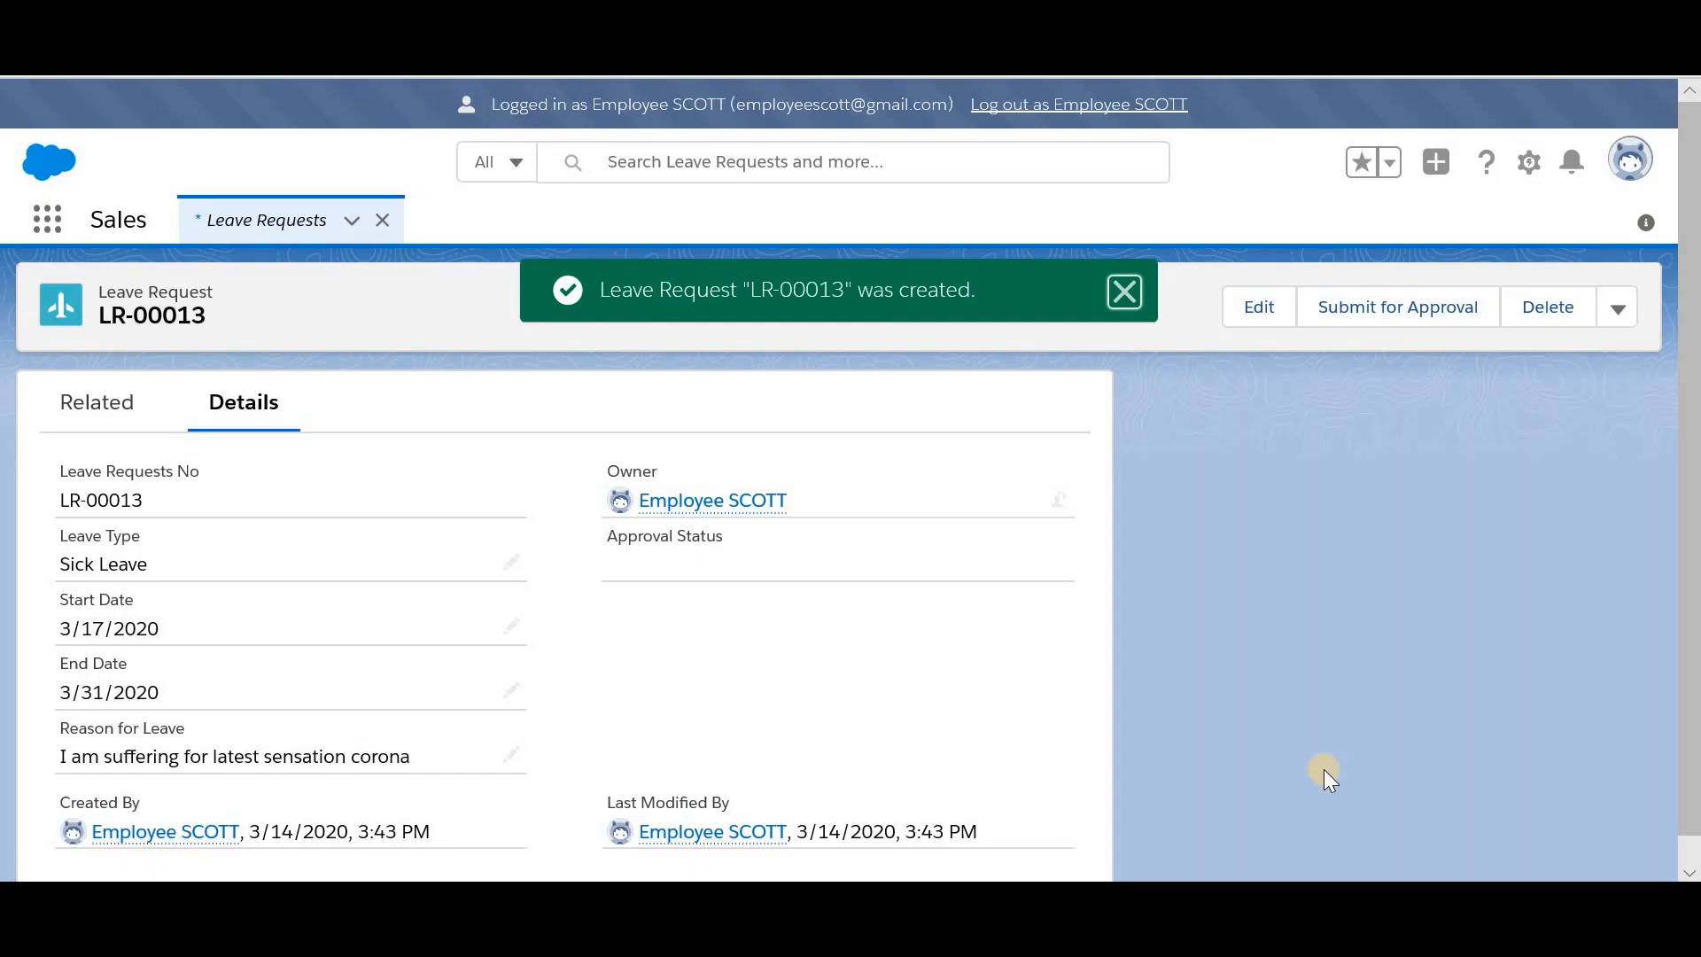
Step: Submit the leave request for approval with the comment "Kindly accept my leave"
{"action": "left_click", "coordinate": [1435, 330]}
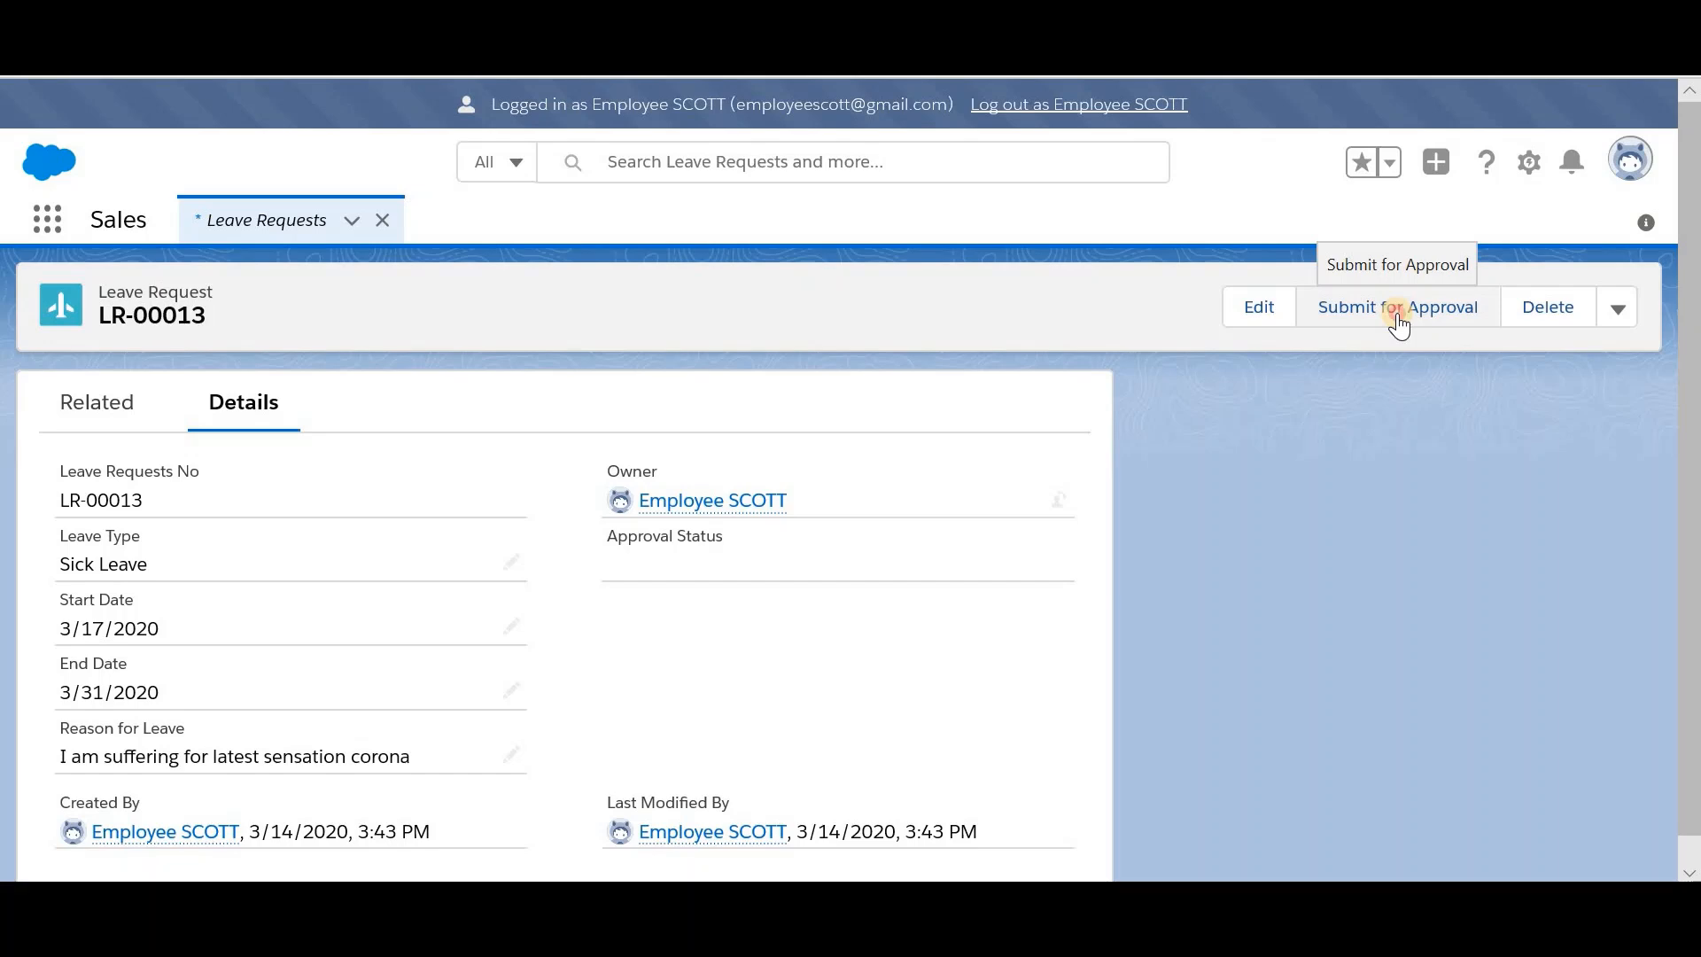
{"action": "left_click", "coordinate": [1396, 314]}
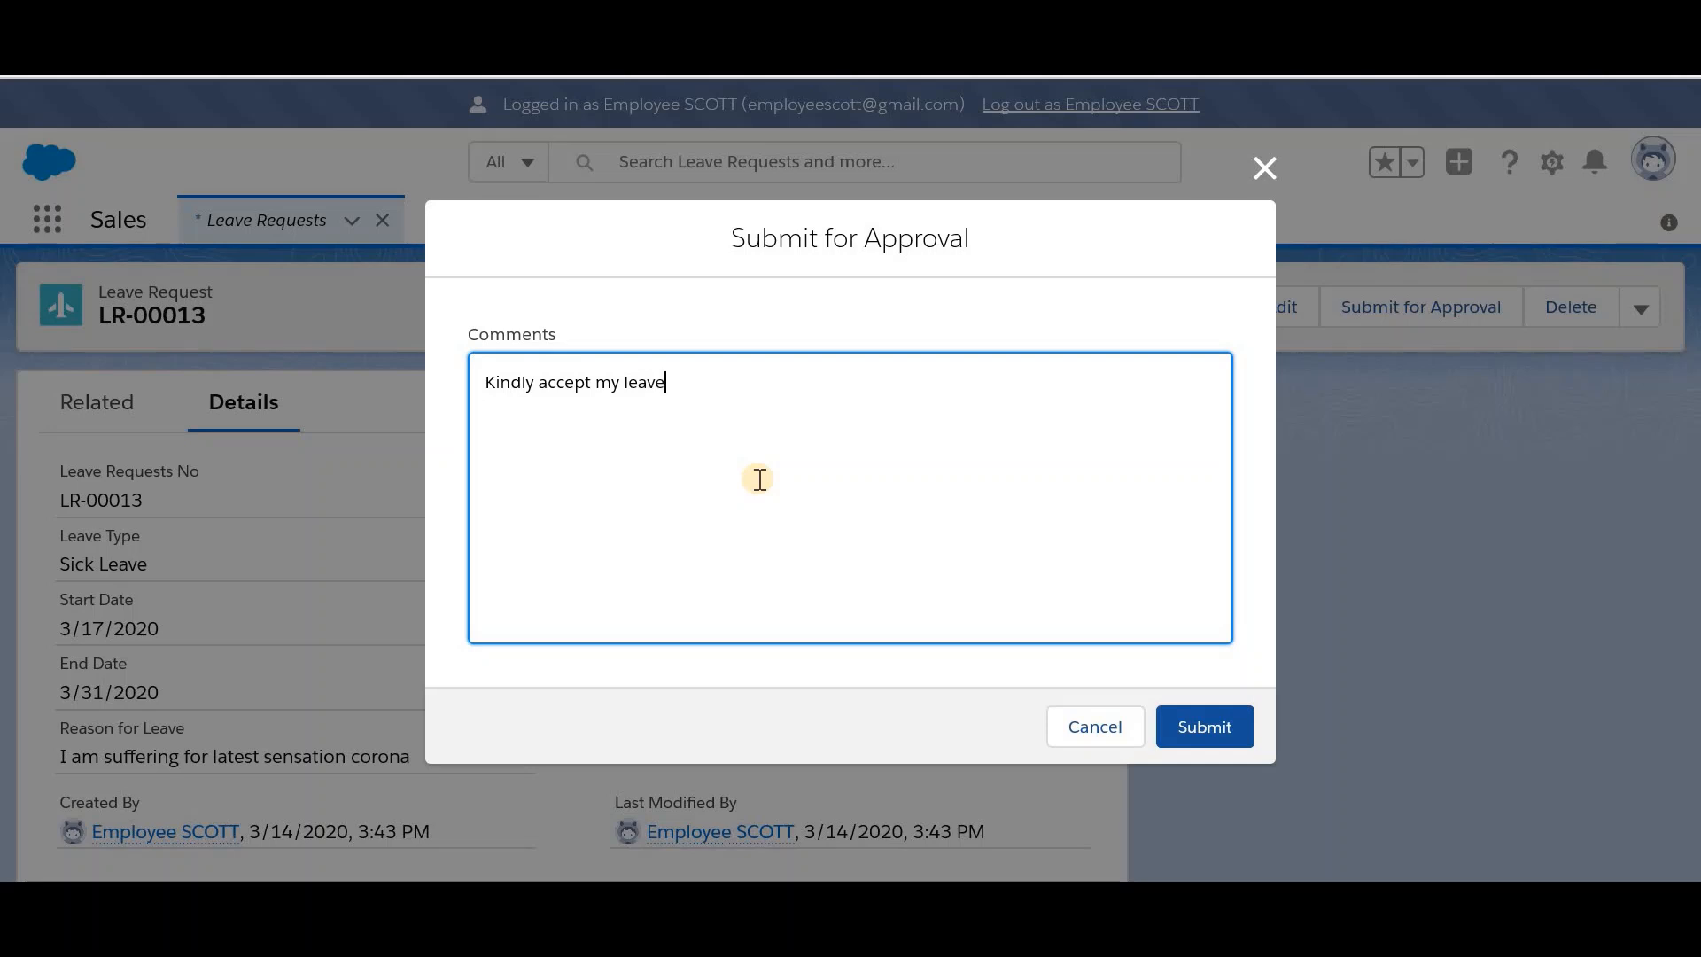
{"action": "left_click", "coordinate": [1221, 720]}
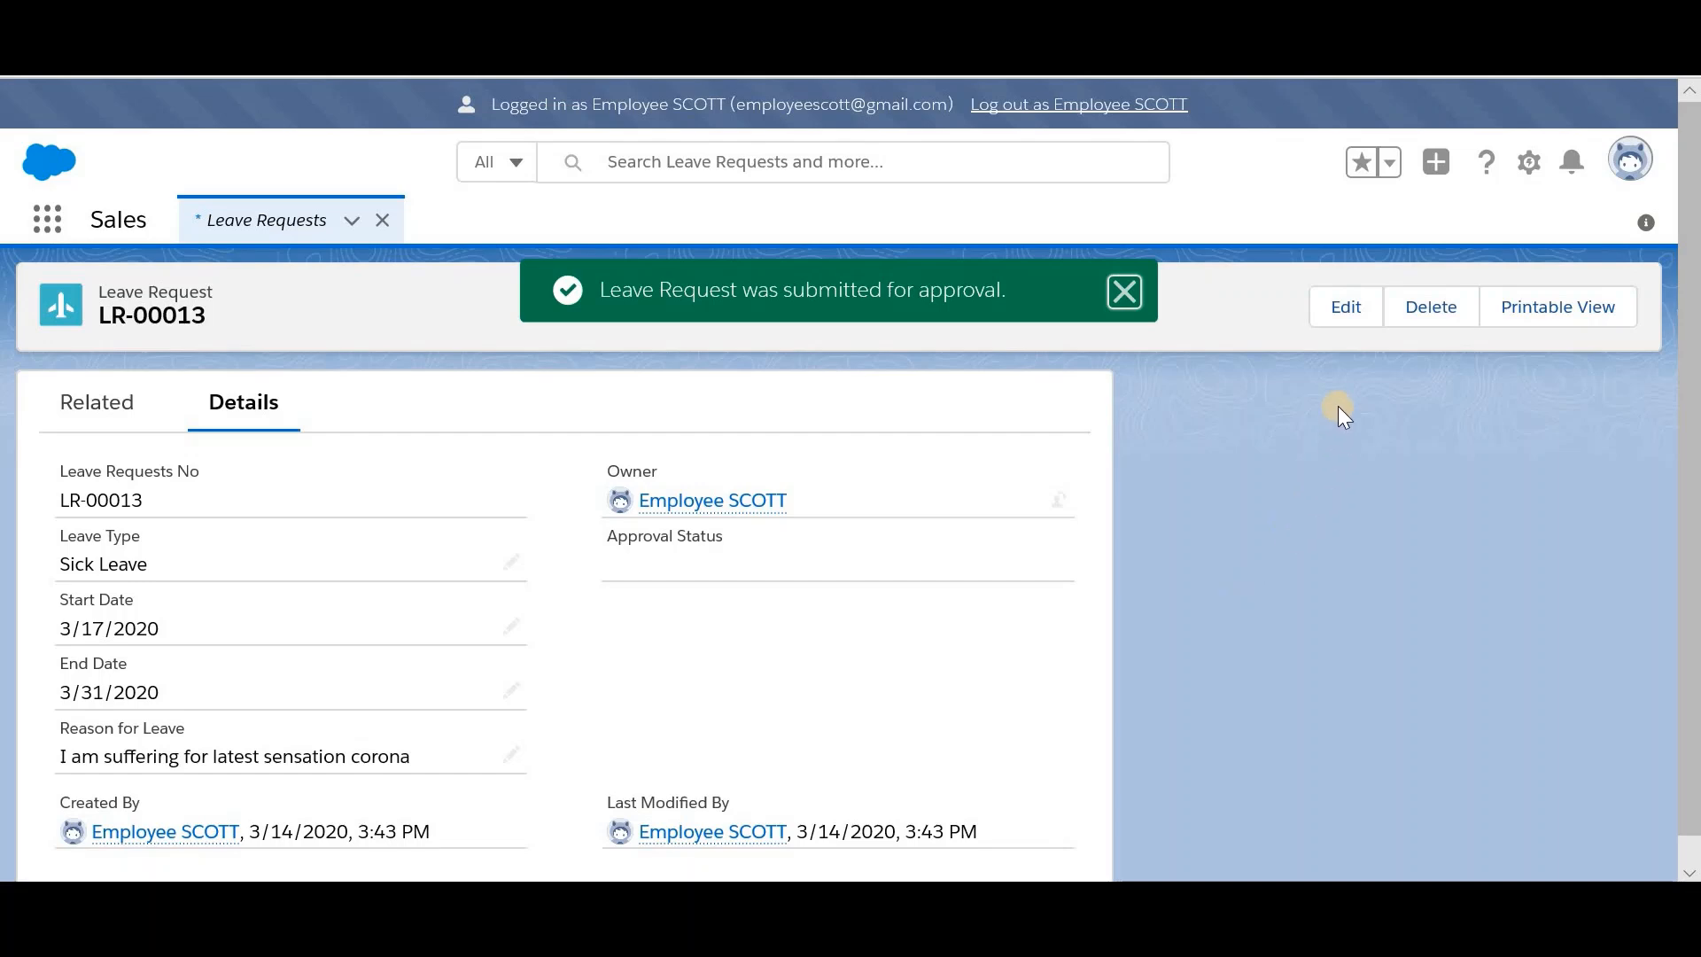
{"action": "left_click", "coordinate": [1444, 312]}
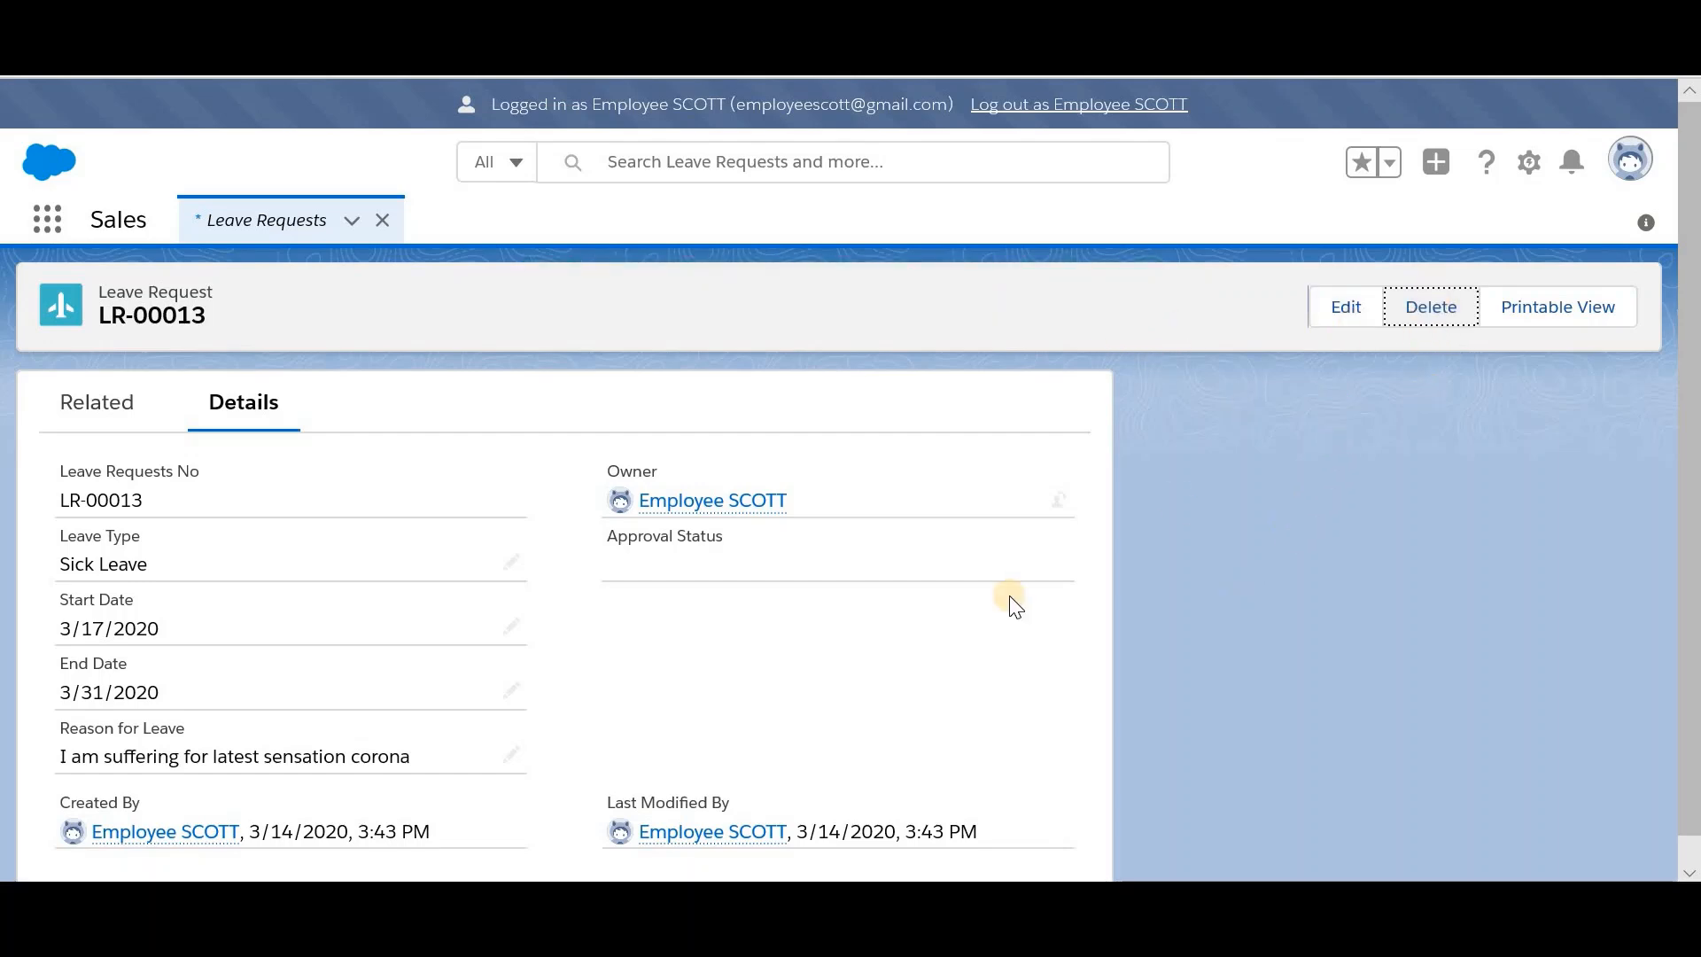
Step: Switch to the manager's session, view the approval notifications, and compare them with the leave request number in the employee's session
{"action": "left_click", "coordinate": [981, 818]}
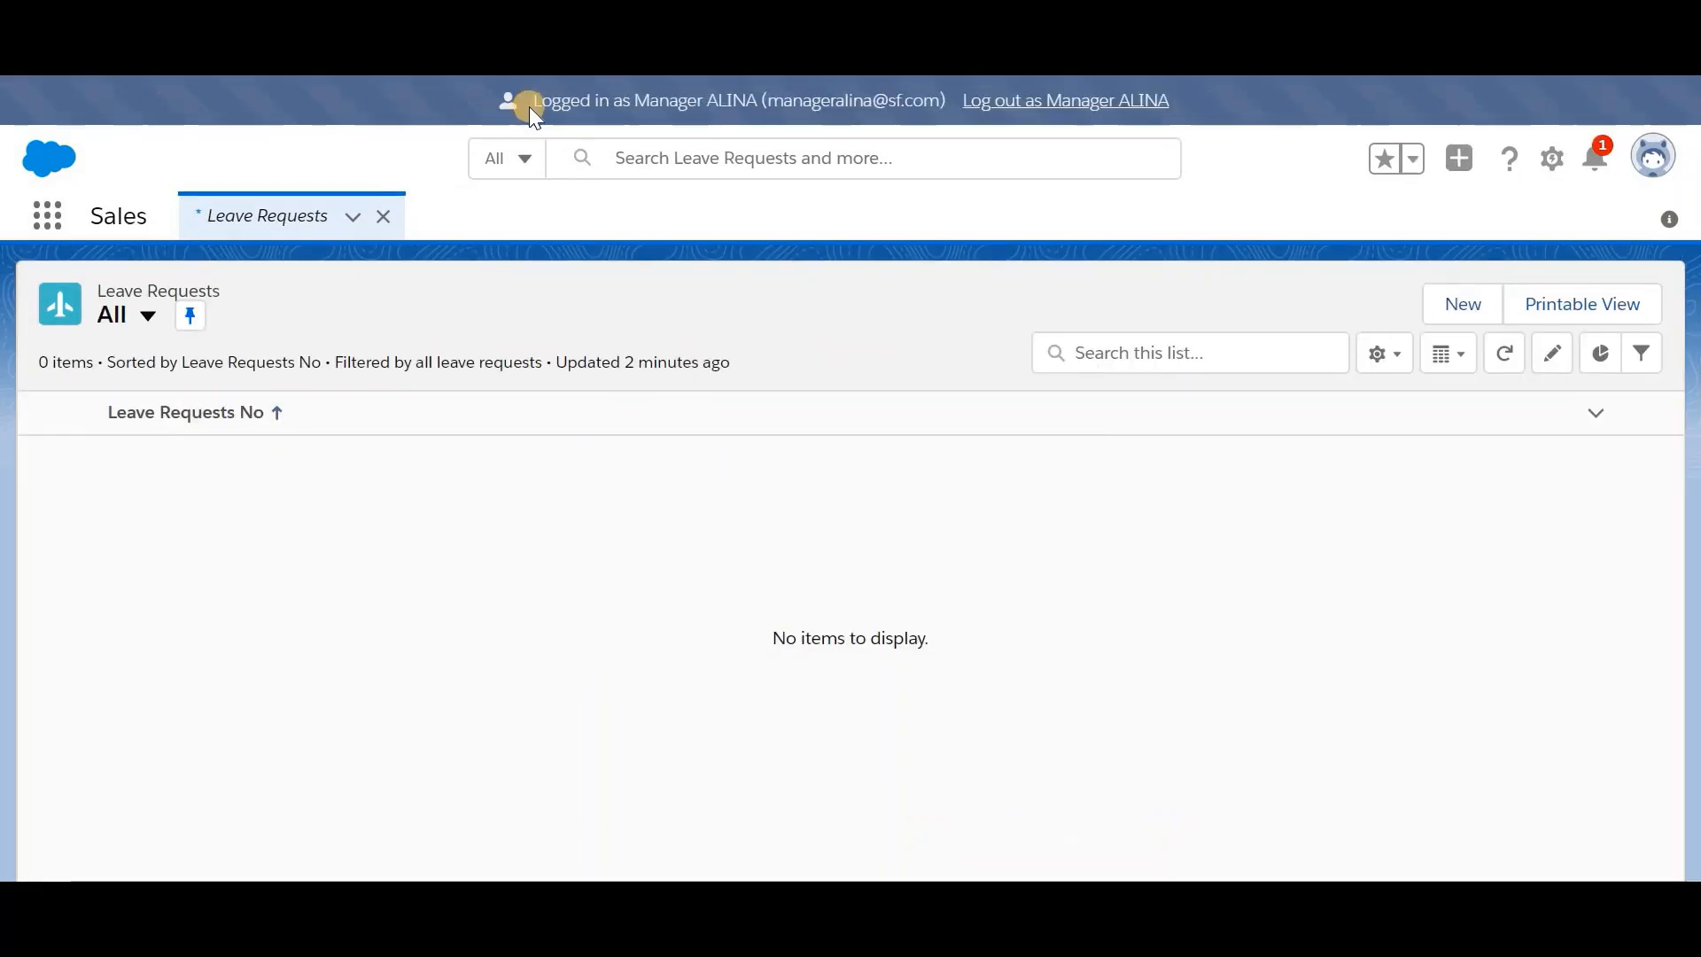
{"action": "left_click_drag", "start_coordinate": [537, 101], "coordinate": [756, 100]}
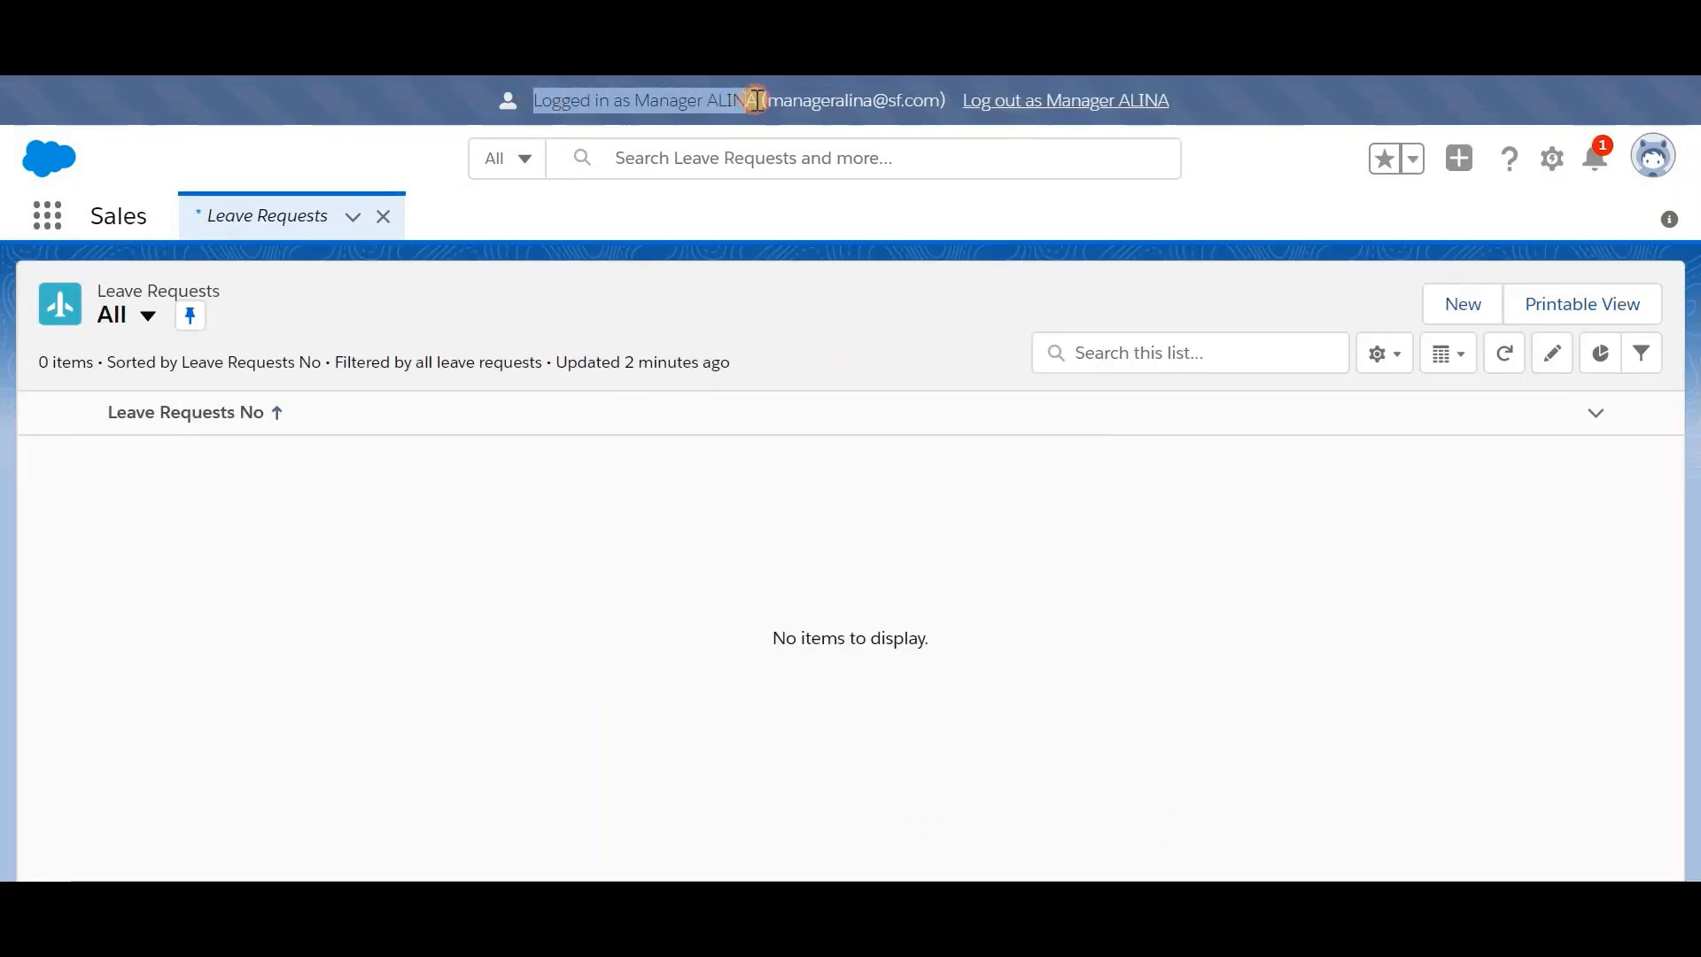
{"action": "left_click", "coordinate": [1604, 159]}
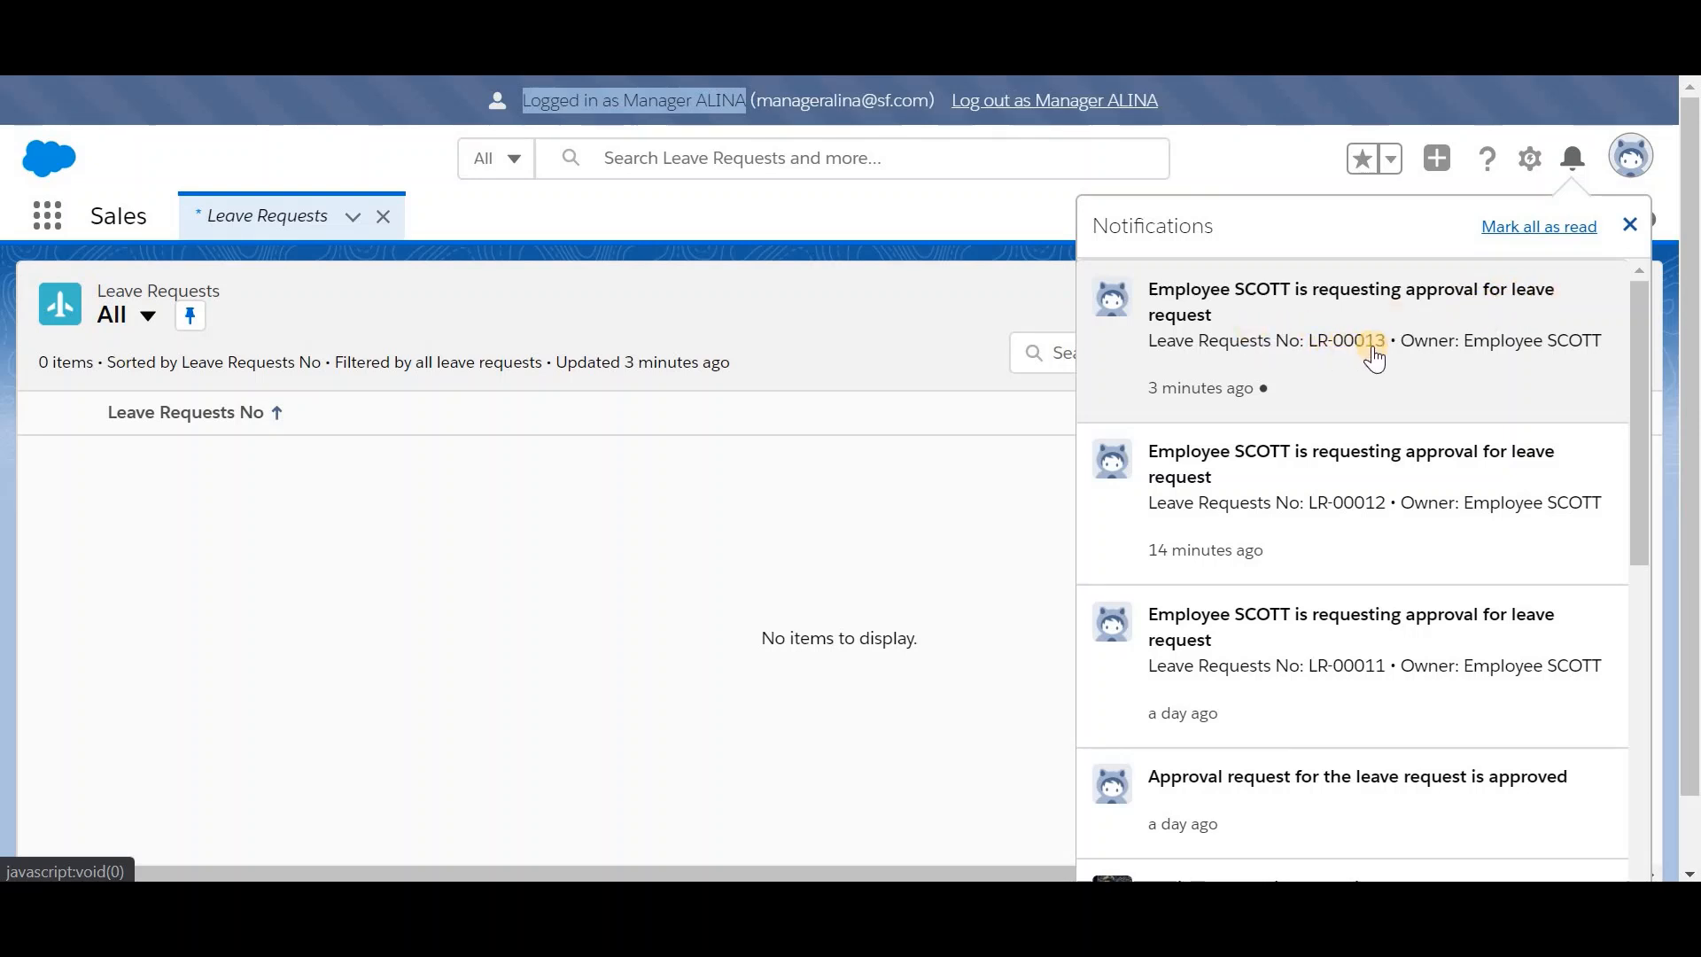
{"action": "left_click", "coordinate": [623, 606]}
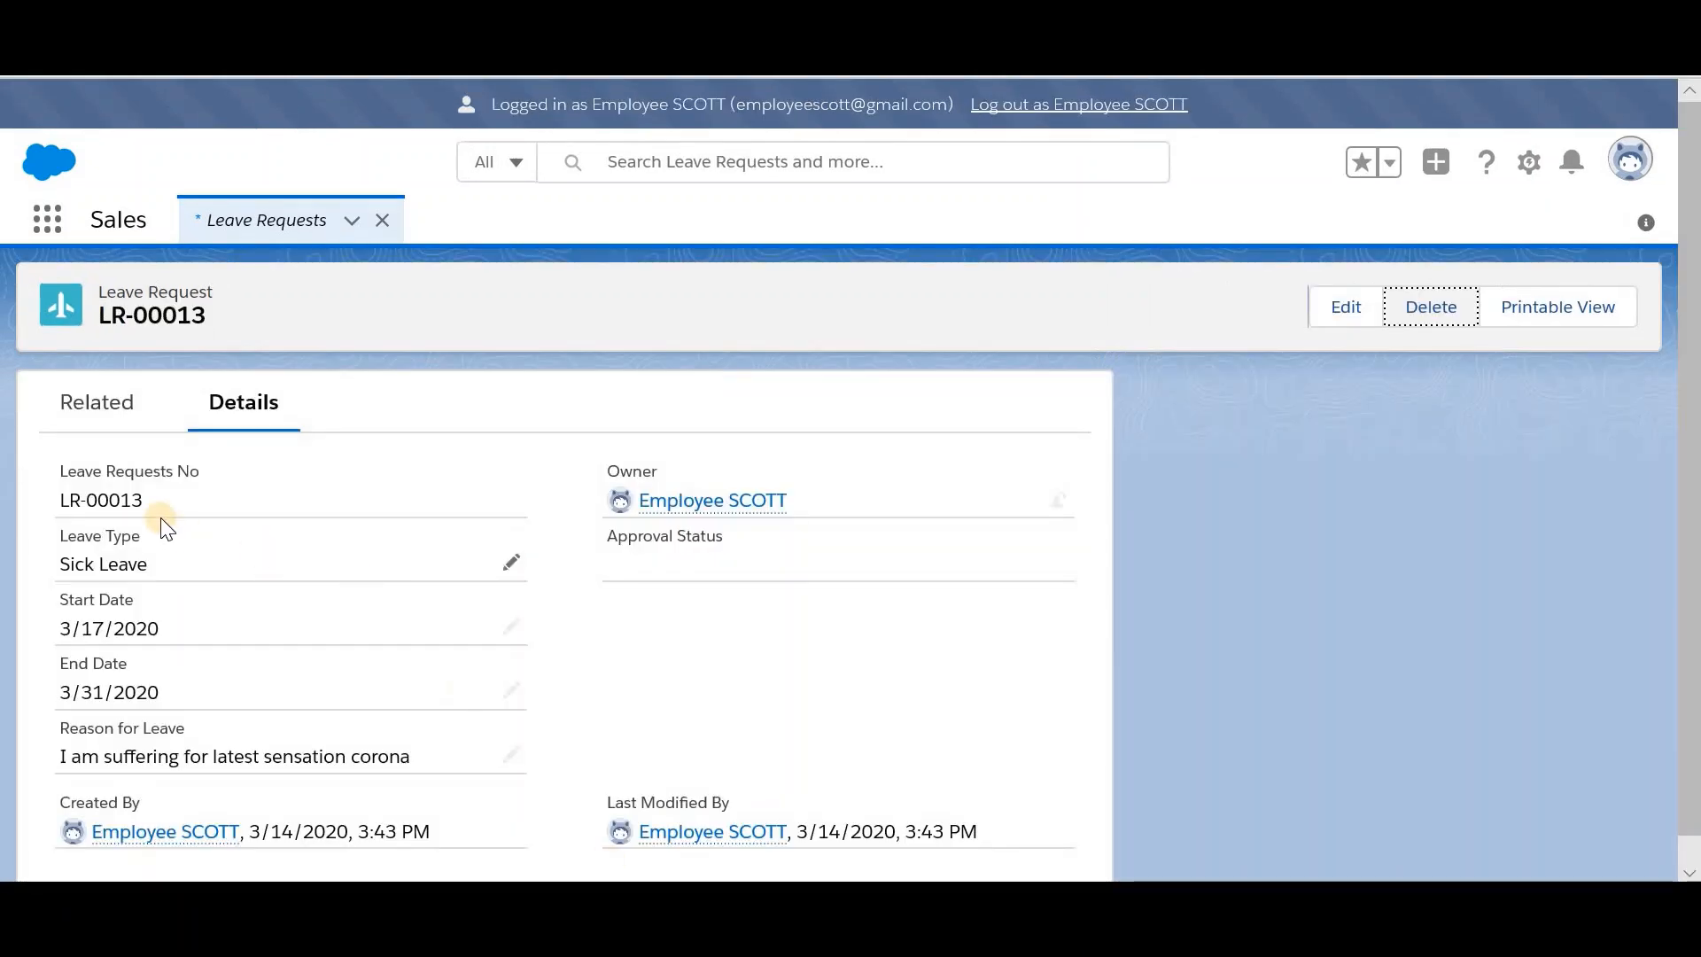
{"action": "left_click_drag", "start_coordinate": [143, 499], "coordinate": [79, 503]}
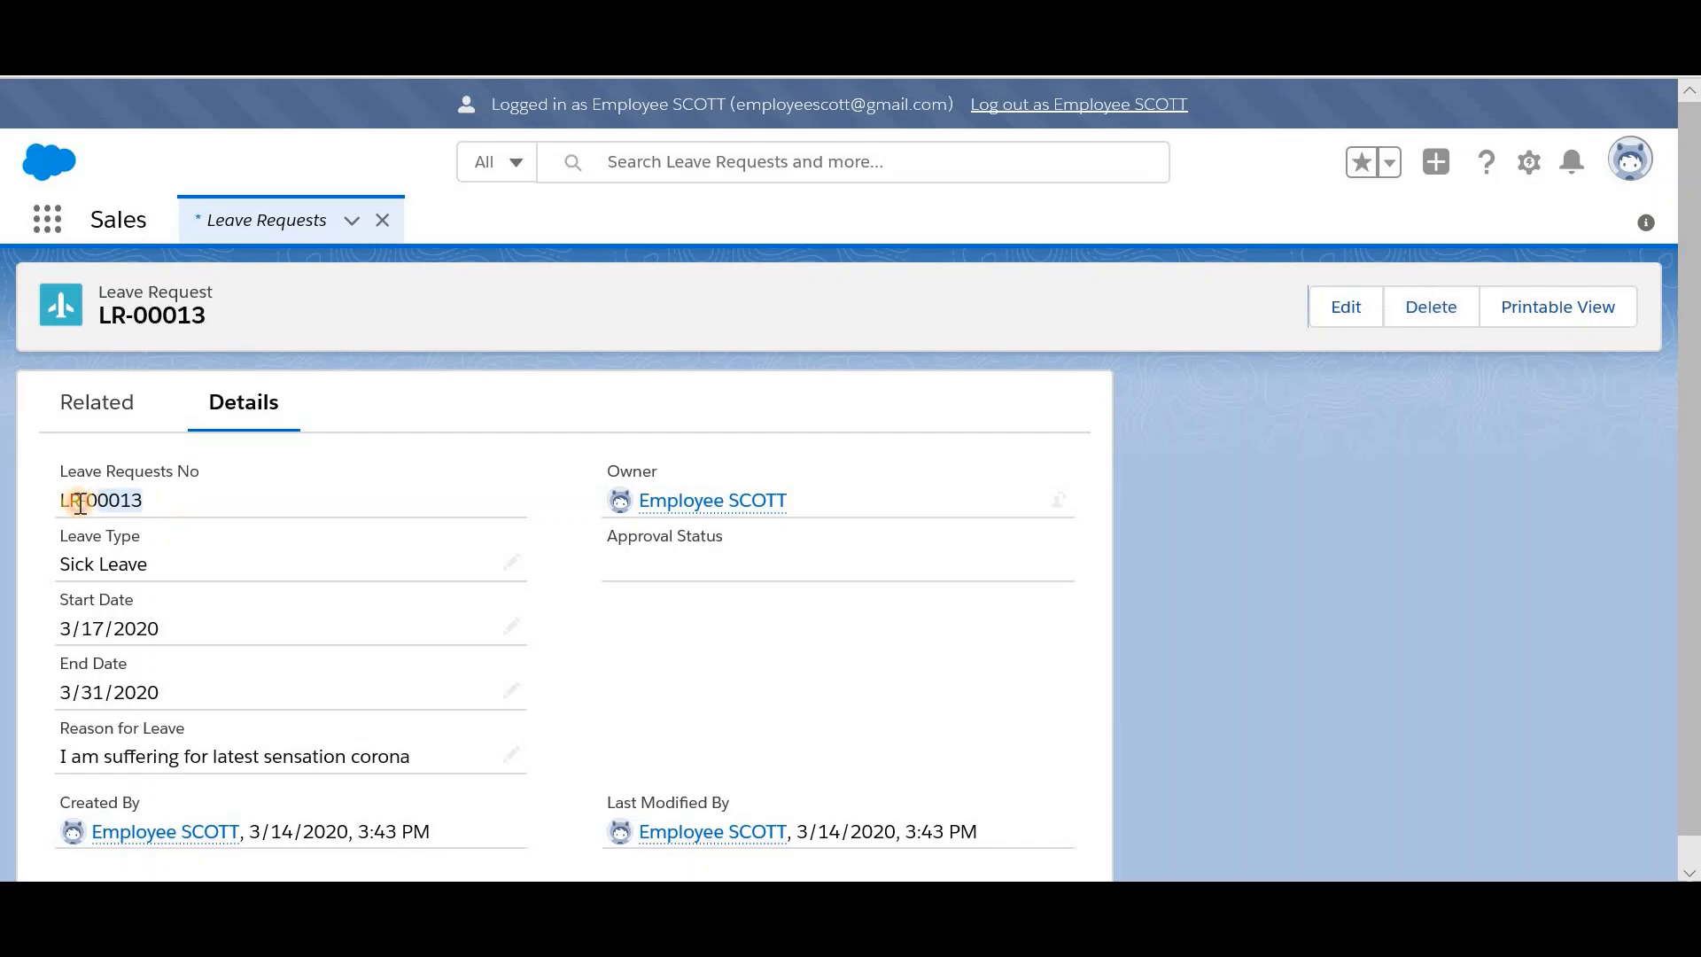
Step: Return to the manager's session, open the approval request from the newest leave request notification, and check its submitter
{"action": "mouse_move", "coordinate": [884, 899]}
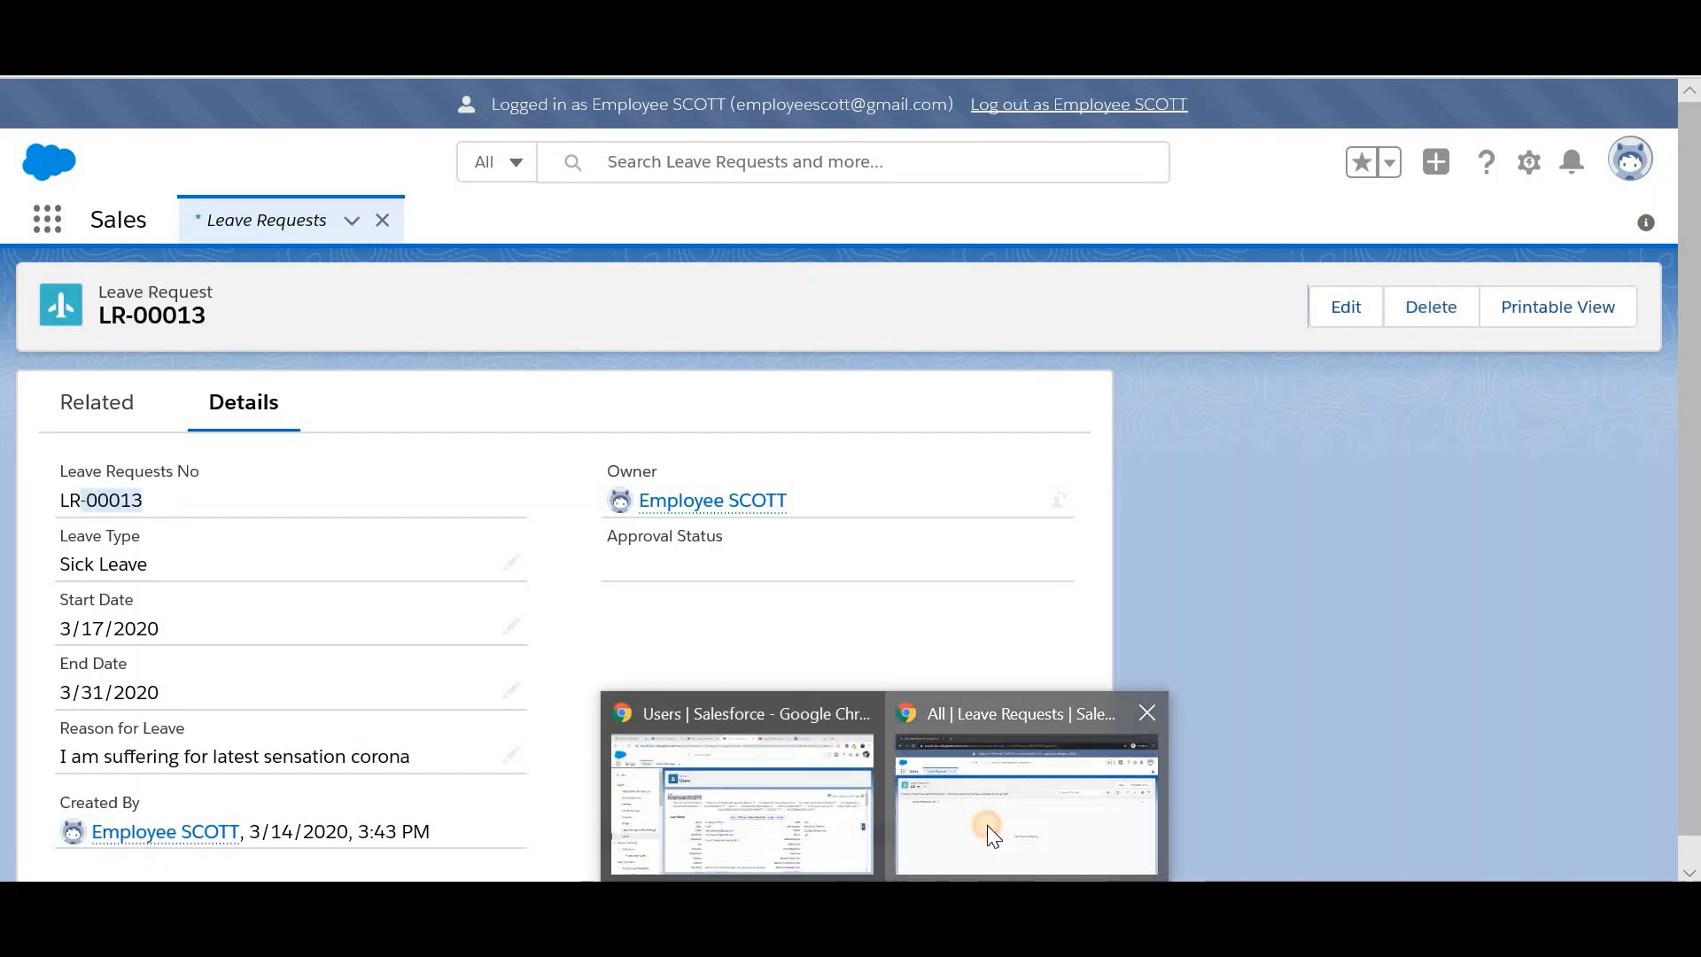
{"action": "left_click", "coordinate": [992, 835]}
{"action": "left_click", "coordinate": [1587, 161]}
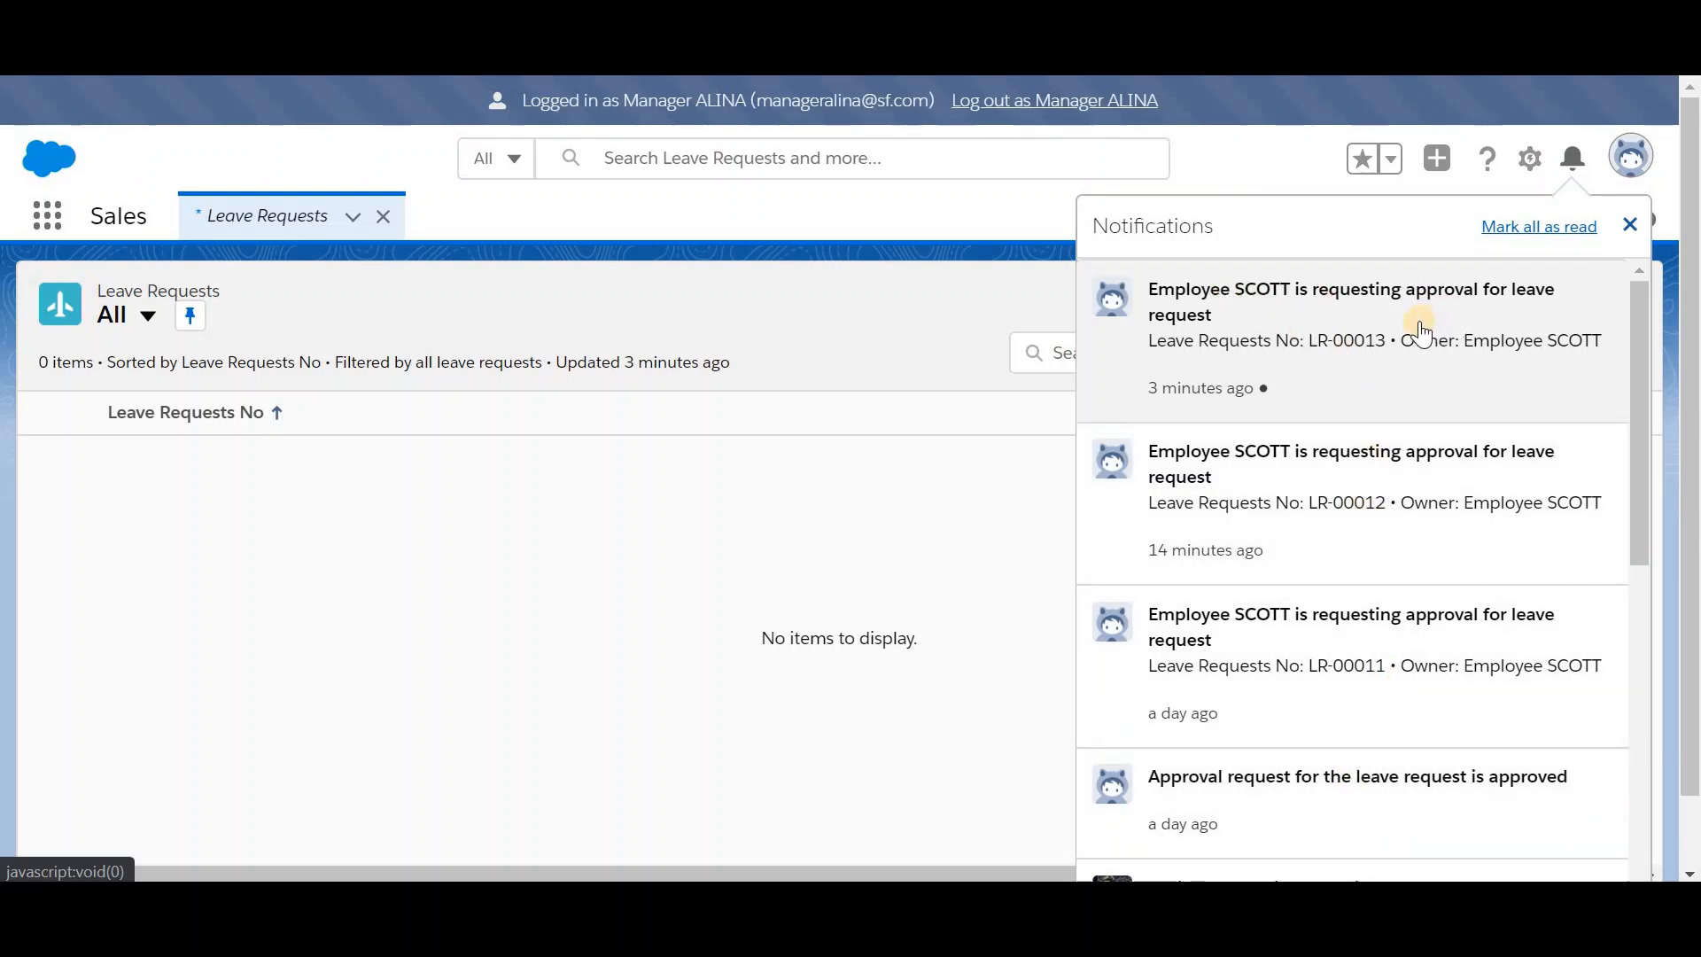
{"action": "left_click", "coordinate": [1313, 329]}
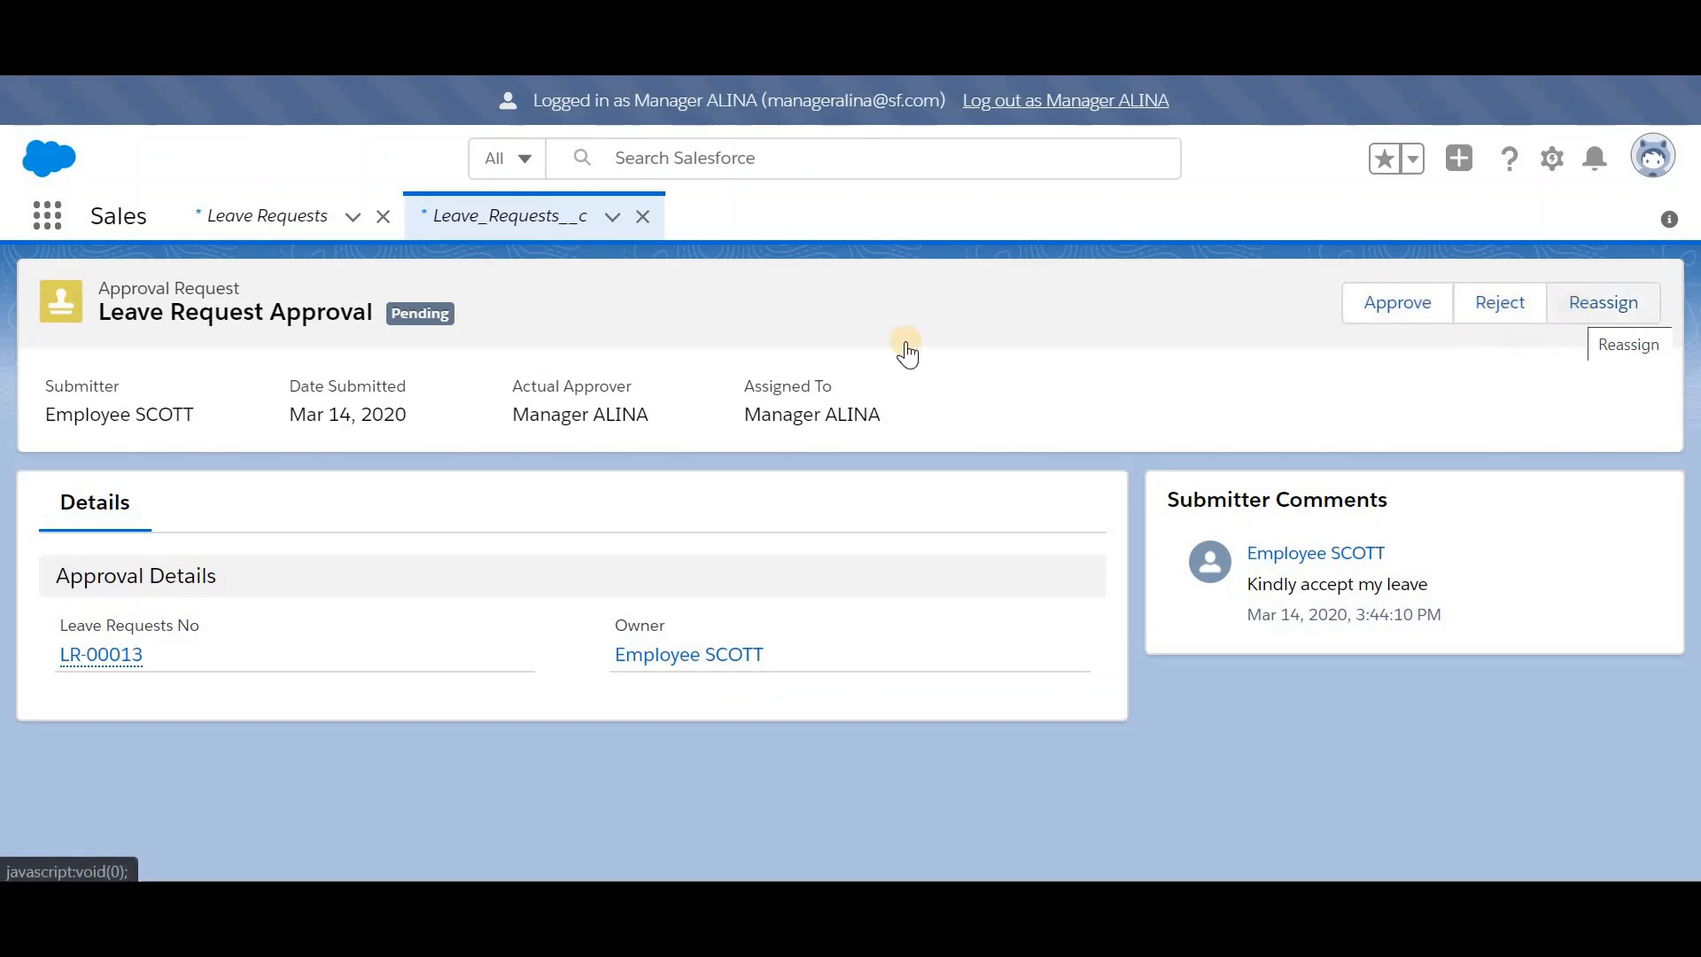
{"action": "triple_click", "coordinate": [152, 420]}
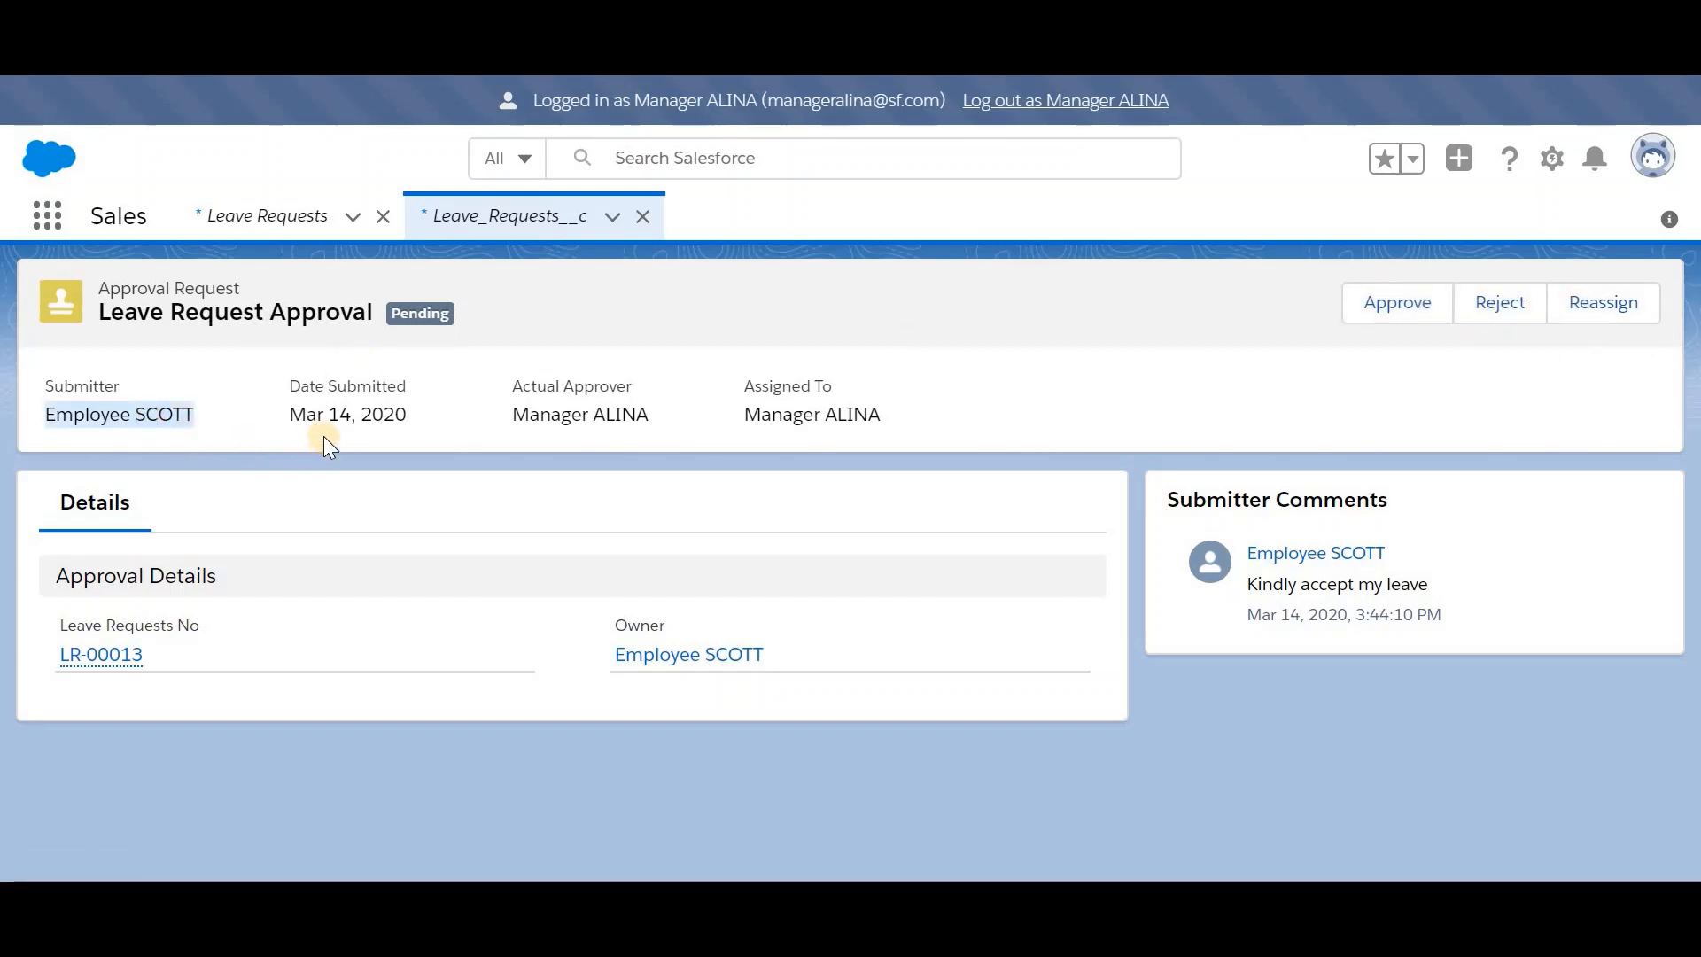
Step: Review the approval request's submission date, actual approver, assignee, leave request number, owner and submitter comment
{"action": "triple_click", "coordinate": [350, 419]}
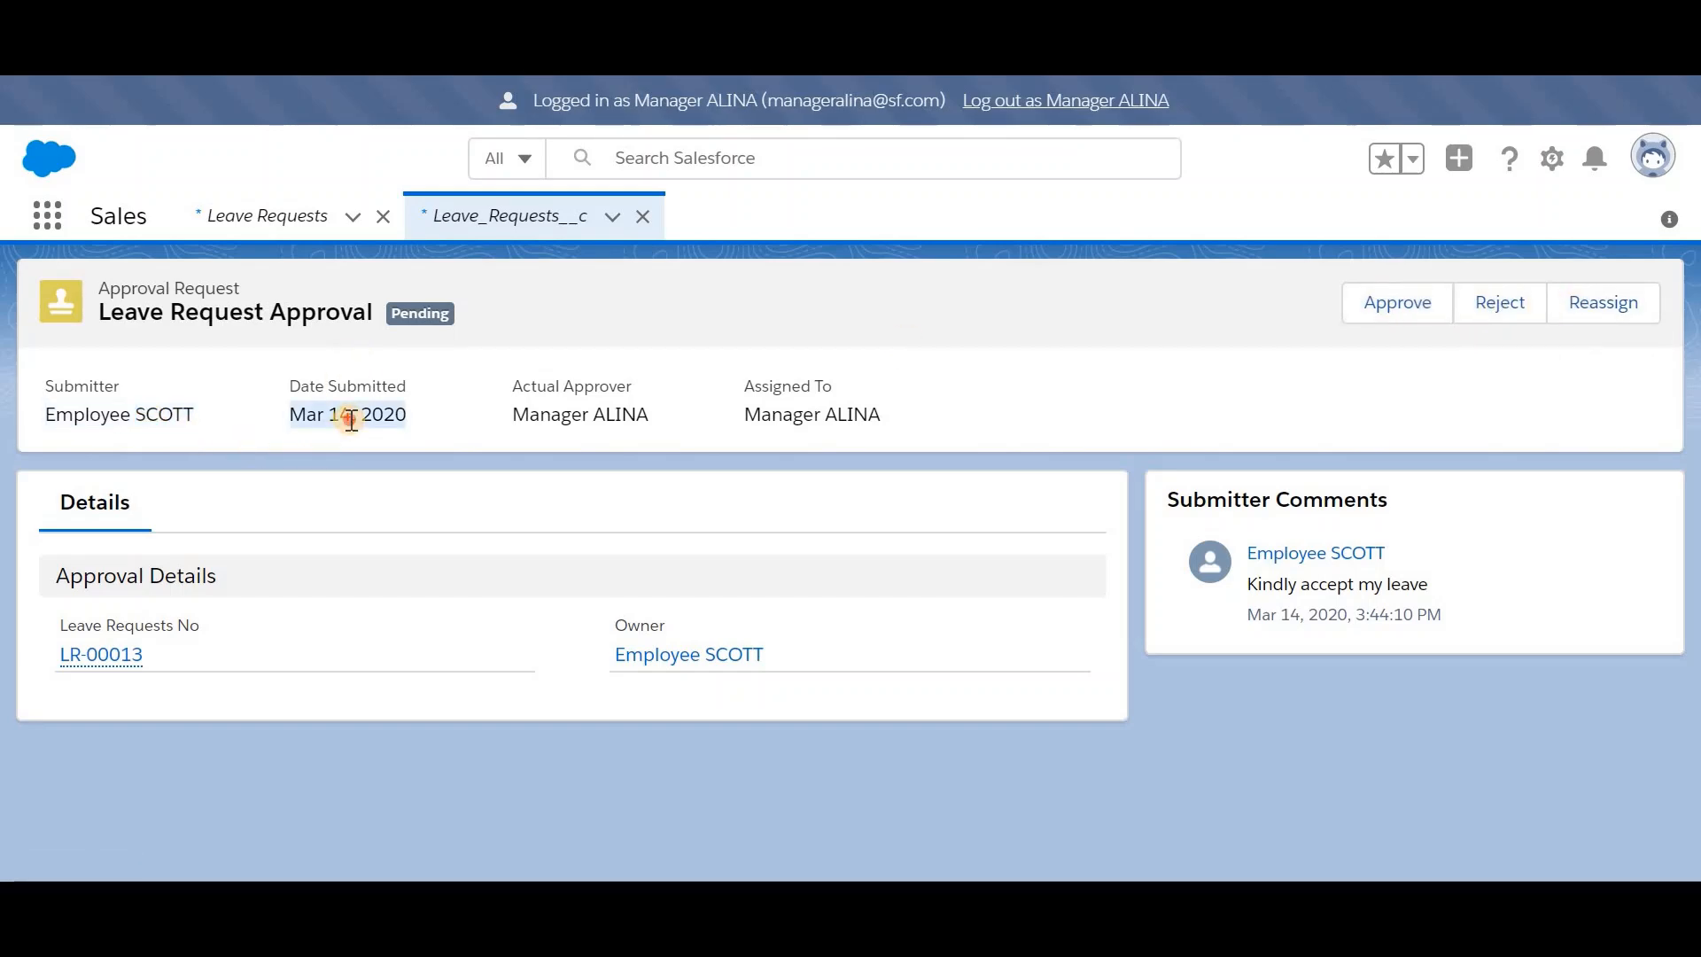
{"action": "left_click", "coordinate": [586, 426]}
{"action": "triple_click", "coordinate": [586, 425]}
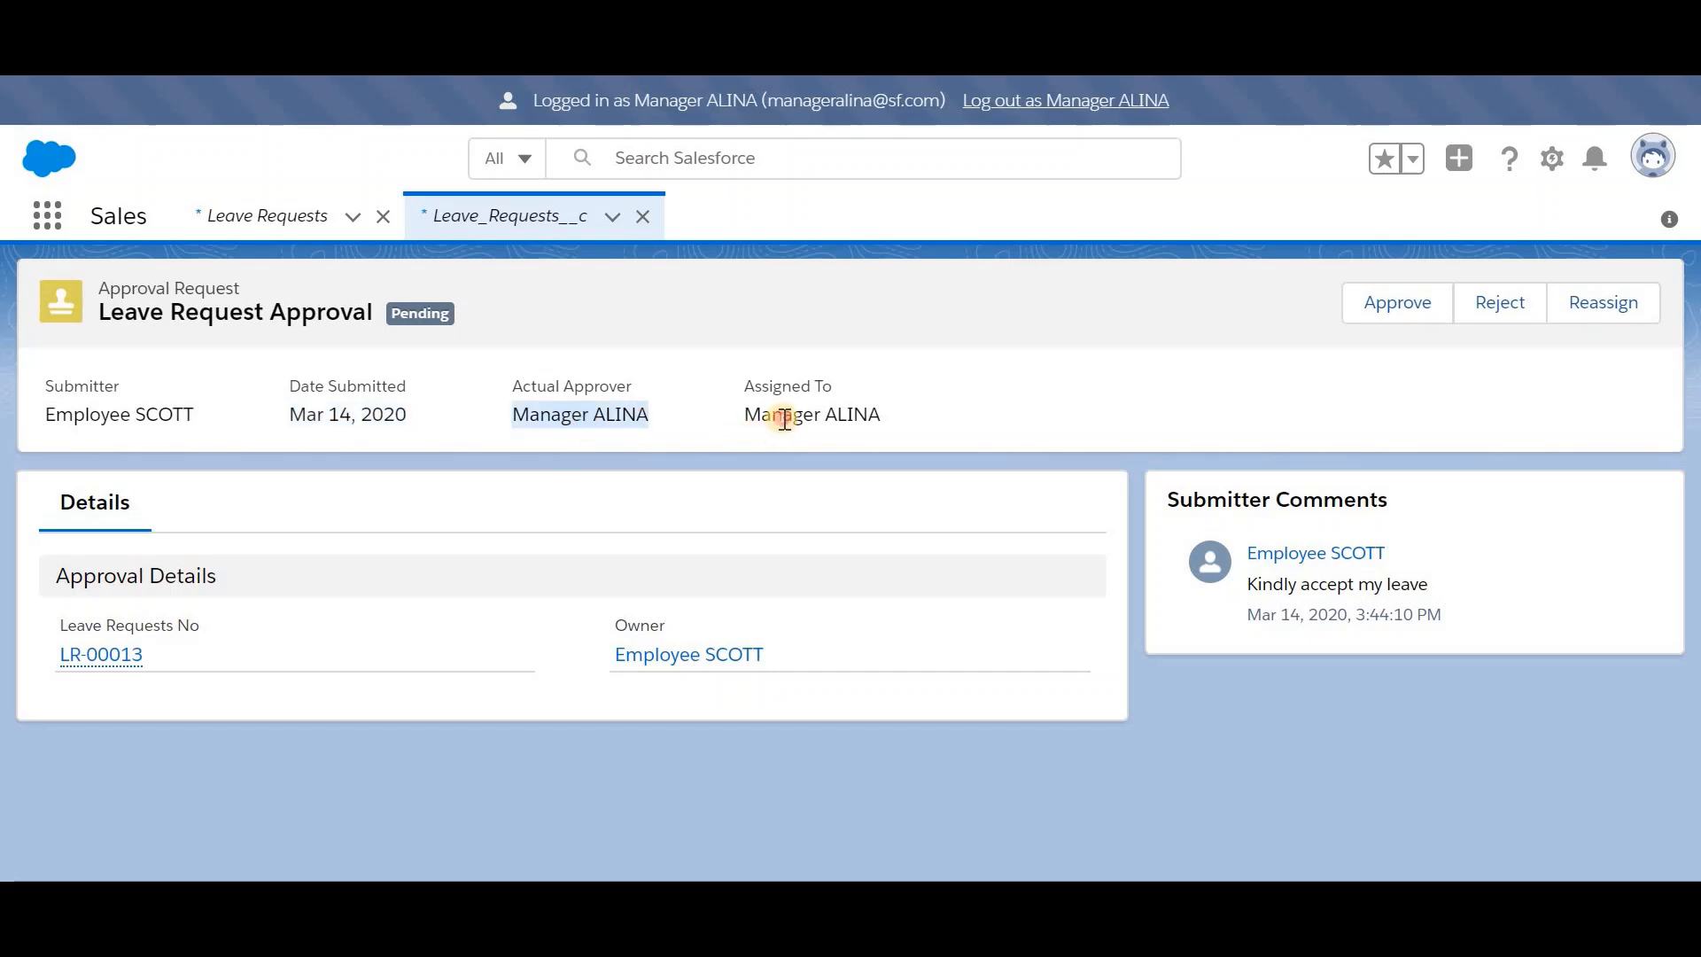
{"action": "triple_click", "coordinate": [784, 420]}
{"action": "left_click_drag", "start_coordinate": [195, 671], "coordinate": [67, 655]}
{"action": "left_click", "coordinate": [810, 612]}
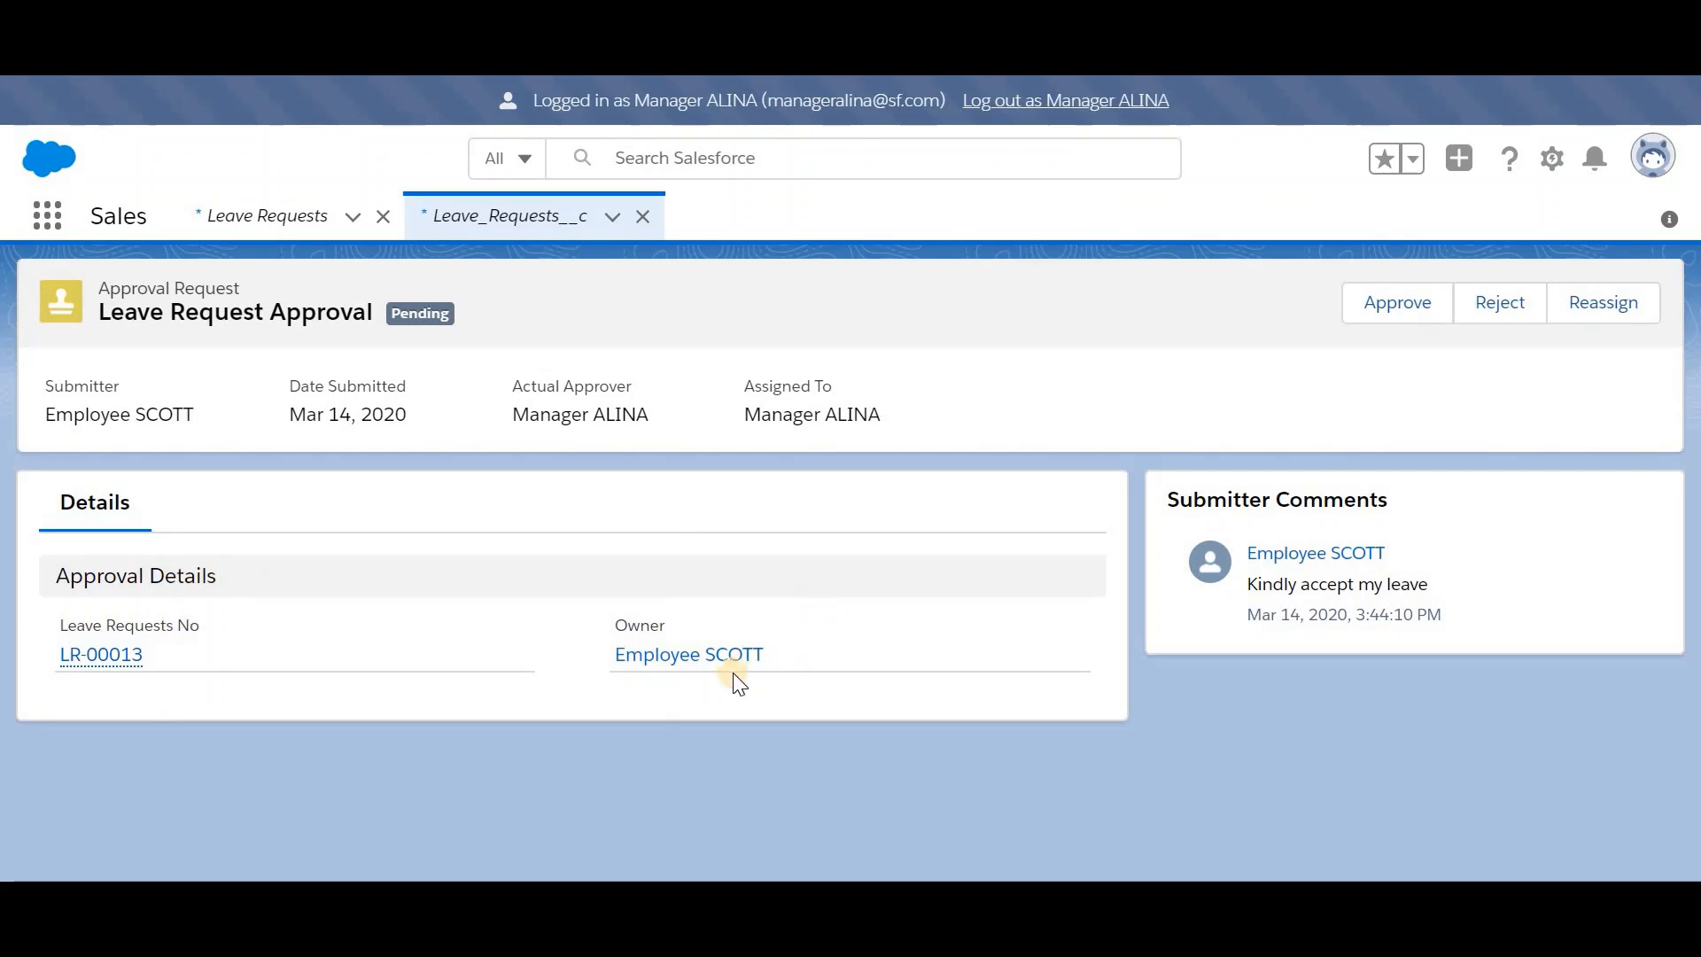
{"action": "left_click_drag", "start_coordinate": [1447, 593], "coordinate": [1261, 589]}
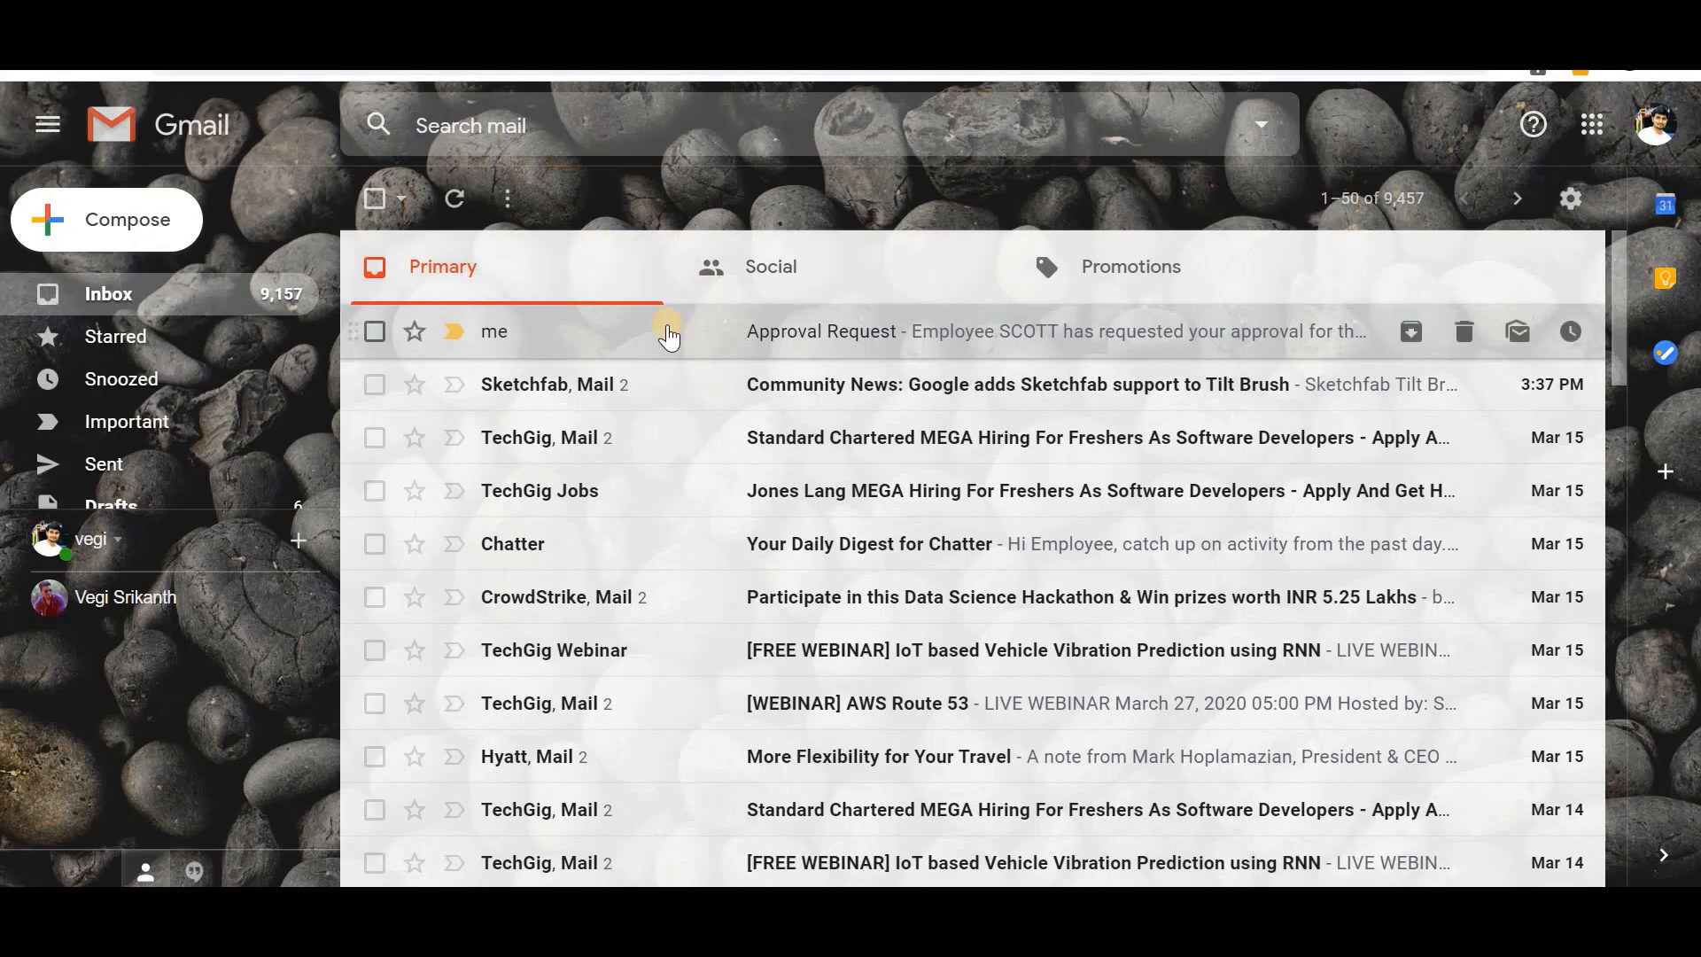
Step: Read the Approval Request email in Gmail, and open the linked leave request record from the manager's approval page in a new tab
{"action": "left_click", "coordinate": [667, 334]}
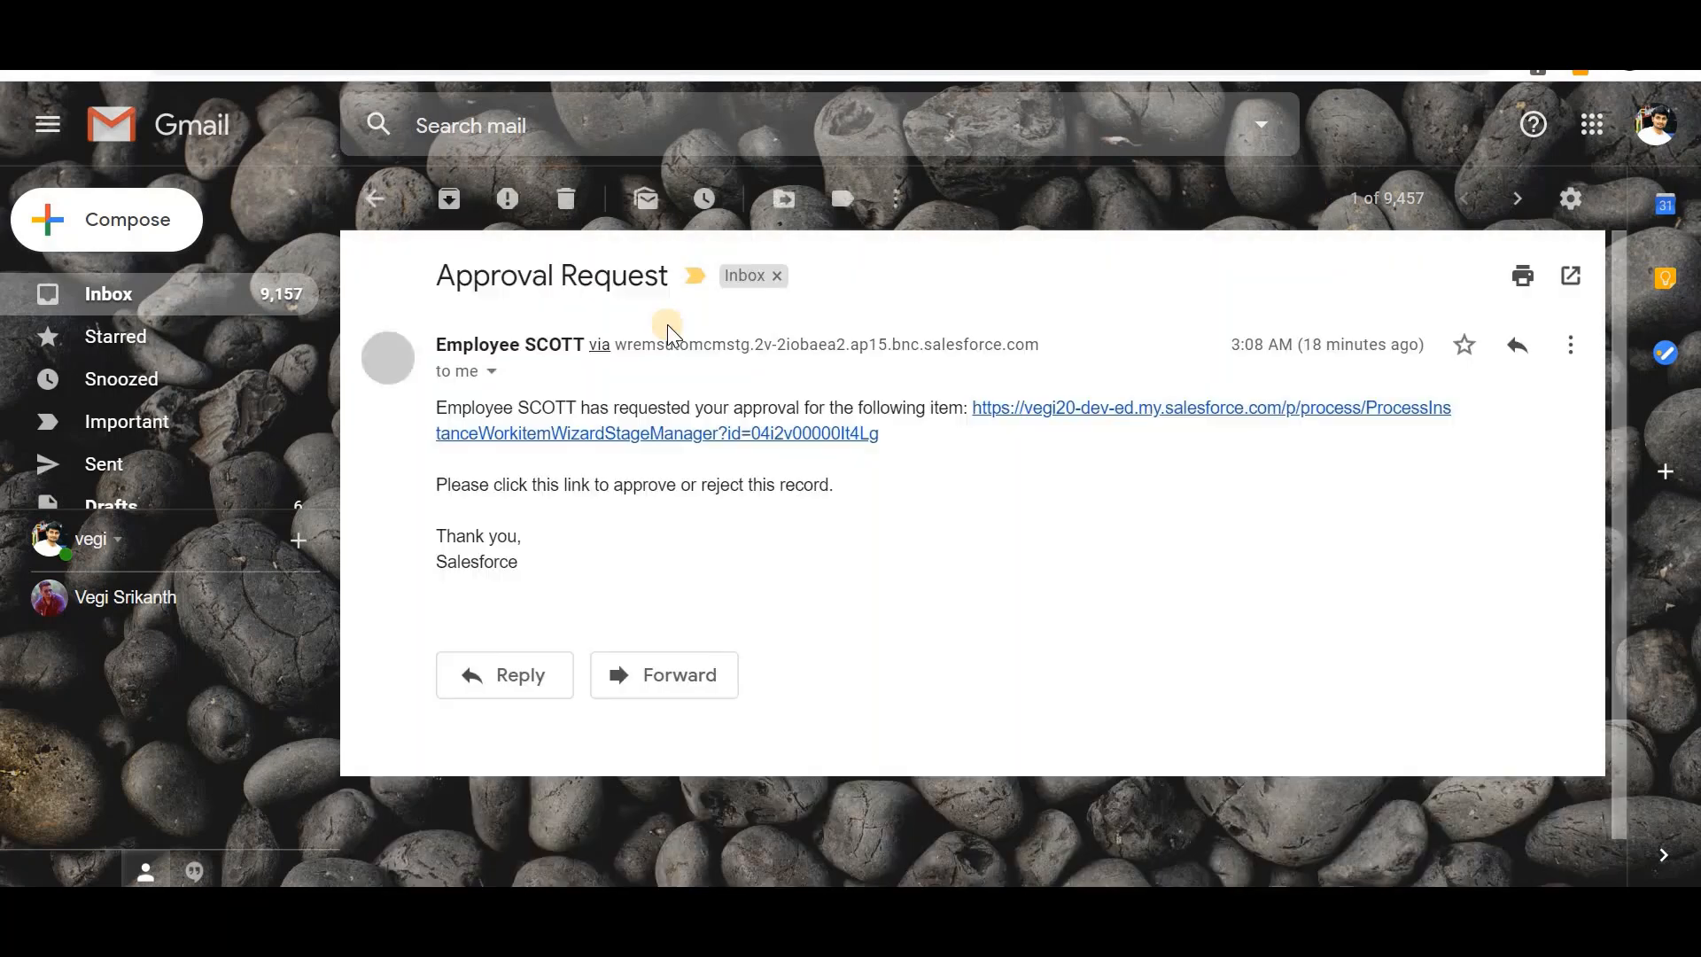
{"action": "left_click_drag", "start_coordinate": [444, 409], "coordinate": [935, 409]}
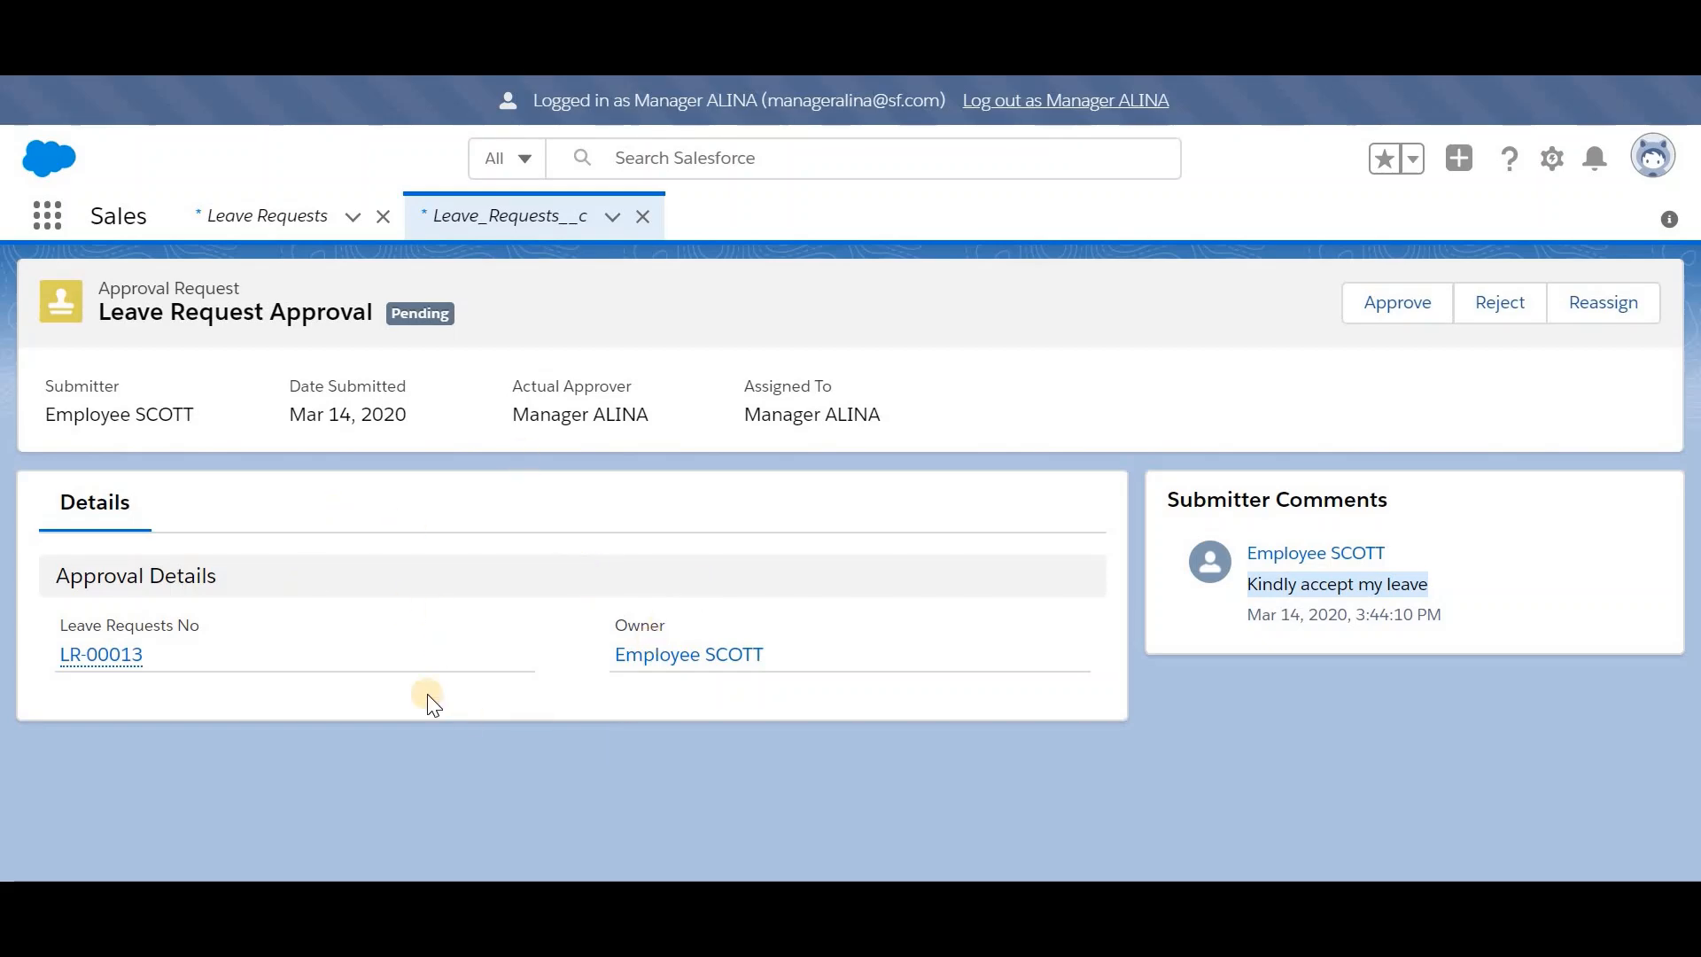
{"action": "mouse_move", "coordinate": [106, 653]}
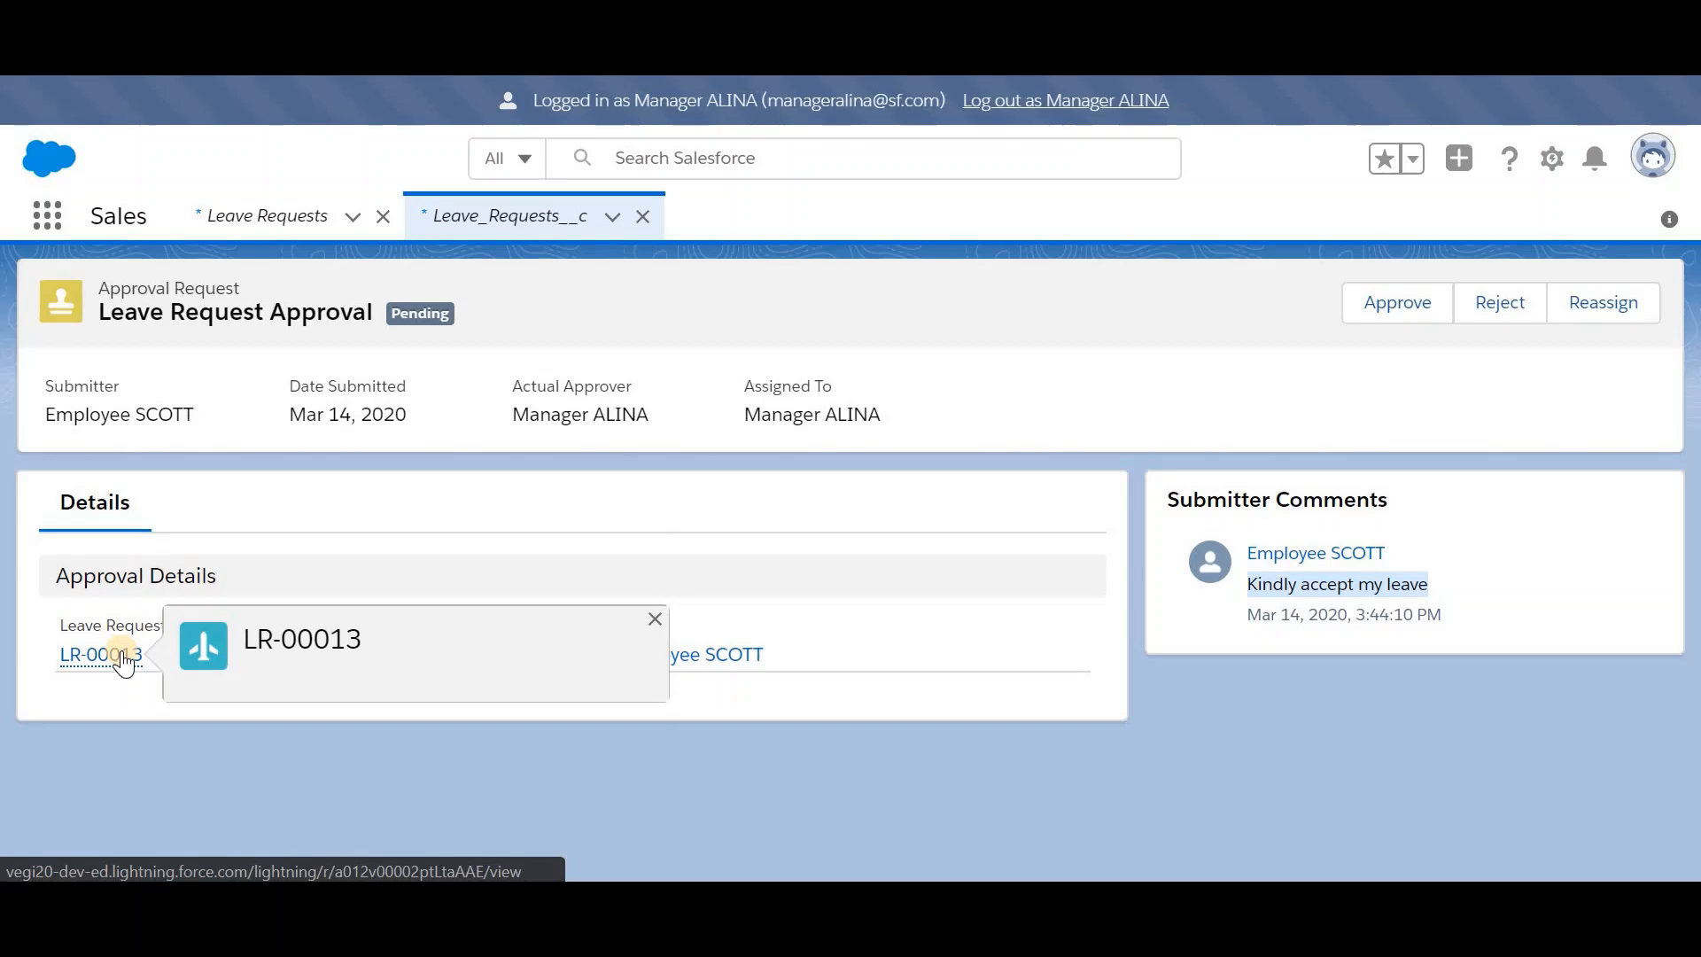
{"action": "right_click", "coordinate": [124, 660]}
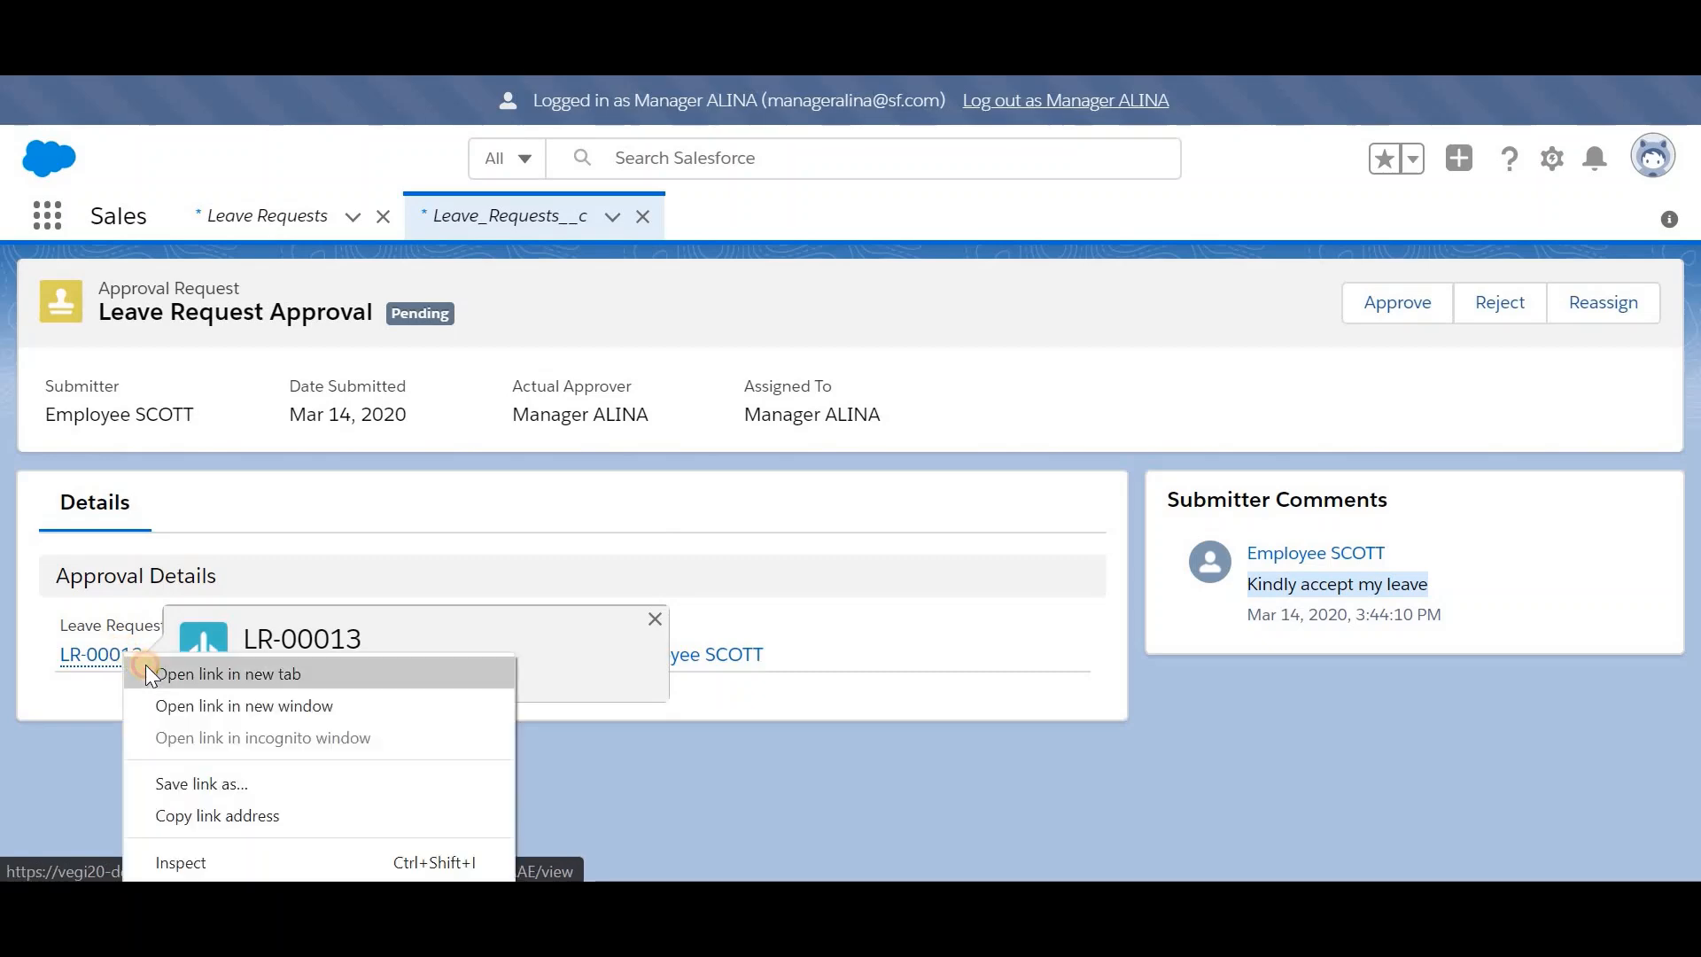
{"action": "left_click", "coordinate": [148, 675]}
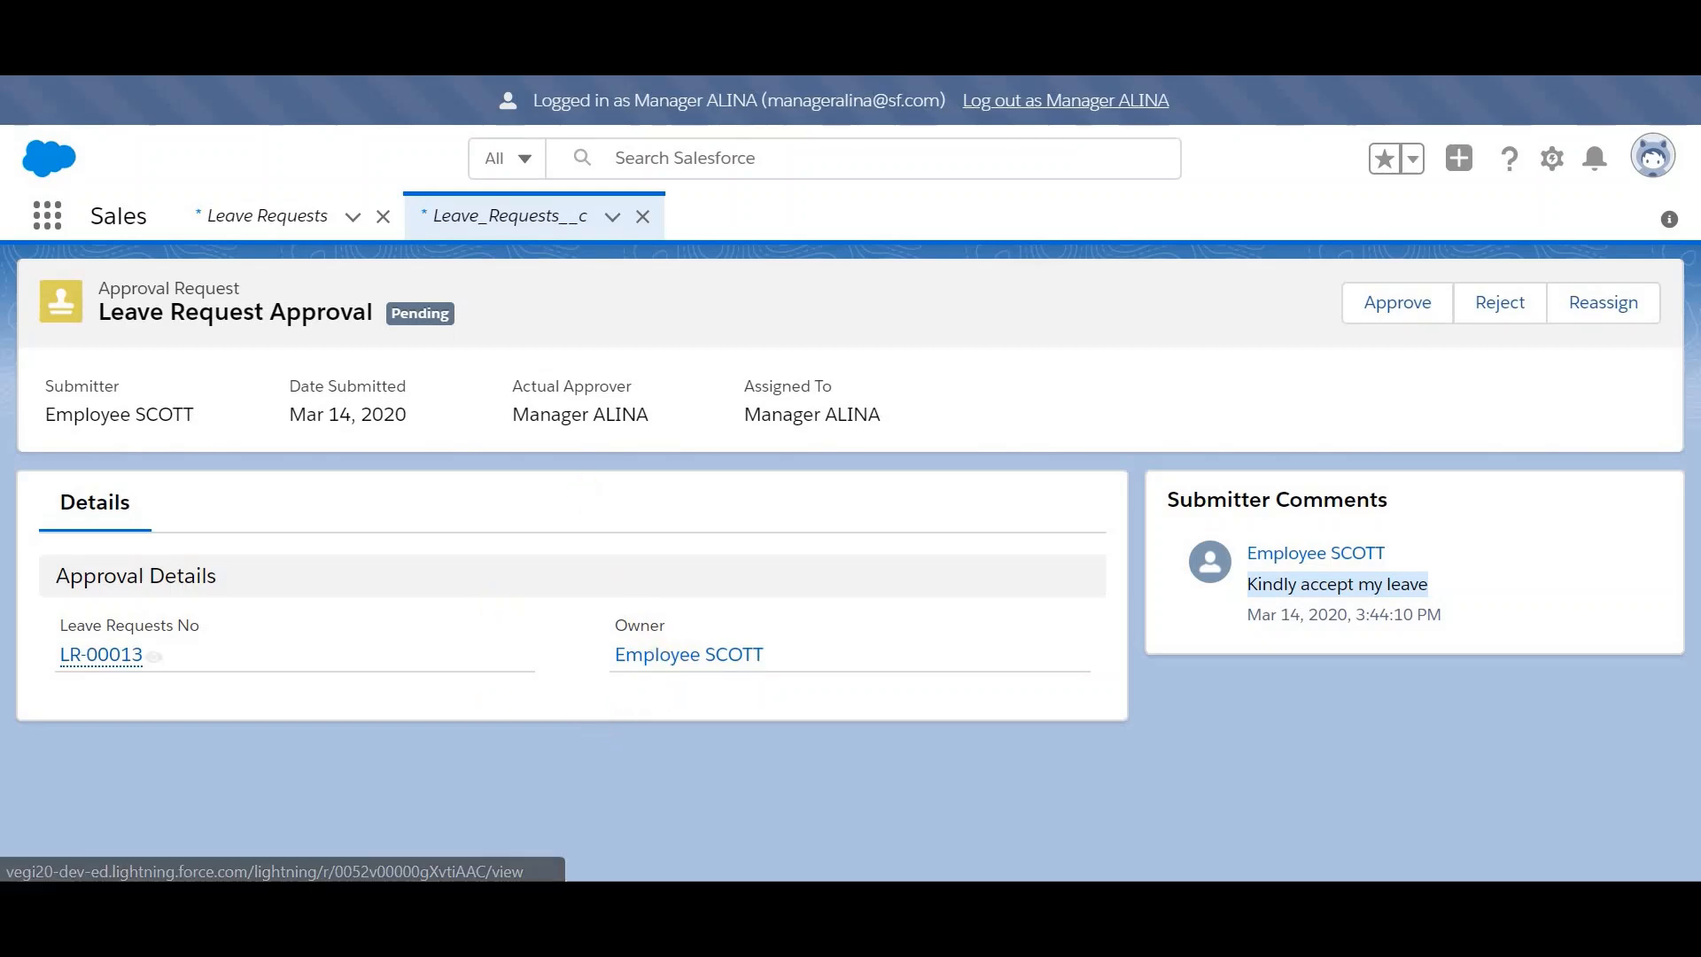
Step: In the admin's Setup session, open the active Employee approval process for editing and advance to the selection of approval page fields
{"action": "left_click", "coordinate": [790, 817]}
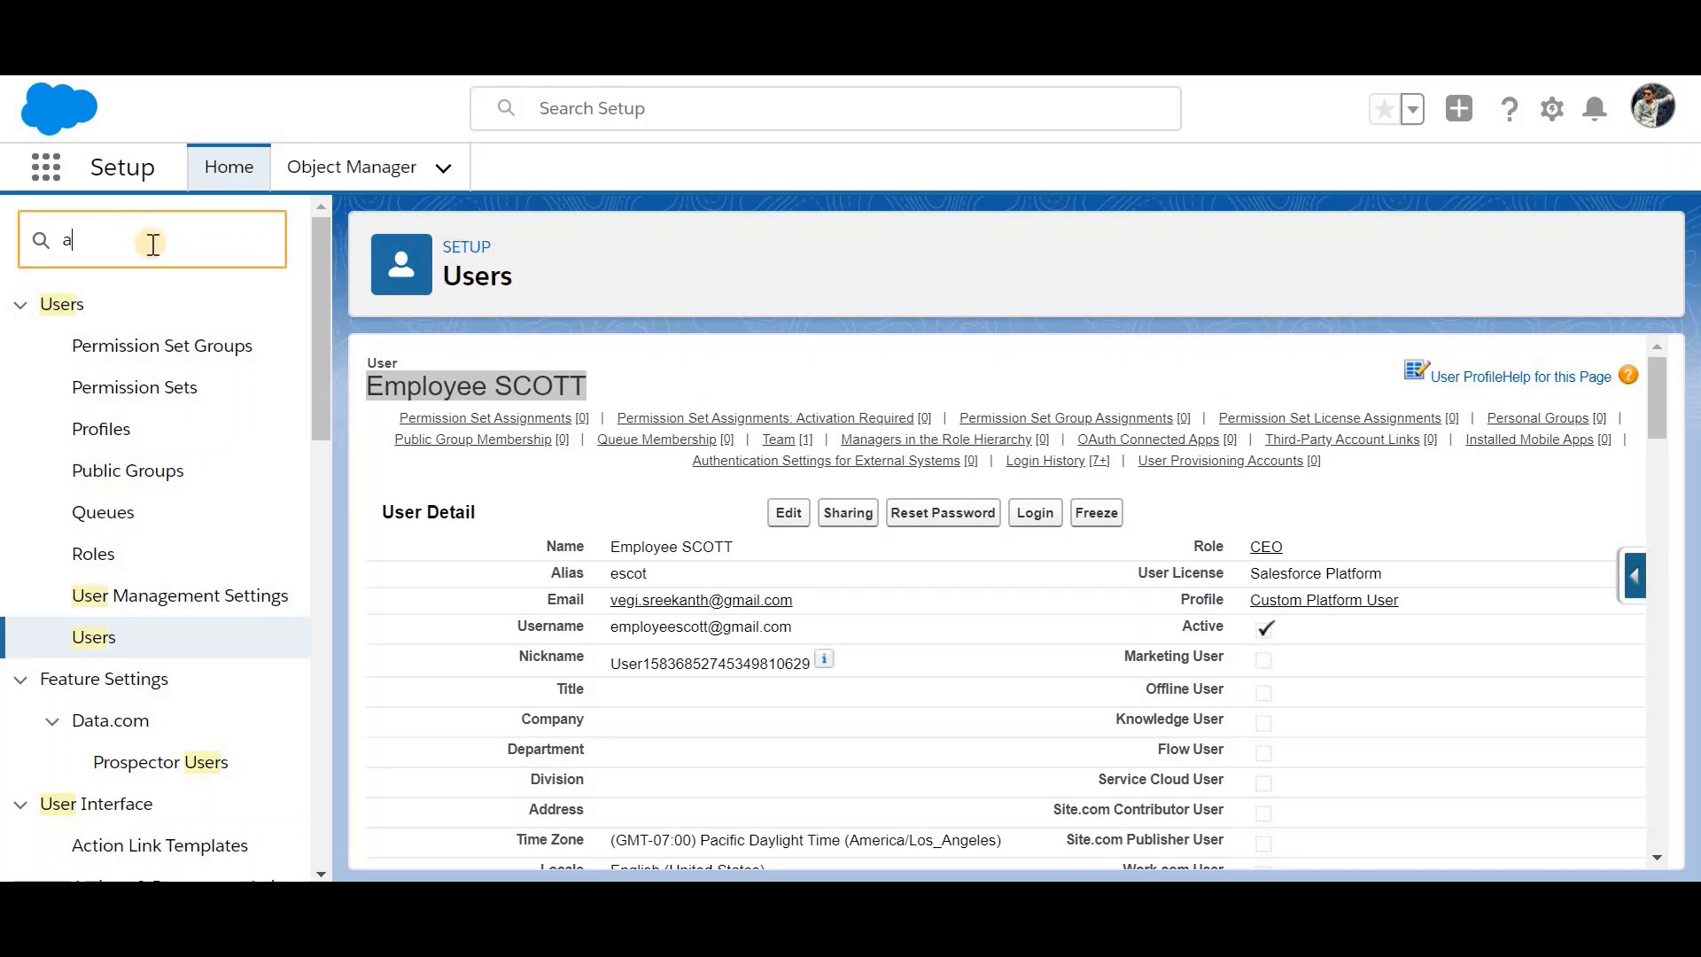
{"action": "type", "text": "pproval"}
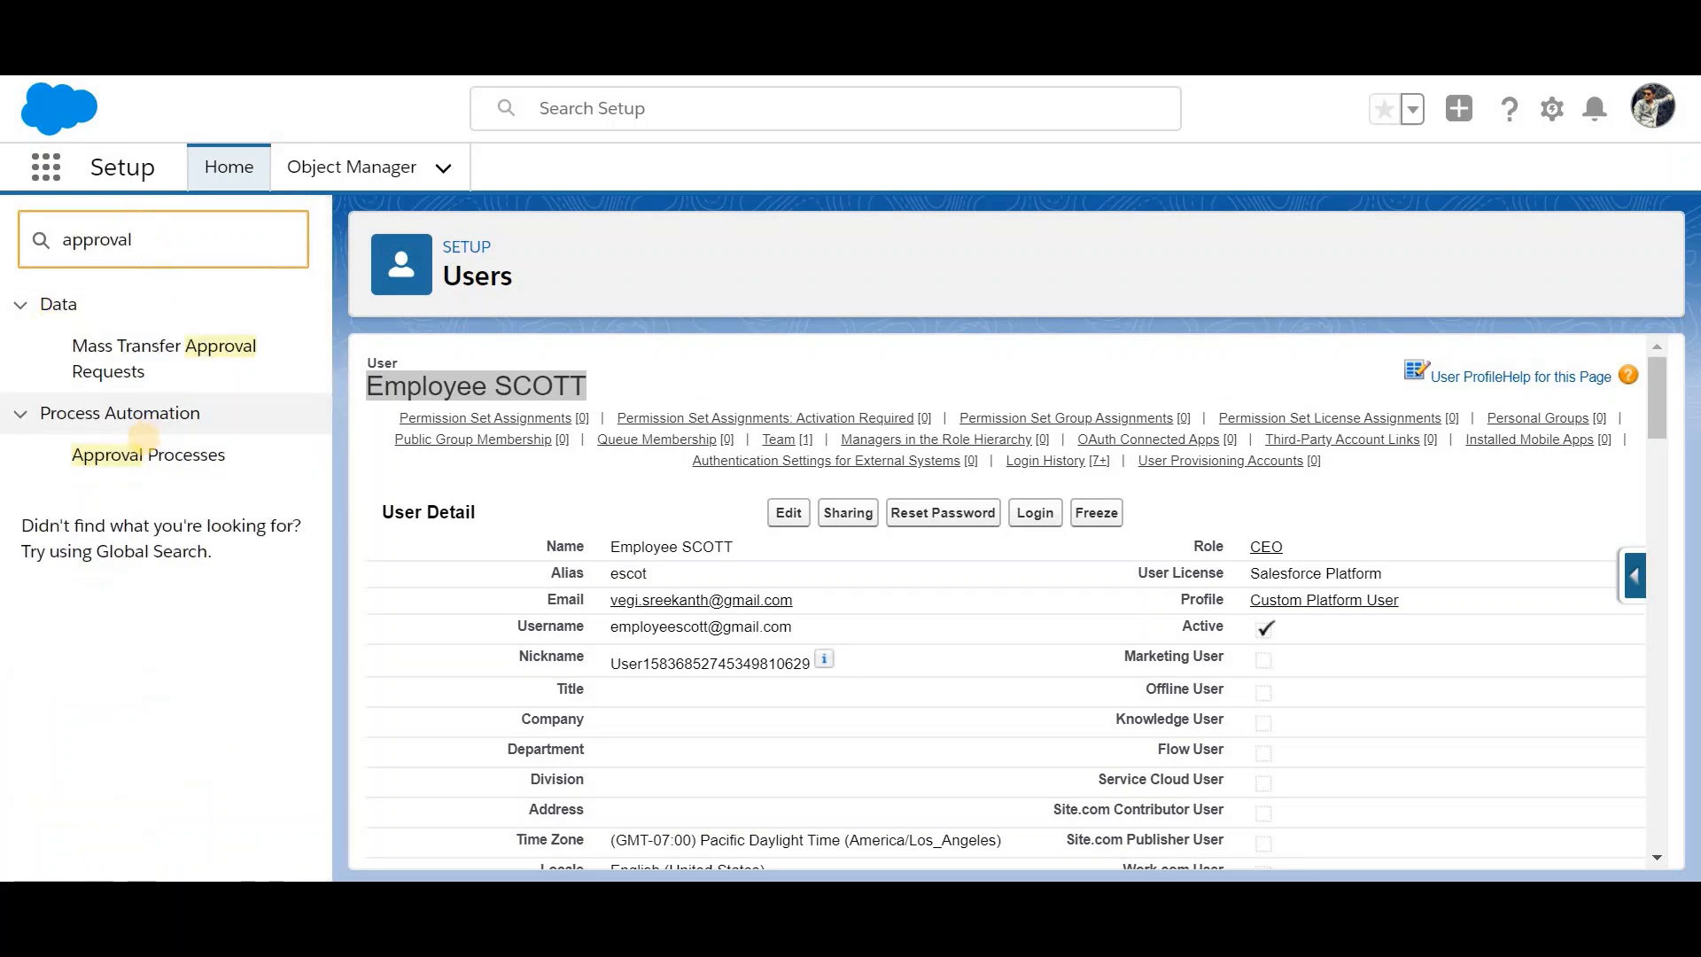
{"action": "left_click", "coordinate": [146, 452]}
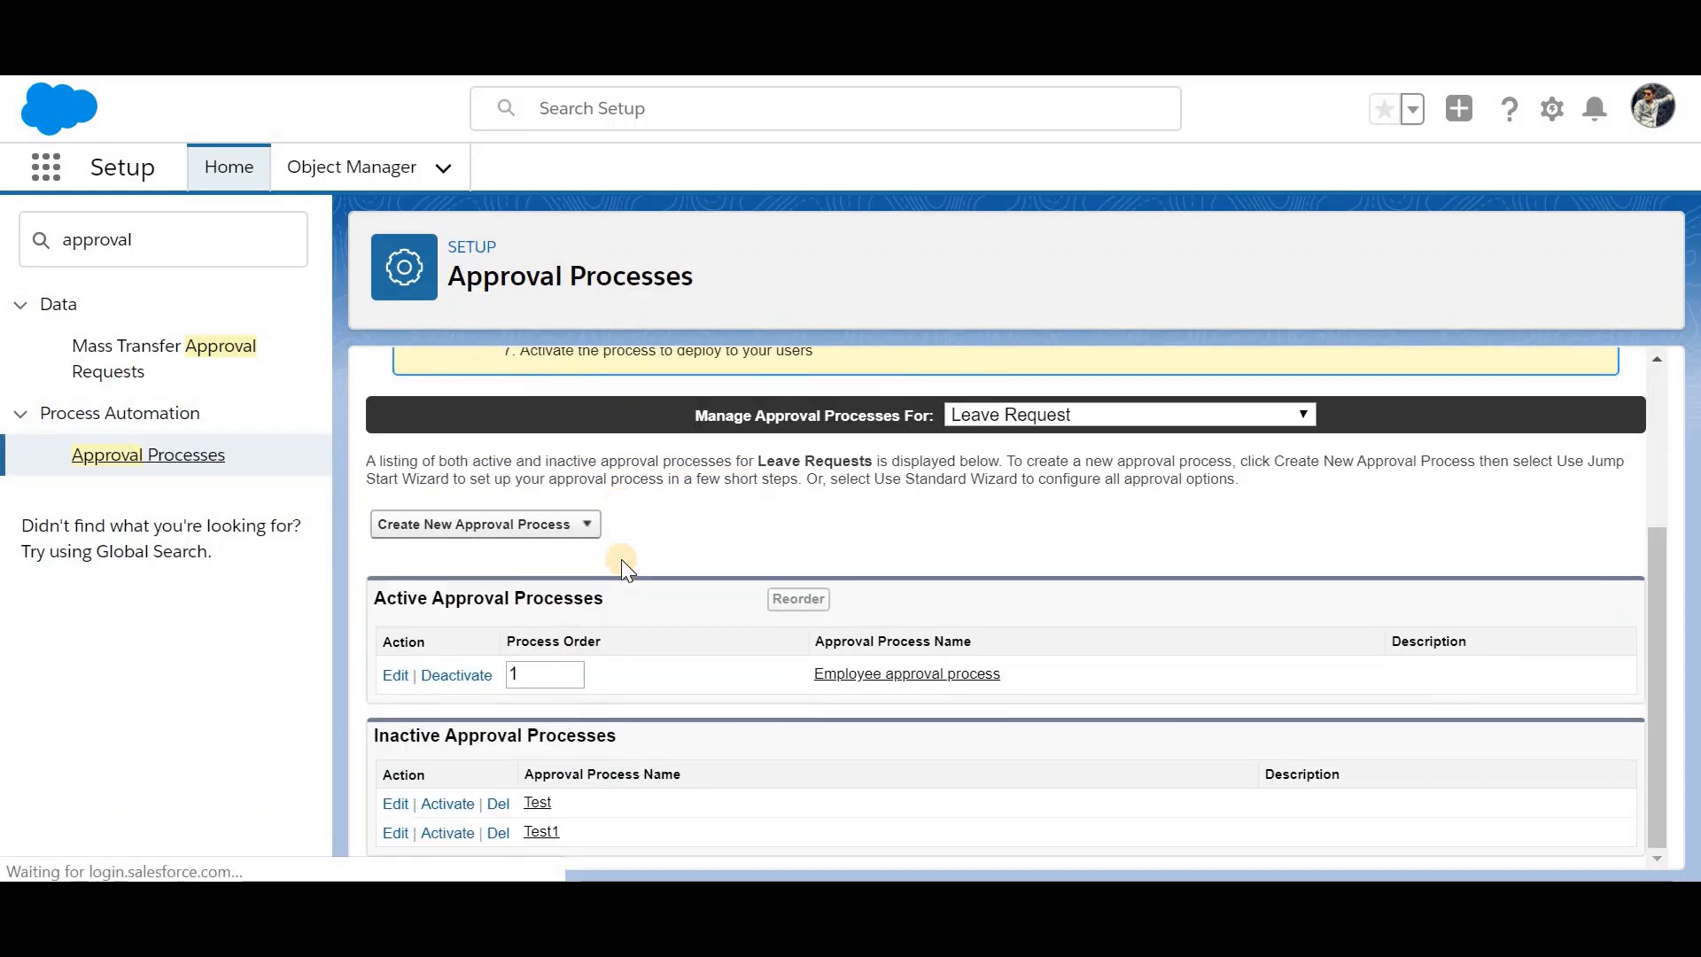
{"action": "left_click", "coordinate": [396, 676]}
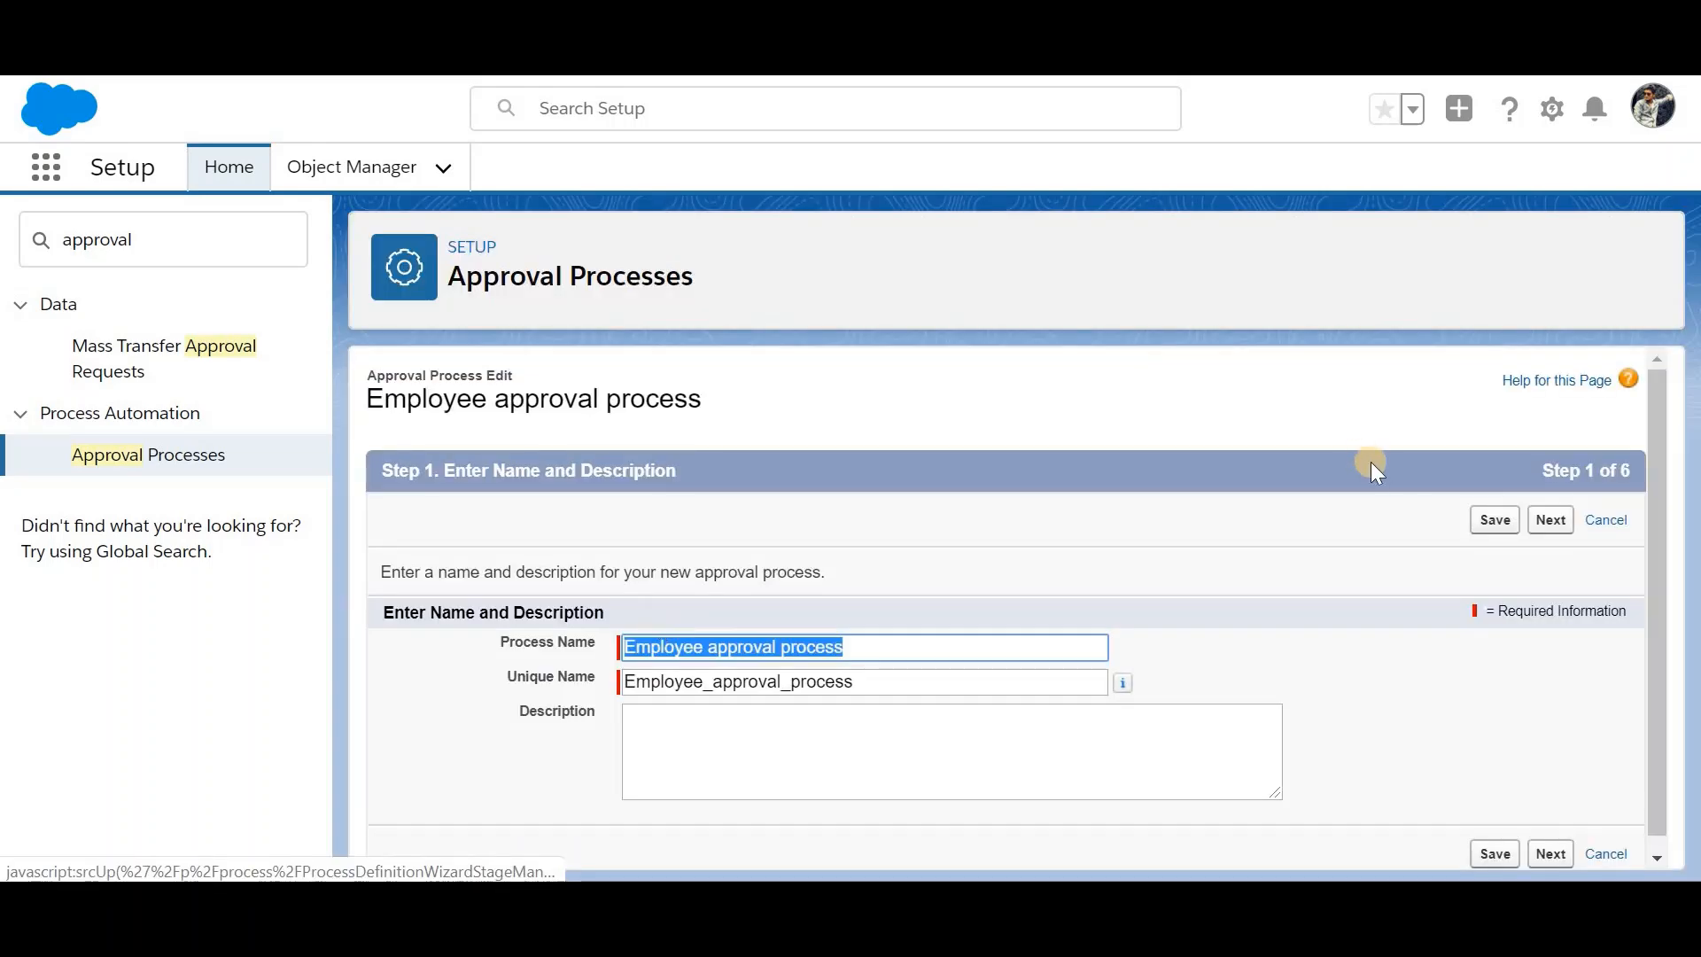
{"action": "left_click", "coordinate": [1555, 521]}
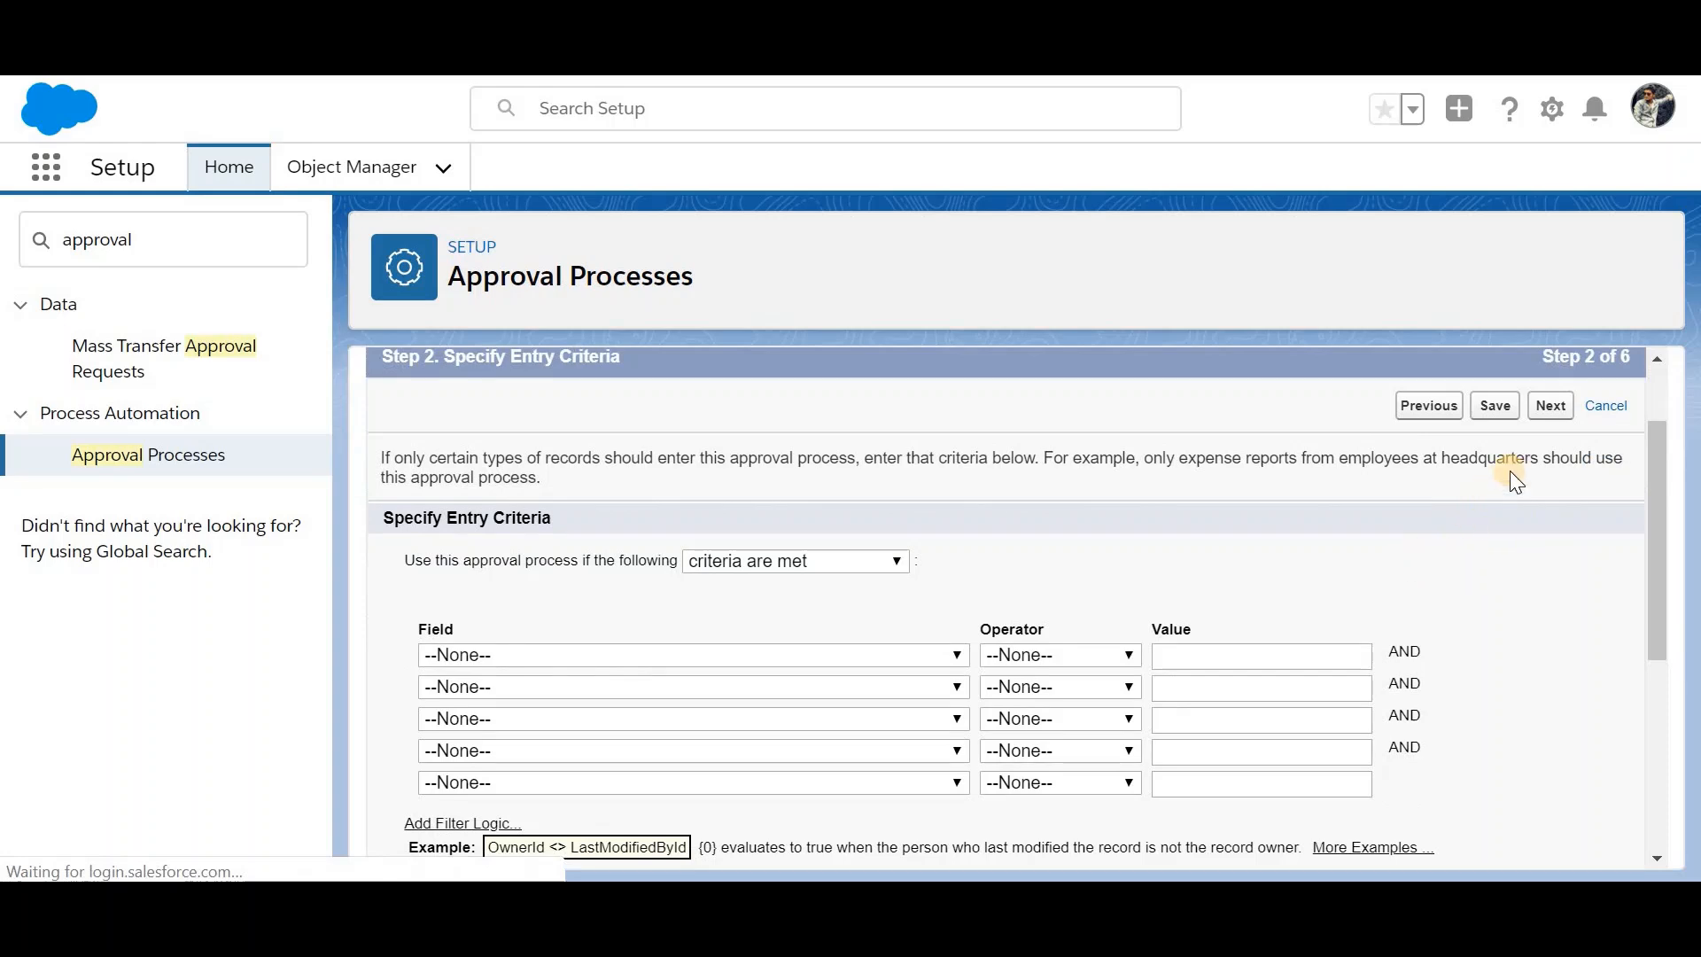
{"action": "left_click", "coordinate": [1551, 407]}
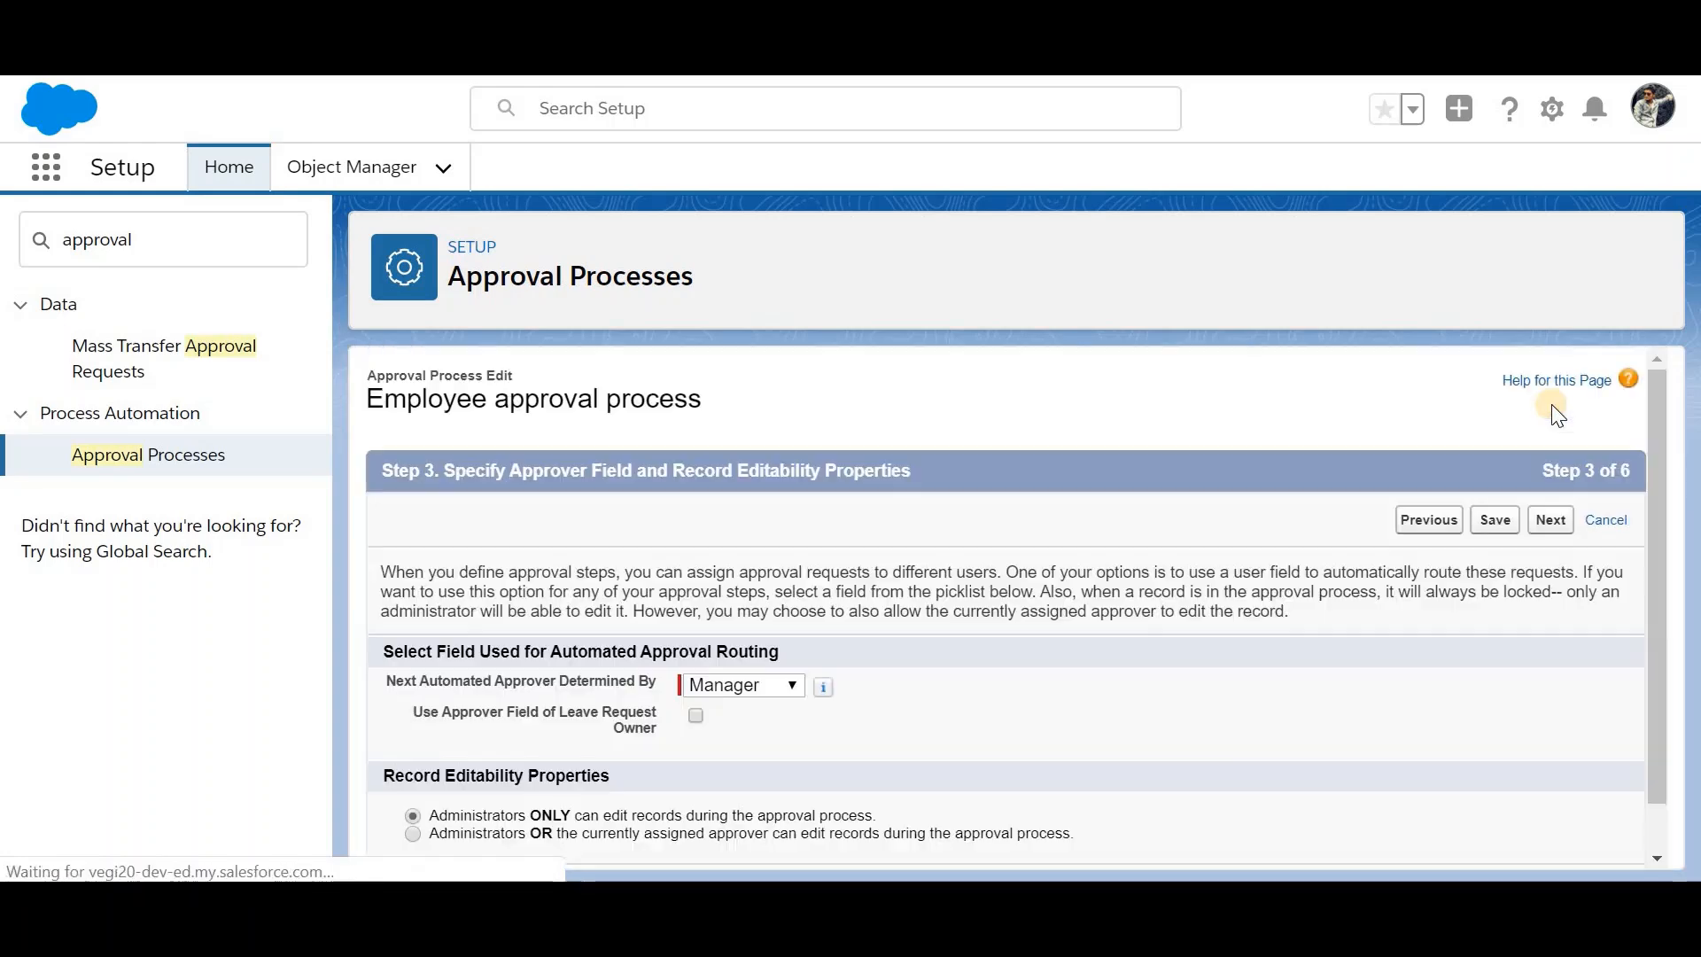
{"action": "left_click", "coordinate": [1564, 514]}
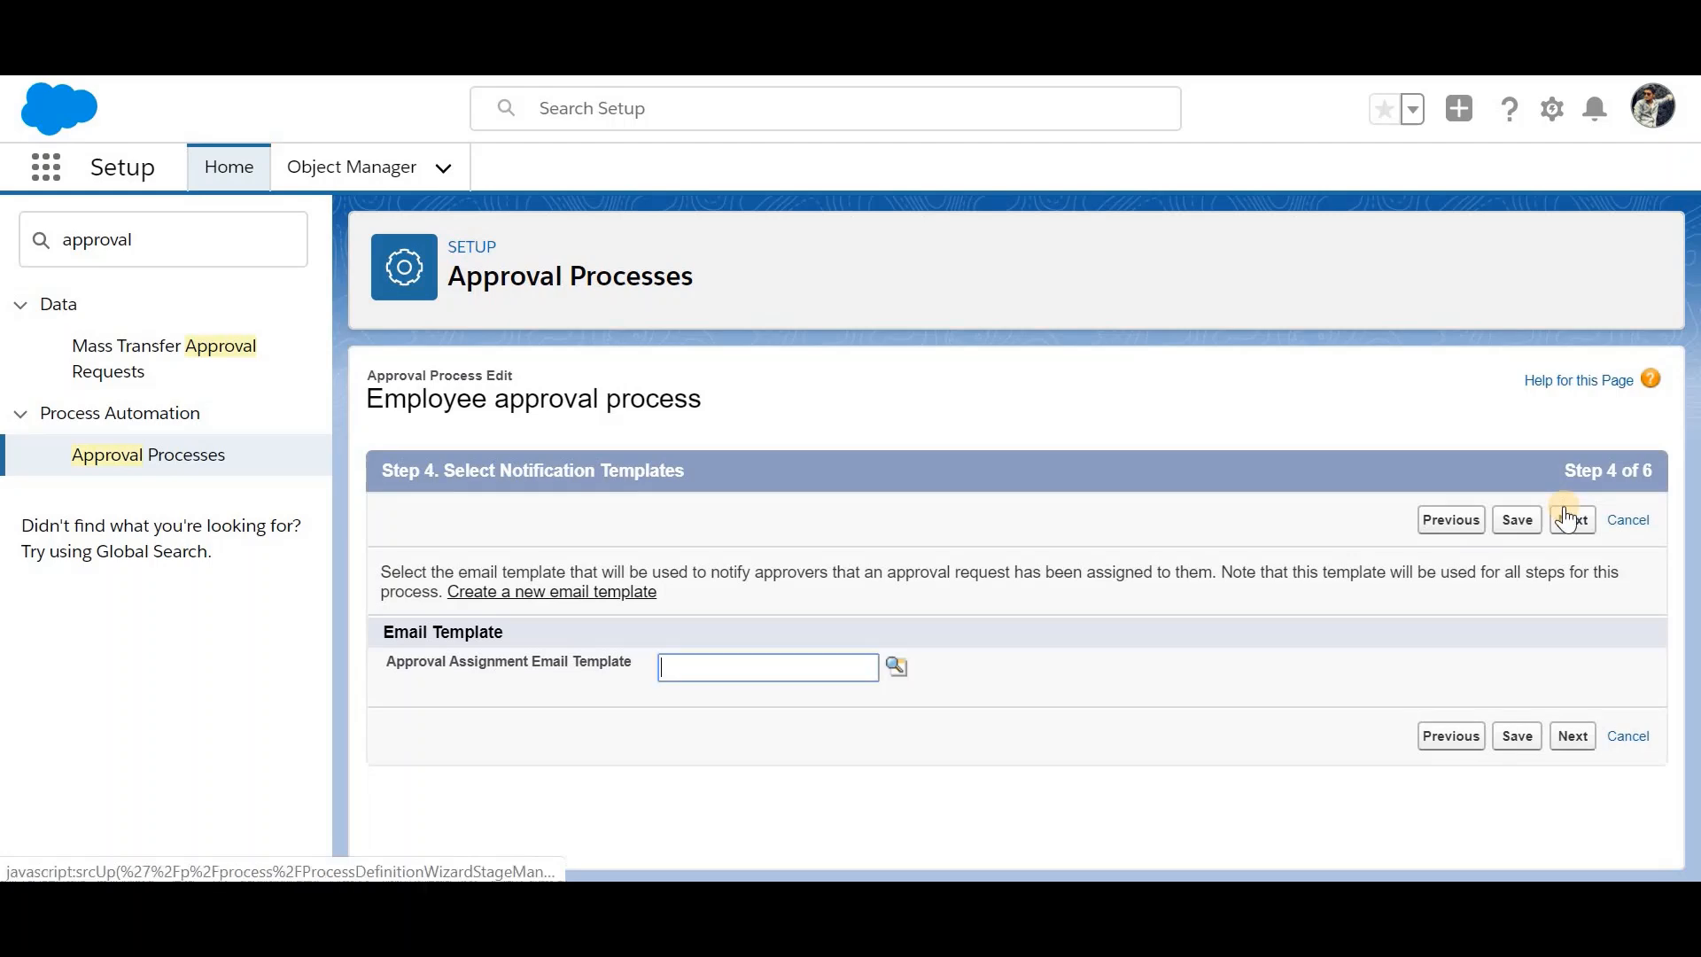
{"action": "left_click", "coordinate": [1566, 519]}
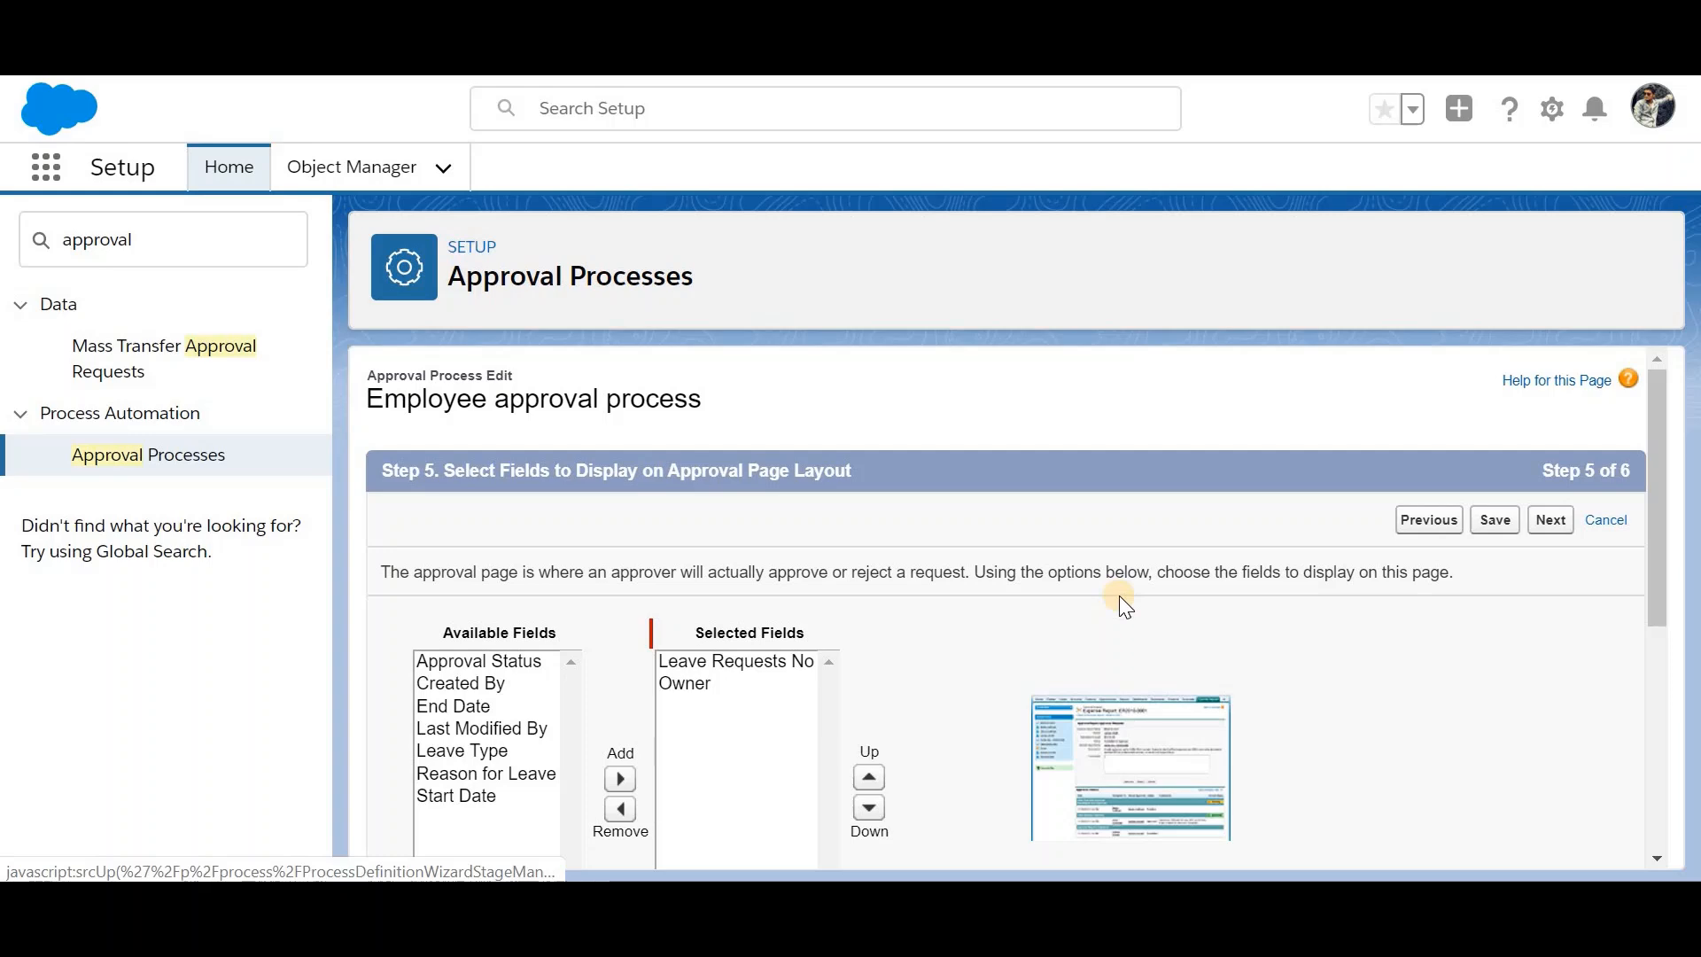
Step: Compare the fields selected for the approval page layout with those shown on the manager's approval request
{"action": "scroll", "coordinate": [1119, 595], "scroll_direction": "down", "scroll_amount": 1}
{"action": "scroll", "coordinate": [1143, 576], "scroll_direction": "up", "scroll_amount": 1}
{"action": "left_click_drag", "start_coordinate": [523, 470], "coordinate": [869, 476]}
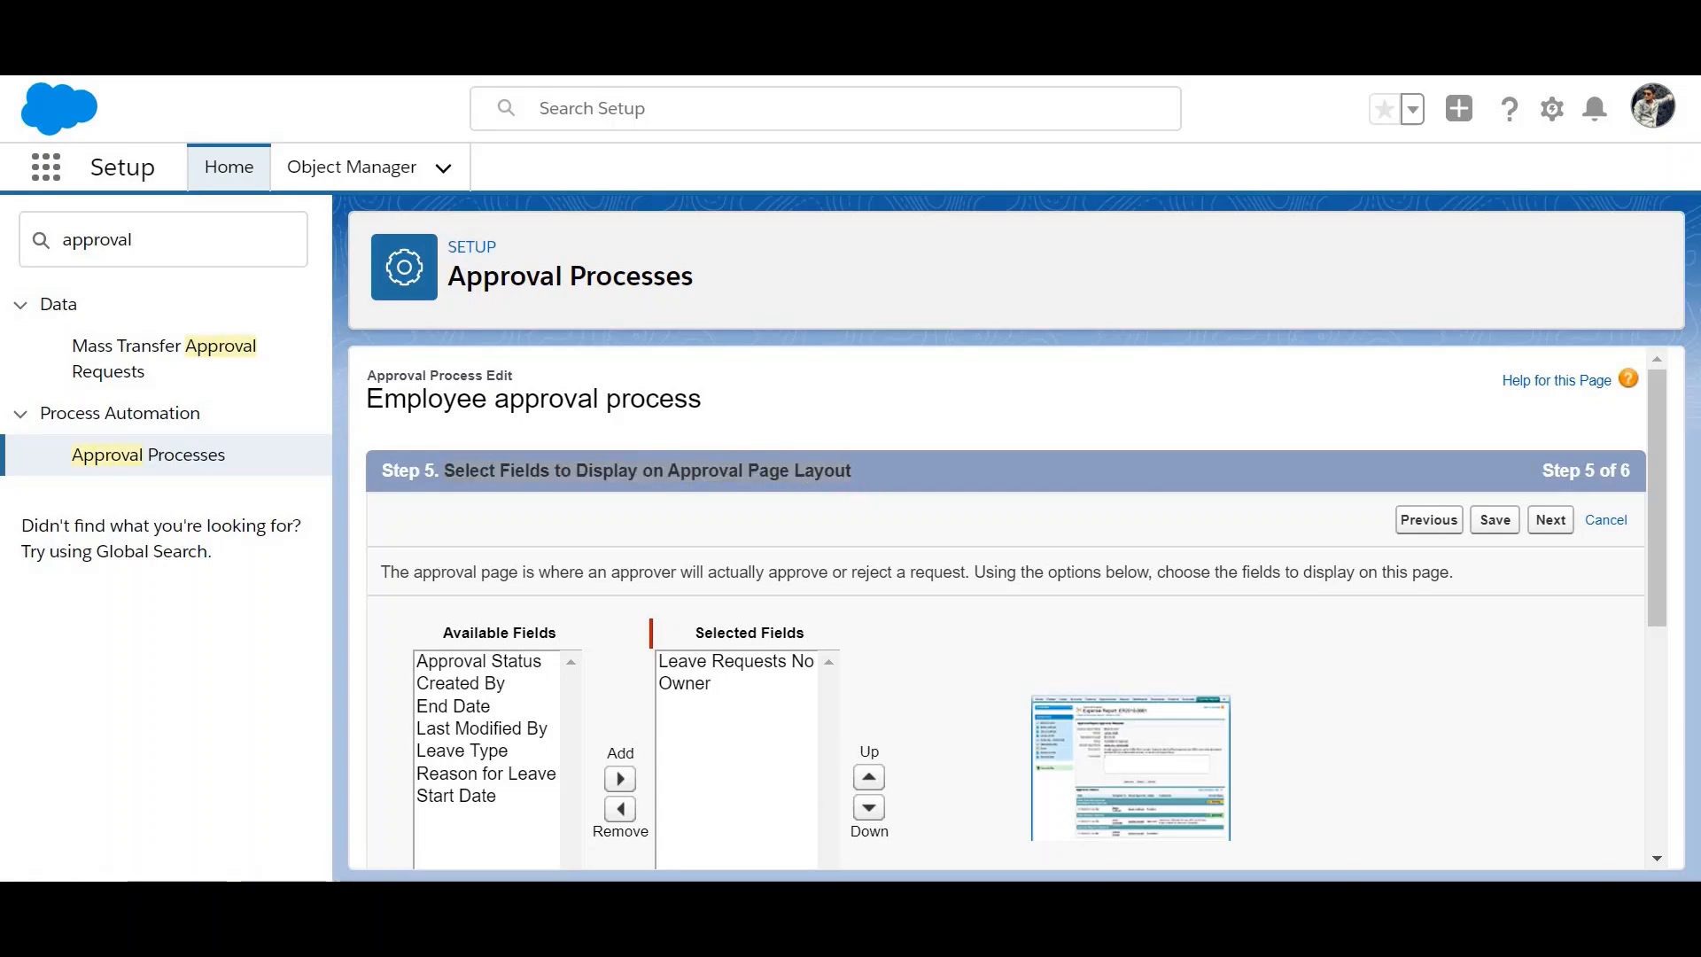
{"action": "left_click", "coordinate": [938, 842]}
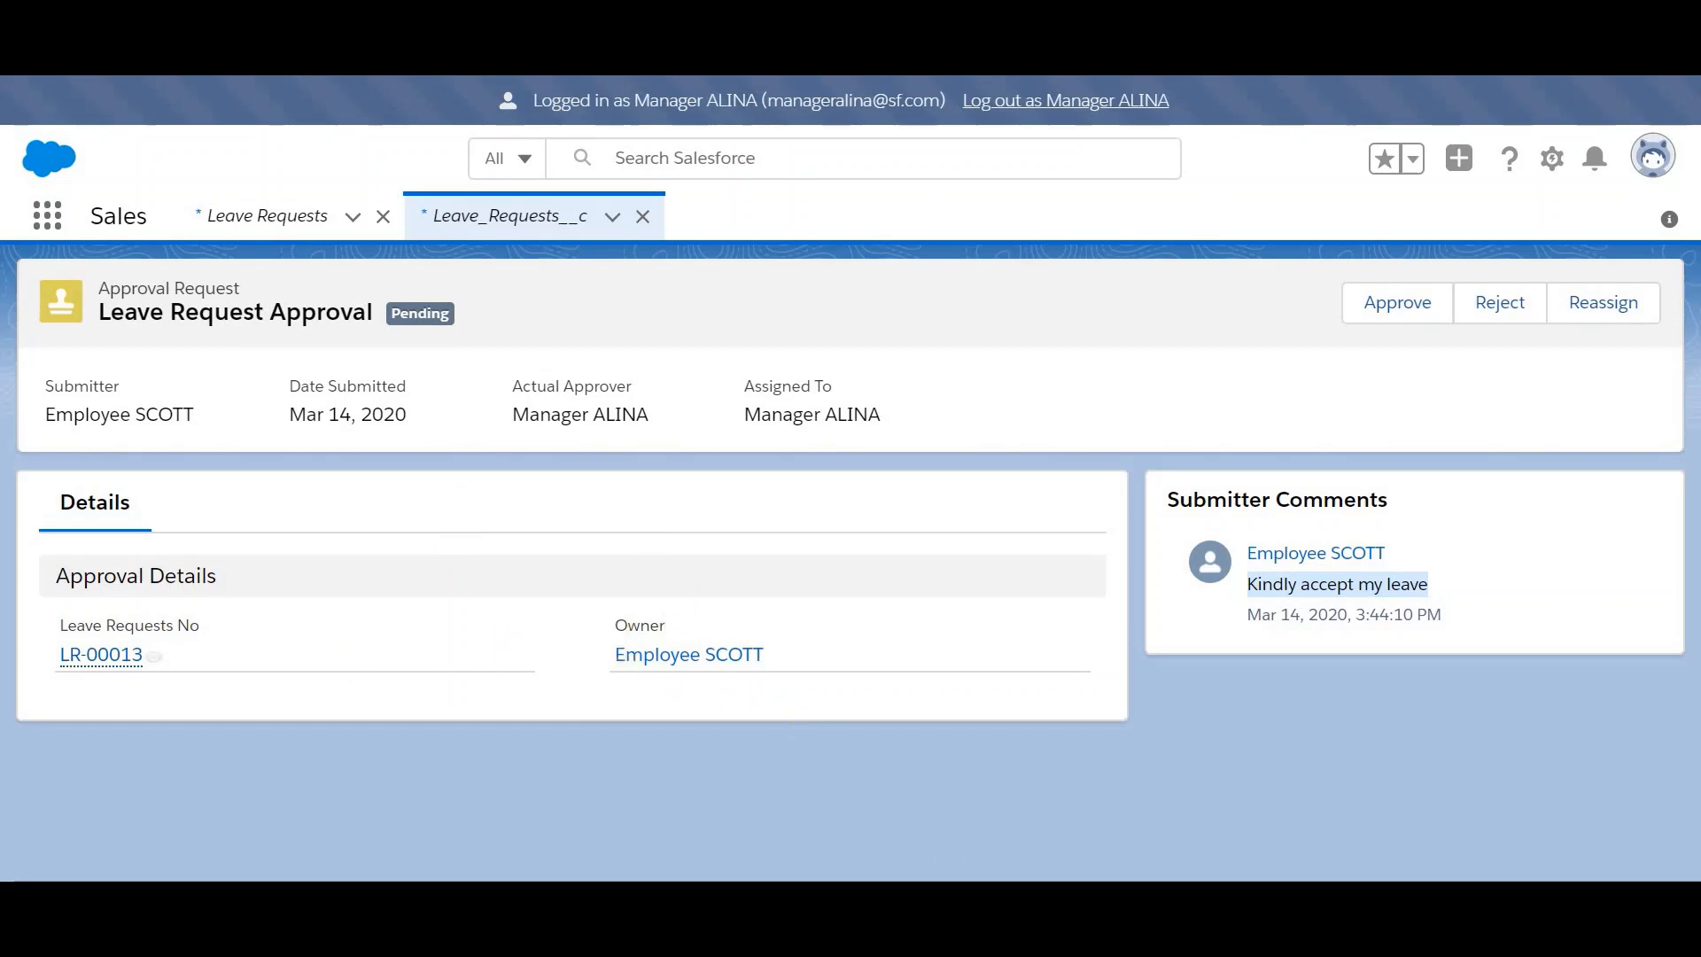
{"action": "left_click", "coordinate": [794, 817]}
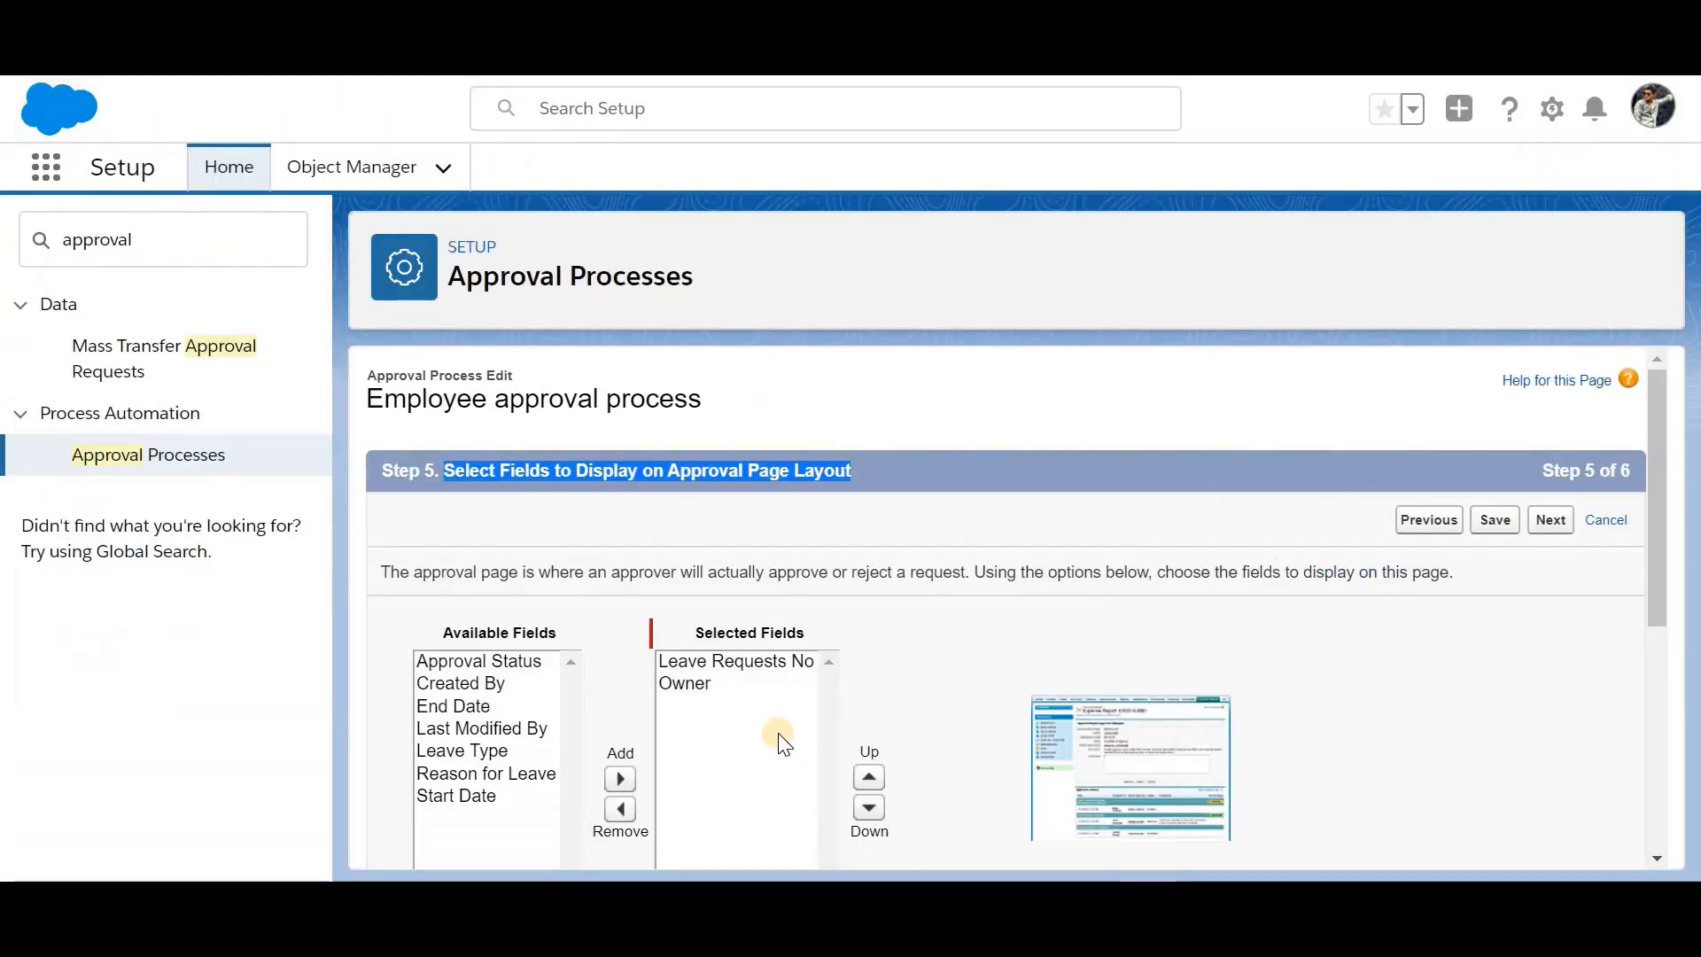
{"action": "scroll", "coordinate": [878, 677], "scroll_direction": "down", "scroll_amount": 2}
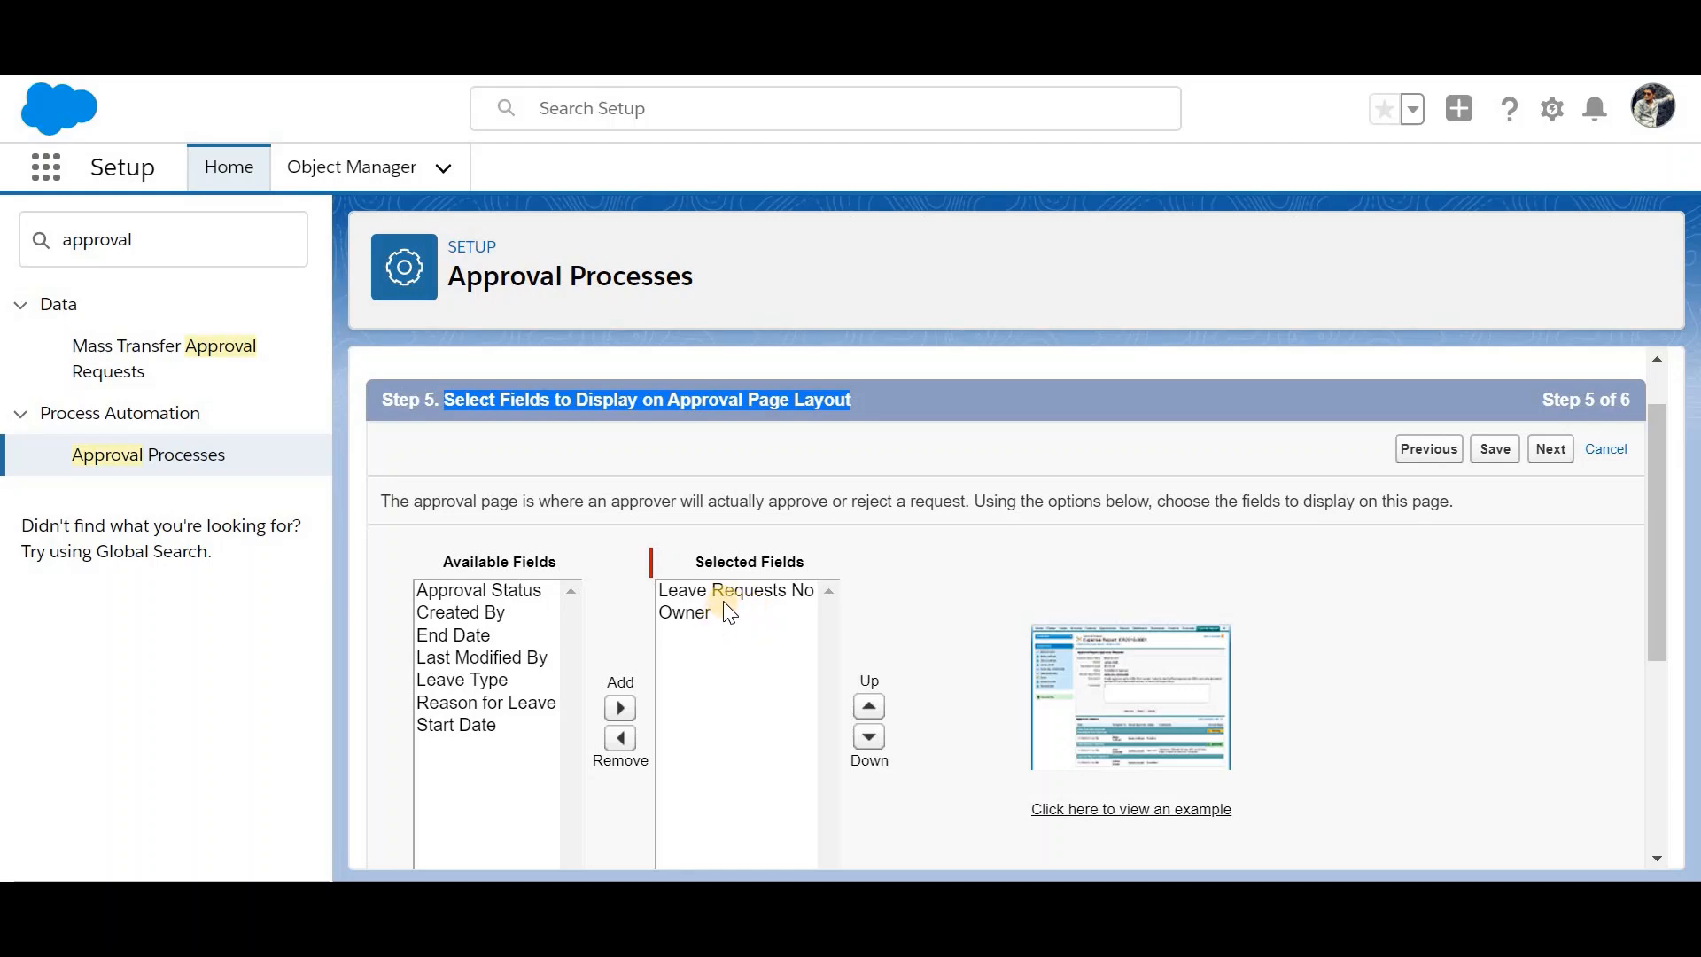
{"action": "left_click", "coordinate": [922, 806]}
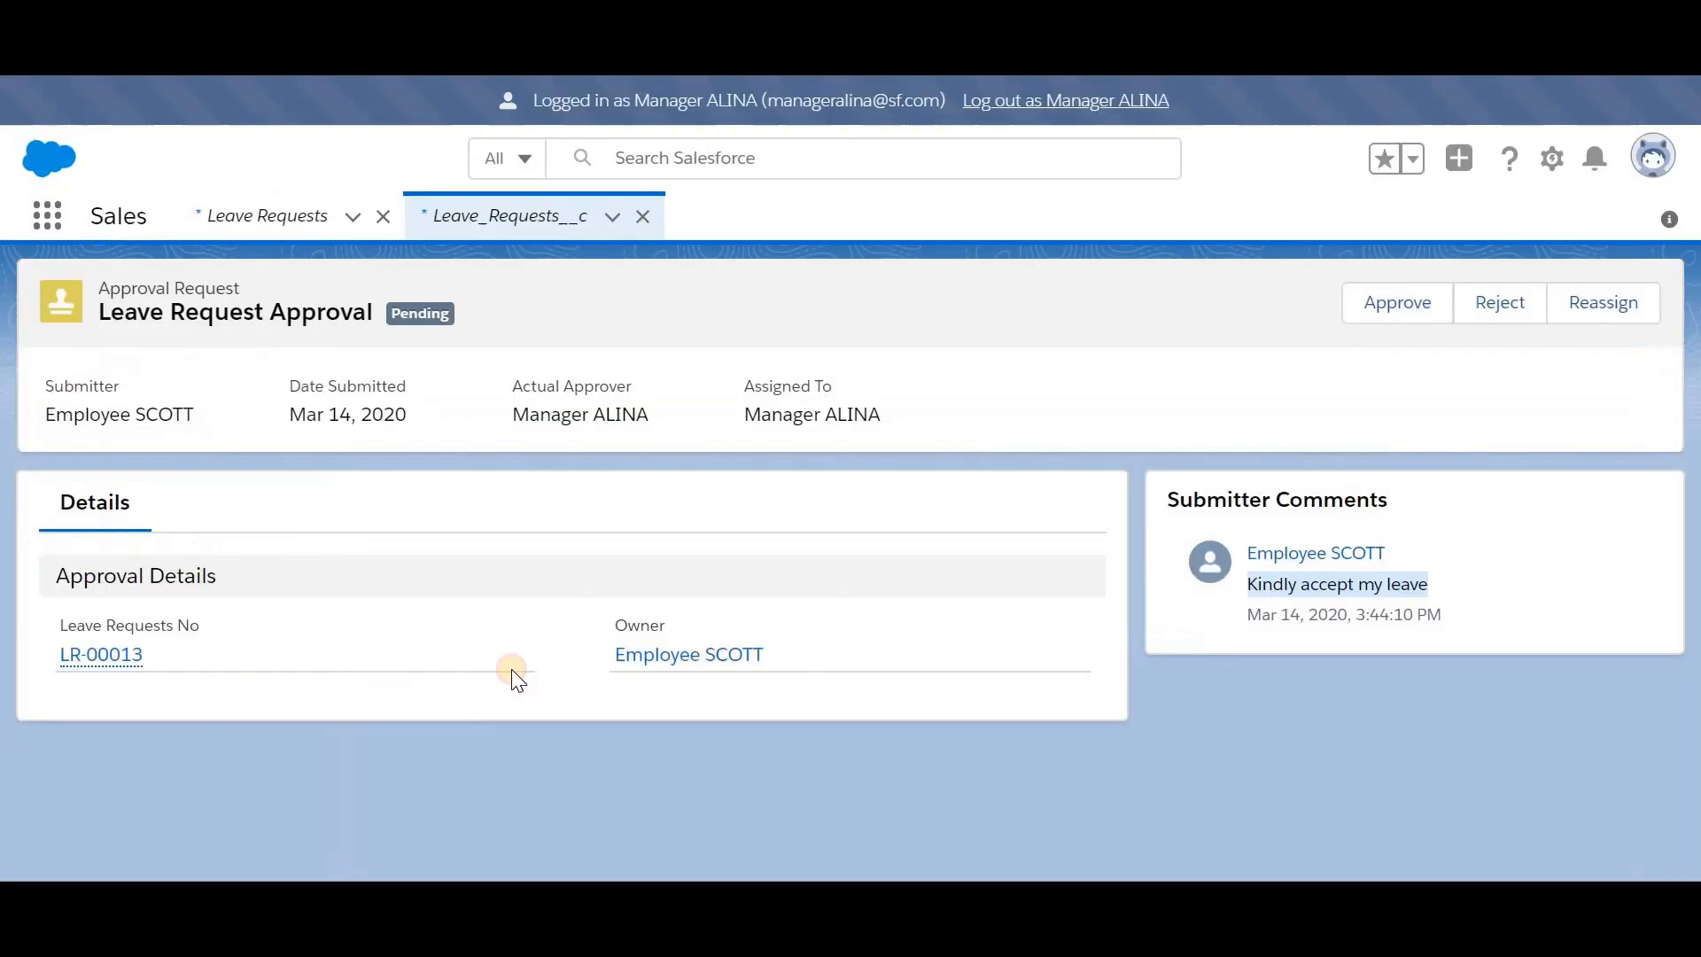
{"action": "triple_click", "coordinate": [165, 622]}
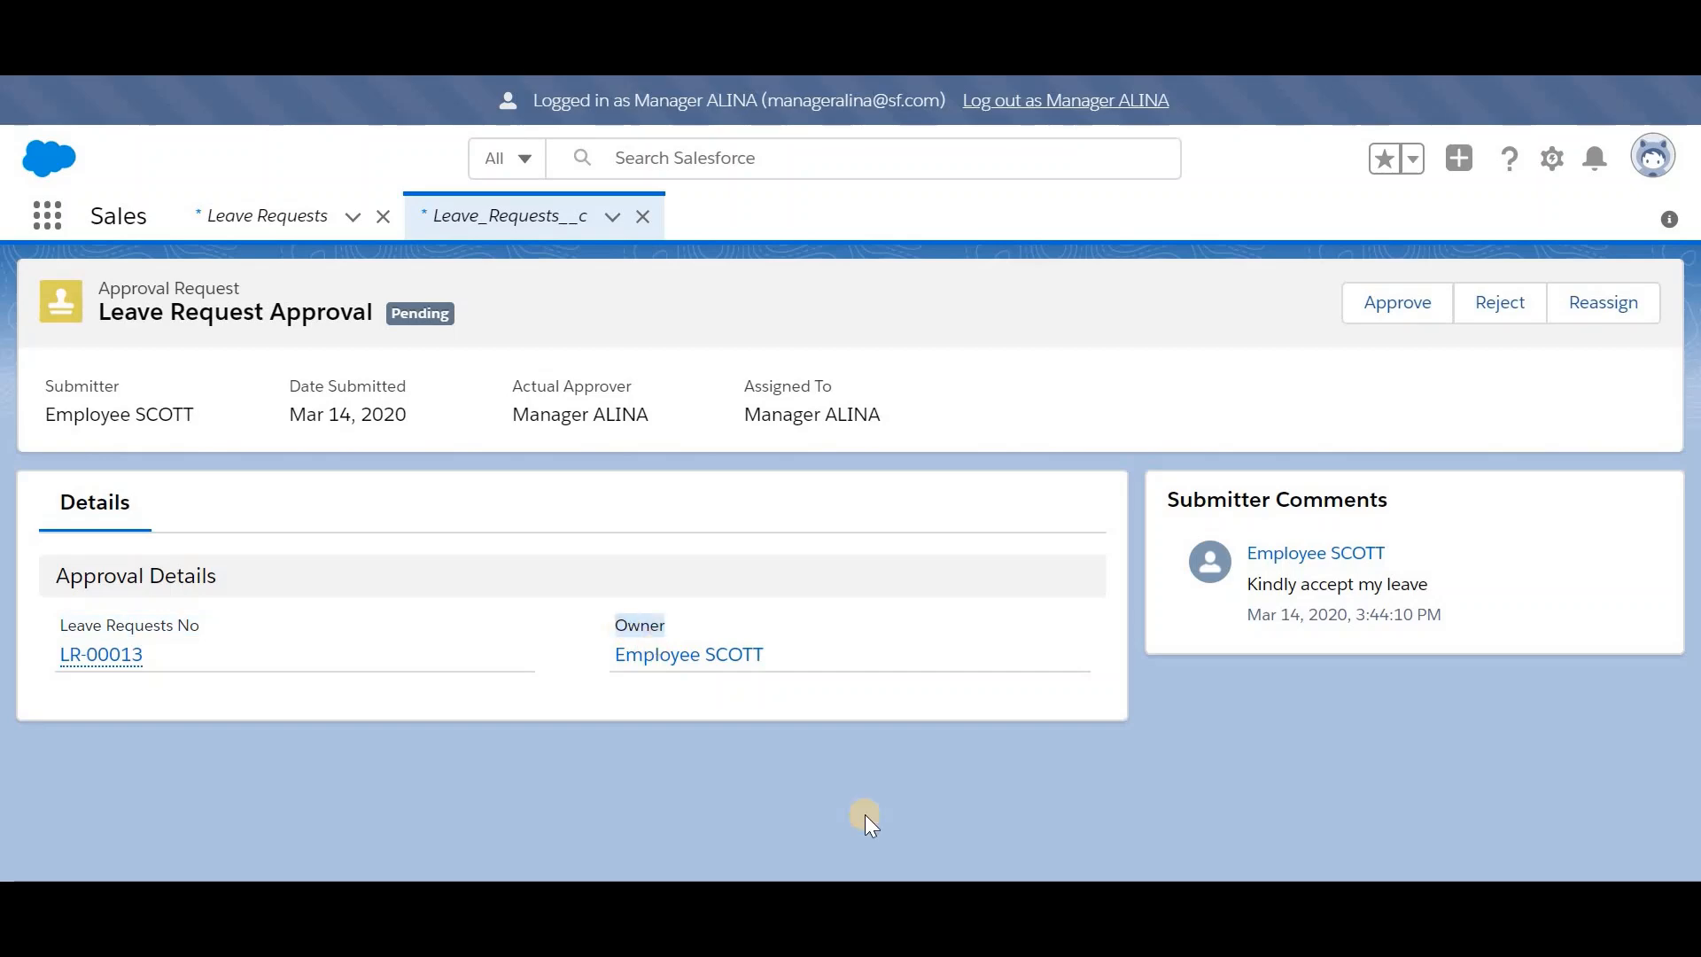
{"action": "left_click", "coordinate": [799, 814]}
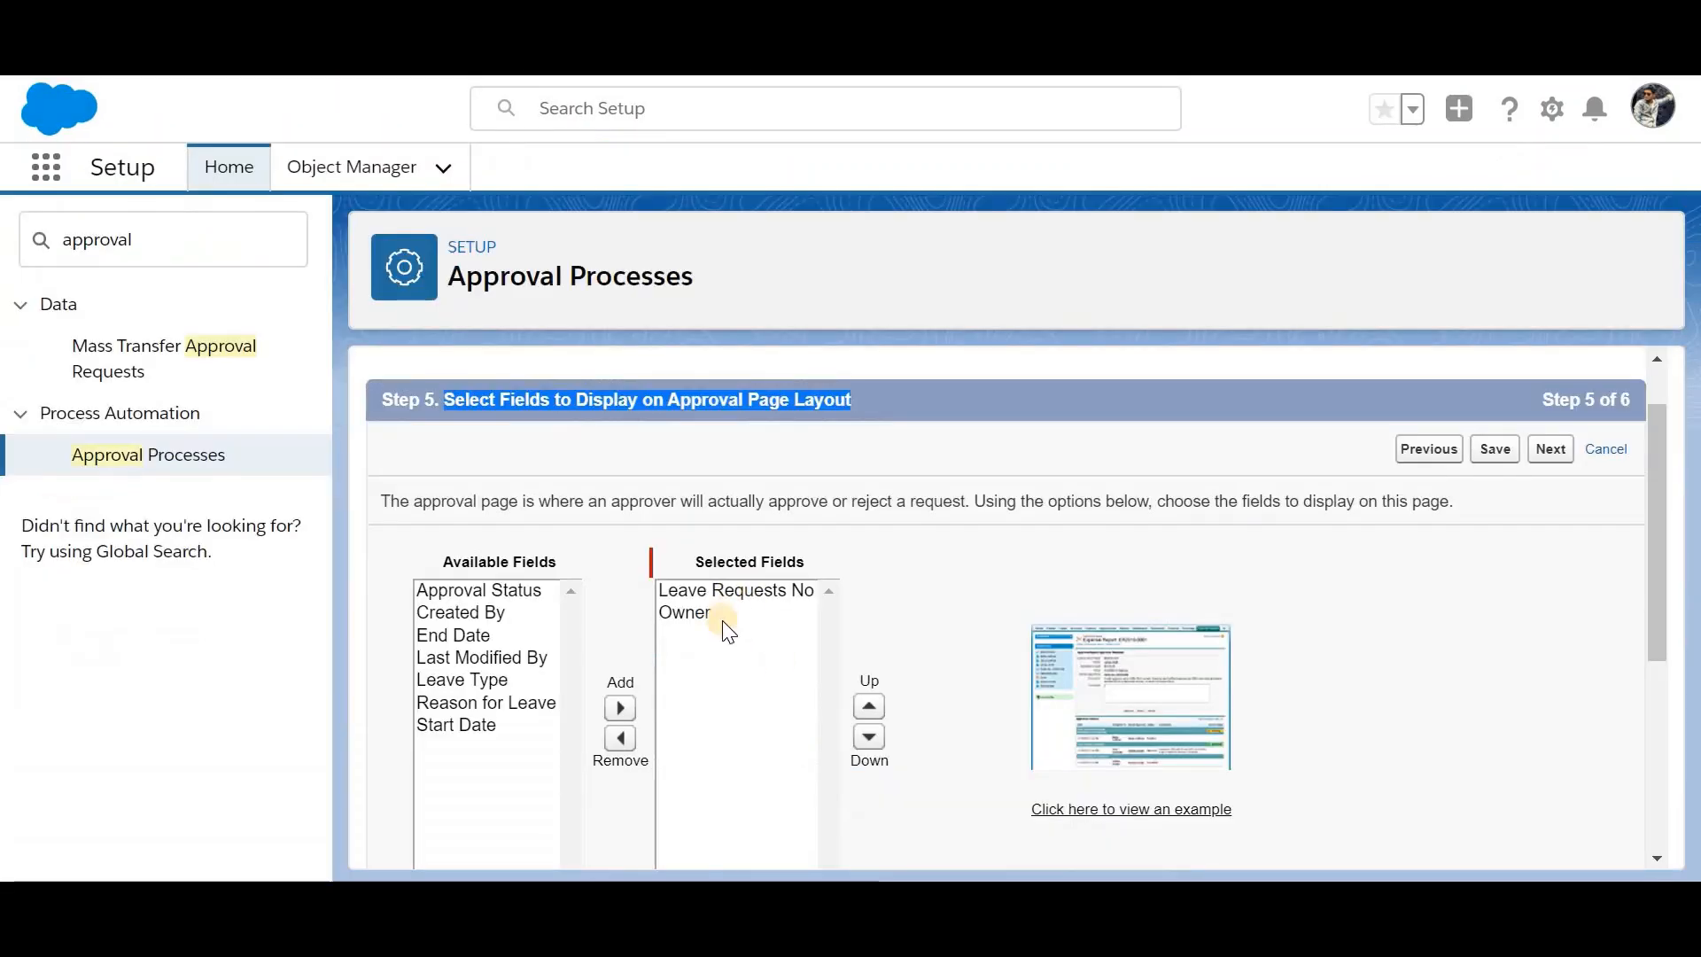
Step: Add End Date, Start Date, Reason for Leave and Leave Type to the fields displayed on the approval page
{"action": "left_click", "coordinate": [486, 636]}
{"action": "scroll", "coordinate": [524, 660], "scroll_direction": "down", "scroll_amount": 1}
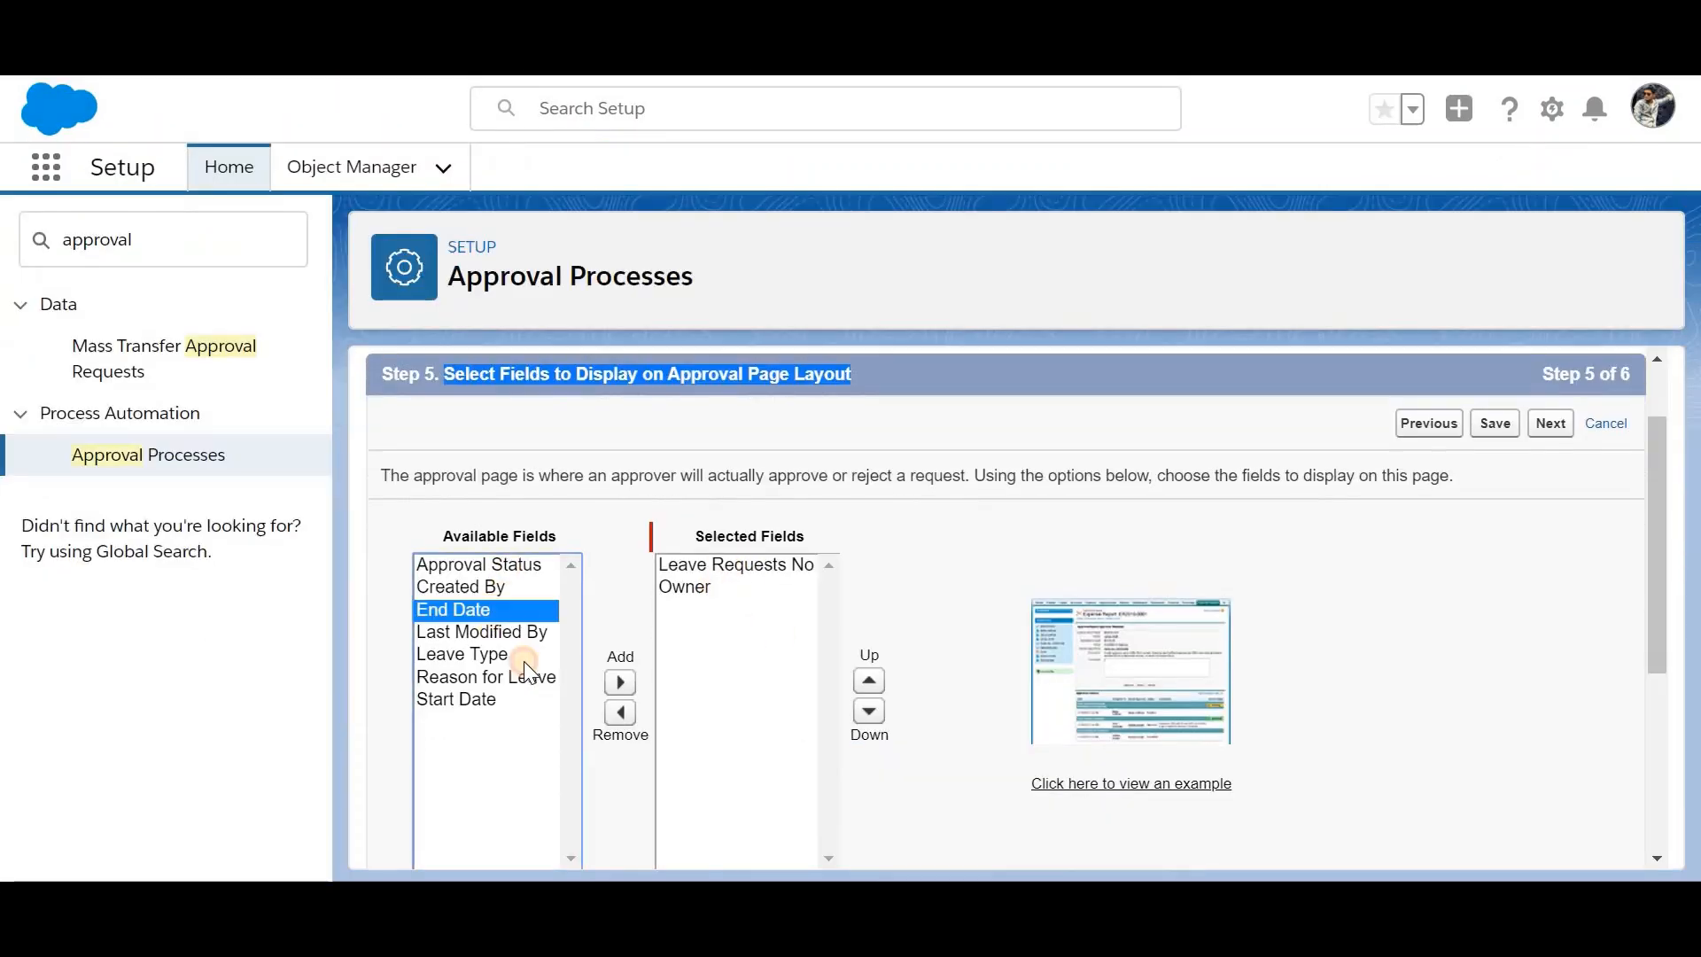
{"action": "left_click", "coordinate": [620, 681]}
{"action": "left_click", "coordinate": [478, 676]}
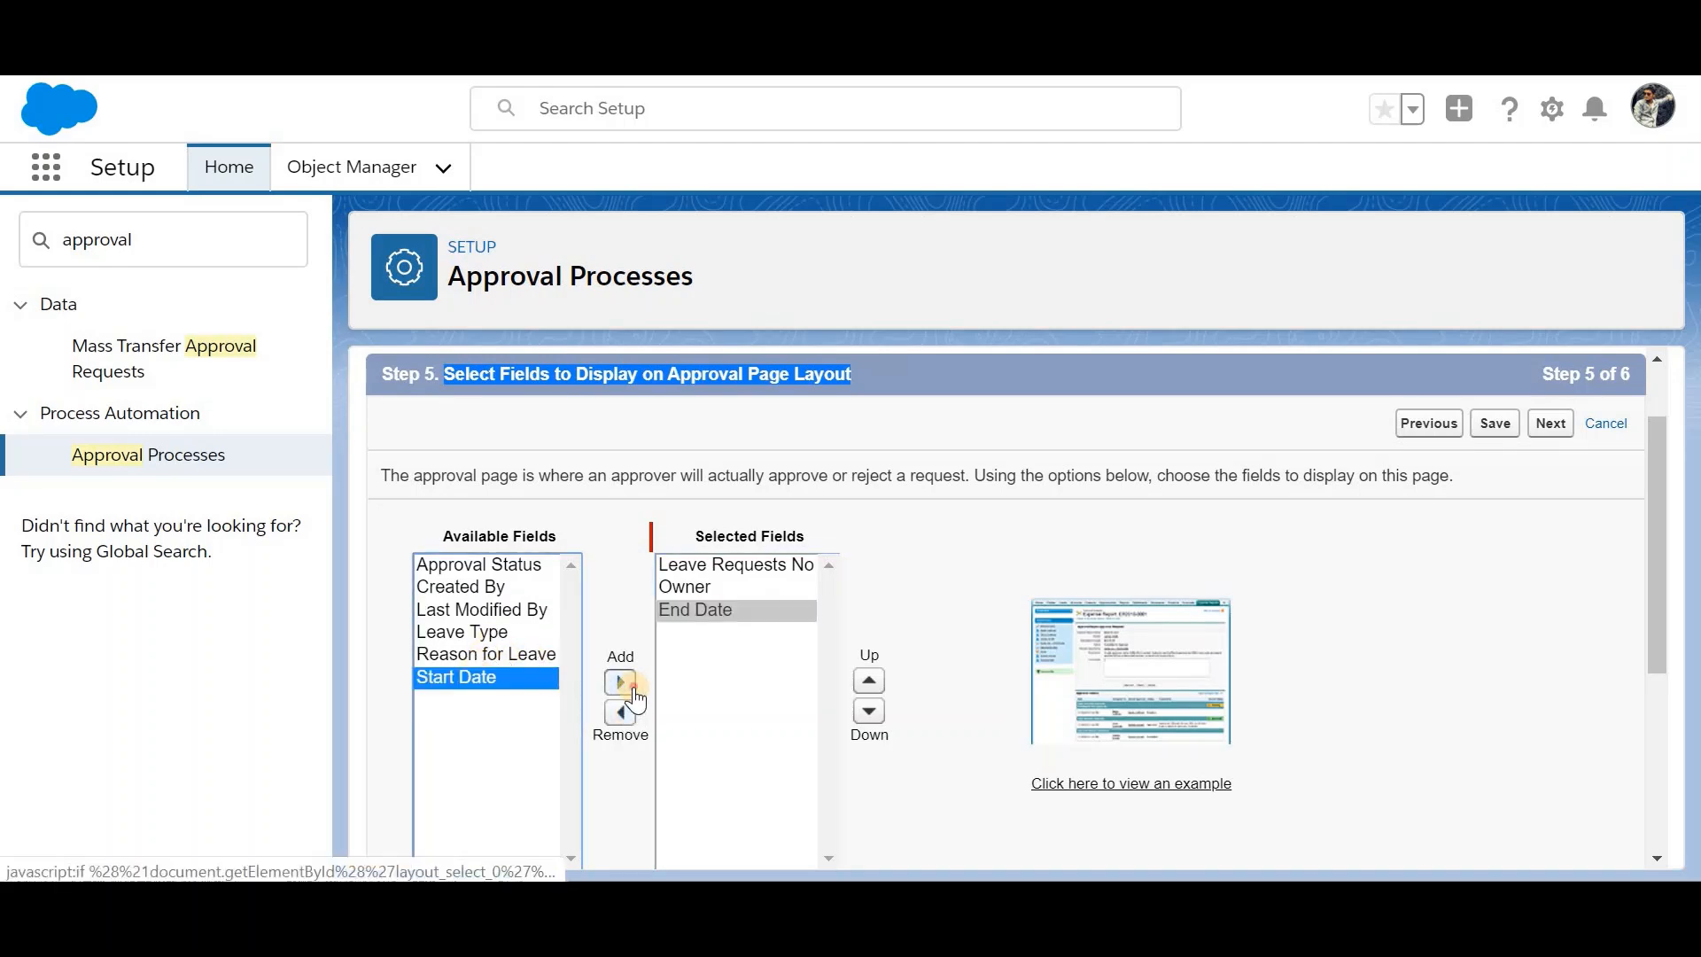
{"action": "left_click", "coordinate": [620, 682]}
{"action": "left_click", "coordinate": [530, 654]}
{"action": "left_click", "coordinate": [620, 682]}
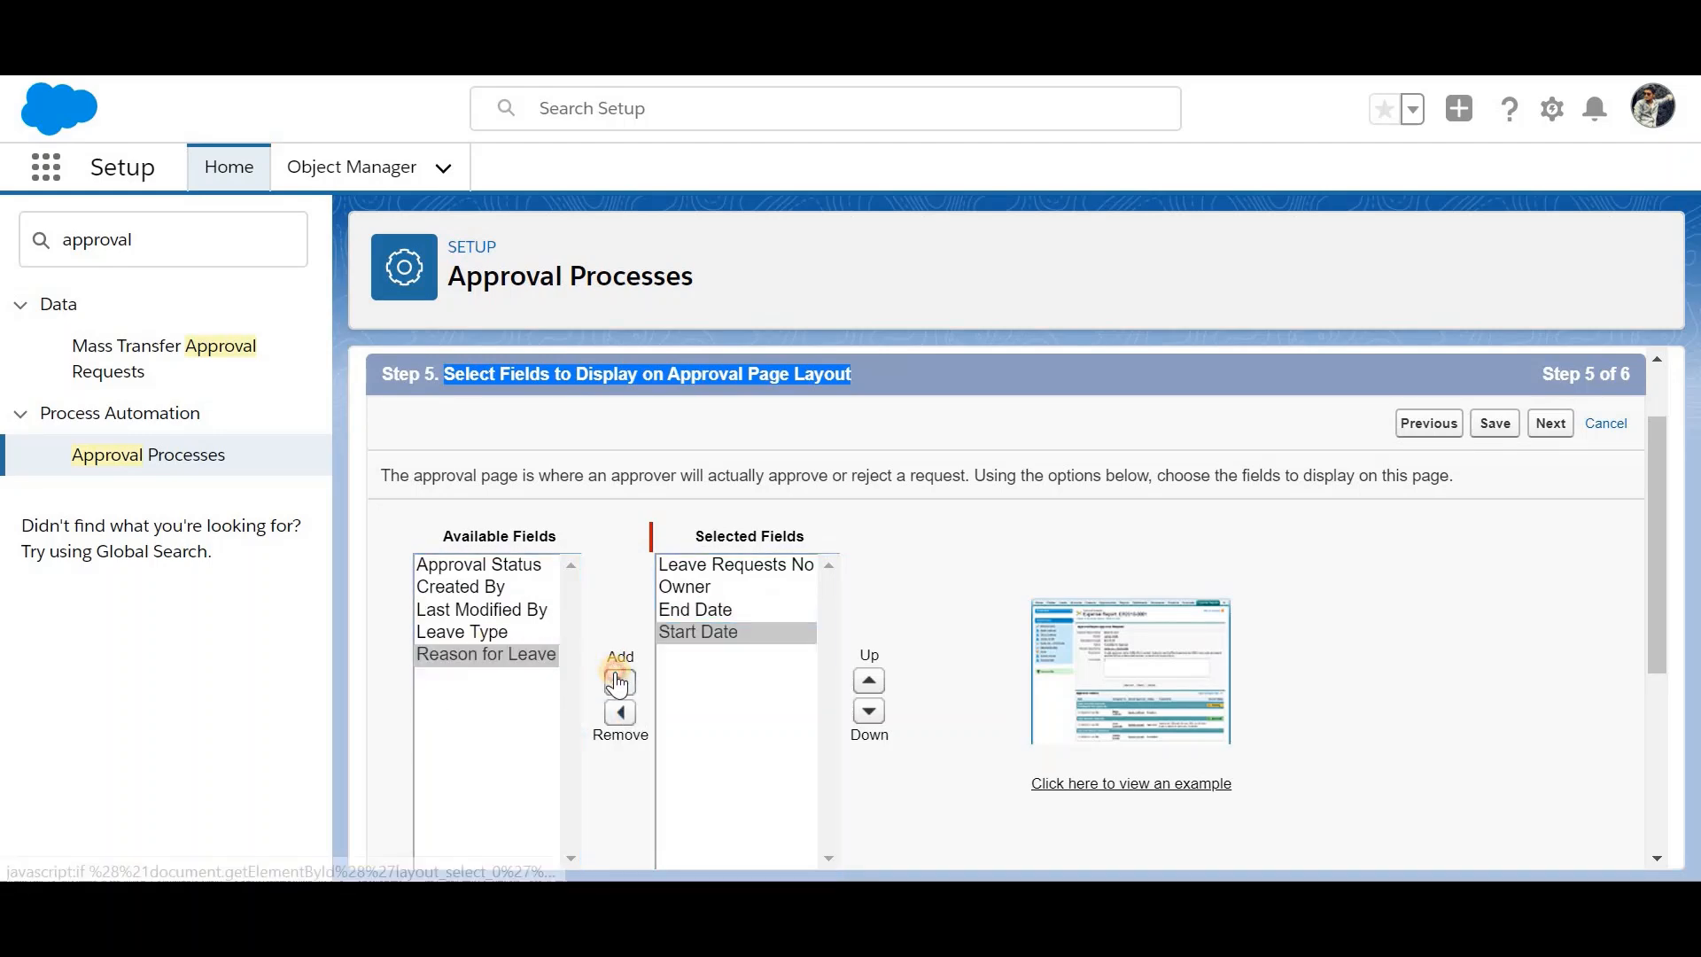
{"action": "left_click", "coordinate": [498, 631]}
{"action": "left_click", "coordinate": [605, 688]}
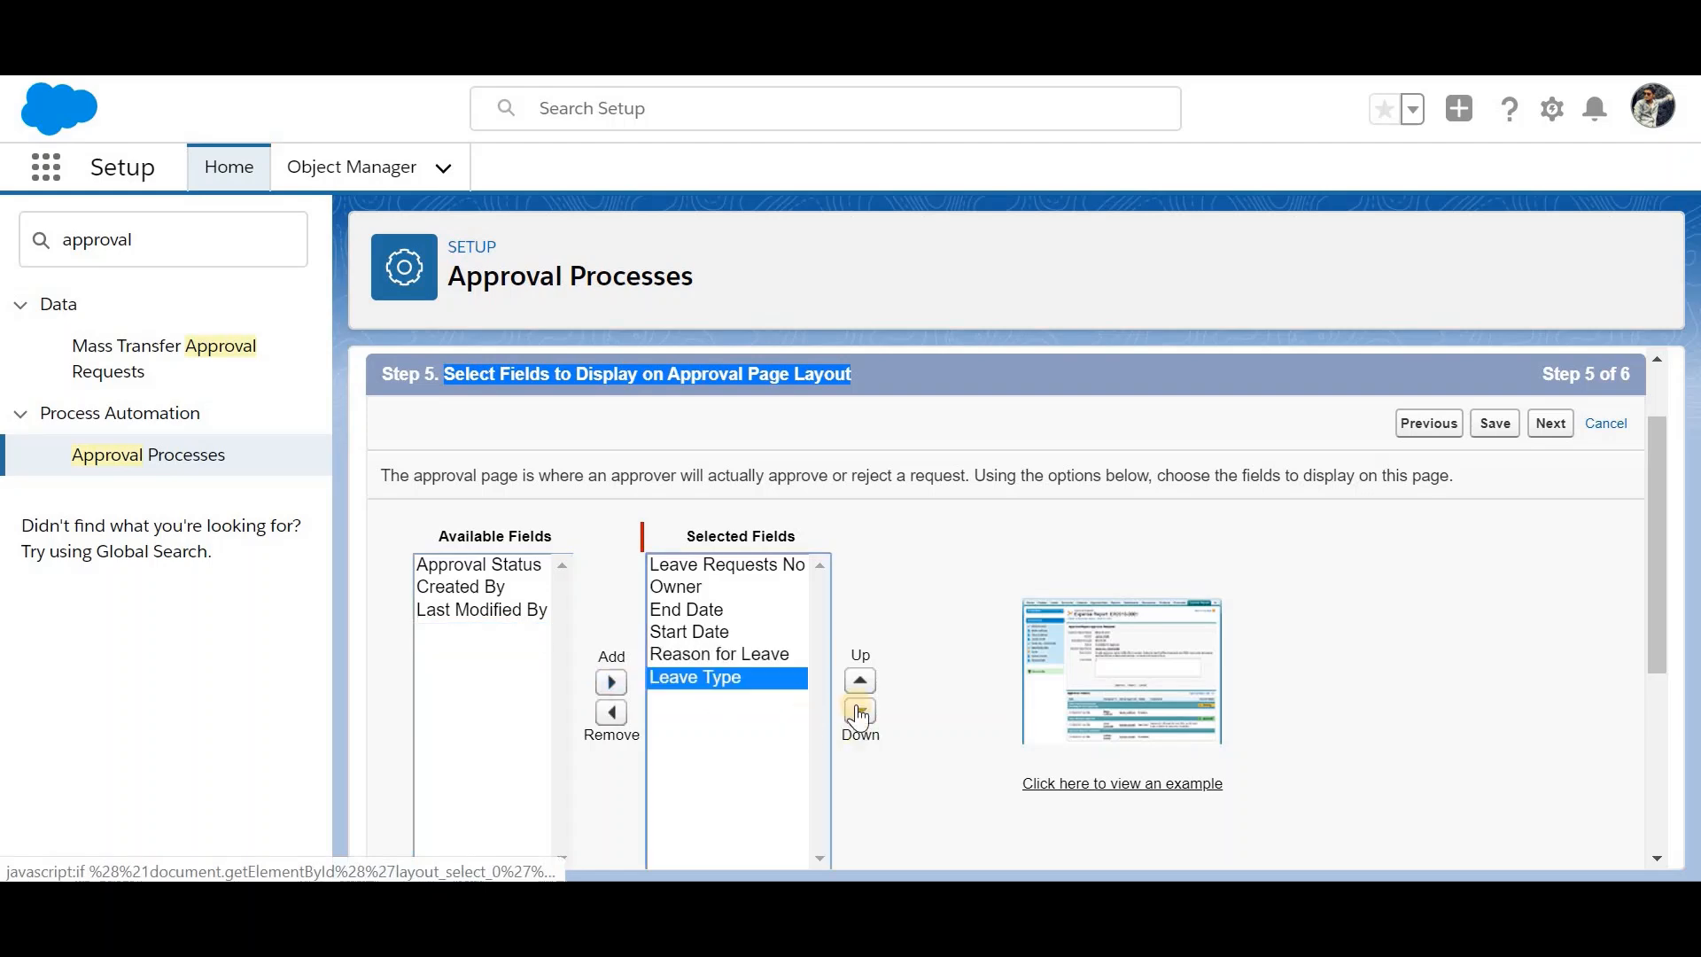
Step: Place Start Date above End Date in the selected fields and save the approval process
{"action": "left_click", "coordinate": [747, 630]}
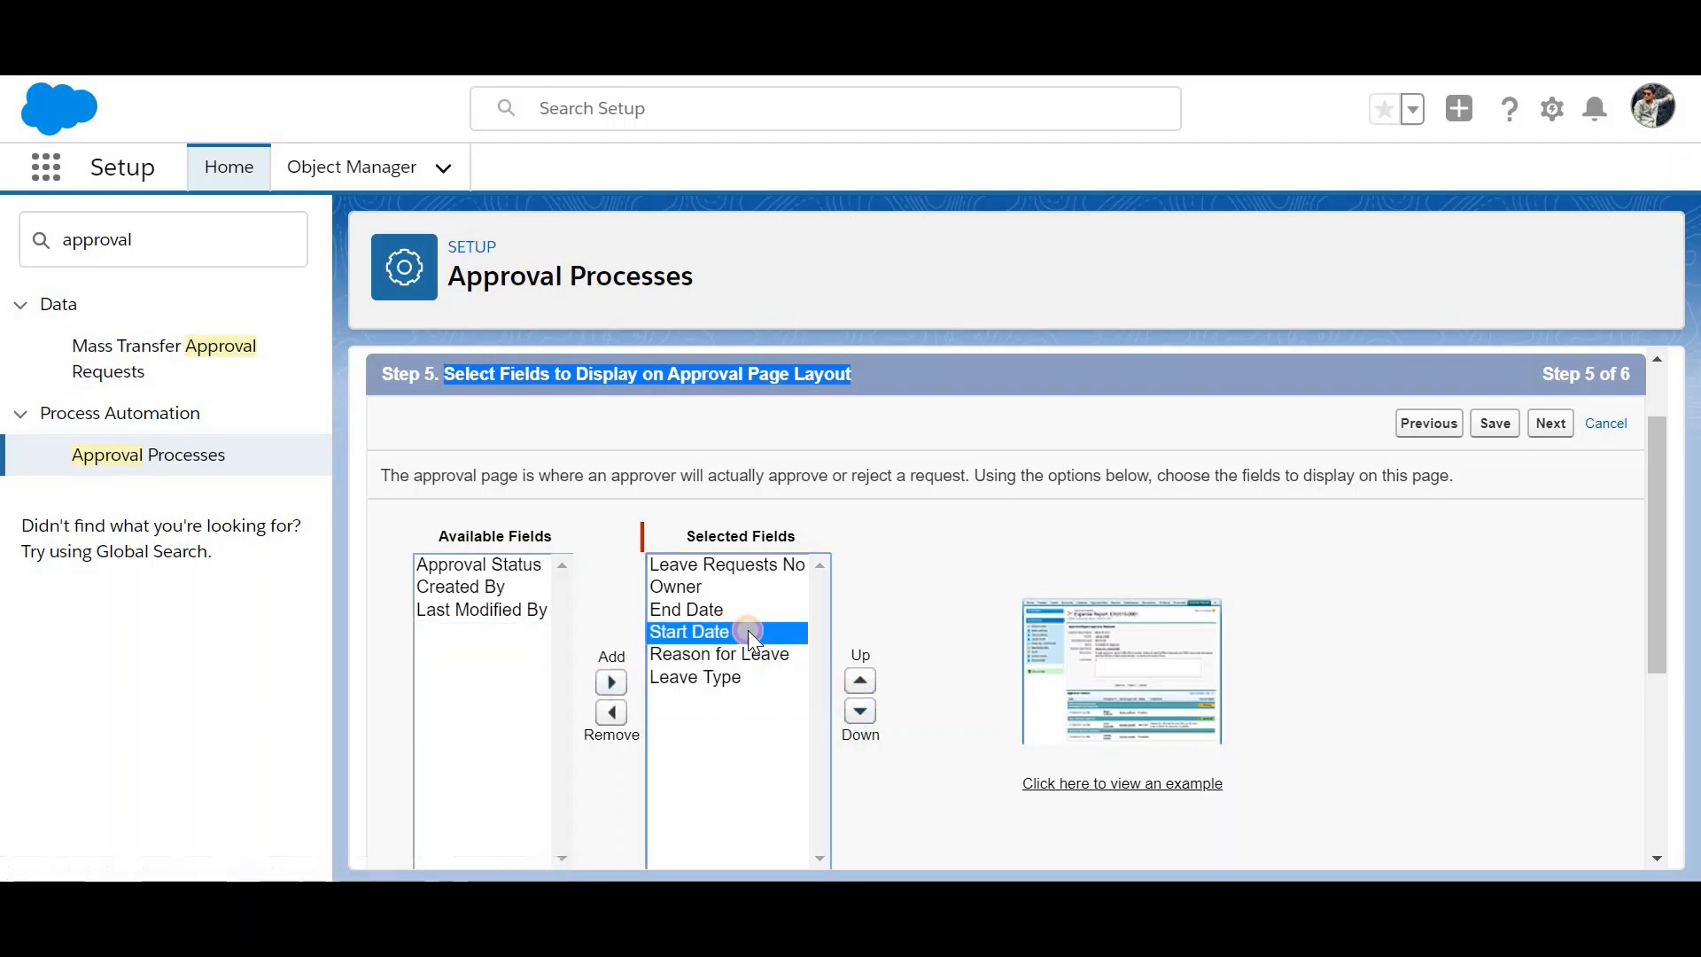
{"action": "left_click", "coordinate": [860, 681]}
{"action": "left_click", "coordinate": [1496, 427]}
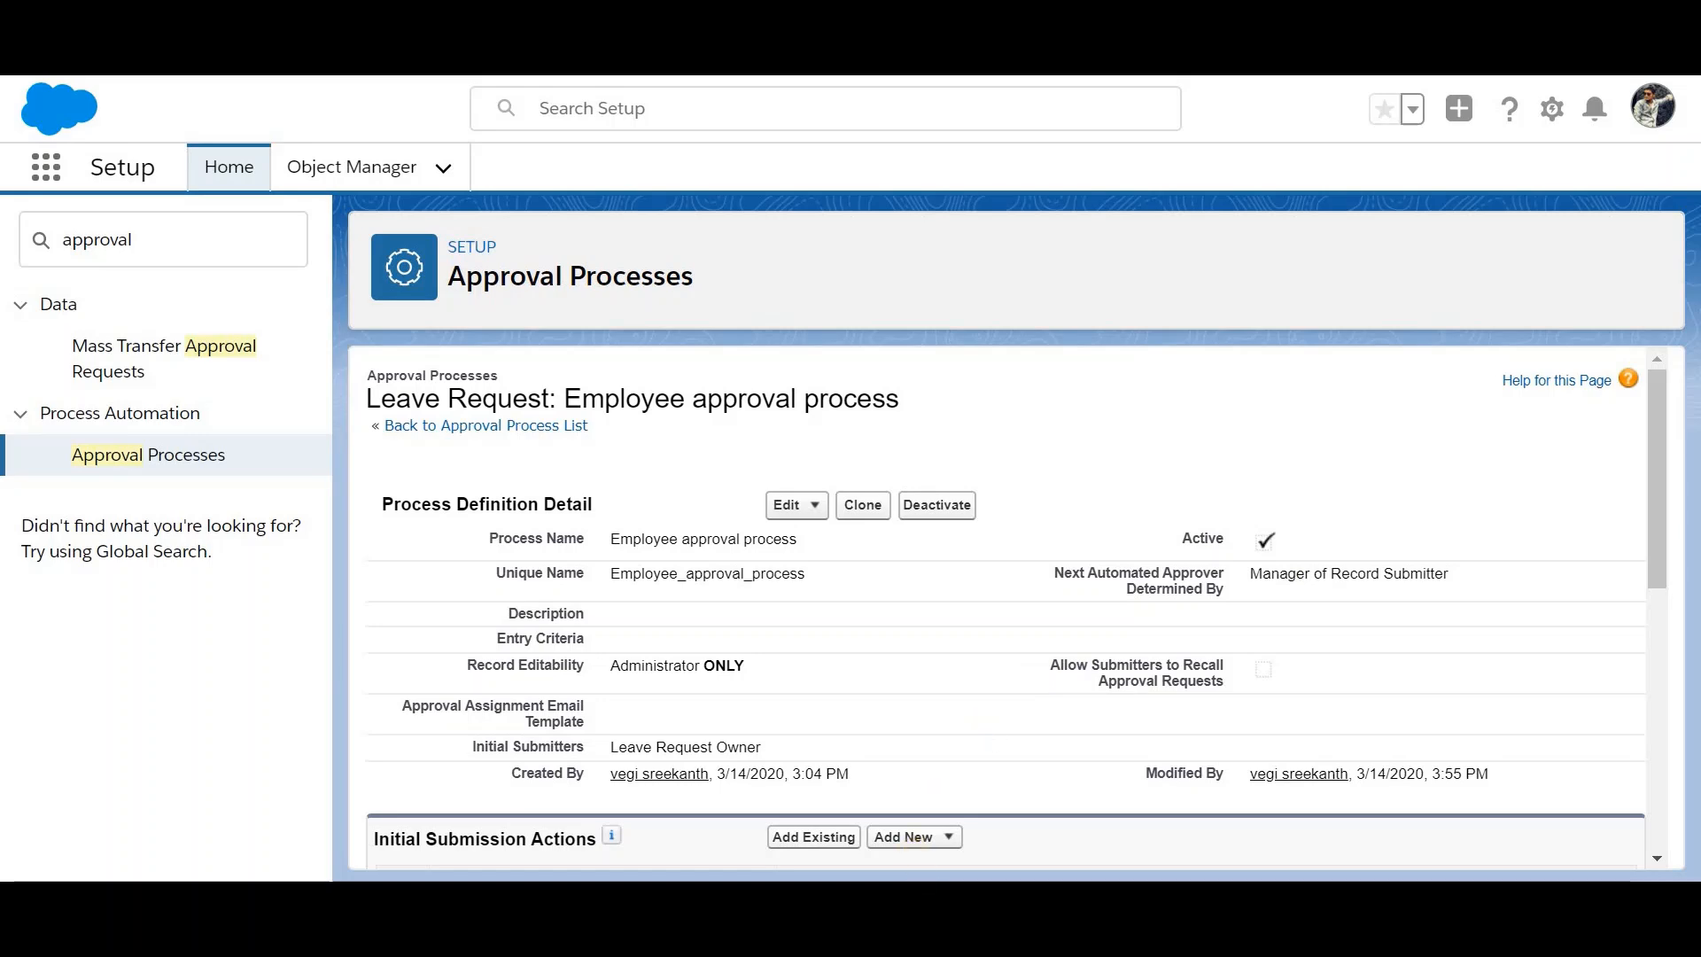
Step: Switch to the manager's session and review the approval details on the updated leave request approval page
{"action": "left_click", "coordinate": [983, 822]}
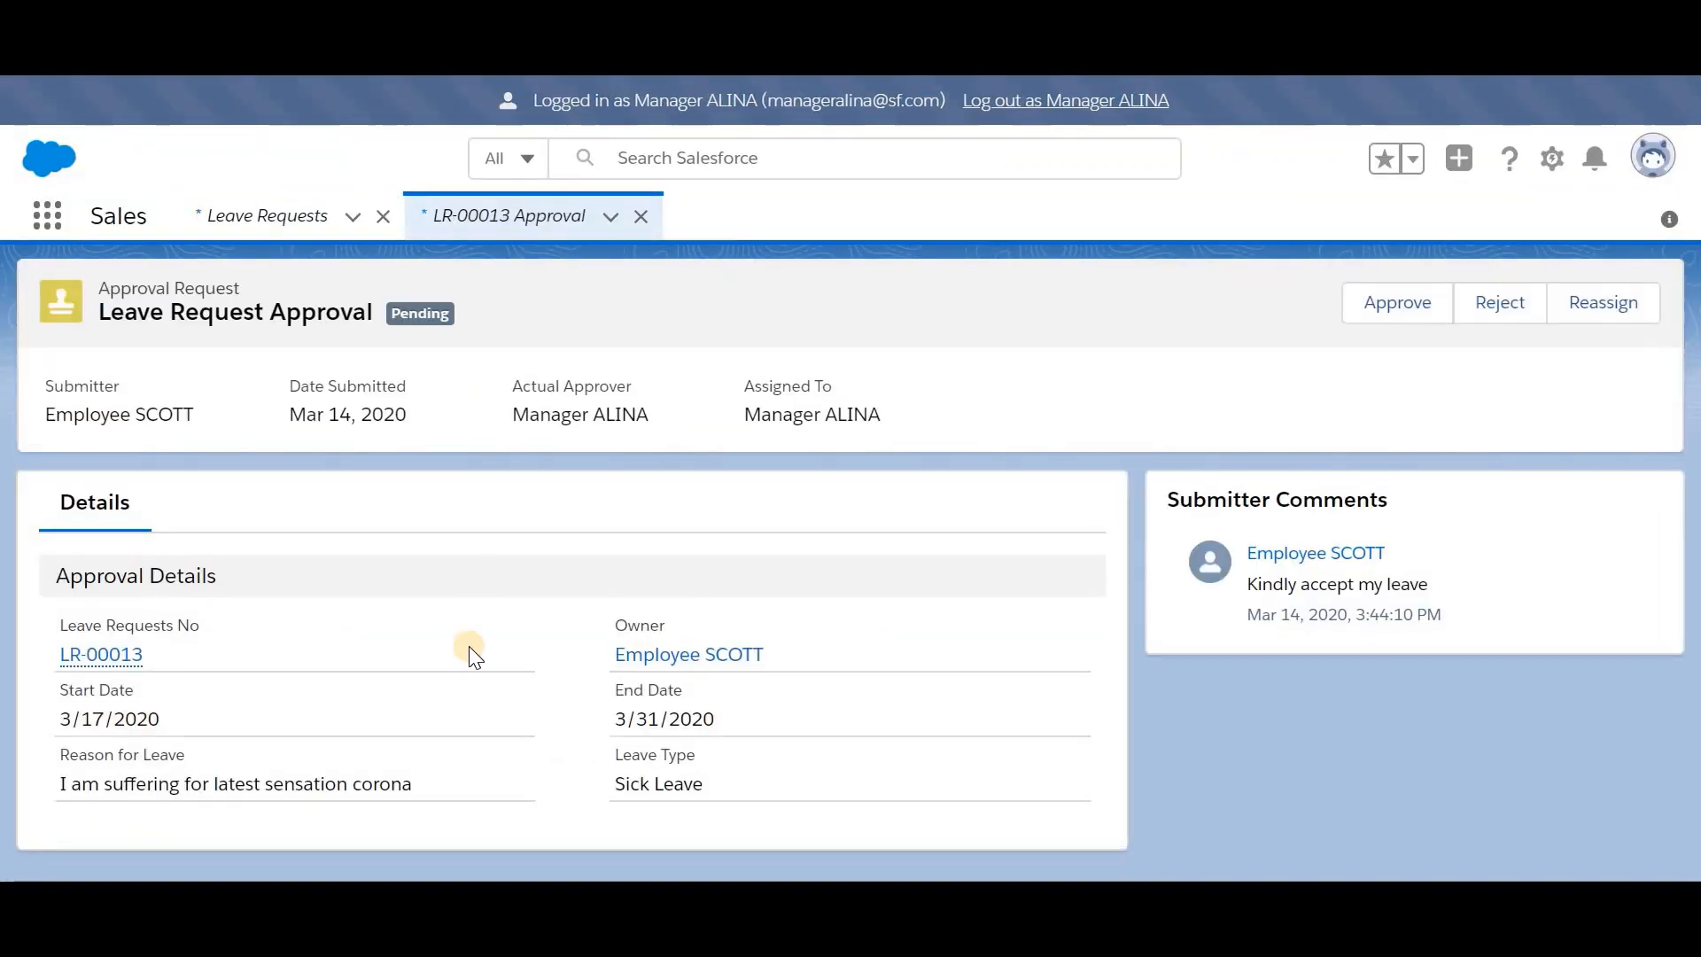
{"action": "left_click_drag", "start_coordinate": [726, 787], "coordinate": [62, 630]}
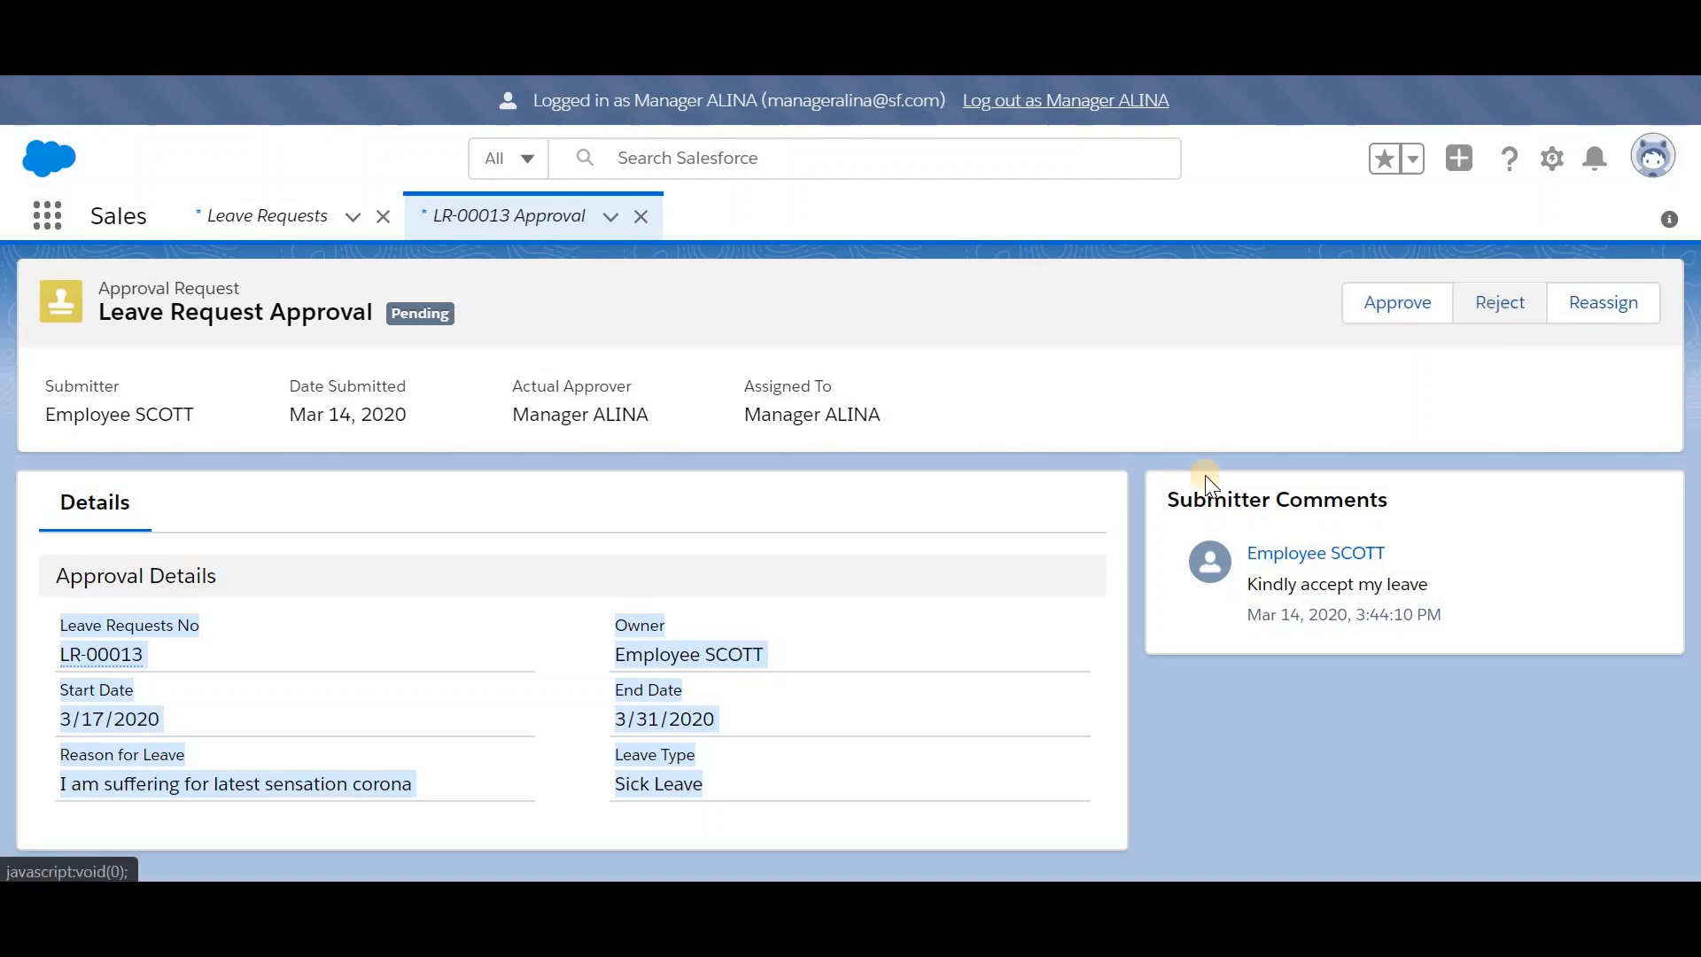
{"action": "left_click_drag", "start_coordinate": [429, 787], "coordinate": [36, 787]}
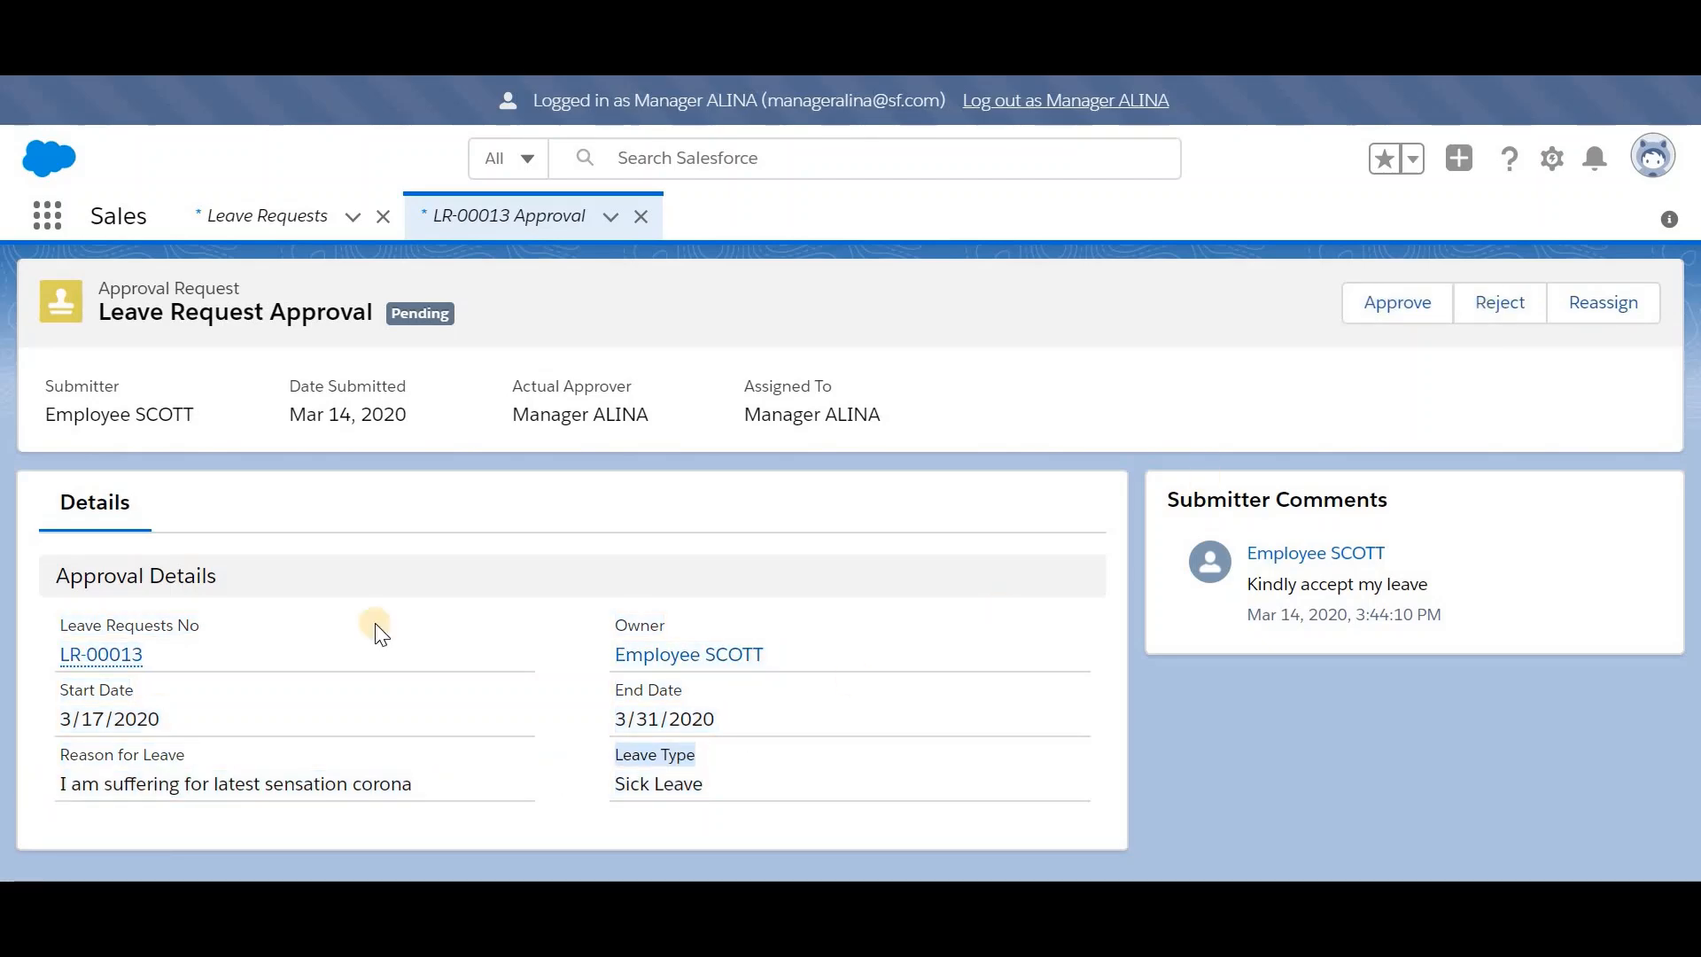
Step: Approve the pending leave request LR-00013 with the comment "Enjoy your corona"
{"action": "left_click", "coordinate": [1421, 316]}
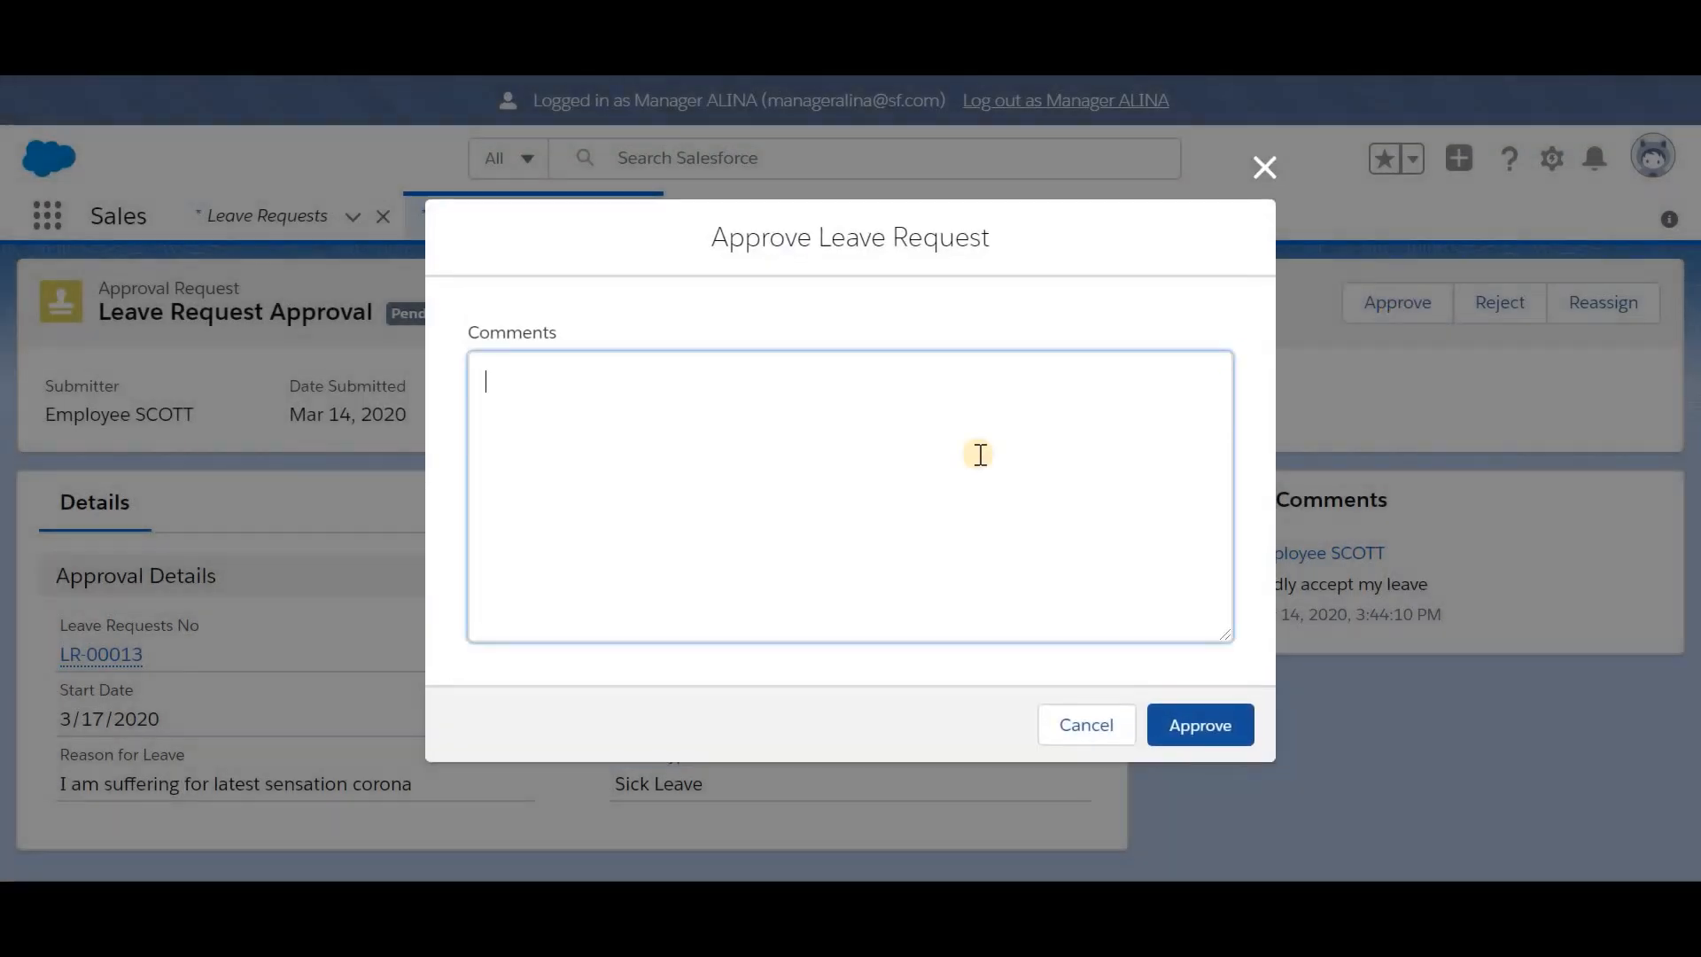
{"action": "left_click", "coordinate": [978, 455]}
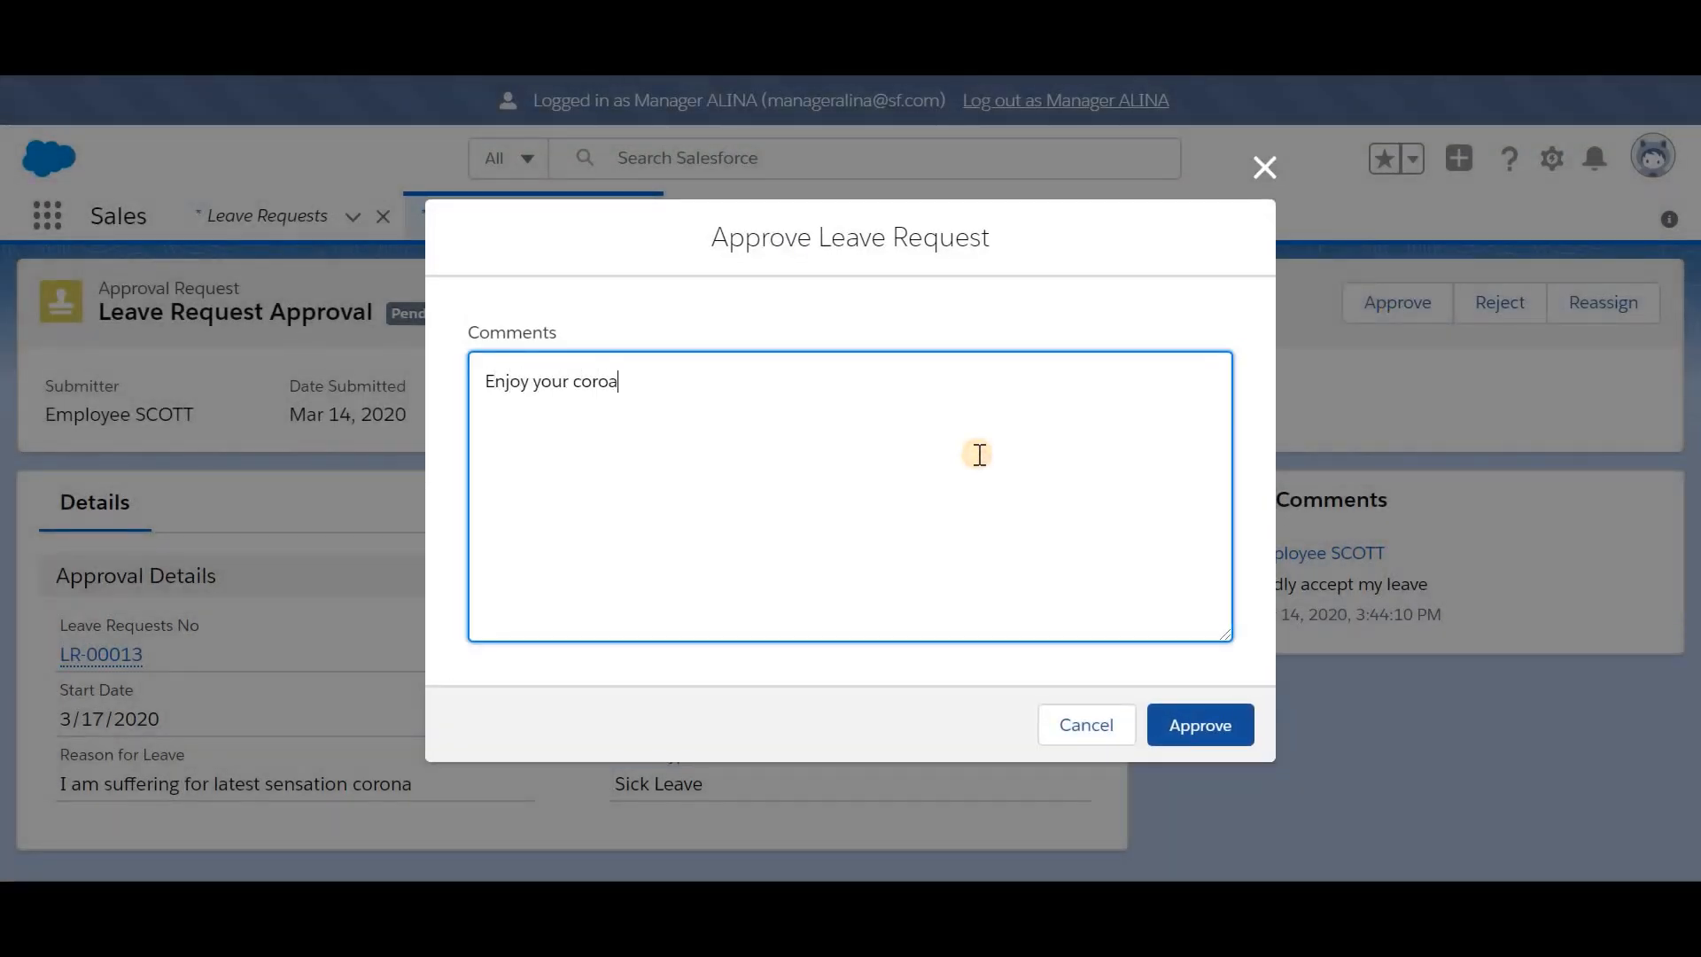
{"action": "left_click", "coordinate": [1197, 731]}
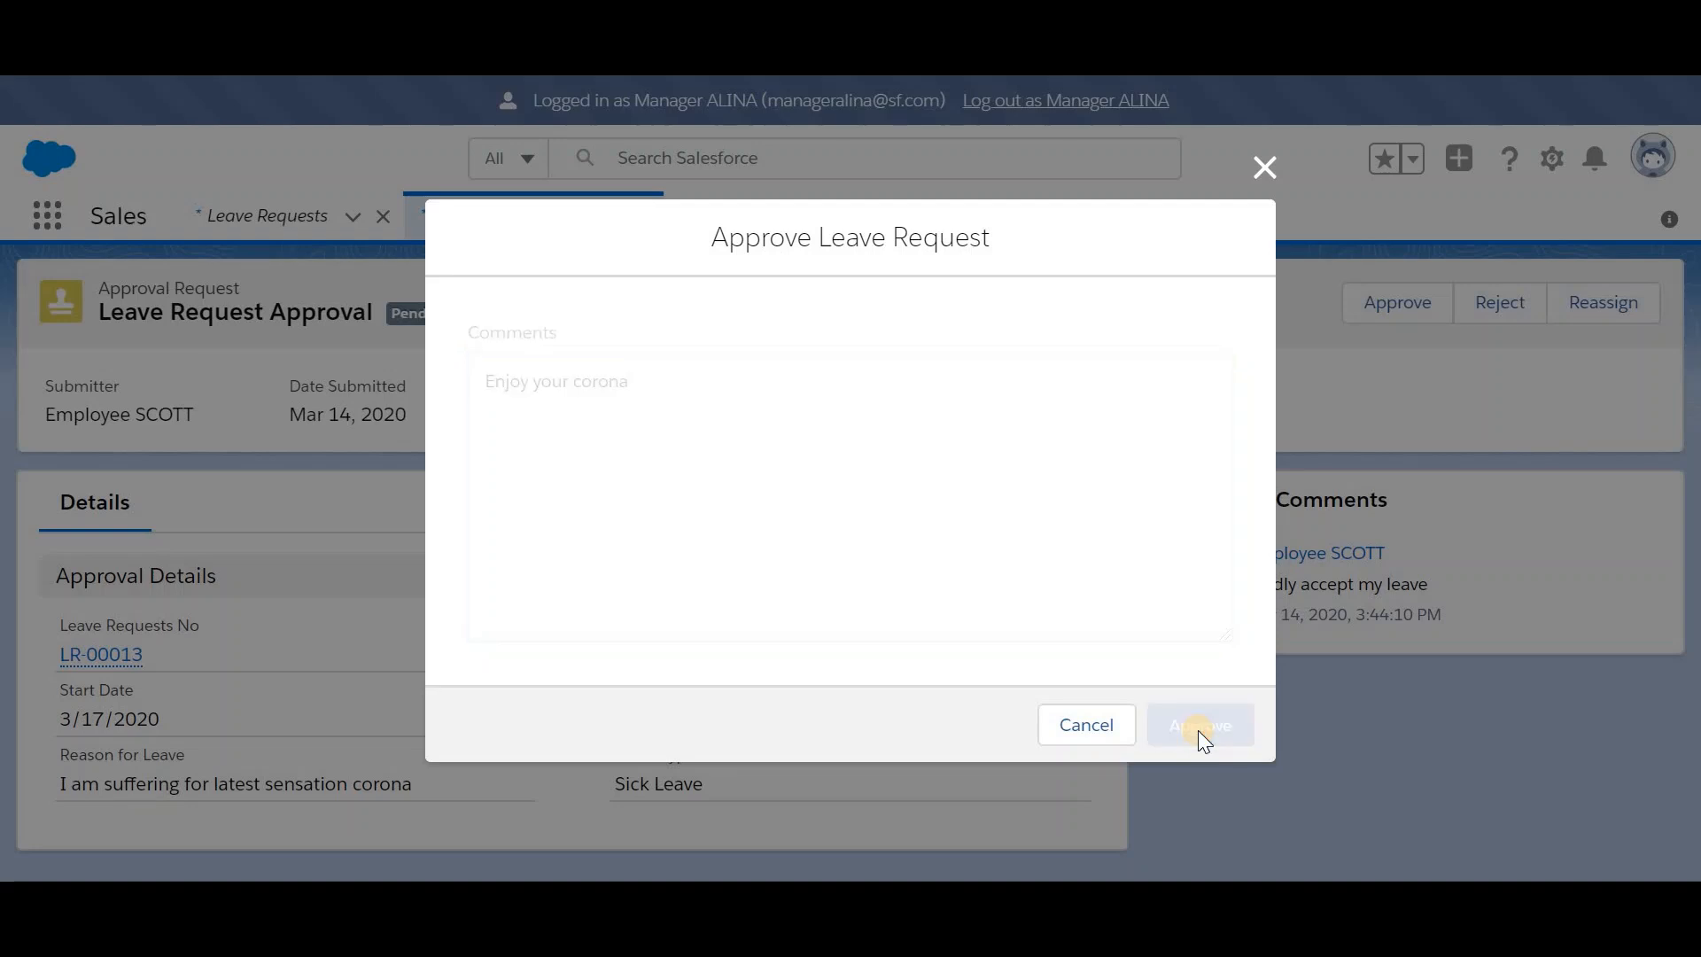
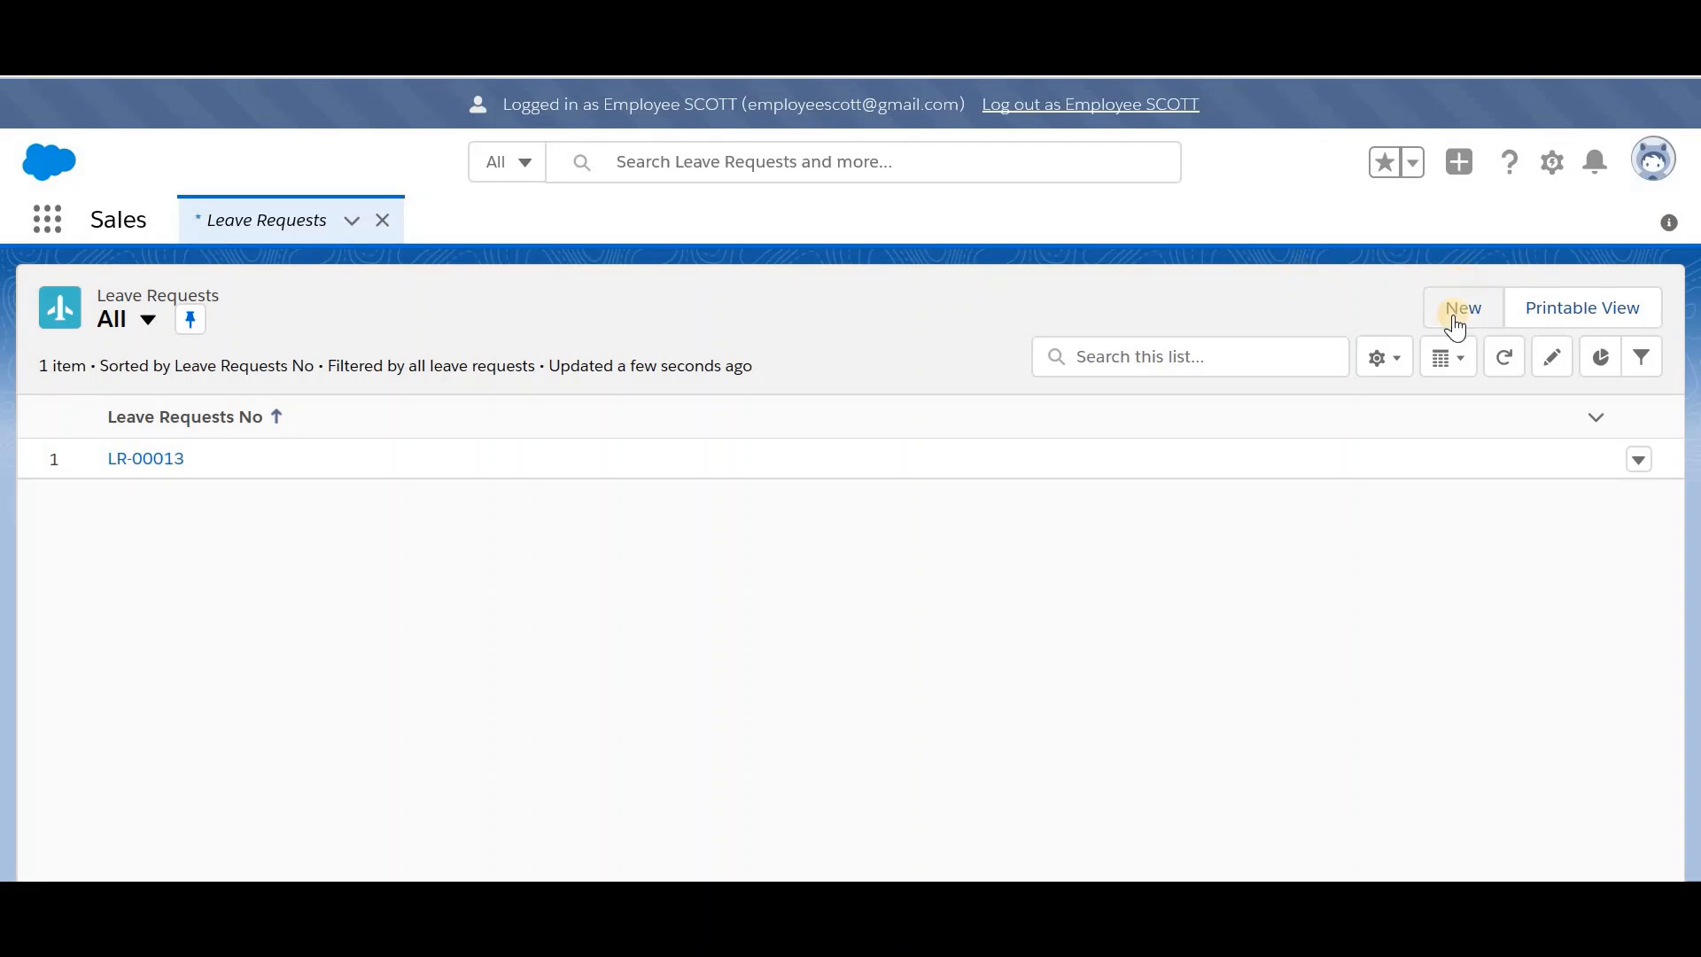
Step: As the employee, create and save a Sick Leave request starting 3/18/2020 and ending 3/19/2020
{"action": "left_click", "coordinate": [1458, 312]}
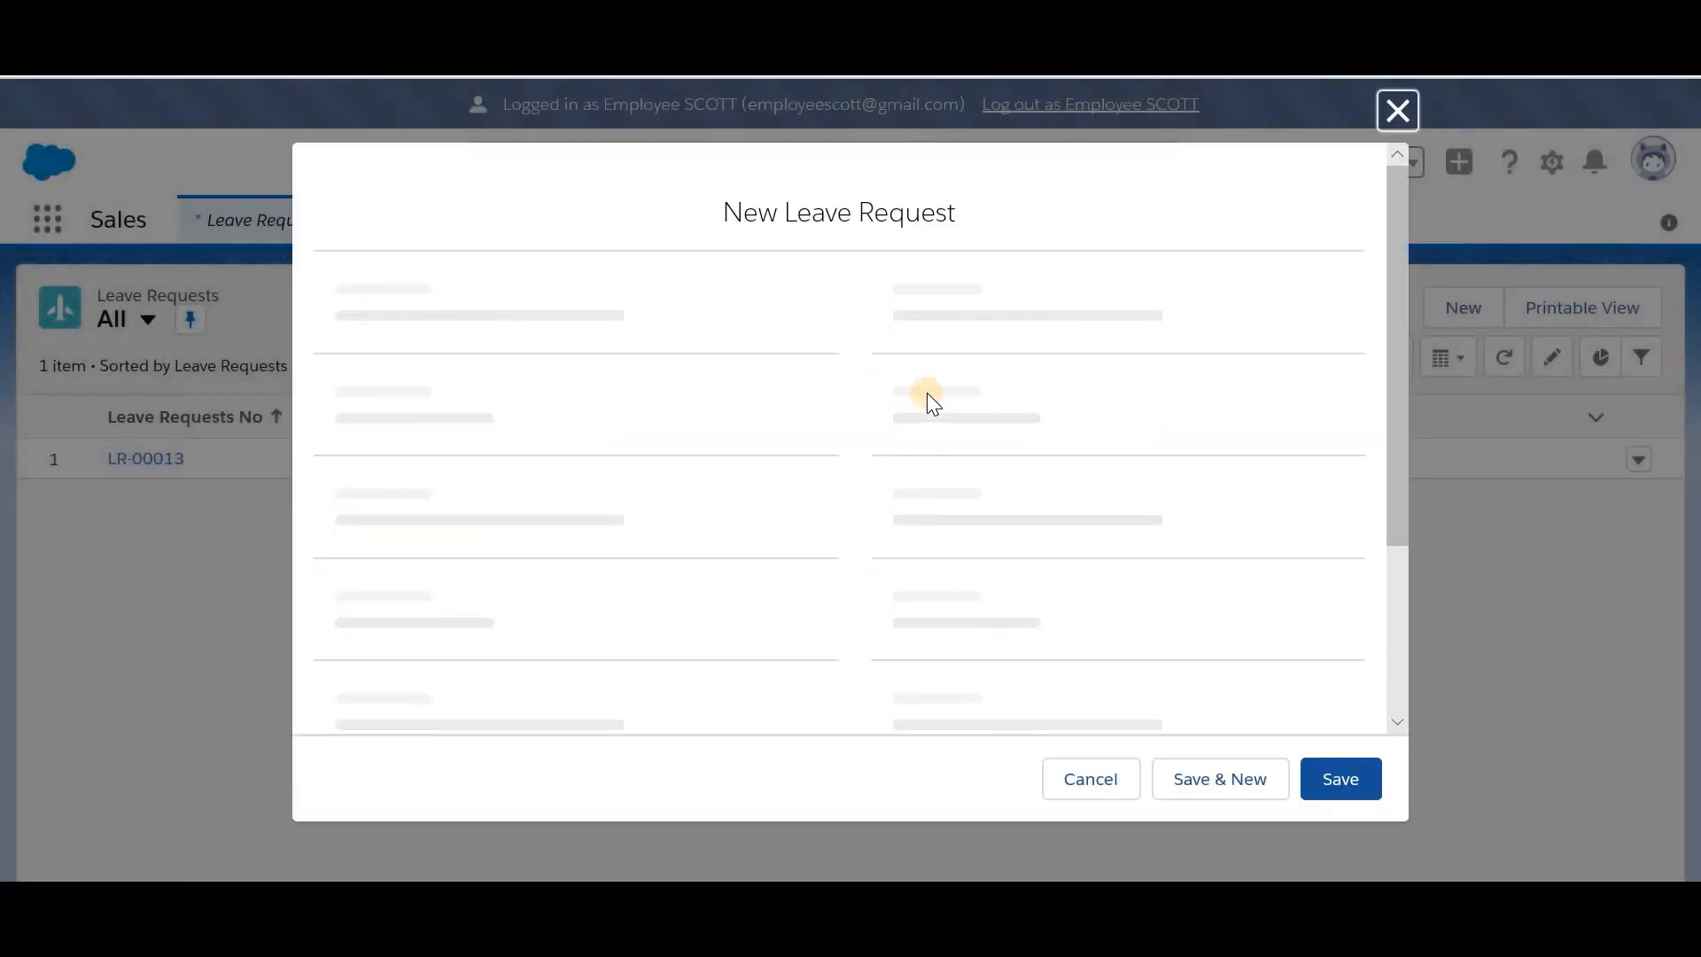
{"action": "left_click", "coordinate": [728, 429]}
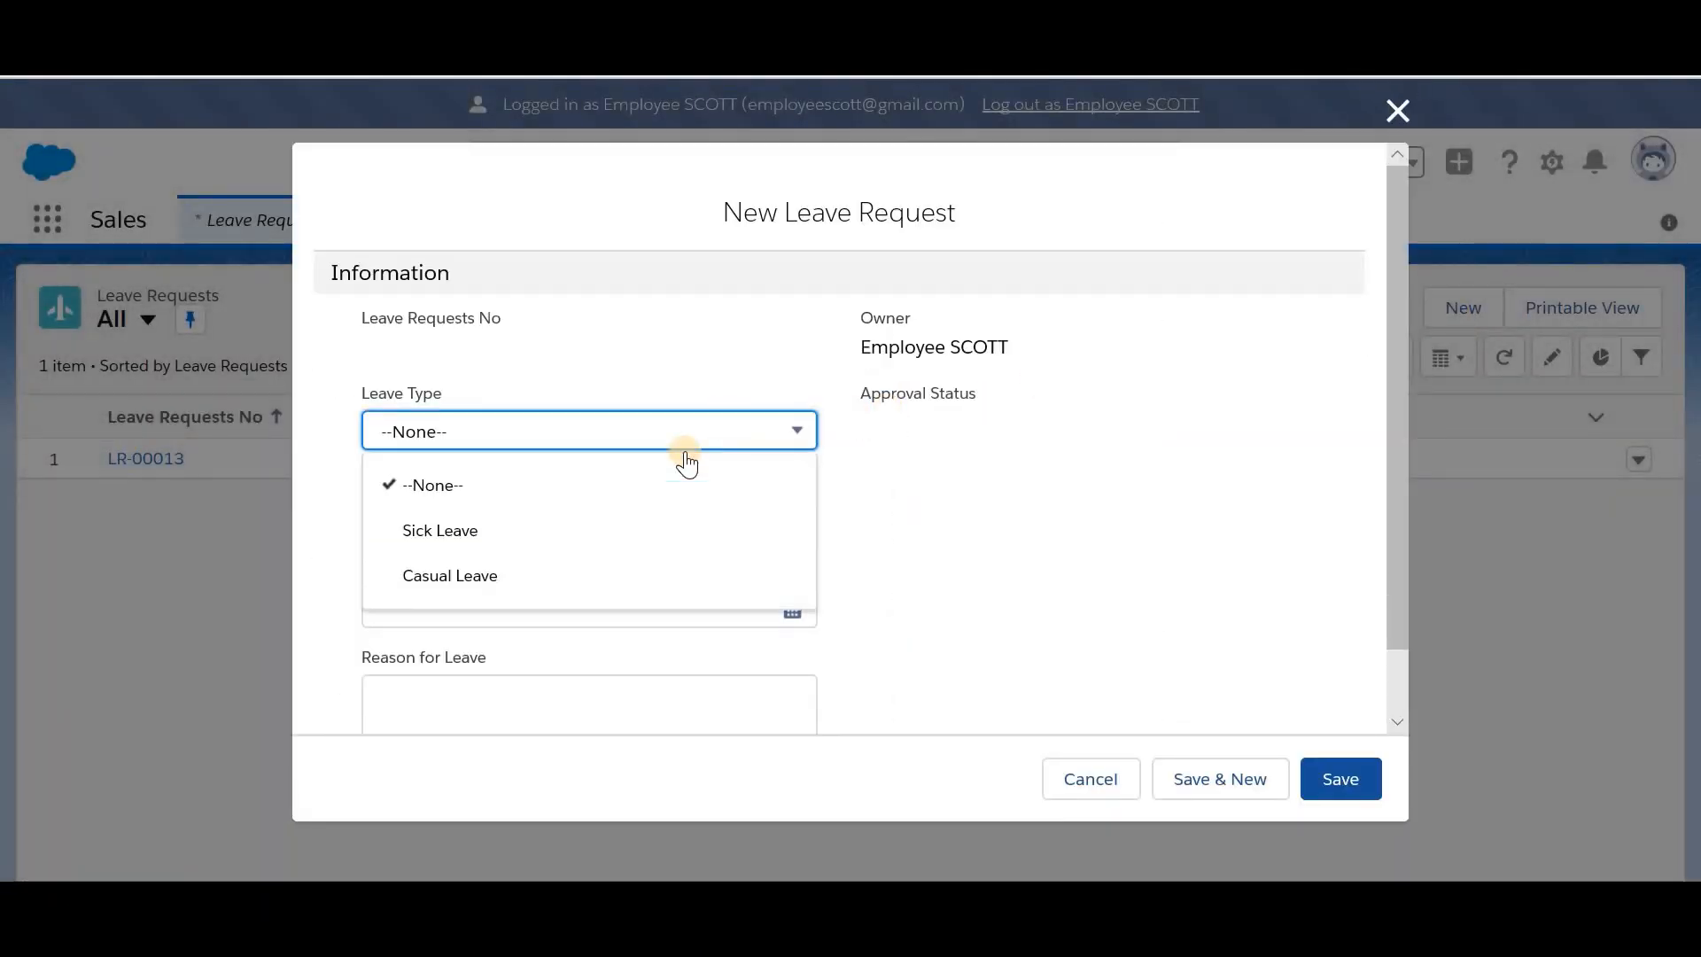
{"action": "left_click", "coordinate": [580, 527]}
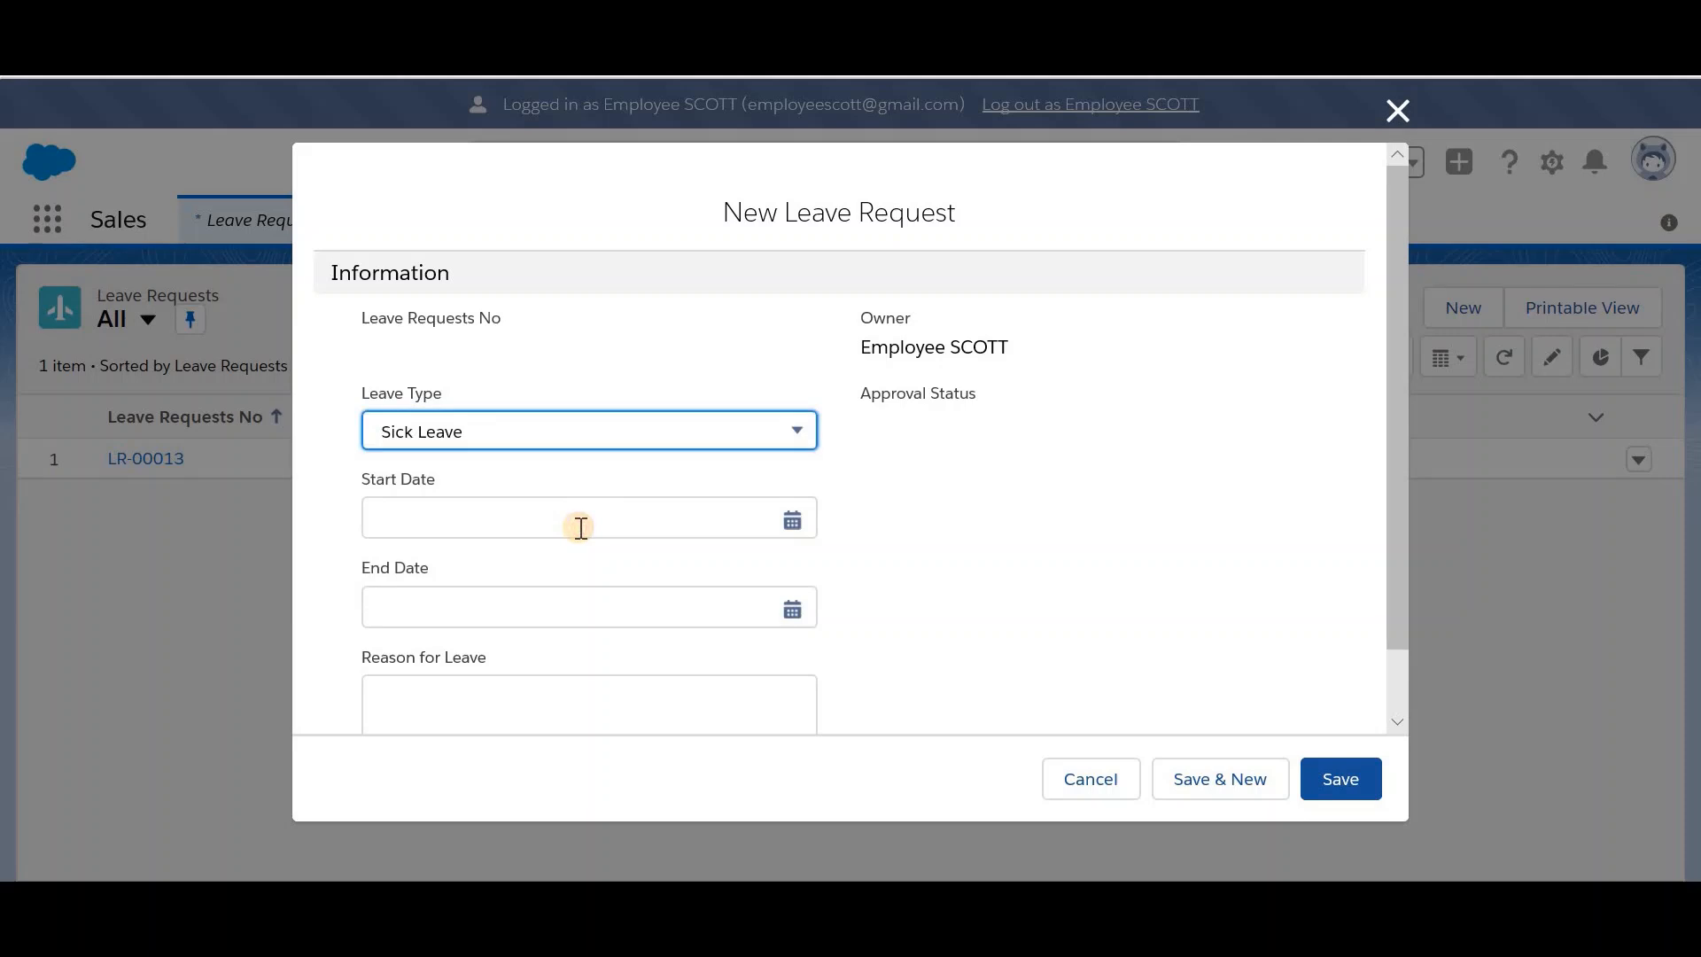
{"action": "left_click", "coordinate": [580, 527]}
{"action": "left_click", "coordinate": [553, 492]}
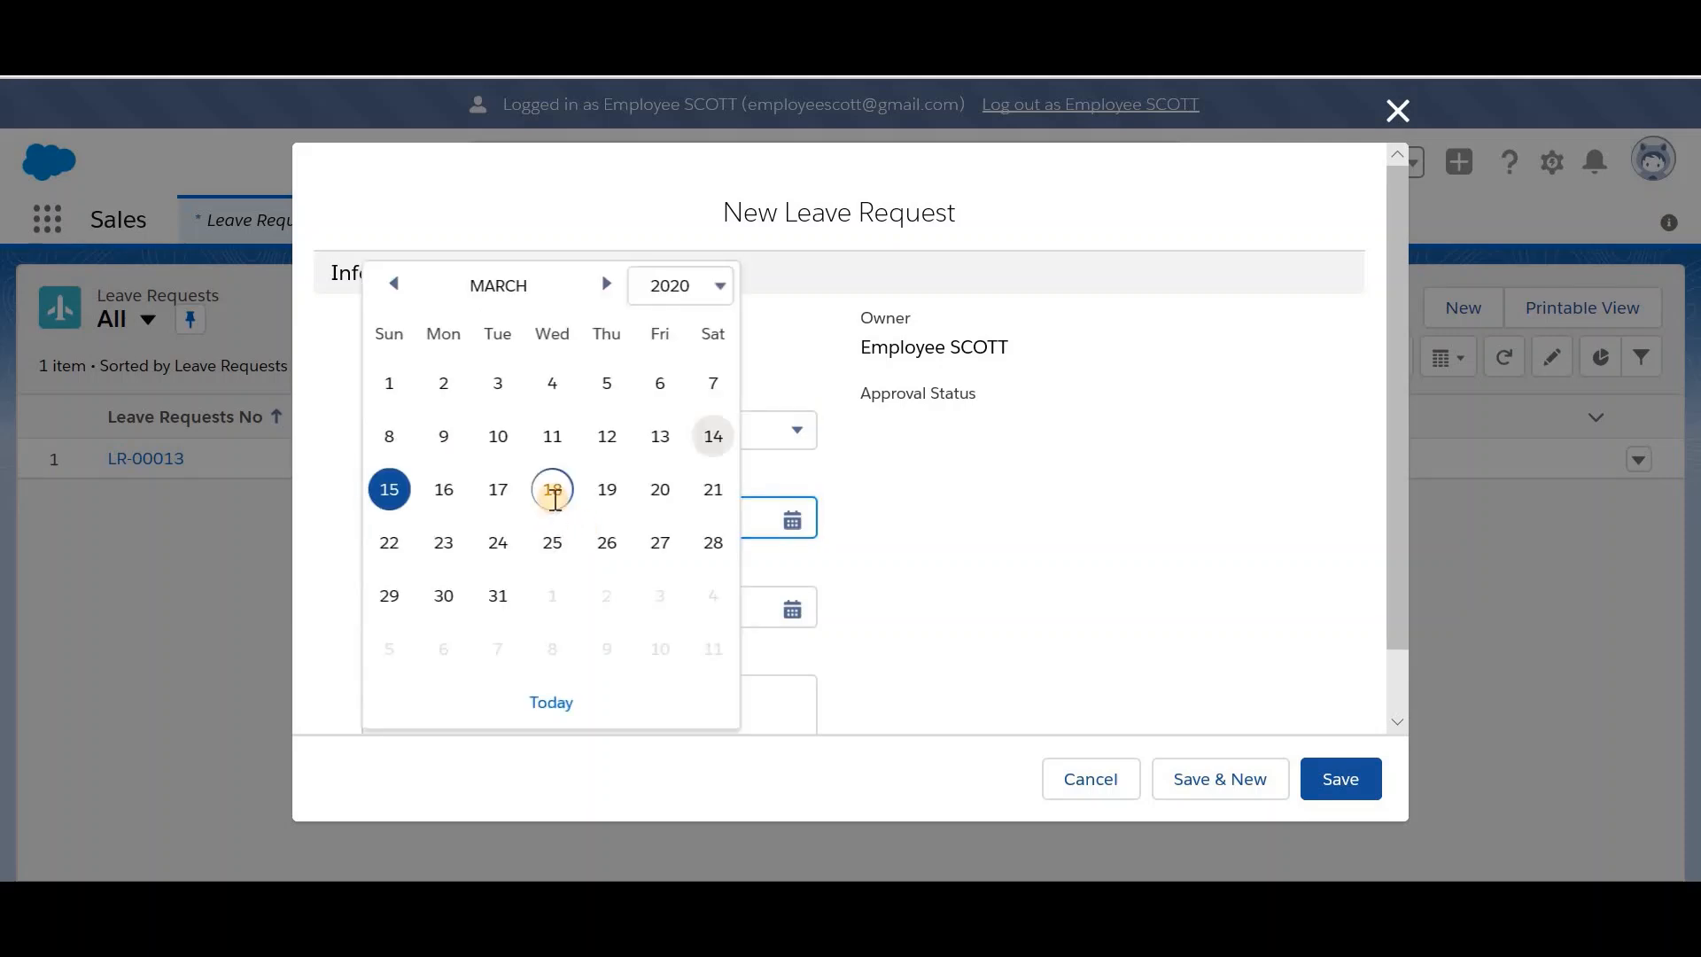
{"action": "left_click", "coordinate": [580, 613]}
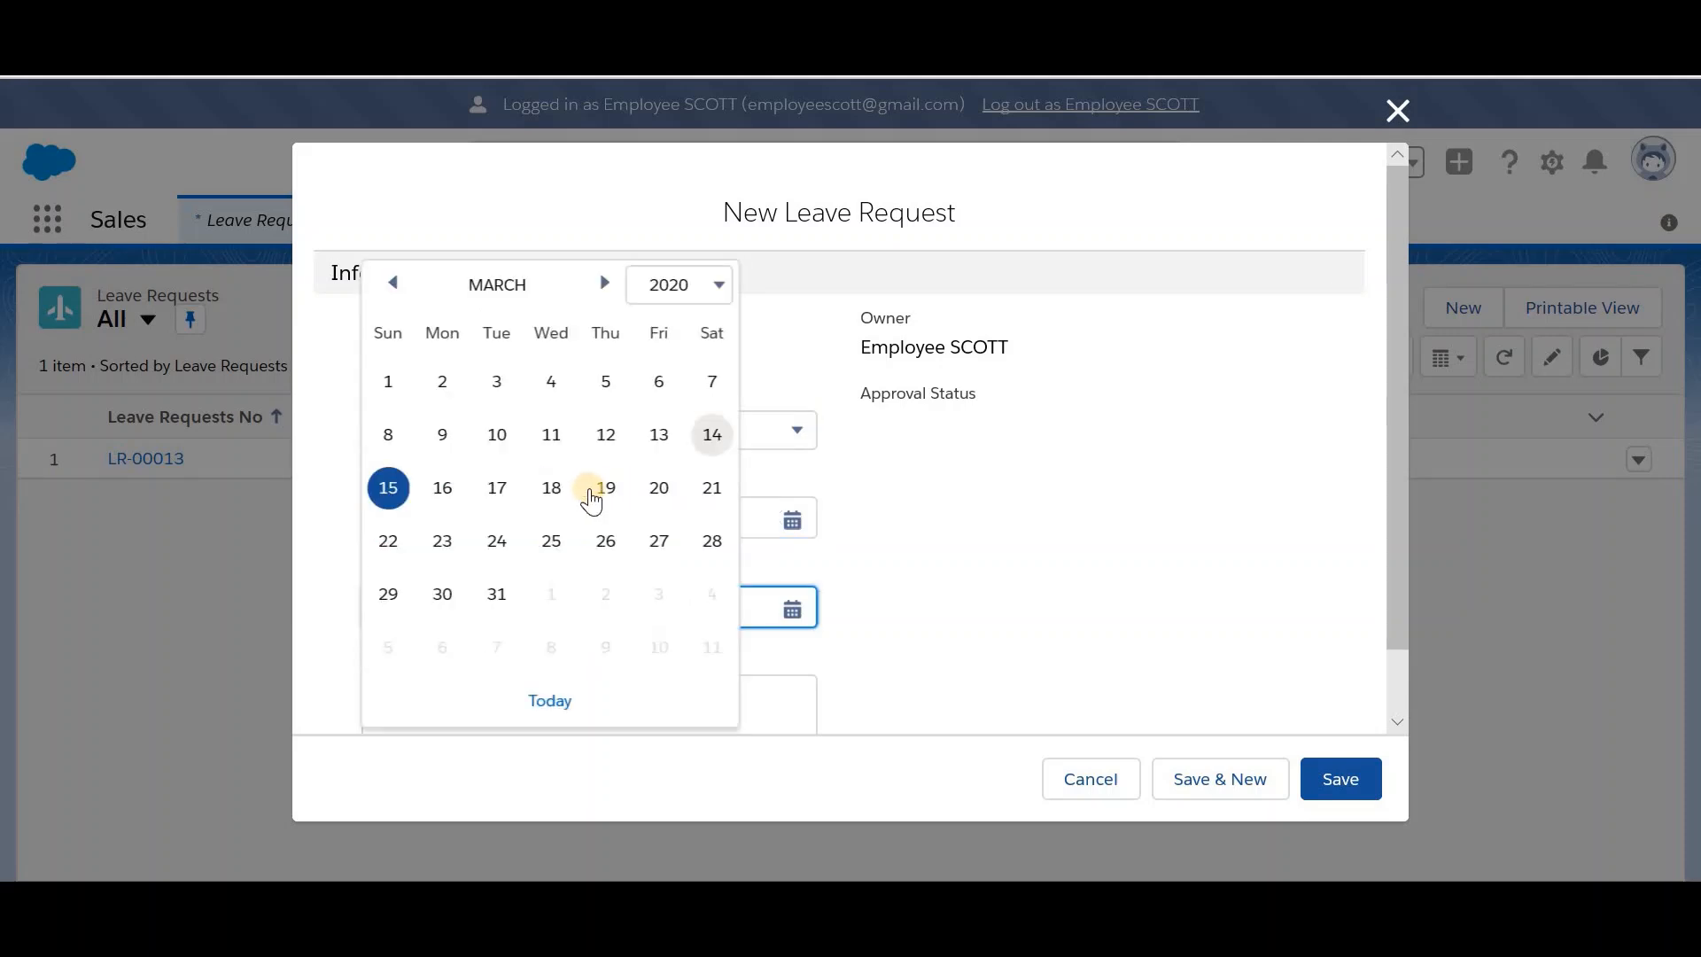
{"action": "left_click", "coordinate": [591, 489]}
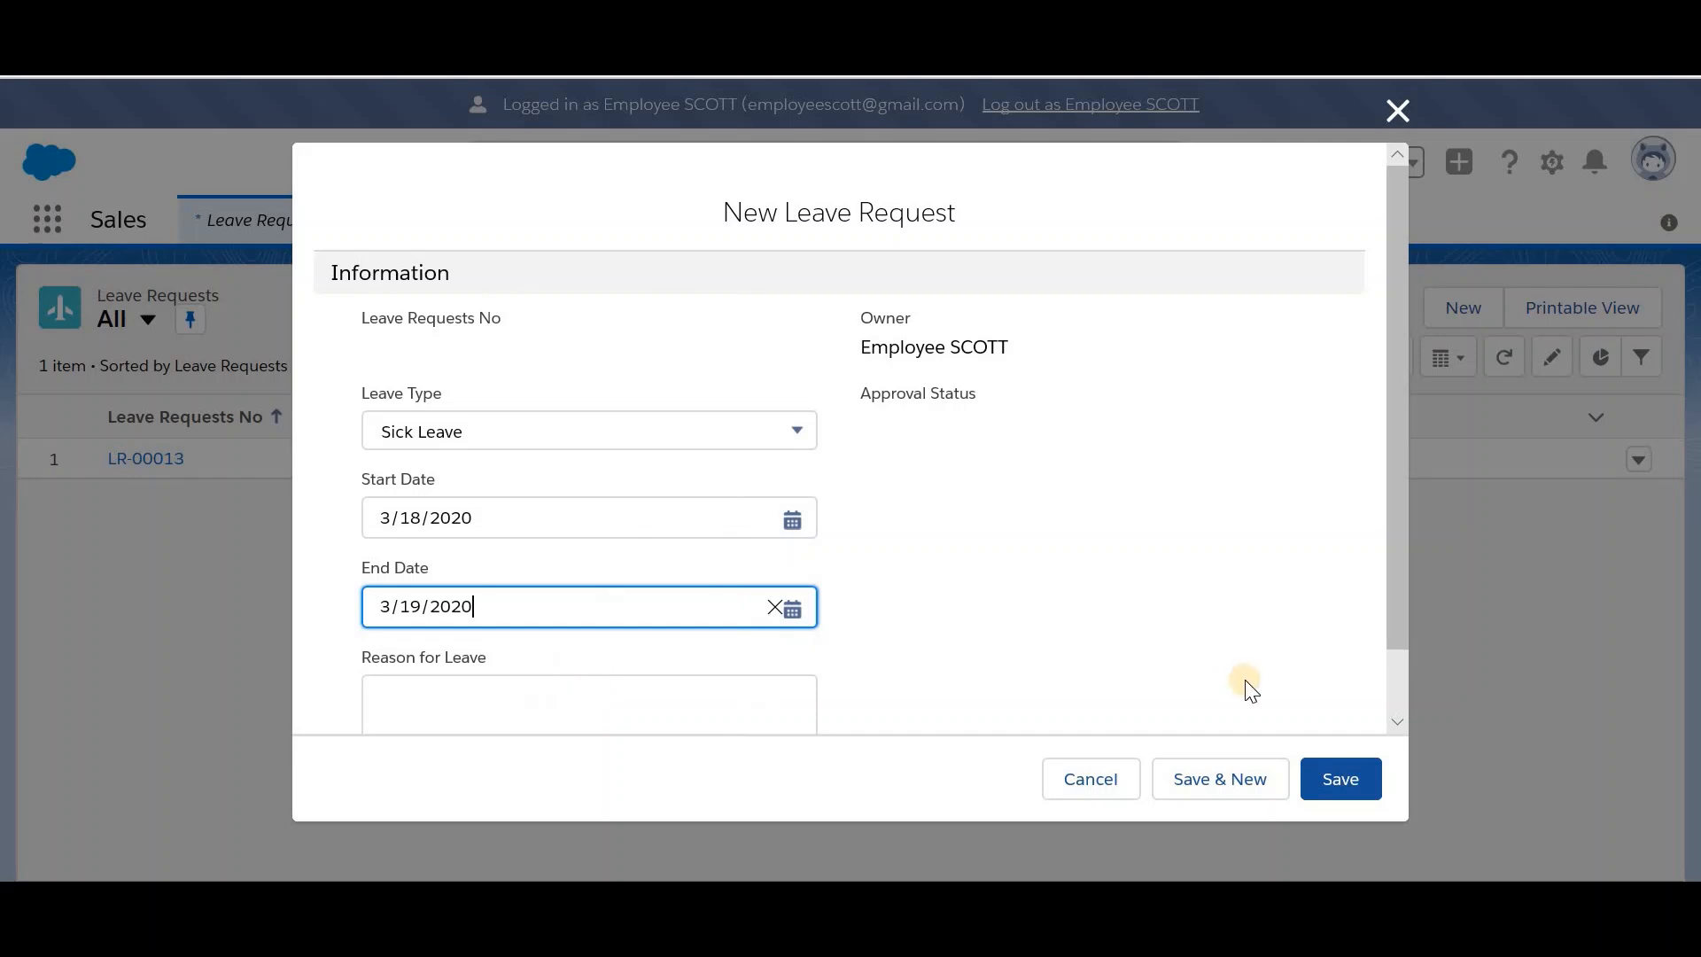
{"action": "left_click", "coordinate": [1325, 759]}
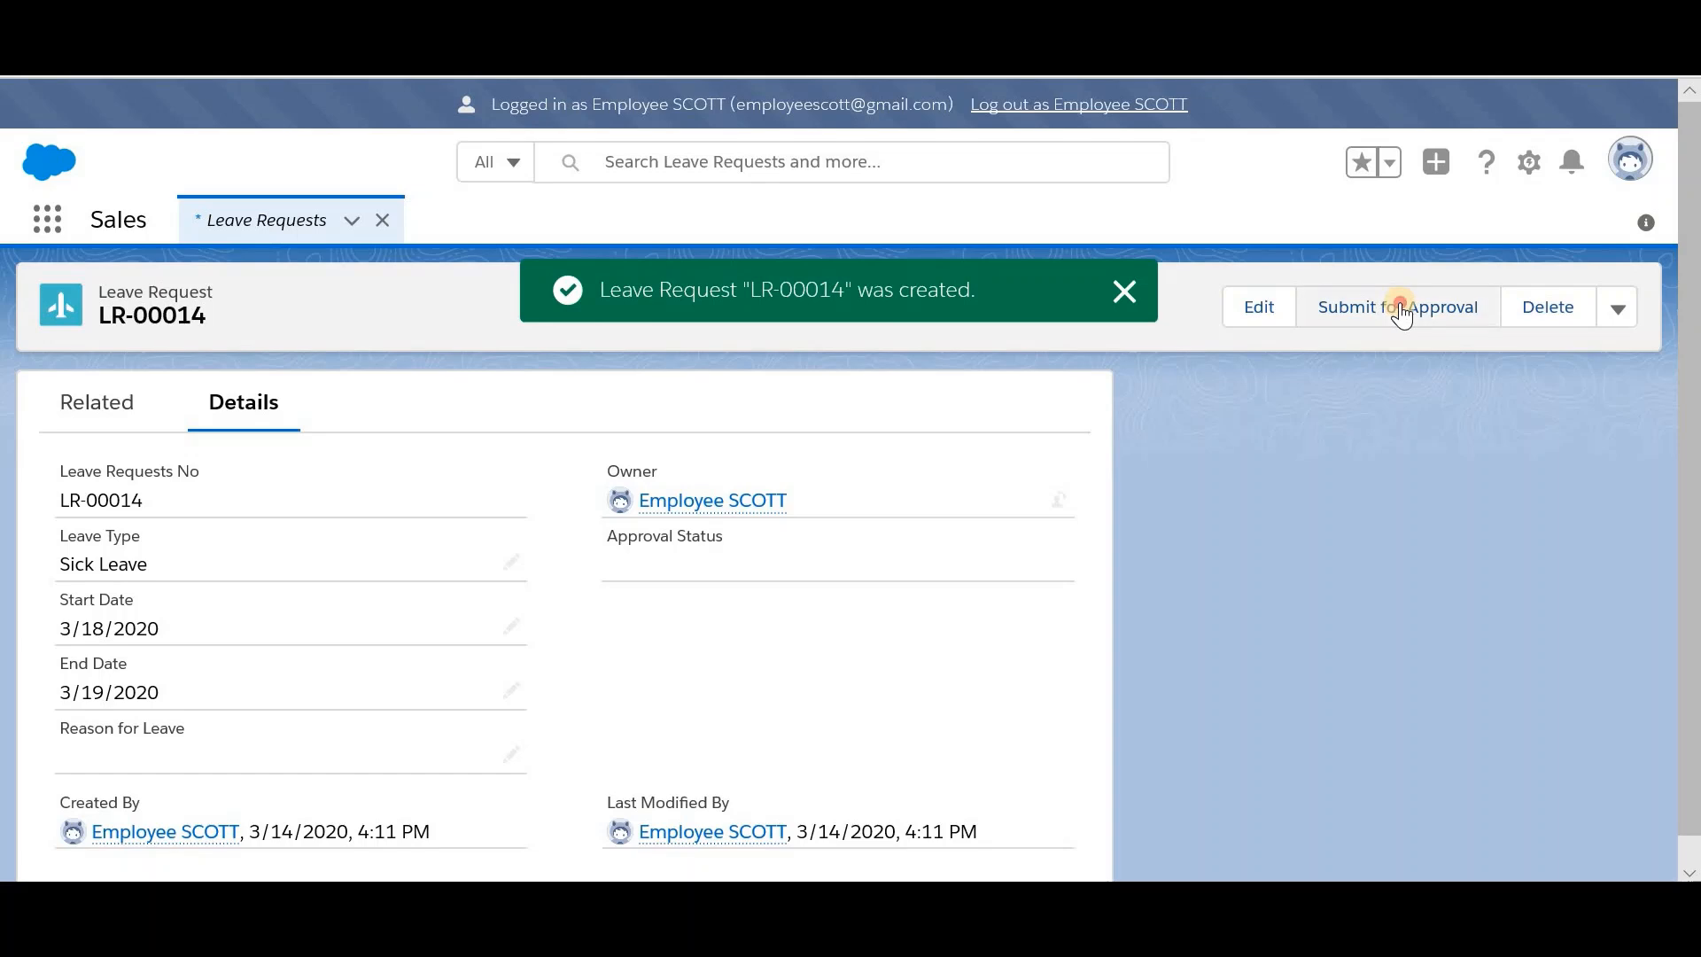
Step: Submit the new leave request for approval with the comment "lkdslkd"
{"action": "left_click", "coordinate": [1402, 310]}
{"action": "left_click", "coordinate": [1120, 514]}
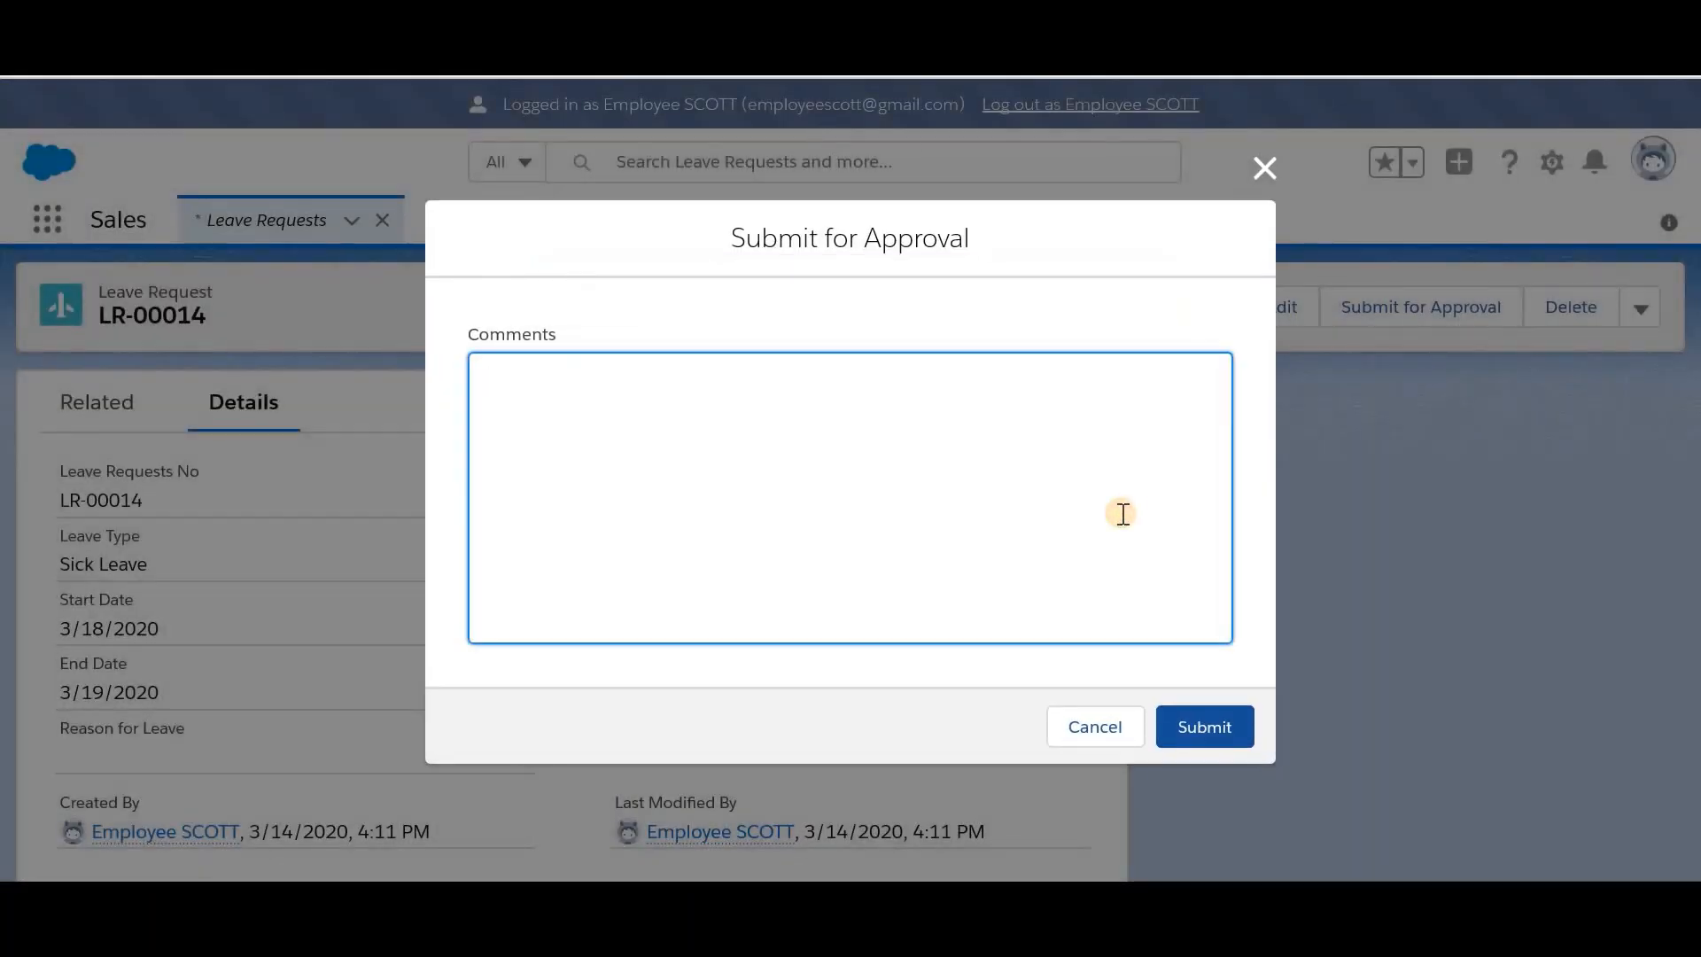
{"action": "type", "text": "lkdslkd"}
{"action": "left_click", "coordinate": [1204, 725]}
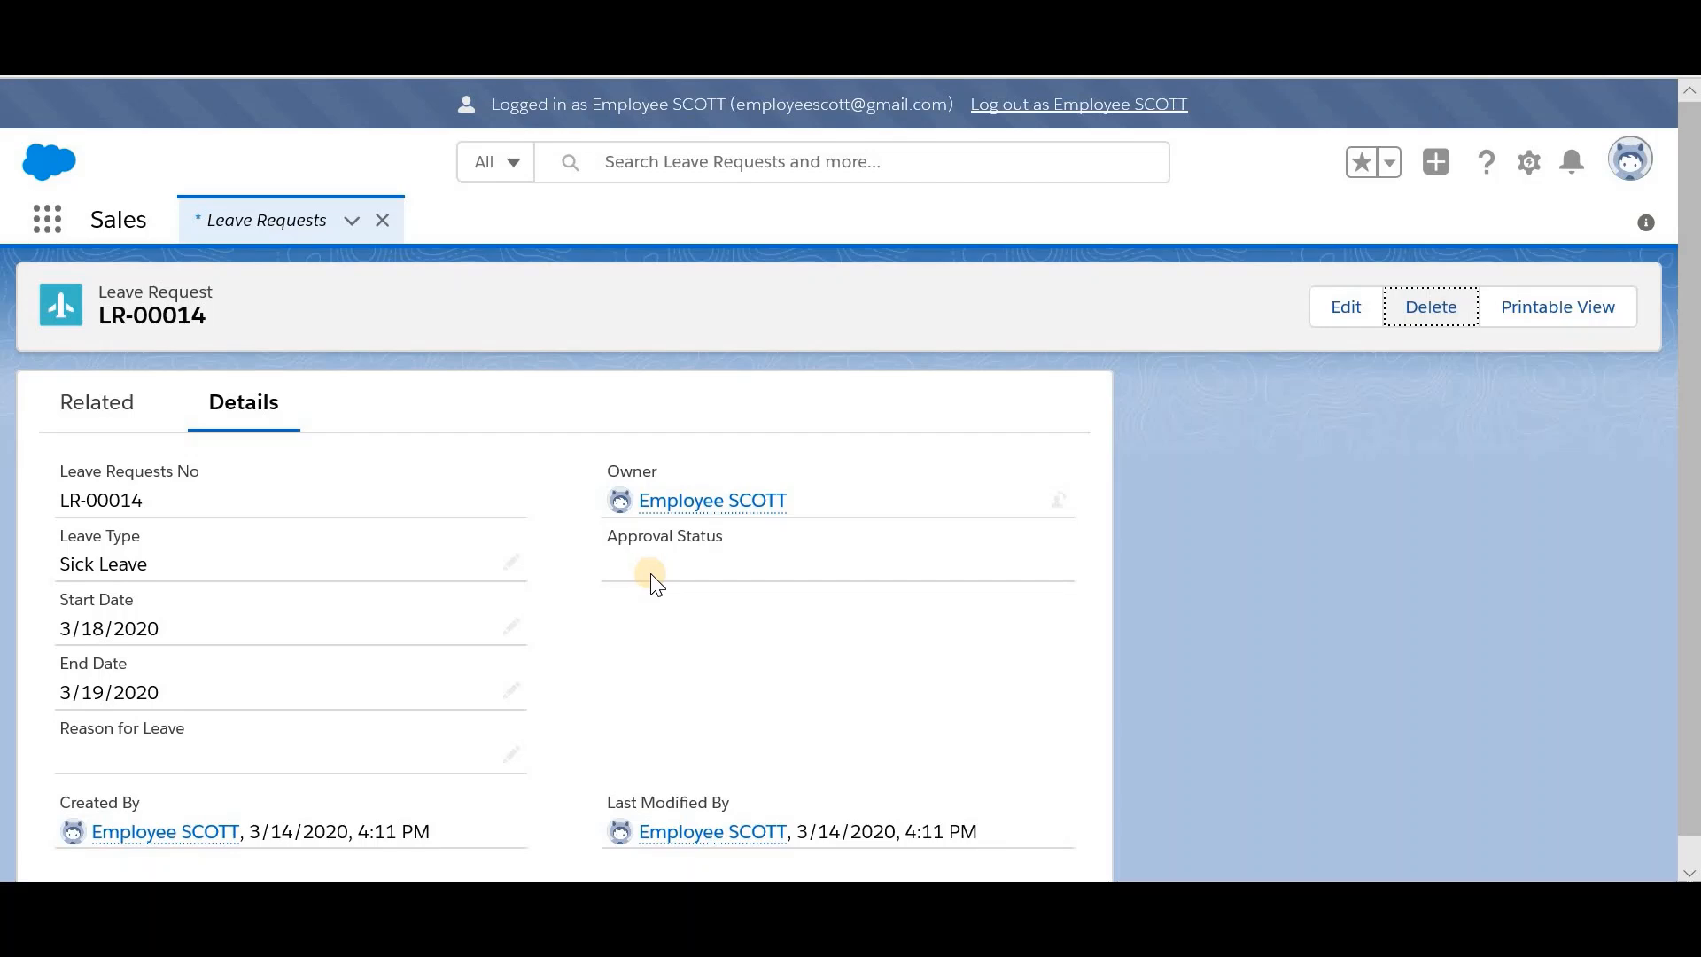
{"action": "left_click_drag", "start_coordinate": [590, 106], "coordinate": [726, 115]}
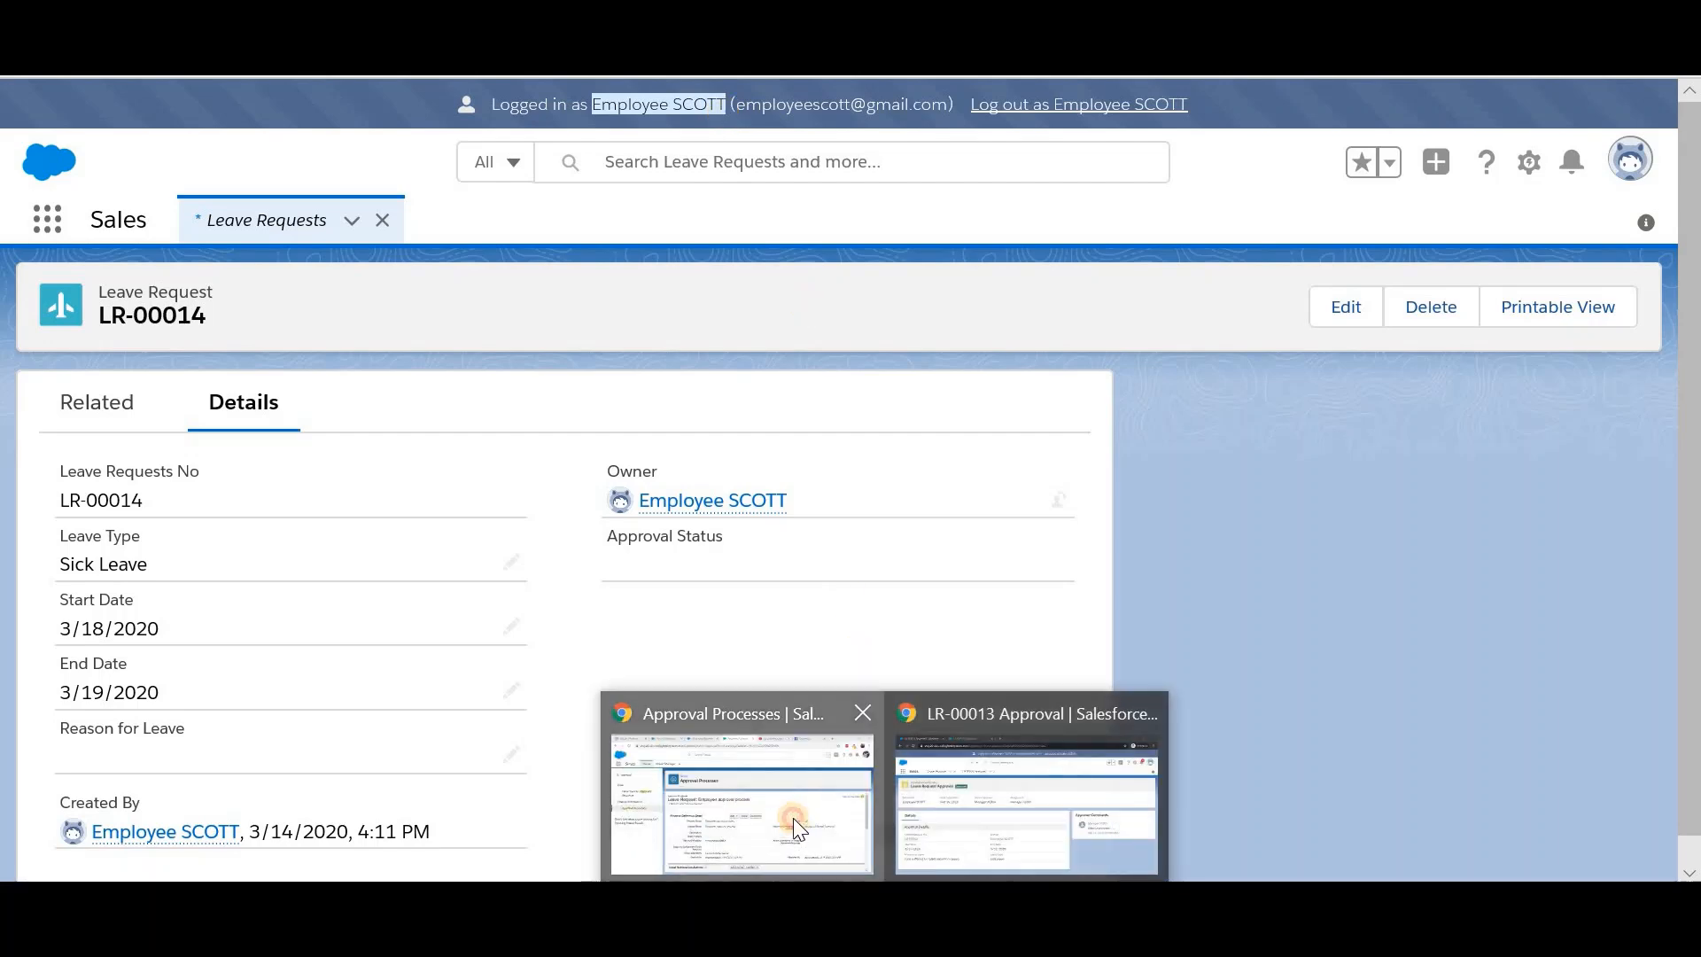
Step: Switch to the administrator's Approval Processes window and start a new field update under Initial Submission Actions
{"action": "left_click", "coordinate": [794, 816]}
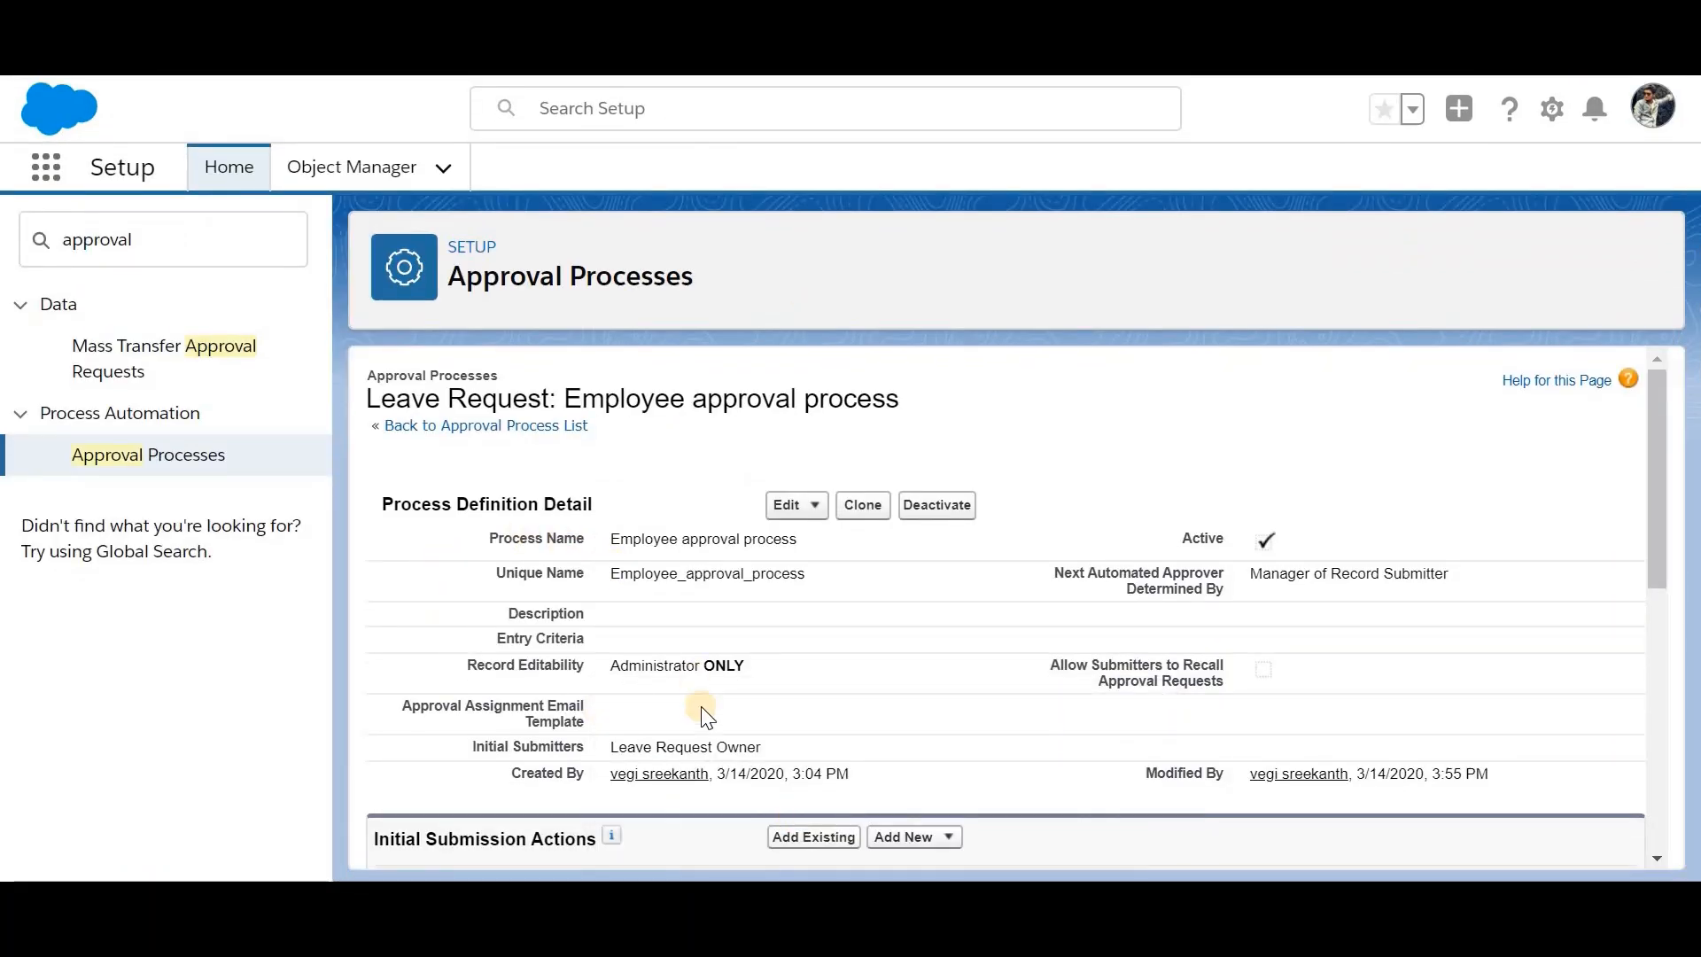
{"action": "scroll", "coordinate": [702, 716], "scroll_direction": "down", "scroll_amount": 3}
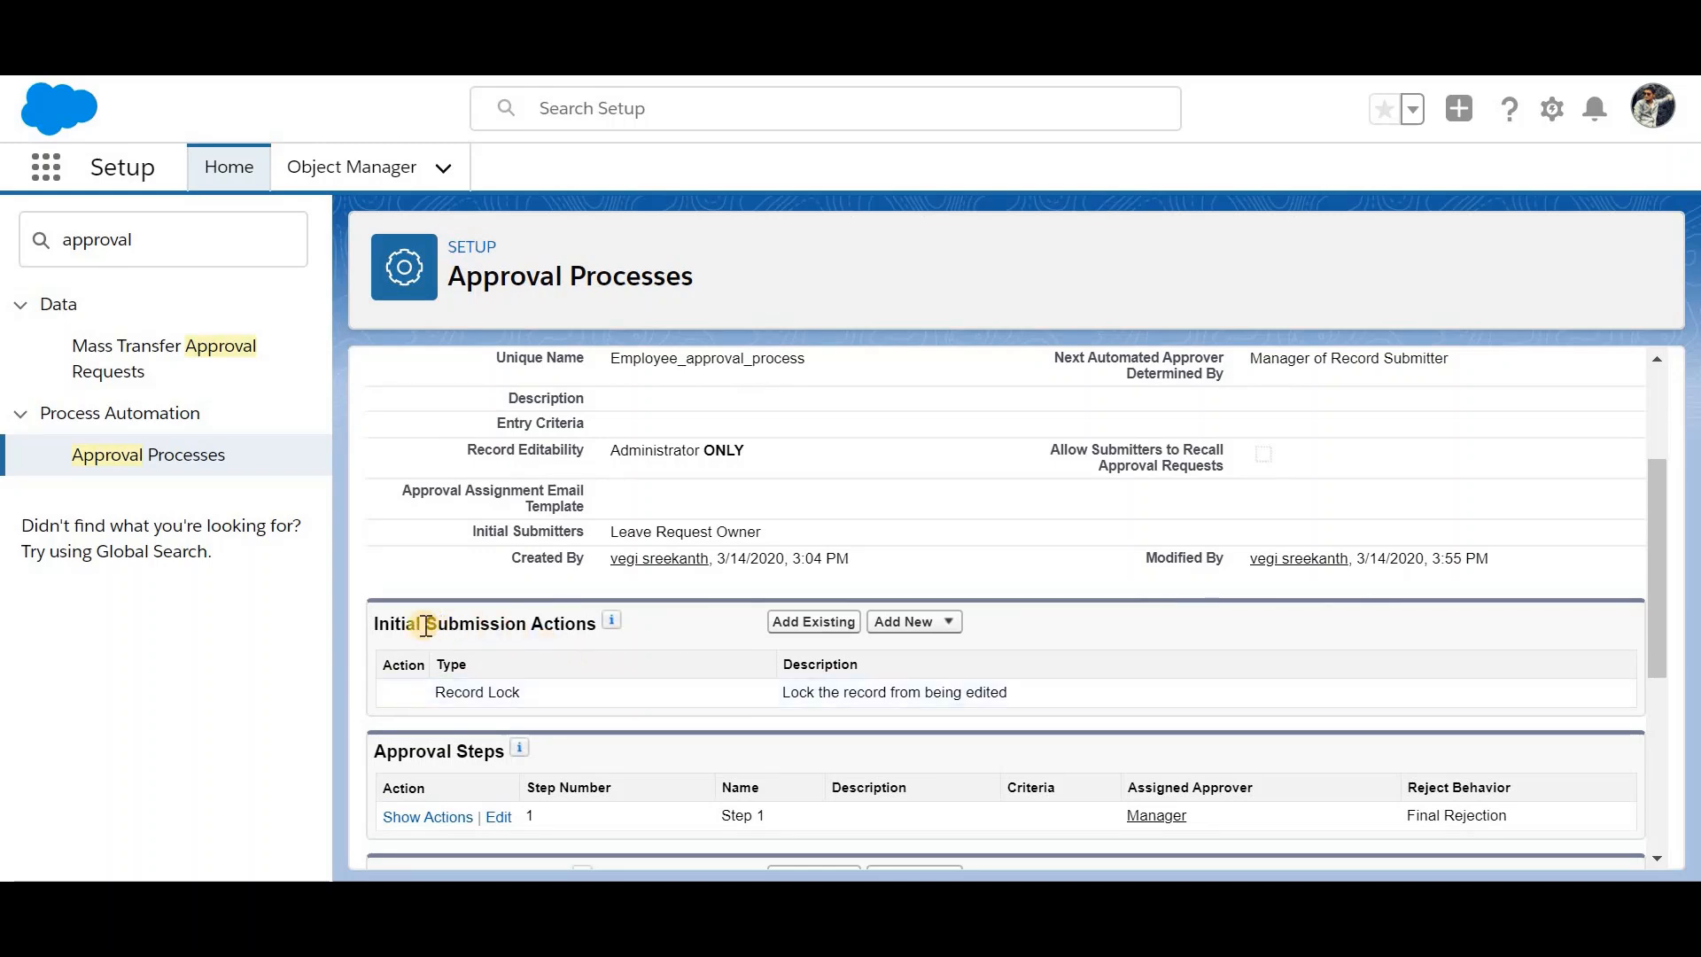
{"action": "left_click_drag", "start_coordinate": [372, 625], "coordinate": [620, 625]}
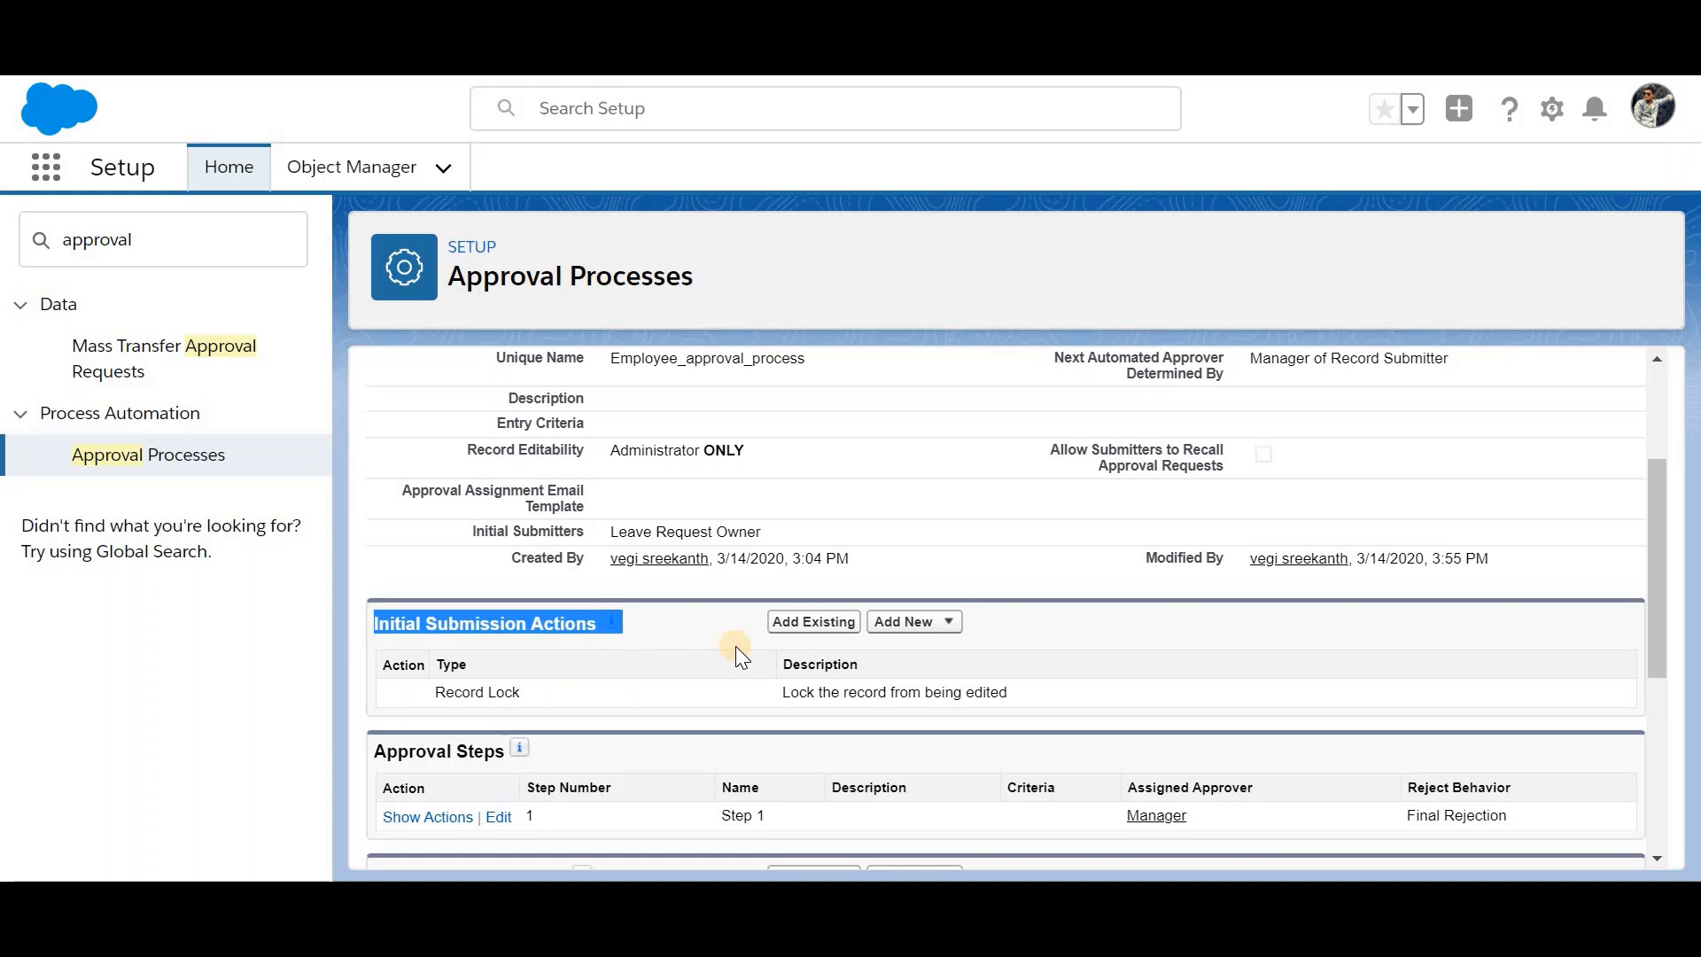
{"action": "left_click", "coordinate": [954, 621]}
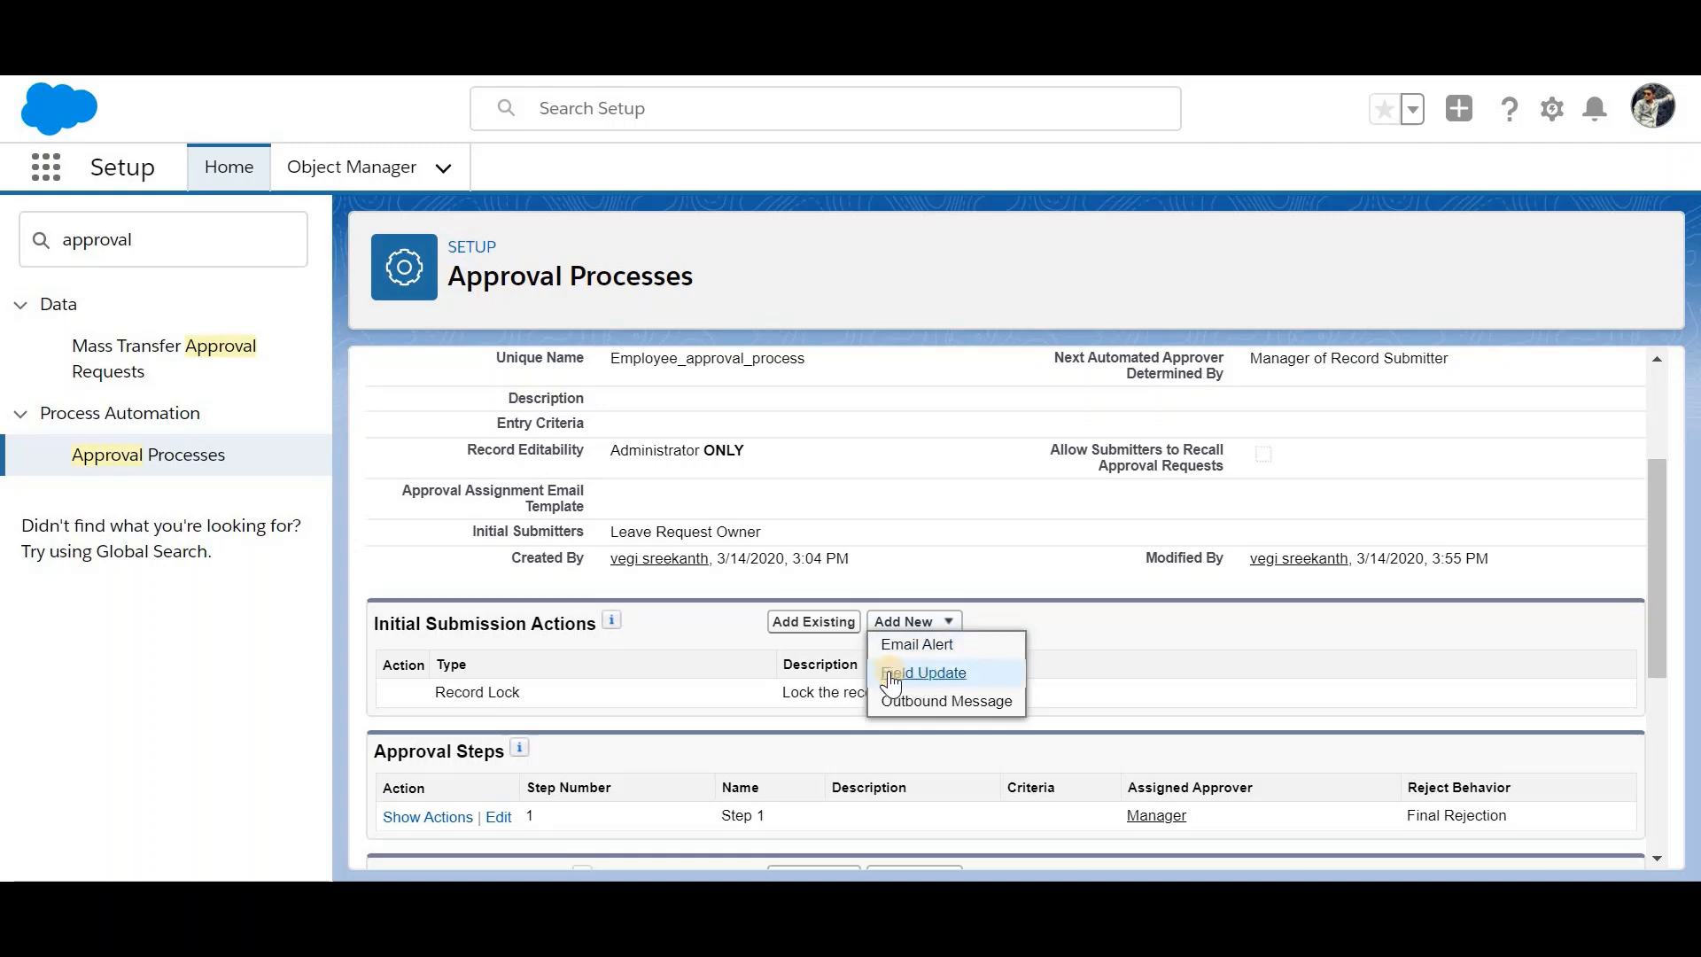
{"action": "left_click", "coordinate": [948, 673]}
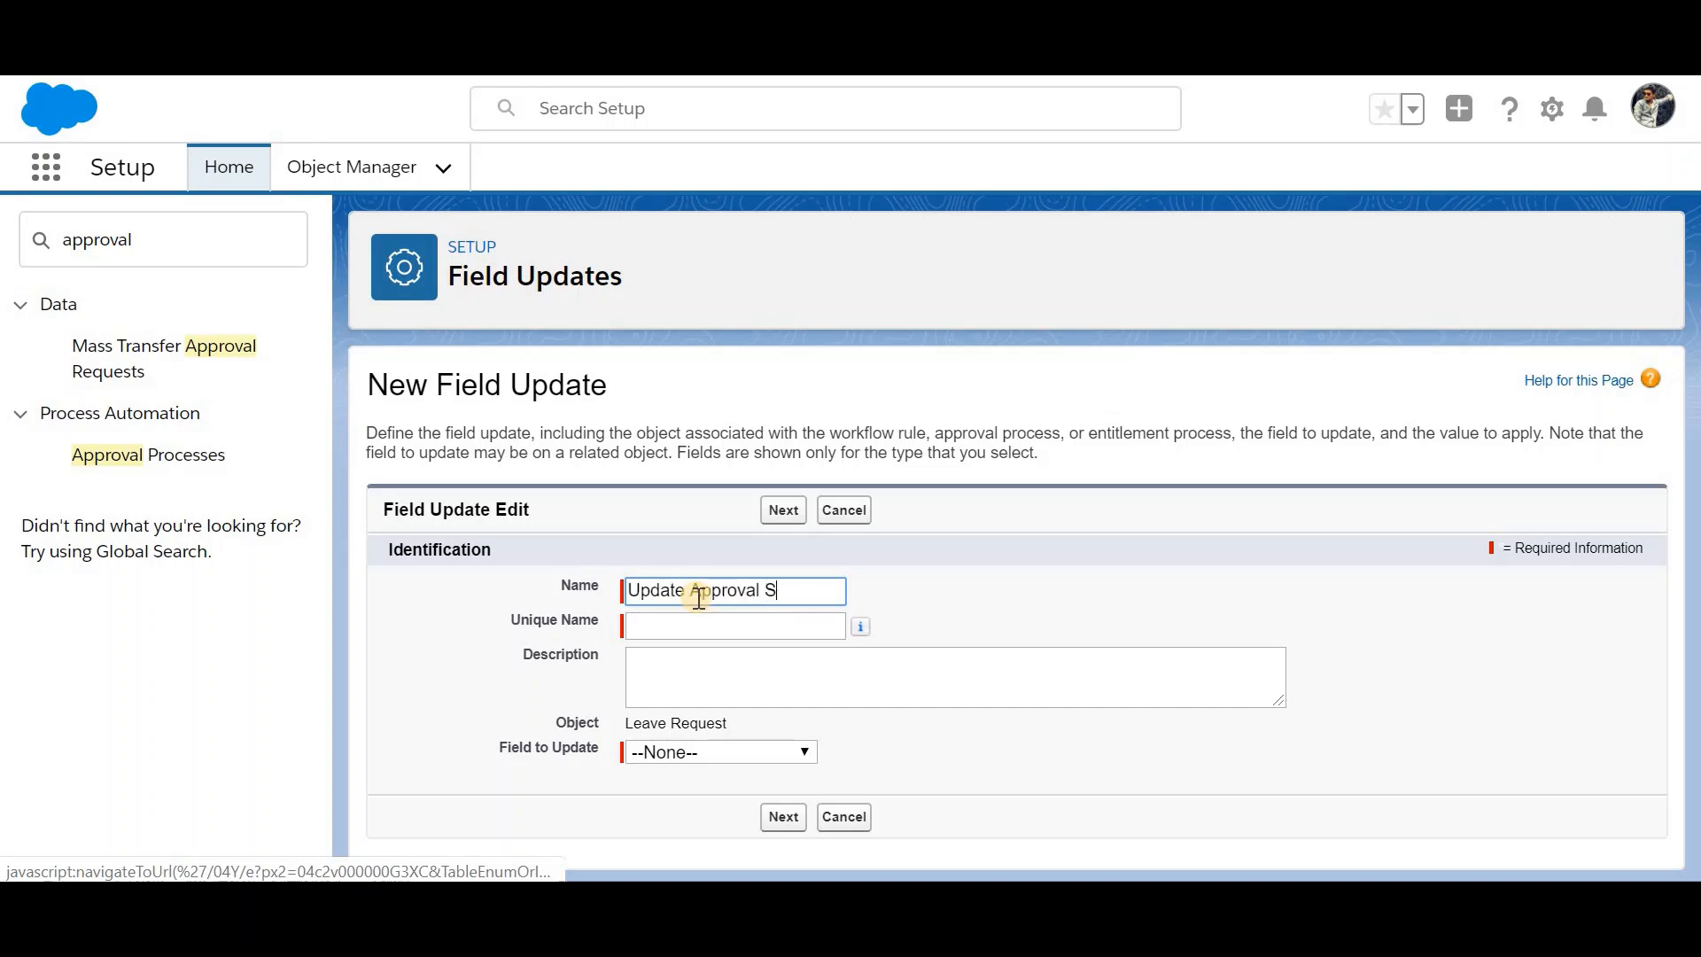
Step: Name the field update "Update Approval Status" and choose Approval Status as the field to update
{"action": "left_click", "coordinate": [704, 655]}
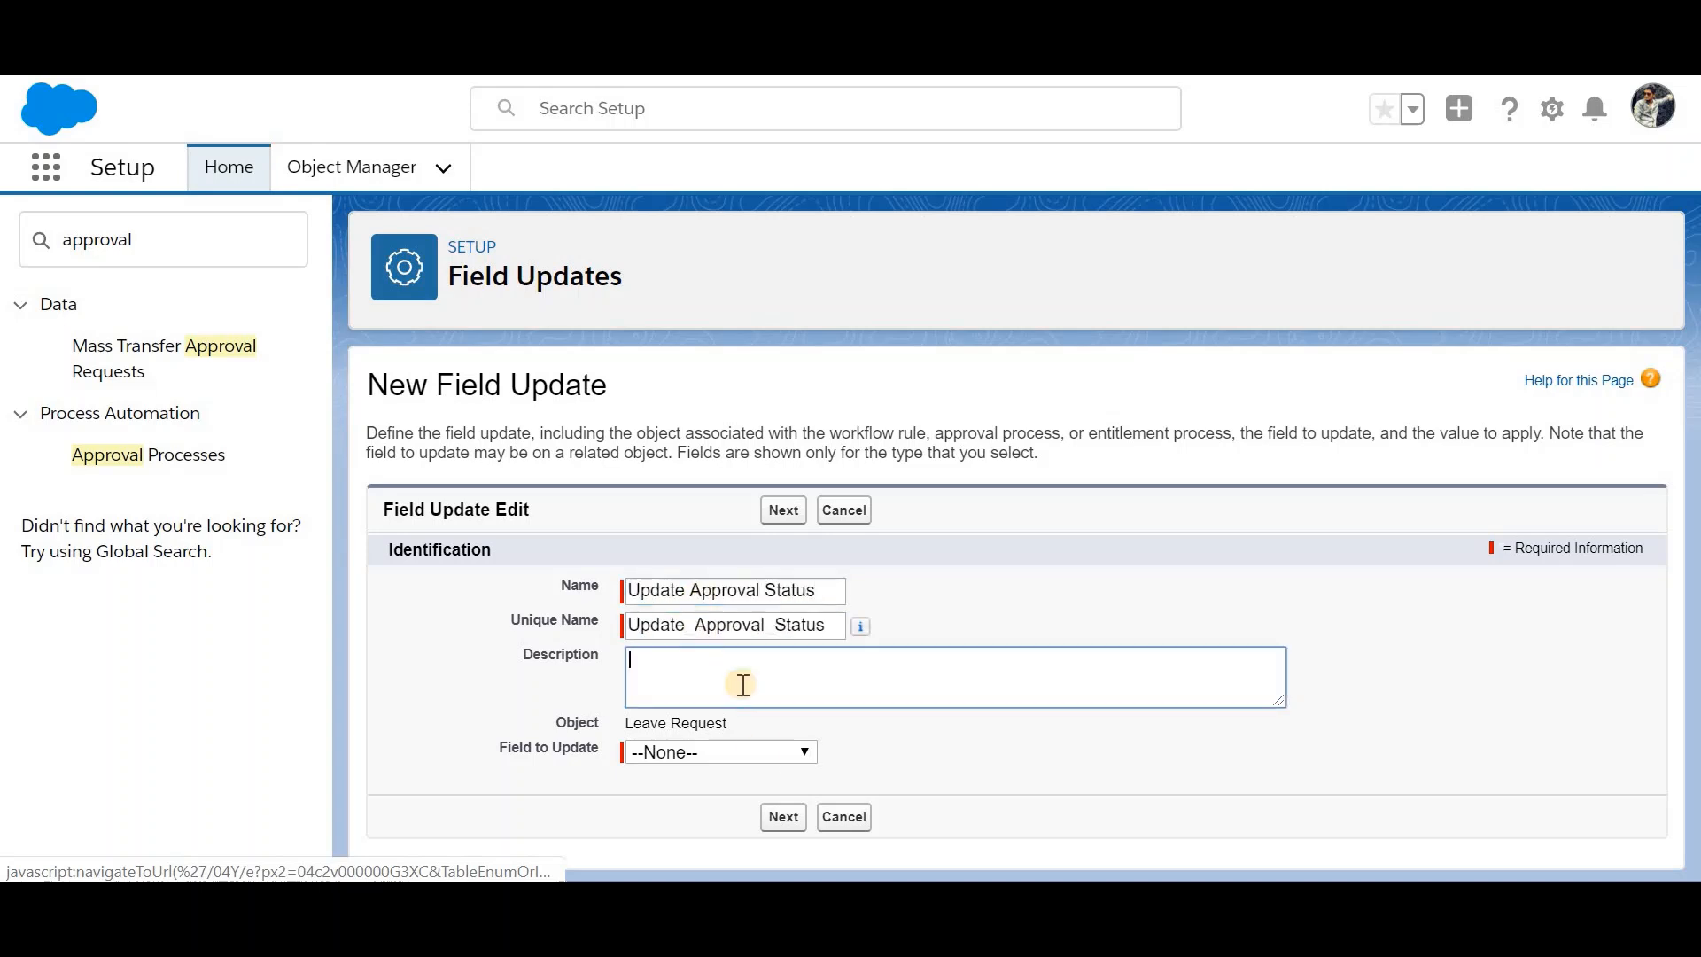
{"action": "left_click", "coordinate": [545, 750]}
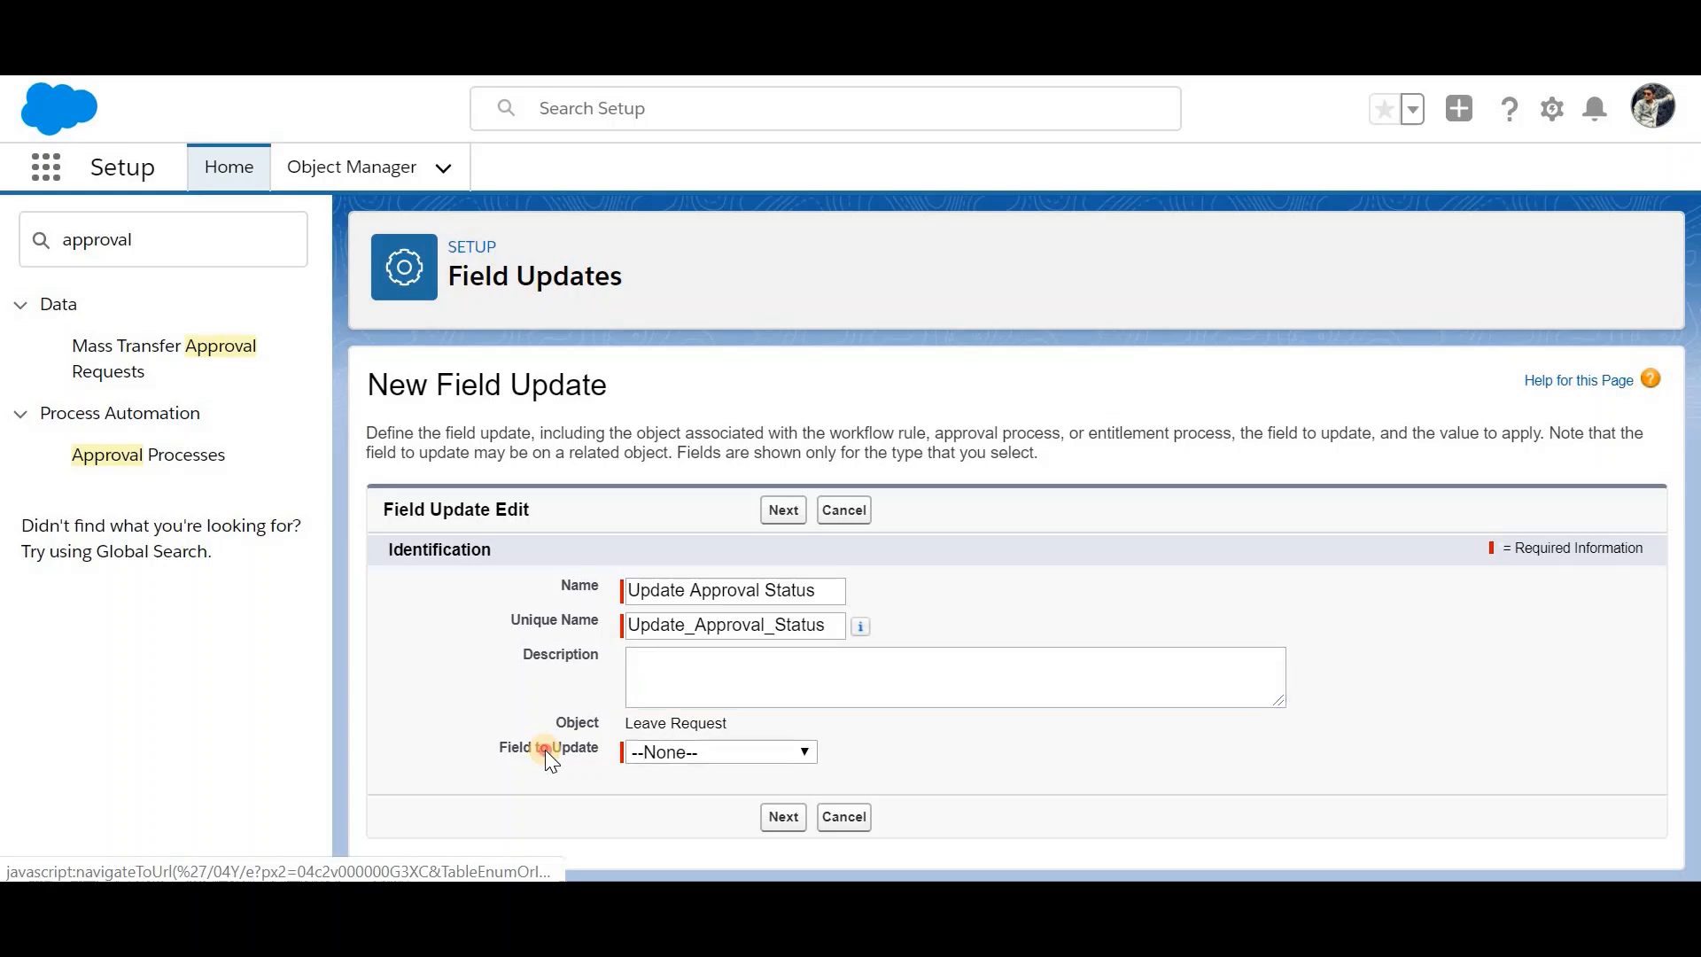
{"action": "left_click", "coordinate": [655, 749]}
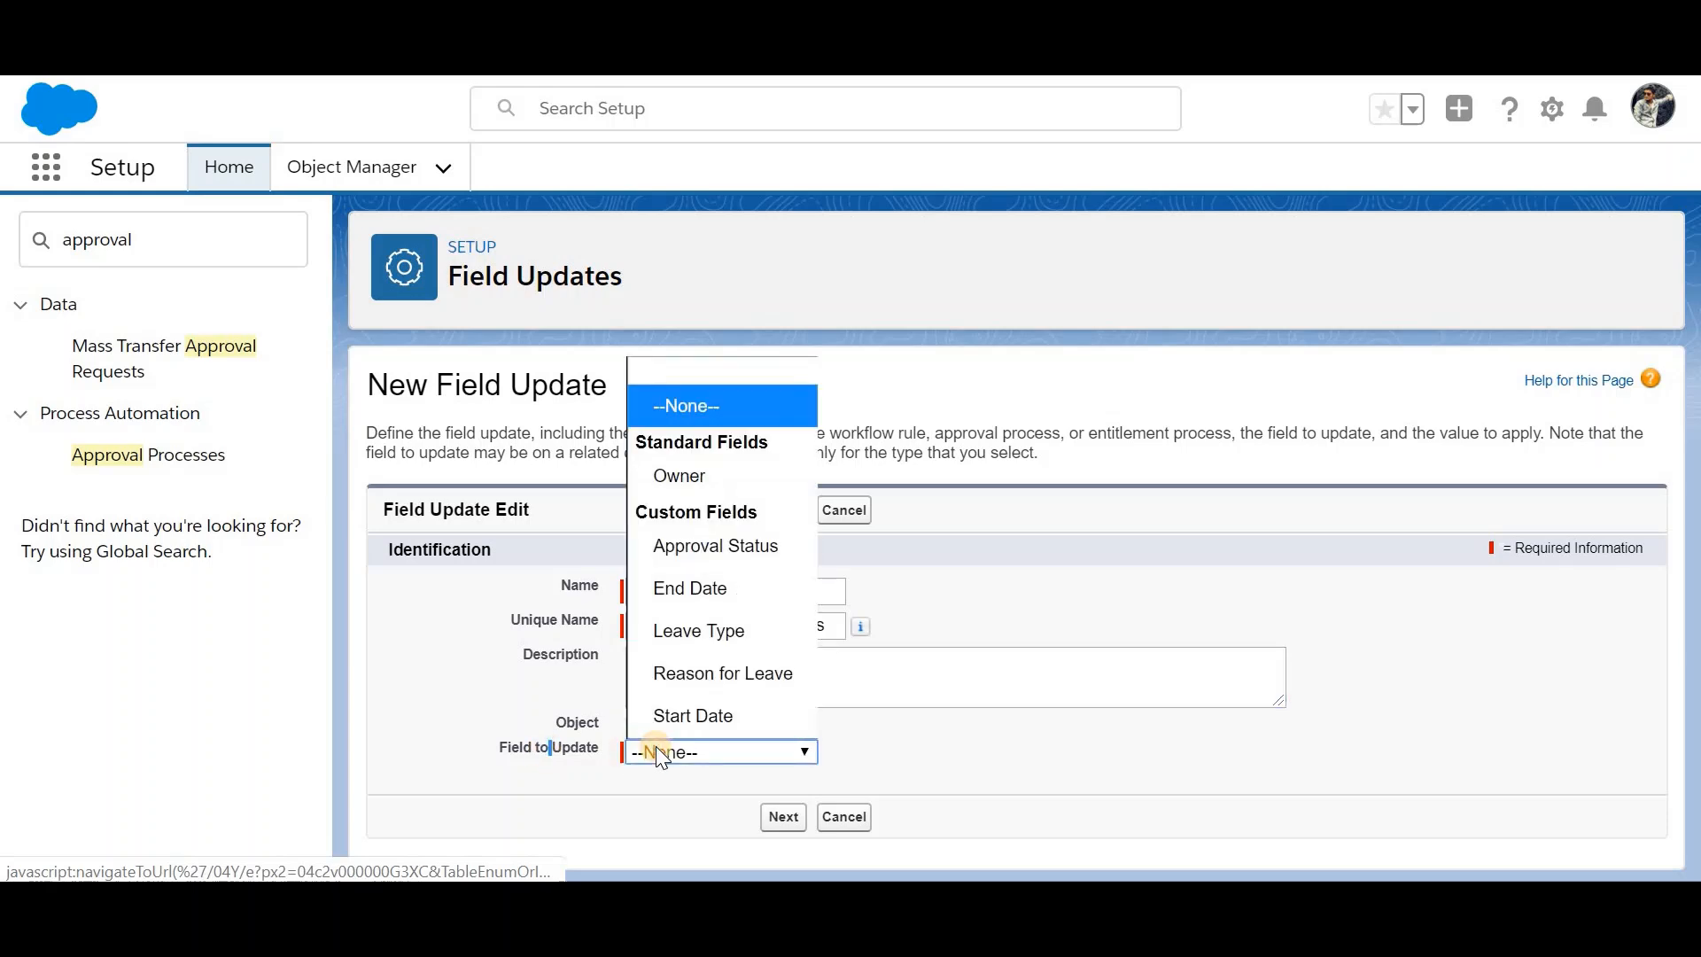
{"action": "left_click", "coordinate": [716, 548]}
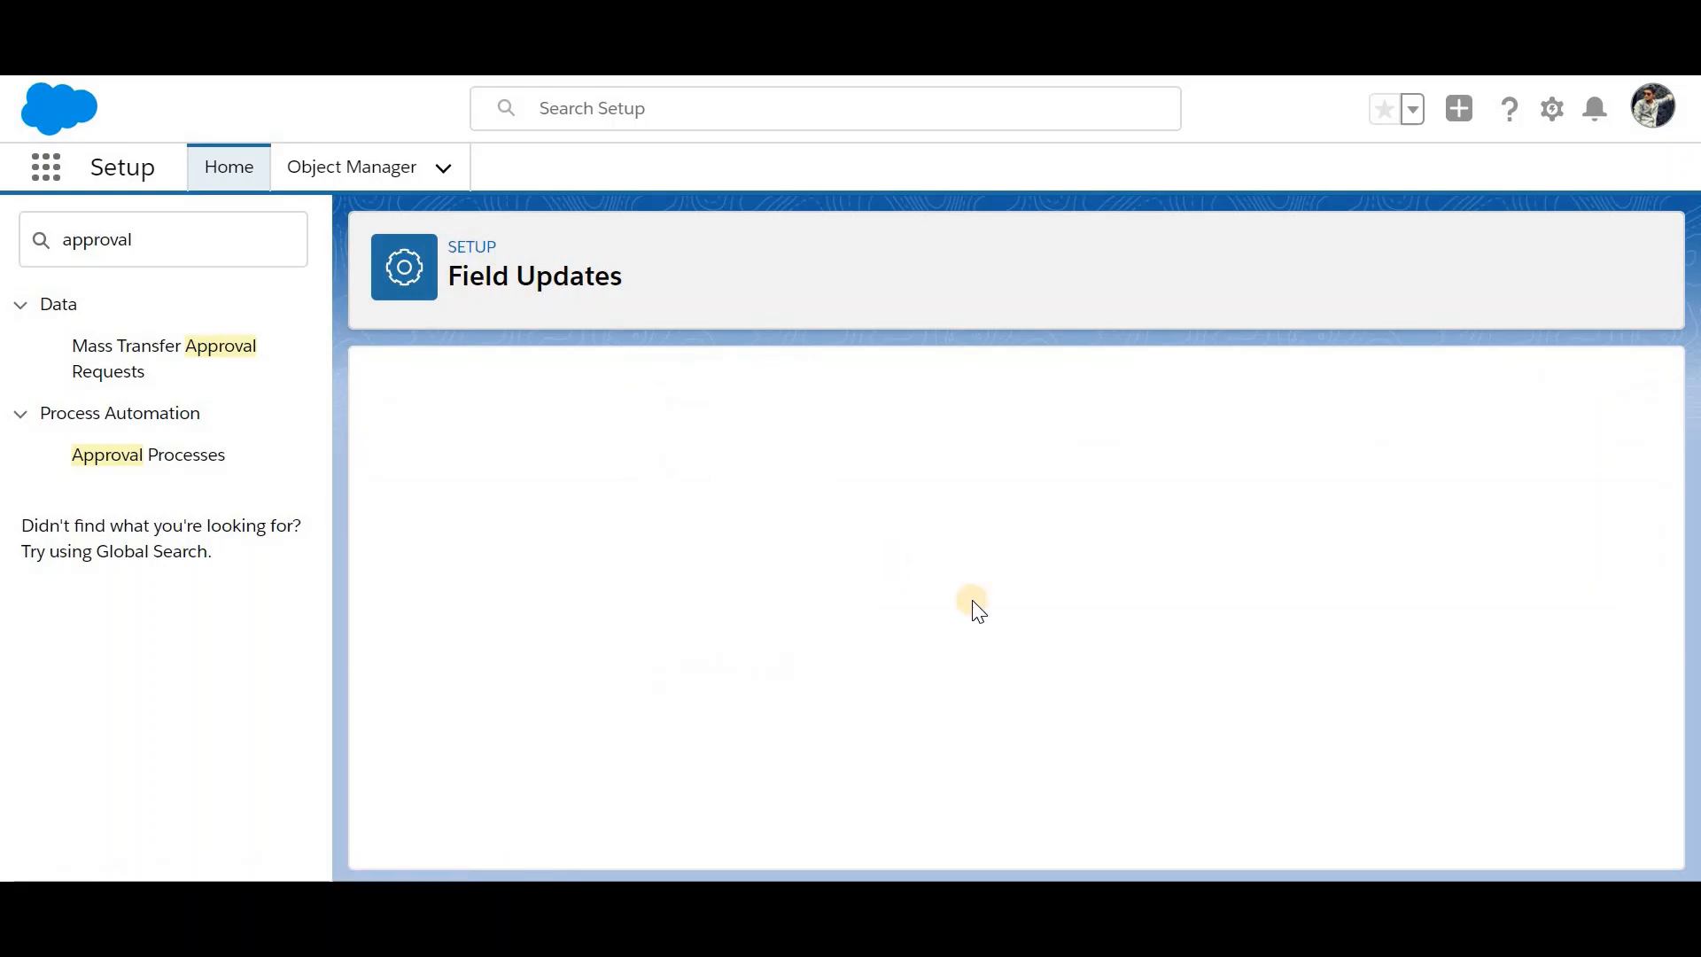
Step: Set the field update's specific value to Submitted for Approval, save it and check it among the initial submission actions
{"action": "scroll", "coordinate": [970, 647], "scroll_direction": "down", "scroll_amount": 2}
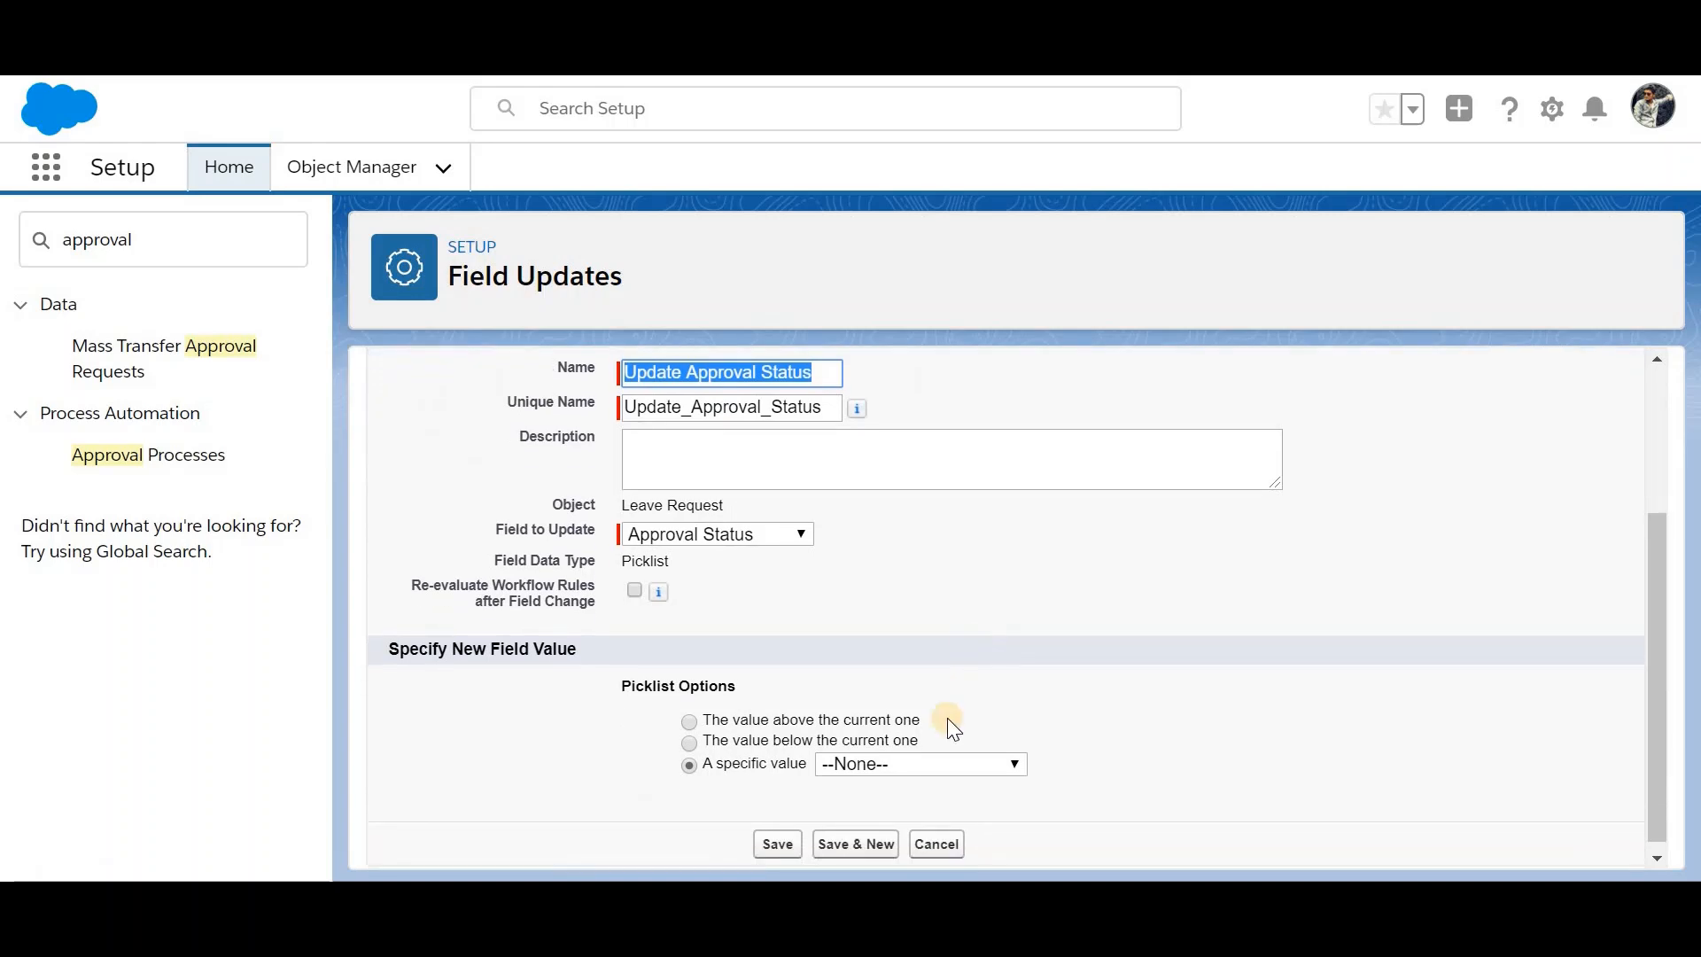
{"action": "left_click", "coordinate": [920, 765]}
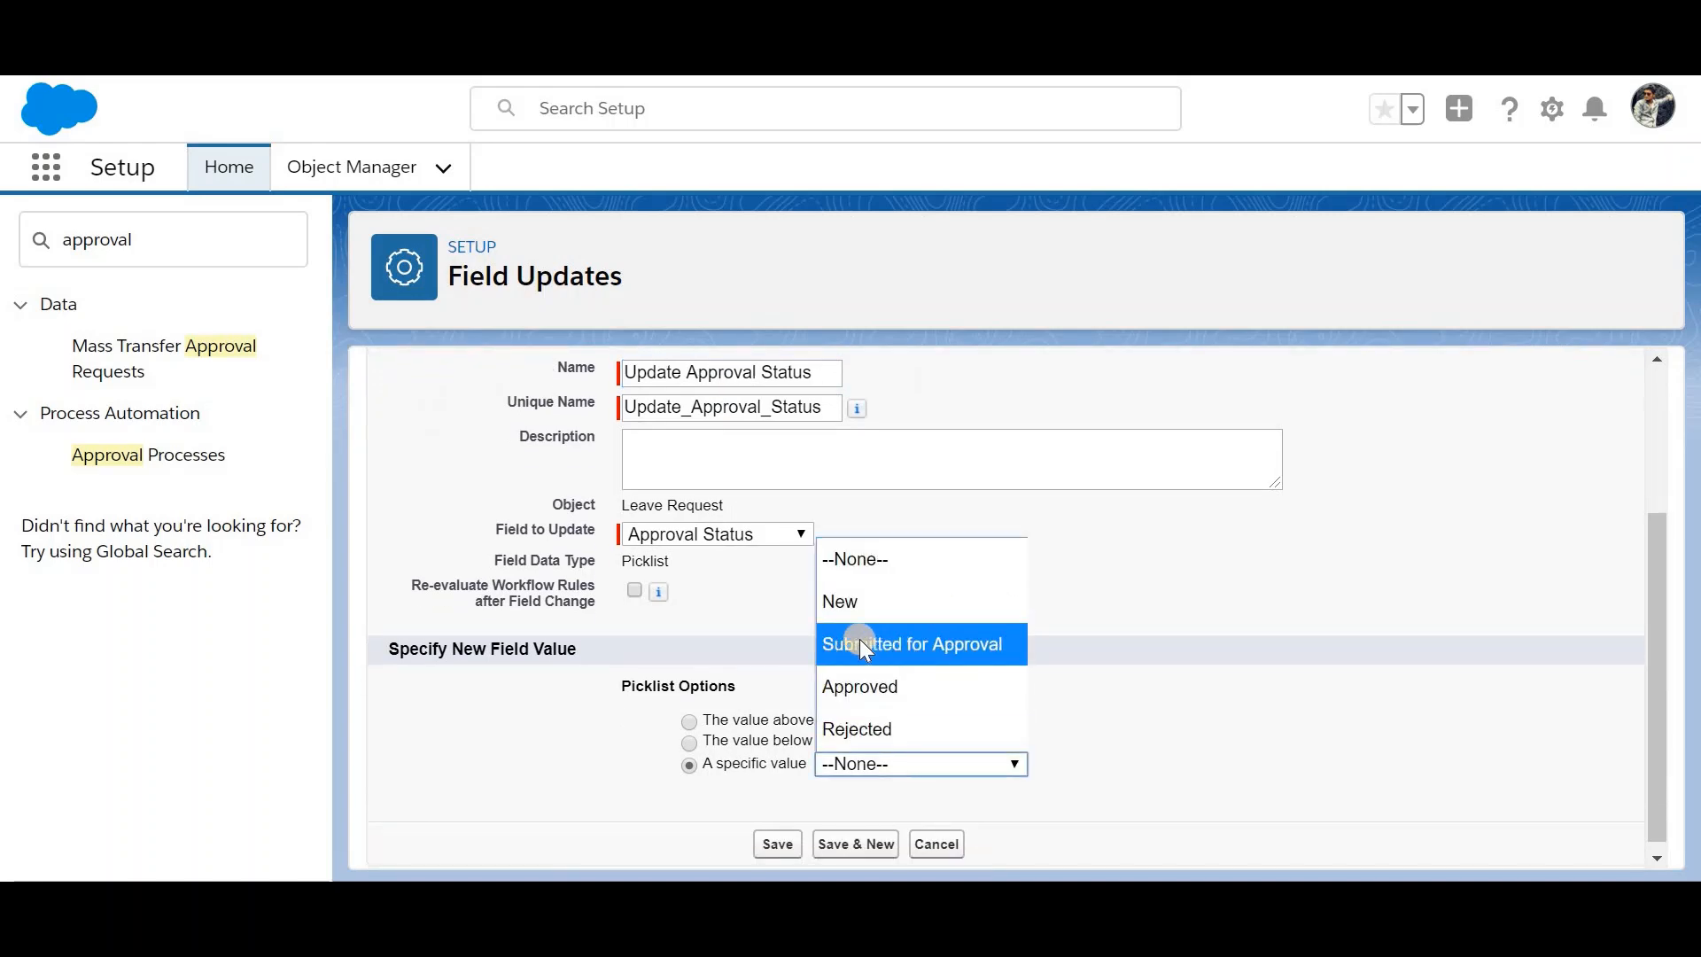
{"action": "left_click", "coordinate": [974, 649]}
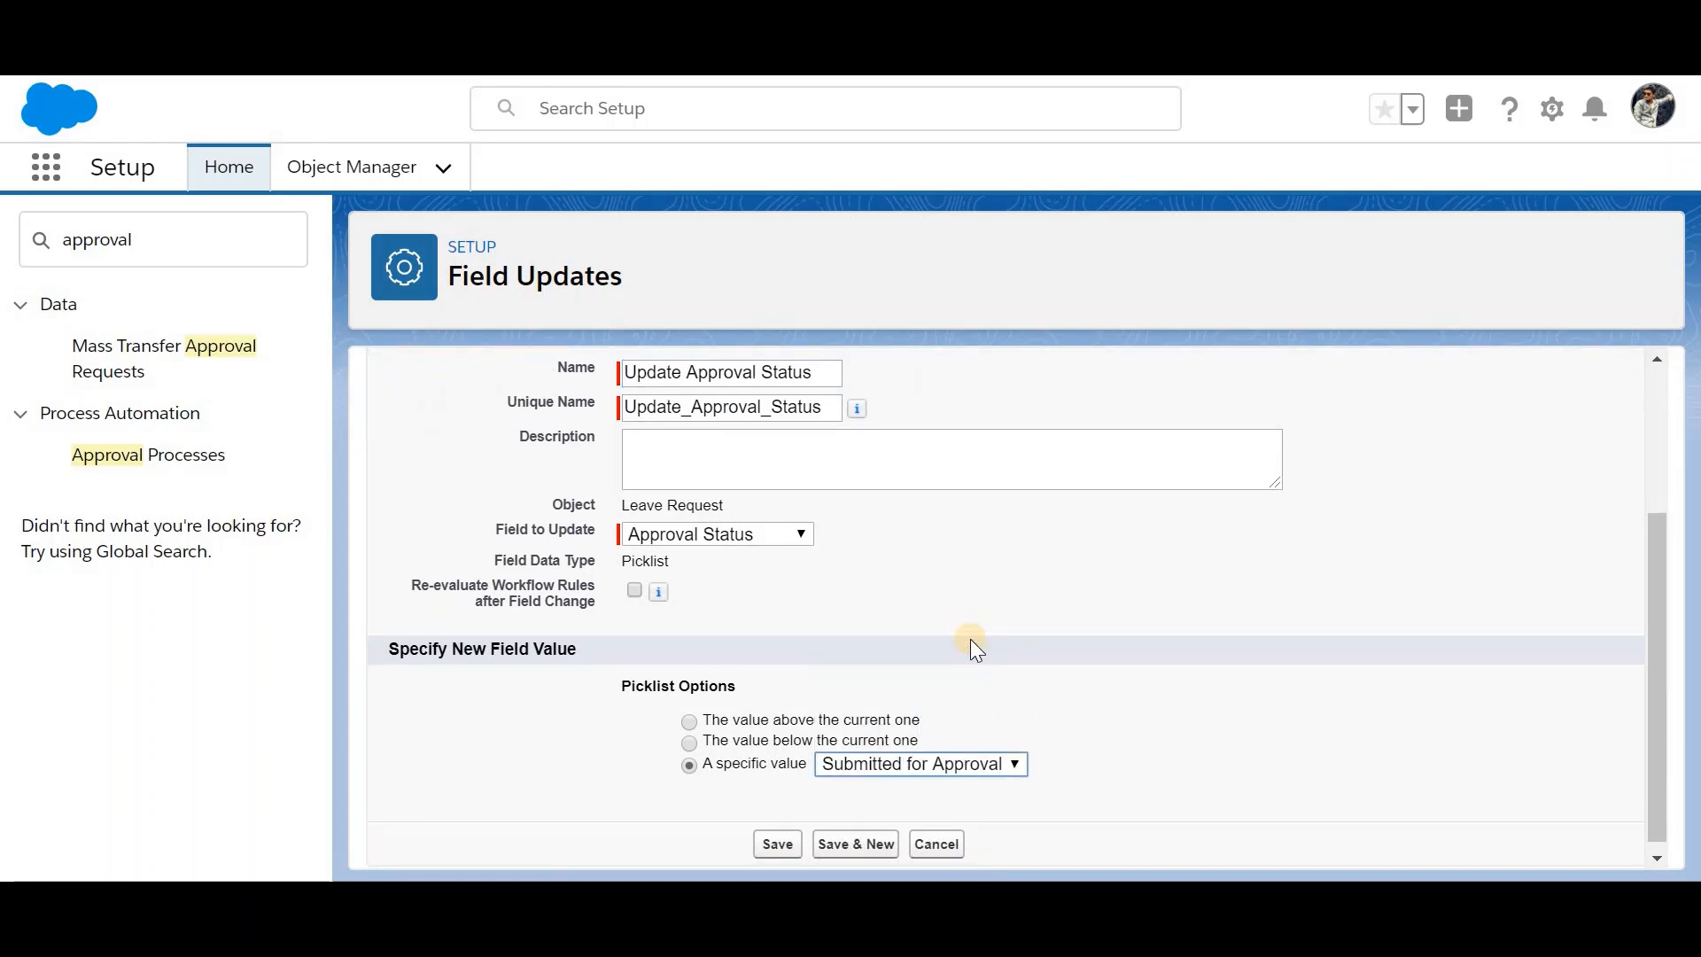
{"action": "left_click", "coordinate": [791, 833]}
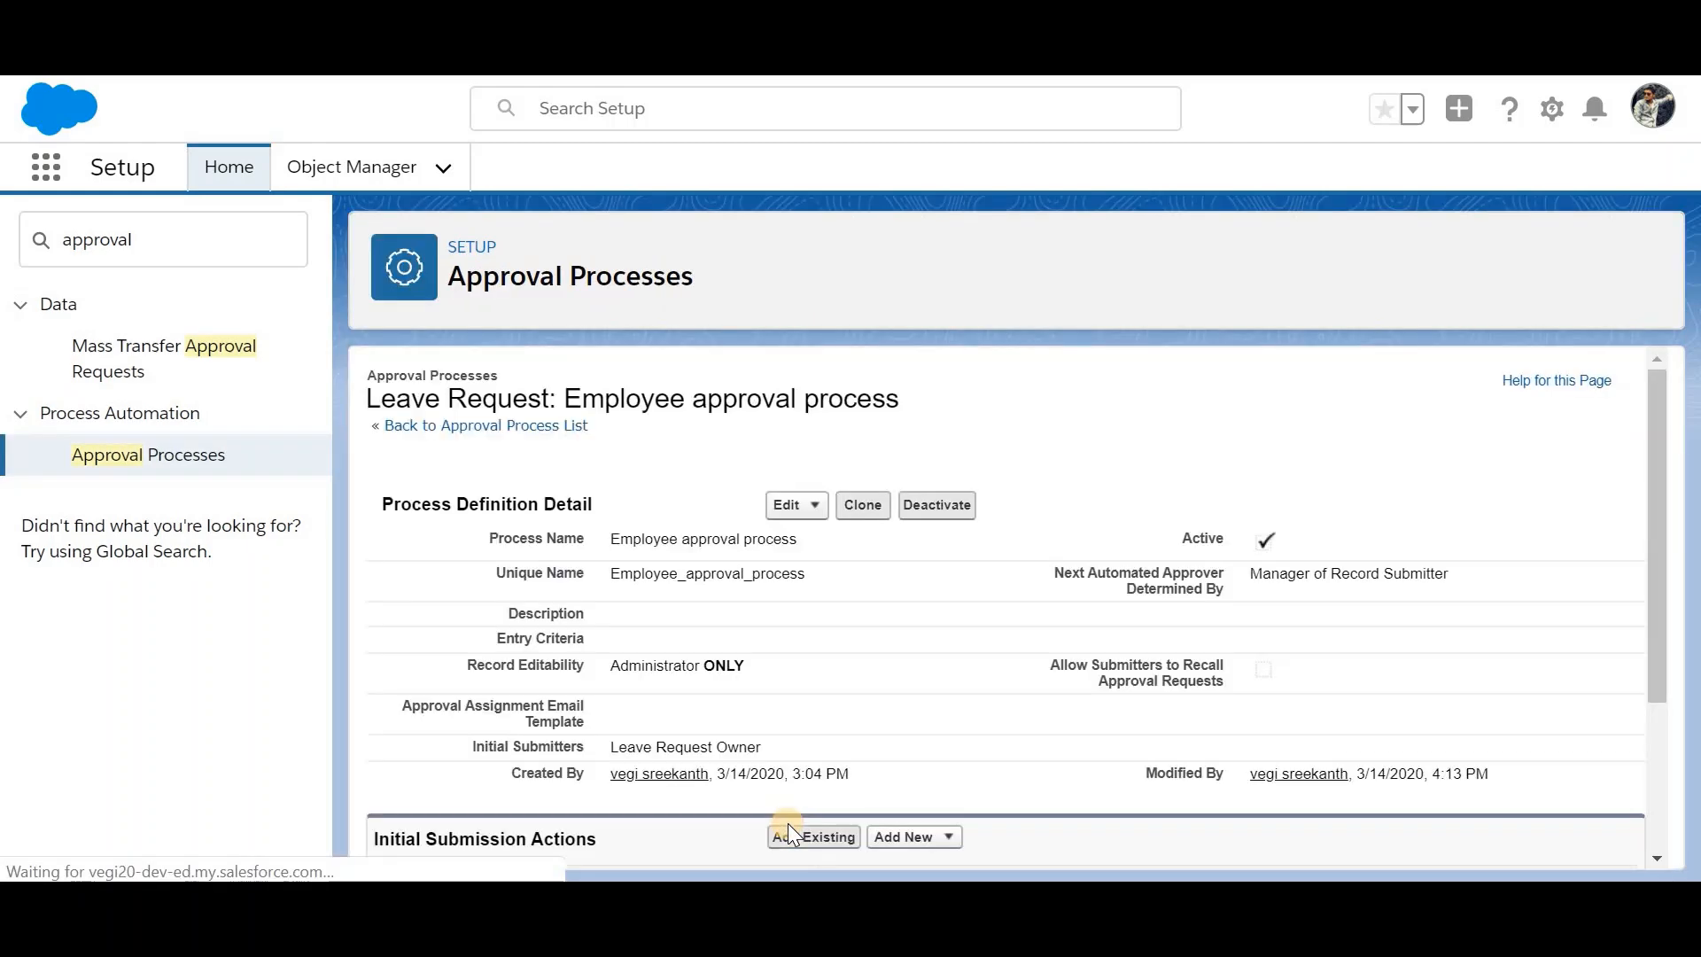
{"action": "scroll", "coordinate": [581, 740], "scroll_direction": "down", "scroll_amount": 2}
{"action": "left_click_drag", "start_coordinate": [577, 745], "coordinate": [489, 747]}
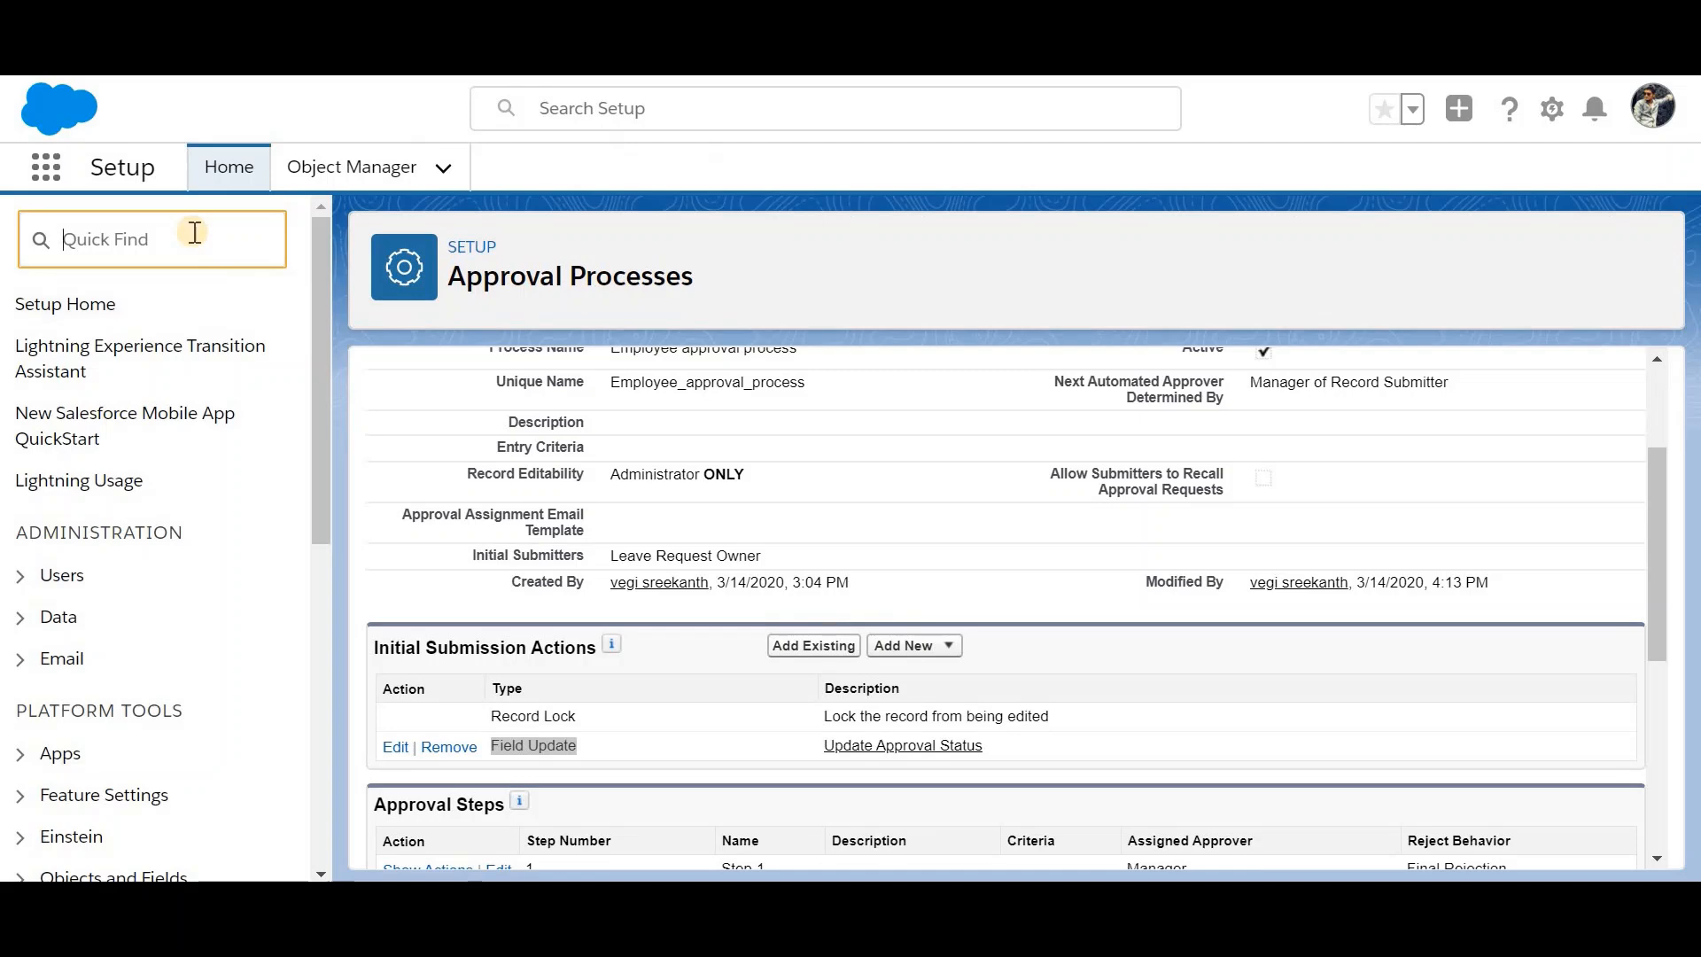
Step: Search Setup for "email te" and open Classic Email Templates in a new browser tab
{"action": "type", "text": "email te"}
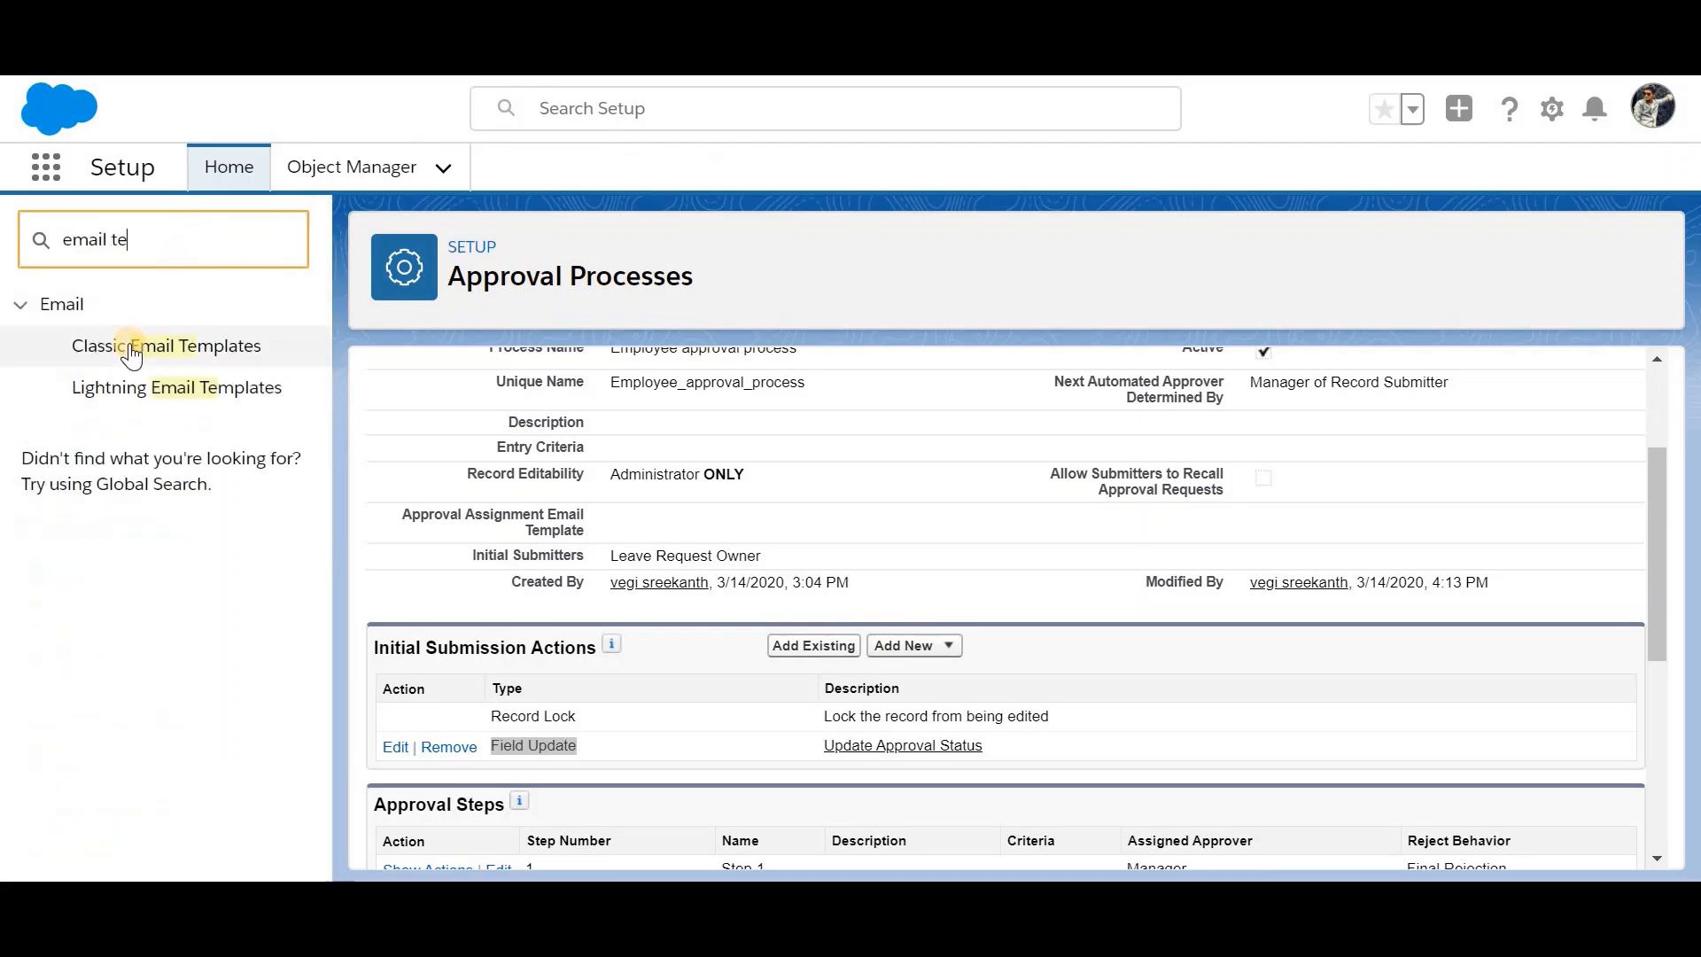
{"action": "right_click", "coordinate": [132, 348]}
{"action": "left_click", "coordinate": [179, 368]}
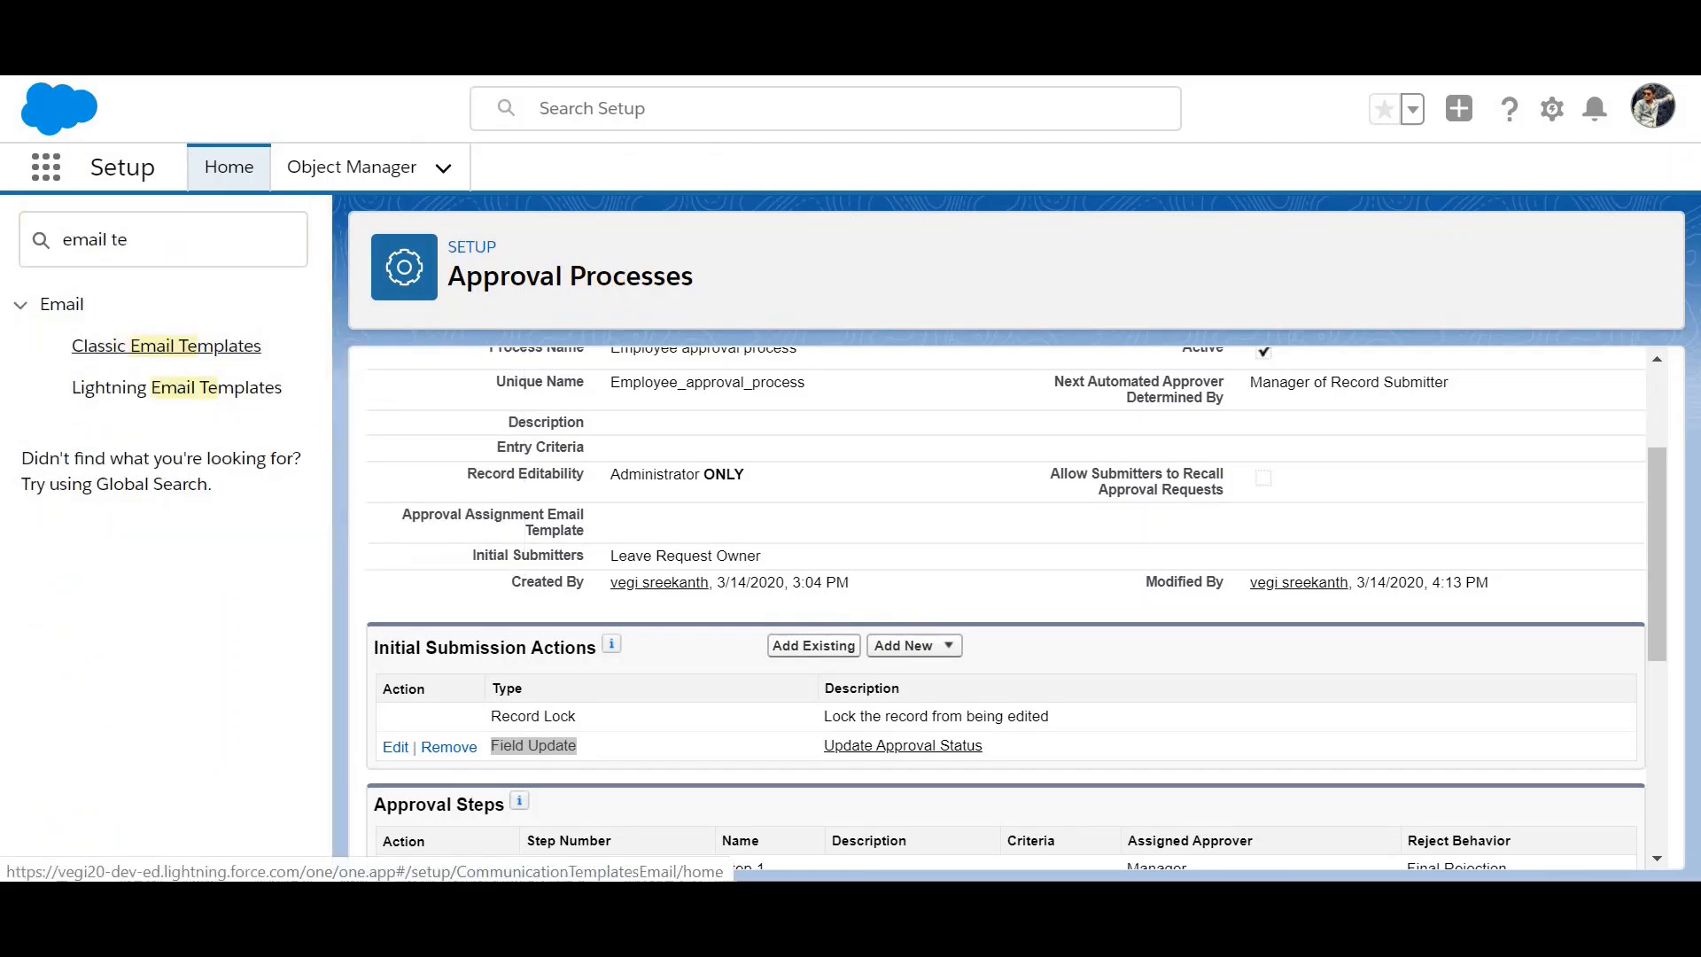
{"action": "key", "text": "ctrl+Tab"}
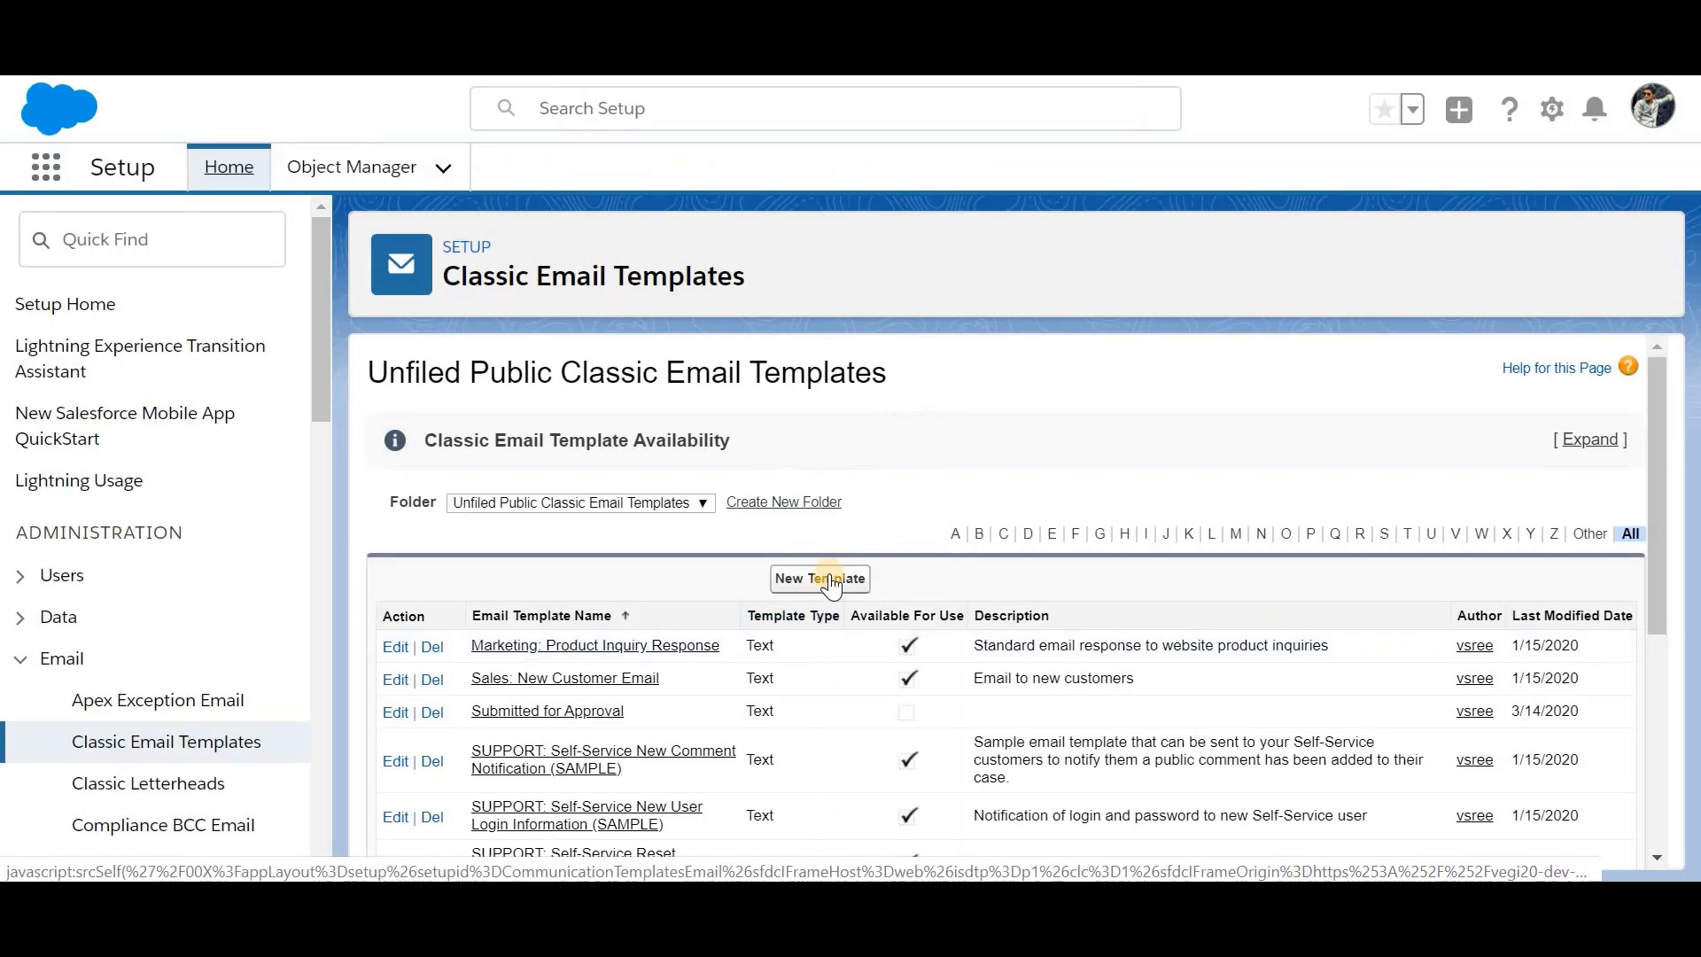
Step: Create a new Text email template, mark it available for use and name it "Request Submitted"
{"action": "left_click", "coordinate": [830, 578]}
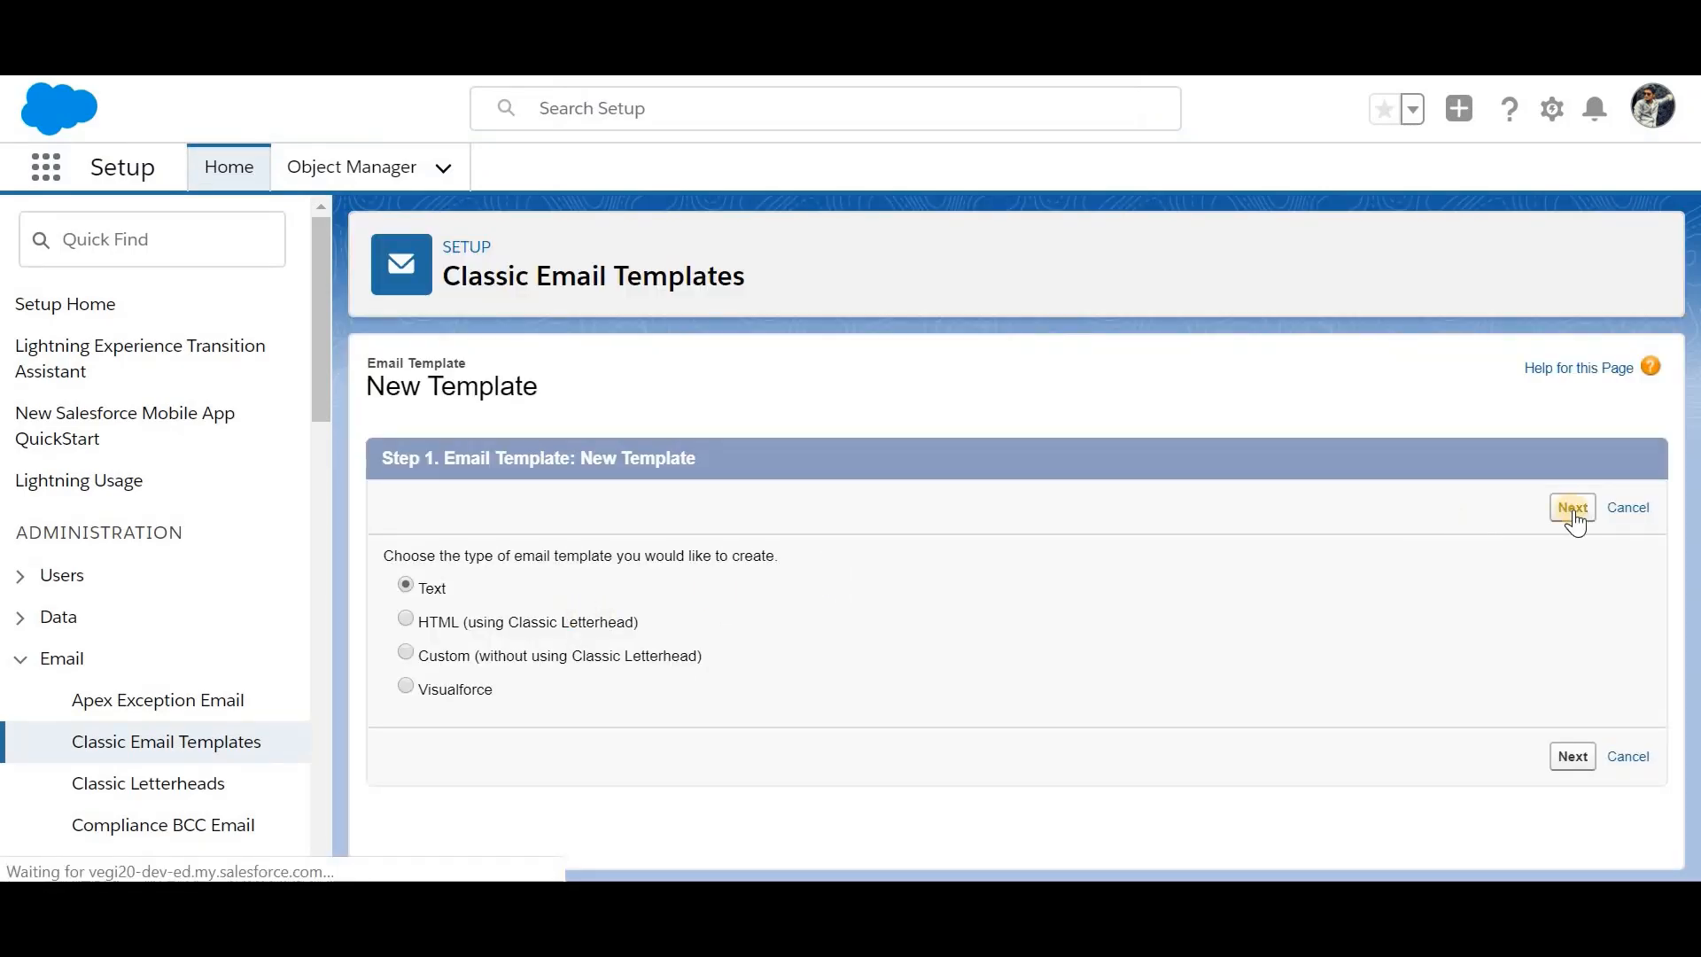
{"action": "left_click", "coordinate": [1574, 509]}
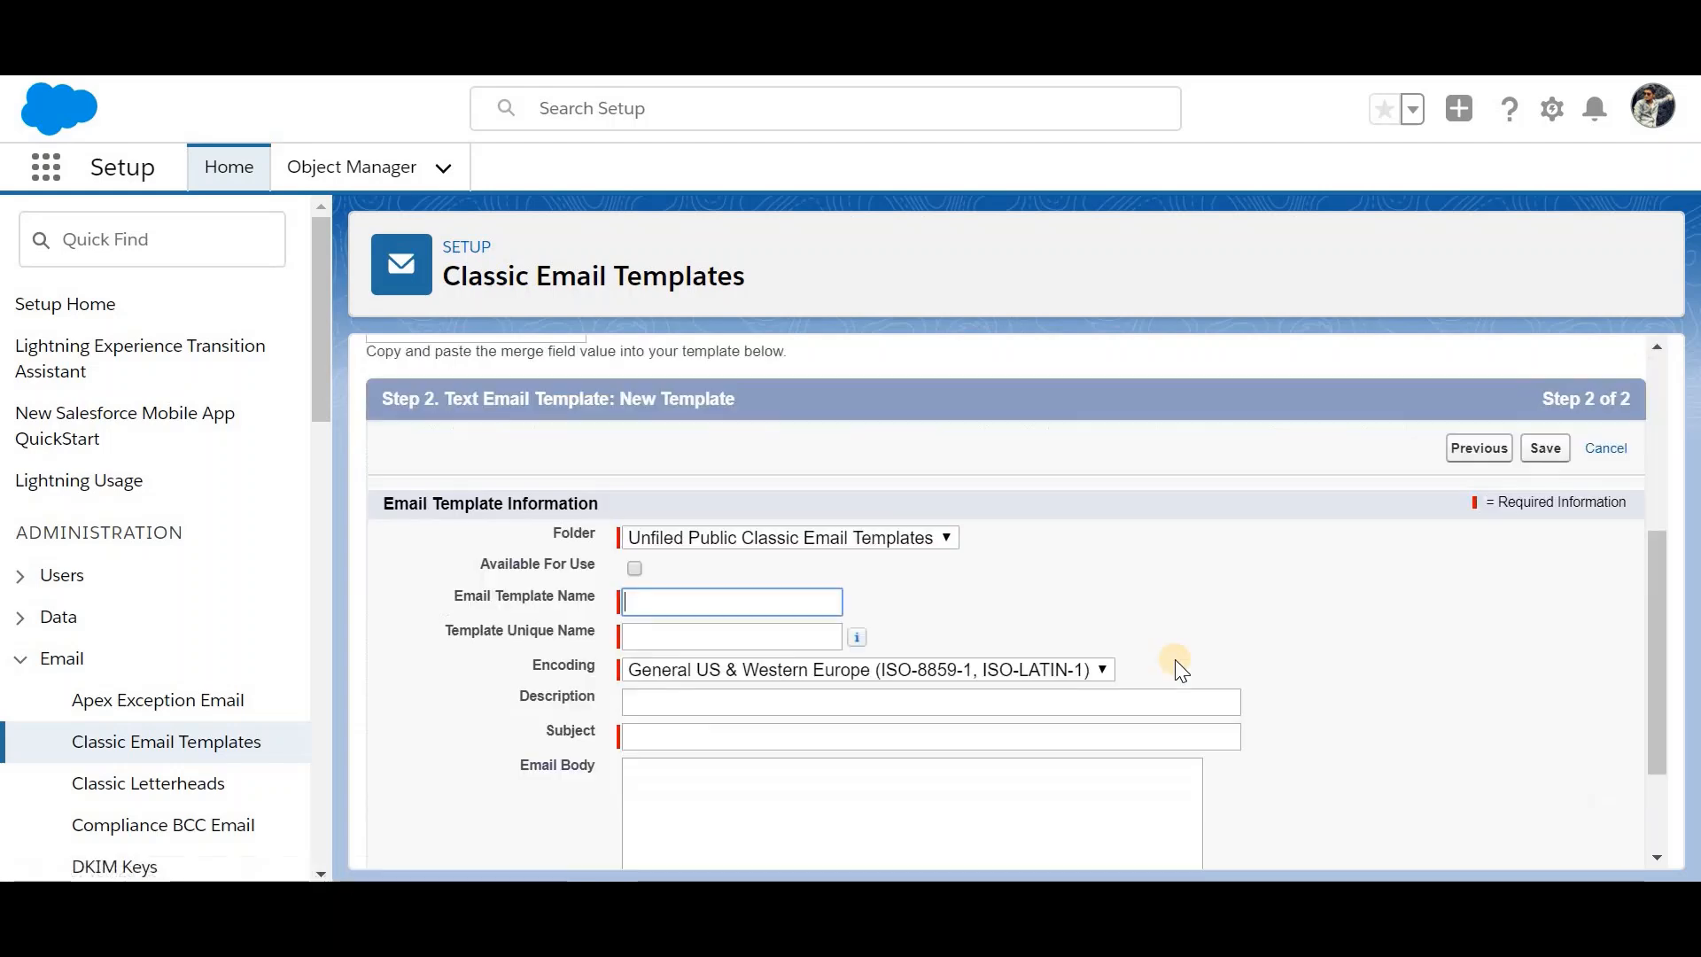
{"action": "scroll", "coordinate": [1181, 671], "scroll_direction": "down", "scroll_amount": 2}
{"action": "left_click", "coordinate": [634, 412]}
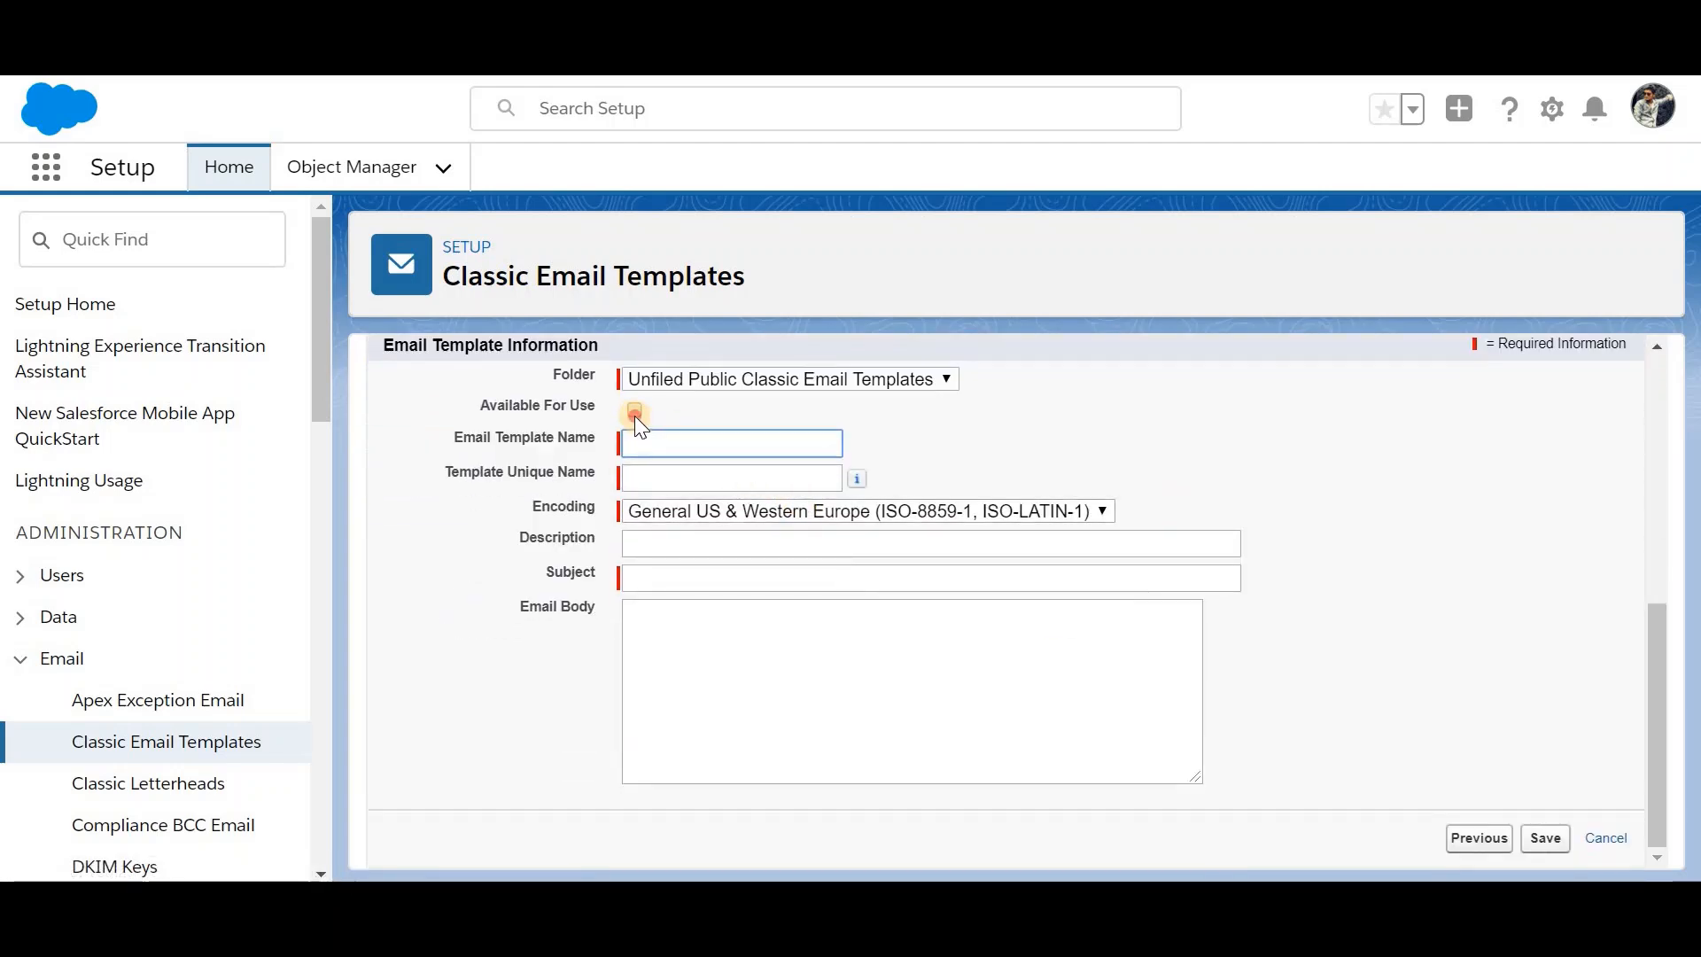
{"action": "left_click", "coordinate": [638, 443]}
{"action": "type", "text": "Request S"}
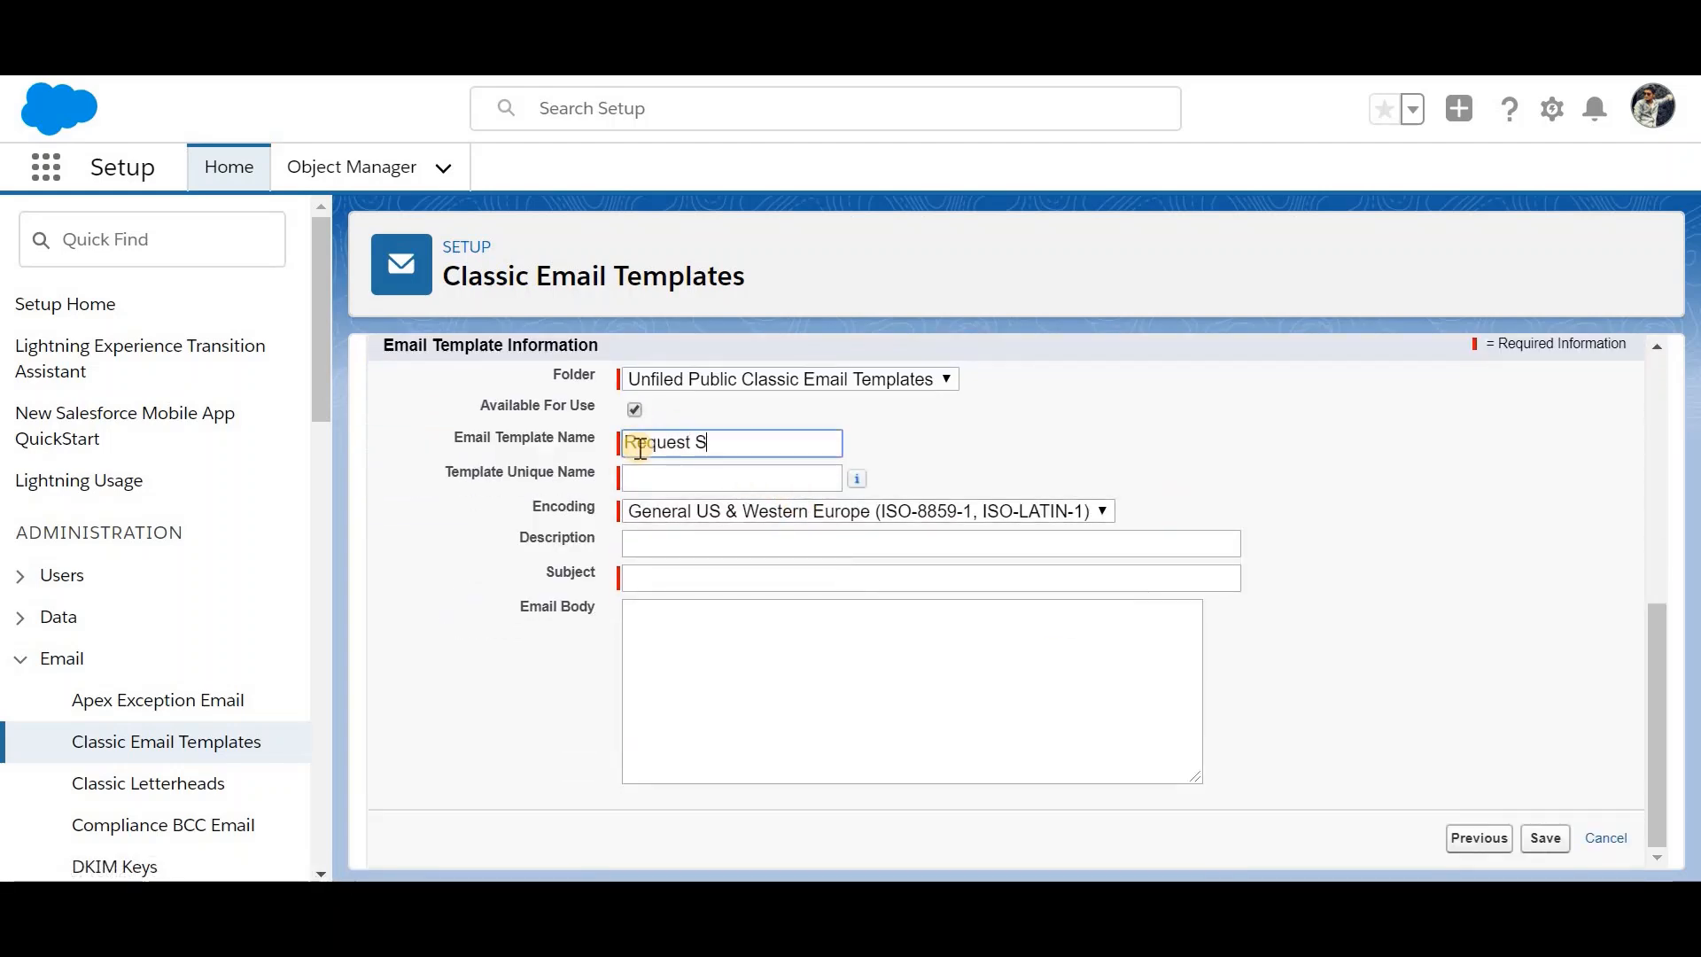
{"action": "type", "text": "ubmitted"}
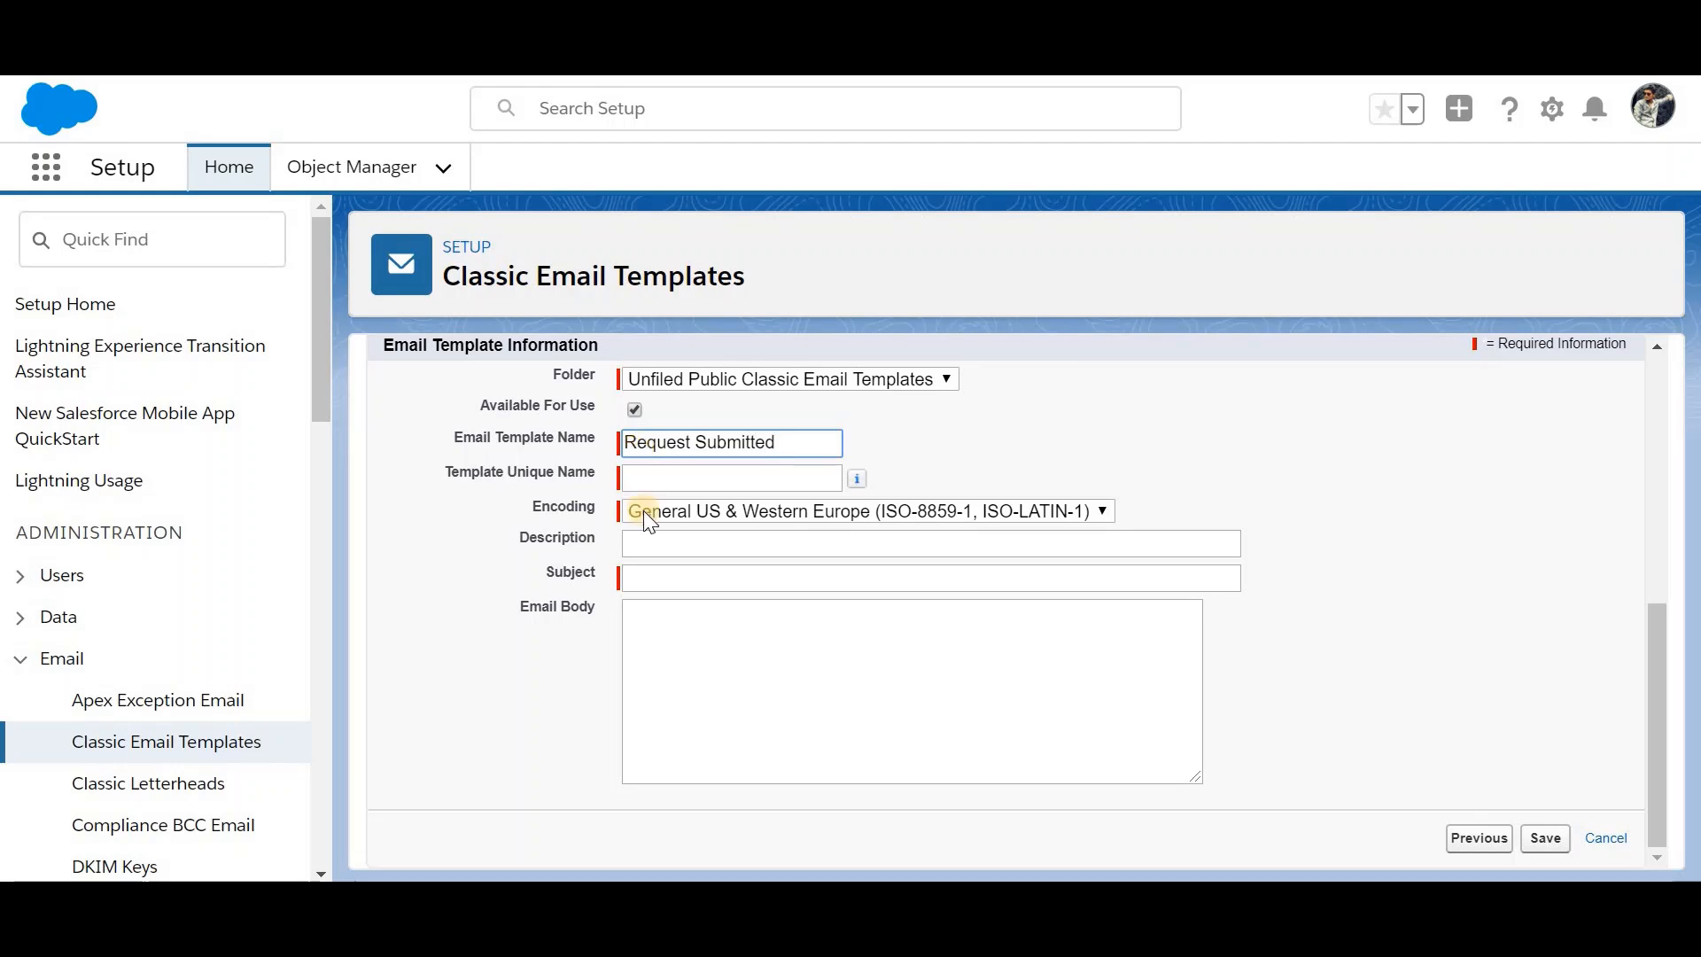
Step: Enter "Your leave request submitted for approval" as both the template's subject and email body, and save the template
{"action": "left_click", "coordinate": [653, 577]}
{"action": "type", "text": "Your"}
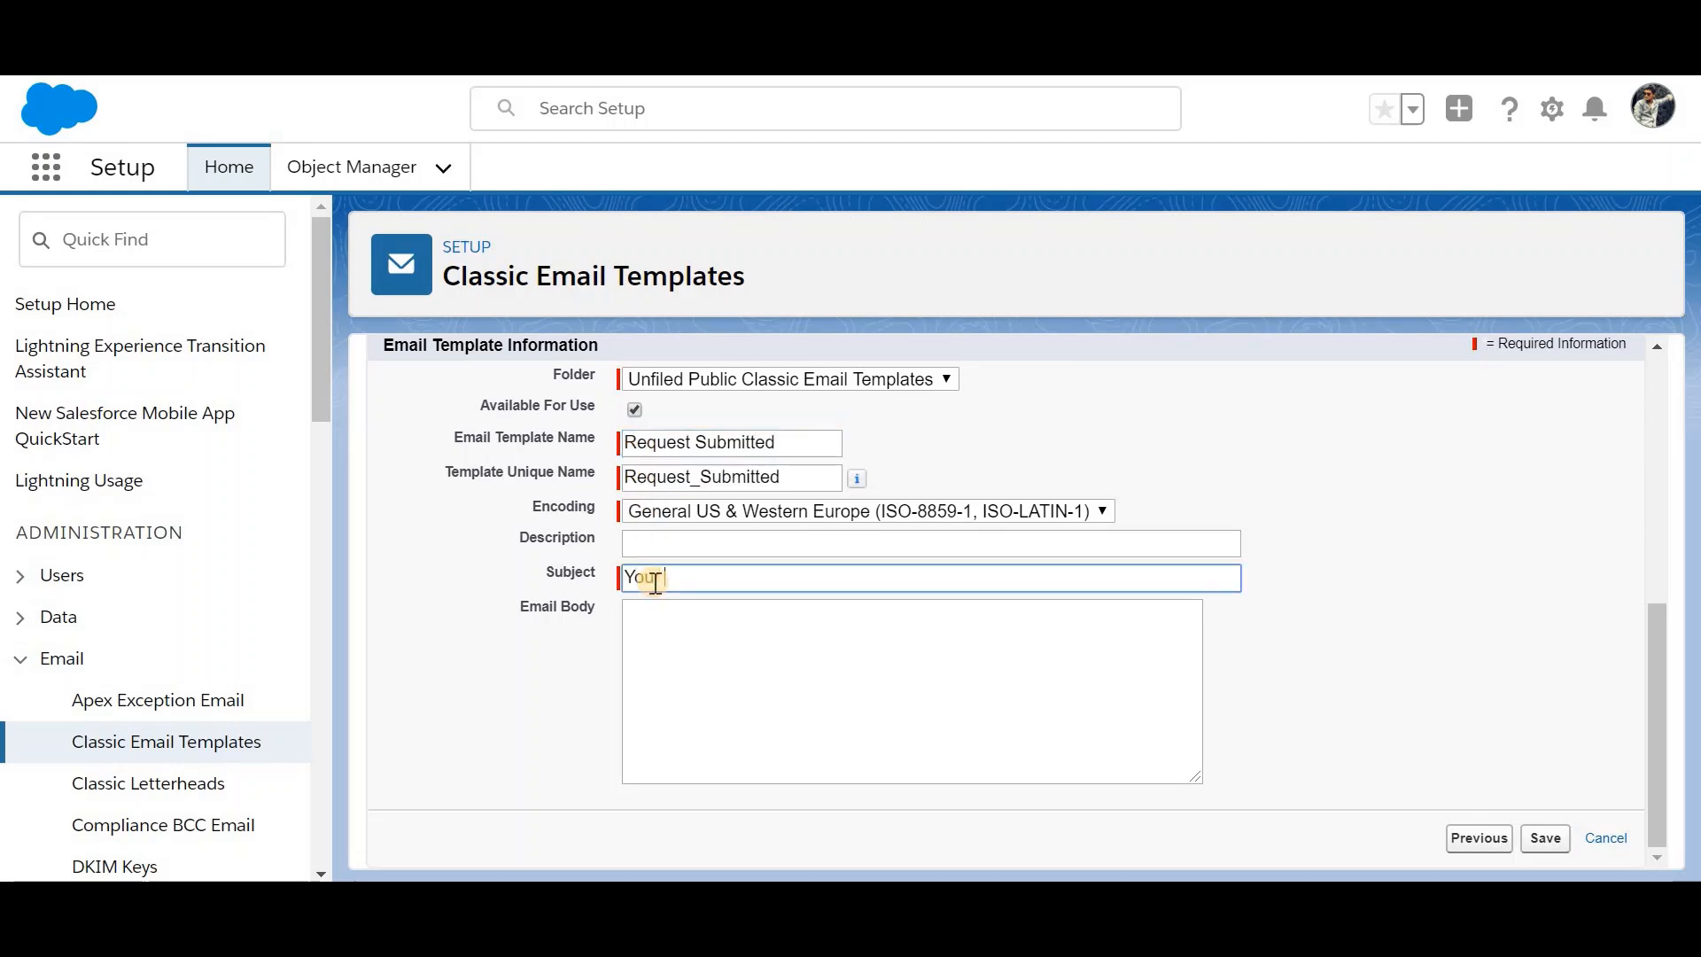
{"action": "type", "text": " leave request submitted for appr"}
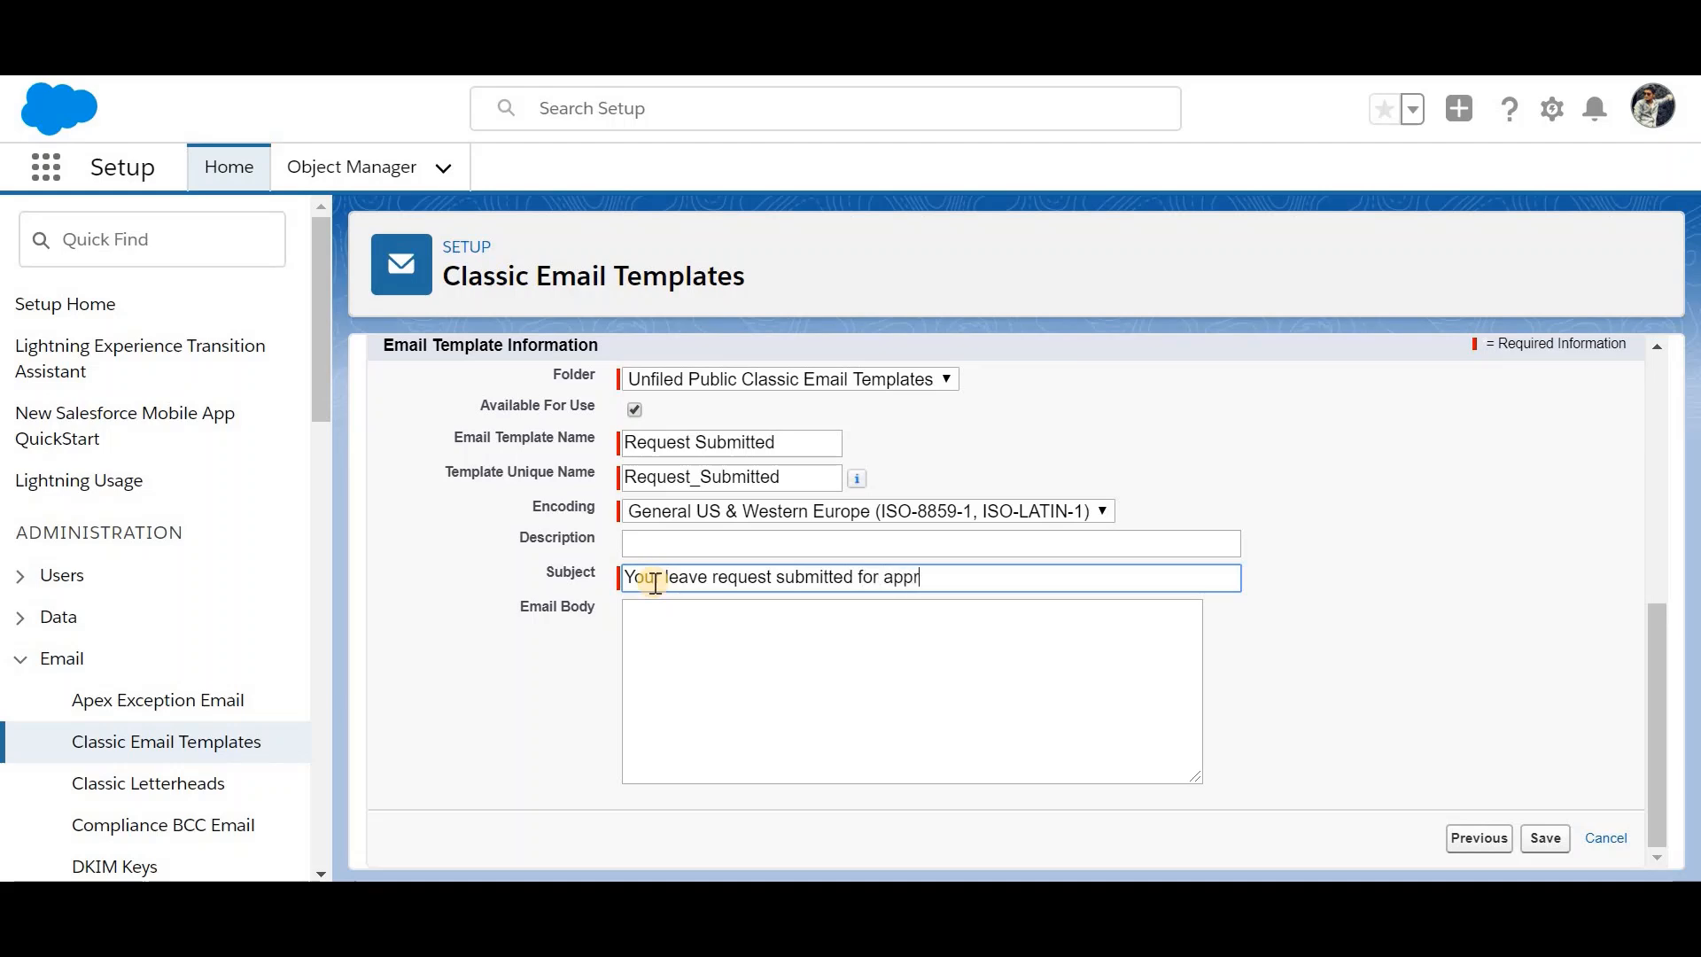
{"action": "type", "text": "oval"}
{"action": "triple_click", "coordinate": [675, 578]}
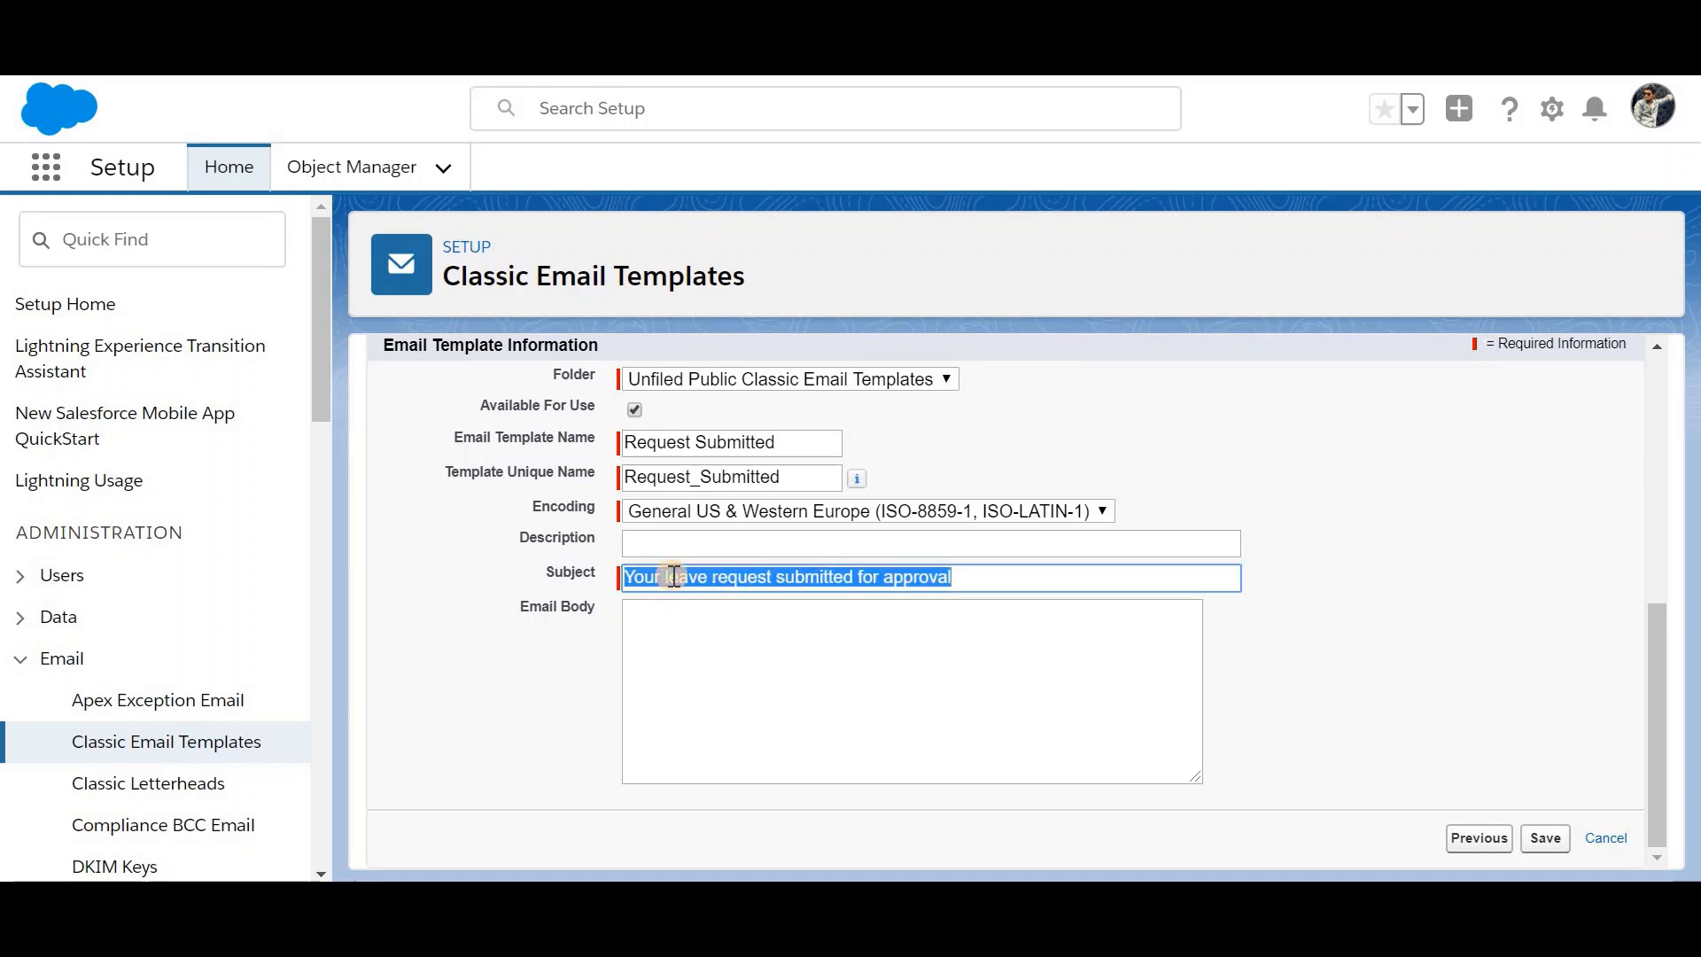
{"action": "key", "text": "ctrl+c"}
{"action": "left_click", "coordinate": [676, 604]}
{"action": "key", "text": "ctrl+v"}
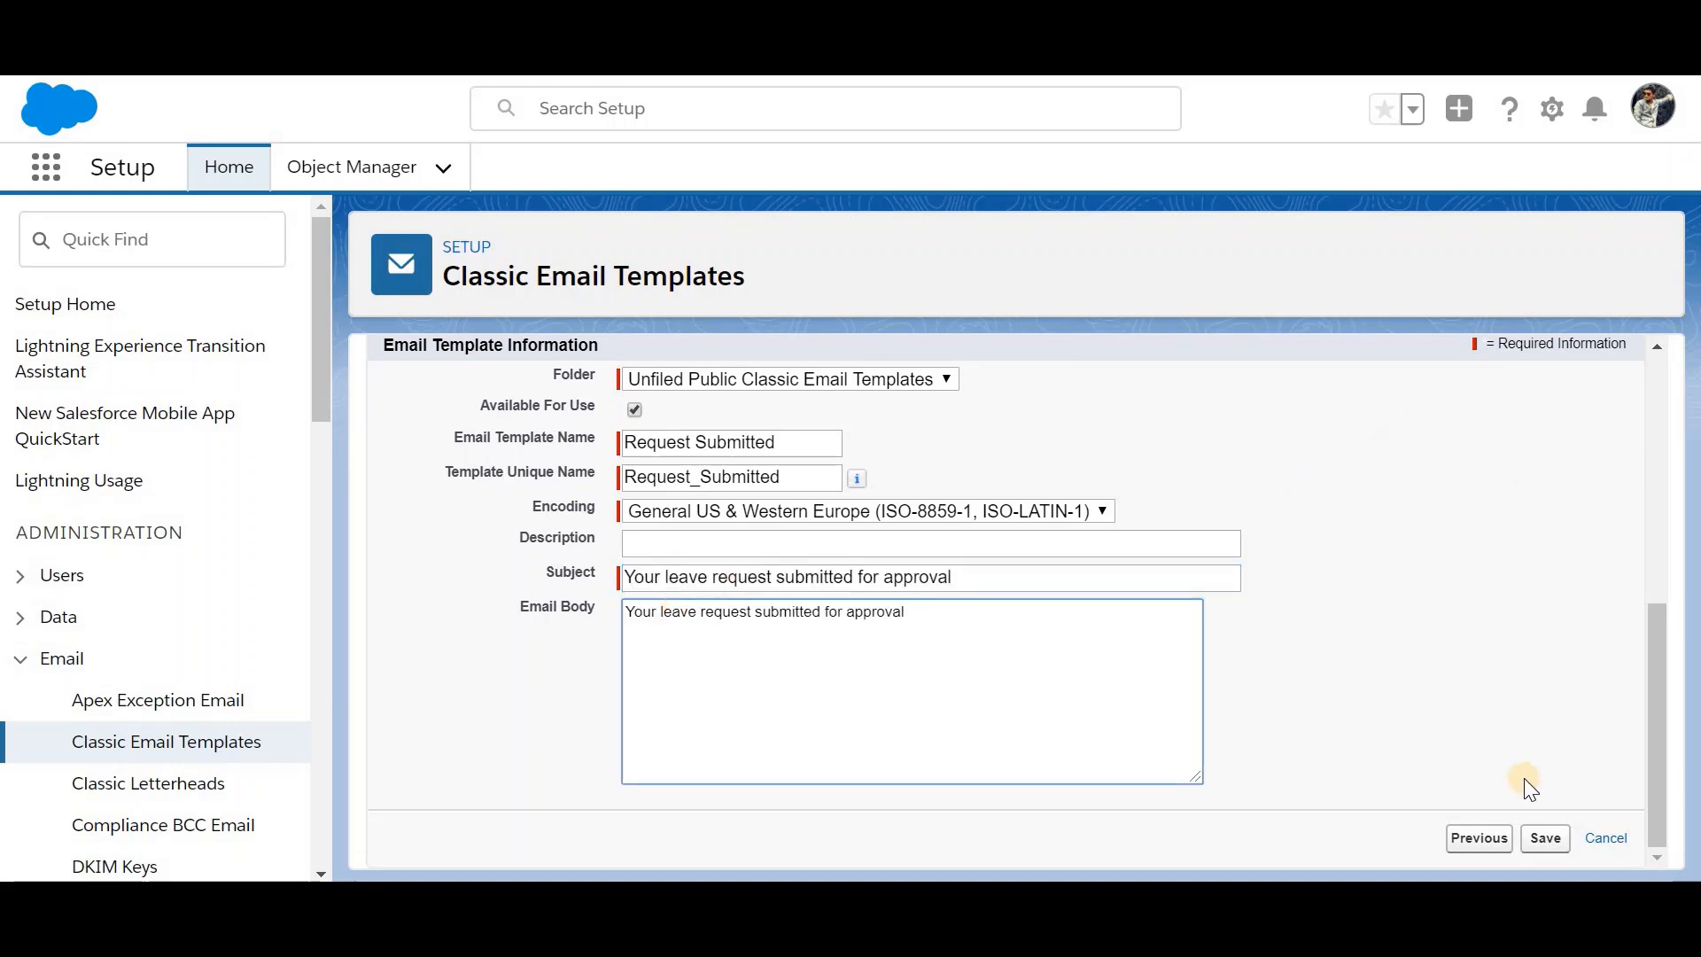
{"action": "left_click", "coordinate": [1548, 842]}
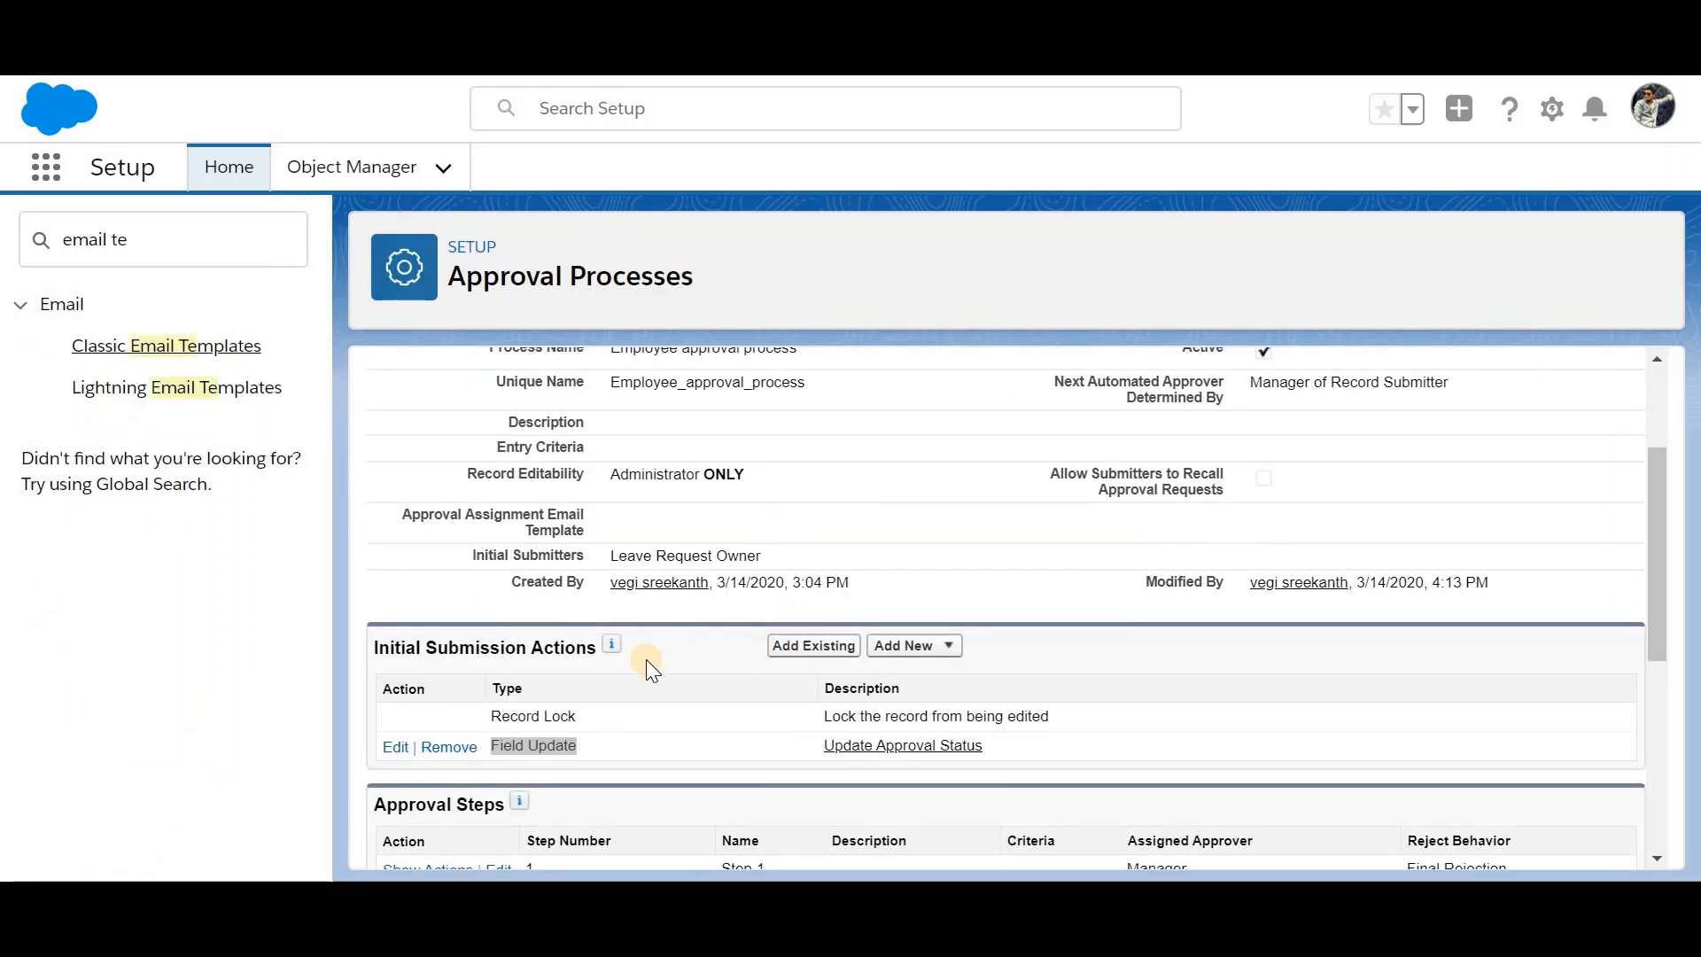
Step: Start a new email alert under Initial Submission Actions of the Employee approval process
{"action": "scroll", "coordinate": [674, 682], "scroll_direction": "down", "scroll_amount": 2}
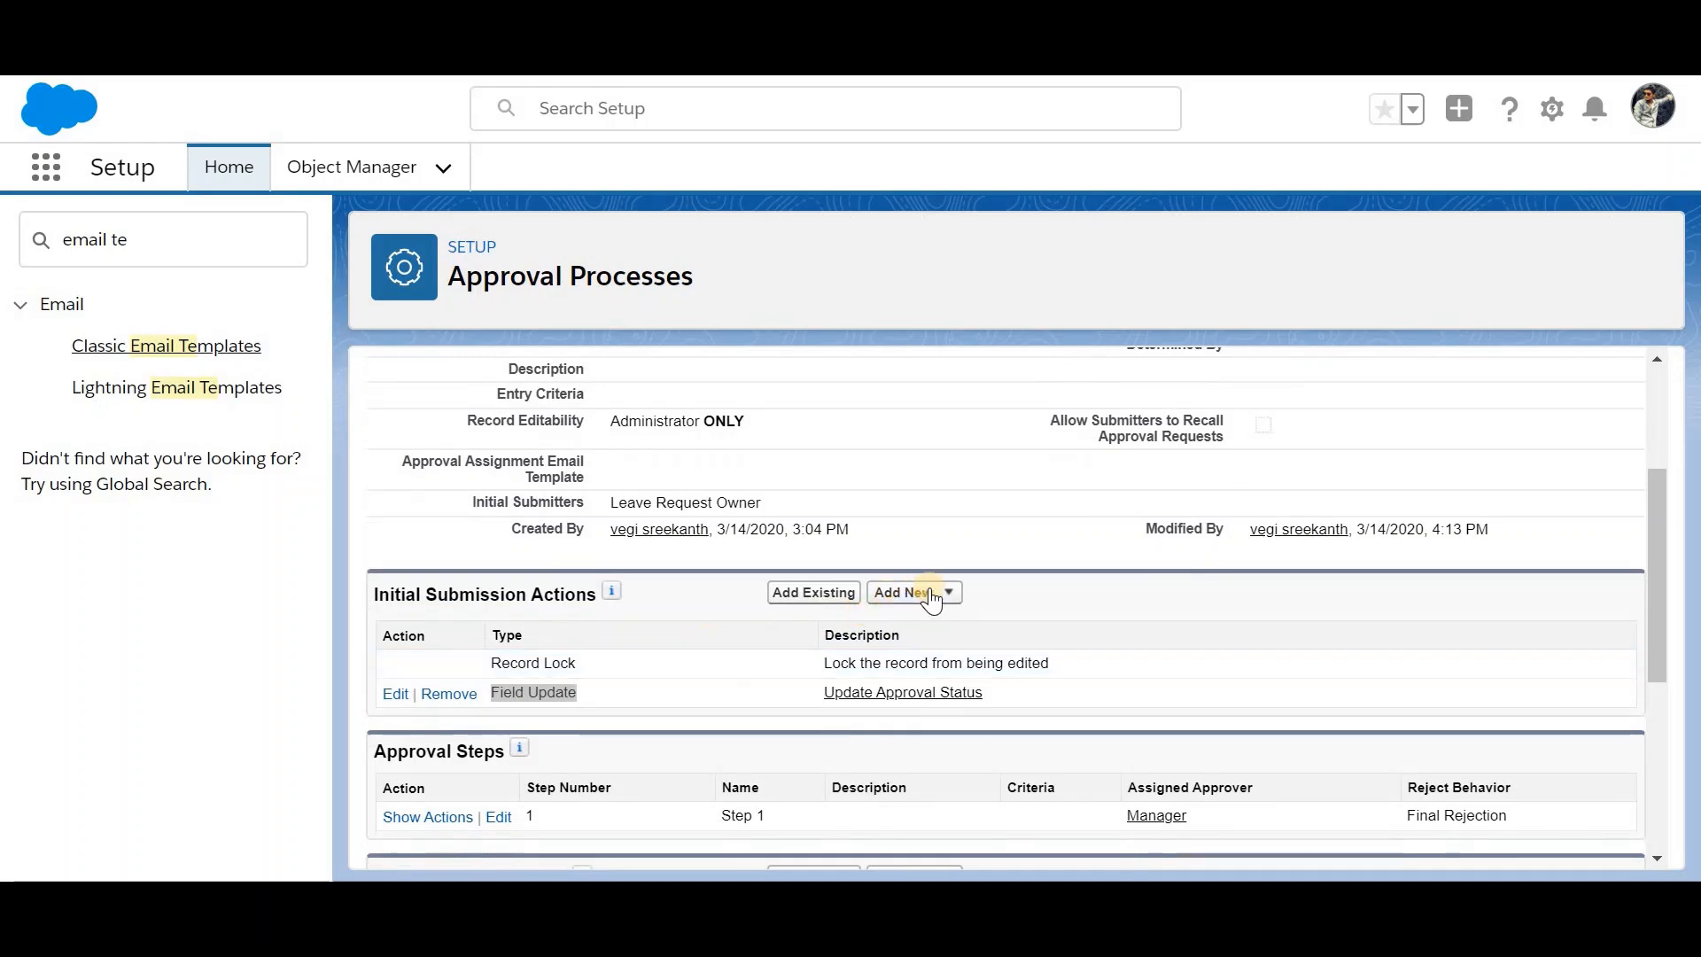
{"action": "triple_click", "coordinate": [519, 592]}
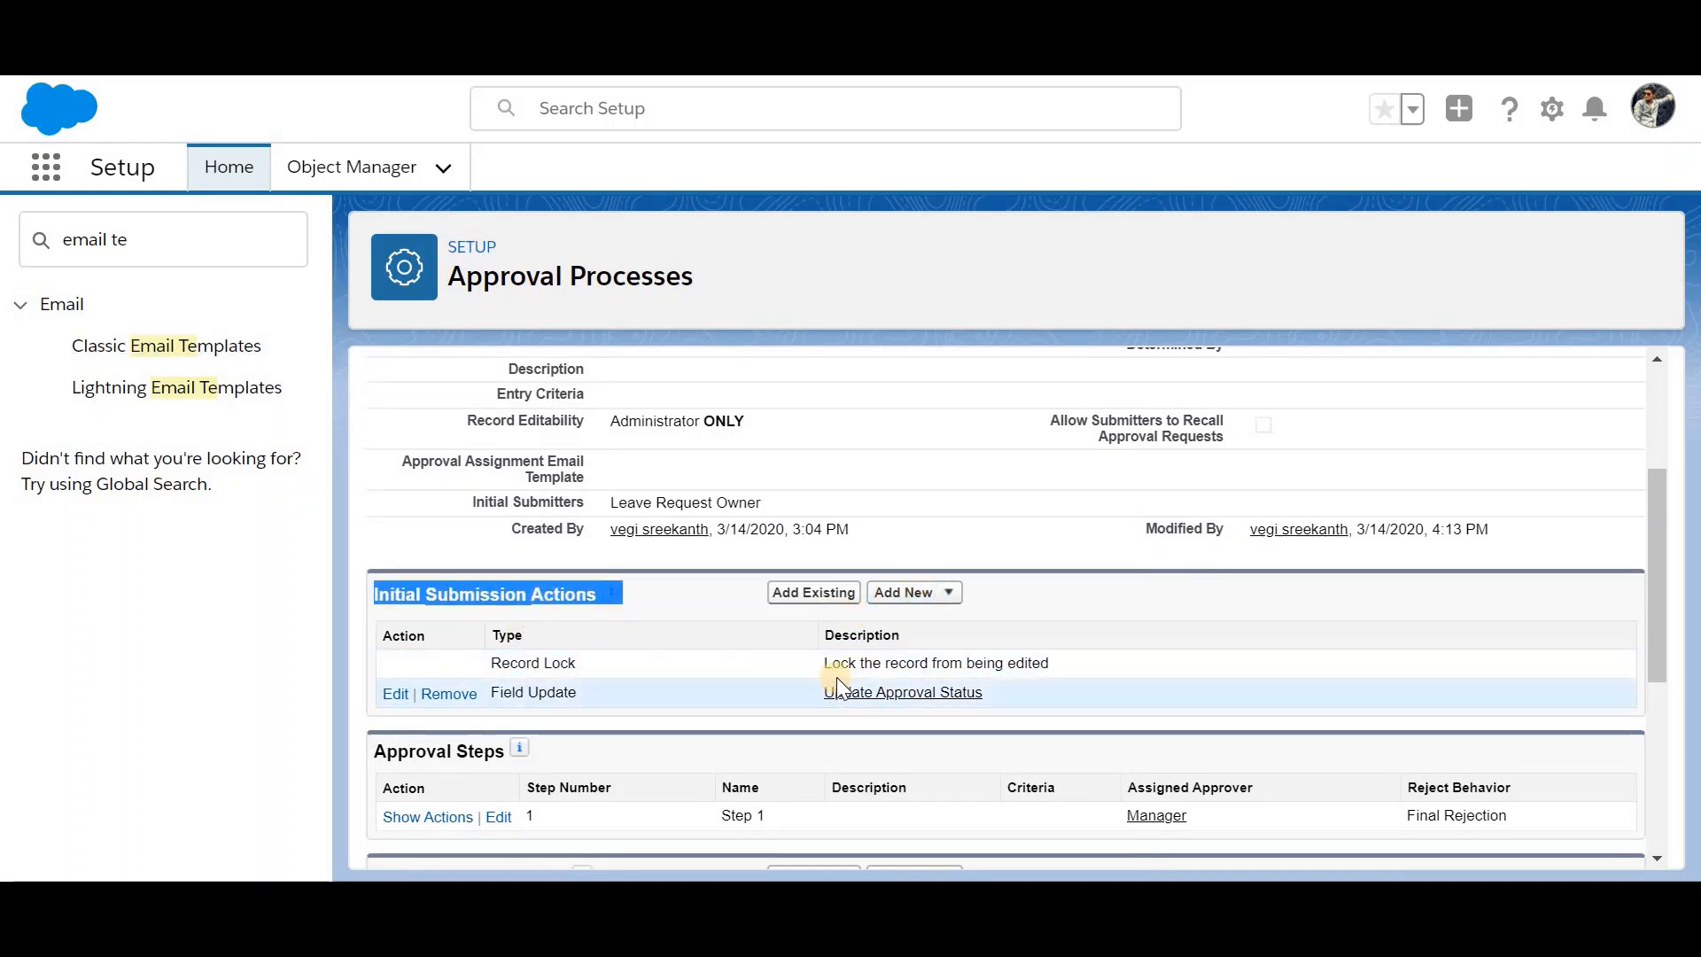
{"action": "left_click", "coordinate": [949, 596]}
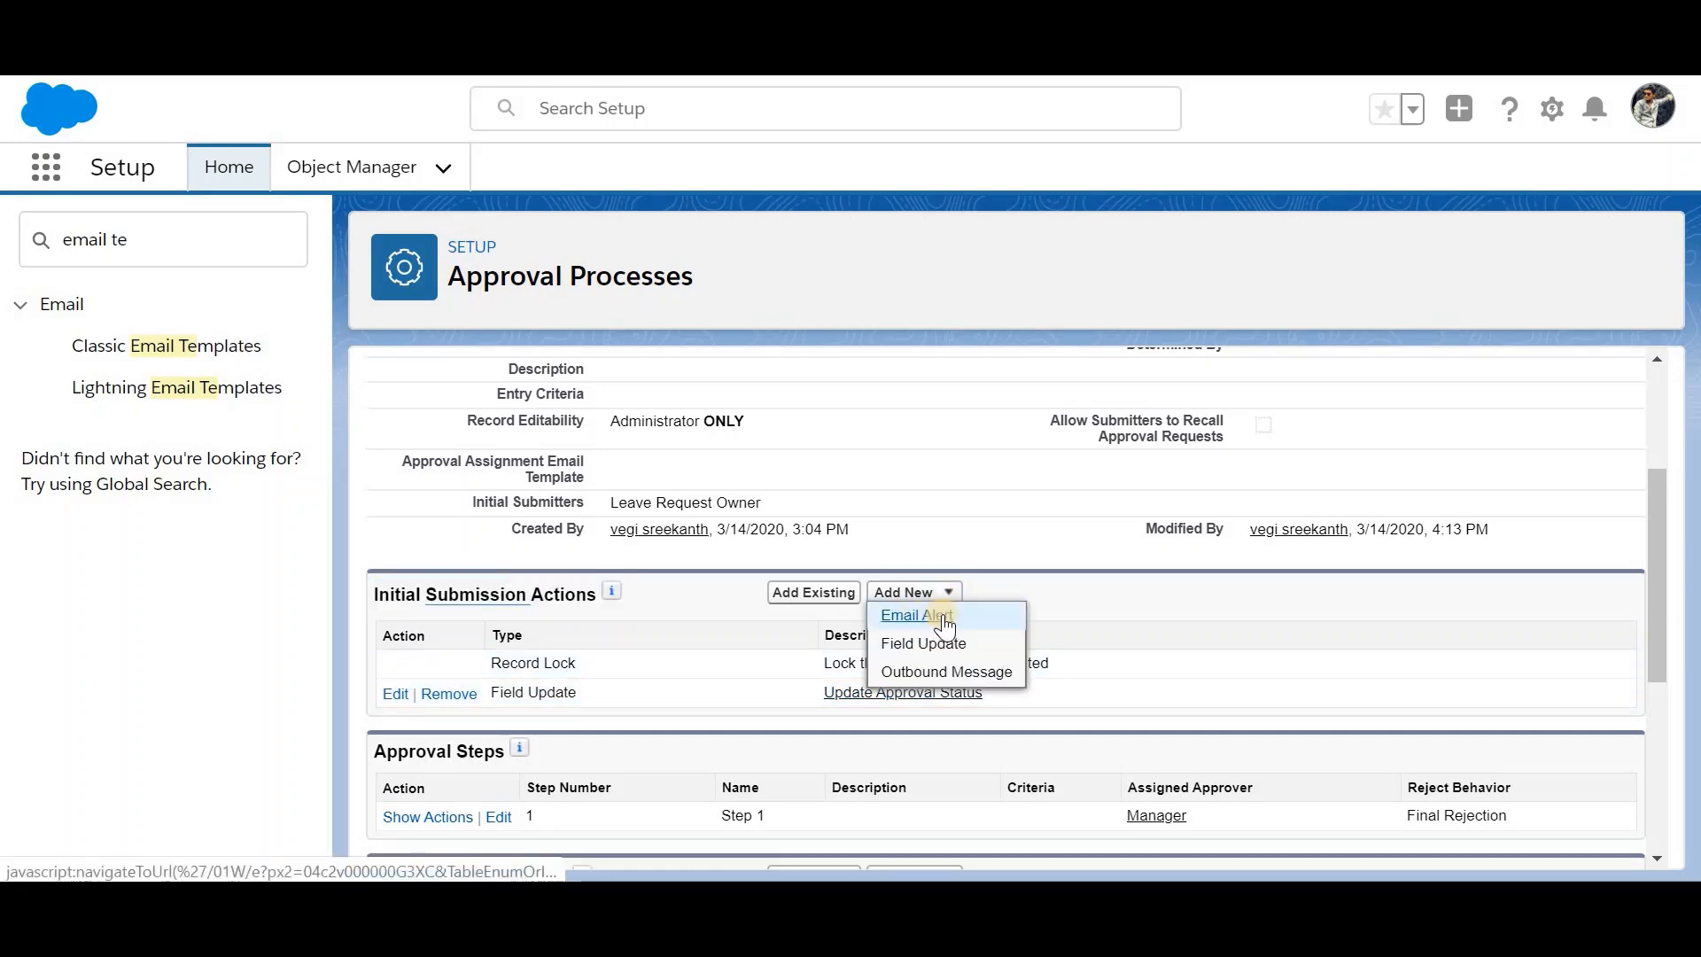
{"action": "left_click", "coordinate": [930, 616]}
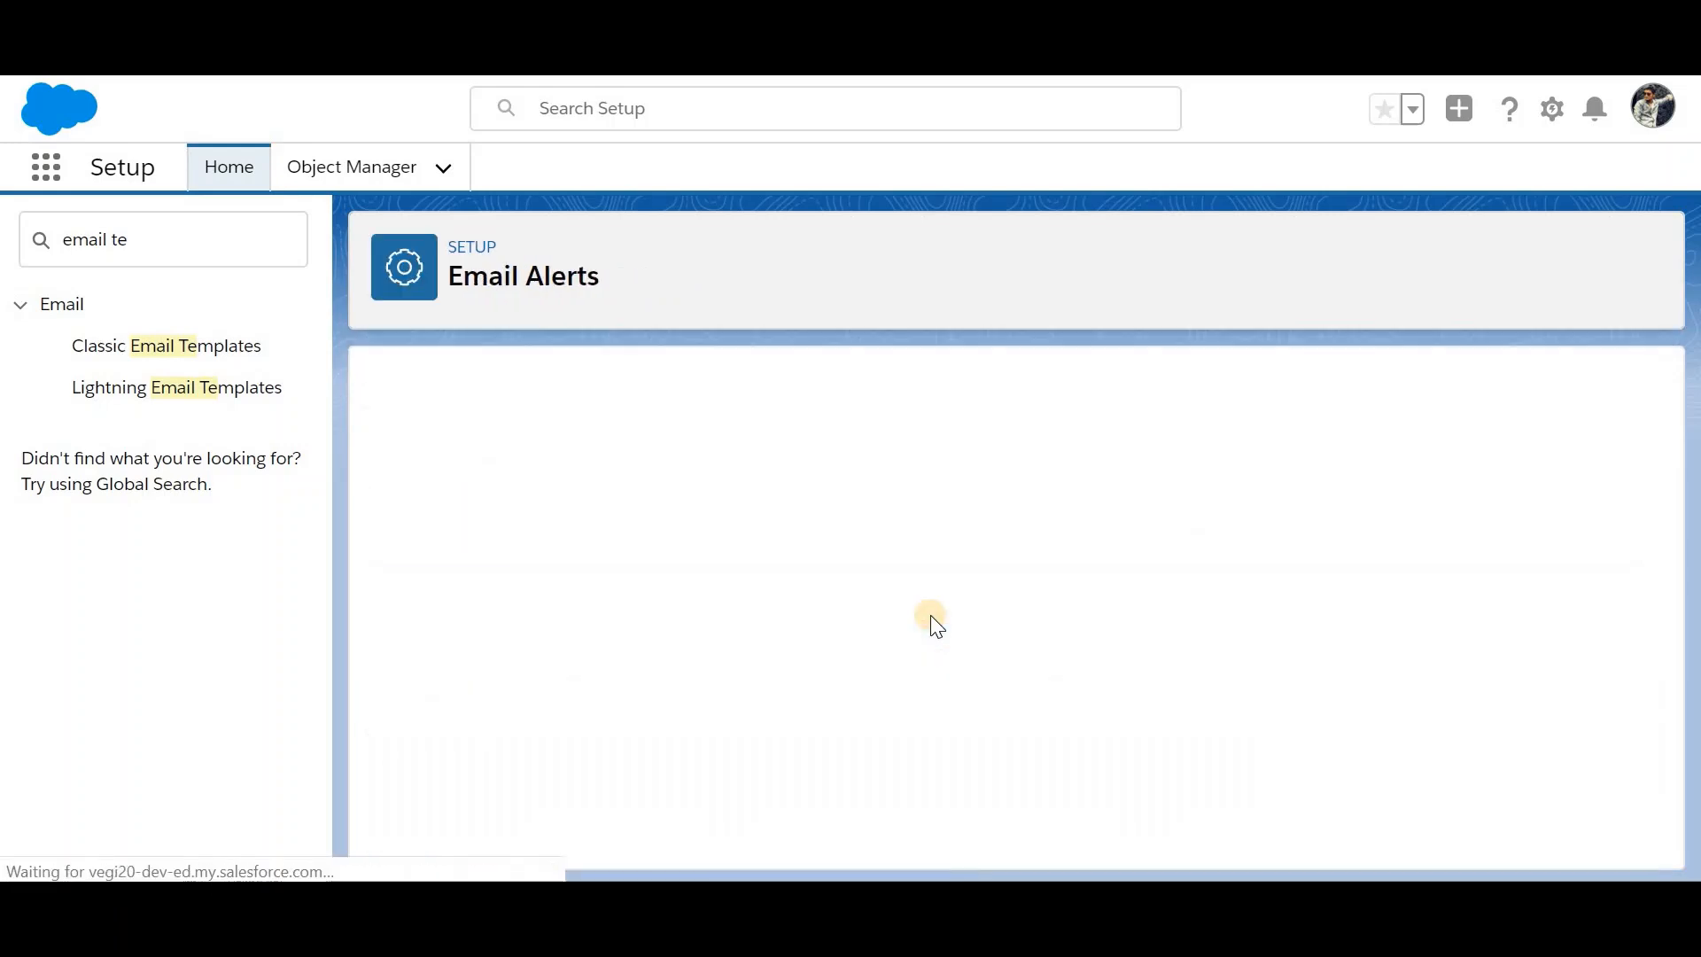
Step: Describe the email alert as "Send Email to requester" and assign the Request Submitted email template
{"action": "left_click", "coordinate": [689, 562]}
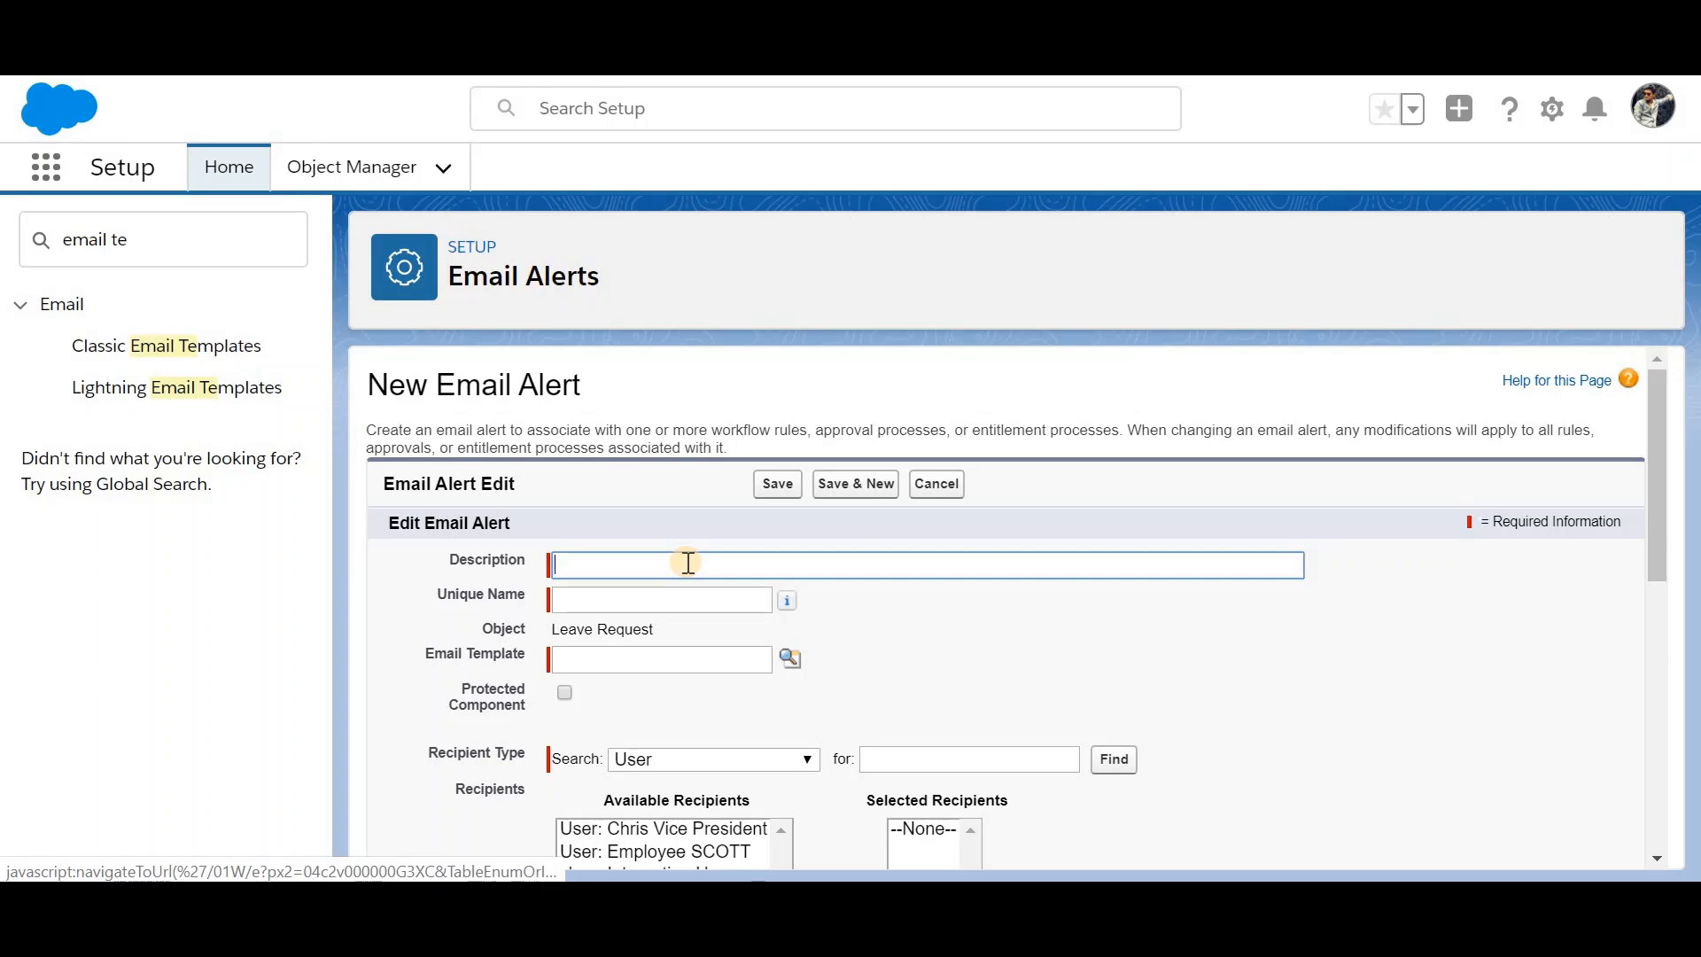
{"action": "type", "text": "Send Email to requester"}
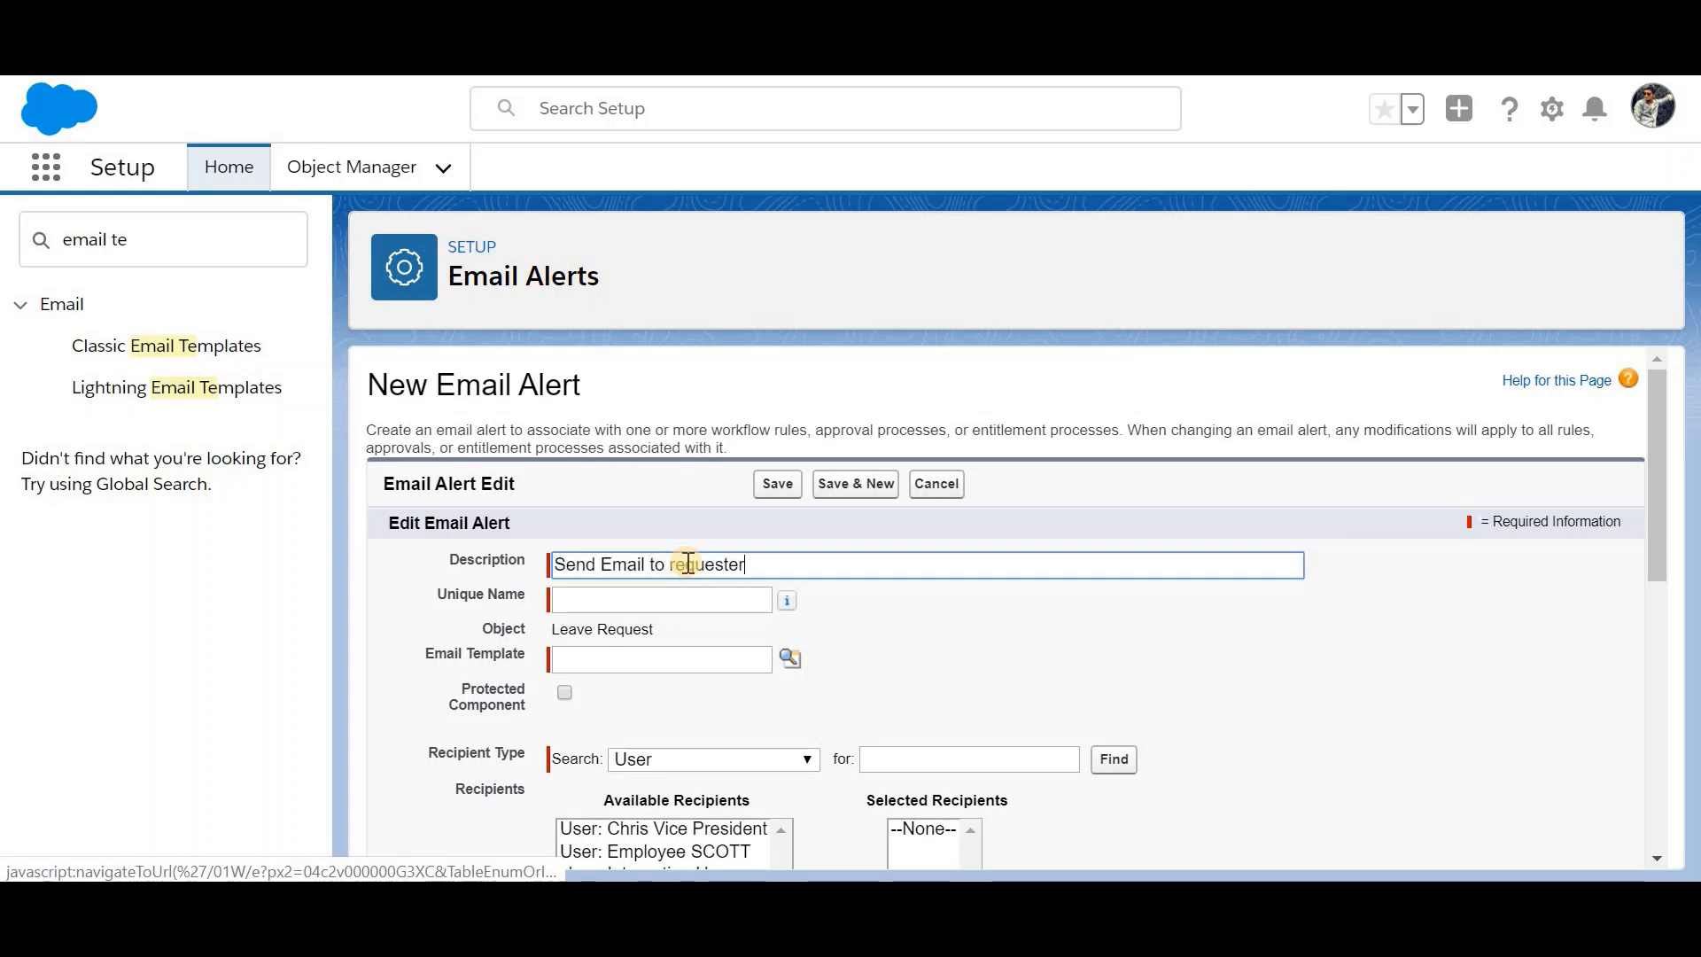
{"action": "left_click", "coordinate": [659, 601]}
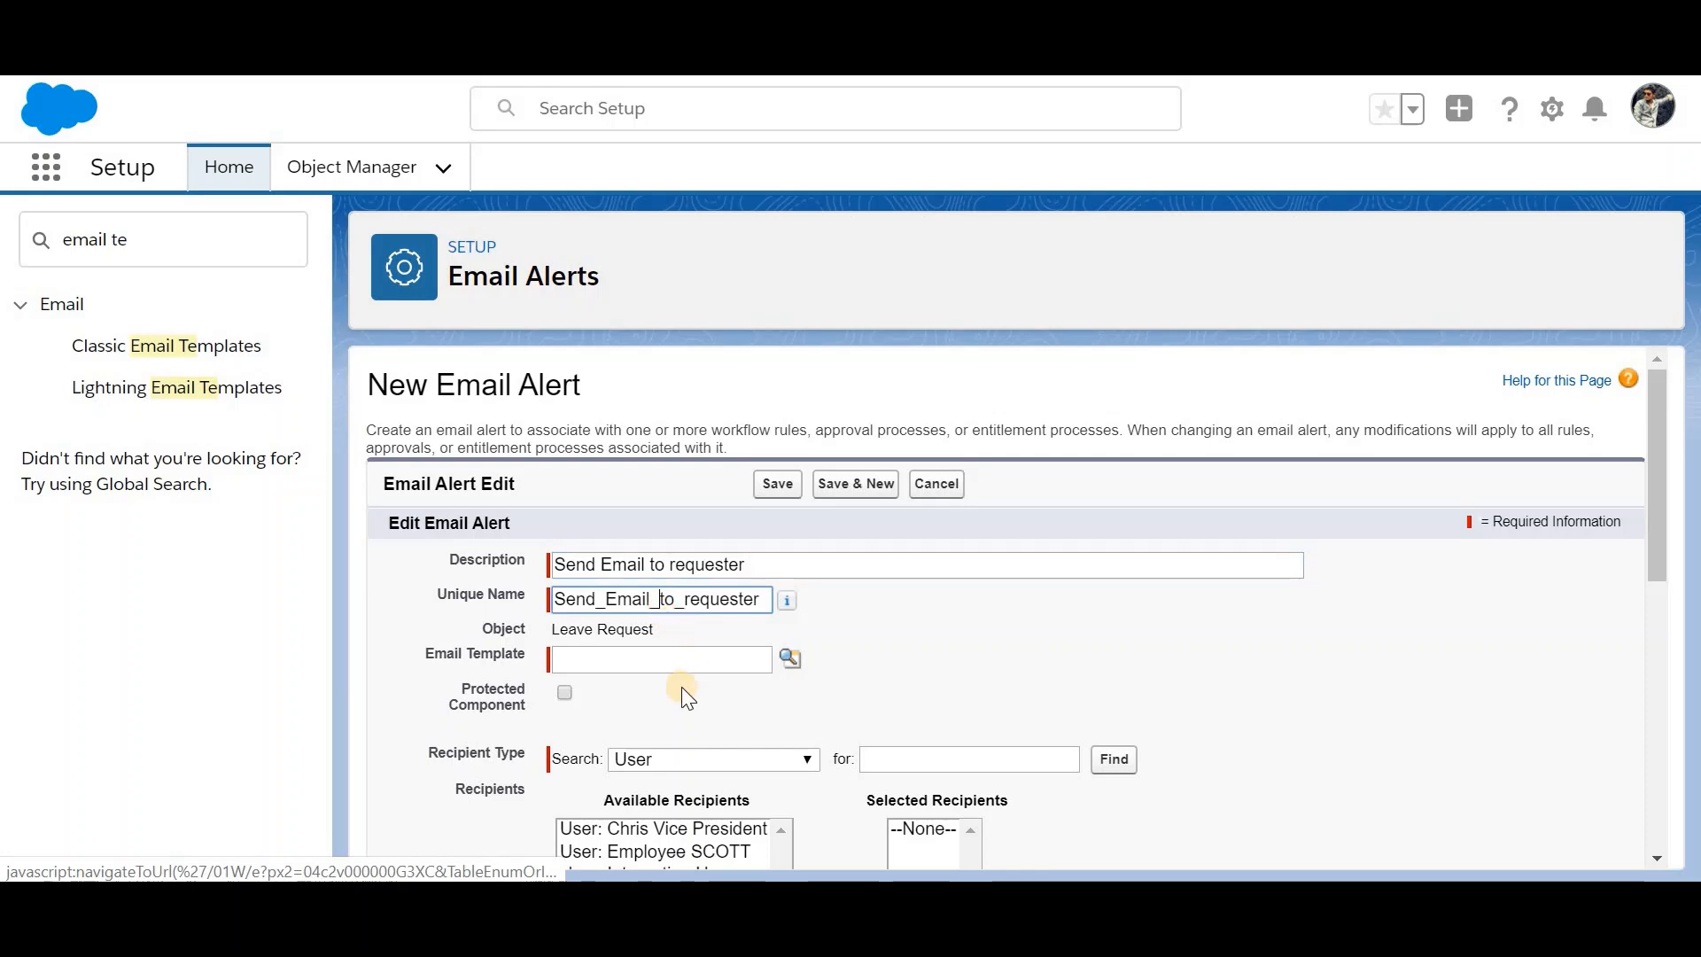
{"action": "left_click", "coordinate": [791, 662]}
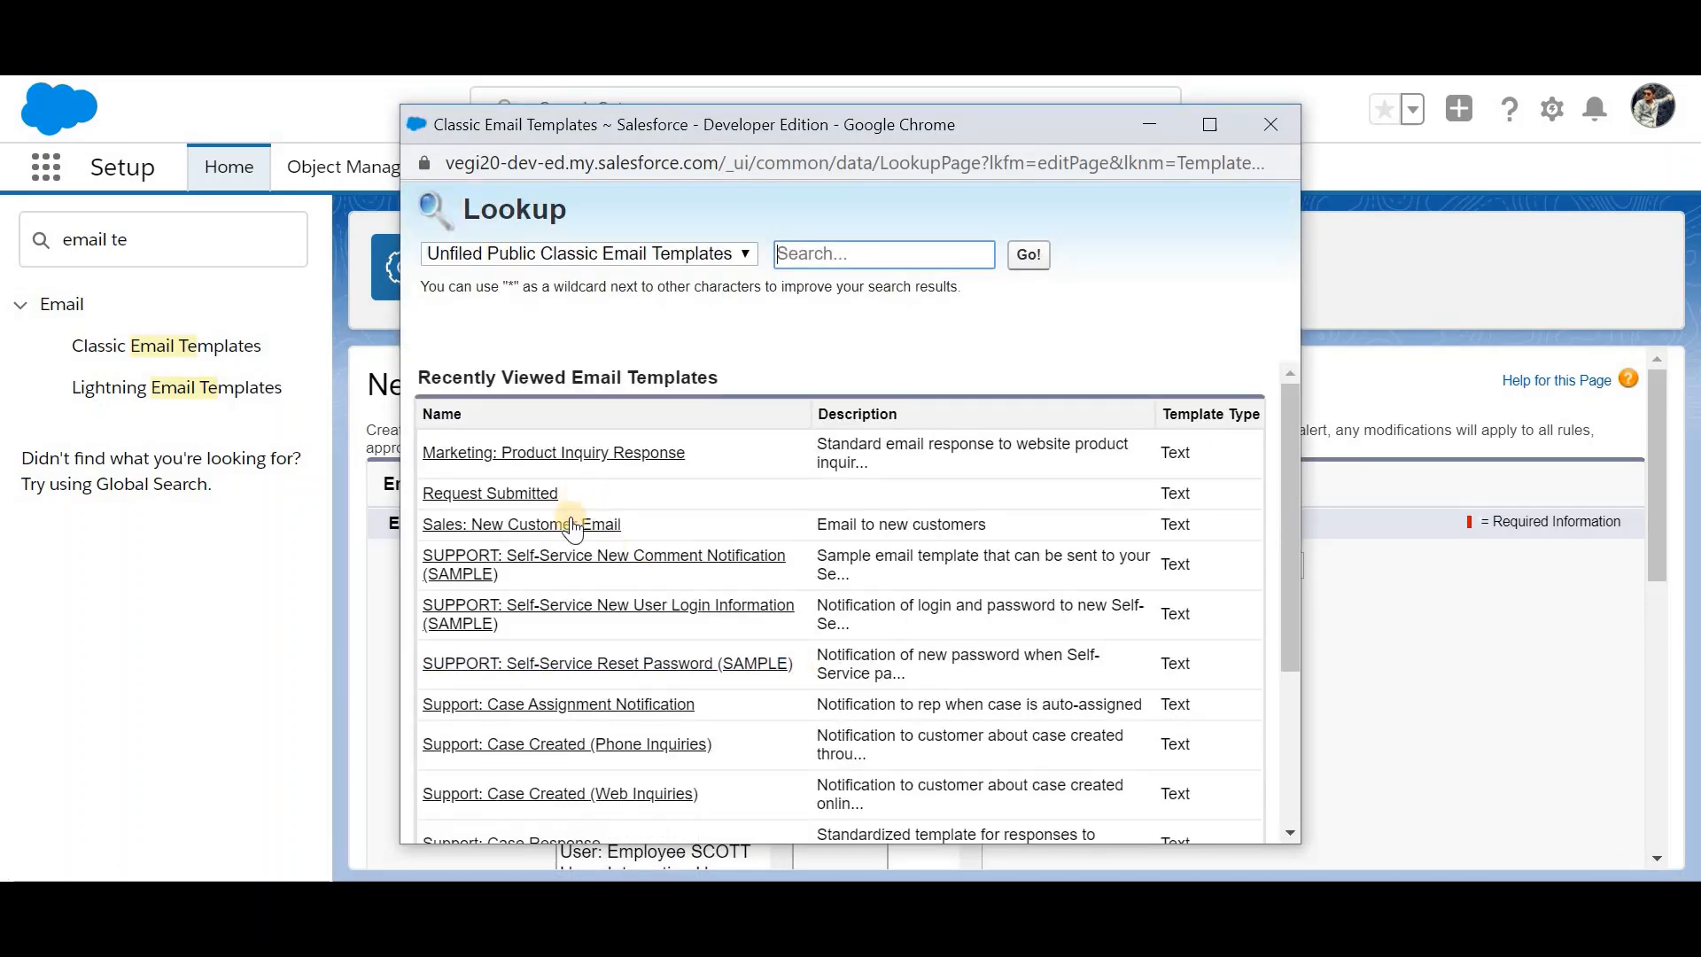
{"action": "left_click", "coordinate": [538, 493]}
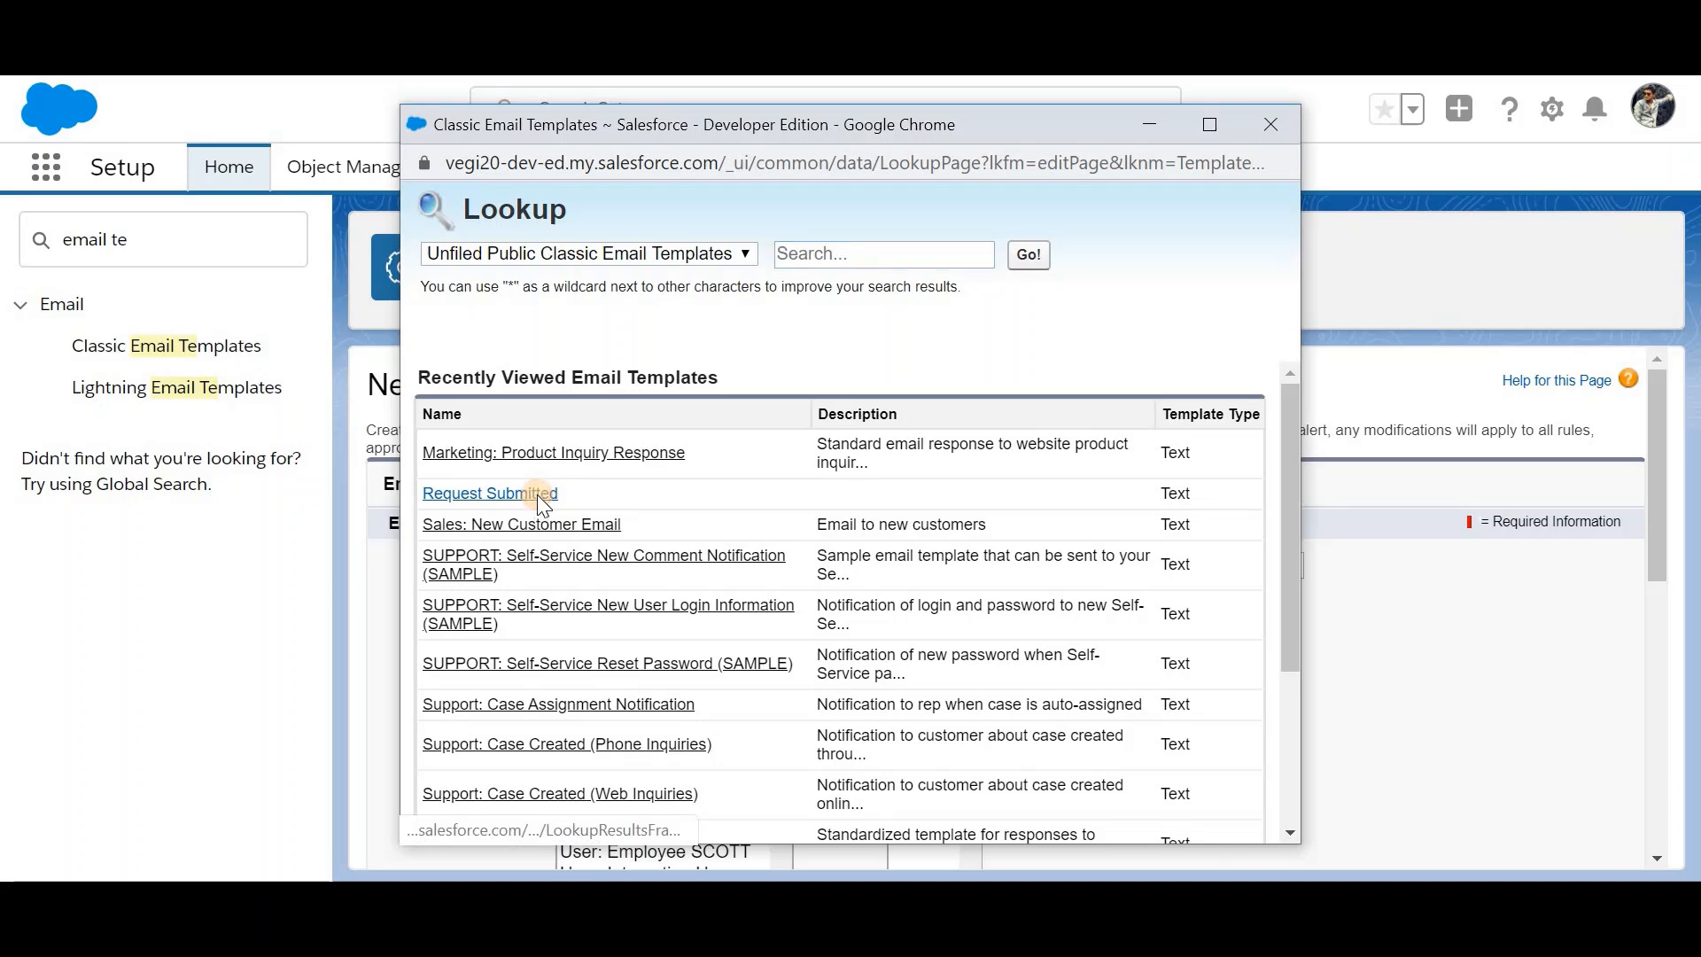
Step: Set the alert's recipient type to Creator and add Record Creator to the selected recipients
{"action": "scroll", "coordinate": [767, 714], "scroll_direction": "down", "scroll_amount": 2}
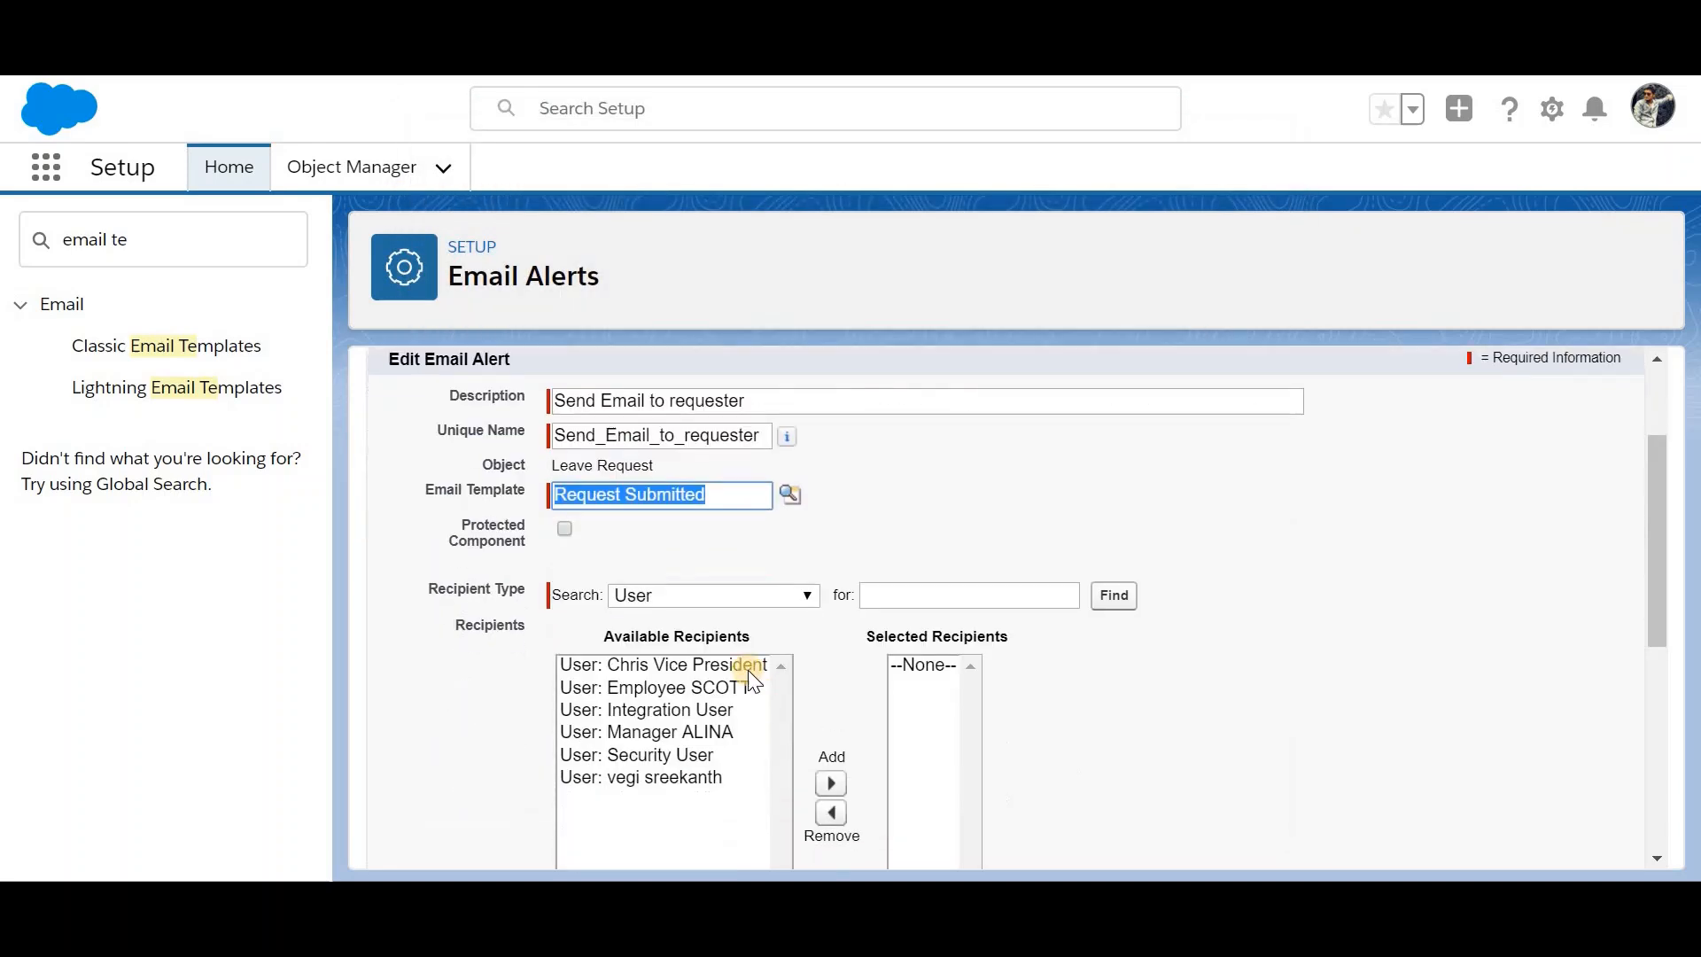
{"action": "left_click", "coordinate": [721, 595]}
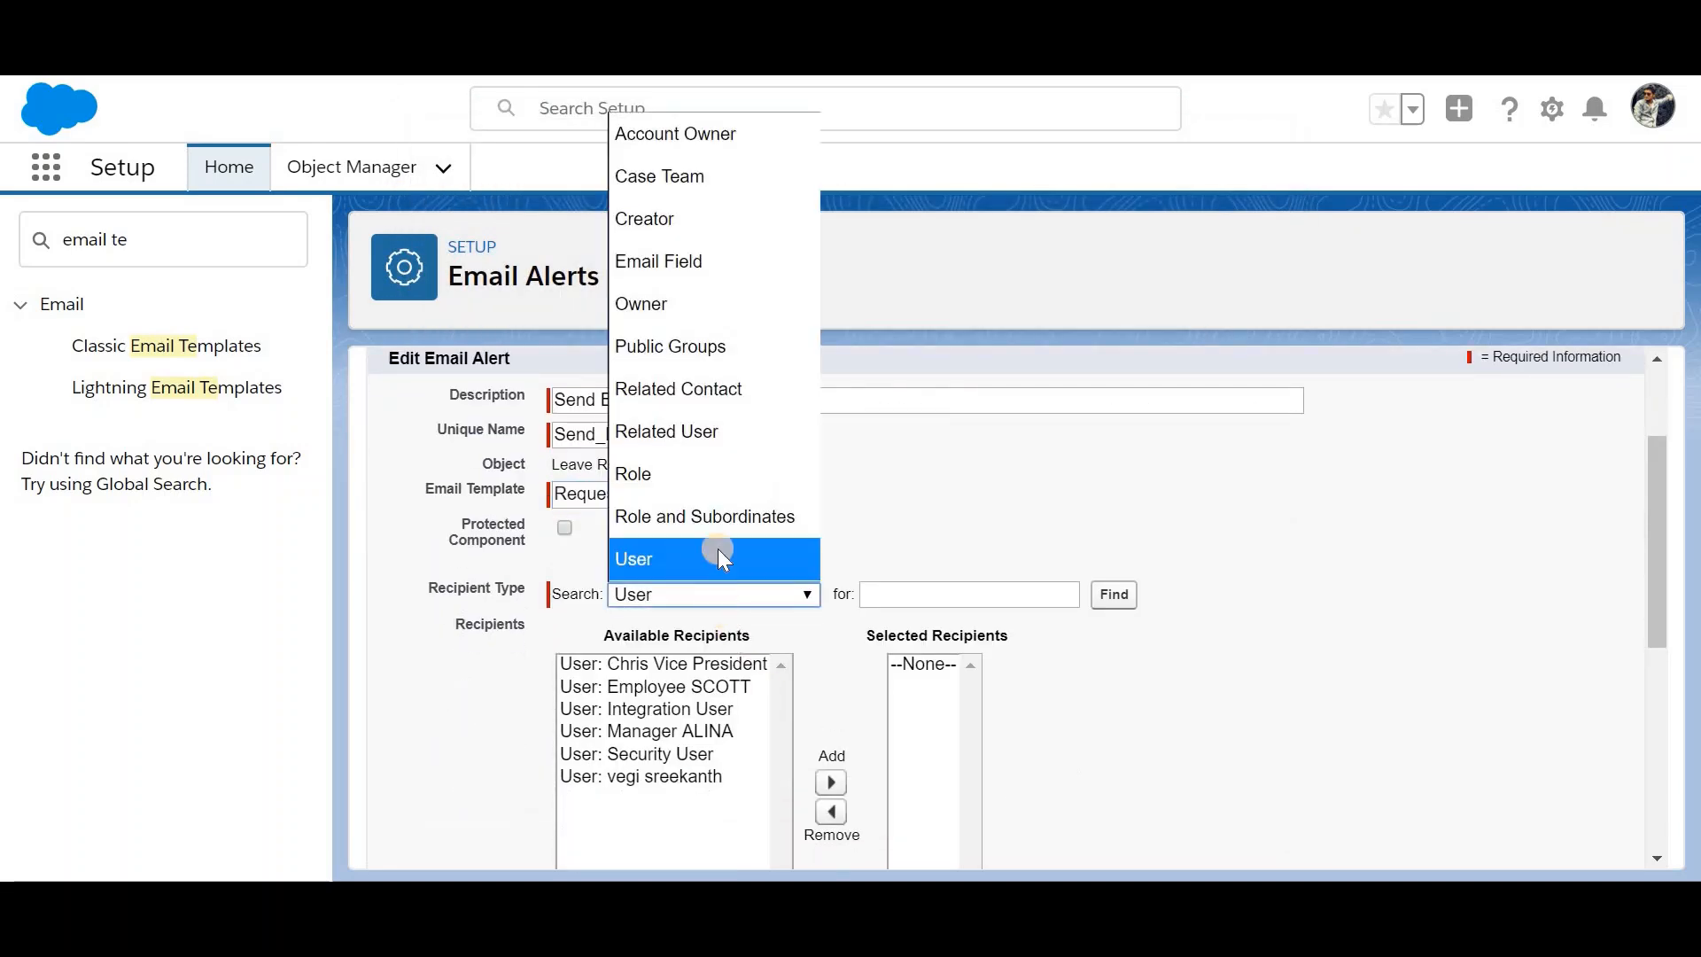
{"action": "left_click", "coordinate": [706, 222]}
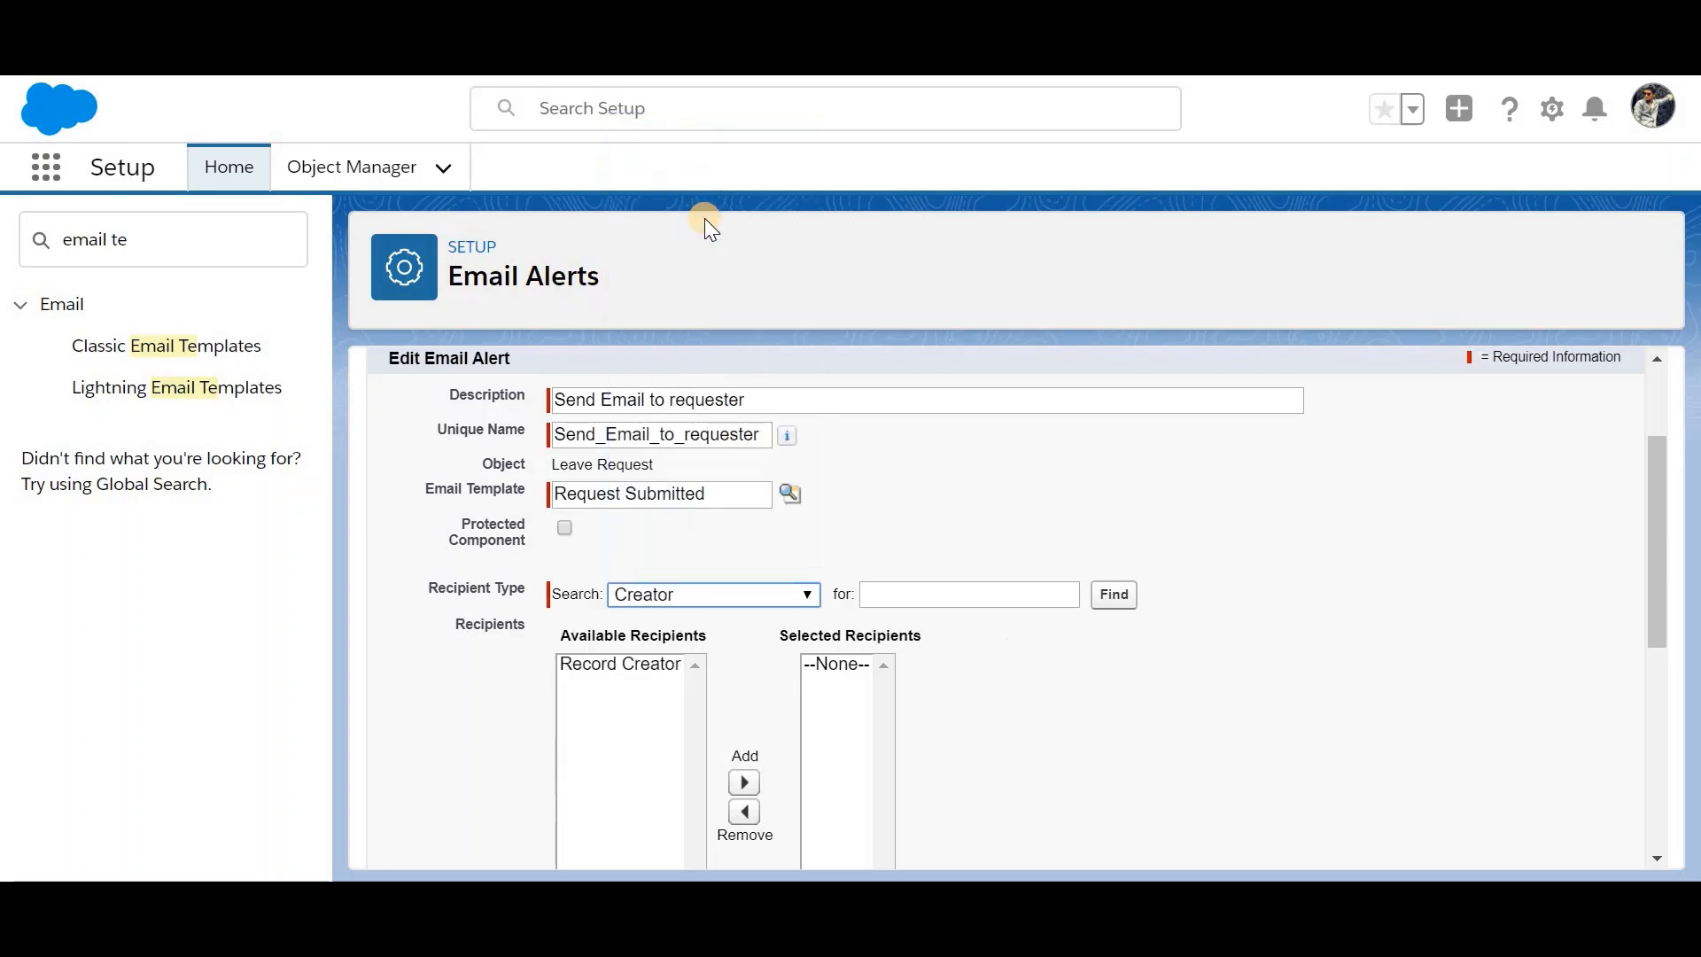
{"action": "left_click", "coordinate": [666, 677]}
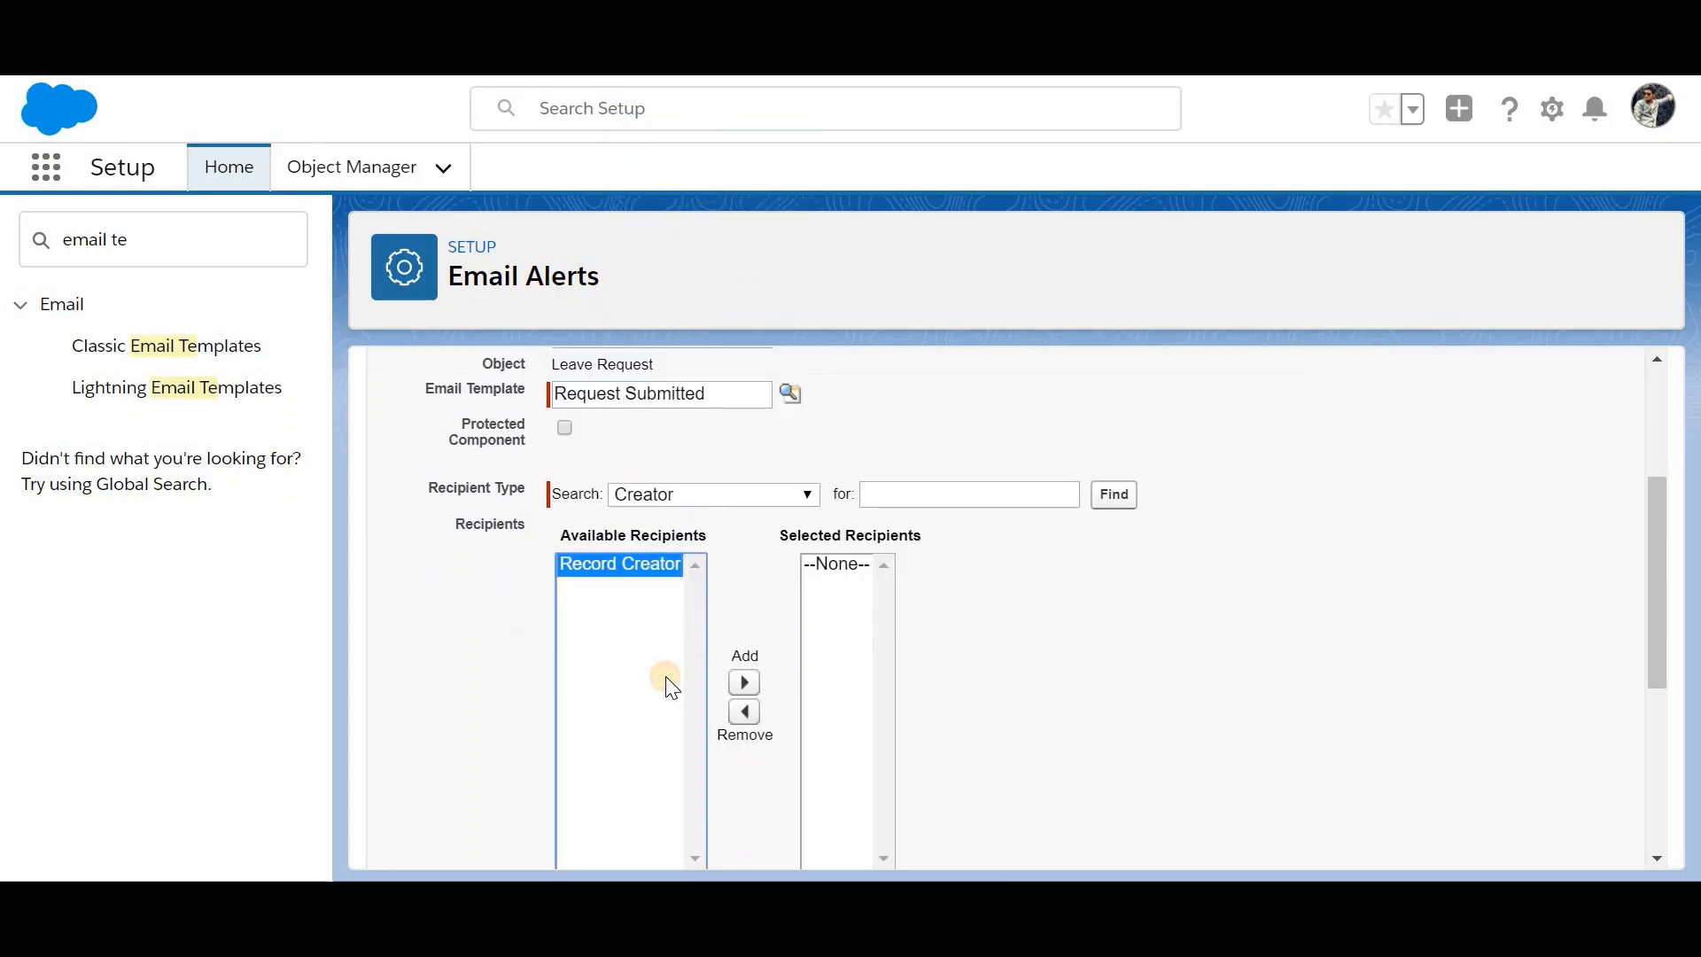
{"action": "left_click", "coordinate": [741, 682]}
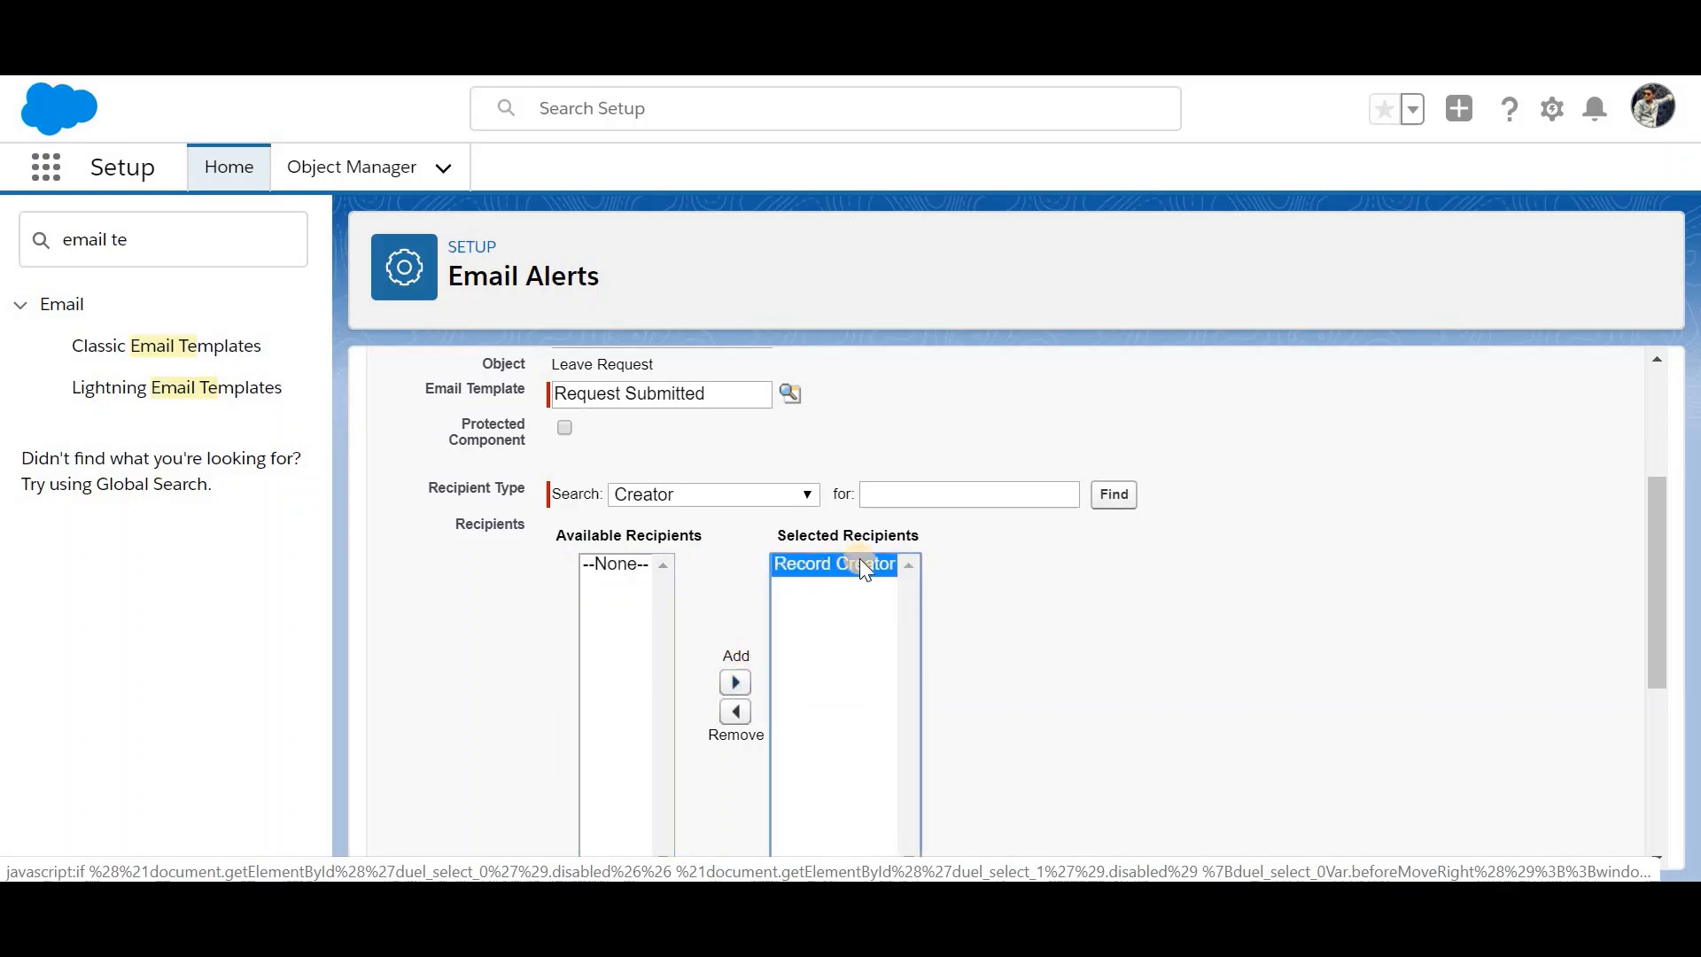
Step: Save the email alert and check it among the approval process's initial submission actions
{"action": "scroll", "coordinate": [1017, 580], "scroll_direction": "down", "scroll_amount": 5}
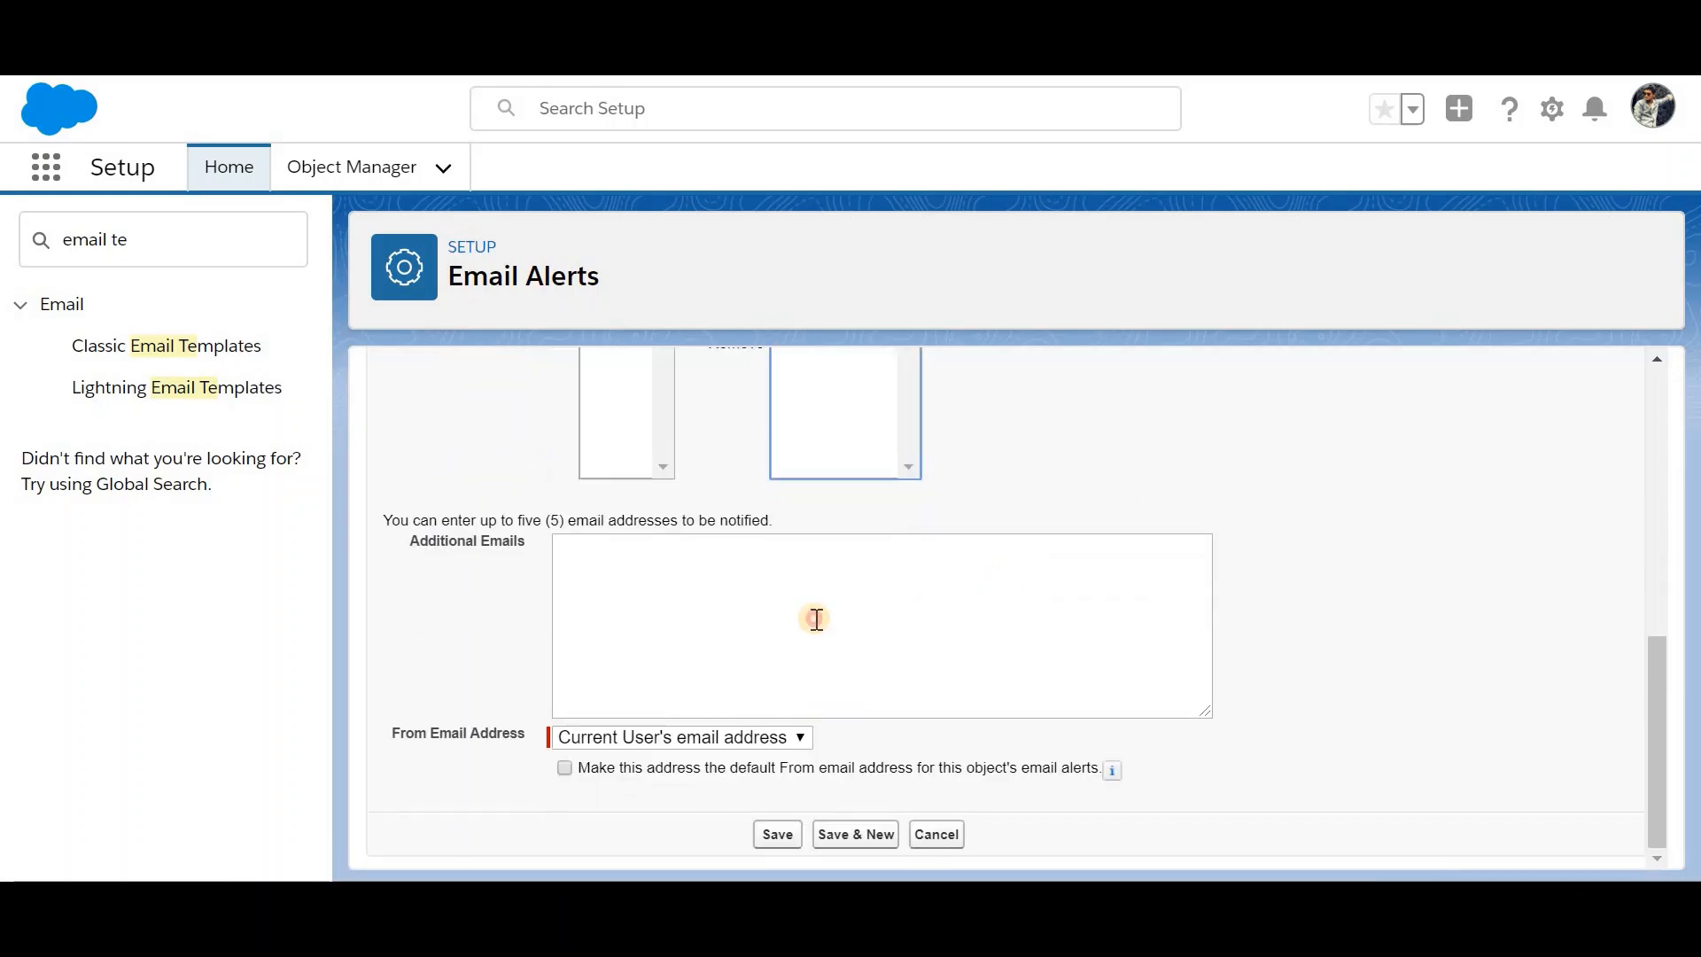
{"action": "left_click", "coordinate": [816, 619]}
{"action": "left_click", "coordinate": [758, 838]}
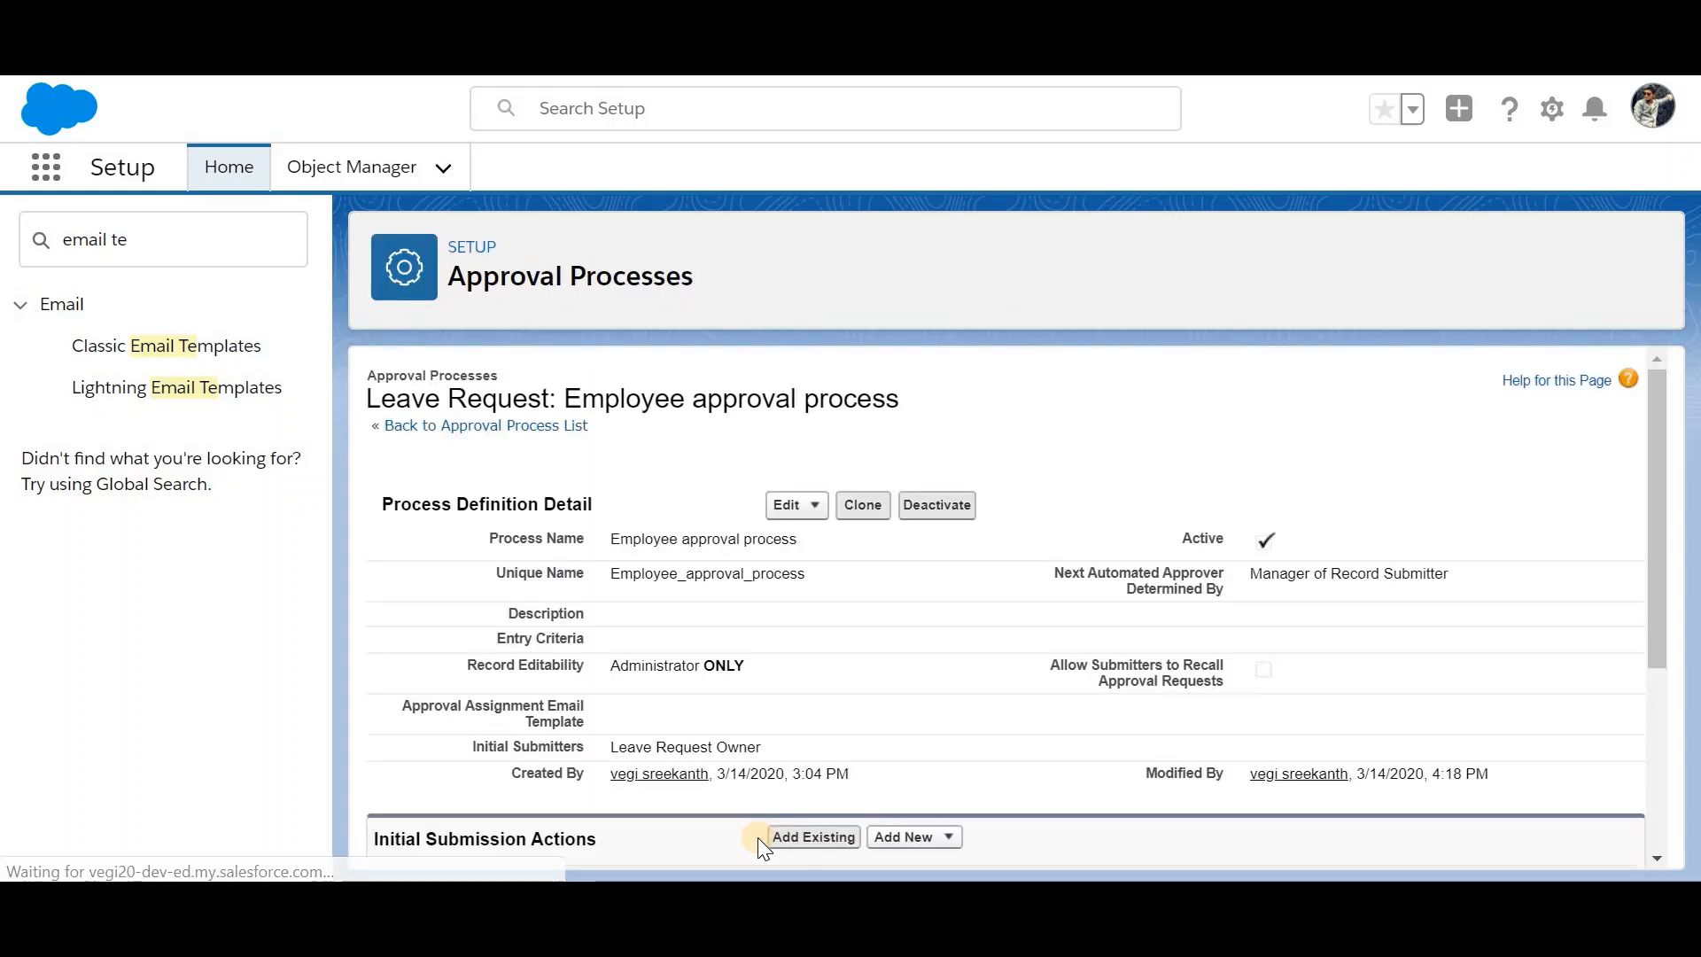
{"action": "scroll", "coordinate": [758, 837], "scroll_direction": "down", "scroll_amount": 3}
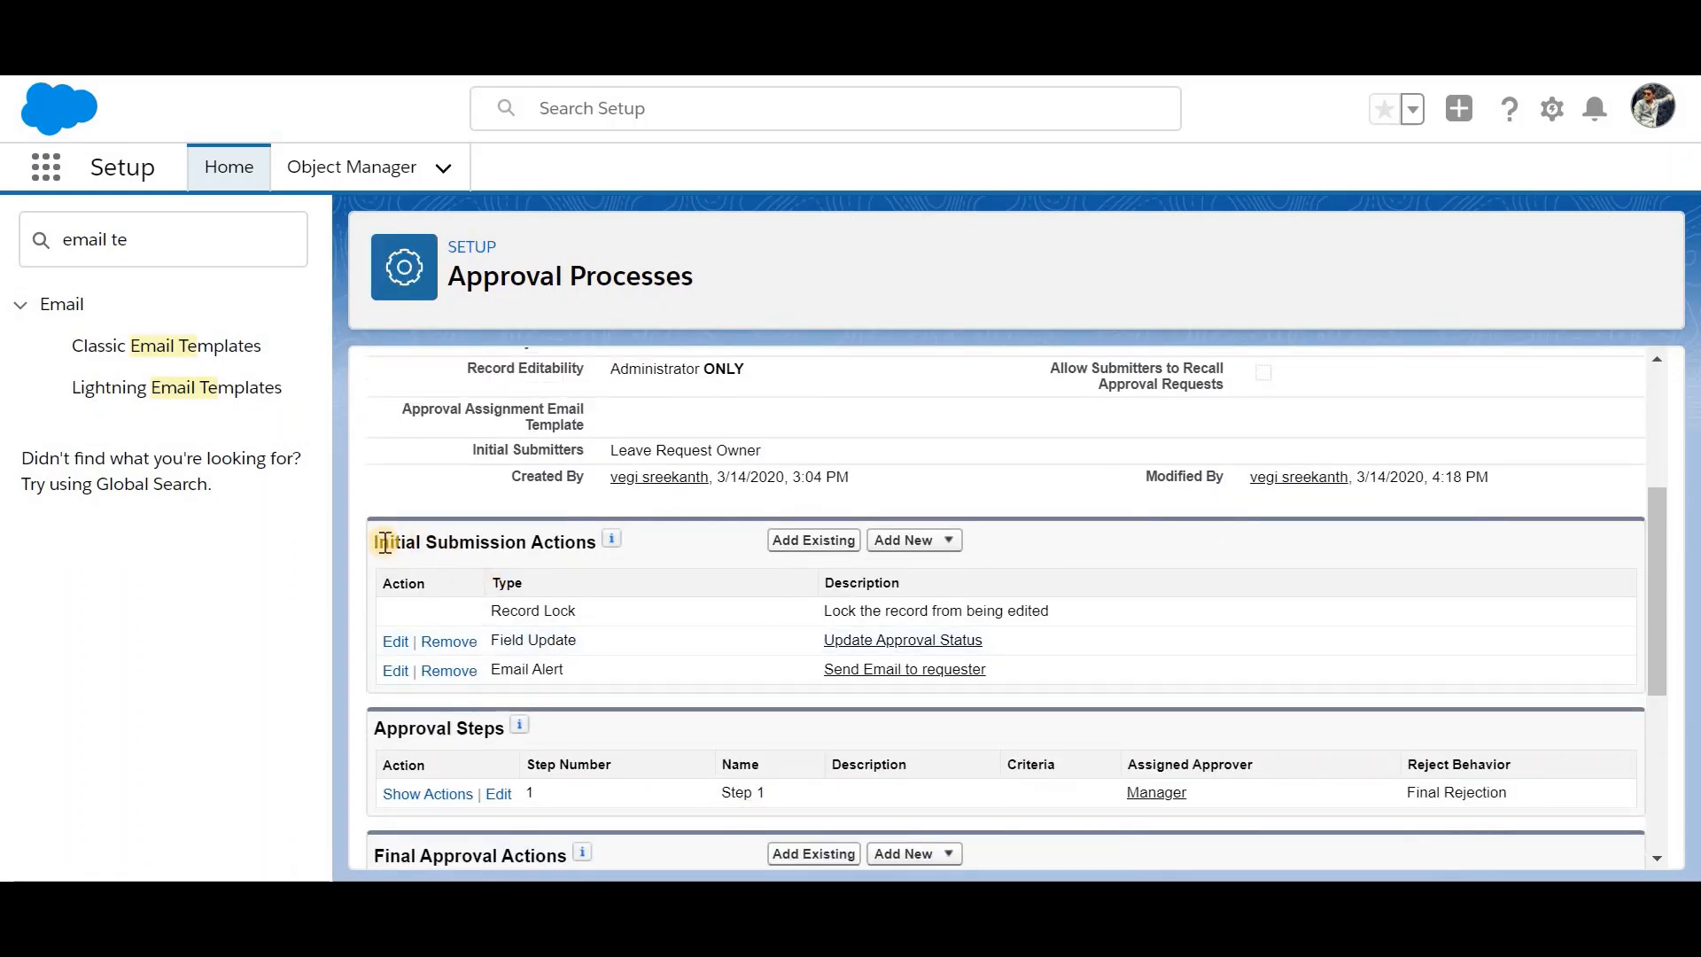
{"action": "left_click_drag", "start_coordinate": [380, 543], "coordinate": [608, 555]}
{"action": "left_click", "coordinate": [608, 555]}
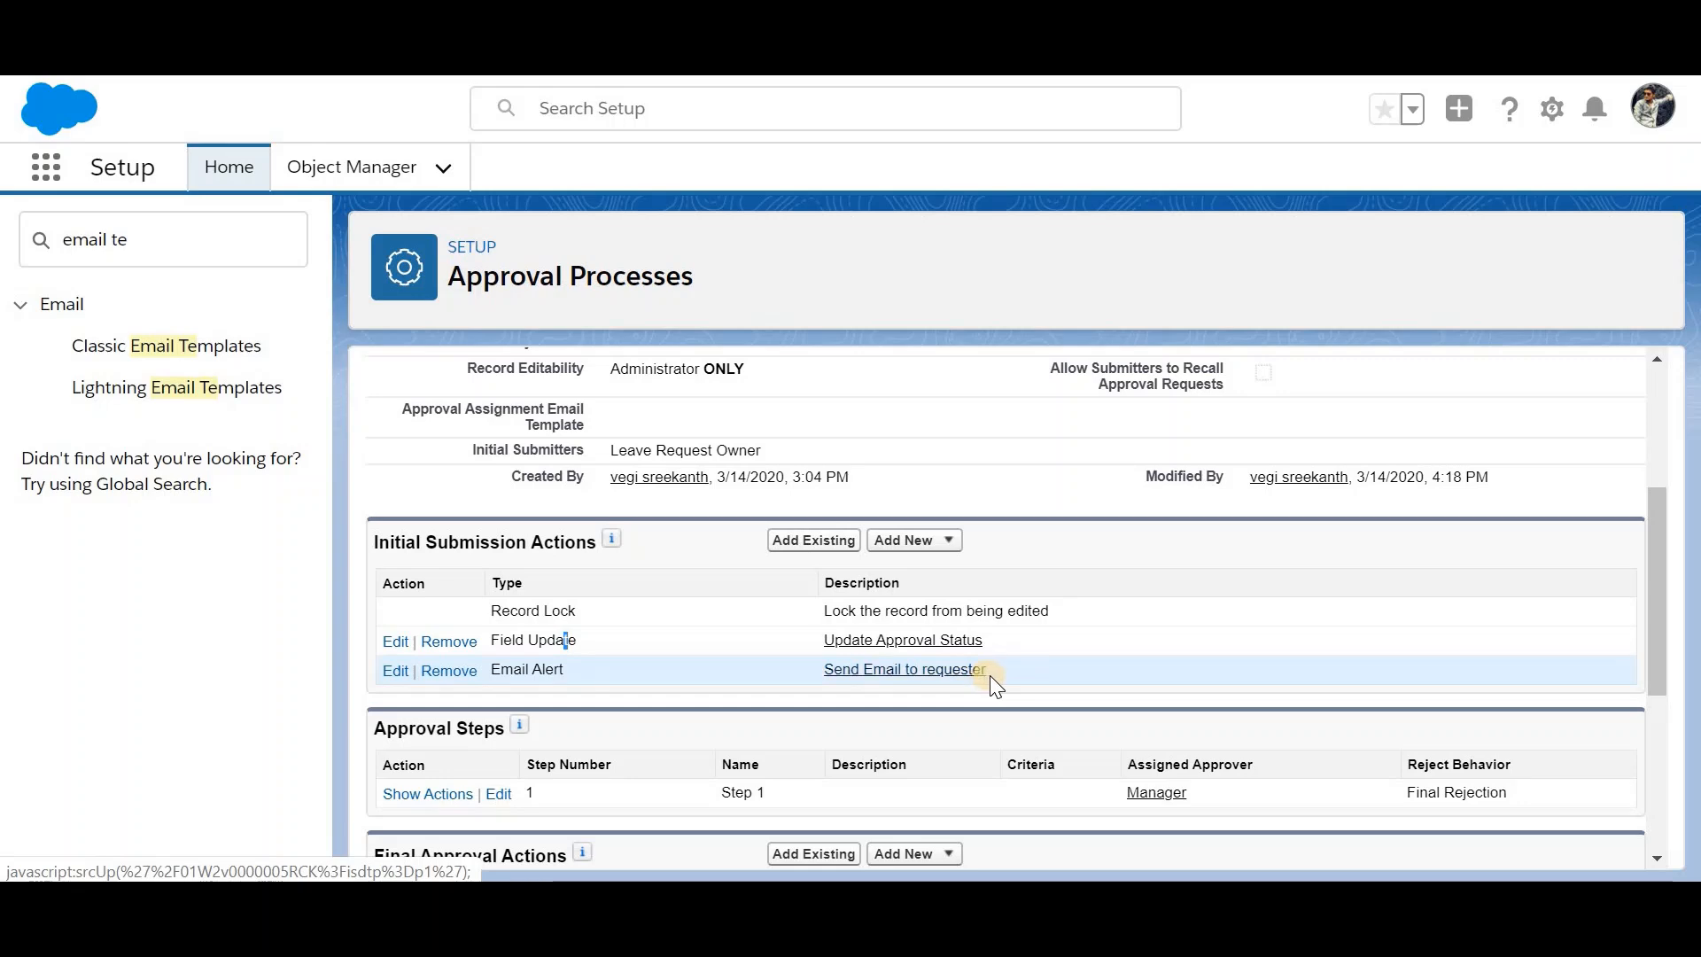
{"action": "scroll", "coordinate": [990, 675], "scroll_direction": "up", "scroll_amount": 3}
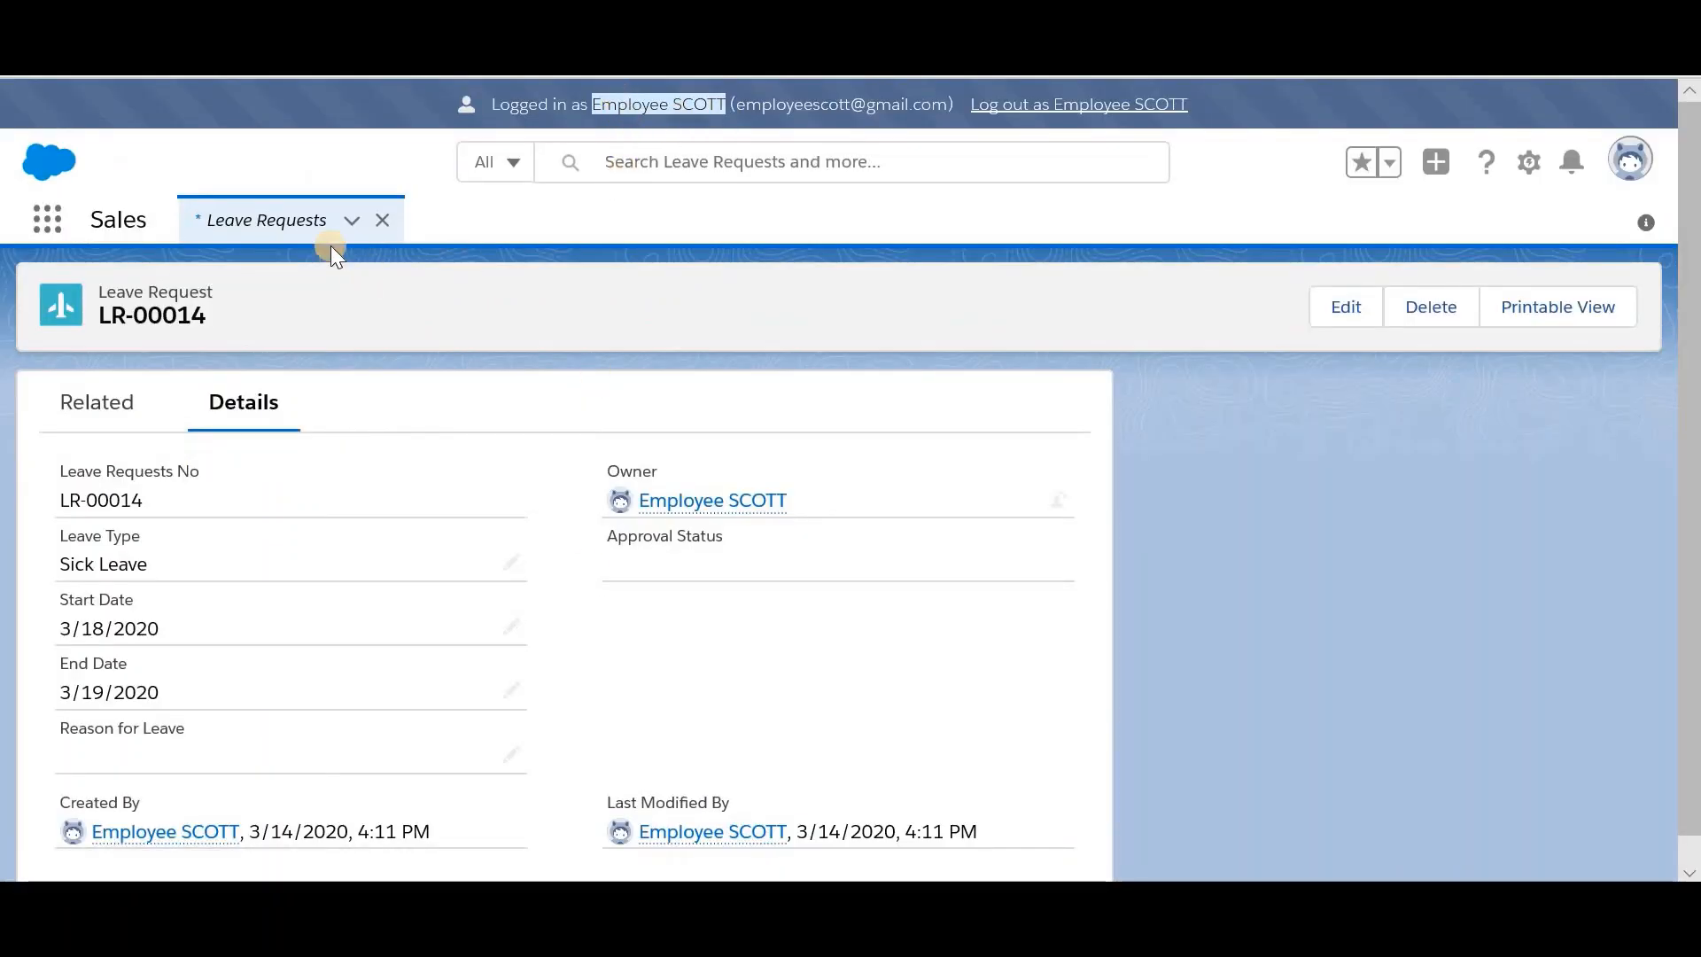
Step: Start a new leave request from the employee's Leave Requests list and set its leave type to Sick Leave
{"action": "left_click", "coordinate": [306, 221]}
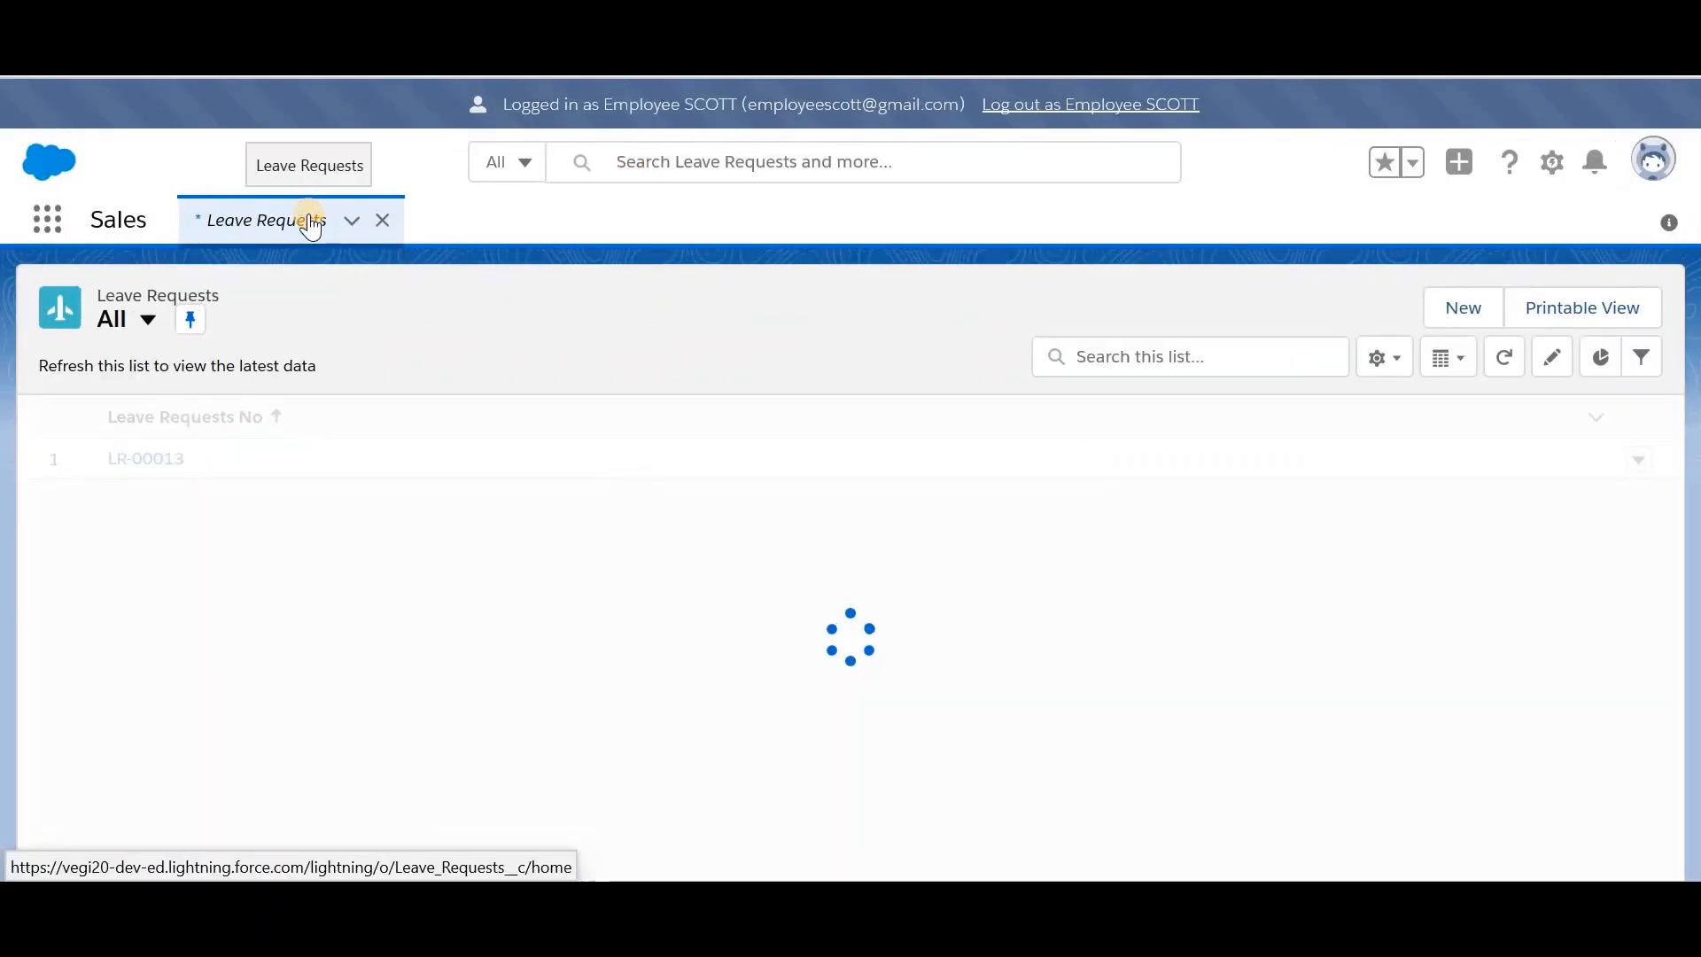
{"action": "left_click", "coordinate": [1463, 310]}
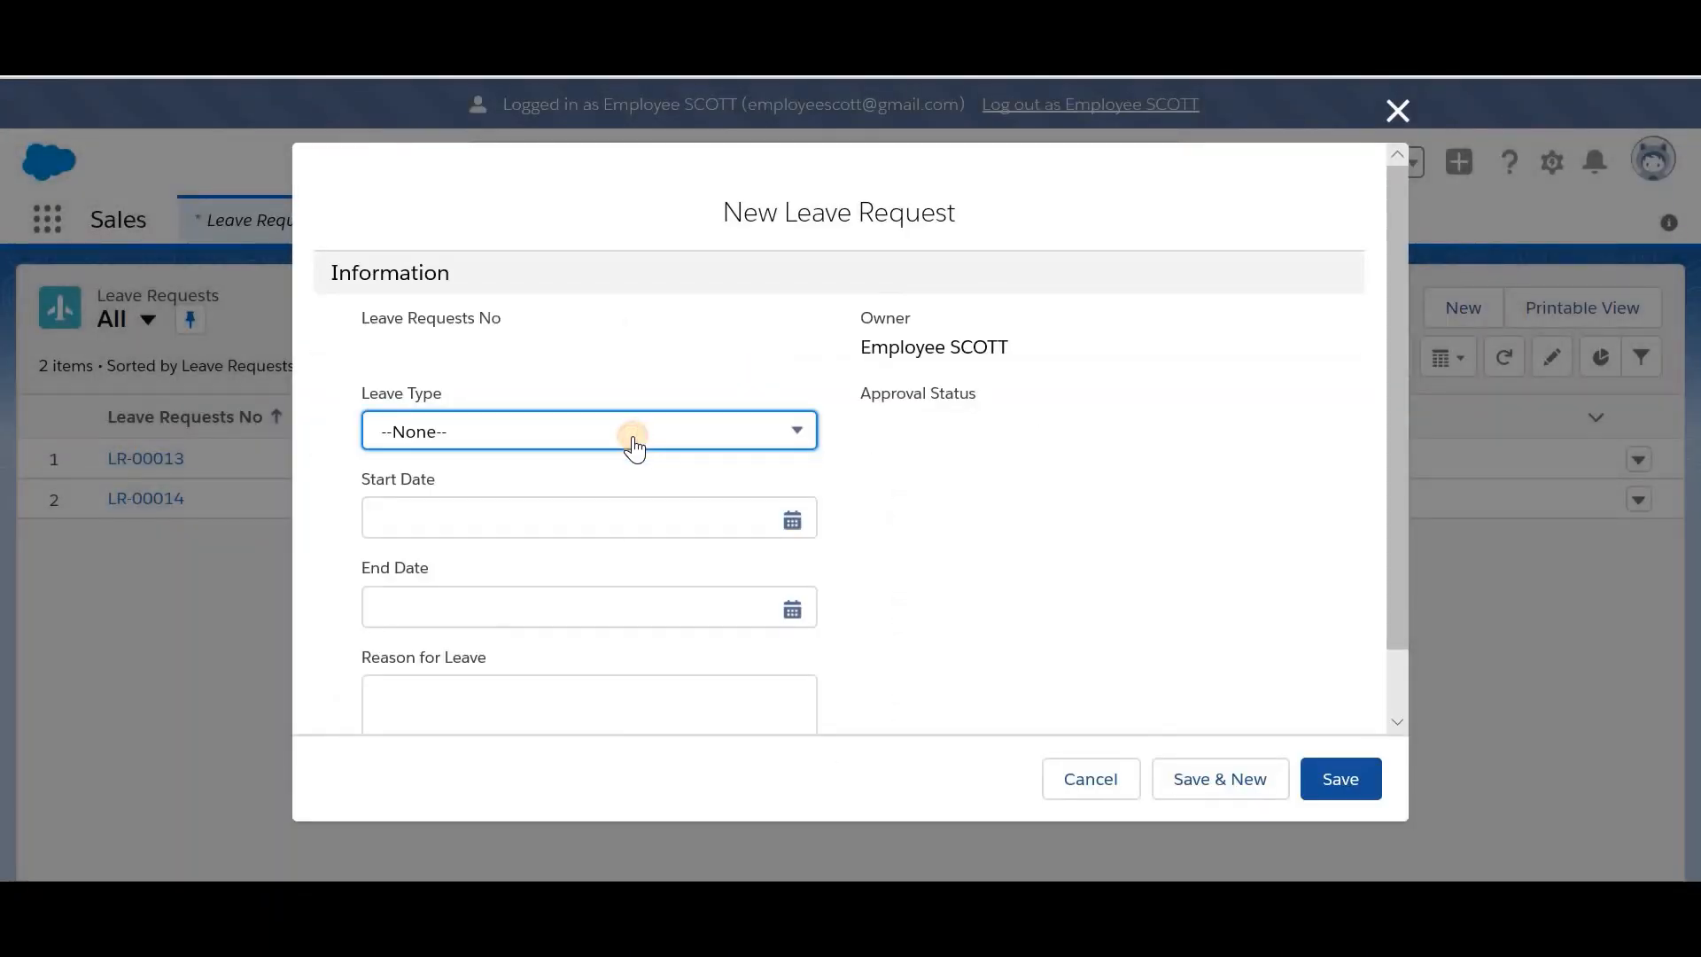
{"action": "left_click", "coordinate": [634, 445]}
{"action": "left_click", "coordinate": [551, 536]}
Step: Set the leave dates from 3/27/2020 to 3/28/2020, enter "dss" as the reason and save the request
{"action": "left_click", "coordinate": [692, 529]}
{"action": "left_click", "coordinate": [655, 562]}
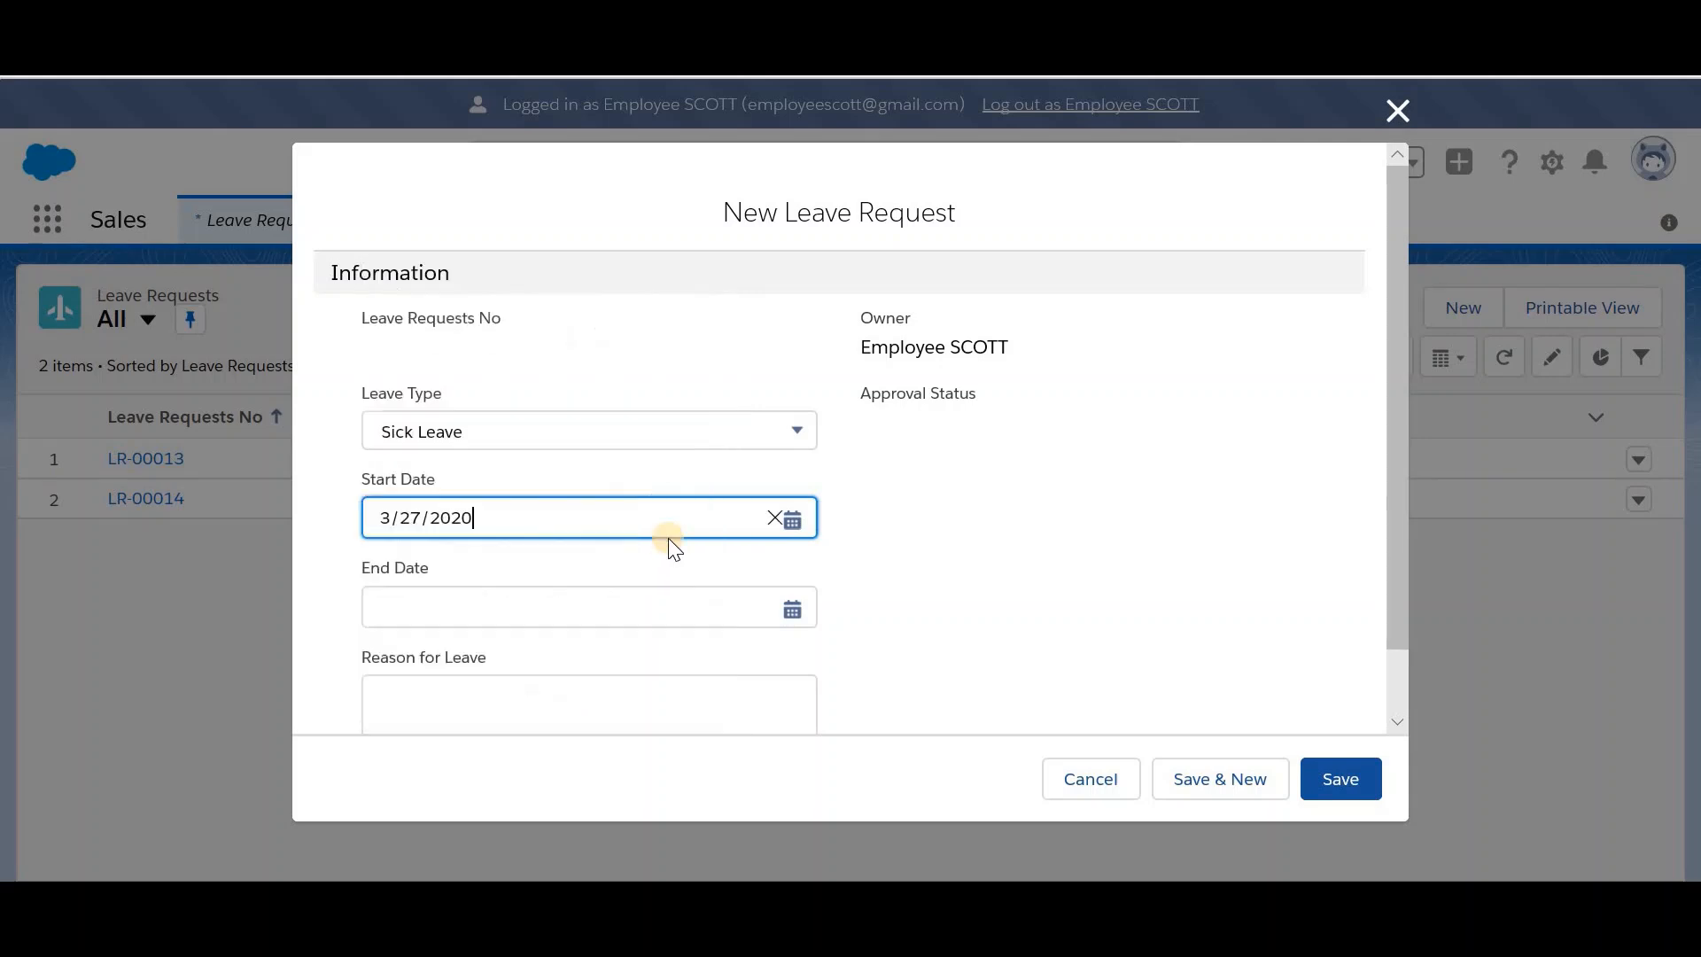
{"action": "left_click", "coordinate": [679, 589]}
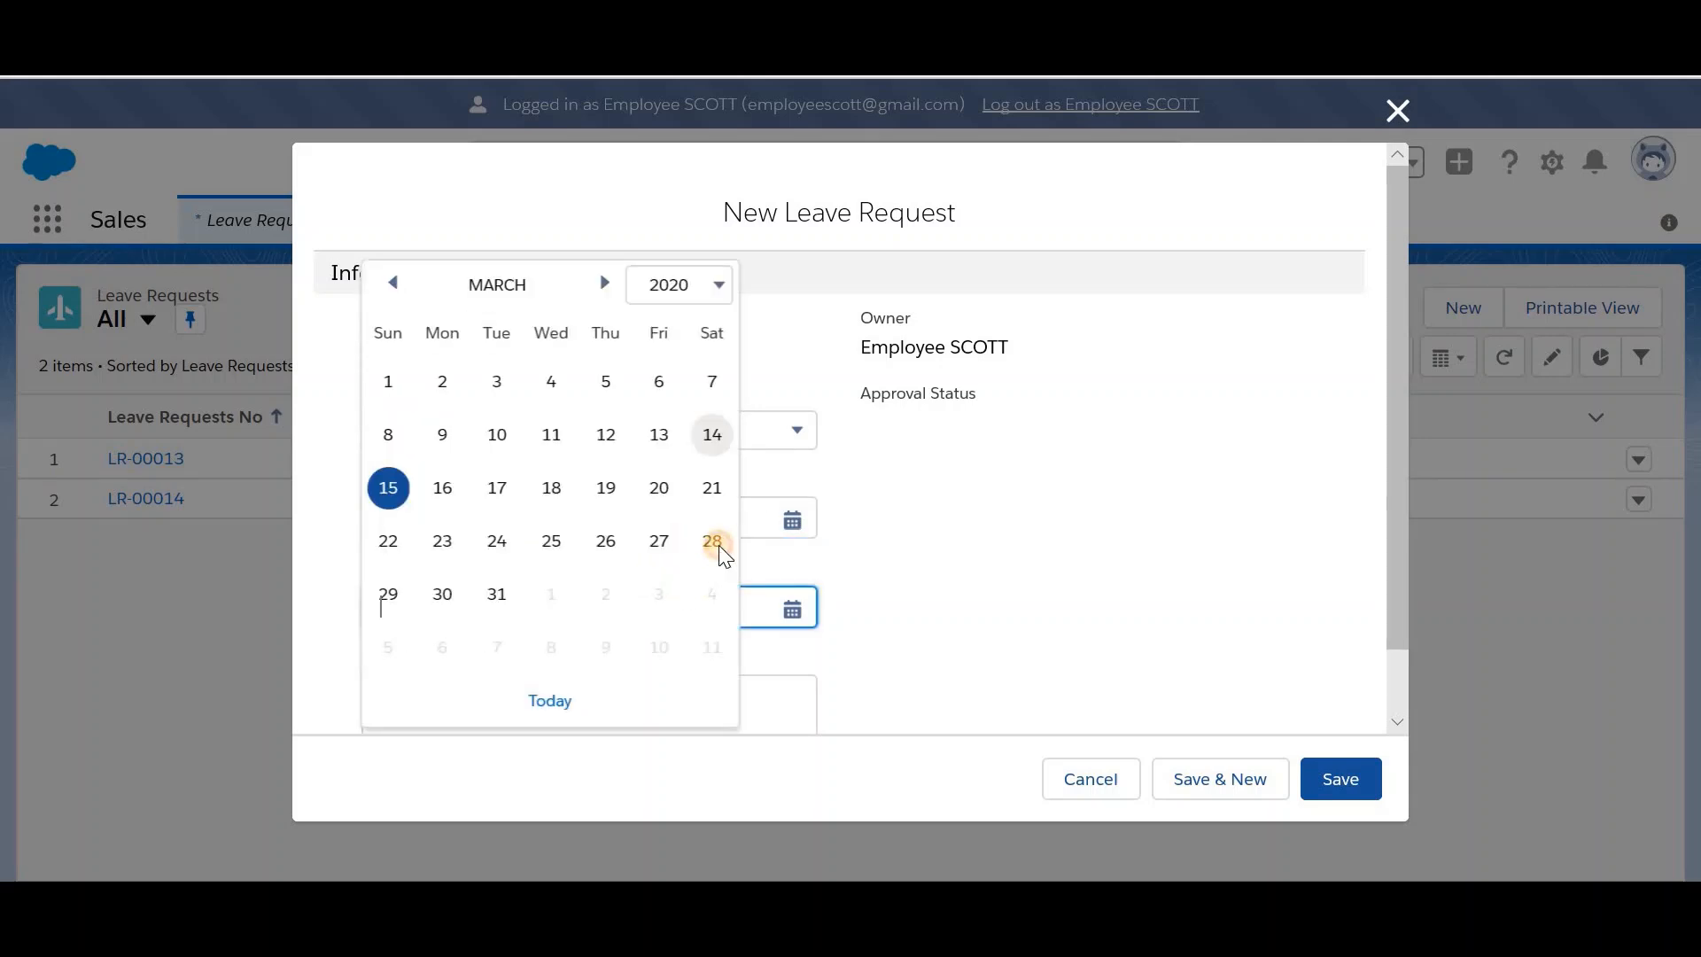
{"action": "left_click", "coordinate": [719, 545]}
{"action": "left_click", "coordinate": [684, 705]}
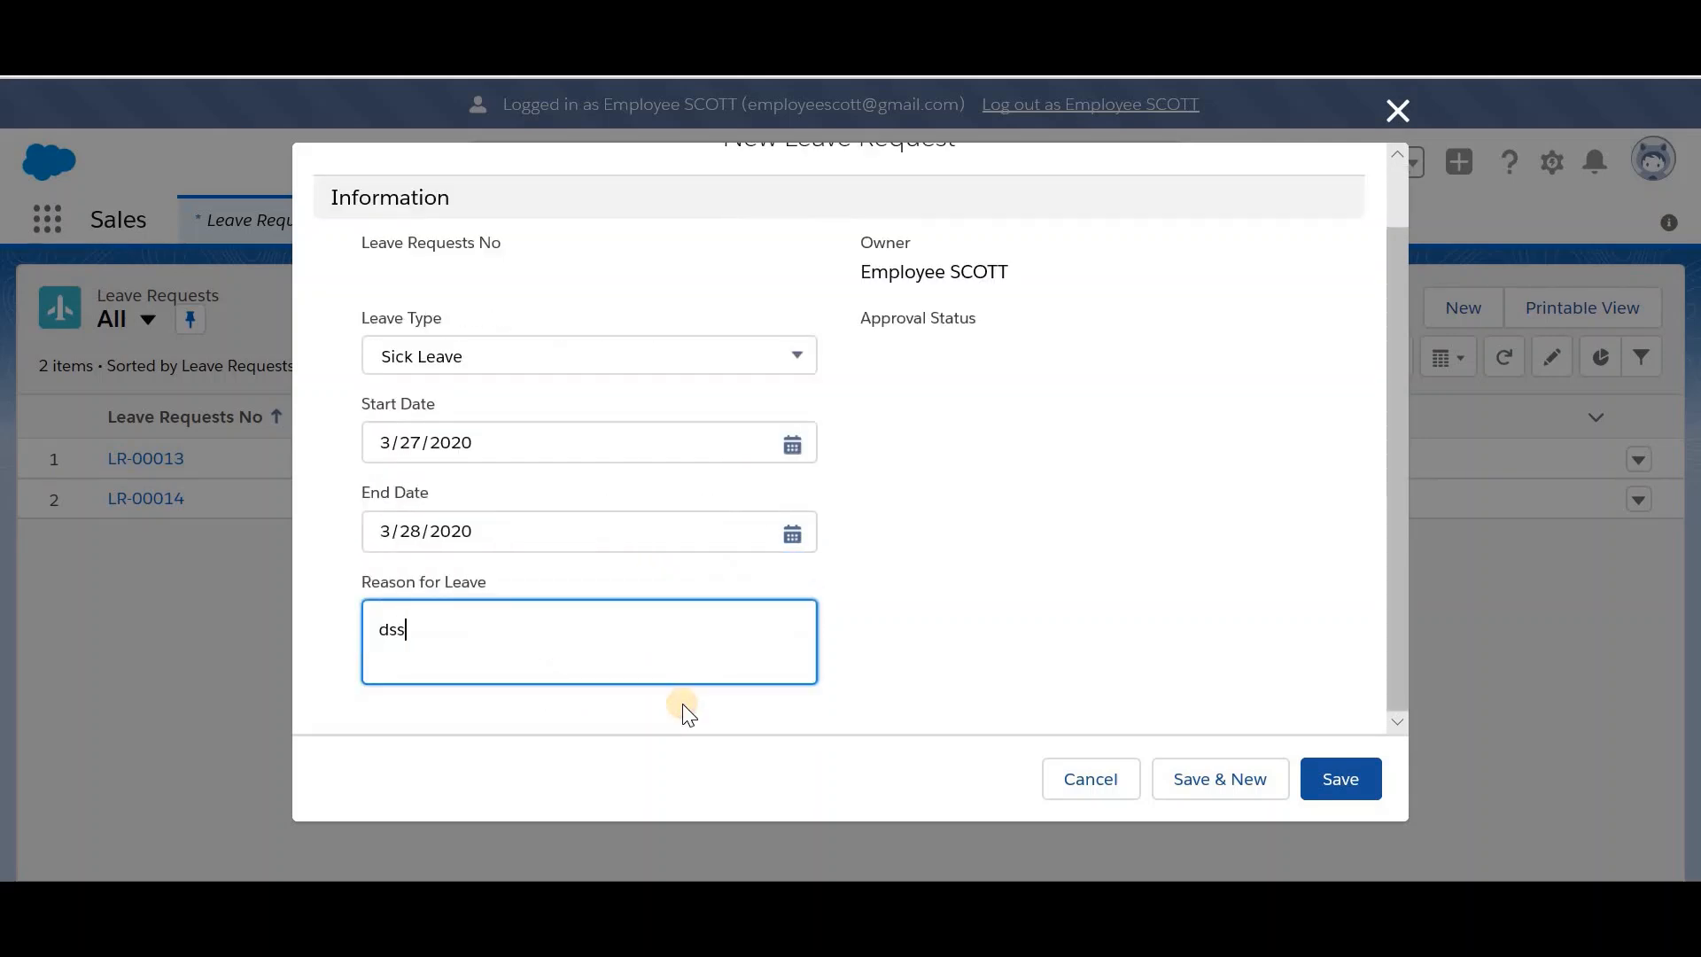
{"action": "type", "text": "dss"}
{"action": "left_click", "coordinate": [1306, 785]}
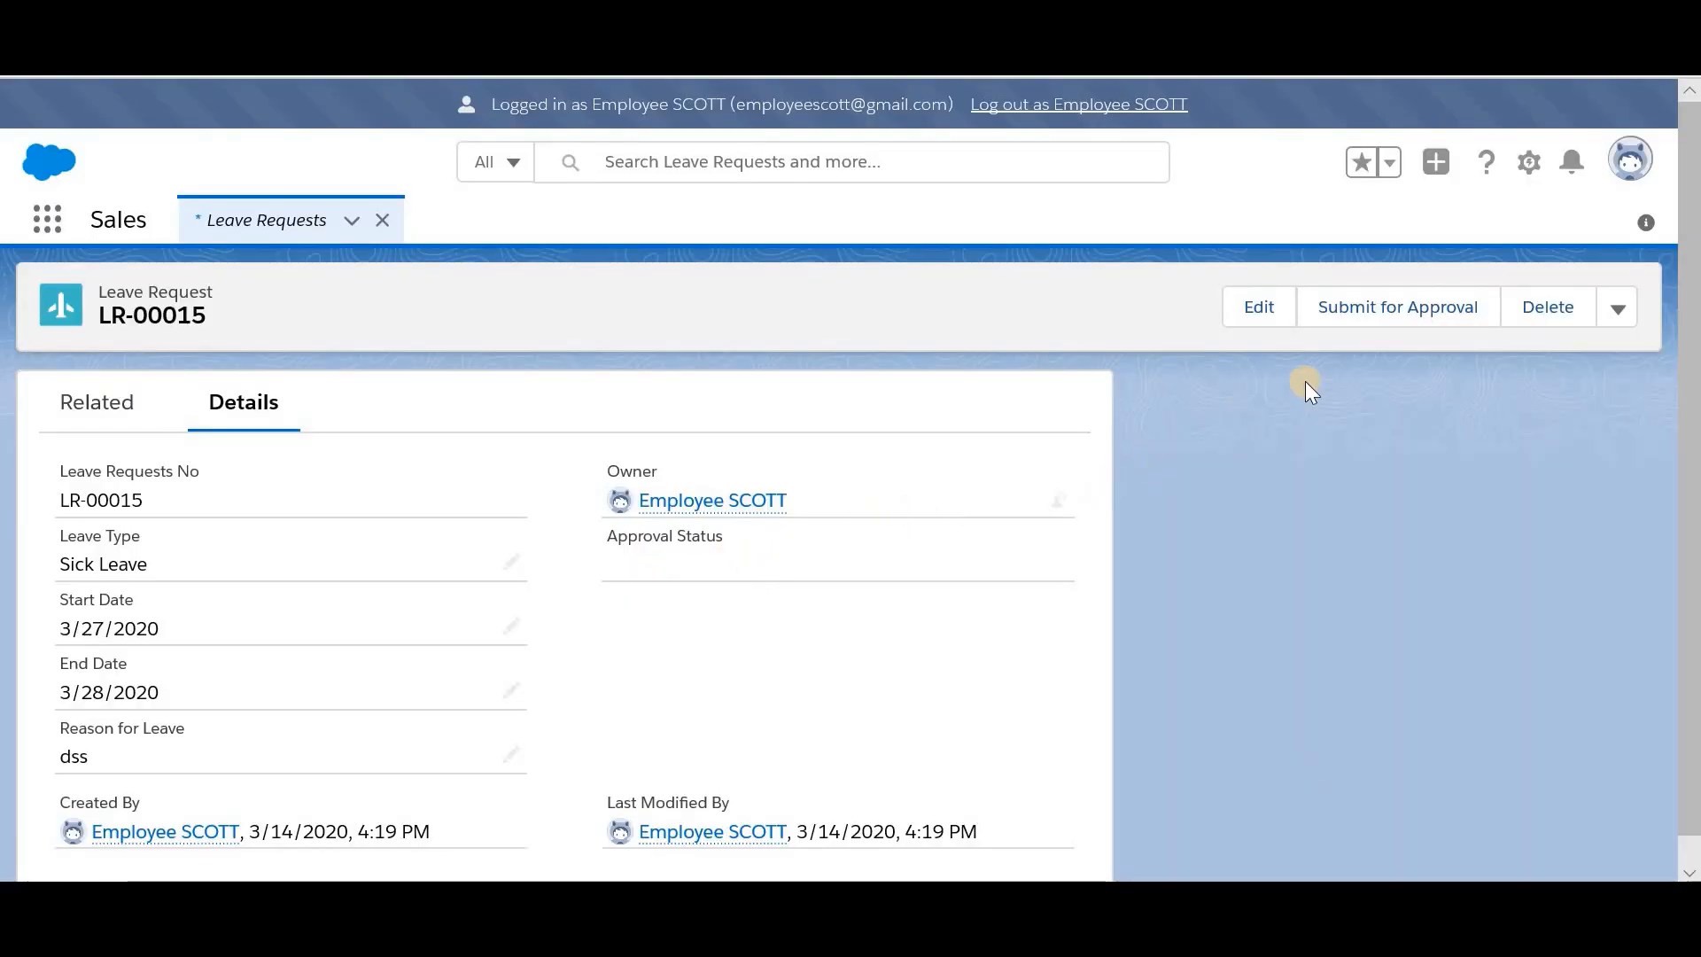
Step: Submit the sick leave request for approval with the comment "dsasafd" and check its Approval Status
{"action": "left_click", "coordinate": [1380, 321]}
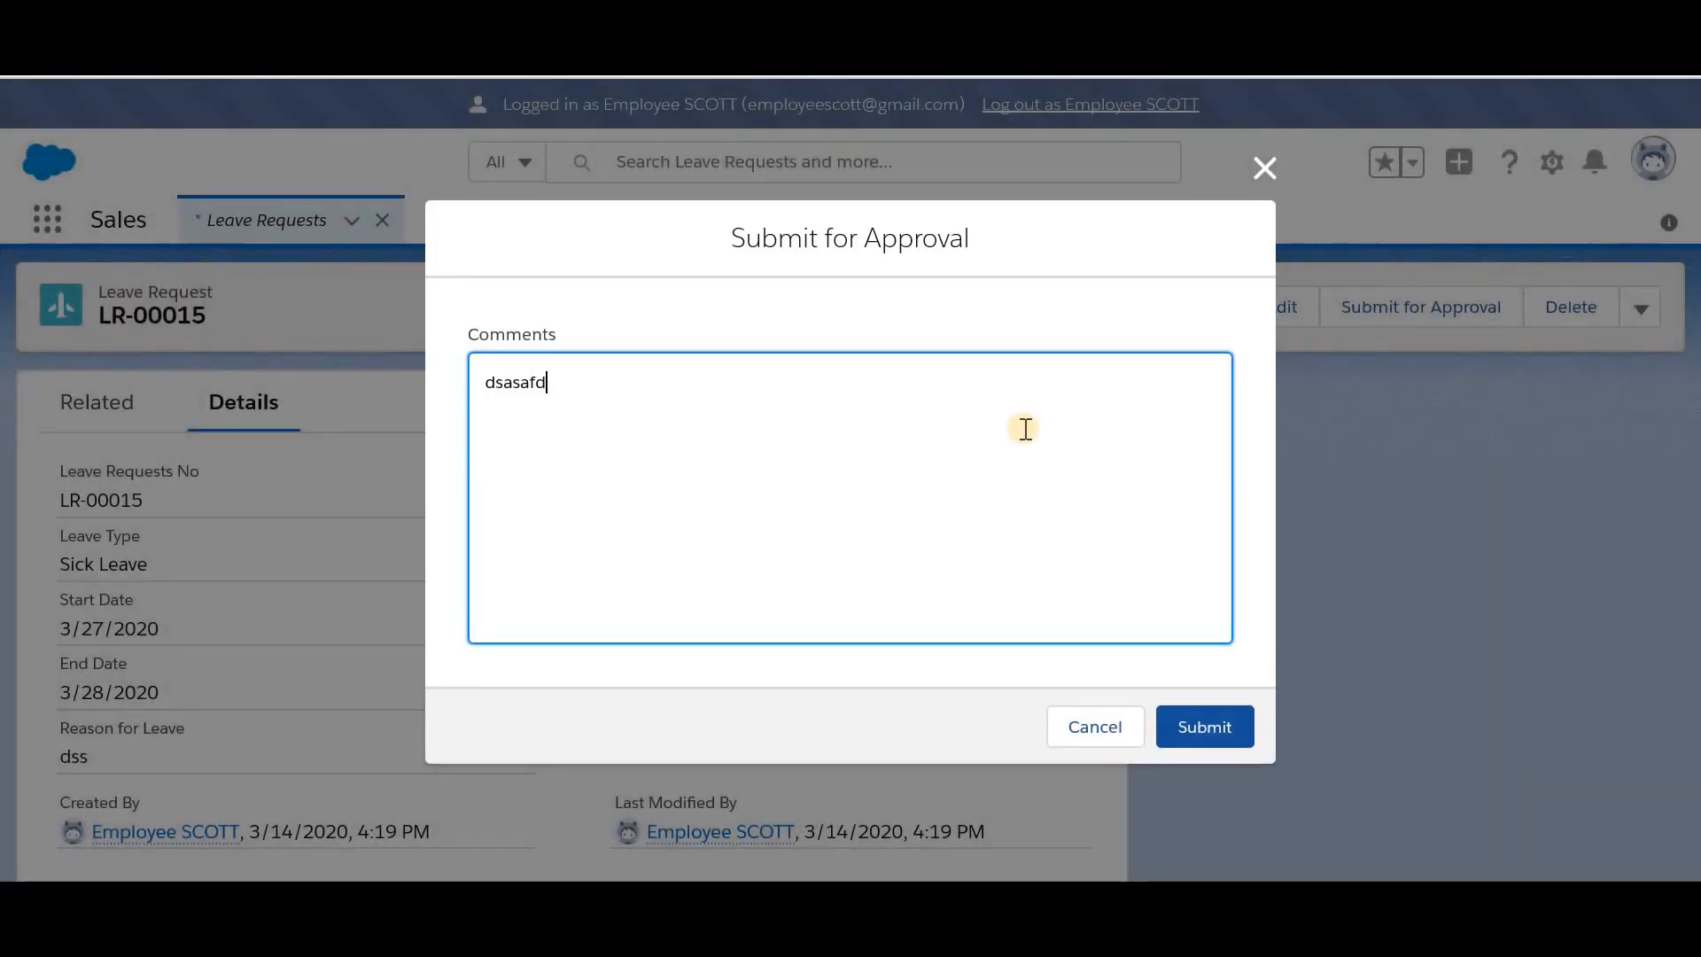
{"action": "left_click", "coordinate": [1184, 721]}
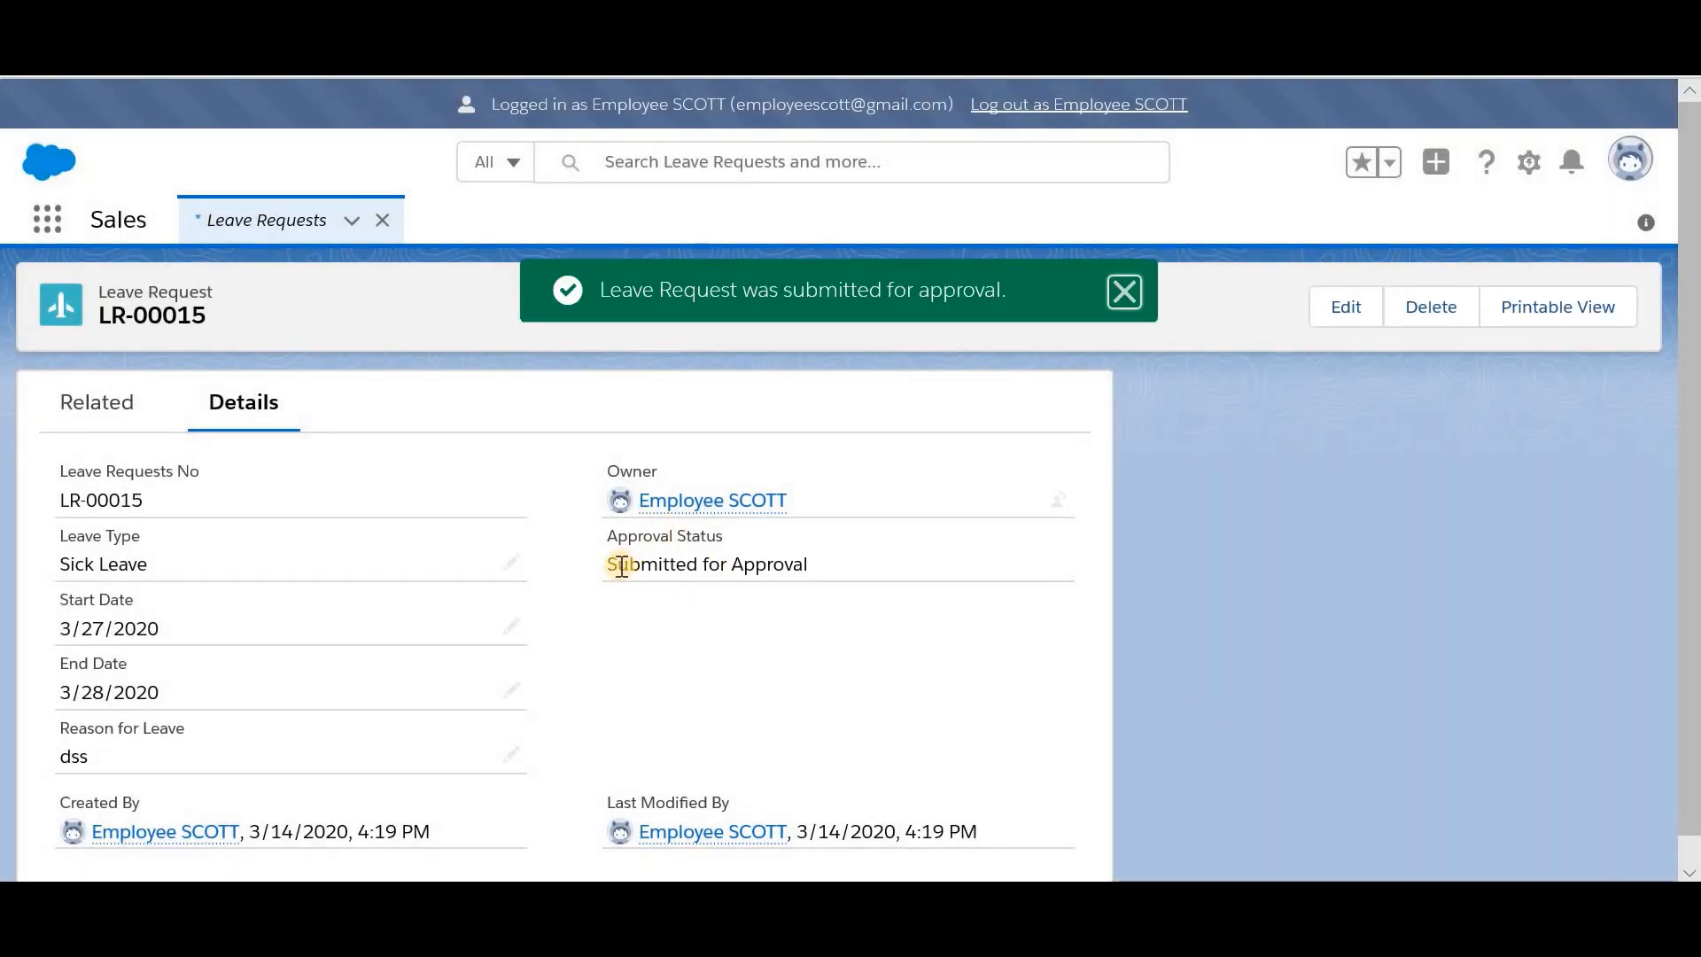
{"action": "left_click_drag", "start_coordinate": [608, 565], "coordinate": [805, 575]}
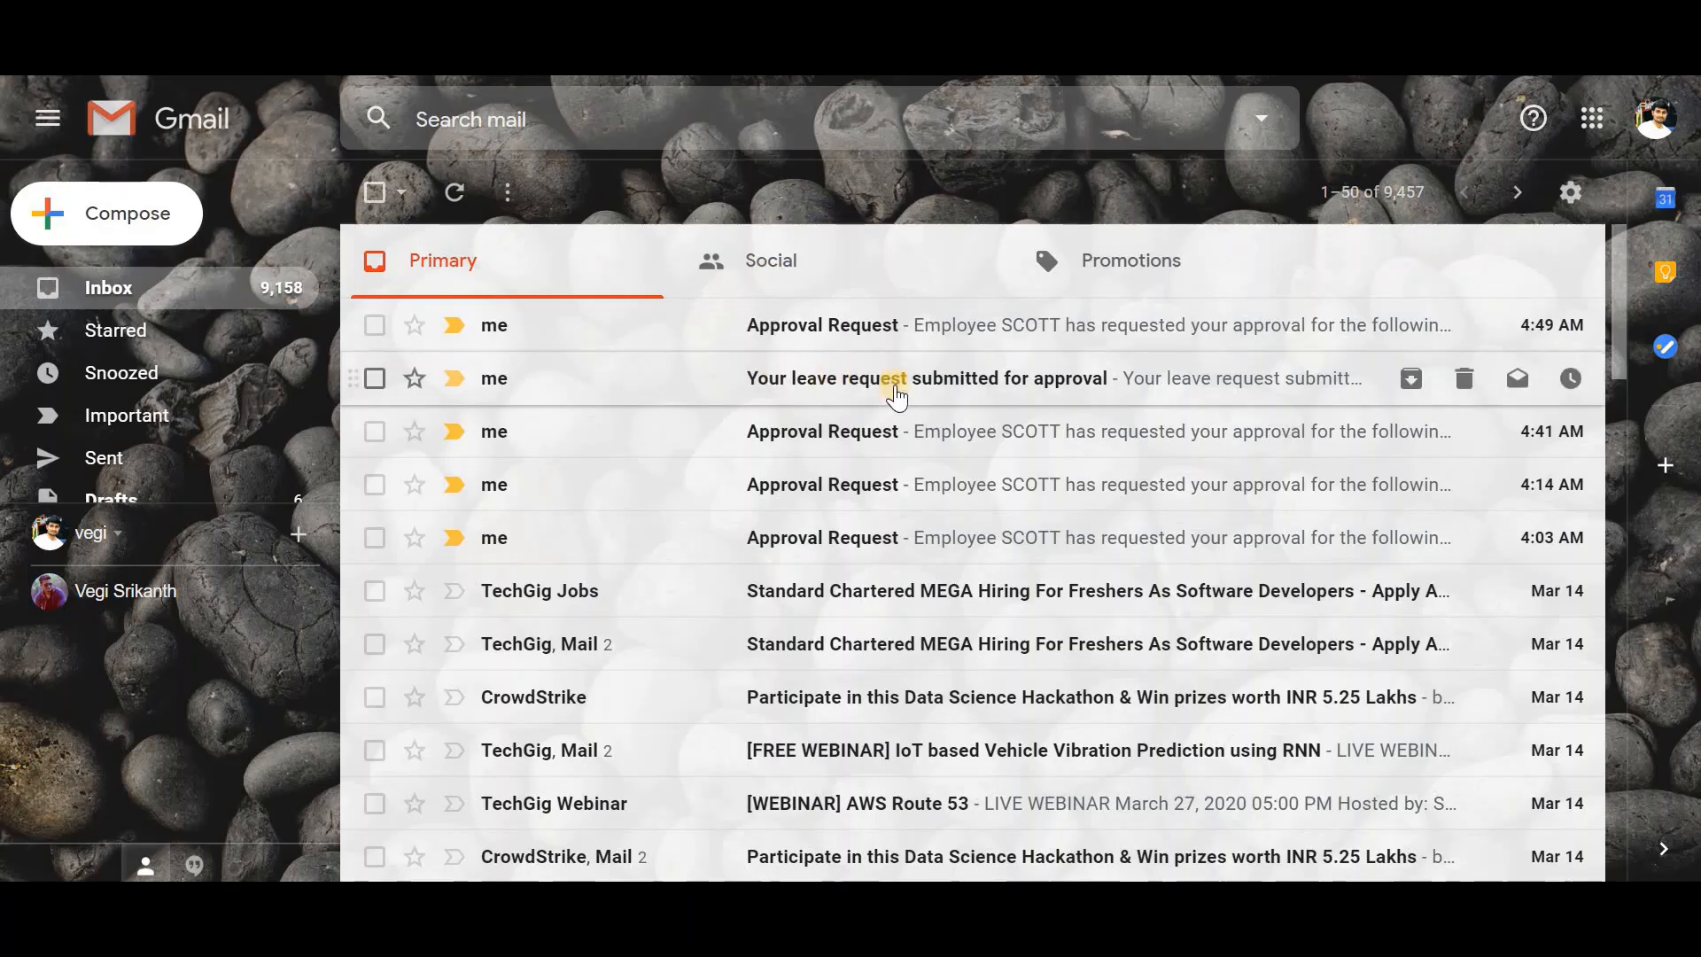
Step: In Gmail, open the "Your leave request submitted for approval" message, mark it as safe and read its body
{"action": "left_click", "coordinate": [1098, 378]}
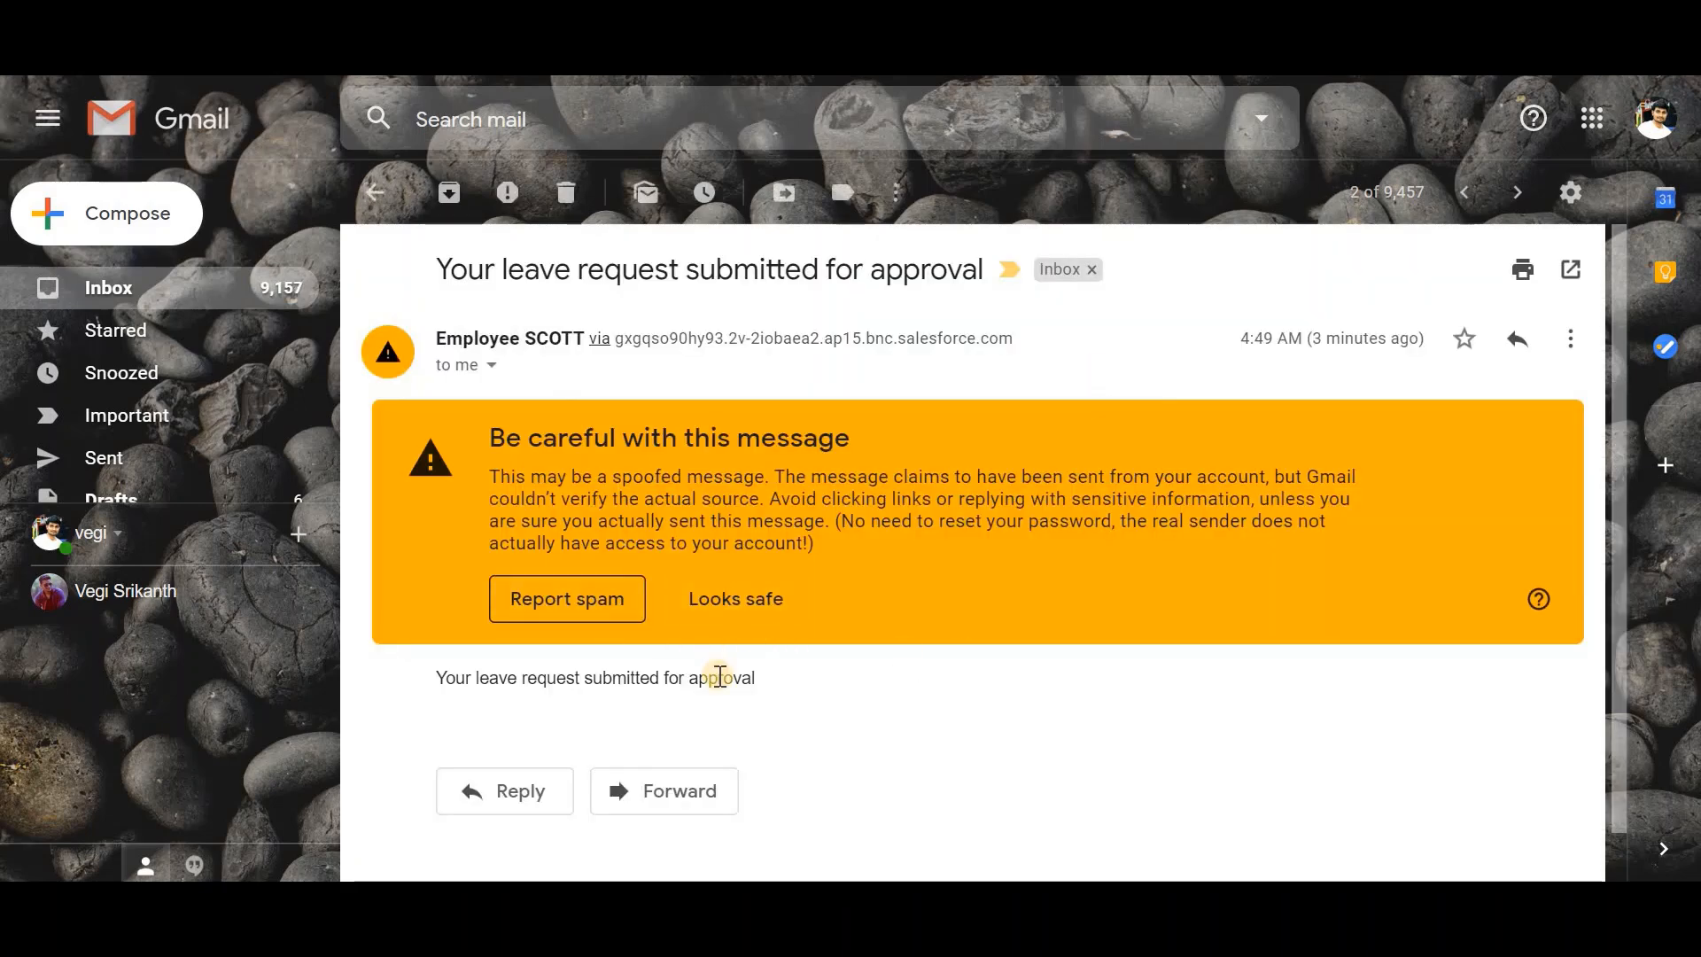
{"action": "scroll", "coordinate": [720, 676], "scroll_direction": "down", "scroll_amount": 1}
{"action": "triple_click", "coordinate": [514, 239]}
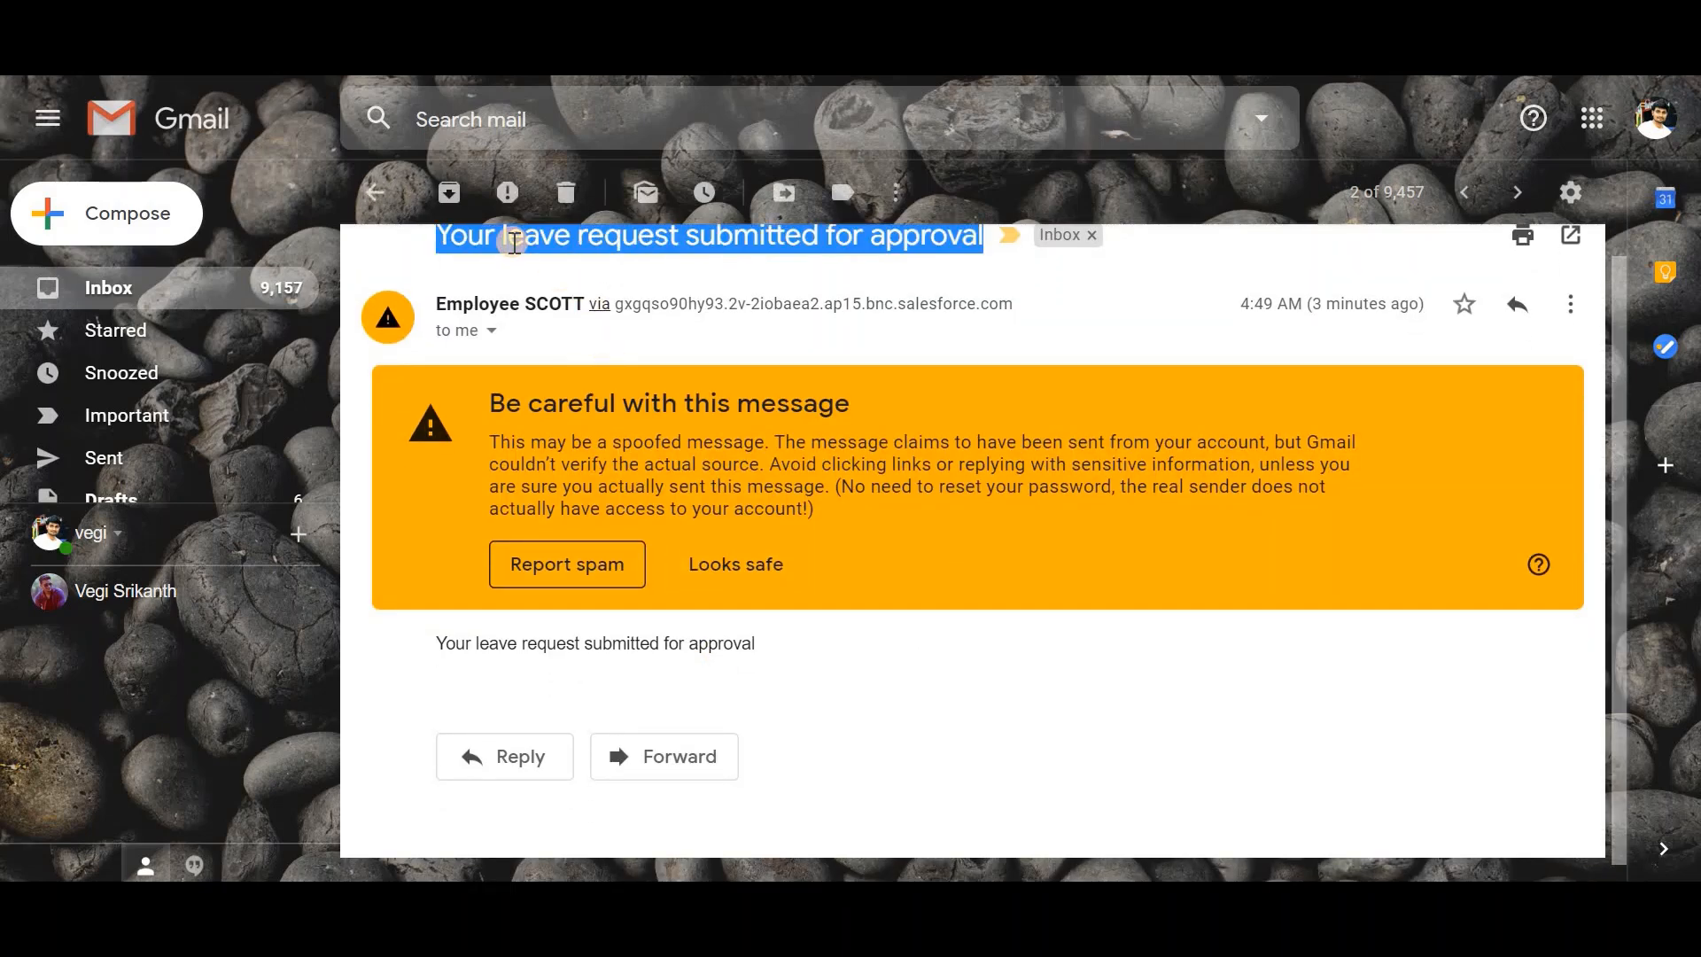
{"action": "left_click", "coordinate": [760, 565]}
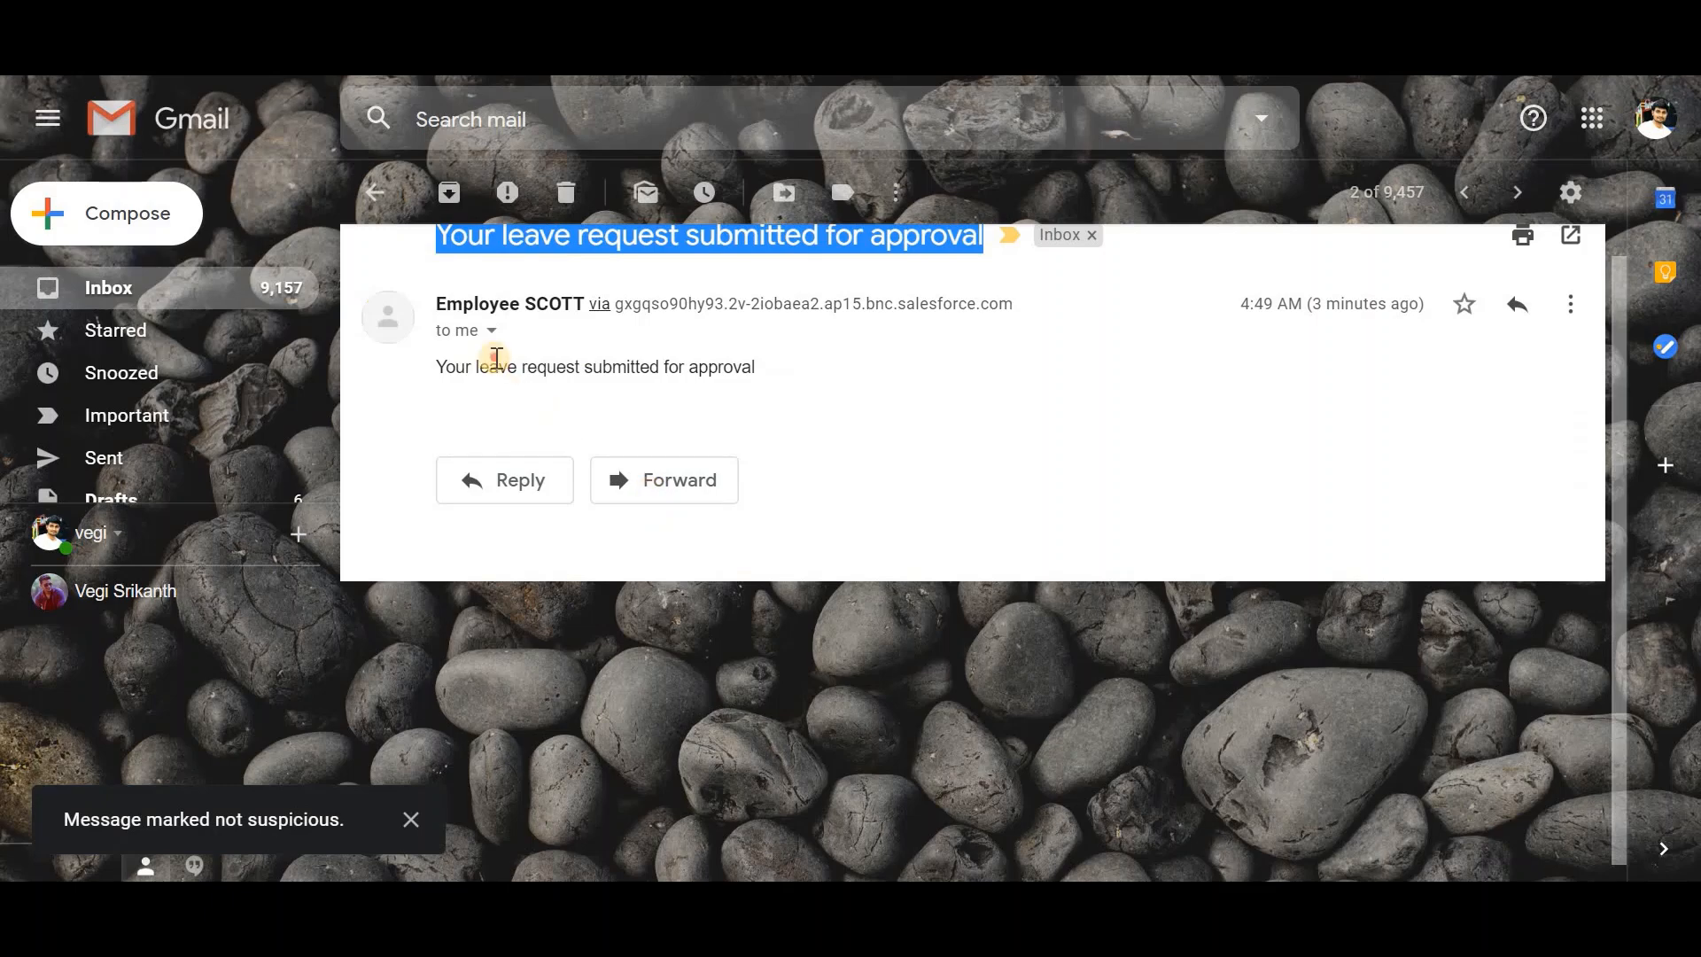
{"action": "triple_click", "coordinate": [496, 363]}
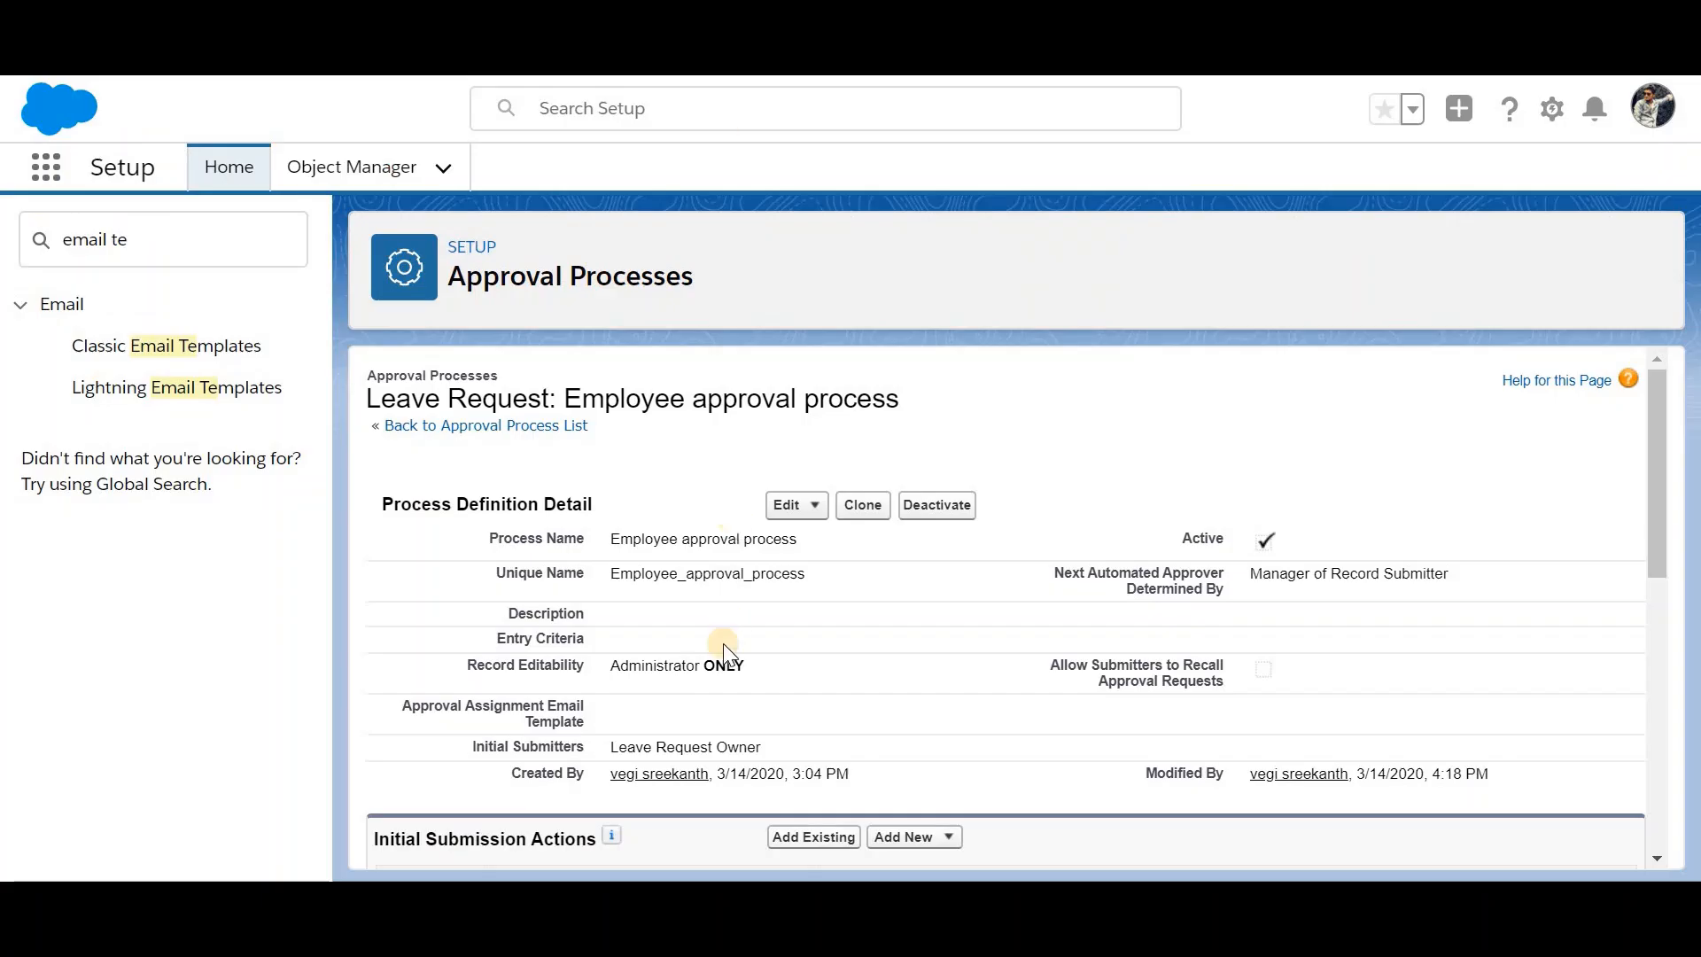
Step: Examine the initial submission actions and final approval actions of the Employee approval process in Salesforce Setup
{"action": "scroll", "coordinate": [723, 643], "scroll_direction": "down", "scroll_amount": 3}
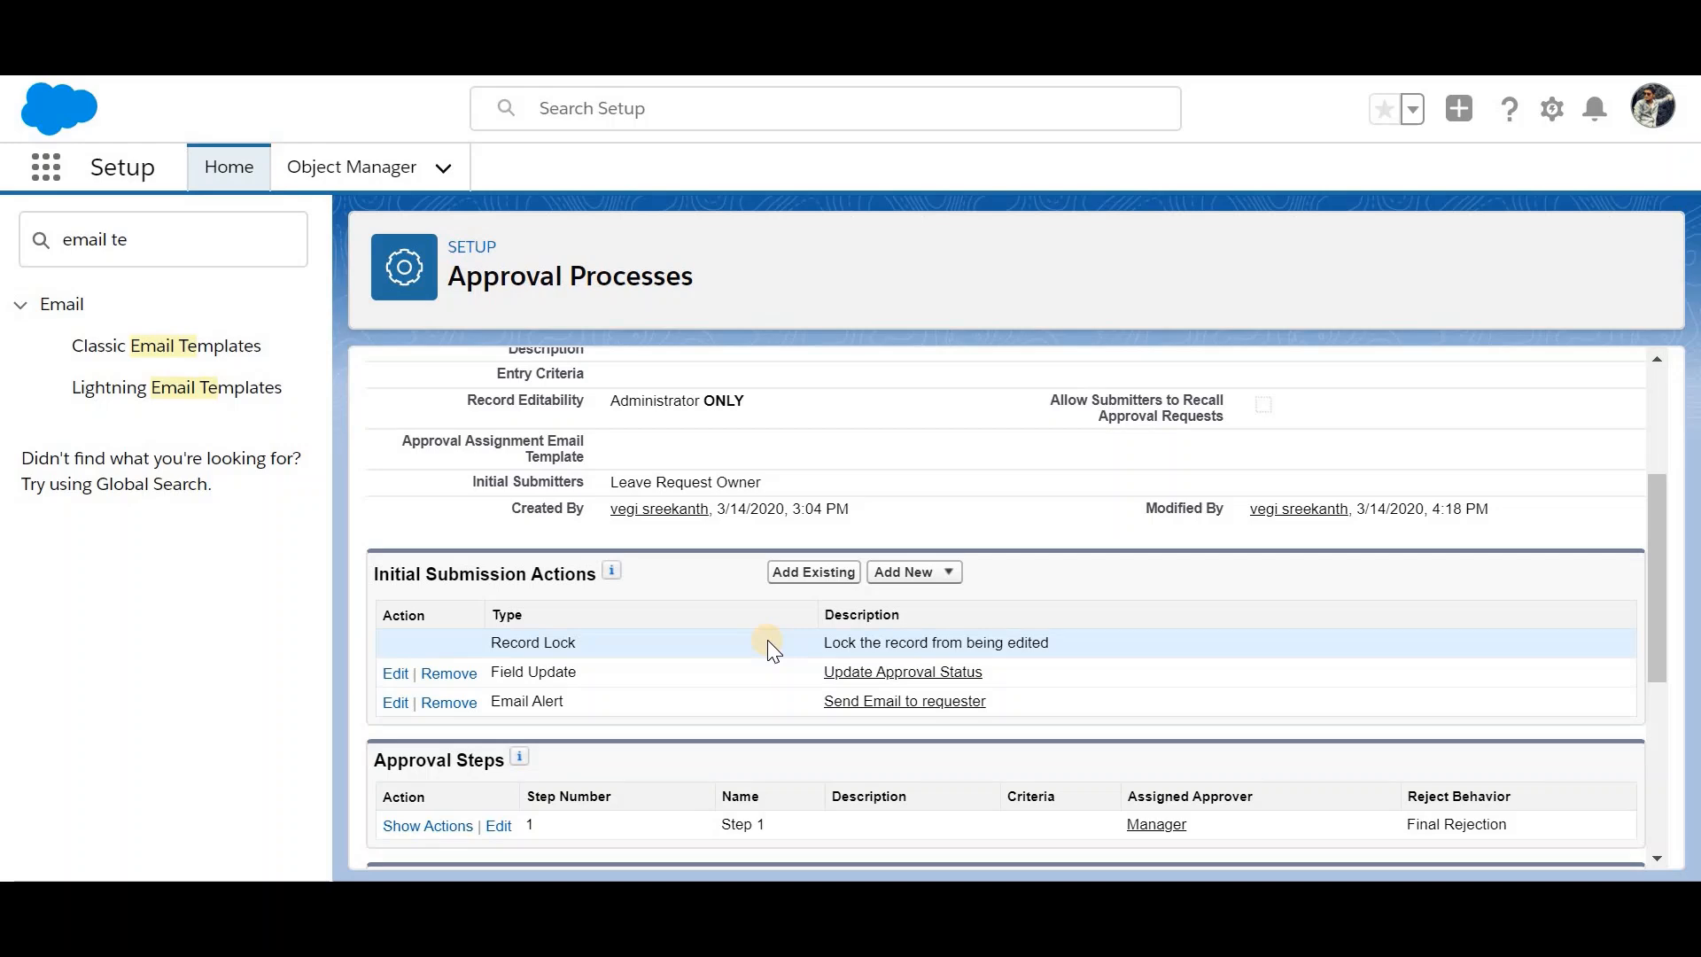
{"action": "scroll", "coordinate": [767, 640], "scroll_direction": "down", "scroll_amount": 1}
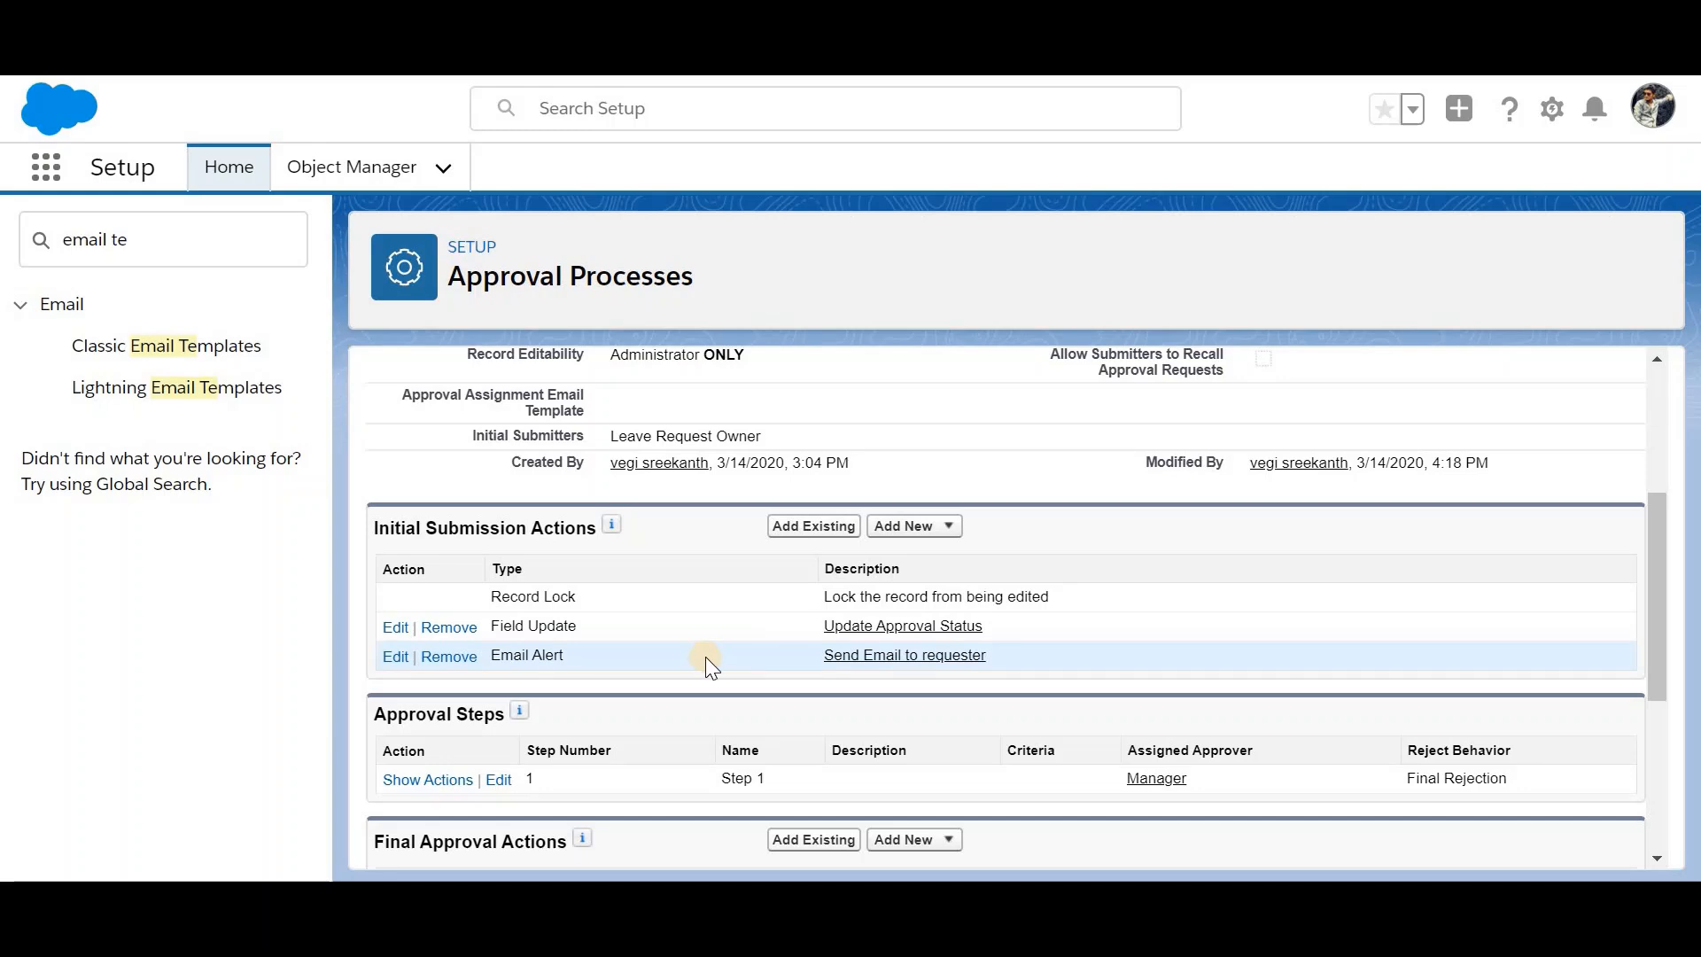
{"action": "triple_click", "coordinate": [475, 525]}
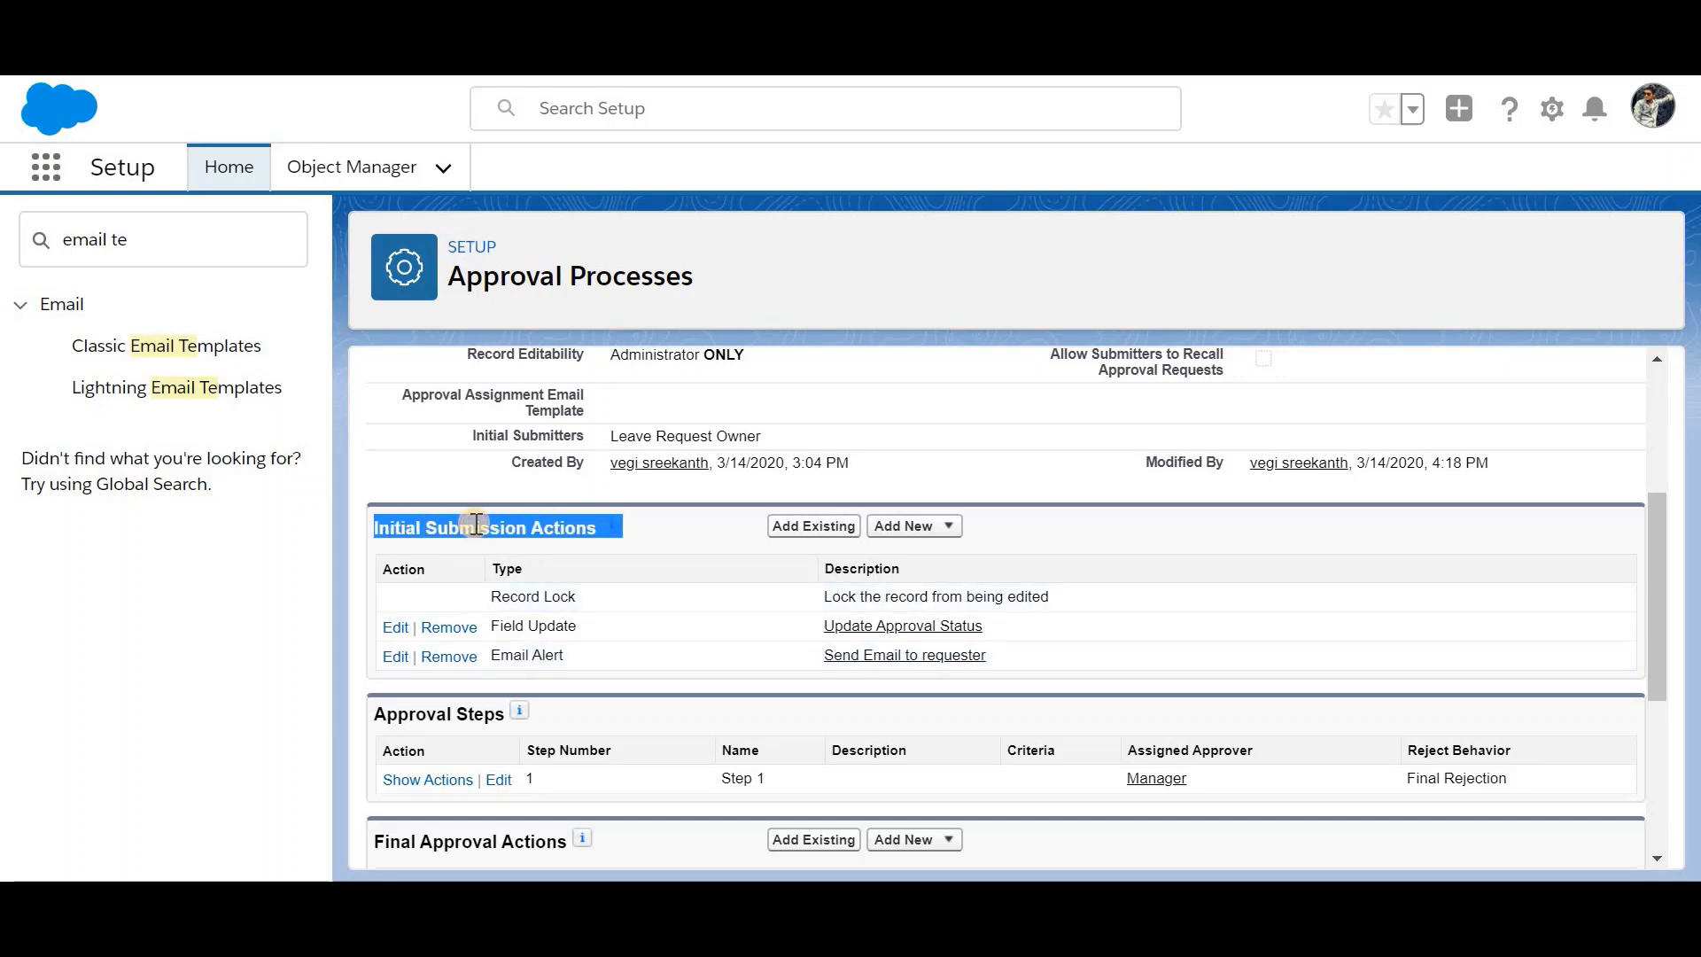
{"action": "scroll", "coordinate": [714, 600], "scroll_direction": "down", "scroll_amount": 2}
{"action": "scroll", "coordinate": [716, 598], "scroll_direction": "down", "scroll_amount": 1}
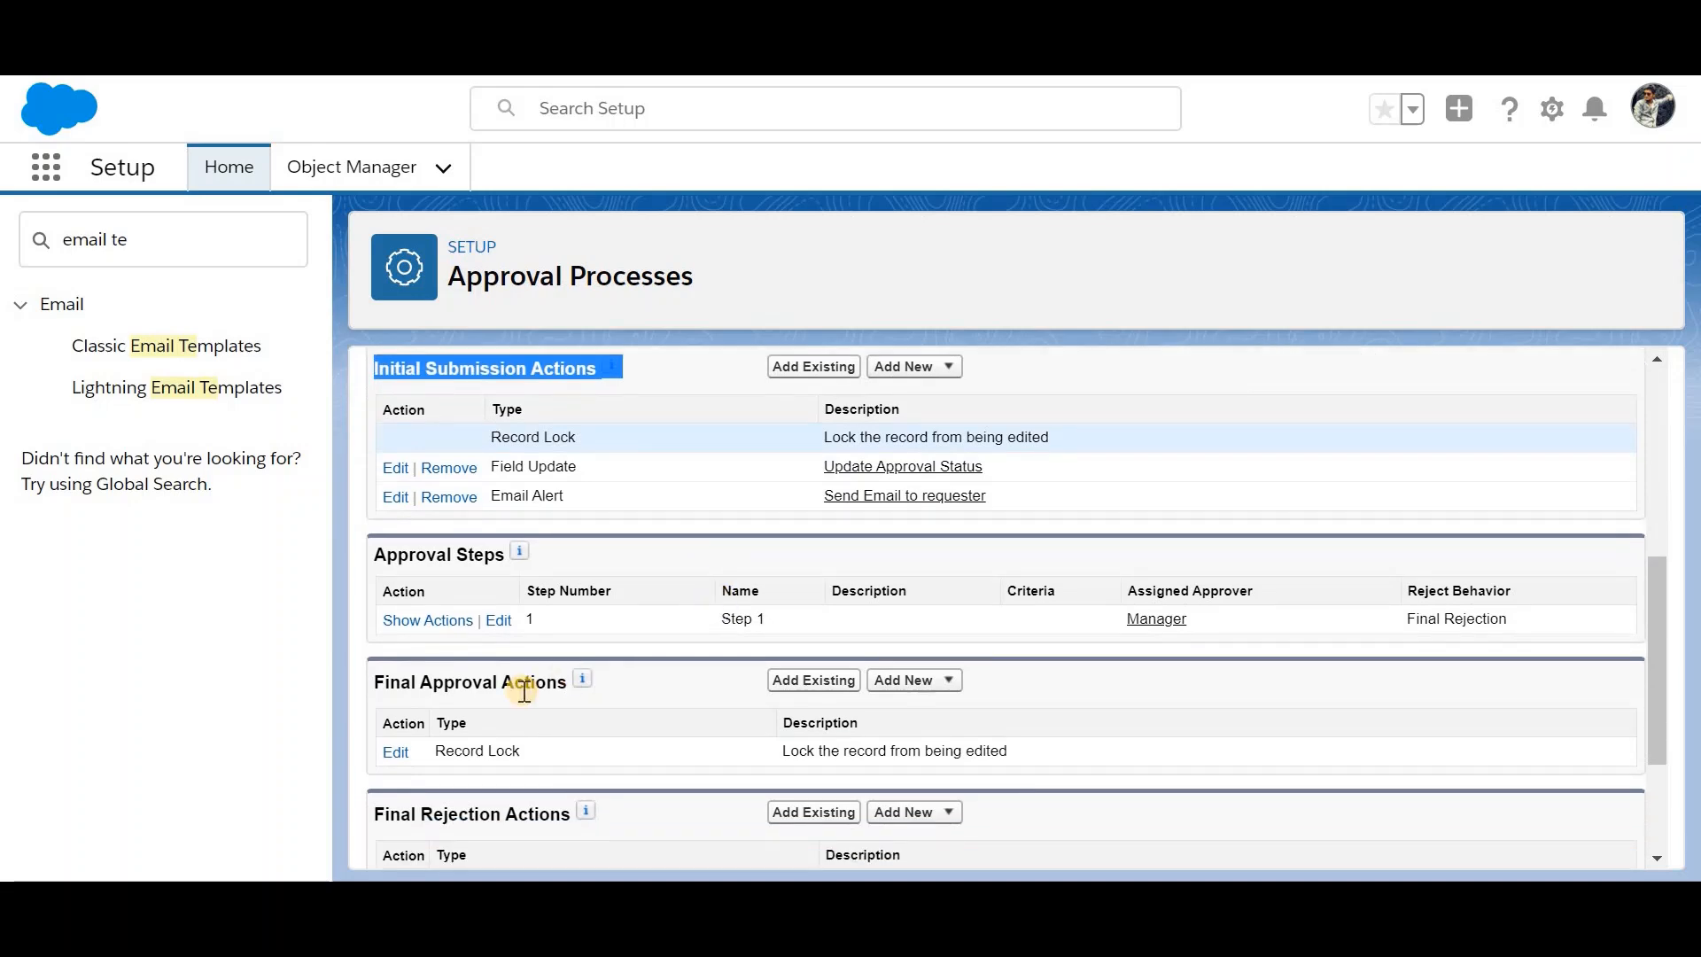
{"action": "triple_click", "coordinate": [512, 691]}
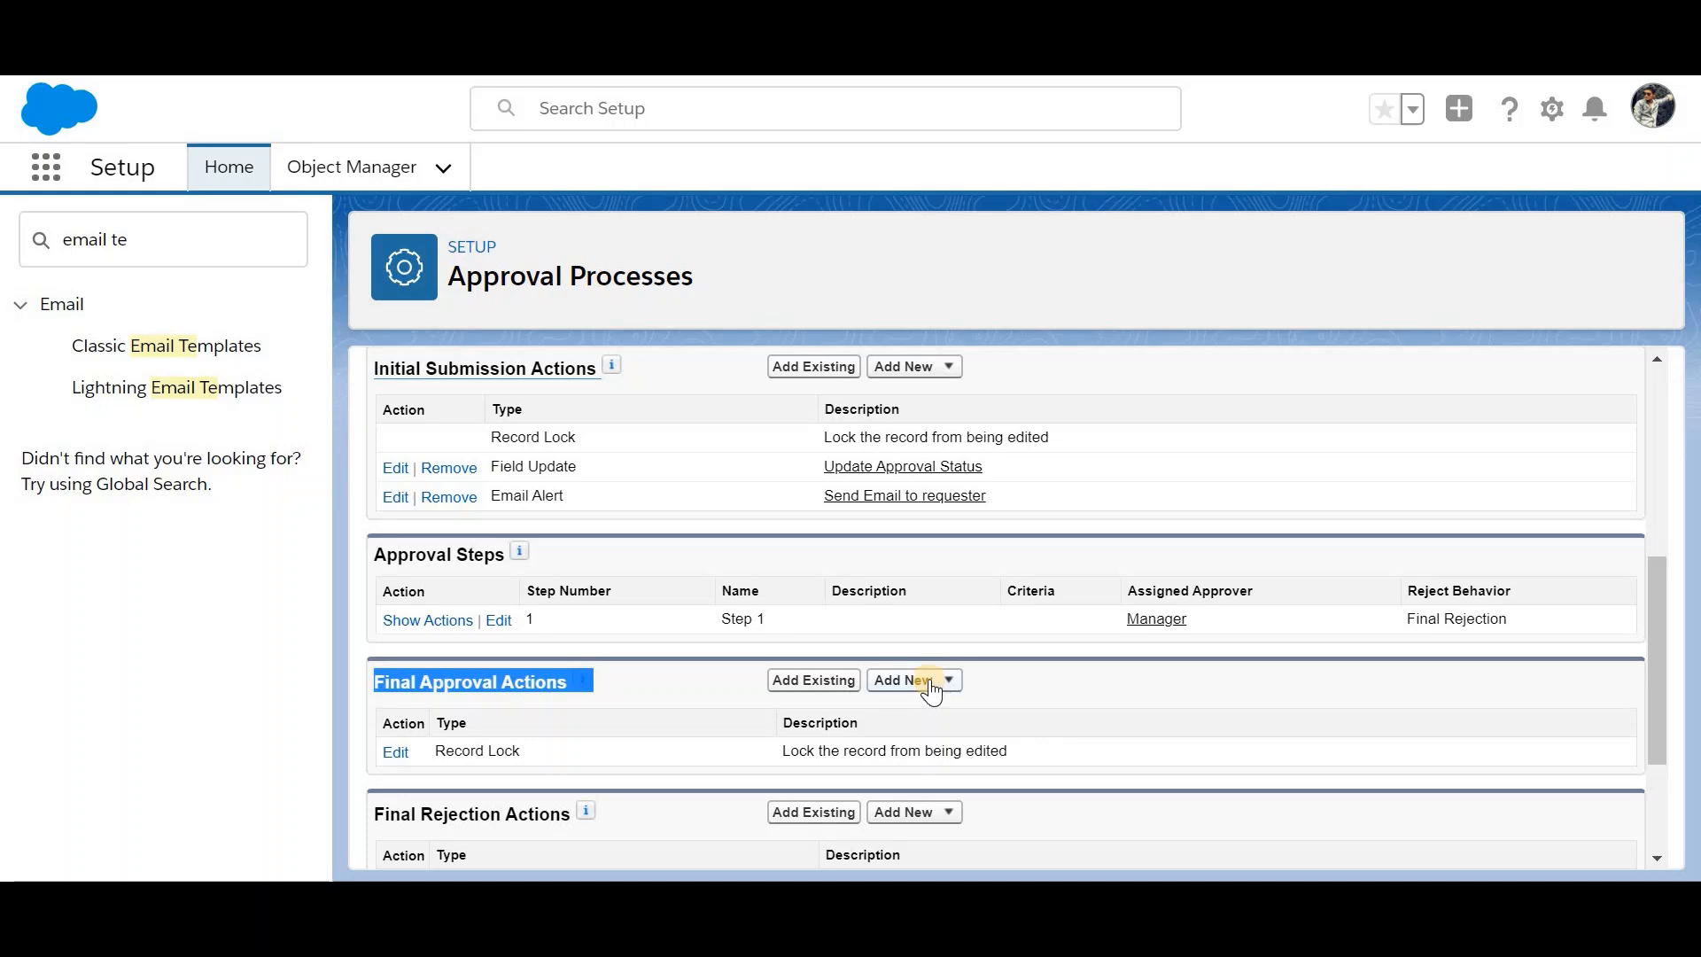
{"action": "double_click", "coordinate": [554, 467]}
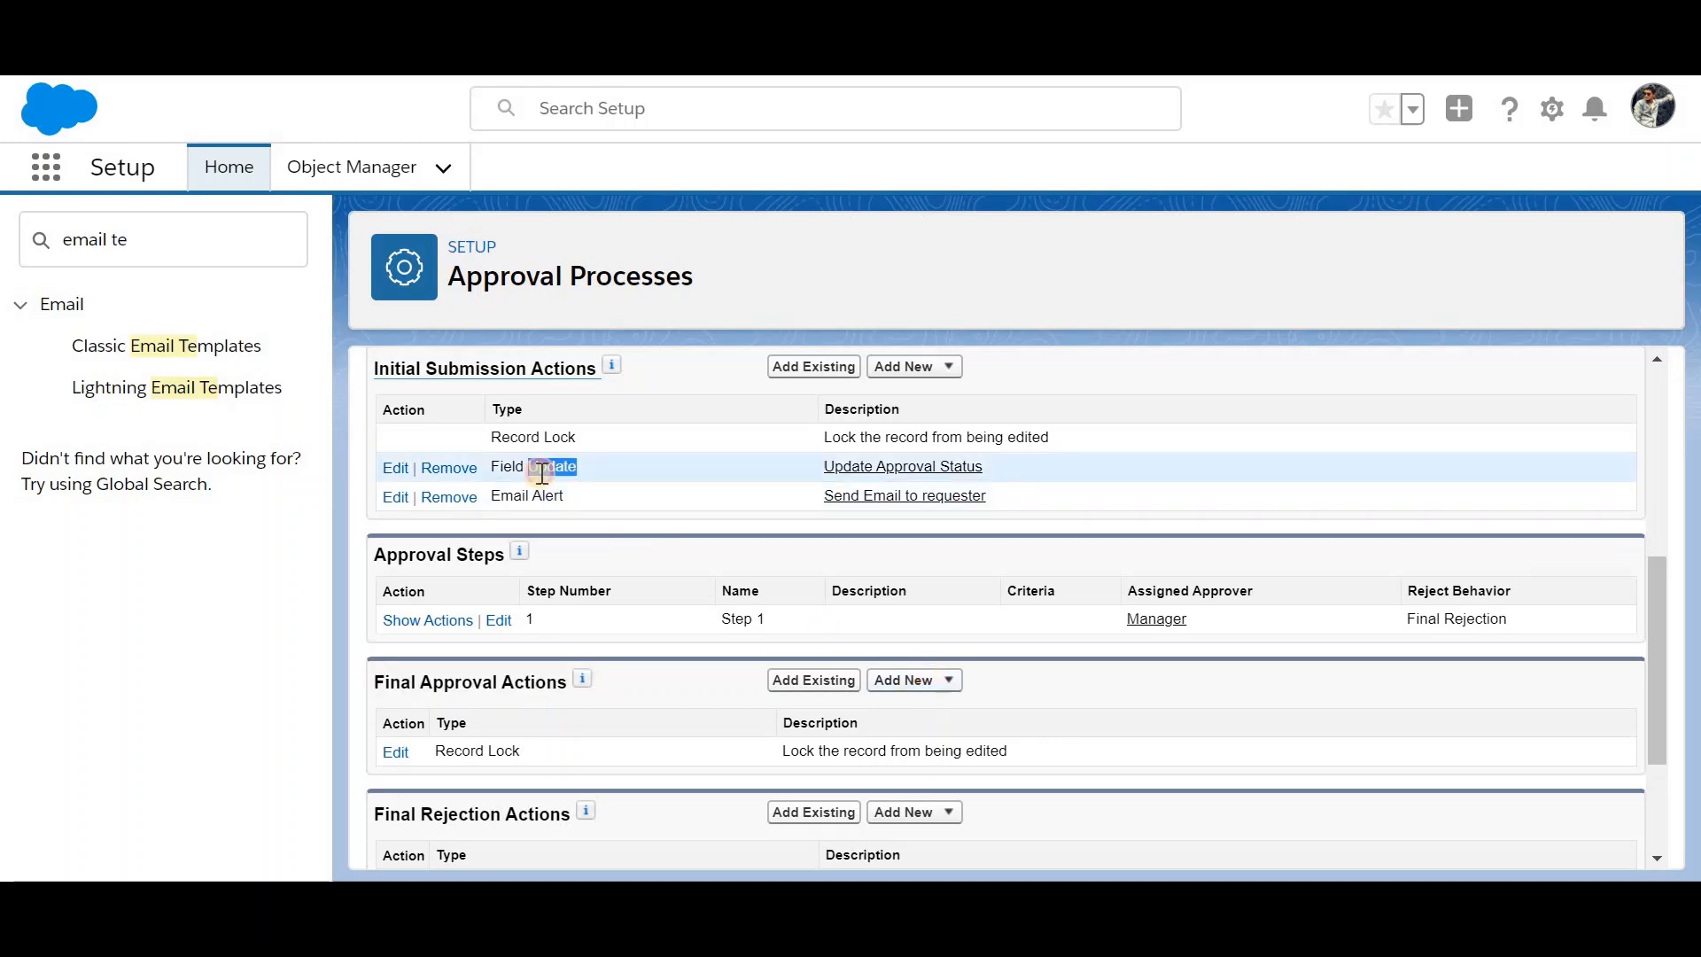
{"action": "double_click", "coordinate": [514, 496]}
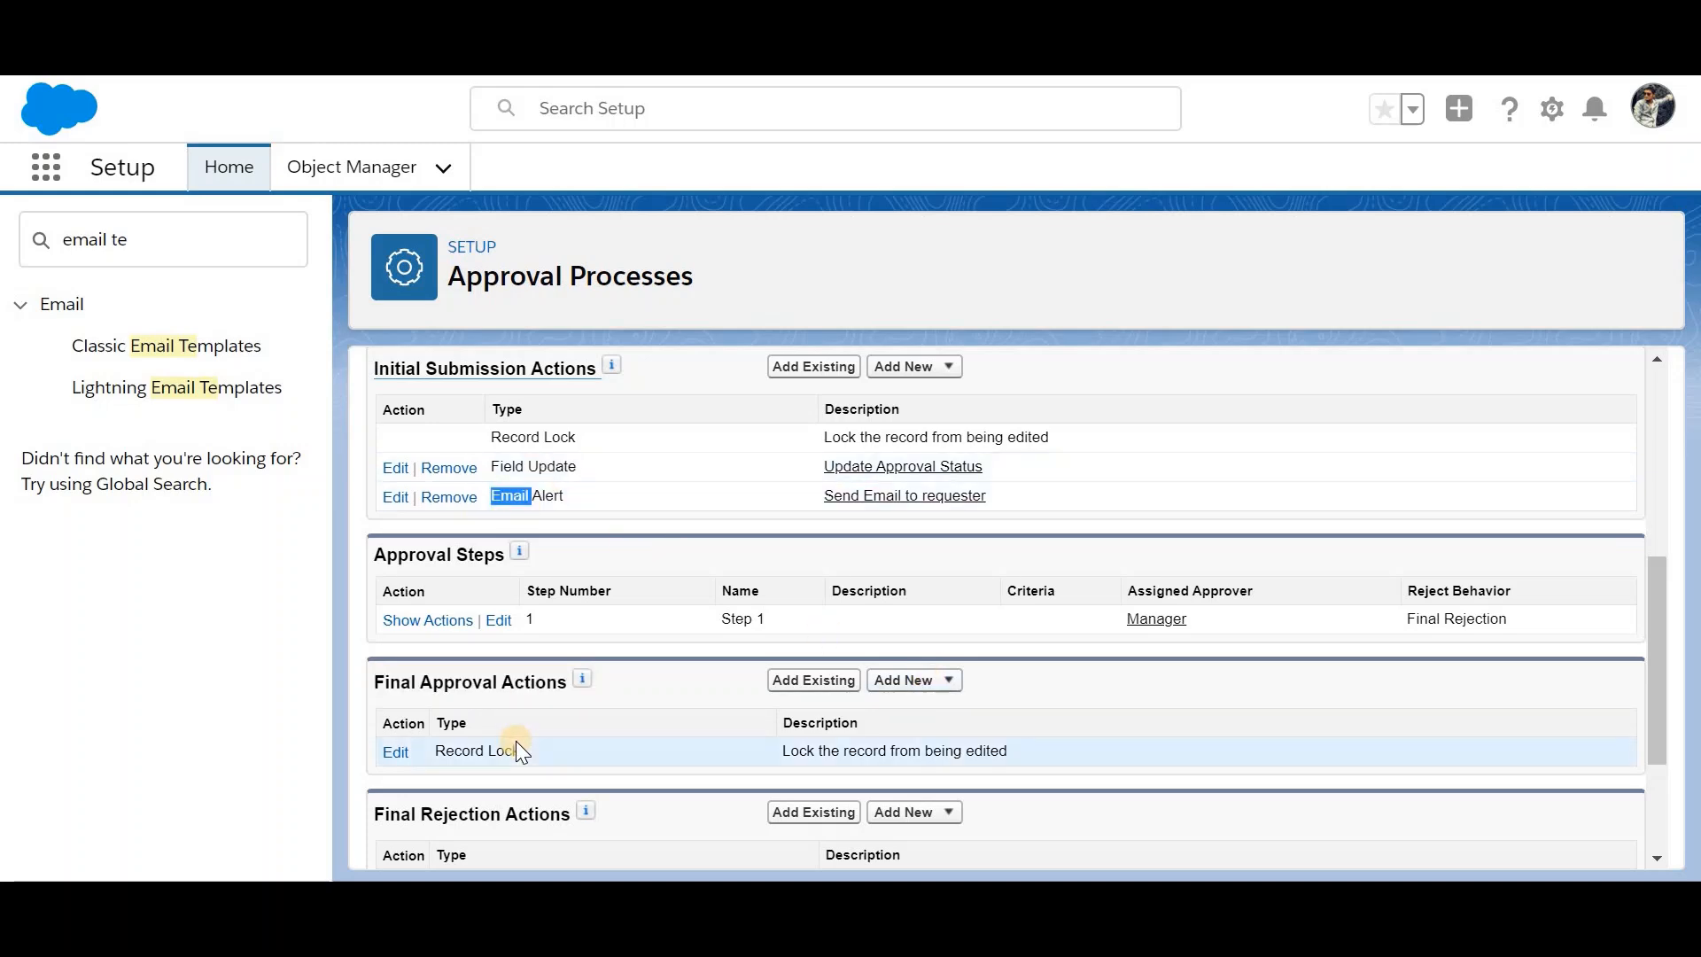
Step: Start a new field update under Final Approval Actions named "Request Approved" with Approval Status as the field to update
{"action": "left_click", "coordinate": [948, 681]}
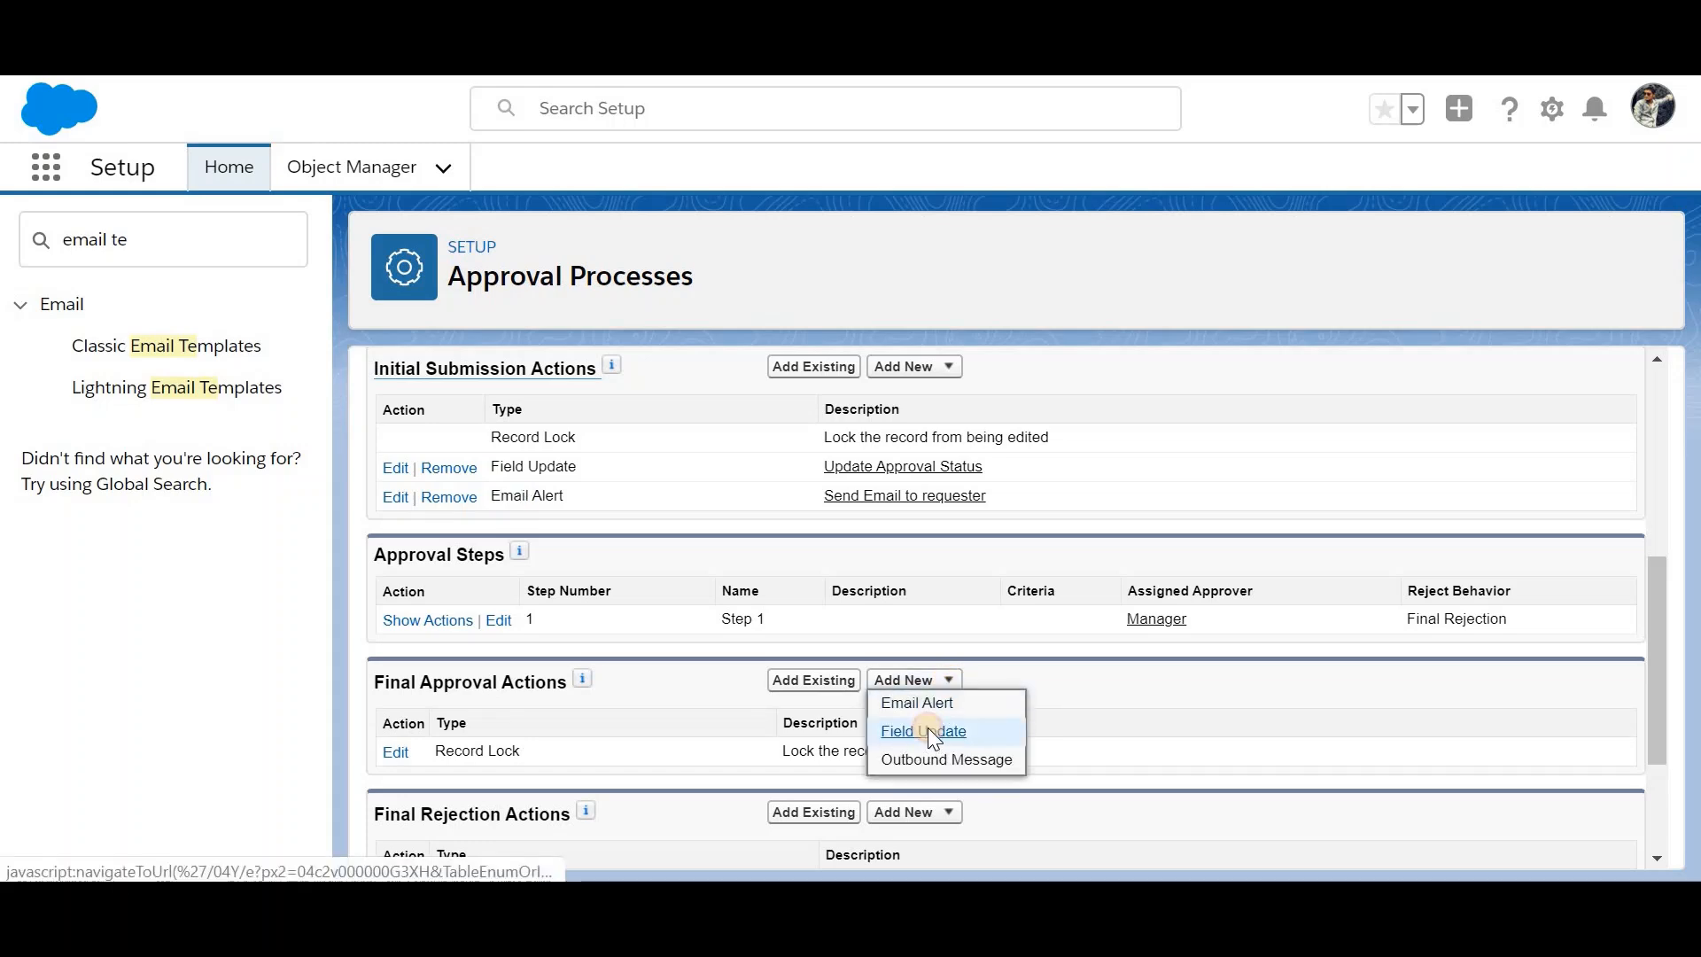
{"action": "left_click", "coordinate": [931, 732]}
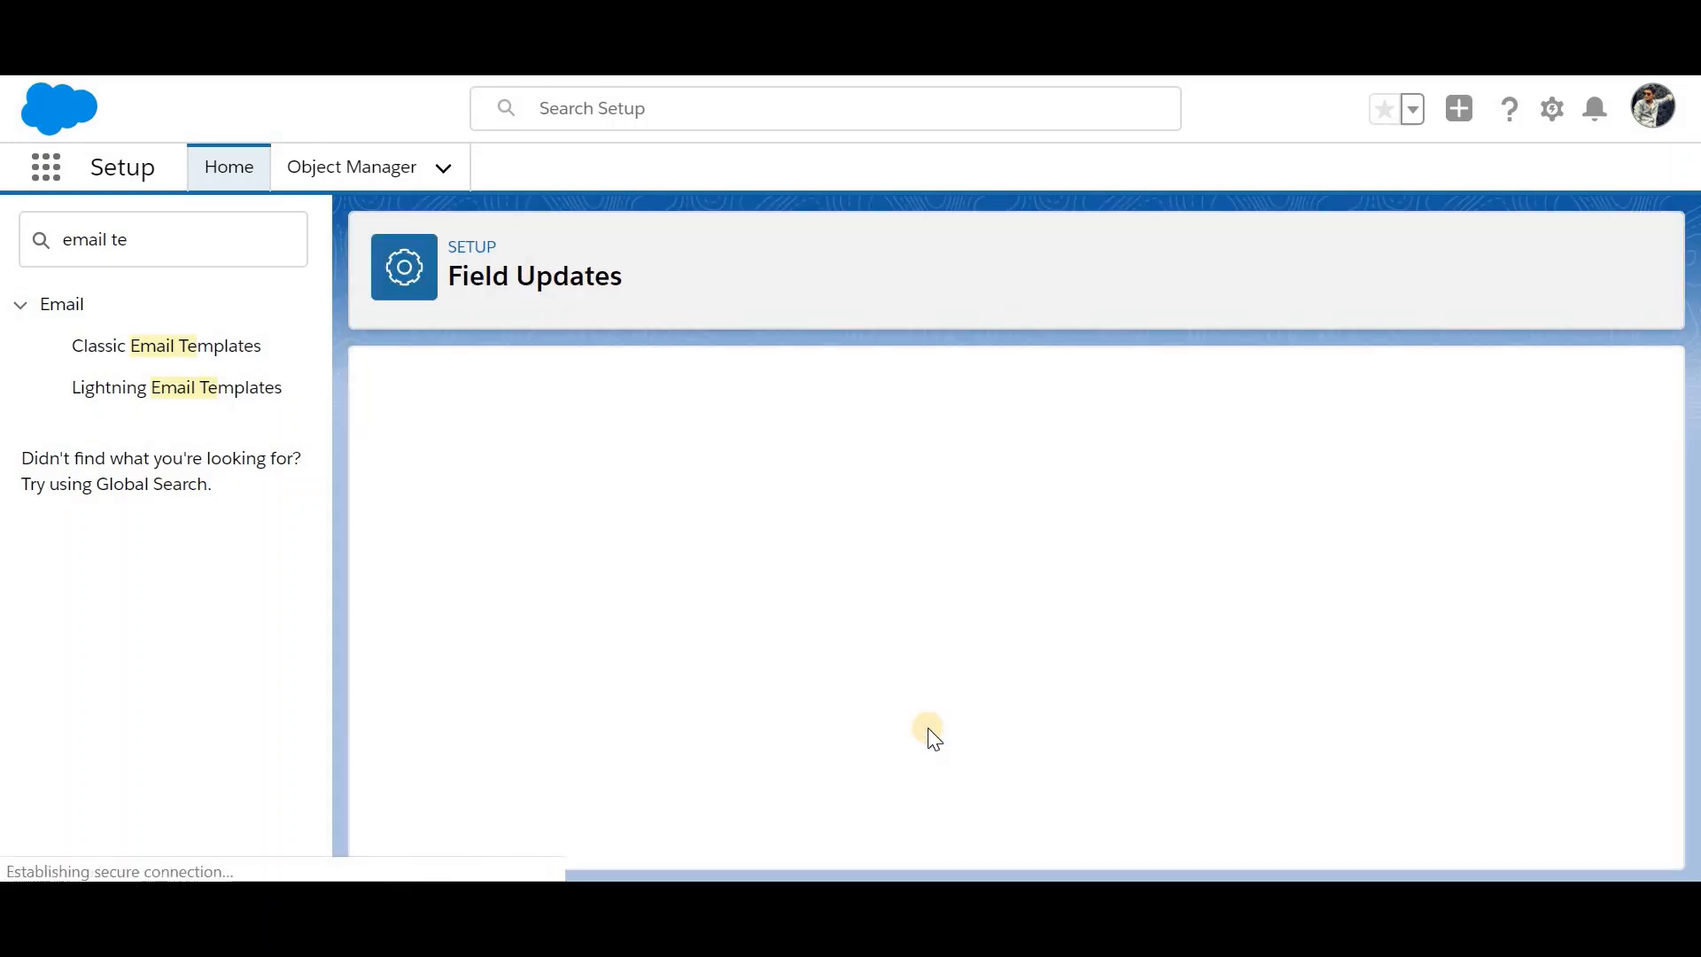
{"action": "left_click", "coordinate": [754, 593]}
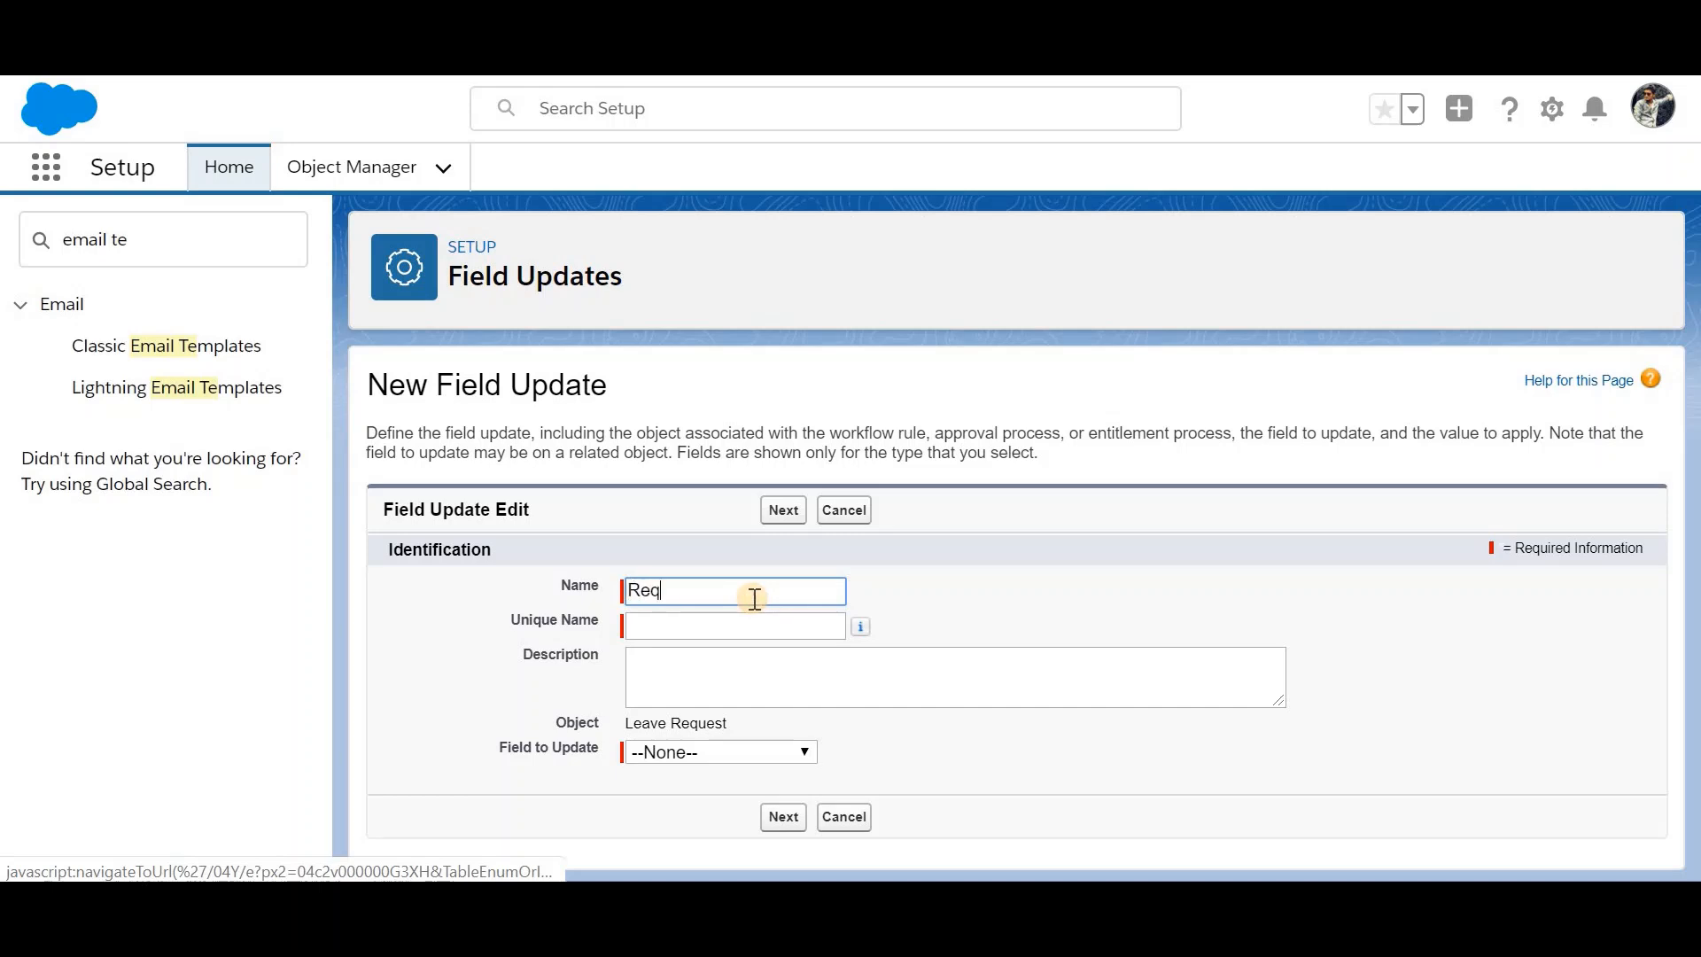
{"action": "type", "text": "Request Approved"}
{"action": "left_click", "coordinate": [743, 629]}
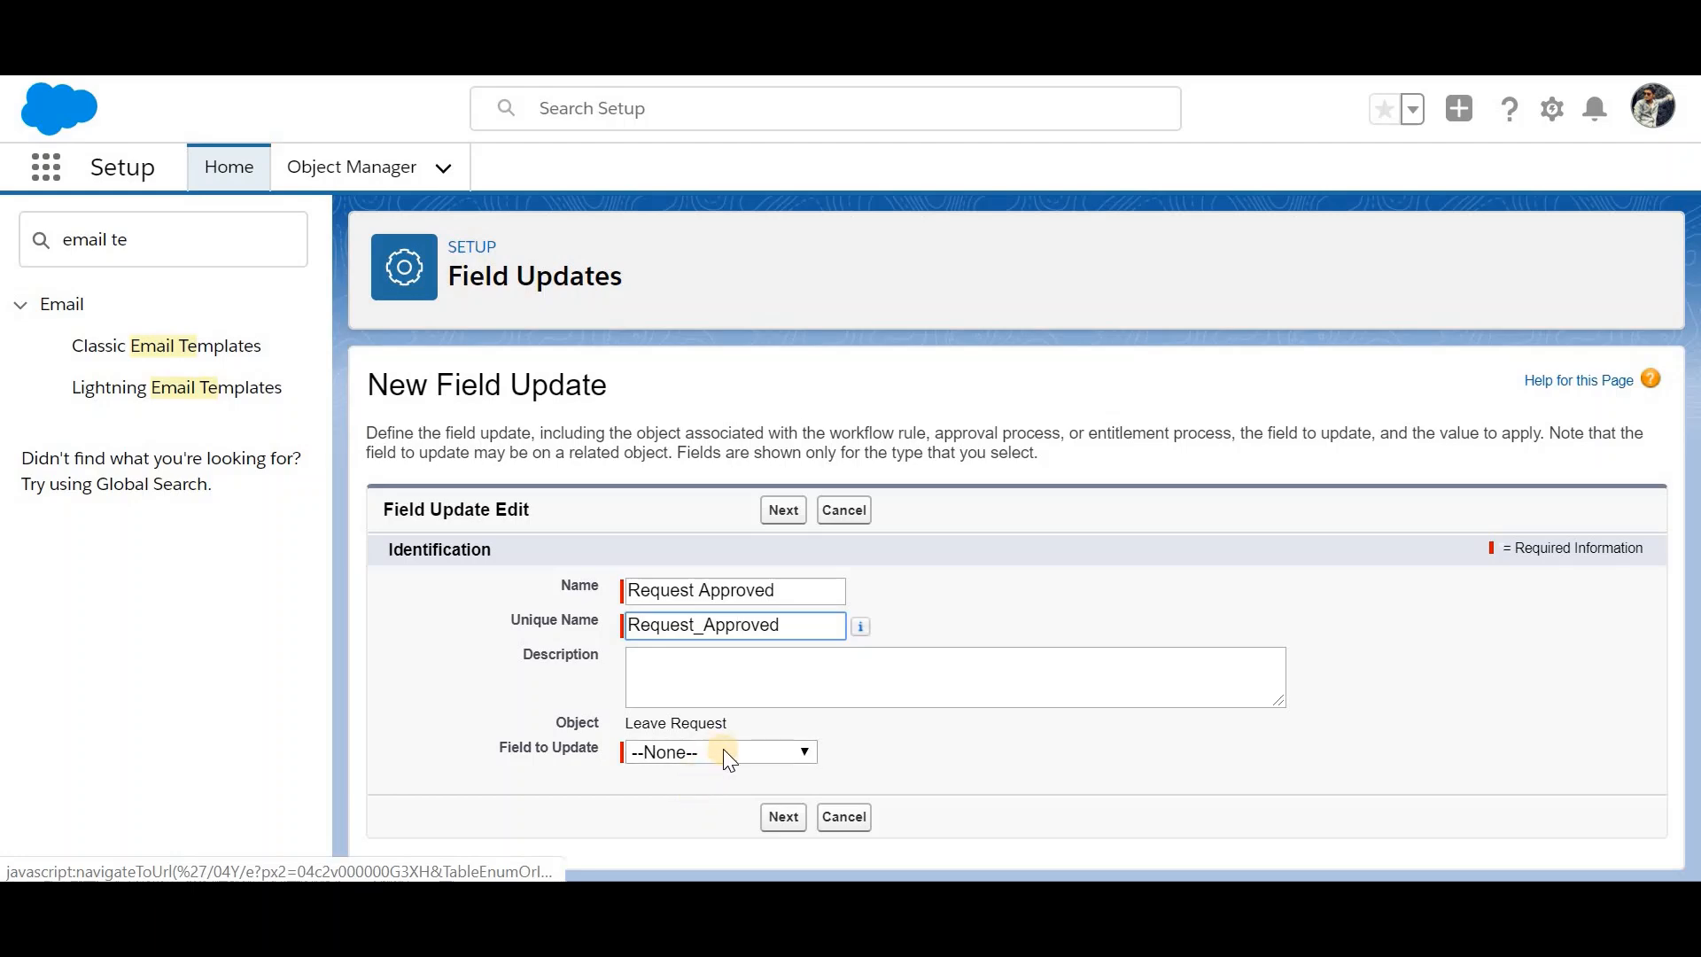
{"action": "left_click", "coordinate": [723, 752]}
{"action": "left_click", "coordinate": [762, 554]}
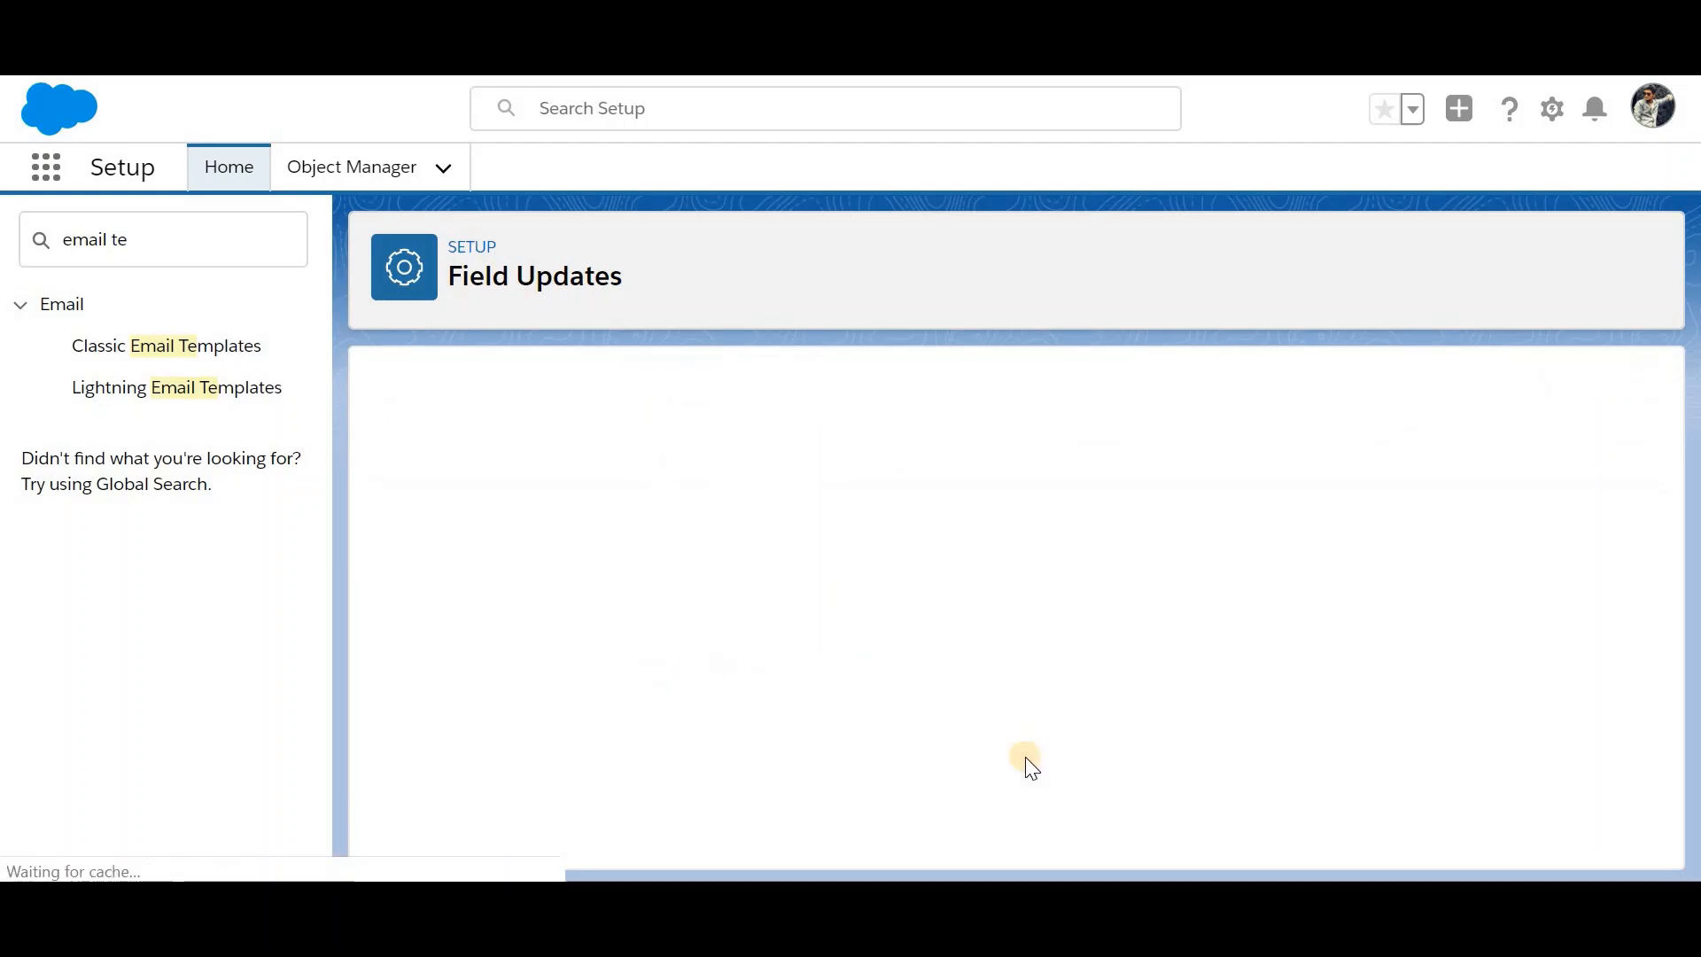
Step: Set the field update's specific value to Approved, save it and check it among the final approval actions
{"action": "scroll", "coordinate": [1025, 757], "scroll_direction": "down", "scroll_amount": 3}
{"action": "left_click", "coordinate": [934, 754]}
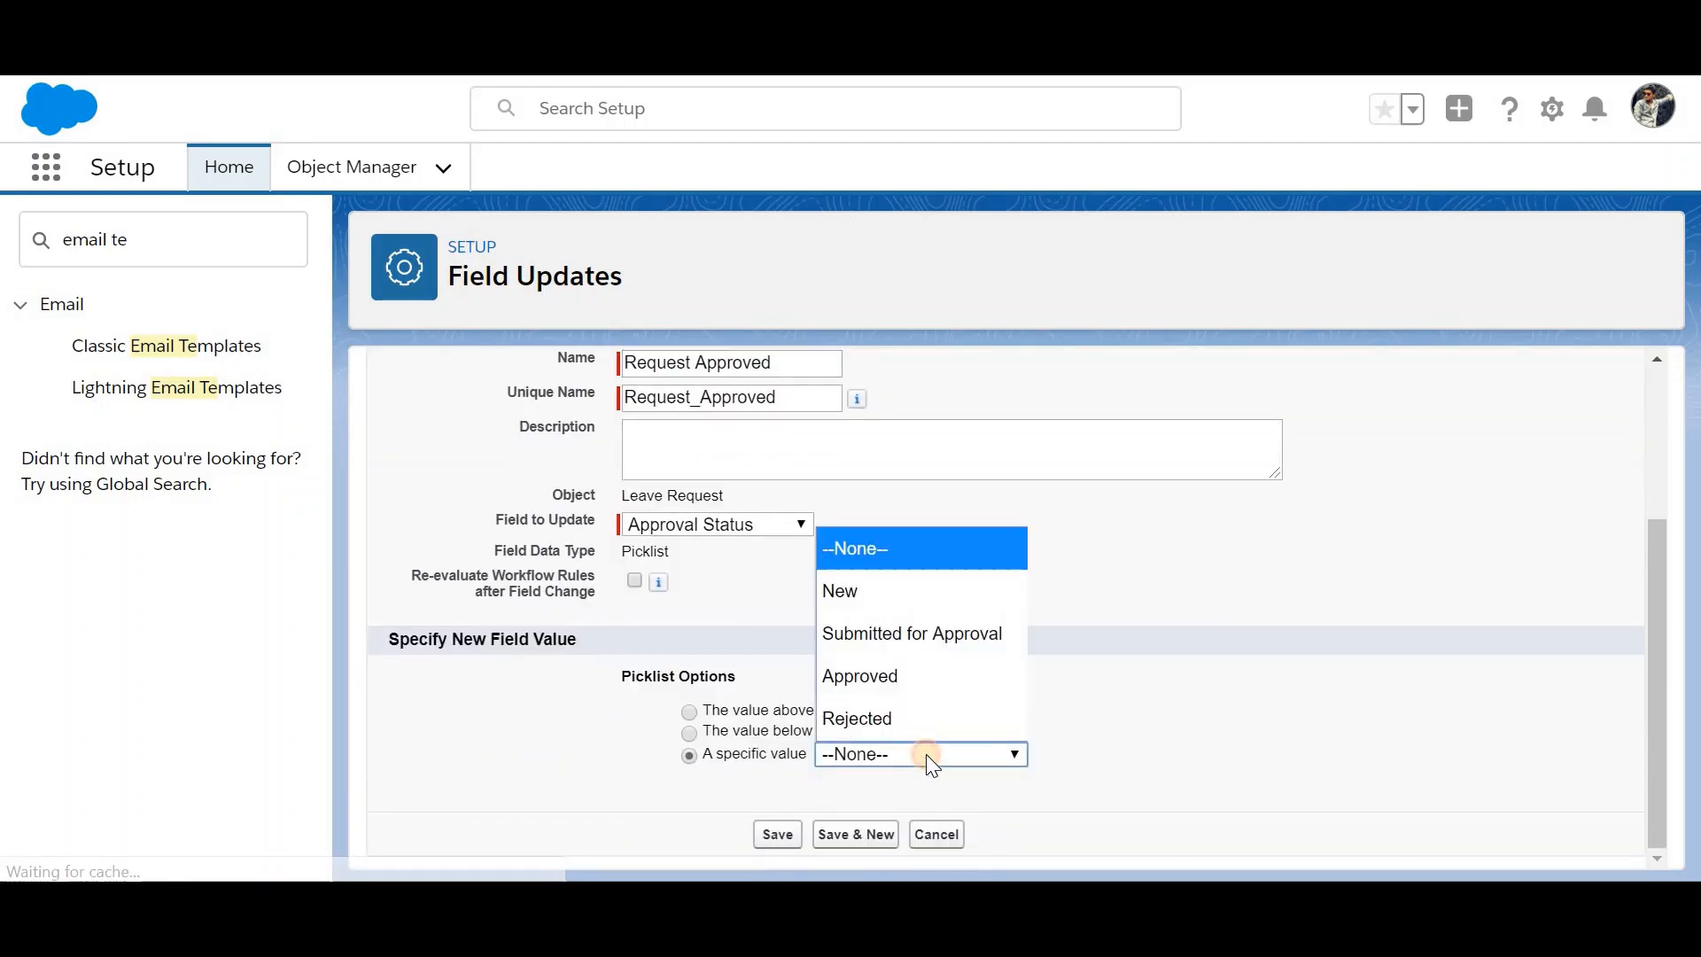
{"action": "left_click", "coordinate": [918, 678]}
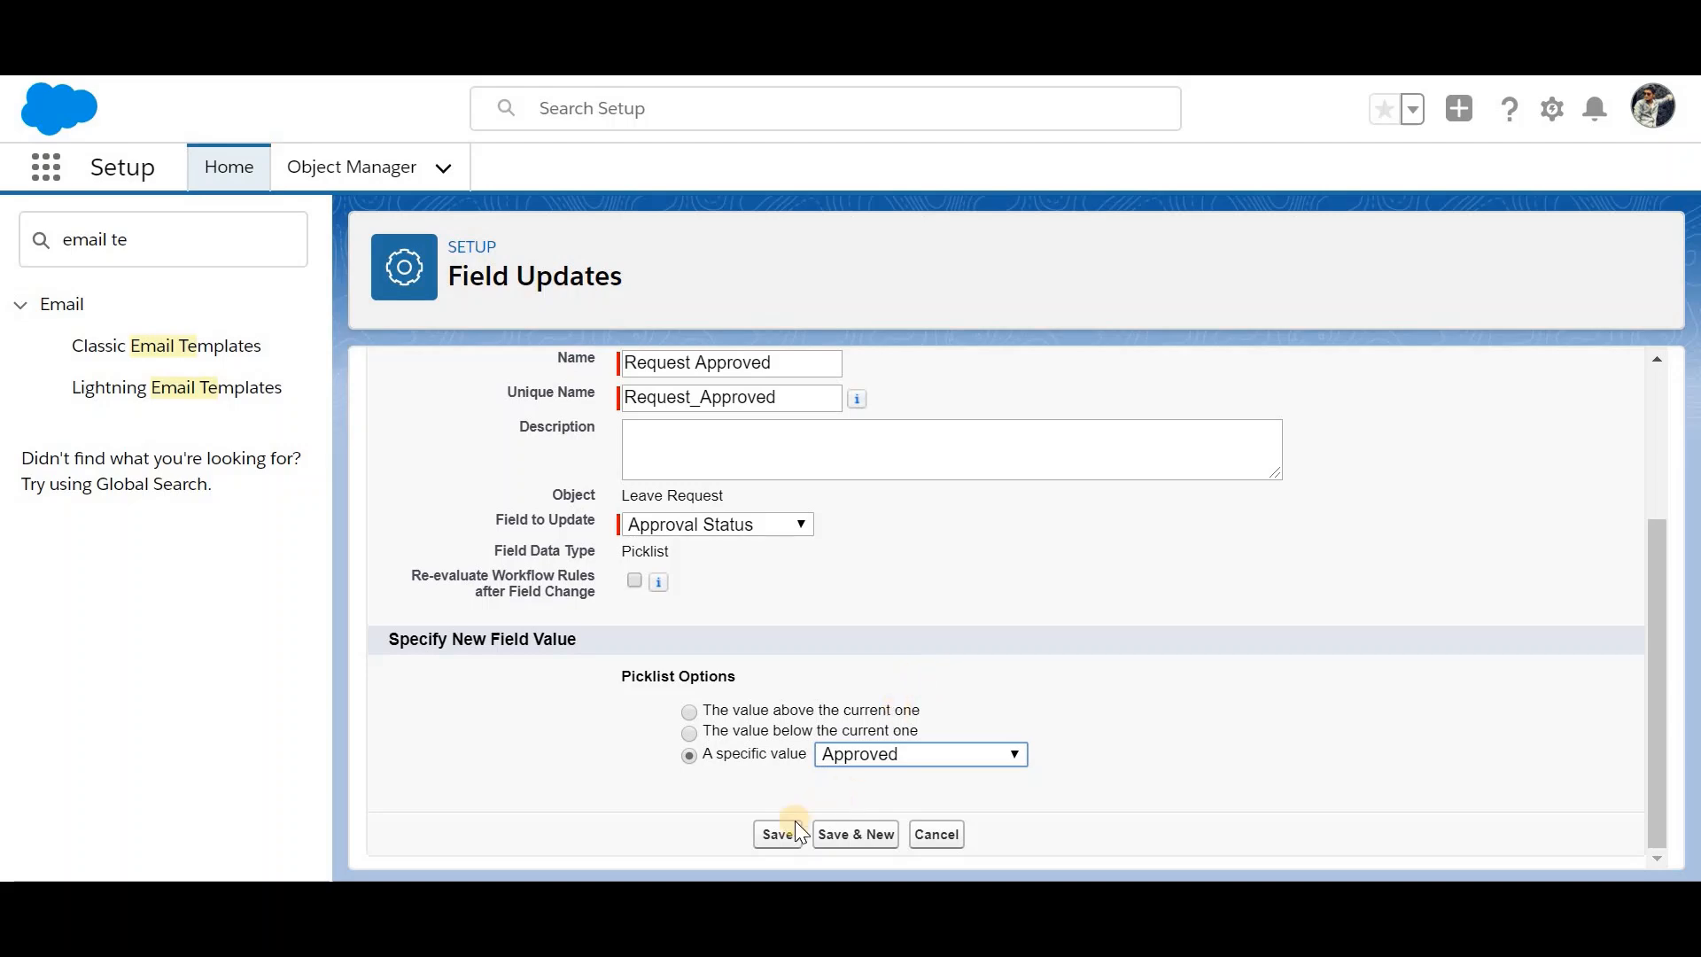
{"action": "left_click", "coordinate": [770, 834]}
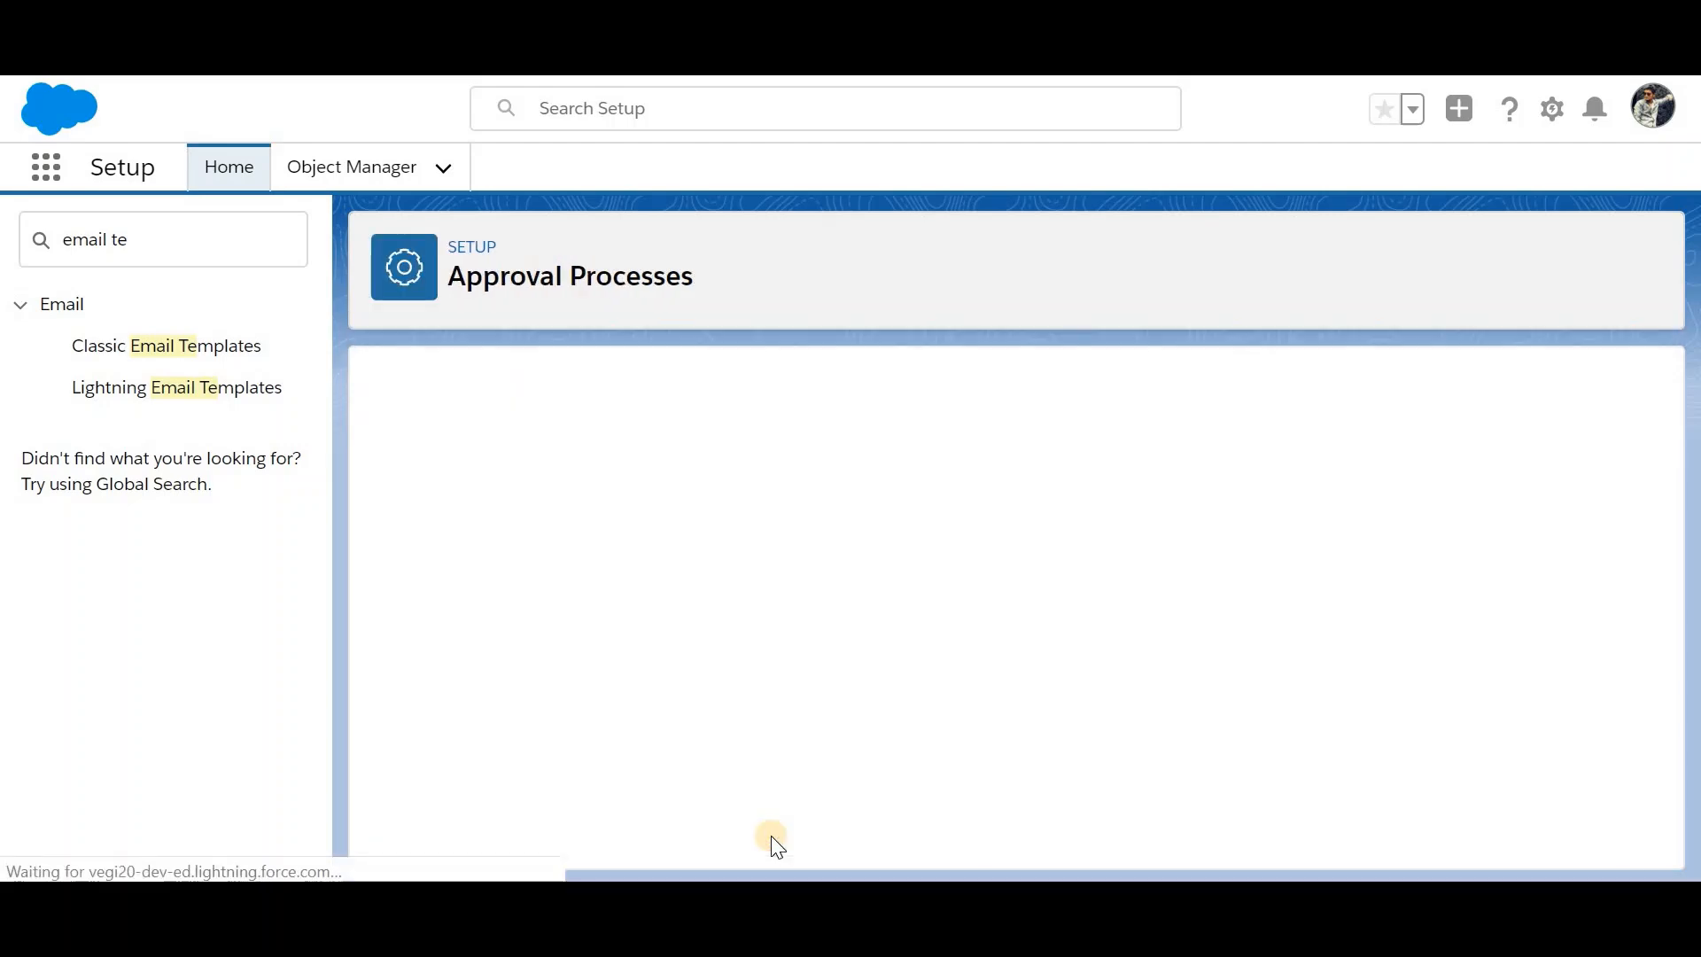
{"action": "scroll", "coordinate": [770, 836], "scroll_direction": "down", "scroll_amount": 5}
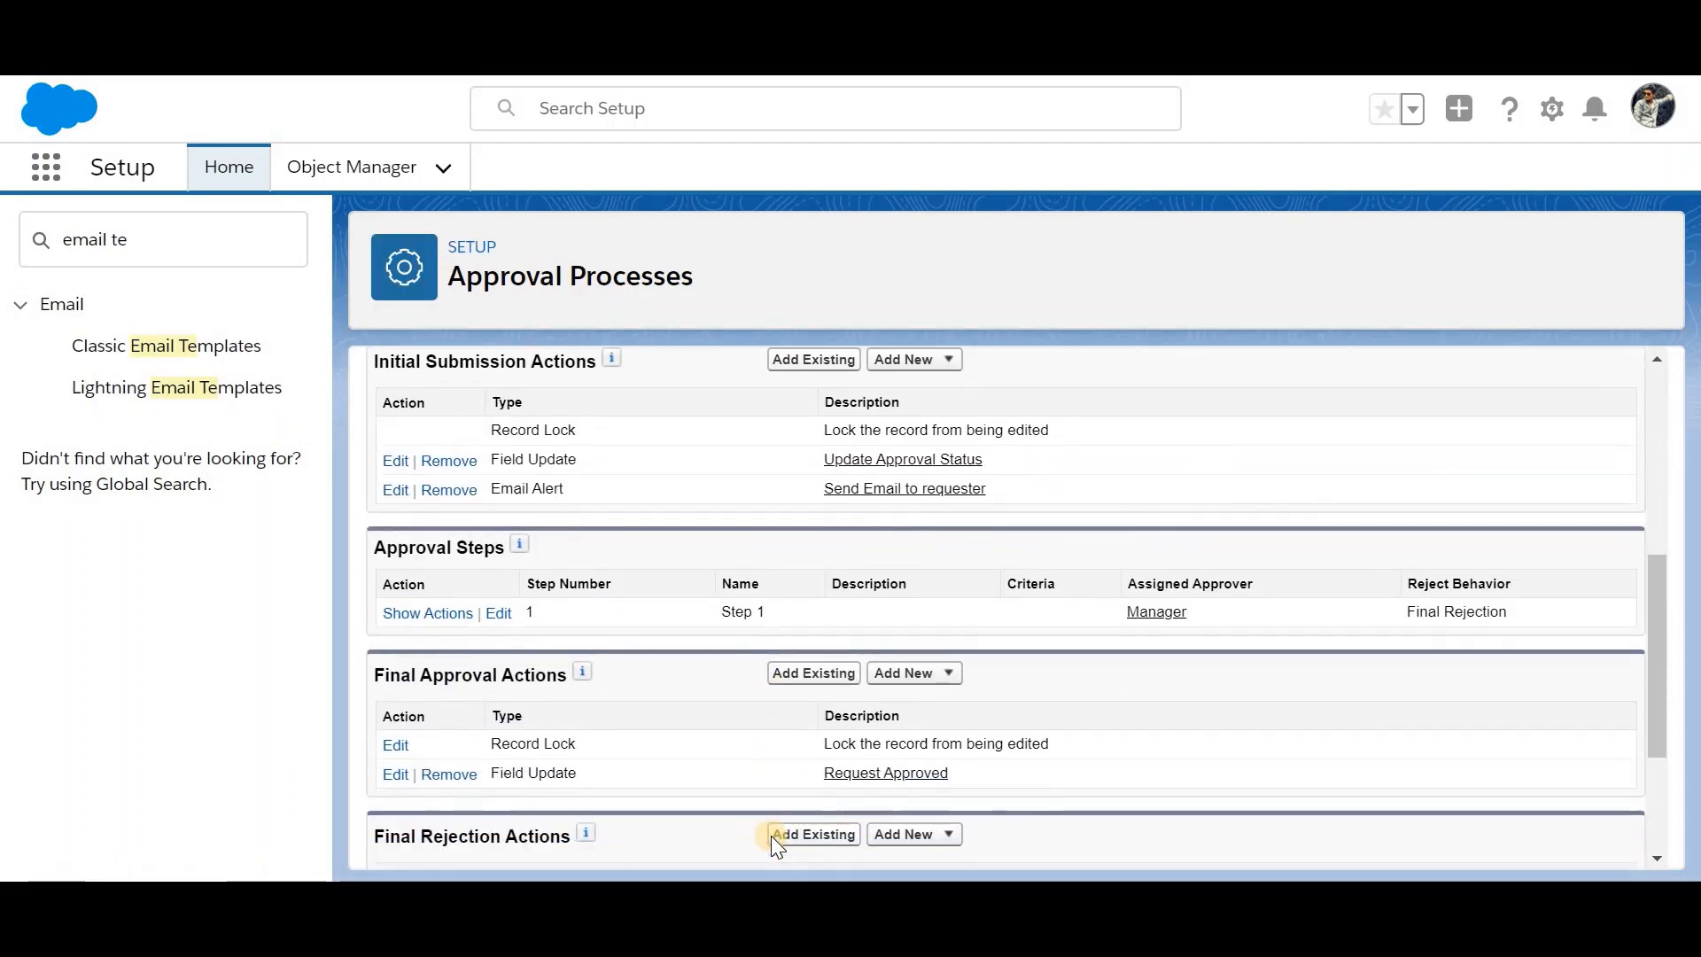
{"action": "scroll", "coordinate": [771, 836], "scroll_direction": "down", "scroll_amount": 1}
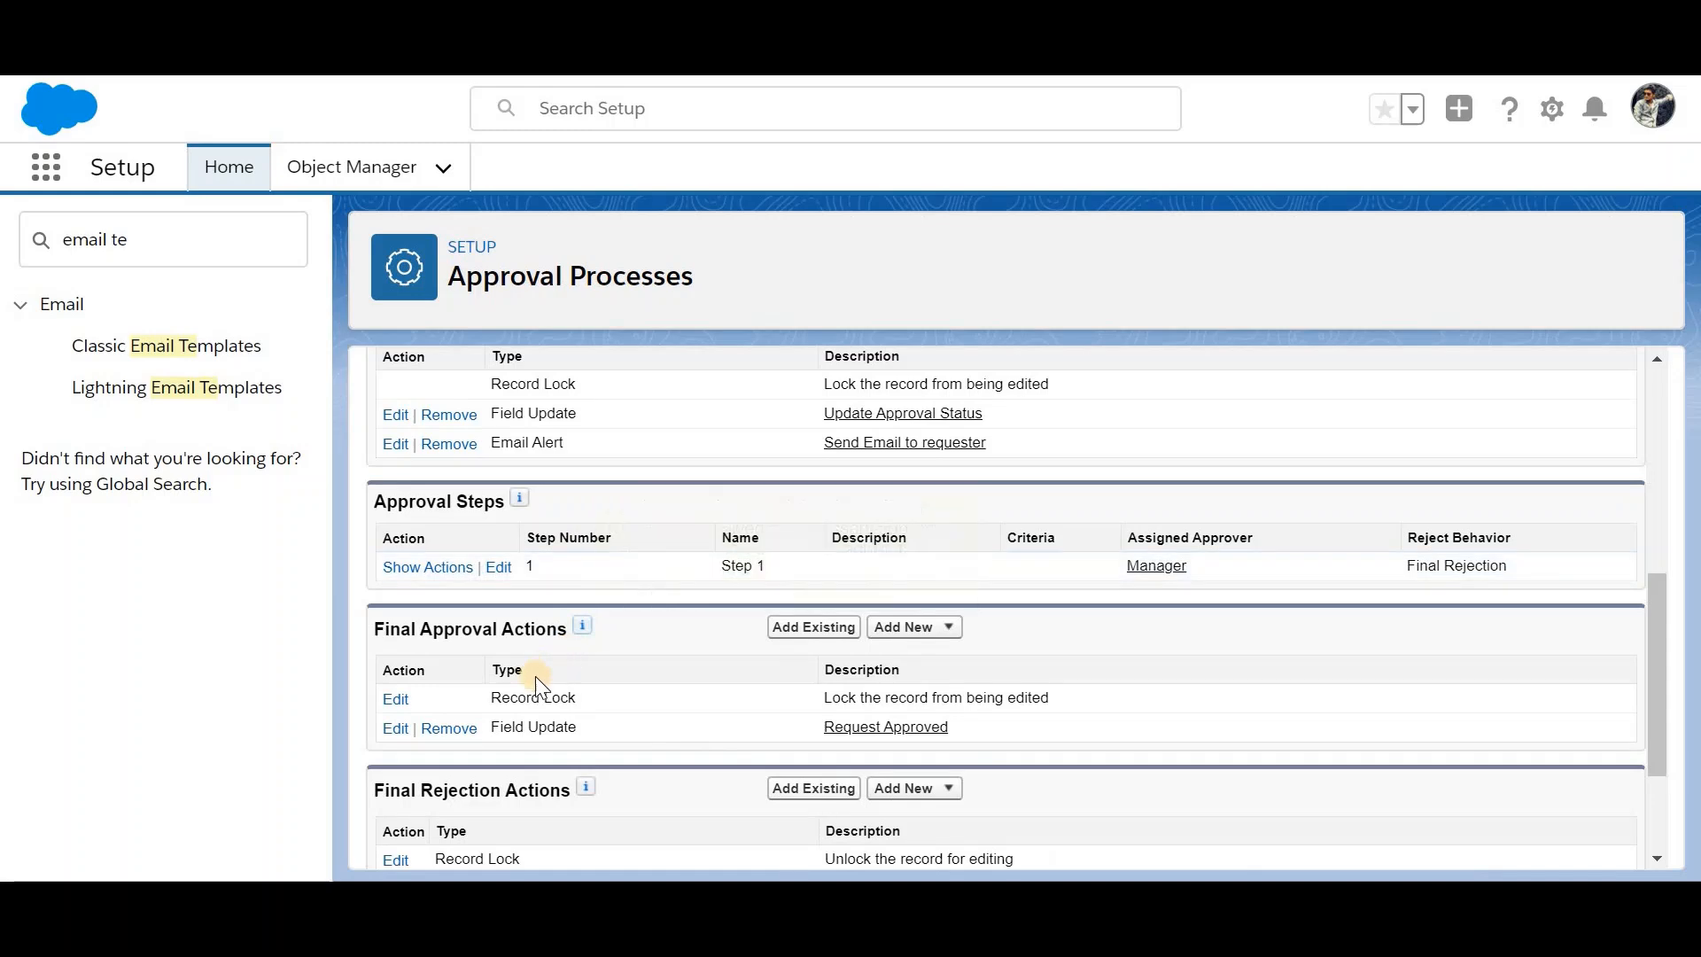
{"action": "triple_click", "coordinate": [551, 725]}
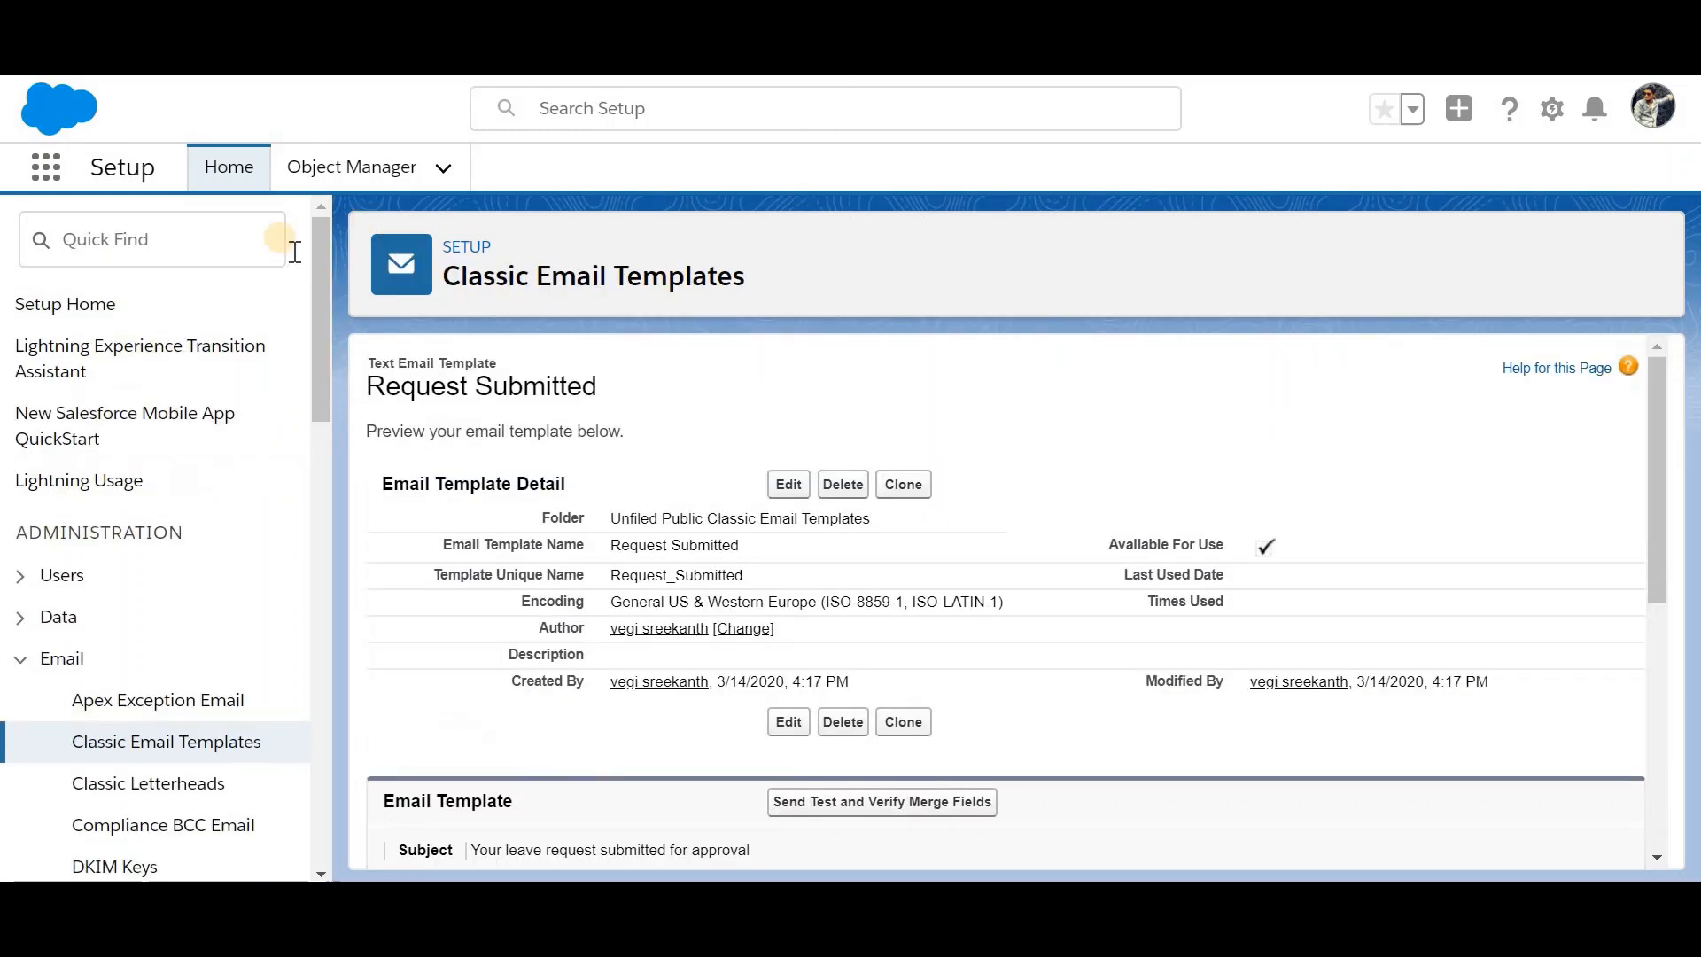
Step: Start a new classic text email template, make it available for use and name it "Request Approved"
{"action": "left_click", "coordinate": [149, 757]}
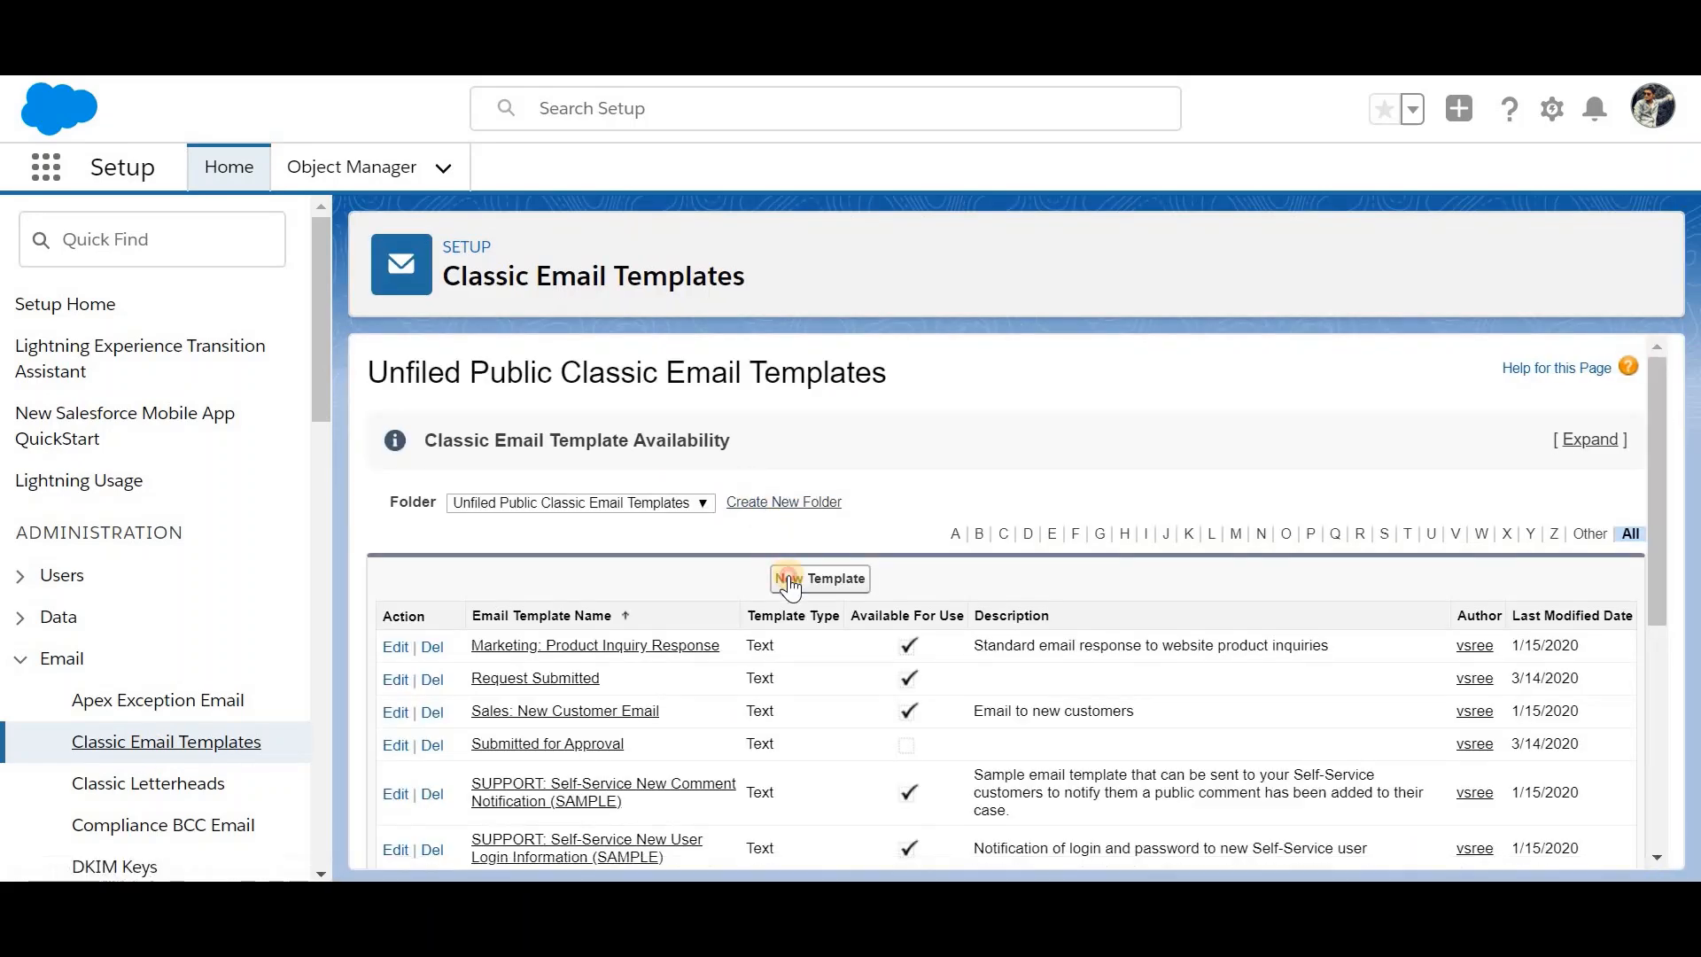
{"action": "left_click", "coordinate": [789, 577]}
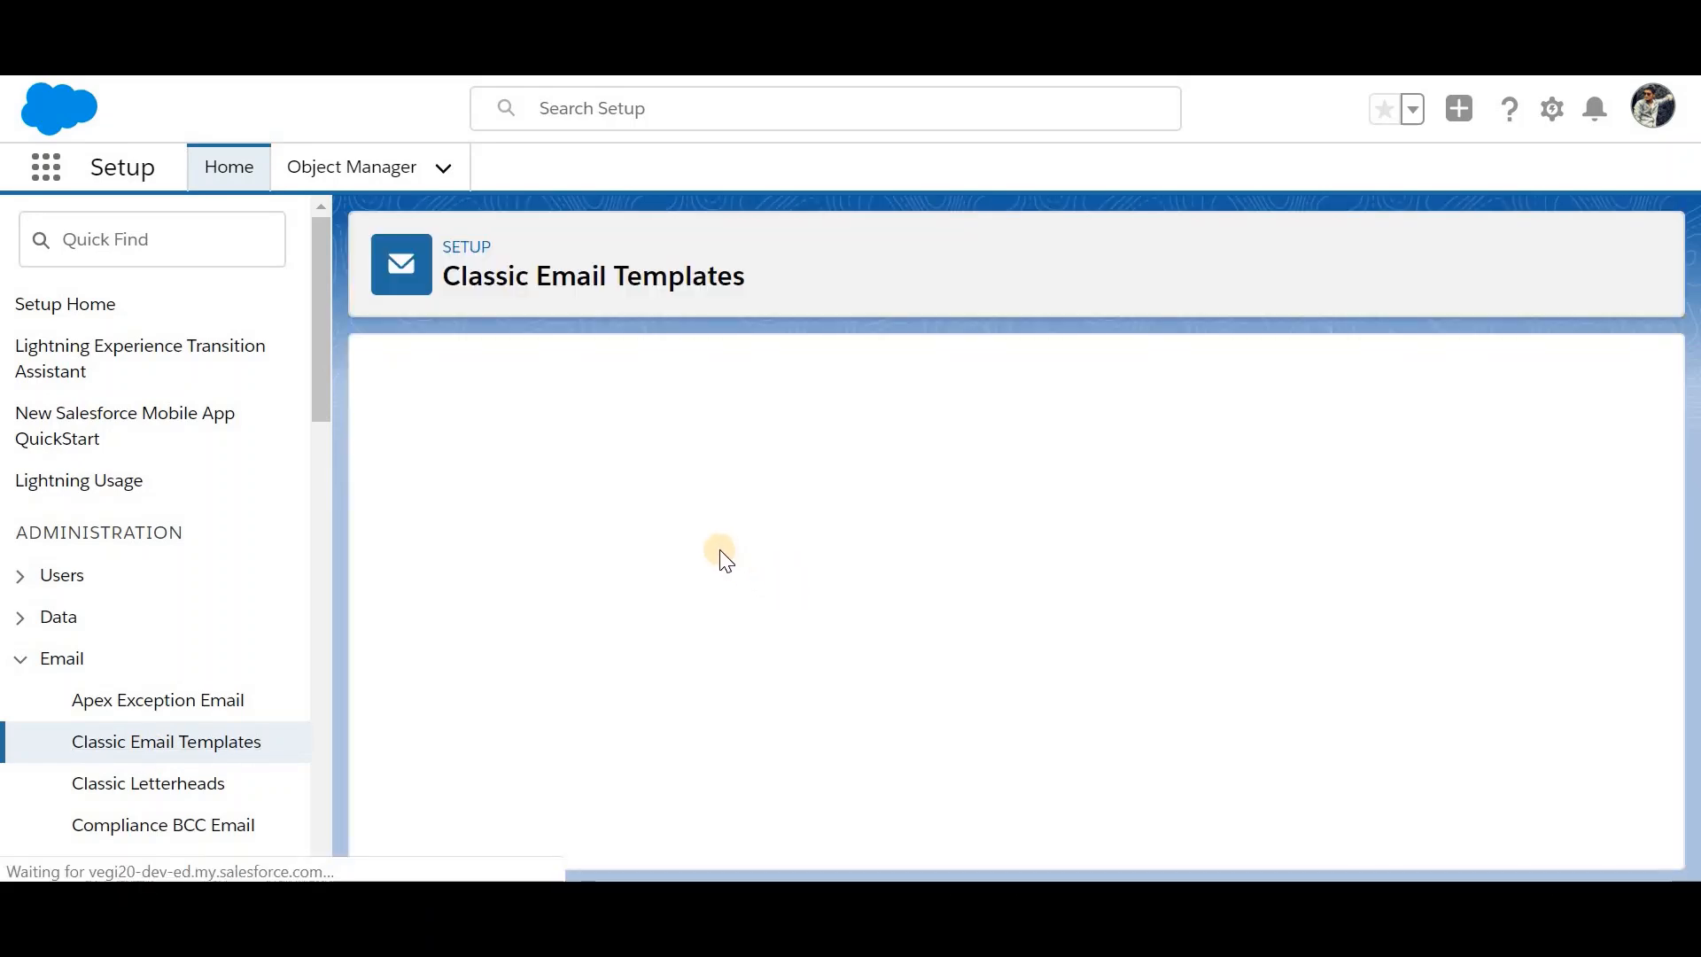
{"action": "left_click", "coordinate": [1574, 506]}
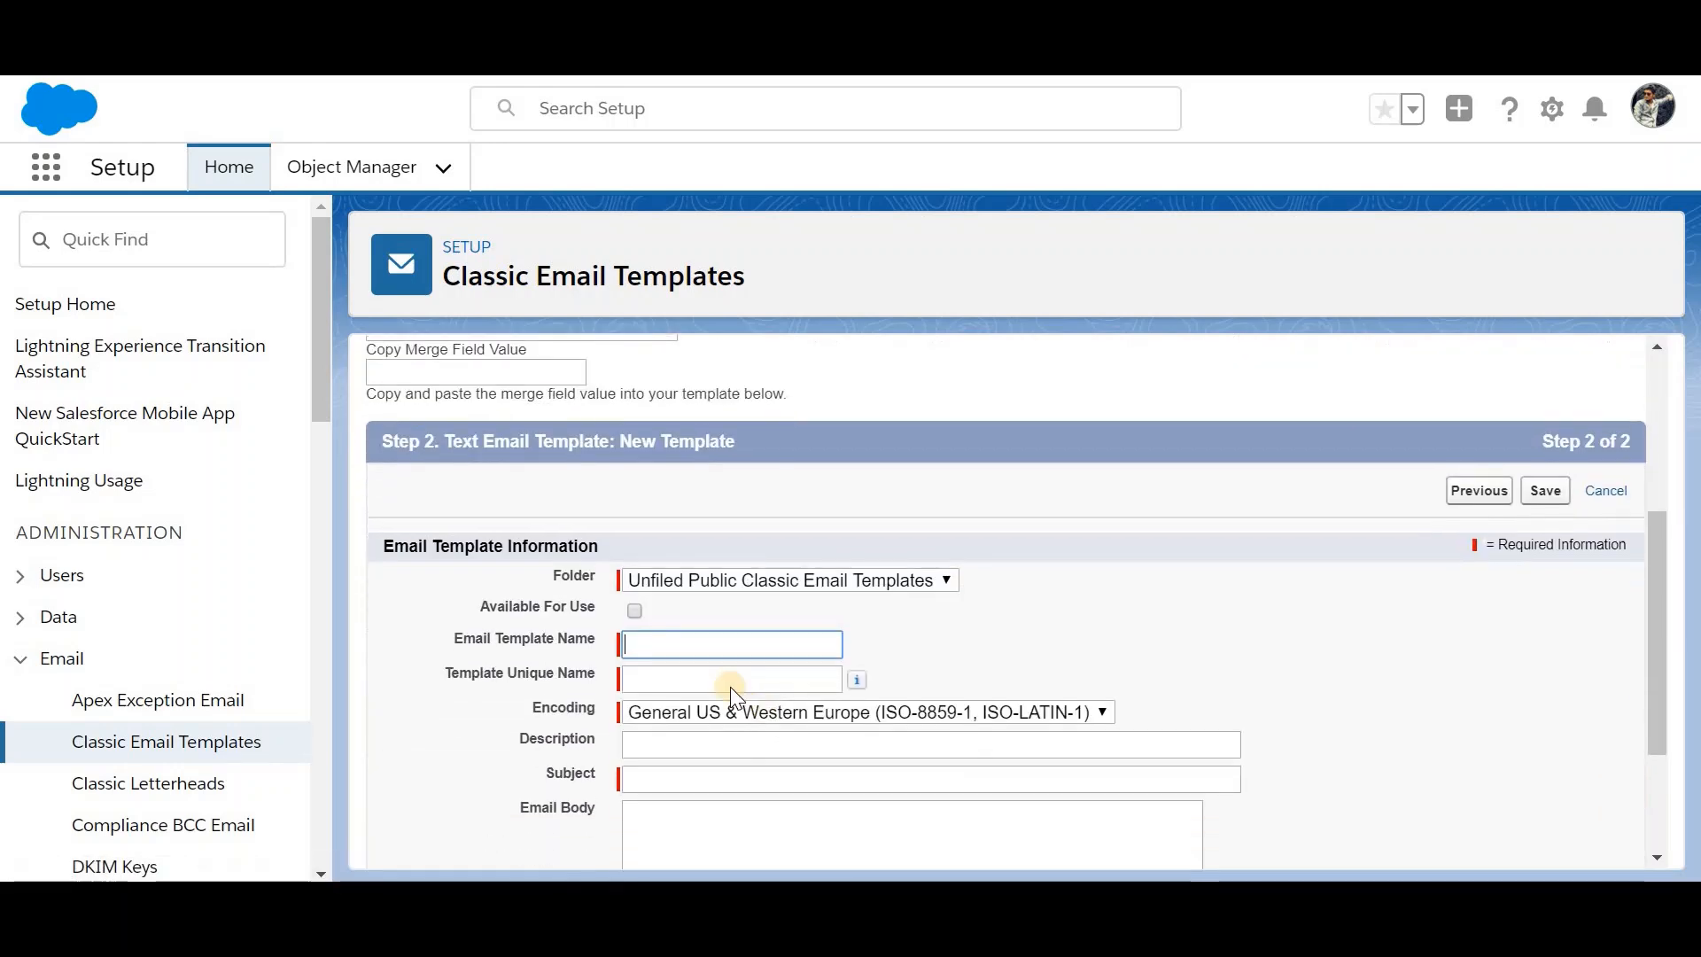
{"action": "left_click", "coordinate": [635, 609]}
{"action": "left_click", "coordinate": [642, 636]}
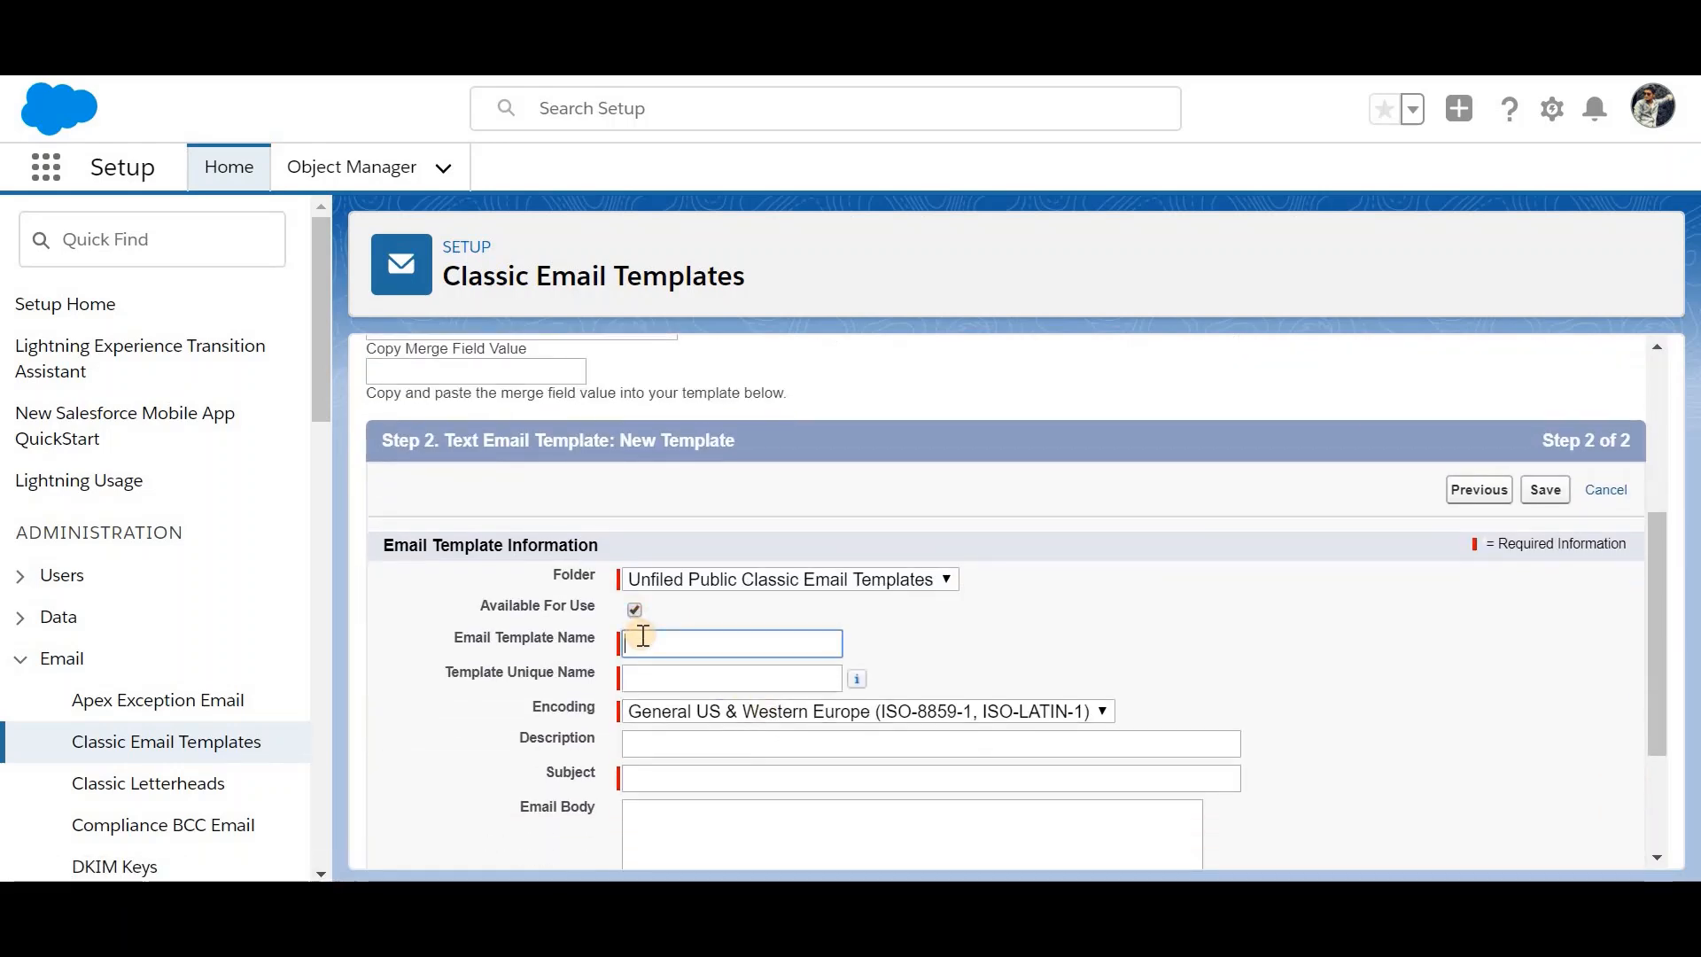
{"action": "type", "text": "Request Approved"}
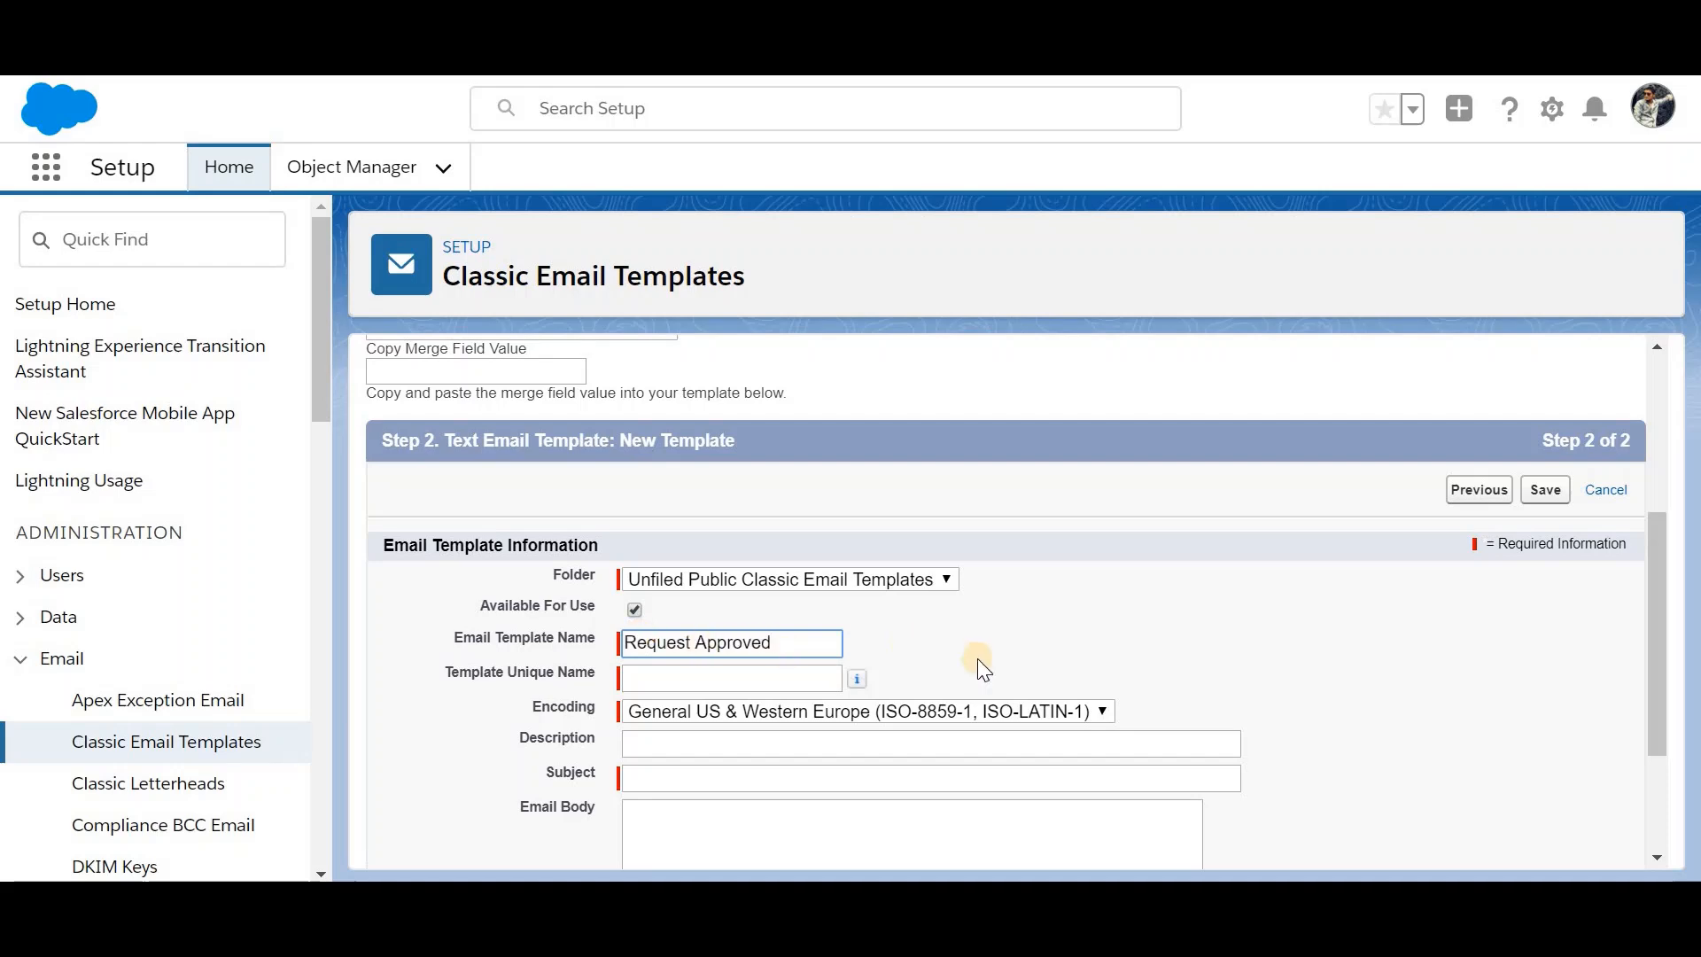
{"action": "left_click_drag", "start_coordinate": [976, 657], "coordinate": [961, 672]}
Step: Enter "Your request approved. Enjoy" as both the template's subject and email body and save the template
{"action": "scroll", "coordinate": [961, 671], "scroll_direction": "down", "scroll_amount": 2}
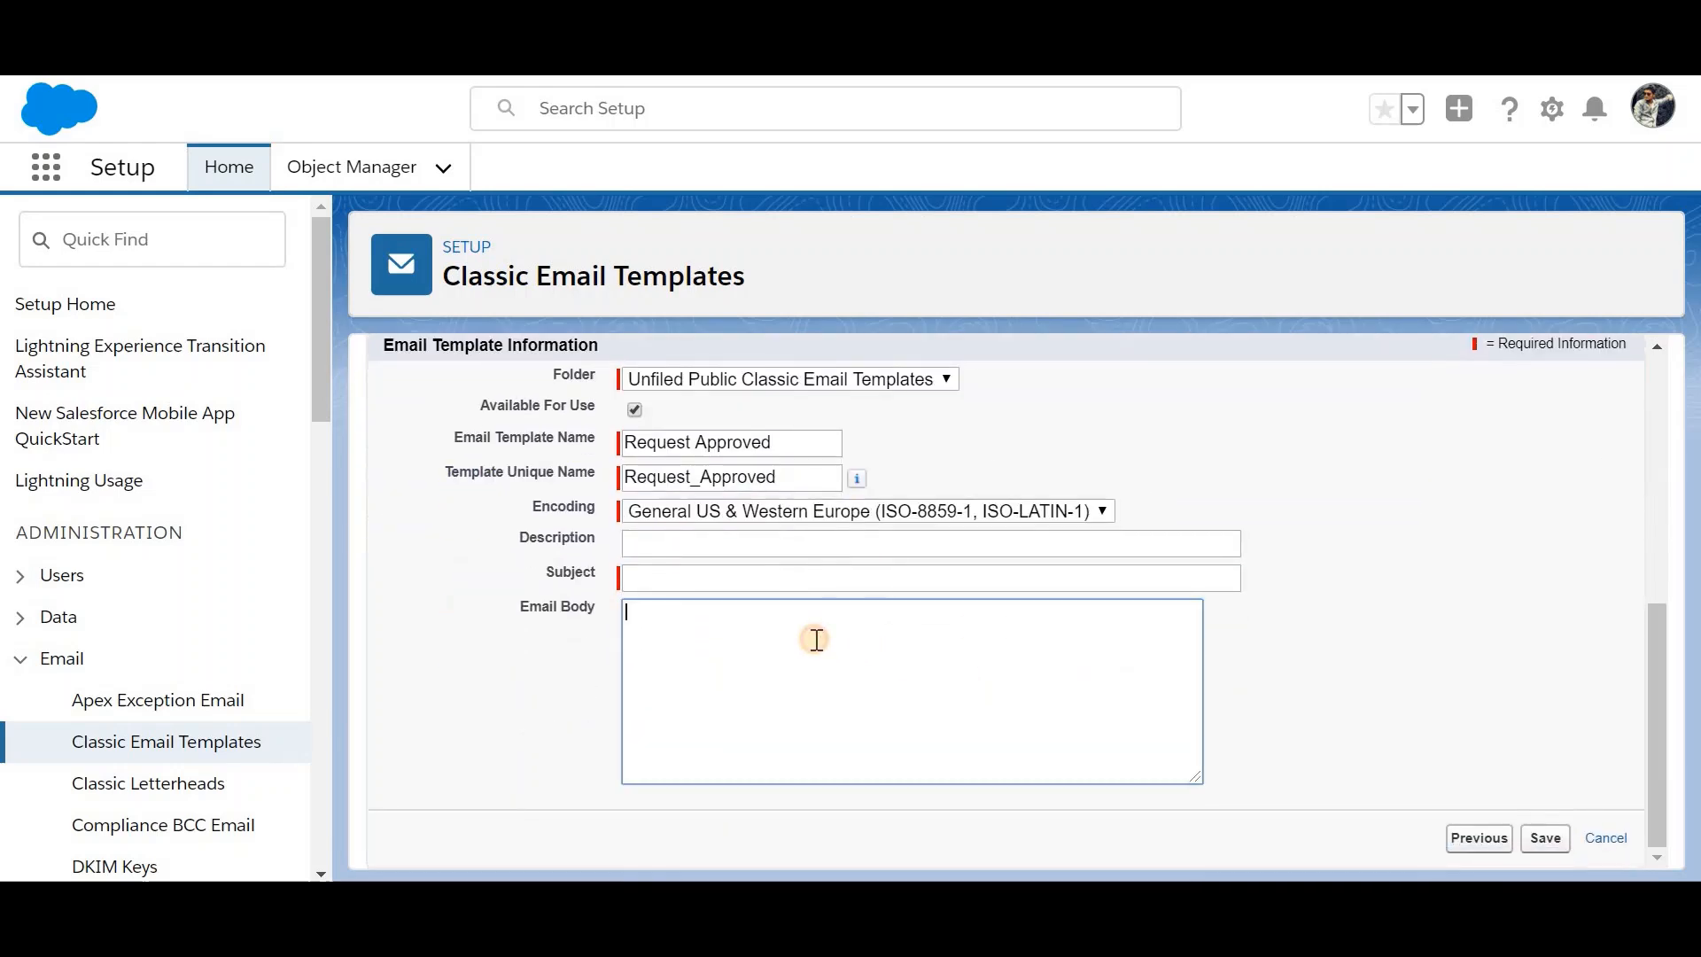
{"action": "left_click", "coordinate": [751, 572]}
{"action": "type", "text": "Your r"}
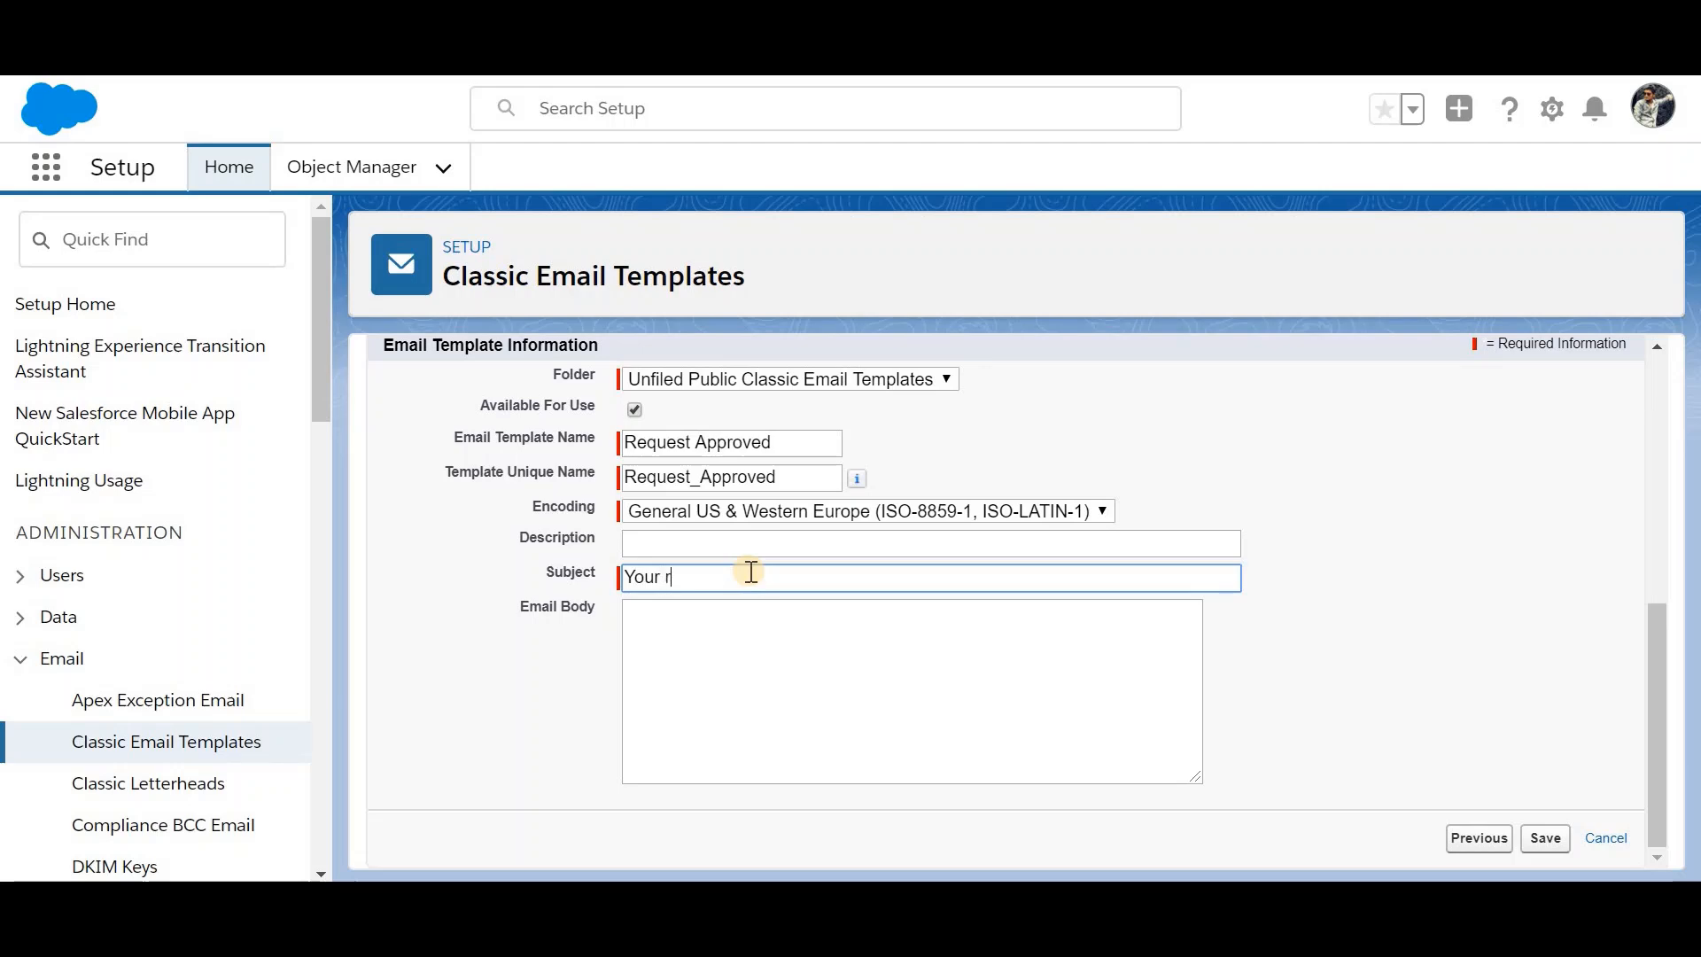
{"action": "type", "text": "equest approved. Enjoy"}
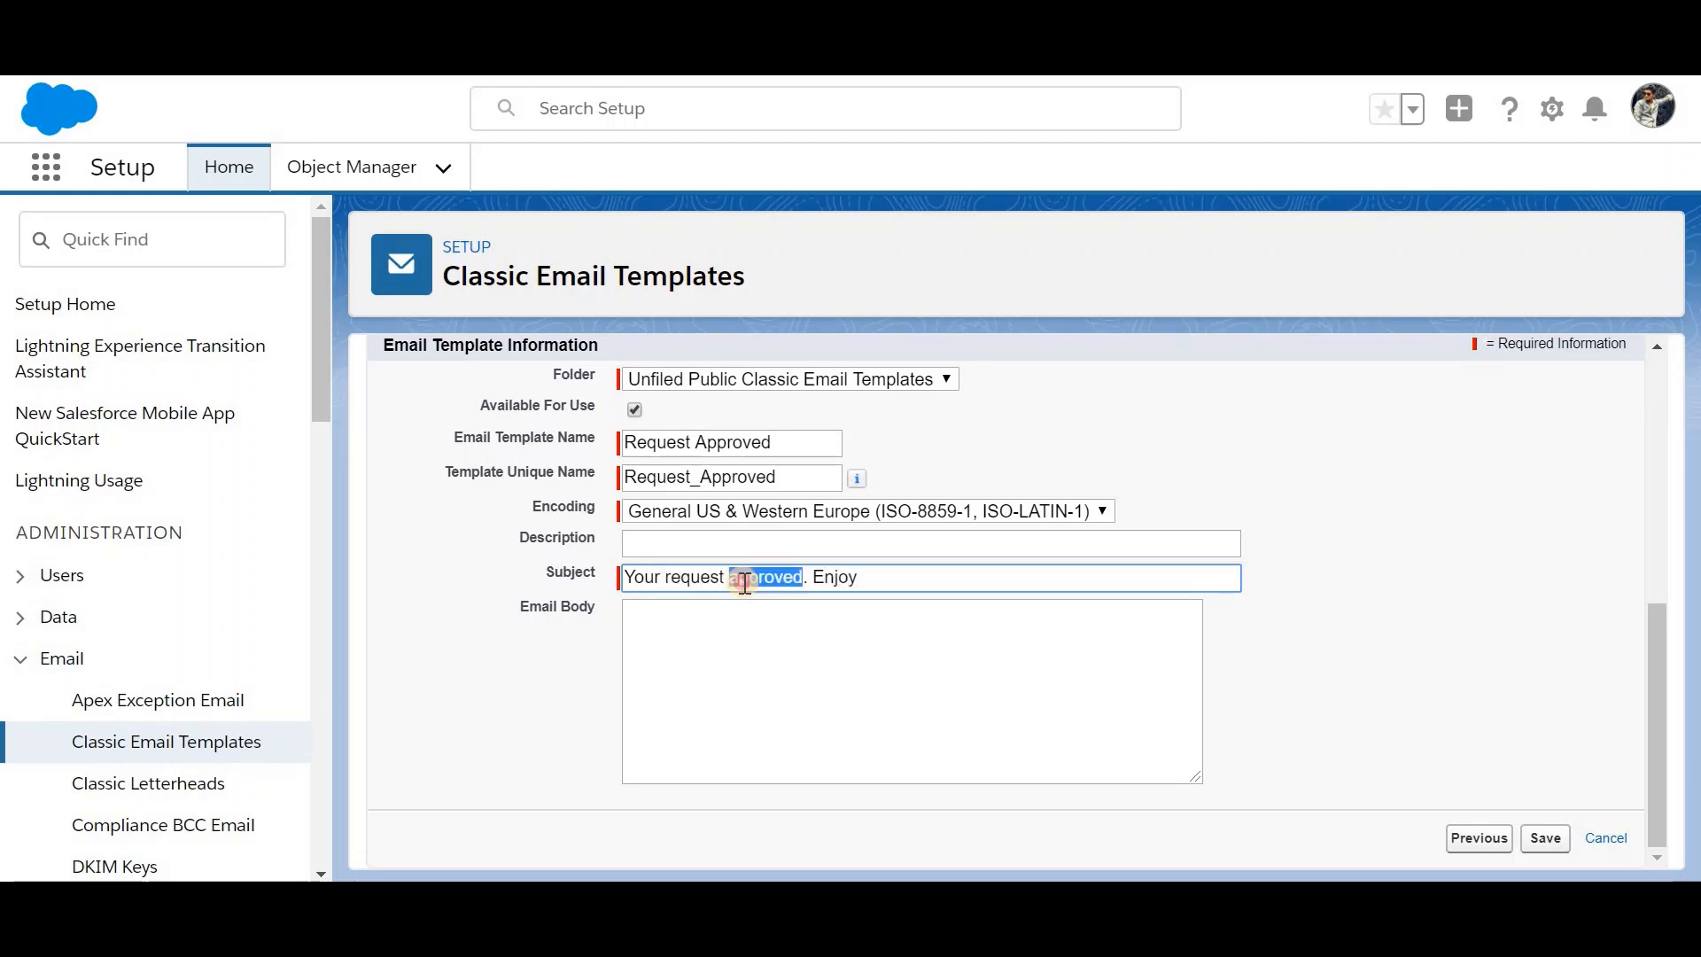
{"action": "triple_click", "coordinate": [744, 580]}
{"action": "key", "text": "ctrl+c"}
{"action": "left_click", "coordinate": [733, 630]}
{"action": "key", "text": "ctrl+v"}
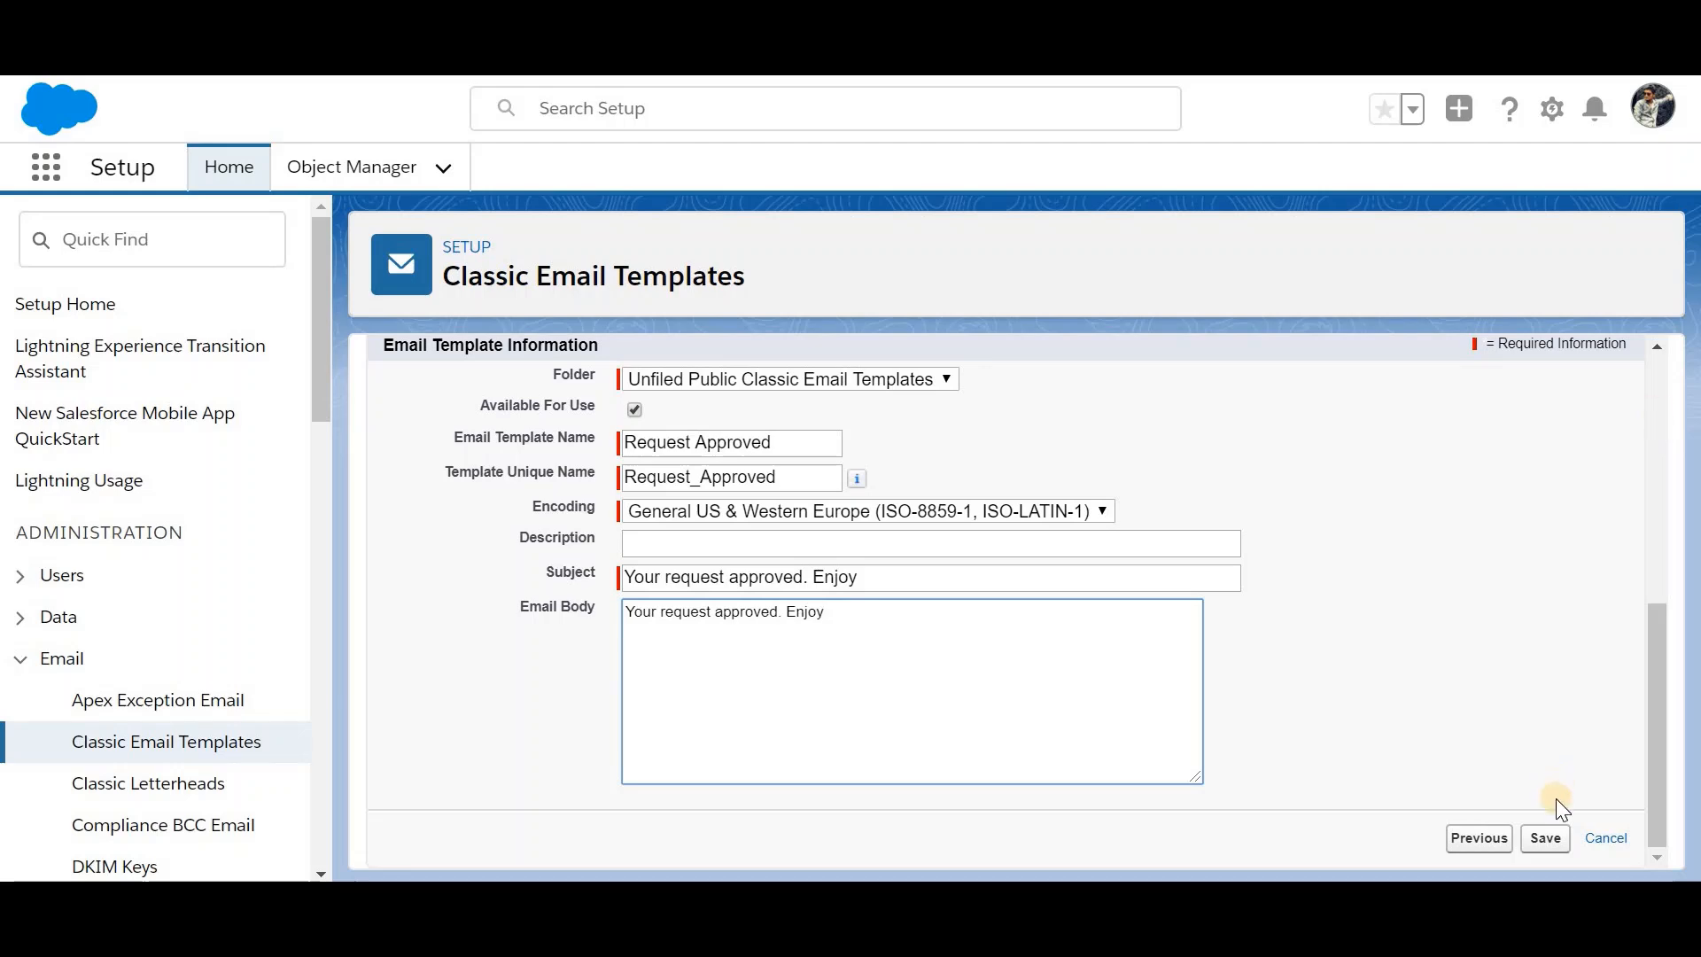
{"action": "left_click", "coordinate": [1545, 838]}
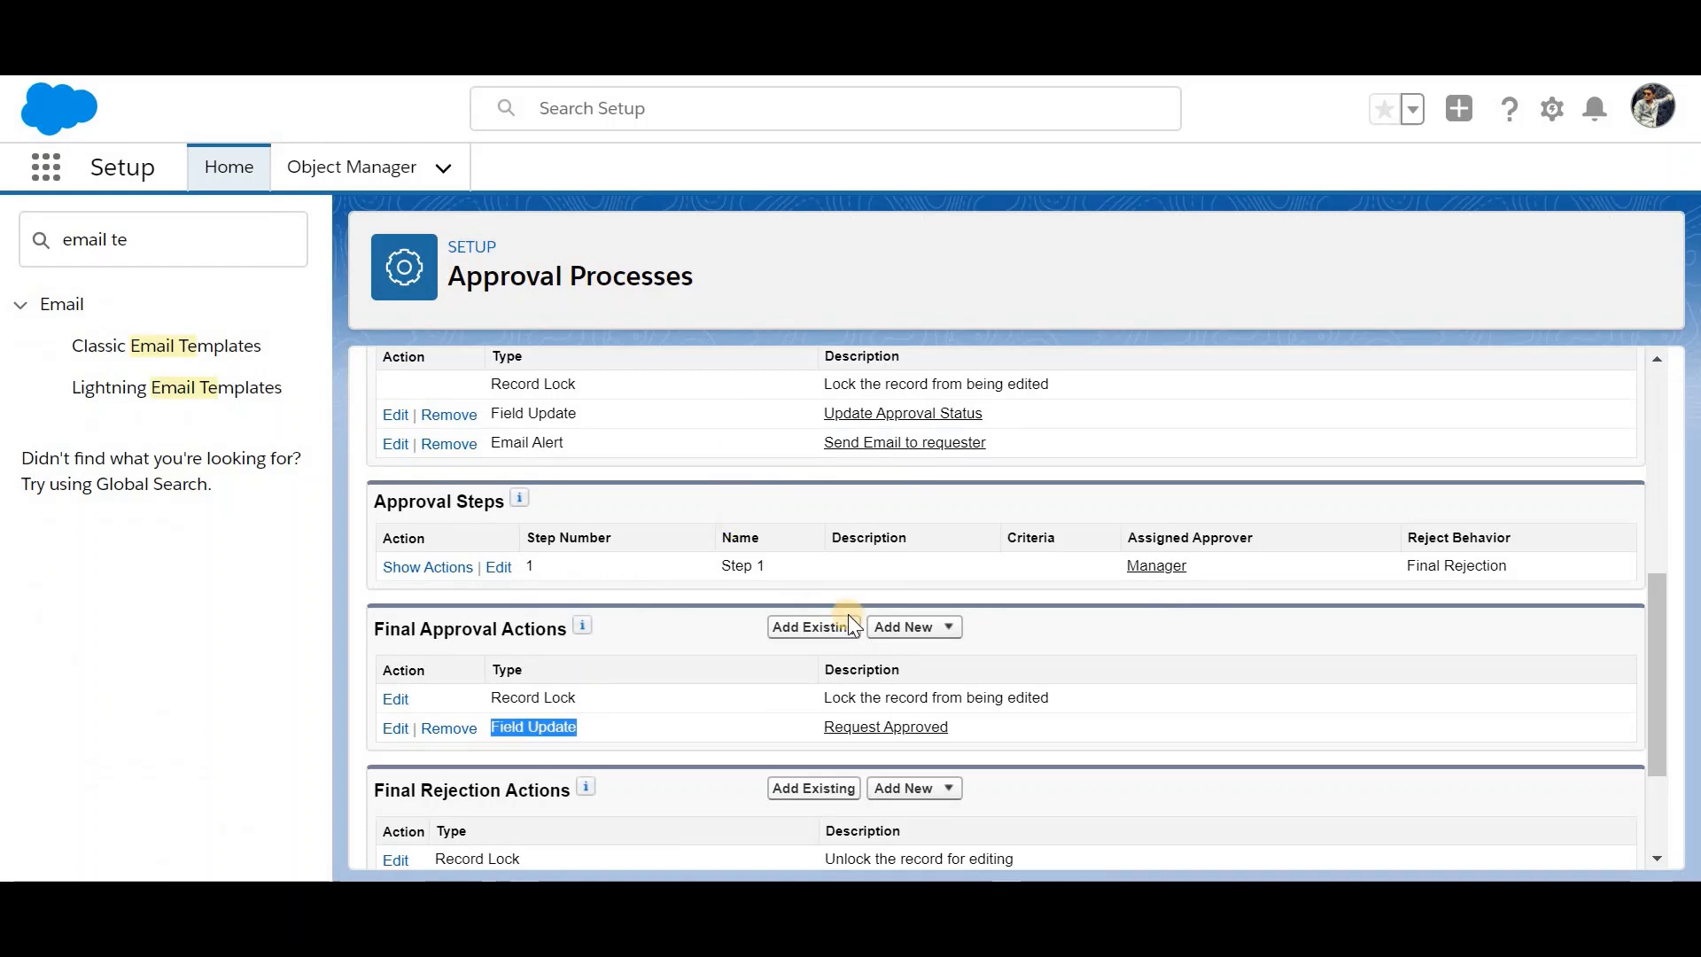
Step: Start a new email alert under Final Approval Actions described as "Request Approved Email" and assign it the "Request Approved" email template
{"action": "scroll", "coordinate": [842, 625], "scroll_direction": "down", "scroll_amount": 1}
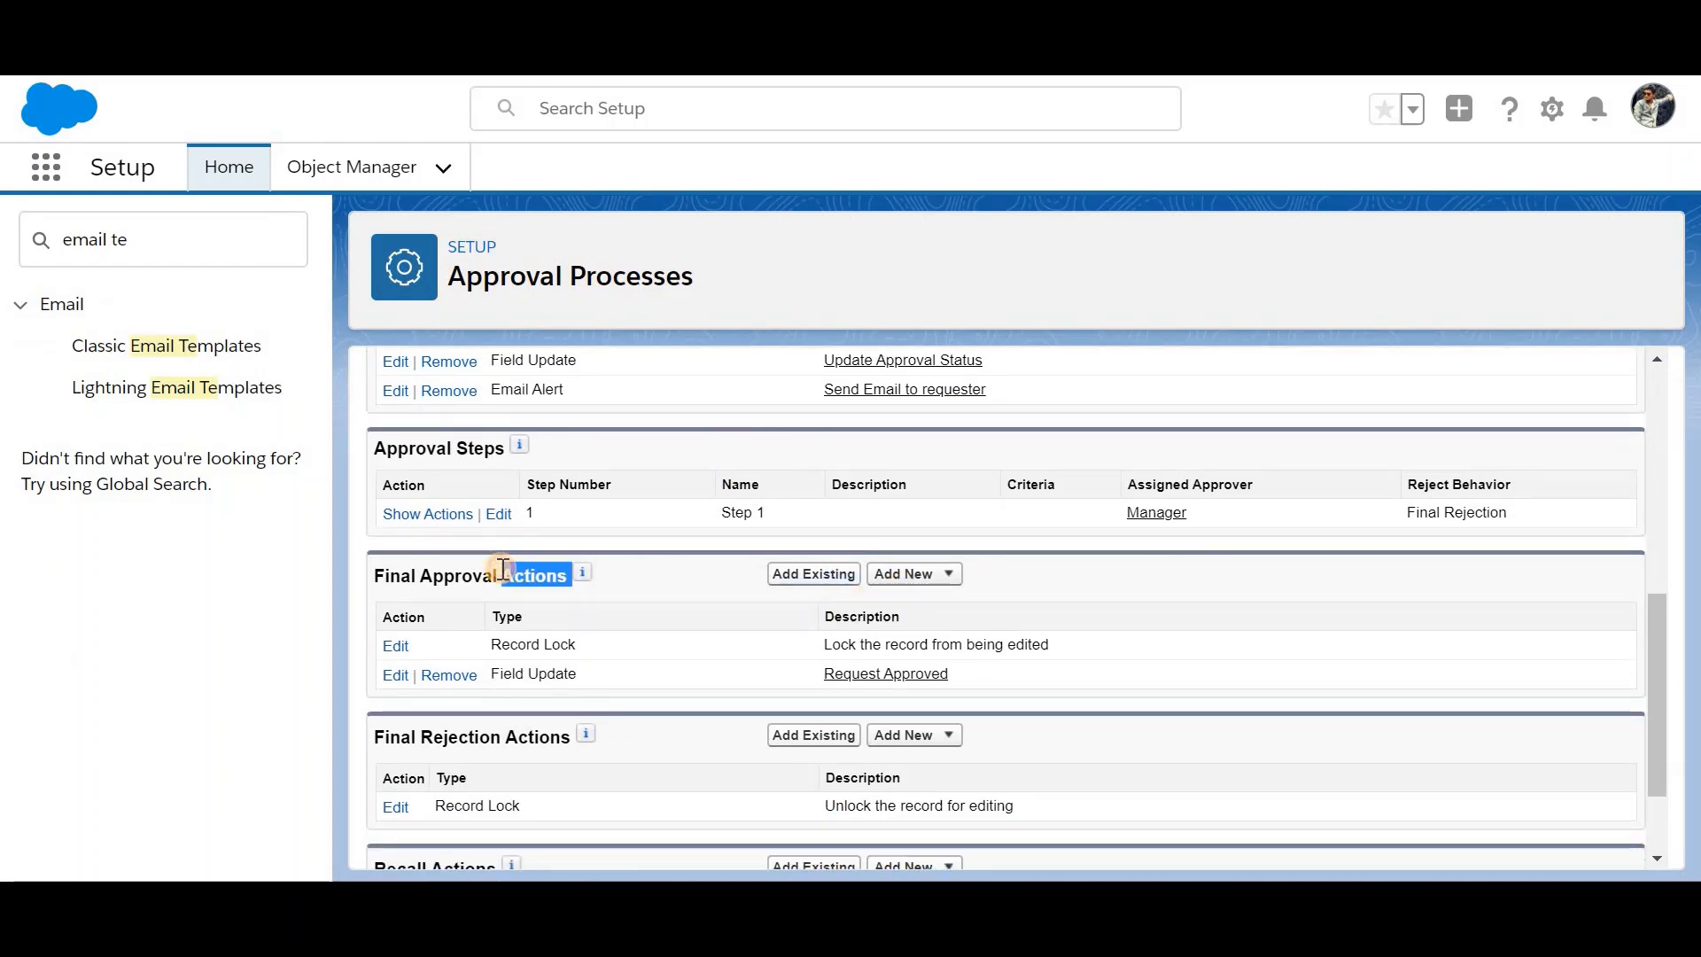
{"action": "triple_click", "coordinate": [502, 569]}
{"action": "left_click", "coordinate": [935, 581]}
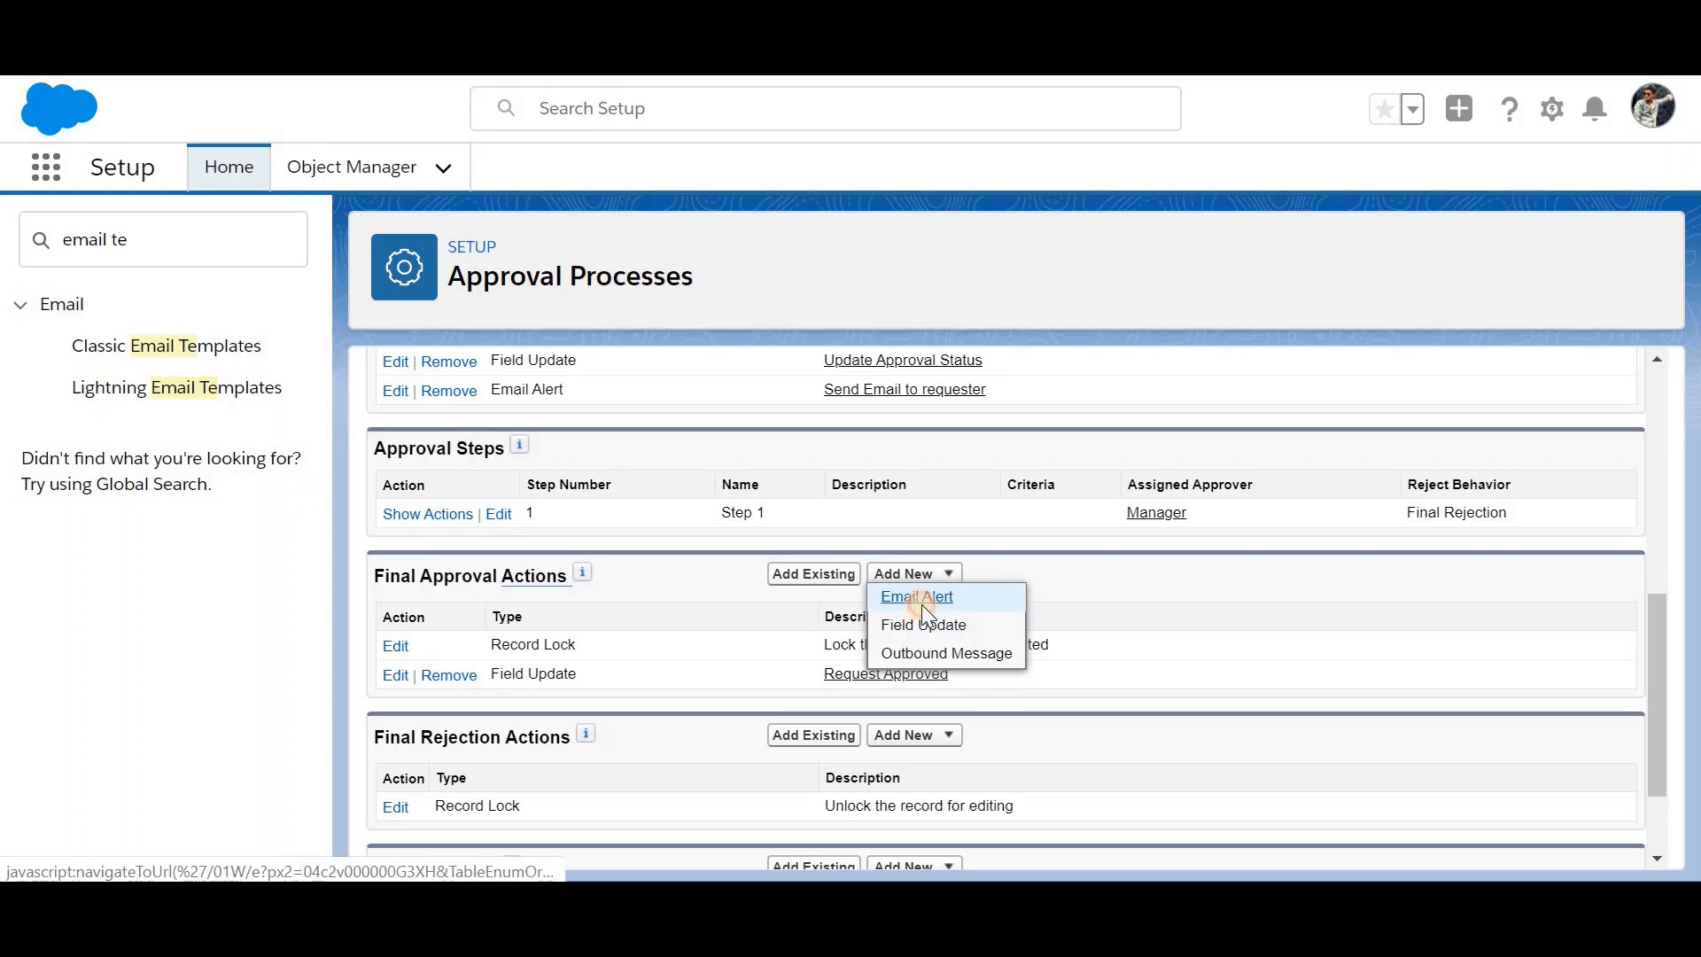
{"action": "left_click", "coordinate": [922, 604]}
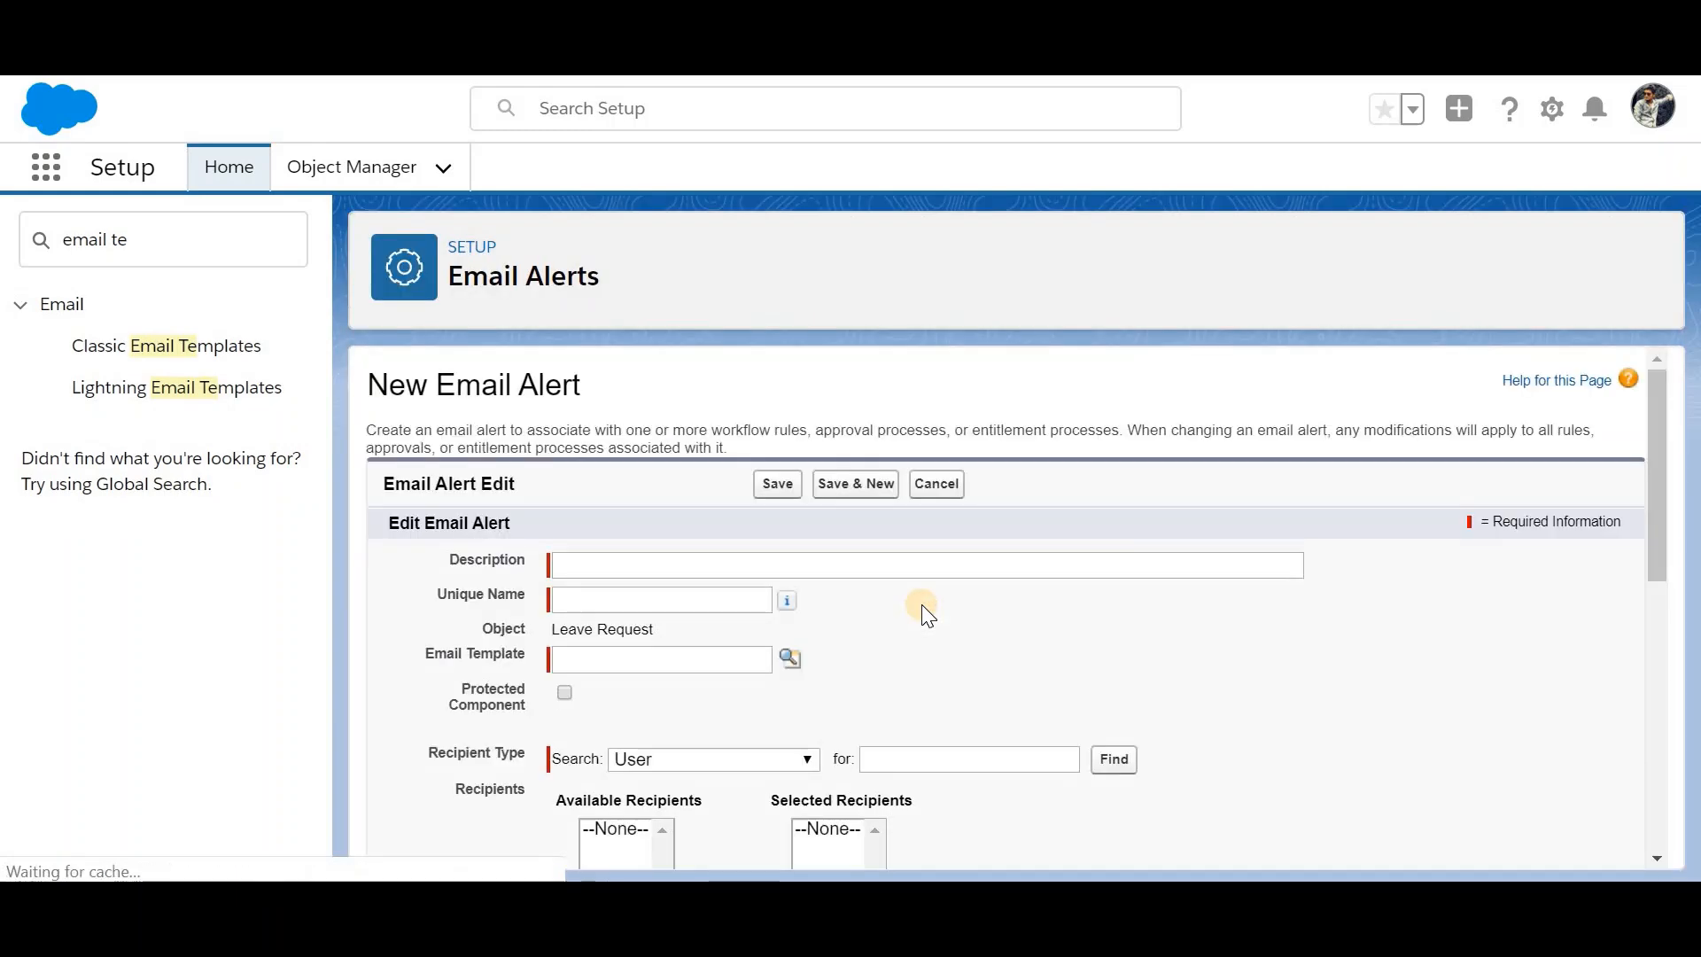
{"action": "left_click", "coordinate": [768, 558]}
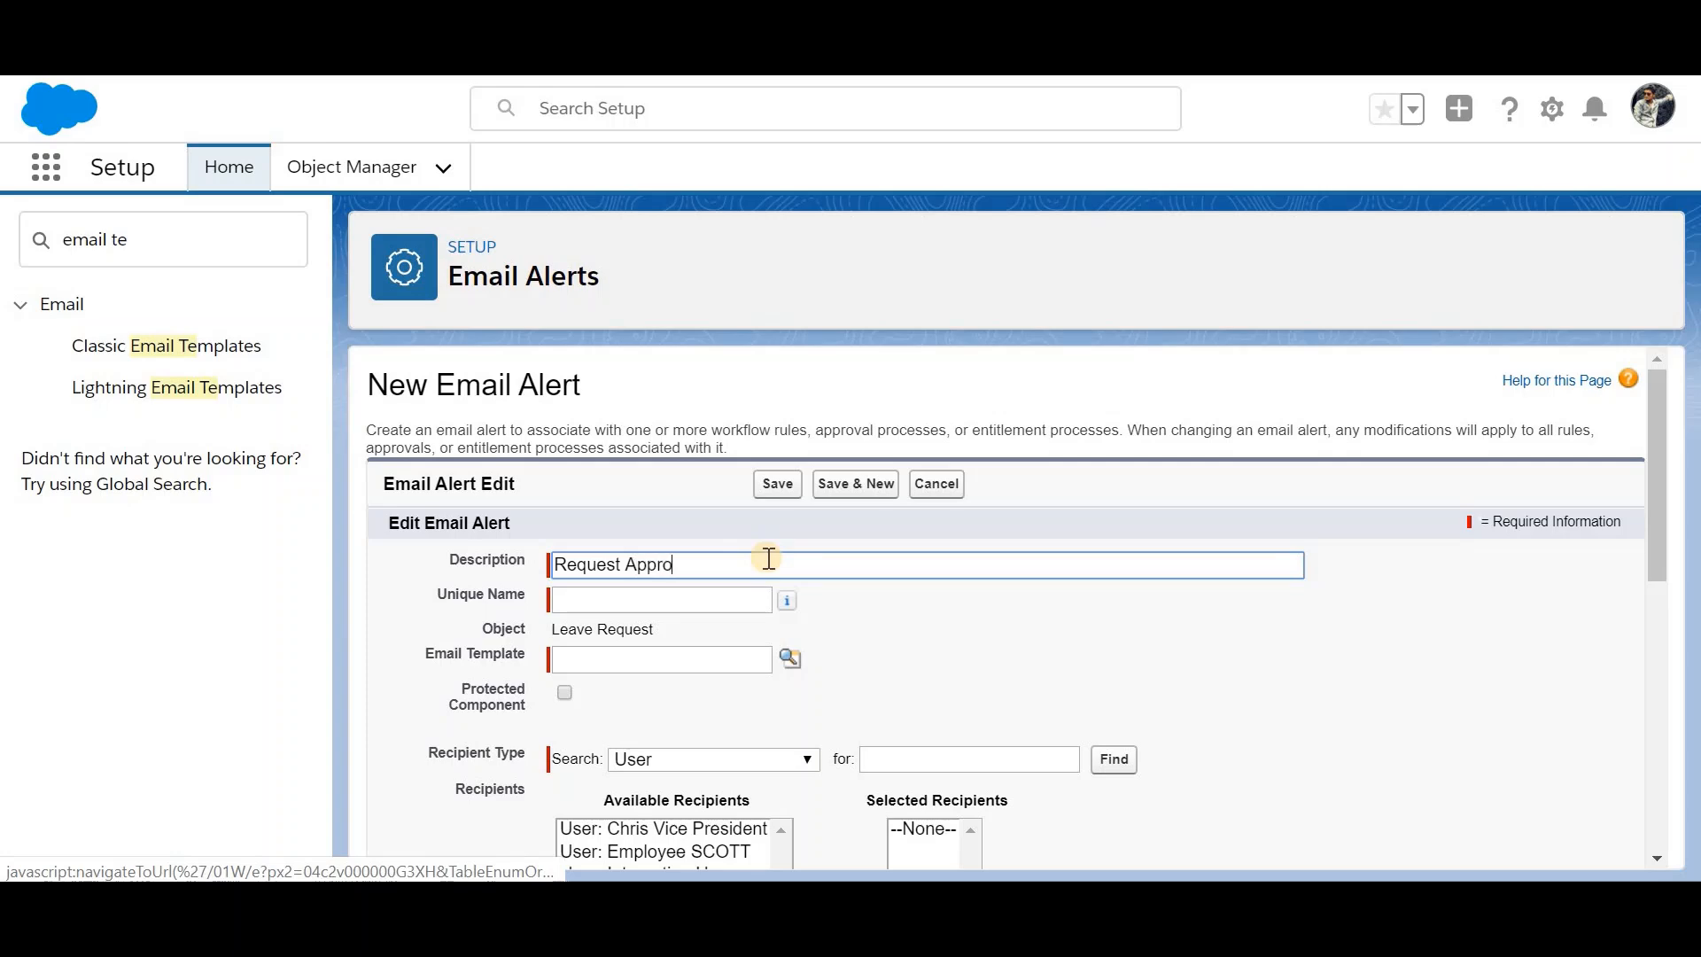
{"action": "left_click", "coordinate": [905, 605]}
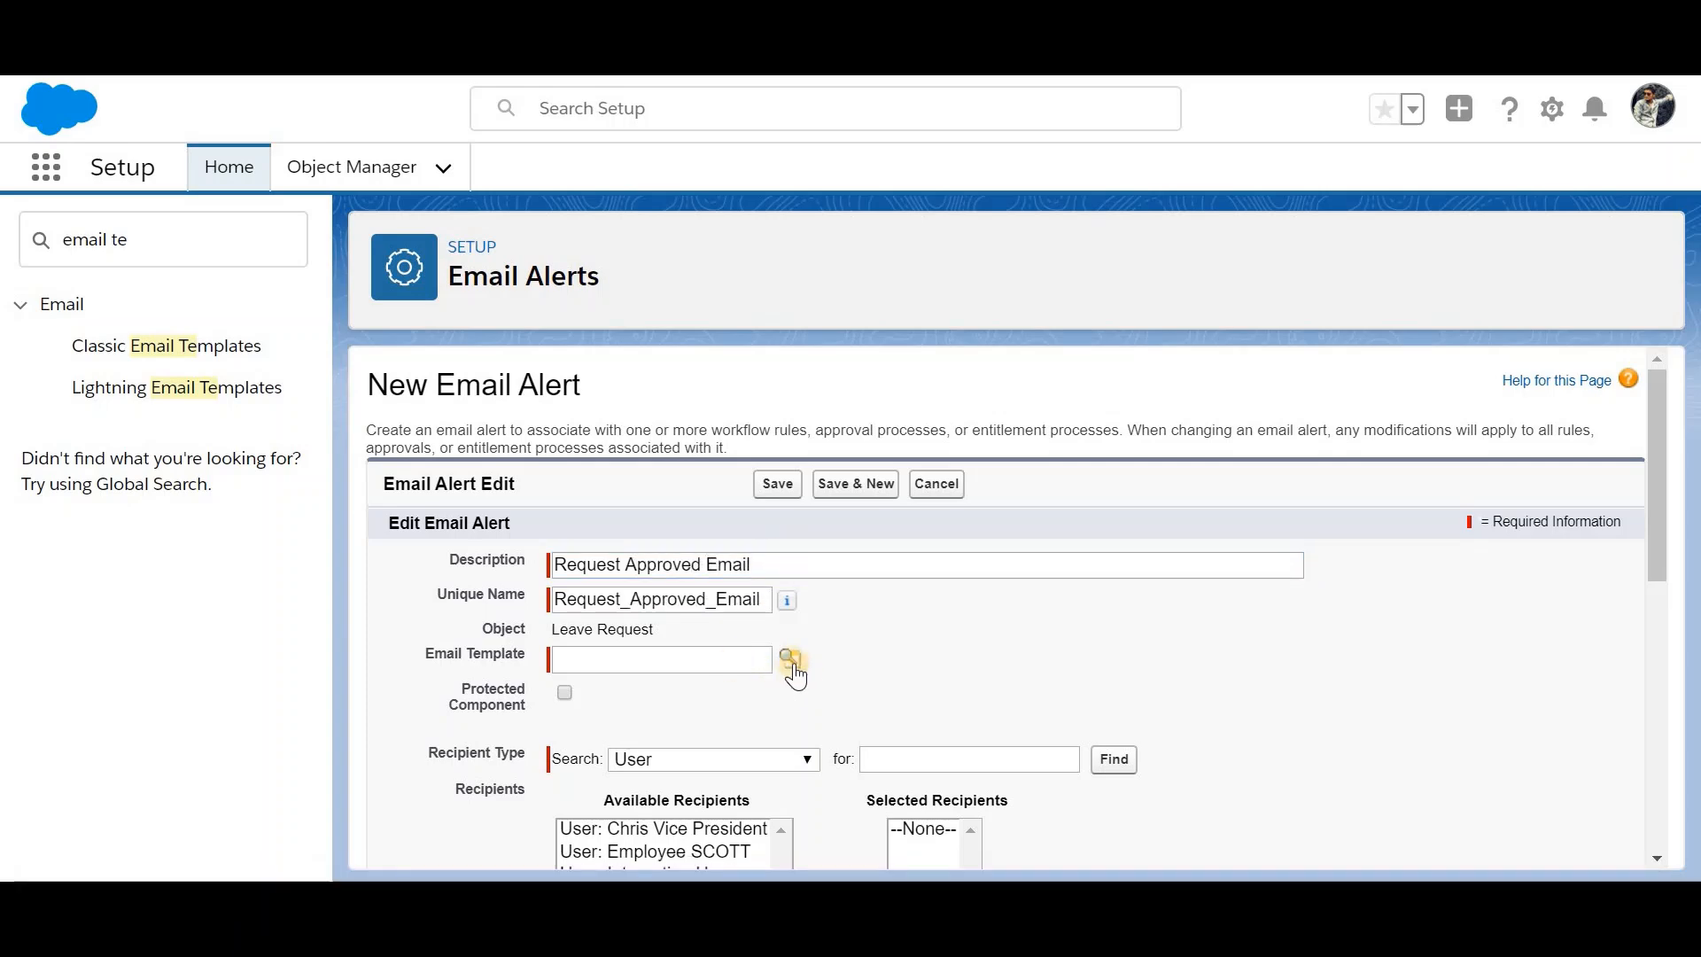
{"action": "left_click", "coordinate": [791, 658]}
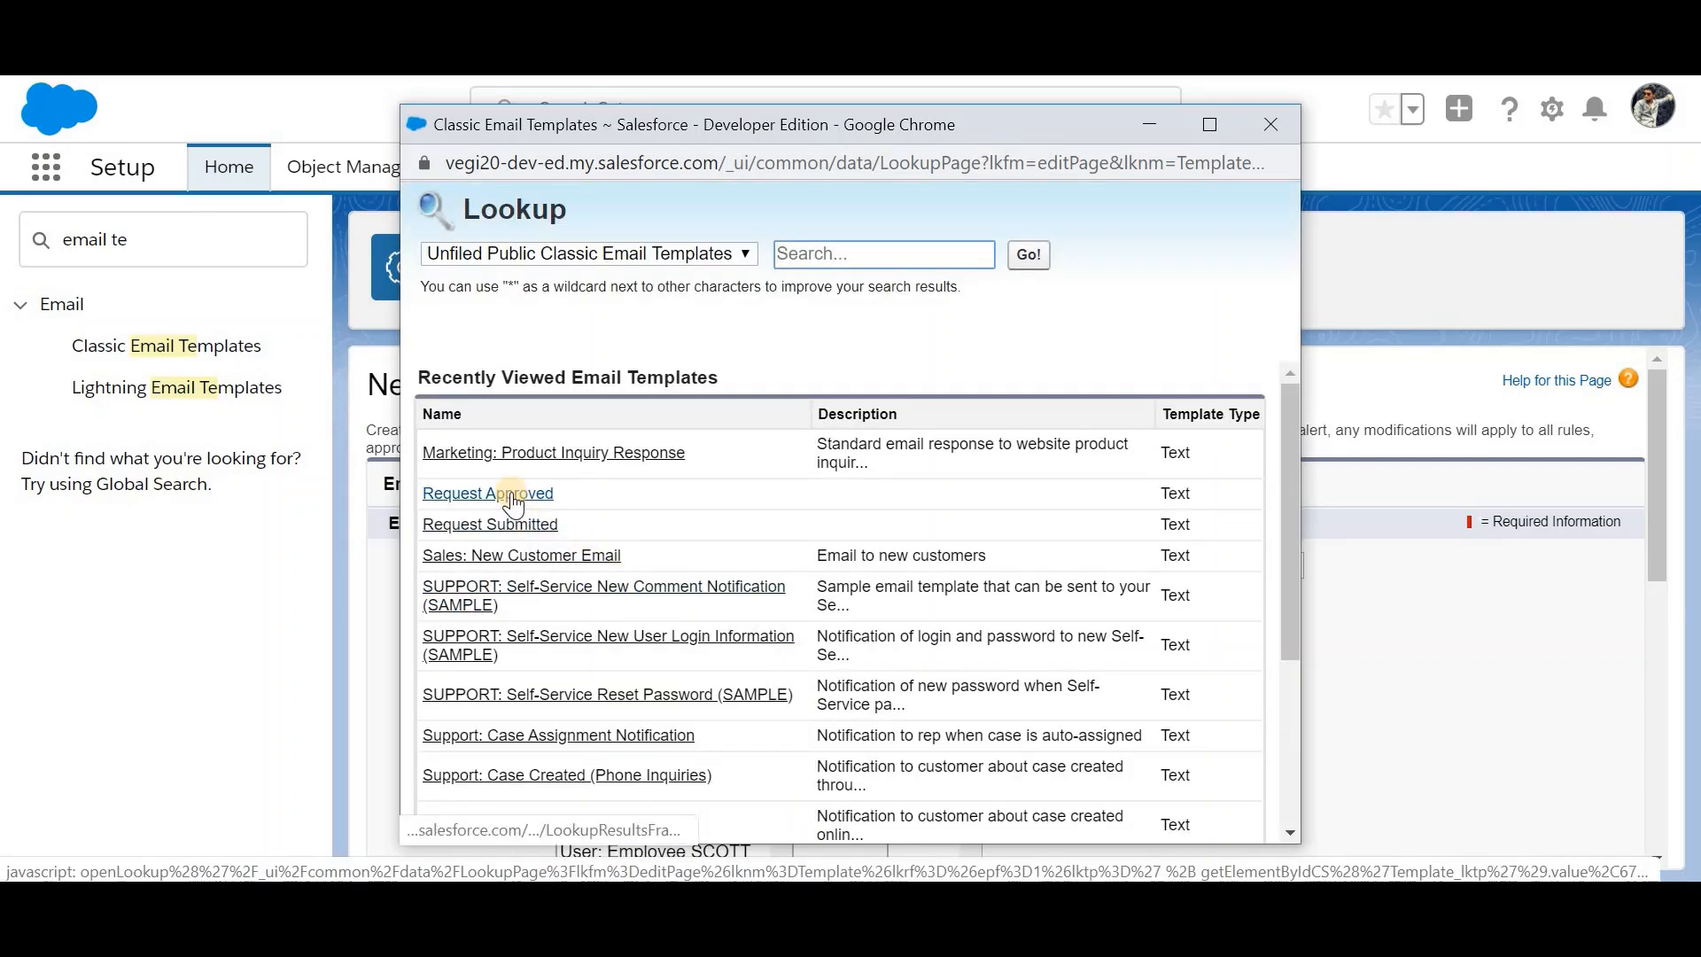
{"action": "left_click", "coordinate": [513, 495]}
Step: Set the alert's recipient type to Creator, add Record Creator as selected recipient and save the email alert
{"action": "scroll", "coordinate": [943, 796], "scroll_direction": "down", "scroll_amount": 2}
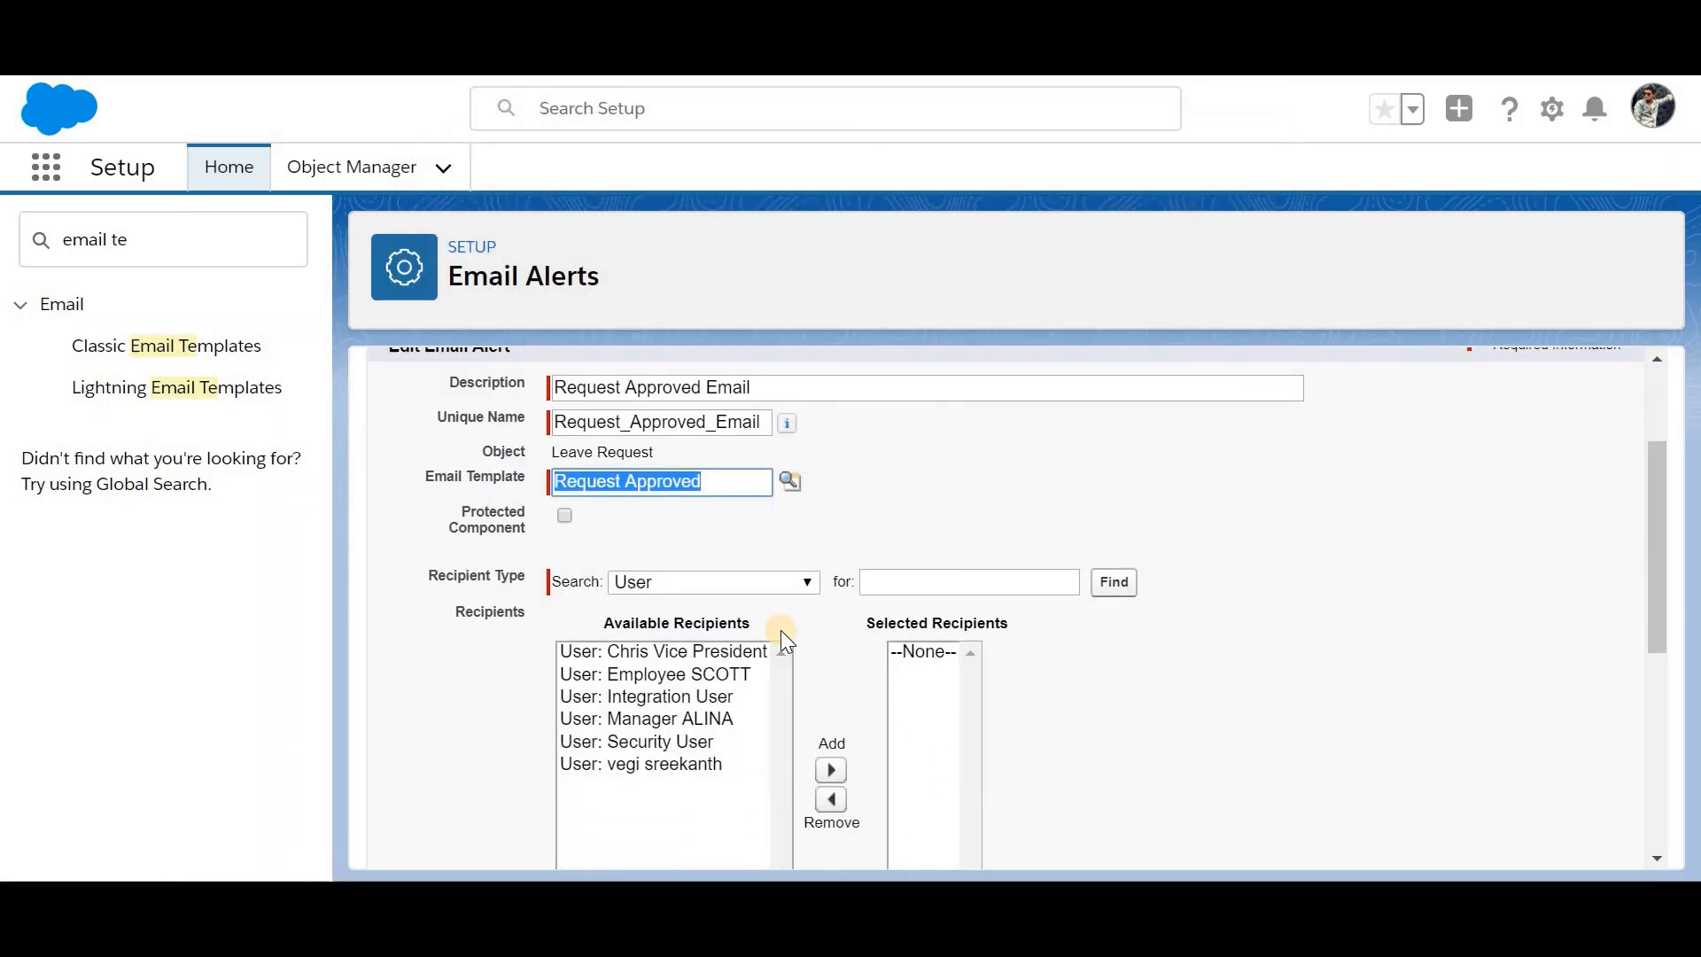
{"action": "left_click", "coordinate": [757, 584]}
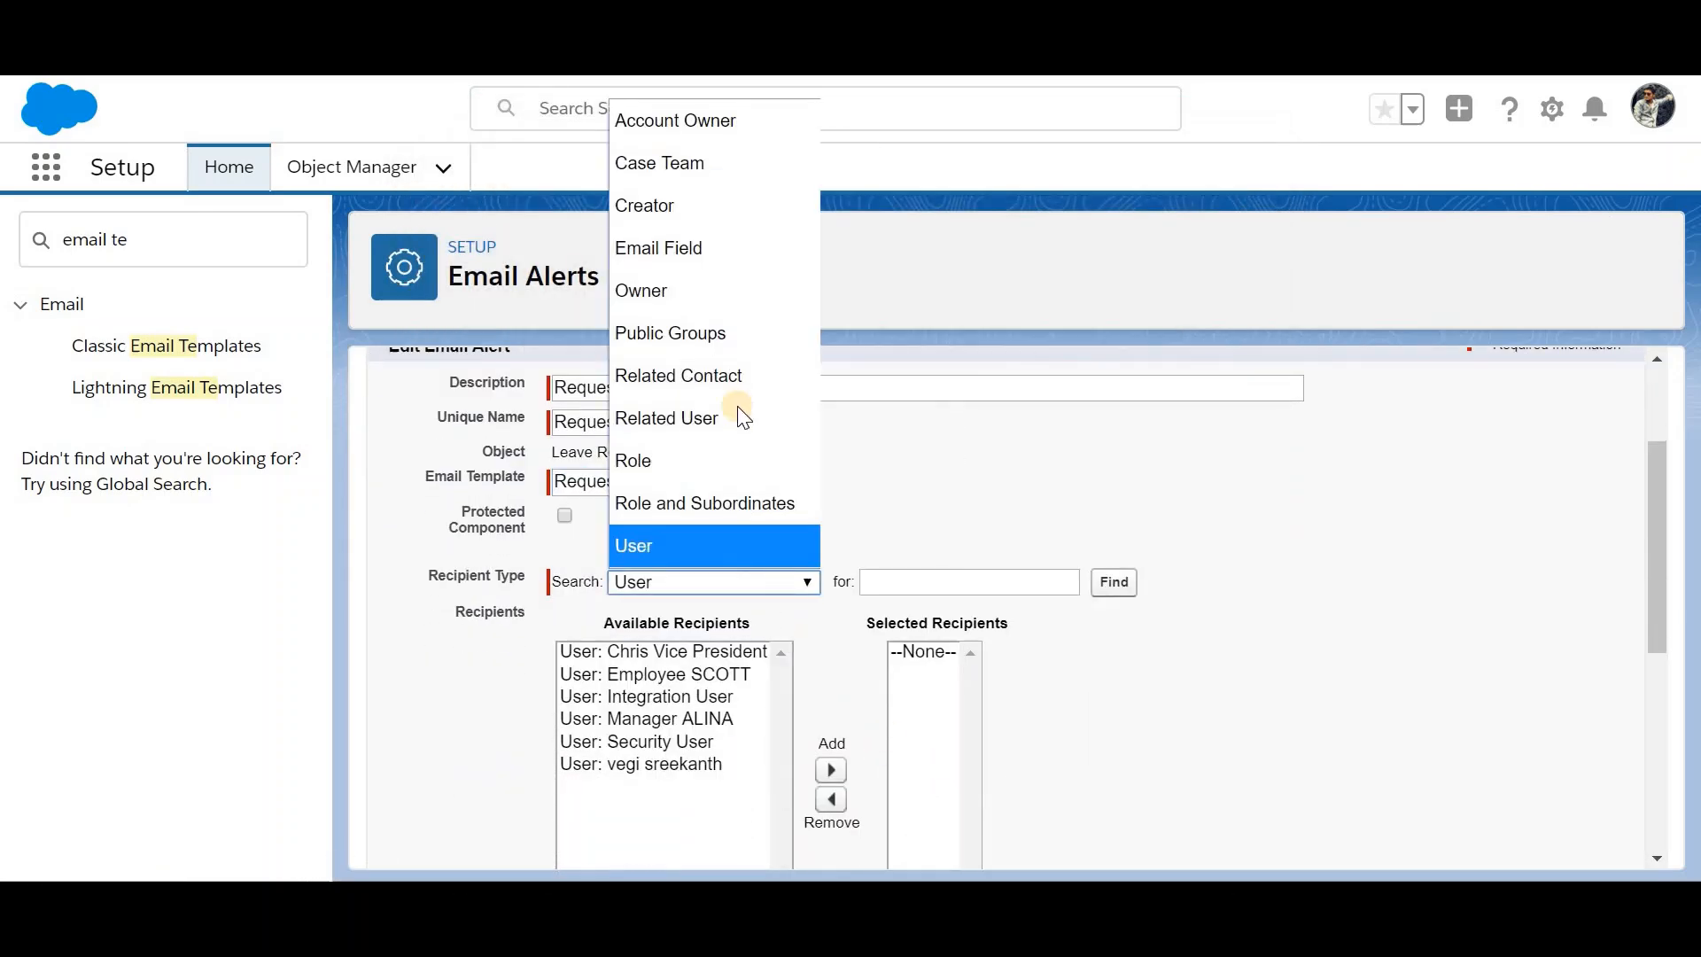
{"action": "left_click", "coordinate": [712, 203]}
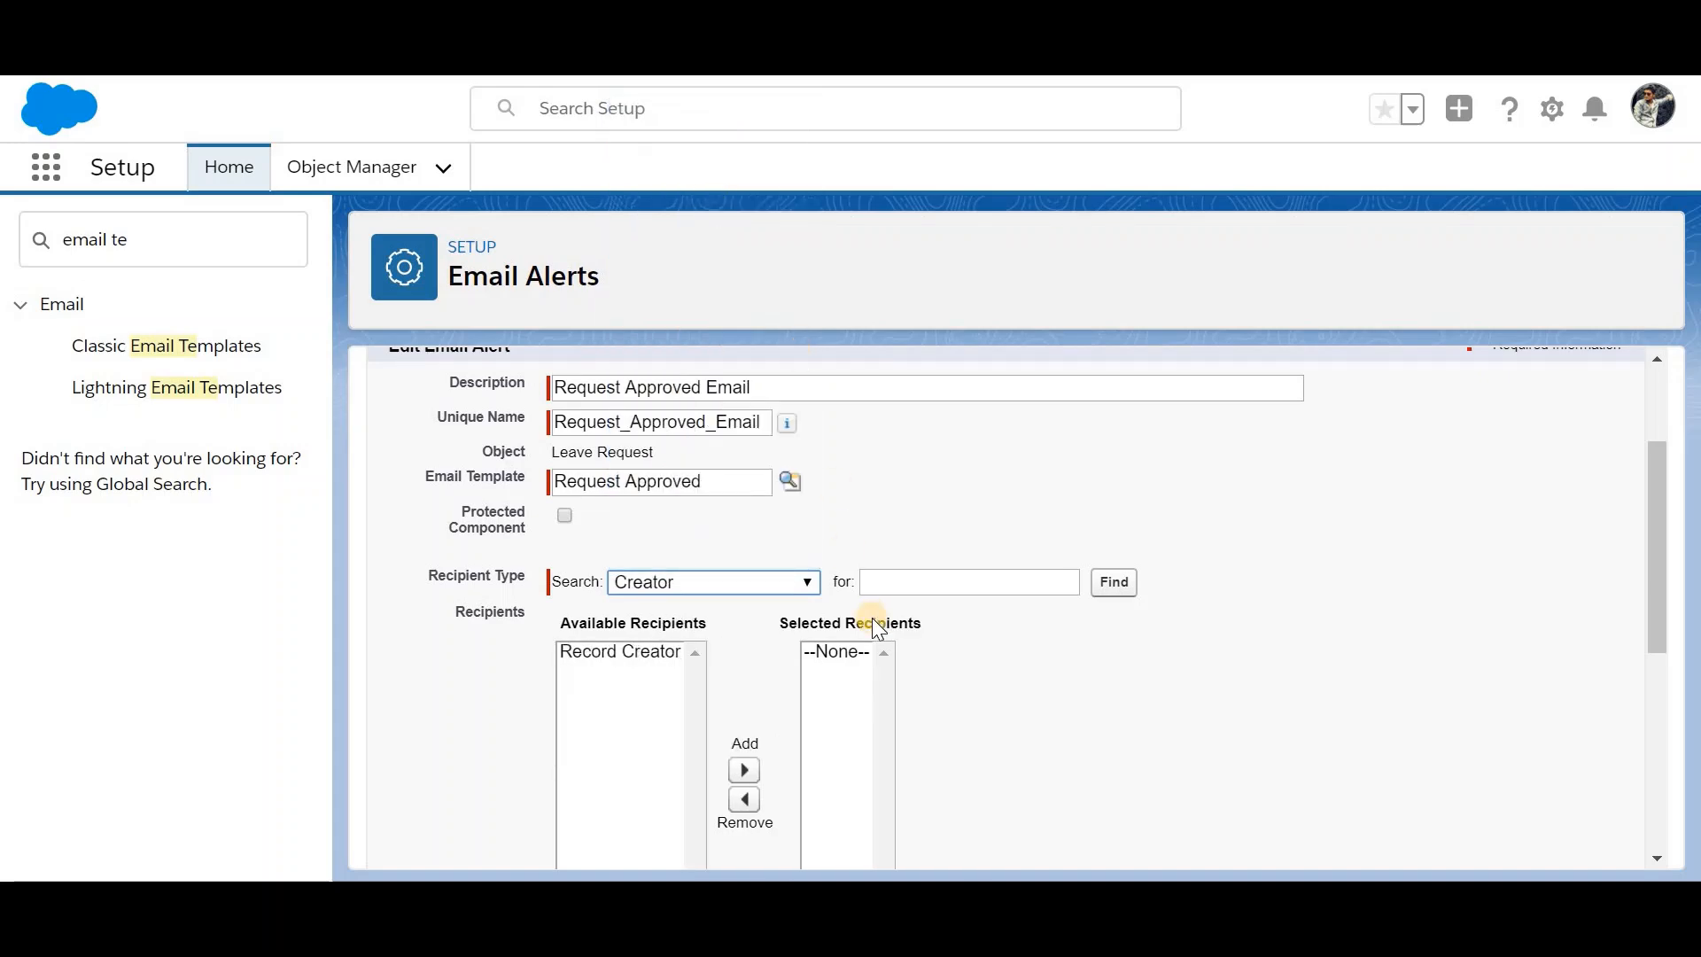
{"action": "scroll", "coordinate": [934, 672], "scroll_direction": "down", "scroll_amount": 1}
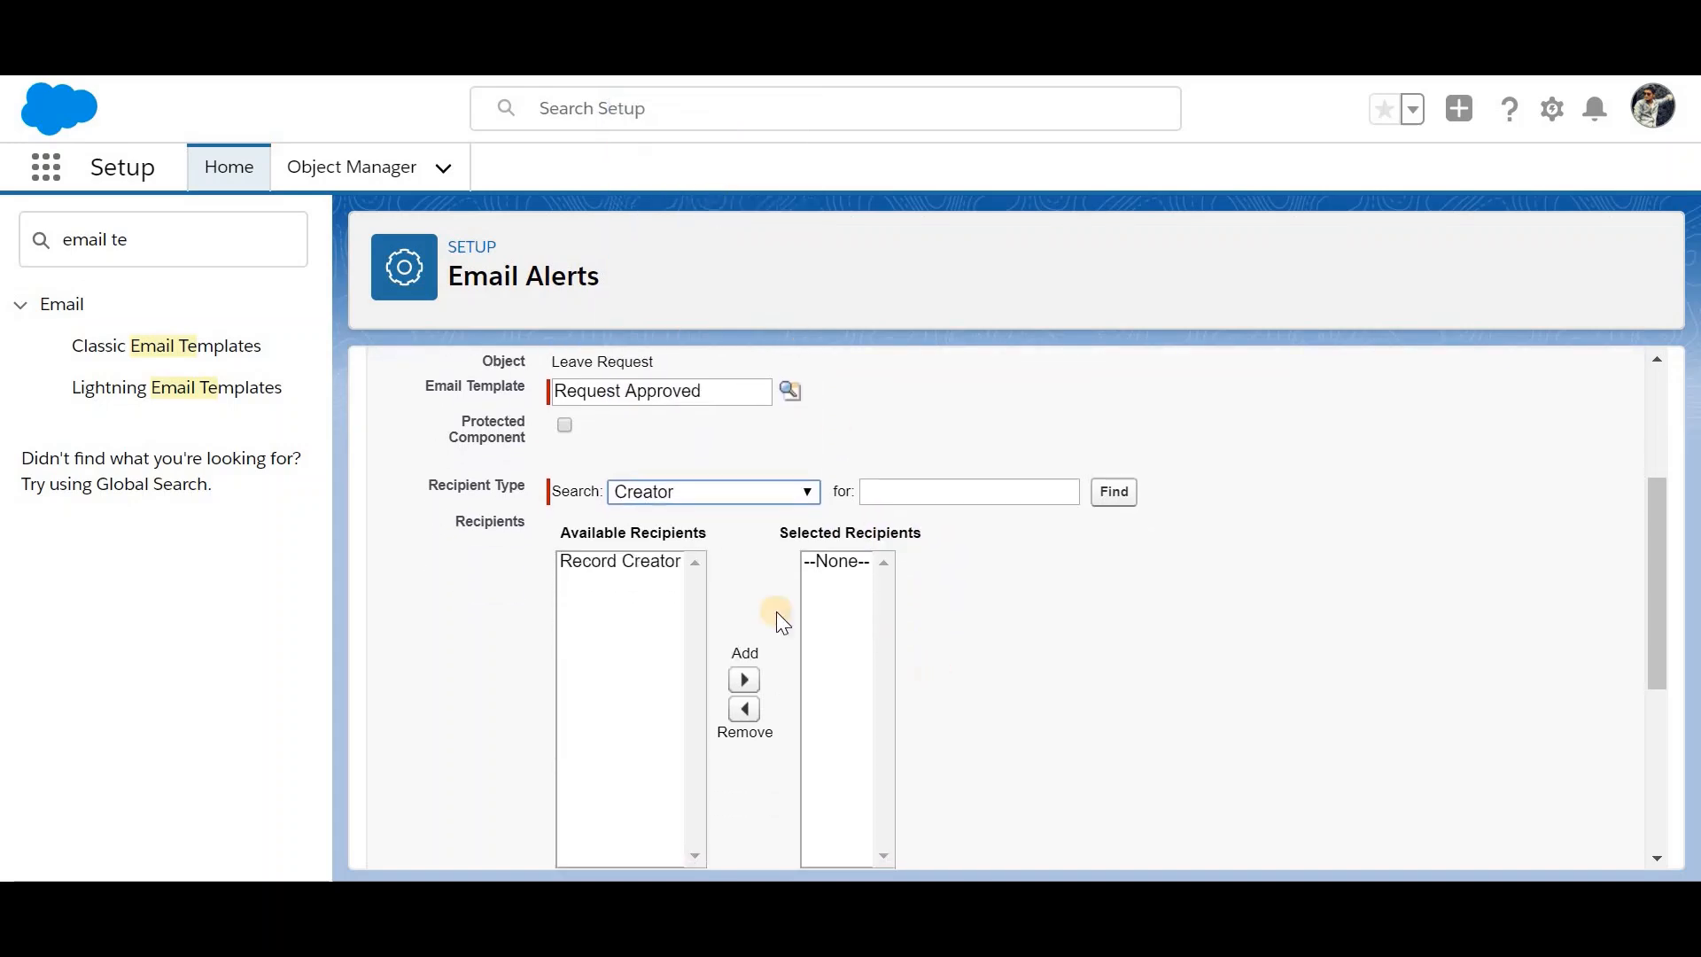
{"action": "left_click", "coordinate": [656, 561]}
{"action": "left_click", "coordinate": [744, 679]}
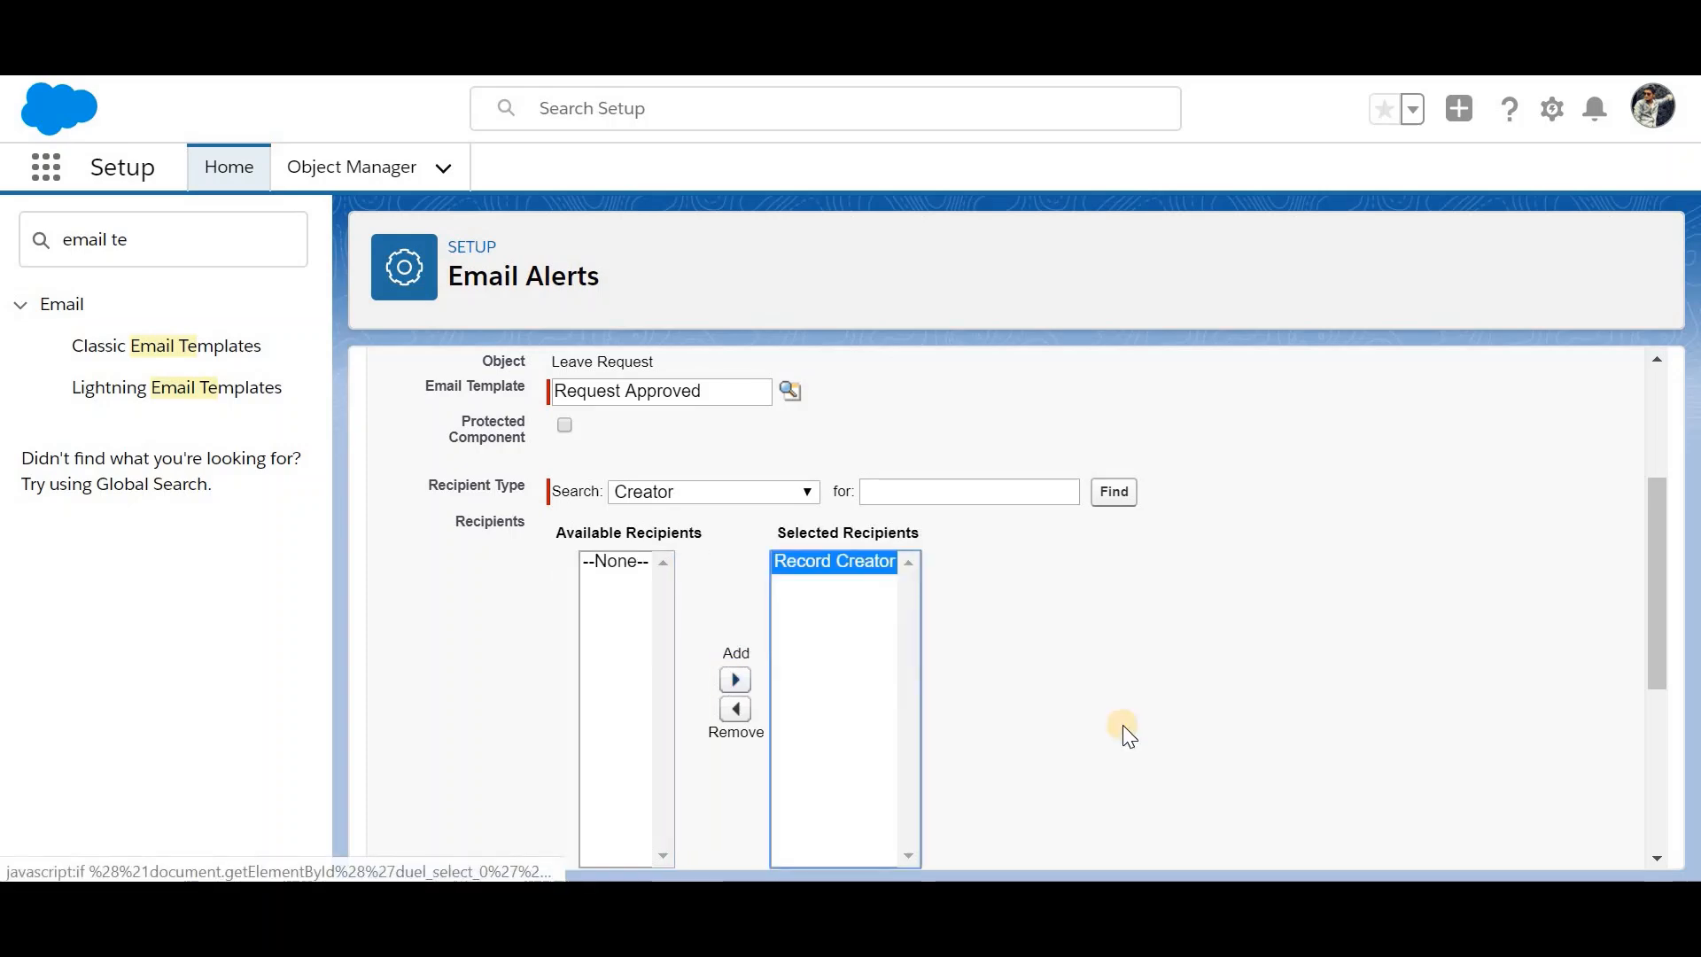
{"action": "scroll", "coordinate": [1123, 725], "scroll_direction": "down", "scroll_amount": 4}
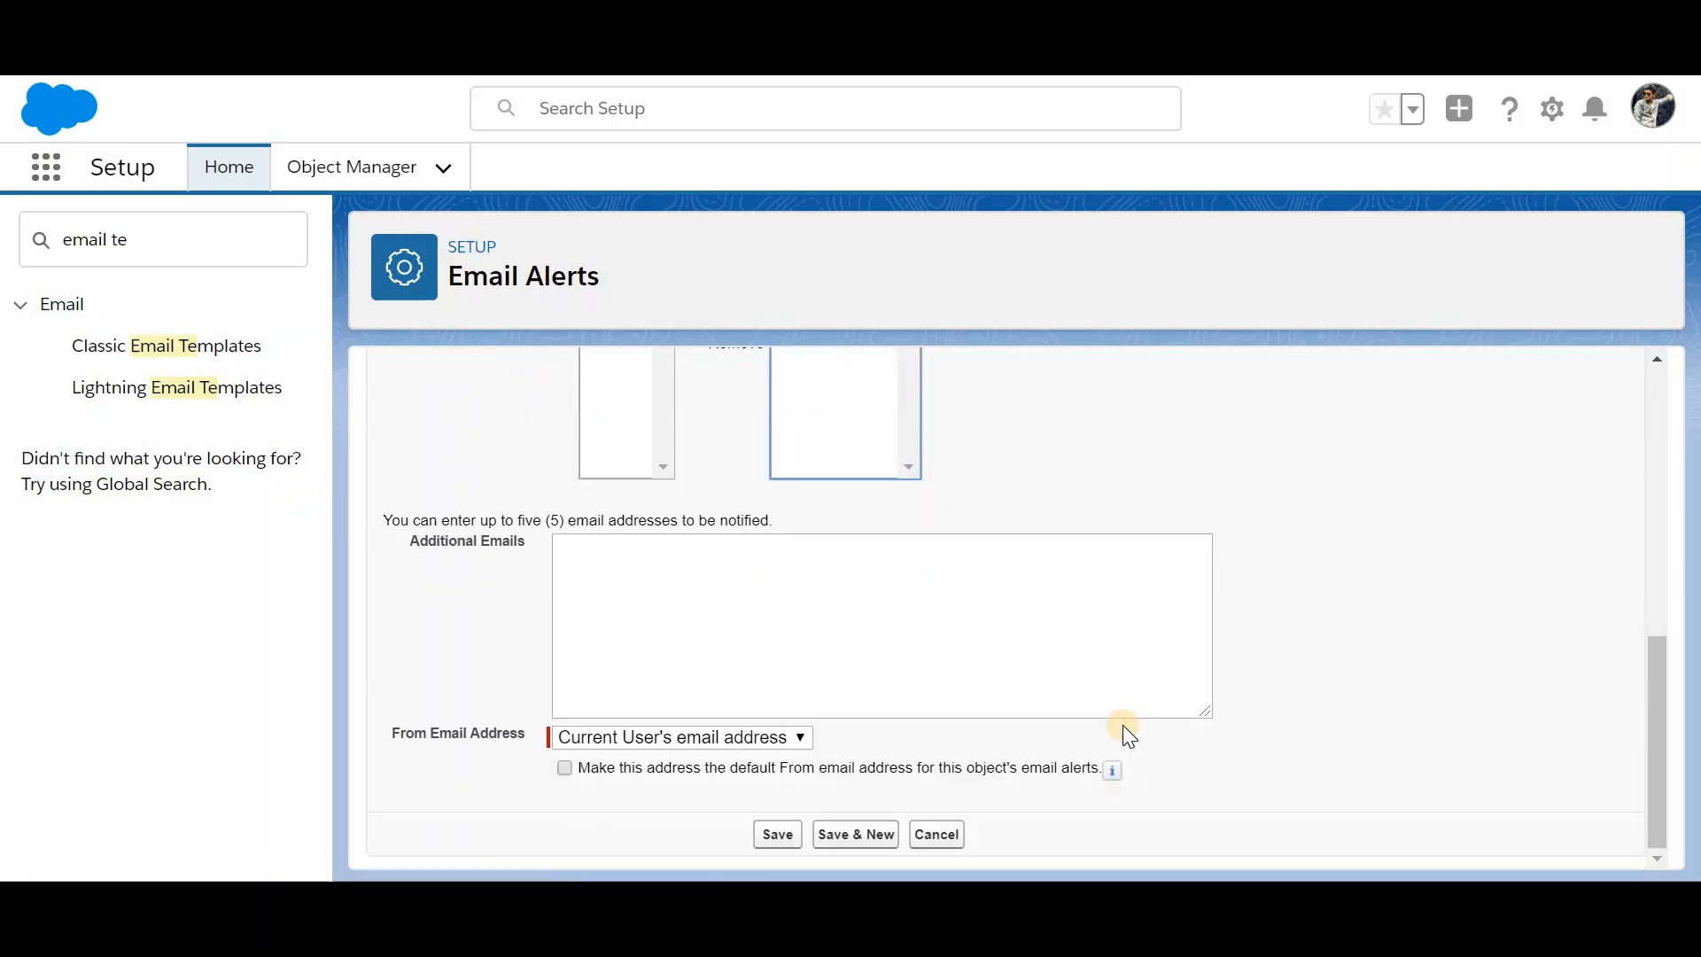
{"action": "left_click", "coordinate": [776, 837]}
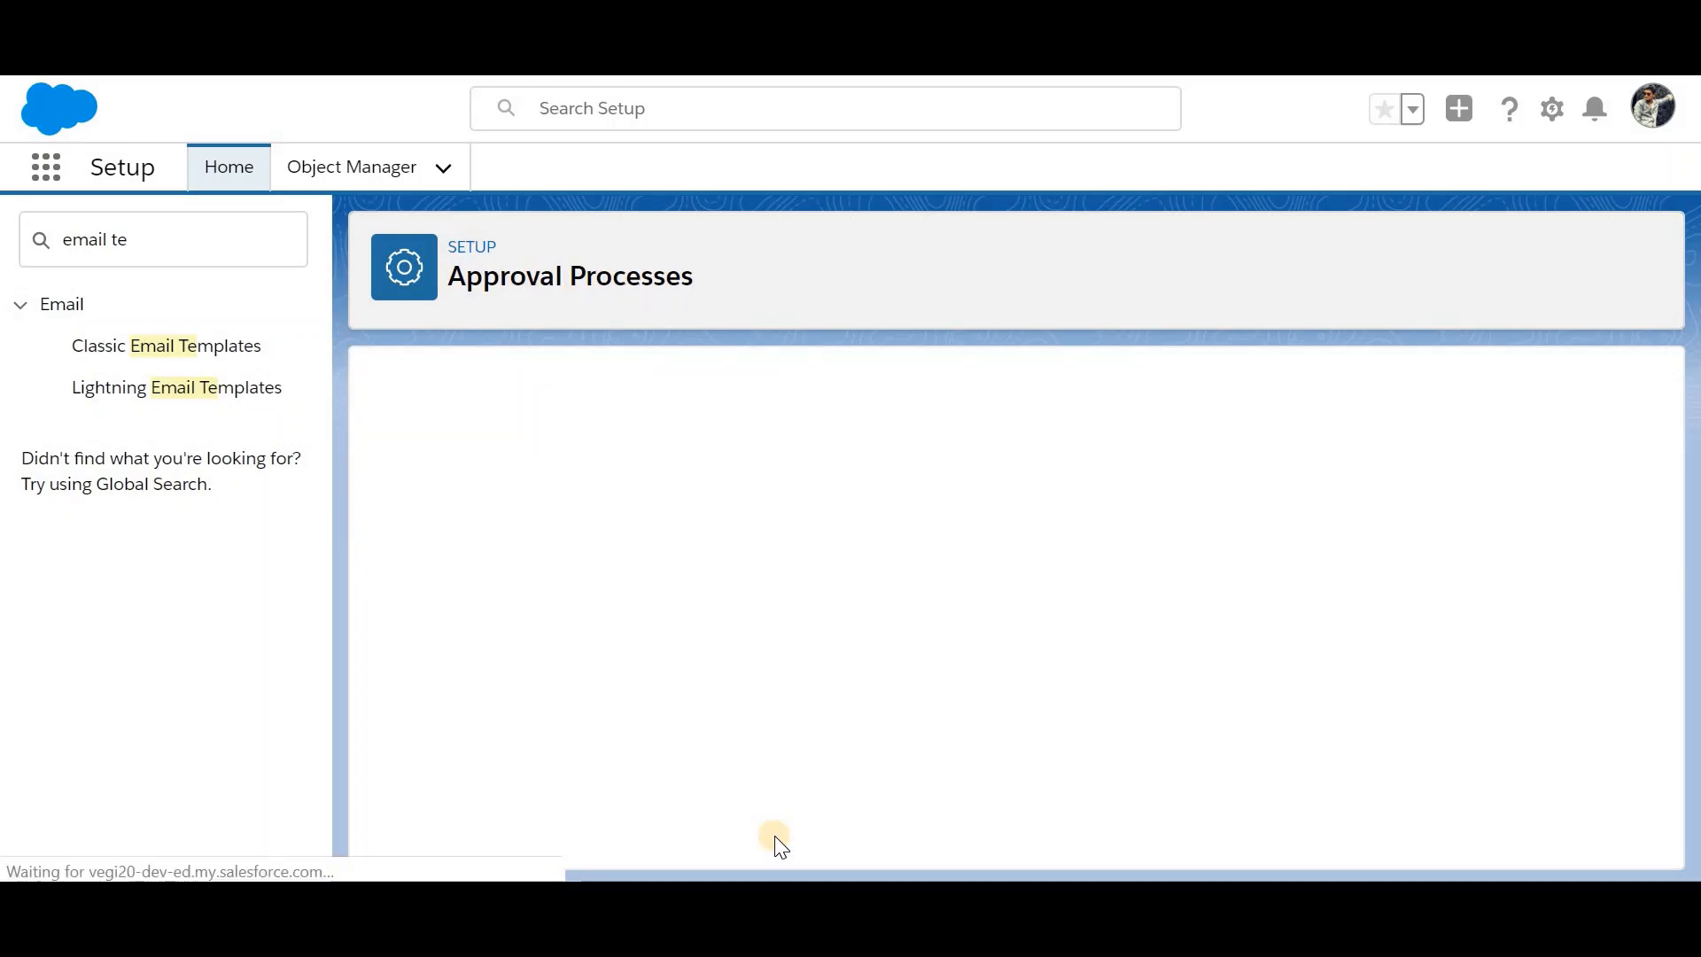
Step: Review the email alert and field update listed under the approval process's Final Approval Actions
{"action": "scroll", "coordinate": [730, 716], "scroll_direction": "down", "scroll_amount": 6}
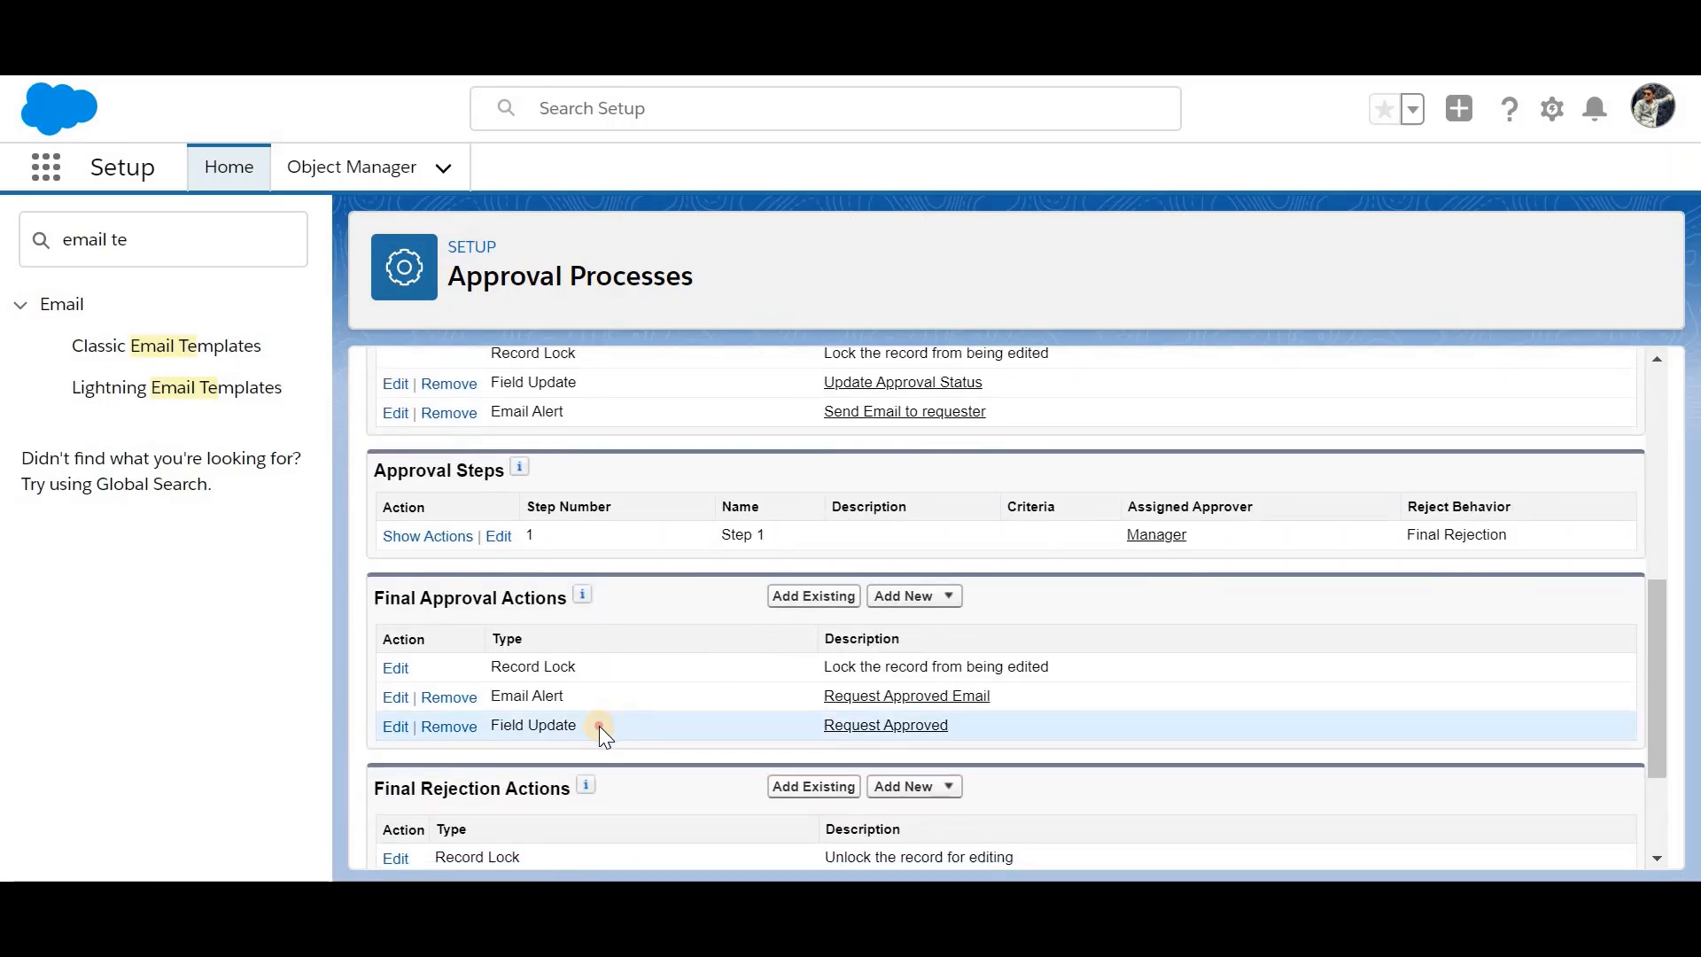
{"action": "left_click_drag", "start_coordinate": [599, 725], "coordinate": [489, 699]}
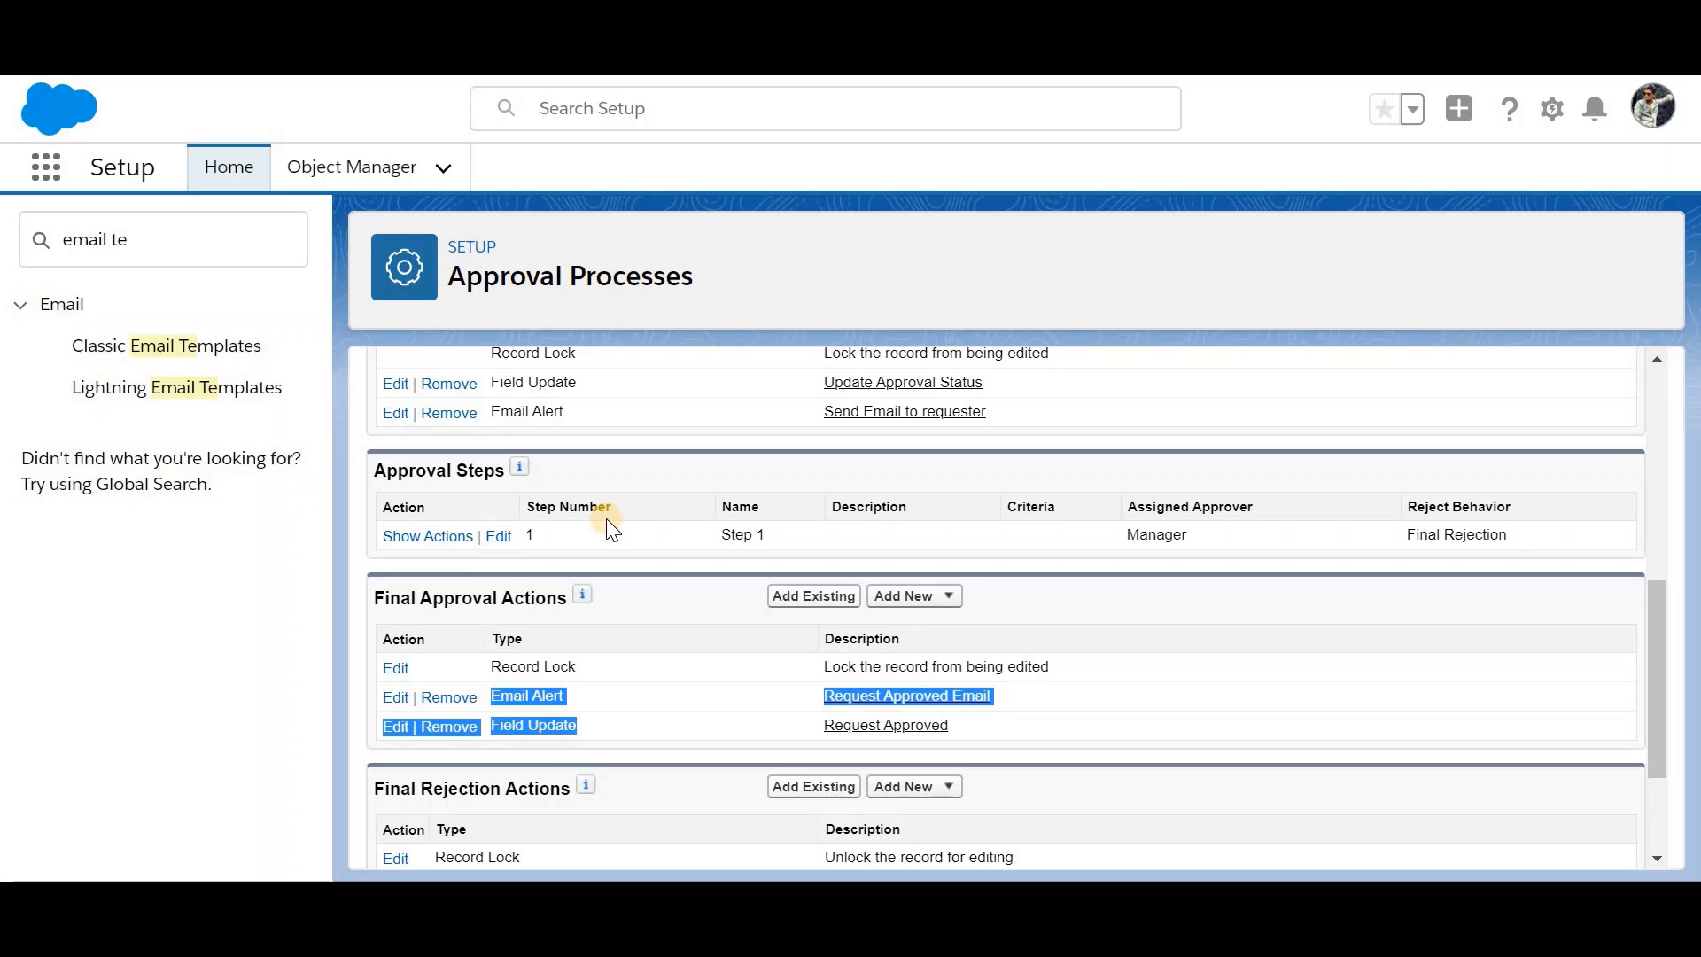
{"action": "triple_click", "coordinate": [531, 696]}
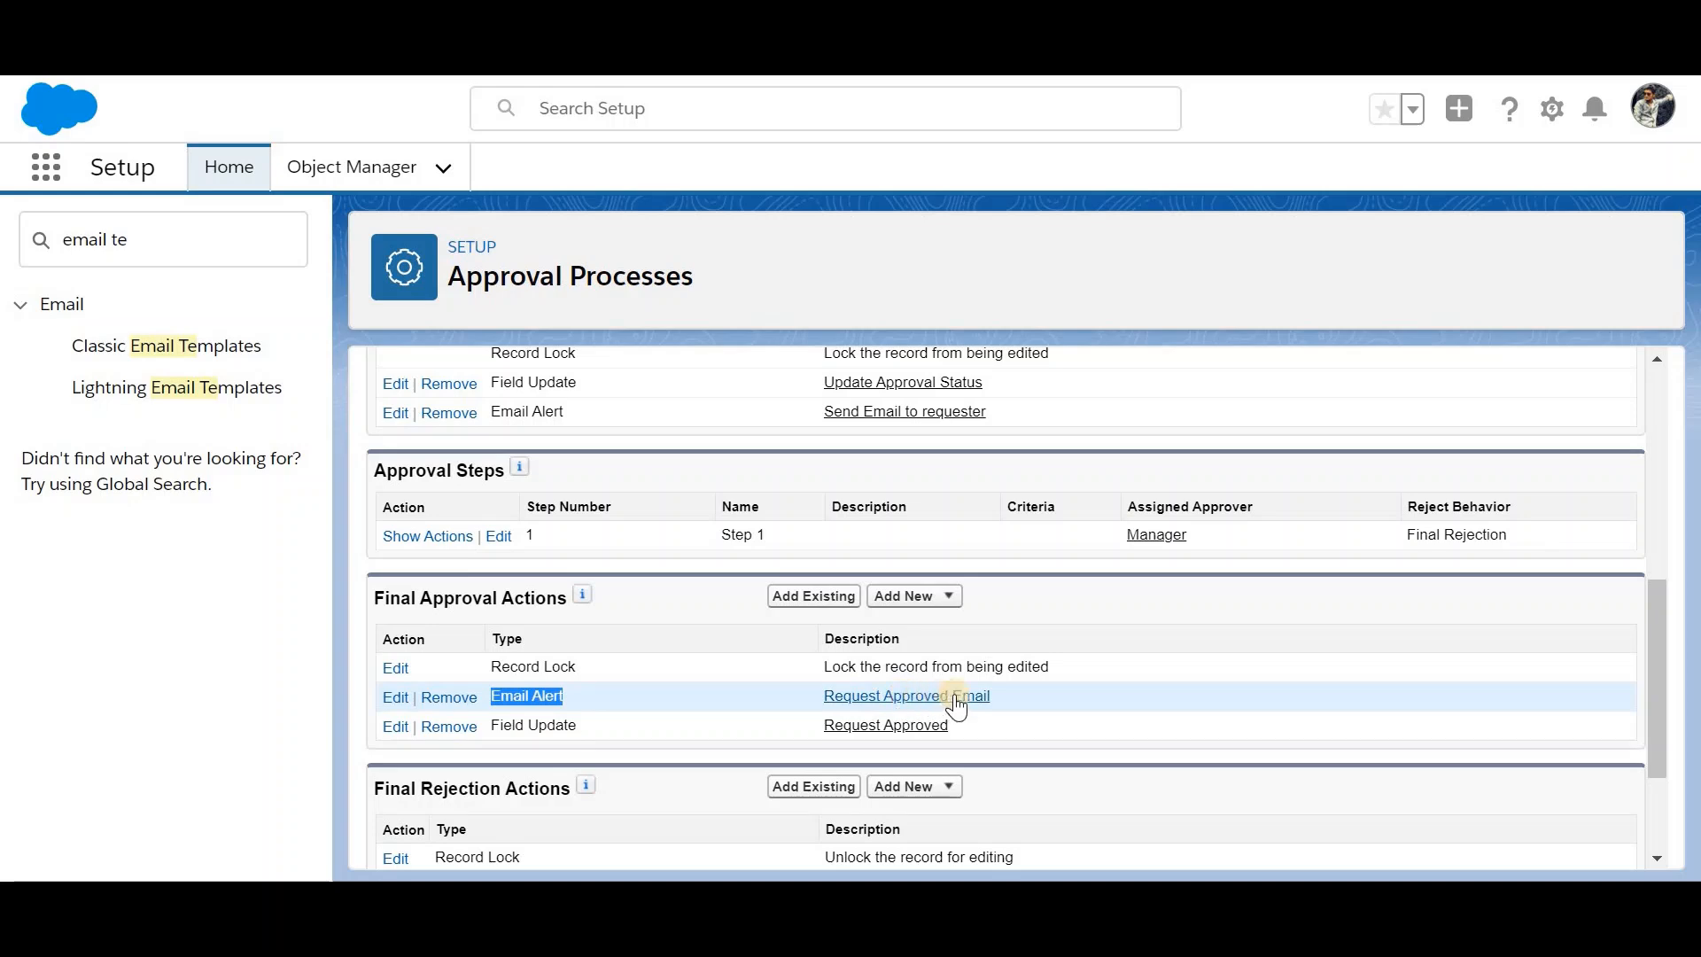
{"action": "double_click", "coordinate": [561, 731]}
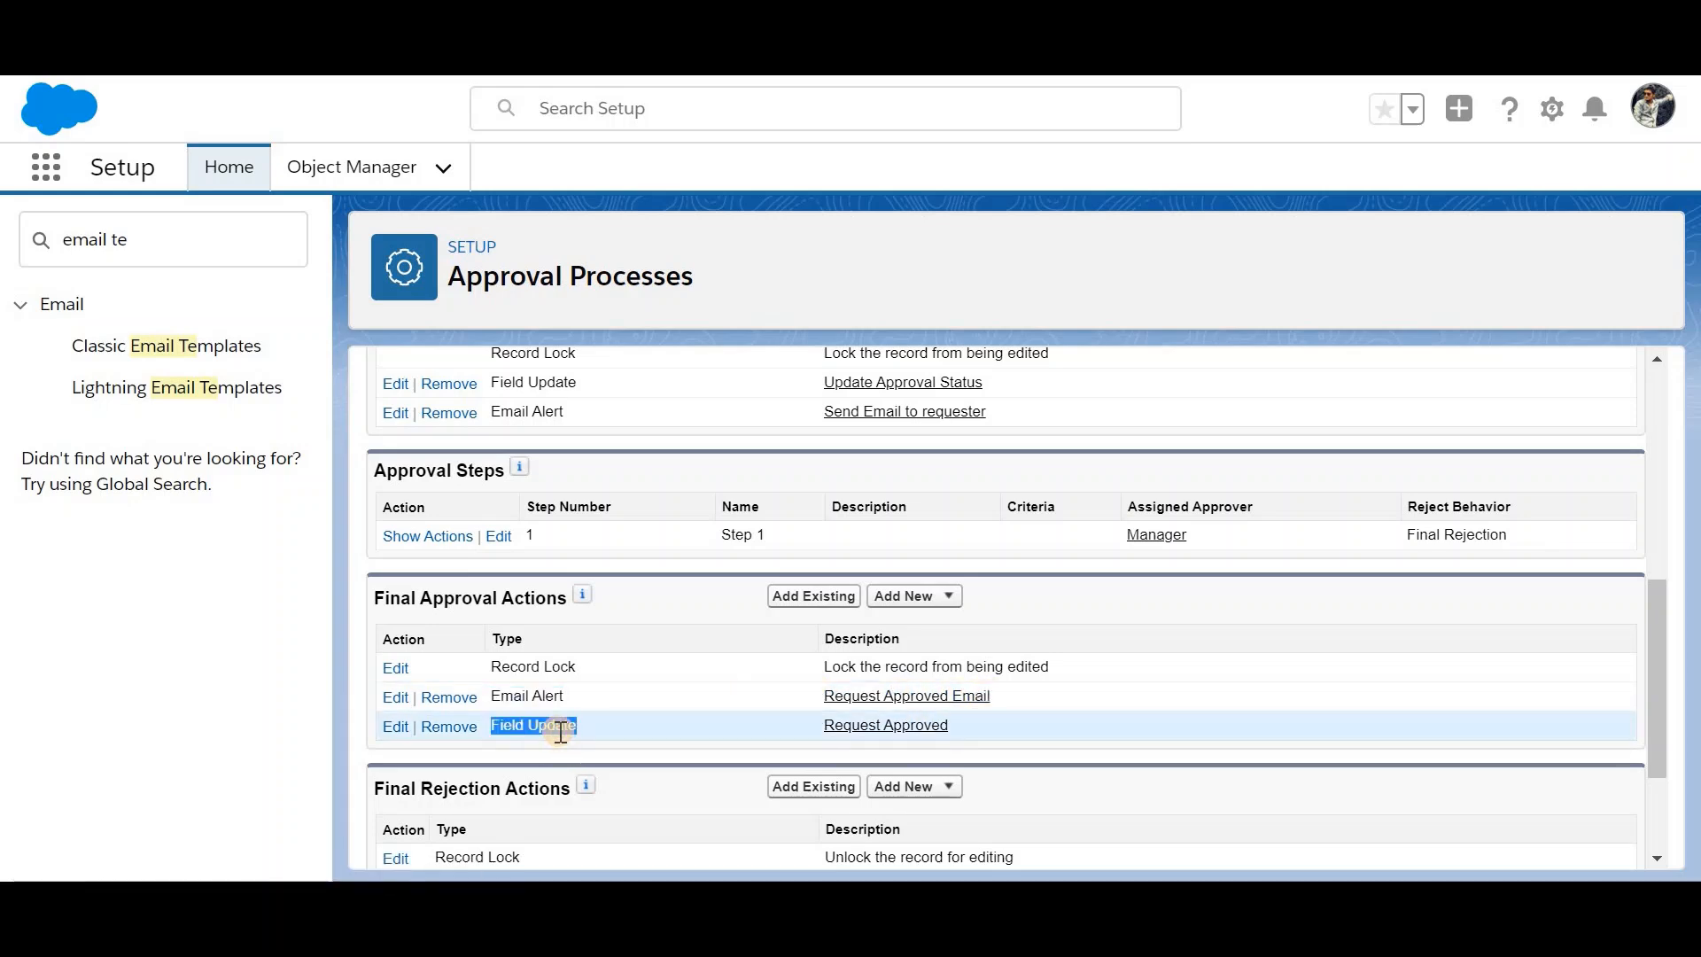
{"action": "scroll", "coordinate": [744, 670], "scroll_direction": "up", "scroll_amount": 7}
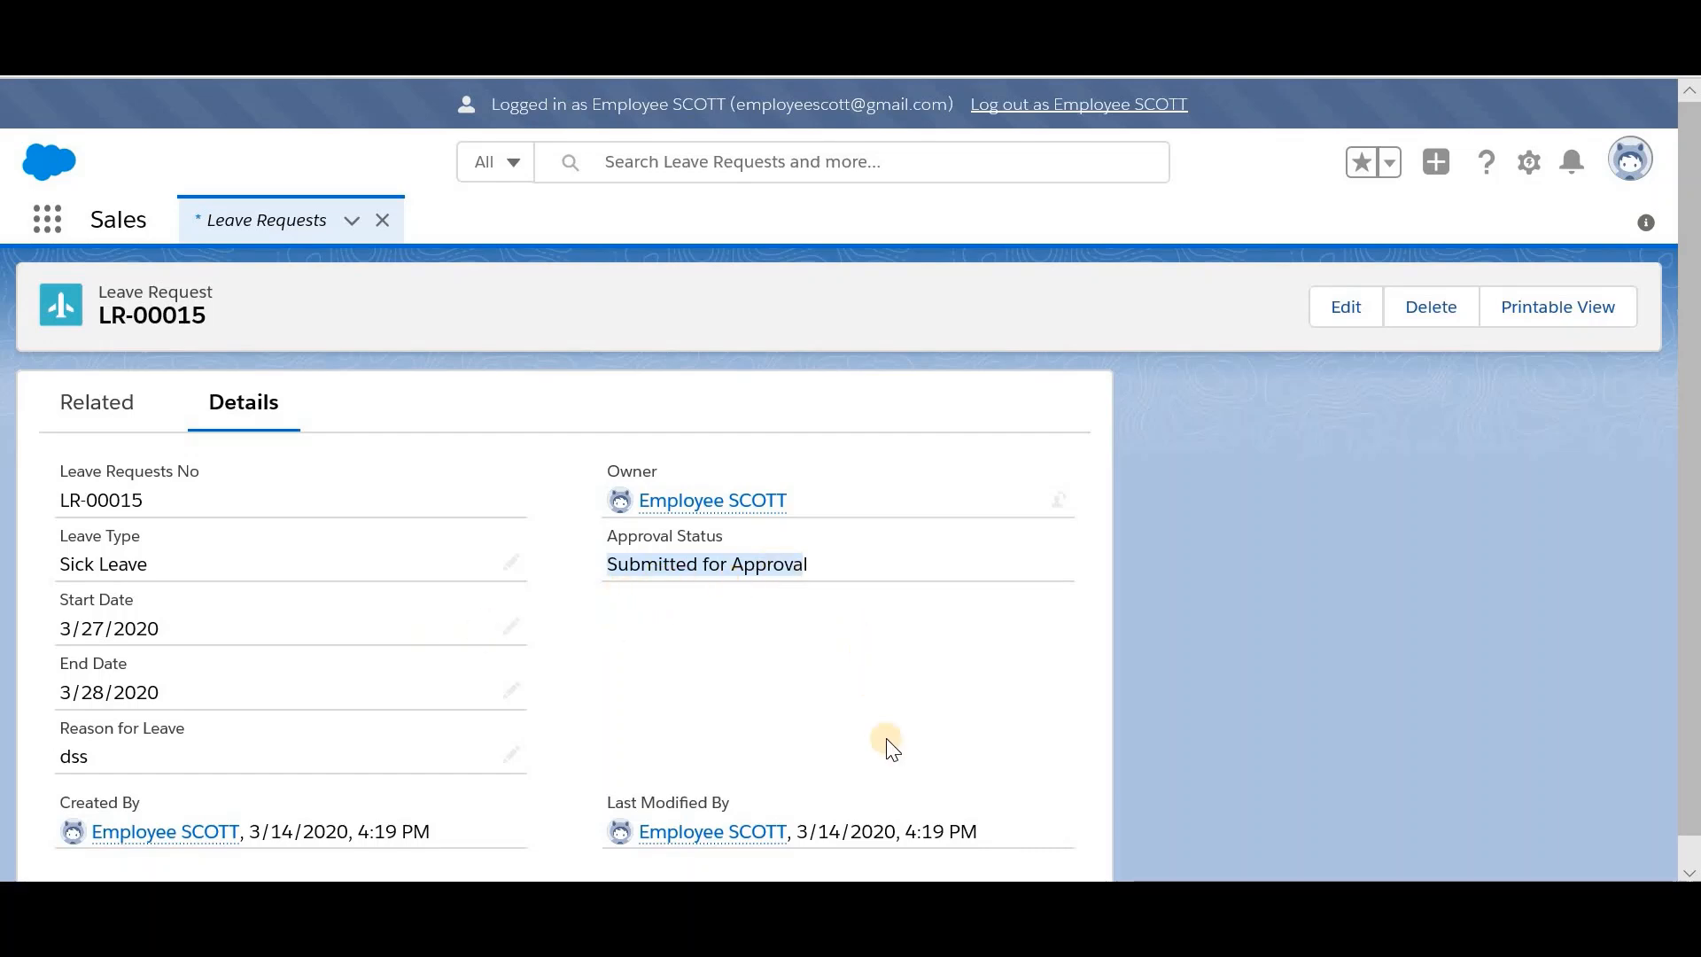
Step: Switch to the manager's Salesforce session and open the approval request for LR-00015 from the notifications
{"action": "left_click", "coordinate": [700, 750]}
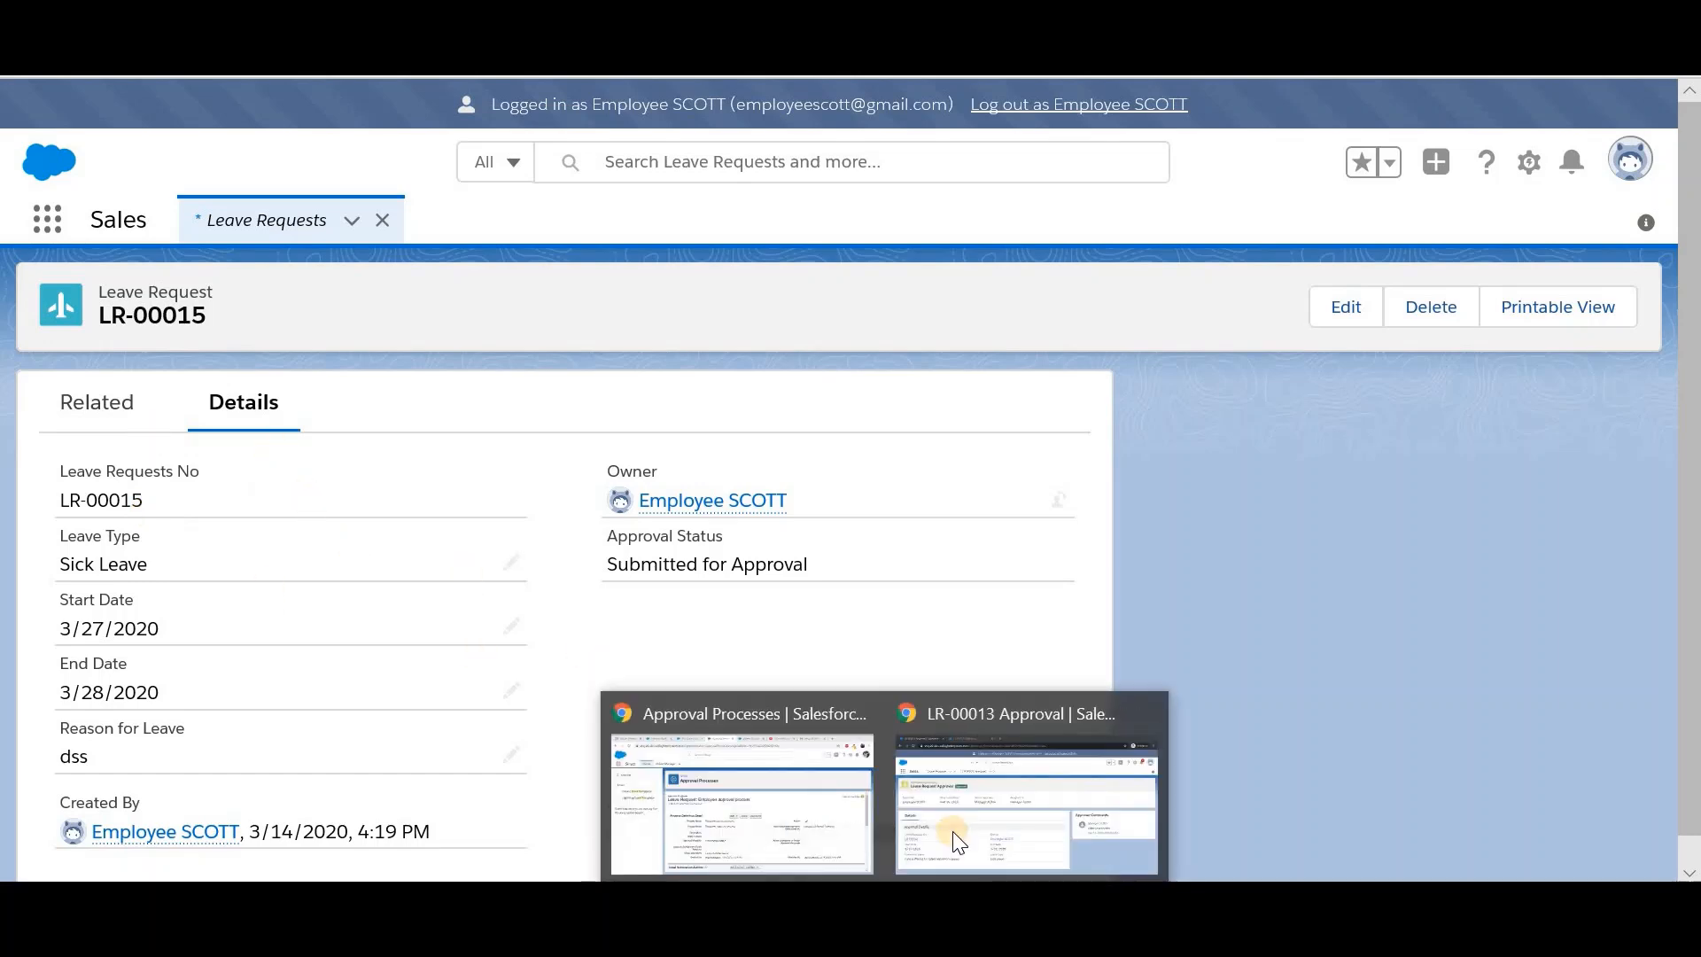
{"action": "left_click", "coordinate": [948, 816]}
{"action": "double_click", "coordinate": [665, 91]}
{"action": "triple_click", "coordinate": [664, 92]}
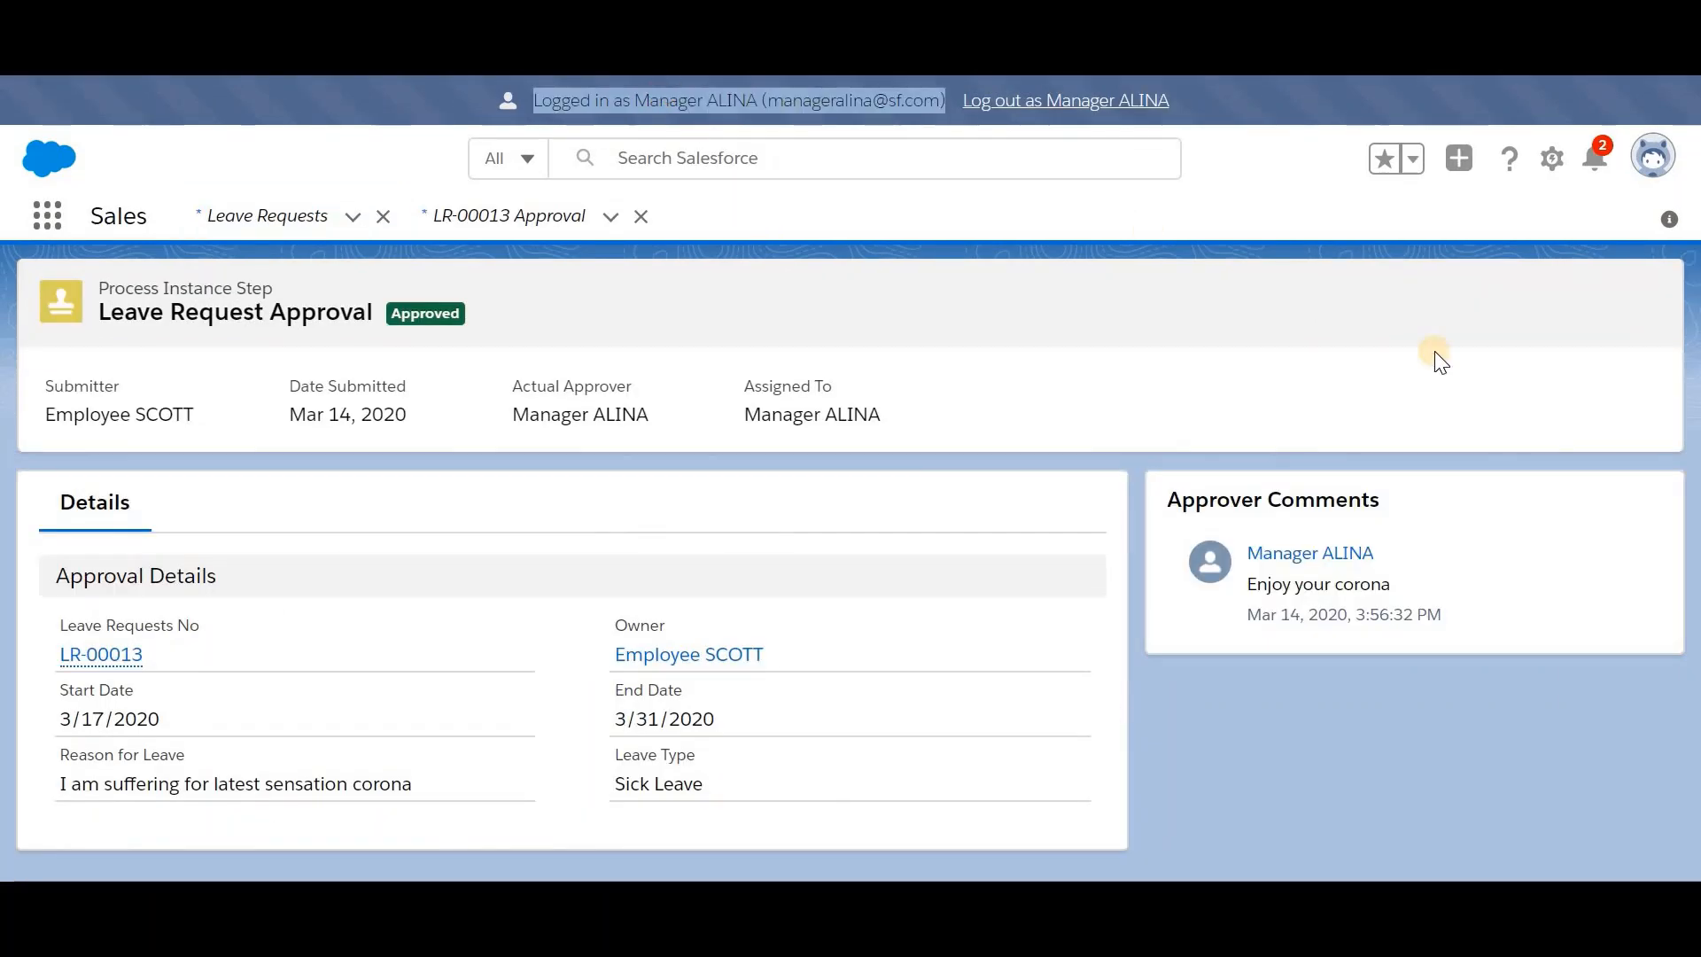
{"action": "left_click", "coordinate": [1592, 156]}
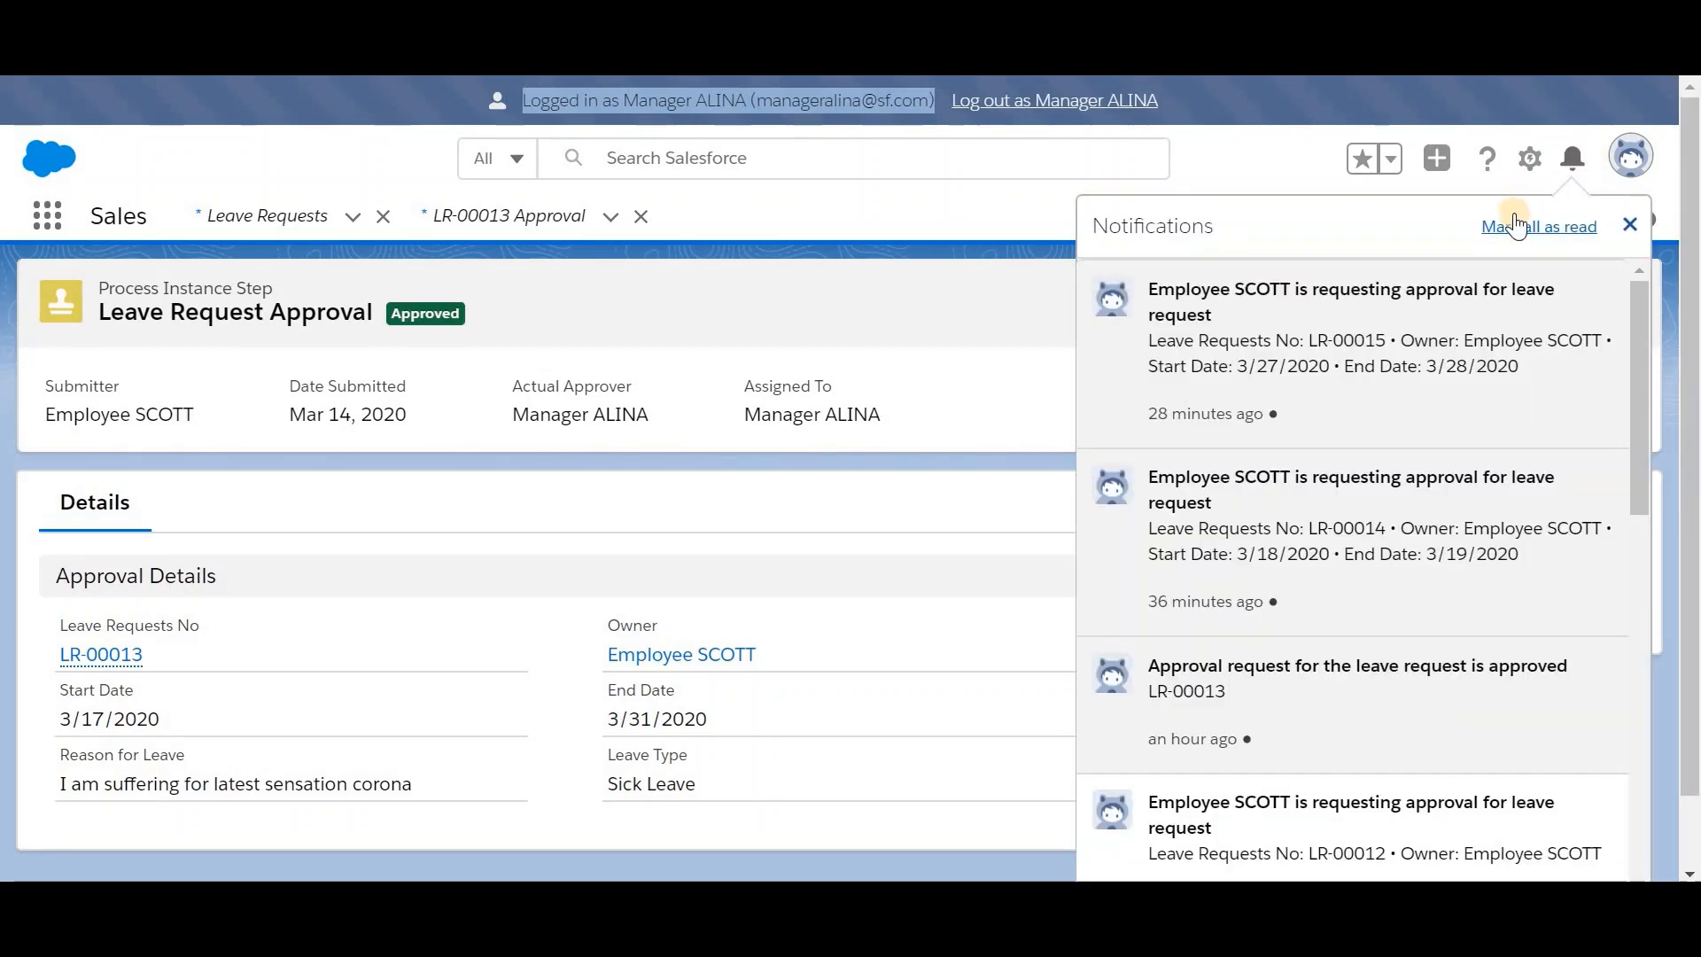
{"action": "left_click", "coordinate": [1370, 348]}
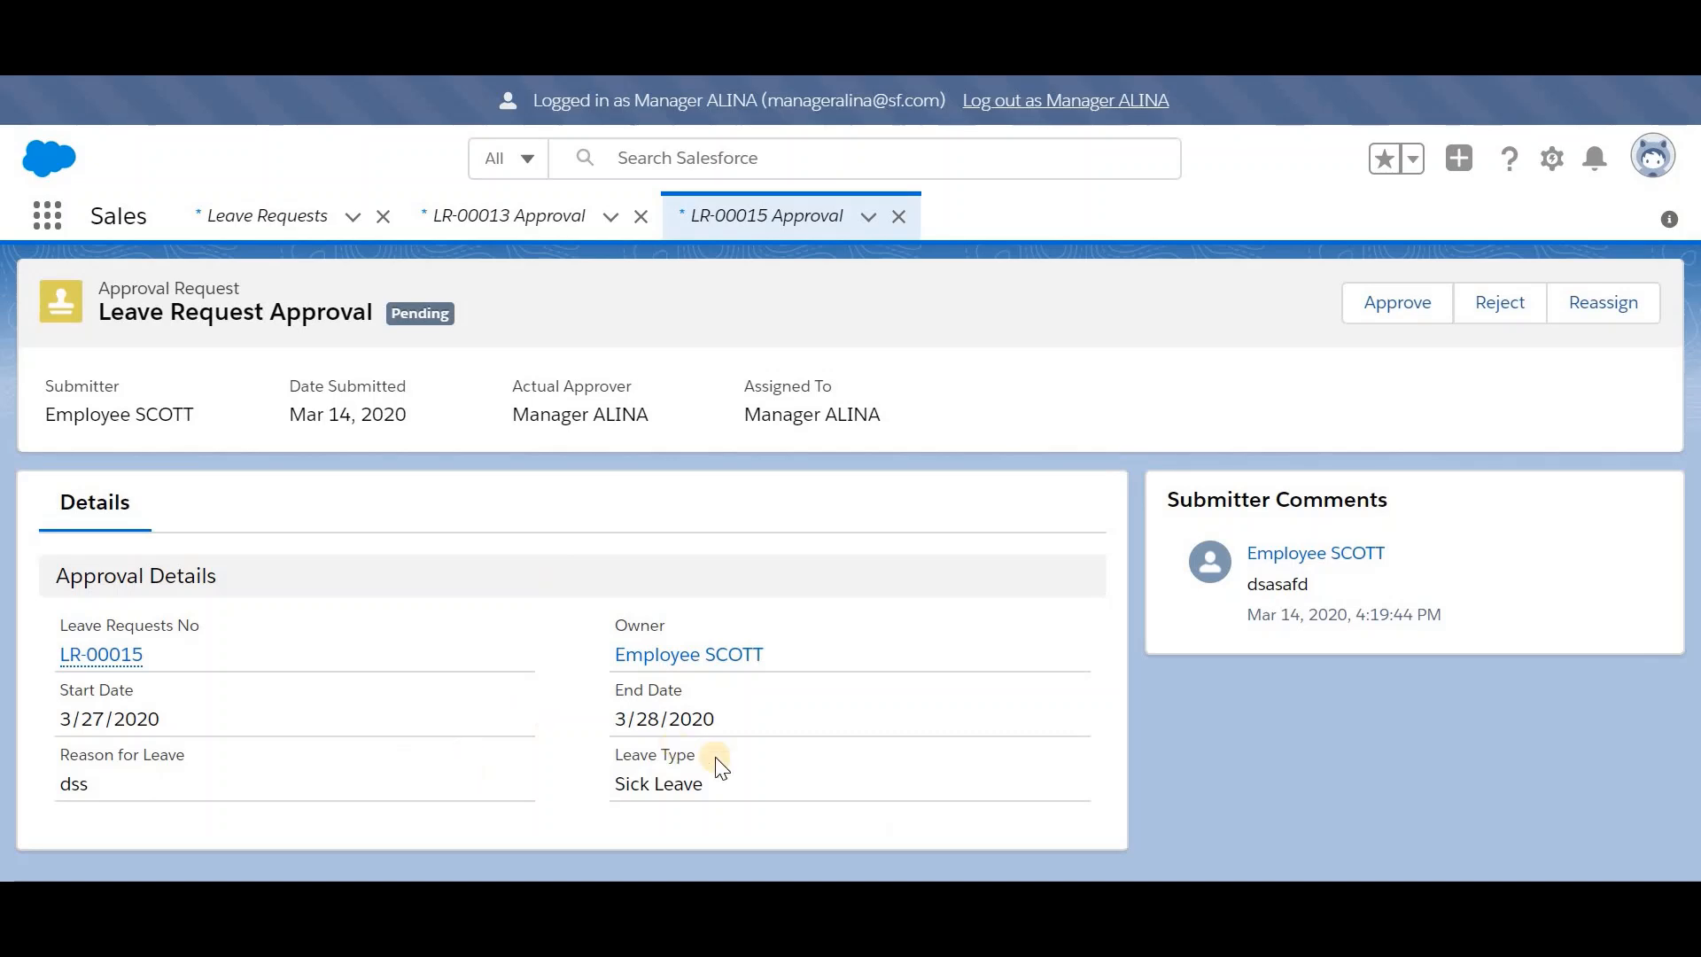
Step: Review the leave details of LR-00015 and approve the request with the comment "dsadsa"
{"action": "left_click_drag", "start_coordinate": [746, 783], "coordinate": [60, 720]}
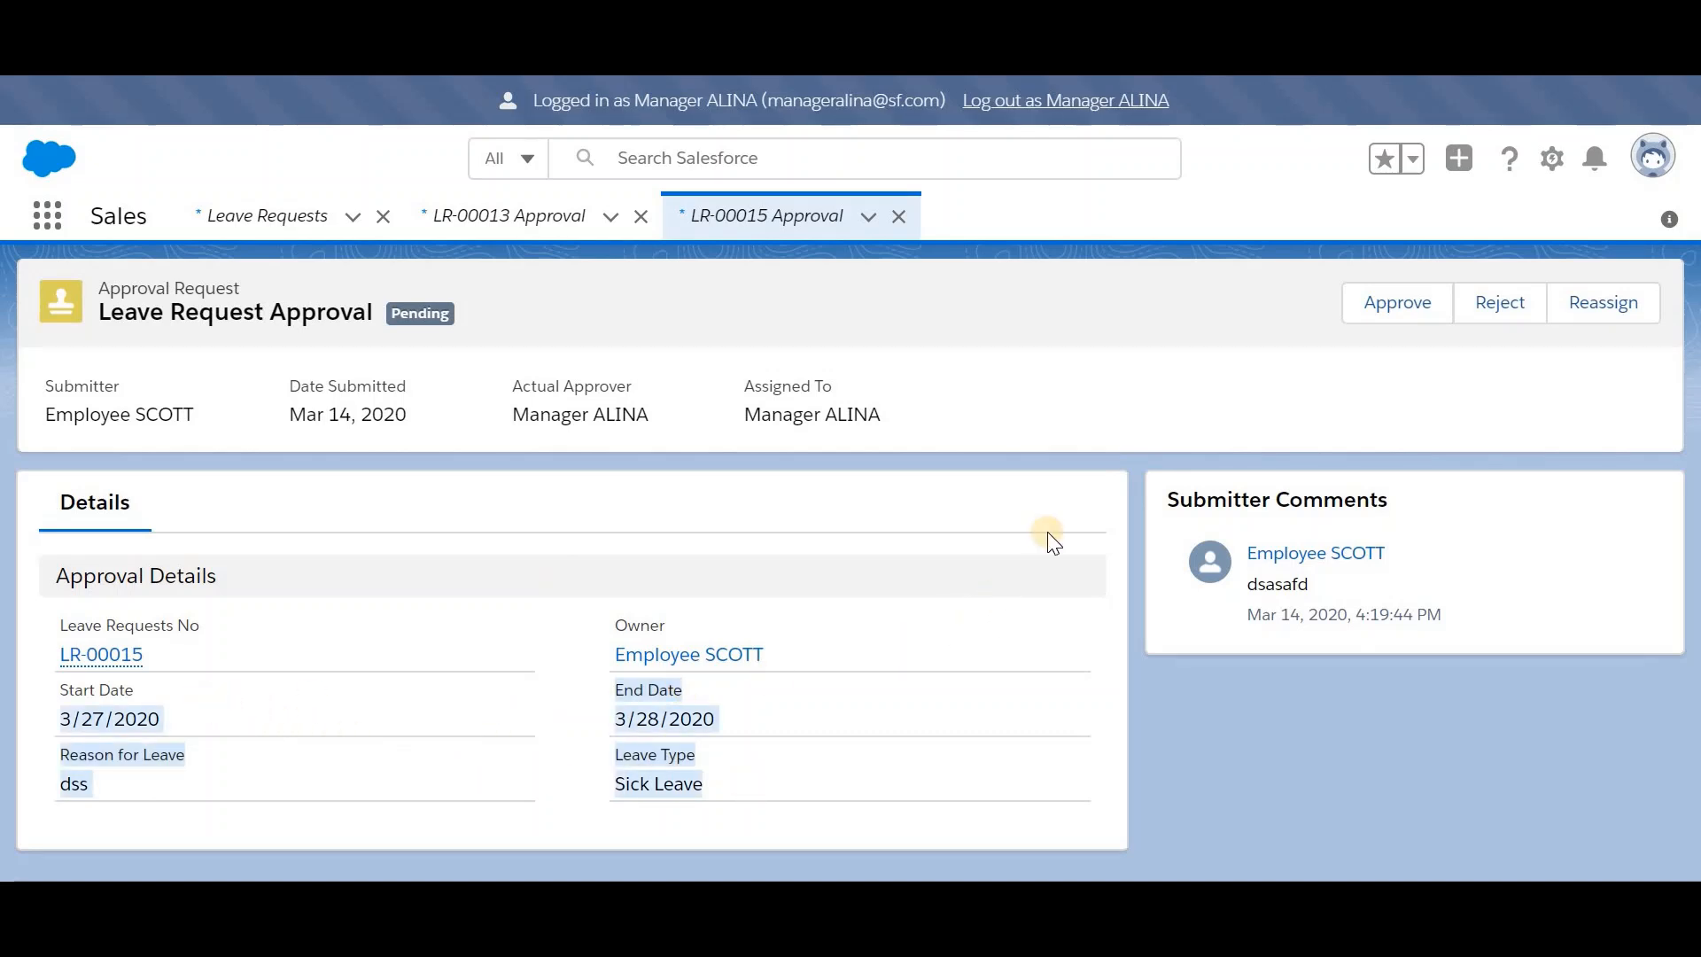
{"action": "left_click", "coordinate": [1028, 505]}
{"action": "left_click", "coordinate": [1382, 306]}
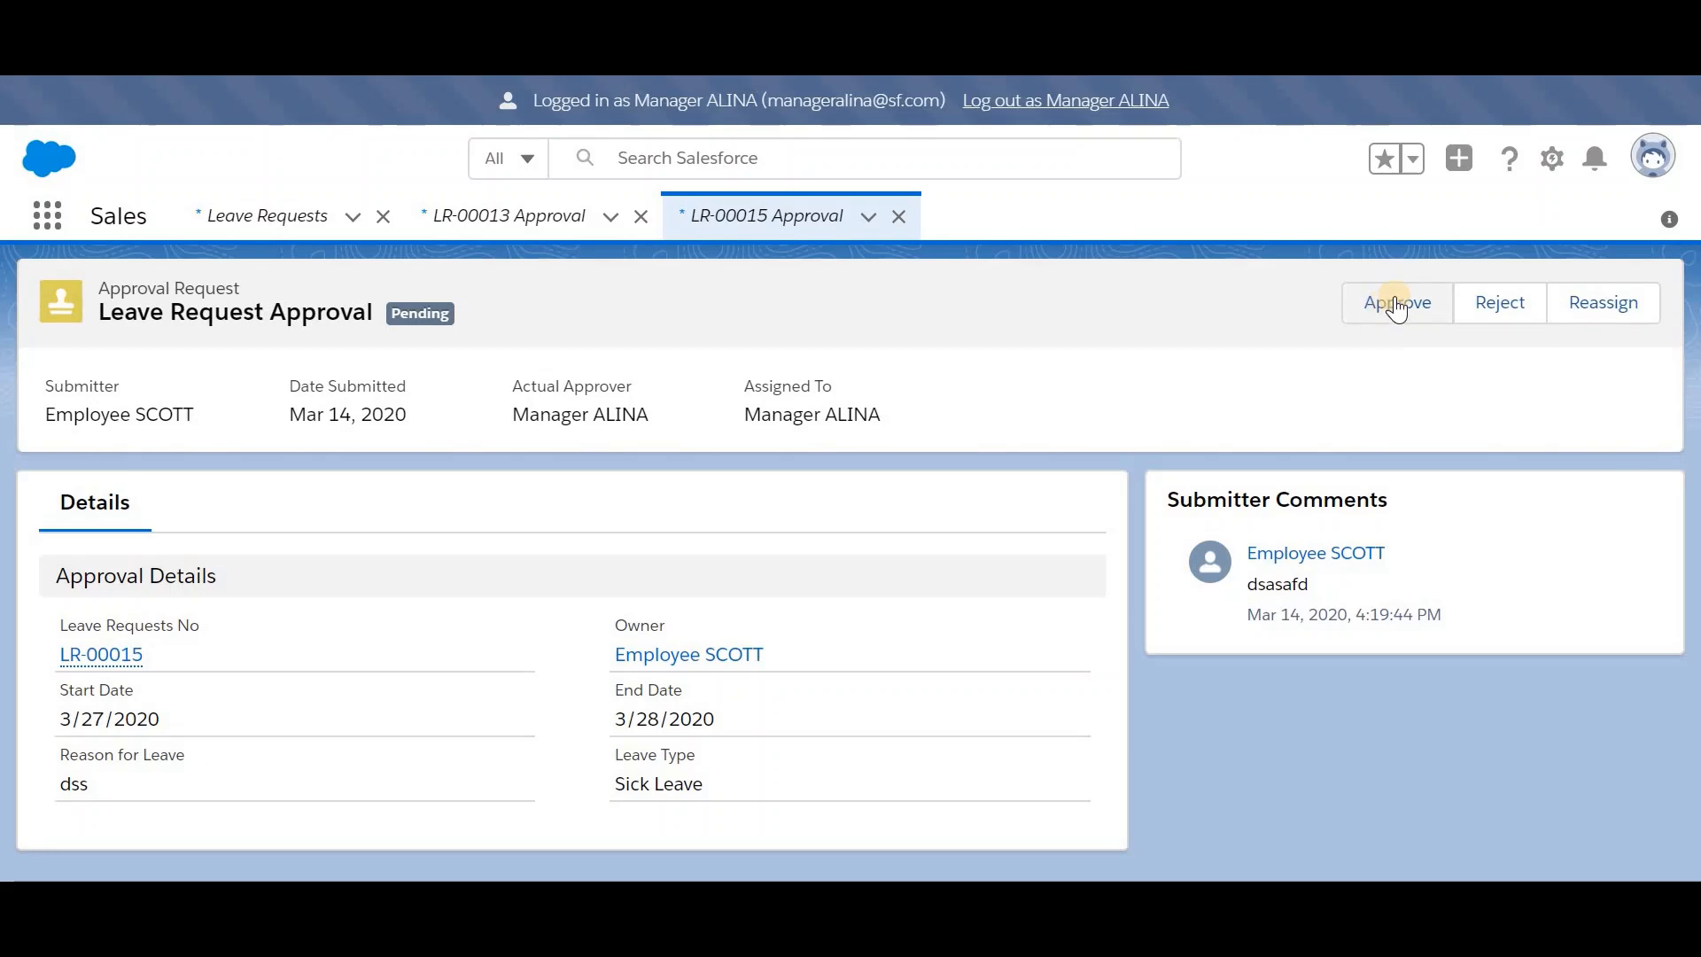
{"action": "type", "text": "dsads"}
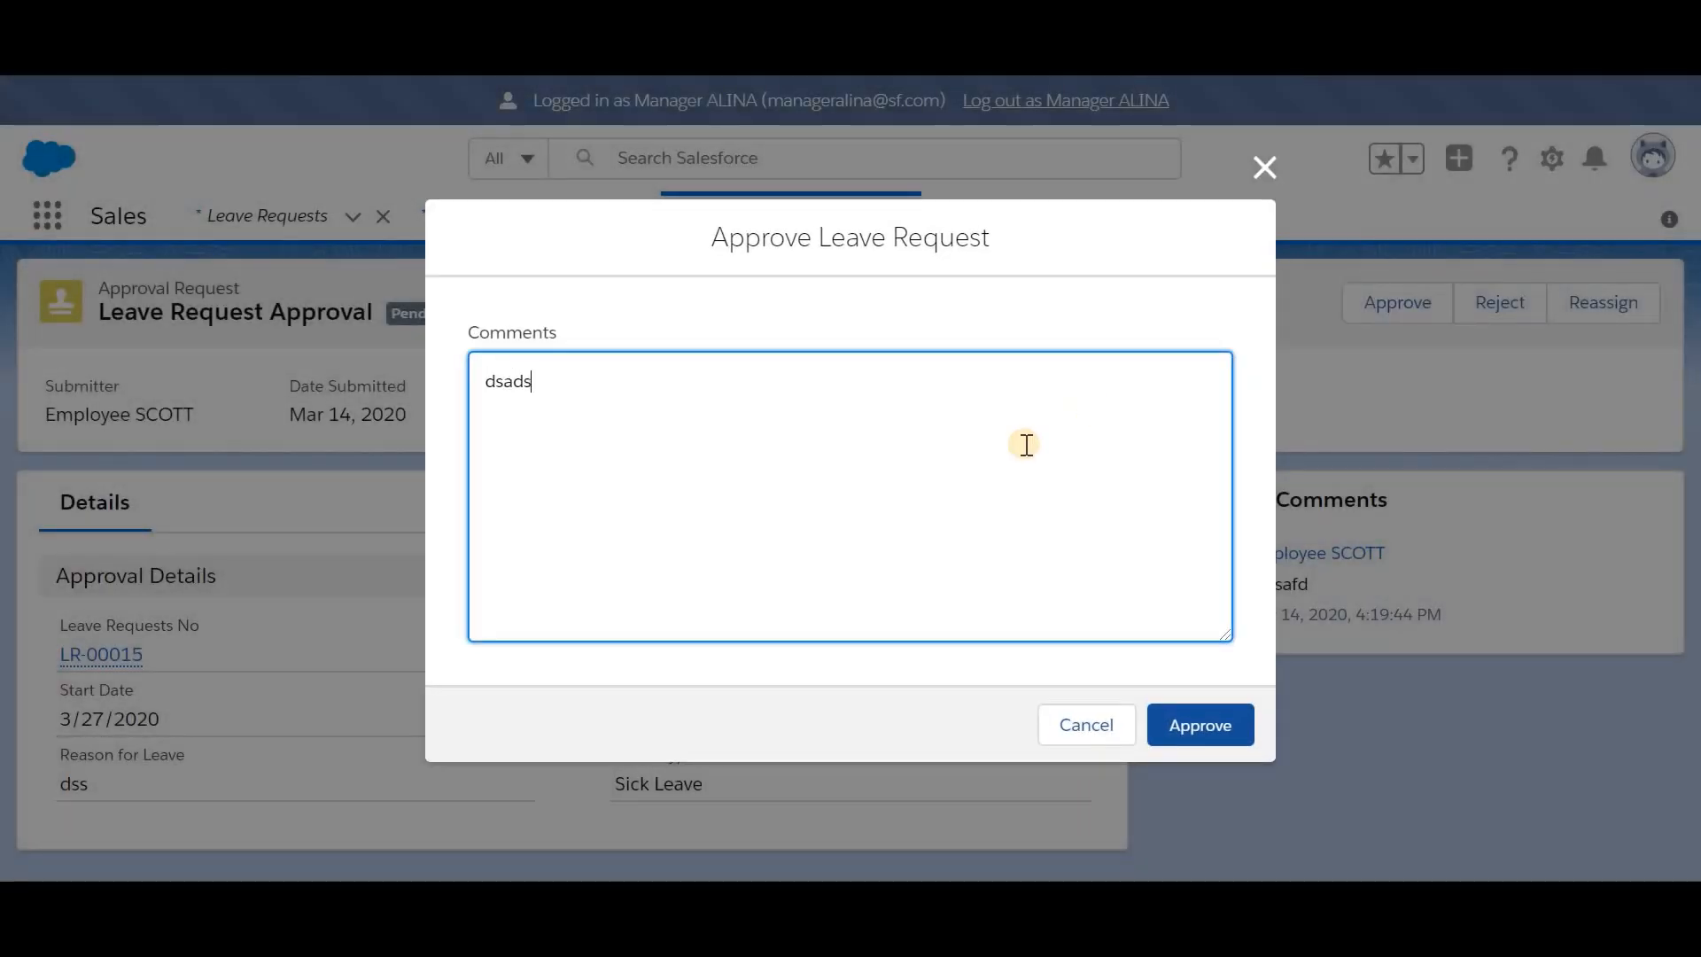
{"action": "type", "text": "a"}
{"action": "left_click", "coordinate": [1196, 728]}
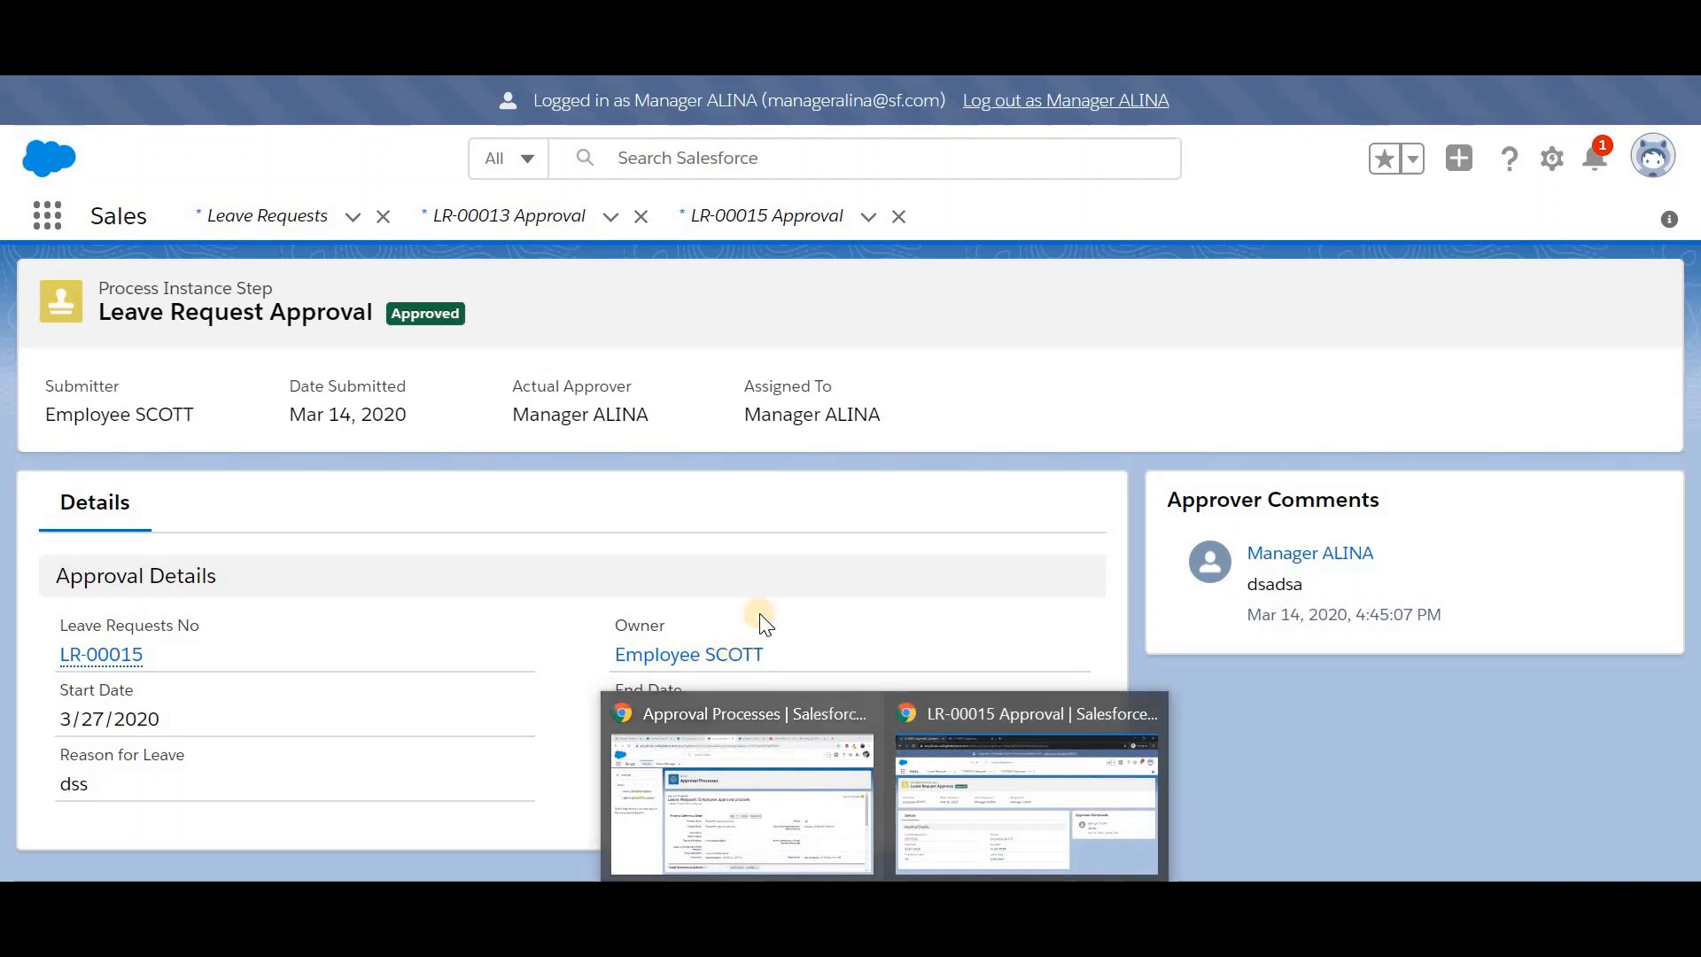
Step: Return to the employee's session and reload leave request LR-00015 to check its Approval Status
{"action": "key", "text": "alt+Tab"}
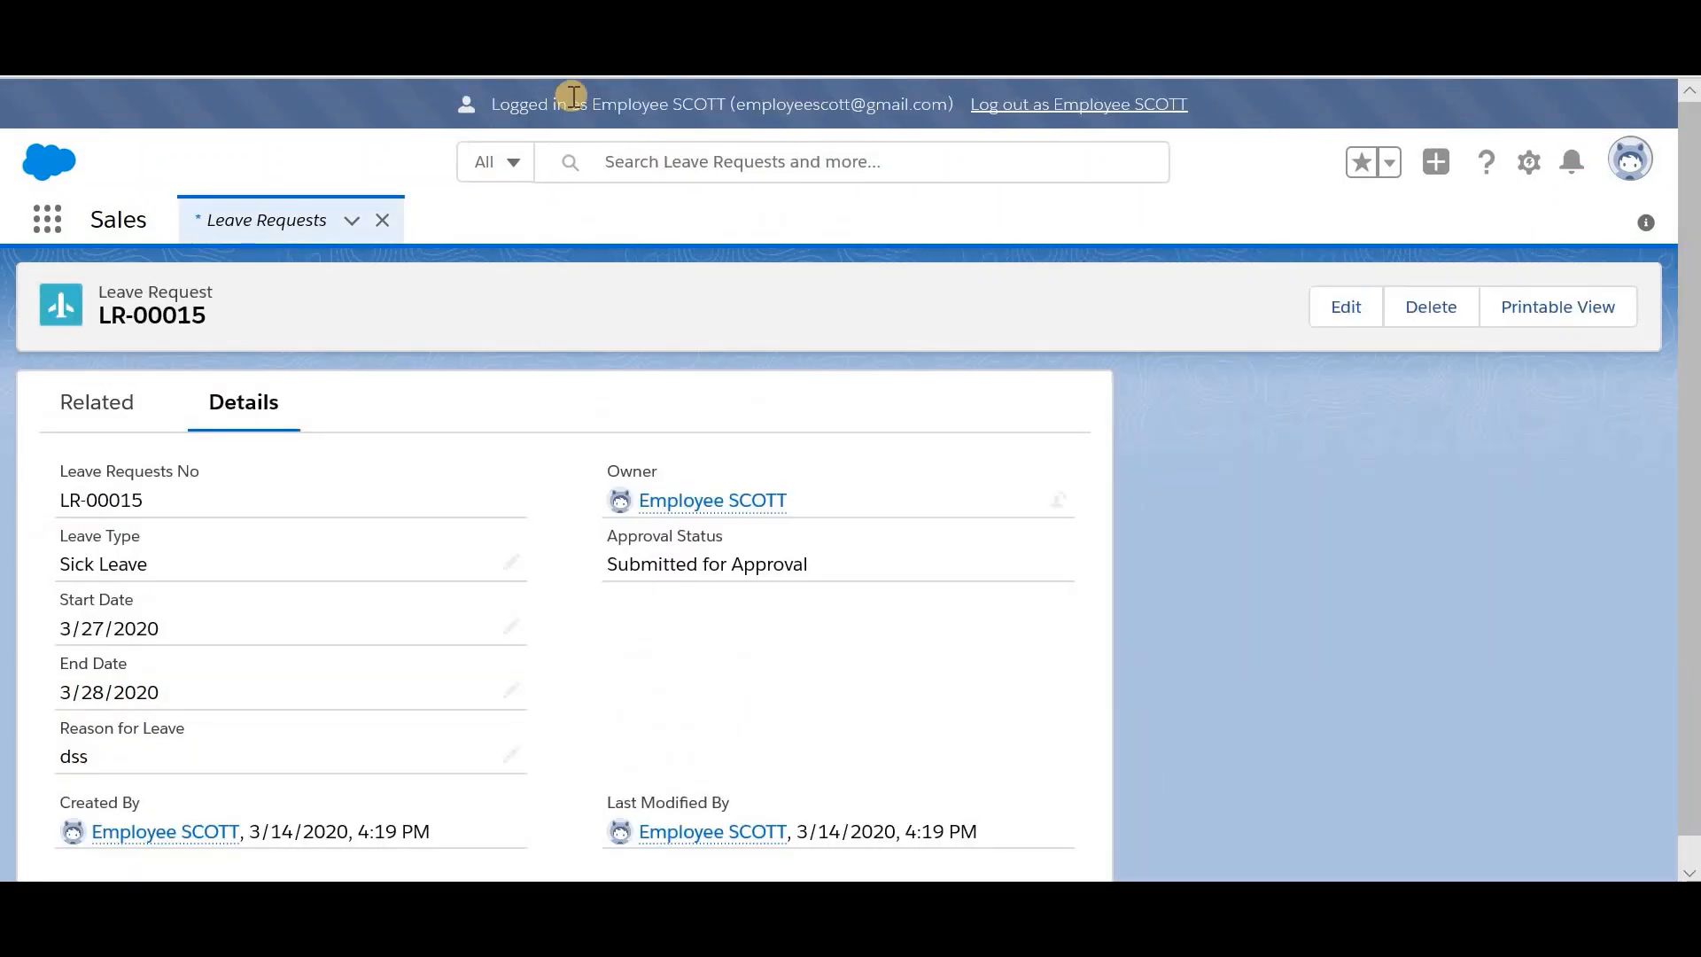
{"action": "double_click", "coordinate": [610, 107]}
{"action": "left_click", "coordinate": [609, 107]}
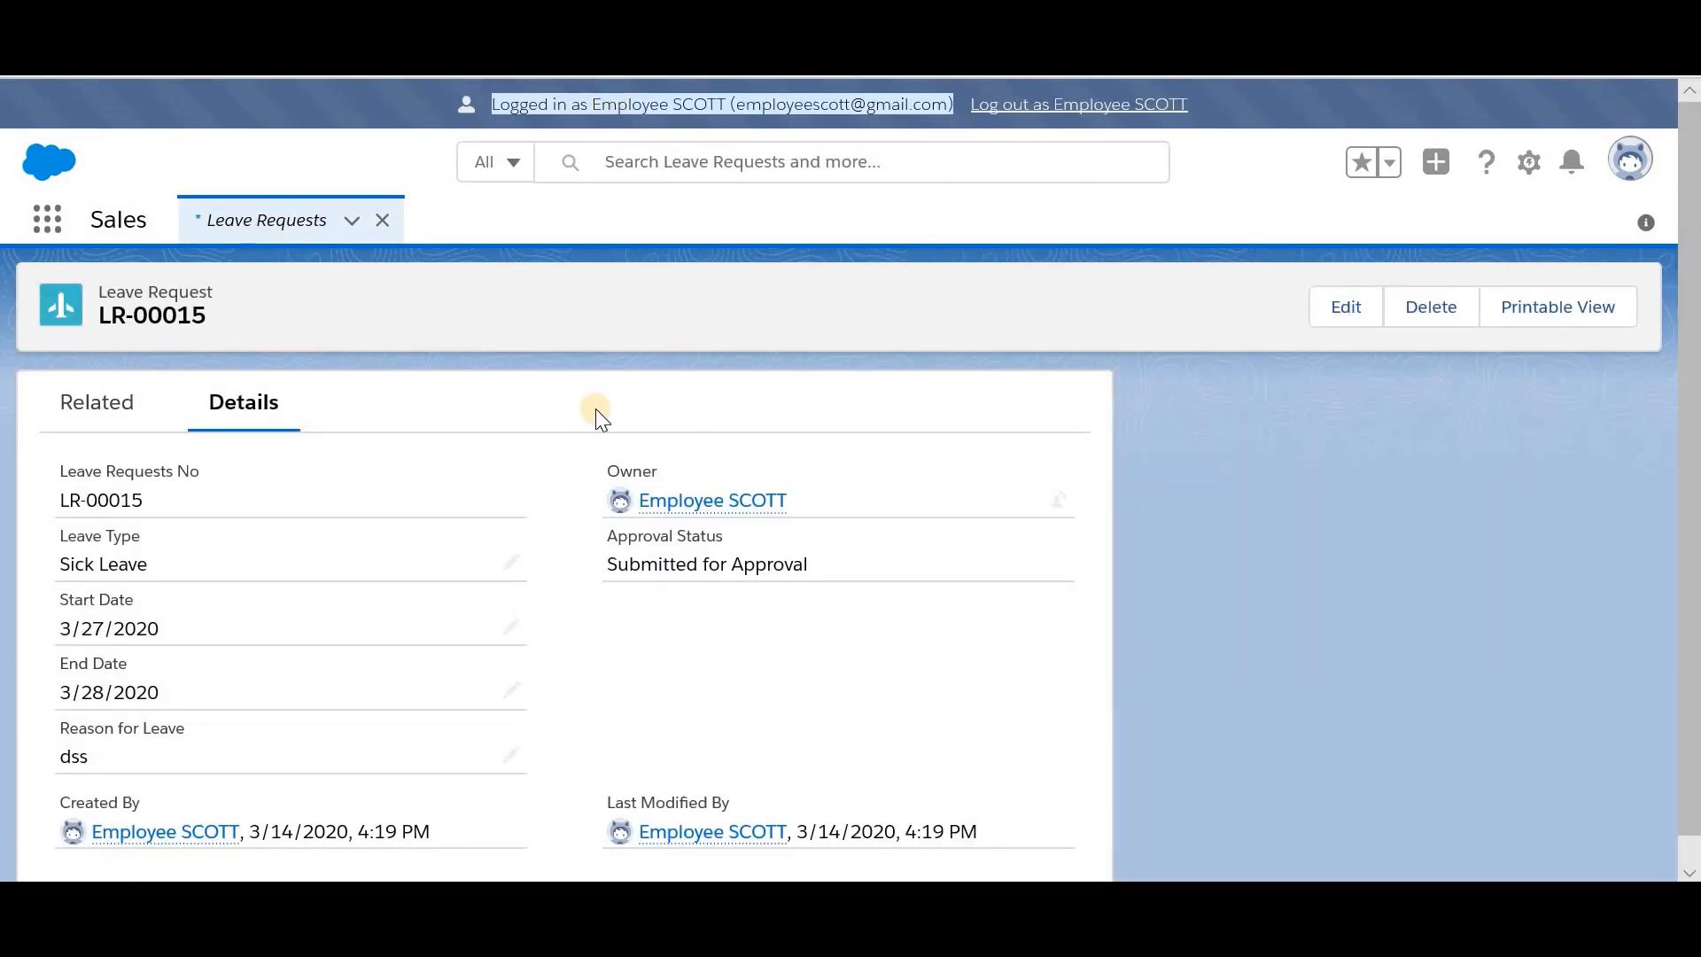
{"action": "key", "text": "ctrl+l"}
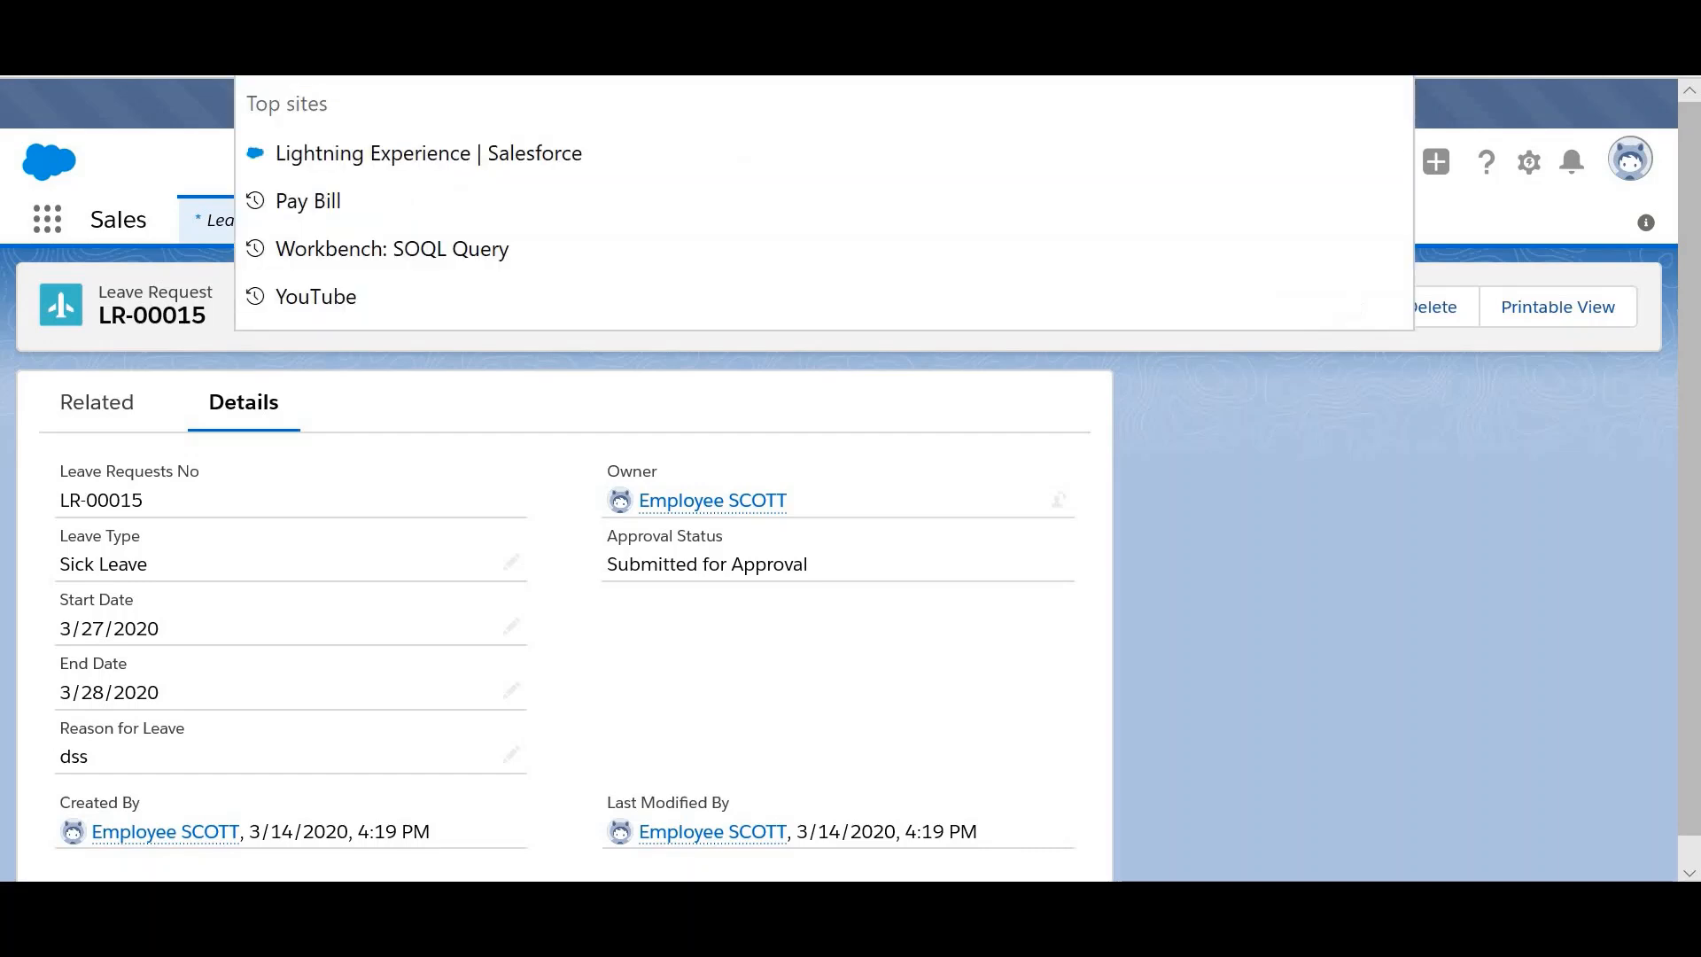
{"action": "key", "text": "Return"}
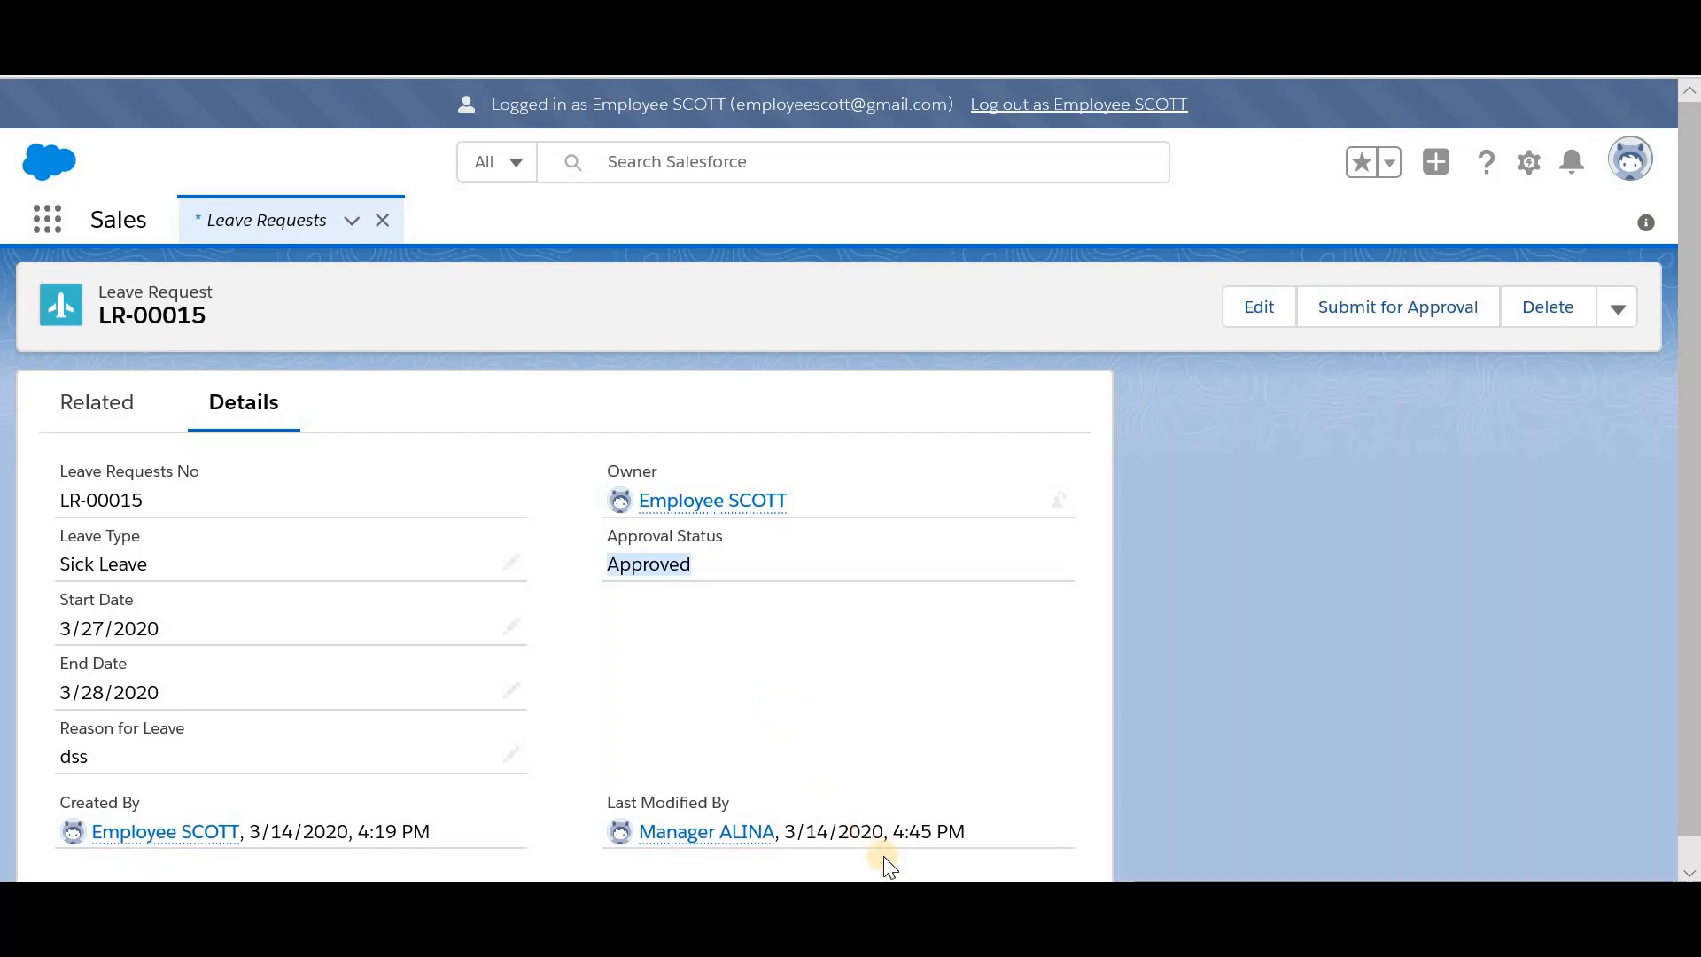
Step: Switch to Gmail, open the "Your request approved. Enjoy" message and mark it as safe
{"action": "left_click", "coordinate": [796, 831]}
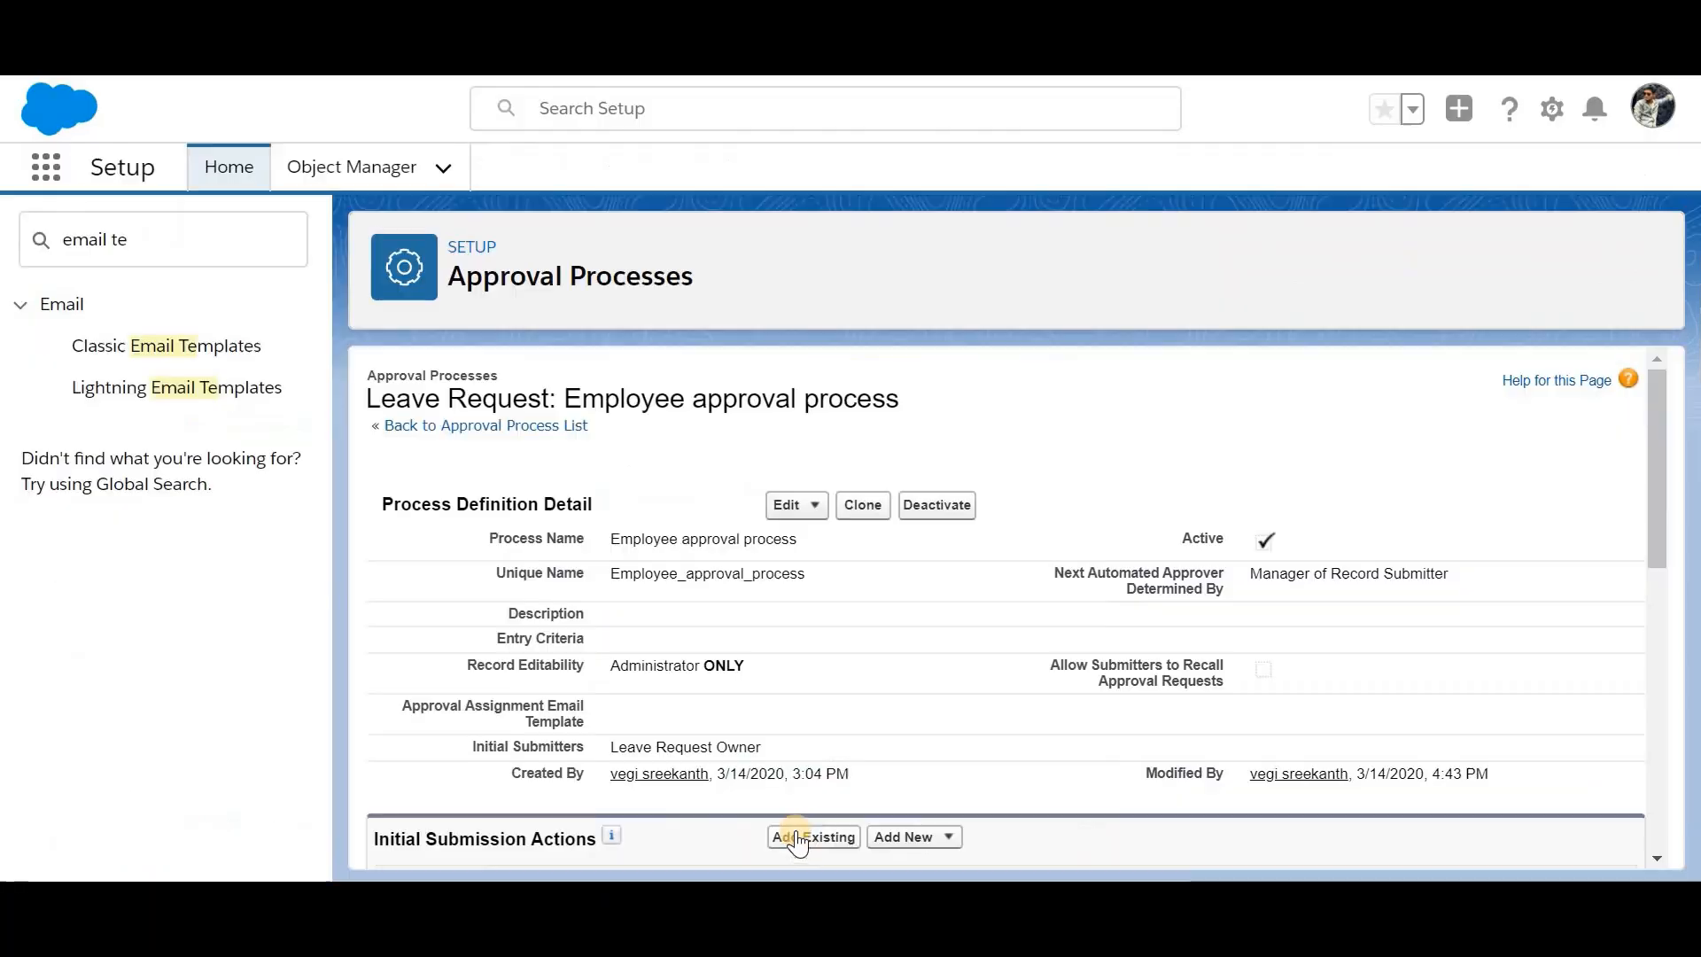
{"action": "key", "text": "ctrl+Tab"}
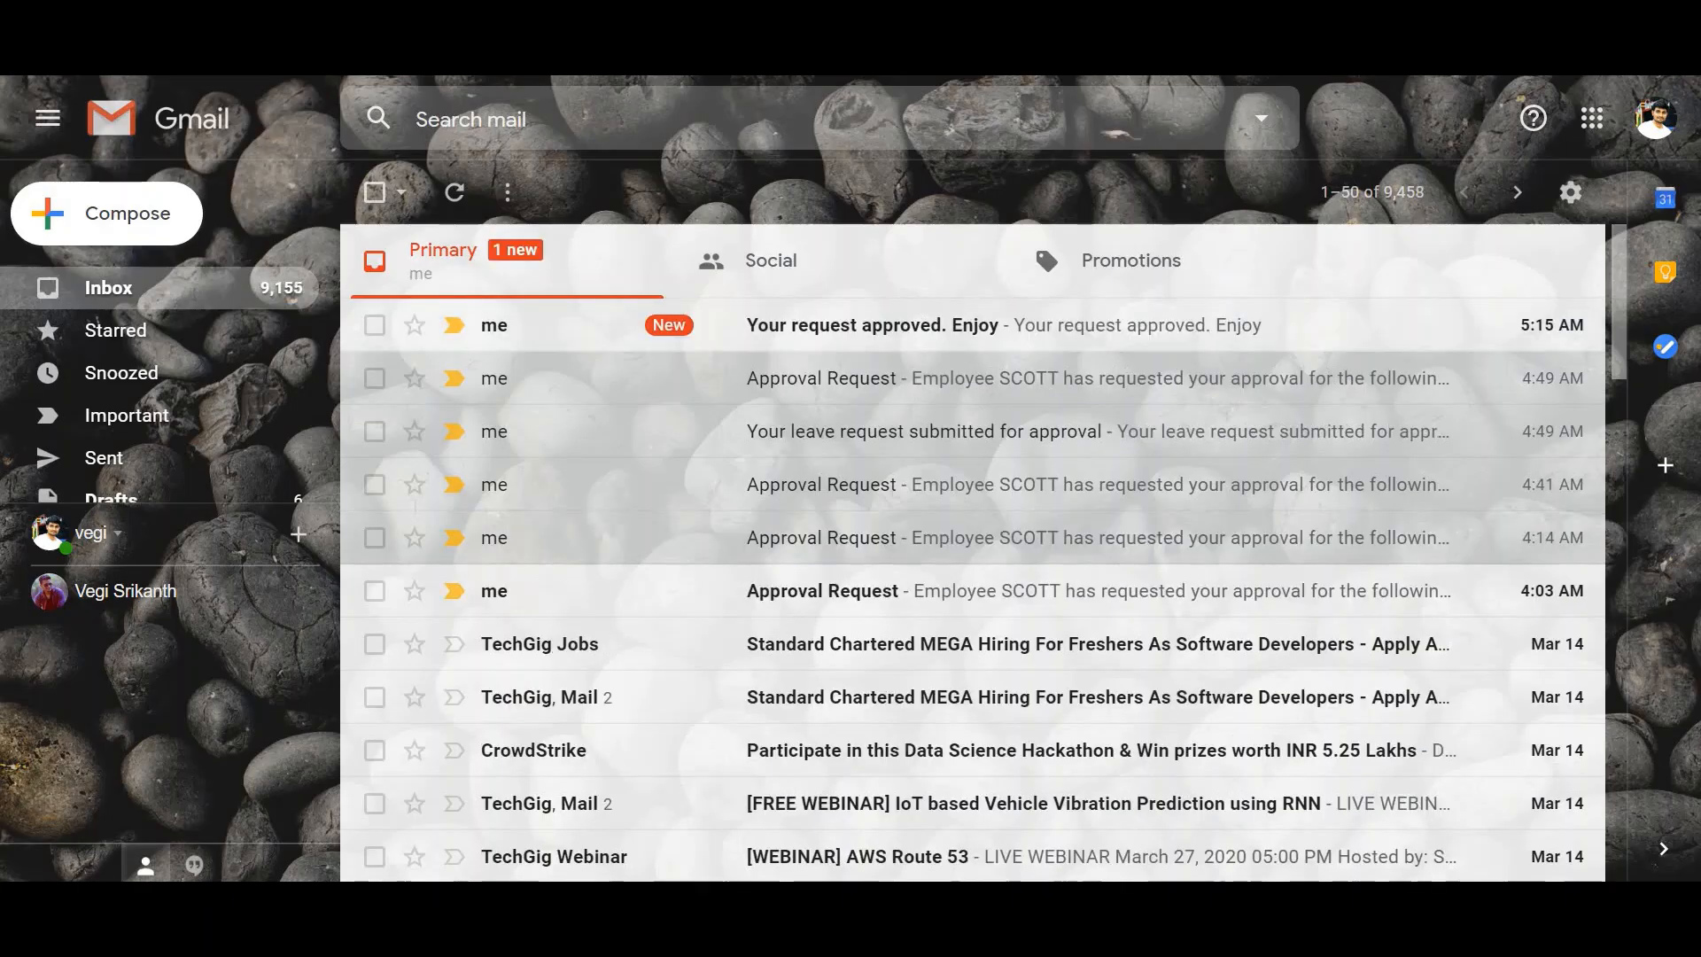
{"action": "left_click", "coordinate": [779, 312]}
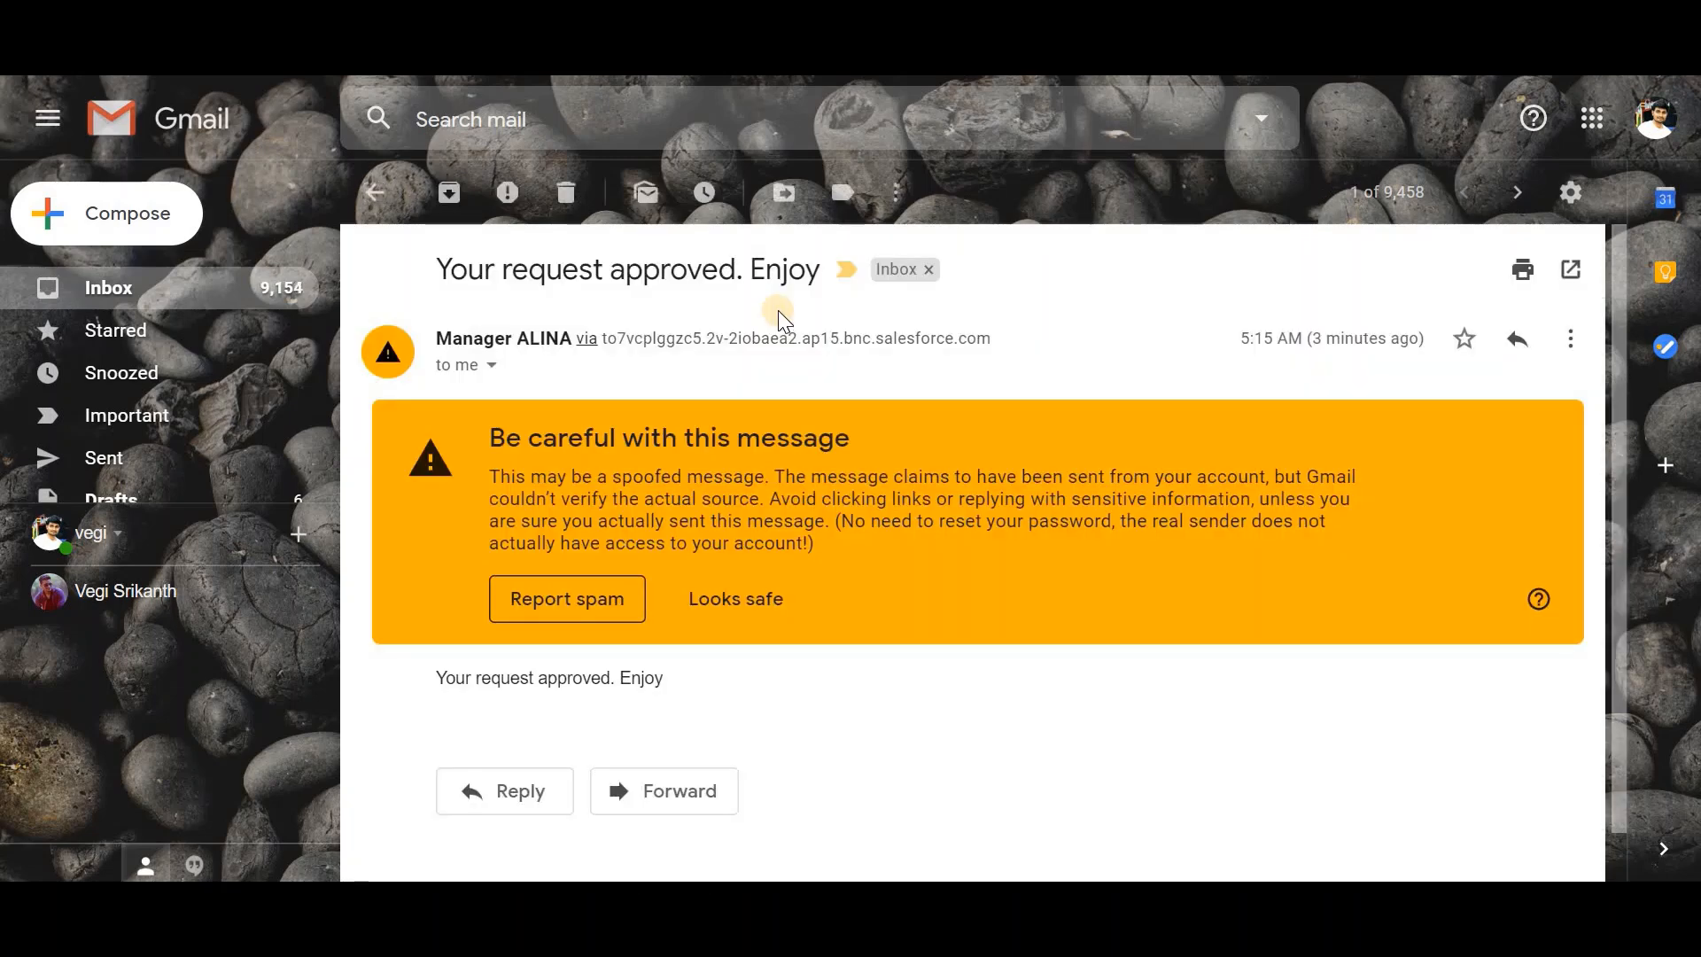
{"action": "left_click", "coordinate": [709, 608]}
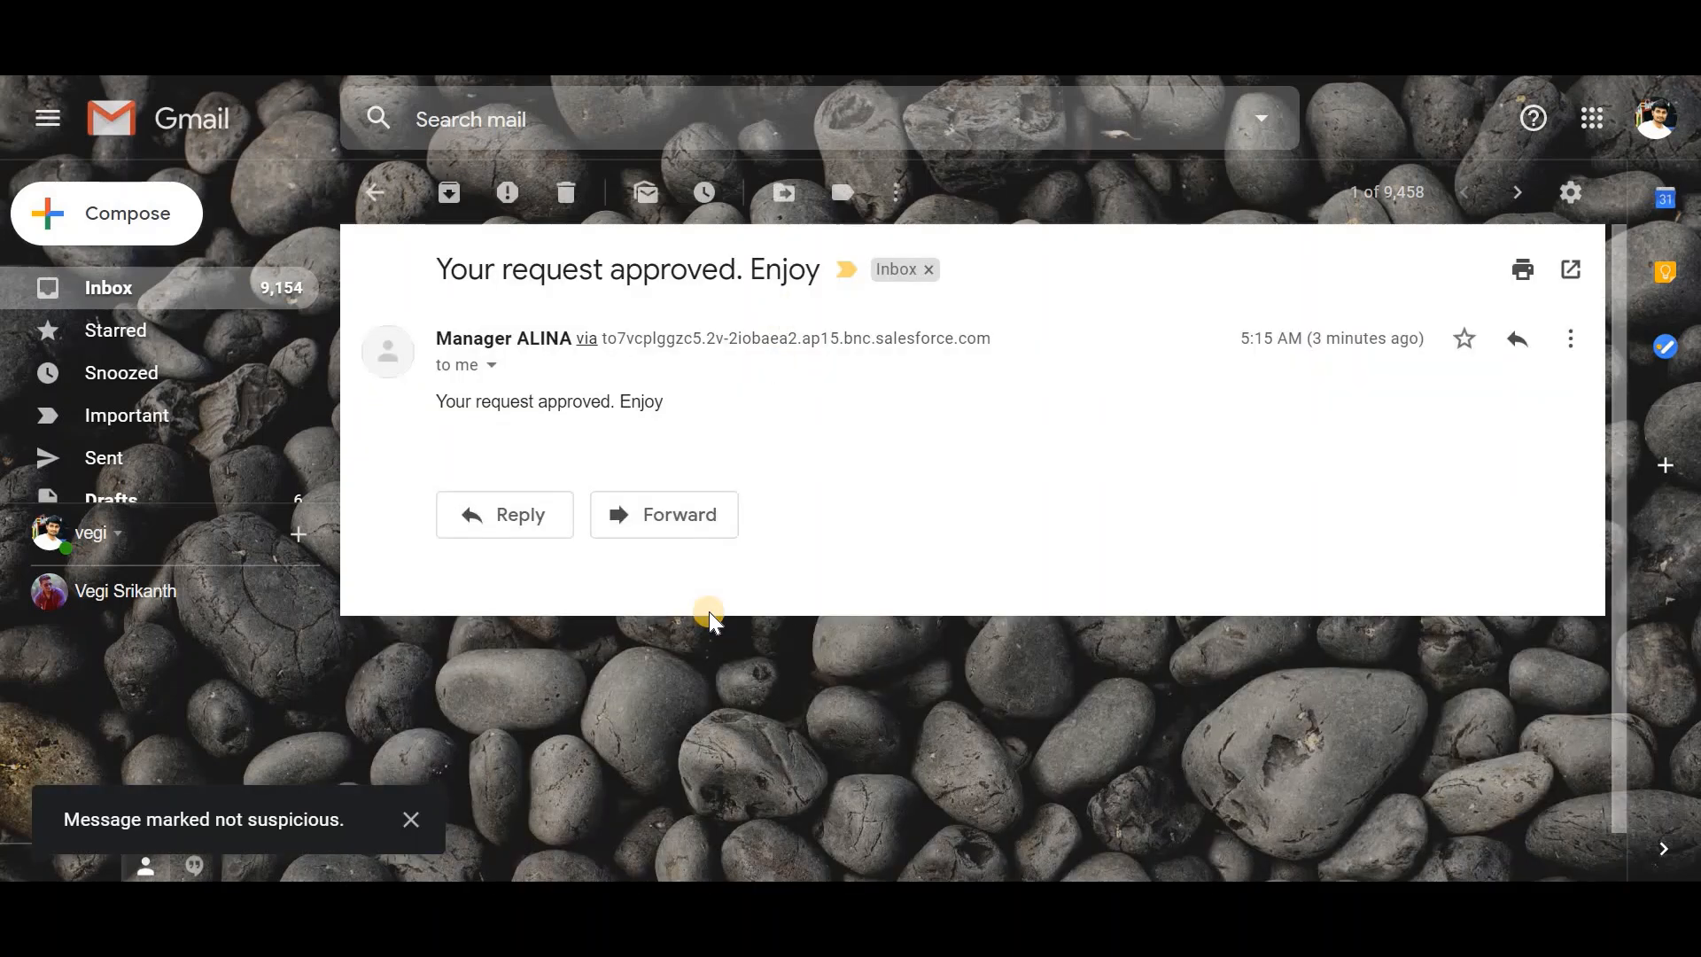
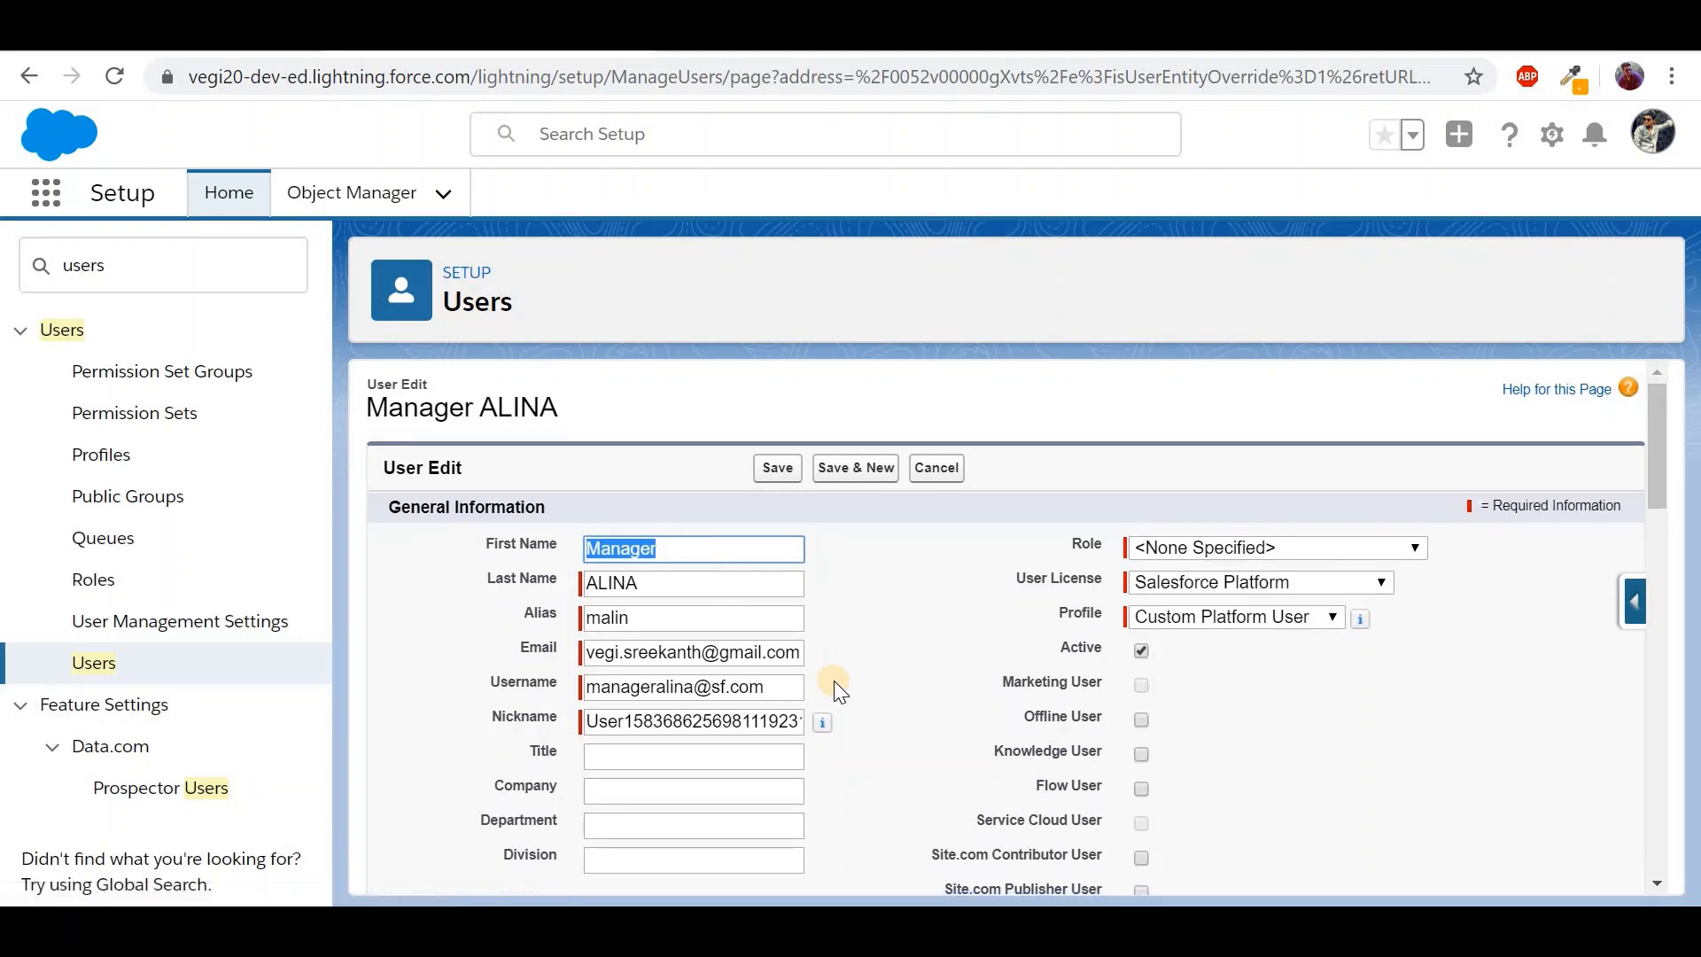
Step: Set the vice president user as Delegated Approver in the manager's user record and save the record
{"action": "scroll", "coordinate": [834, 681], "scroll_direction": "down", "scroll_amount": 15}
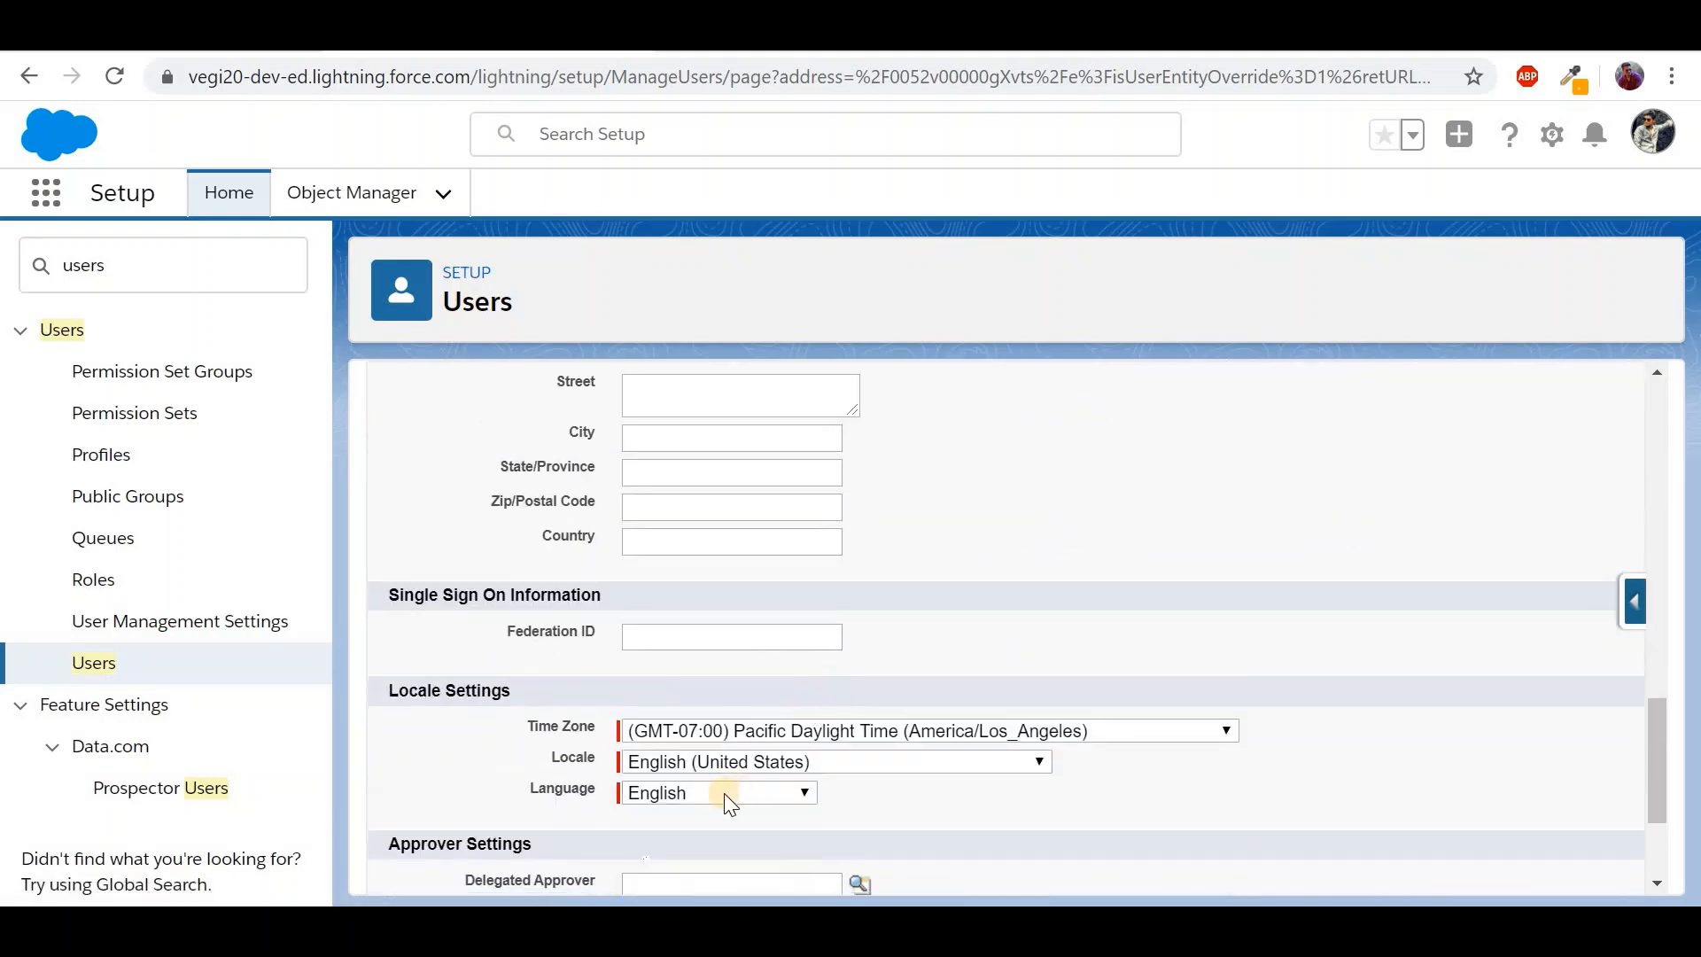
{"action": "scroll", "coordinate": [700, 780], "scroll_direction": "down", "scroll_amount": 3}
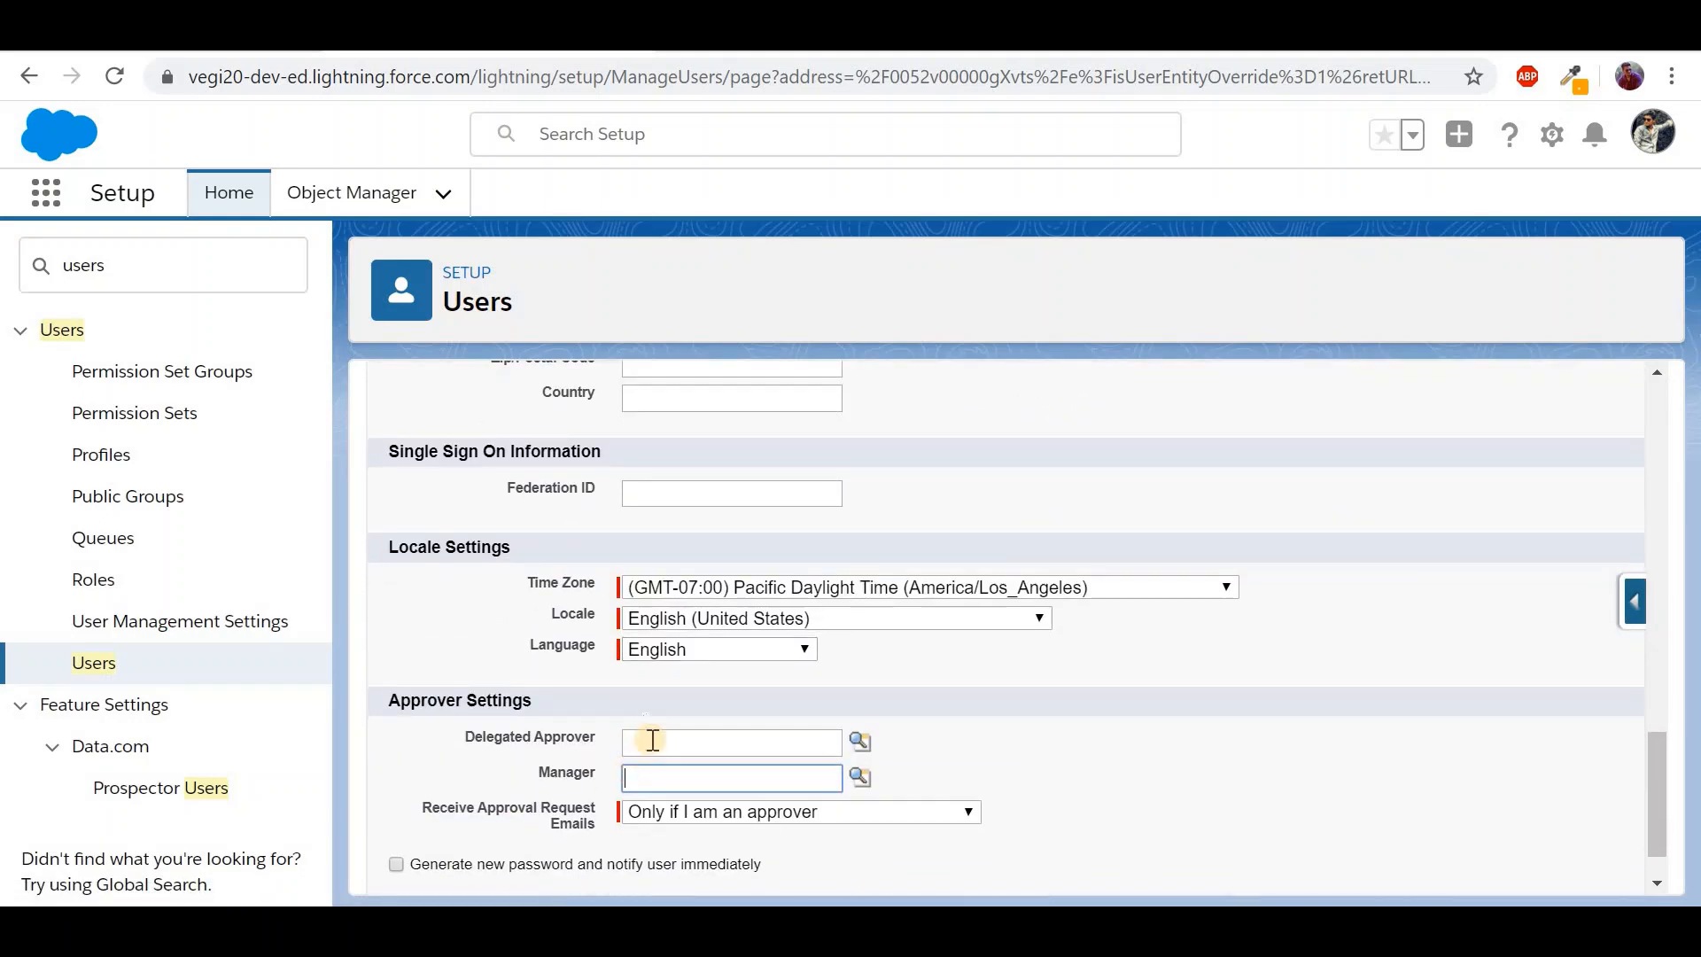
{"action": "left_click", "coordinate": [655, 737]}
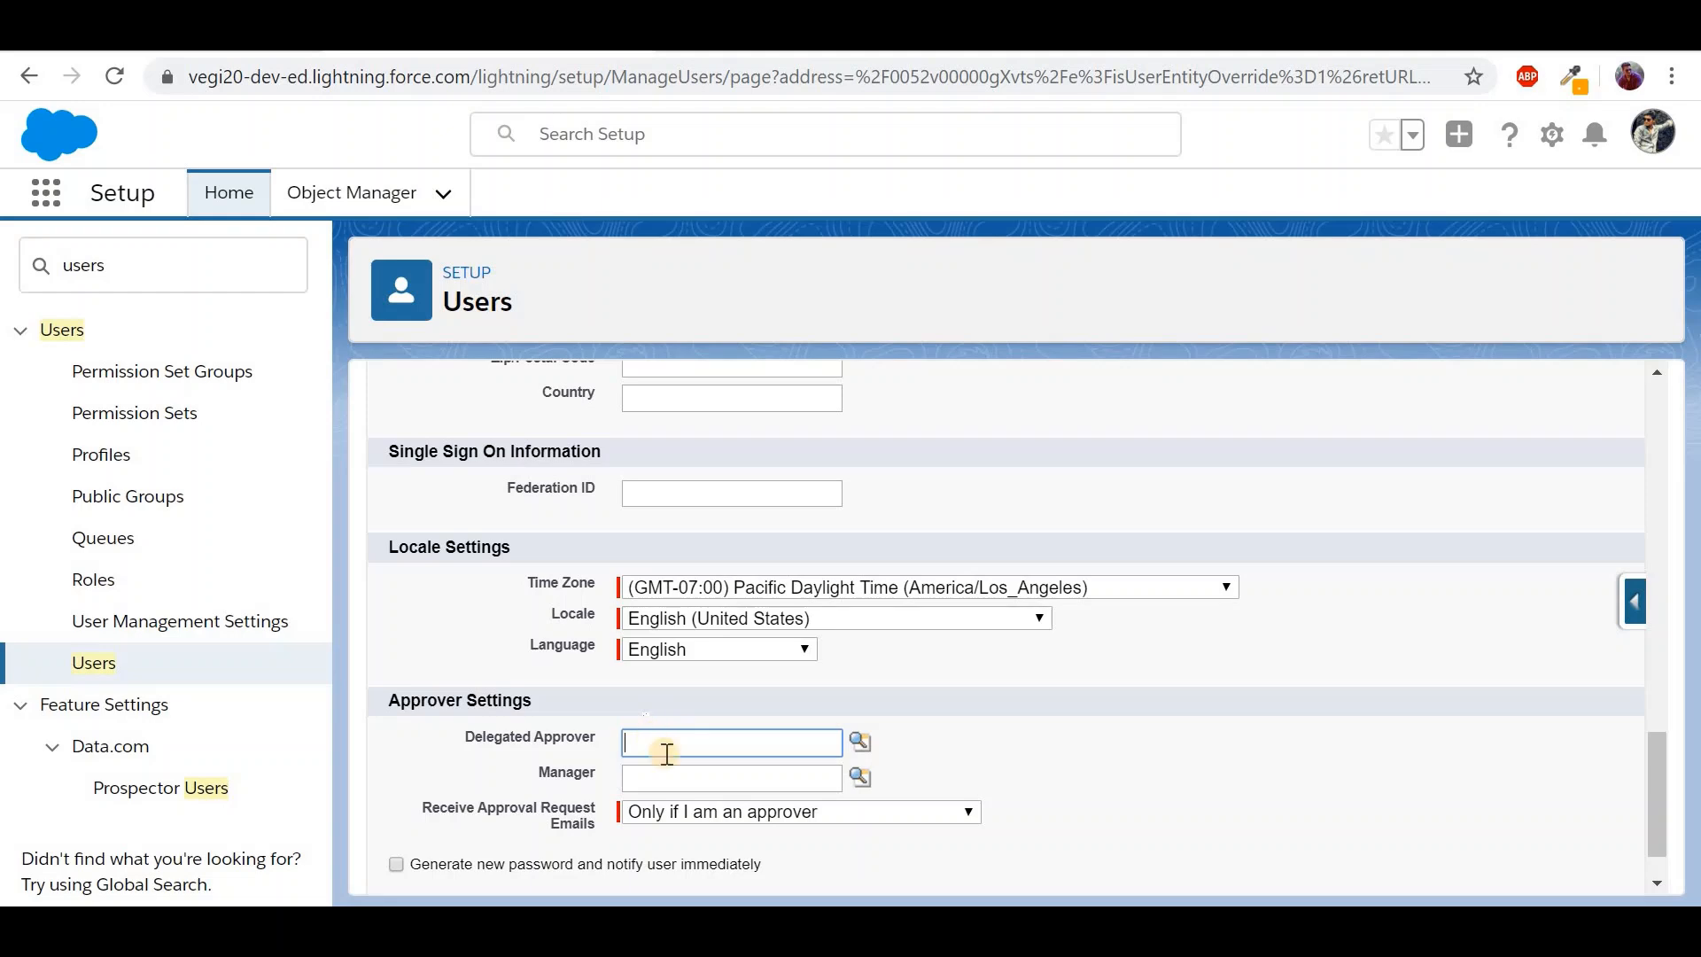
{"action": "left_click", "coordinate": [676, 787]}
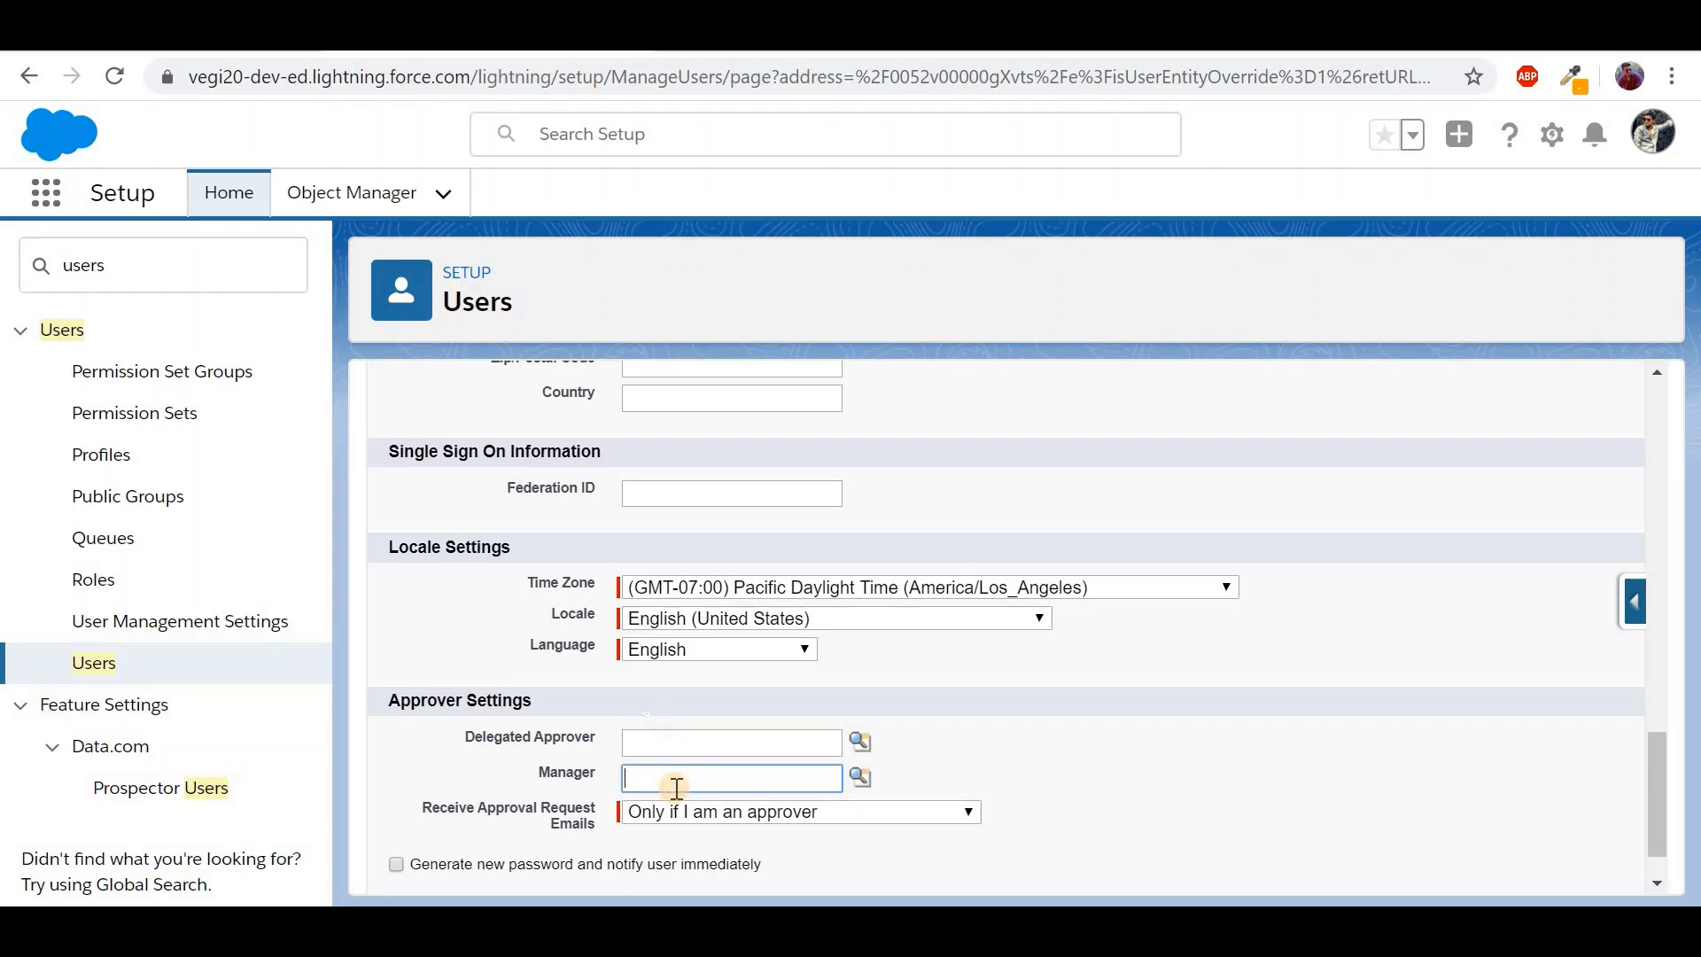
{"action": "left_click", "coordinate": [675, 742]}
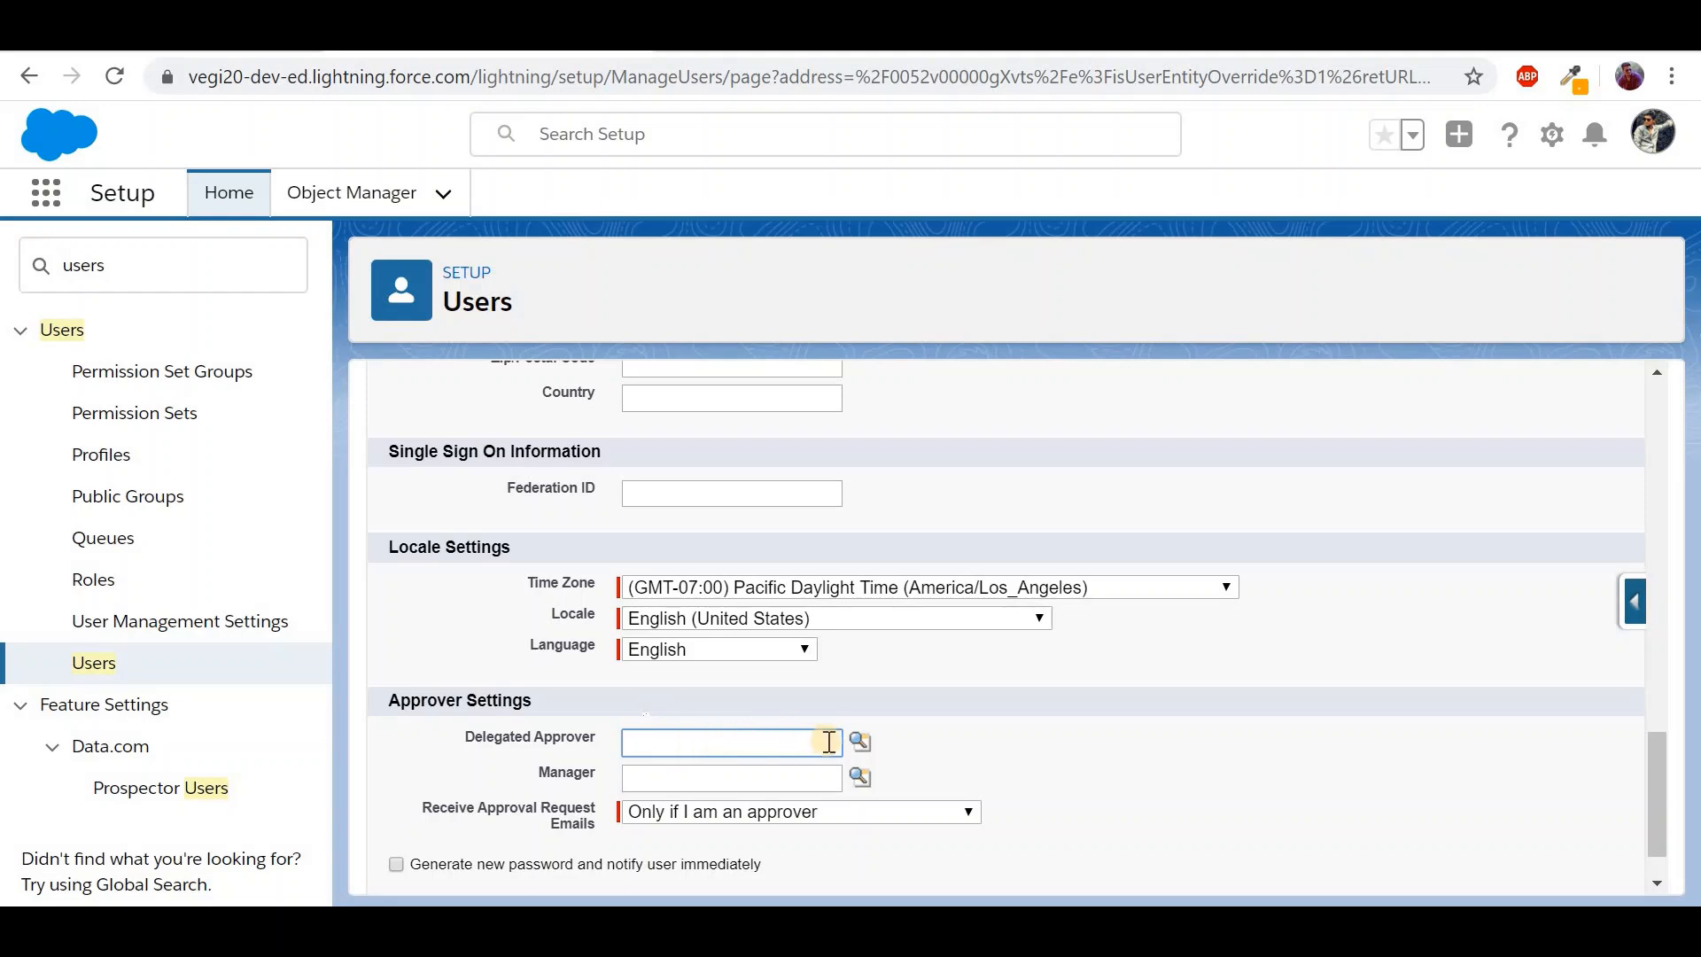
{"action": "left_click", "coordinate": [858, 744]}
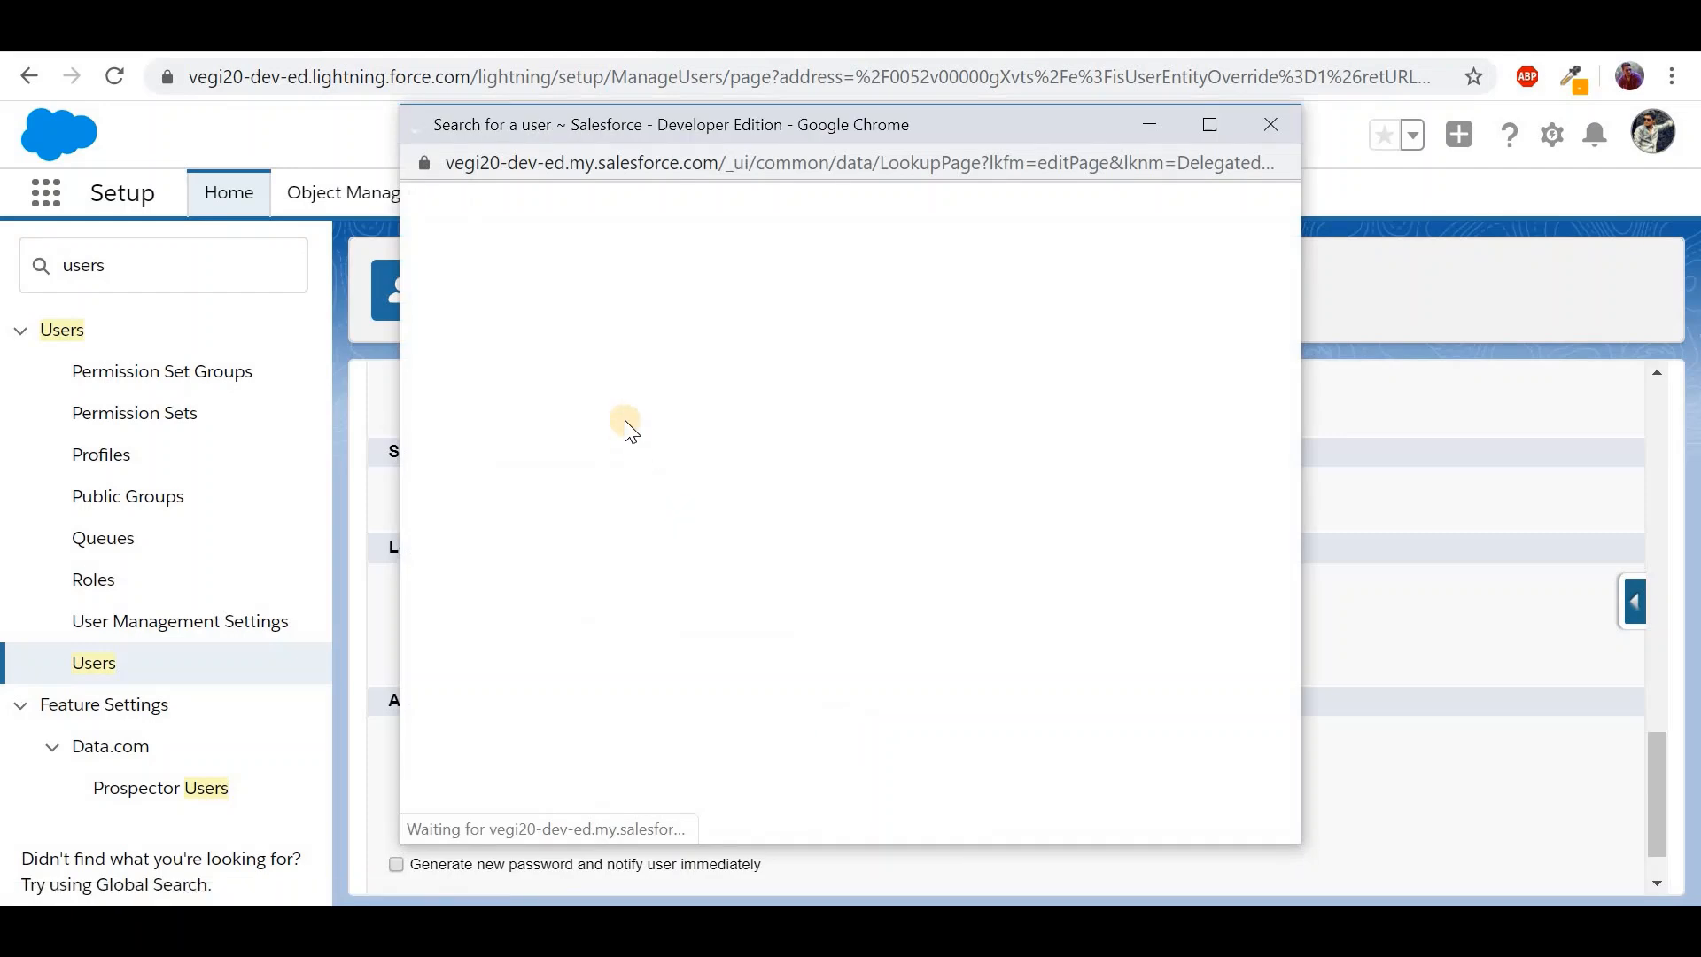
{"action": "left_click", "coordinate": [527, 445]}
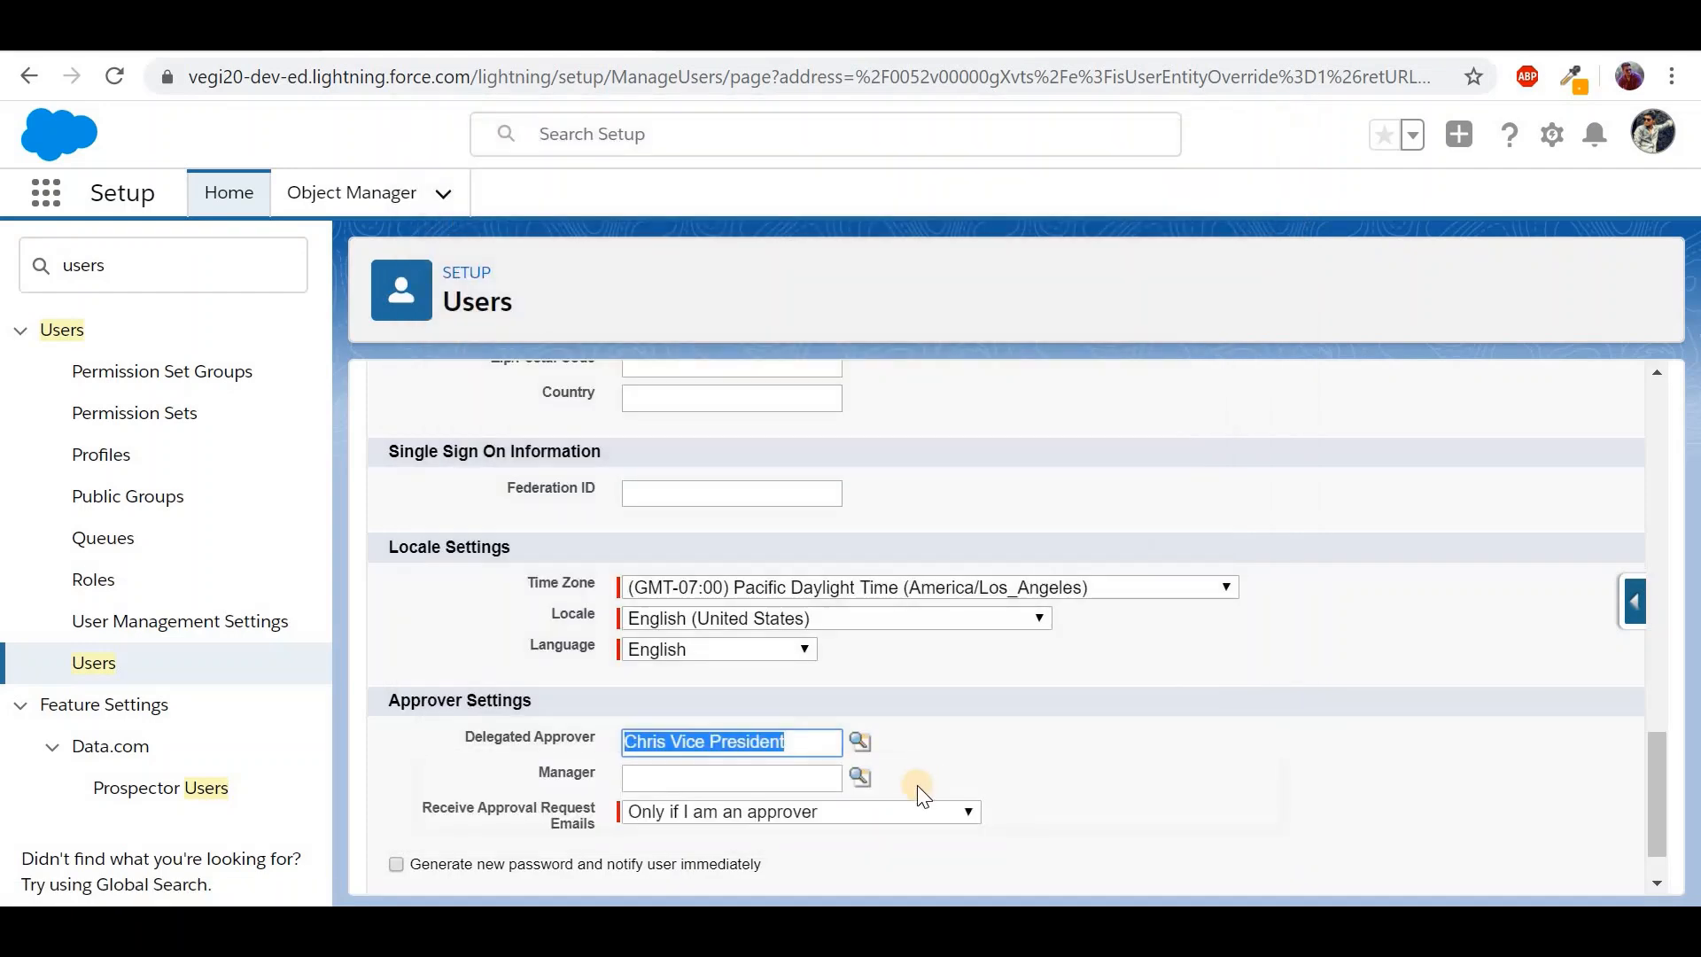
{"action": "scroll", "coordinate": [917, 785], "scroll_direction": "down", "scroll_amount": 2}
{"action": "left_click", "coordinate": [781, 867]}
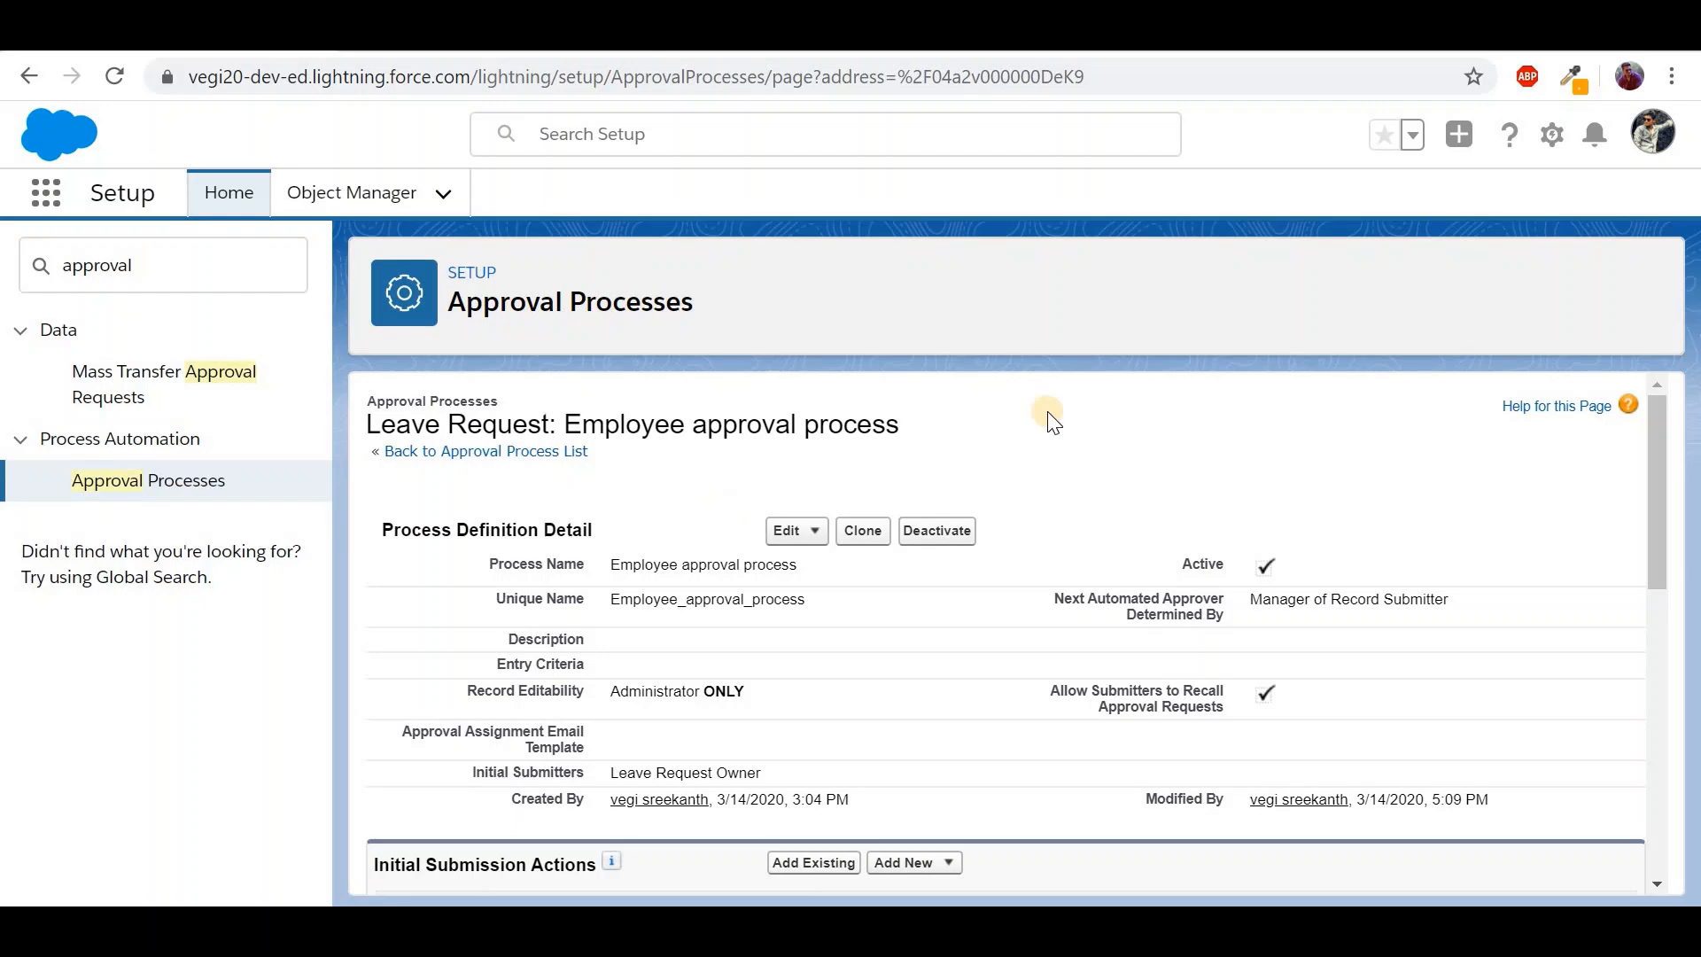
Step: Edit Step 1 of the Employee approval process and save it with the approver's delegate also allowed to approve requests
{"action": "scroll", "coordinate": [1052, 421], "scroll_direction": "down", "scroll_amount": 3}
{"action": "scroll", "coordinate": [1075, 562], "scroll_direction": "down", "scroll_amount": 2}
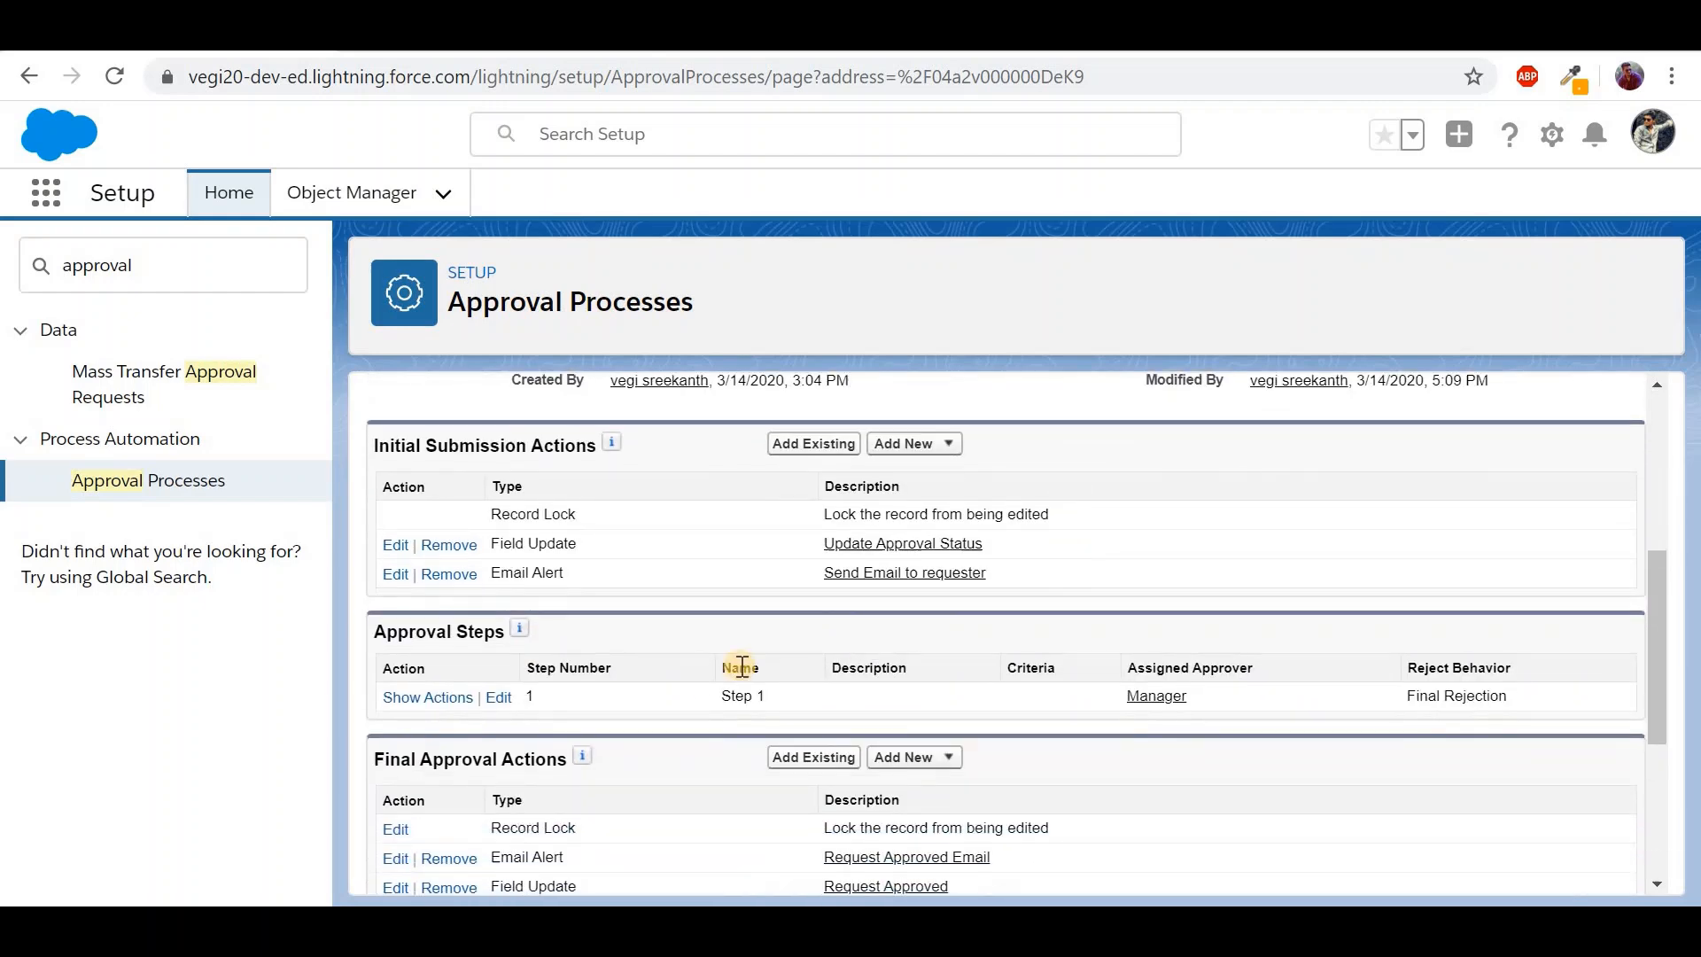
{"action": "left_click", "coordinate": [502, 699]}
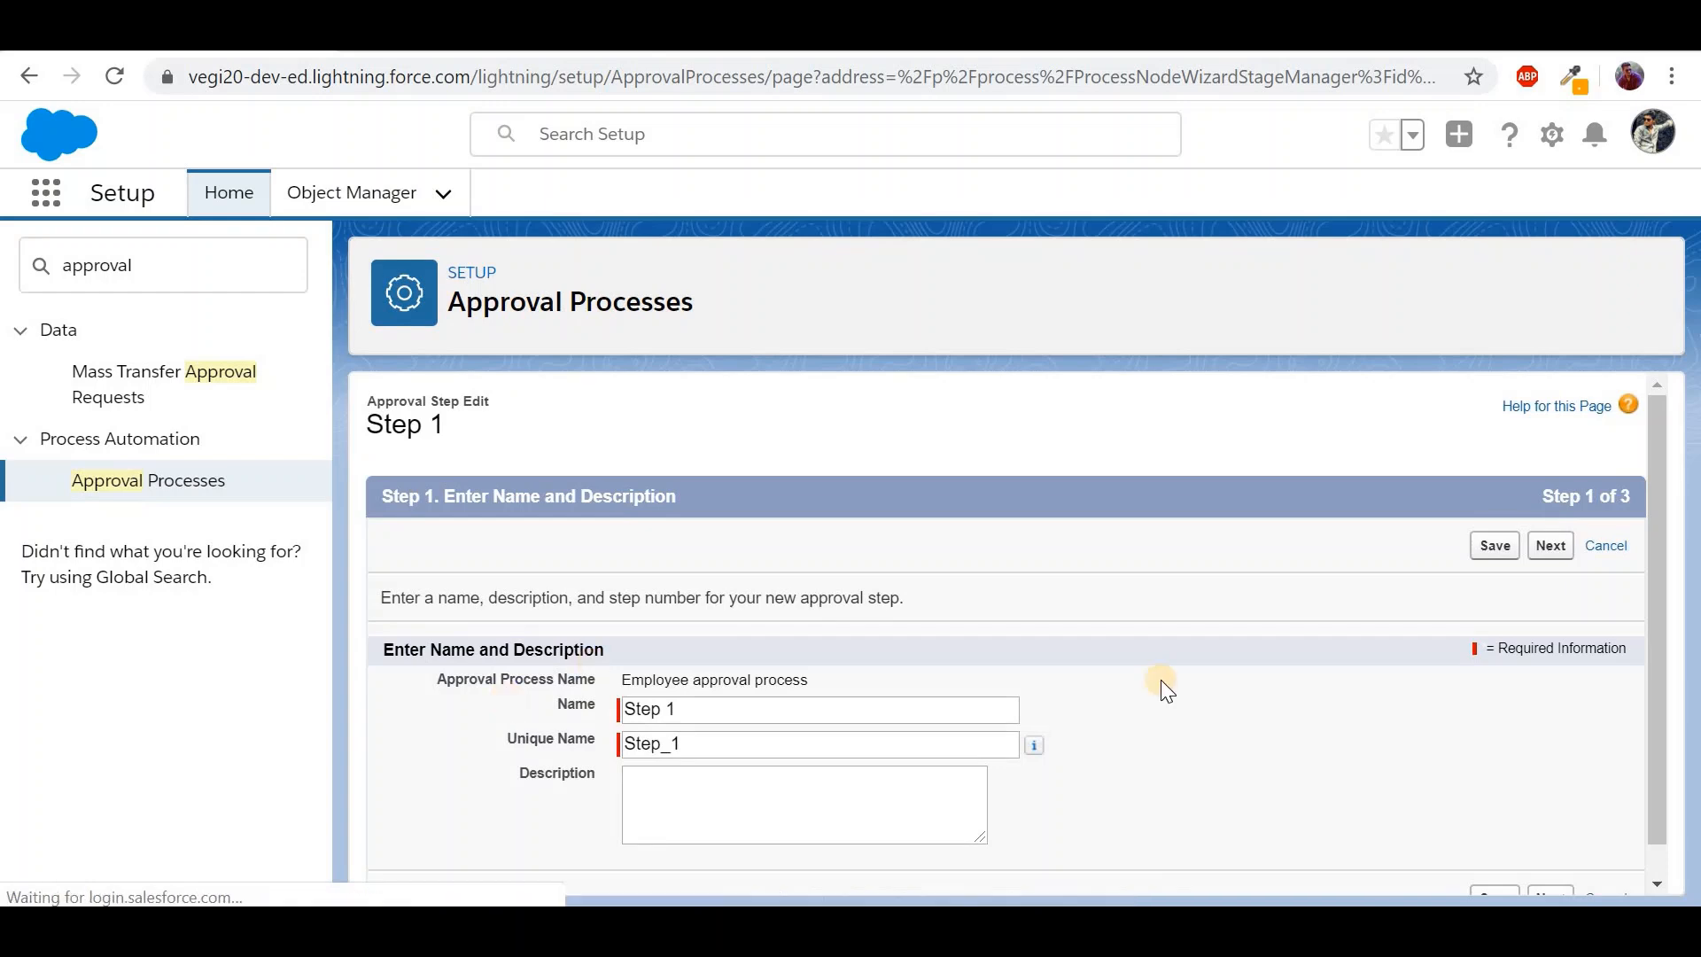
{"action": "left_click", "coordinate": [1555, 550]}
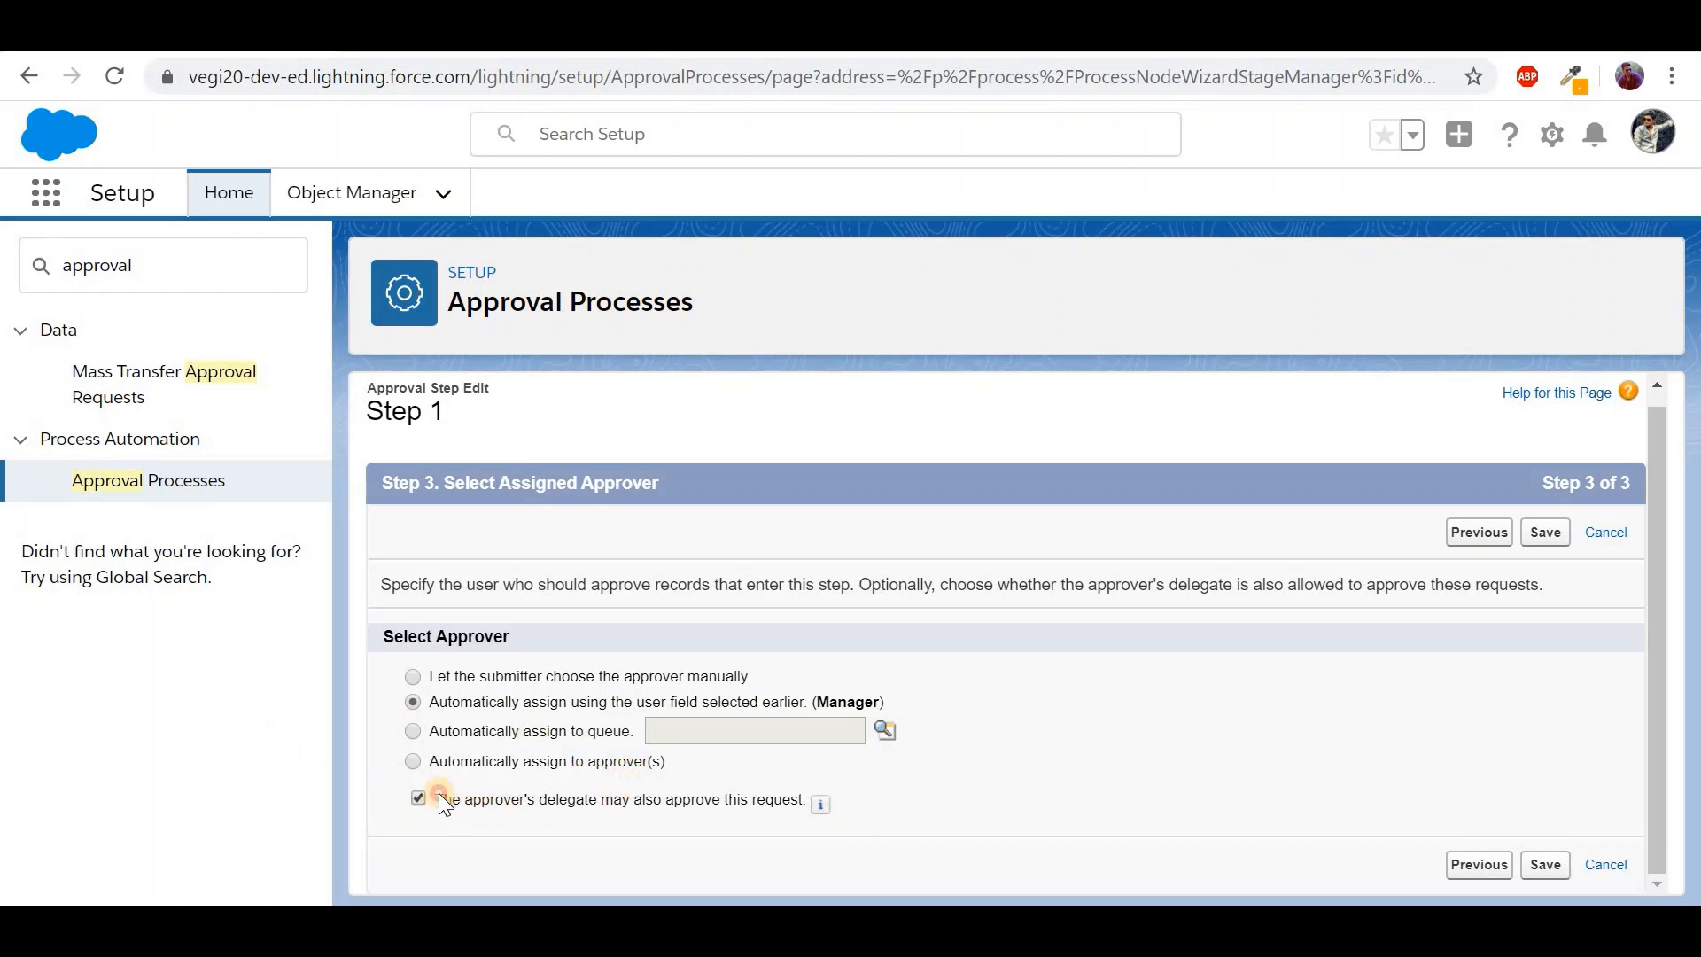
{"action": "left_click_drag", "start_coordinate": [439, 793], "coordinate": [756, 800]}
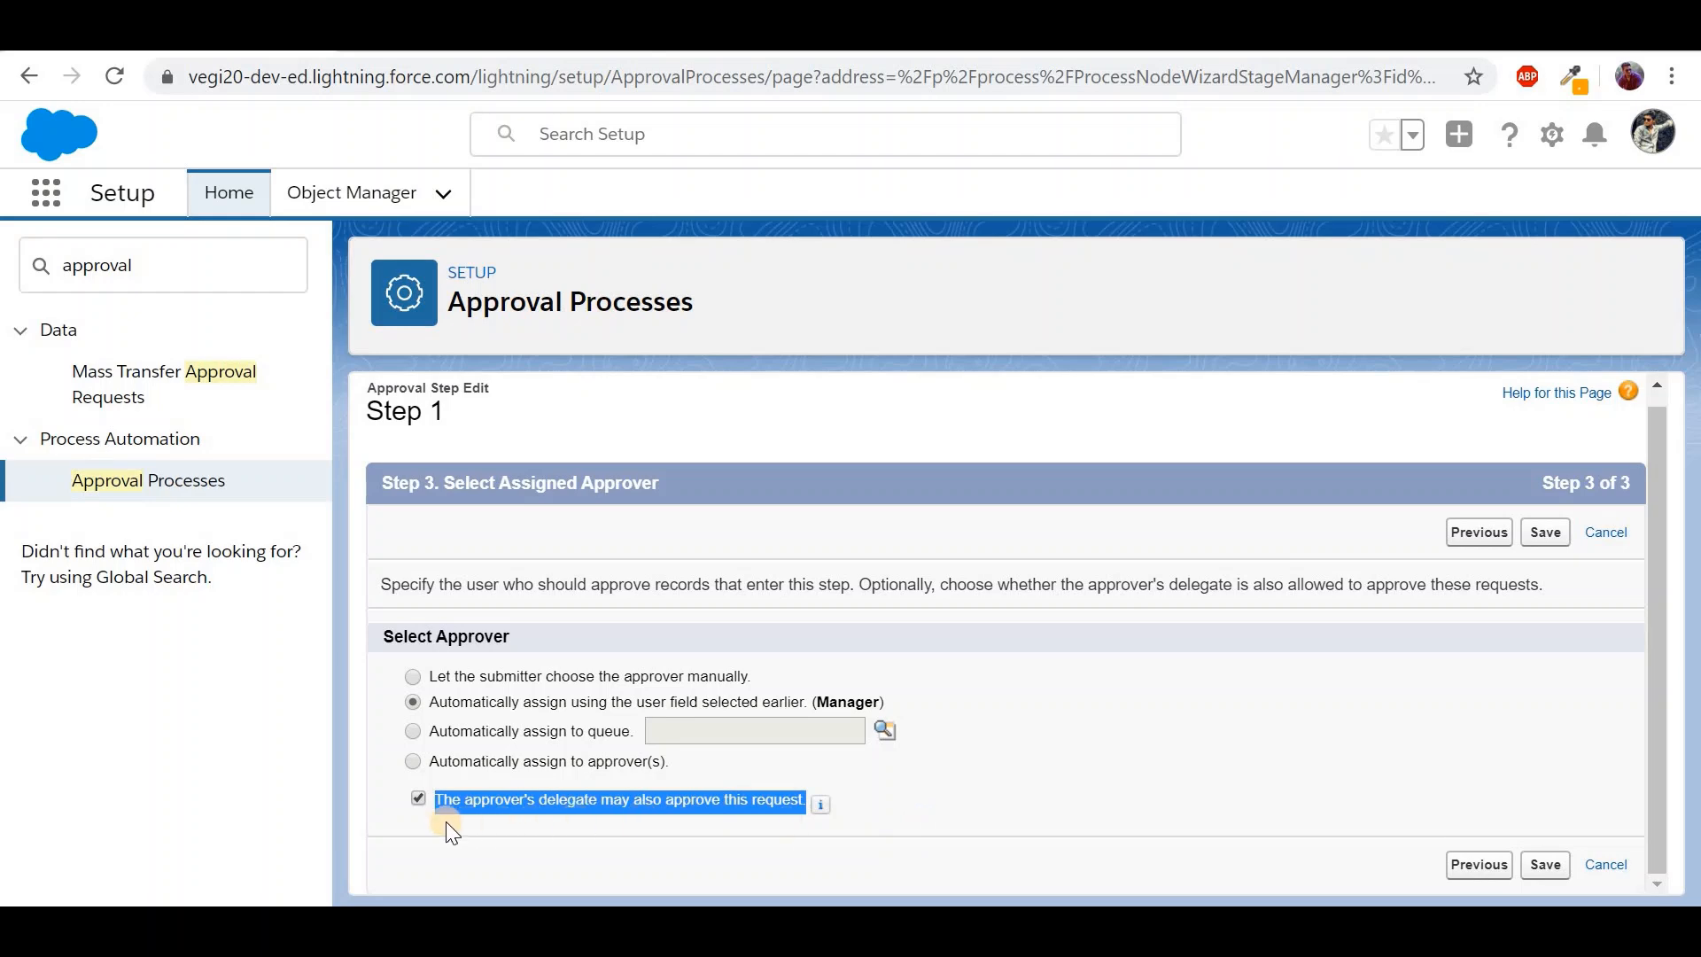
{"action": "left_click", "coordinate": [1545, 541]}
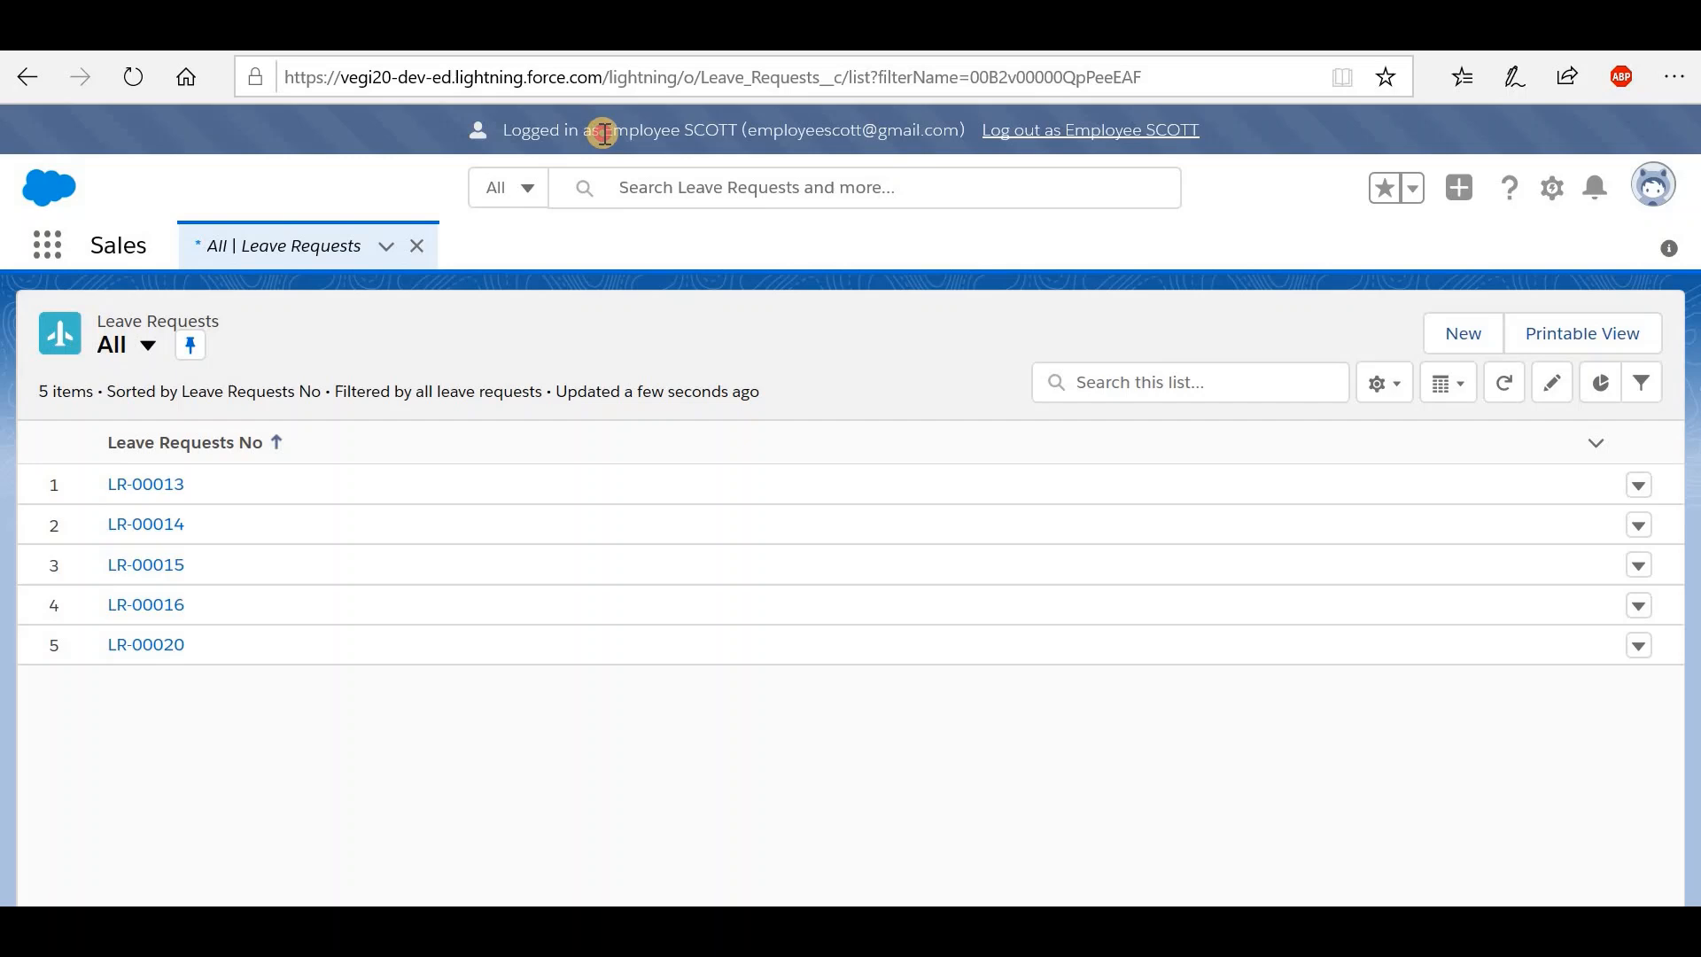
Step: Switch to the employee's Salesforce session and create a Sick Leave request with the start date 3/18/2020
{"action": "left_click_drag", "start_coordinate": [603, 133], "coordinate": [724, 140]}
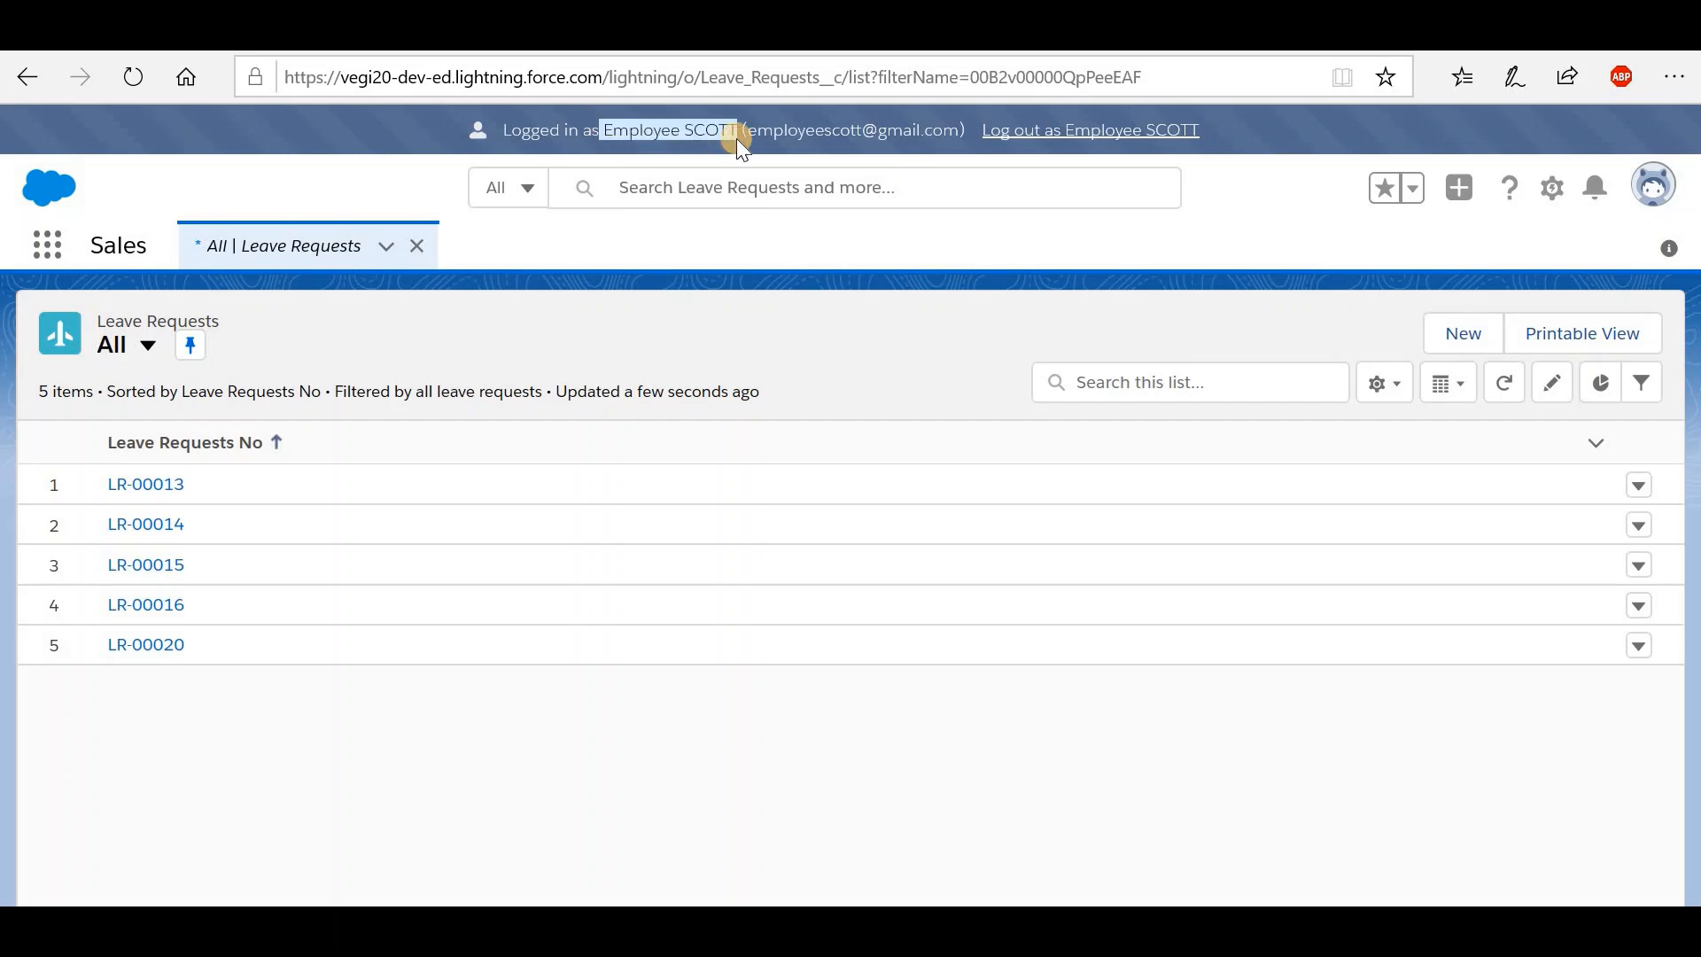
{"action": "left_click", "coordinate": [1462, 350]}
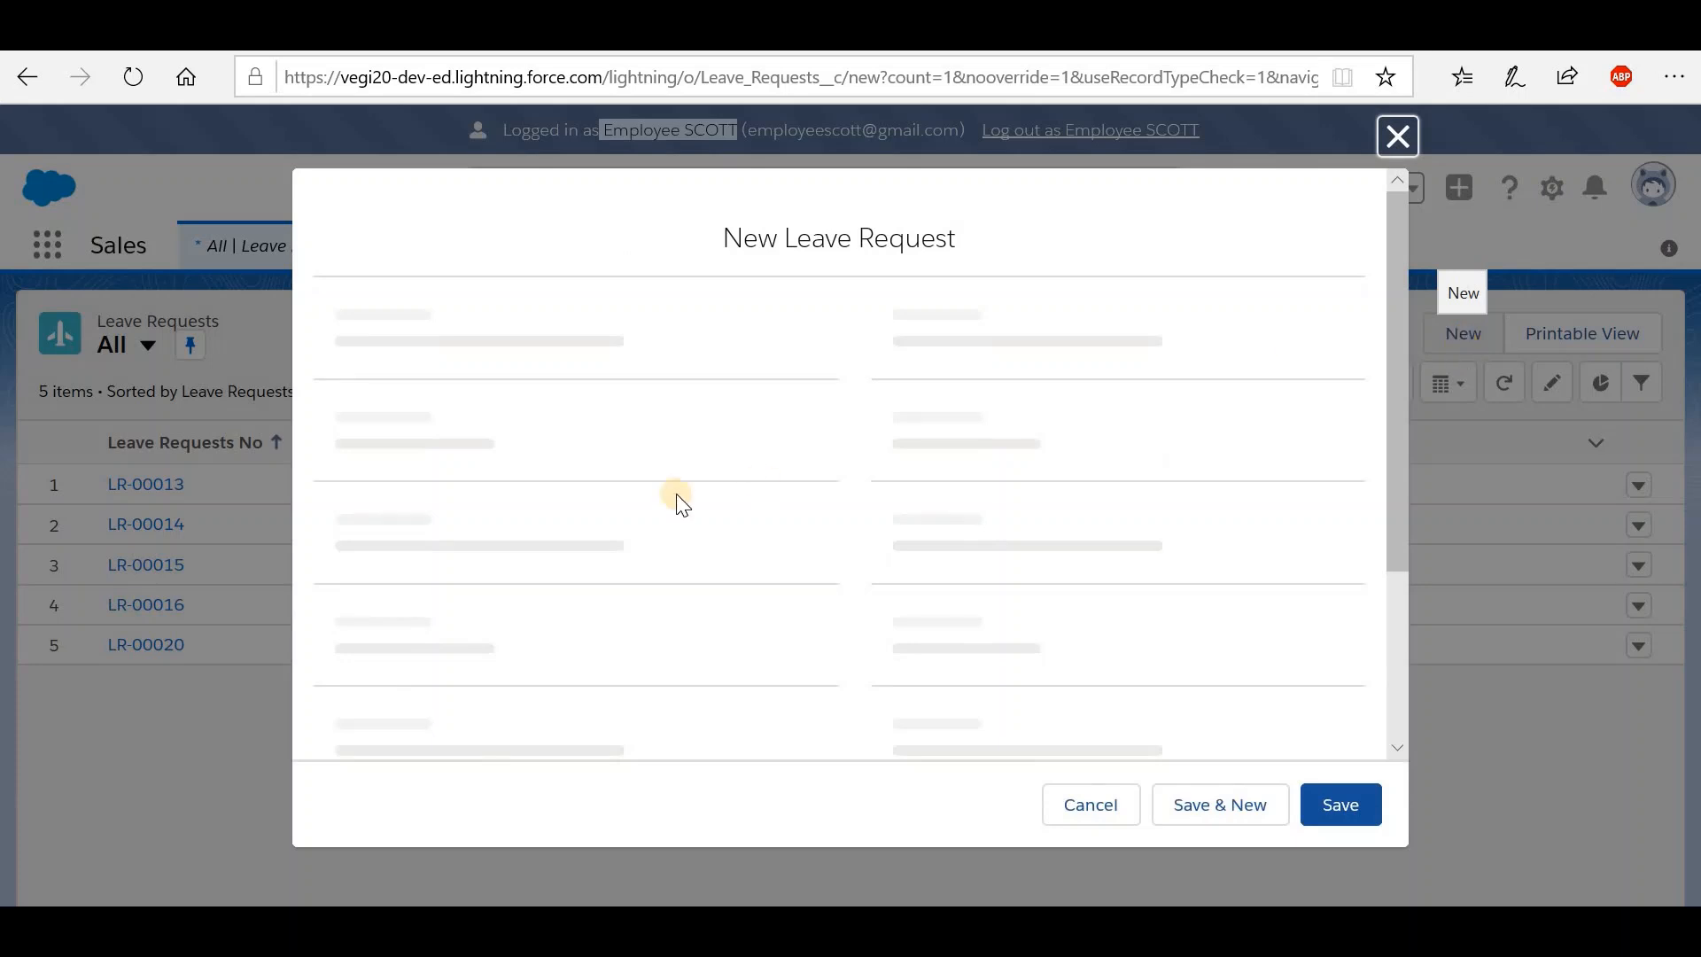
{"action": "left_click", "coordinate": [581, 463]}
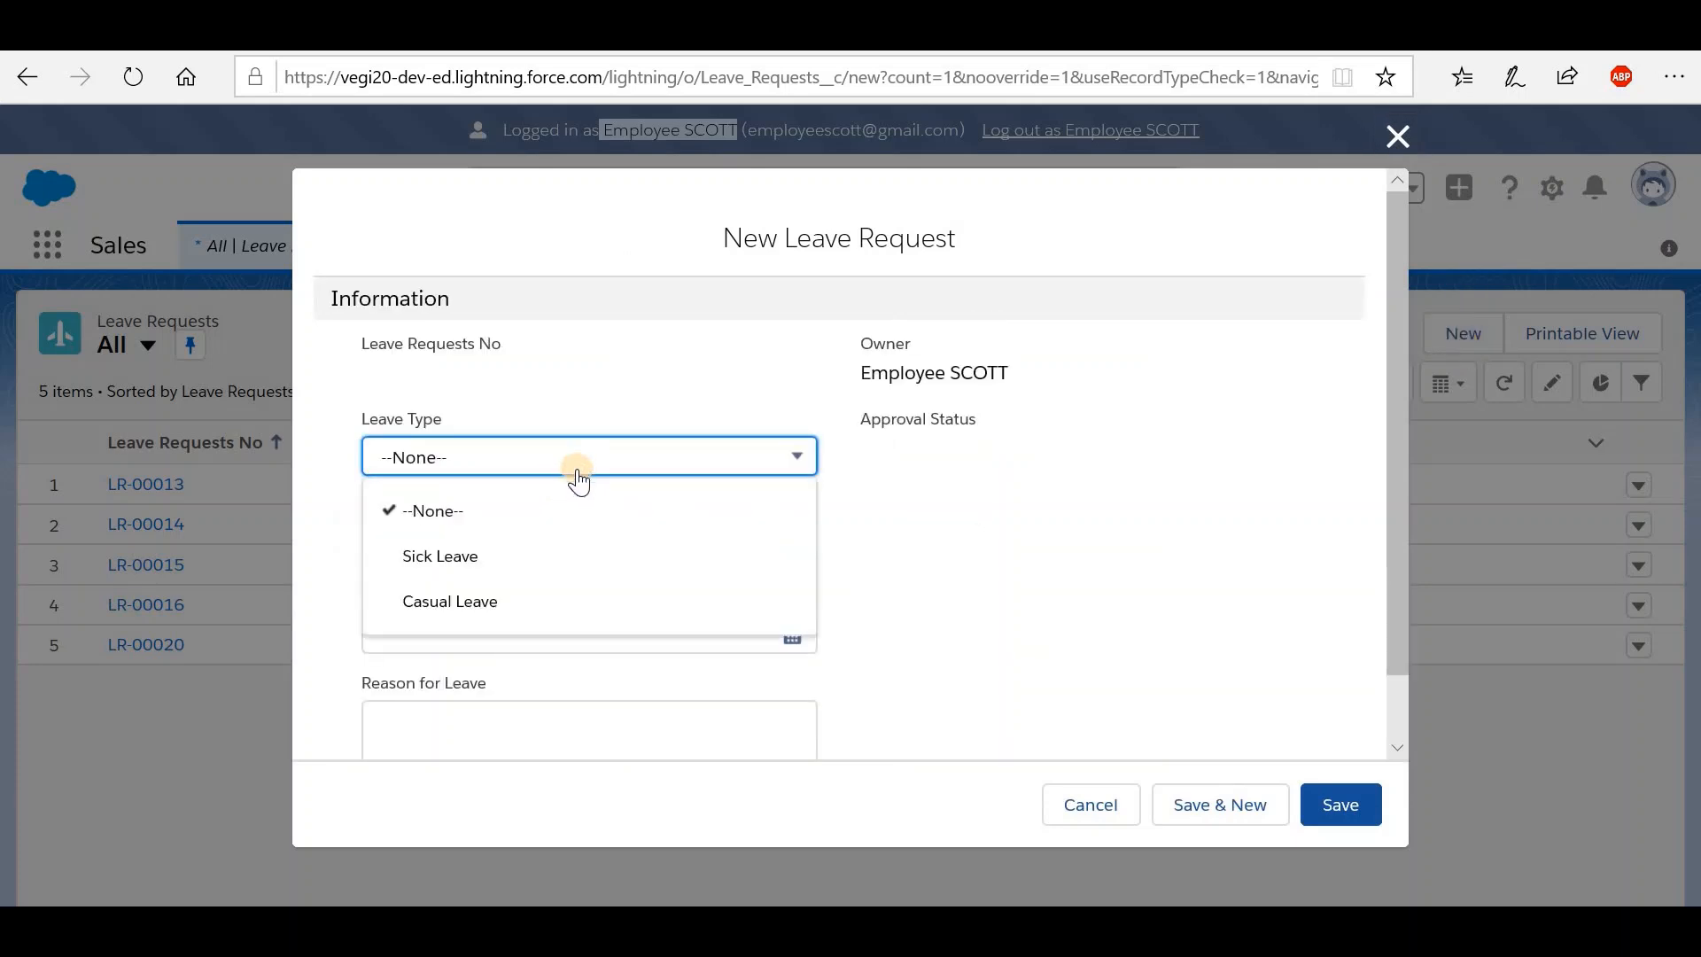
{"action": "left_click", "coordinate": [532, 551]}
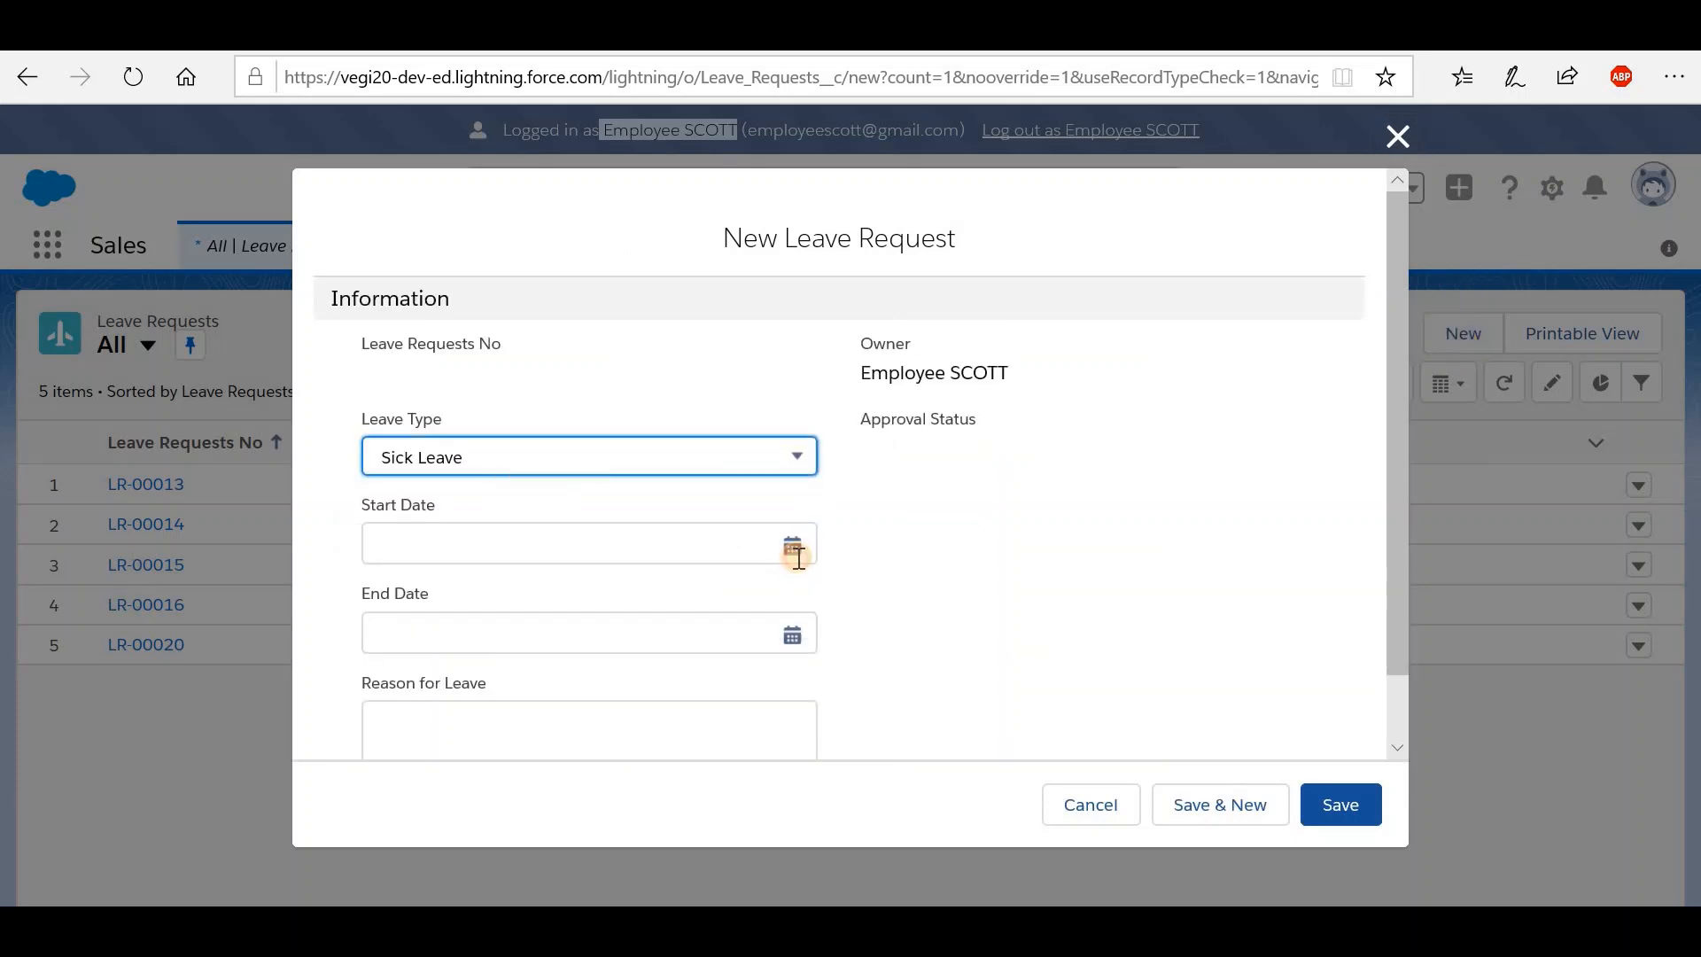
{"action": "left_click", "coordinate": [796, 553]}
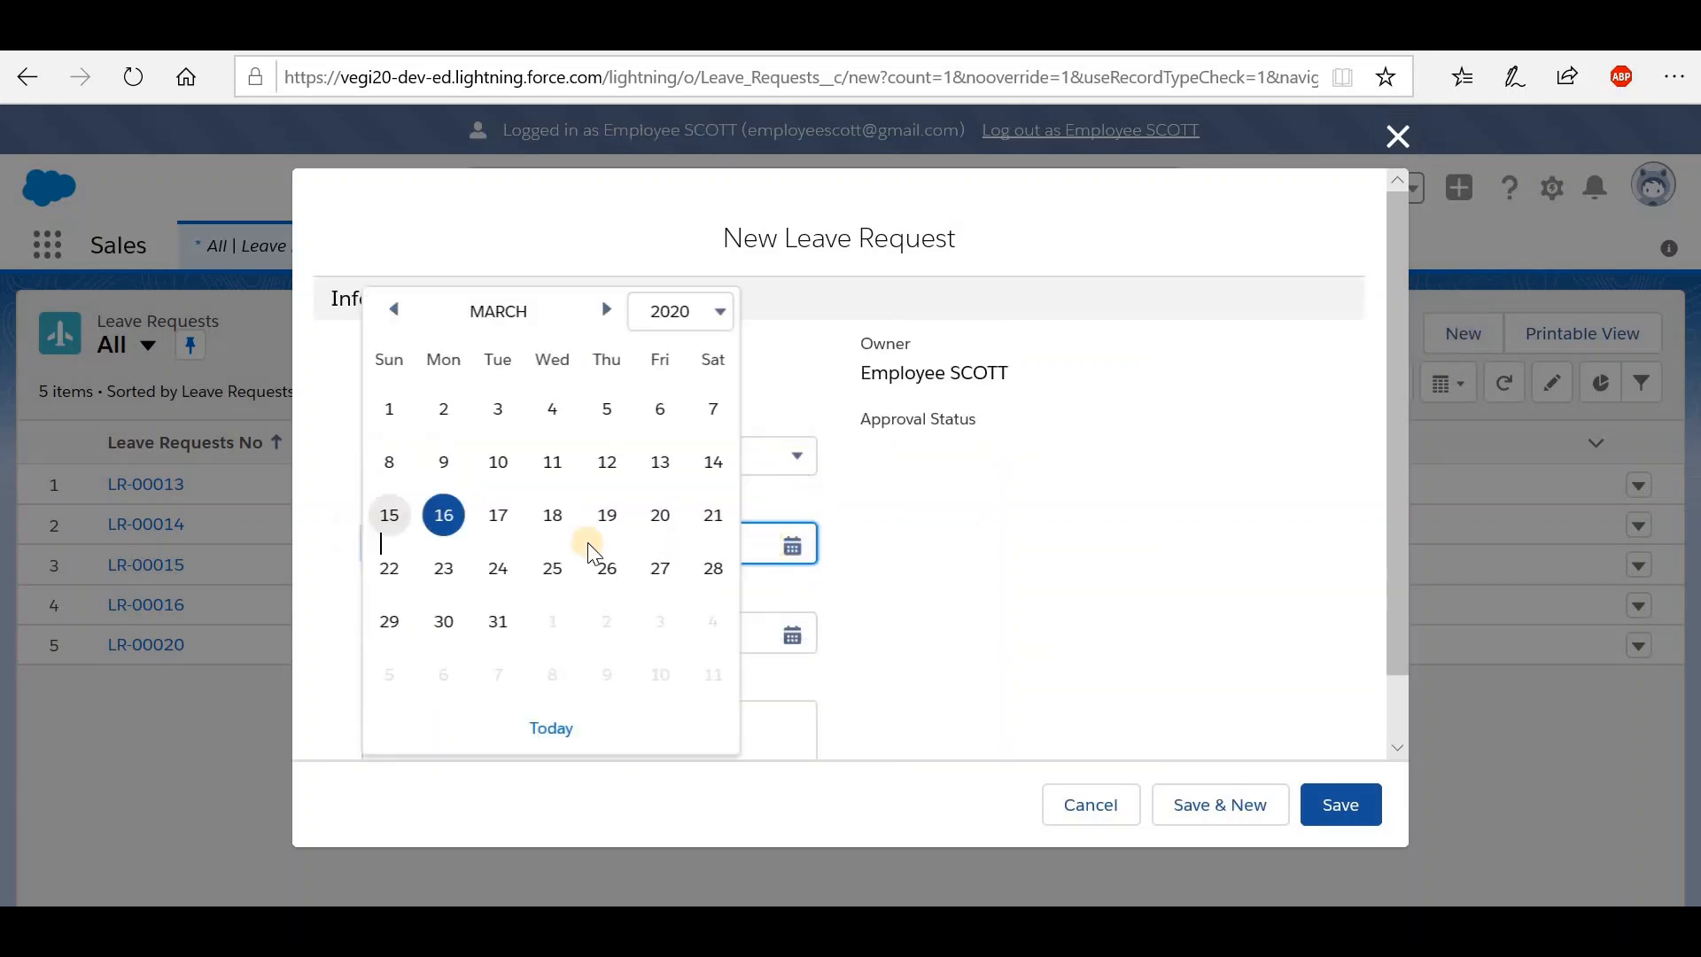
{"action": "left_click", "coordinate": [547, 516]}
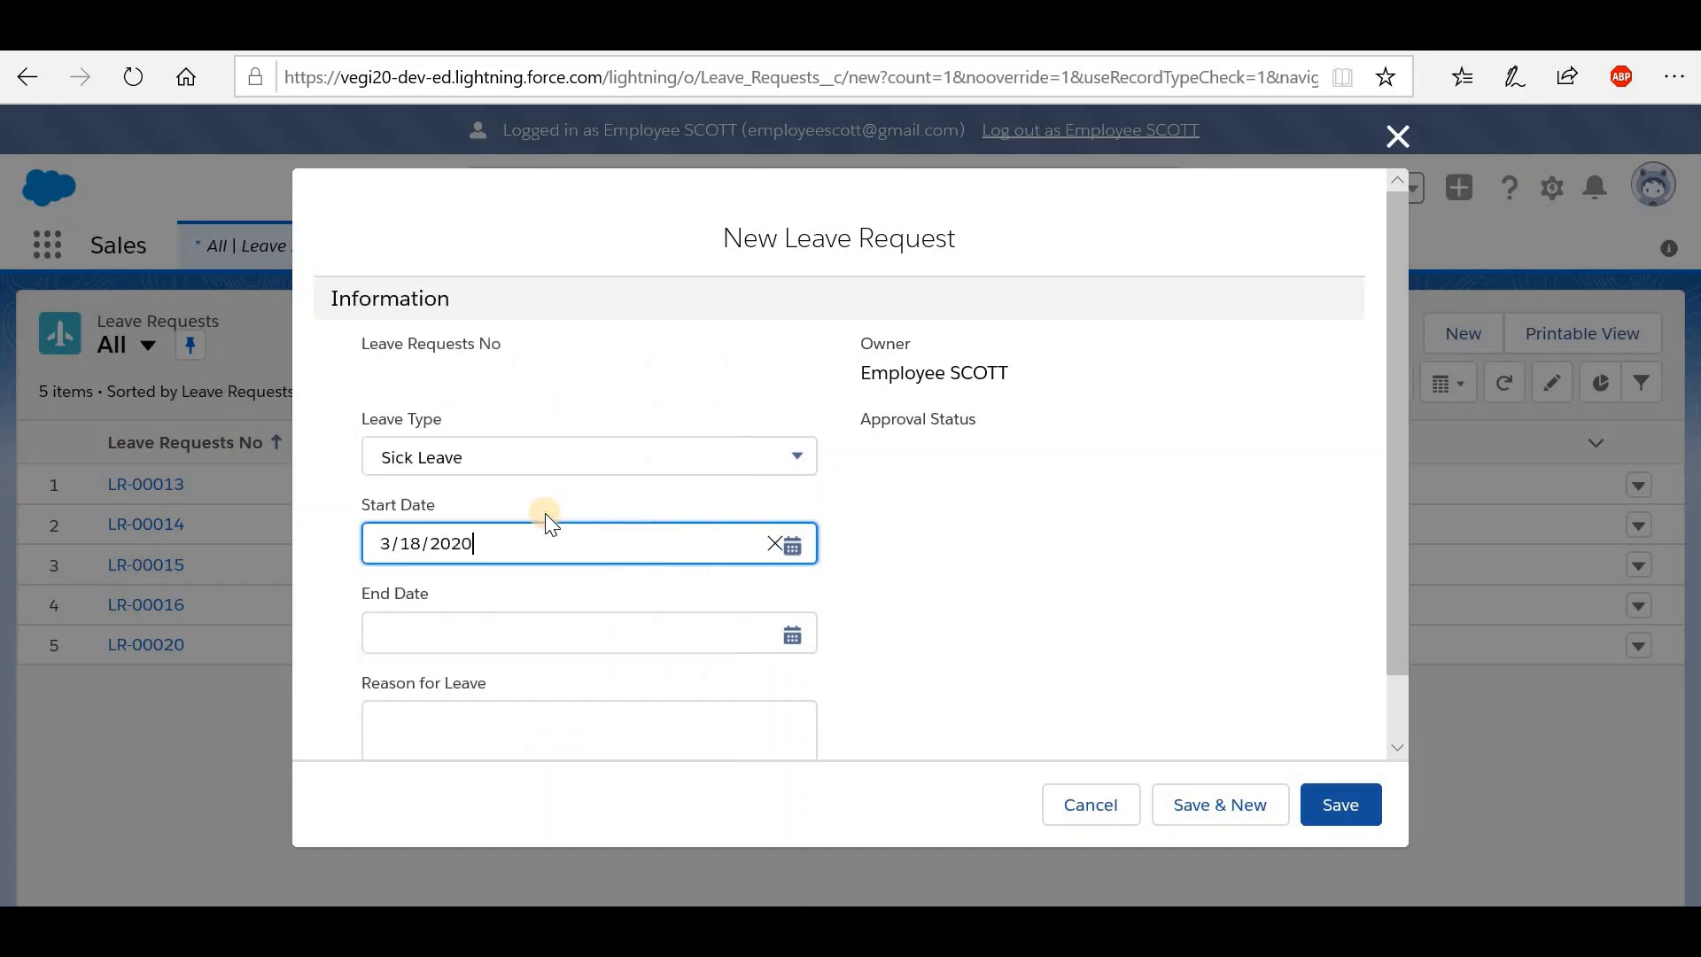
{"action": "left_click", "coordinate": [1333, 797]}
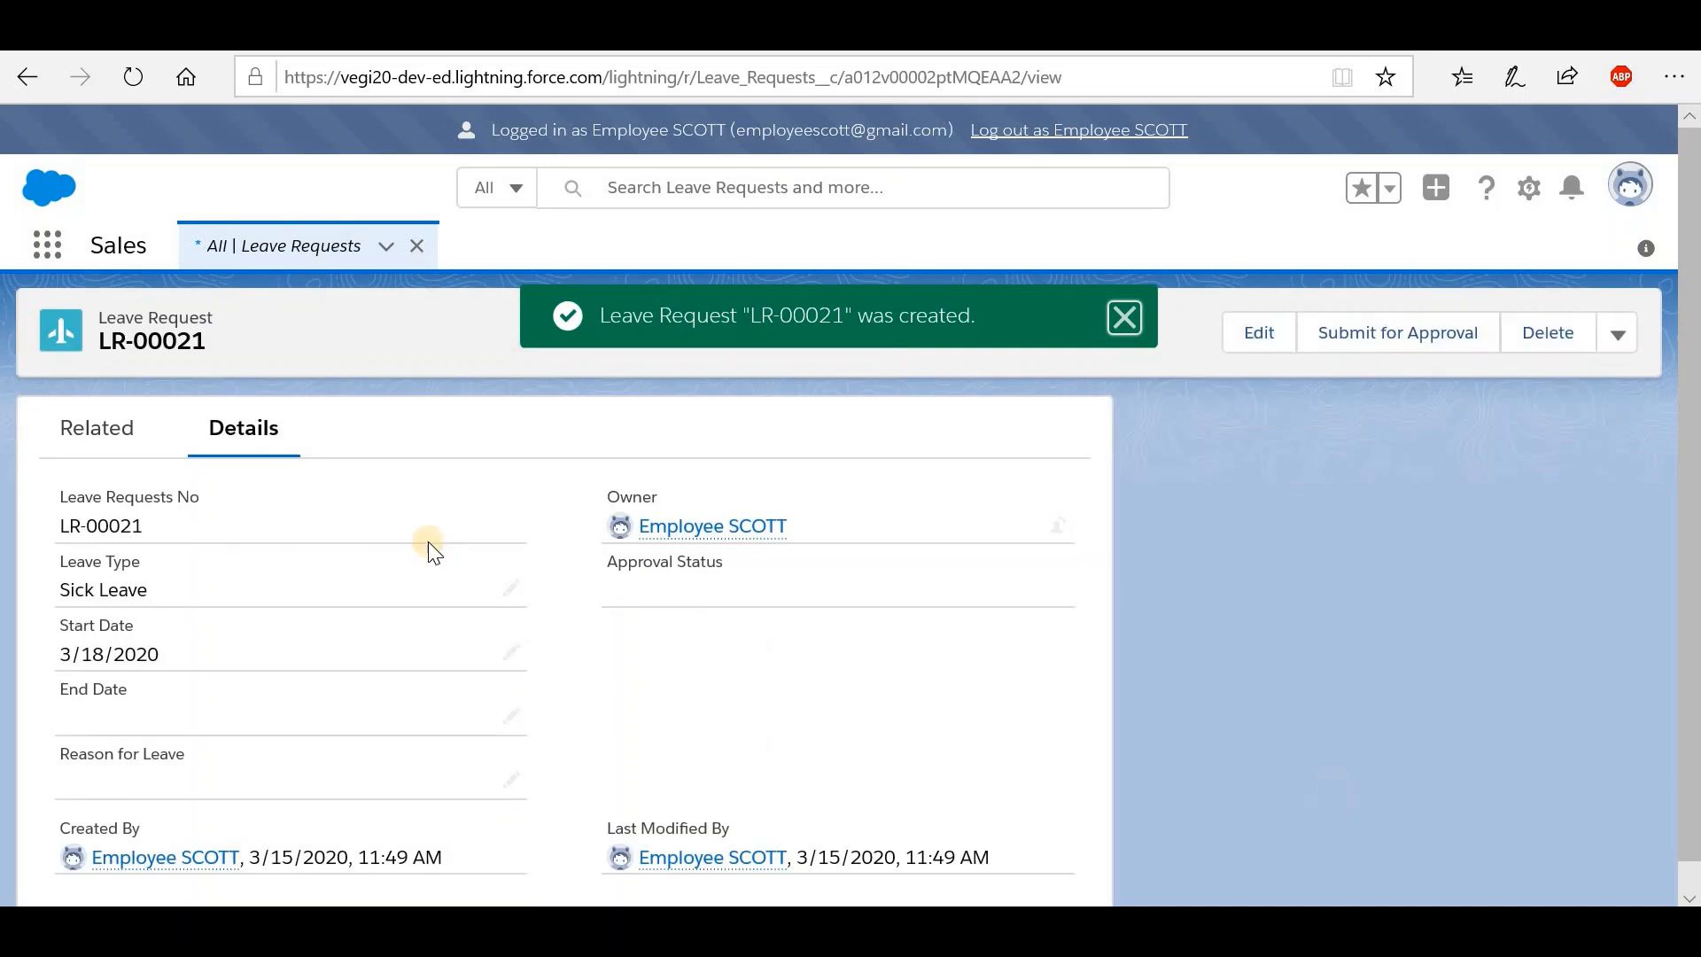
Step: Submit leave request LR-00021 for approval without a comment and review its Approval History
{"action": "left_click", "coordinate": [1389, 337]}
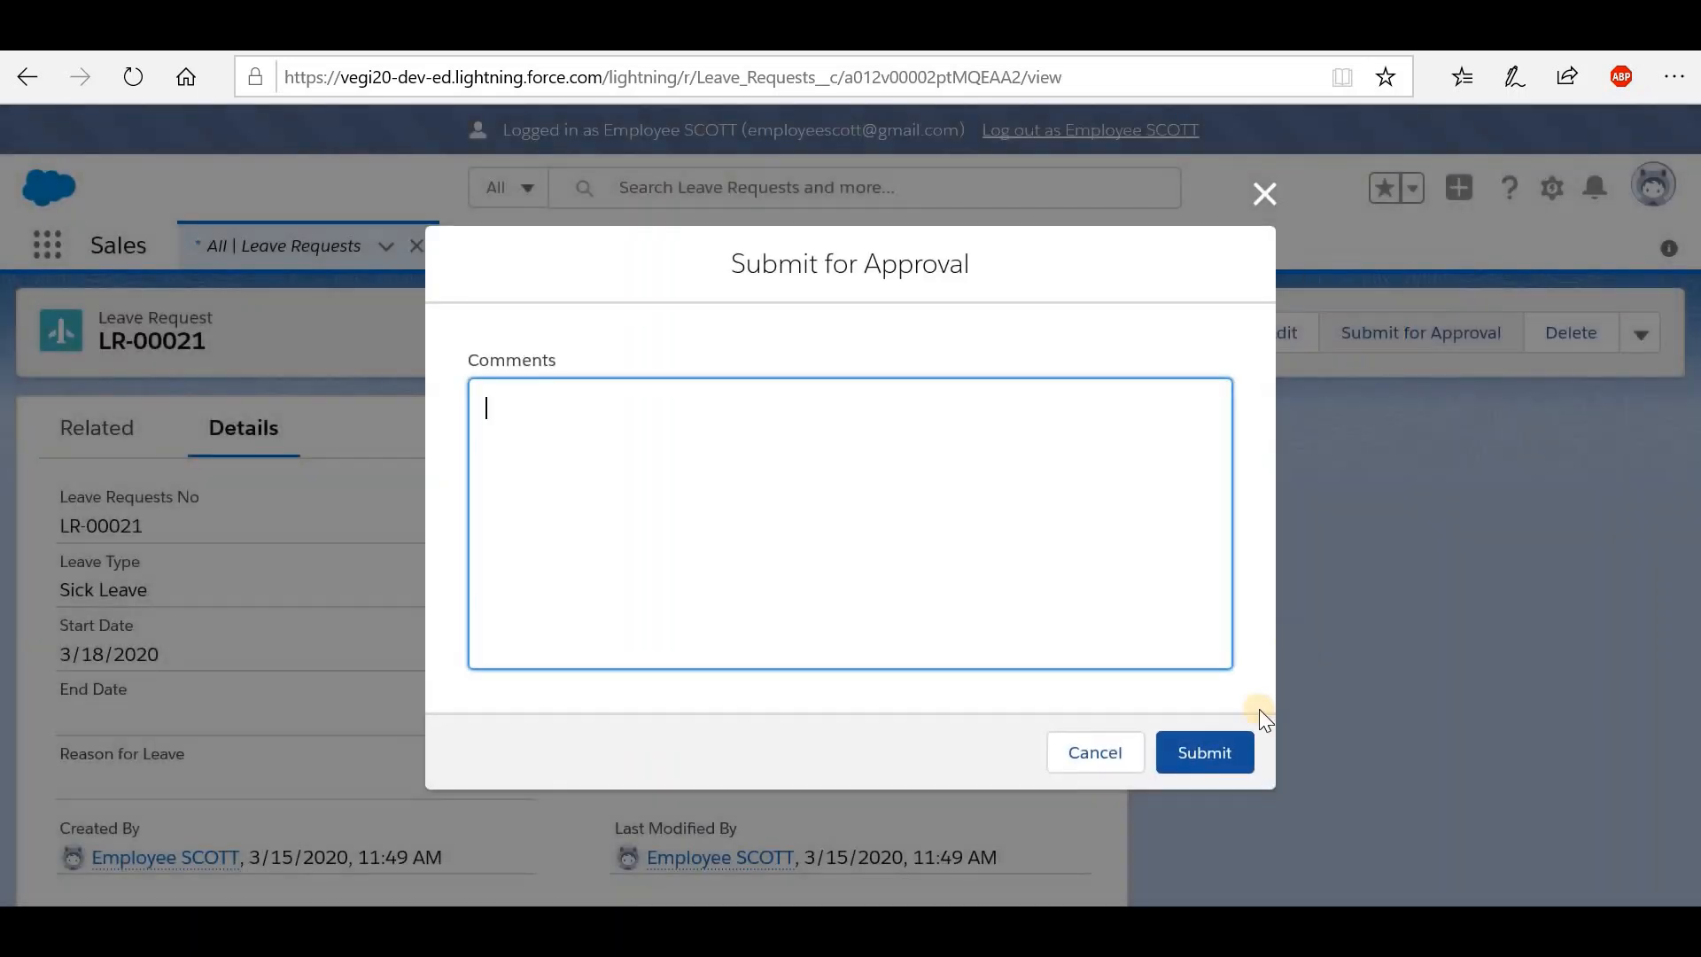
{"action": "left_click", "coordinate": [1201, 760]}
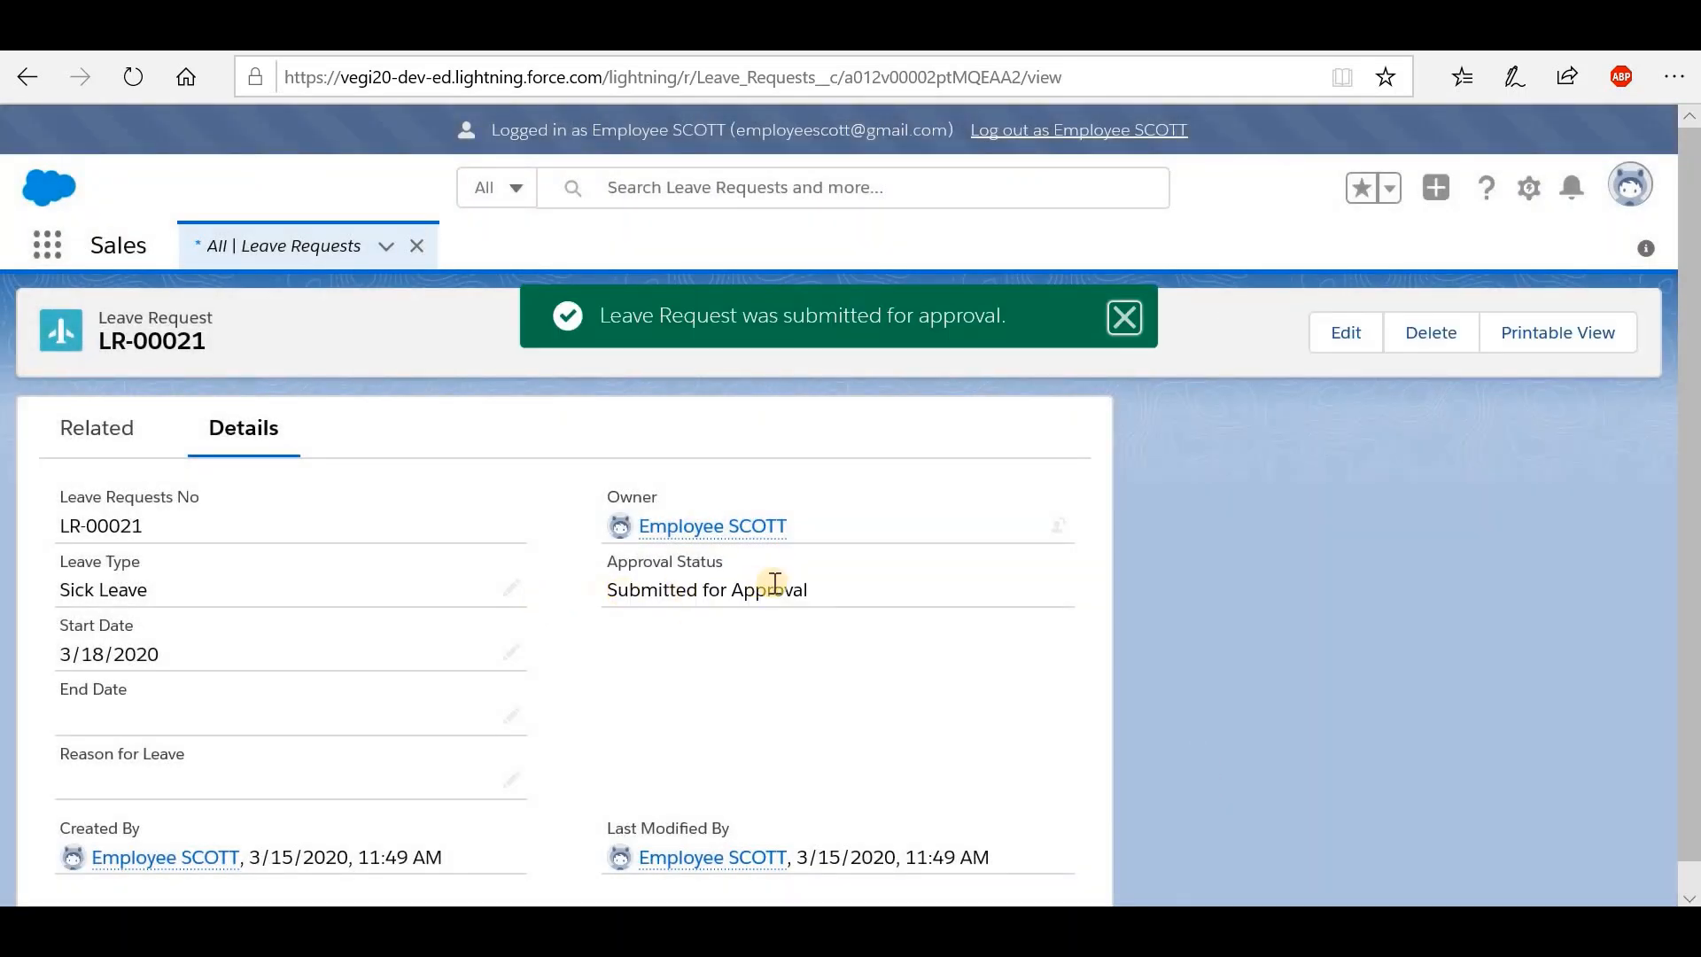
{"action": "left_click", "coordinate": [98, 429]}
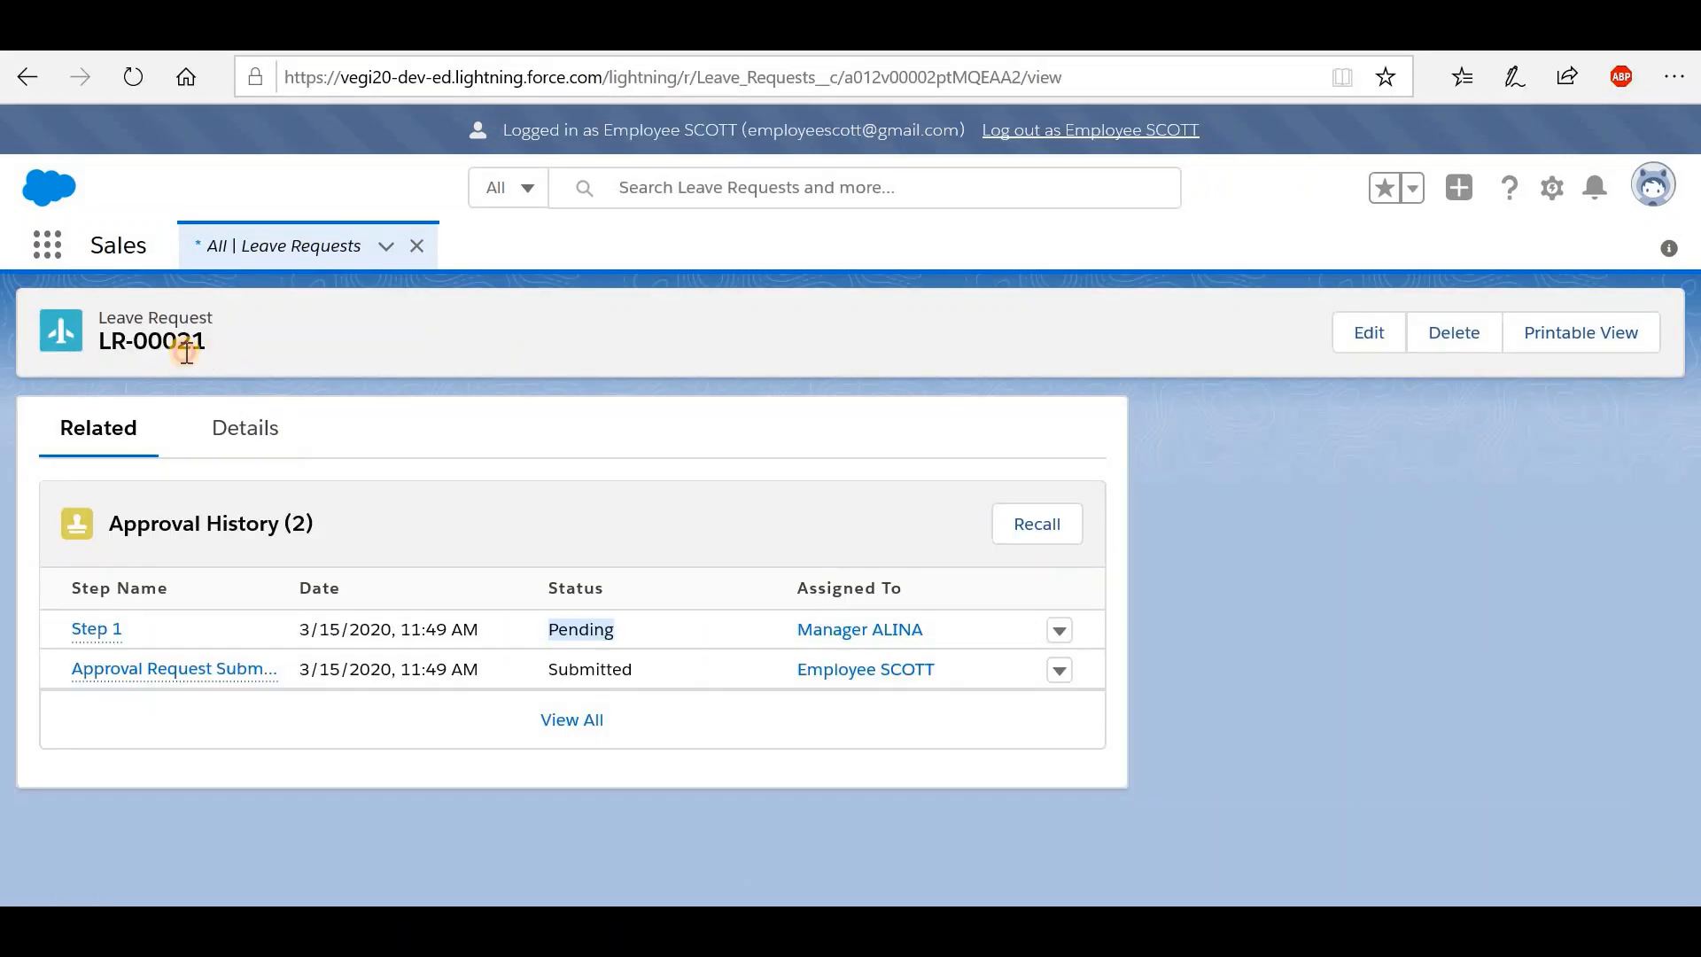
{"action": "left_click", "coordinate": [186, 353]}
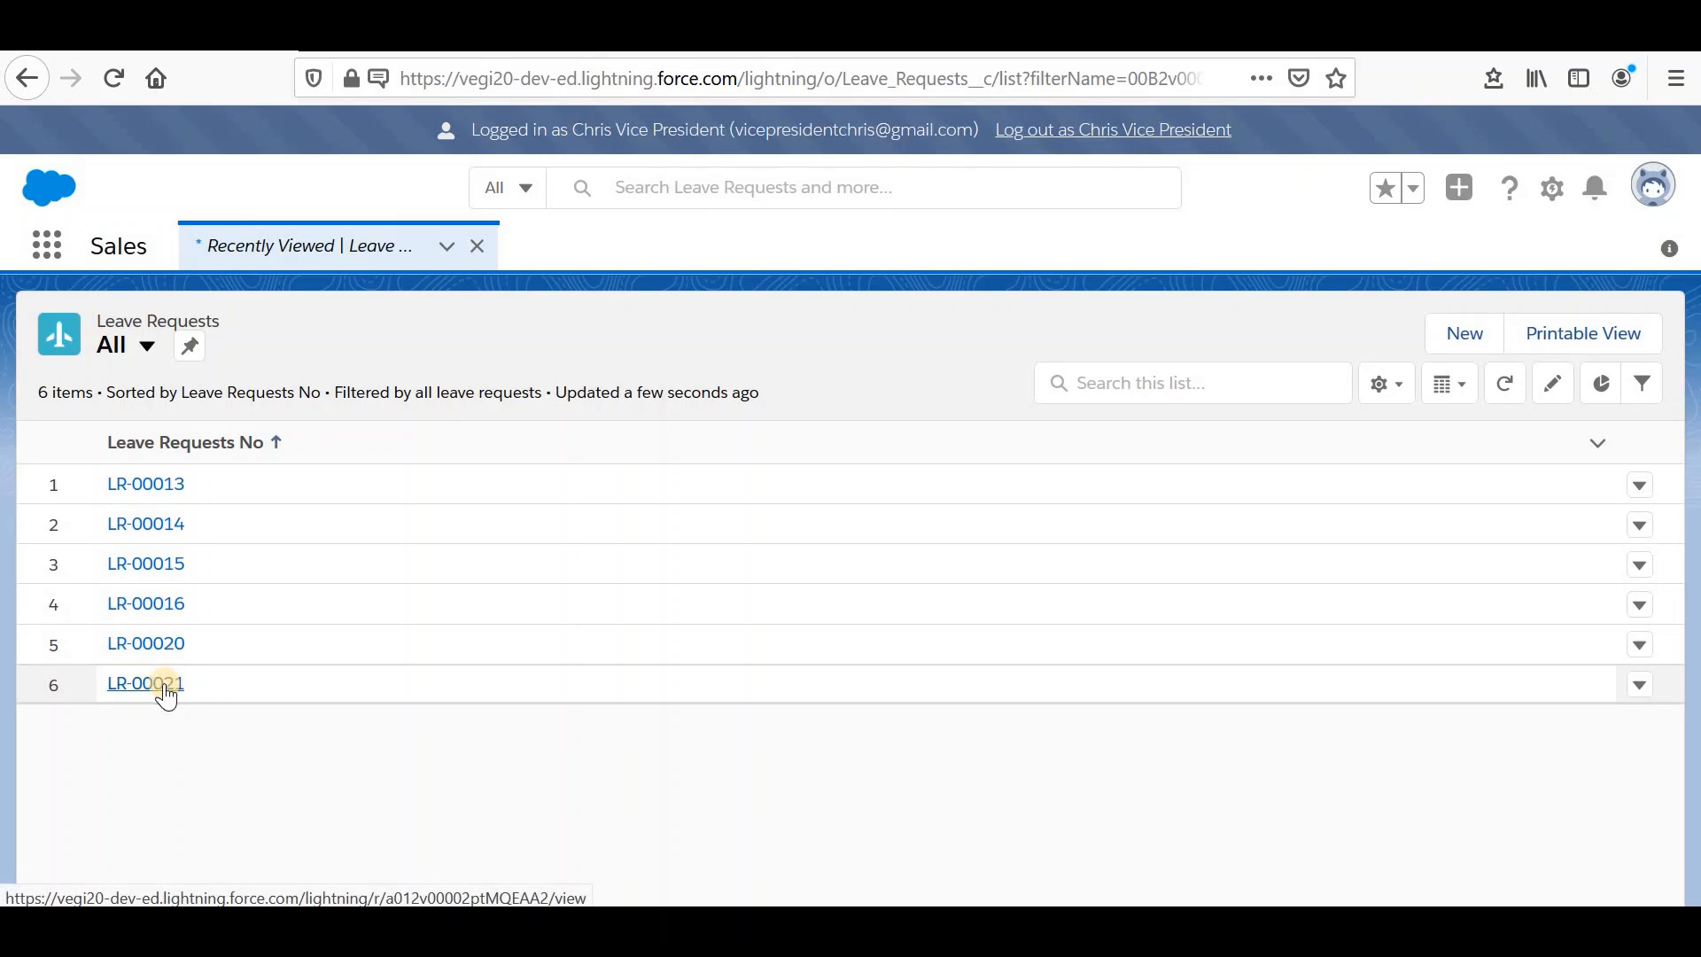
Step: In the vice president's session, open LR-00021 and approve it with a comment that it is approved on behalf of the manager
{"action": "left_click", "coordinate": [165, 684]}
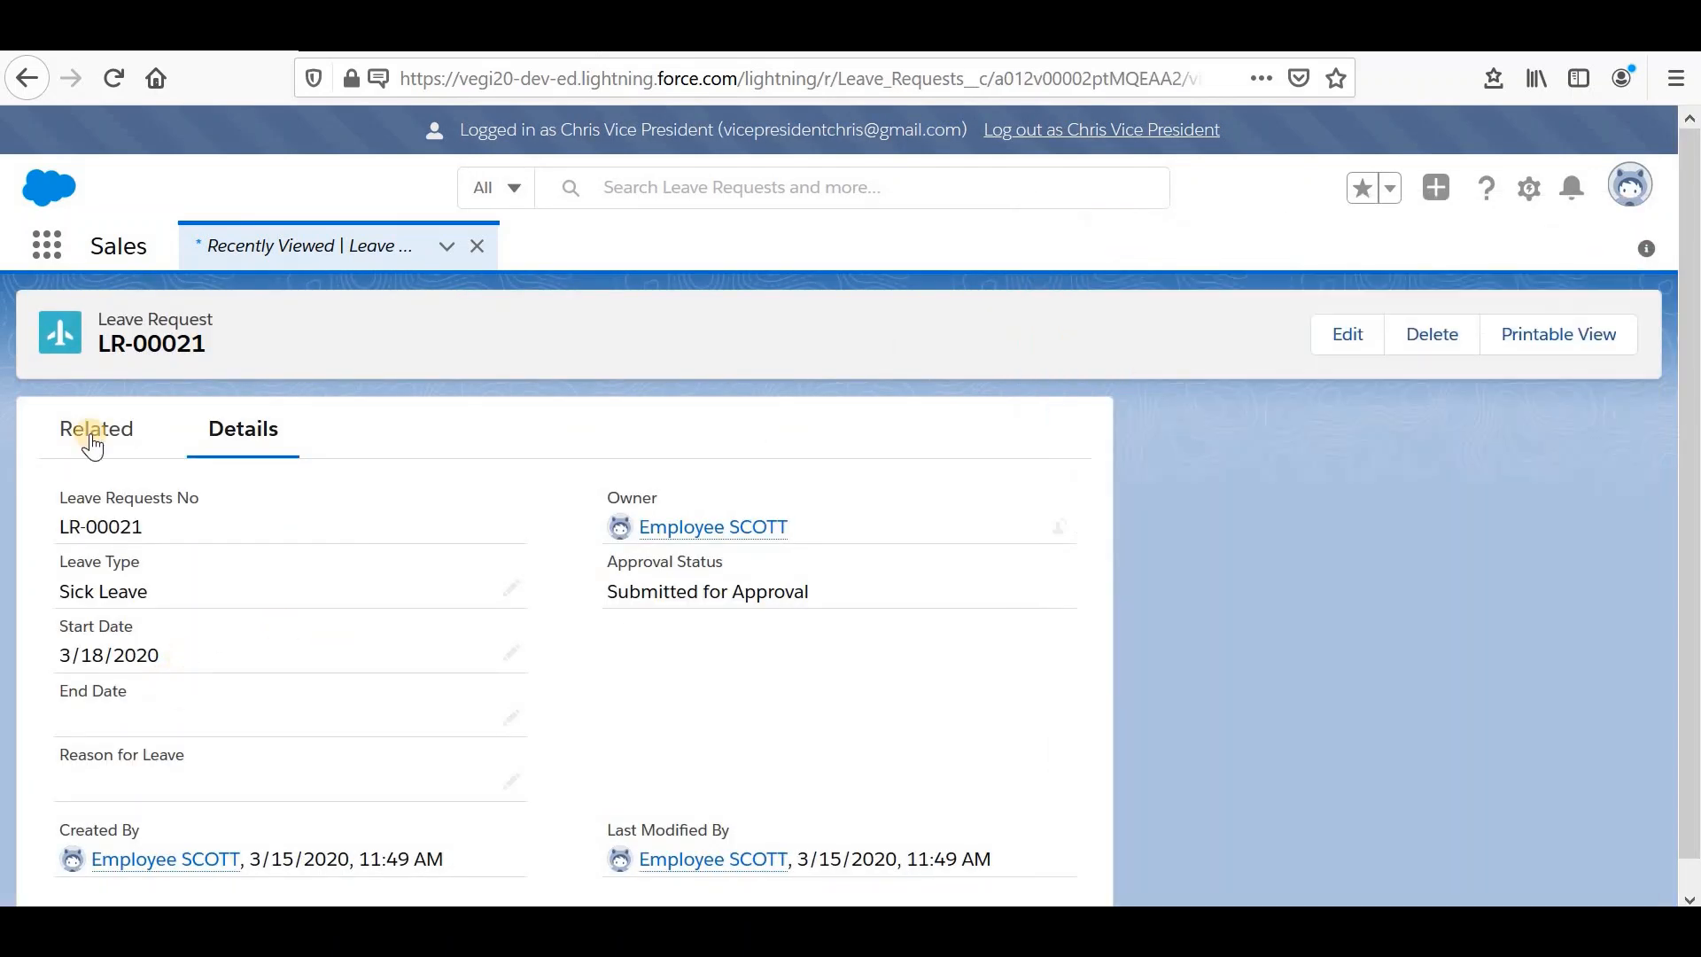
{"action": "left_click", "coordinate": [93, 434]}
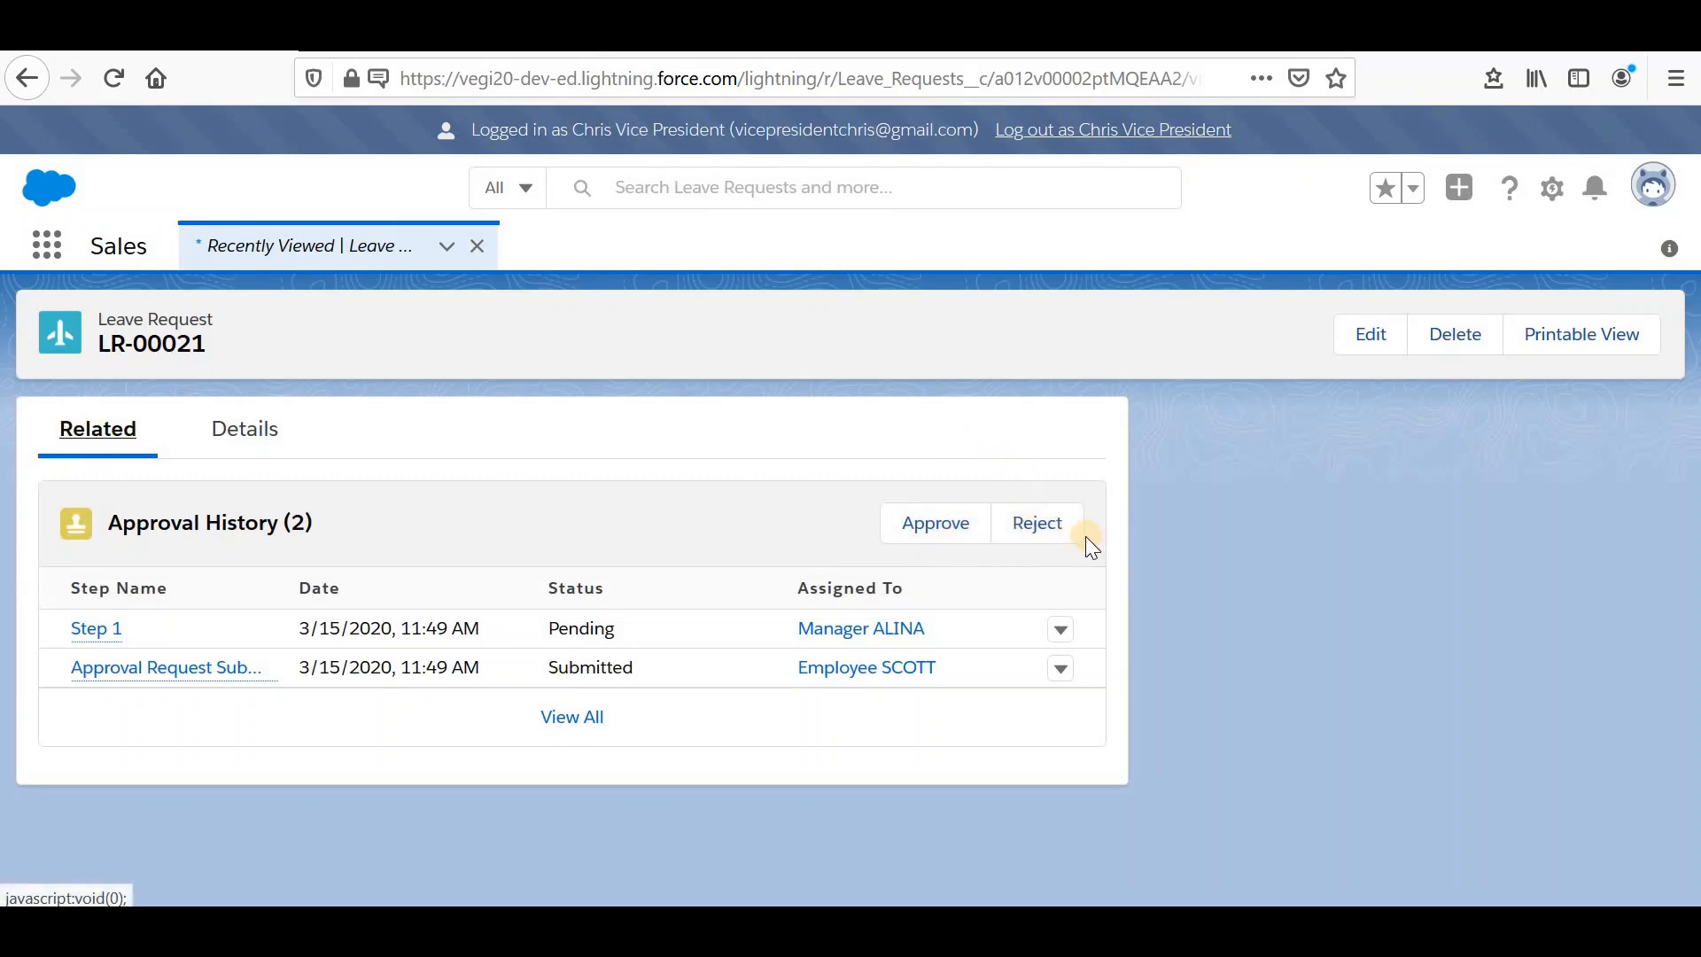
{"action": "left_click", "coordinate": [937, 532]}
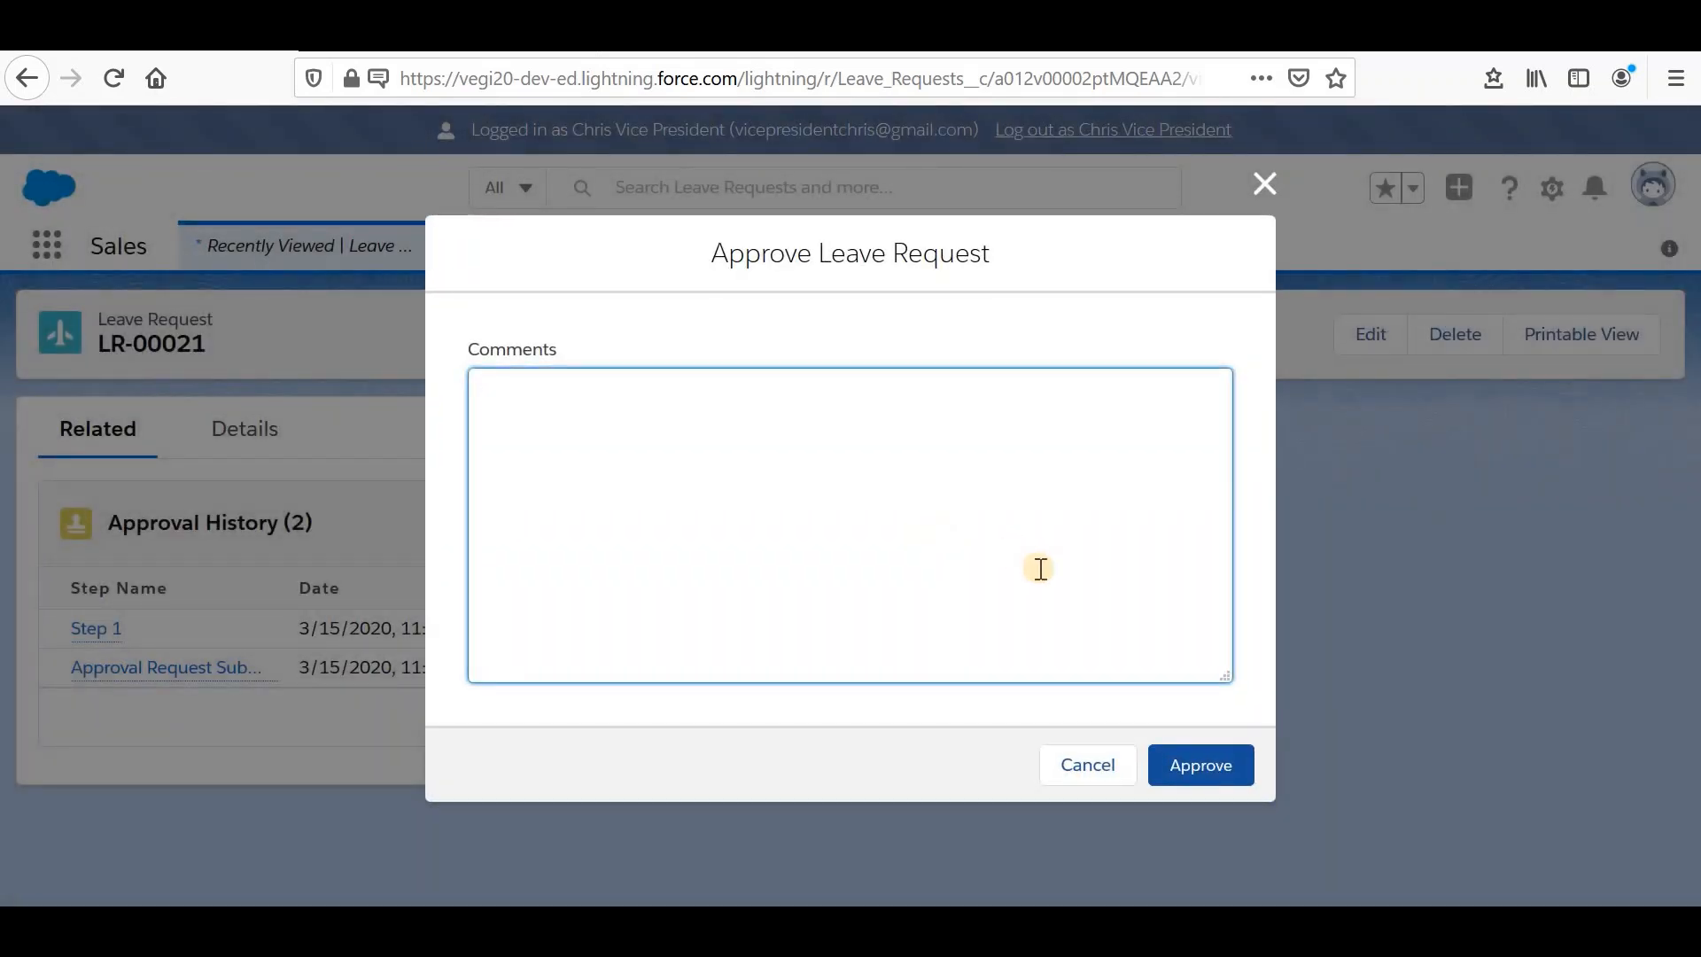
{"action": "type", "text": "Approved on behalf of Alina"}
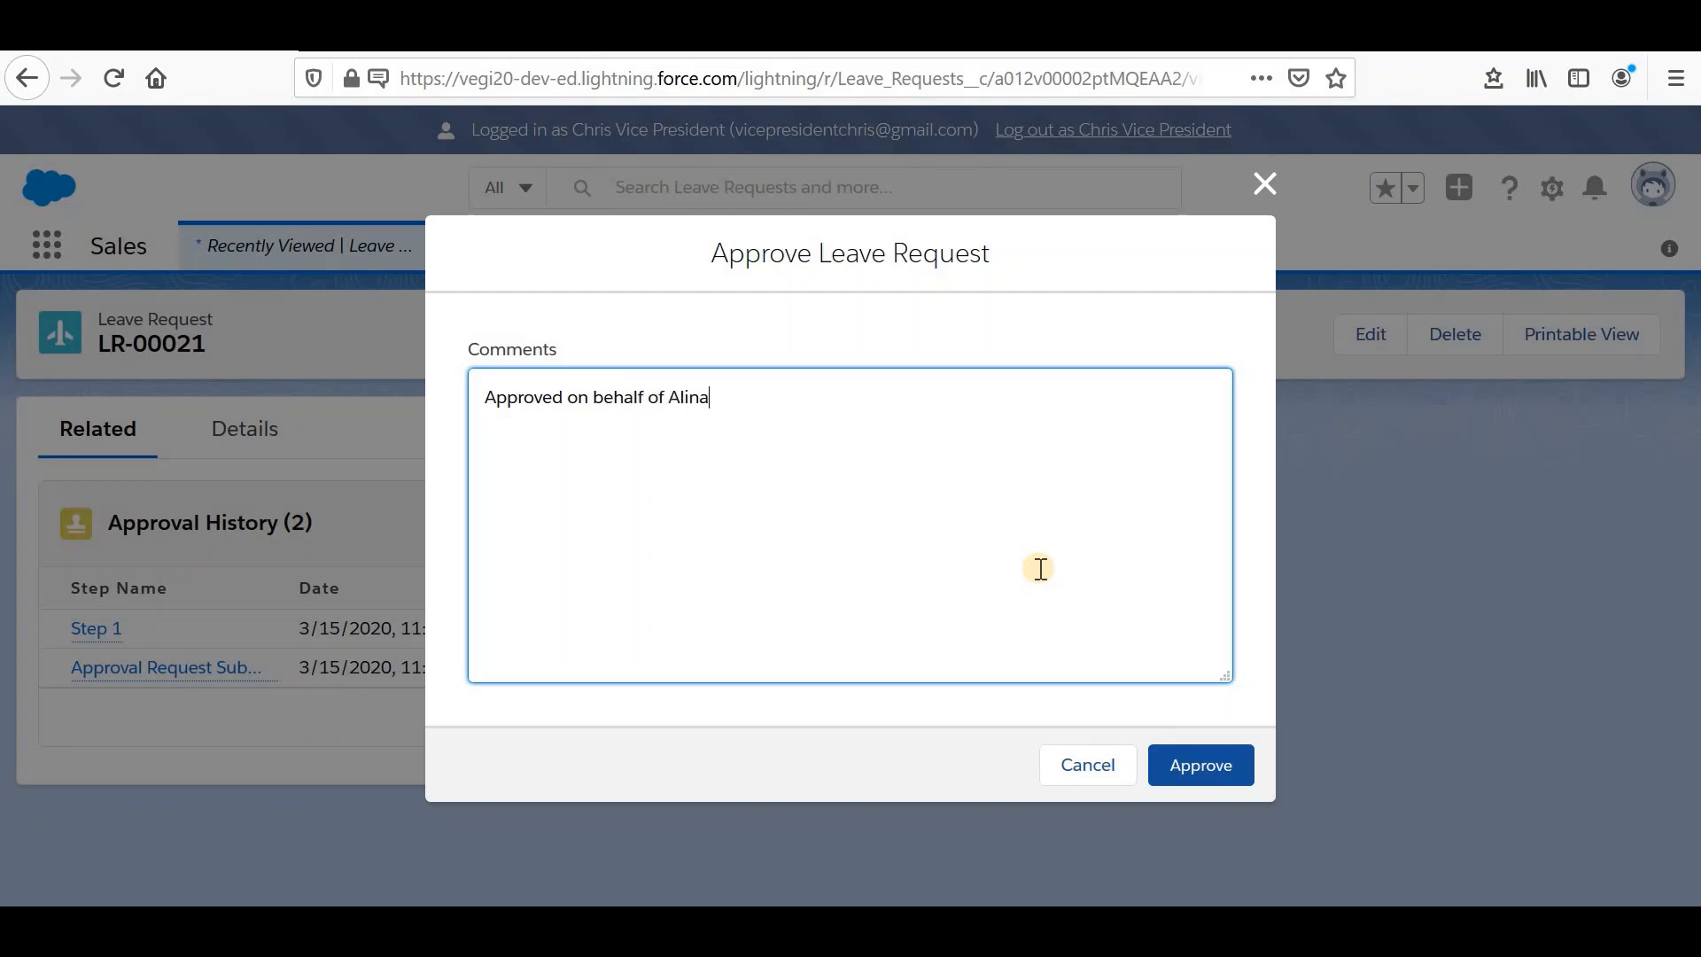
{"action": "left_click", "coordinate": [1172, 755]}
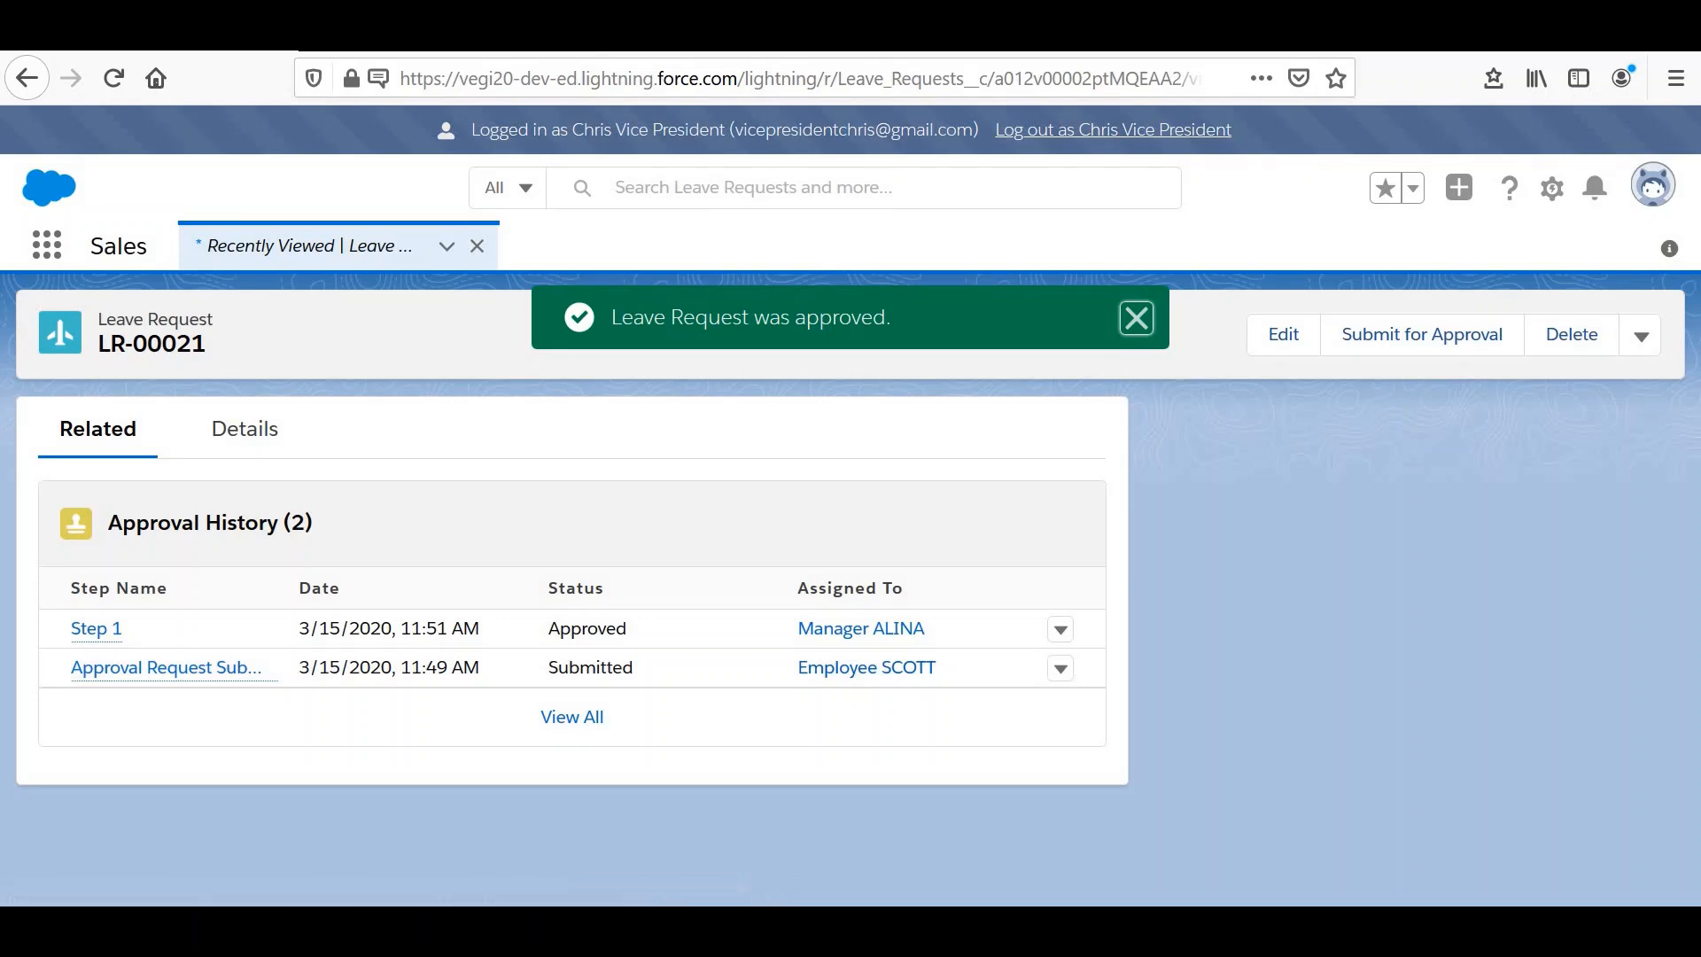
Step: Return to the employee's session, reload LR-00021, and check its Approval Status and Approval History
{"action": "left_click", "coordinate": [620, 931]}
{"action": "triple_click", "coordinate": [624, 129]}
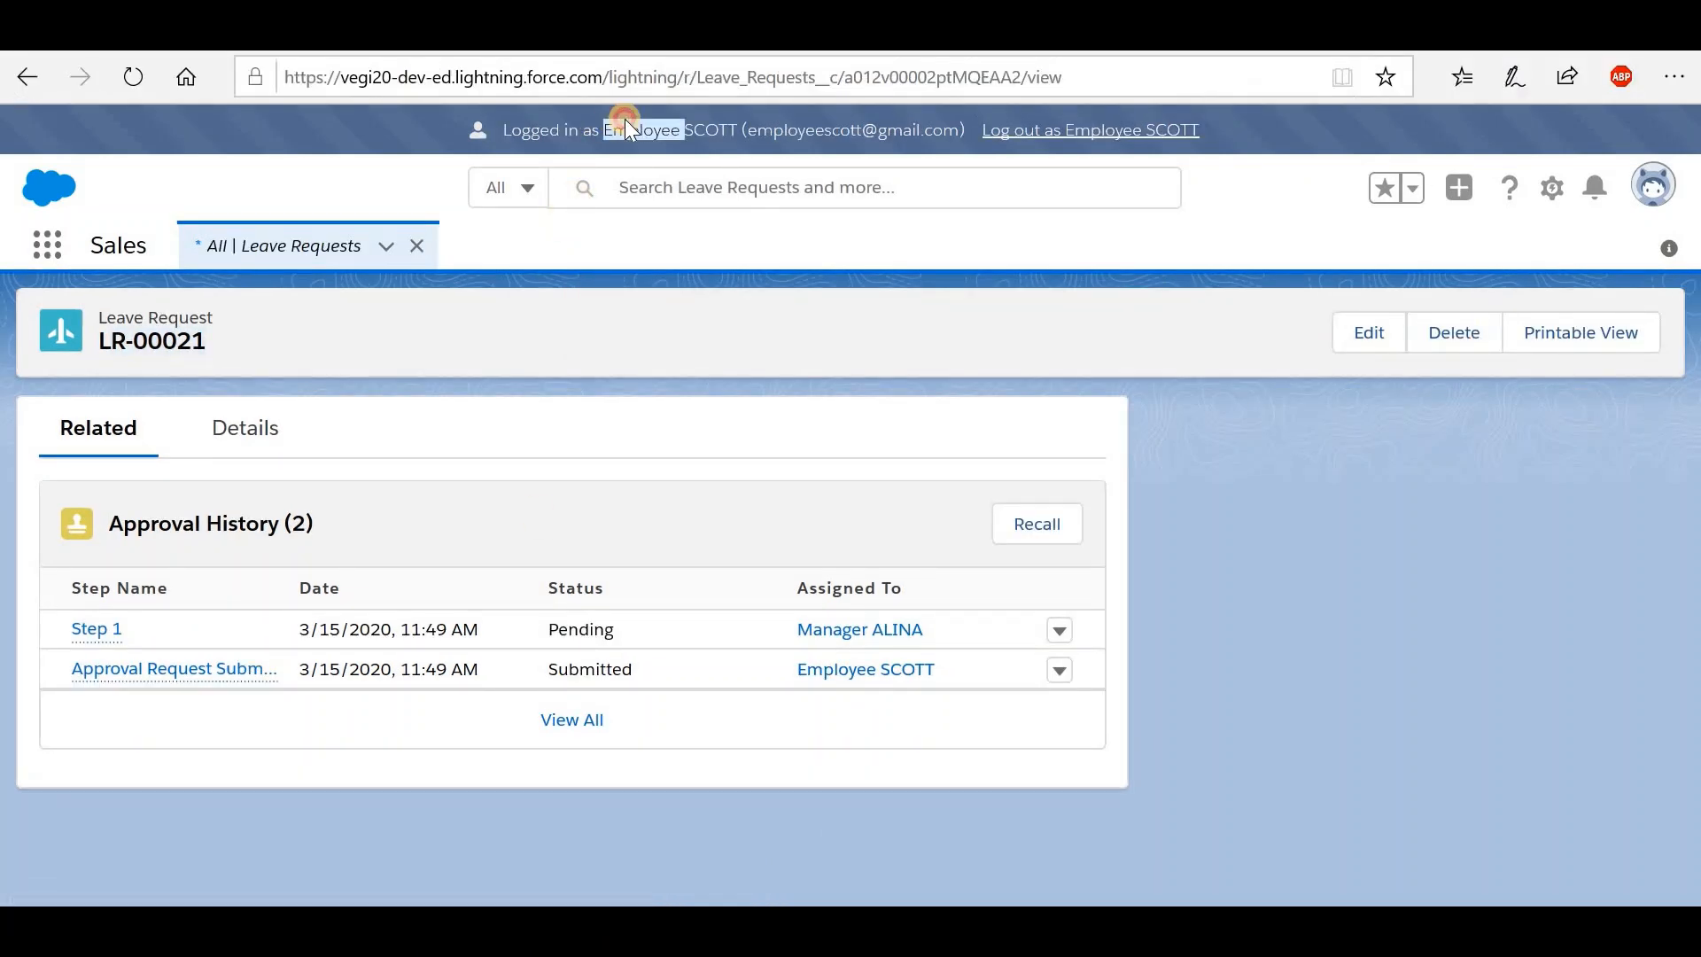
{"action": "left_click", "coordinate": [244, 441]}
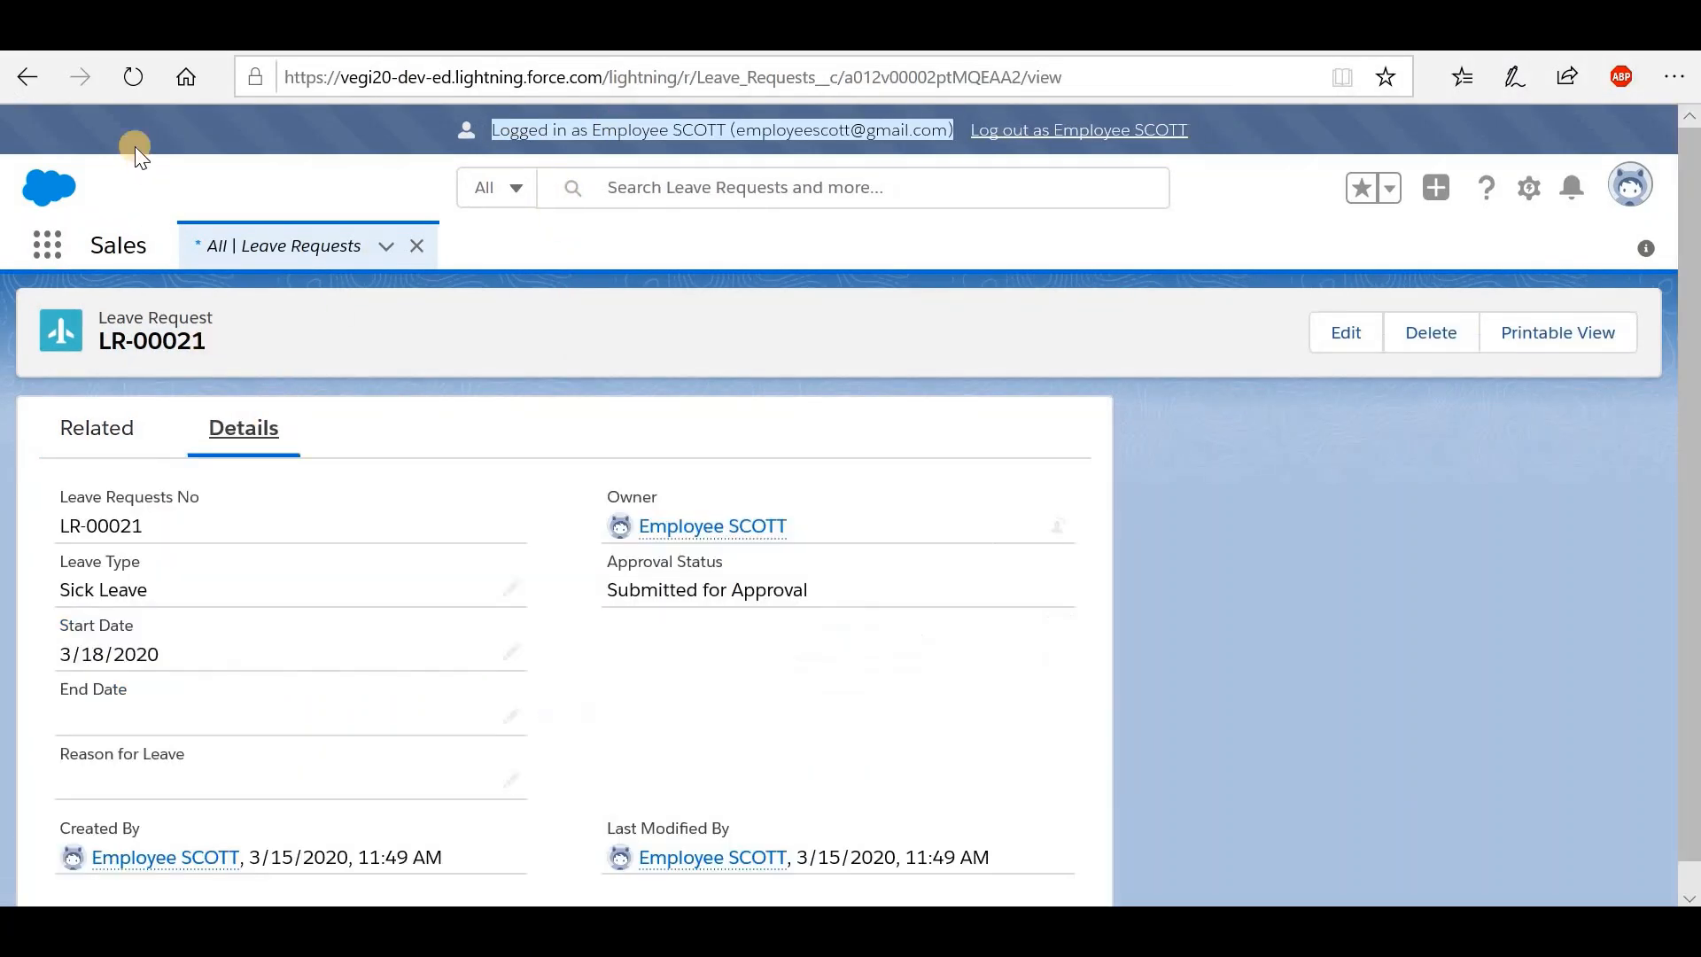
{"action": "left_click", "coordinate": [133, 78]}
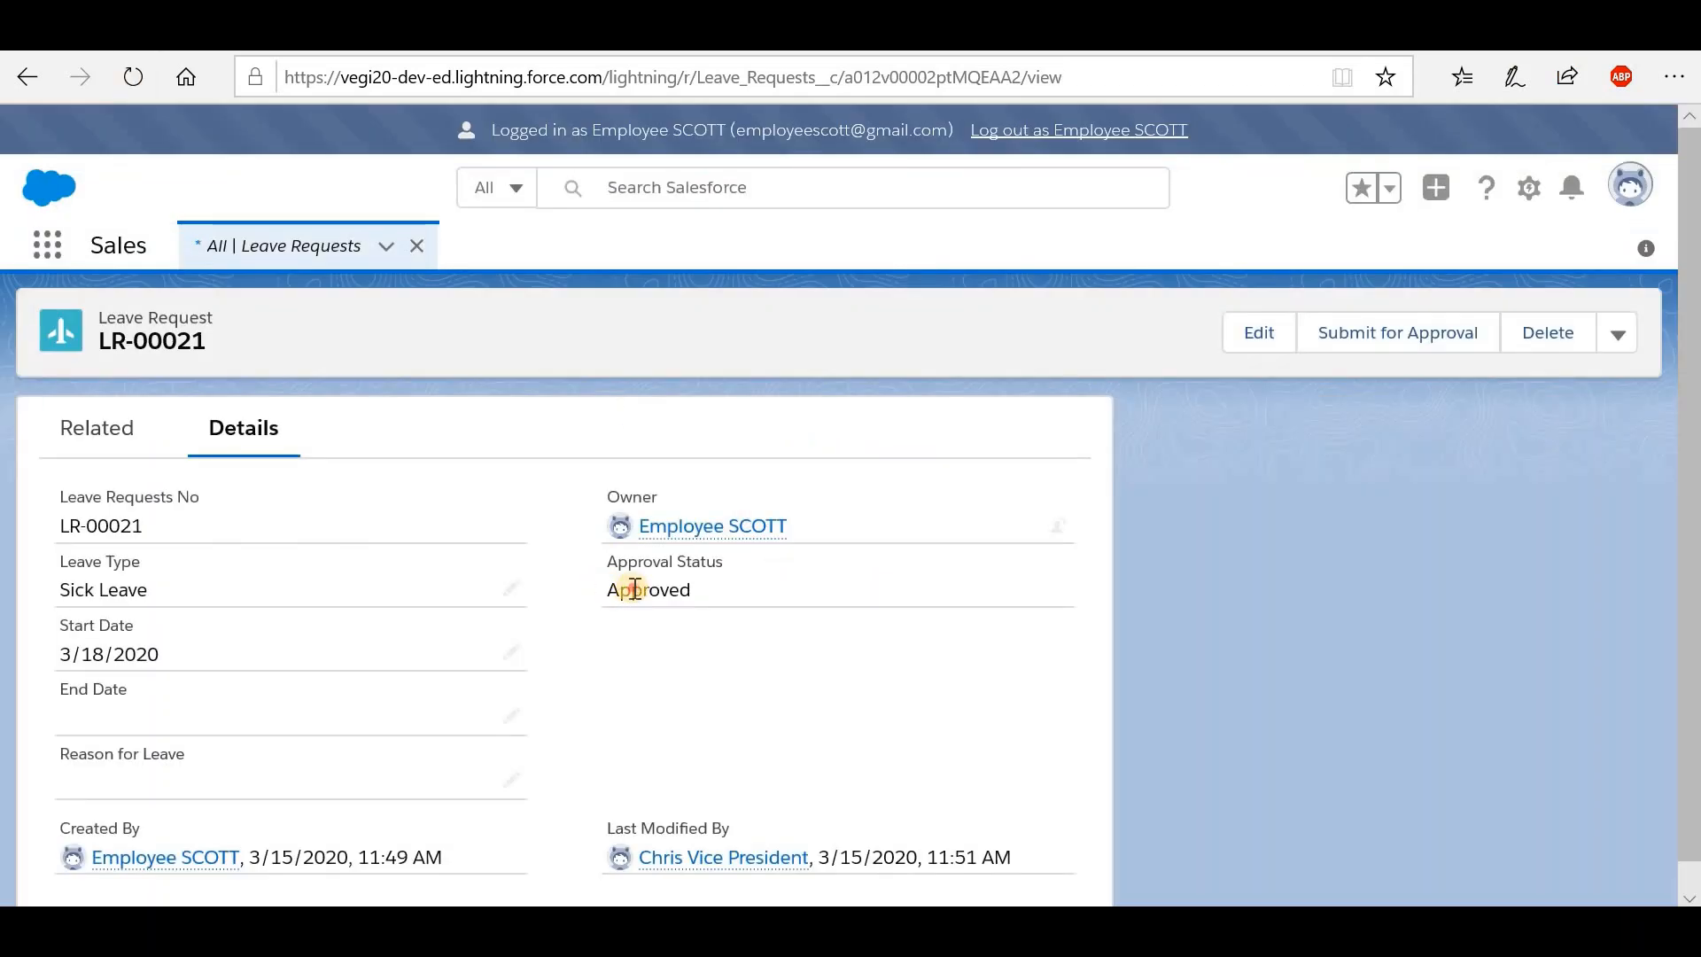
{"action": "left_click", "coordinate": [133, 434]}
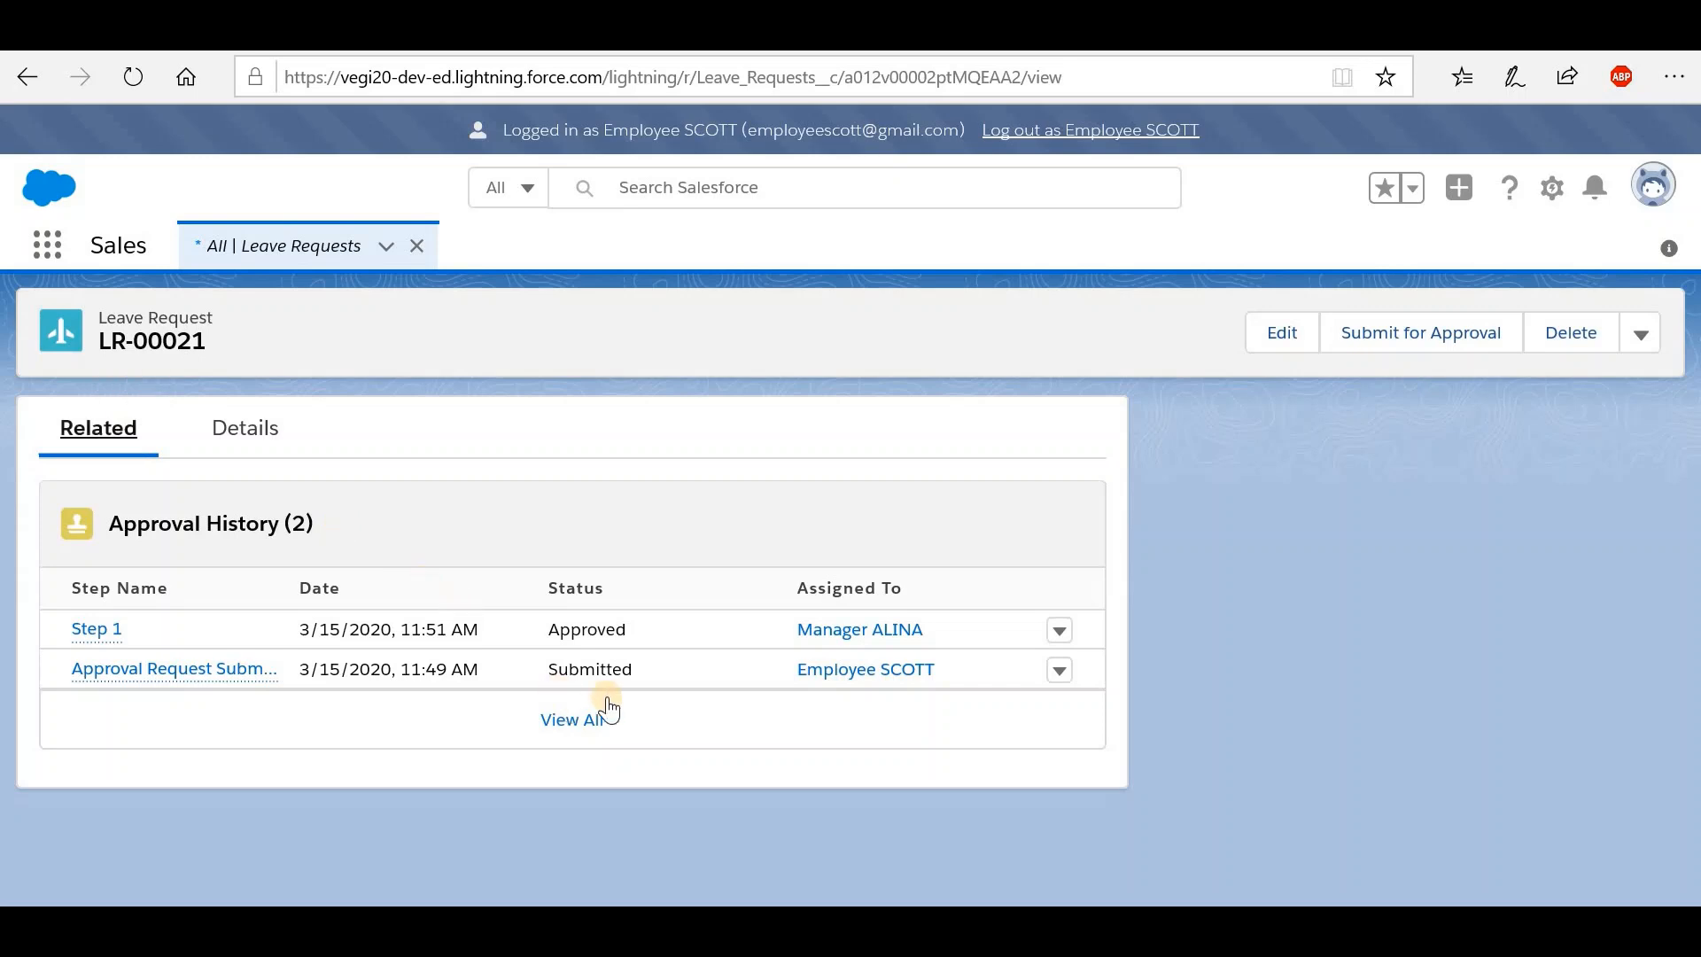
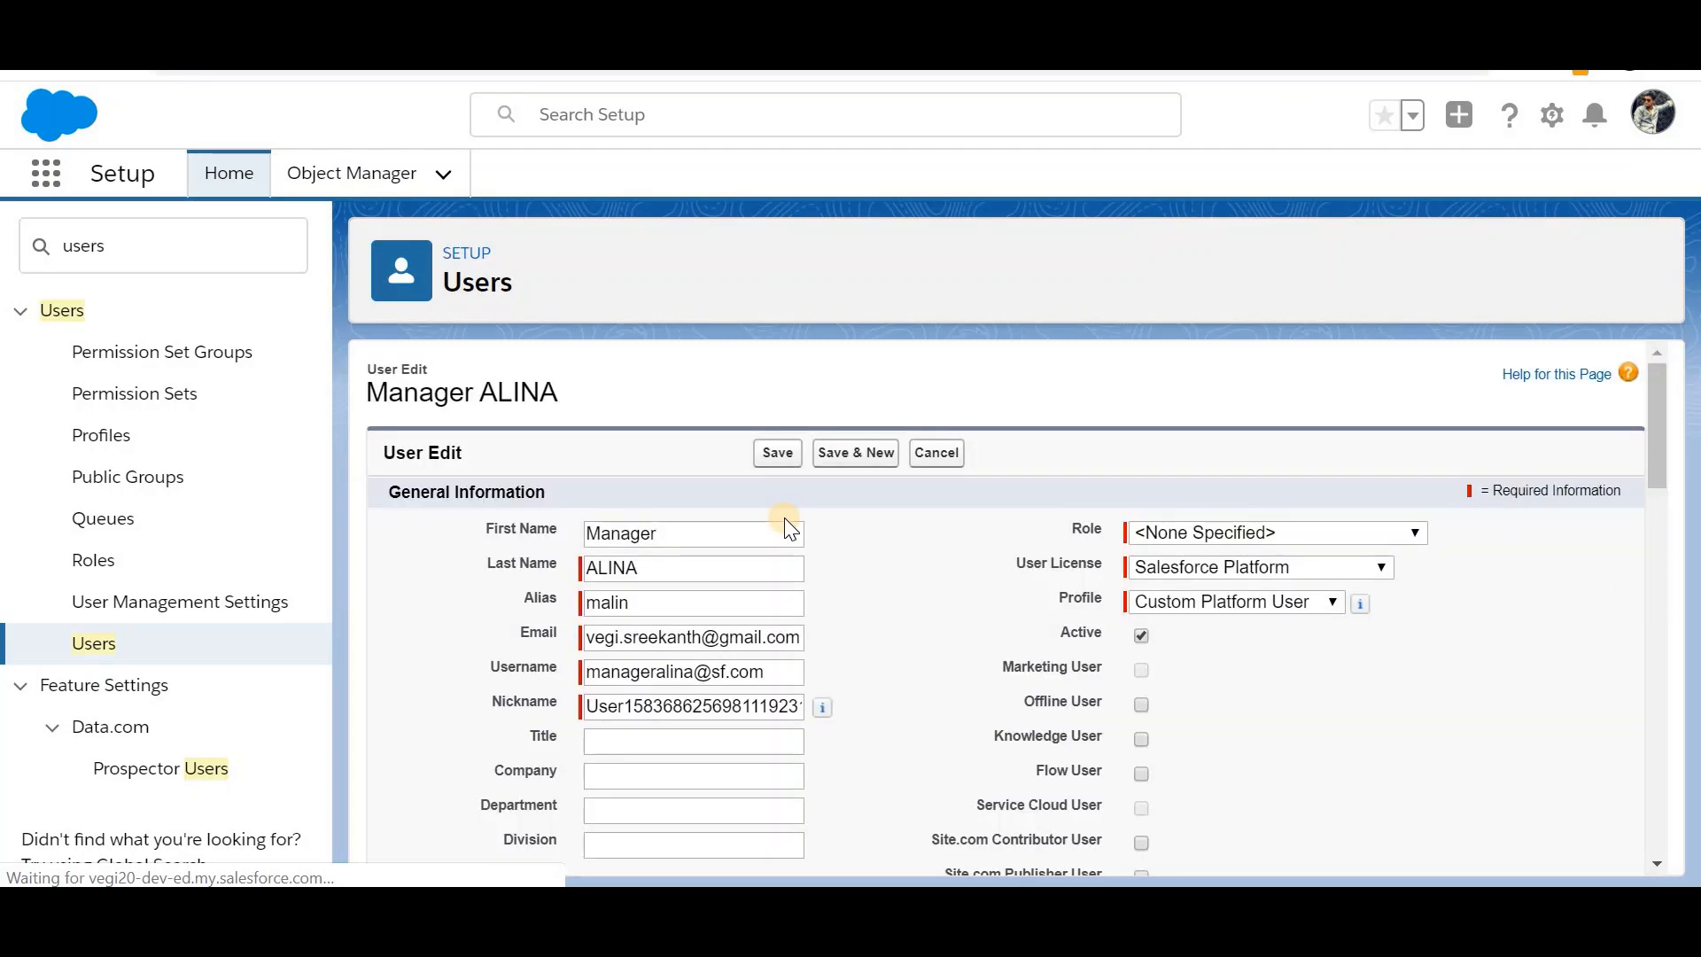
Step: Clear the Delegated Approver from the manager's user record and save the record
{"action": "scroll", "coordinate": [806, 669], "scroll_direction": "down", "scroll_amount": 10}
{"action": "scroll", "coordinate": [811, 678], "scroll_direction": "down", "scroll_amount": 10}
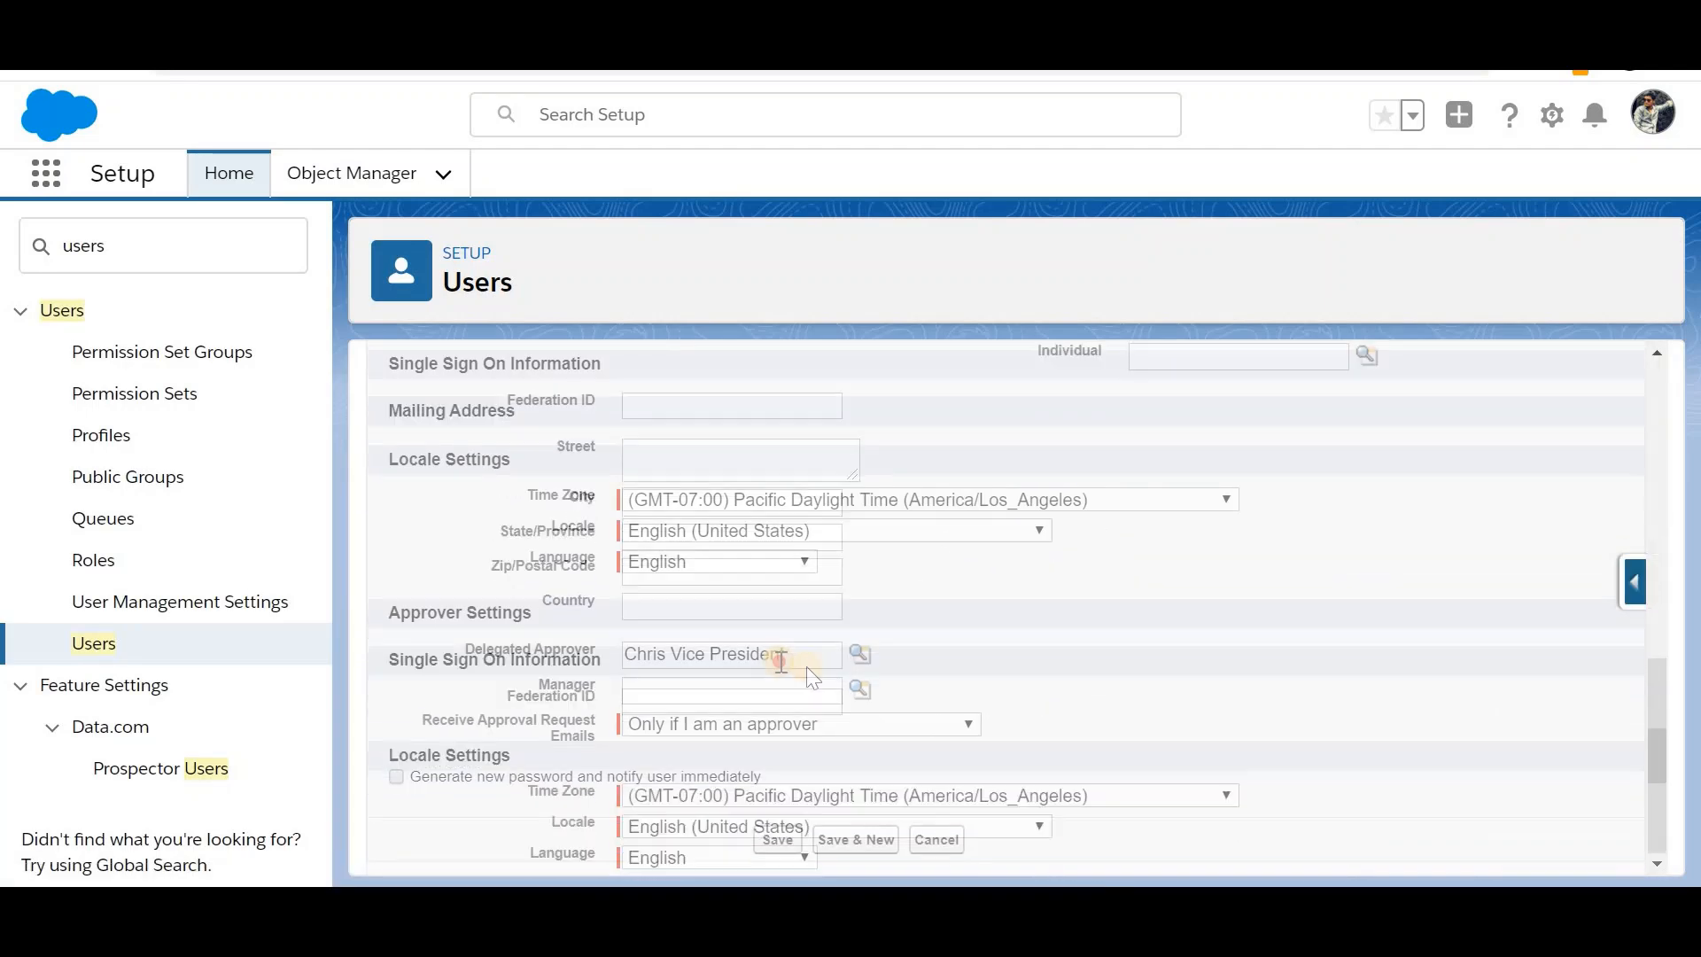
{"action": "triple_click", "coordinate": [779, 657]}
{"action": "key", "text": "BackSpace"}
{"action": "left_click", "coordinate": [778, 840]}
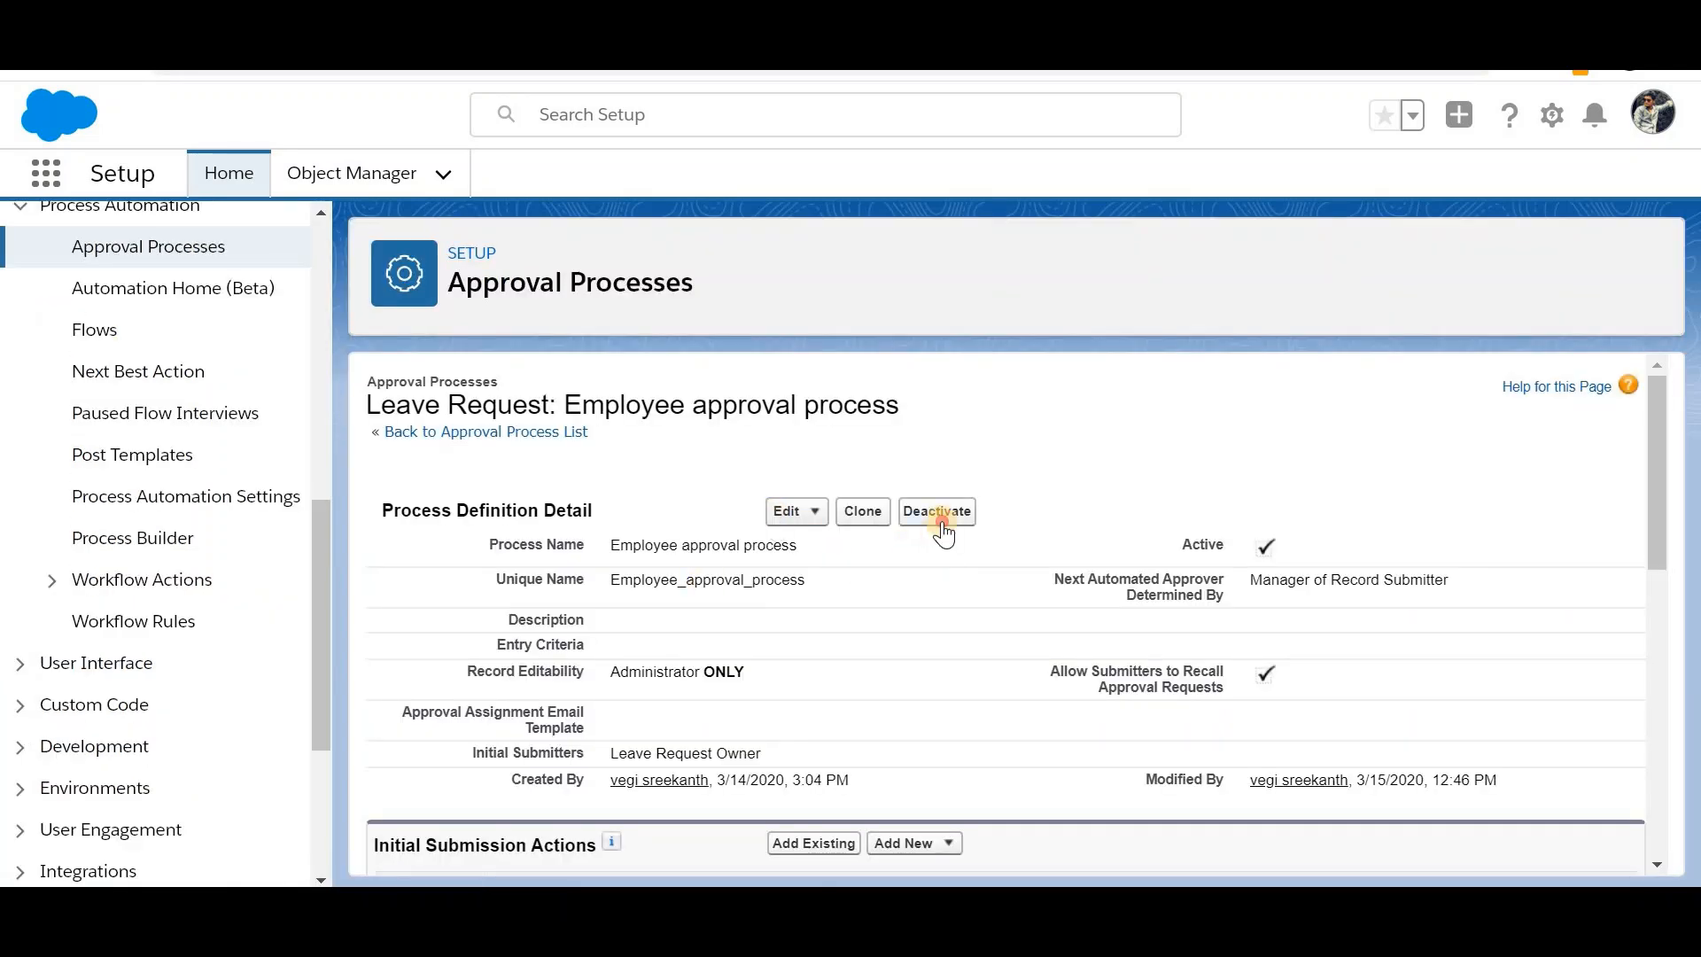
Step: Deactivate the Employee approval process and return to the list of Leave Request approval processes
{"action": "left_click", "coordinate": [940, 519]}
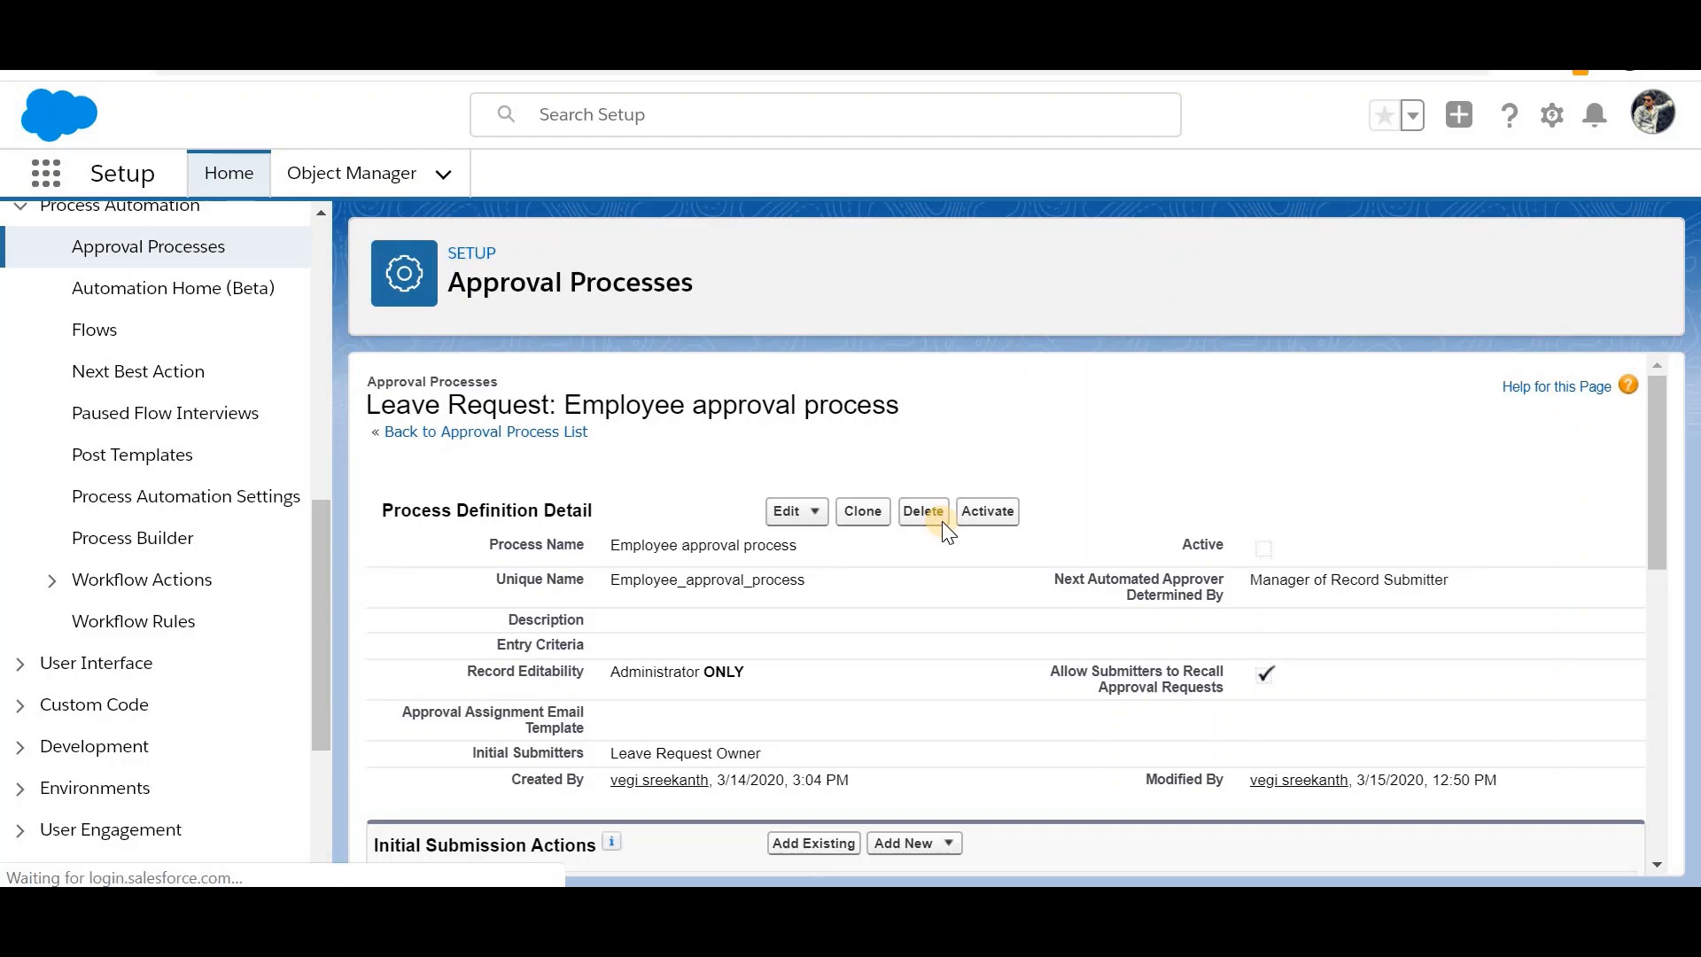
{"action": "left_click", "coordinate": [129, 245]}
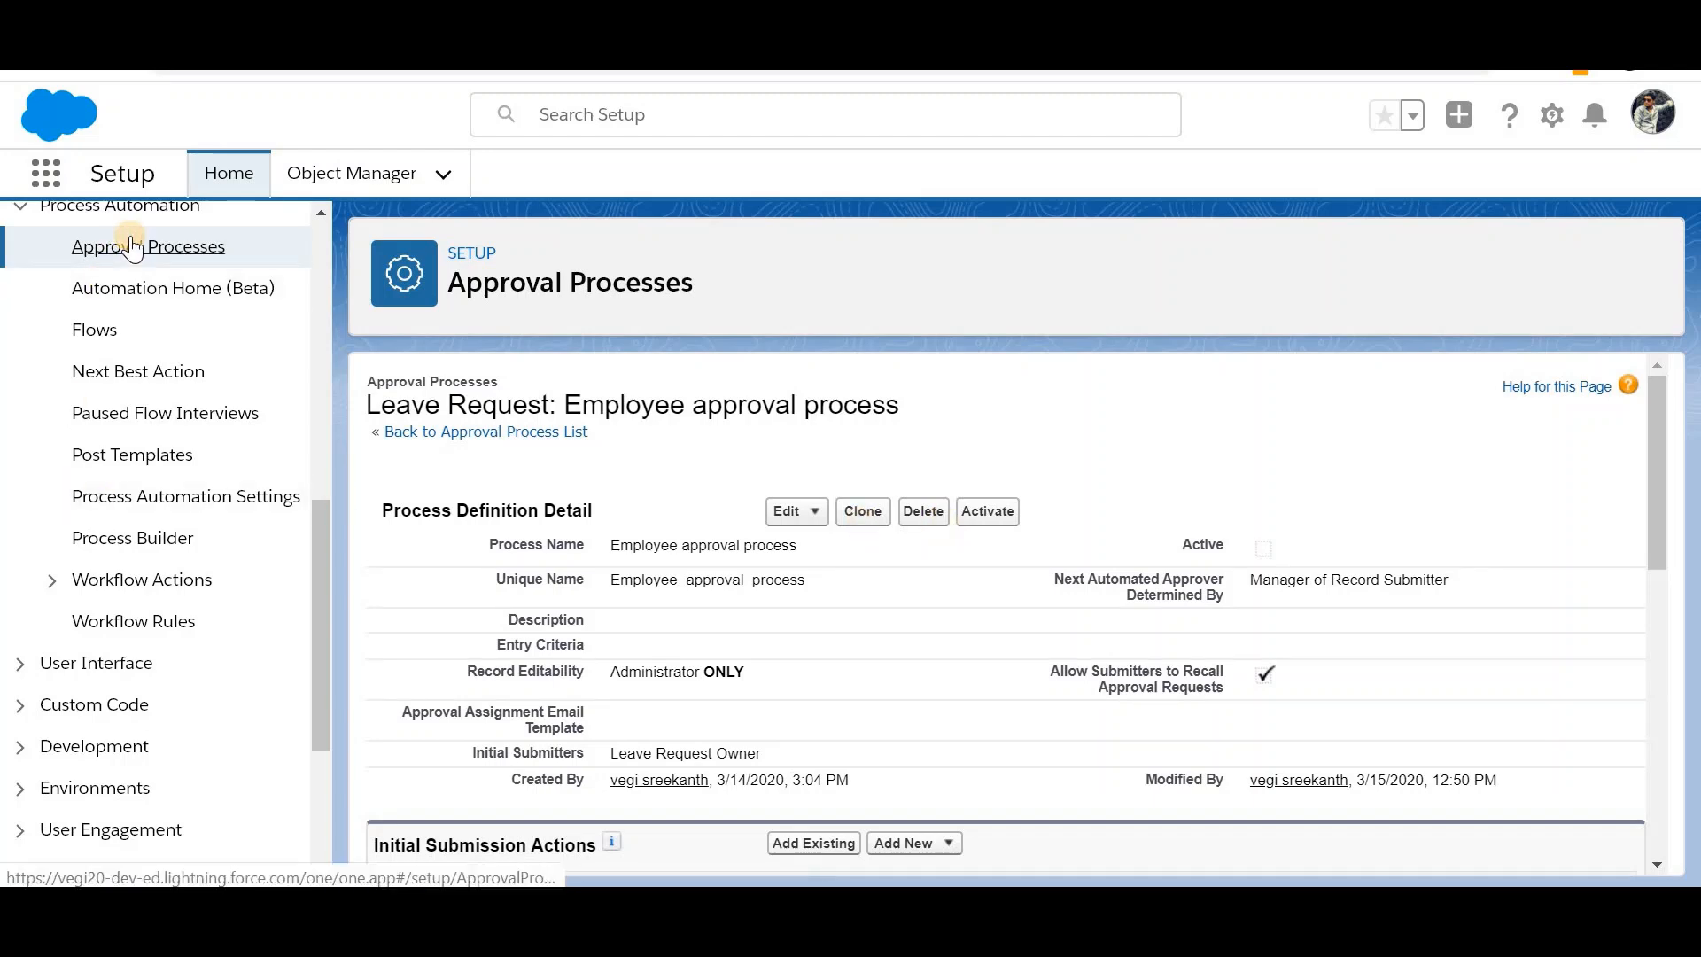
{"action": "scroll", "coordinate": [625, 666], "scroll_direction": "down", "scroll_amount": 1}
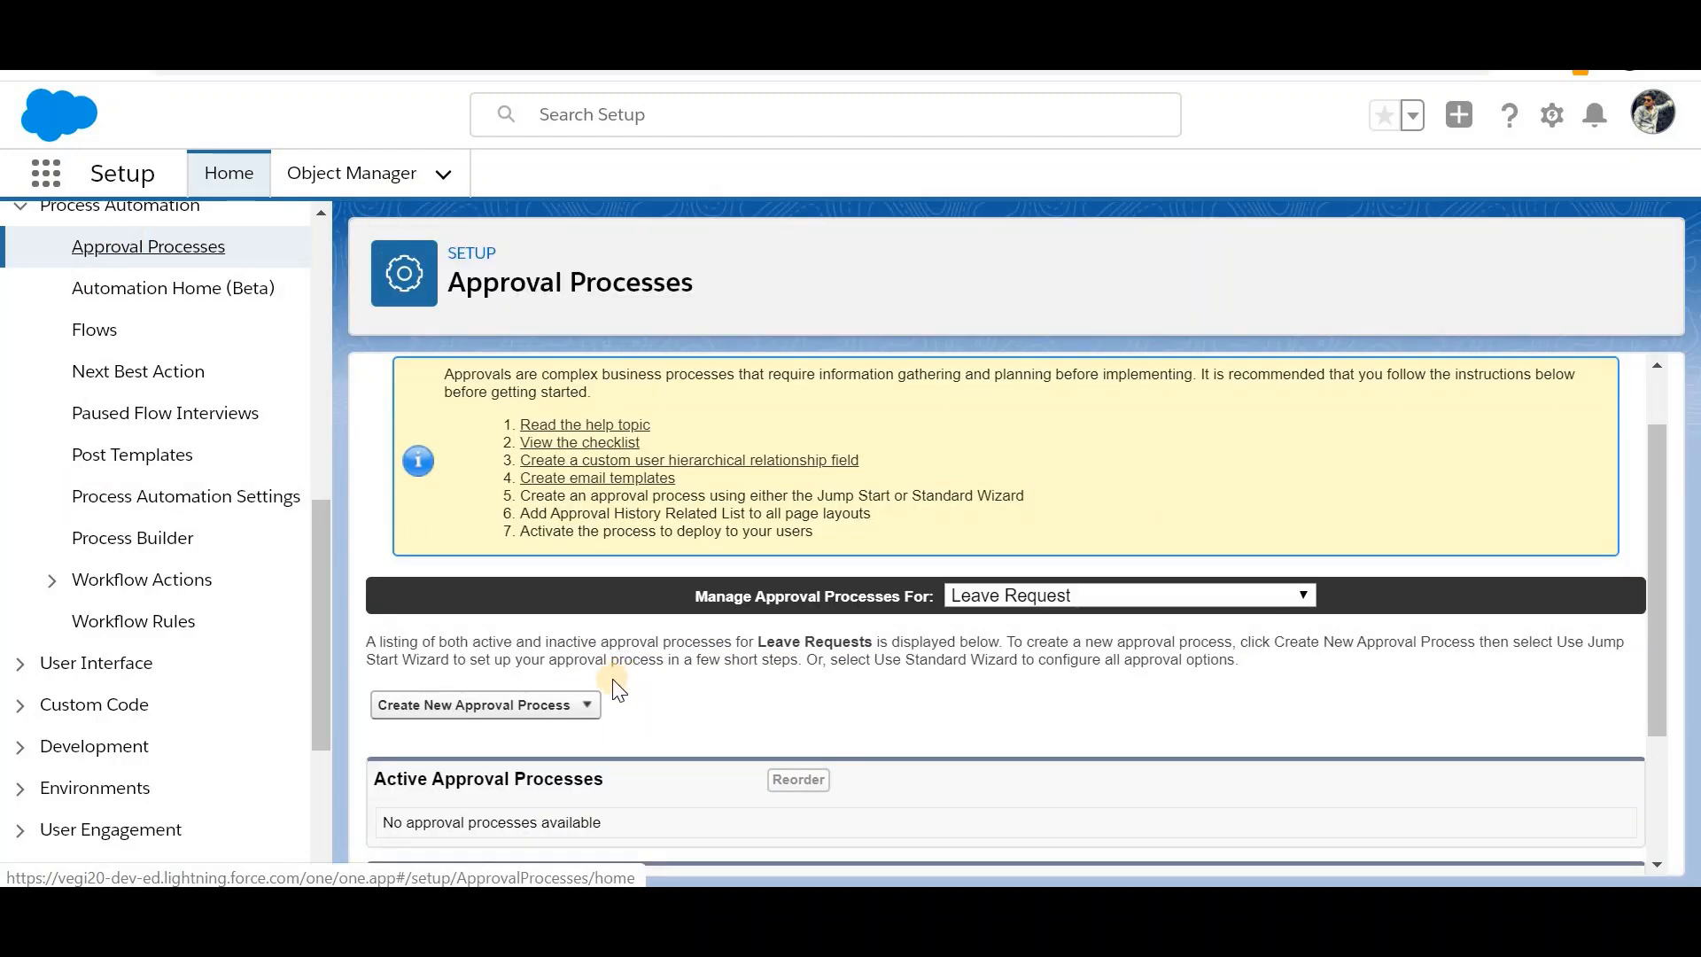
{"action": "scroll", "coordinate": [664, 727], "scroll_direction": "down", "scroll_amount": 1}
{"action": "scroll", "coordinate": [667, 728], "scroll_direction": "down", "scroll_amount": 1}
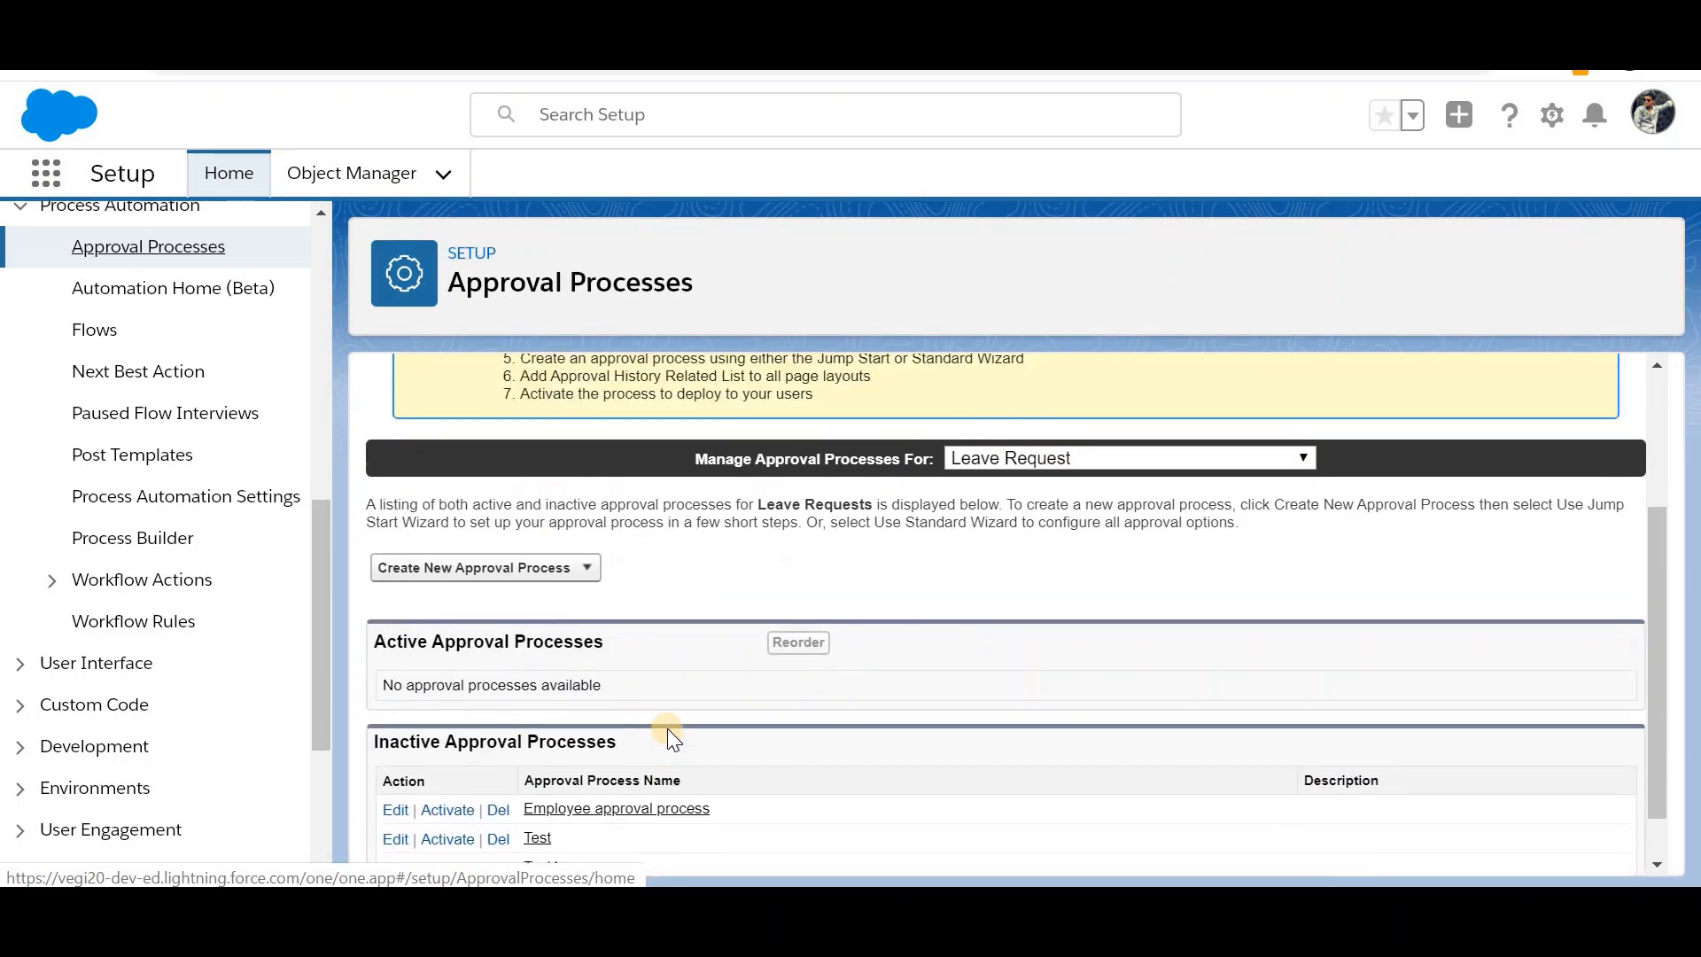
Step: Start a new Leave Request approval process with the Standard Setup Wizard, name it "Multi Step process demo", and continue past the naming step
{"action": "left_click", "coordinate": [585, 570]}
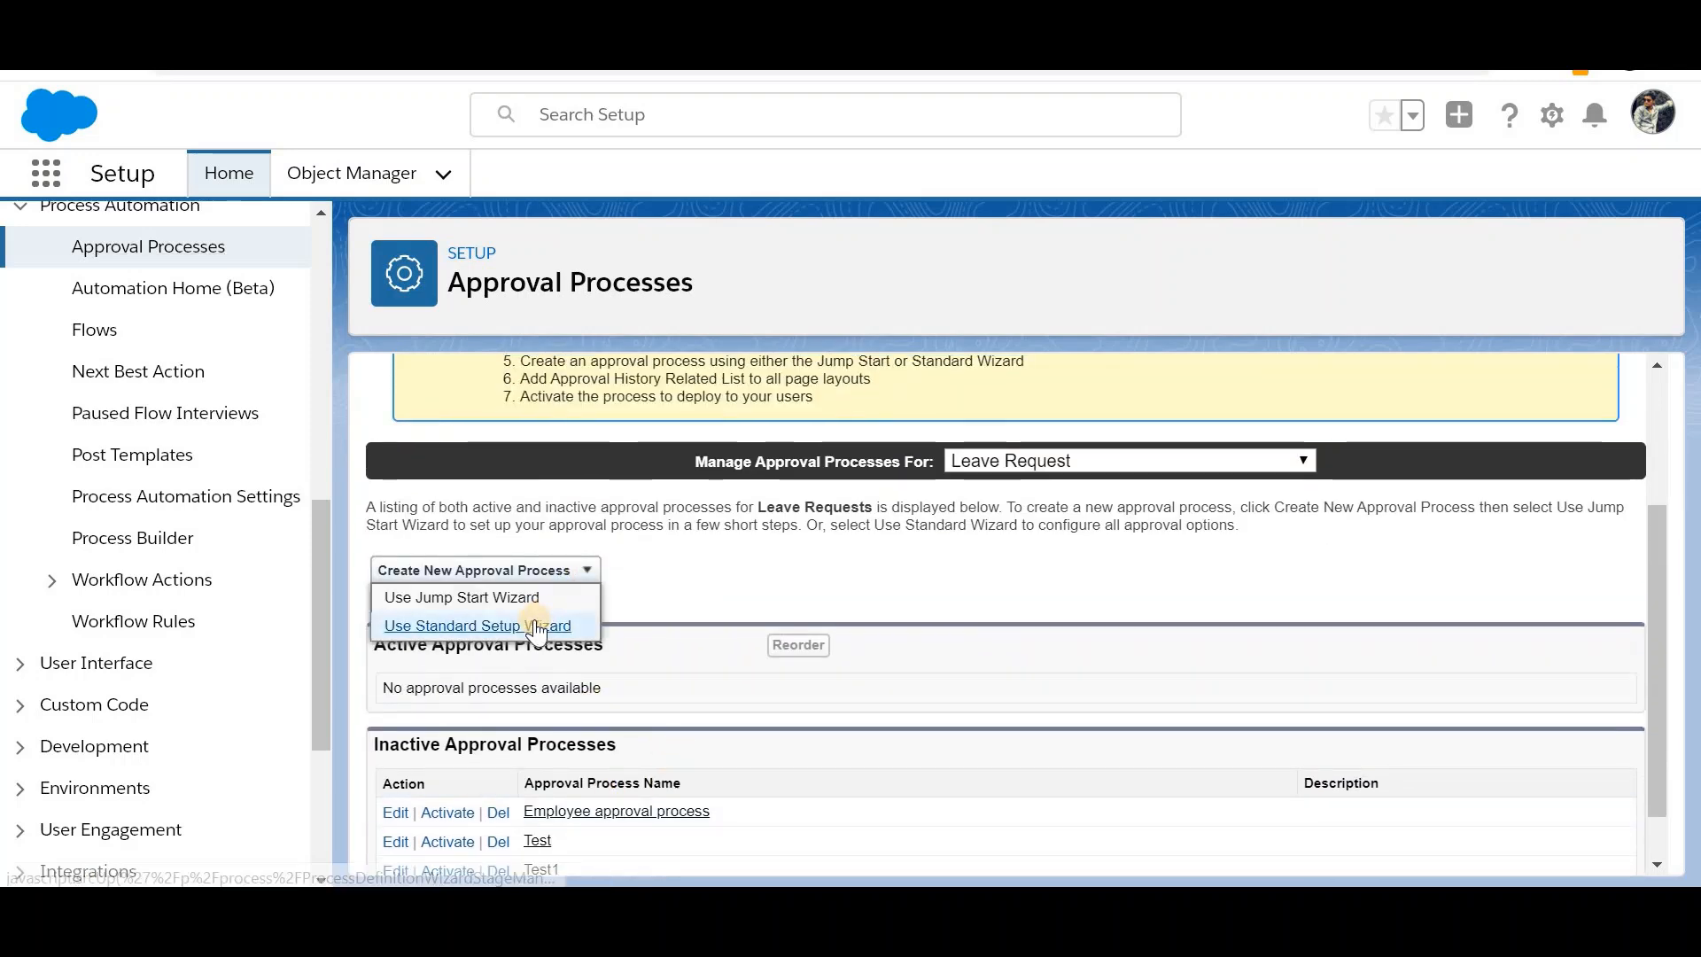
{"action": "left_click", "coordinate": [536, 622]}
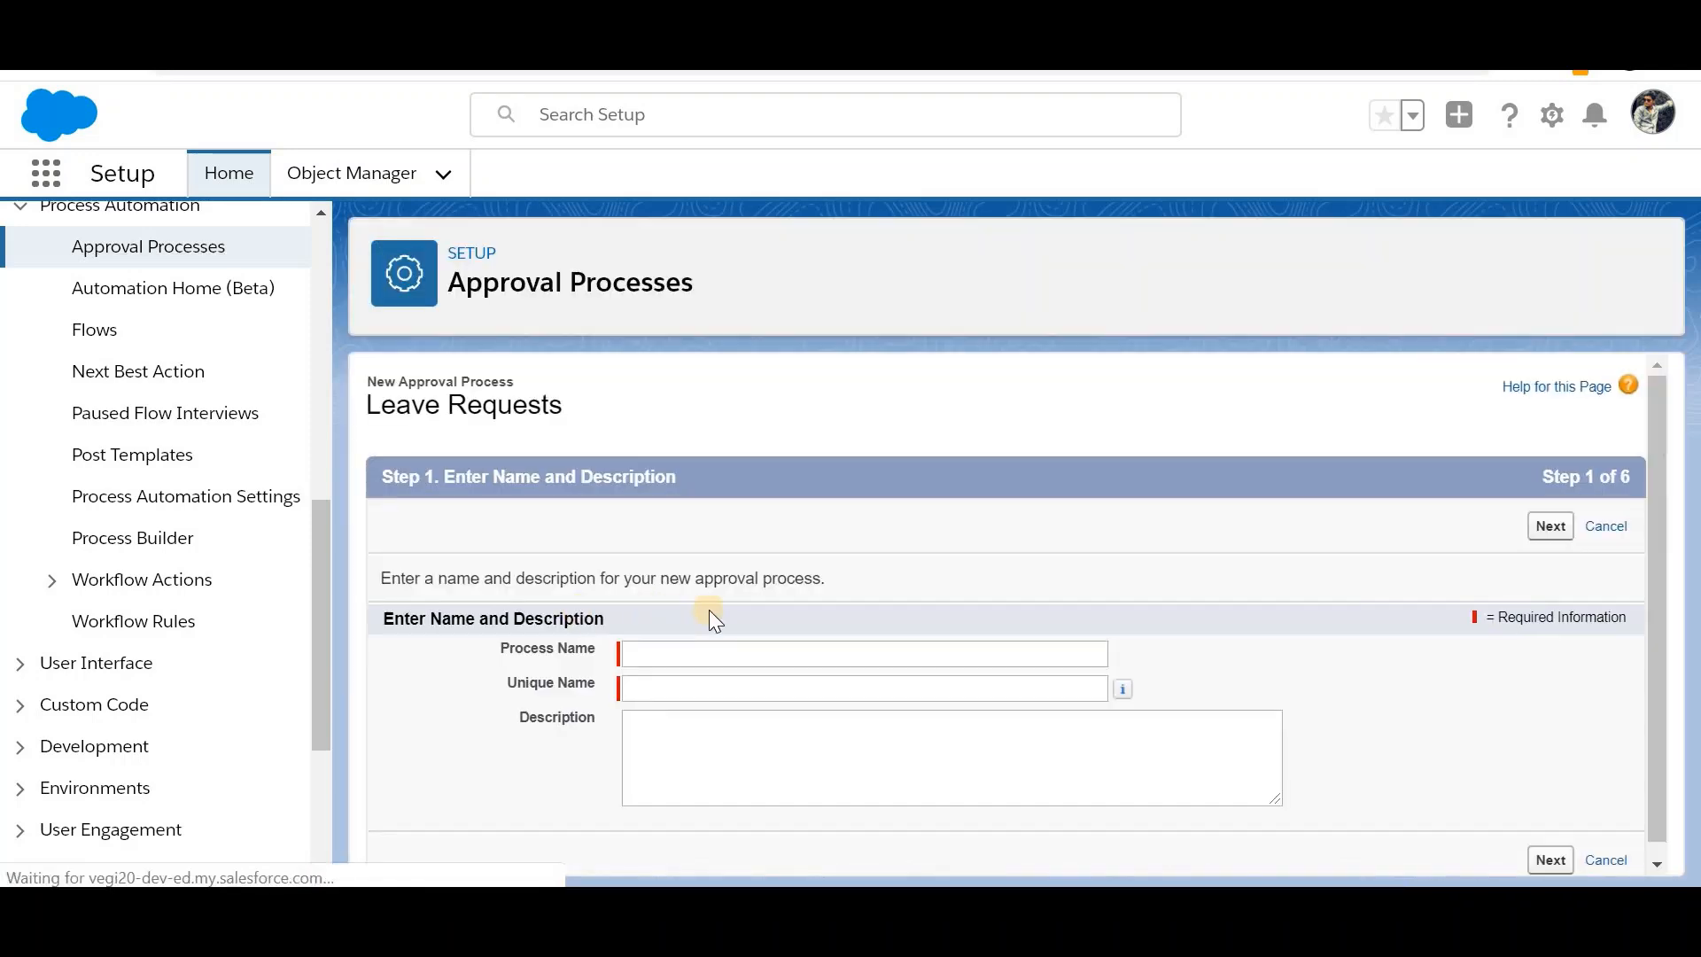
{"action": "left_click", "coordinate": [704, 653]}
{"action": "type", "text": "Multi"}
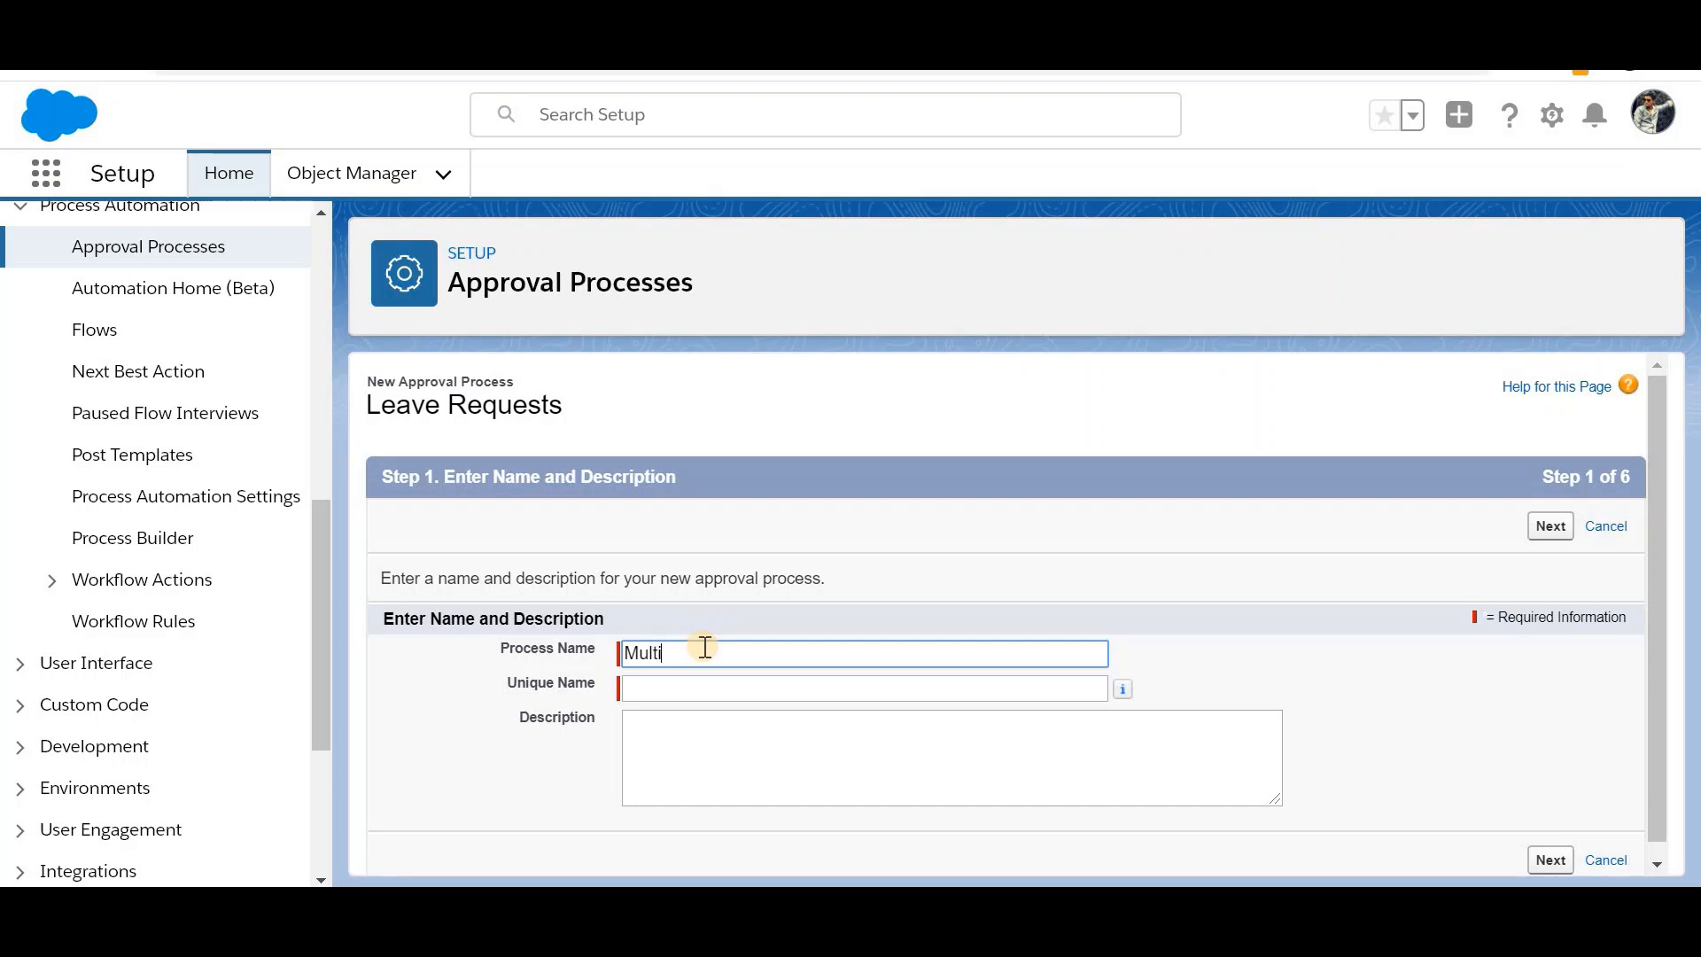
{"action": "type", "text": "Step Proces"}
{"action": "key", "text": "BackSpace"}
{"action": "key", "text": "BackSpace"}
{"action": "key", "text": "BackSpace"}
{"action": "key", "text": "BackSpace"}
{"action": "key", "text": "BackSpace"}
{"action": "key", "text": "BackSpace"}
{"action": "key", "text": "BackSpace"}
{"action": "type", "text": "process demo"}
{"action": "left_click", "coordinate": [1233, 577]}
{"action": "left_click", "coordinate": [1549, 526]}
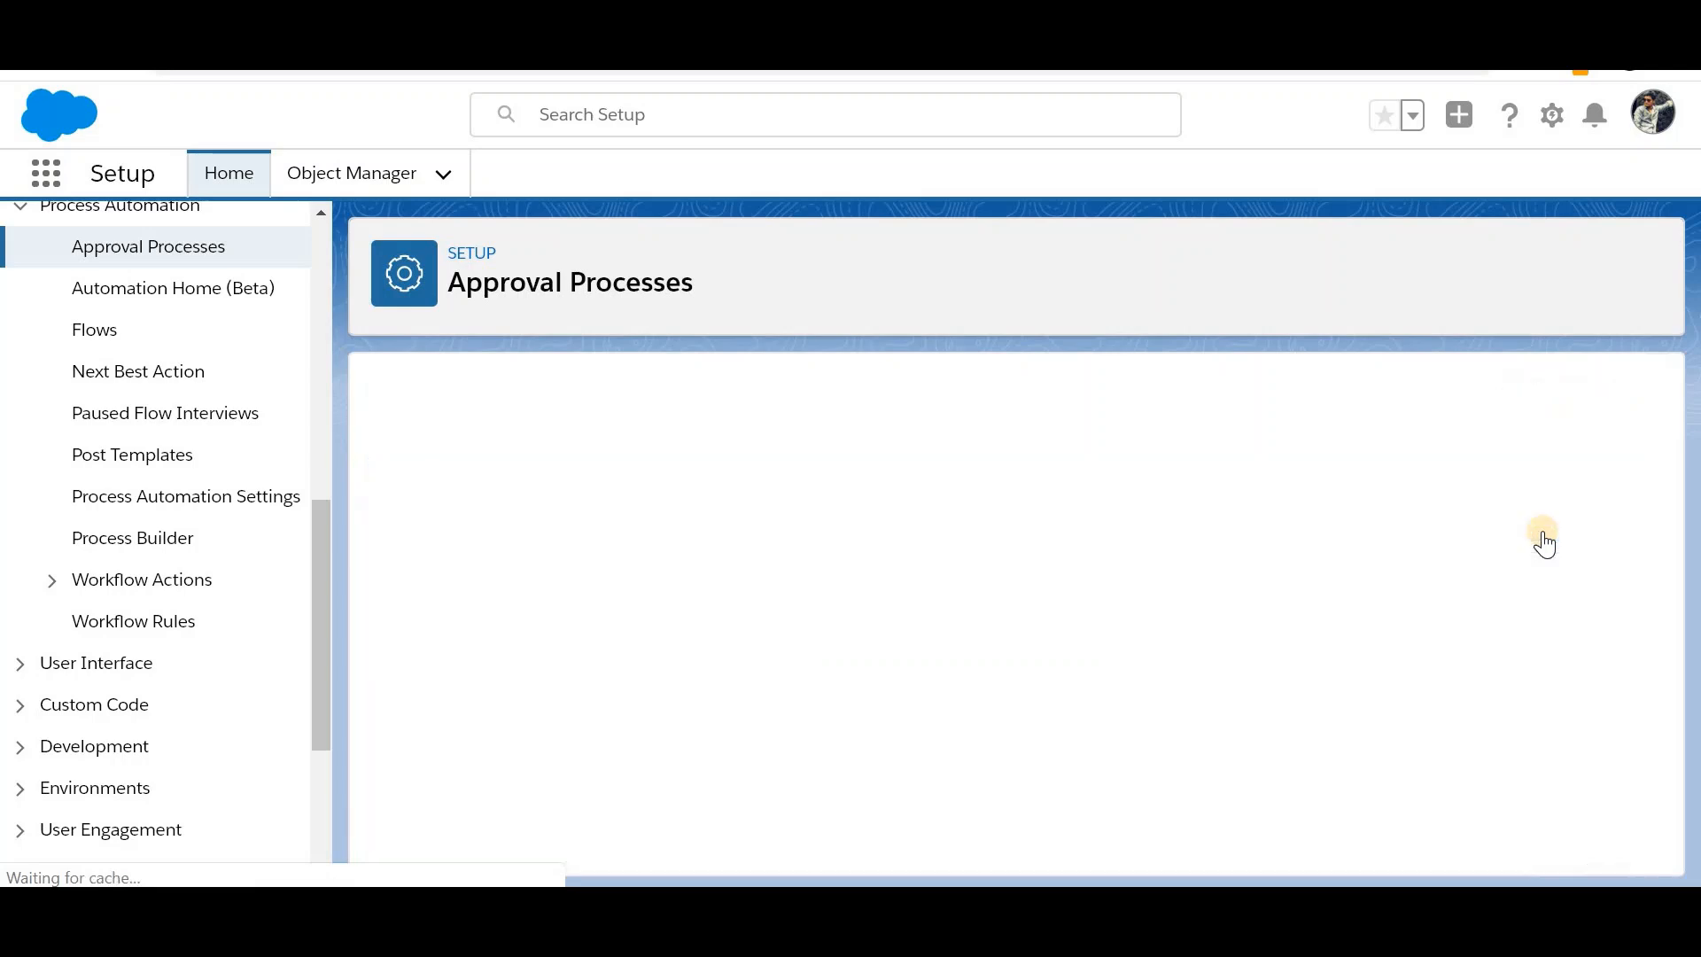
Step: Leave the entry criteria and approval assignment email template blank, and set the next automated approver to be determined by Manager
{"action": "scroll", "coordinate": [1102, 690], "scroll_direction": "down", "scroll_amount": 1}
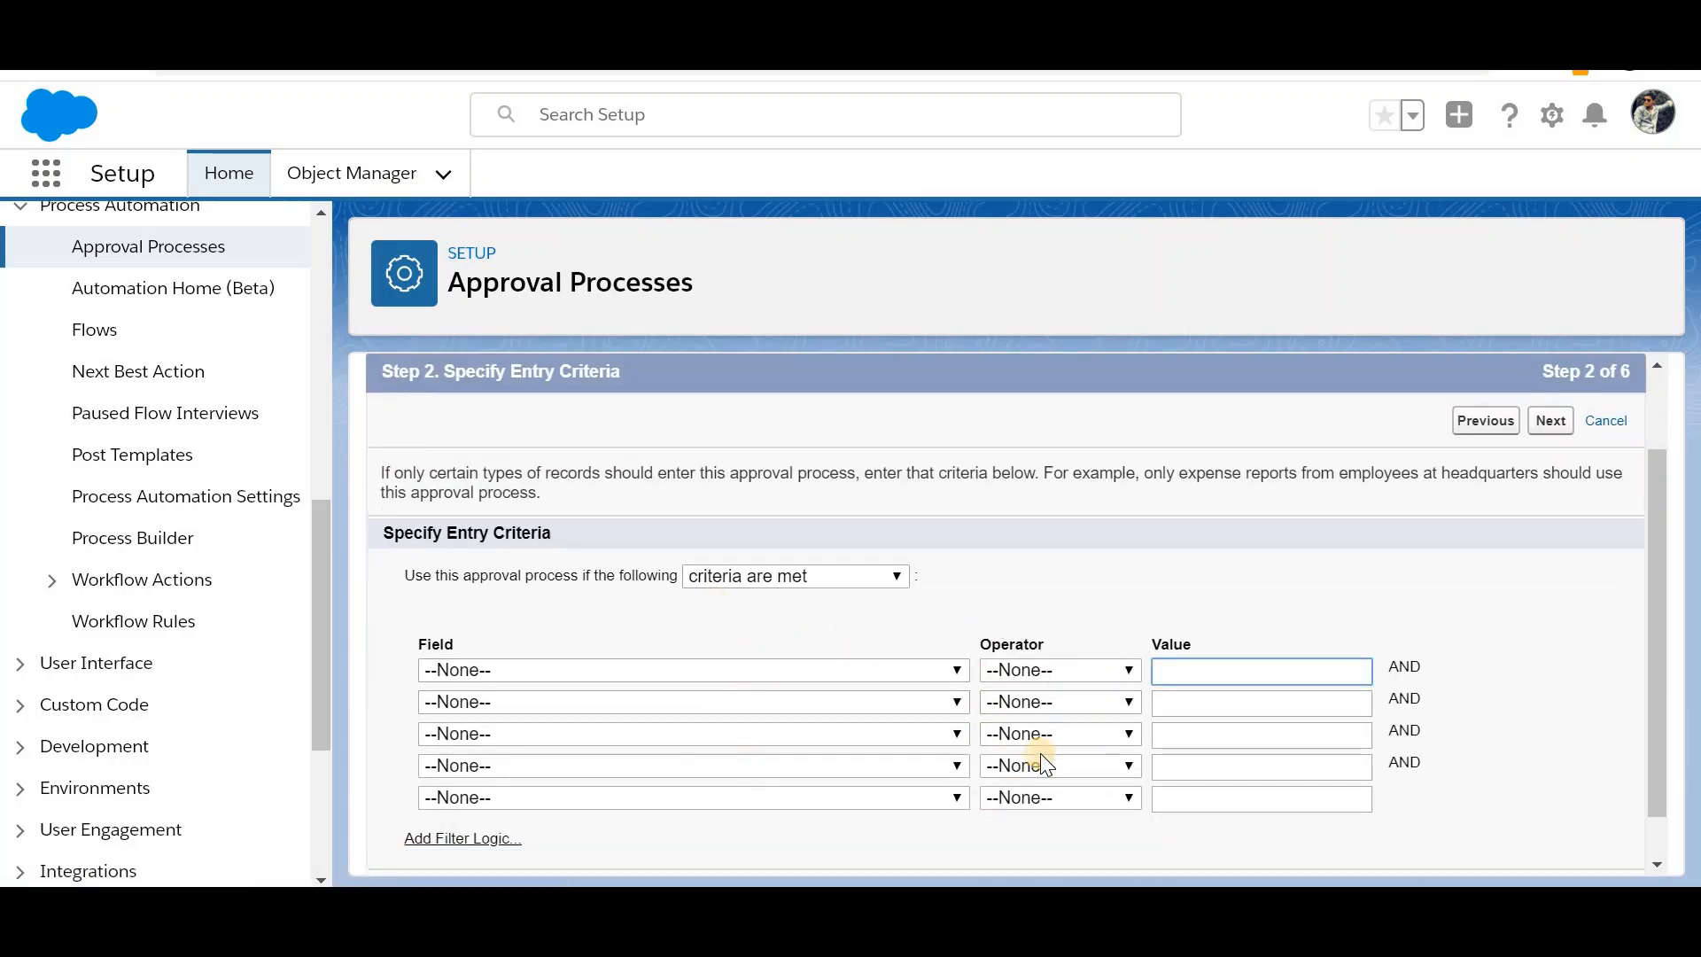
{"action": "left_click", "coordinate": [1546, 426]}
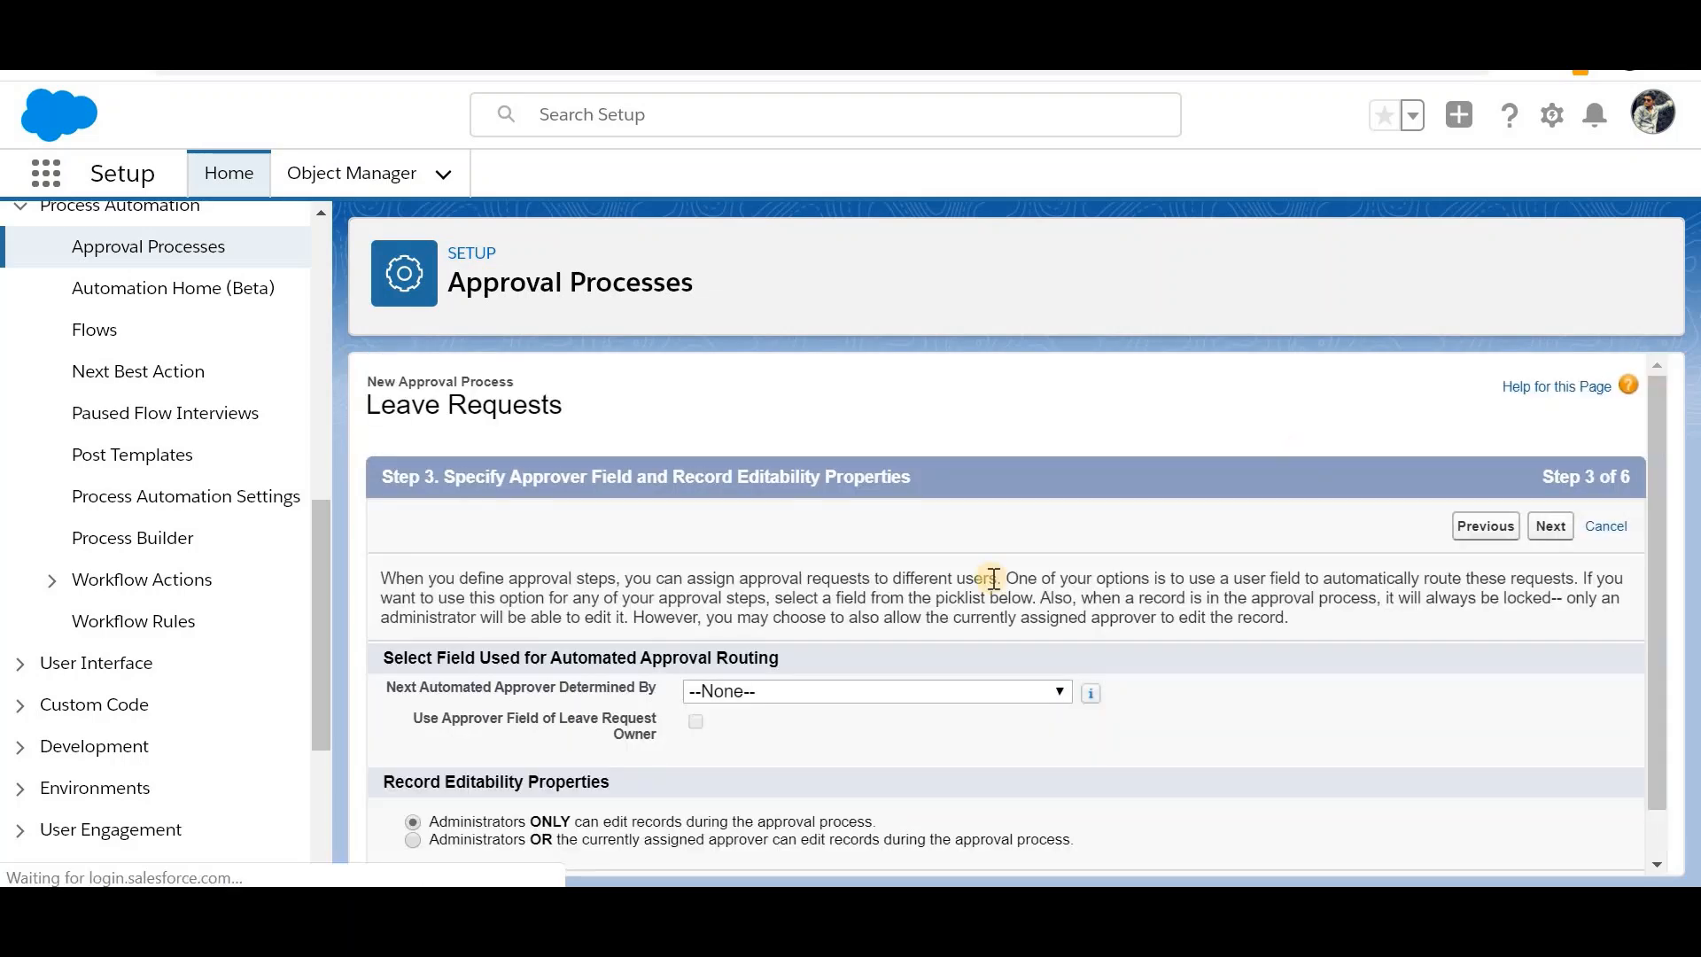
{"action": "scroll", "coordinate": [994, 579], "scroll_direction": "down", "scroll_amount": 1}
{"action": "left_click", "coordinate": [902, 641]}
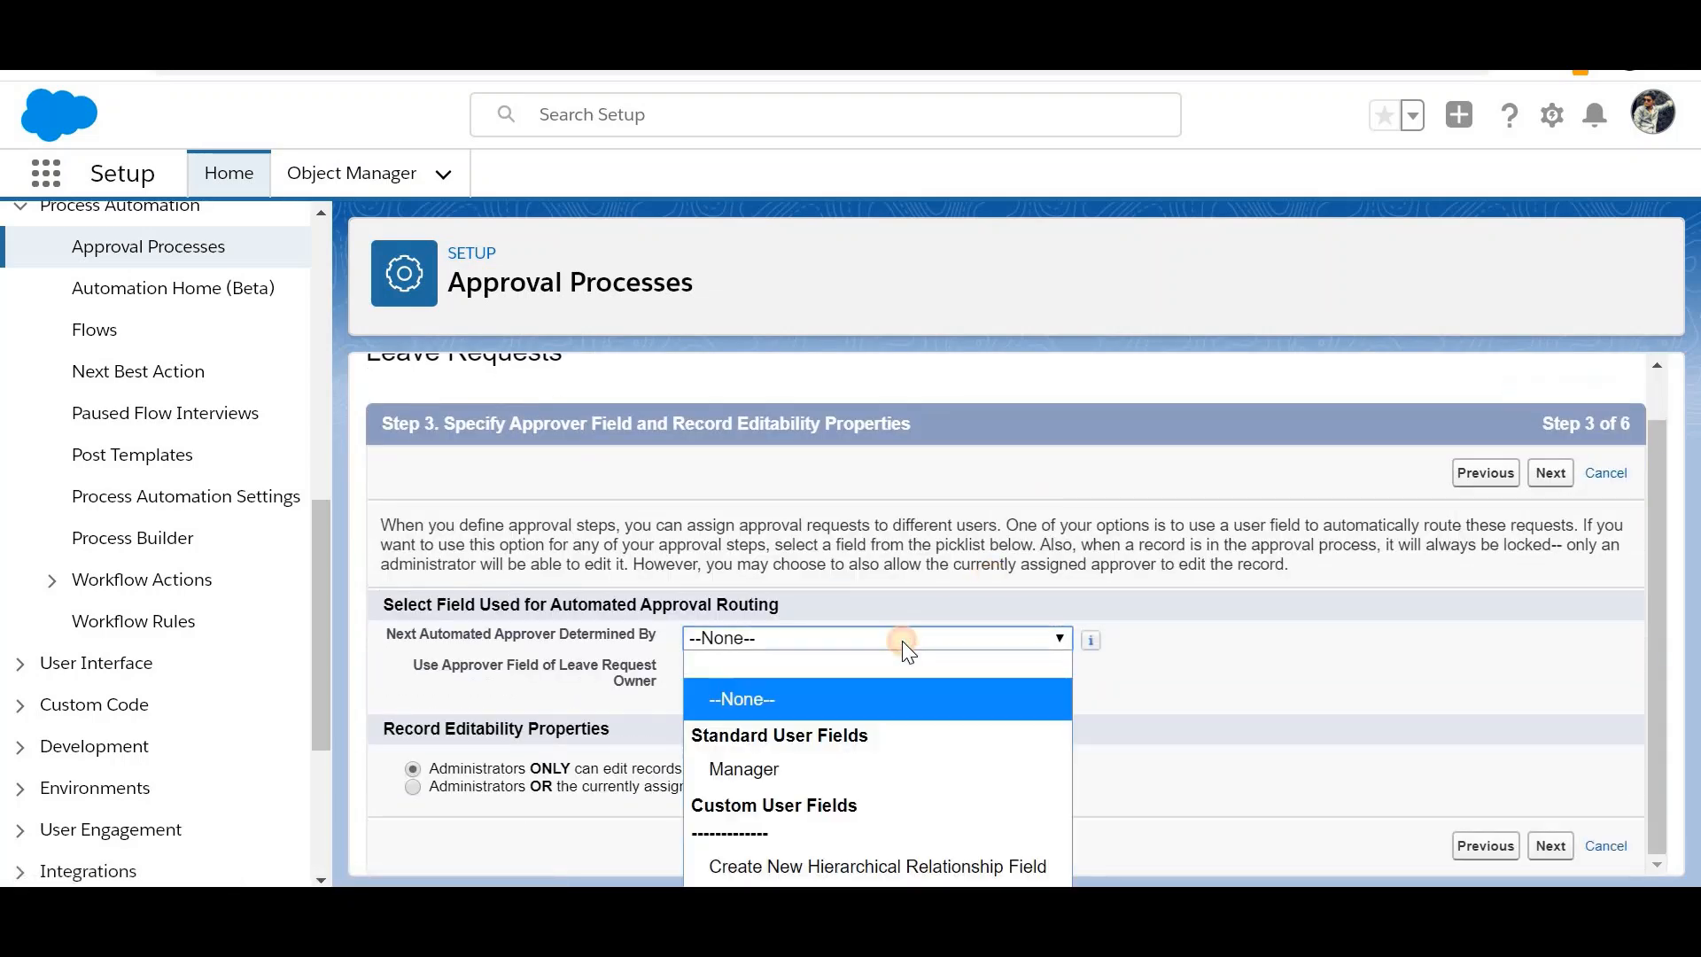
{"action": "left_click", "coordinate": [821, 748]}
{"action": "left_click", "coordinate": [1553, 476]}
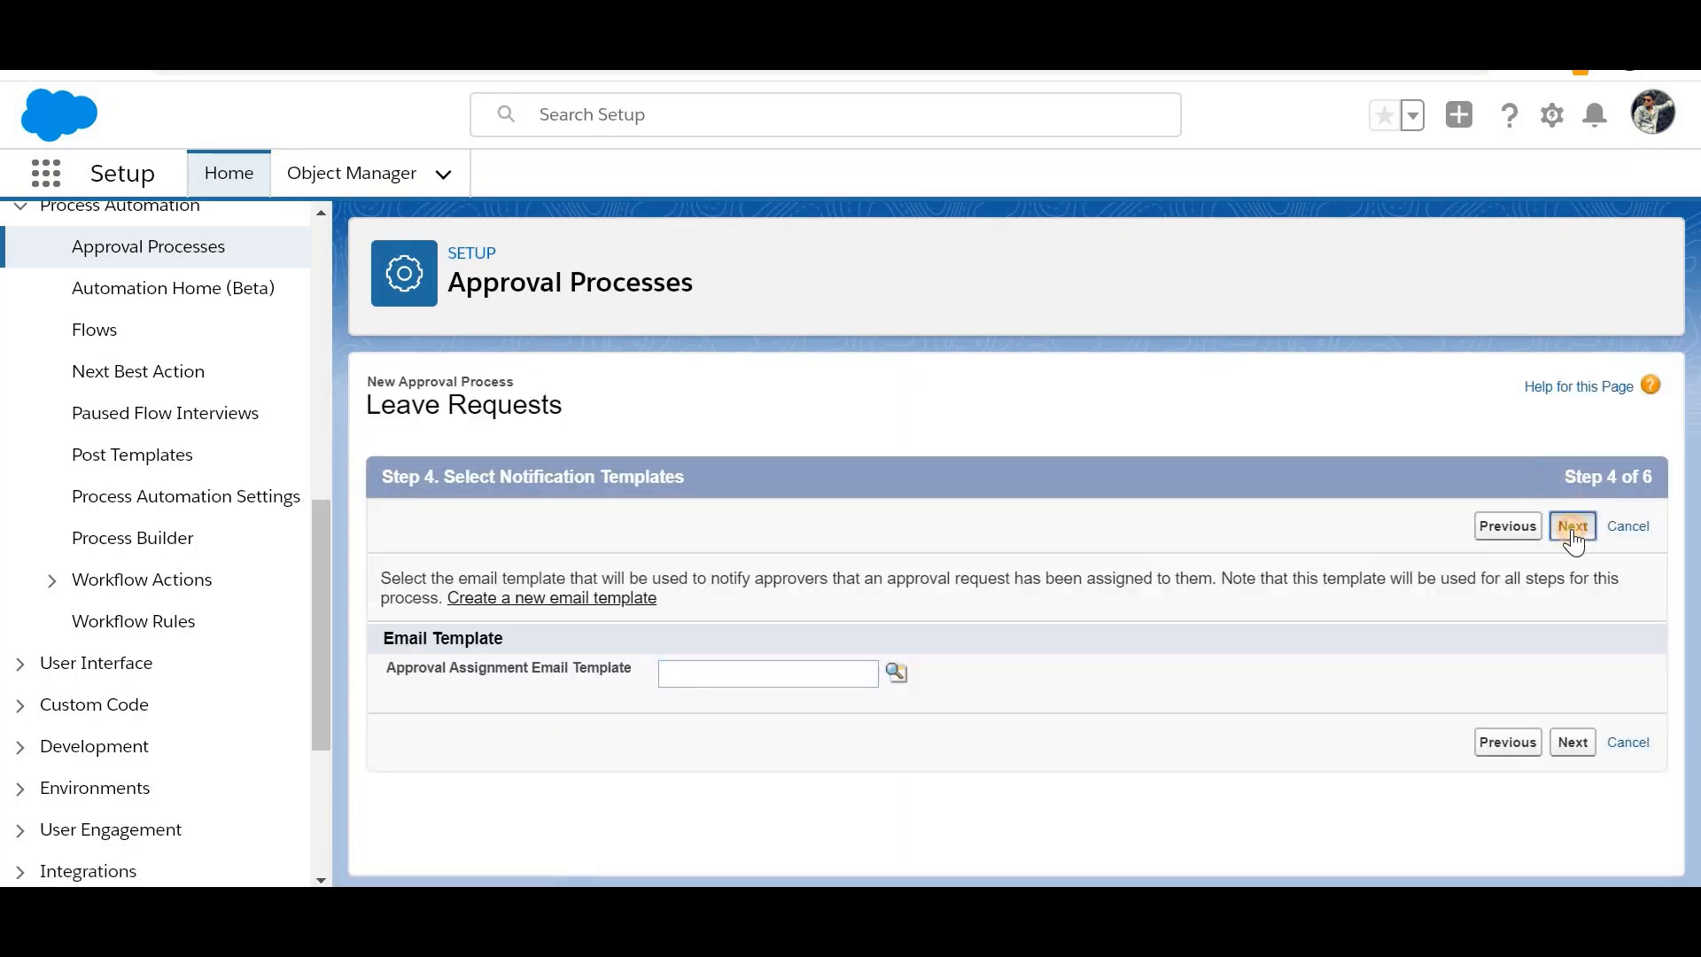
{"action": "left_click", "coordinate": [1574, 528]}
Step: Add End Date, Leave Type, Reason for Leave and Start Date to the fields shown on the approval page layout
{"action": "scroll", "coordinate": [1006, 564], "scroll_direction": "down", "scroll_amount": 1}
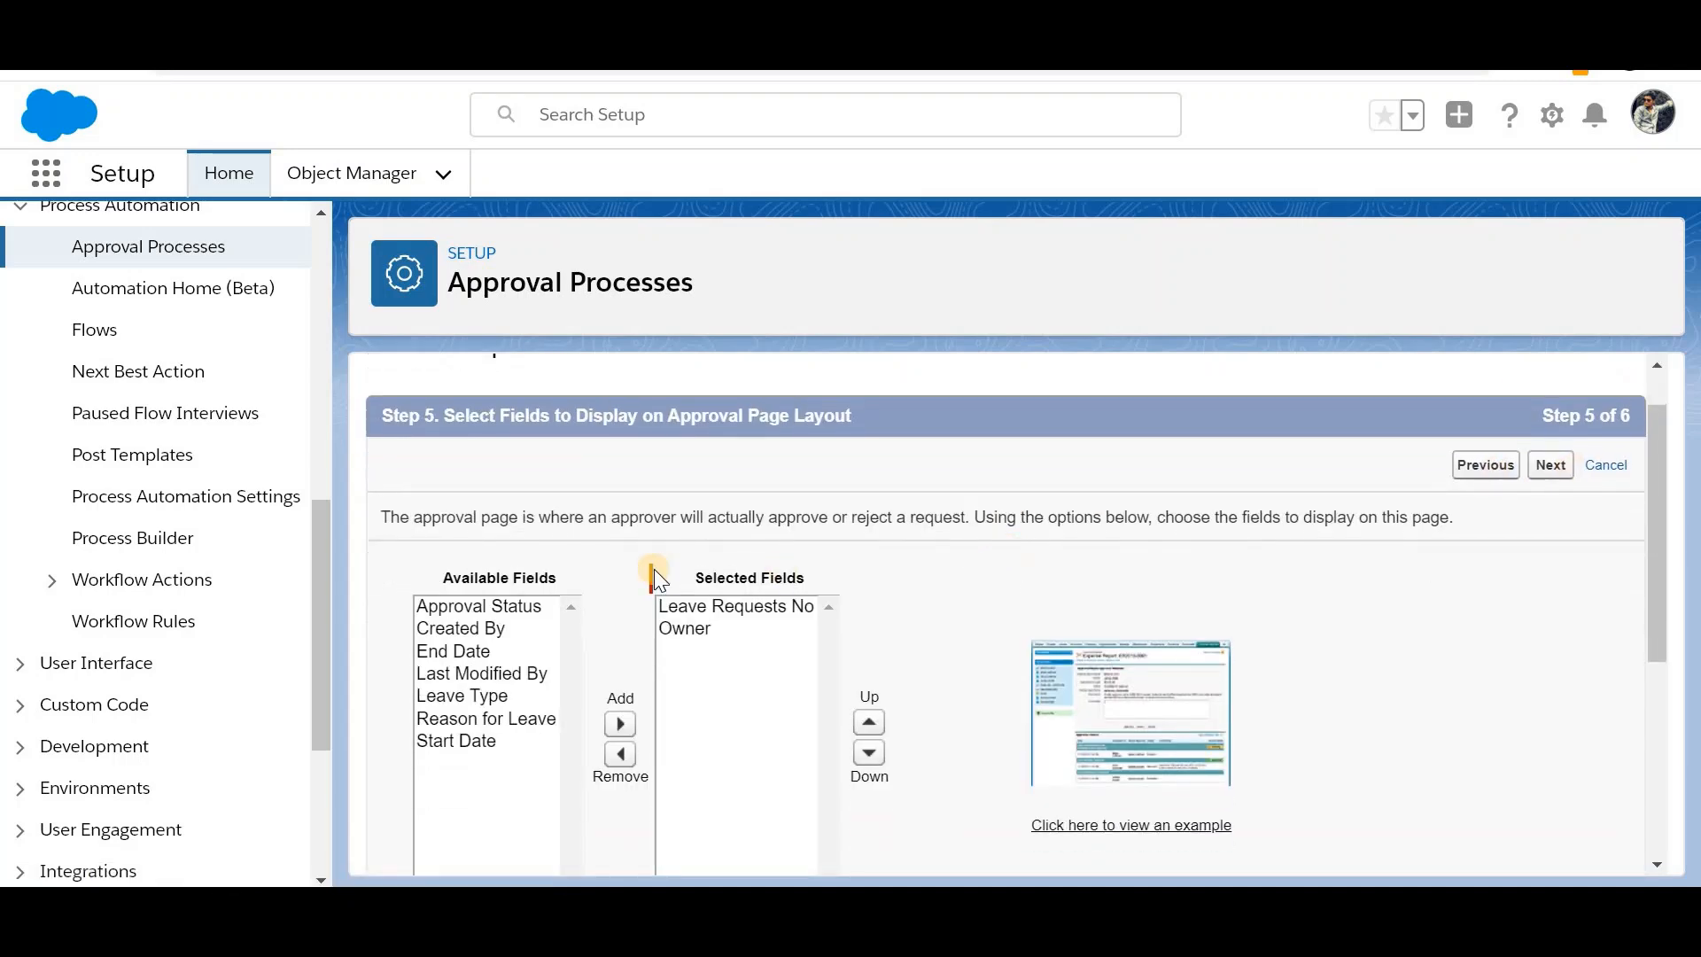
{"action": "left_click", "coordinate": [486, 651]}
{"action": "scroll", "coordinate": [492, 655], "scroll_direction": "down", "scroll_amount": 1}
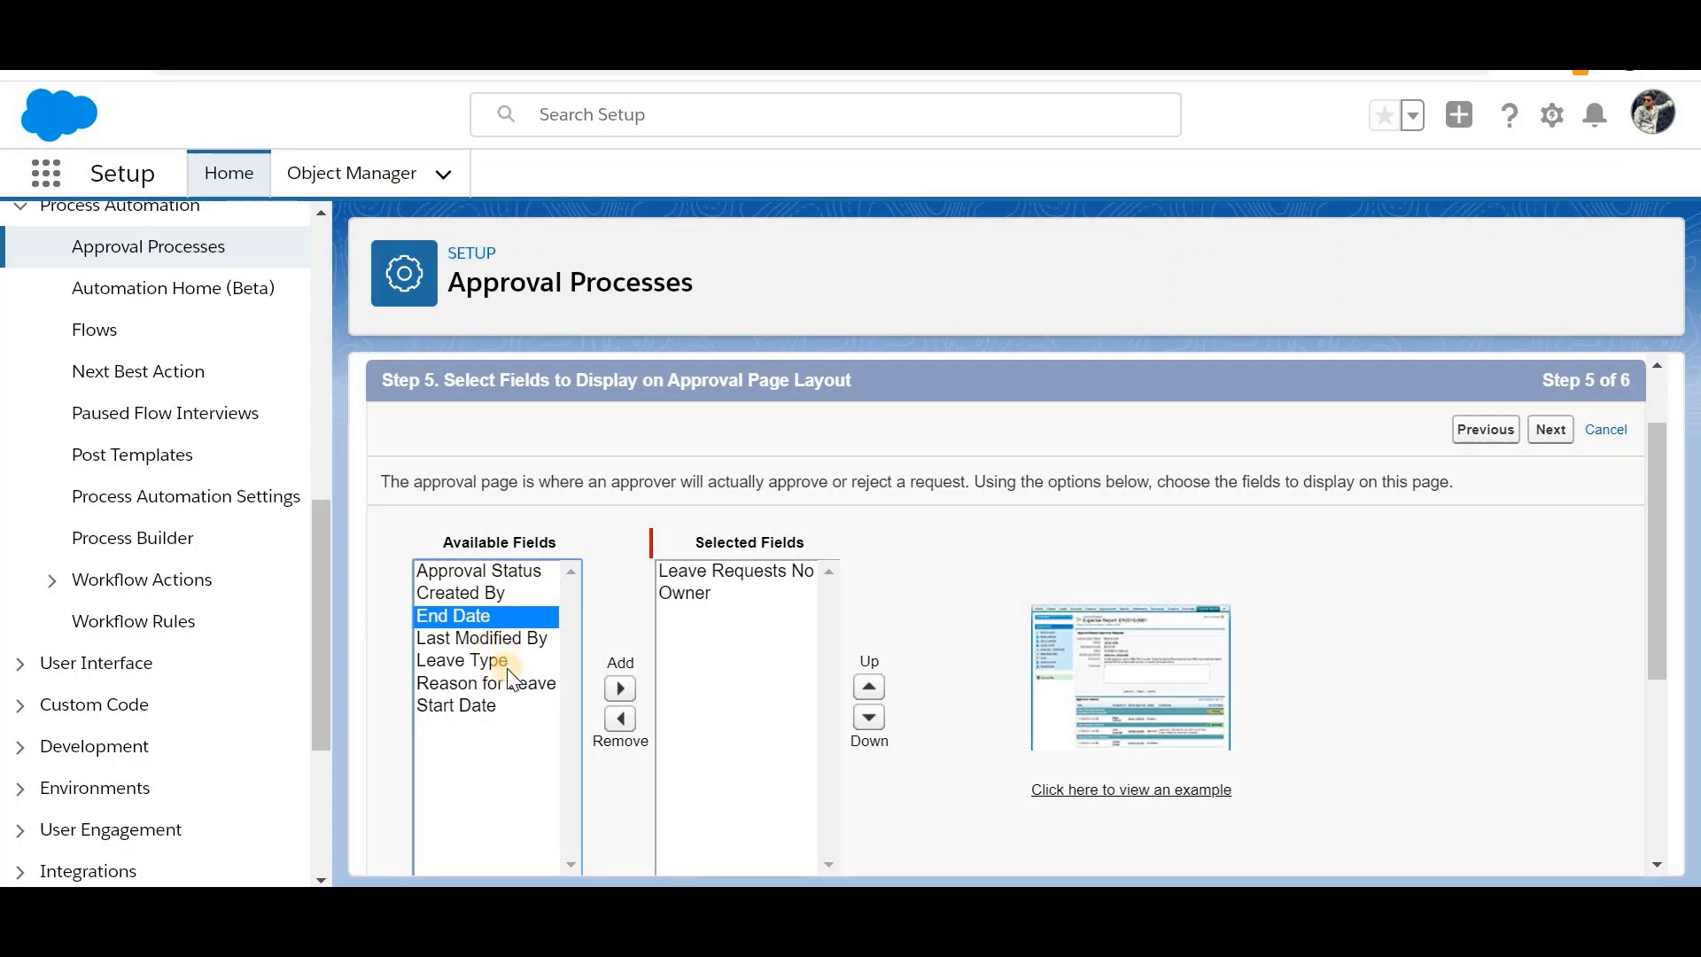
{"action": "left_click", "coordinate": [496, 661], "text": "ctrl"}
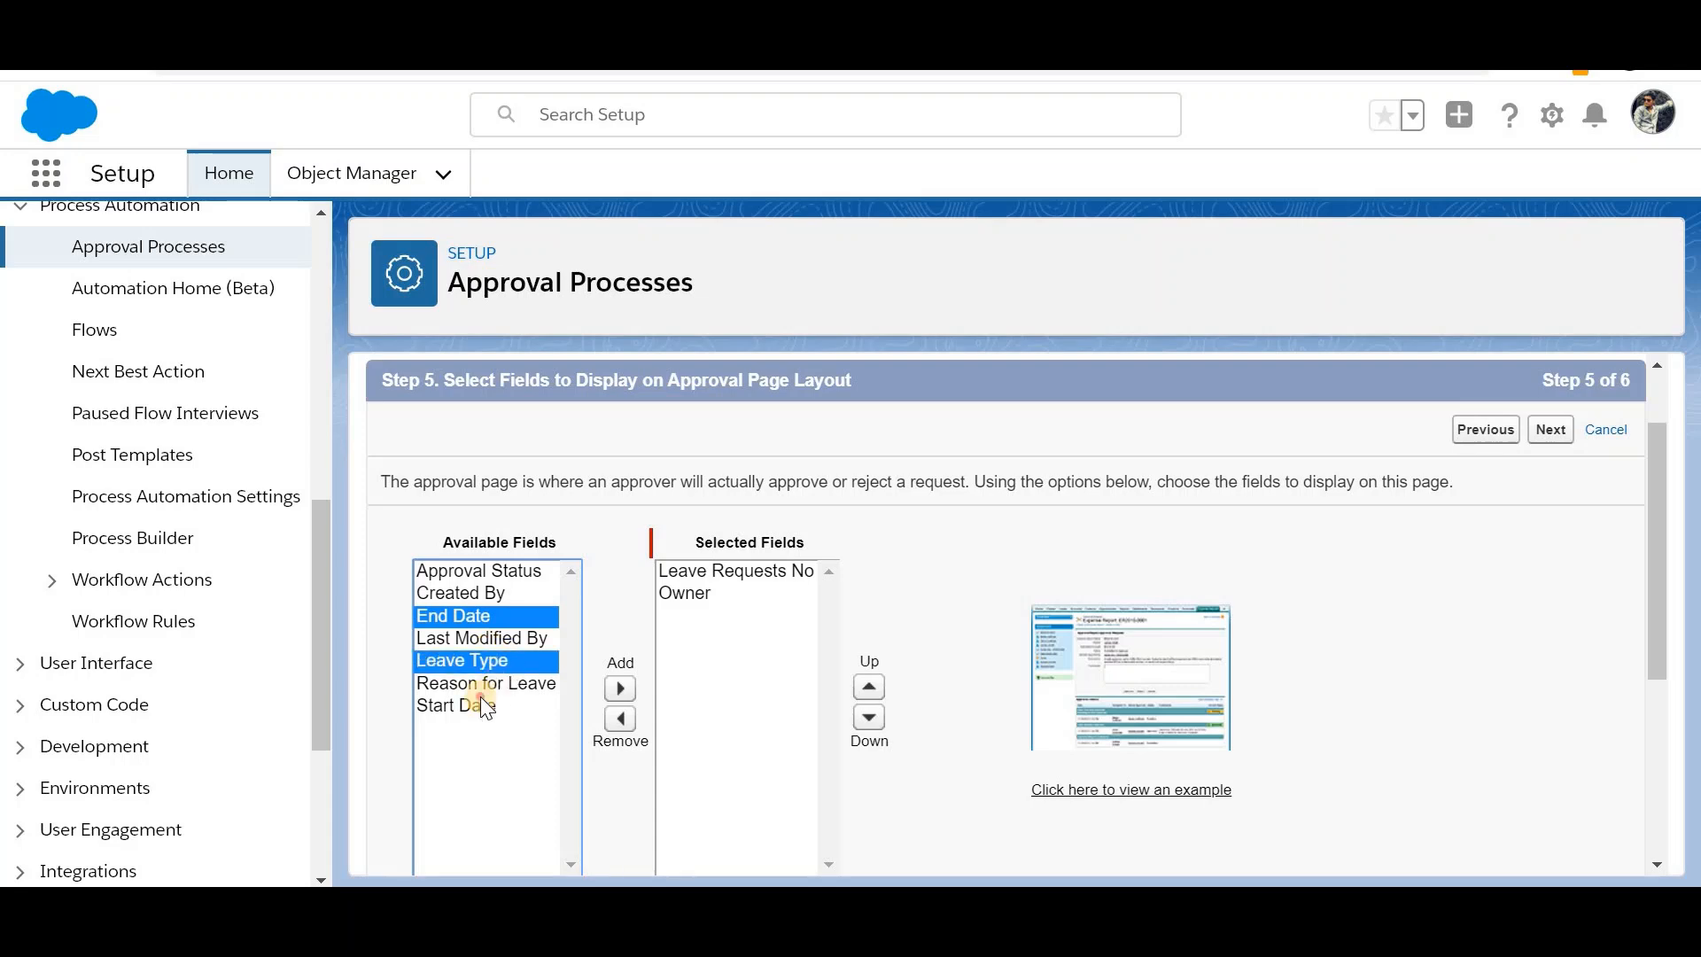
{"action": "left_click", "coordinate": [481, 706], "text": "ctrl"}
{"action": "left_click", "coordinate": [513, 682], "text": "ctrl"}
{"action": "left_click", "coordinate": [620, 688]}
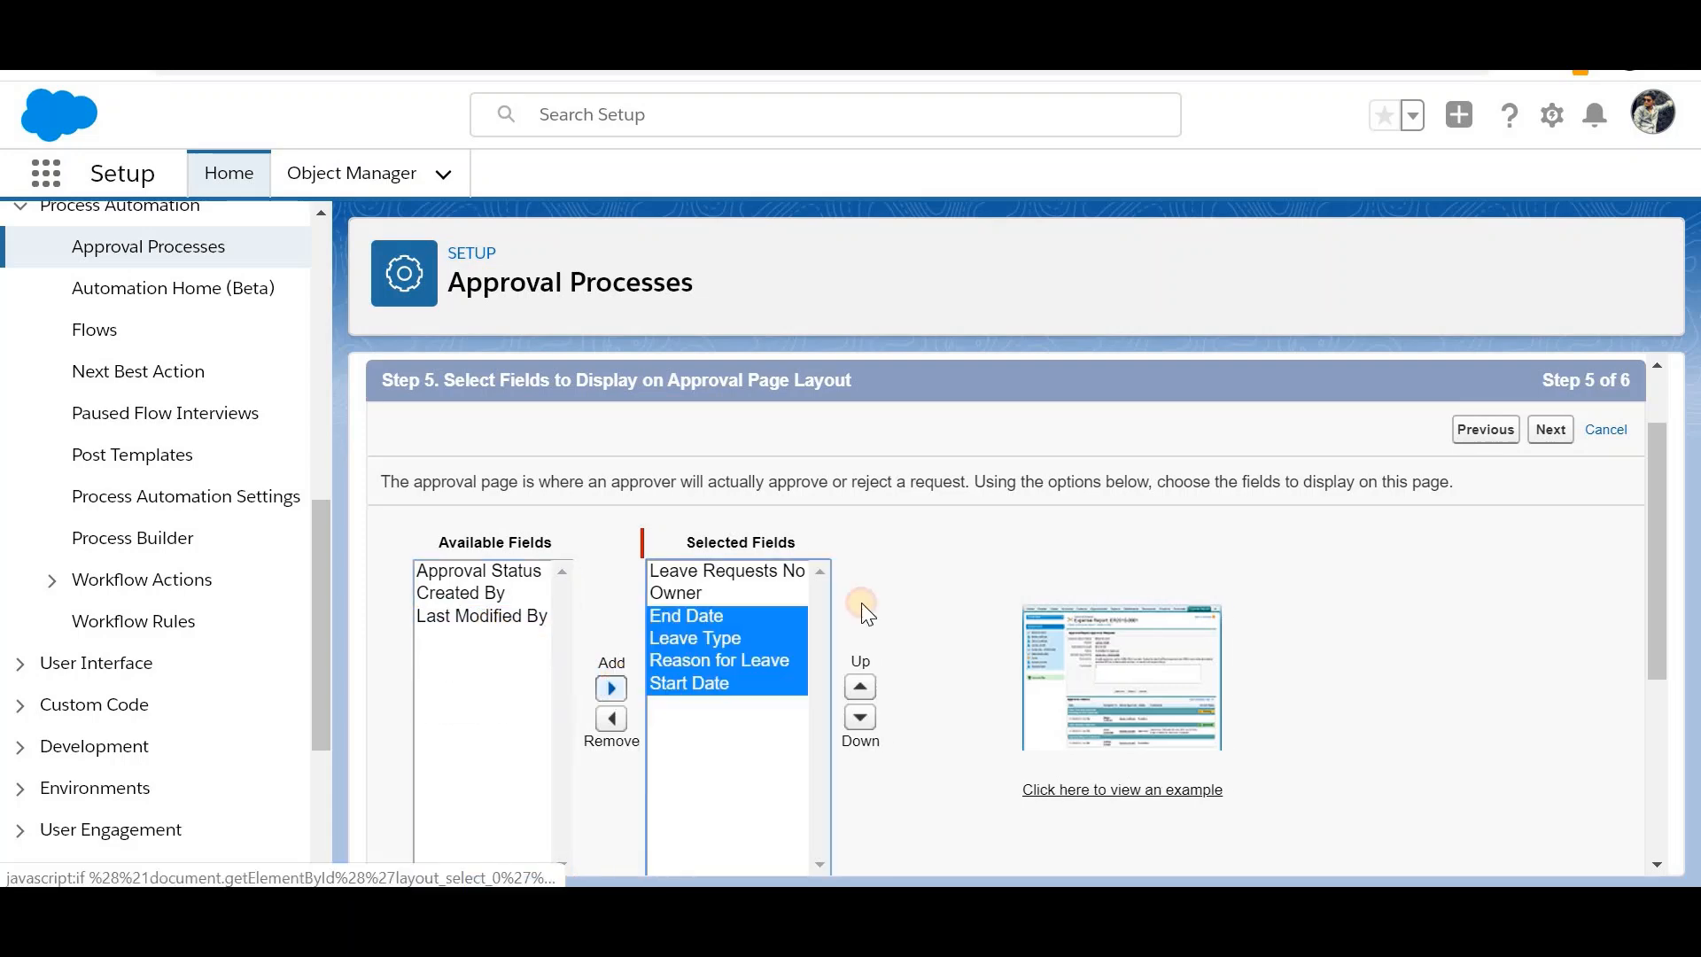
{"action": "left_click", "coordinate": [1550, 429]}
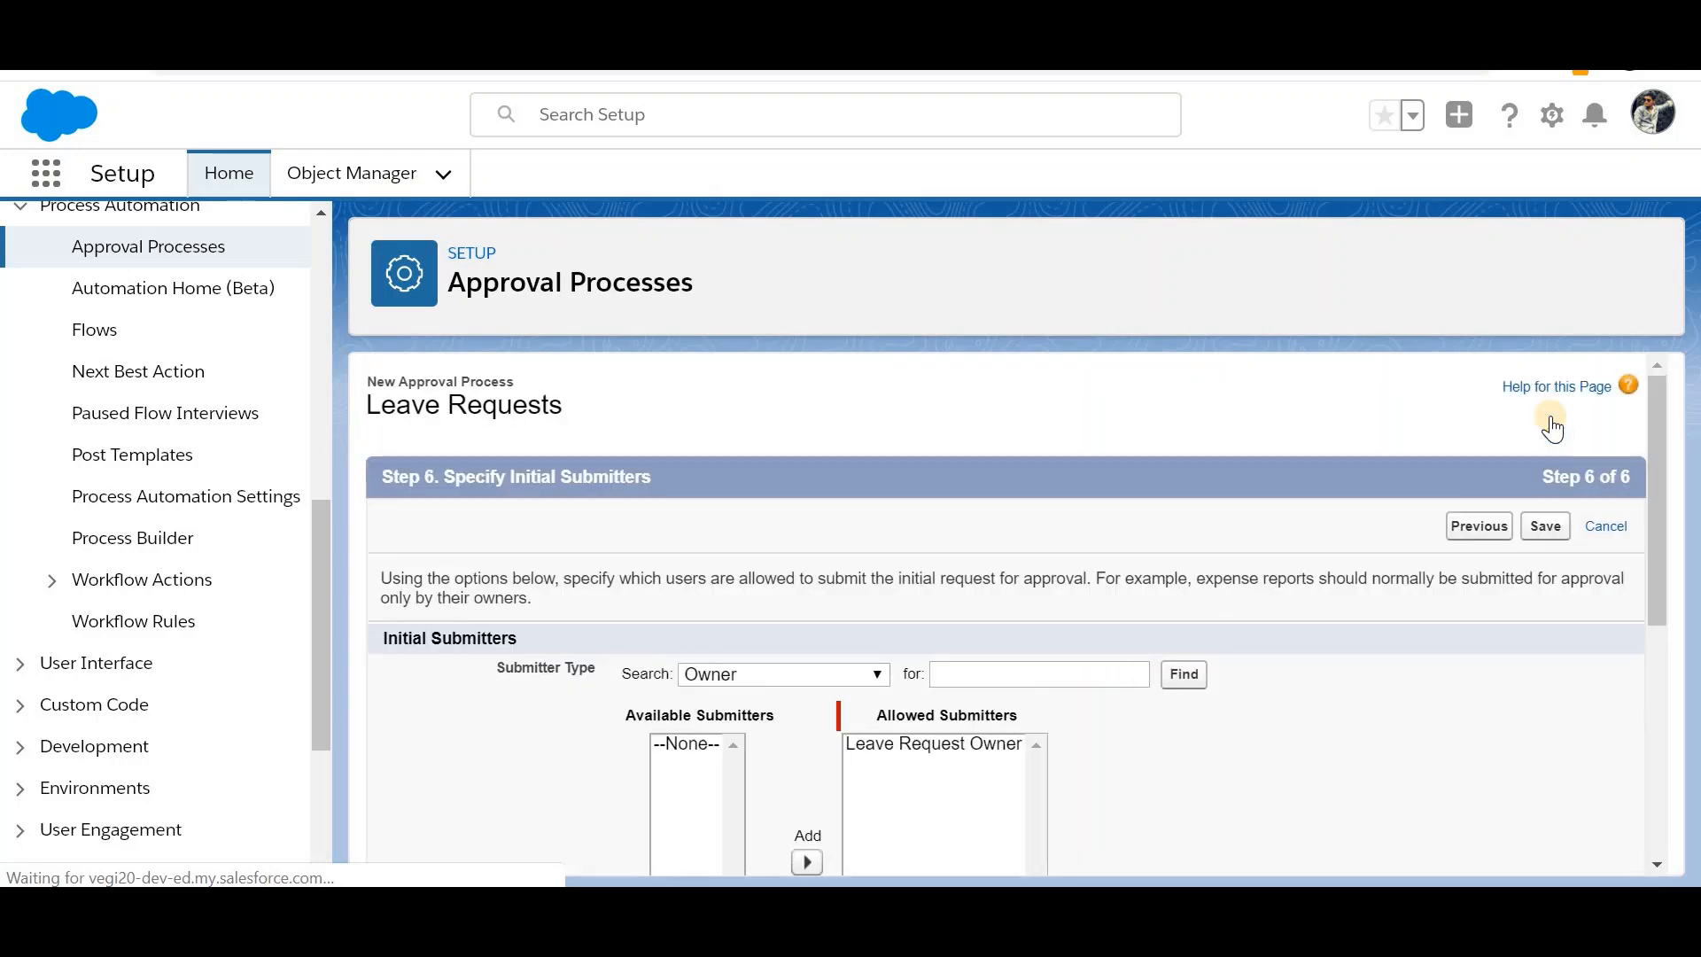
Step: Save the approval process with submitters allowed to recall approval requests, and return to the listing of approval processes for the object
{"action": "left_click", "coordinate": [1148, 677]}
{"action": "scroll", "coordinate": [1148, 677], "scroll_direction": "down", "scroll_amount": 5}
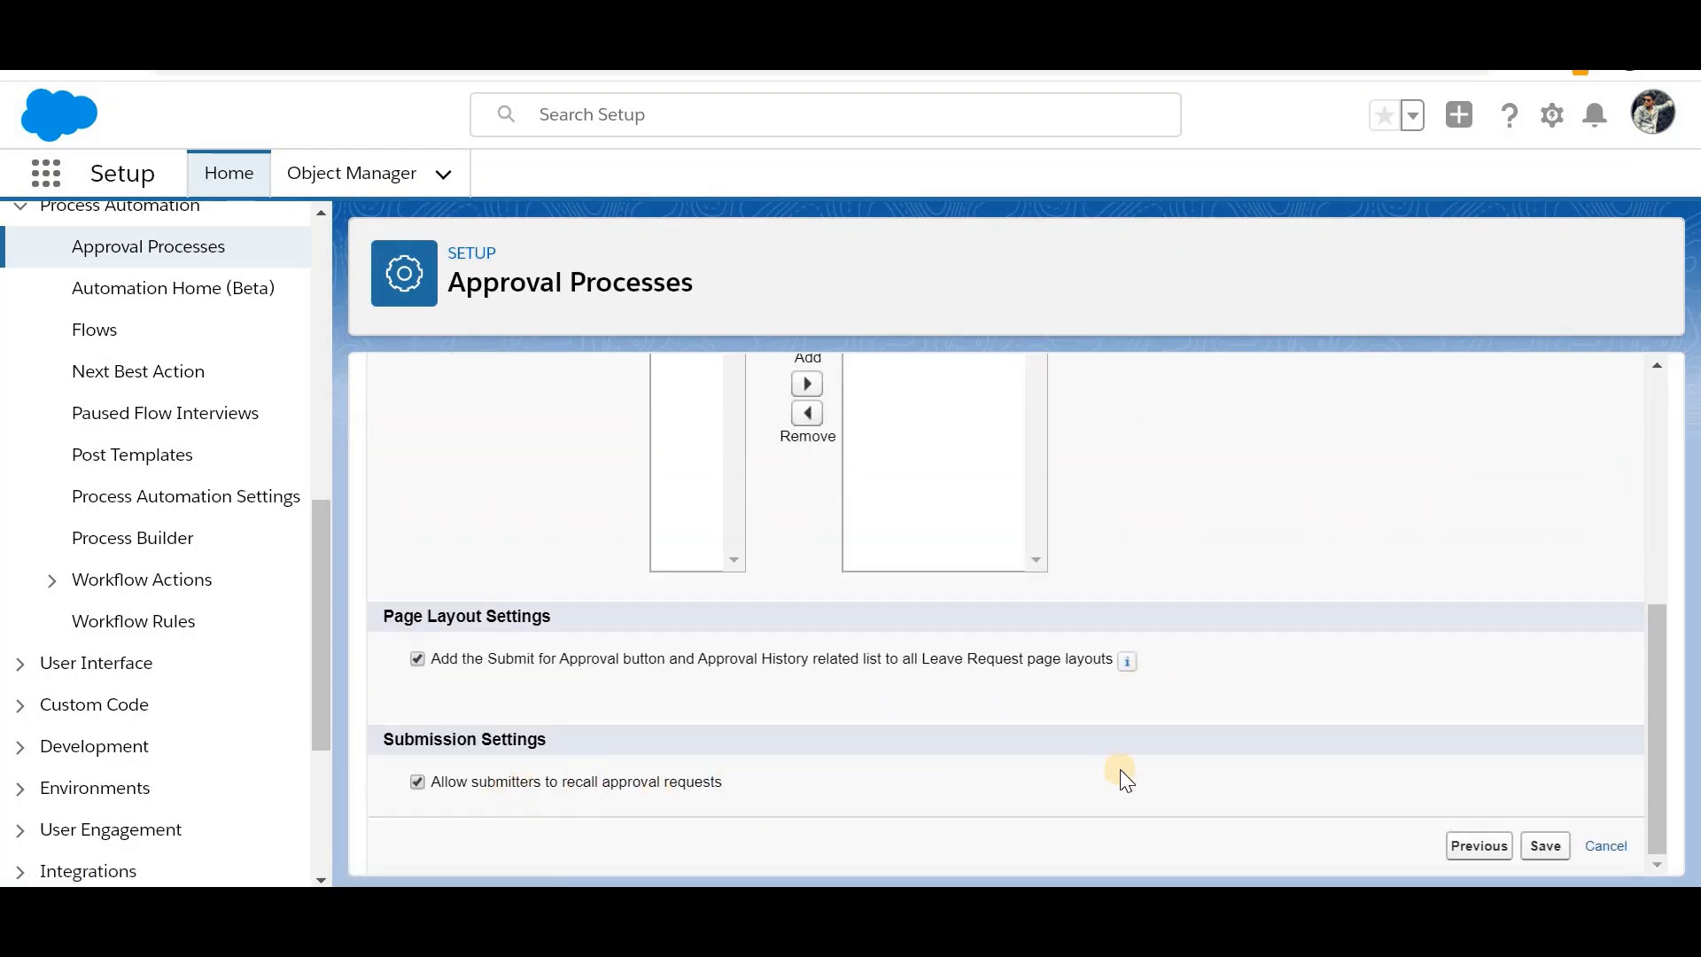
{"action": "left_click", "coordinate": [1545, 847]}
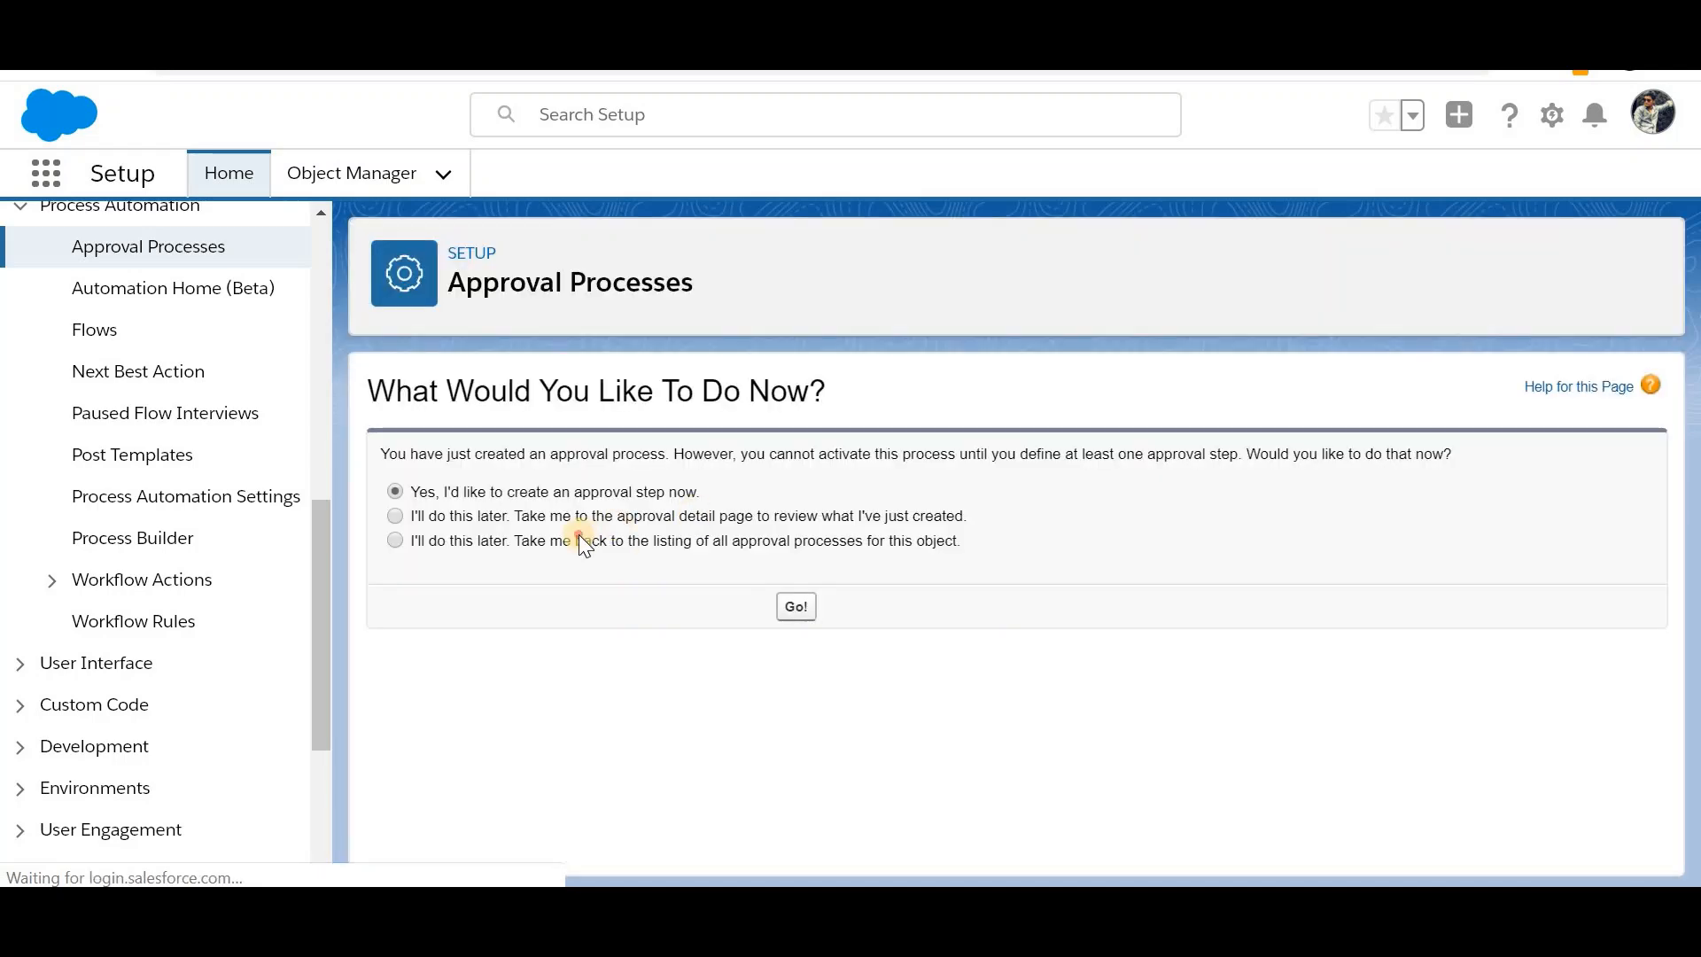
{"action": "left_click", "coordinate": [577, 538]}
{"action": "left_click", "coordinate": [795, 606]}
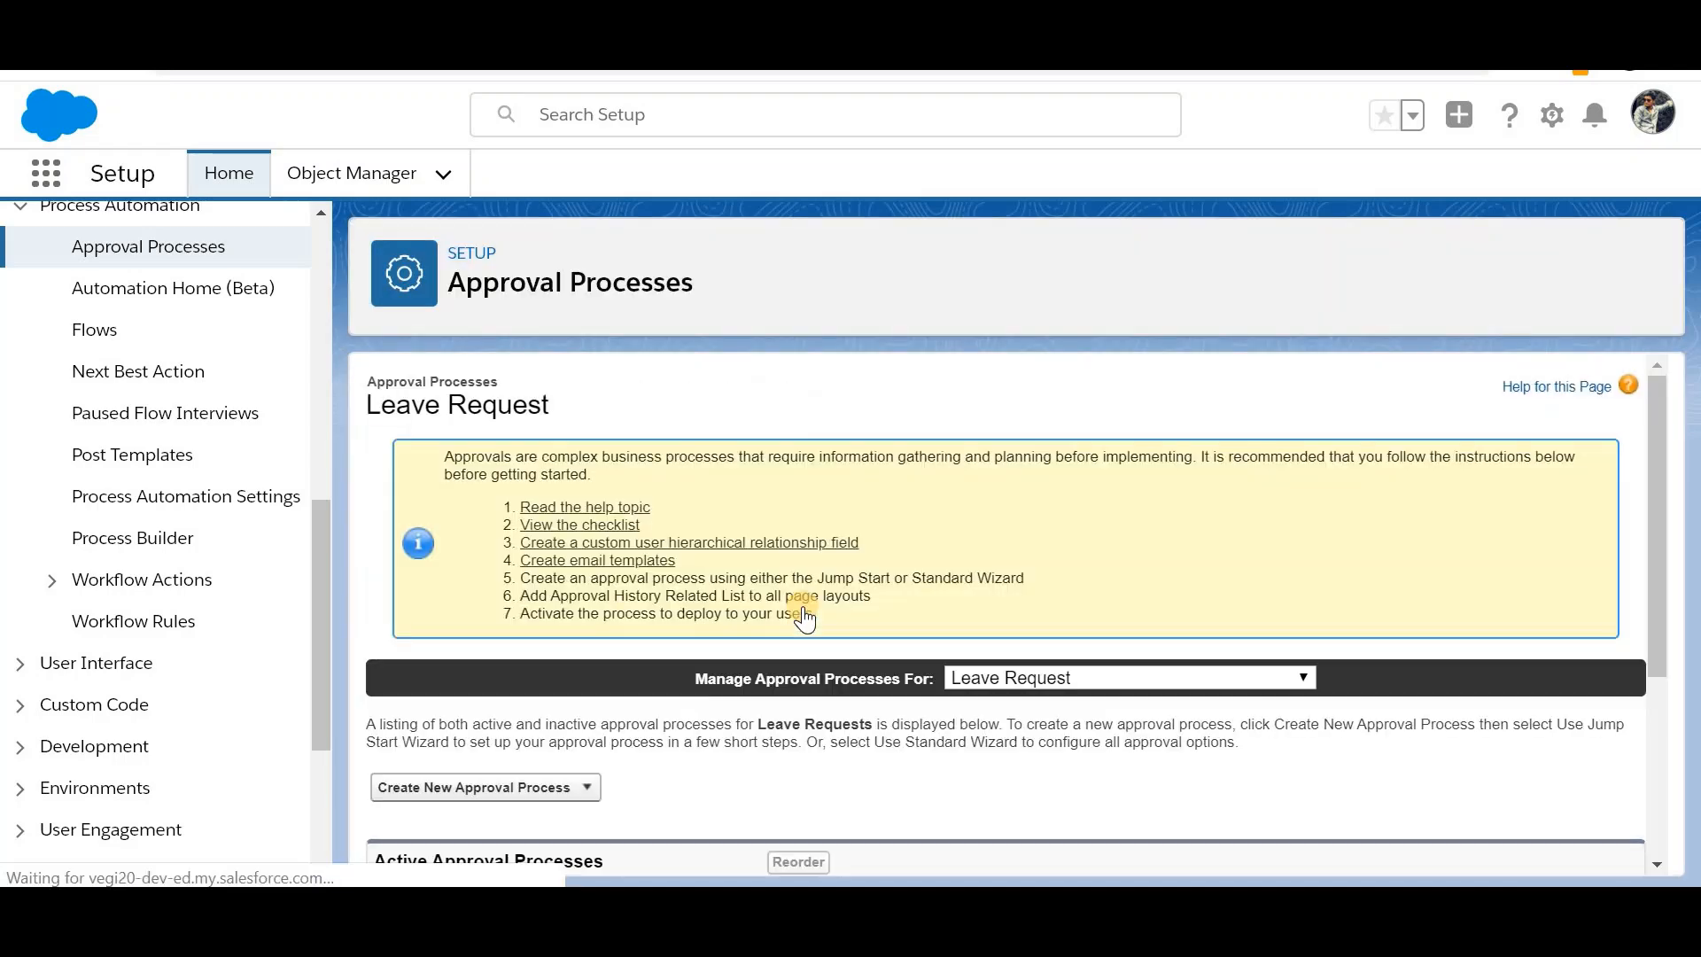
Step: Open the inactive approval process MultiStep process demo and go to its Approval Steps section
{"action": "scroll", "coordinate": [805, 617], "scroll_direction": "down", "scroll_amount": 3}
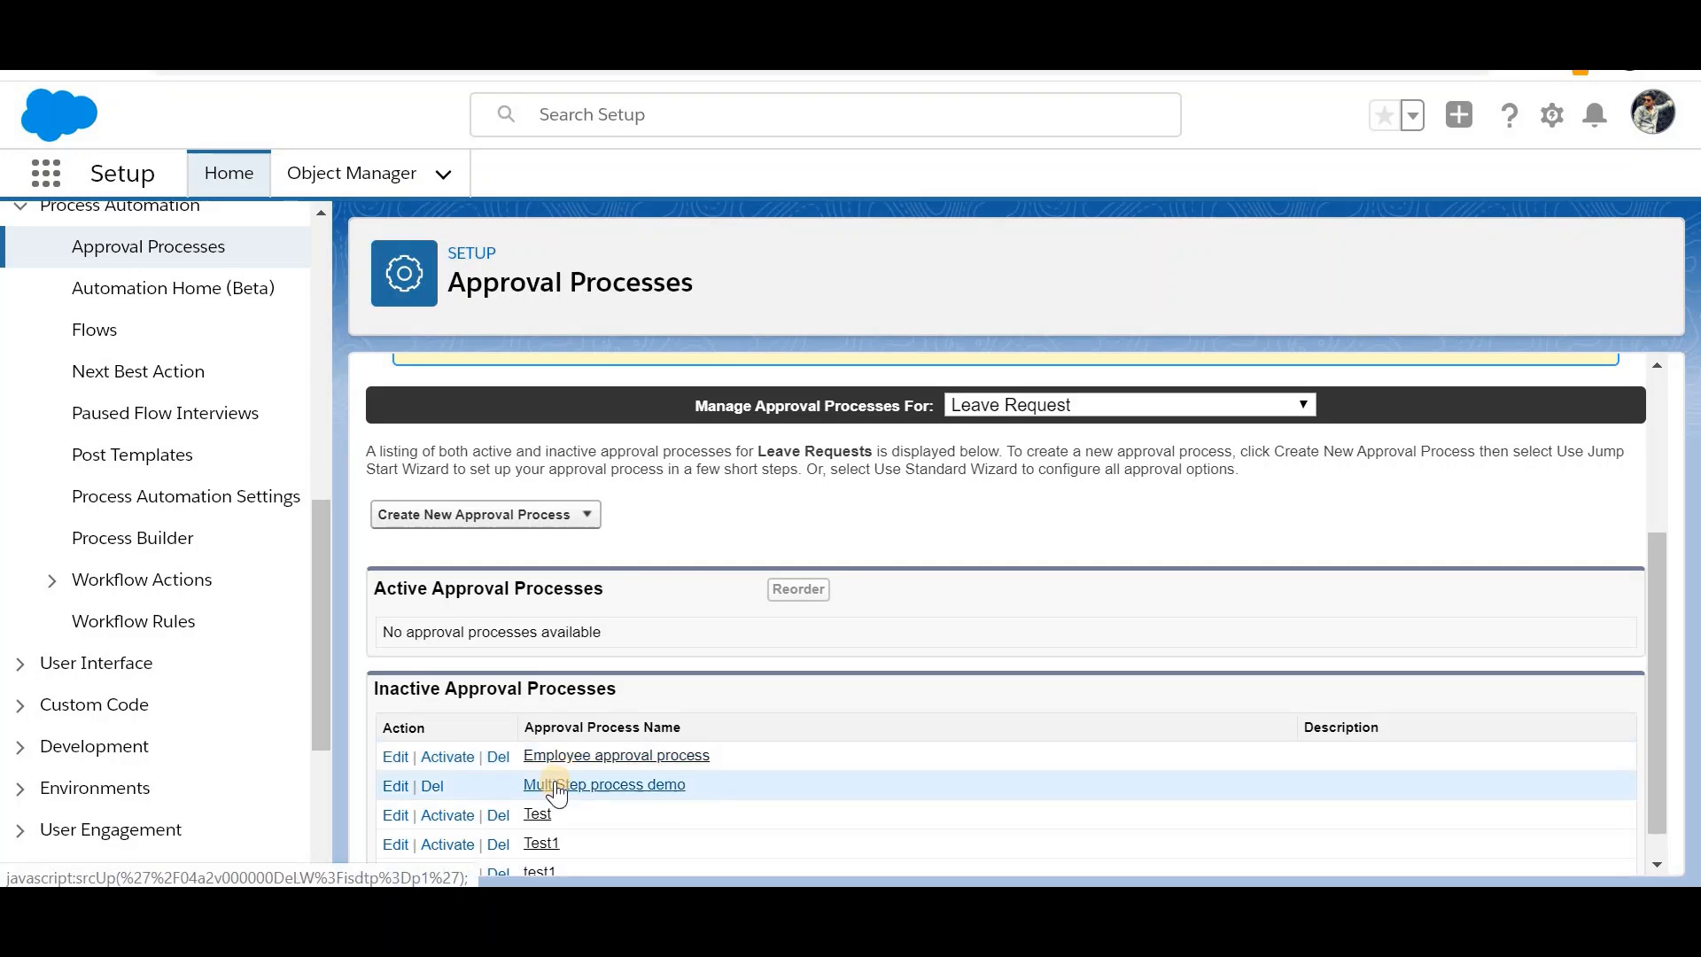
{"action": "left_click", "coordinate": [560, 785]}
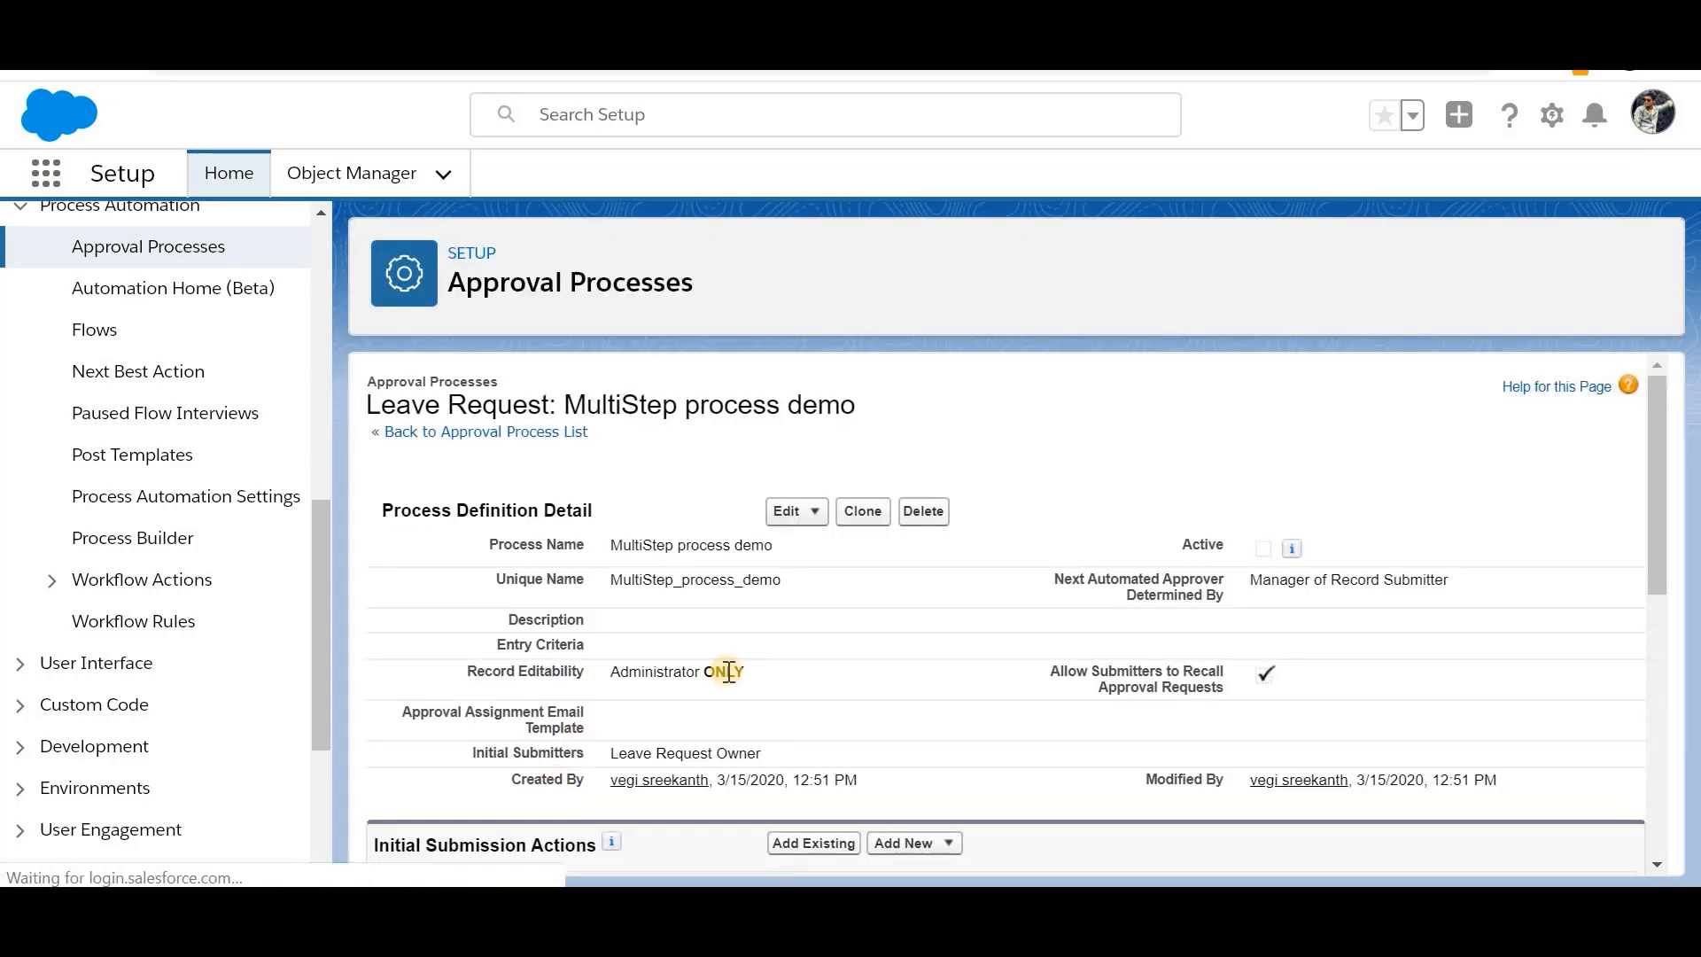
{"action": "scroll", "coordinate": [728, 669], "scroll_direction": "down", "scroll_amount": 2}
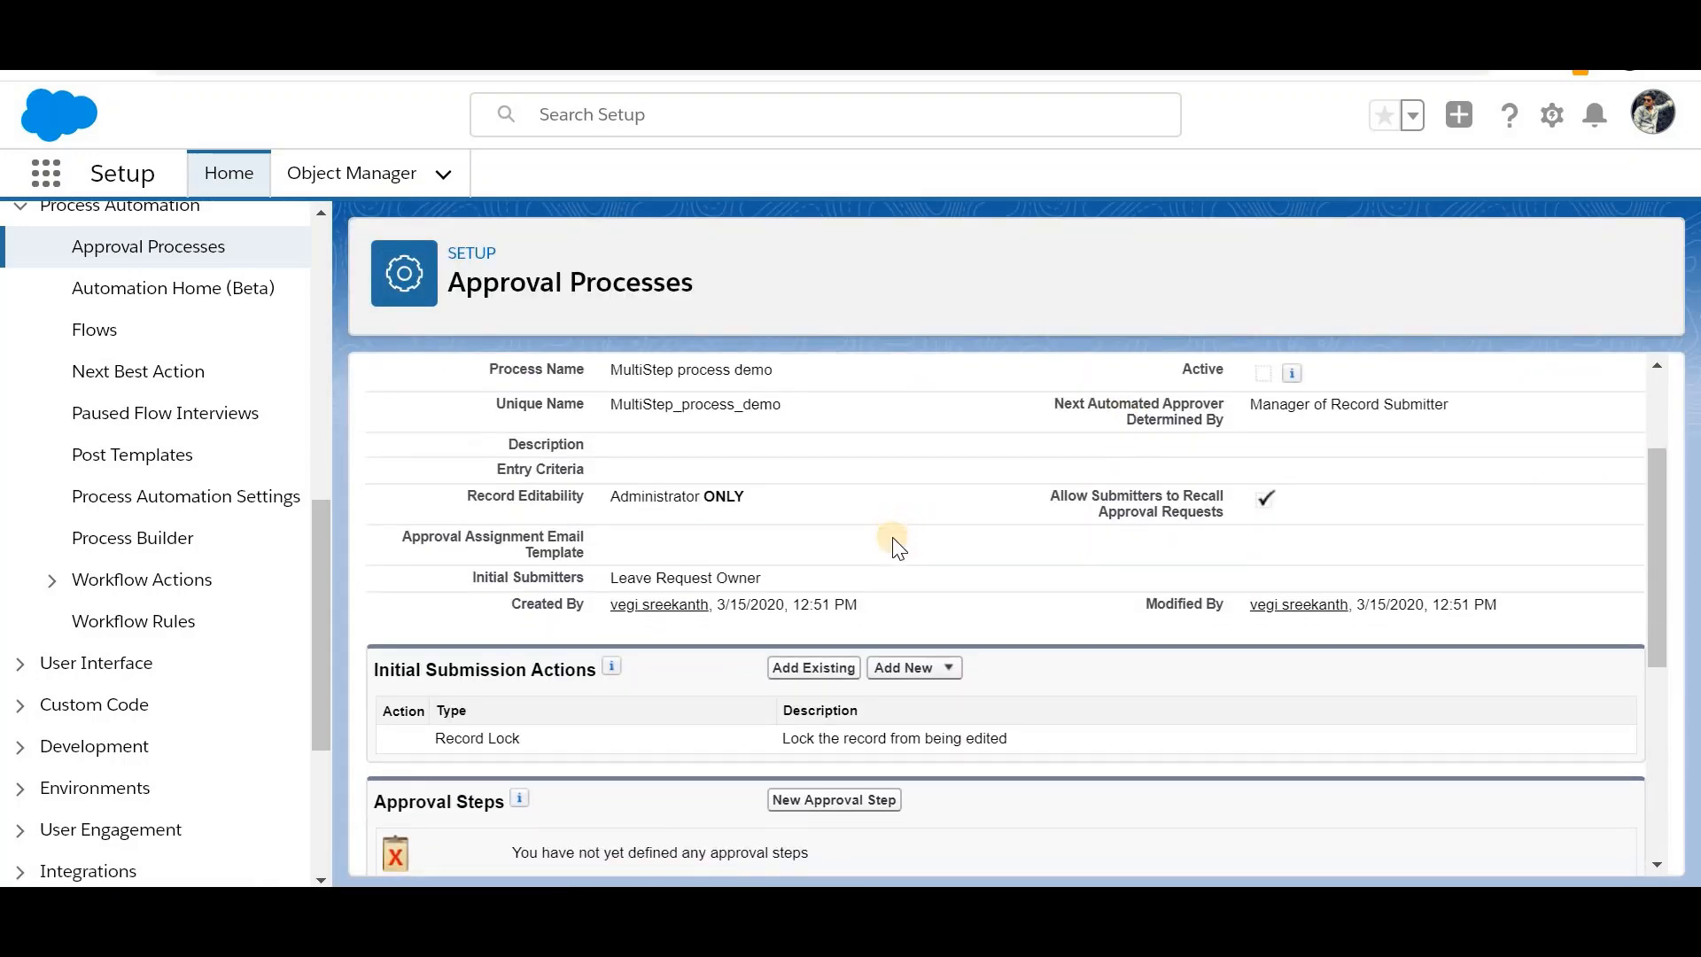
{"action": "scroll", "coordinate": [891, 537], "scroll_direction": "down", "scroll_amount": 3}
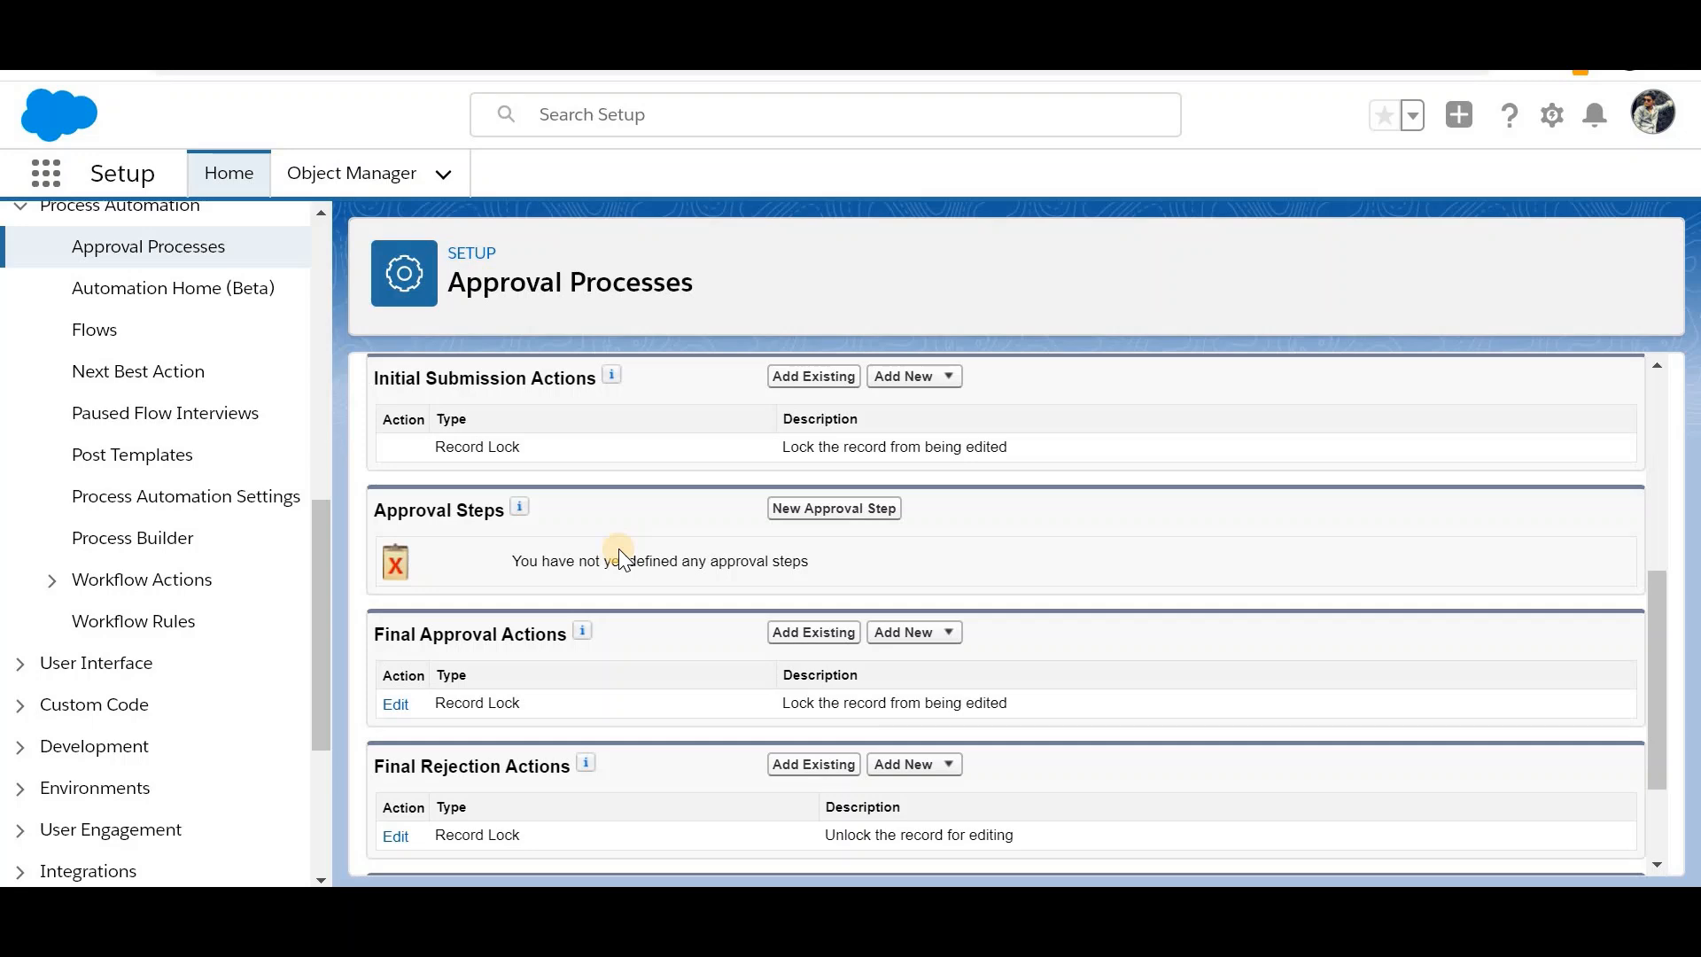
Step: Create approval step 1 named "If leaves are greater than 1, go to" the approver's first name "for approval", and continue to its criteria
{"action": "left_click", "coordinate": [810, 508]}
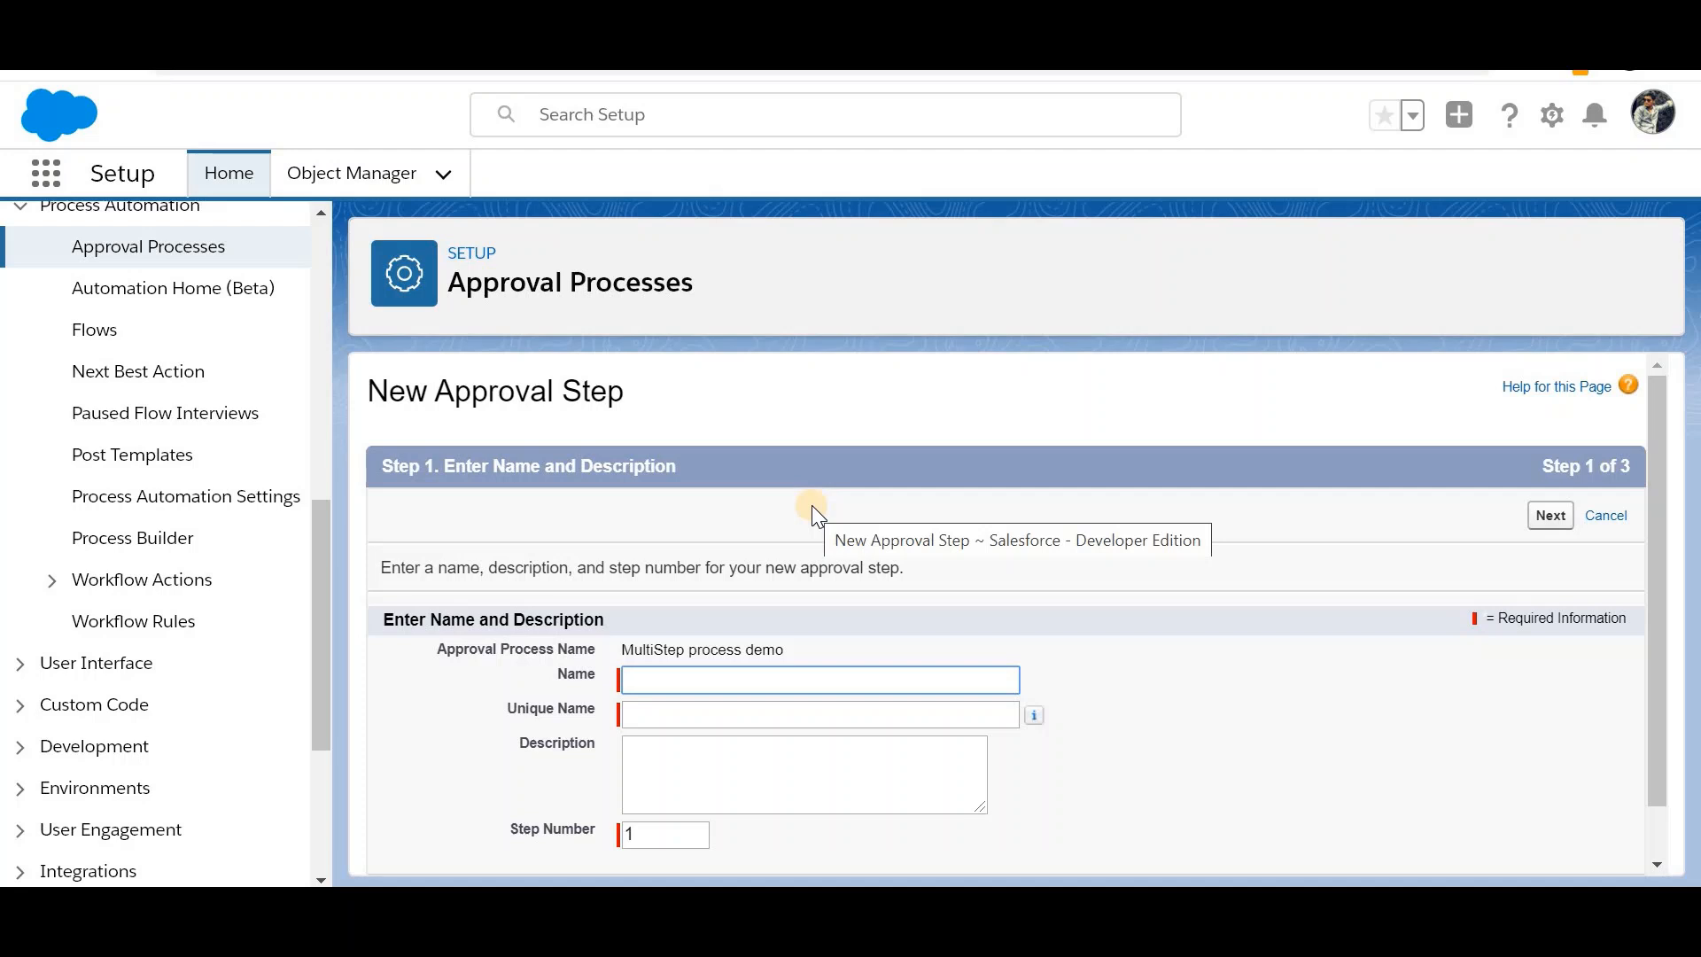
{"action": "scroll", "coordinate": [700, 616], "scroll_direction": "down", "scroll_amount": 1}
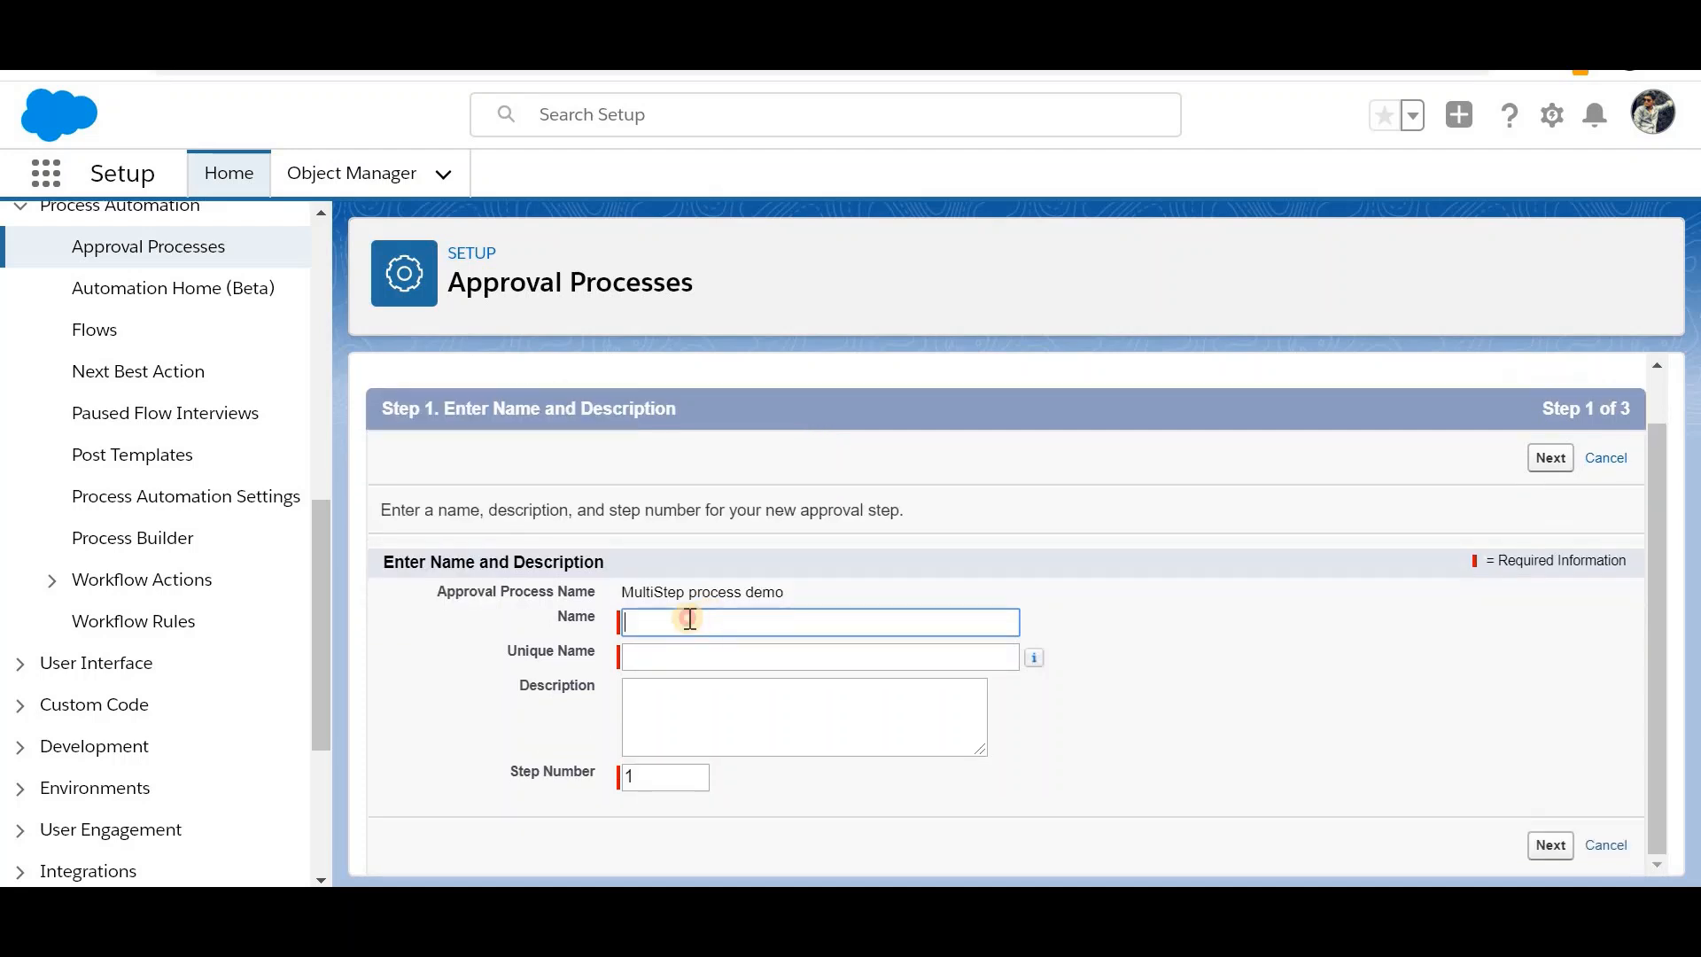
{"action": "type", "text": "leaves are greater than "}
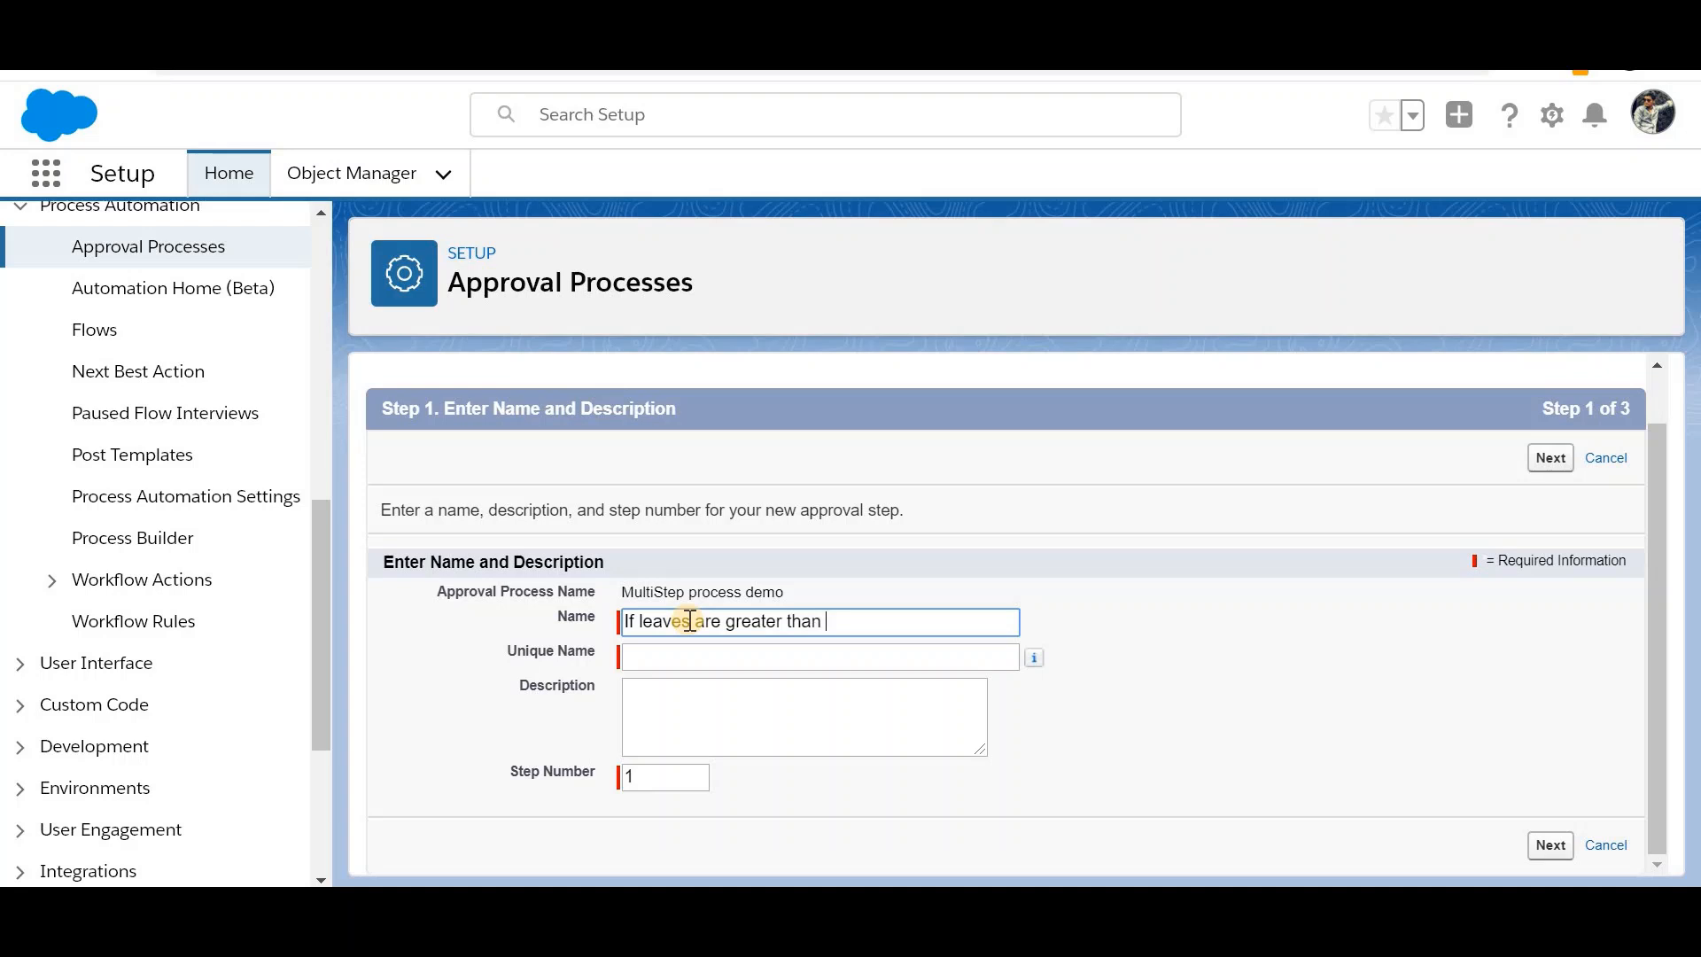
{"action": "type", "text": "1, go to alina for appro"}
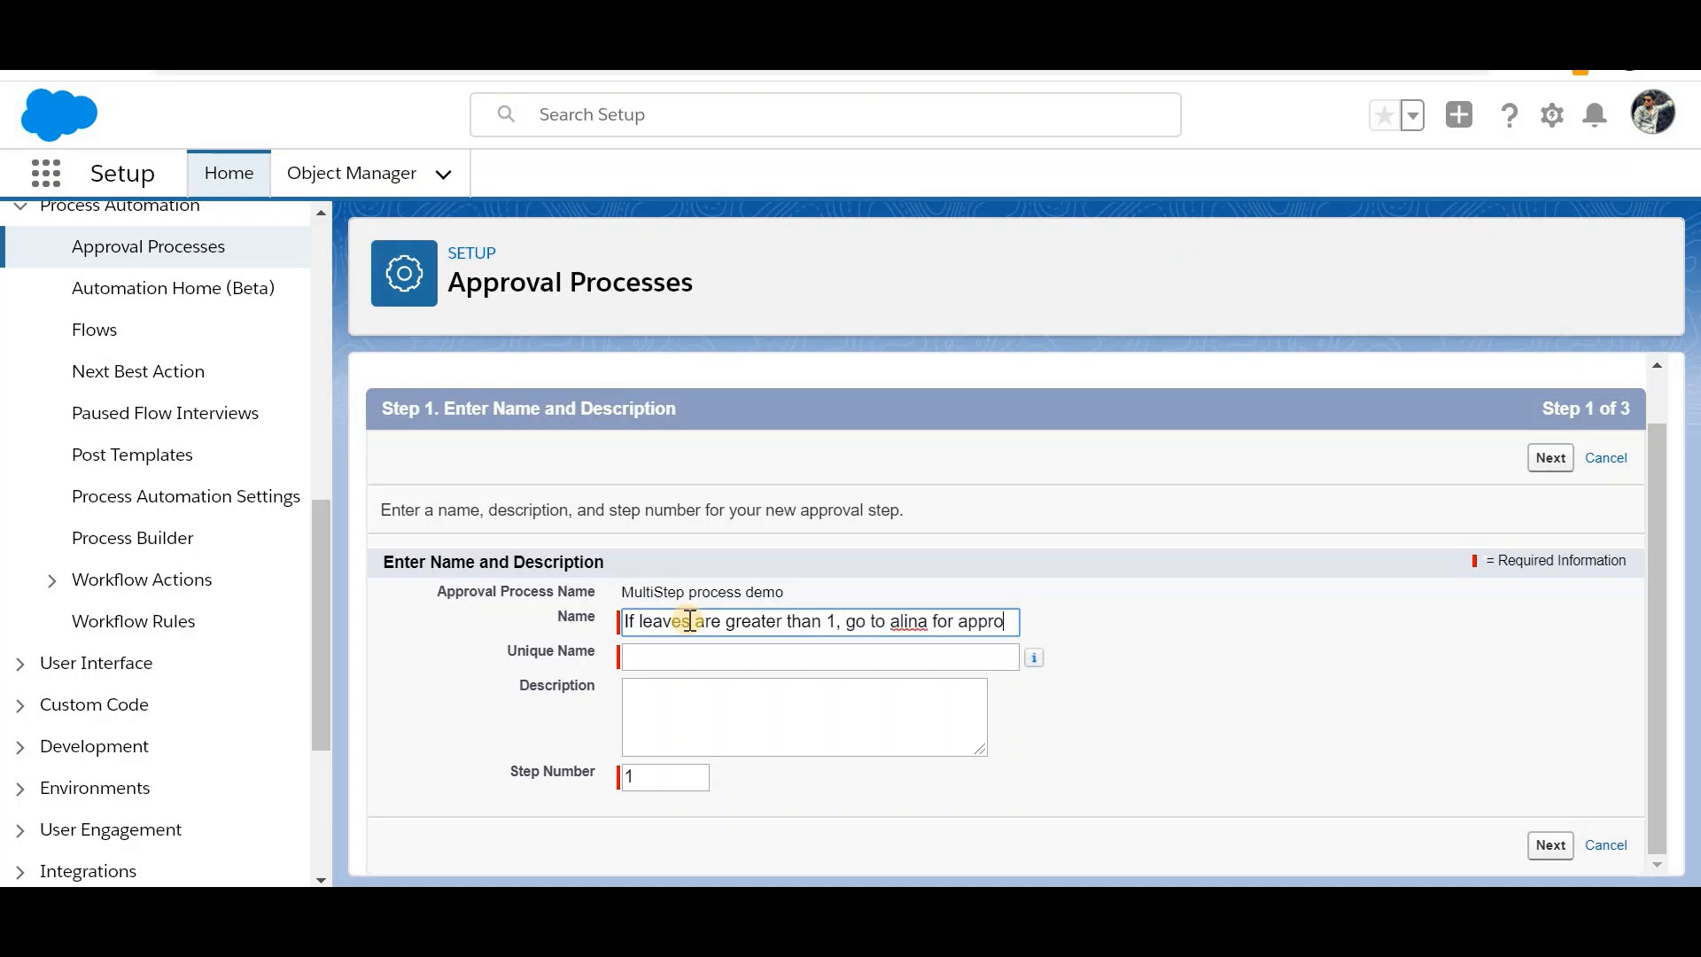
{"action": "type", "text": "val"}
{"action": "left_click", "coordinate": [1066, 652]}
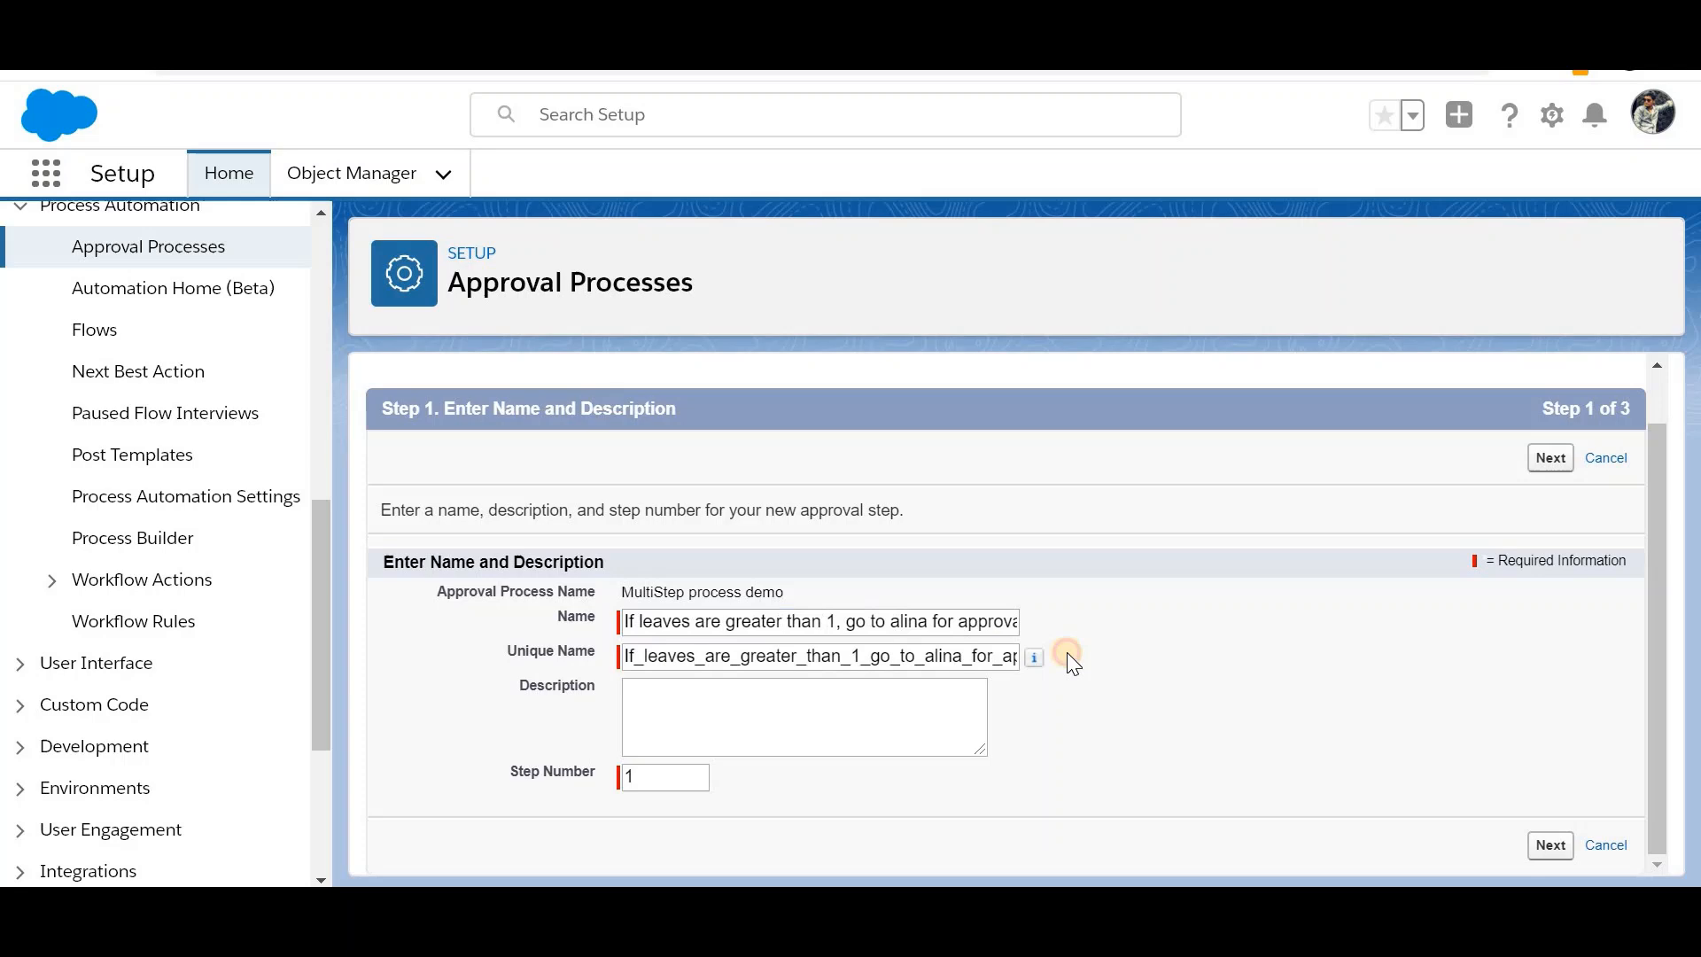
{"action": "left_click", "coordinate": [1552, 461]}
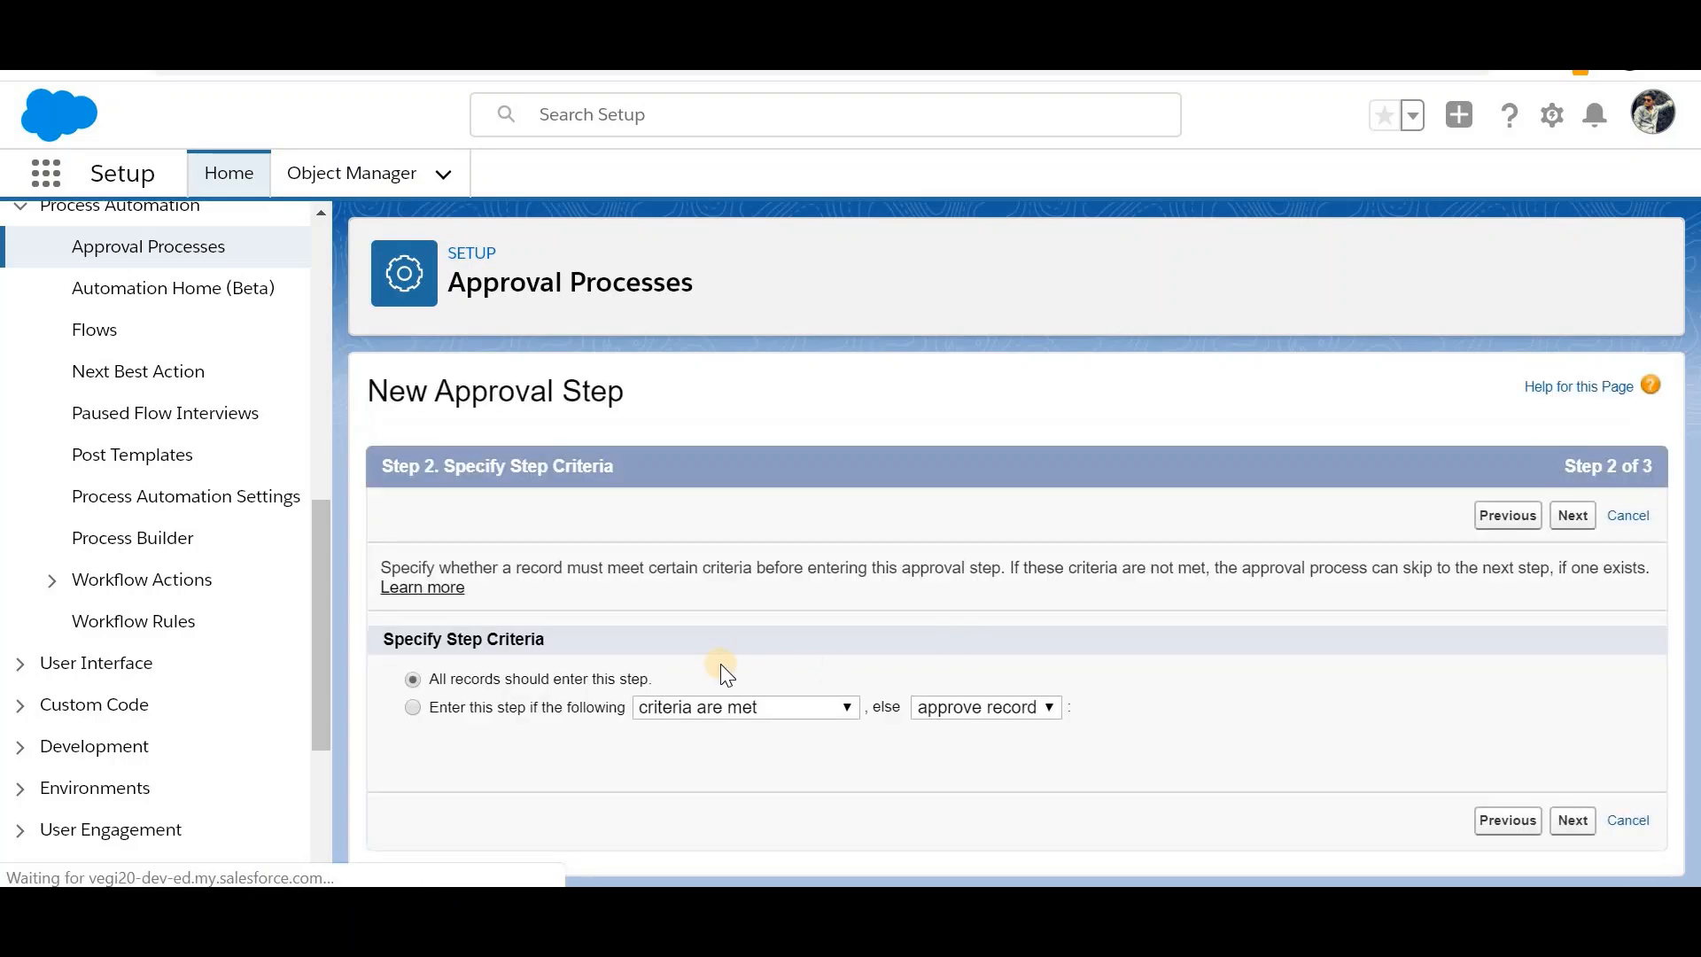
Step: Set the approval step to be entered only if a formula evaluates to true, else approve the record
{"action": "left_click", "coordinate": [586, 706]}
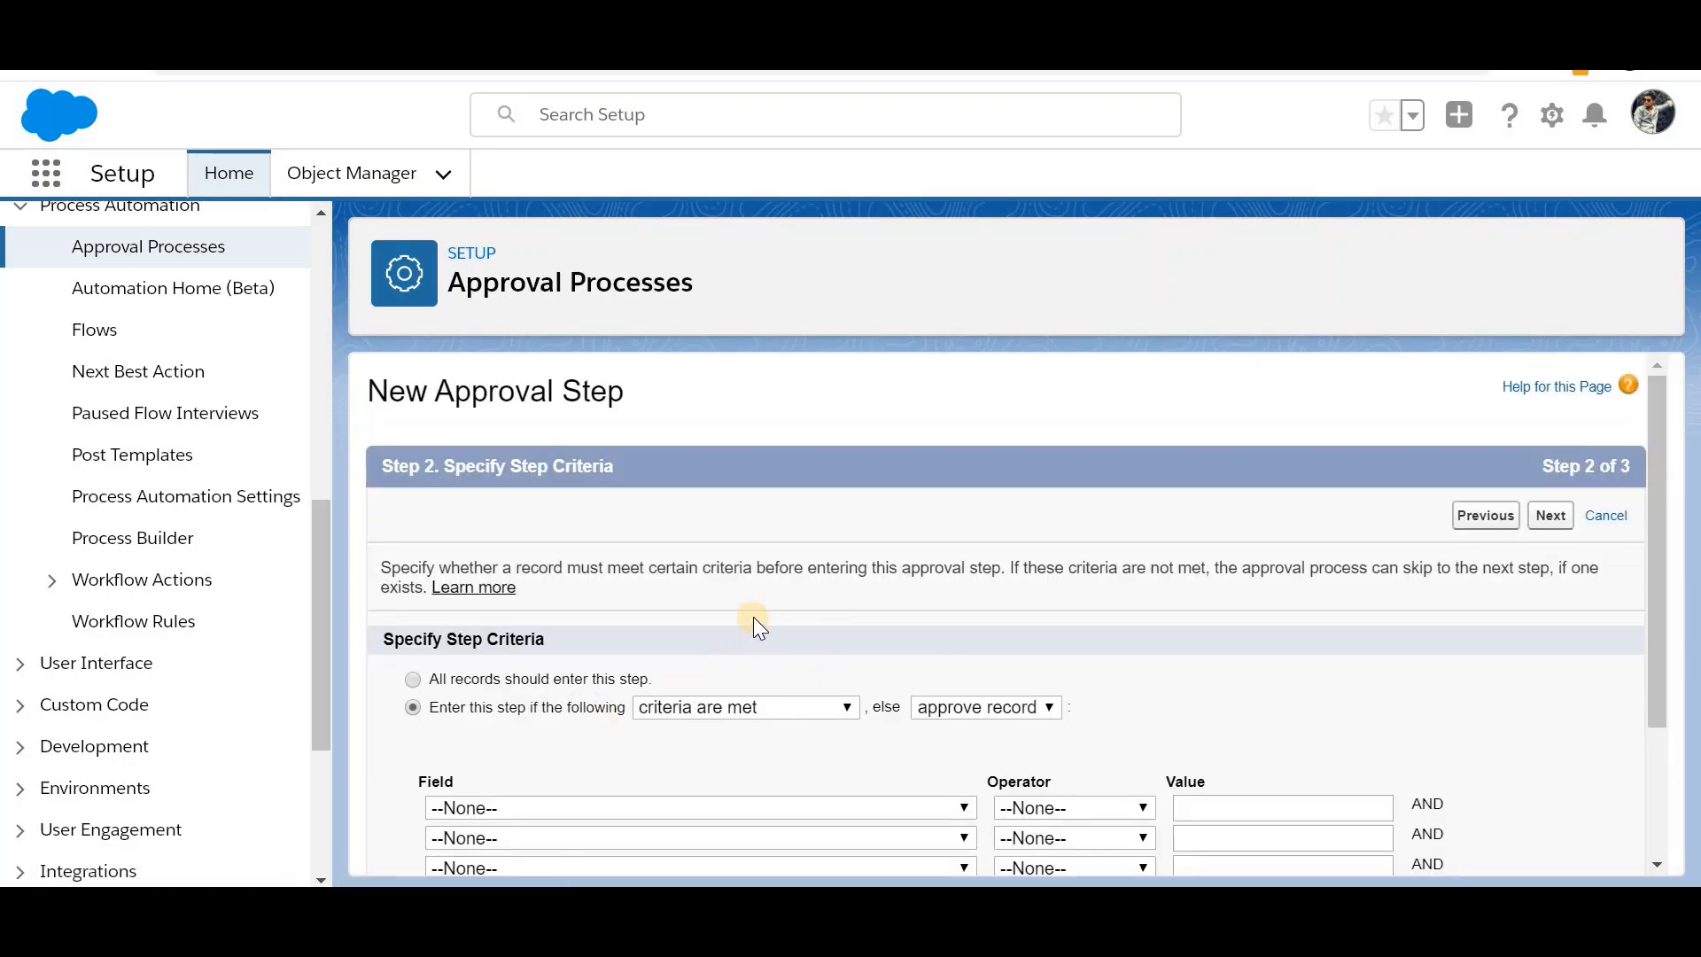
{"action": "scroll", "coordinate": [753, 617], "scroll_direction": "down", "scroll_amount": 1}
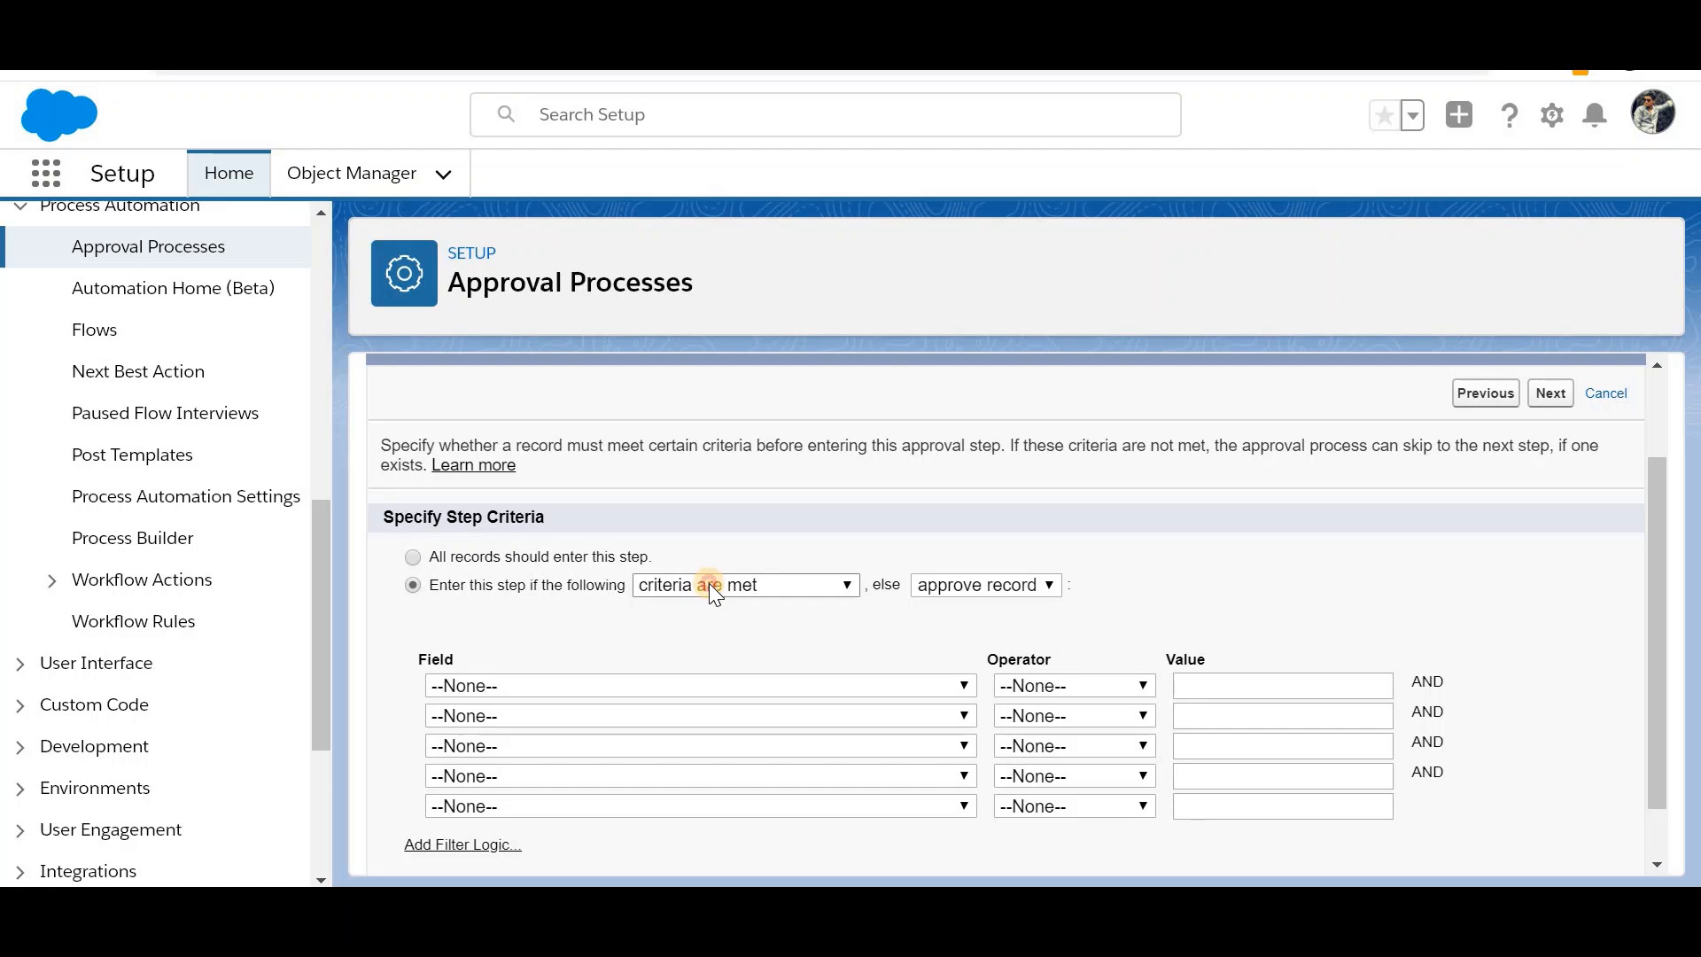
{"action": "left_click", "coordinate": [708, 583]}
{"action": "left_click", "coordinate": [682, 659]}
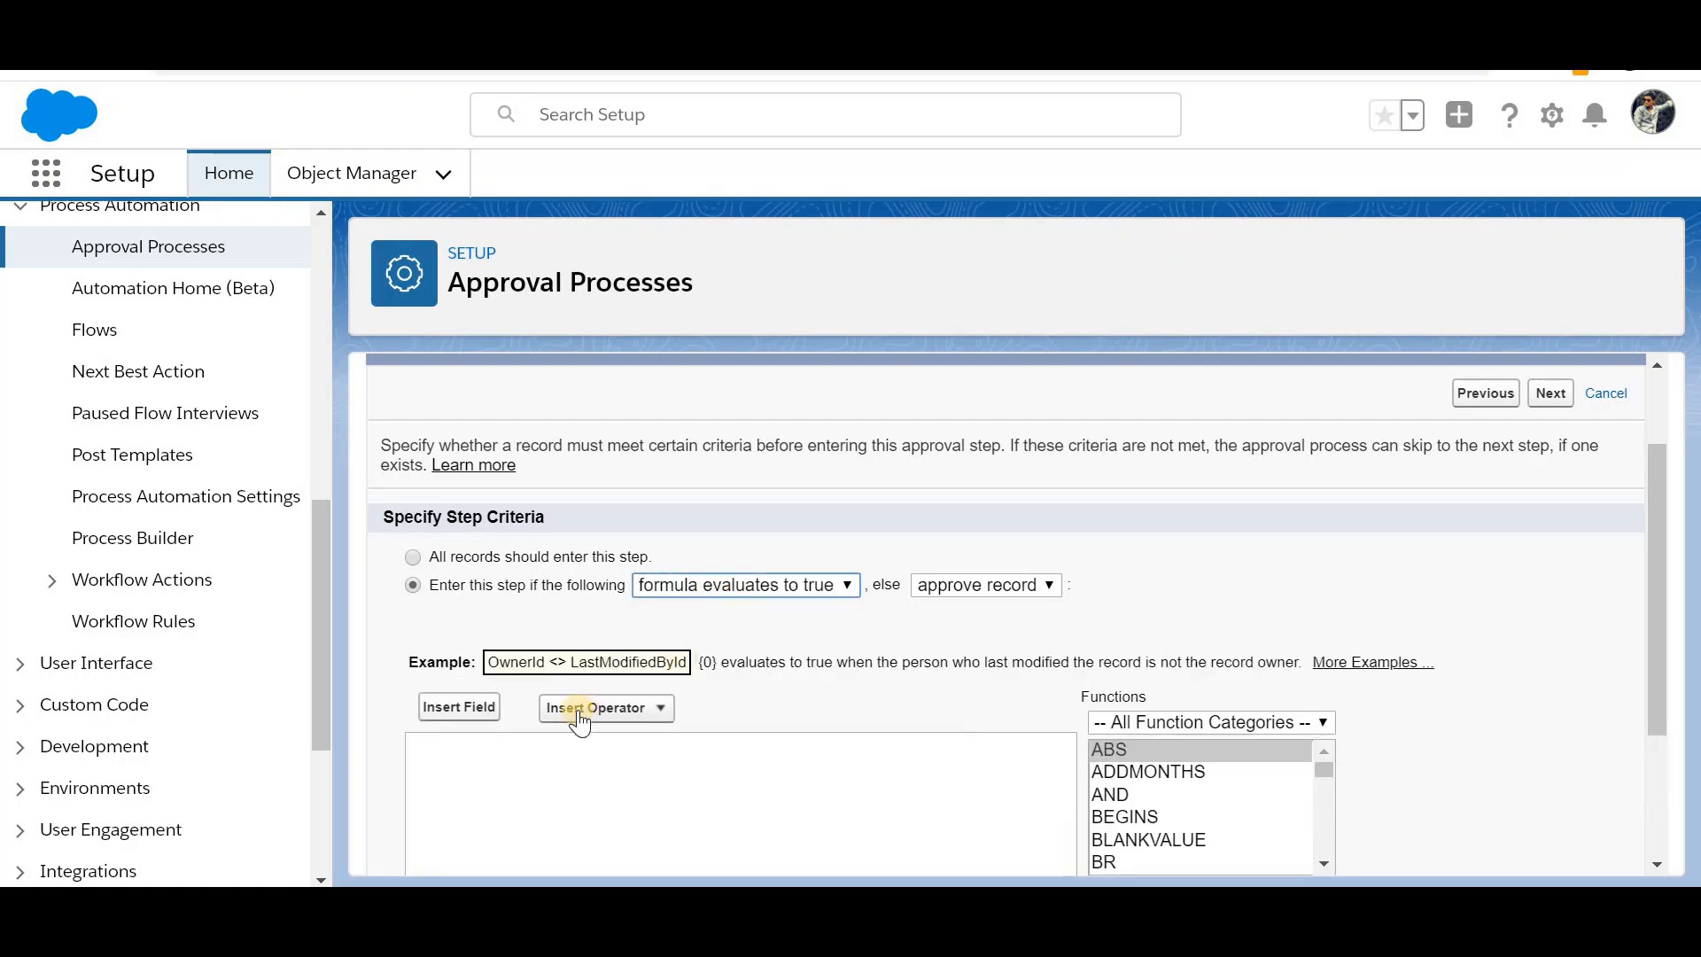
Step: Build the step criteria formula End_Date__c - Start_Date__c > 1 and continue to the approver selection
{"action": "scroll", "coordinate": [775, 641], "scroll_direction": "down", "scroll_amount": 1}
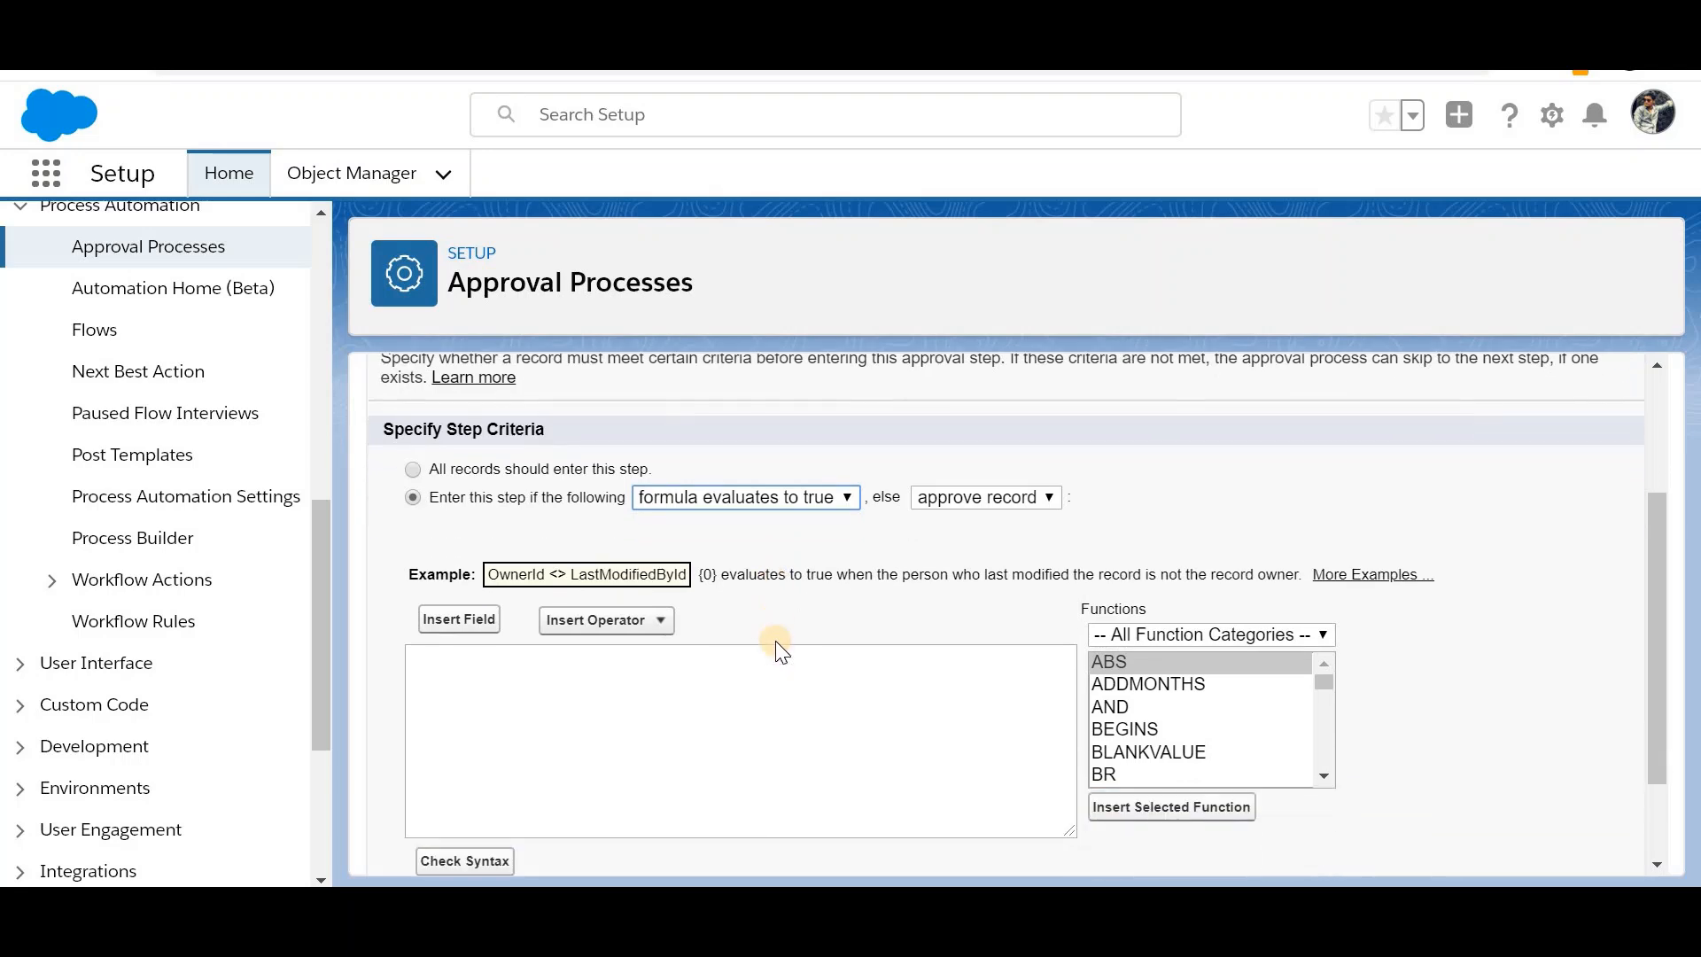
{"action": "left_click", "coordinate": [447, 614]}
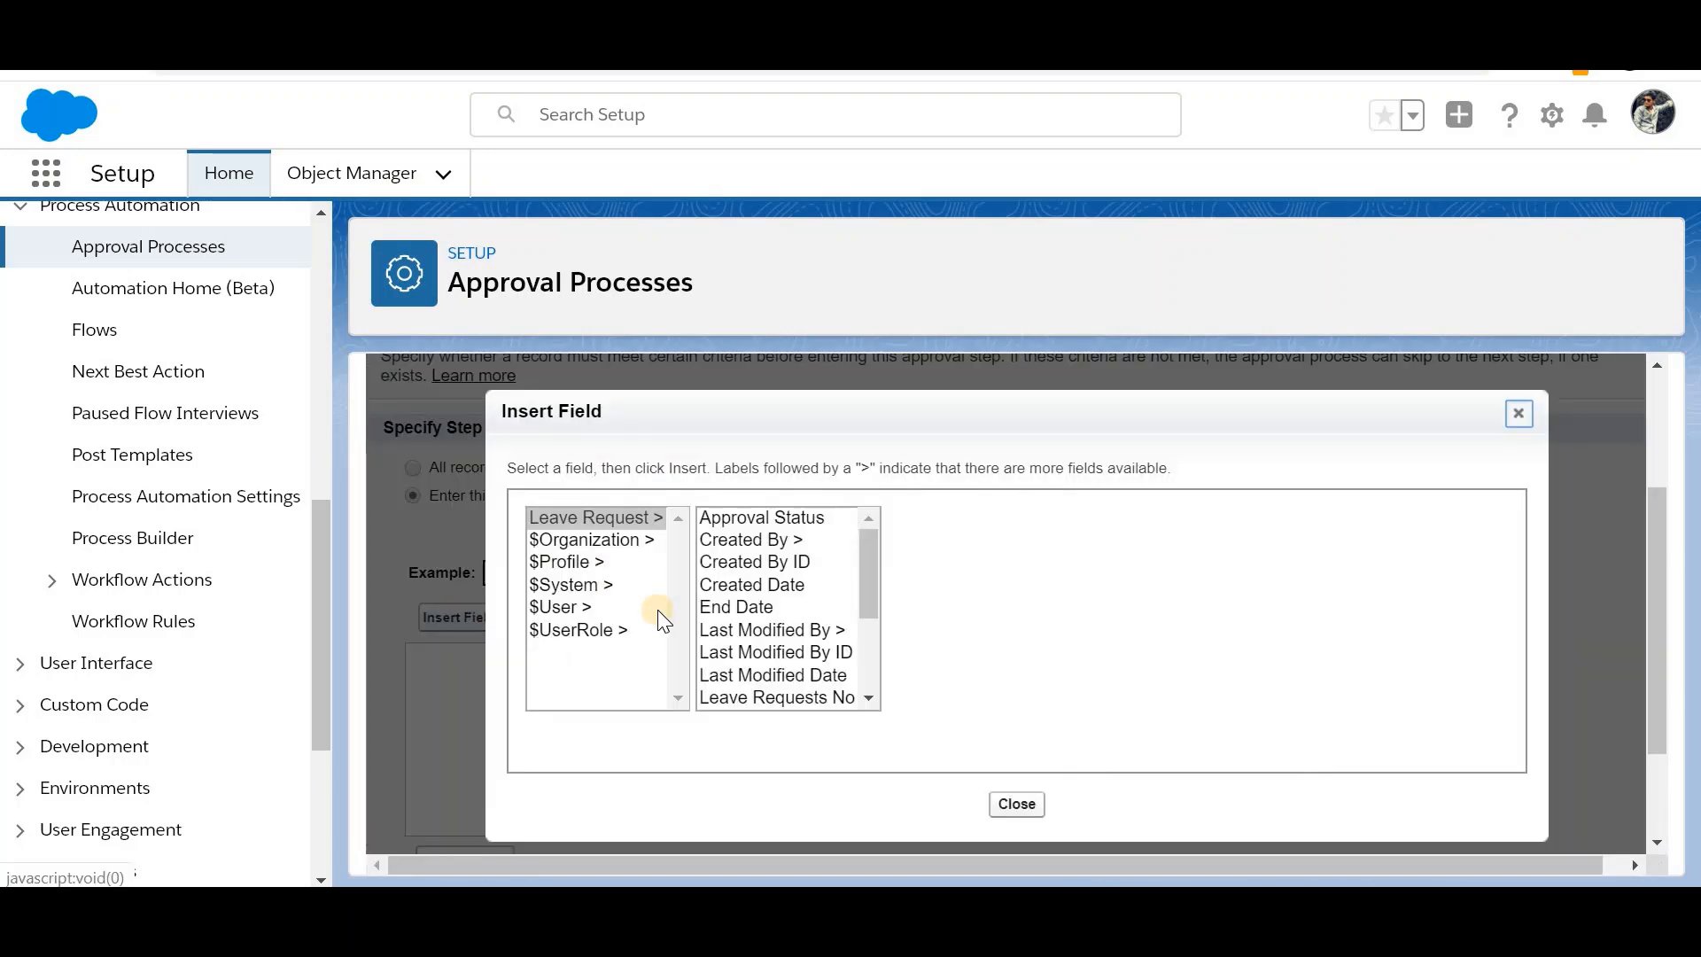
{"action": "left_click", "coordinate": [749, 613]}
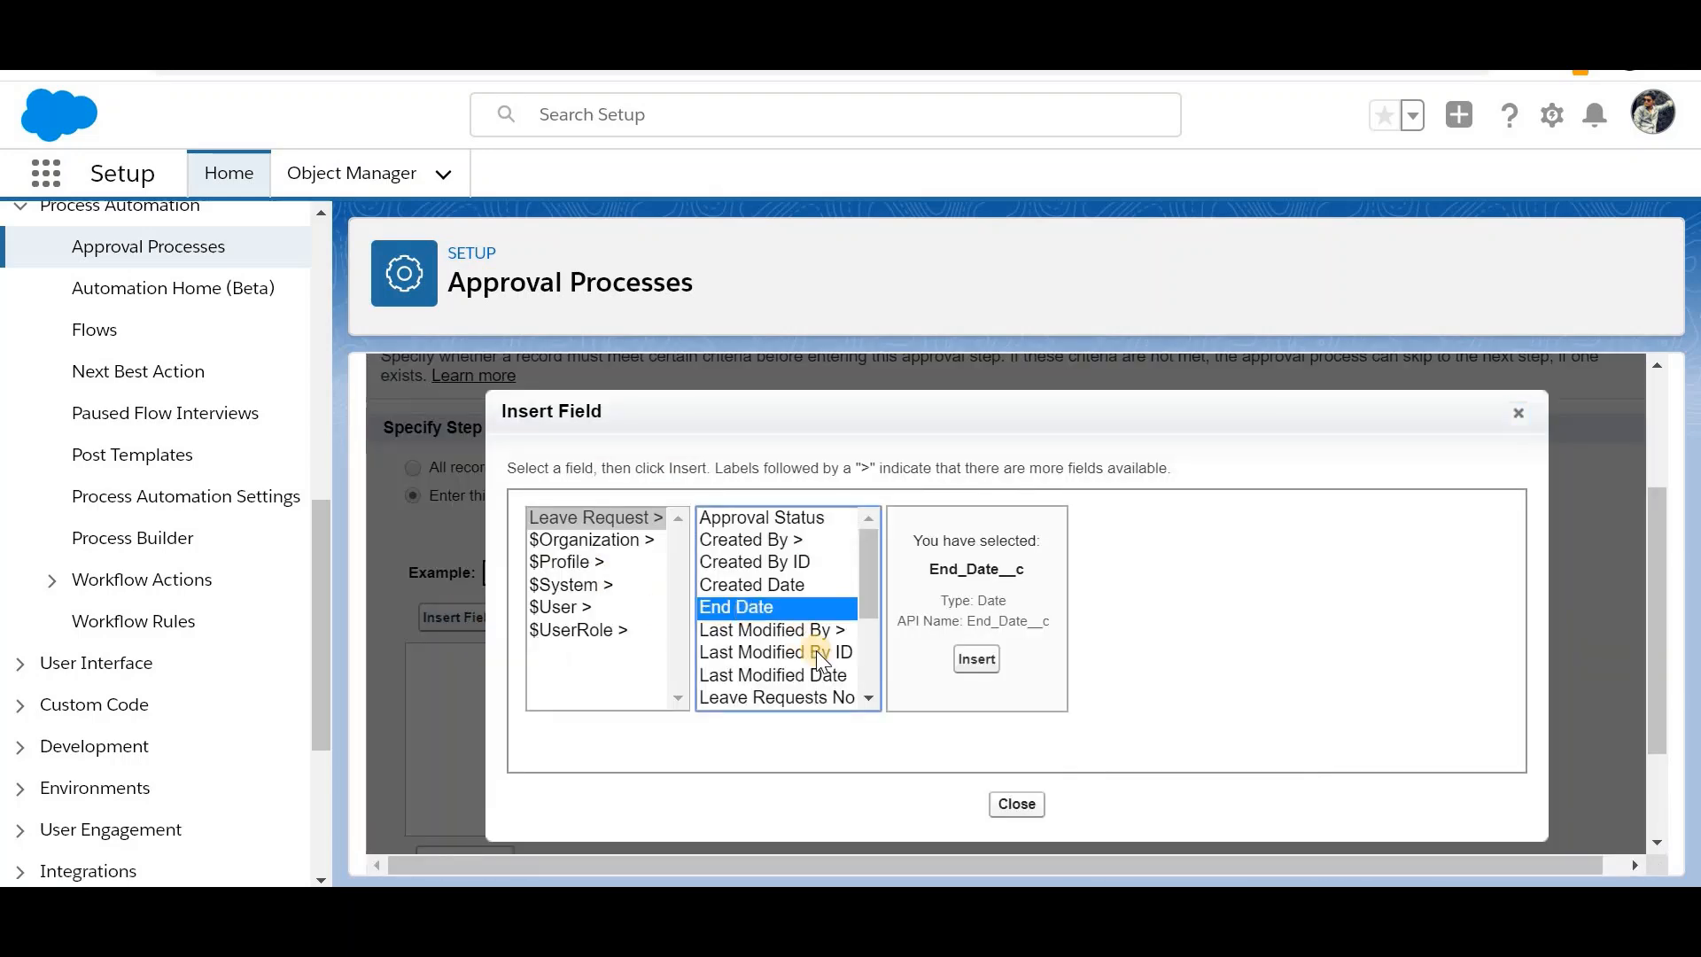
{"action": "left_click", "coordinate": [974, 655]}
{"action": "type", "text": "-"}
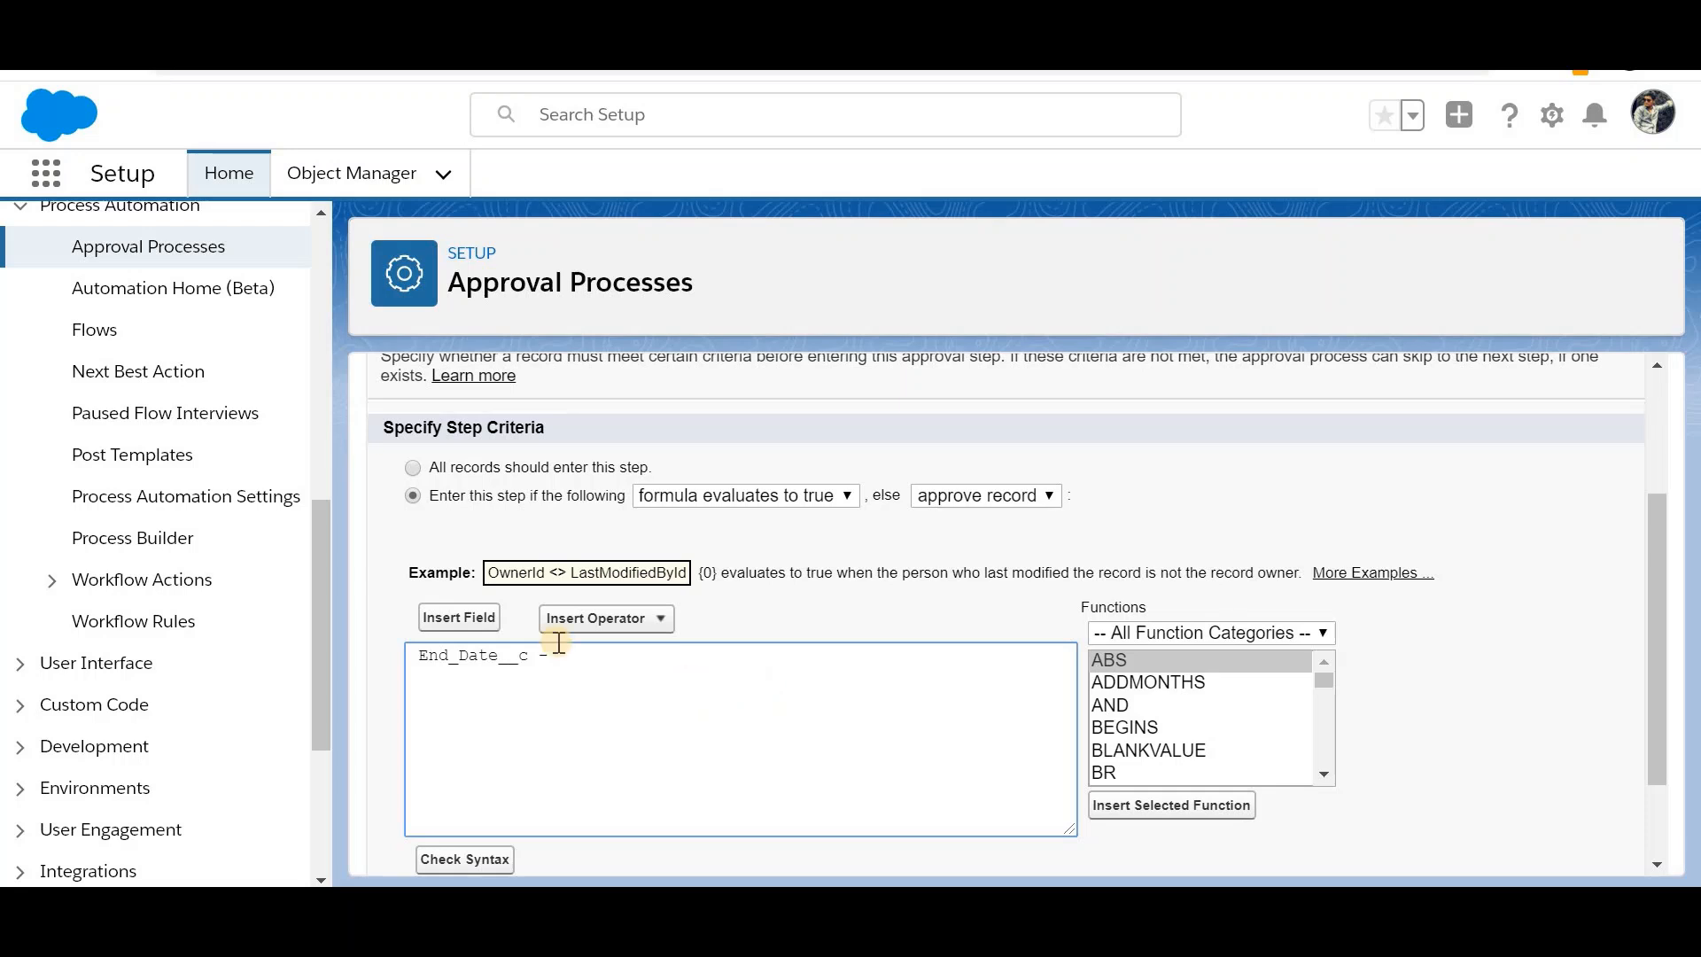
{"action": "left_click", "coordinate": [428, 620]}
{"action": "scroll", "coordinate": [773, 655], "scroll_direction": "down", "scroll_amount": 2}
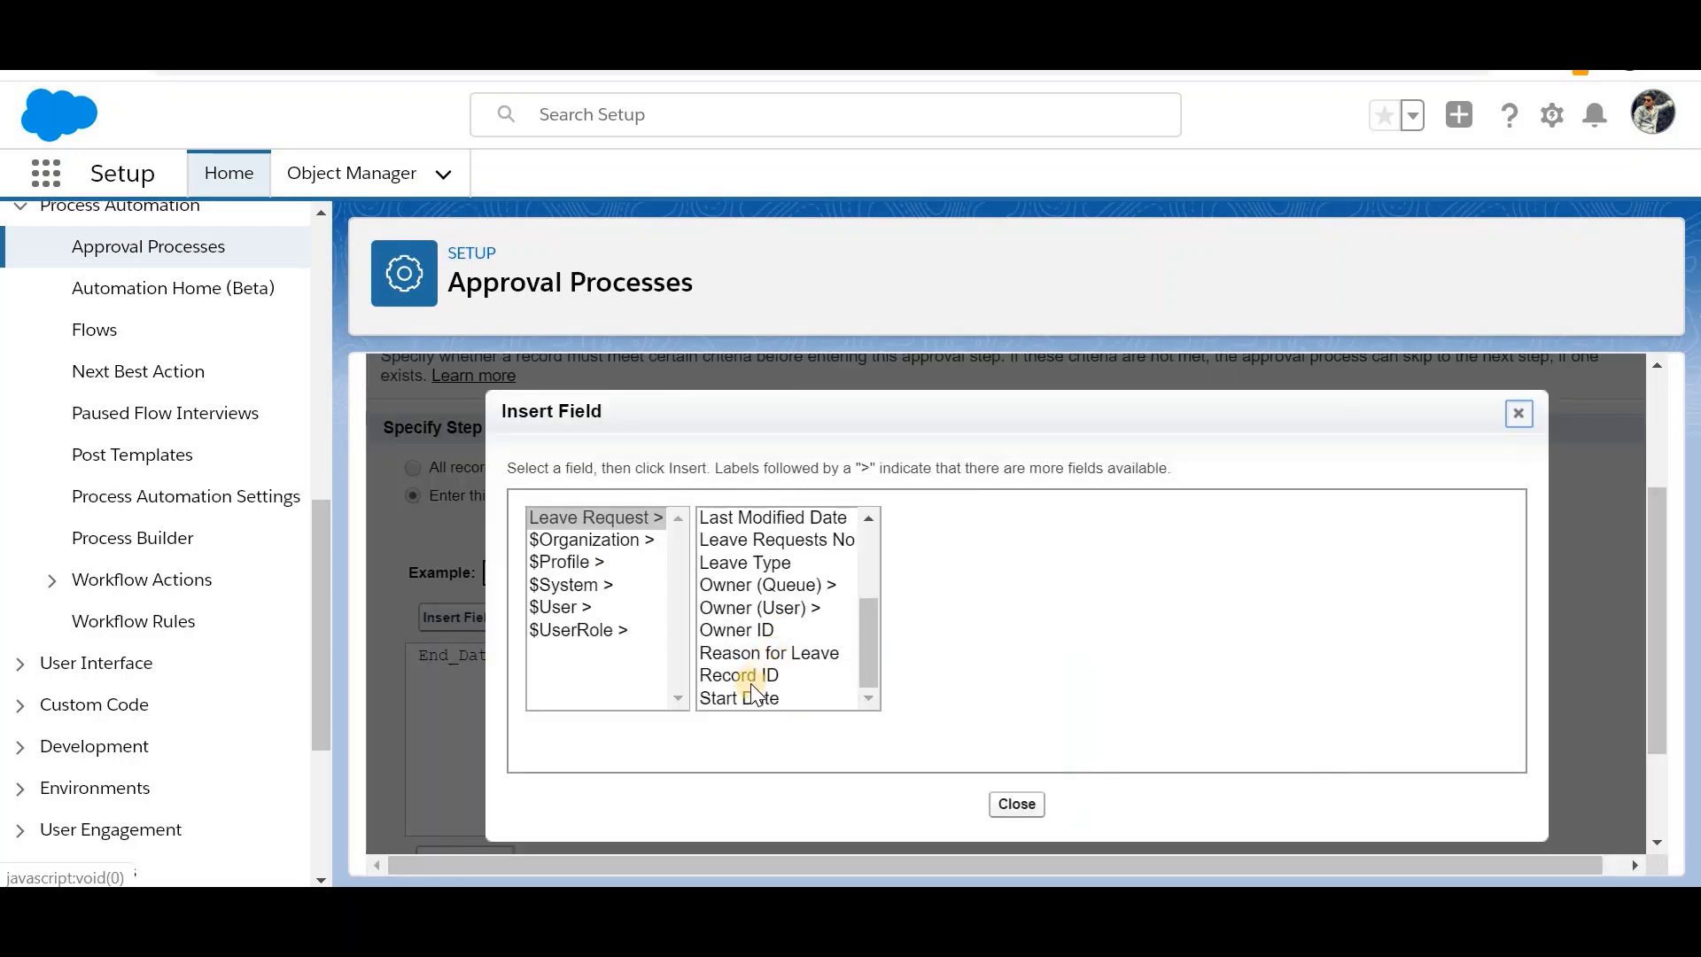
{"action": "left_click", "coordinate": [731, 701]}
{"action": "left_click", "coordinate": [980, 657]}
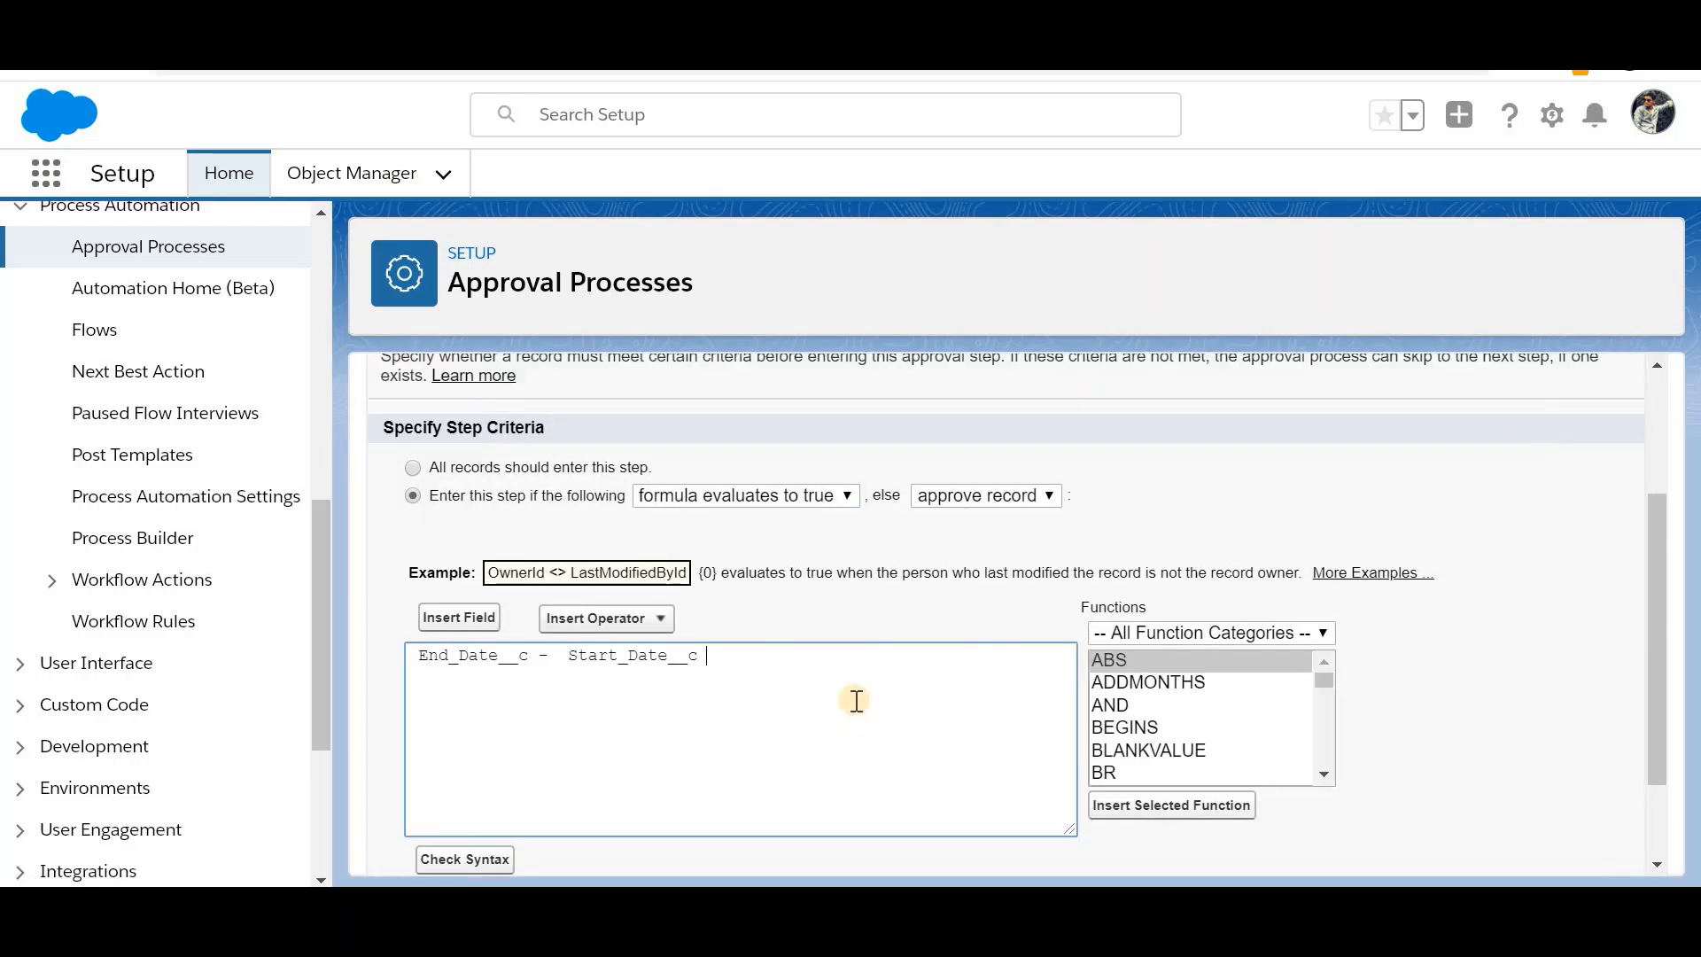
{"action": "type", "text": "> 1"}
{"action": "scroll", "coordinate": [1189, 594], "scroll_direction": "up", "scroll_amount": 1}
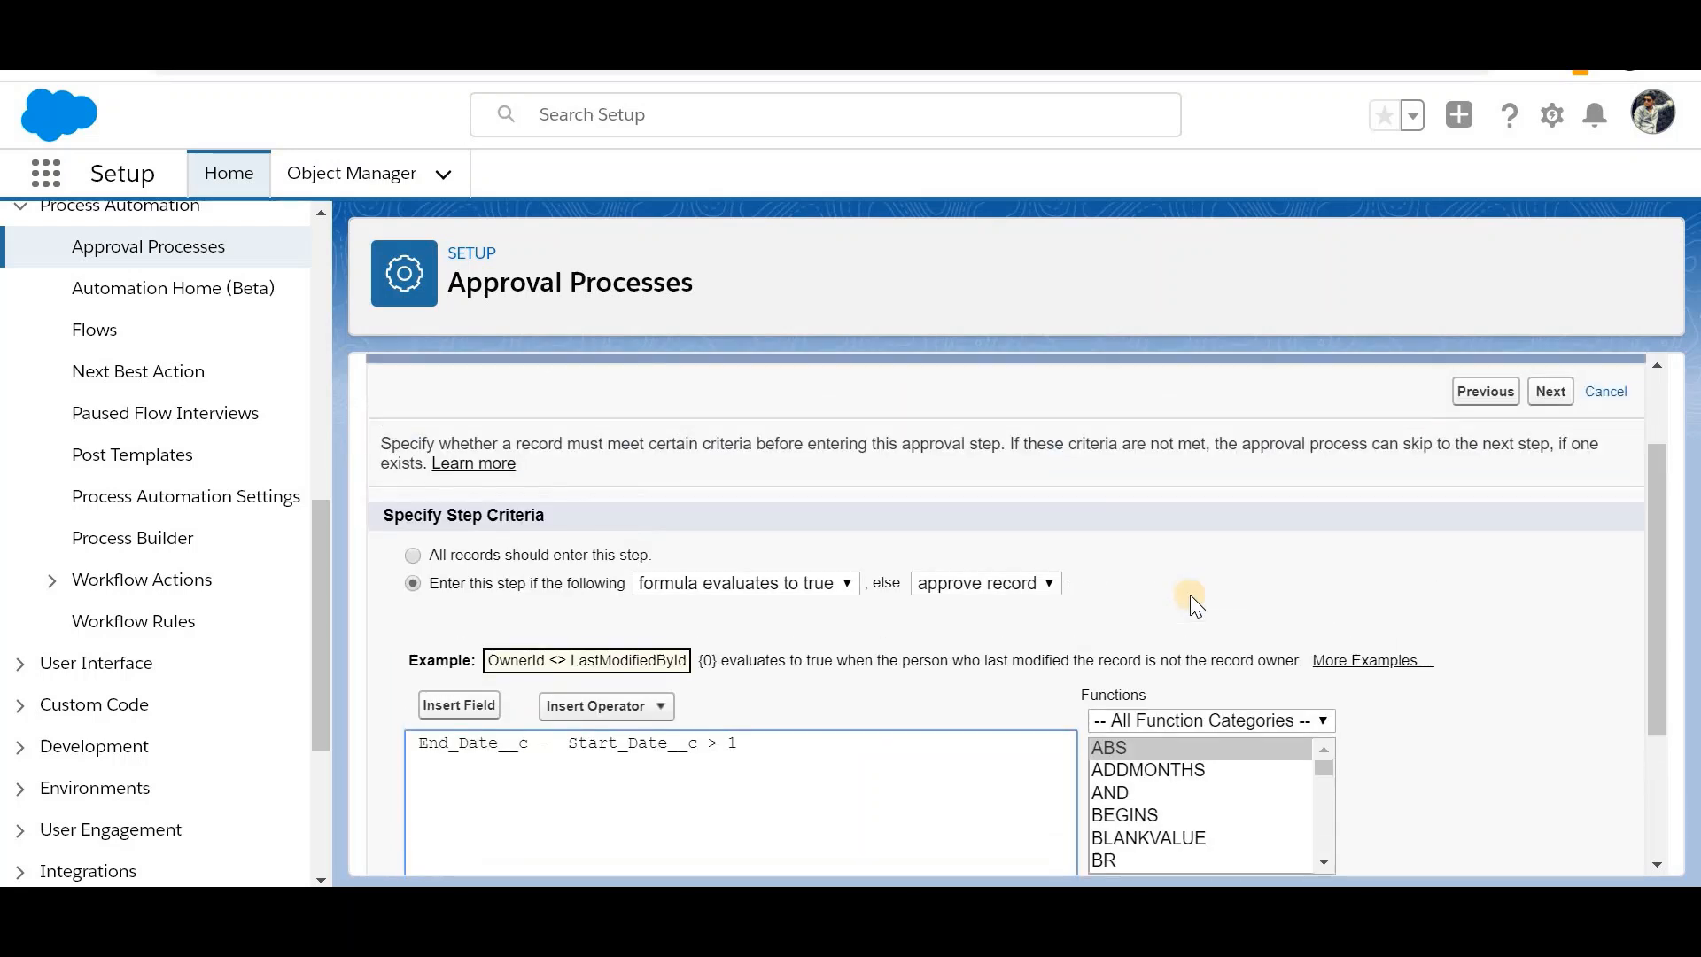
{"action": "left_click", "coordinate": [1551, 396]}
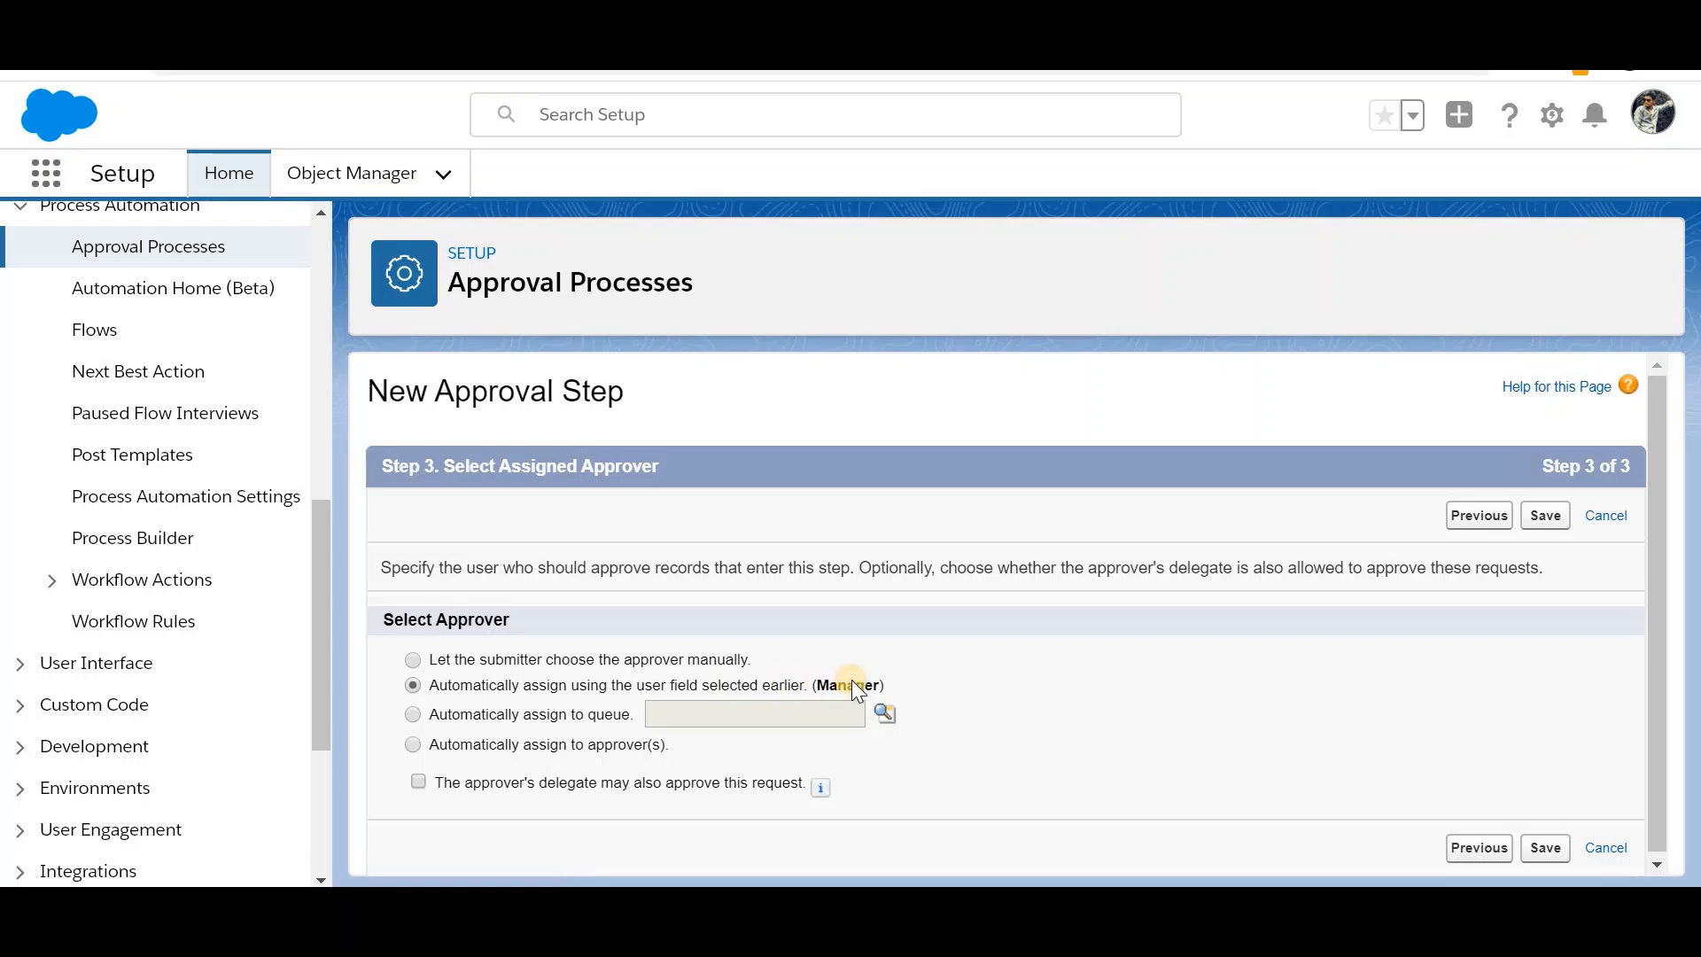
Step: Automatically assign the approval step to an approver, look up the manager user by first name, and save the step
{"action": "left_click", "coordinate": [491, 748]}
{"action": "scroll", "coordinate": [651, 705], "scroll_direction": "down", "scroll_amount": 1}
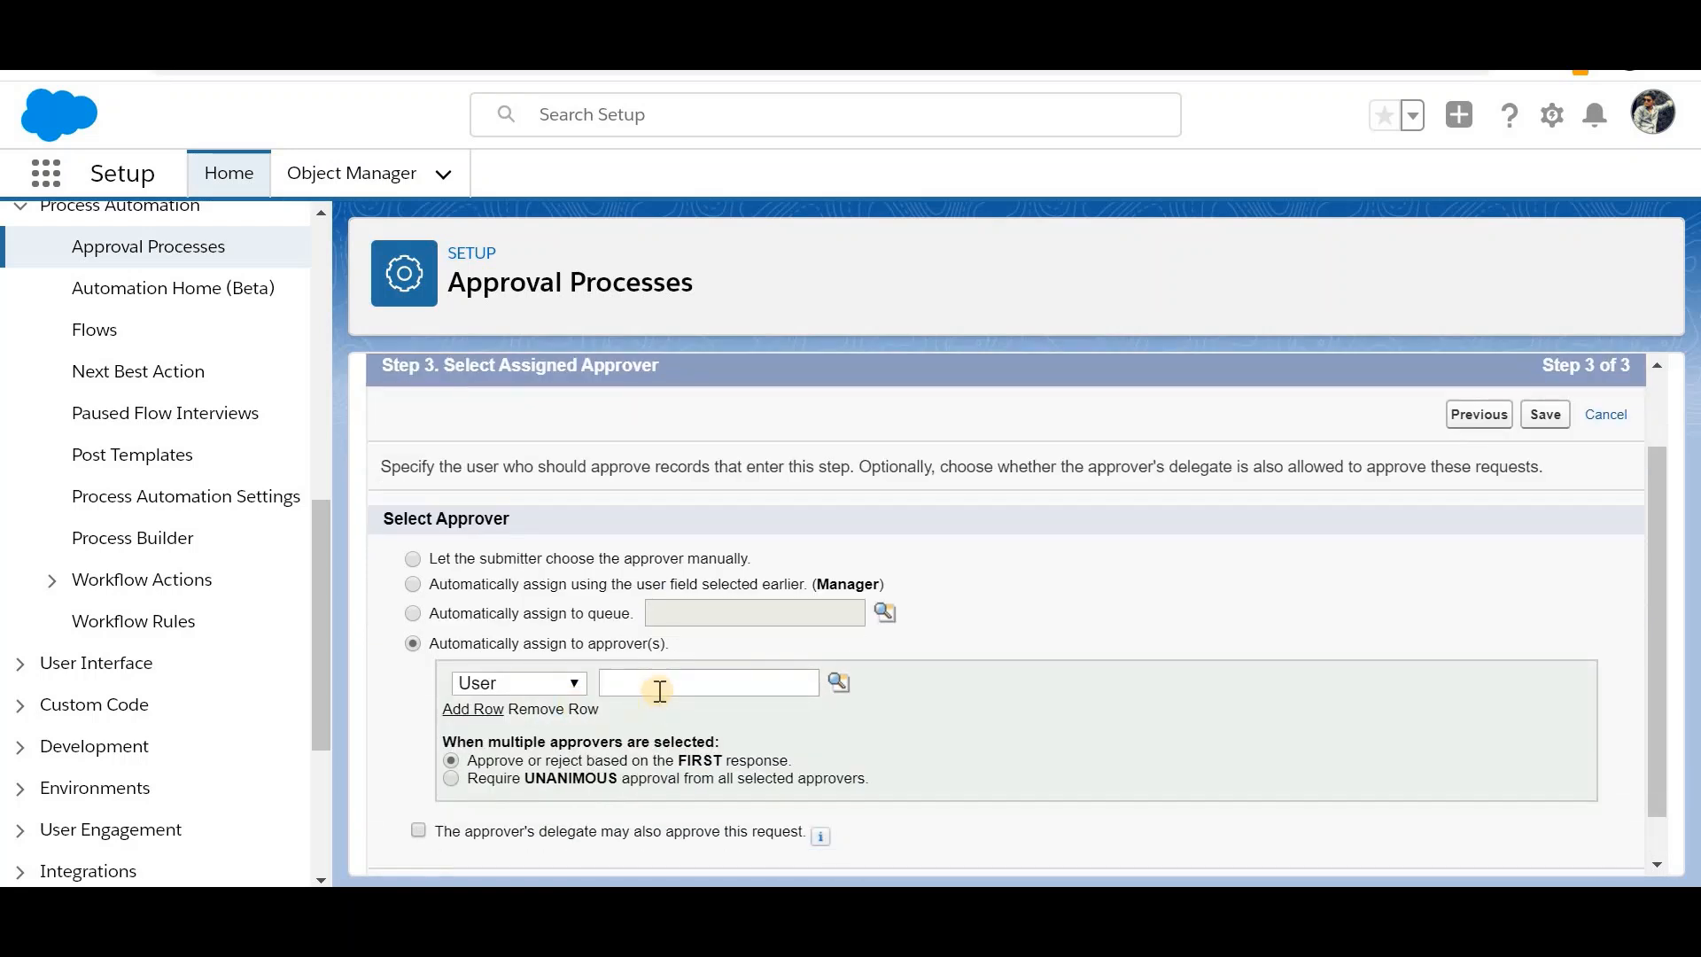
{"action": "left_click", "coordinate": [660, 691]}
{"action": "type", "text": "Alina"}
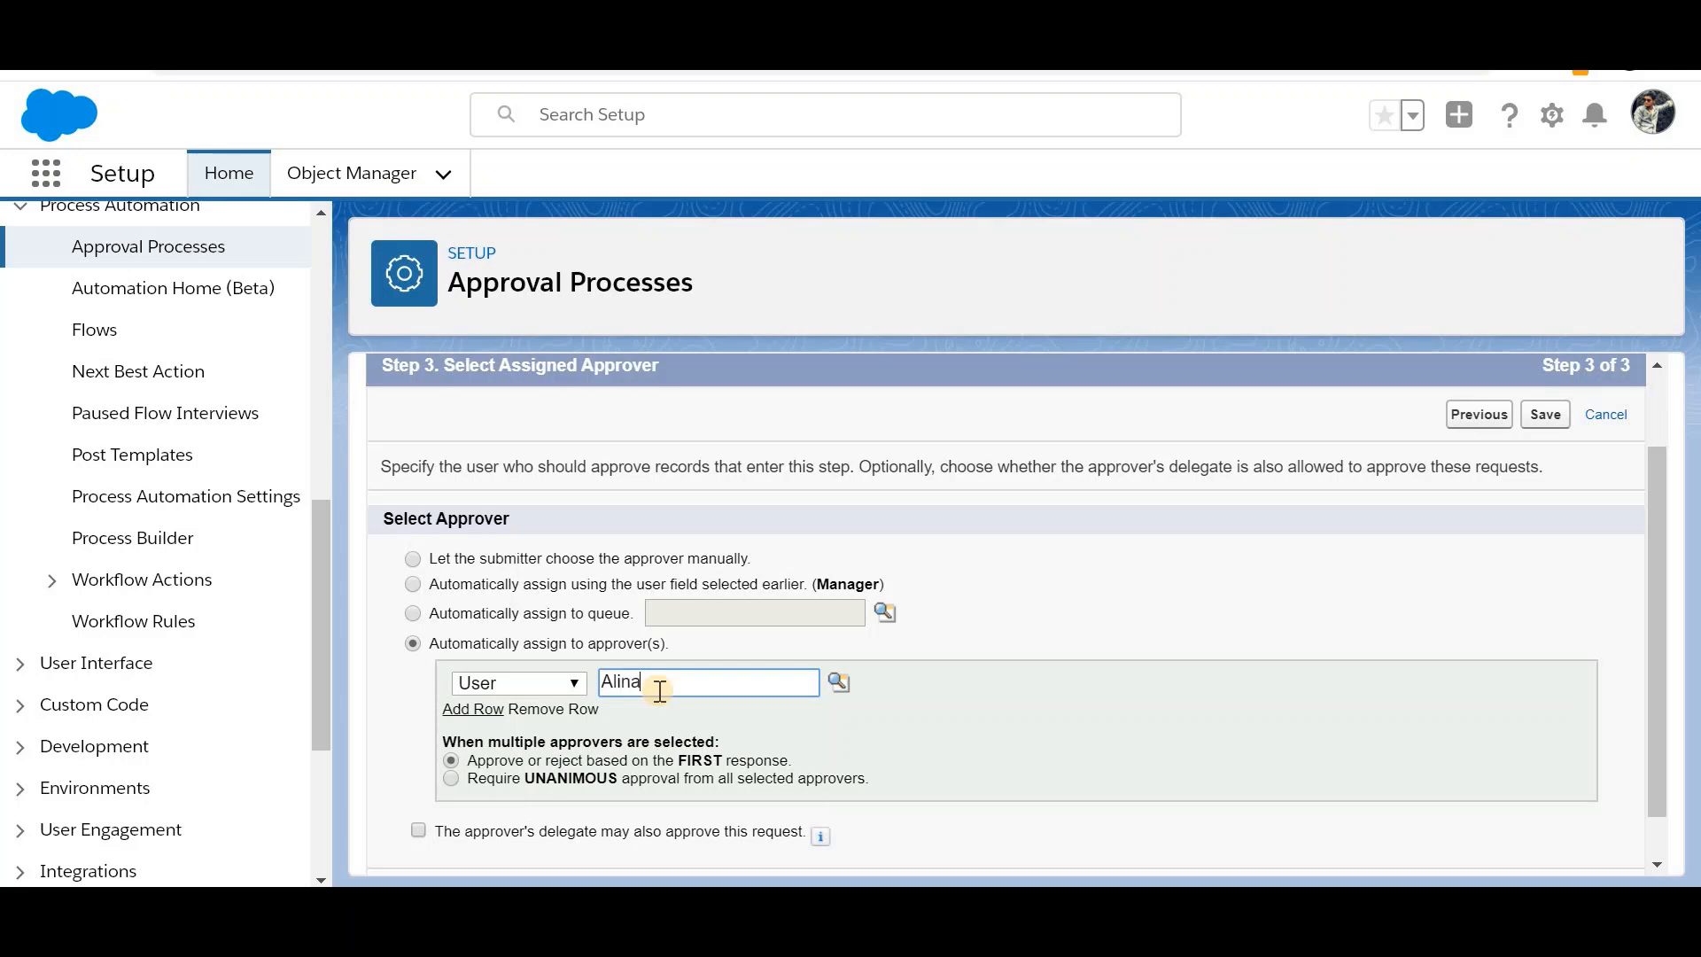
{"action": "left_click", "coordinate": [835, 682]}
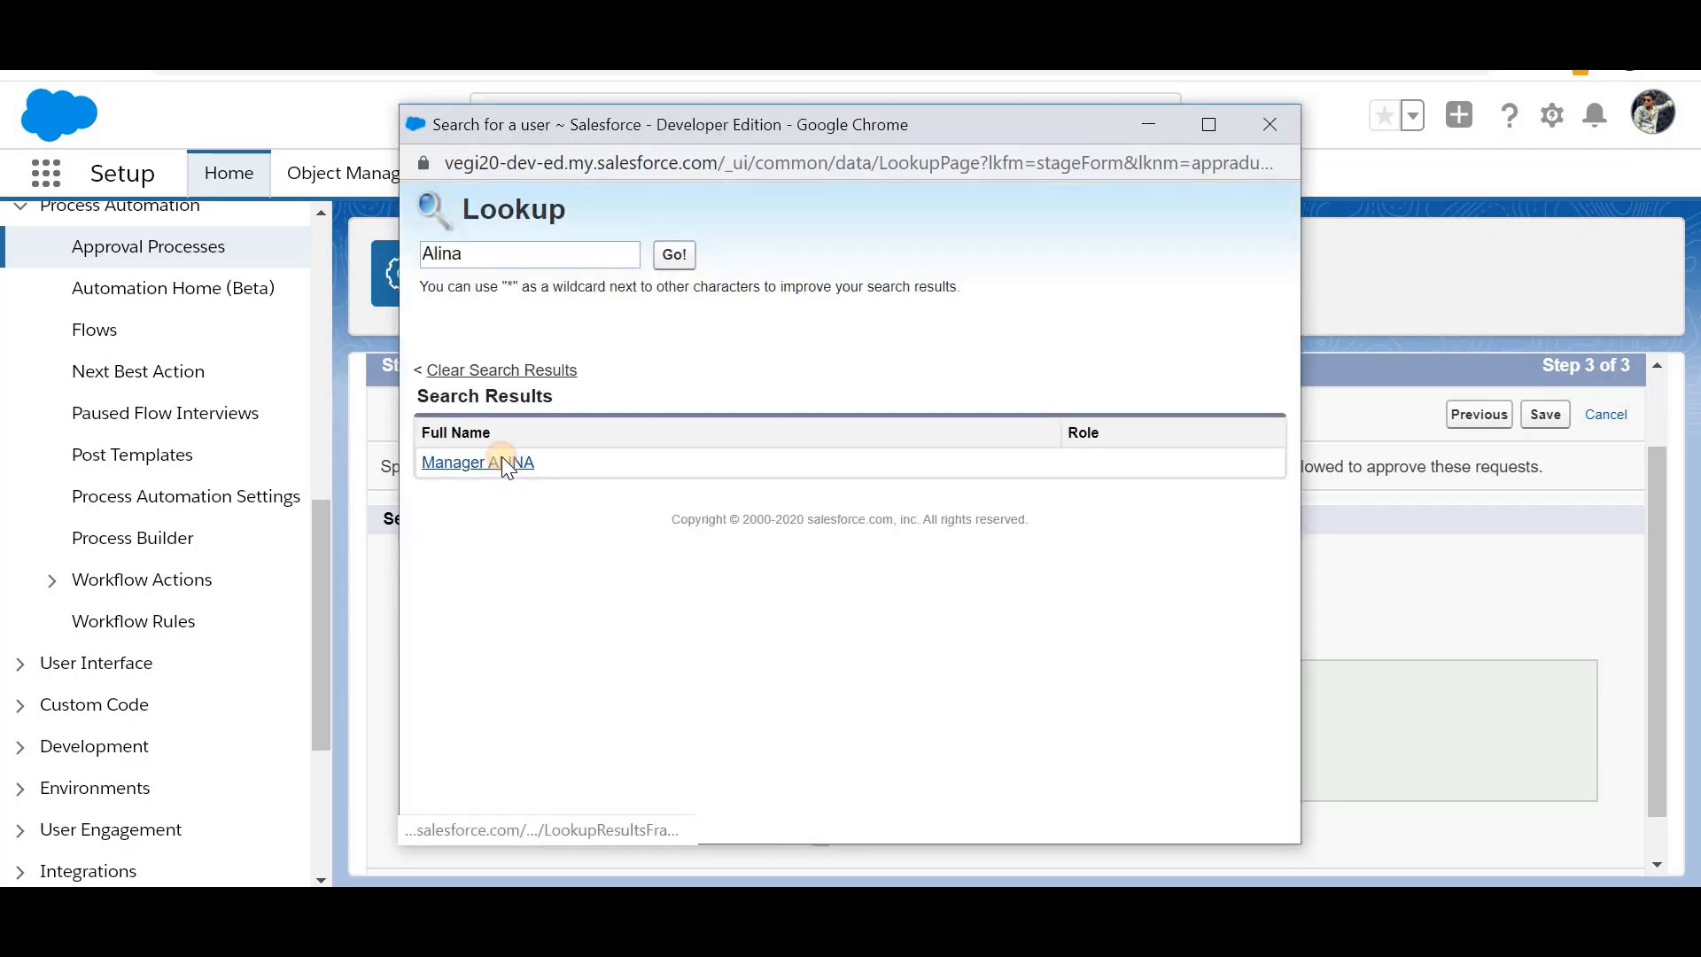
{"action": "left_click", "coordinate": [500, 462]}
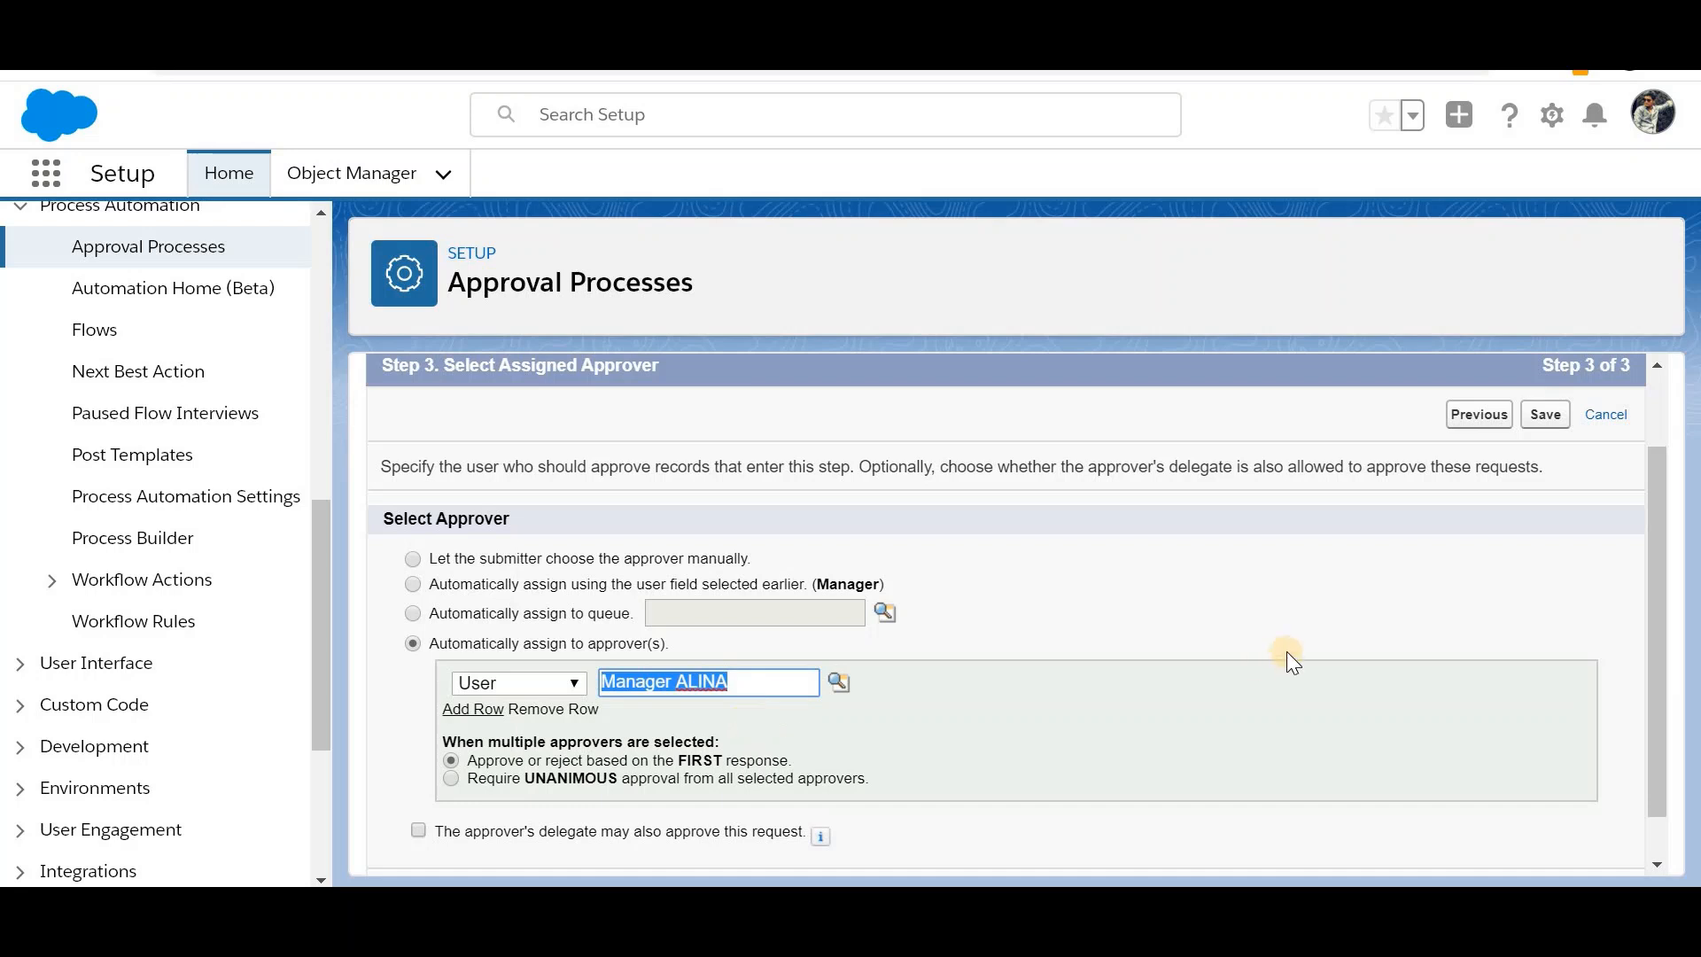
{"action": "left_click", "coordinate": [1546, 414]}
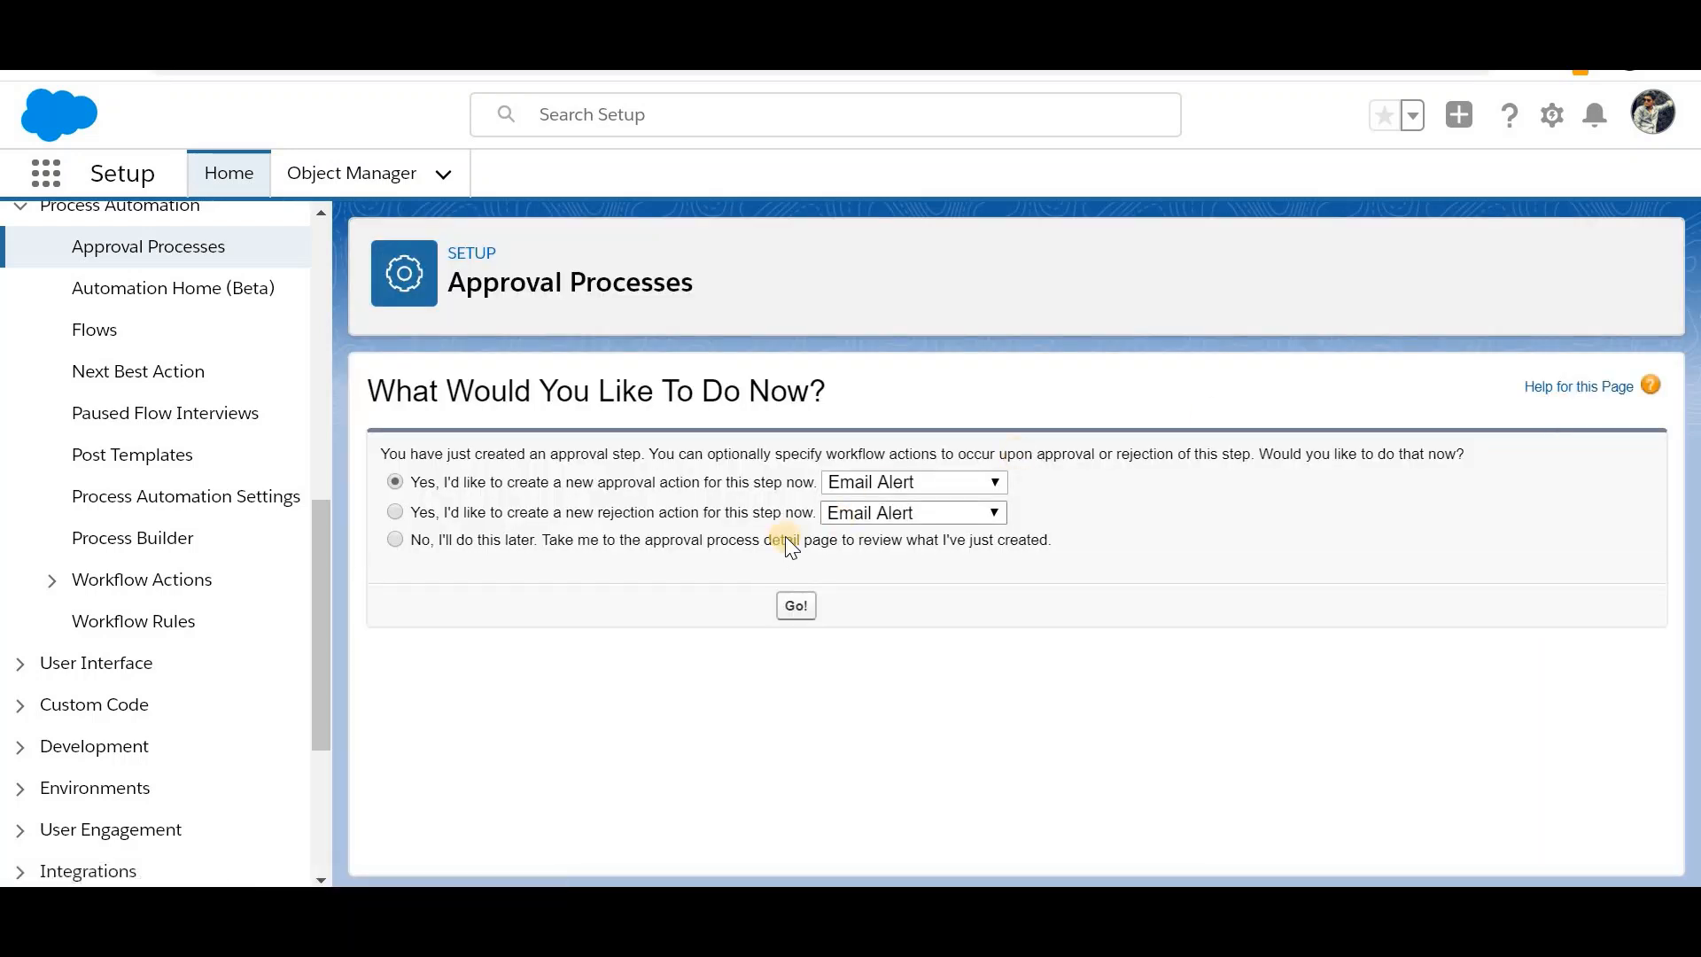
Step: Skip creating workflow actions and go to the process detail page to check step 1's name, approver and criteria
{"action": "left_click", "coordinate": [760, 543]}
{"action": "left_click", "coordinate": [795, 605]}
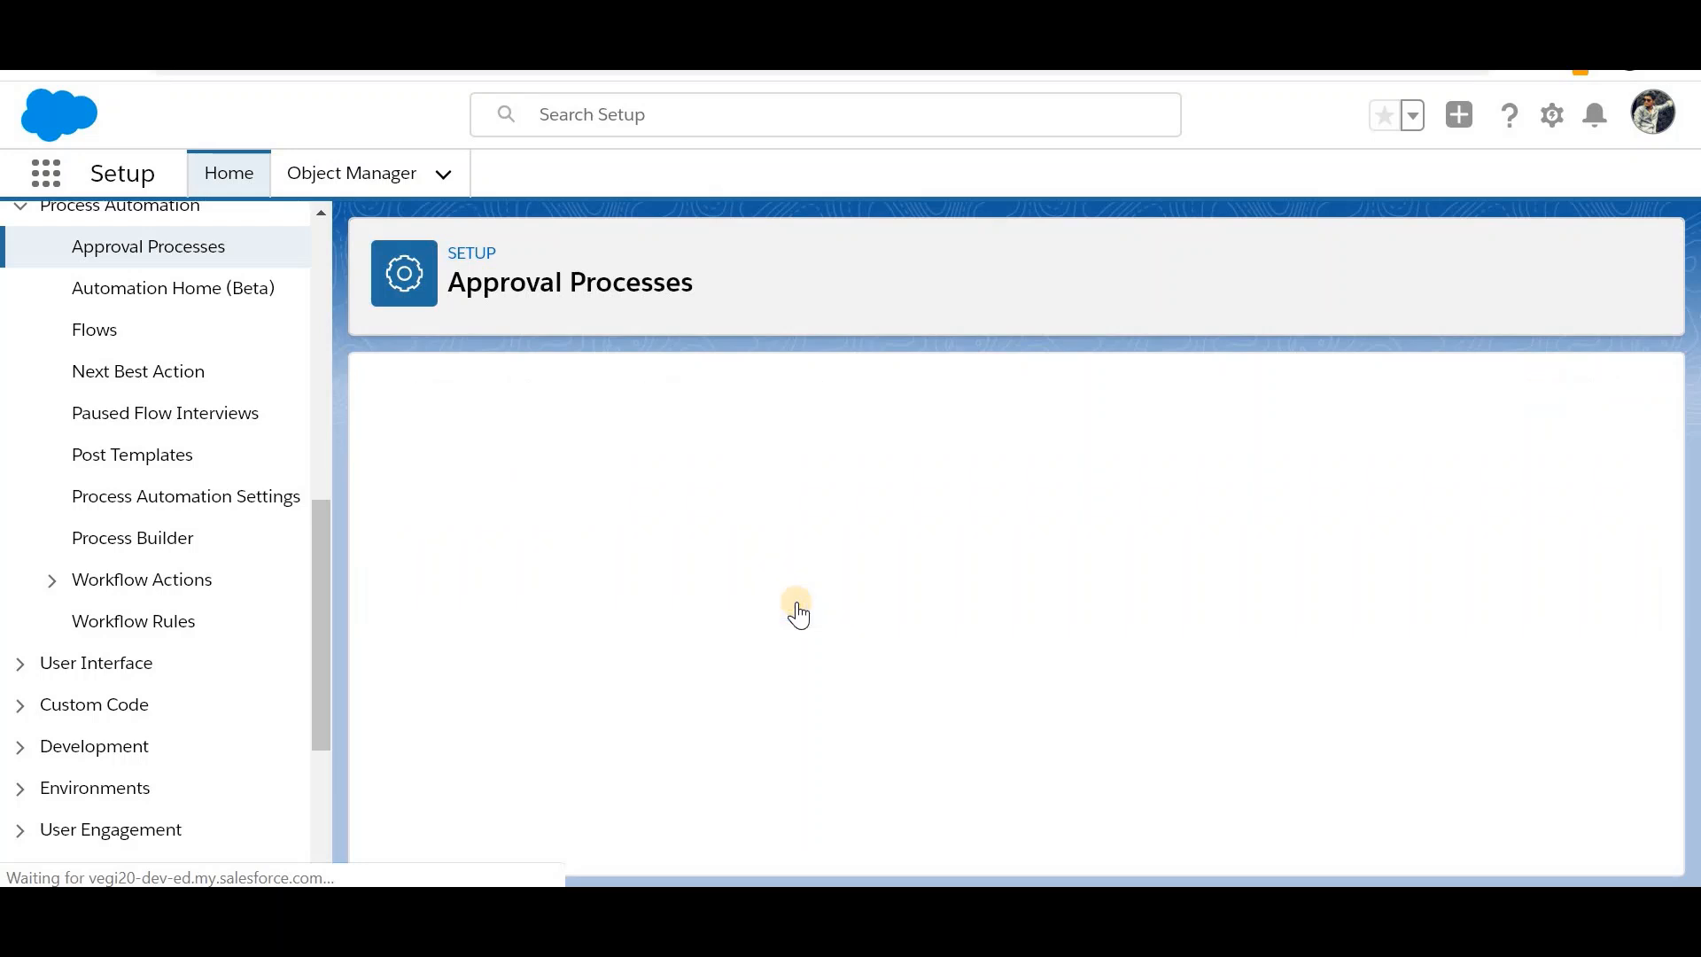
{"action": "scroll", "coordinate": [798, 611], "scroll_direction": "down", "scroll_amount": 5}
{"action": "left_click_drag", "start_coordinate": [656, 550], "coordinate": [985, 533]}
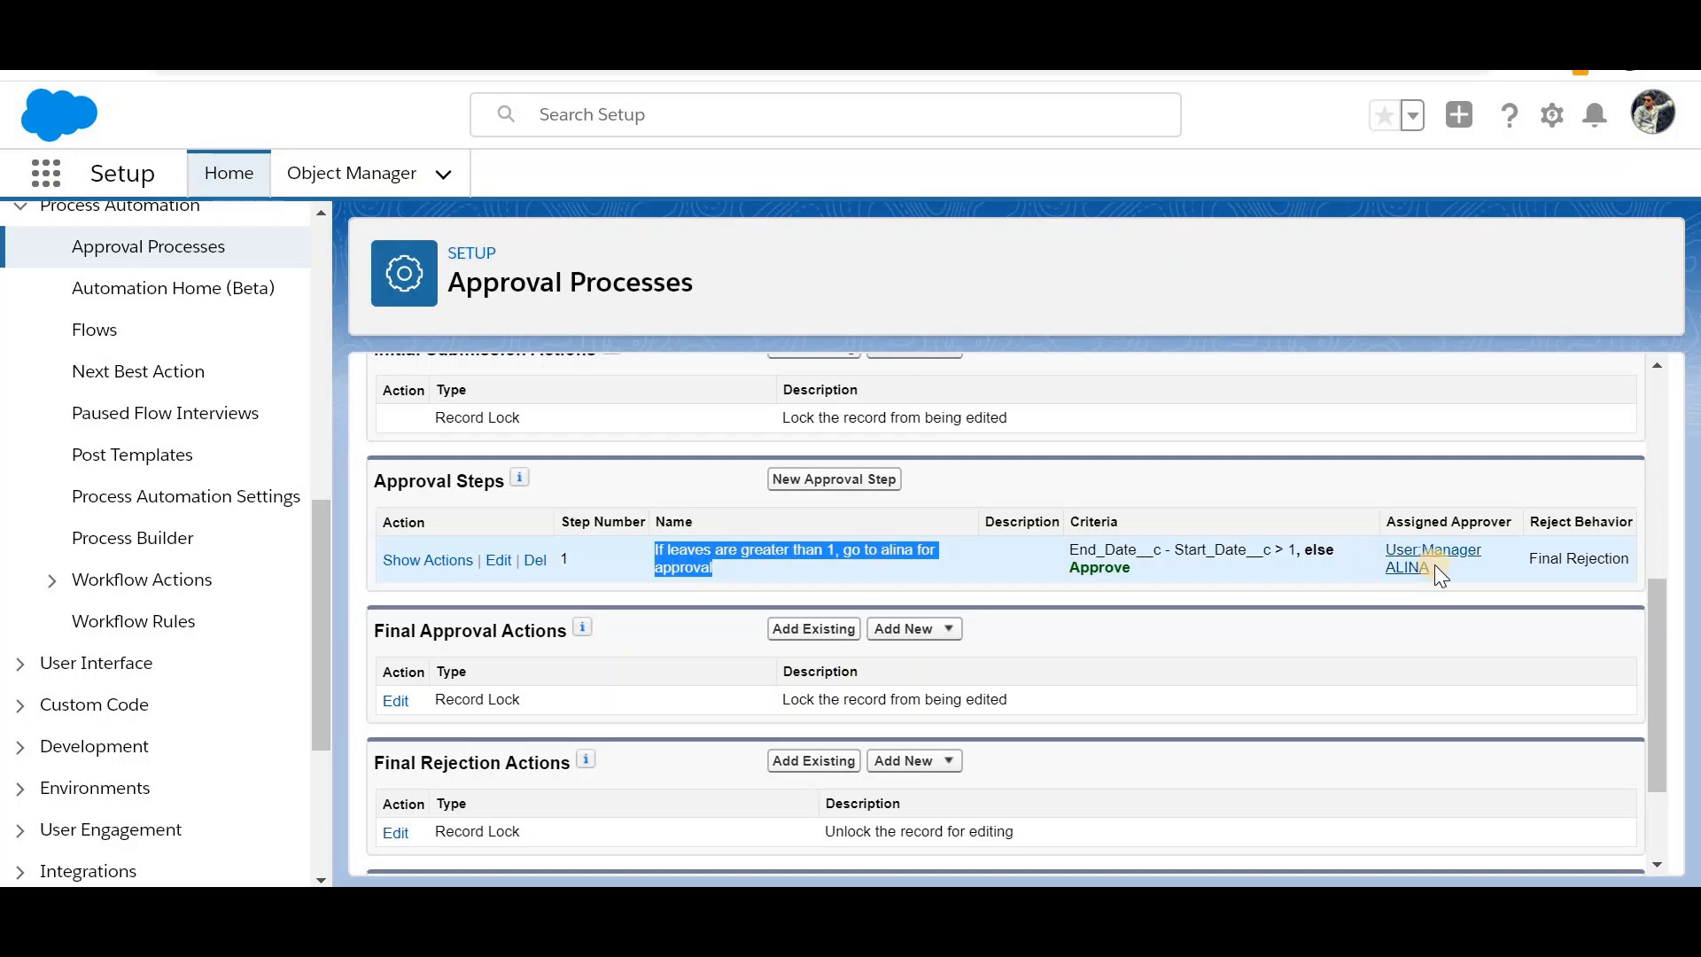
{"action": "left_click_drag", "start_coordinate": [1440, 576], "coordinate": [1385, 551]}
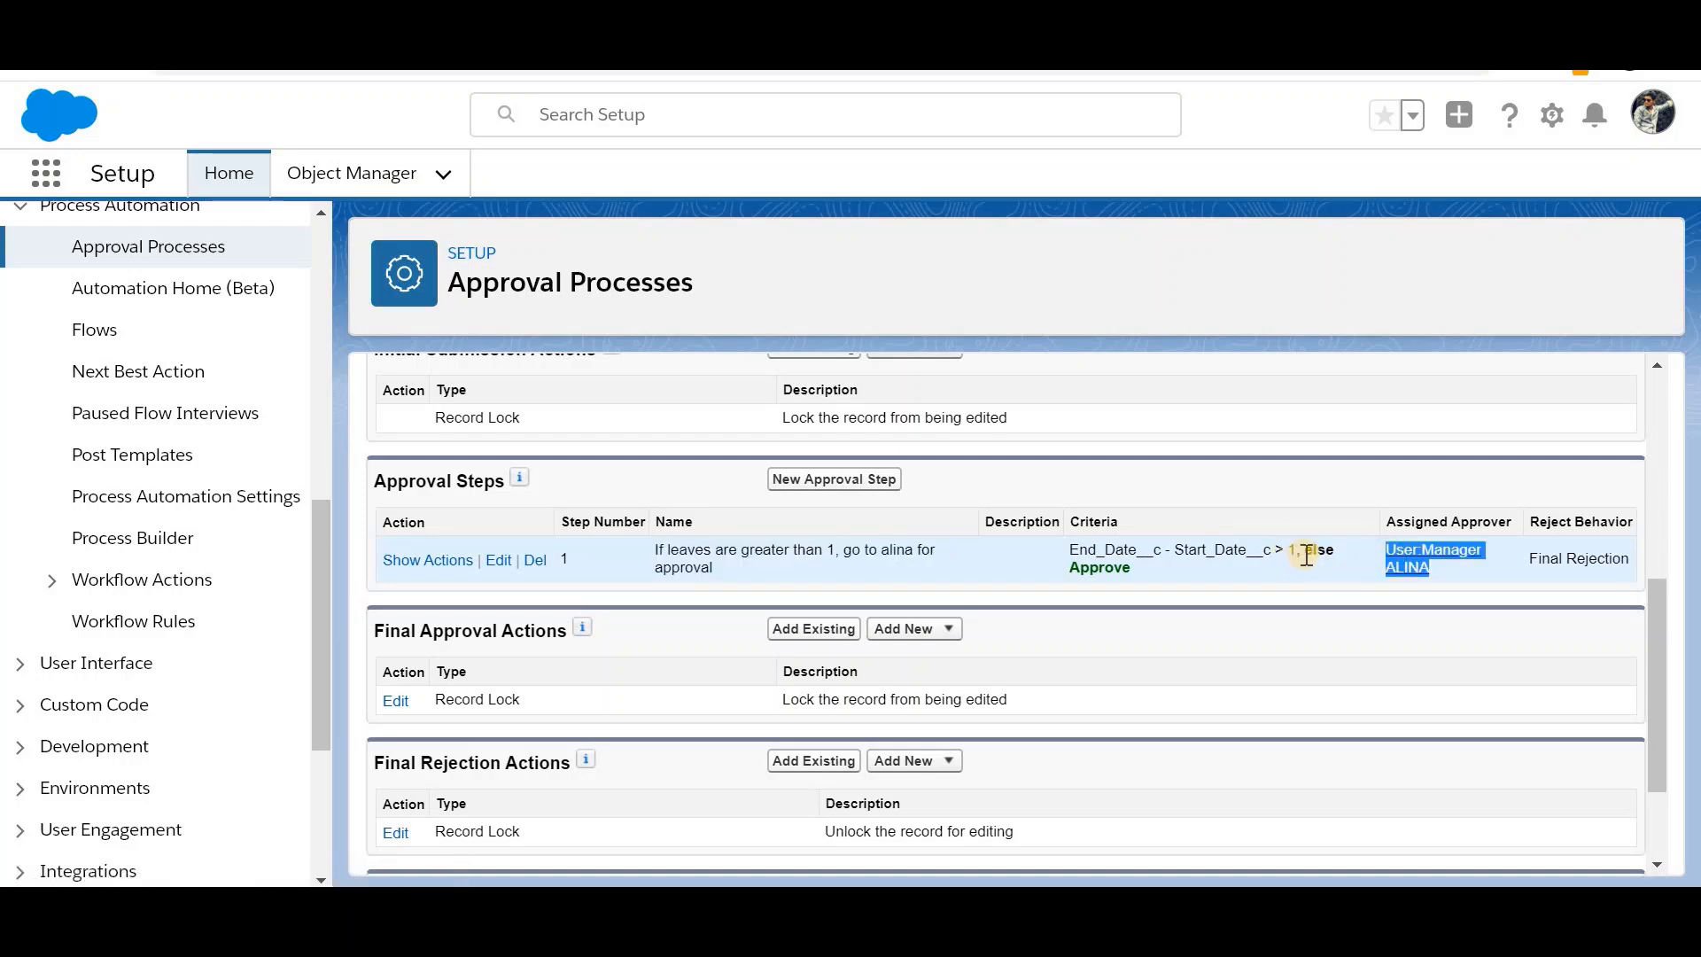
{"action": "left_click_drag", "start_coordinate": [1303, 551], "coordinate": [1311, 584]}
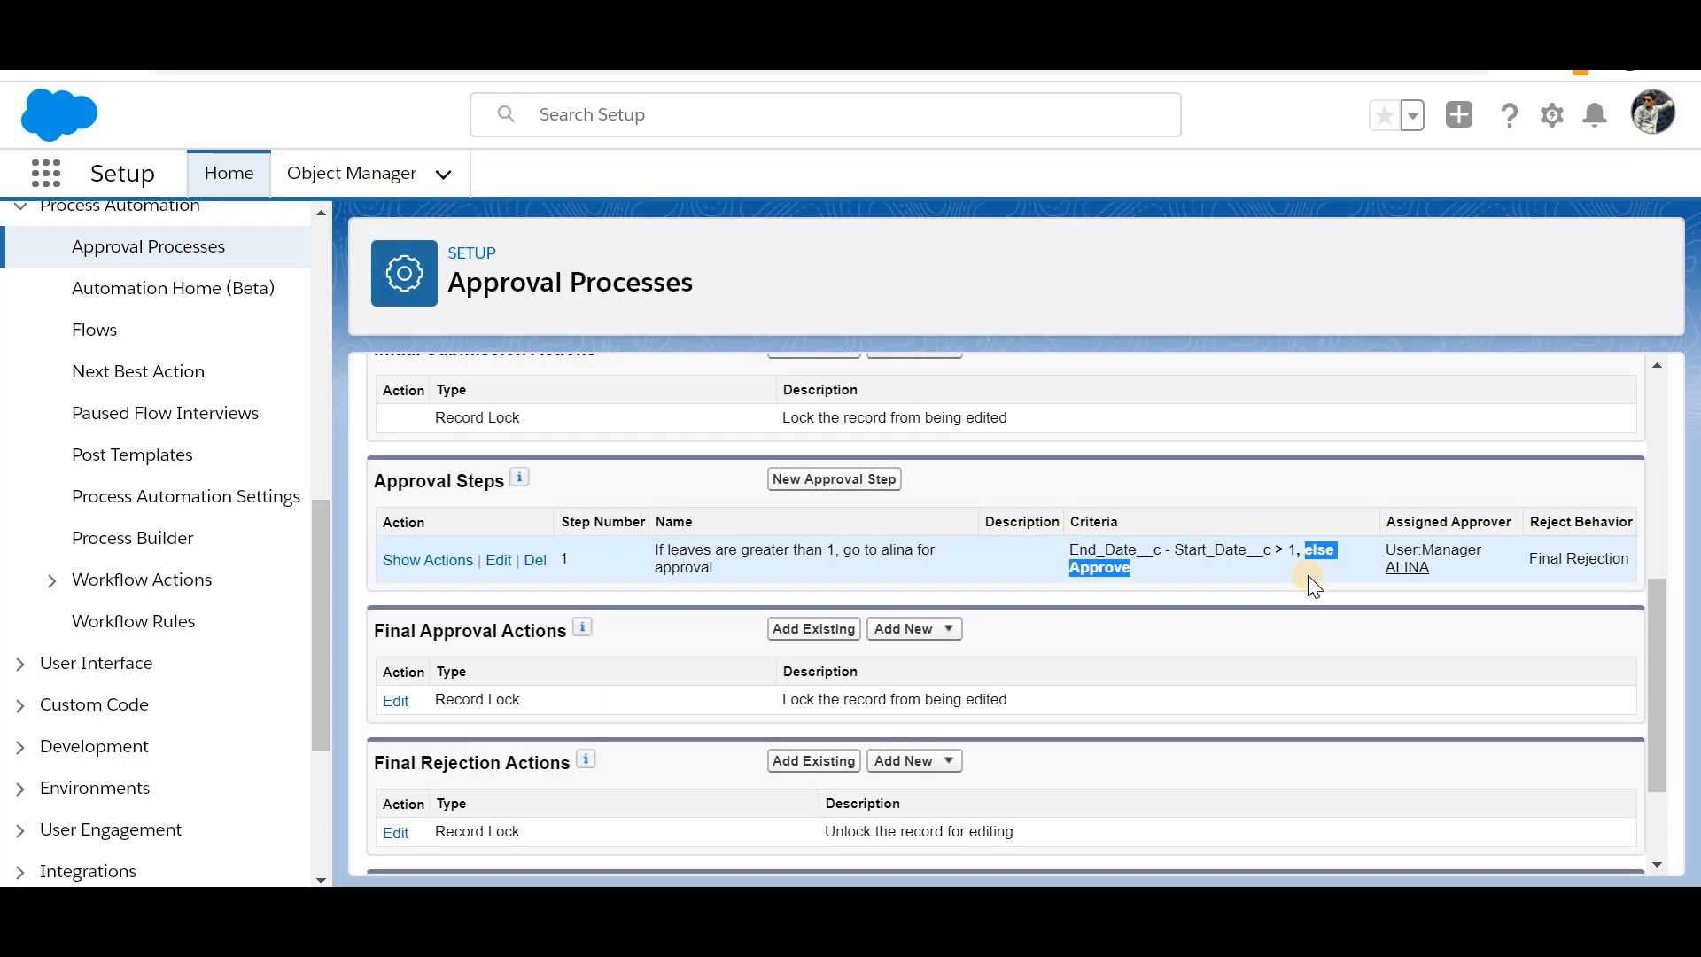
Step: Create approval step 2 named "If leaves are greater than 10,then go to" plus the approver's first name, and continue to its criteria
{"action": "left_click", "coordinate": [825, 468]}
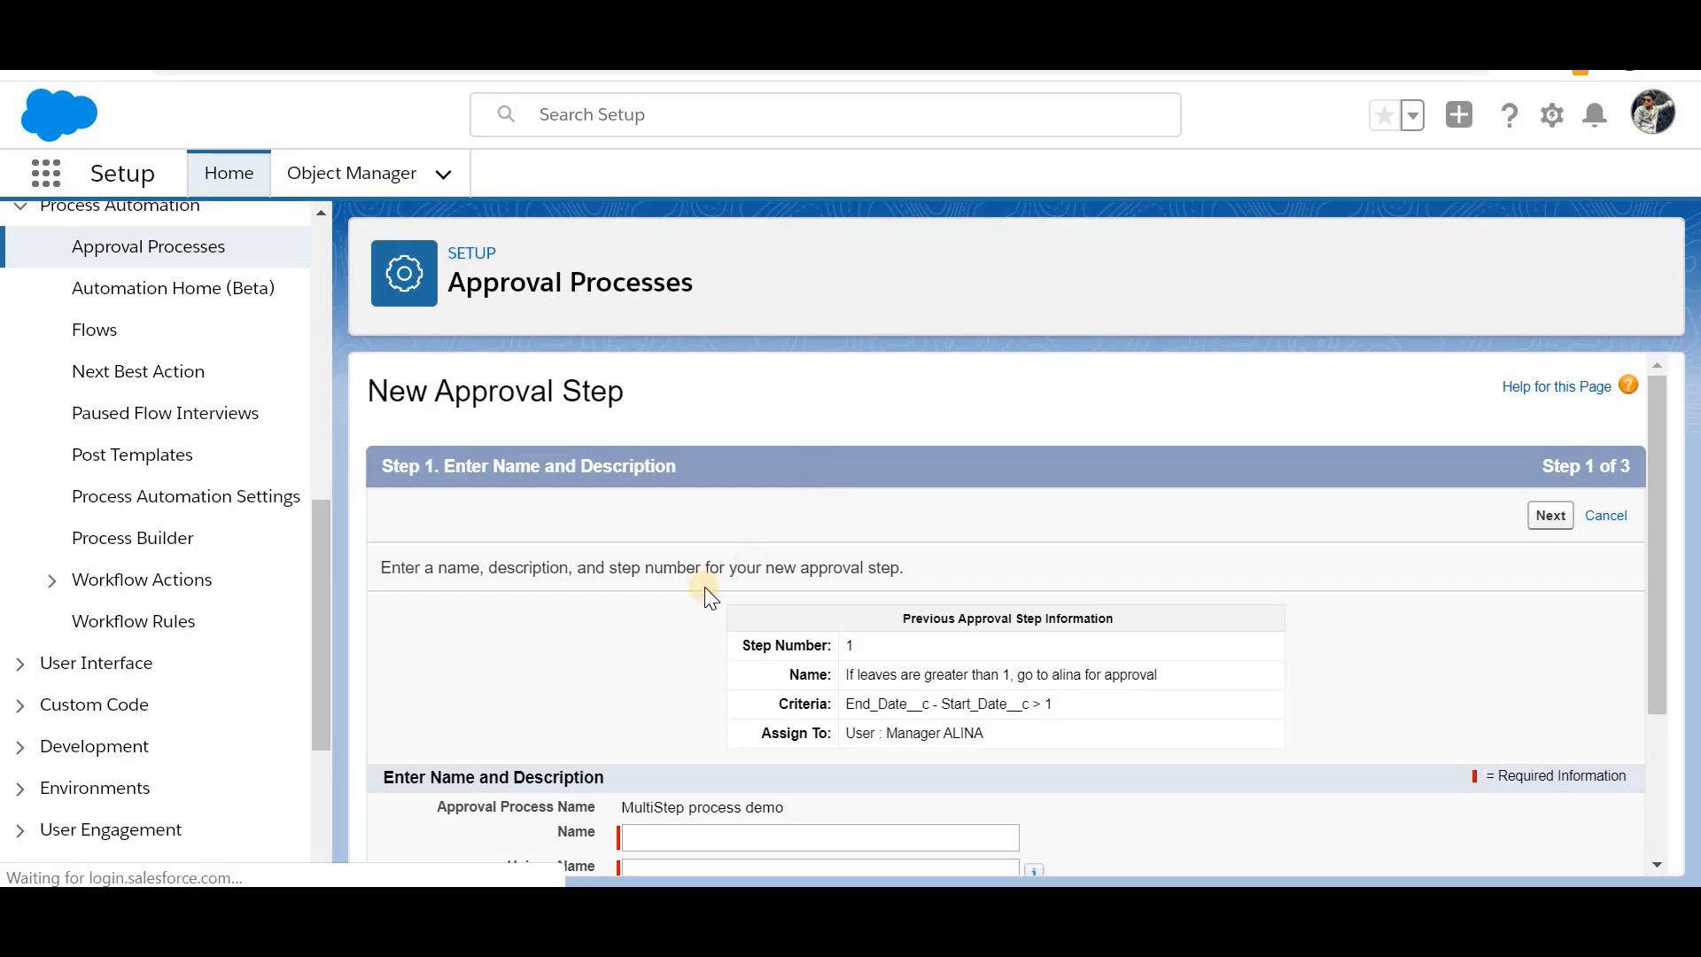
{"action": "scroll", "coordinate": [704, 586], "scroll_direction": "down", "scroll_amount": 3}
{"action": "left_click", "coordinate": [653, 631]}
{"action": "type", "text": "If"}
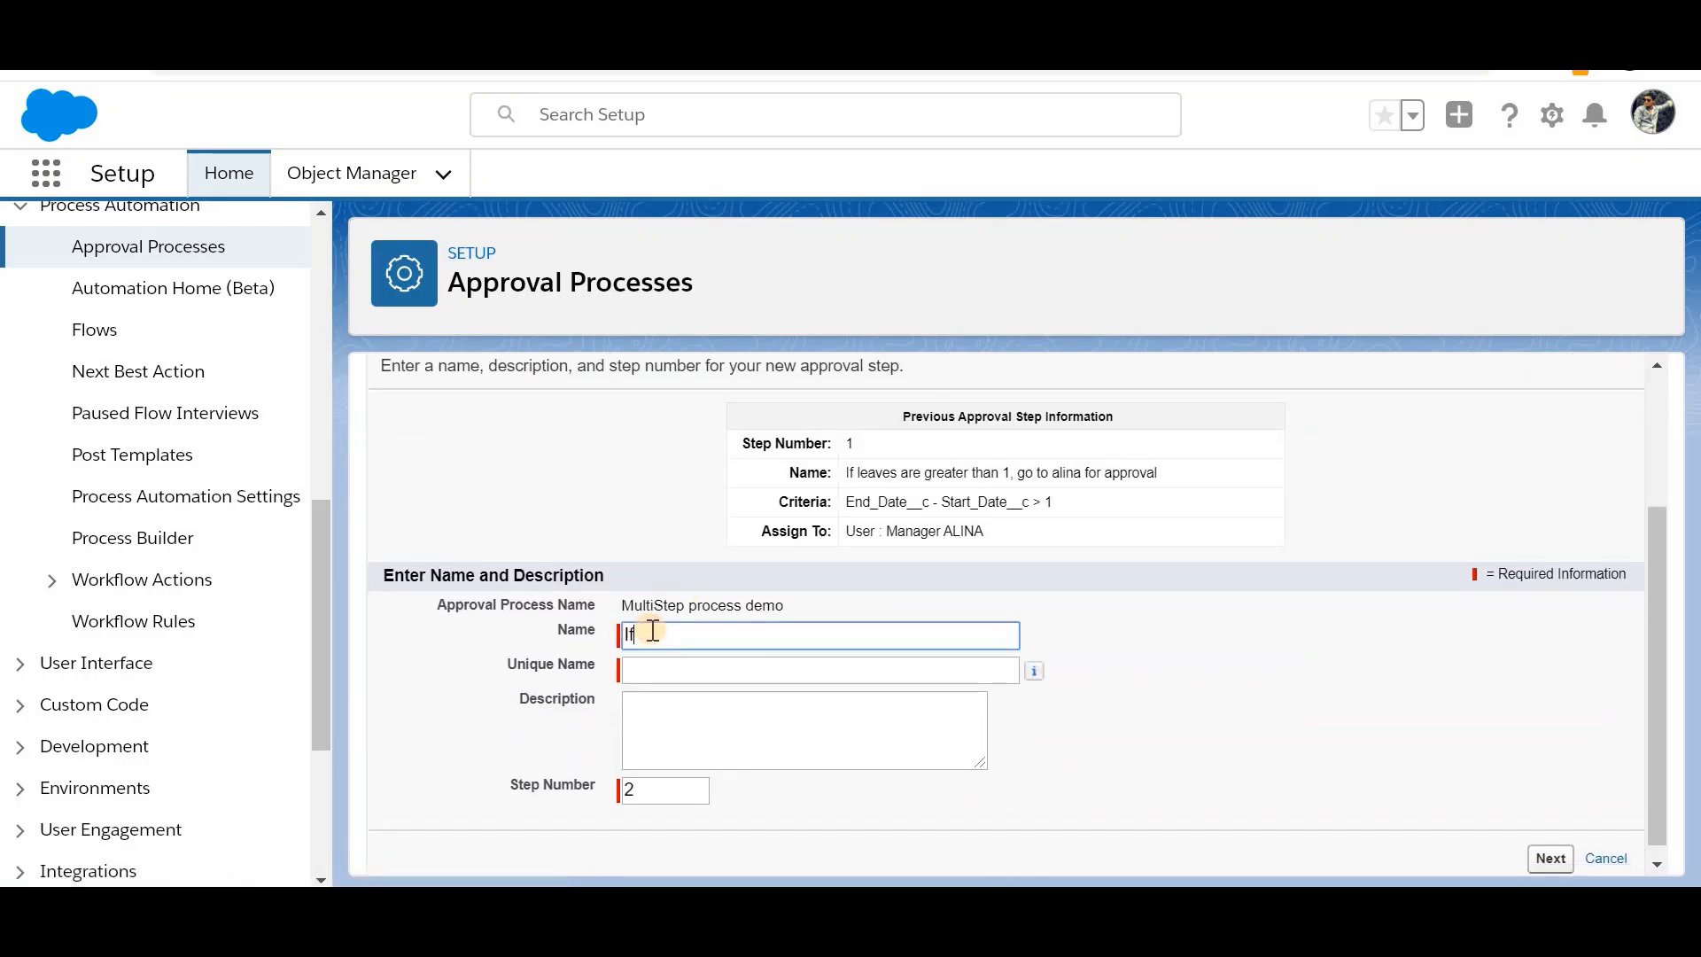
{"action": "type", "text": " leaves are greater than 10"}
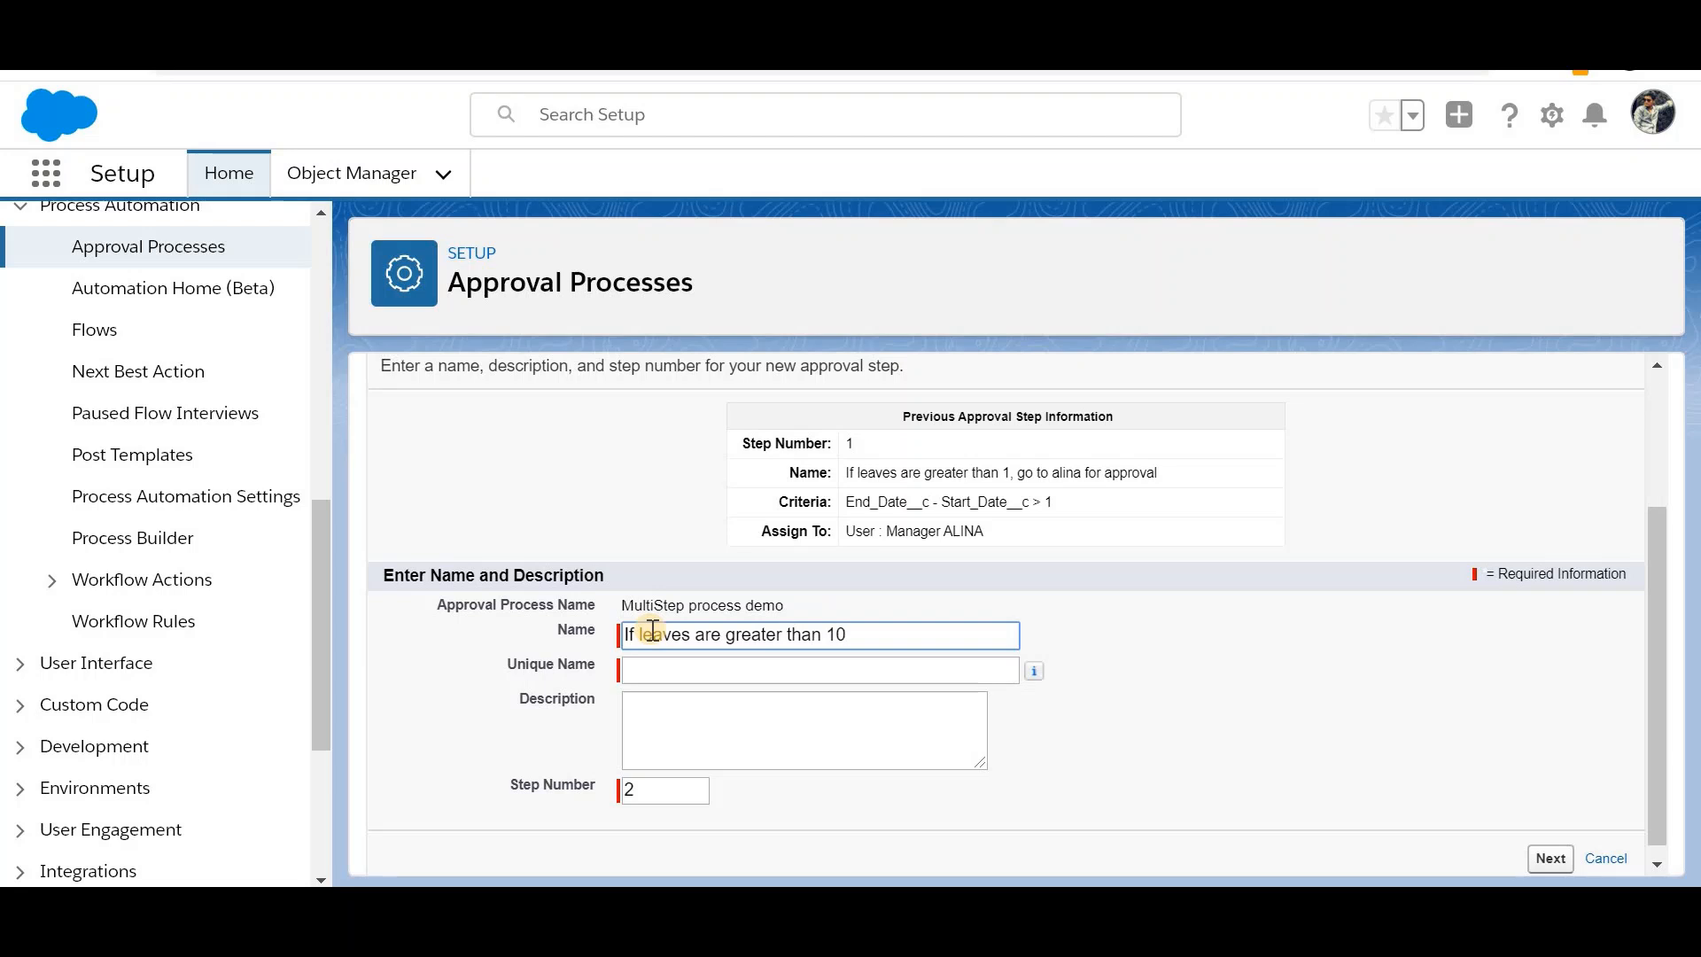
{"action": "type", "text": ",then go to Chris"}
{"action": "left_click", "coordinate": [1635, 806]}
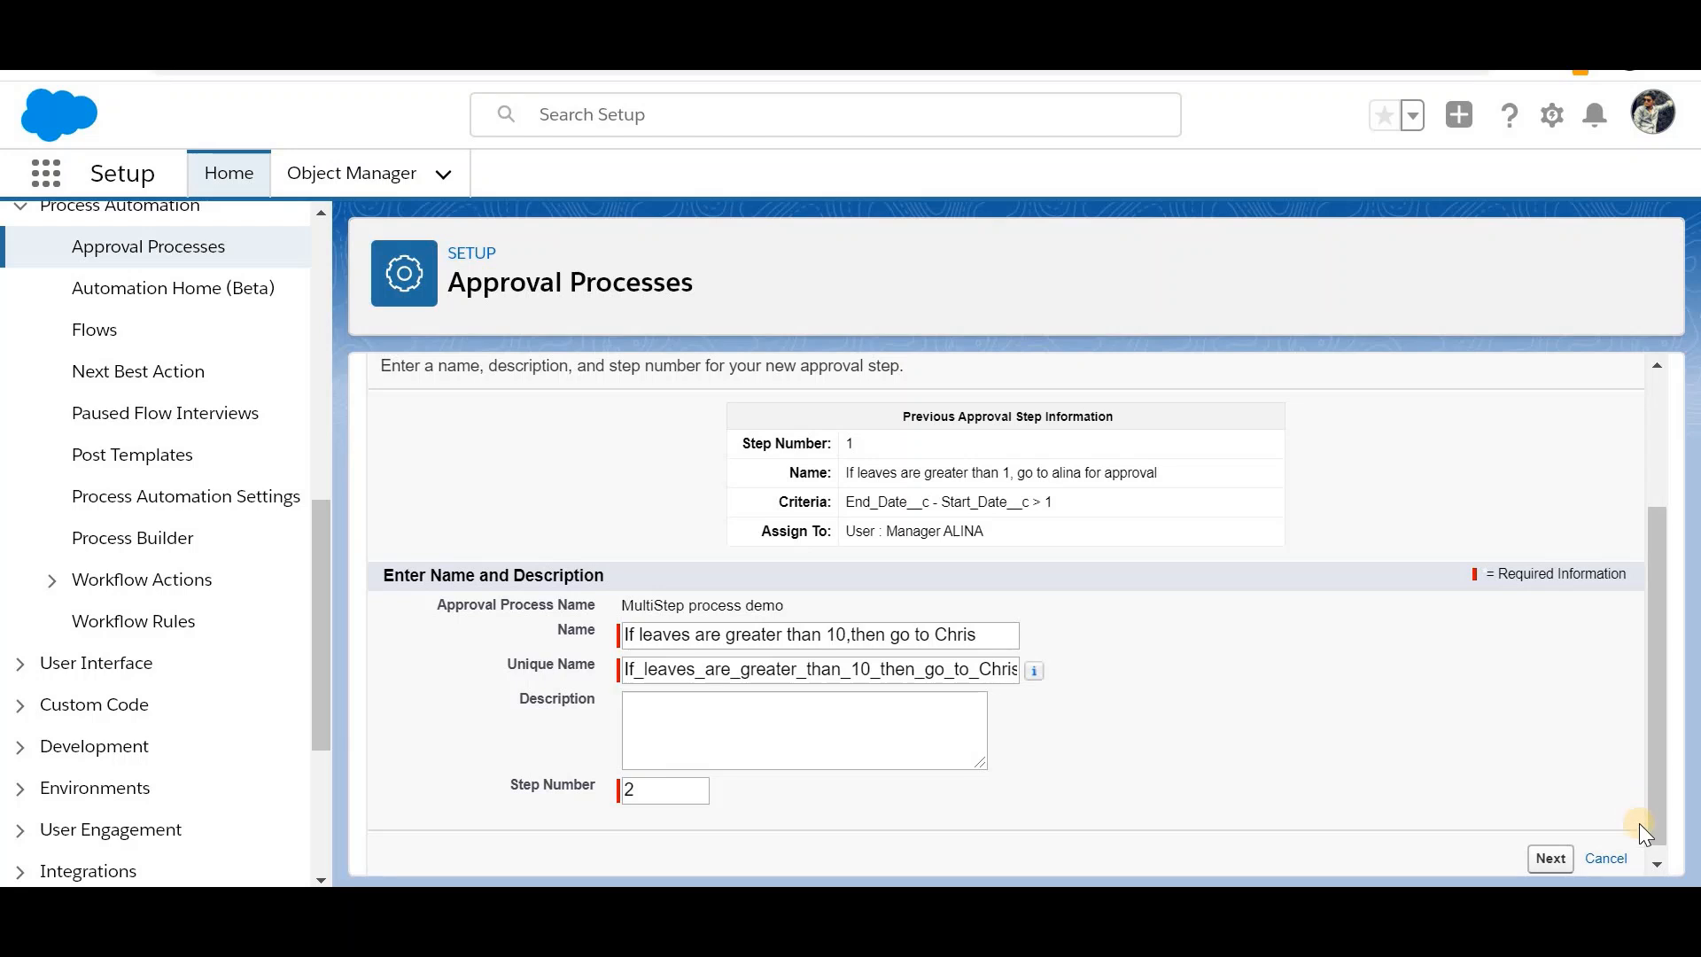
{"action": "scroll", "coordinate": [1639, 822], "scroll_direction": "down", "scroll_amount": 1}
{"action": "left_click", "coordinate": [1550, 846]}
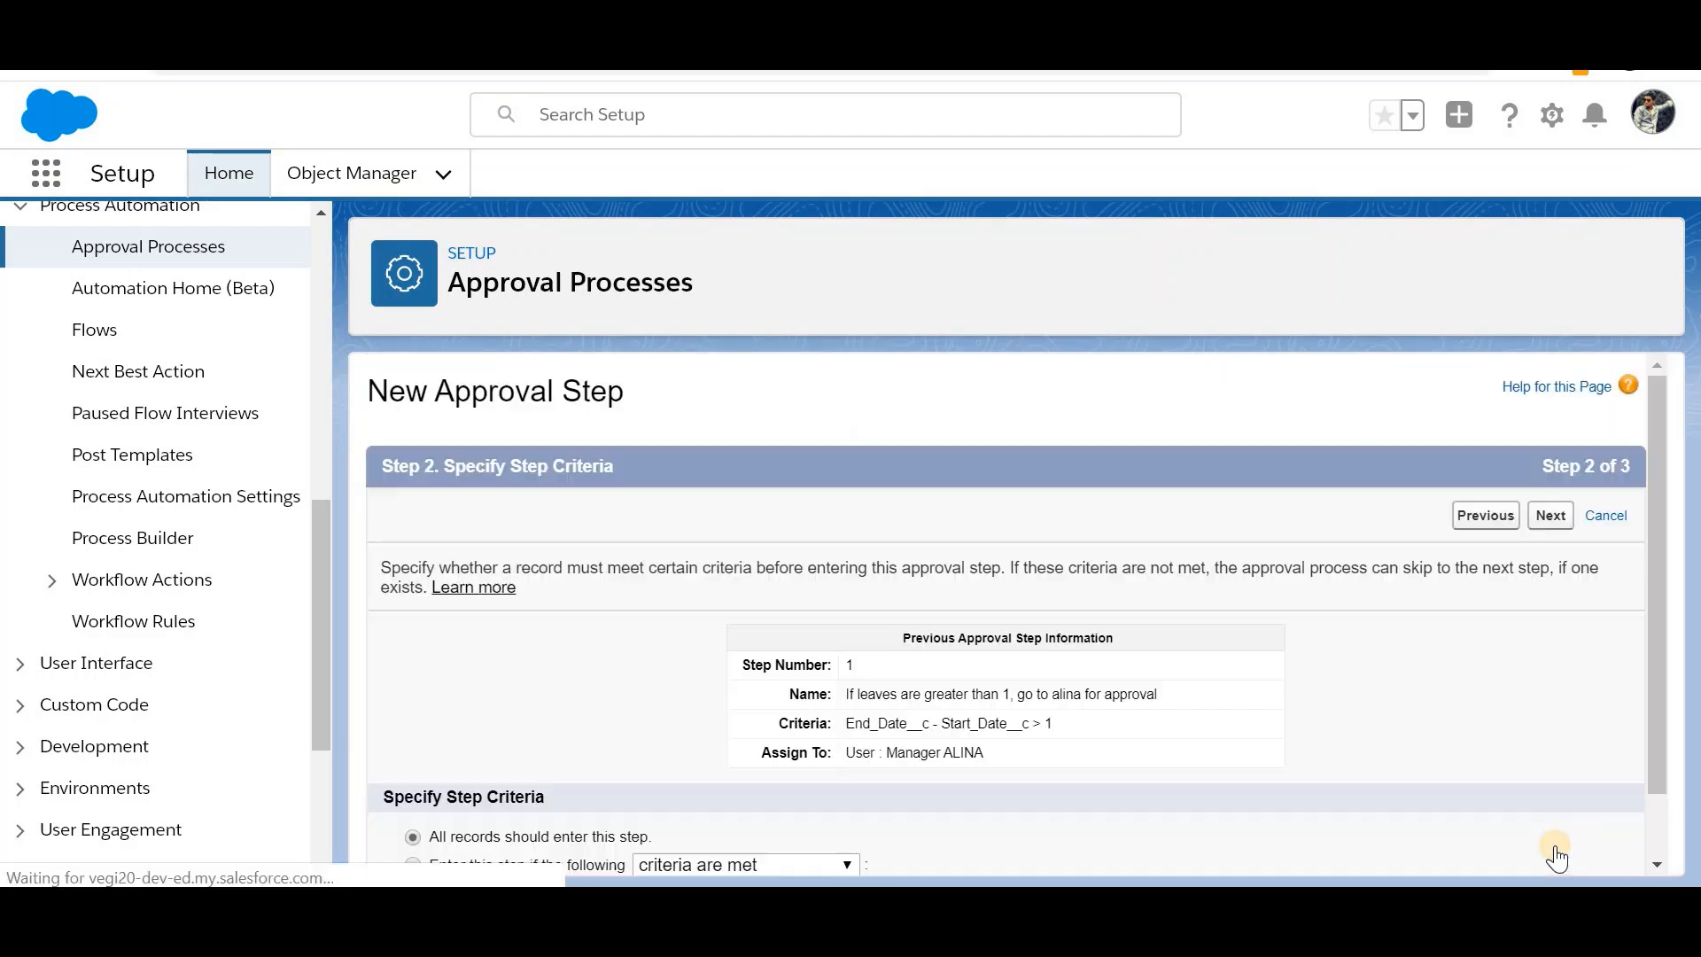
Step: Set approval step 2 to be entered only if a formula evaluates to true
{"action": "scroll", "coordinate": [974, 797], "scroll_direction": "down", "scroll_amount": 2}
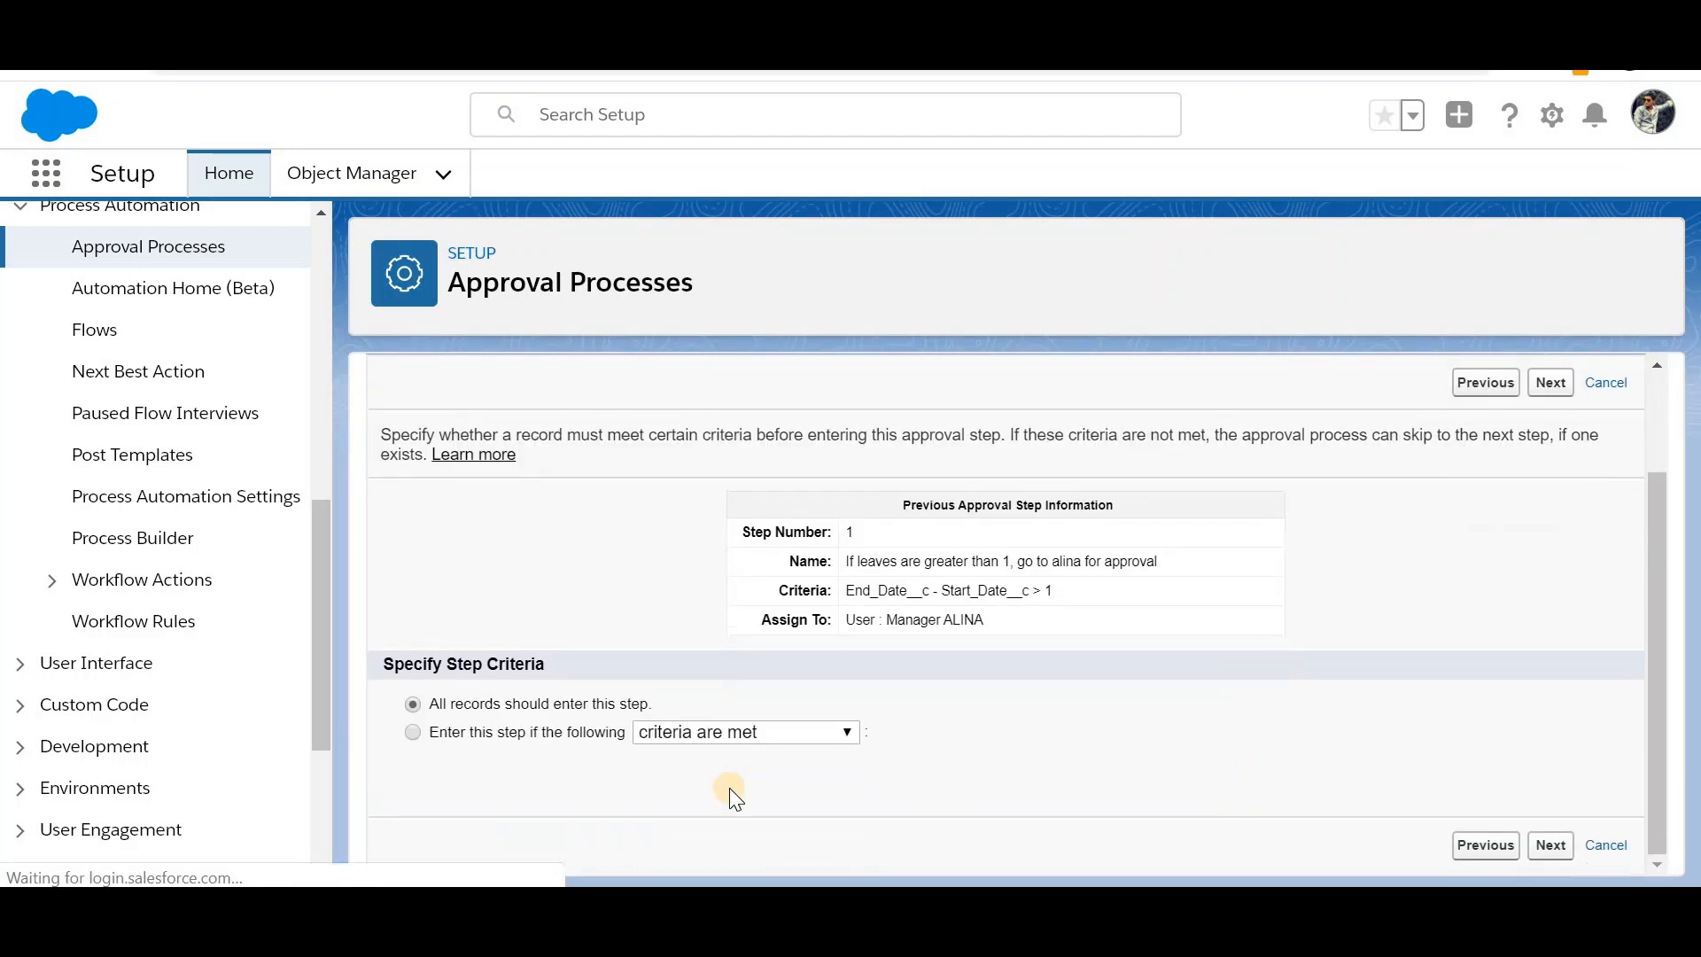
{"action": "left_click", "coordinate": [542, 732]}
{"action": "scroll", "coordinate": [971, 727], "scroll_direction": "down", "scroll_amount": 2}
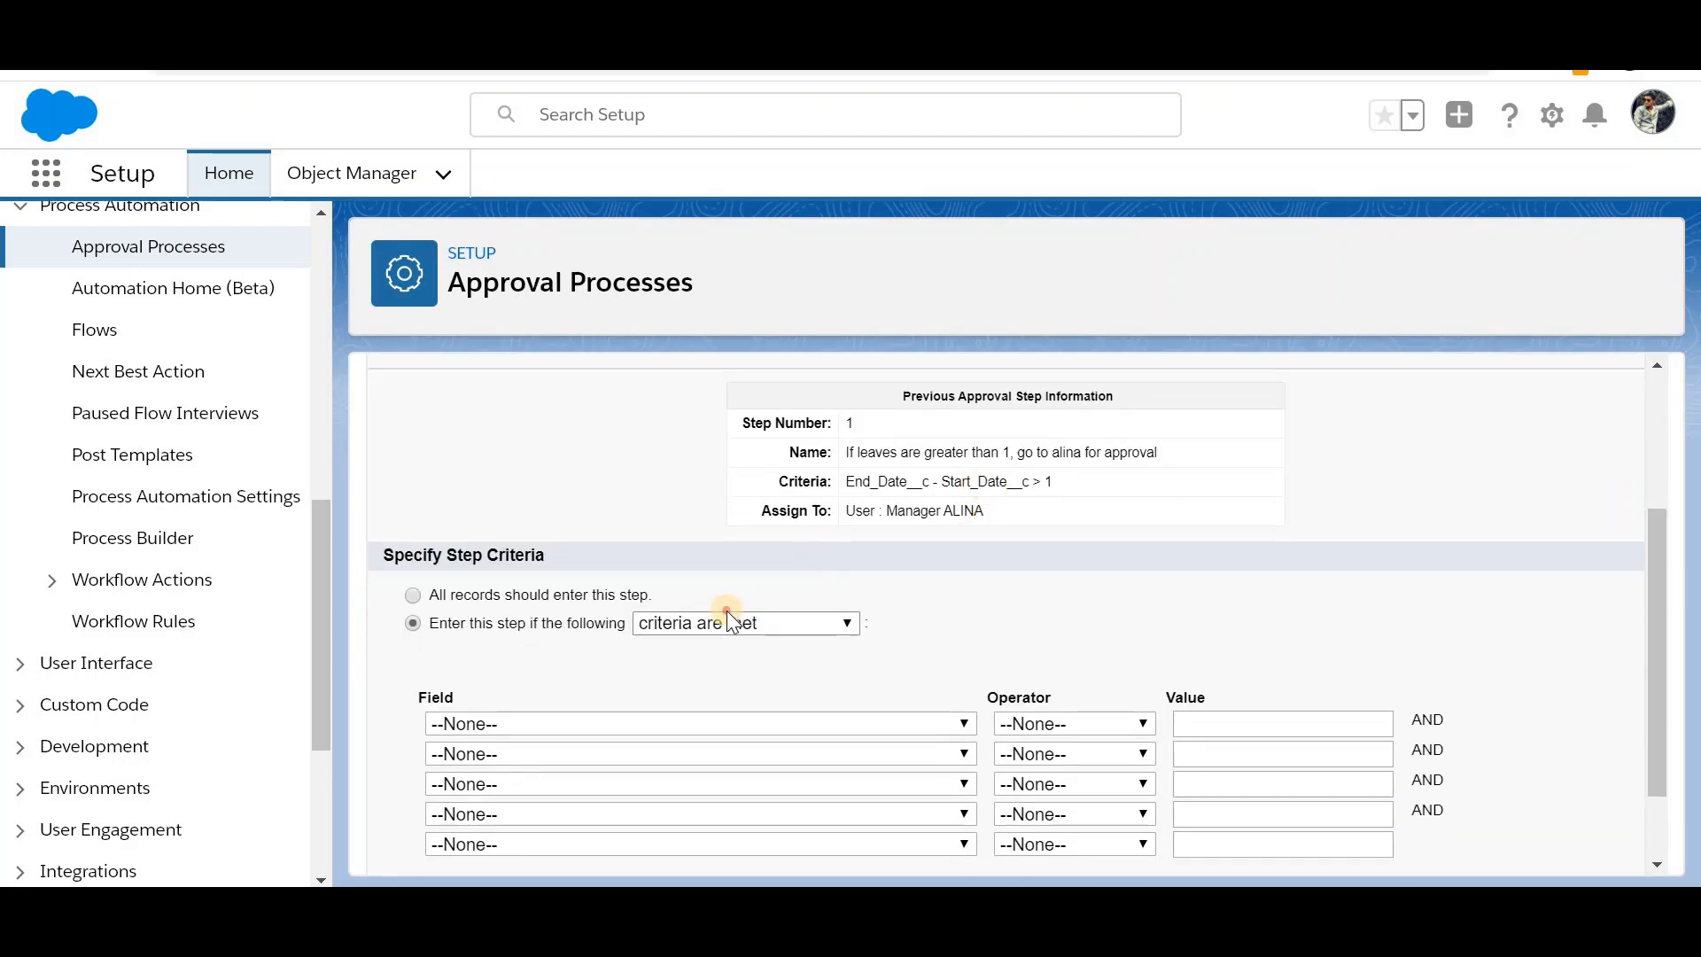
{"action": "left_click", "coordinate": [727, 610]}
{"action": "left_click", "coordinate": [700, 691]}
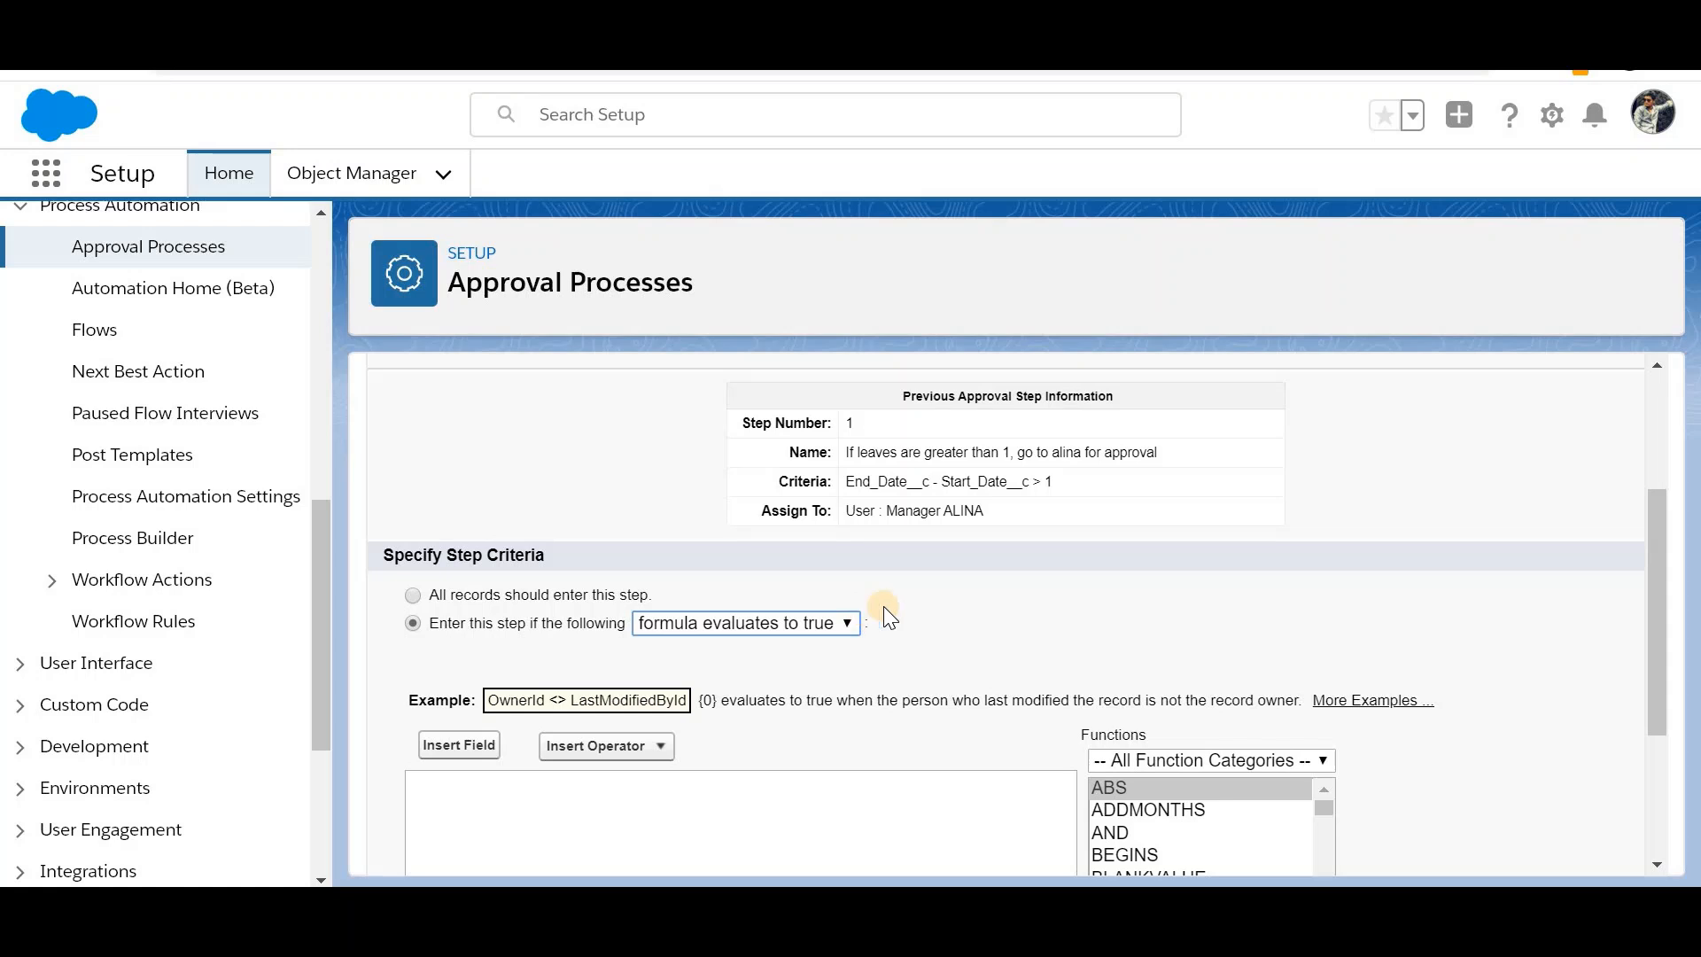
Step: Reuse step 1's criteria as the formula End_Date__c - Start_Date__c > 10 and continue to the approver selection
{"action": "triple_click", "coordinate": [965, 483]}
{"action": "key", "text": "ctrl+c"}
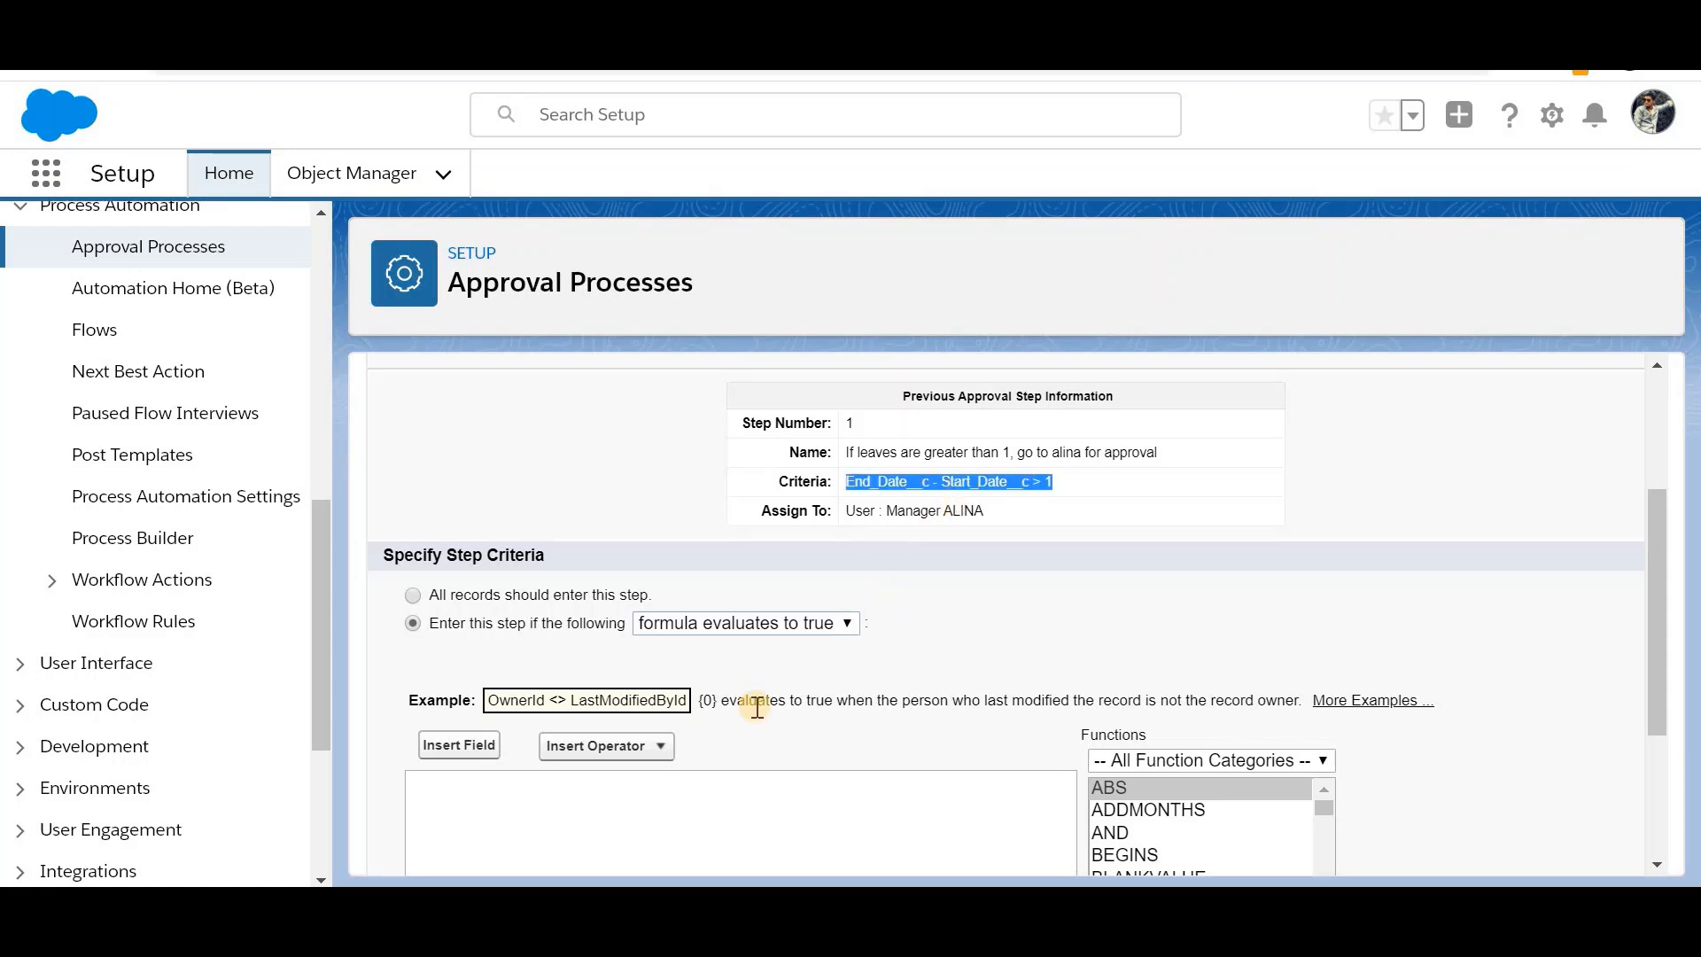
{"action": "left_click", "coordinate": [671, 818]}
{"action": "key", "text": "ctrl+v"}
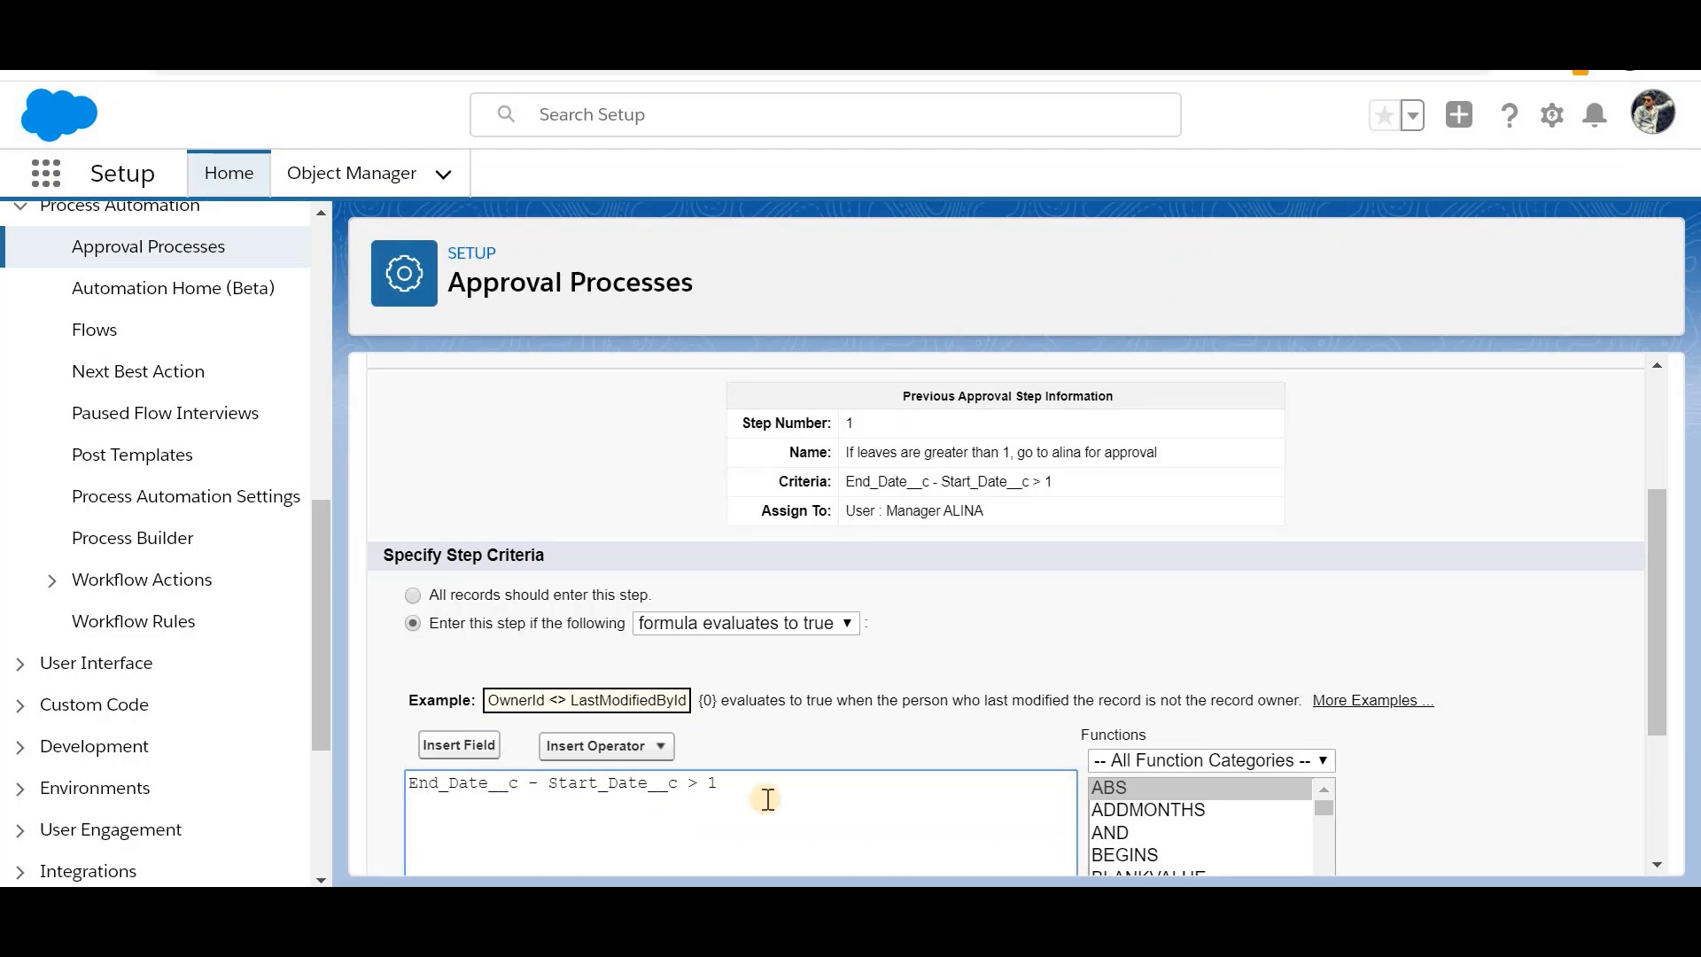
{"action": "type", "text": "0"}
{"action": "scroll", "coordinate": [1476, 642], "scroll_direction": "up", "scroll_amount": 2}
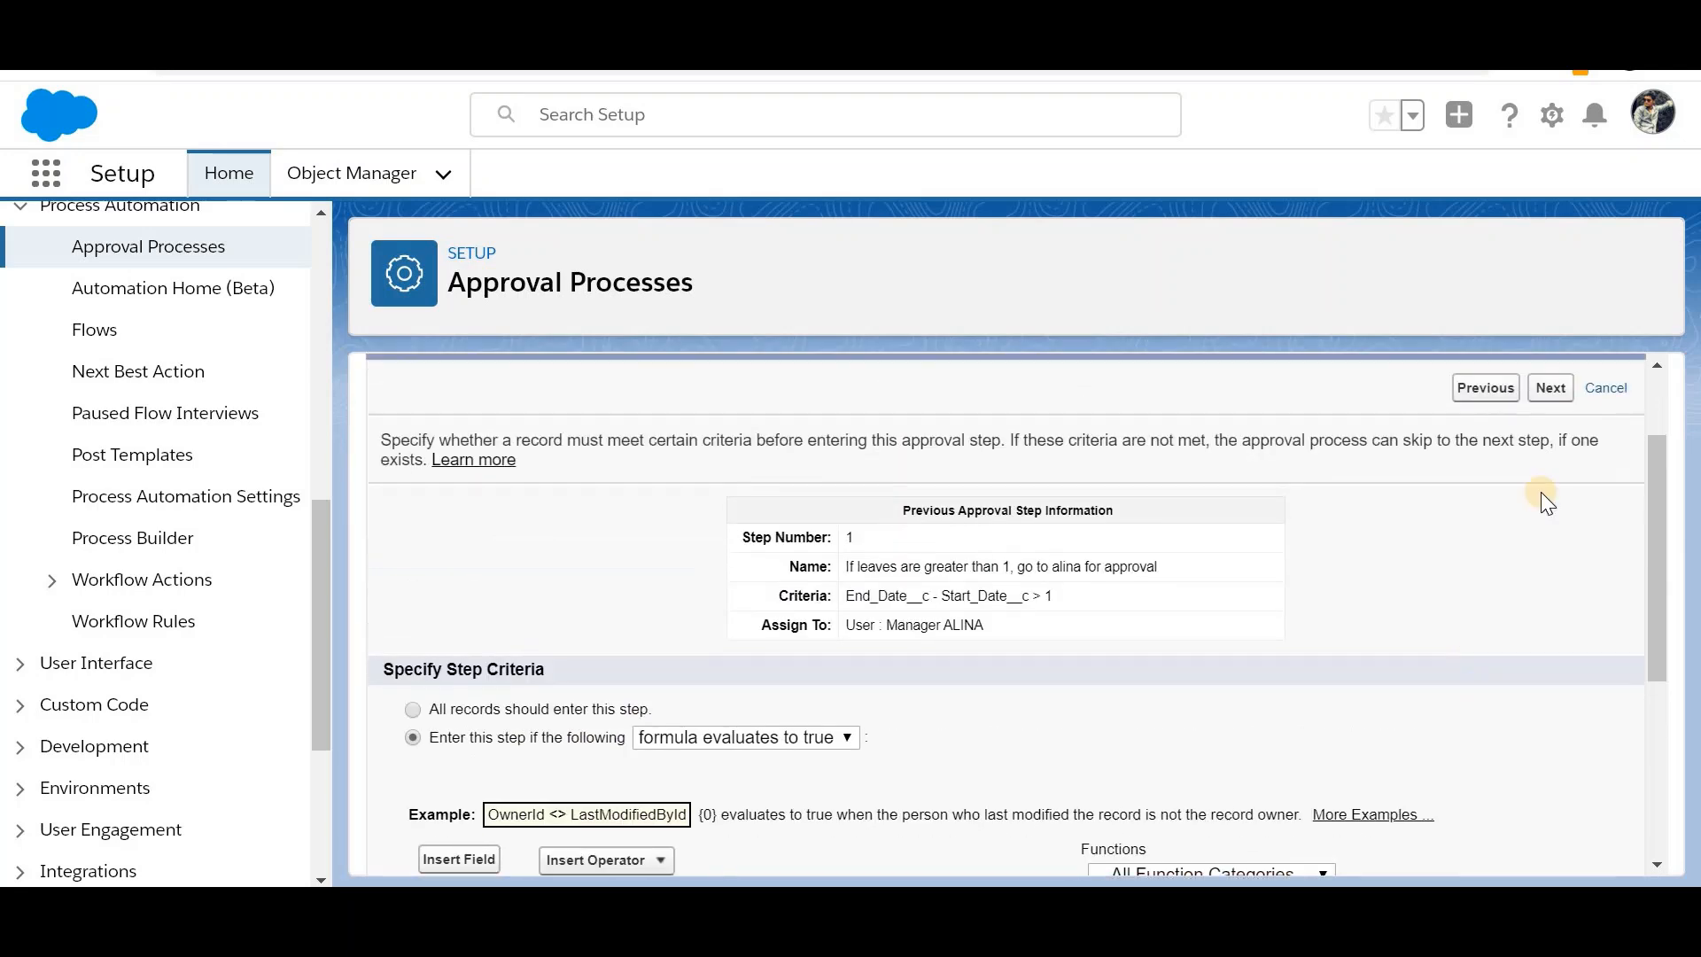
{"action": "left_click", "coordinate": [1547, 400]}
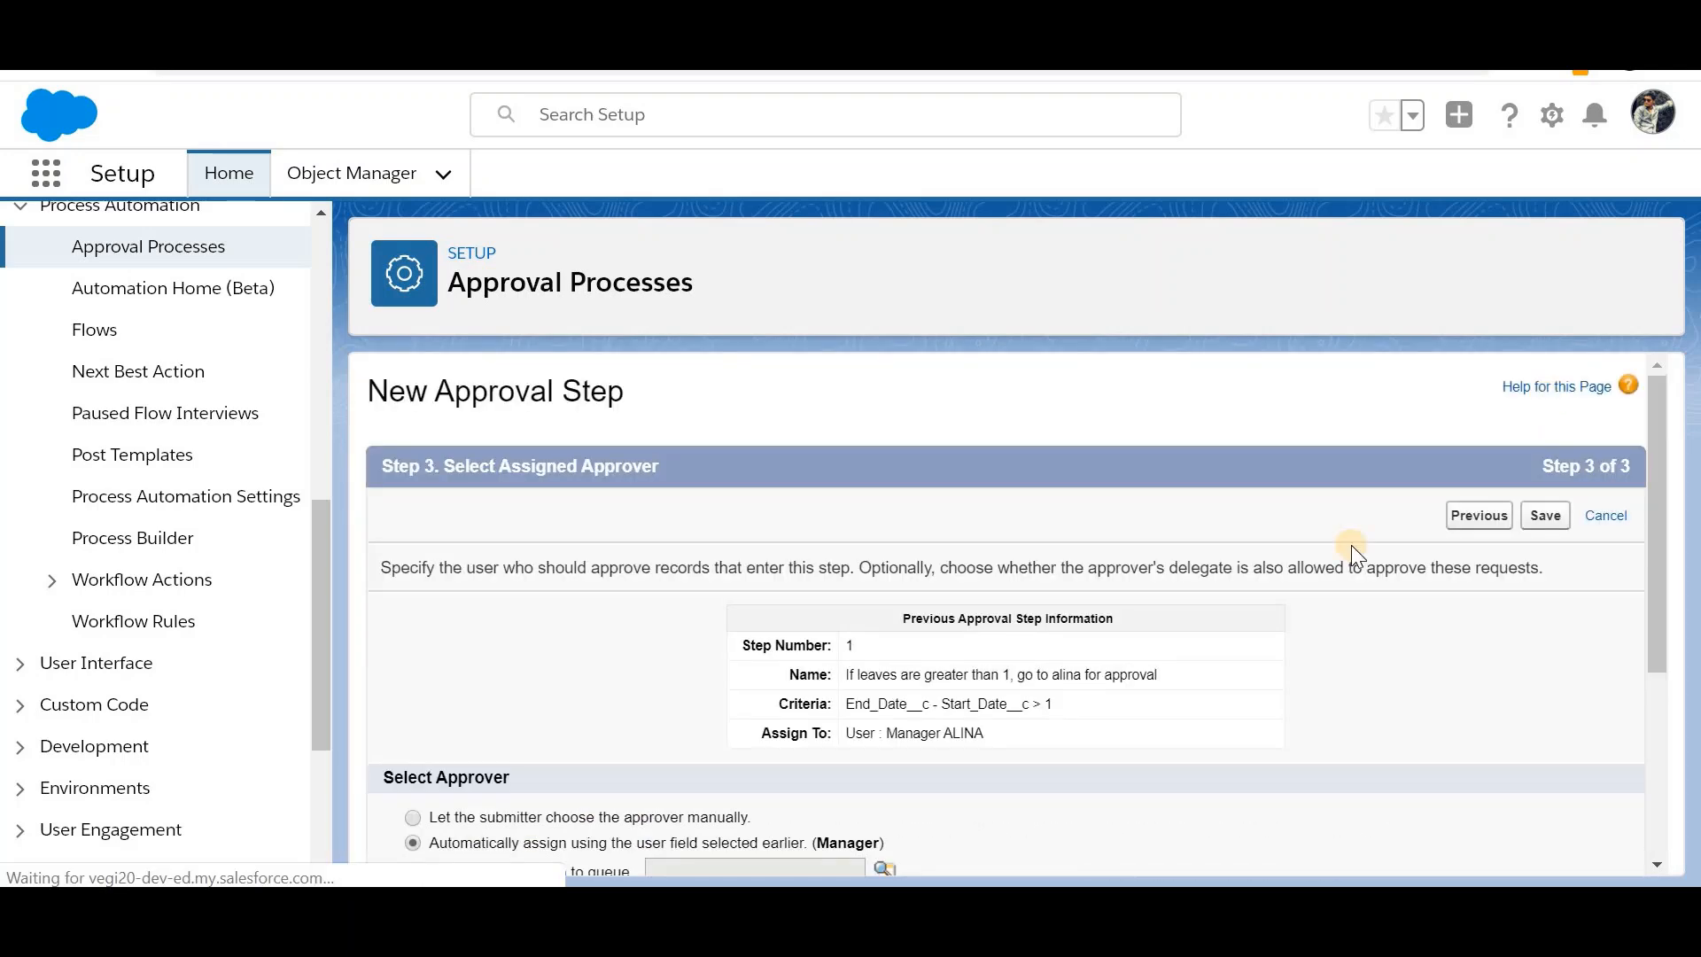
Step: Automatically assign step 2 to the vice president user, save it, and return to the process without creating an email alert
{"action": "scroll", "coordinate": [1228, 668], "scroll_direction": "down", "scroll_amount": 3}
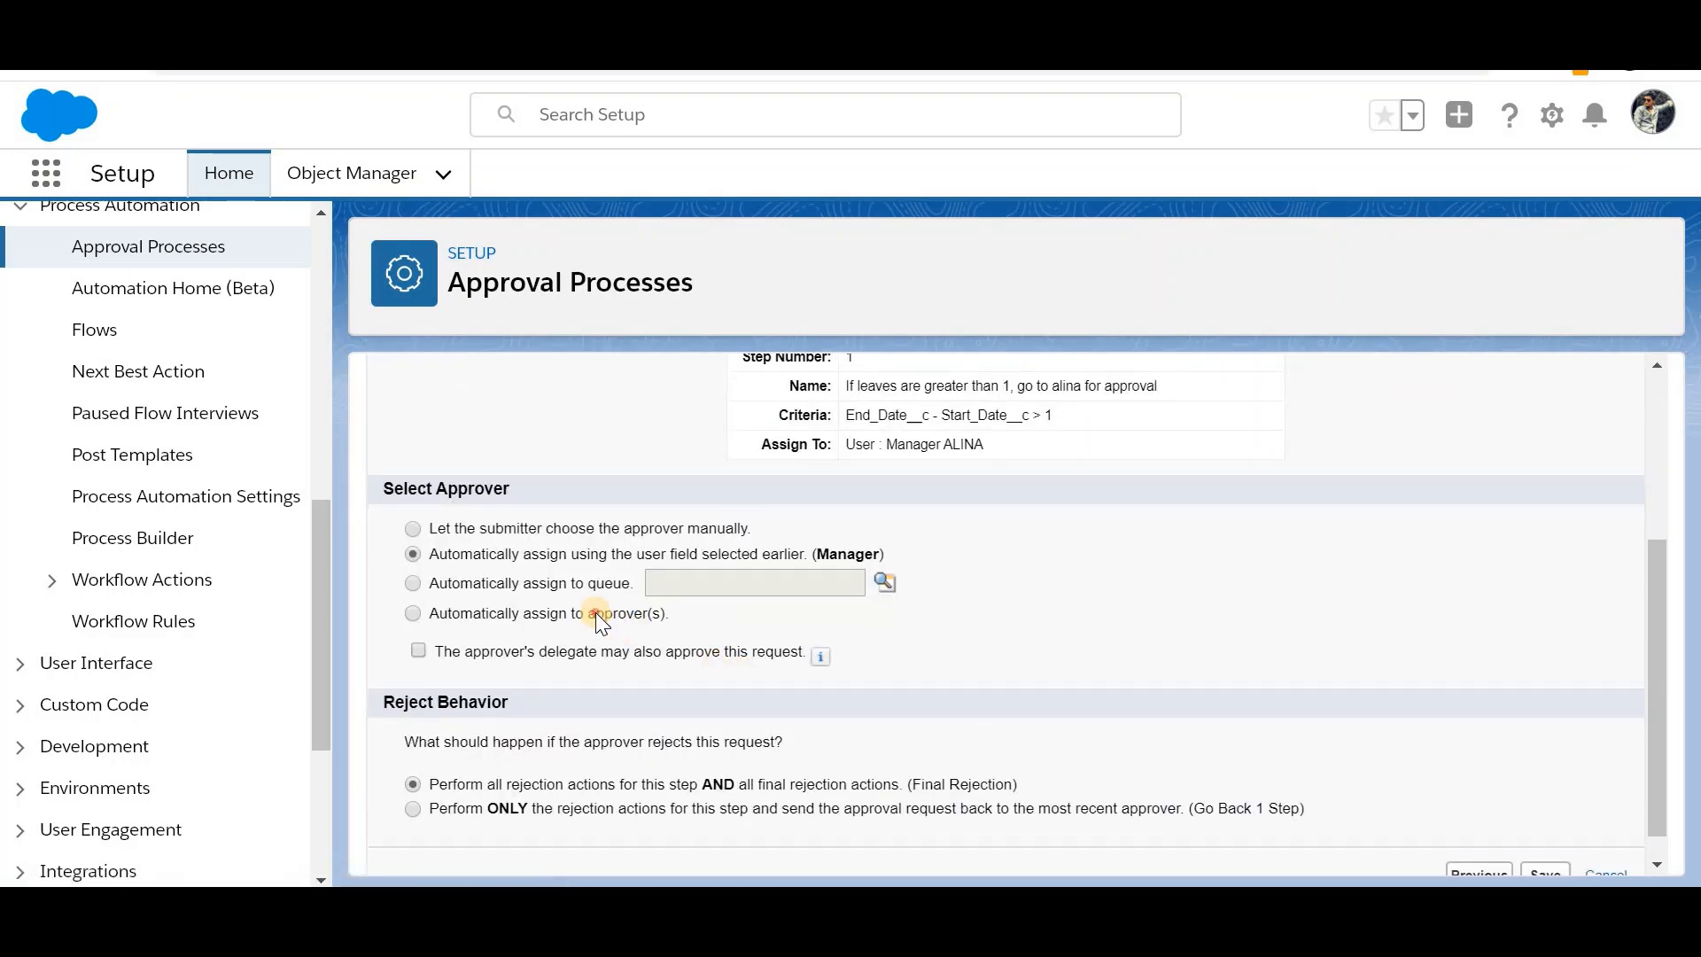
{"action": "left_click", "coordinate": [597, 614]}
{"action": "left_click", "coordinate": [693, 663]}
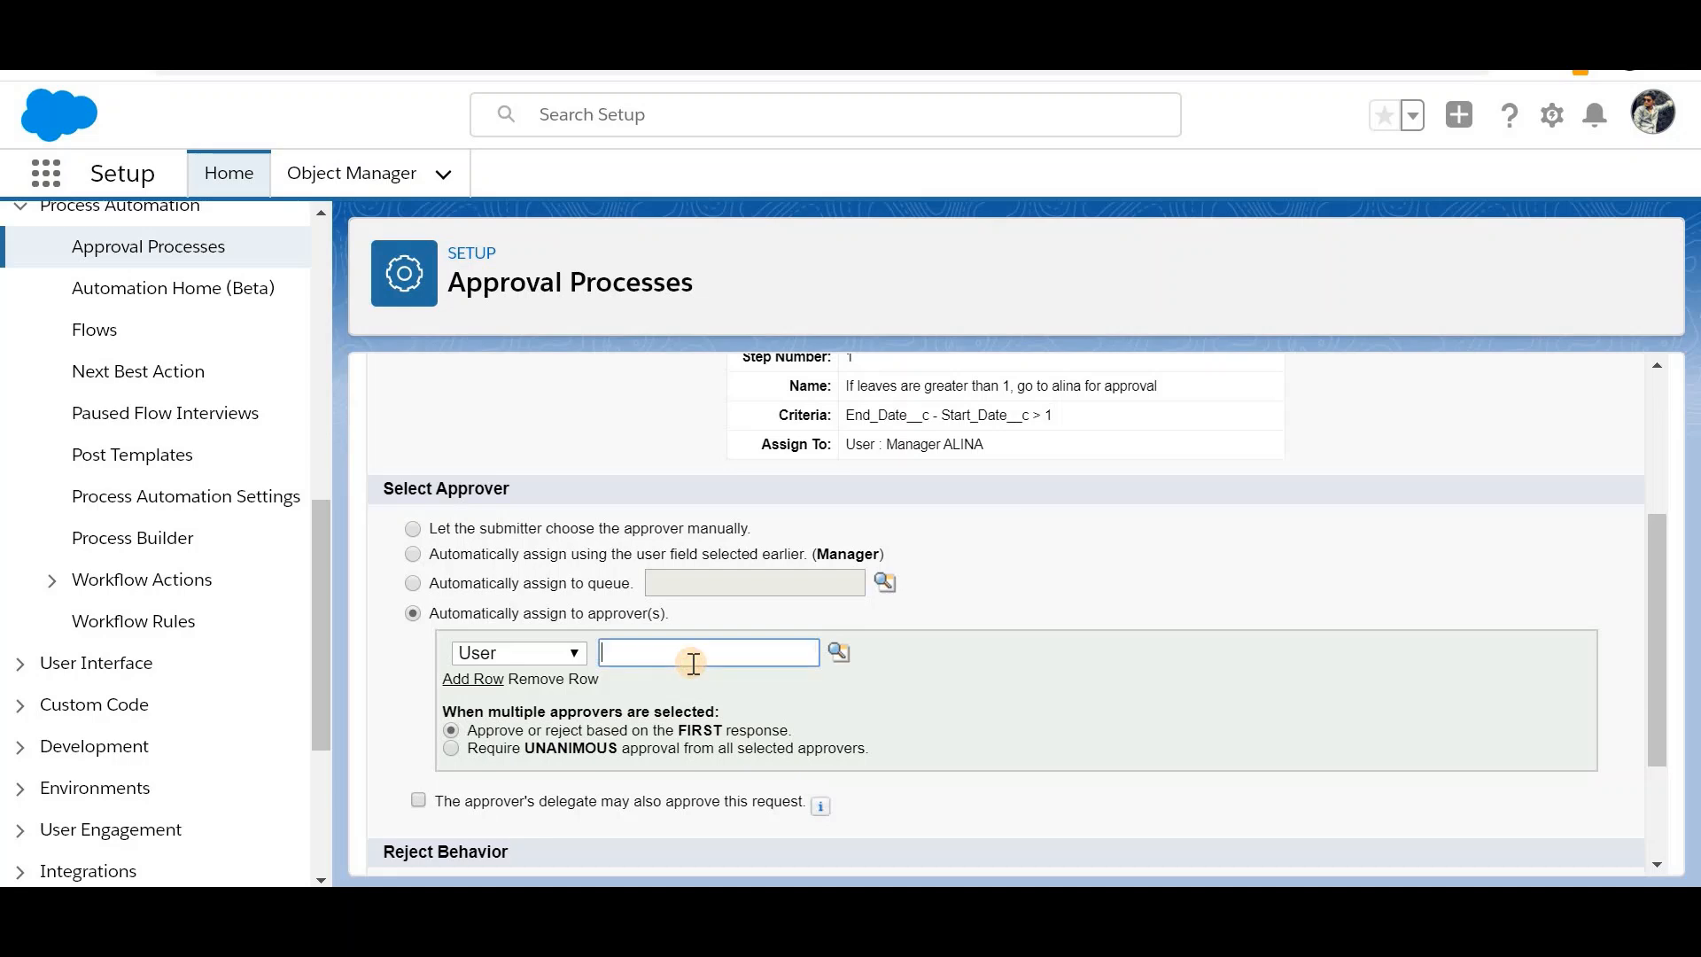
{"action": "left_click", "coordinate": [839, 652]}
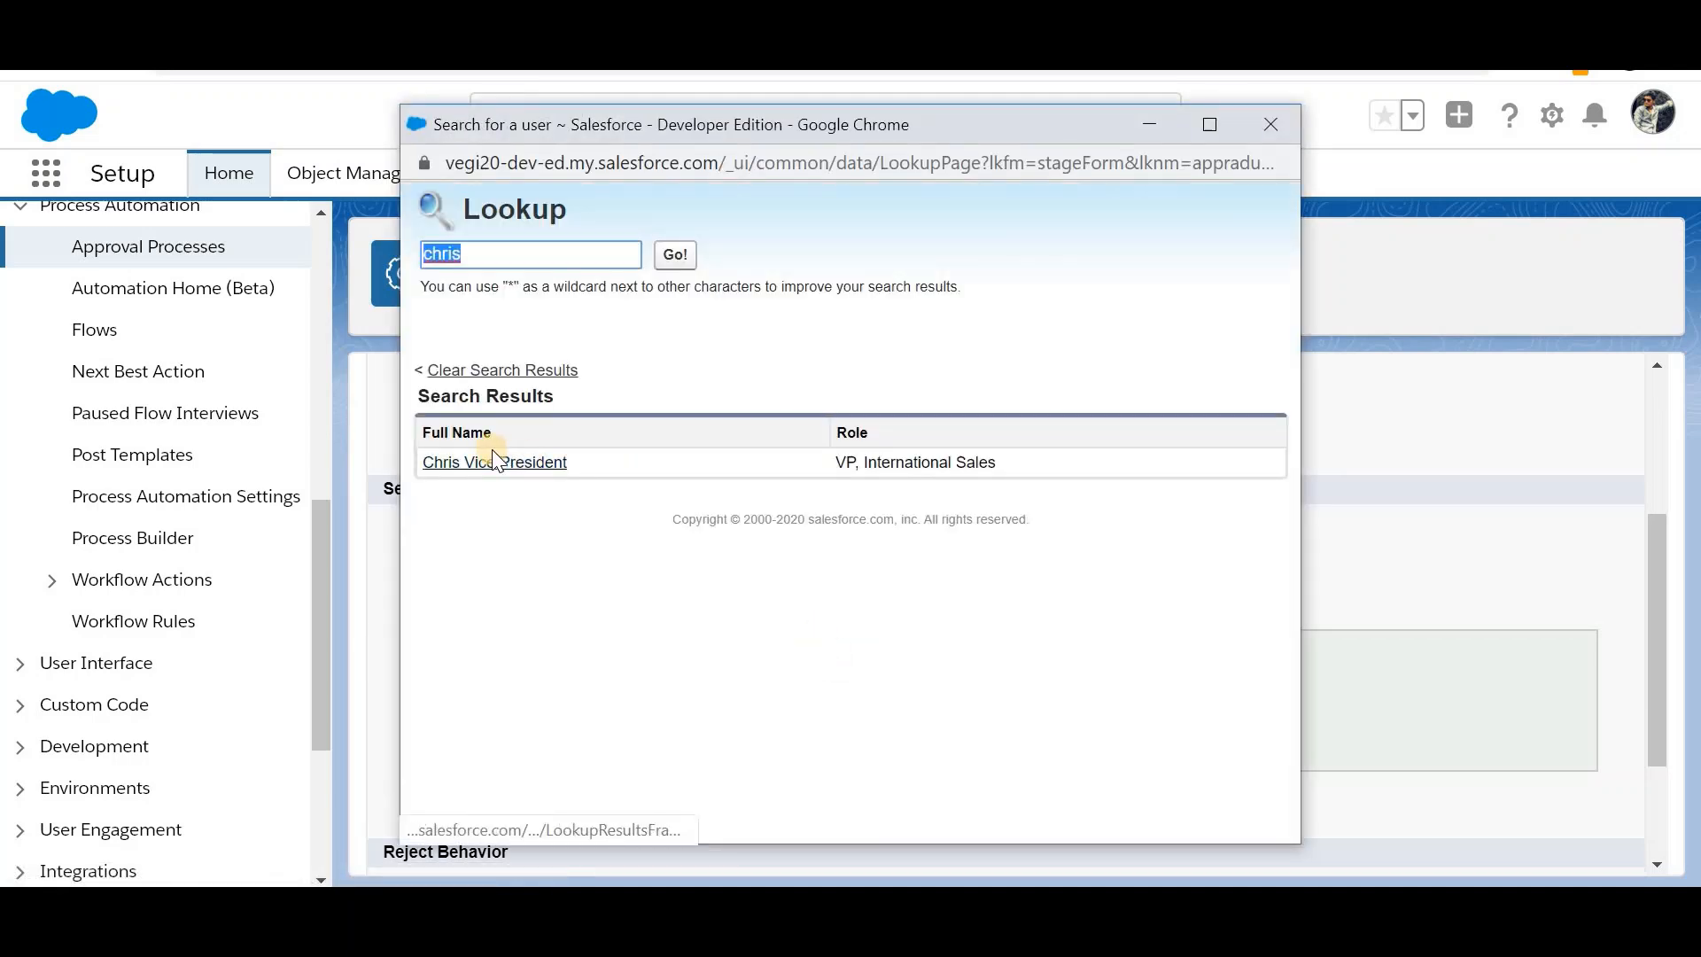
{"action": "left_click", "coordinate": [466, 464]}
{"action": "scroll", "coordinate": [1250, 710], "scroll_direction": "up", "scroll_amount": 3}
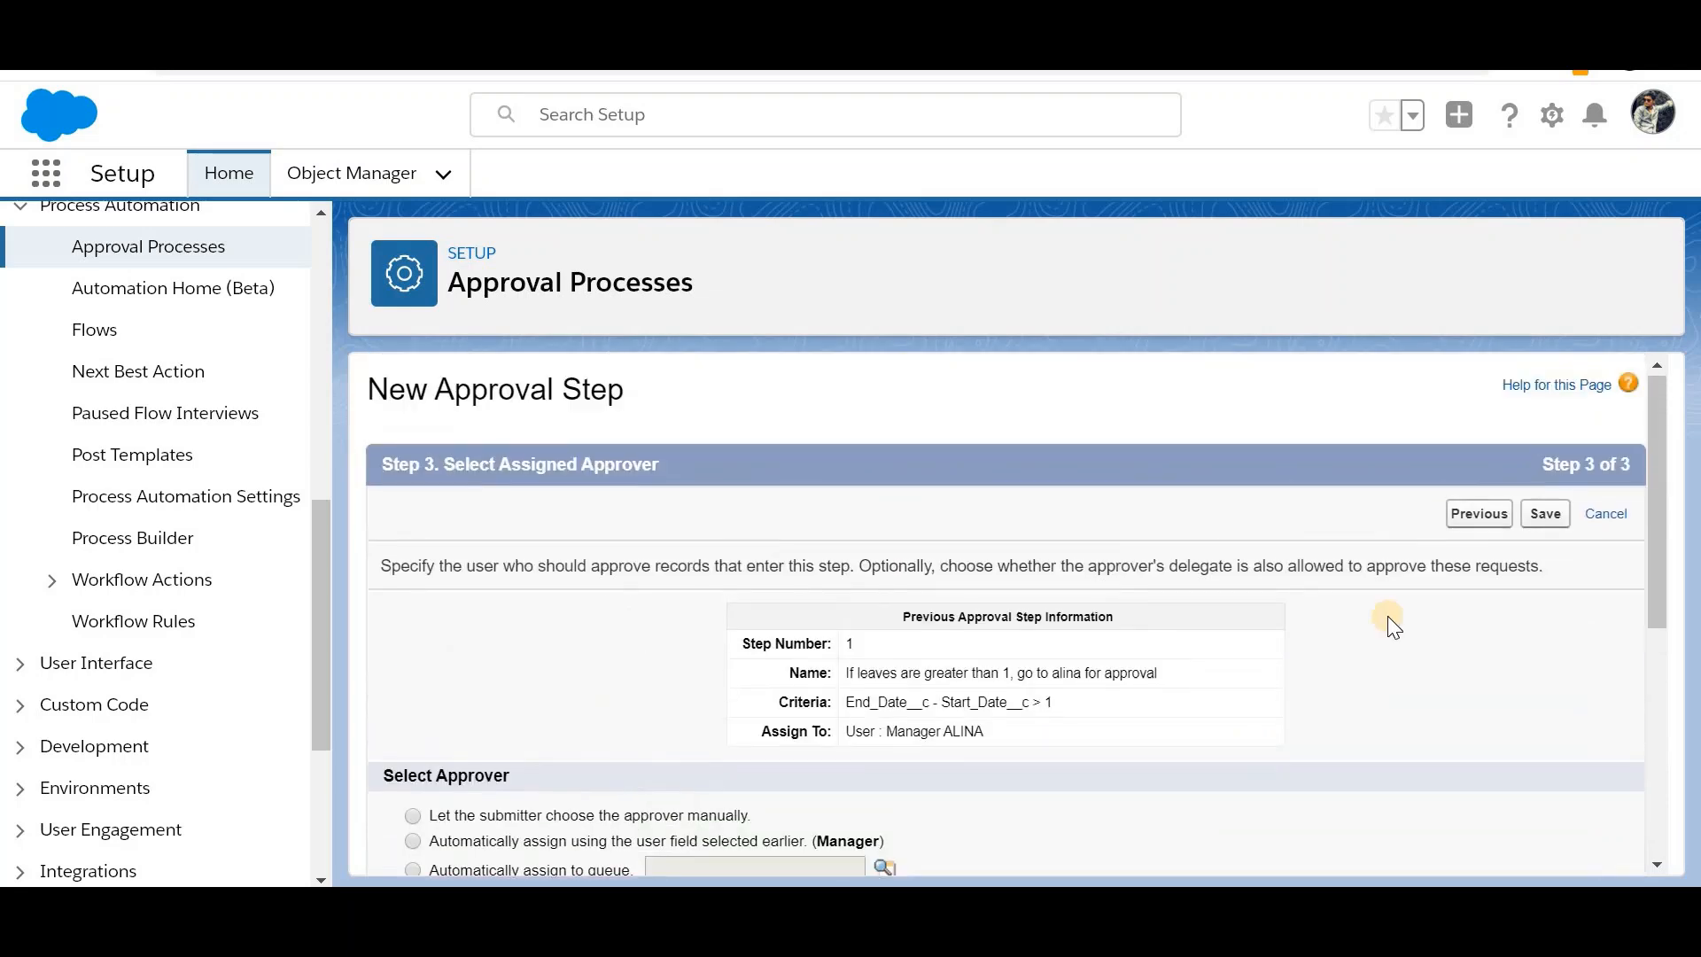
{"action": "left_click", "coordinate": [1543, 517]}
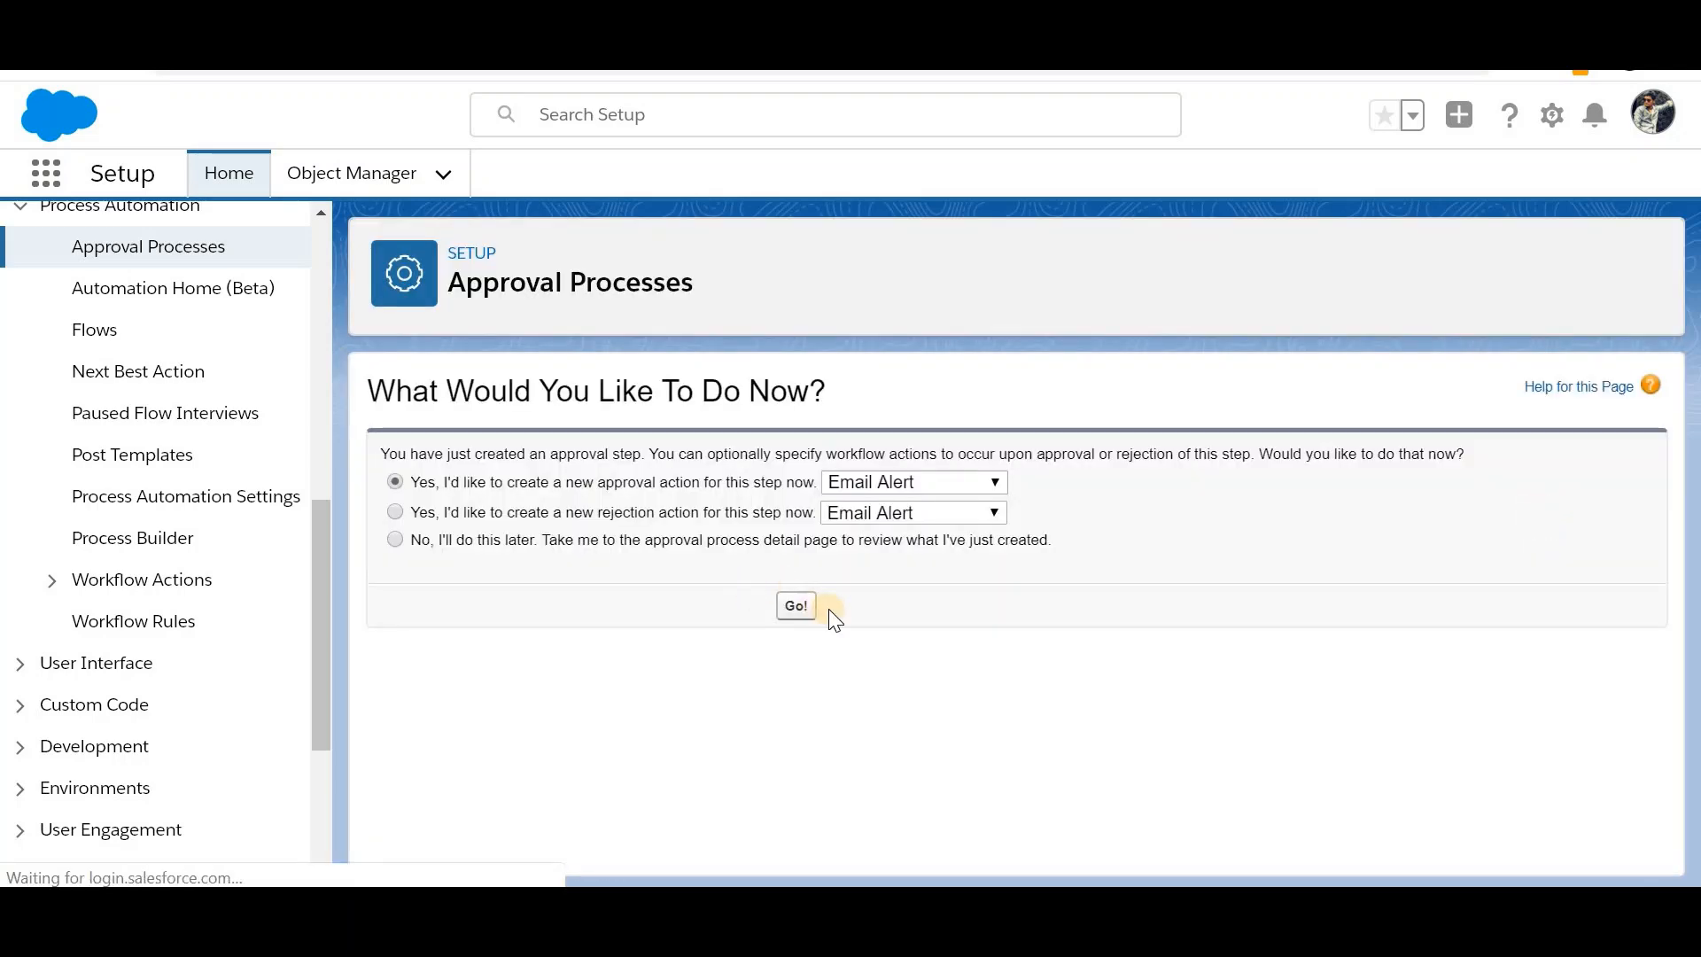
{"action": "left_click", "coordinate": [800, 610]}
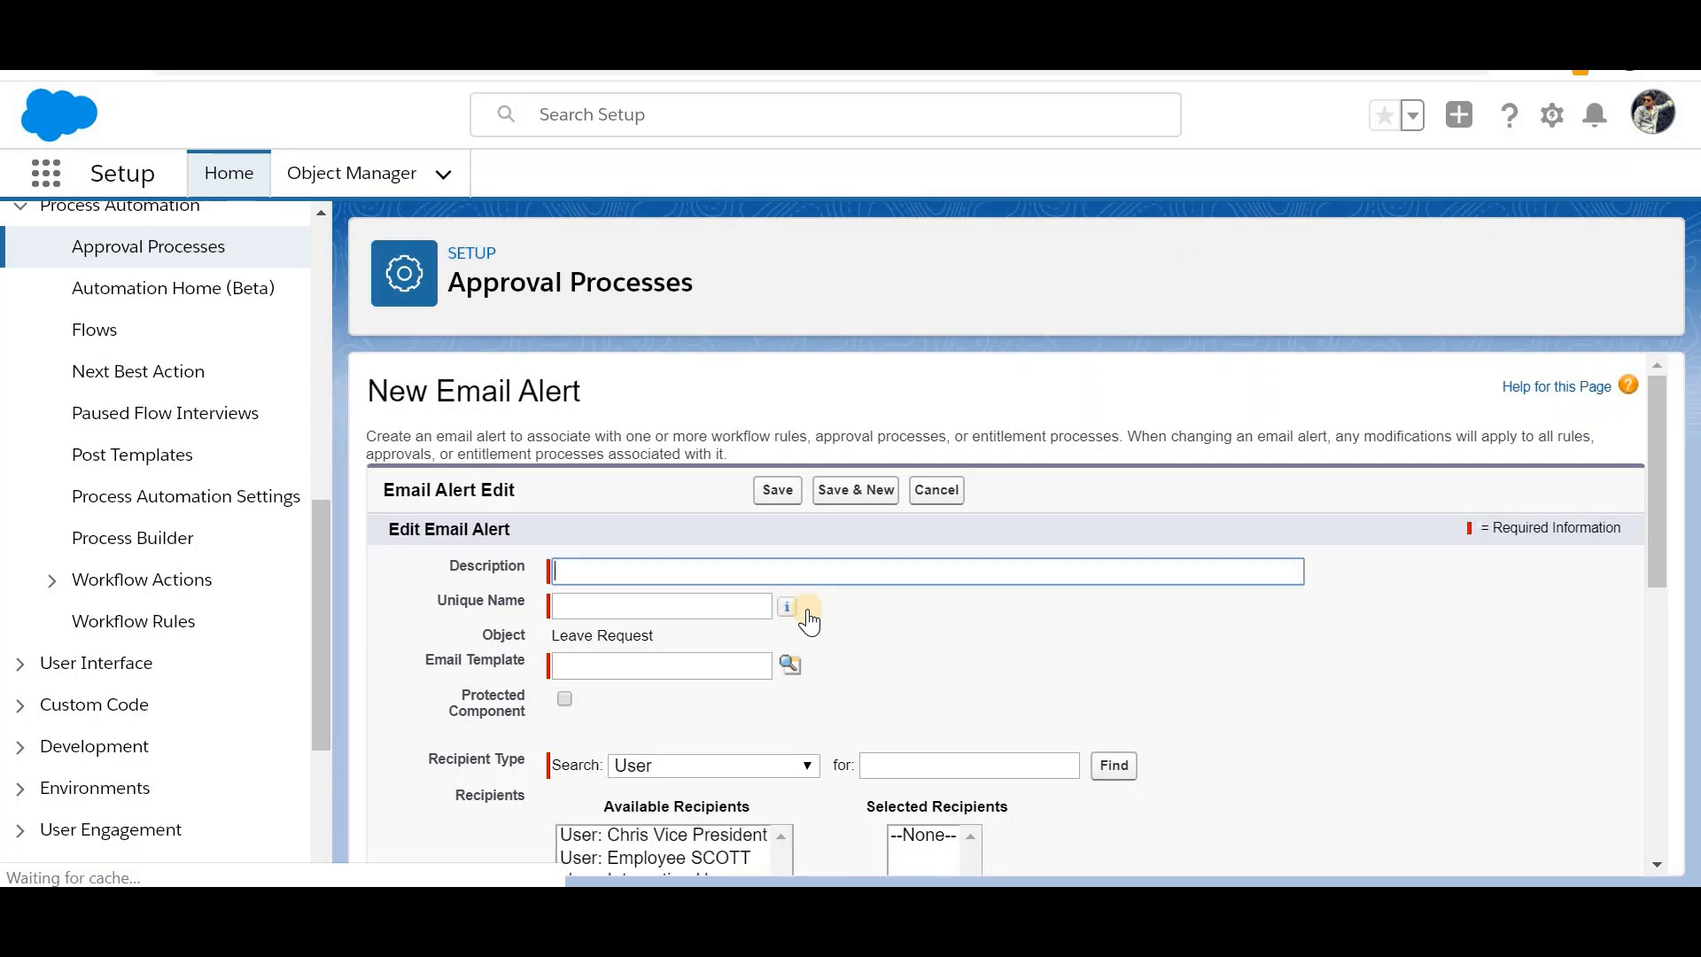
{"action": "left_click", "coordinate": [932, 496]}
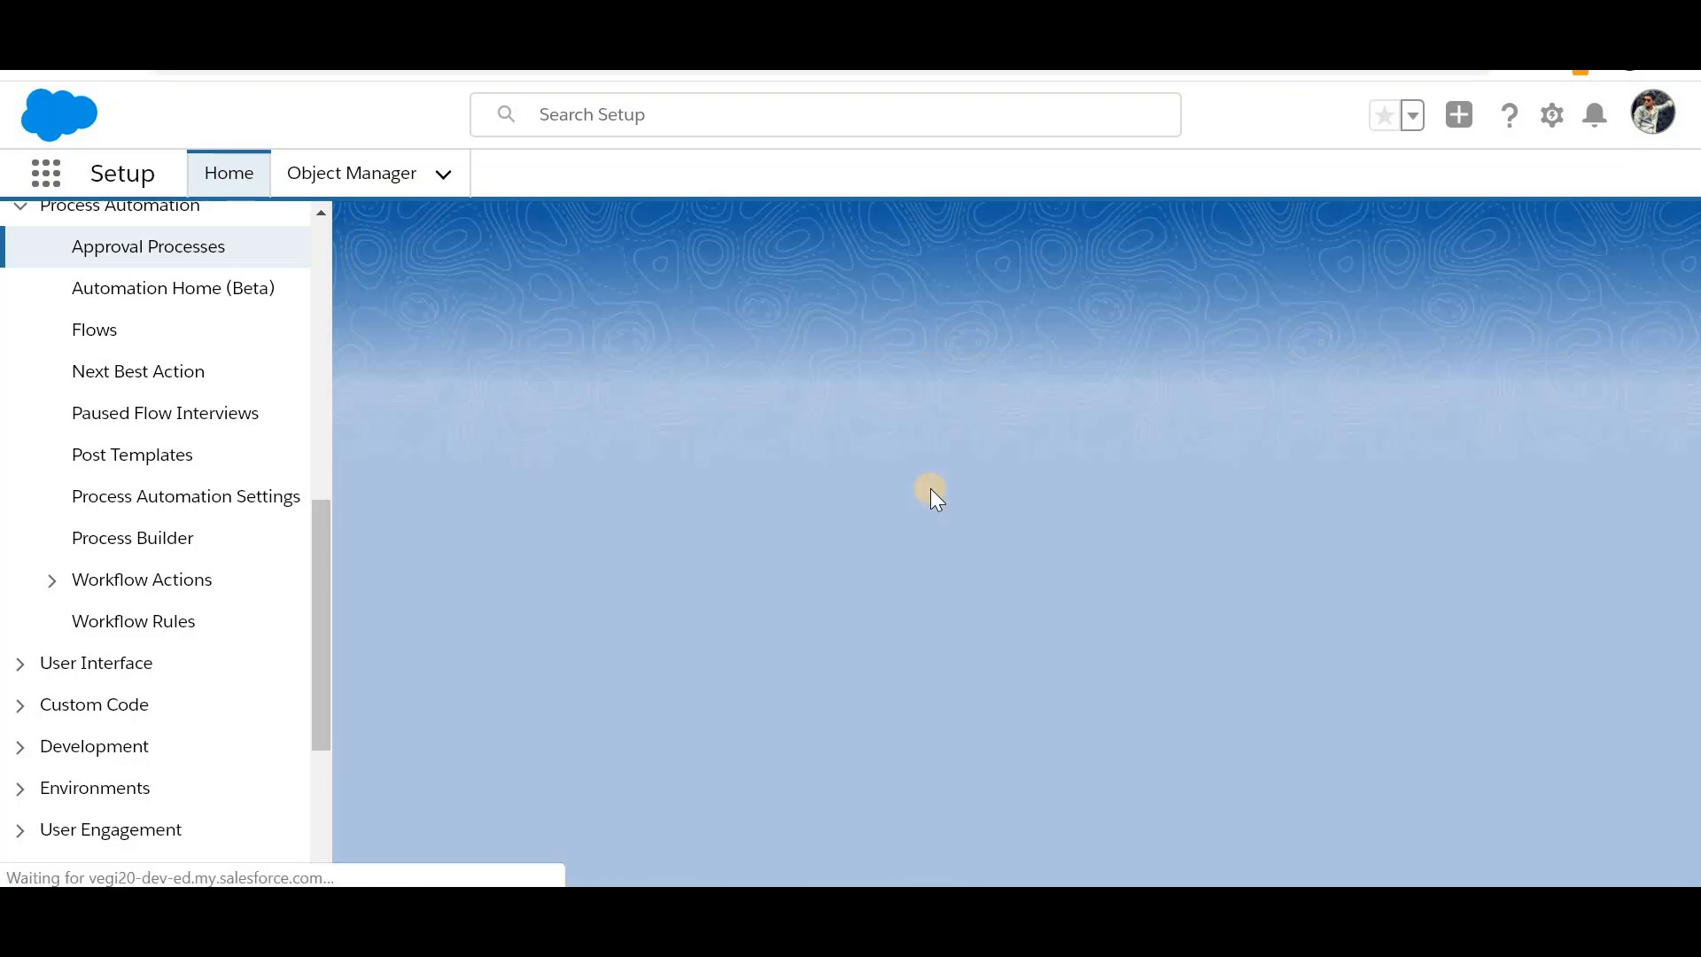
Step: Review the names, criteria and approvers of both approval steps, the final actions, and the process definition details
{"action": "scroll", "coordinate": [1137, 634], "scroll_direction": "down", "scroll_amount": 8}
{"action": "scroll", "coordinate": [1136, 635], "scroll_direction": "up", "scroll_amount": 3}
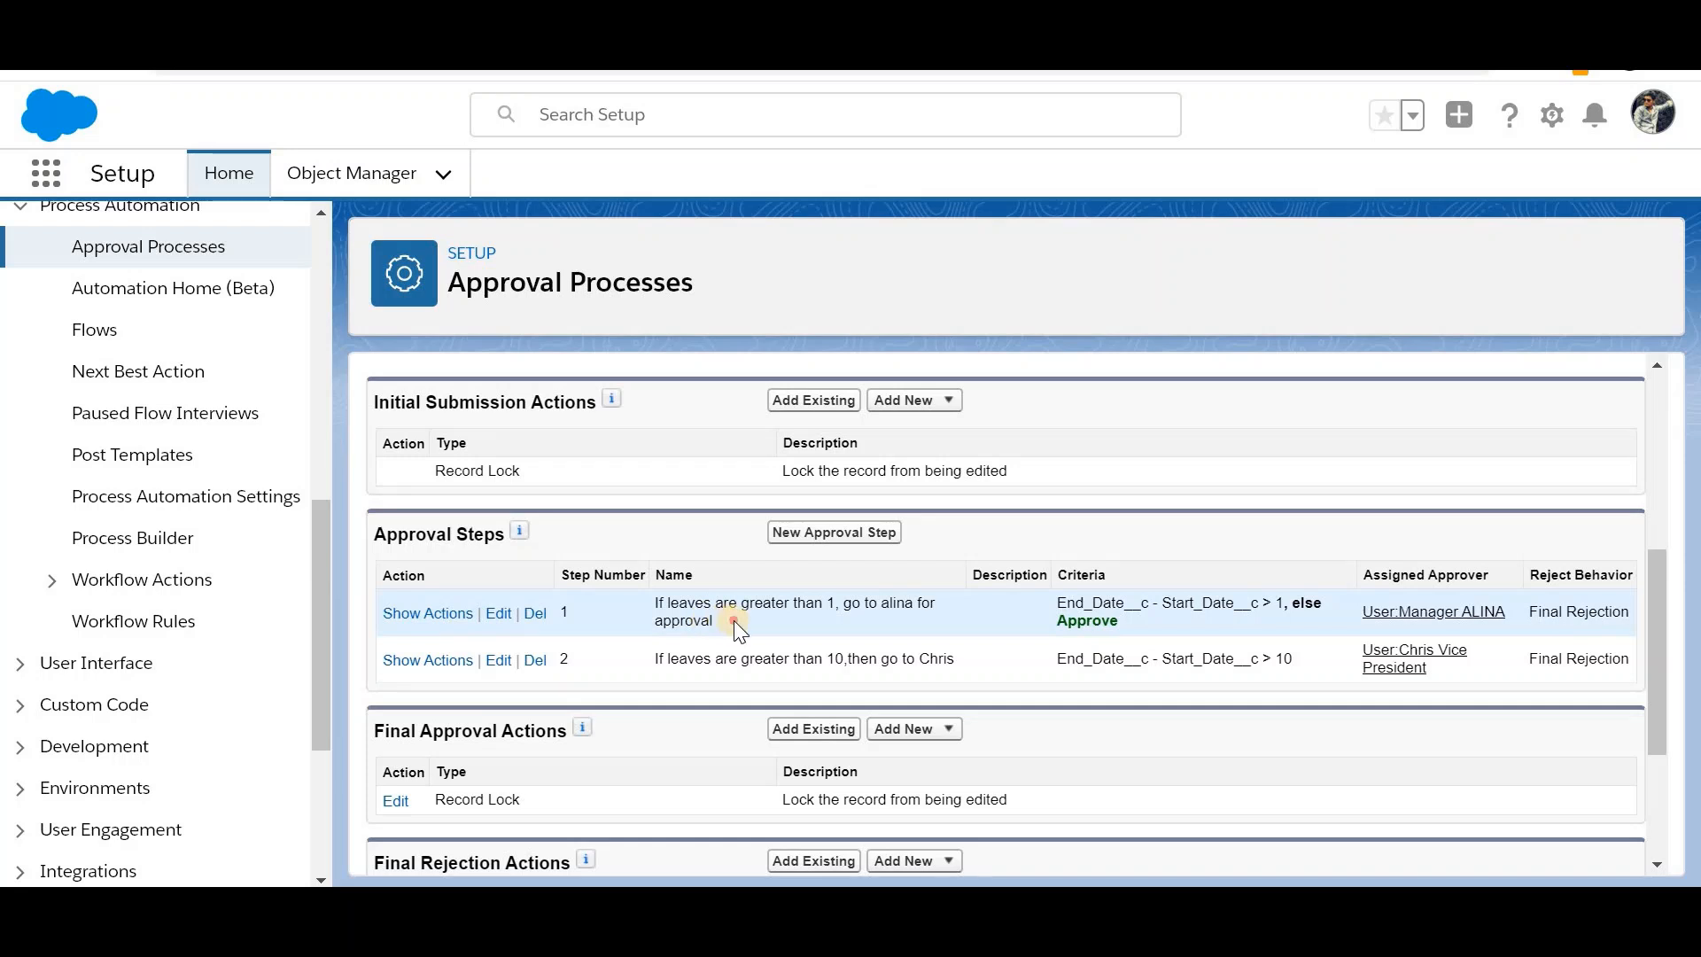
{"action": "left_click_drag", "start_coordinate": [734, 620], "coordinate": [641, 605]}
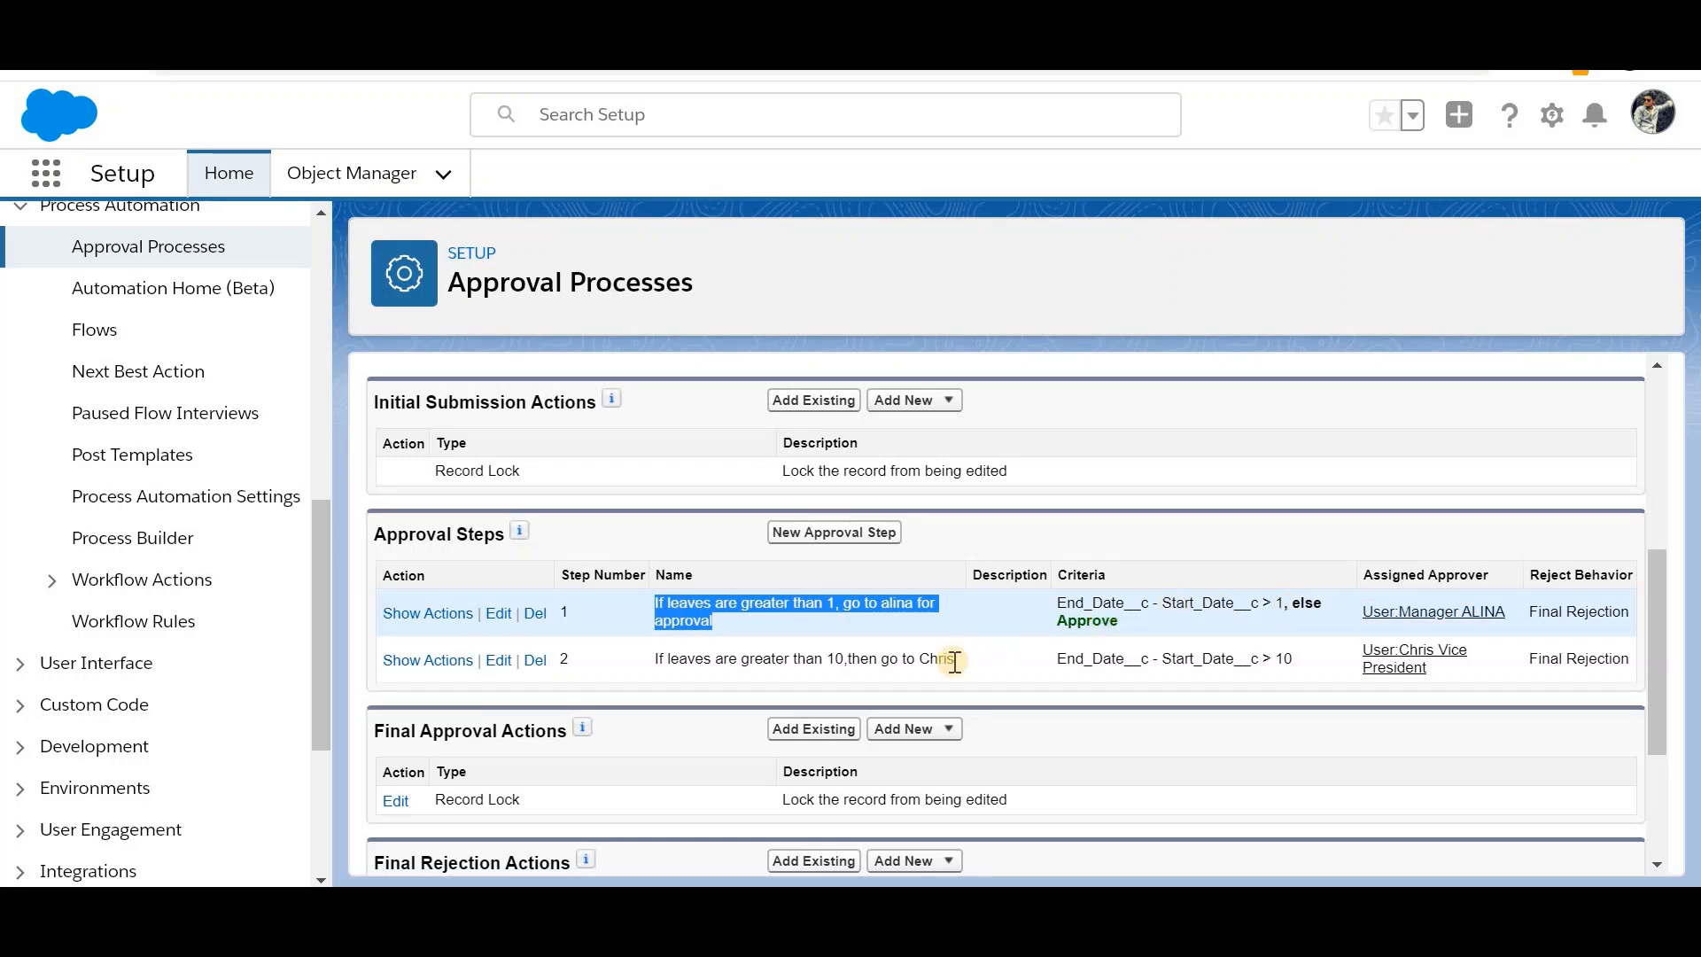
{"action": "left_click_drag", "start_coordinate": [912, 676], "coordinate": [777, 675]}
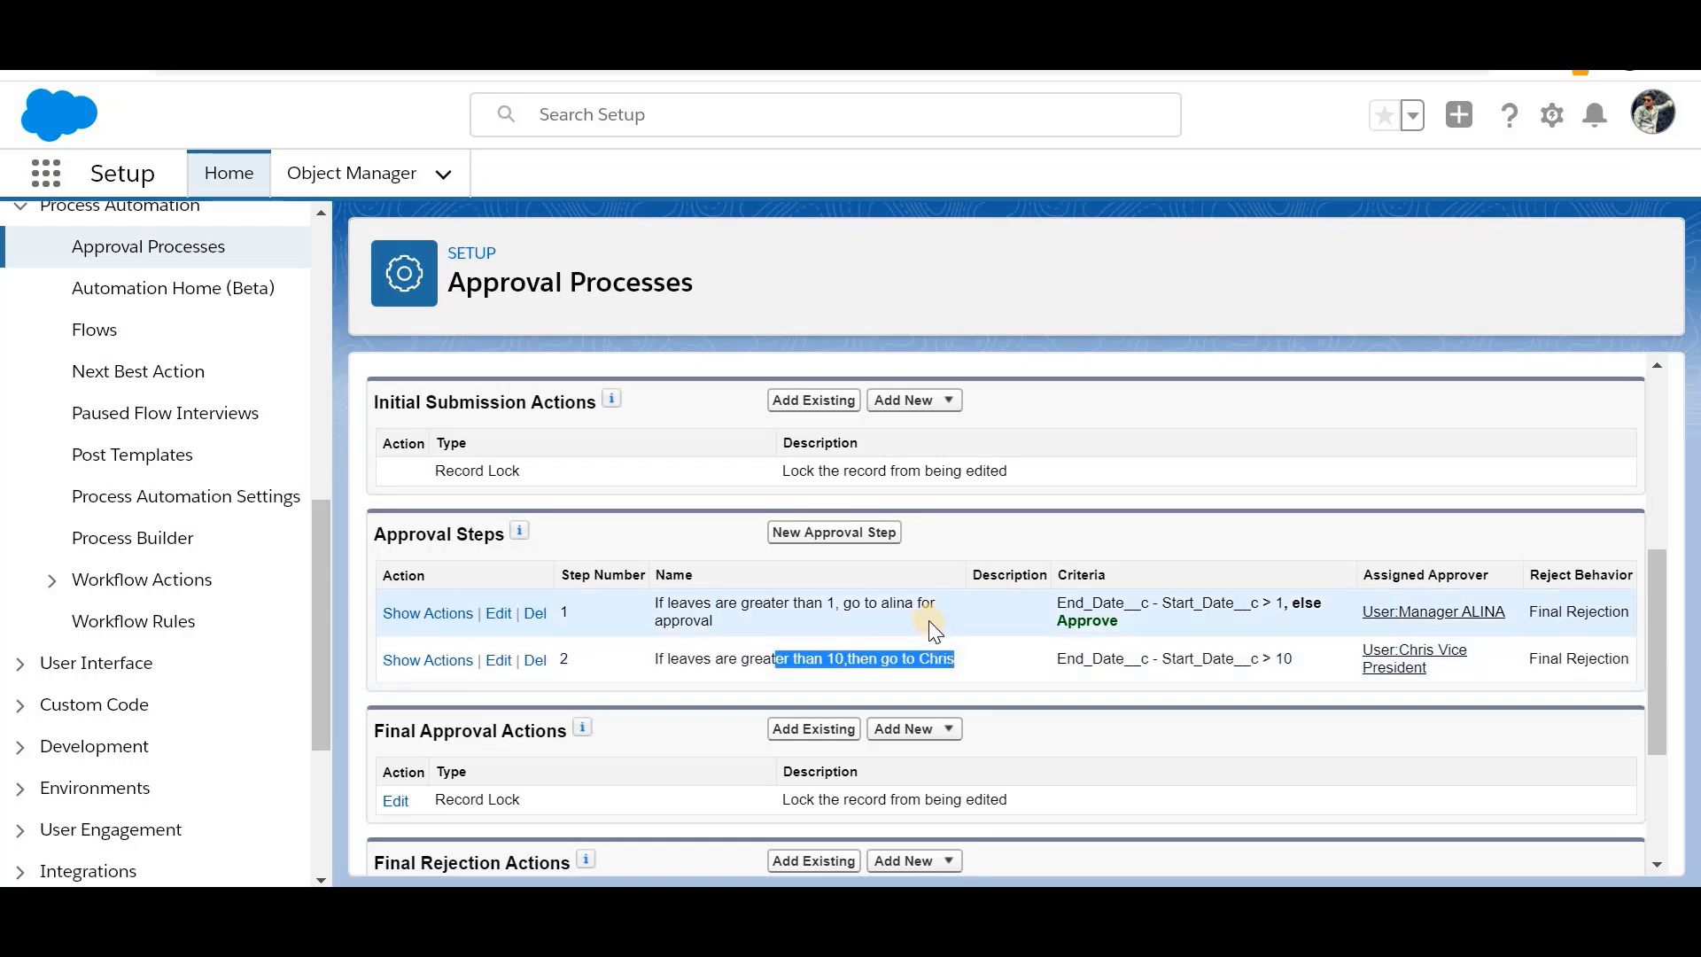
{"action": "double_click", "coordinate": [932, 663]}
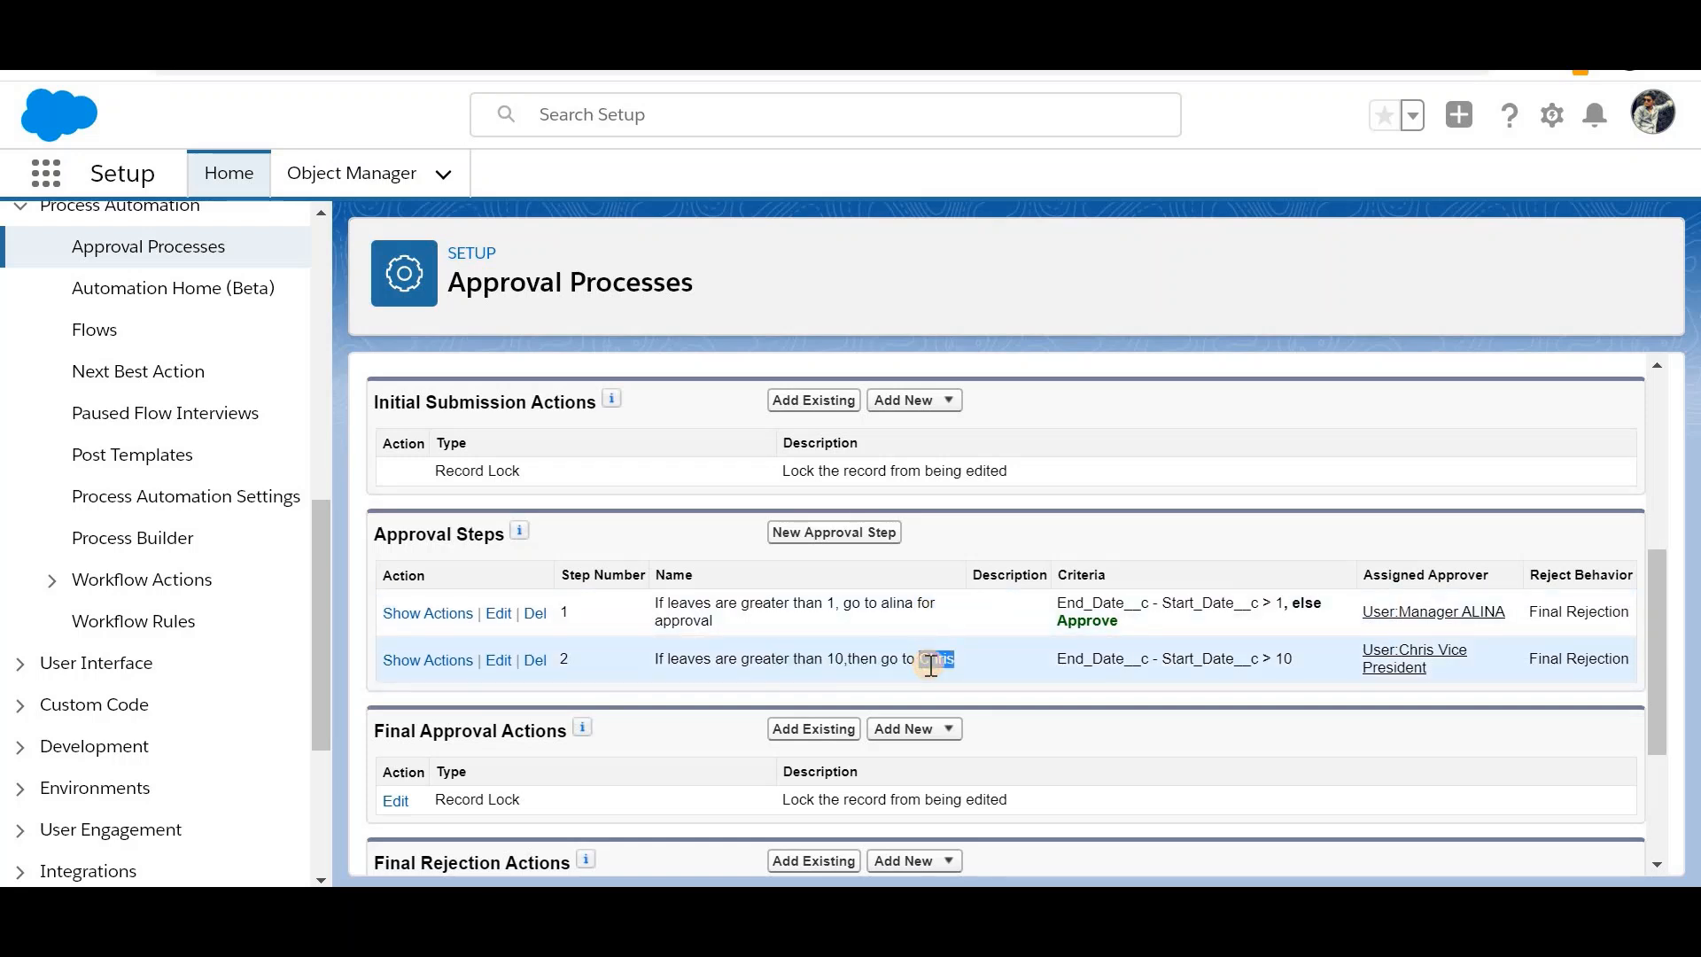
{"action": "left_click", "coordinate": [914, 607]}
{"action": "left_click_drag", "start_coordinate": [881, 659], "coordinate": [994, 660]}
{"action": "scroll", "coordinate": [1050, 659], "scroll_direction": "up", "scroll_amount": 3}
{"action": "scroll", "coordinate": [575, 608], "scroll_direction": "down", "scroll_amount": 2}
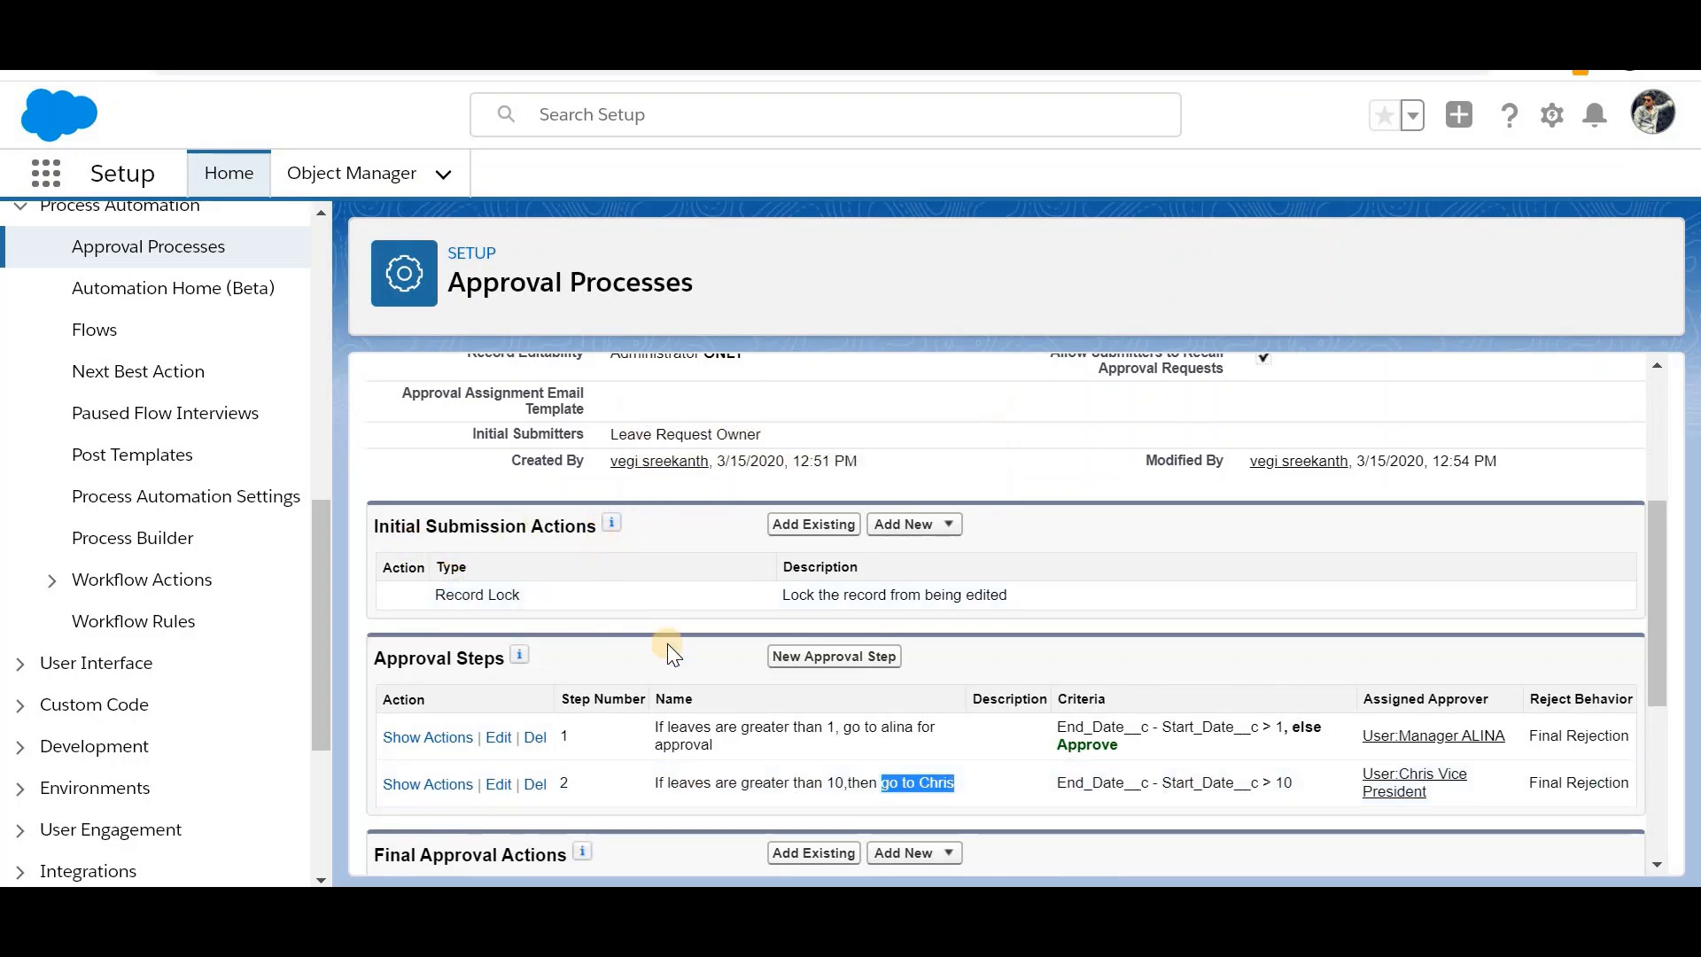
{"action": "scroll", "coordinate": [669, 649], "scroll_direction": "down", "scroll_amount": 5}
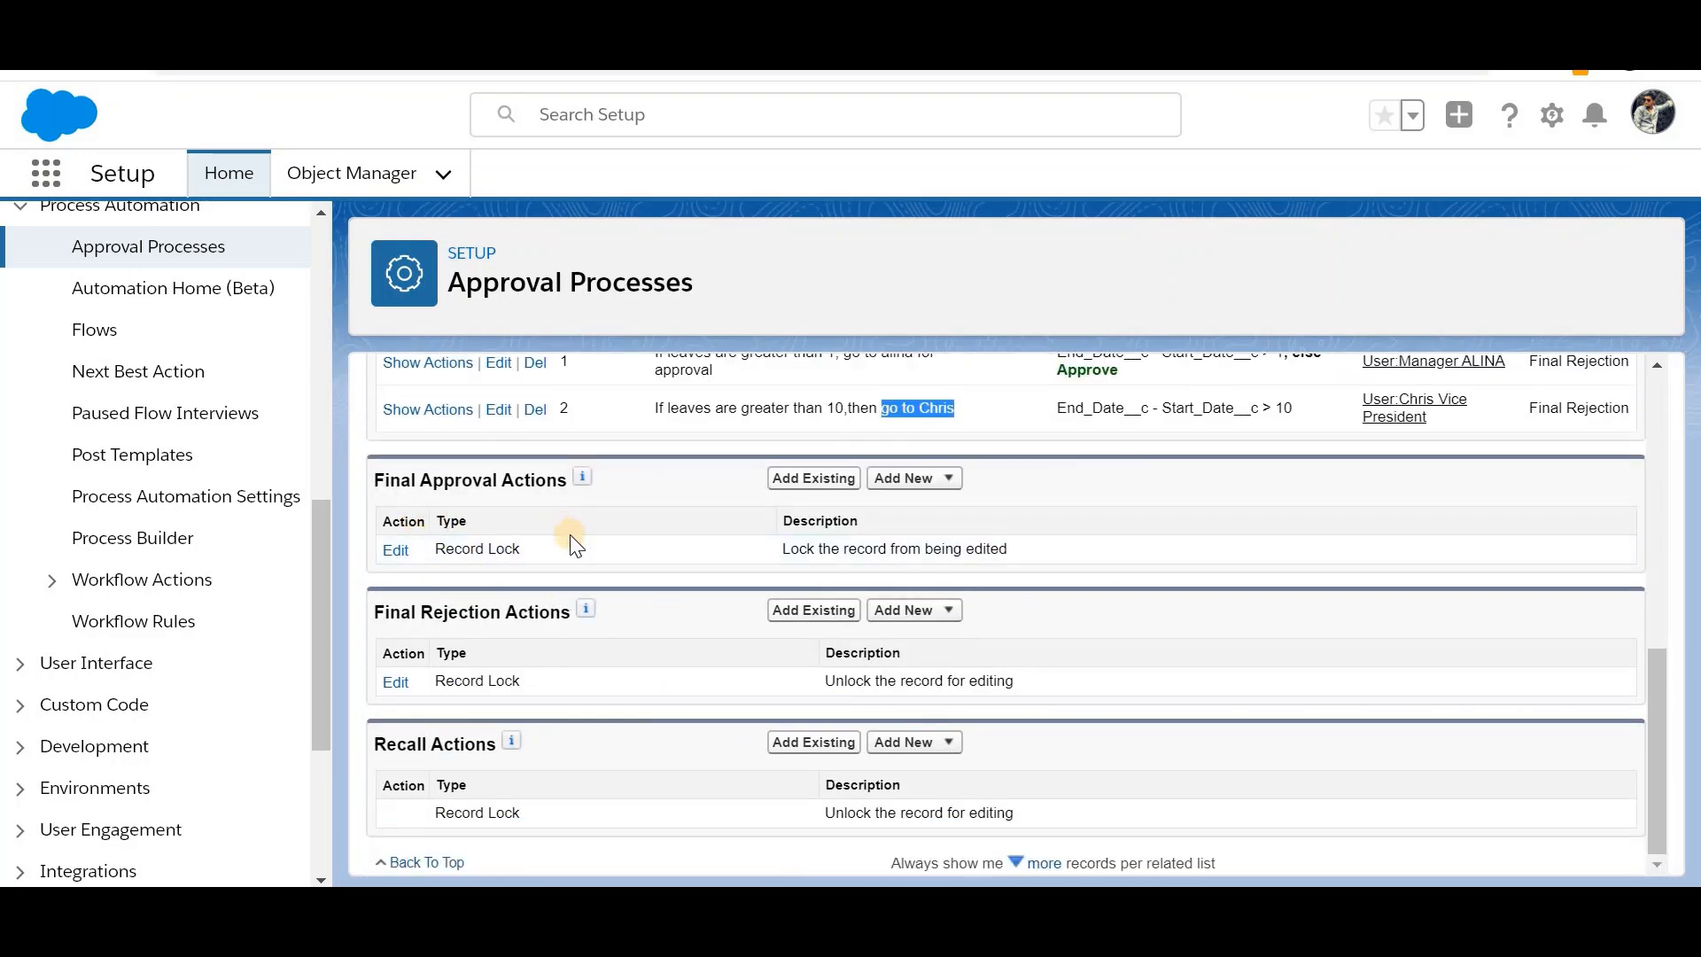
{"action": "scroll", "coordinate": [646, 746], "scroll_direction": "up", "scroll_amount": 5}
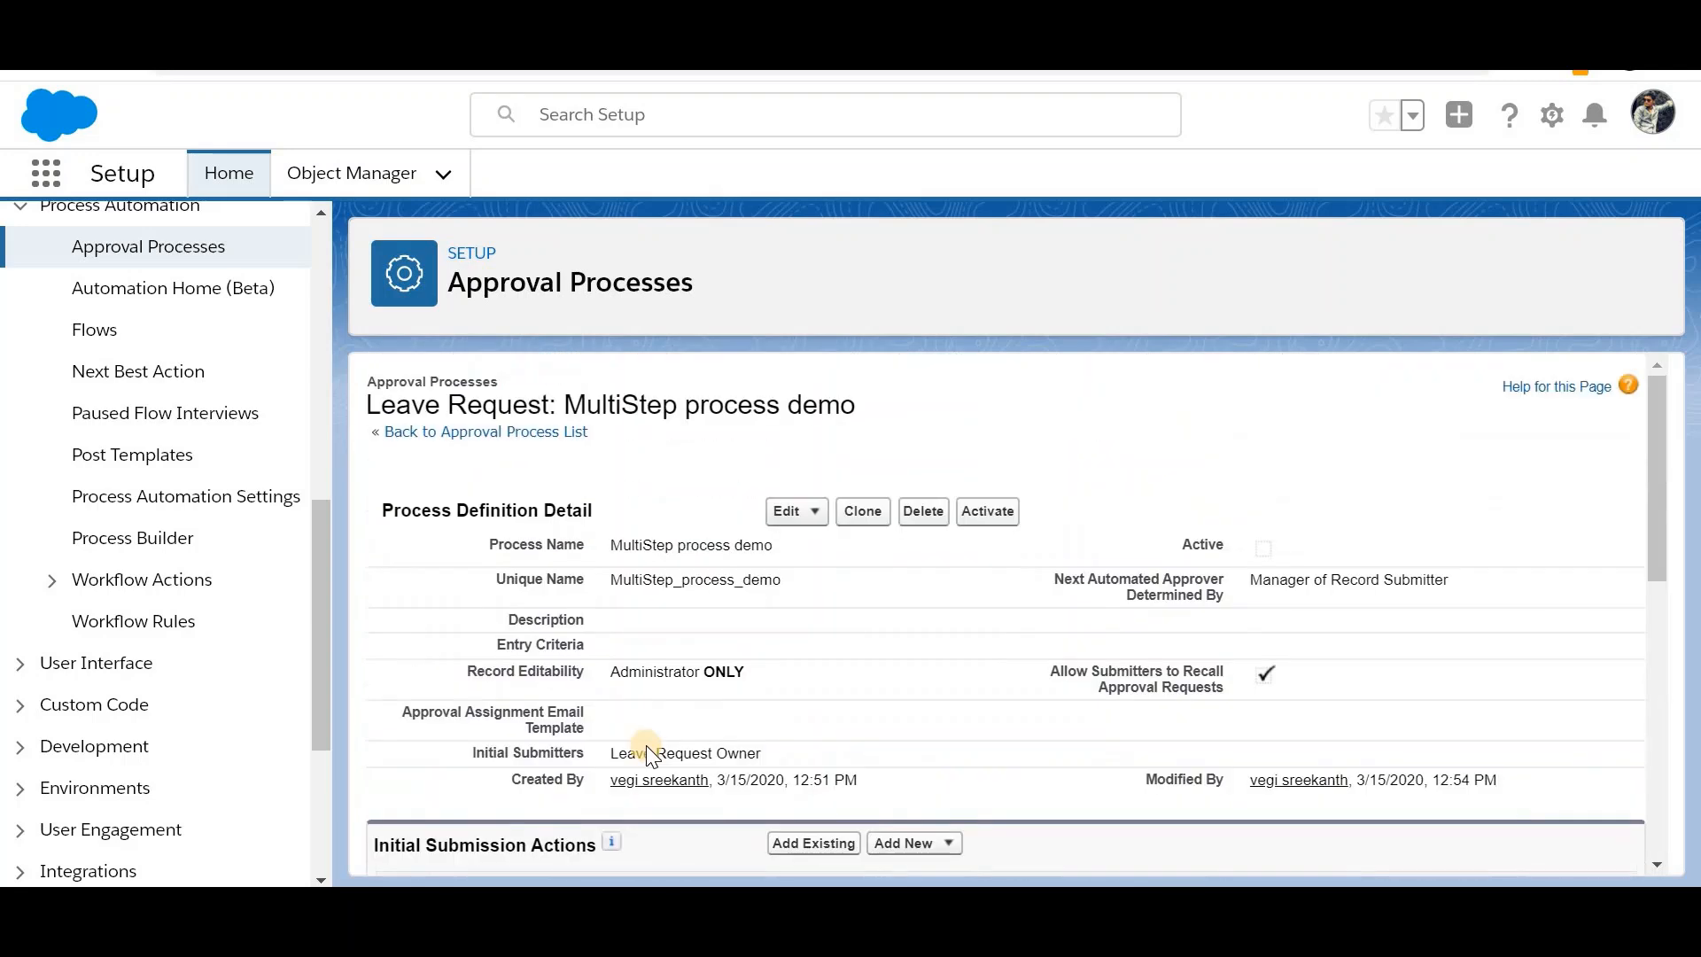
Step: Activate the MultiStep process demo approval process and reload the All Leave Requests list in the employee's session
{"action": "left_click", "coordinate": [987, 511]}
{"action": "left_click", "coordinate": [978, 259]}
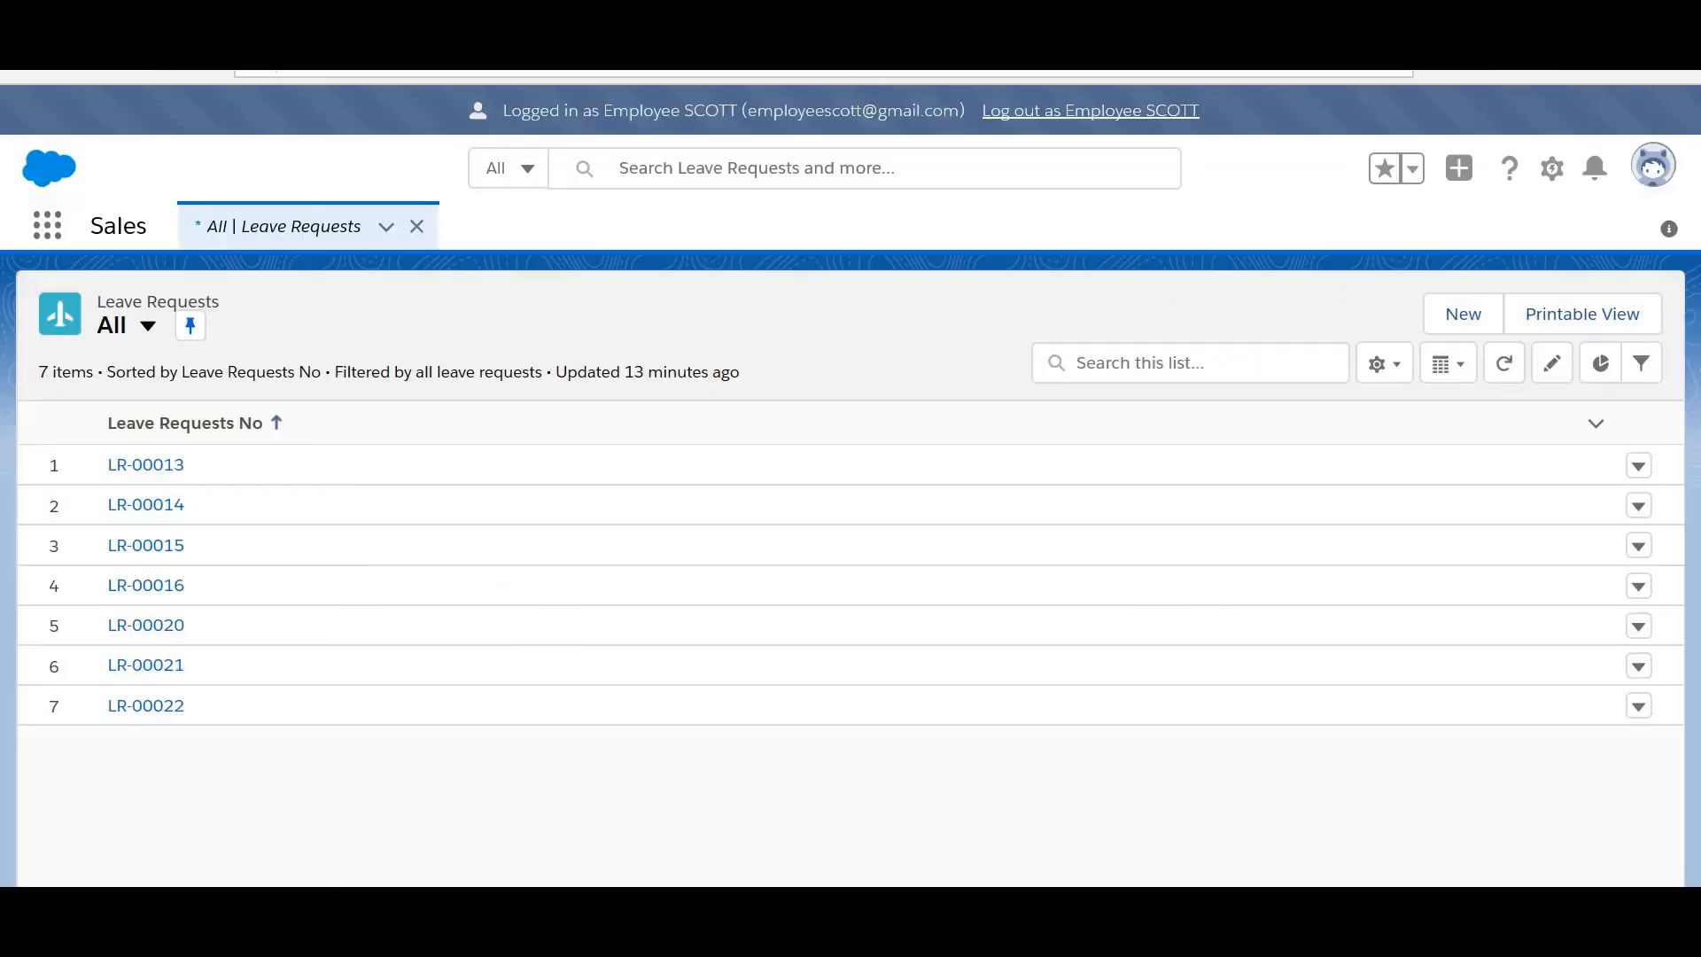
{"action": "left_click", "coordinate": [298, 239]}
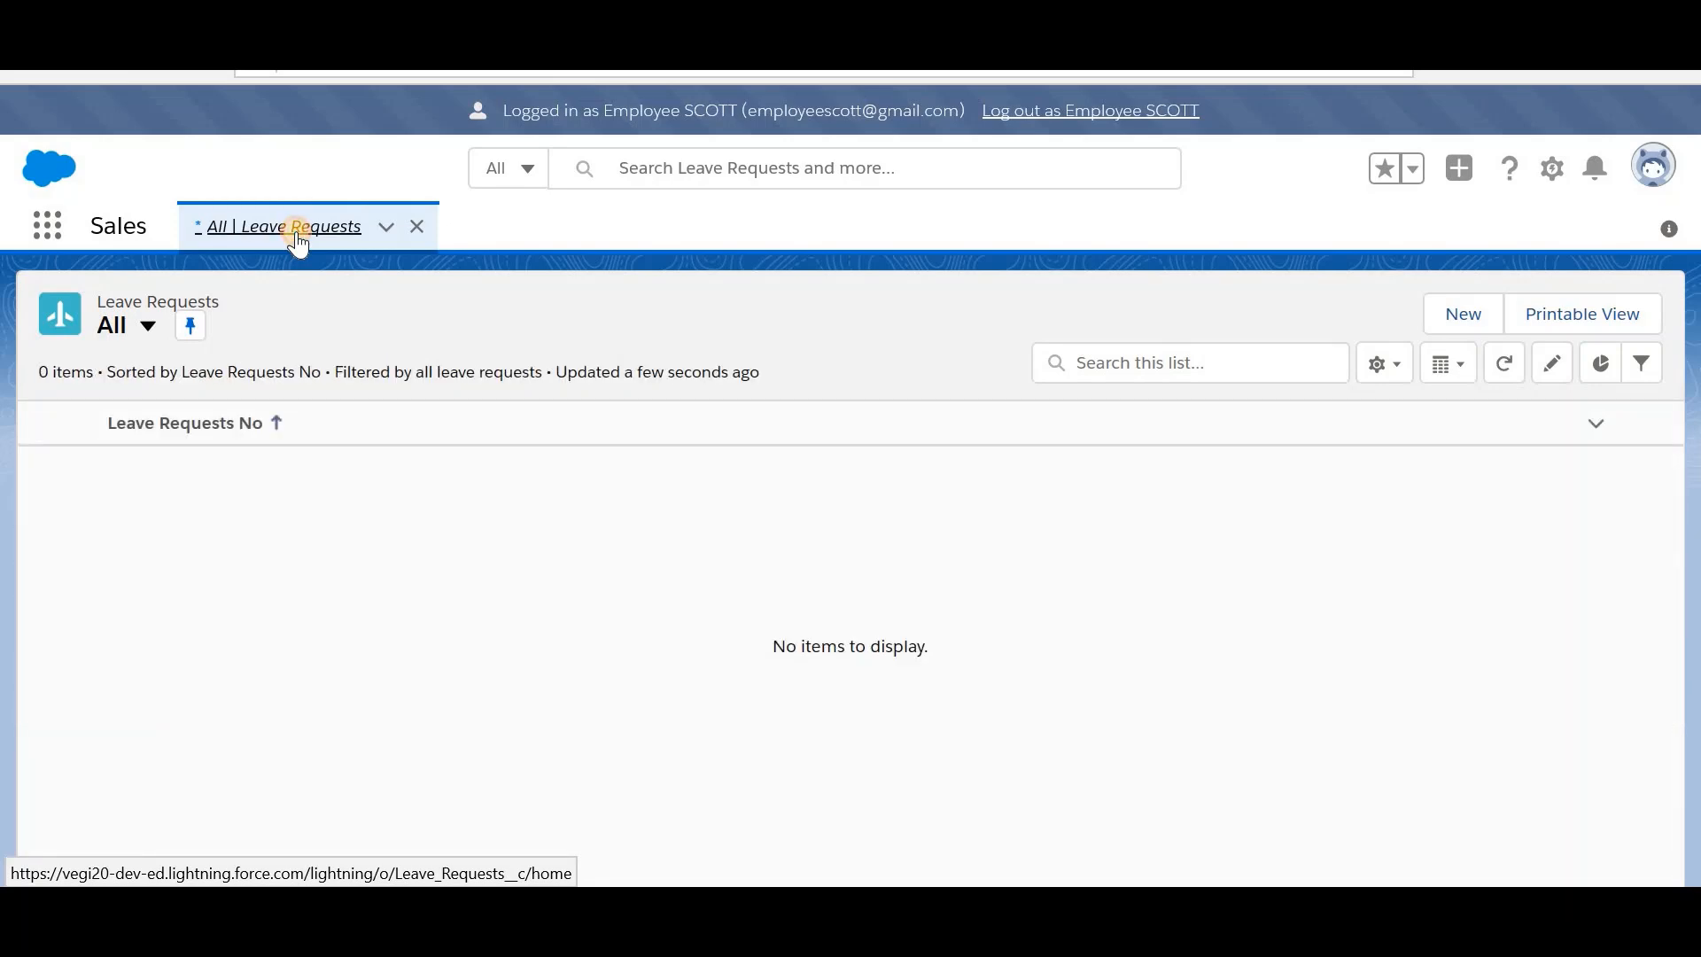
{"action": "left_click", "coordinate": [297, 235]}
{"action": "left_click_drag", "start_coordinate": [503, 111], "coordinate": [741, 109]}
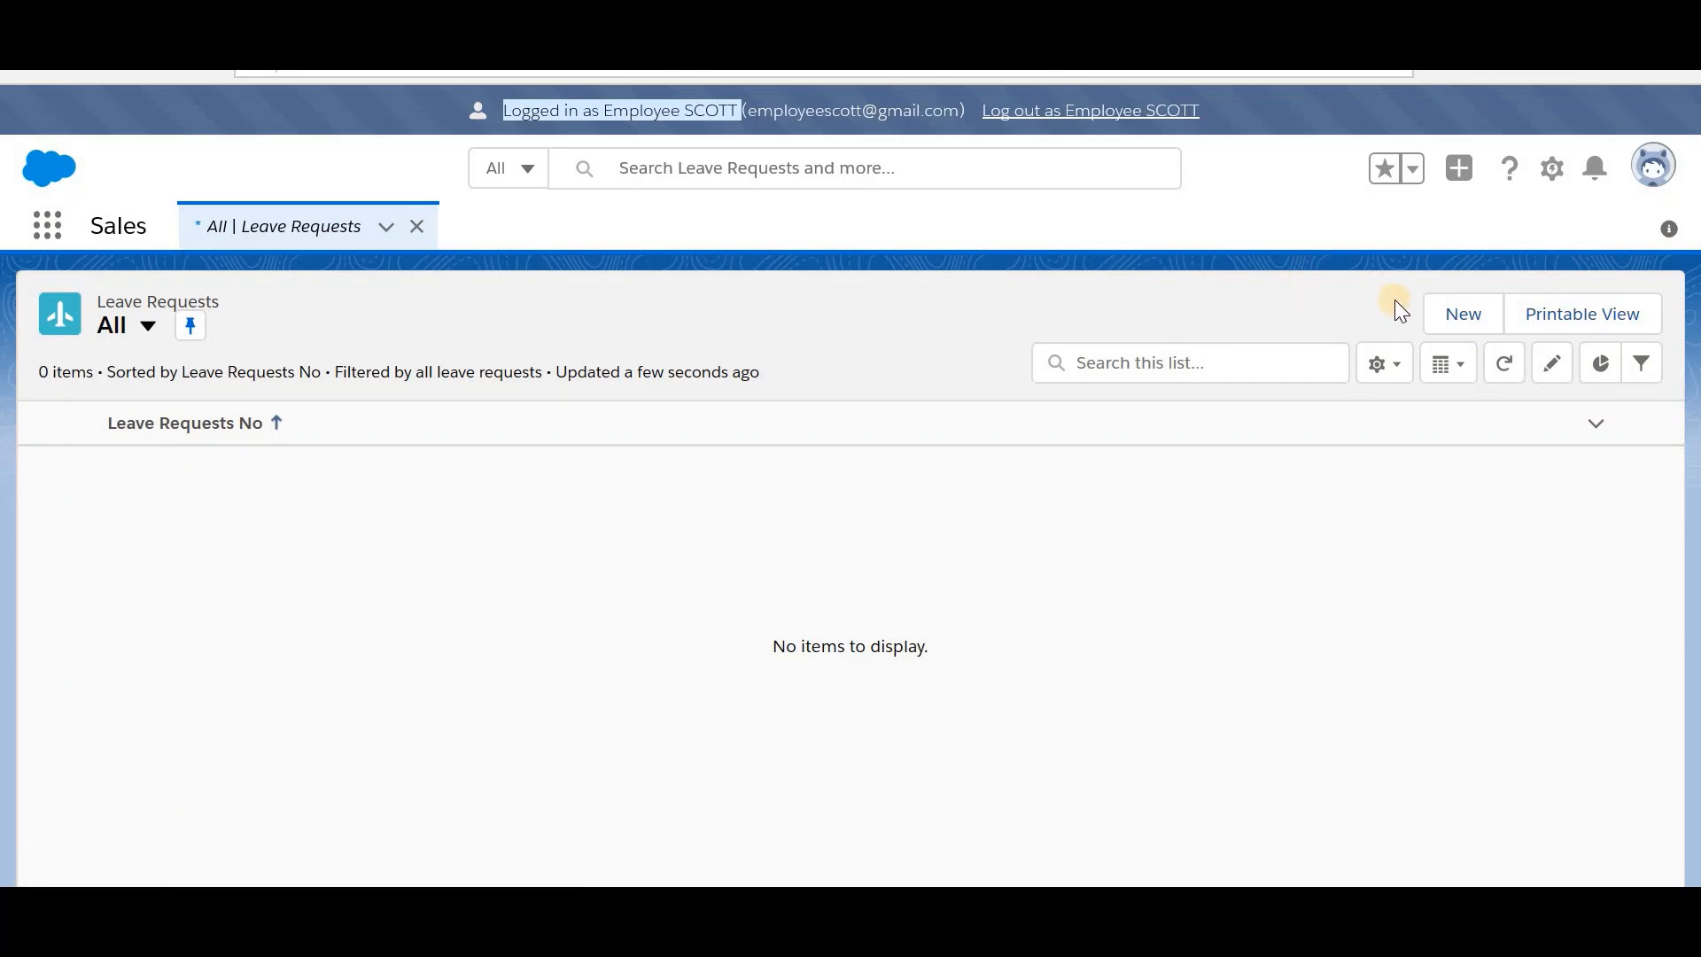
Step: Create and save a Sick Leave request as the employee with start date 3/17/2020 and end date 3/31/2020
{"action": "left_click", "coordinate": [1457, 315]}
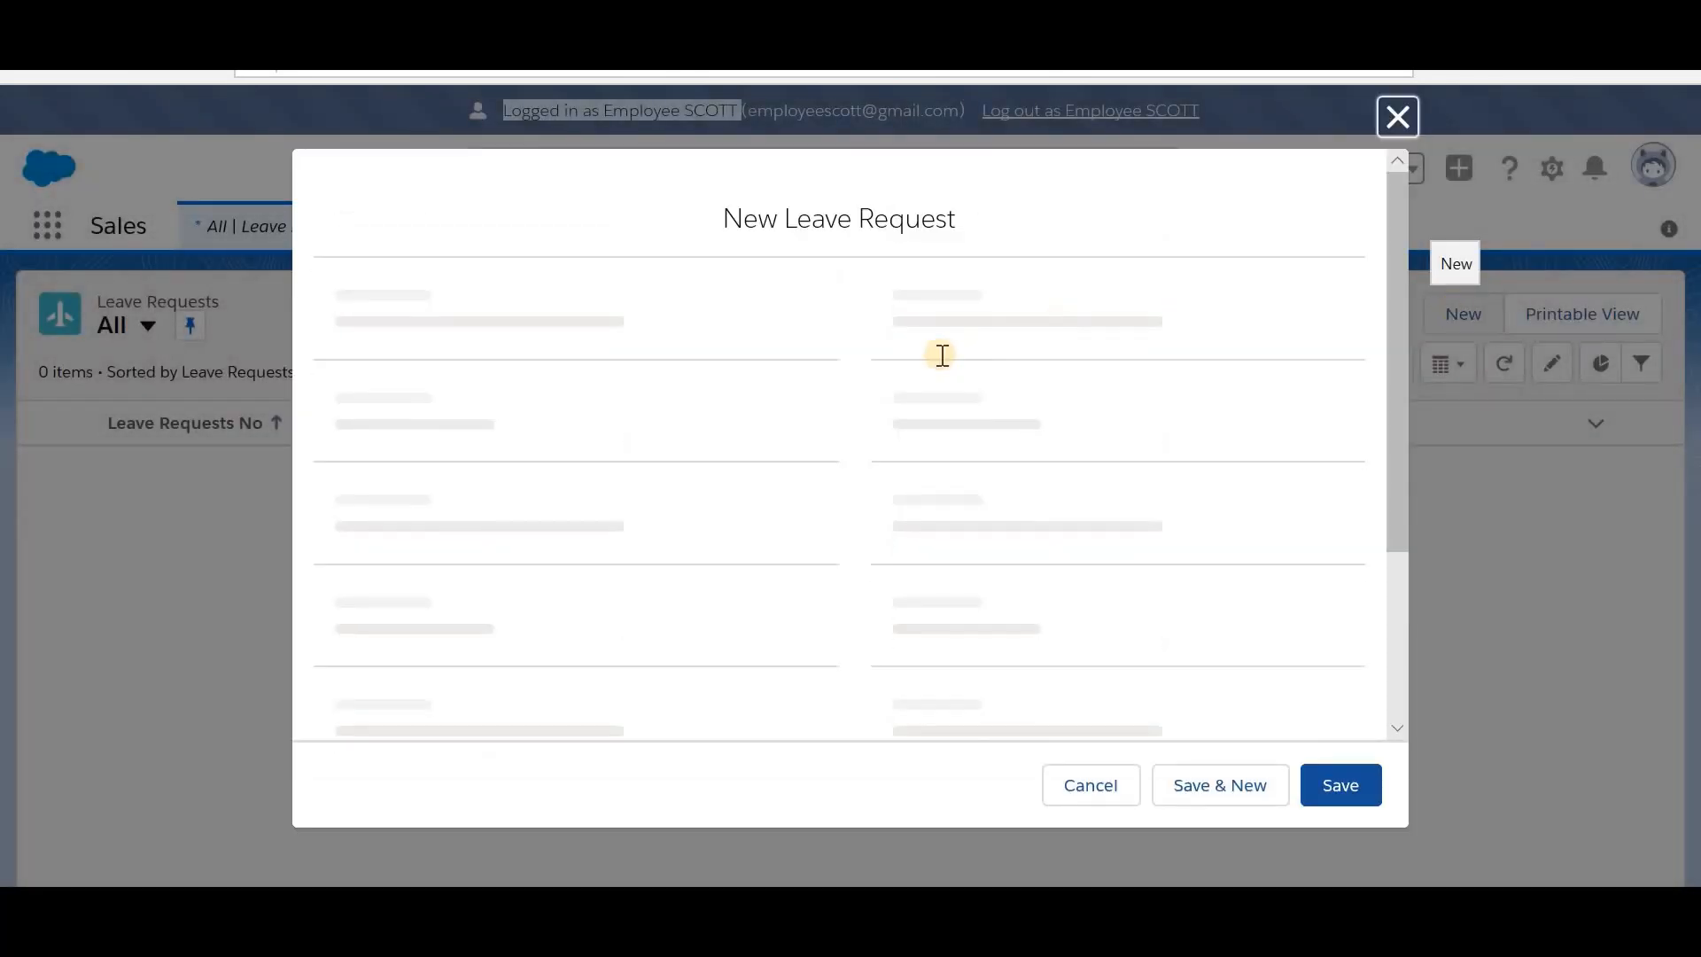
{"action": "left_click", "coordinate": [636, 443]}
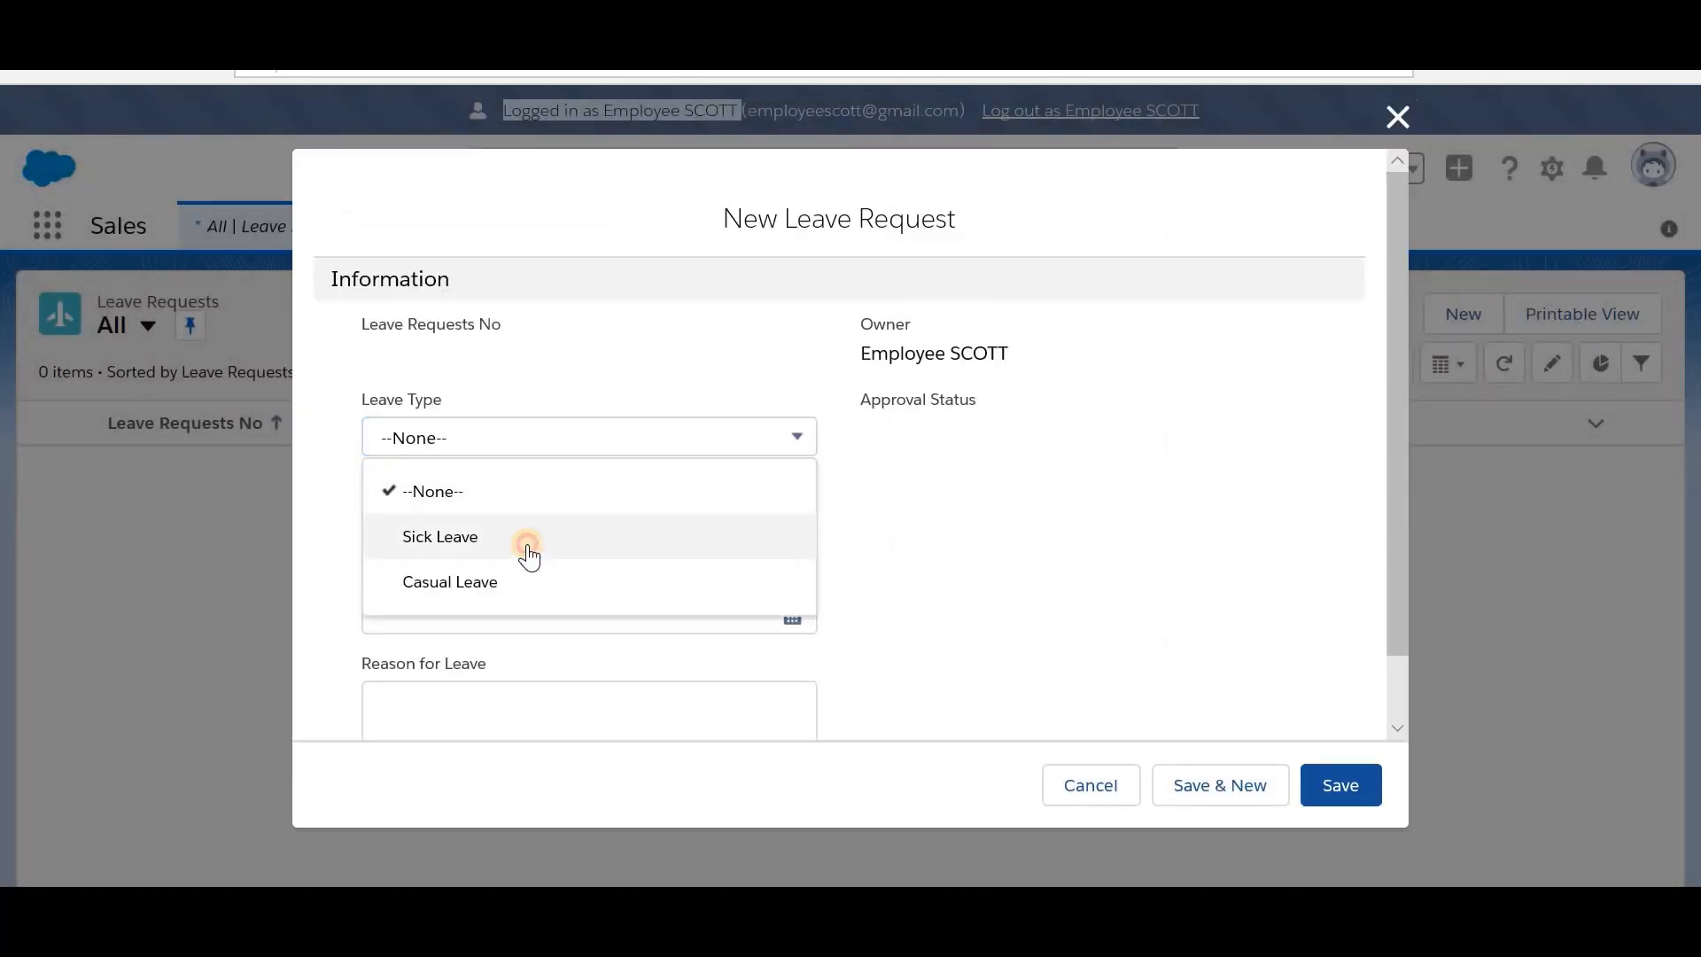
{"action": "left_click", "coordinate": [524, 542]}
{"action": "left_click", "coordinate": [785, 538]}
{"action": "left_click", "coordinate": [785, 539]}
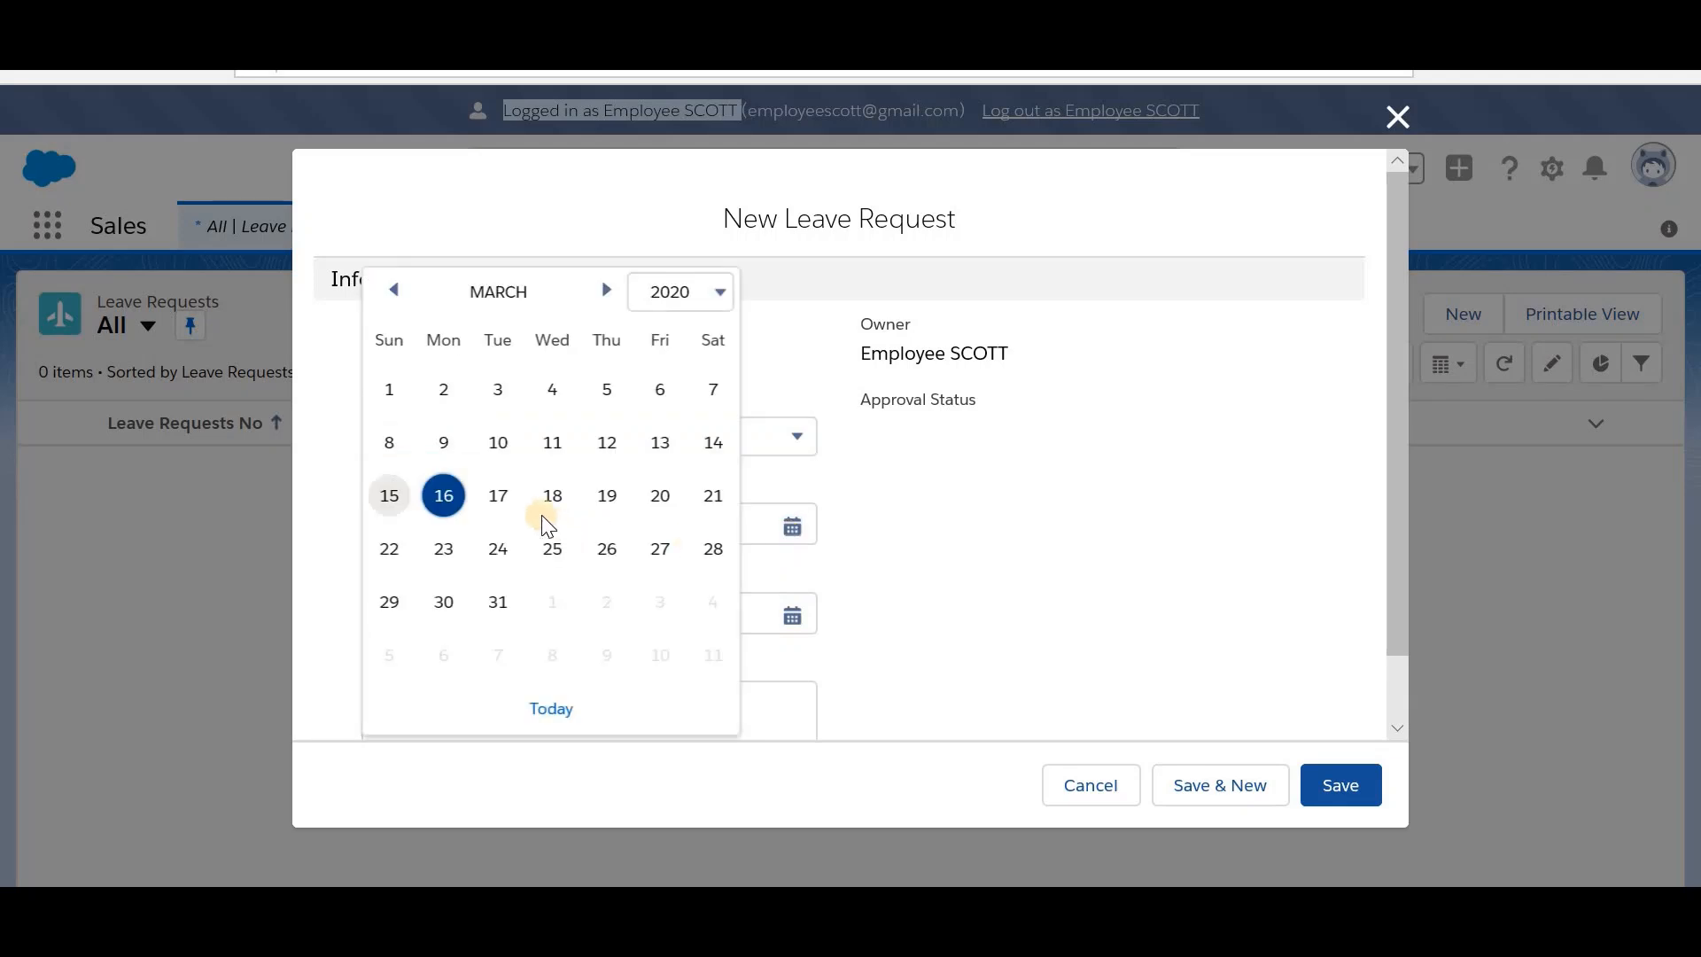
{"action": "key", "text": "Return"}
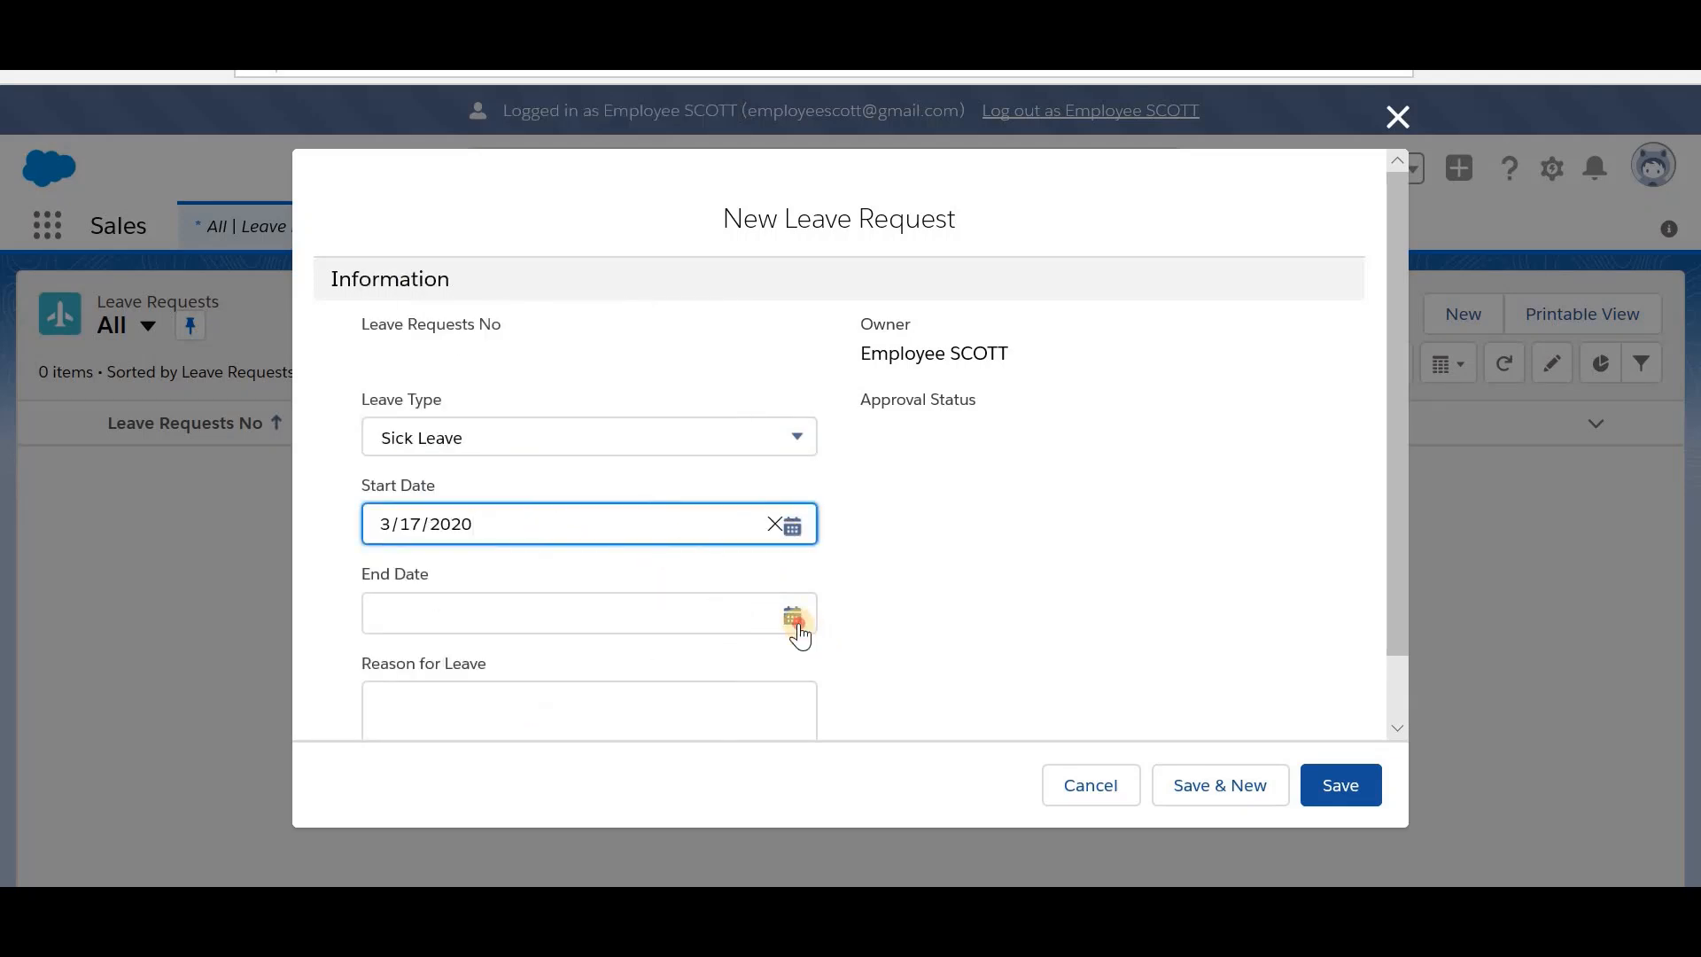
{"action": "left_click", "coordinate": [793, 617]}
{"action": "left_click", "coordinate": [493, 602]}
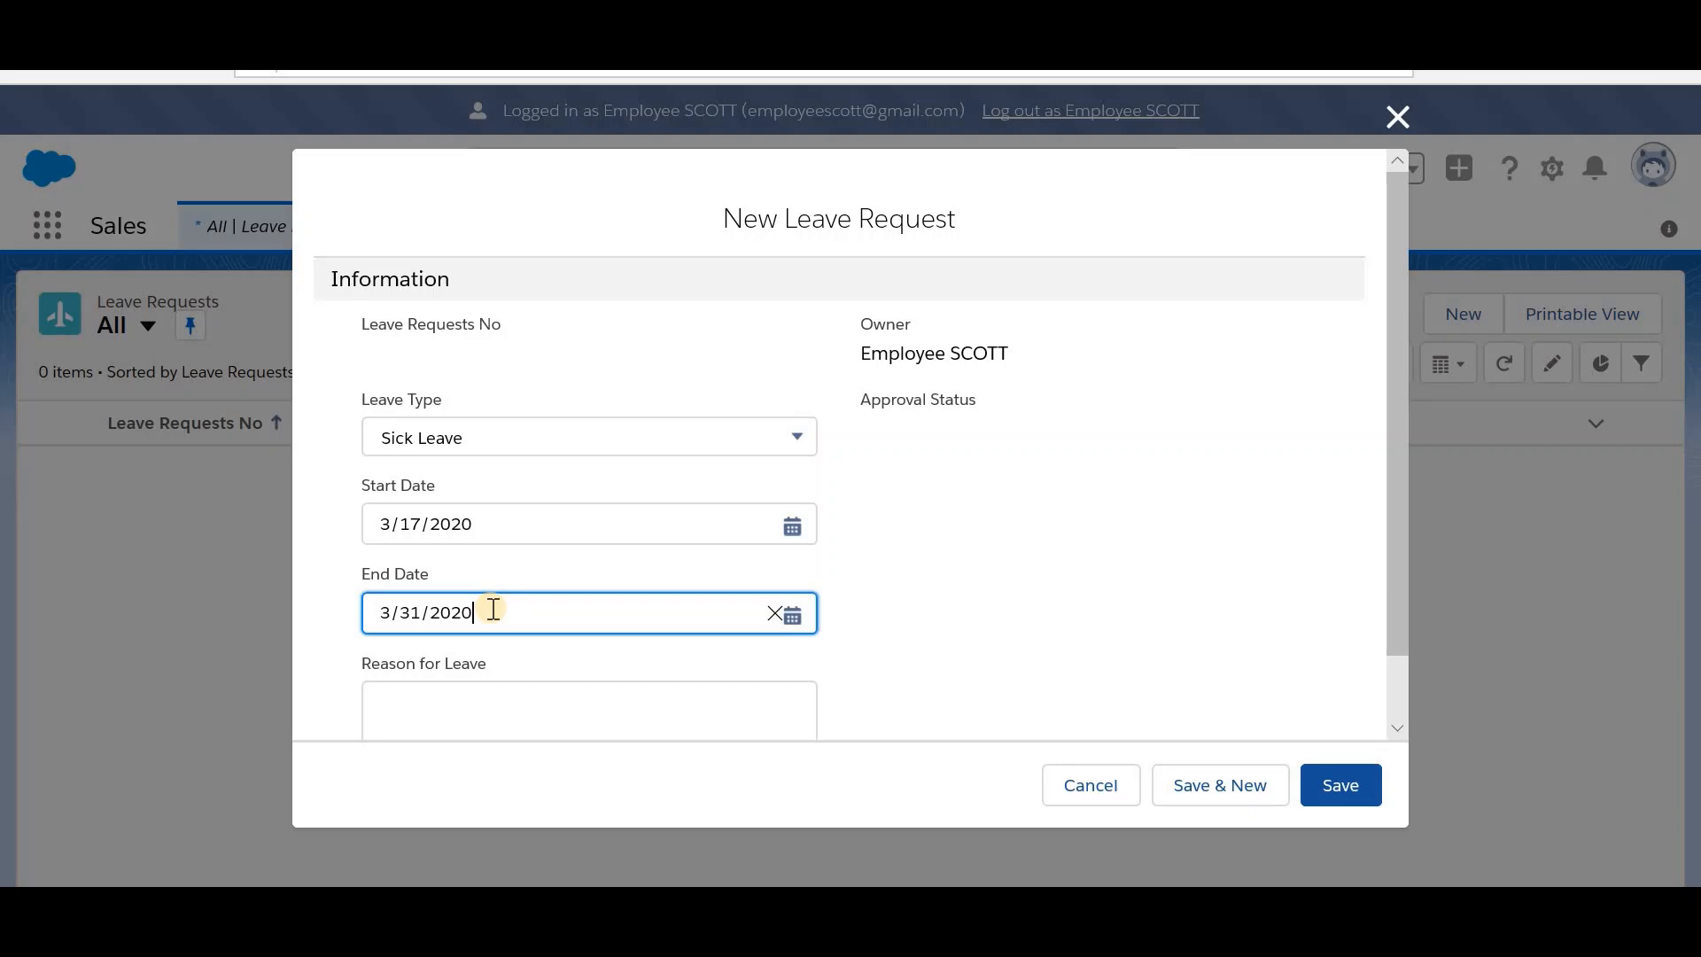
{"action": "left_click", "coordinate": [1360, 783]}
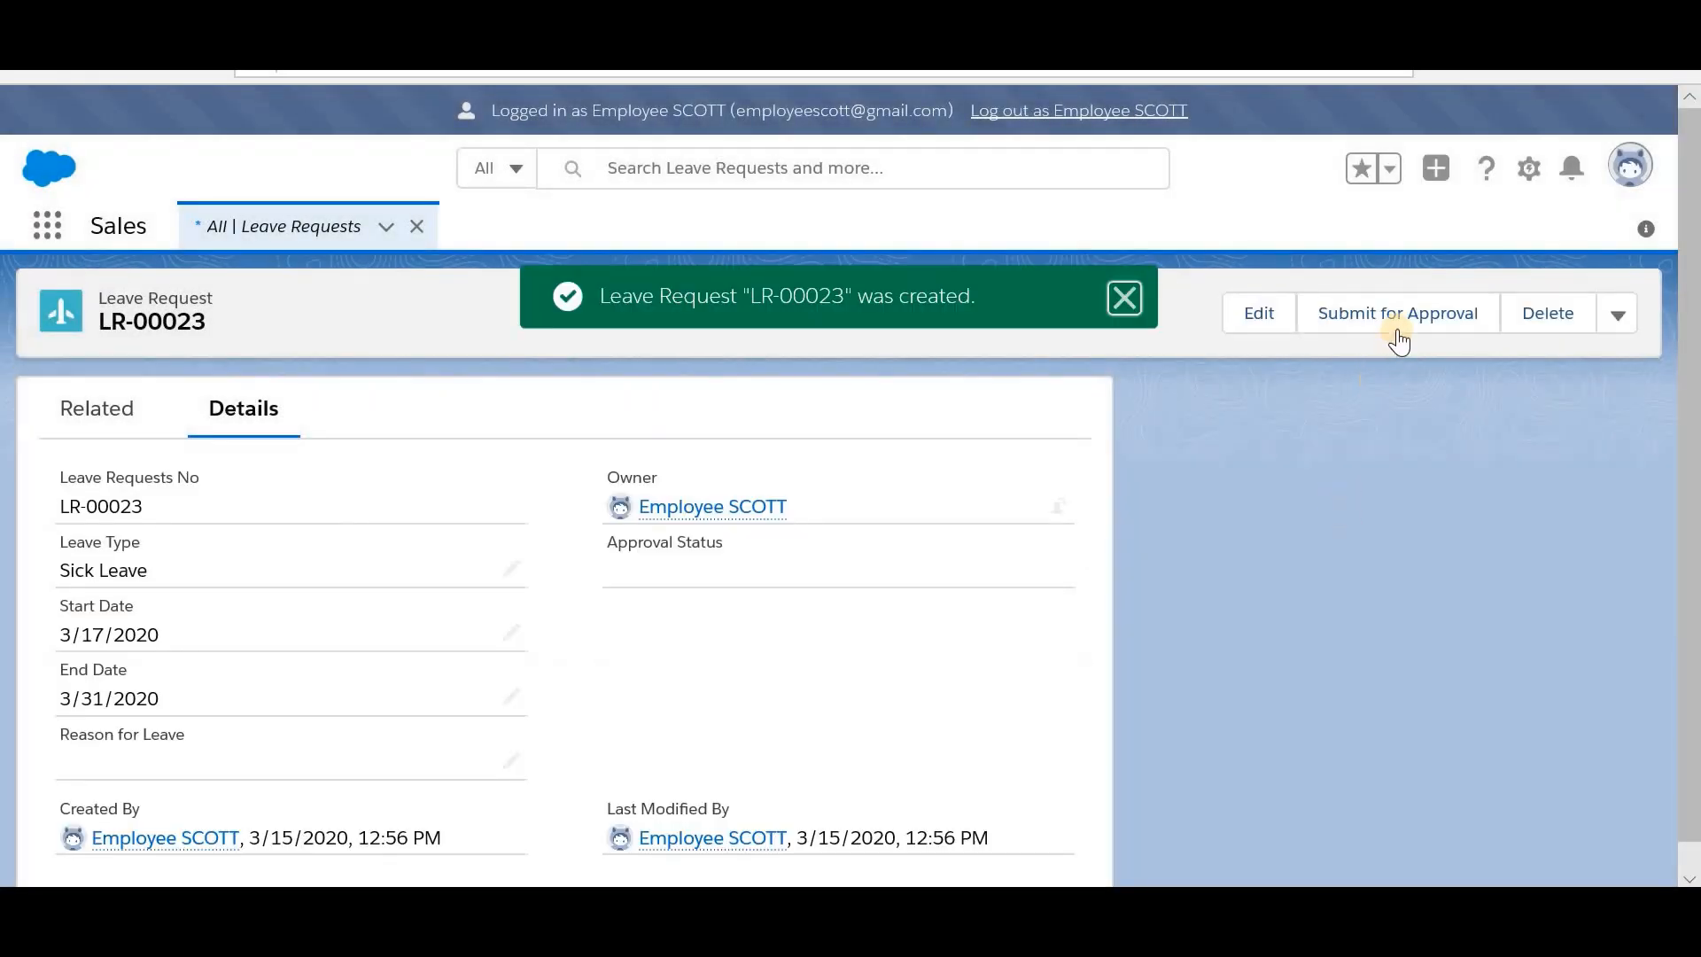
Step: Submit the new leave request for approval without comments and switch to the manager's session
{"action": "left_click", "coordinate": [1398, 339]}
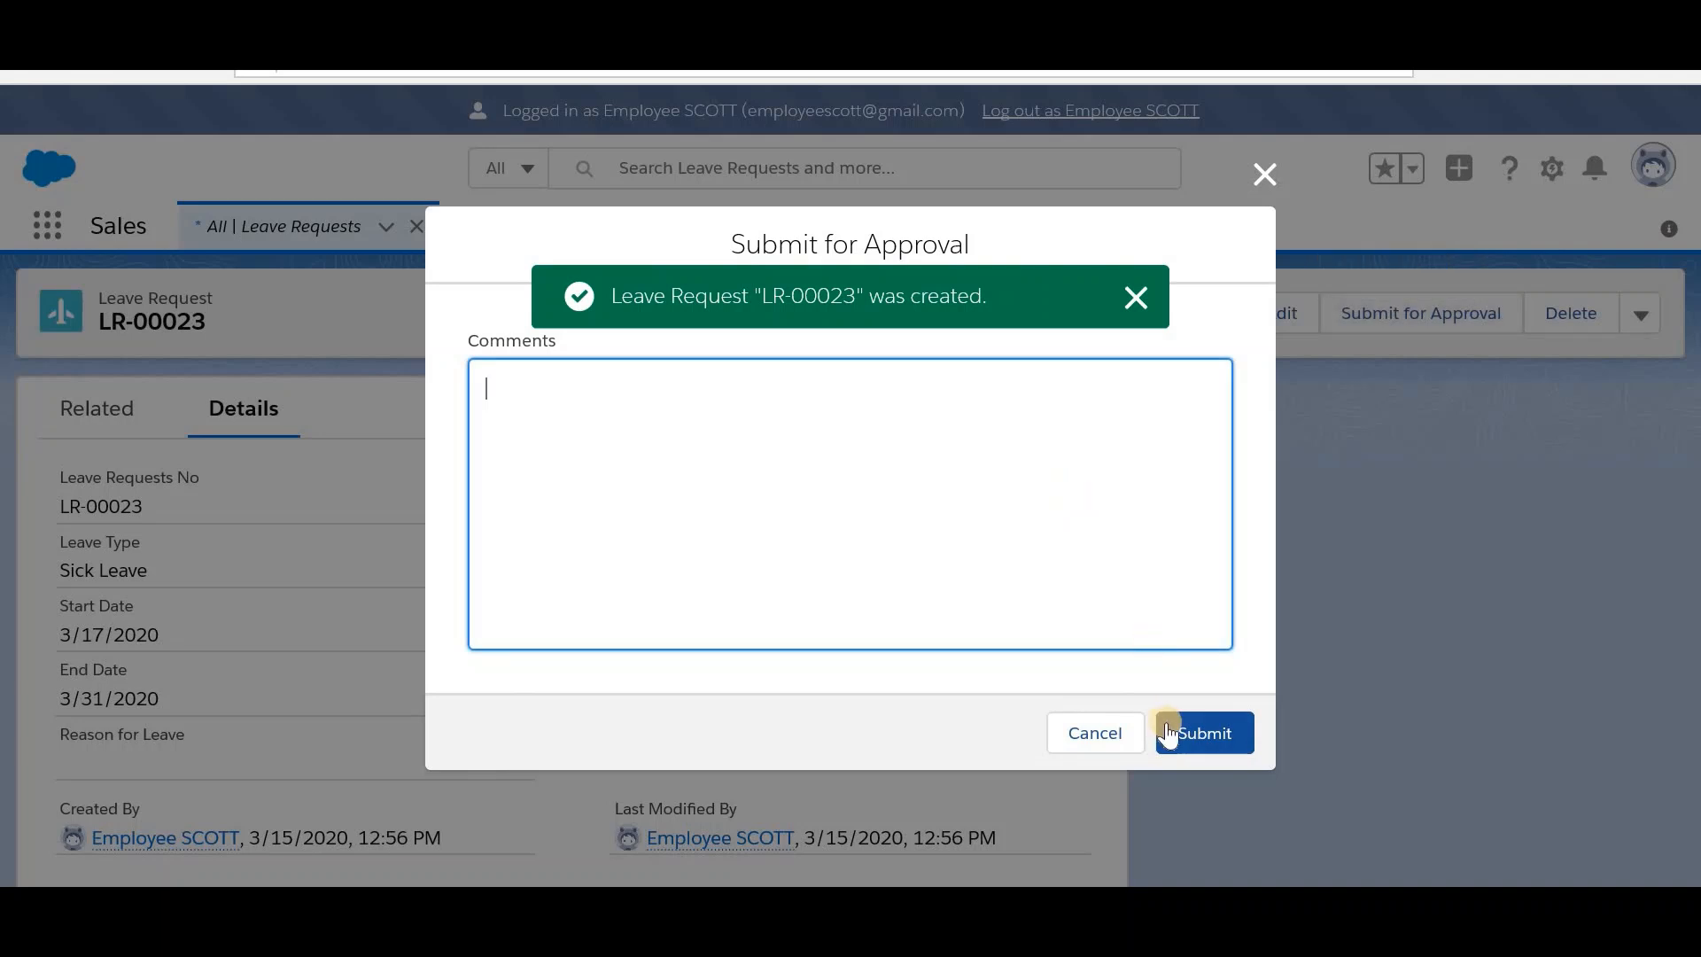
{"action": "left_click", "coordinate": [1168, 734]}
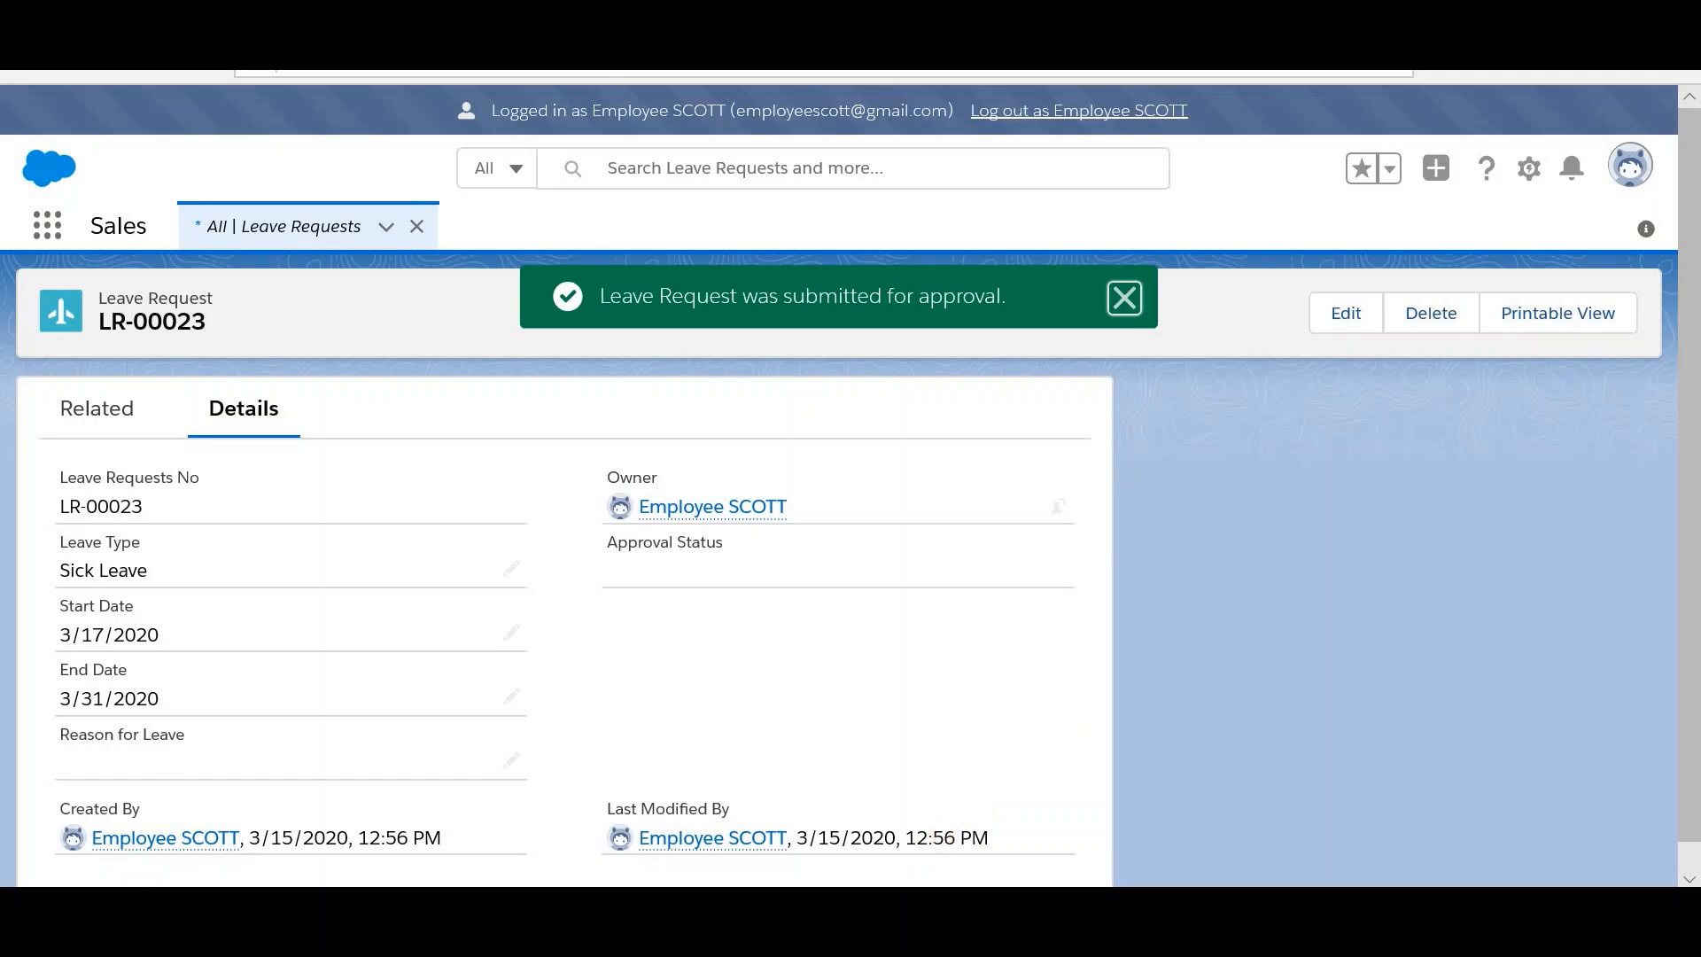
{"action": "mouse_move", "coordinate": [921, 877]}
{"action": "left_click", "coordinate": [762, 820]}
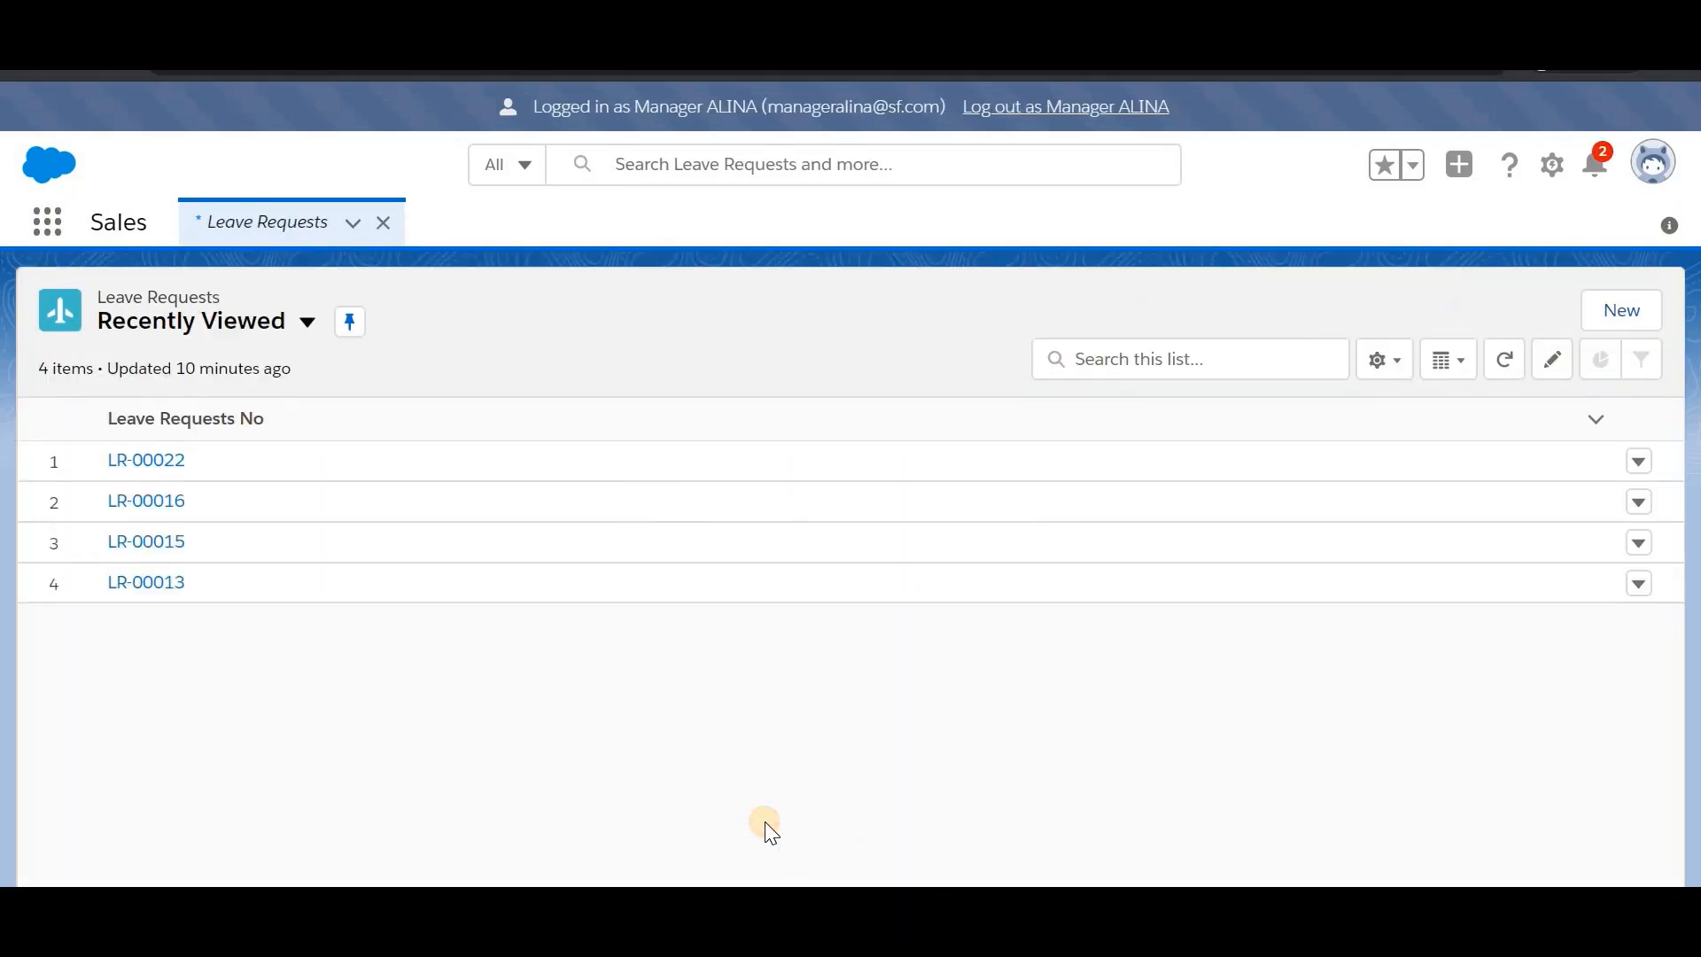
{"action": "left_click_drag", "start_coordinate": [631, 97], "coordinate": [760, 97]}
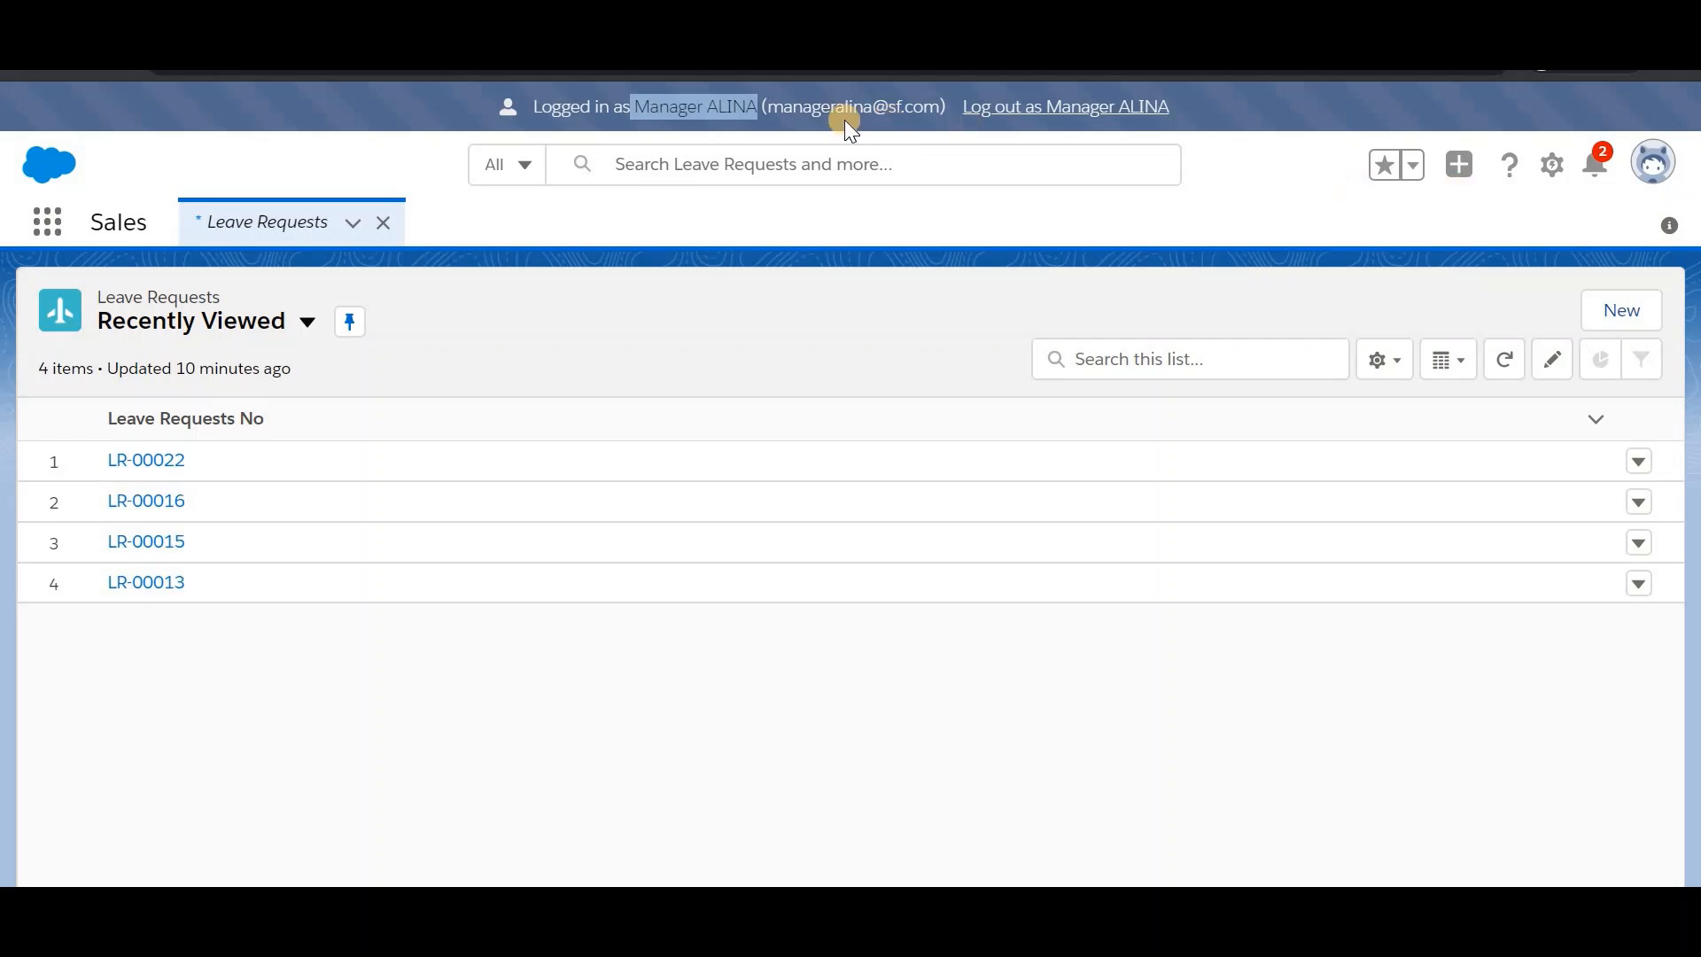
Step: Open the newest leave approval request from the manager's notifications and approve it without comments
{"action": "left_click", "coordinate": [1594, 165]}
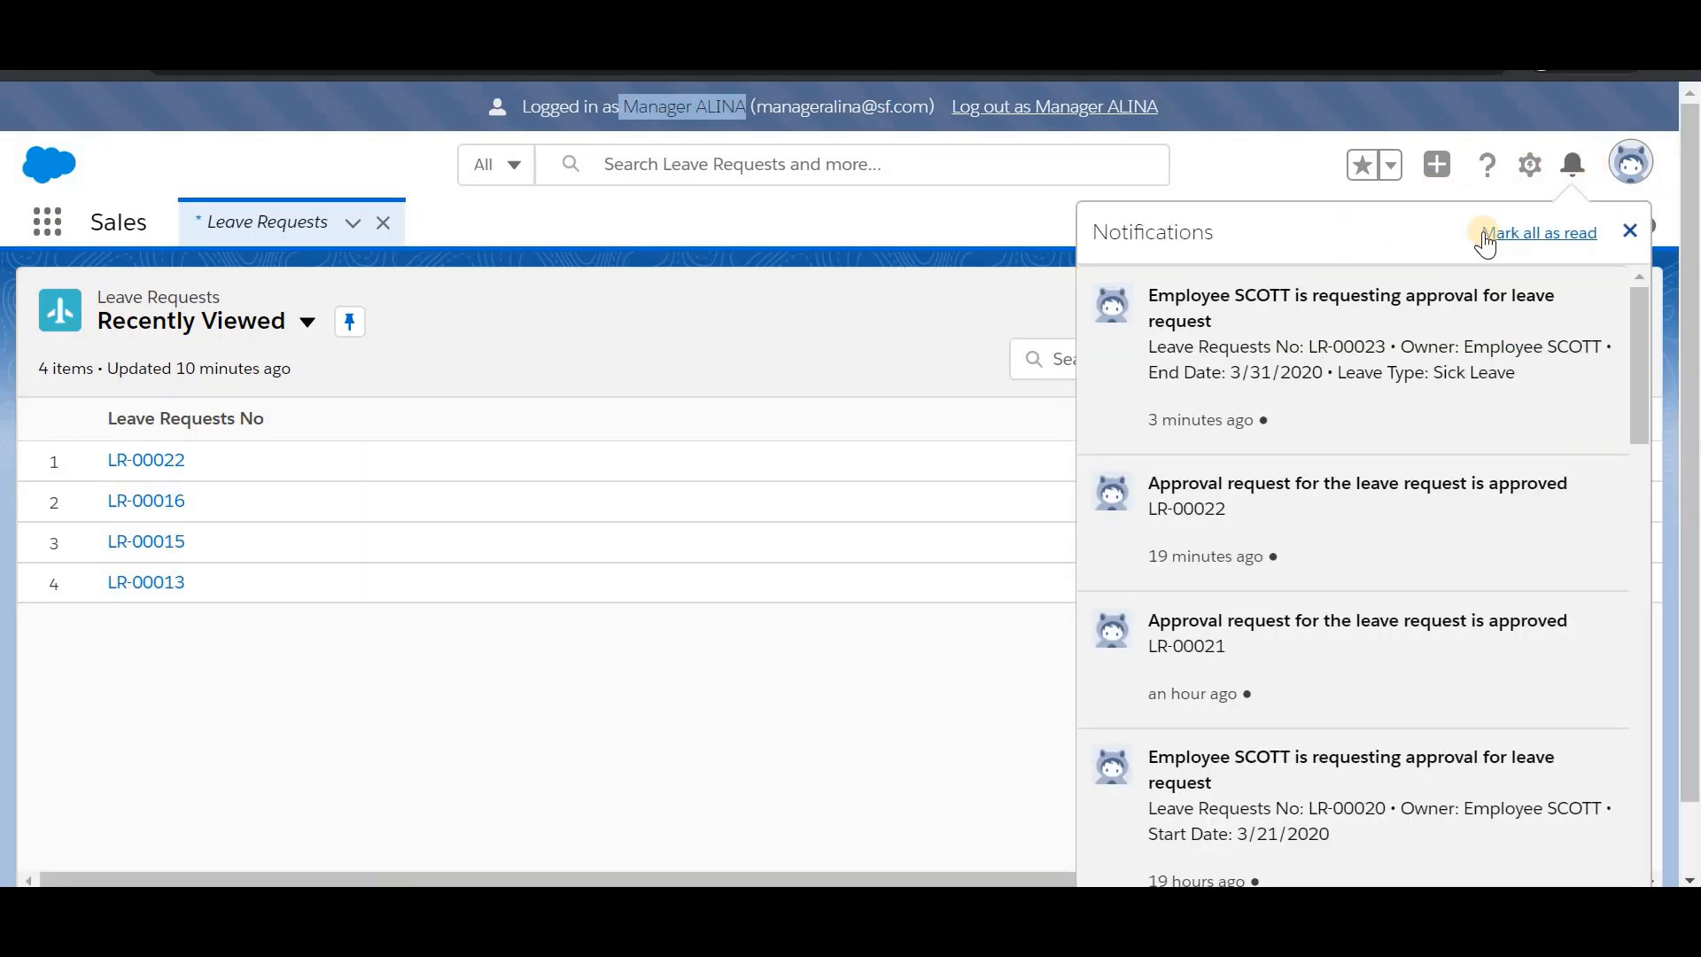
{"action": "left_click", "coordinate": [1388, 331]}
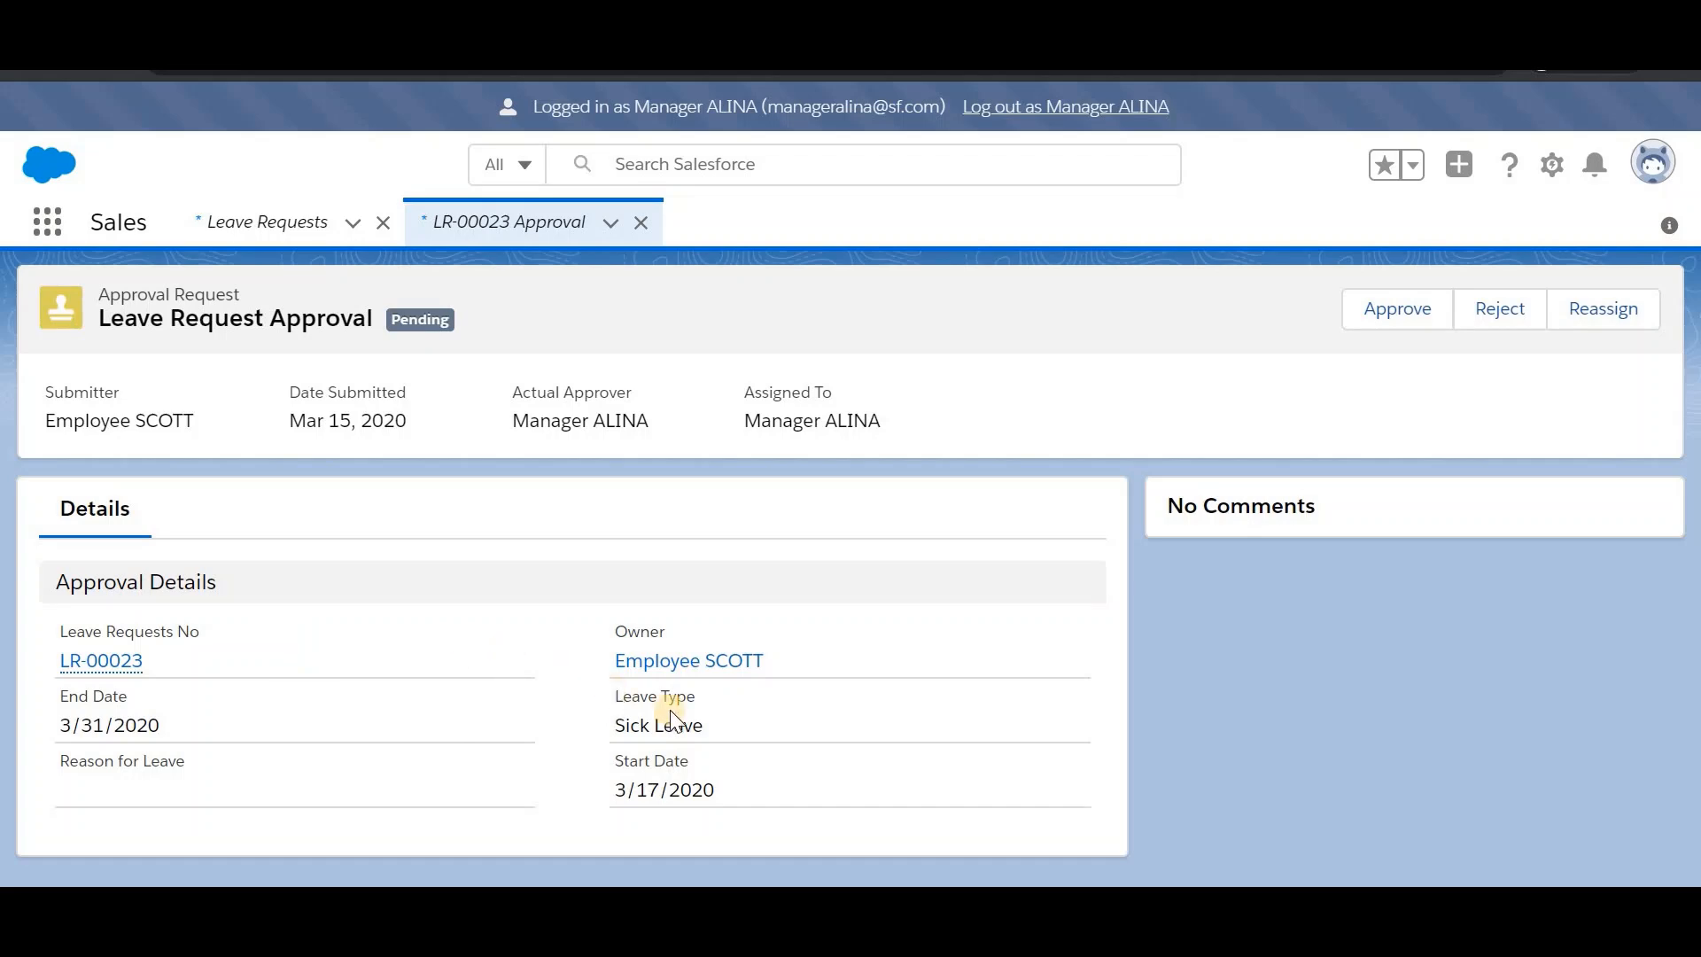
{"action": "left_click", "coordinate": [1408, 306]}
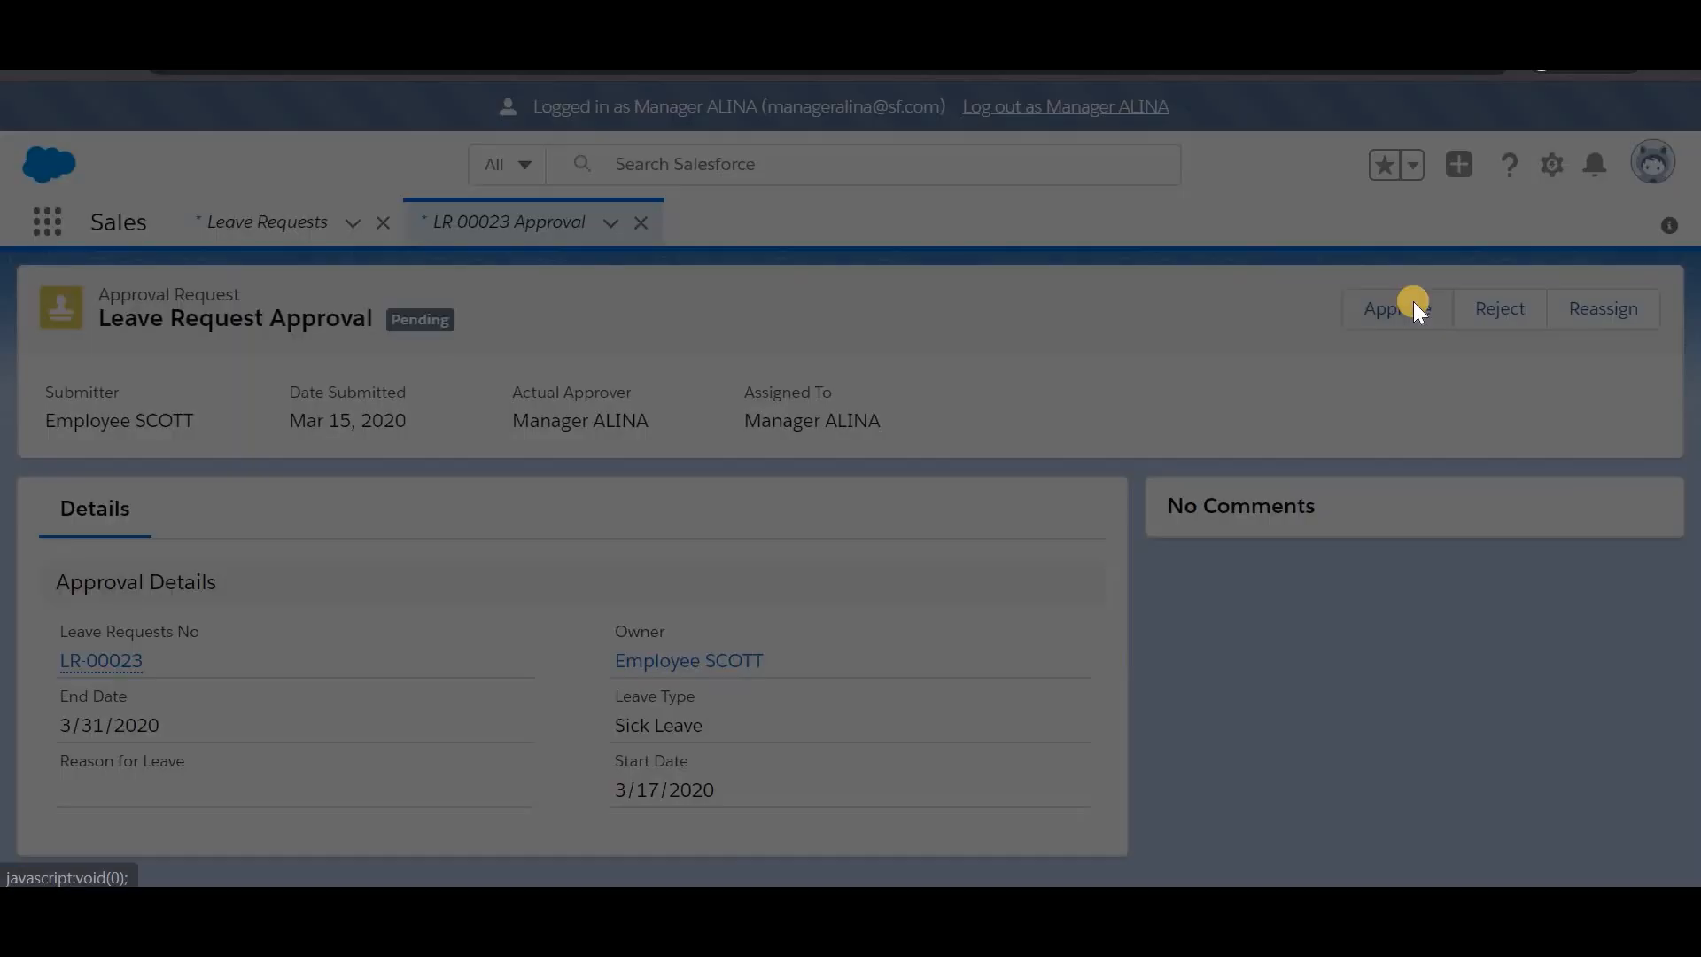
{"action": "left_click", "coordinate": [1220, 735]}
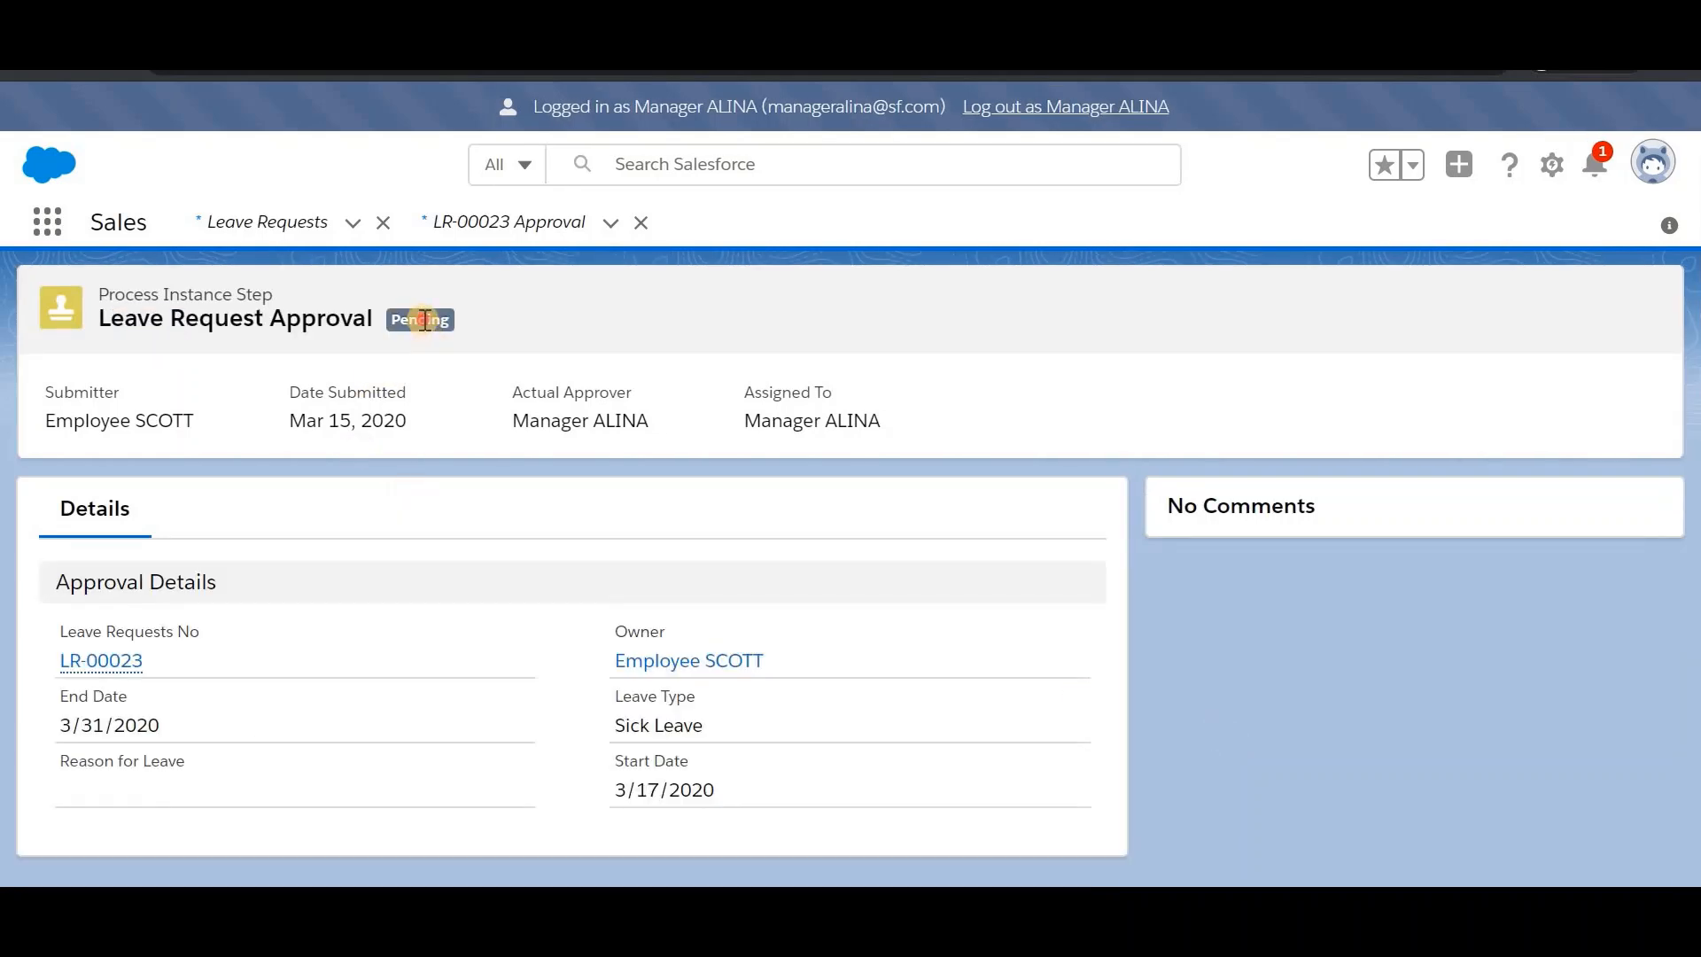
{"action": "double_click", "coordinate": [426, 320]}
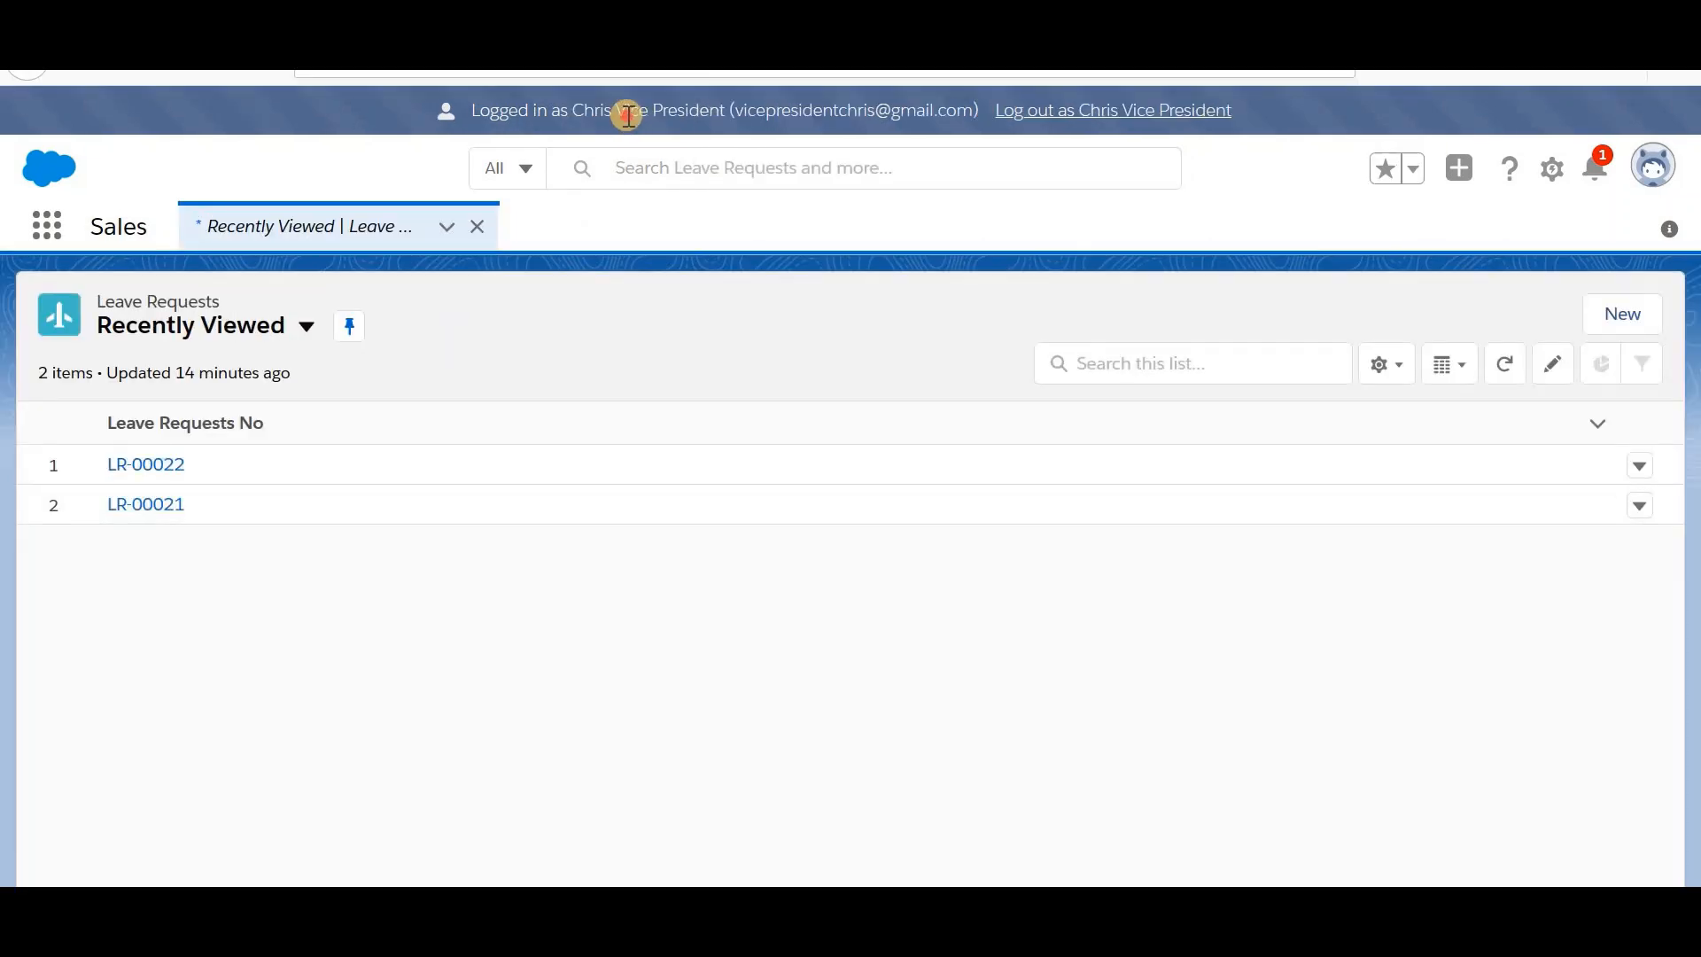
Step: In the vice president's session, open the same leave request from the notifications and approve it without comments
{"action": "triple_click", "coordinate": [628, 115]}
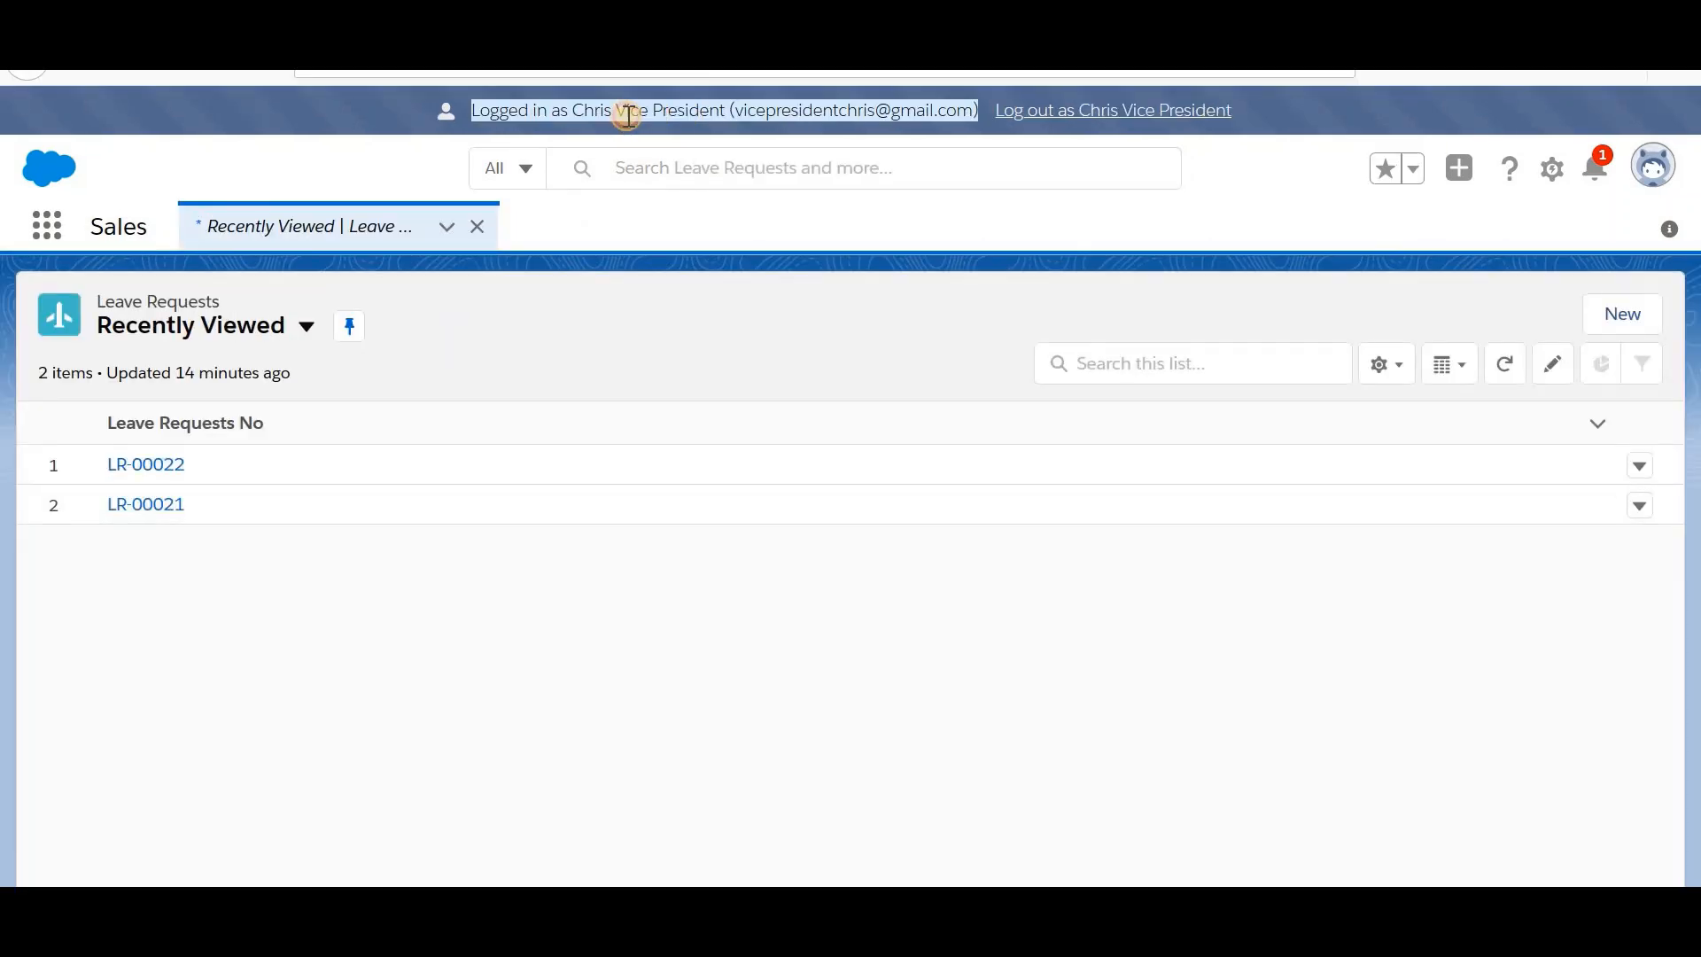
{"action": "left_click", "coordinate": [1600, 174]}
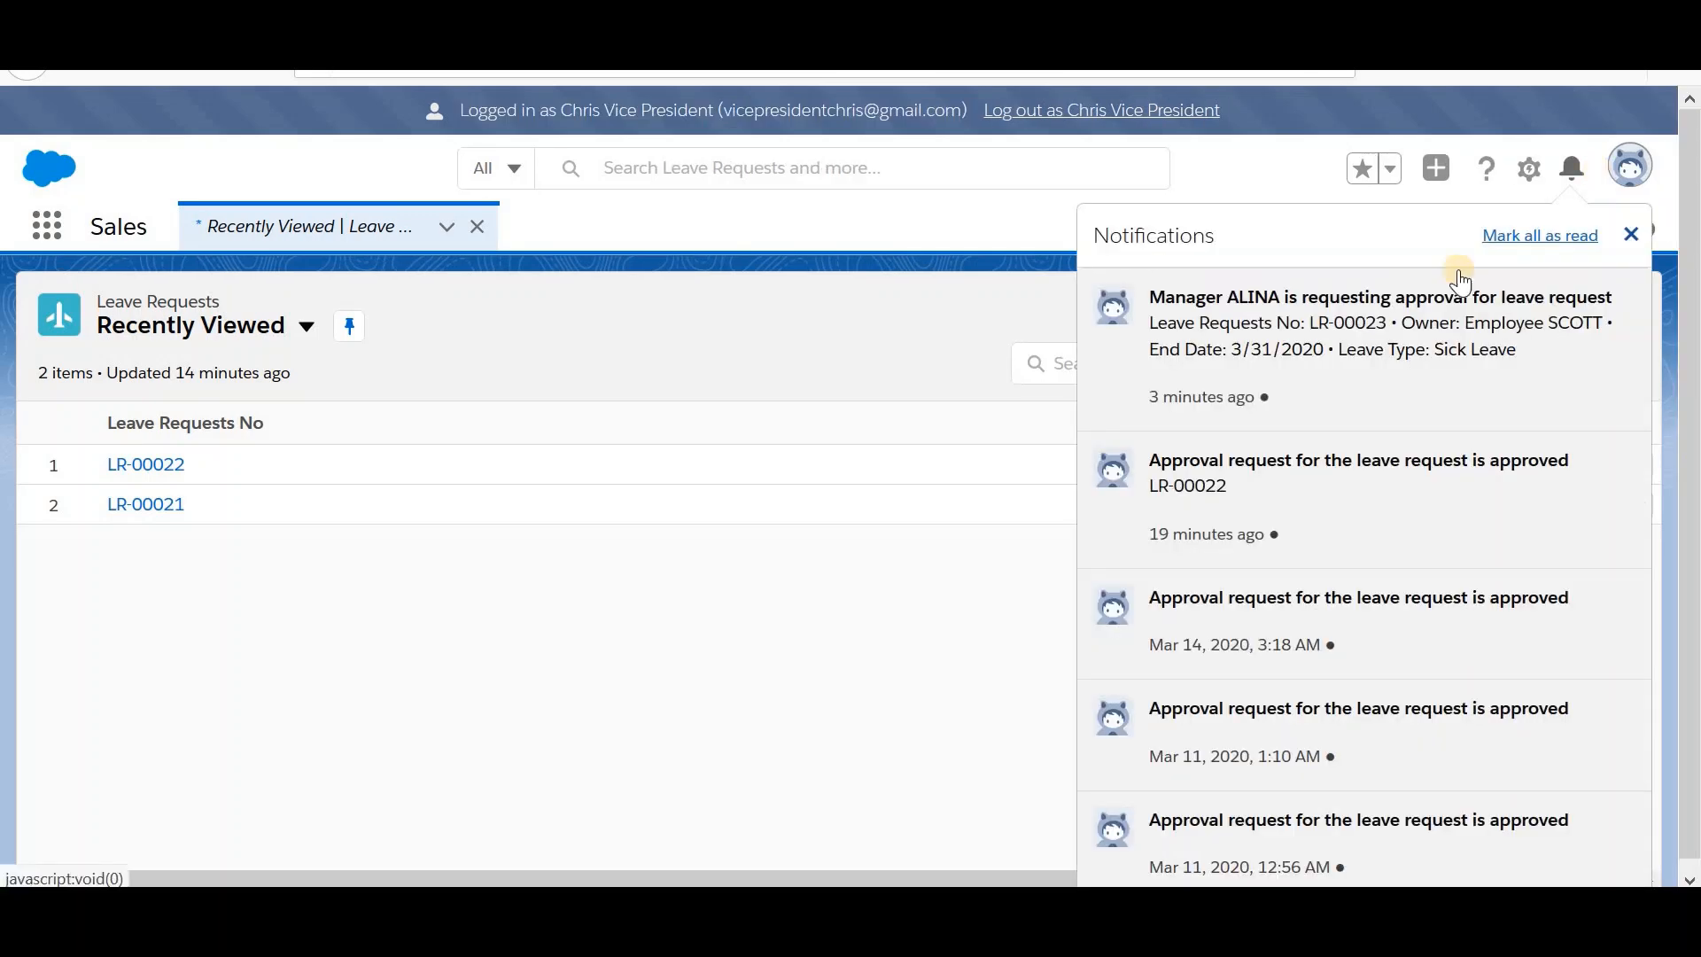
{"action": "left_click", "coordinate": [1409, 336]}
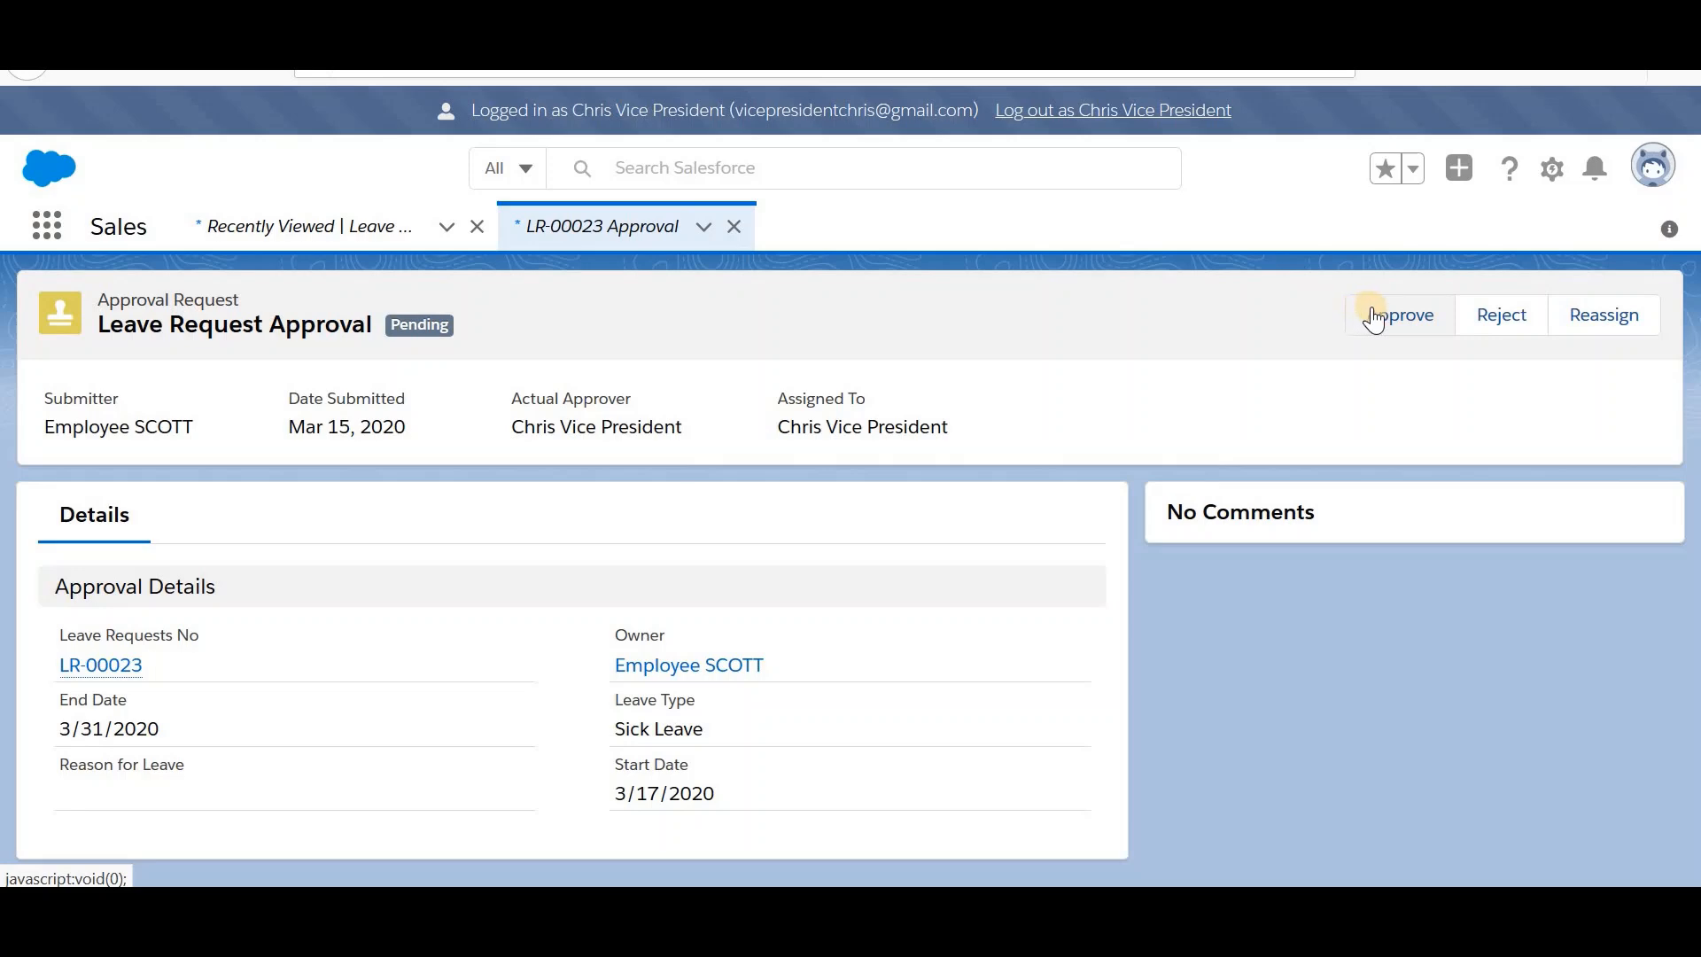
{"action": "left_click", "coordinate": [1409, 319]}
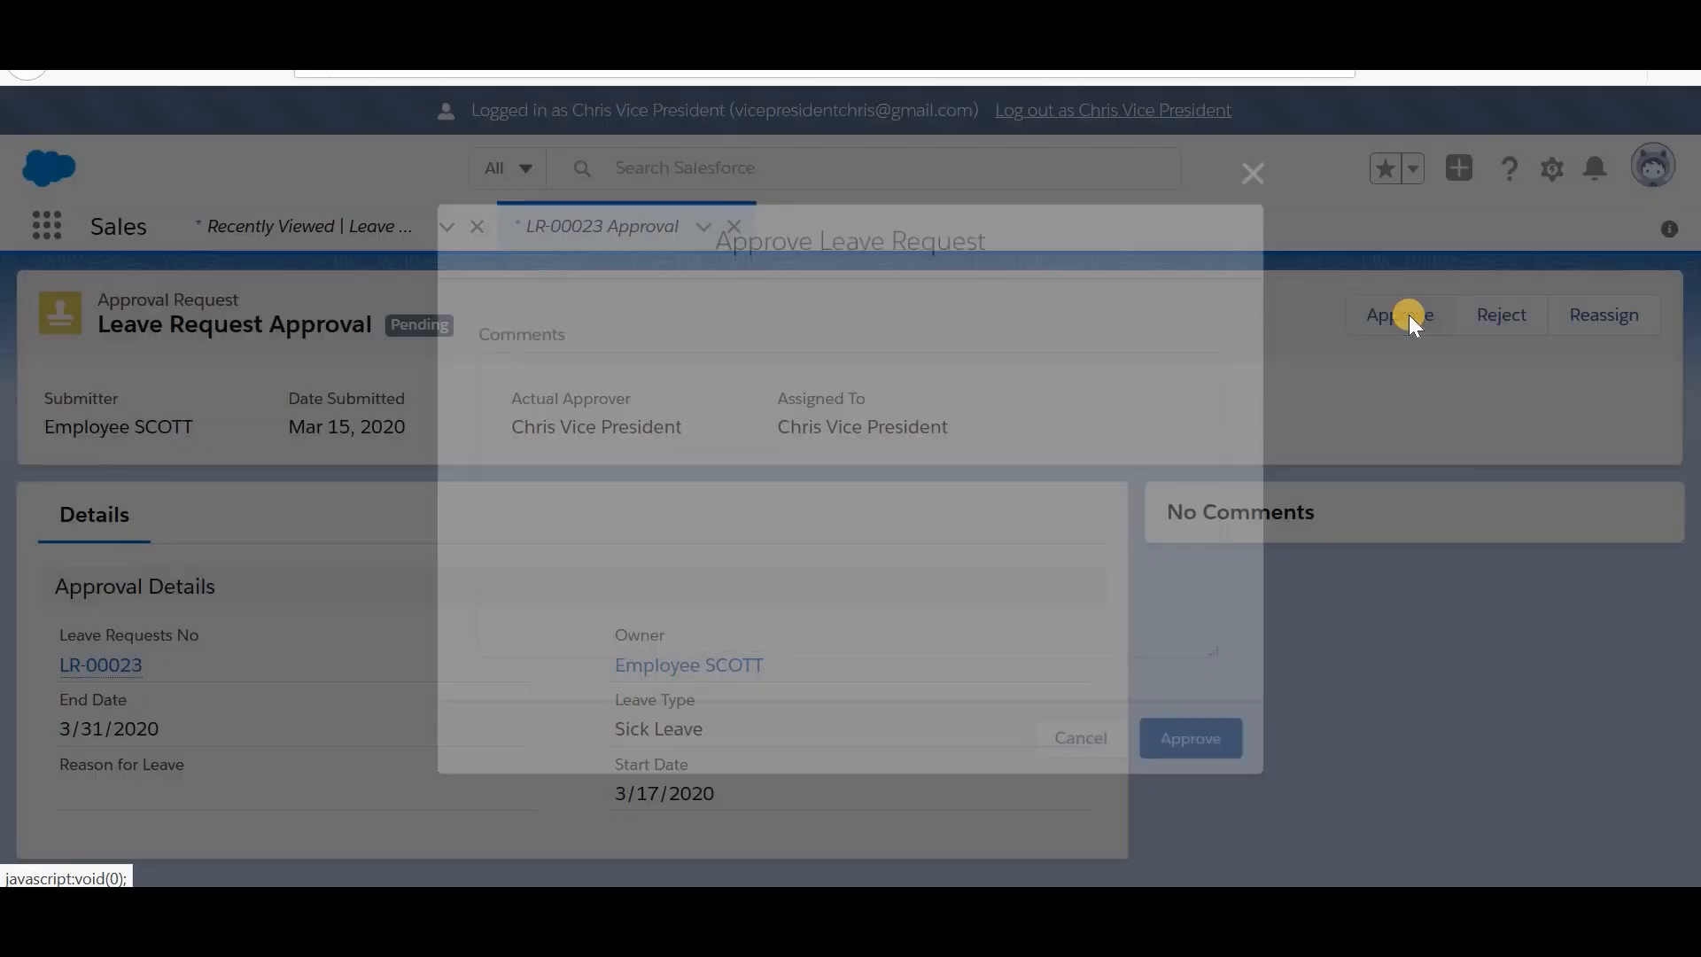
{"action": "left_click", "coordinate": [1205, 742]}
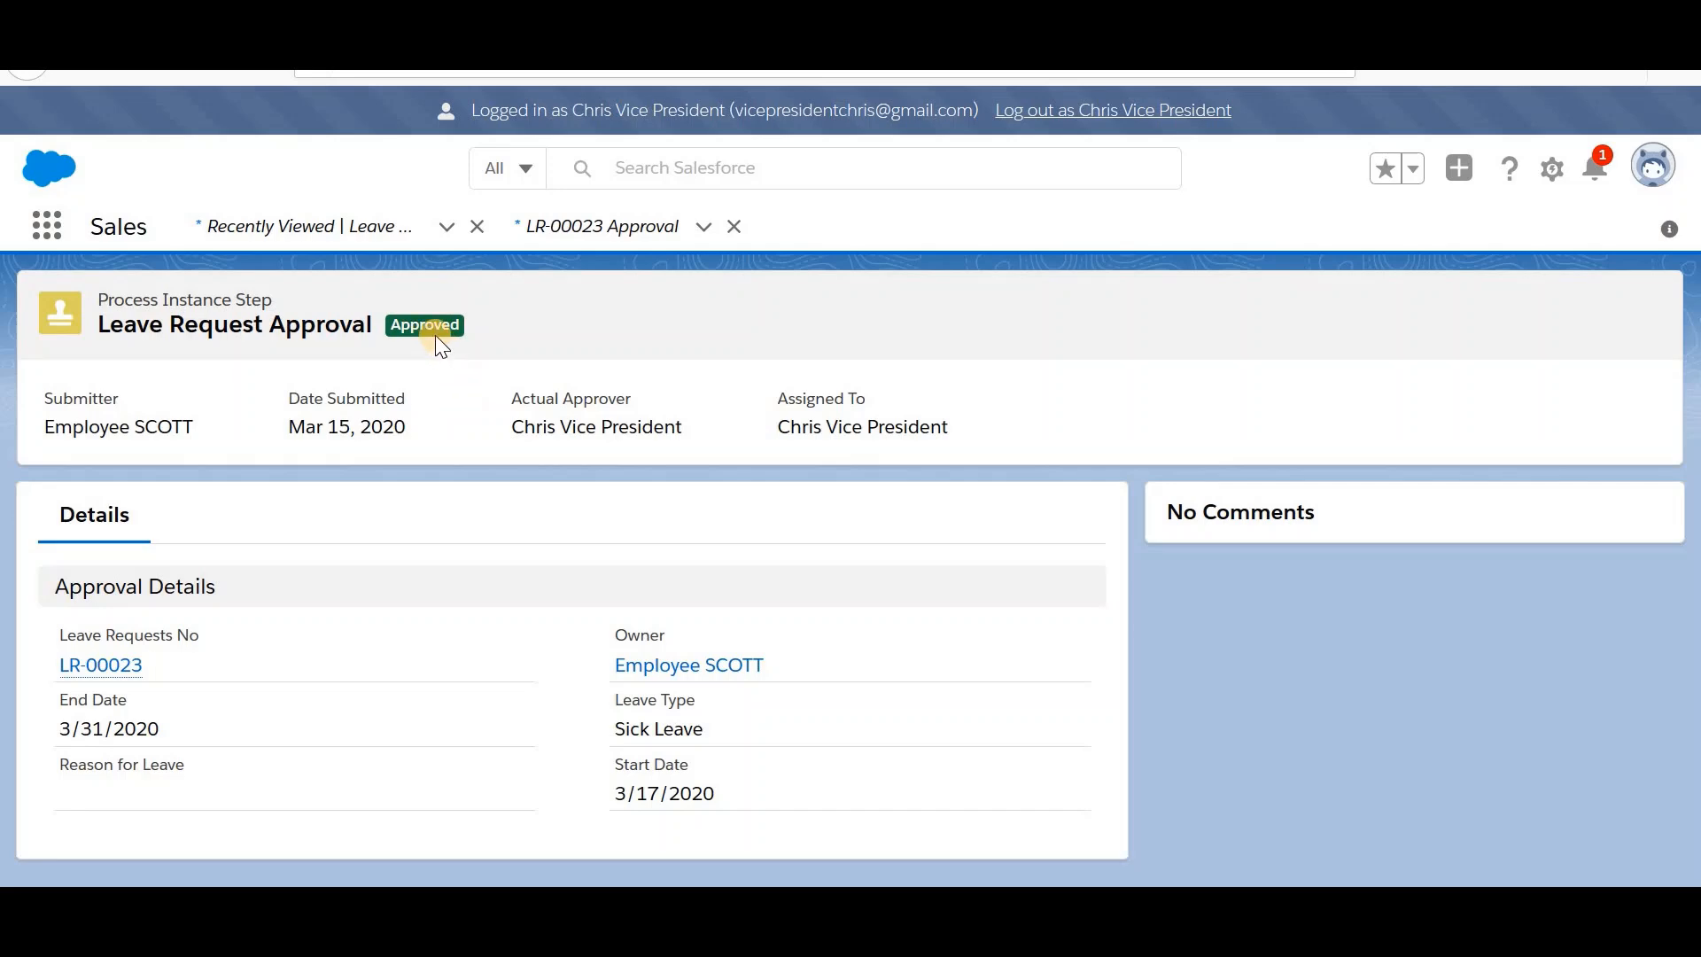
{"action": "triple_click", "coordinate": [436, 326]}
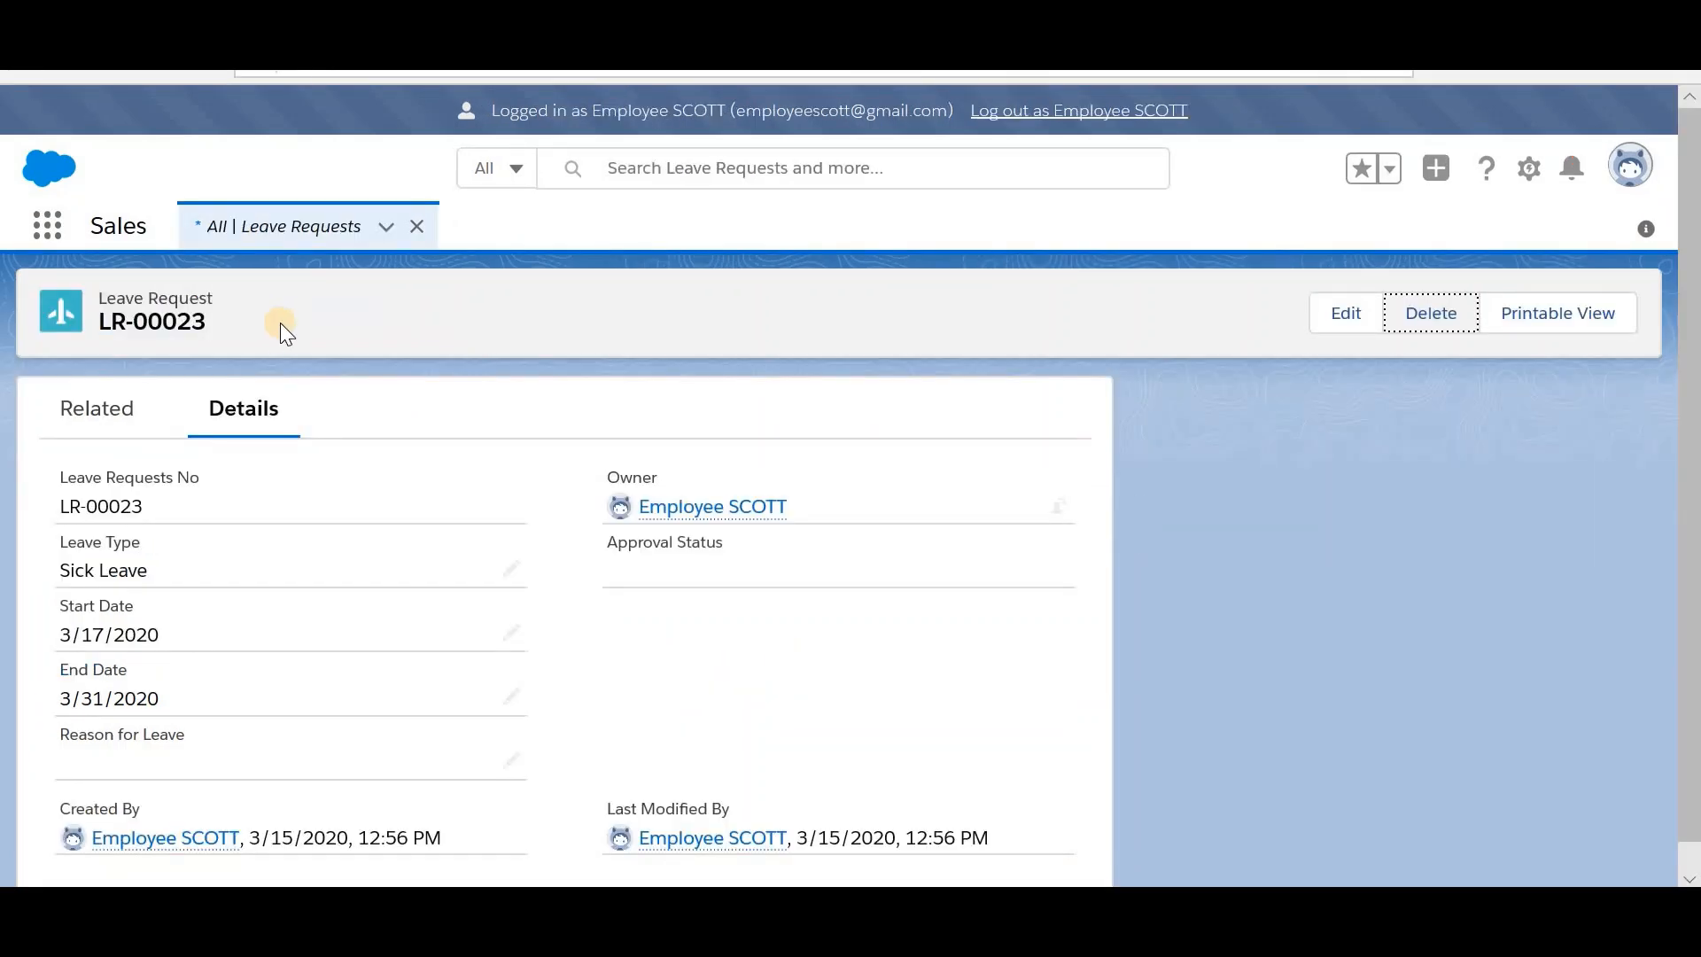
Step: Back in the employee's session, create and save a Sick Leave request from 3/17/2020 to 3/20/2020
{"action": "left_click", "coordinate": [312, 229]}
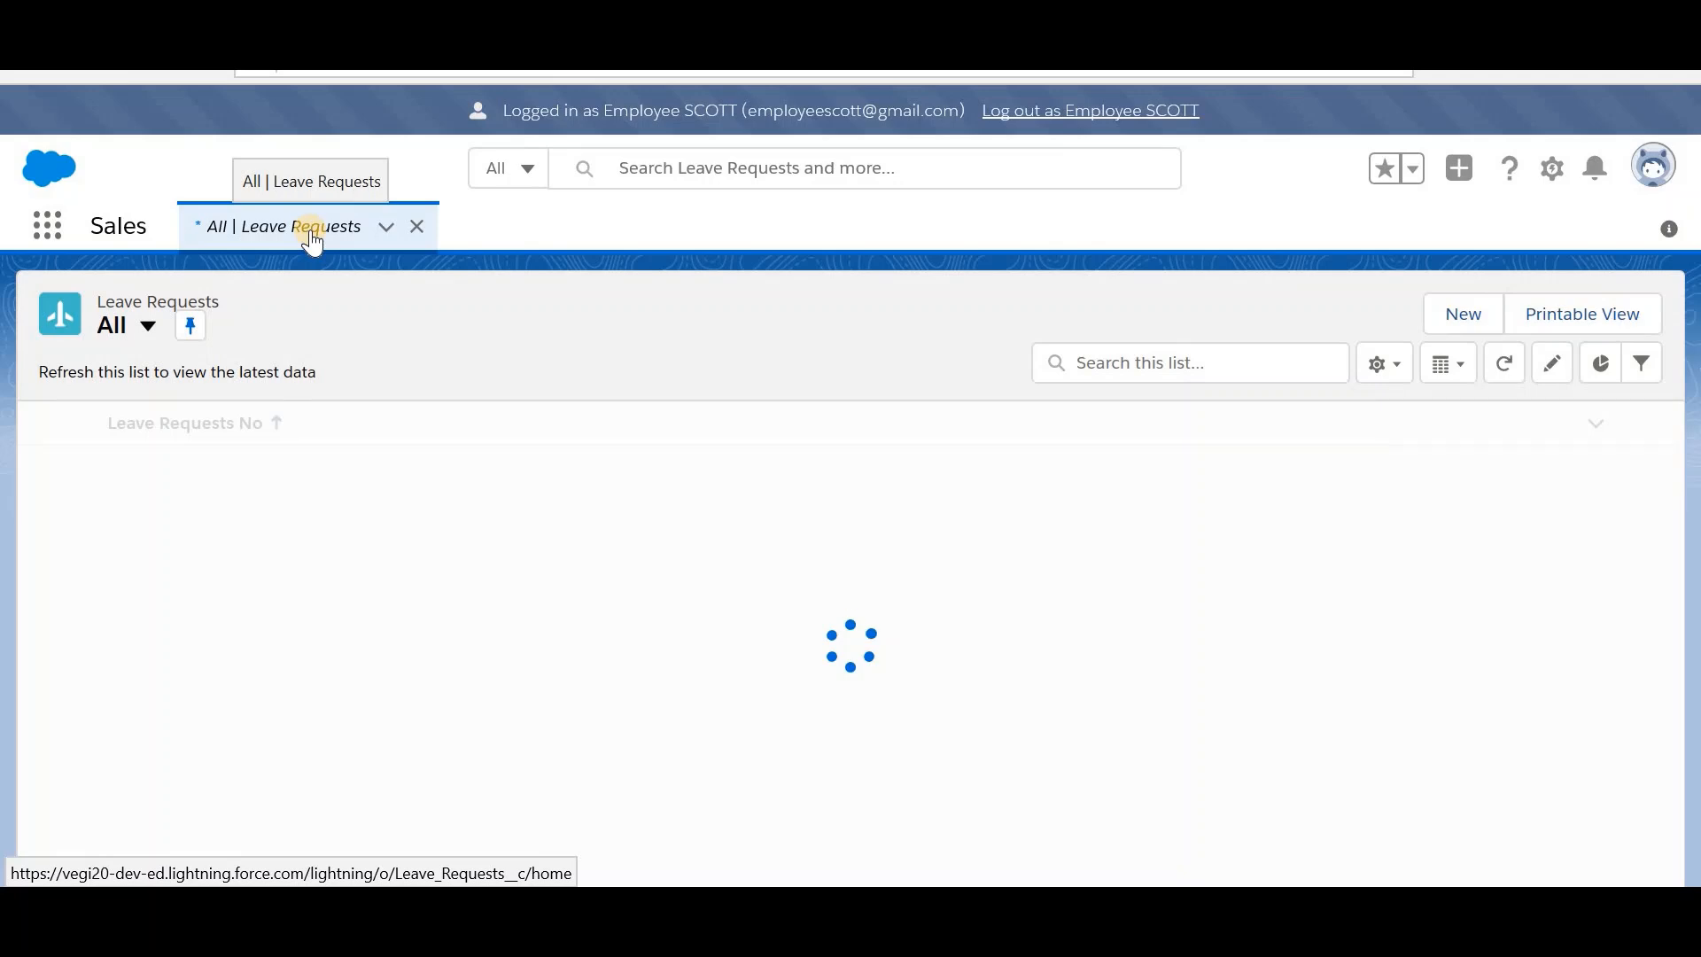
{"action": "left_click", "coordinate": [1471, 313]}
{"action": "left_click", "coordinate": [653, 439]}
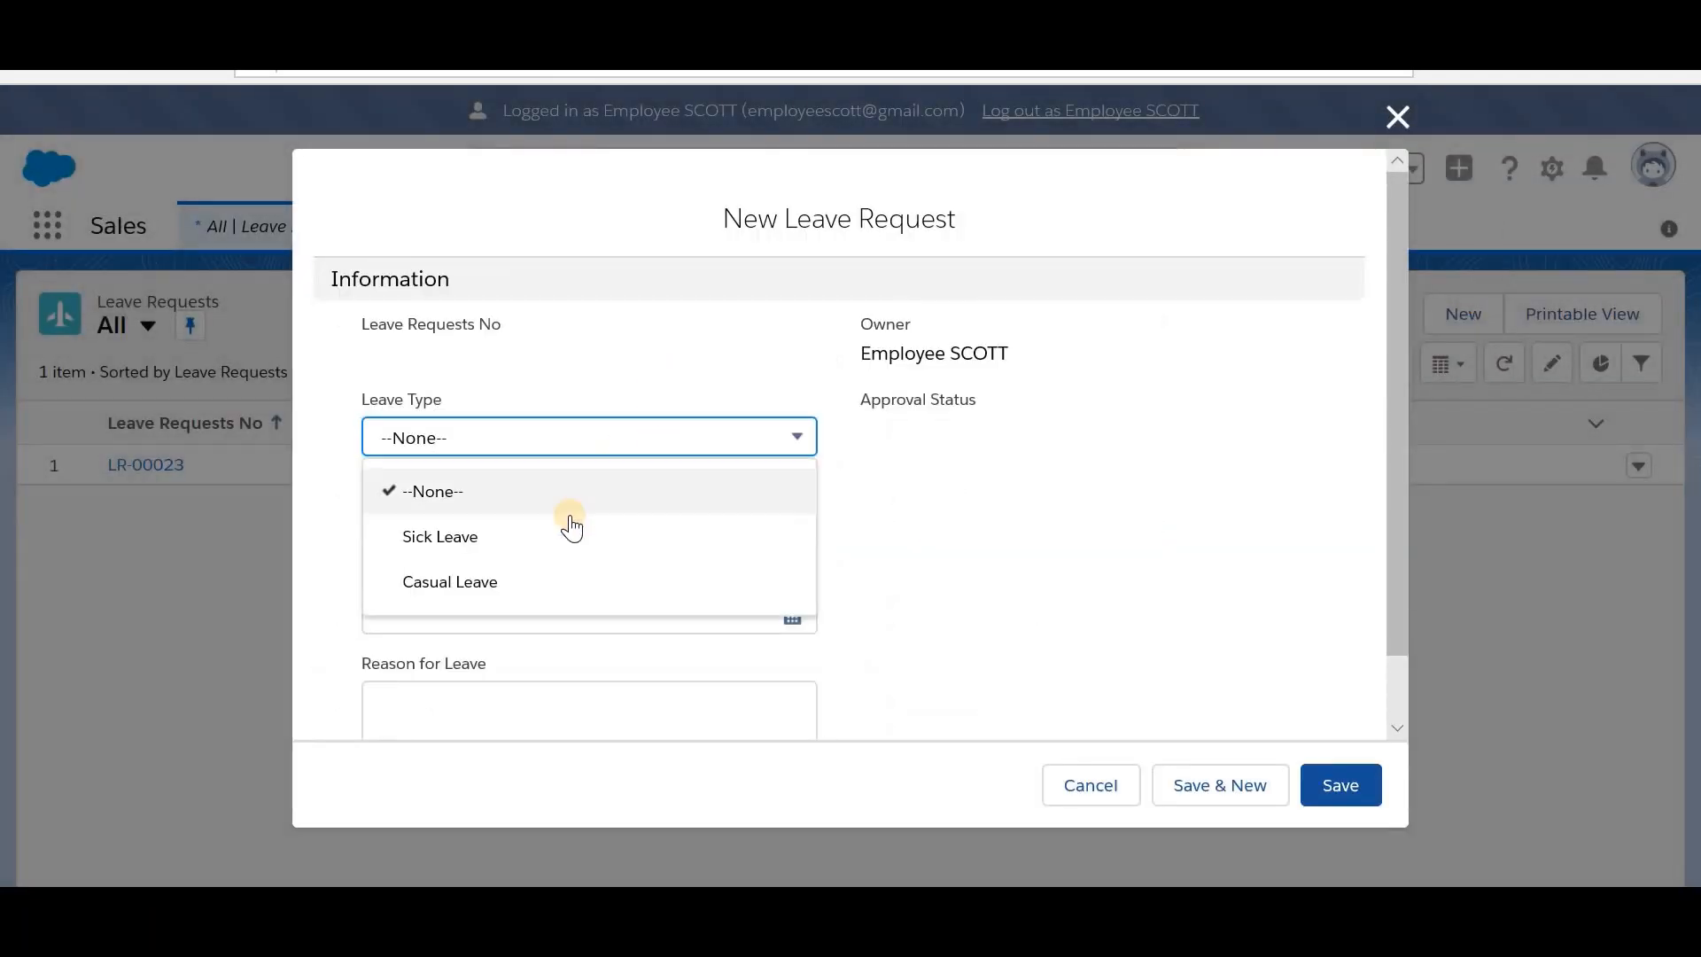
{"action": "left_click", "coordinate": [557, 536]}
{"action": "left_click", "coordinate": [792, 526]}
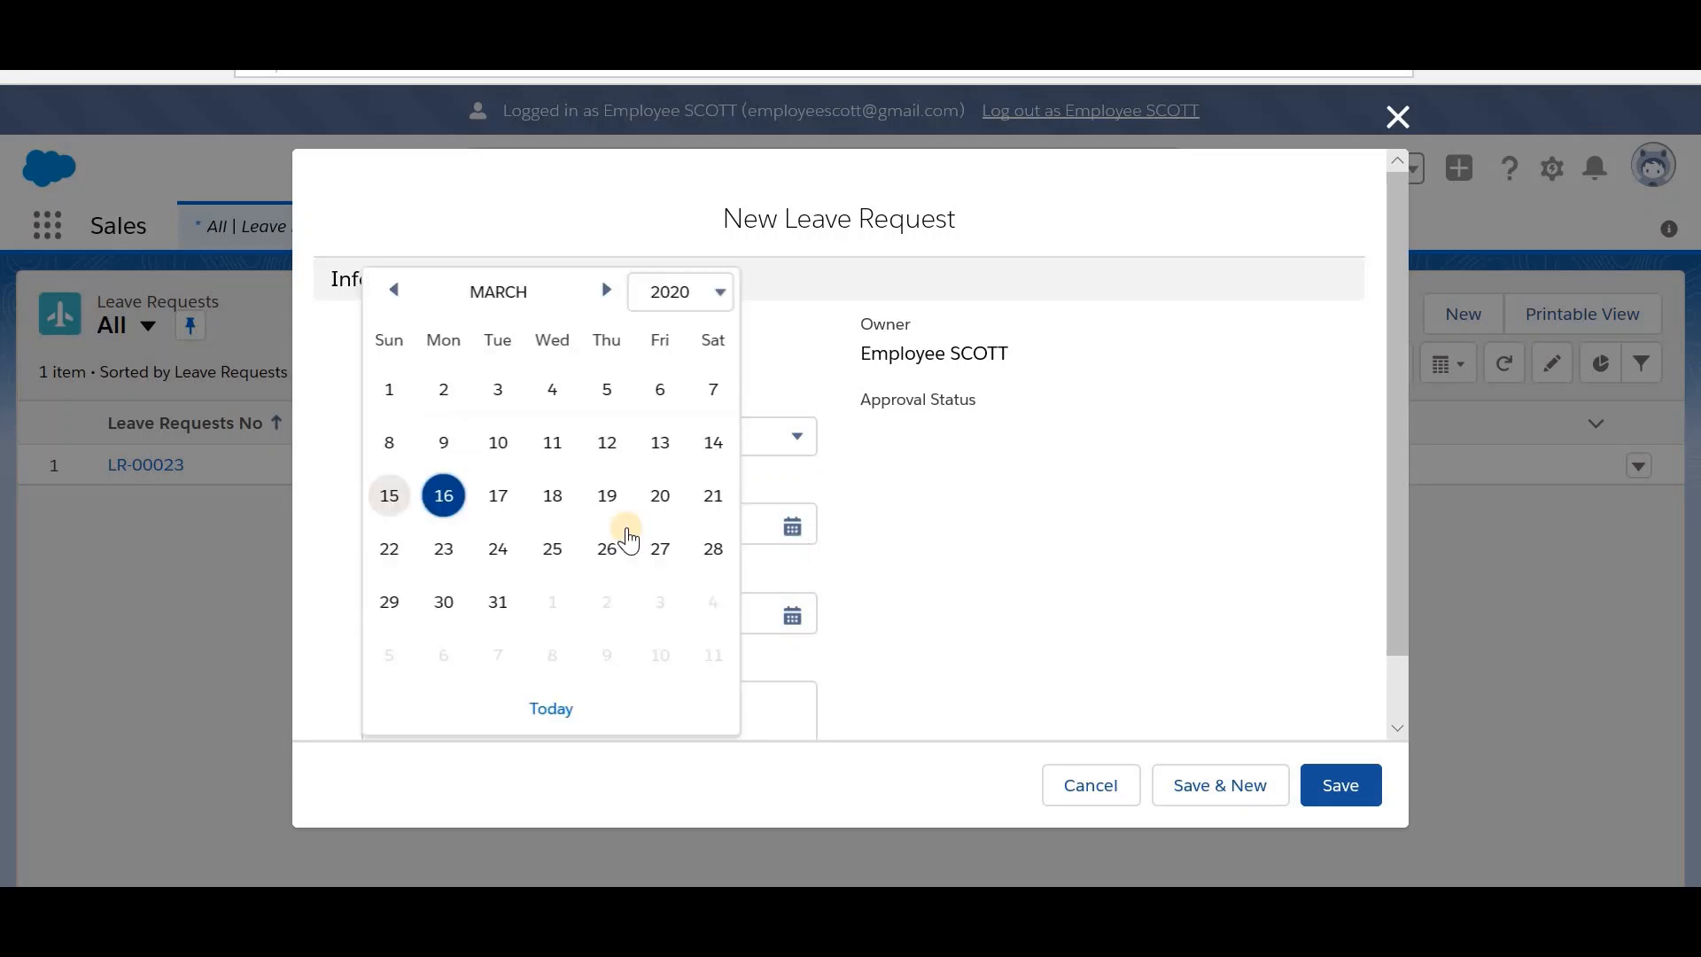
{"action": "left_click", "coordinate": [512, 498]}
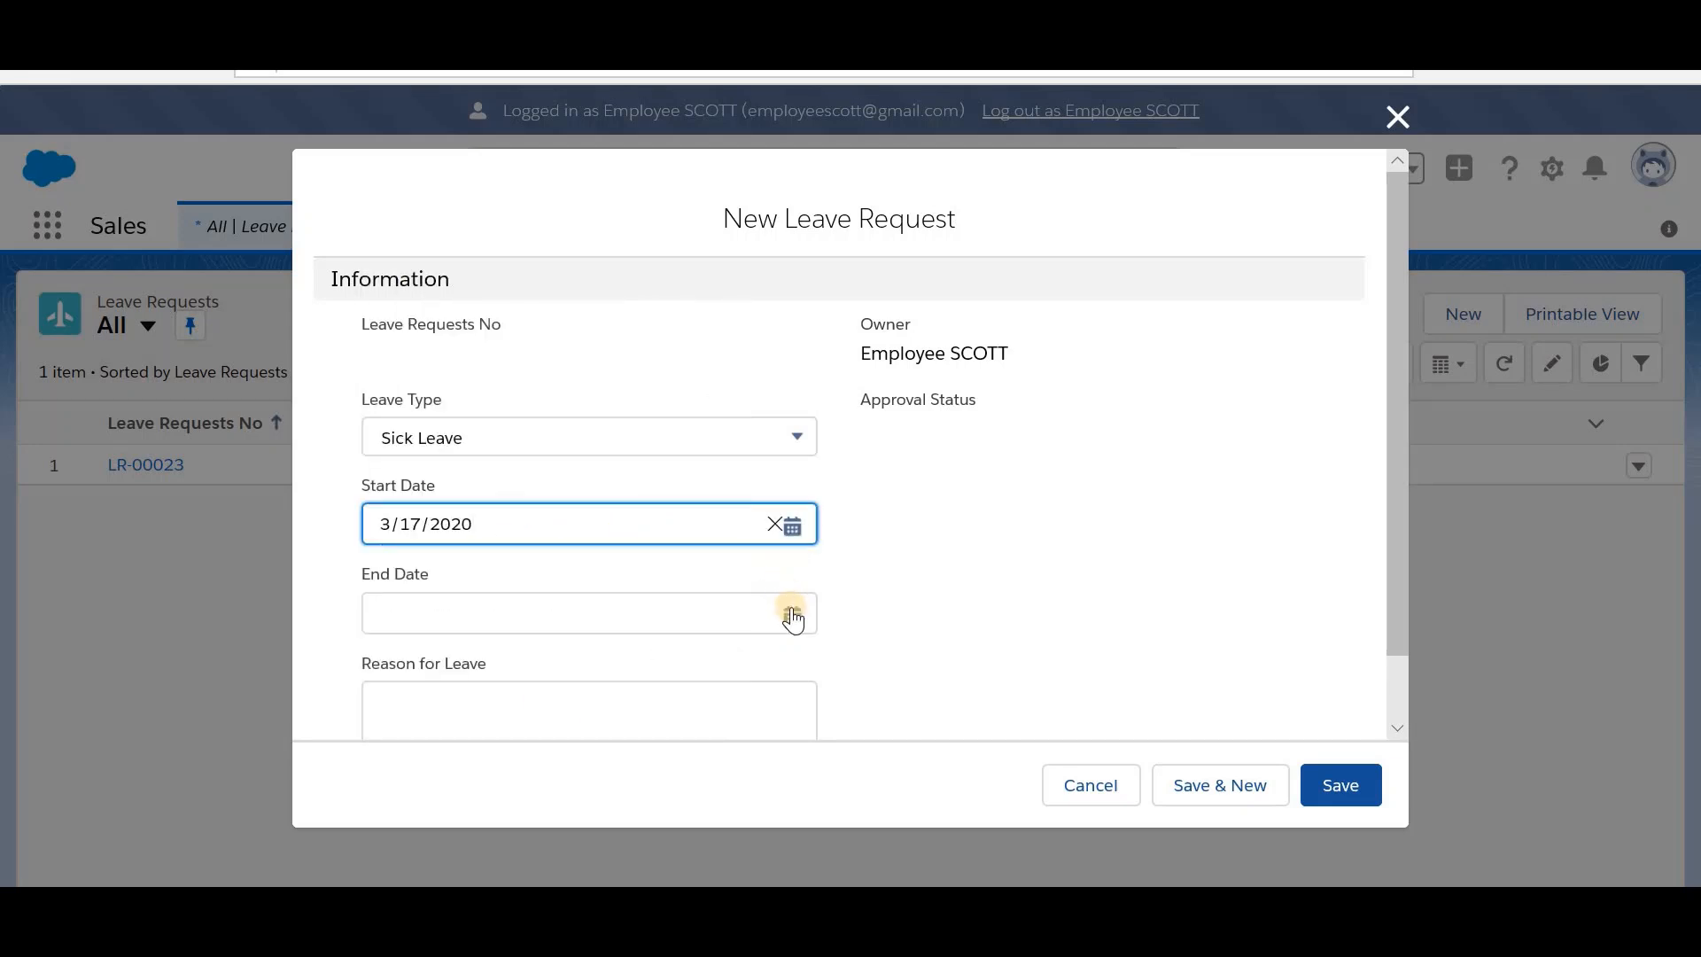
{"action": "left_click", "coordinate": [793, 618]}
{"action": "left_click", "coordinate": [659, 494]}
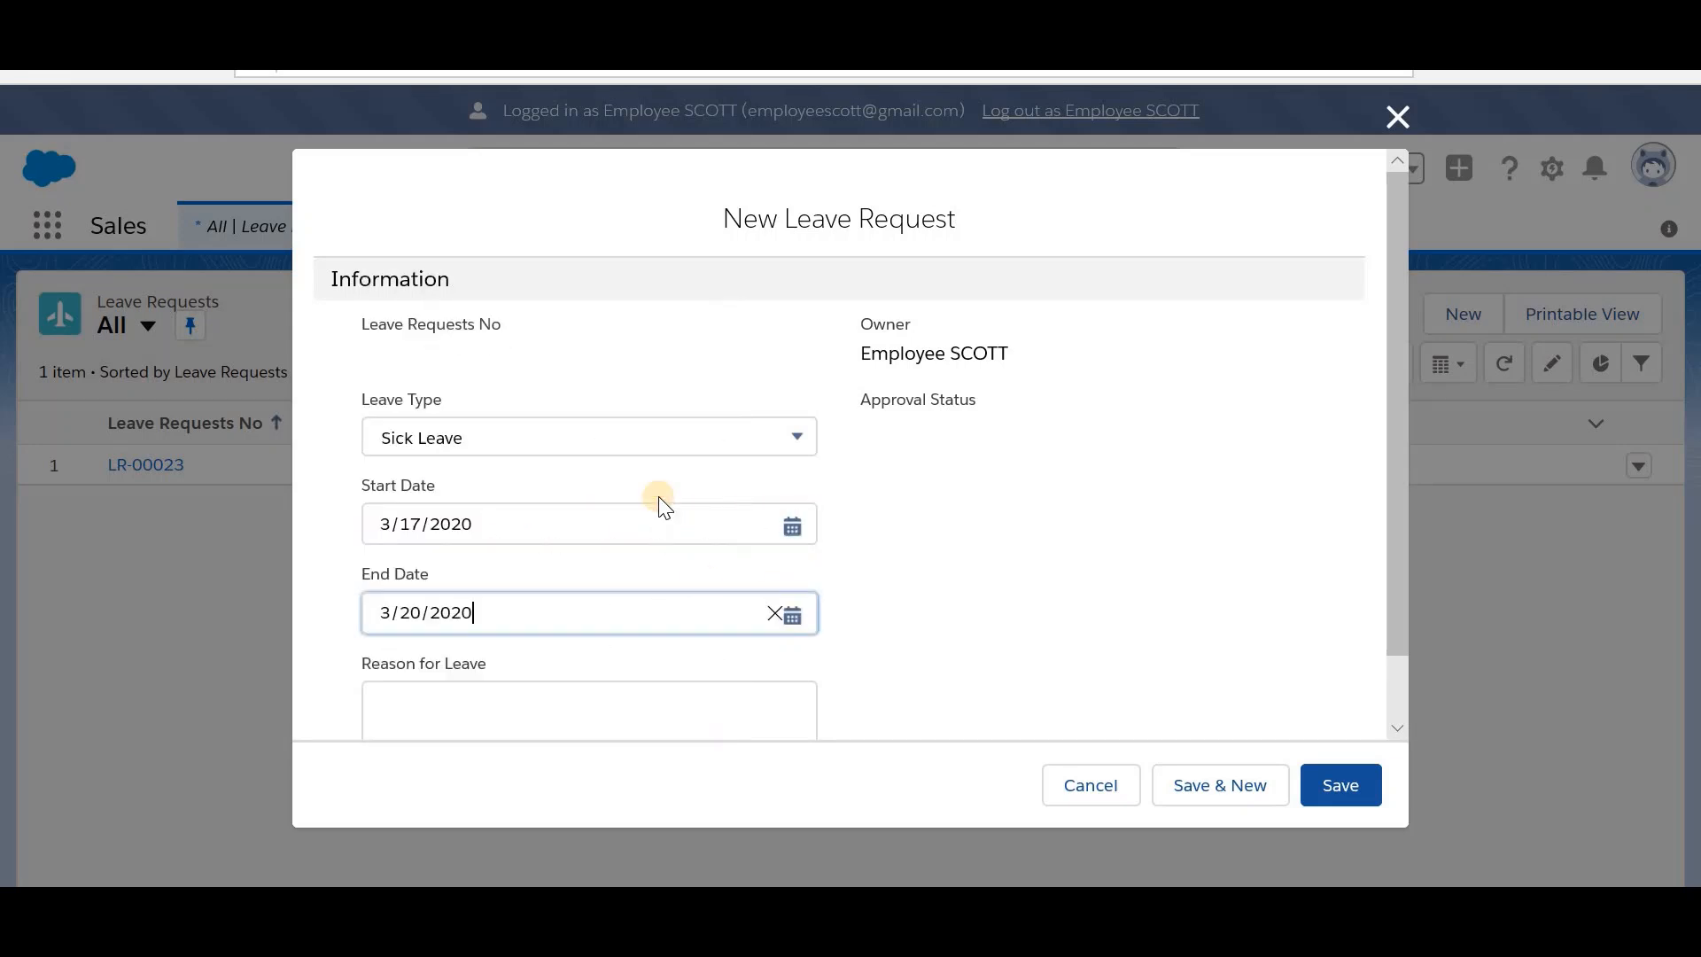
{"action": "left_click", "coordinate": [1343, 785]}
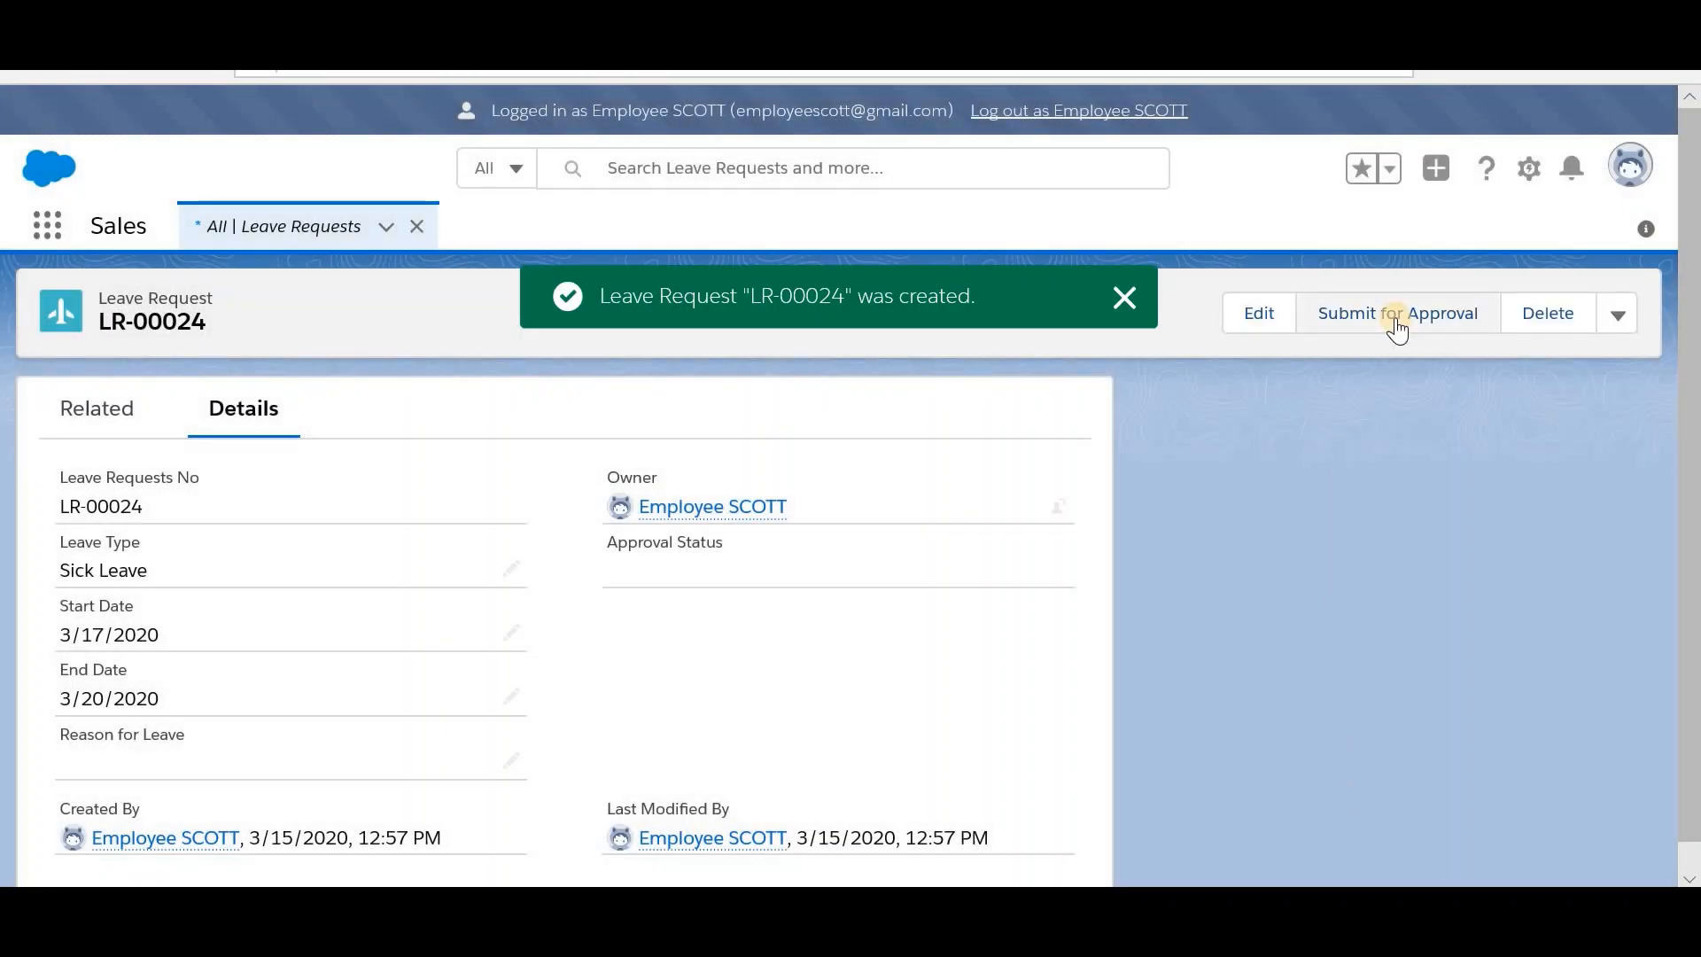
Step: Submit the leave request ending 3/20/2020 for approval without comments and return to the manager's session
{"action": "left_click", "coordinate": [1395, 317]}
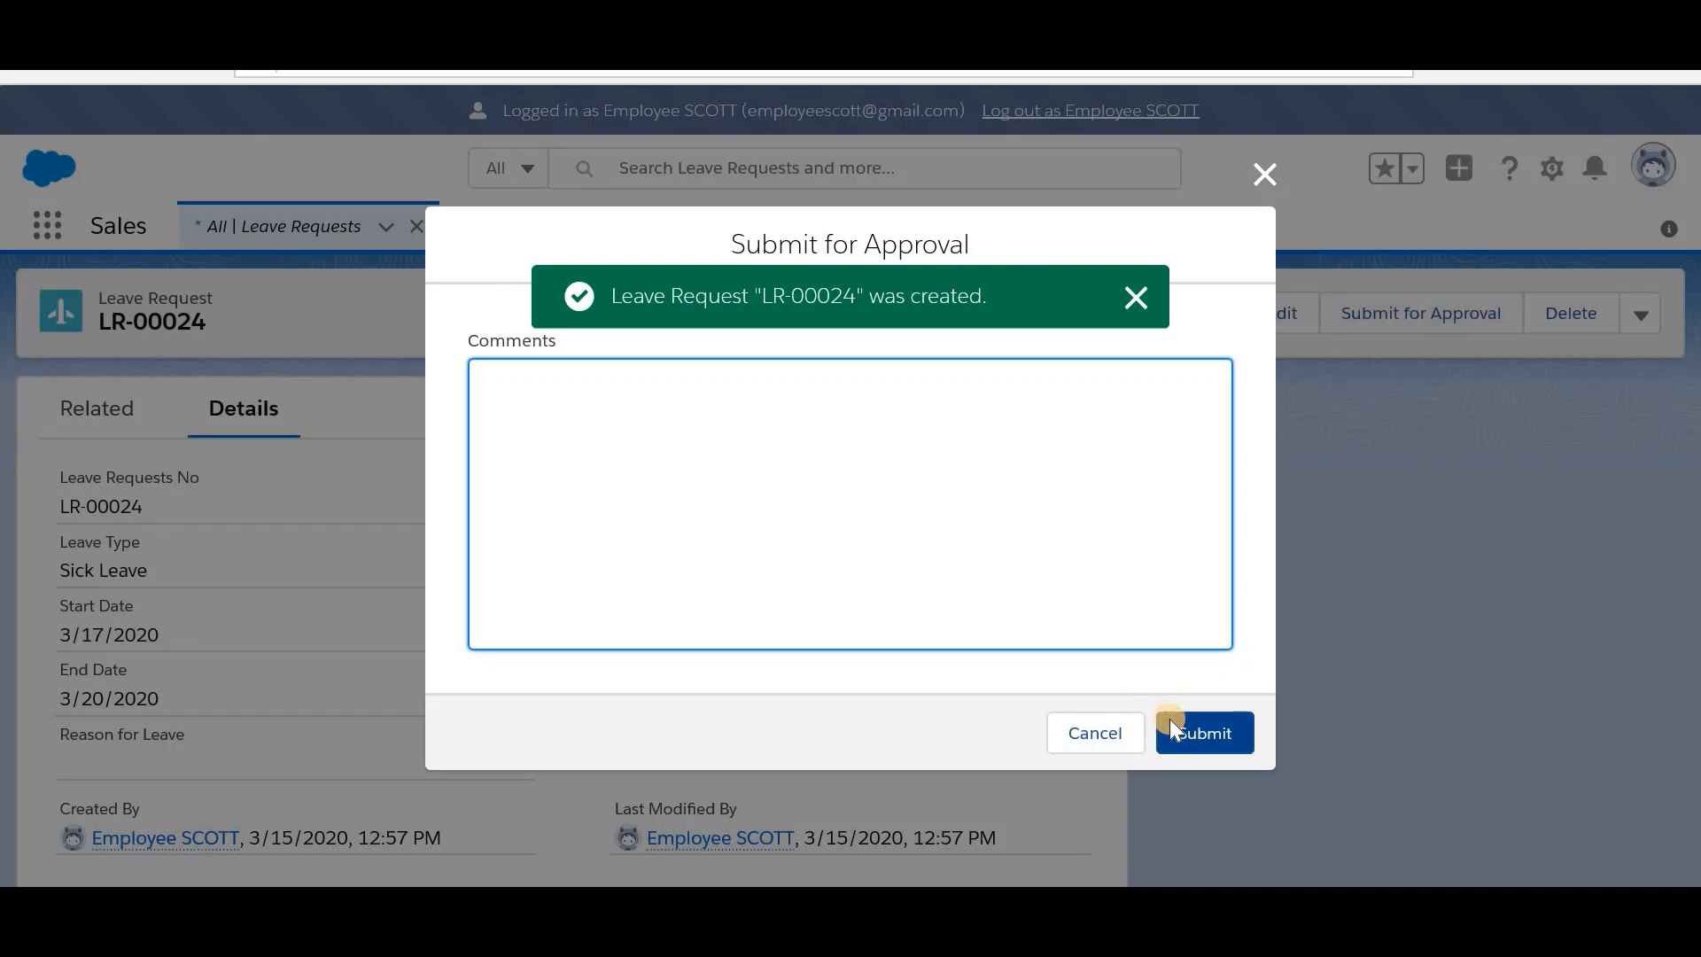
{"action": "left_click", "coordinate": [1169, 725]}
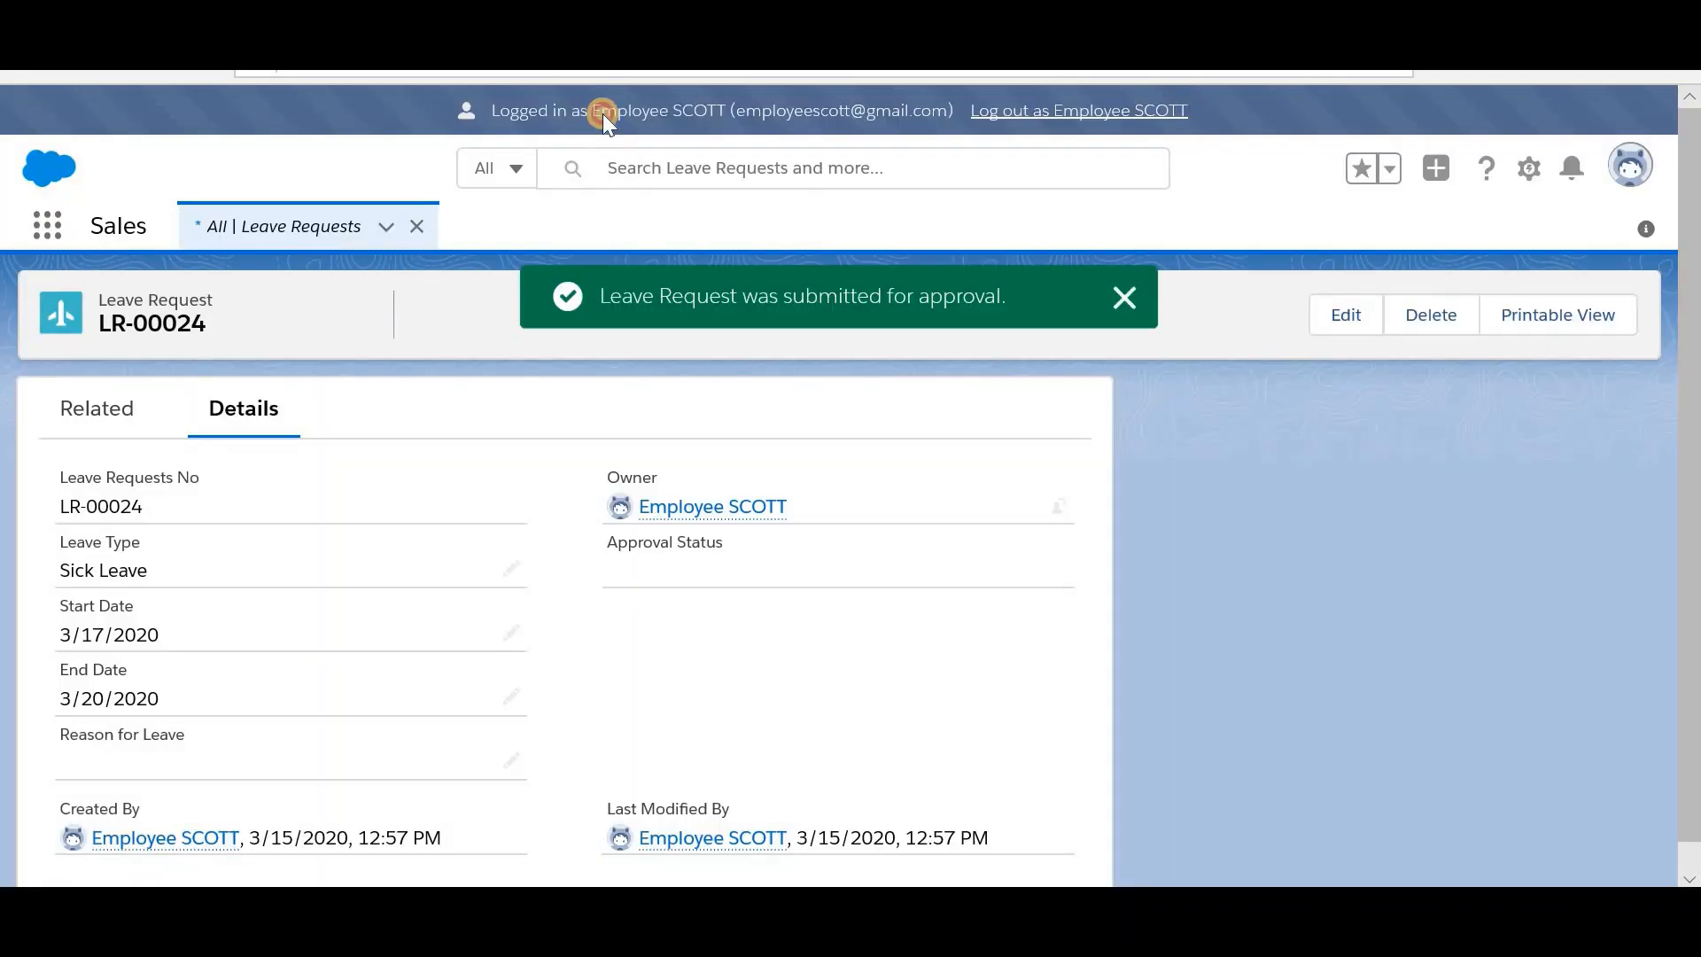
{"action": "triple_click", "coordinate": [602, 114]}
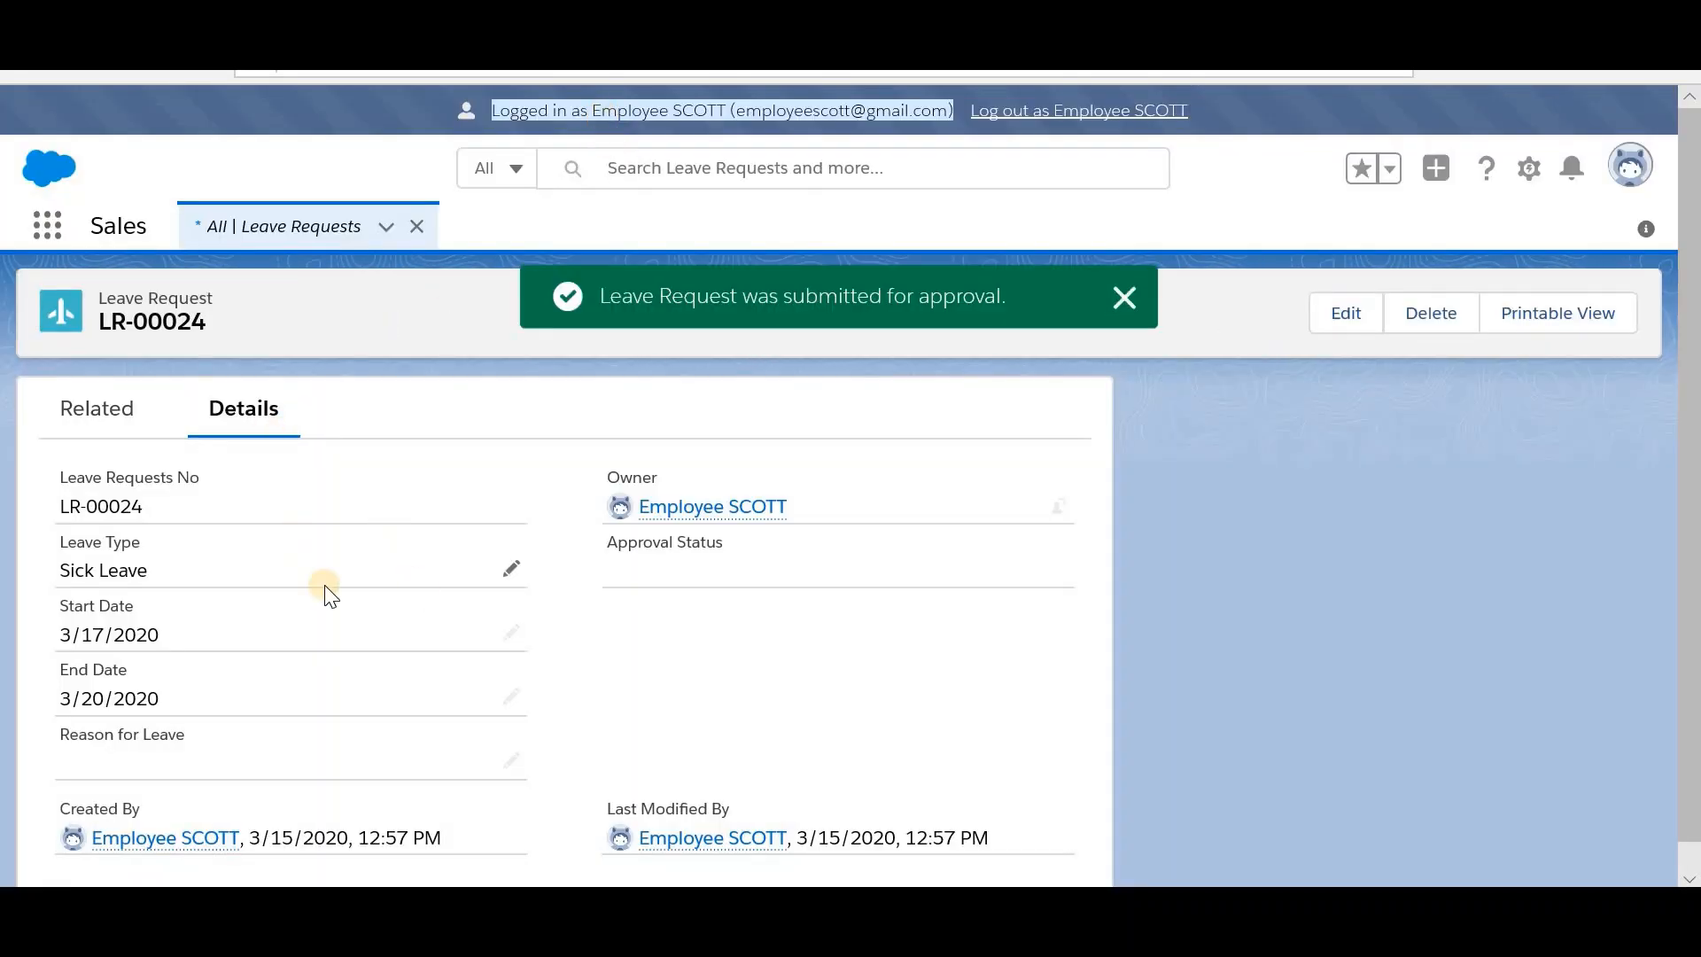
{"action": "mouse_move", "coordinate": [872, 894]}
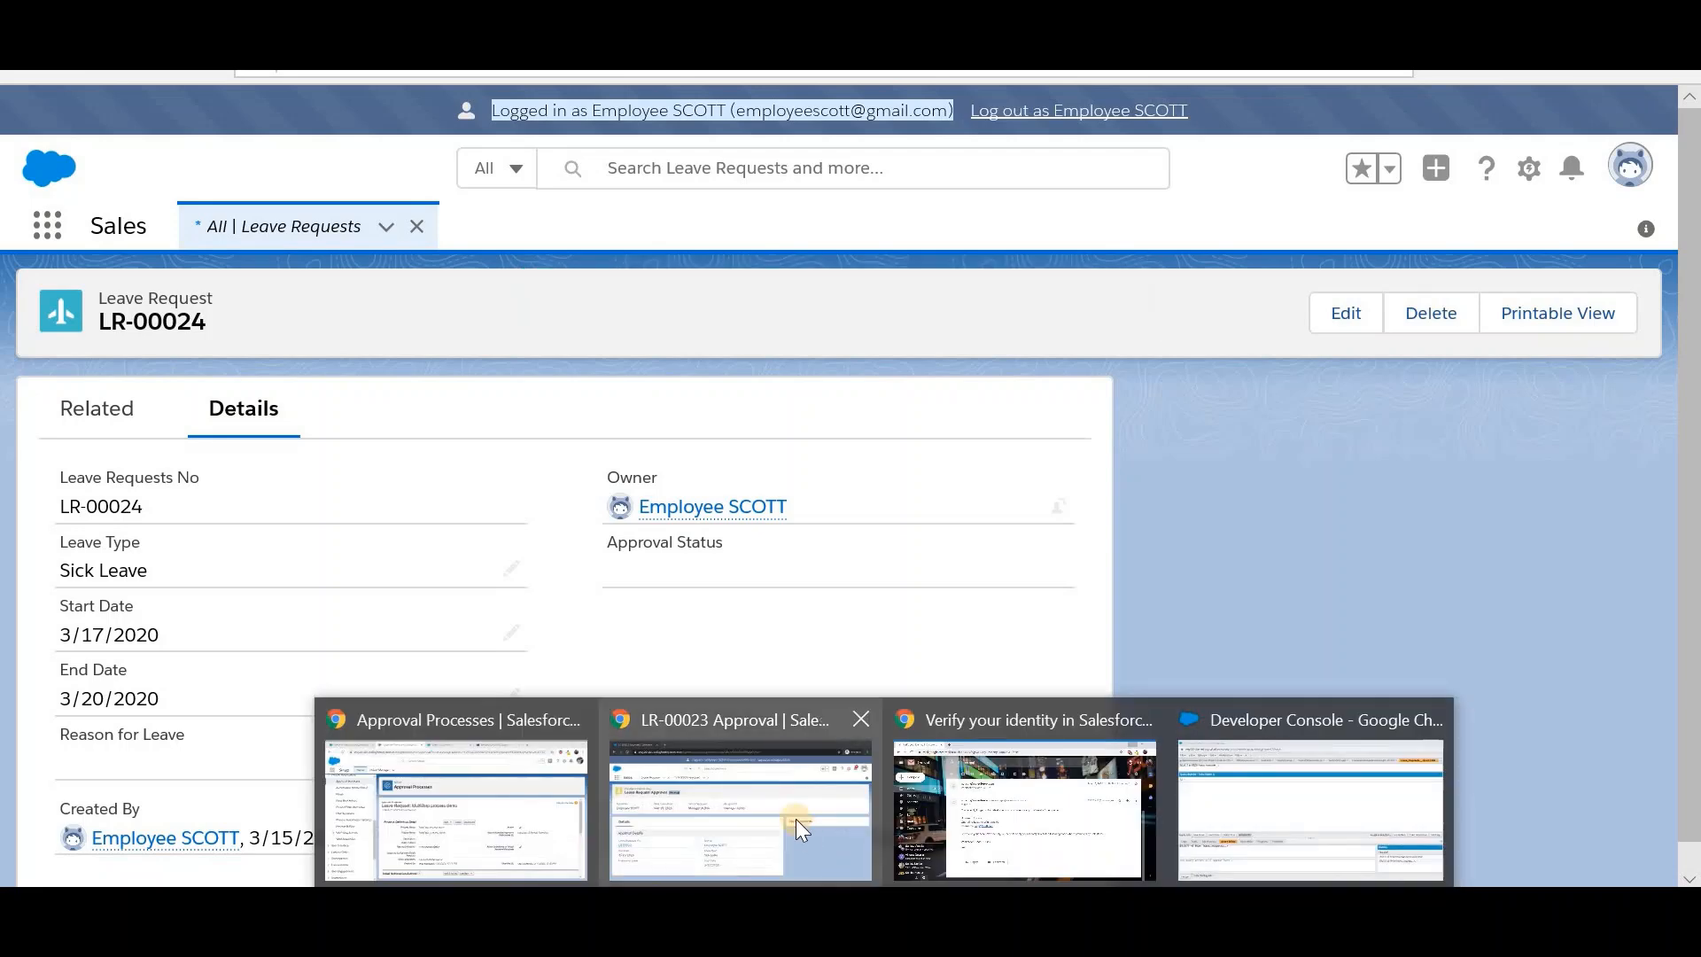
{"action": "left_click", "coordinate": [741, 798]}
{"action": "triple_click", "coordinate": [643, 108]}
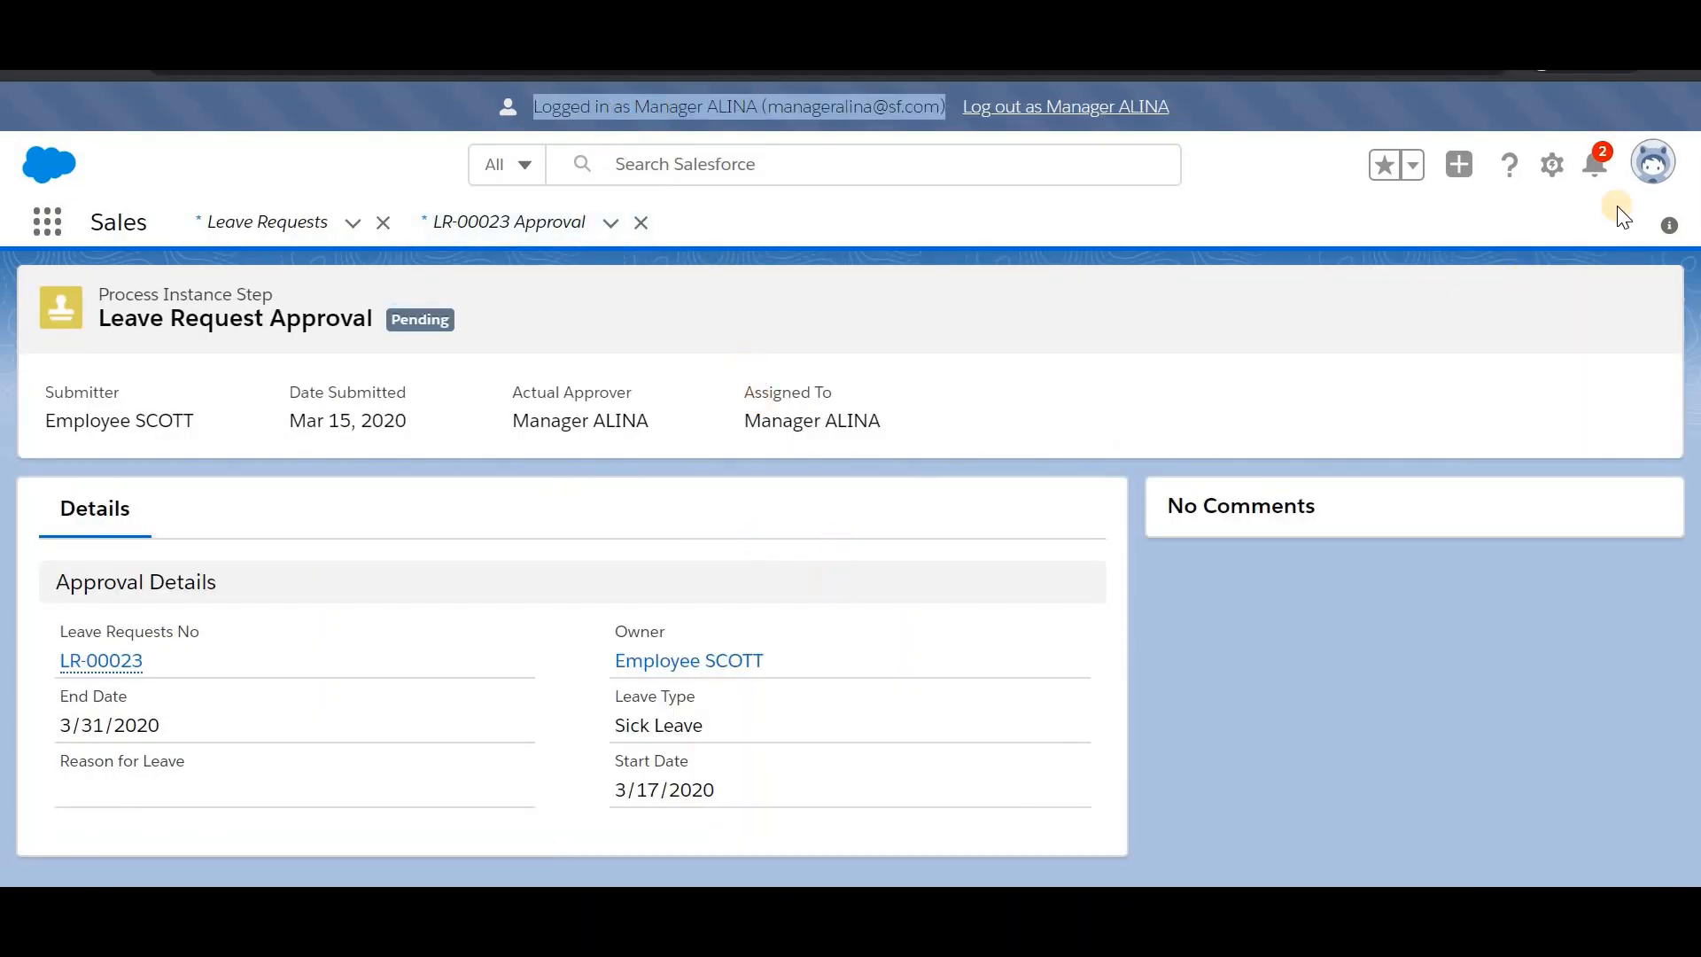
Step: Open the leave approval request ending 3/20/2020 from the manager's notifications, approve it without comments, and check its status
{"action": "left_click", "coordinate": [1606, 170]}
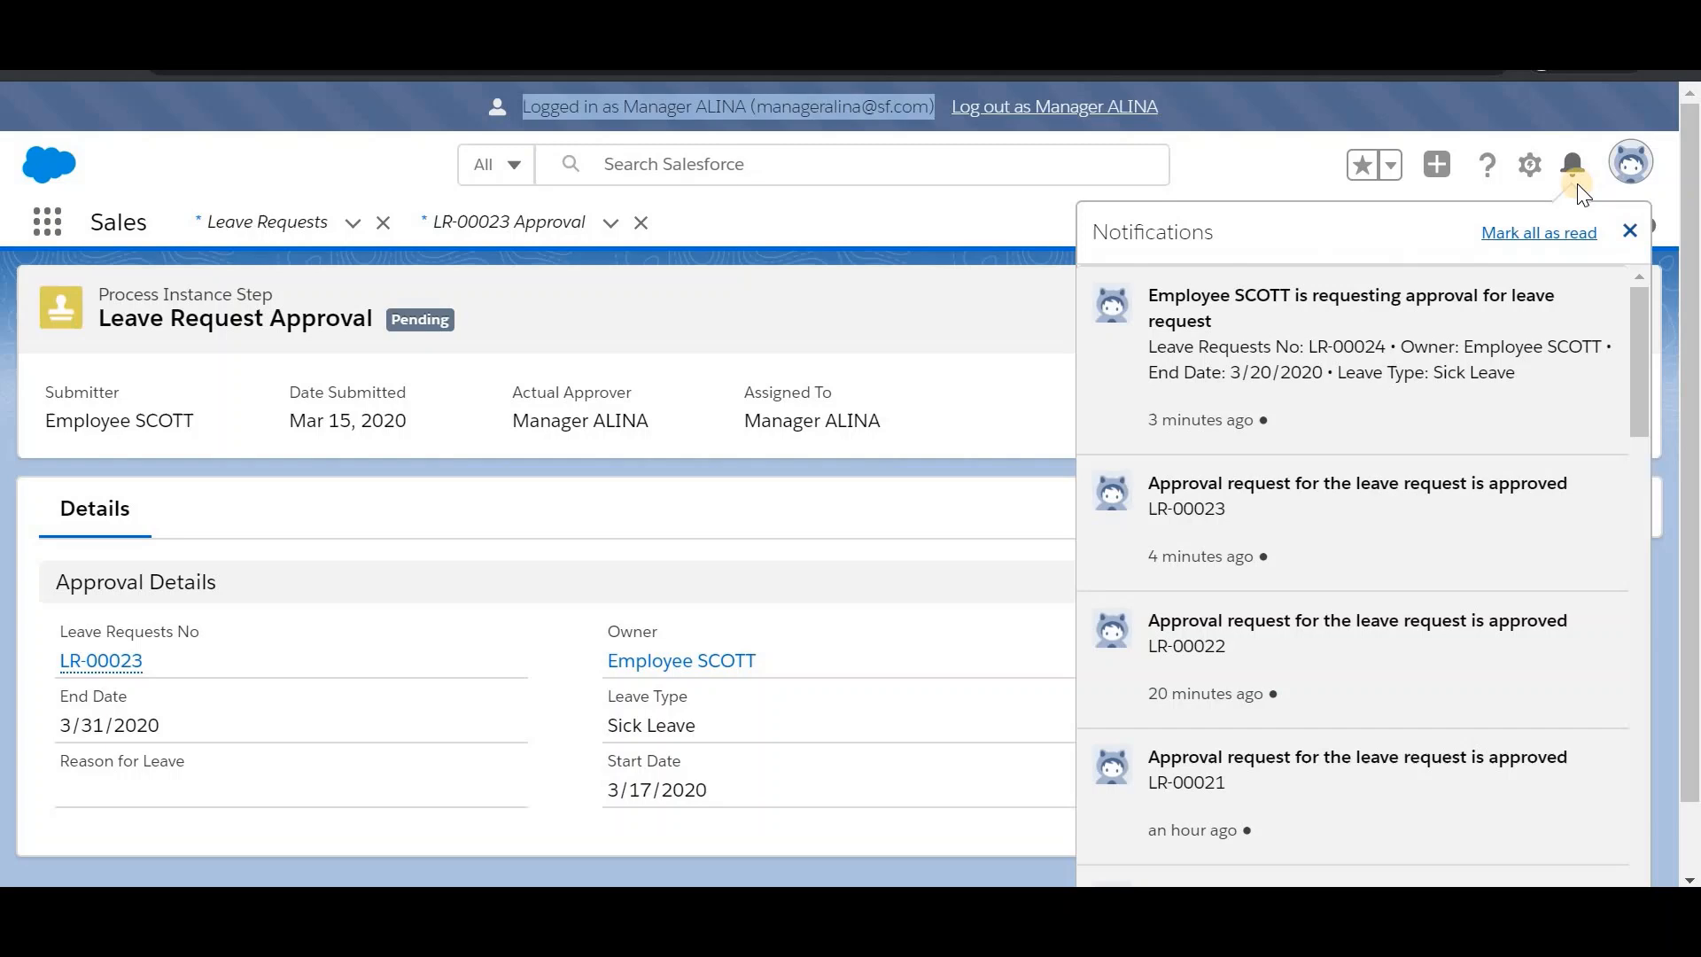
{"action": "left_click", "coordinate": [1365, 335]}
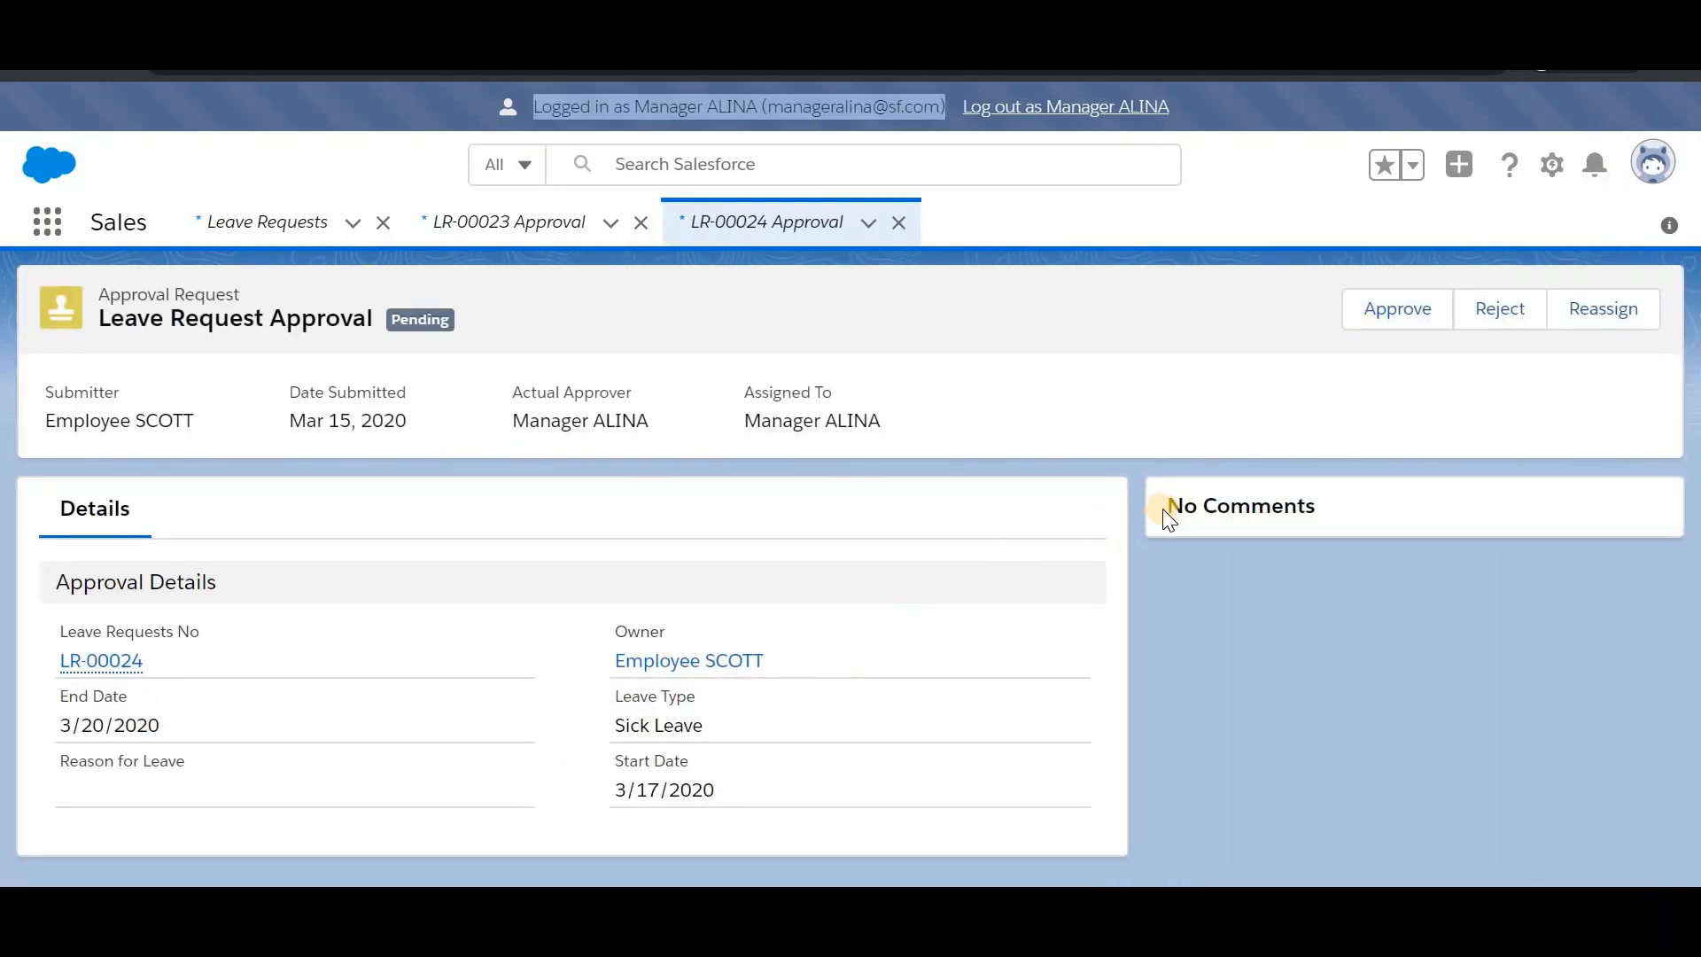
{"action": "left_click", "coordinate": [1390, 321]}
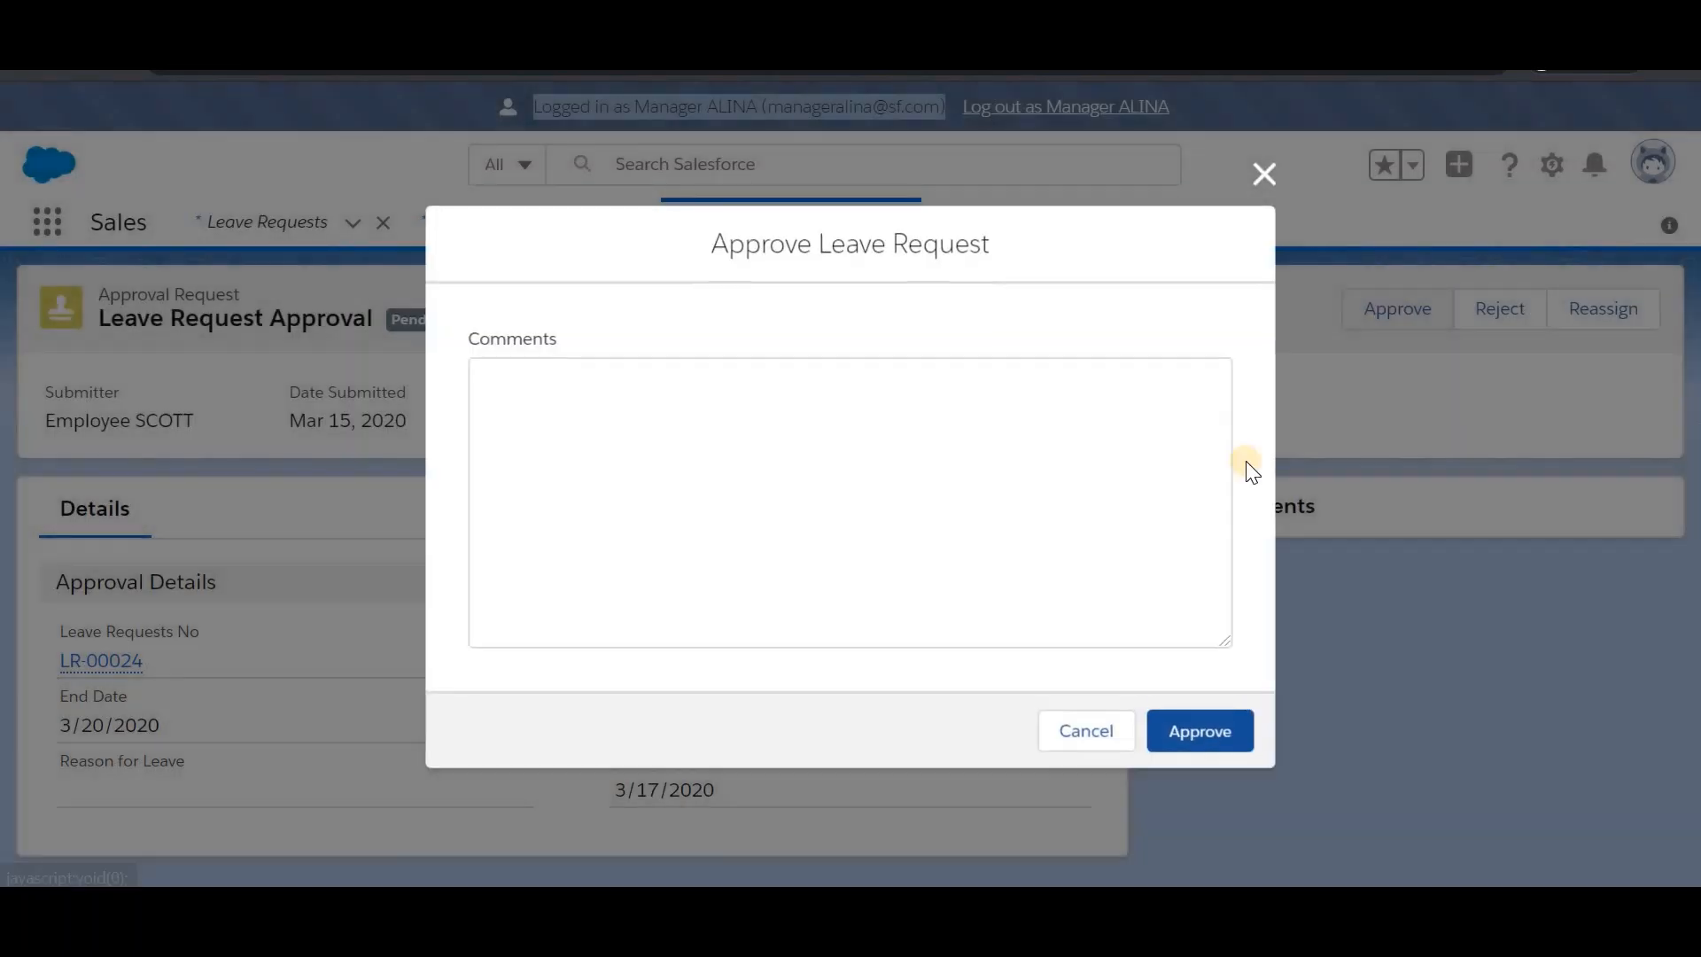
{"action": "left_click", "coordinate": [1202, 714]}
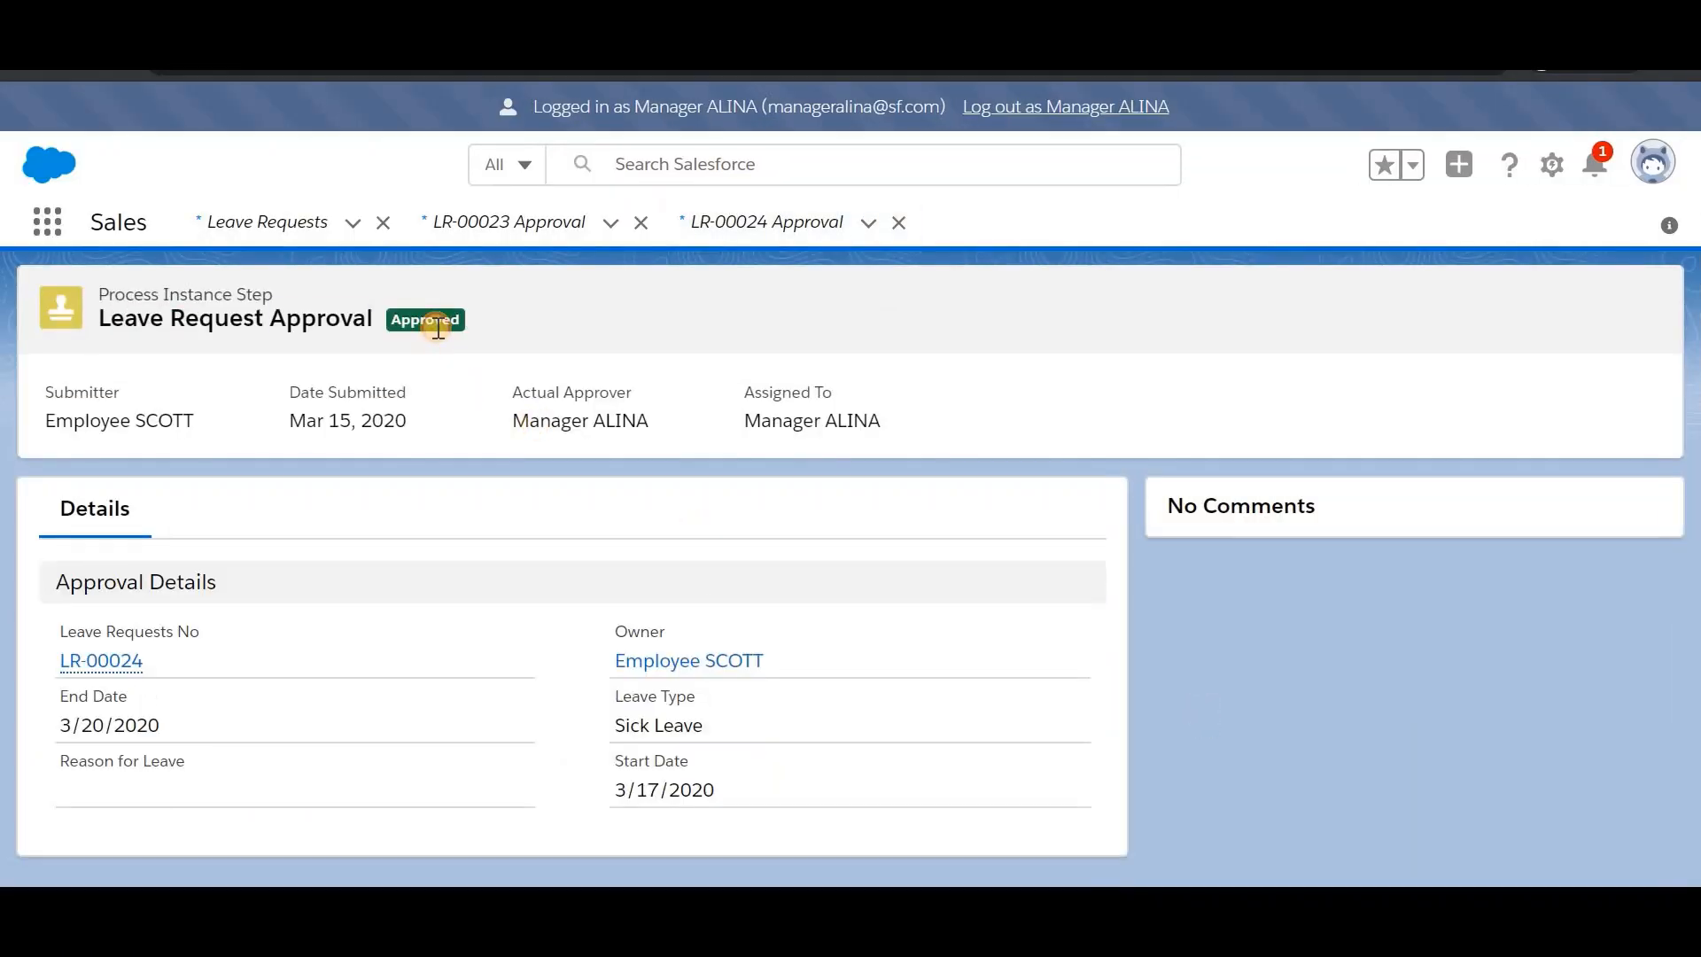
{"action": "double_click", "coordinate": [438, 328]}
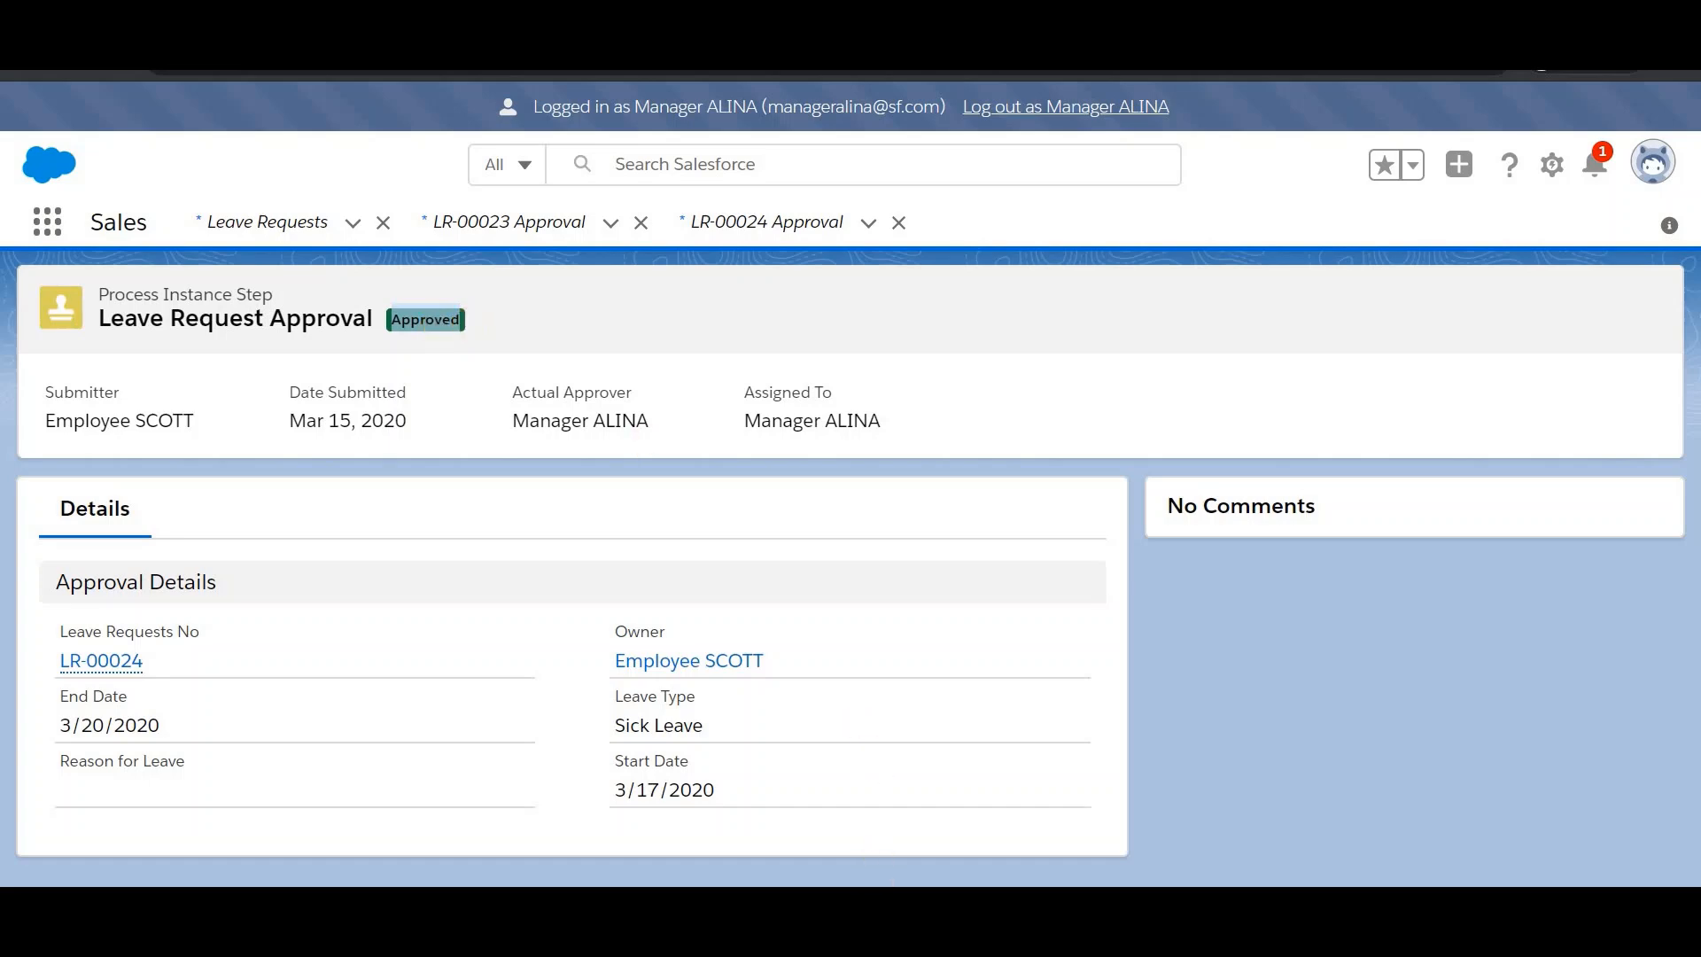
Step: Switch to the administrator's Setup session and review the approval steps of MultiStep process demo
{"action": "mouse_move", "coordinate": [885, 905]}
{"action": "left_click", "coordinate": [527, 805]}
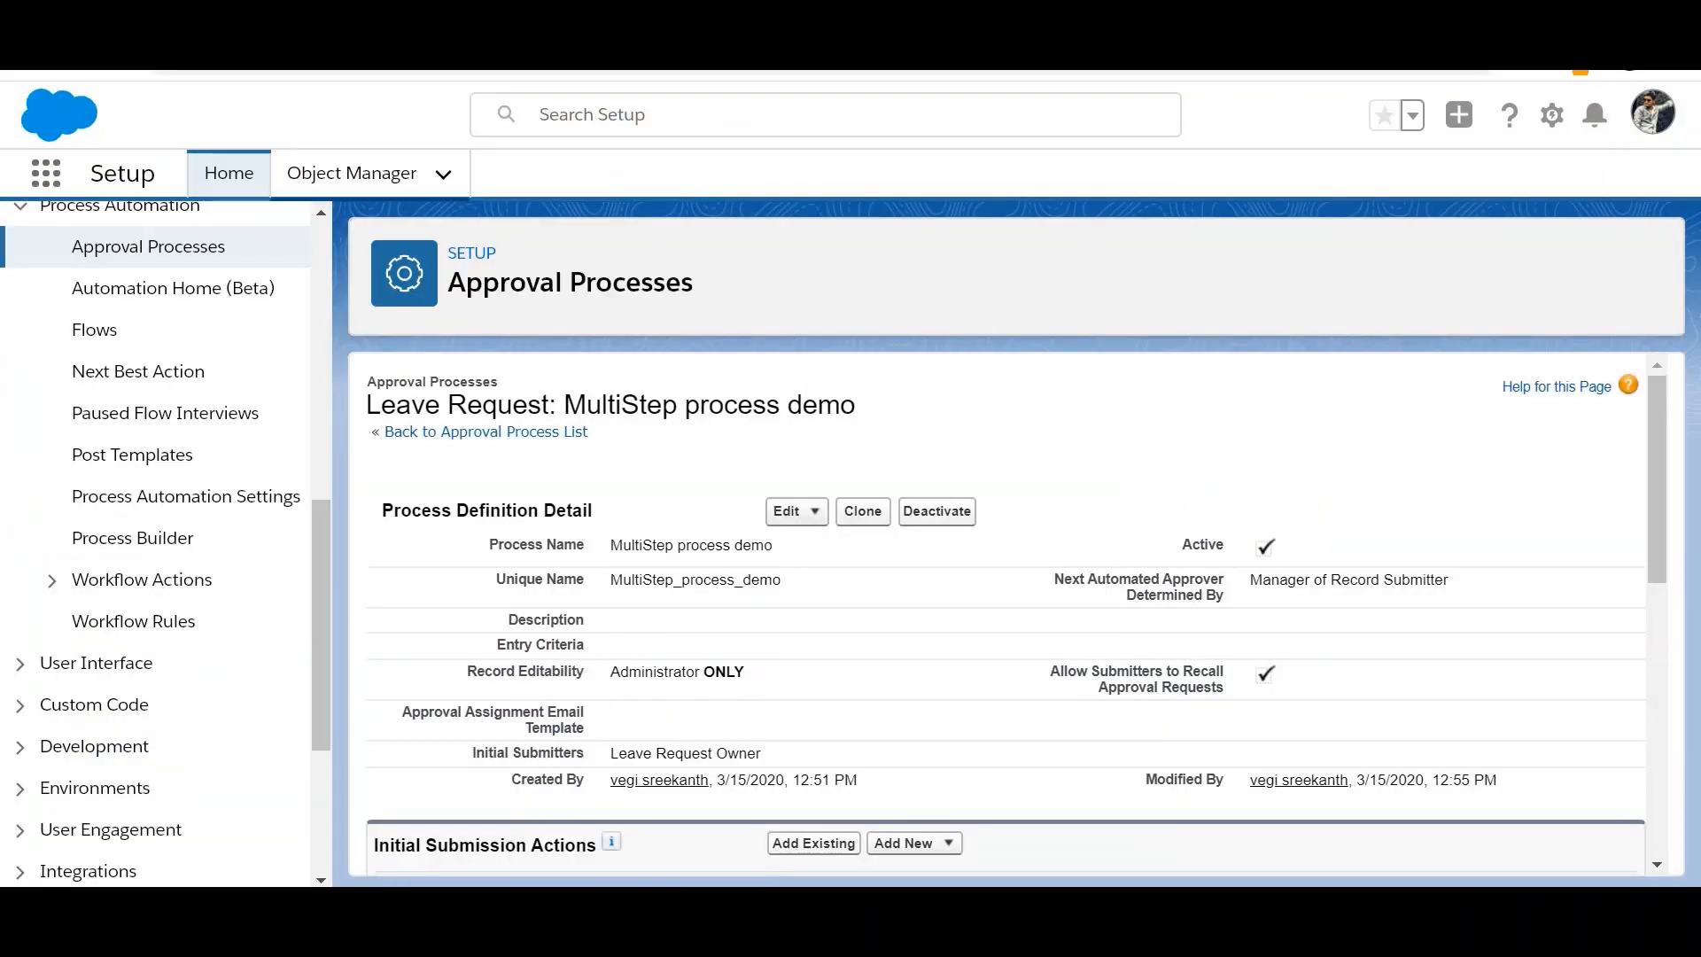
{"action": "scroll", "coordinate": [746, 657], "scroll_direction": "down", "scroll_amount": 3}
{"action": "scroll", "coordinate": [746, 657], "scroll_direction": "down", "scroll_amount": 3}
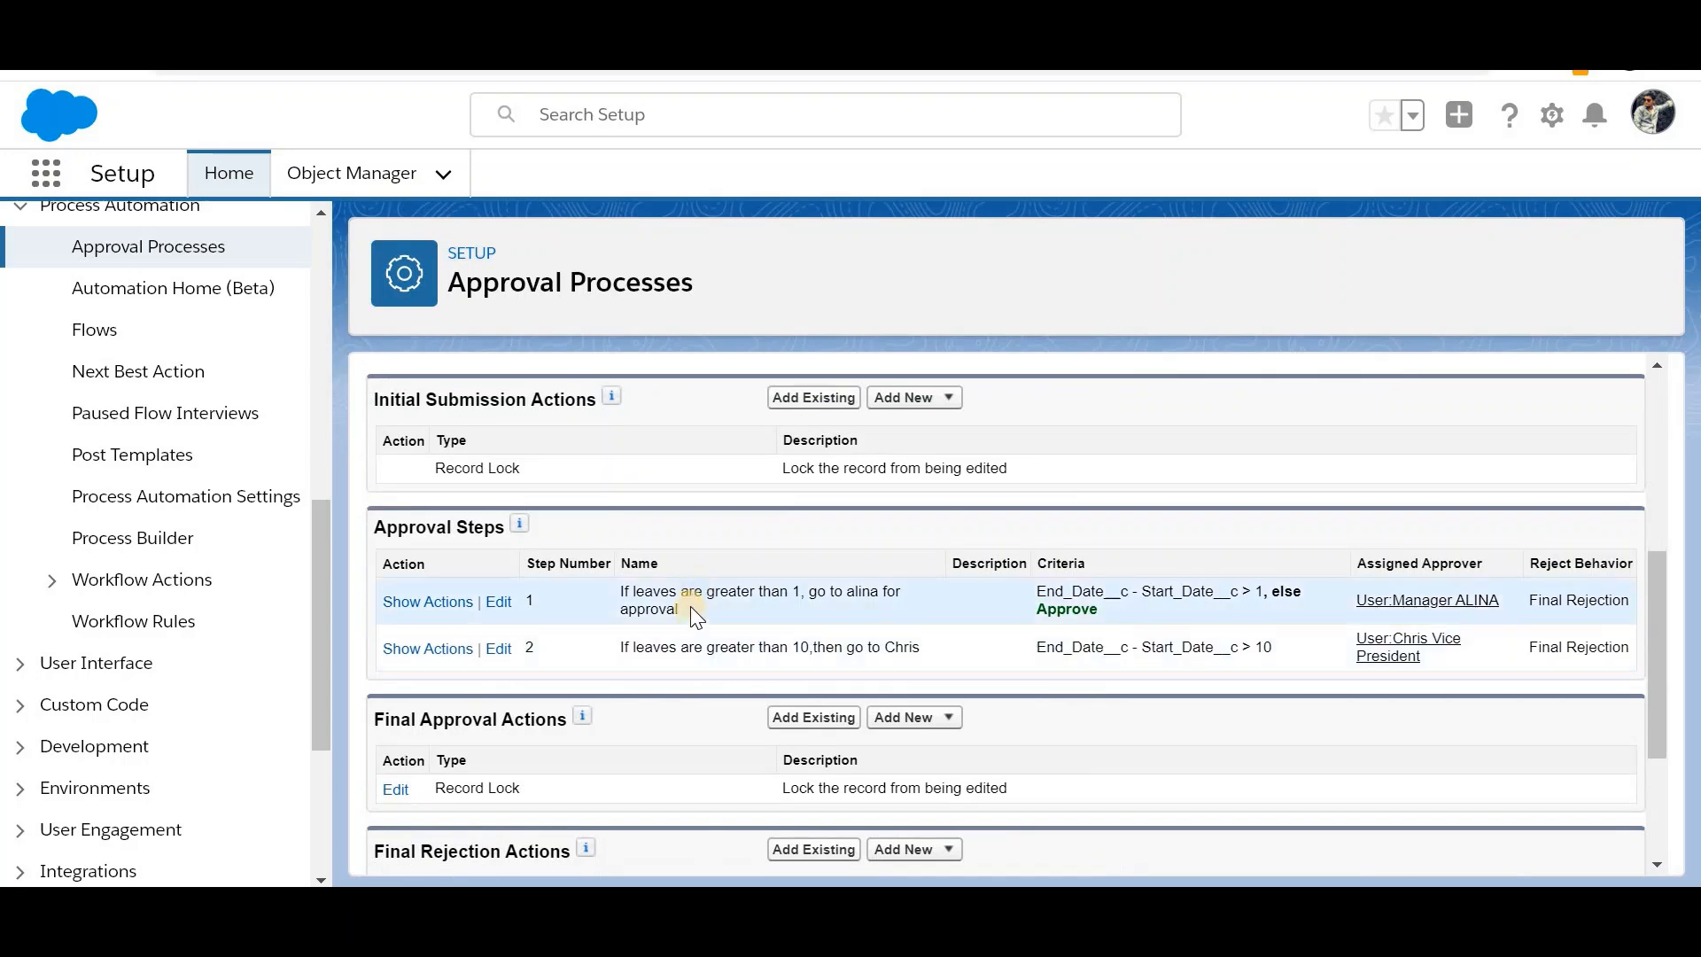
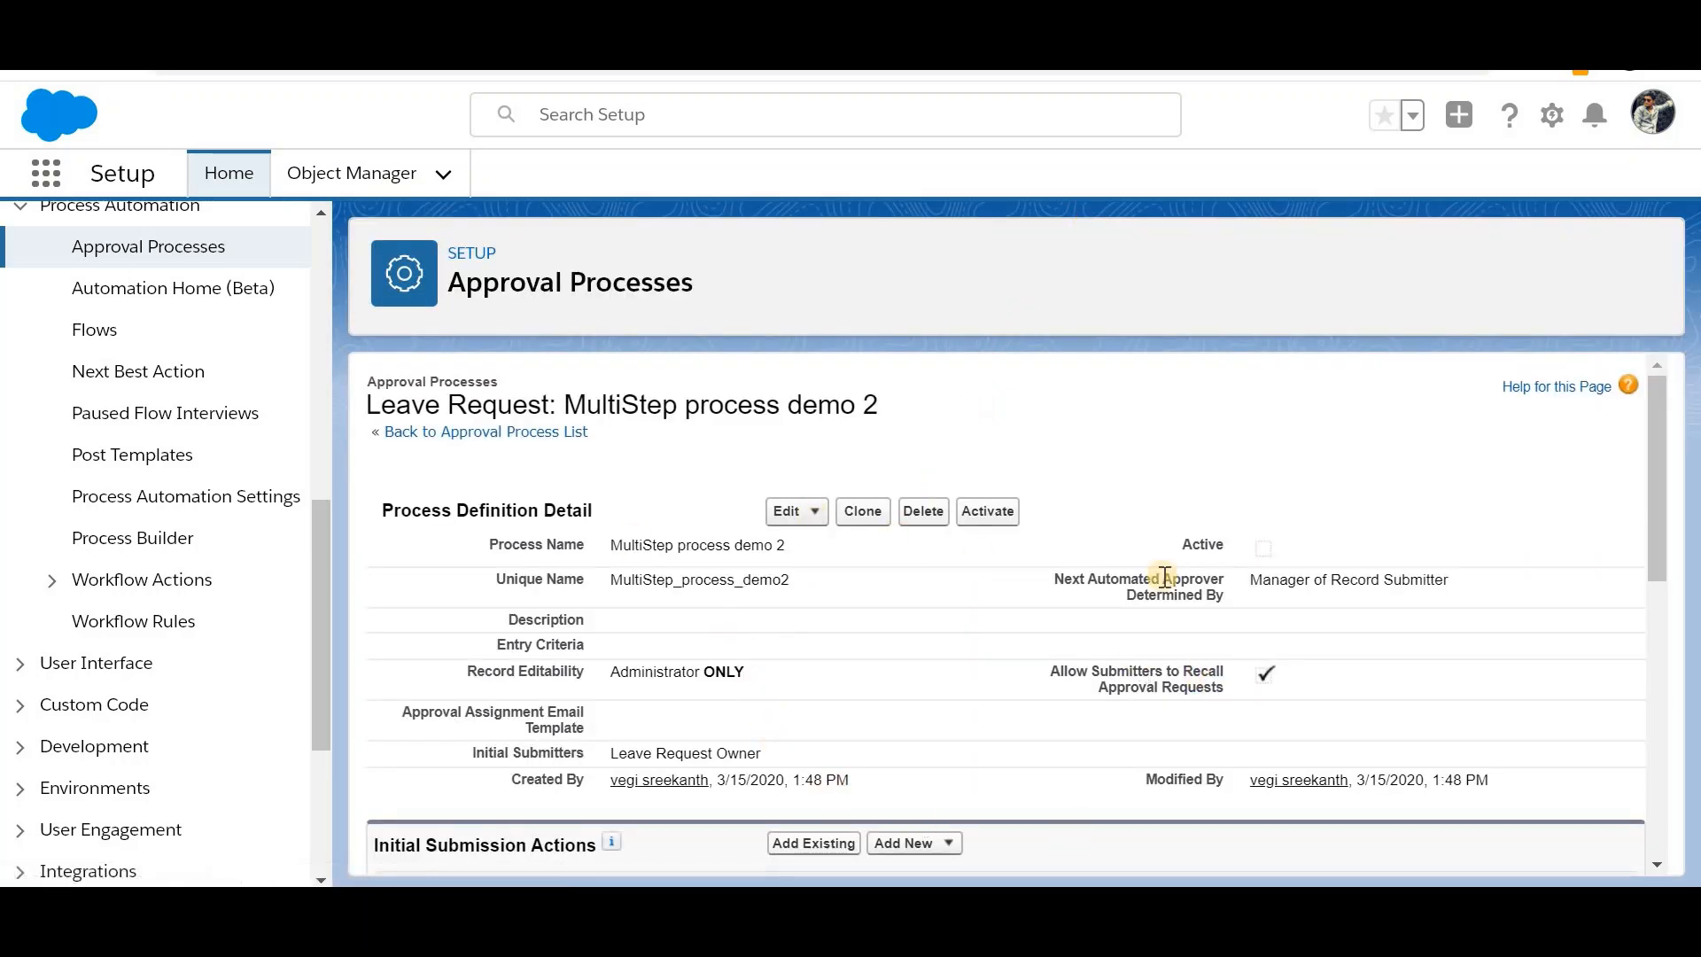
Step: In MultiStep process demo 2, rename approval step 1 "If leaves are less than 3,then go to" followed by the manager's first name
{"action": "scroll", "coordinate": [1074, 636], "scroll_direction": "down", "scroll_amount": 6}
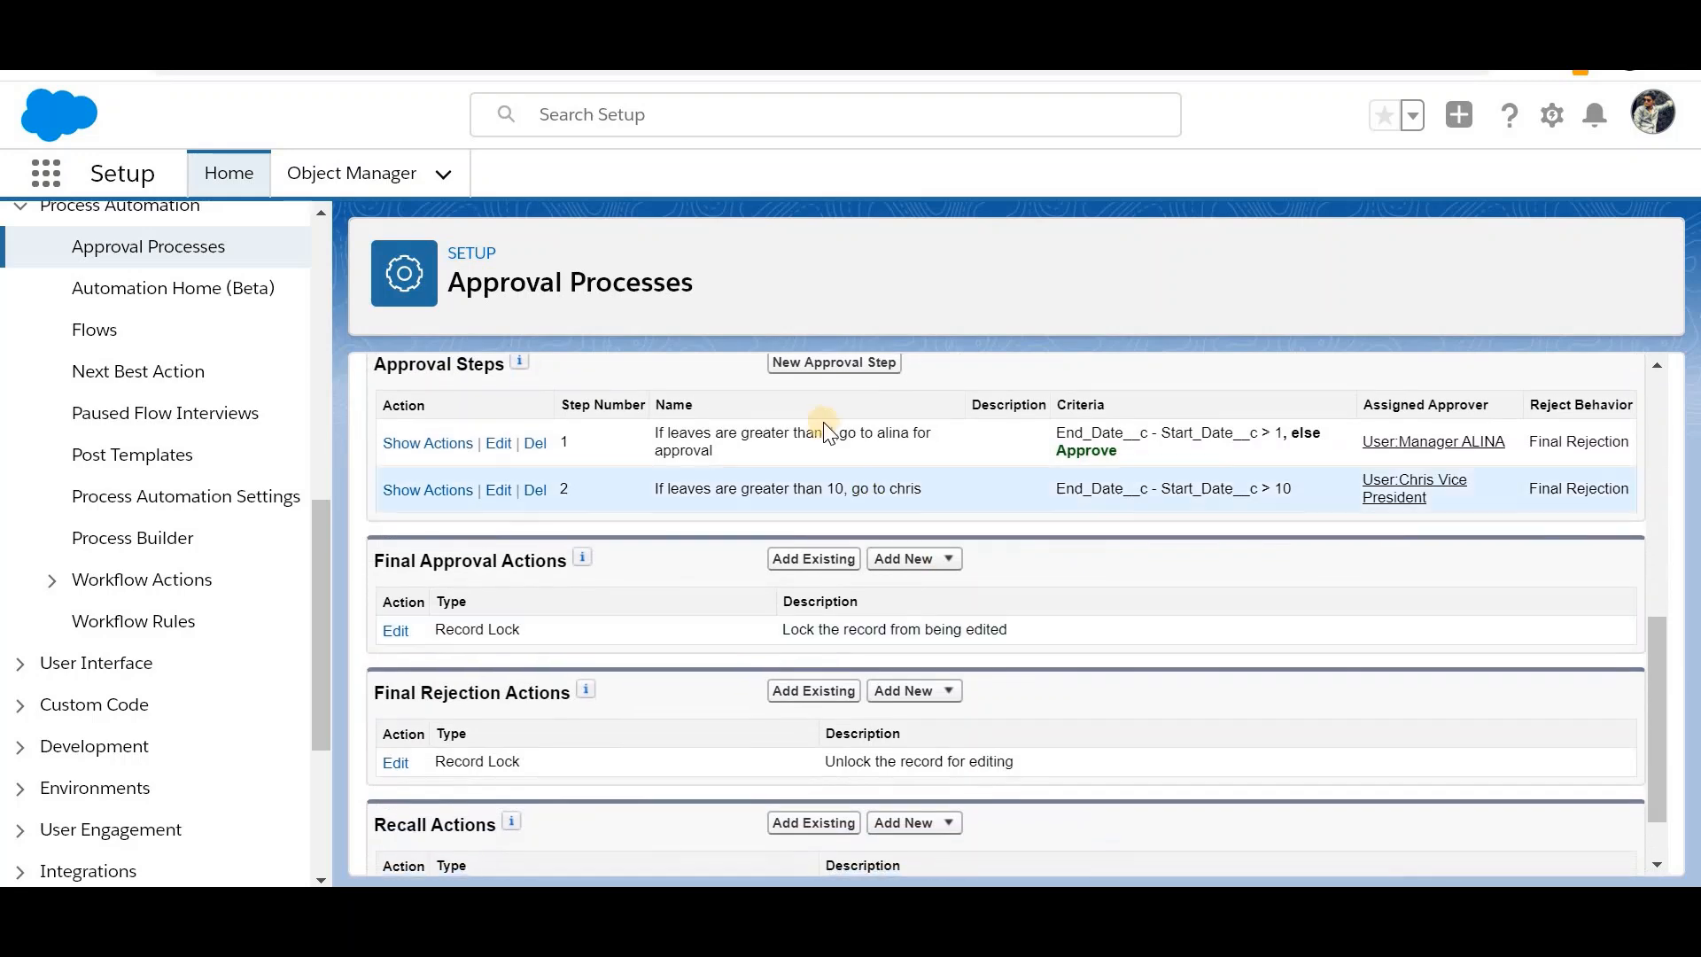
{"action": "scroll", "coordinate": [1021, 503], "scroll_direction": "up", "scroll_amount": 2}
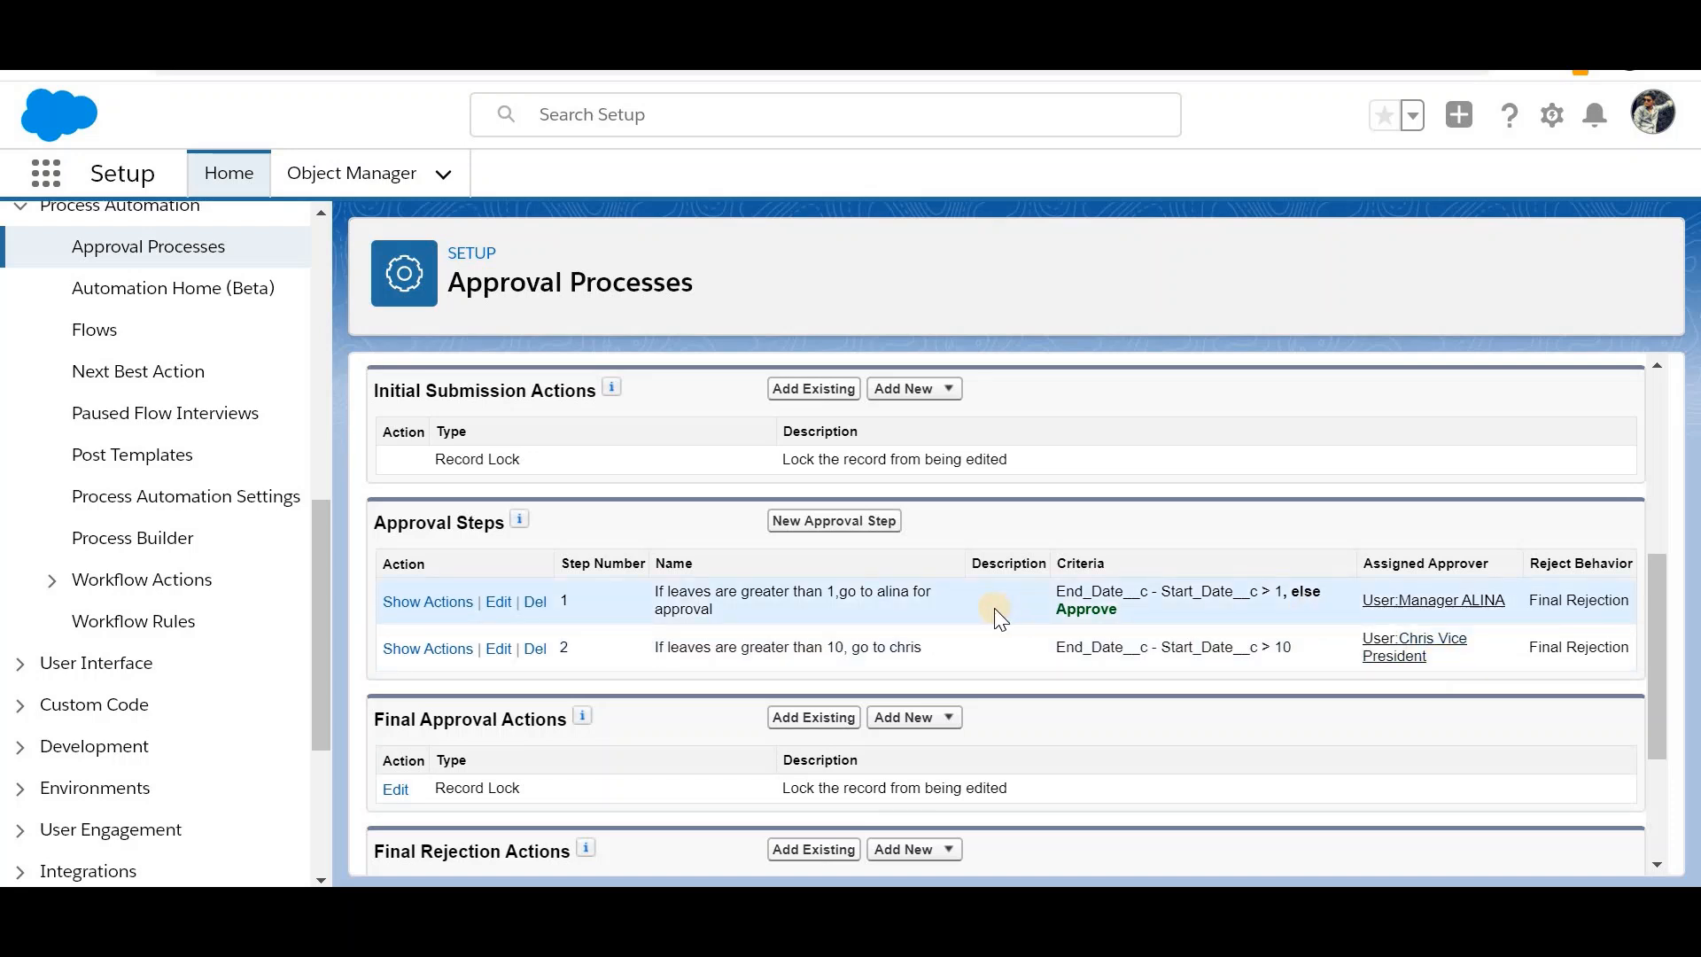
{"action": "left_click", "coordinate": [499, 603]}
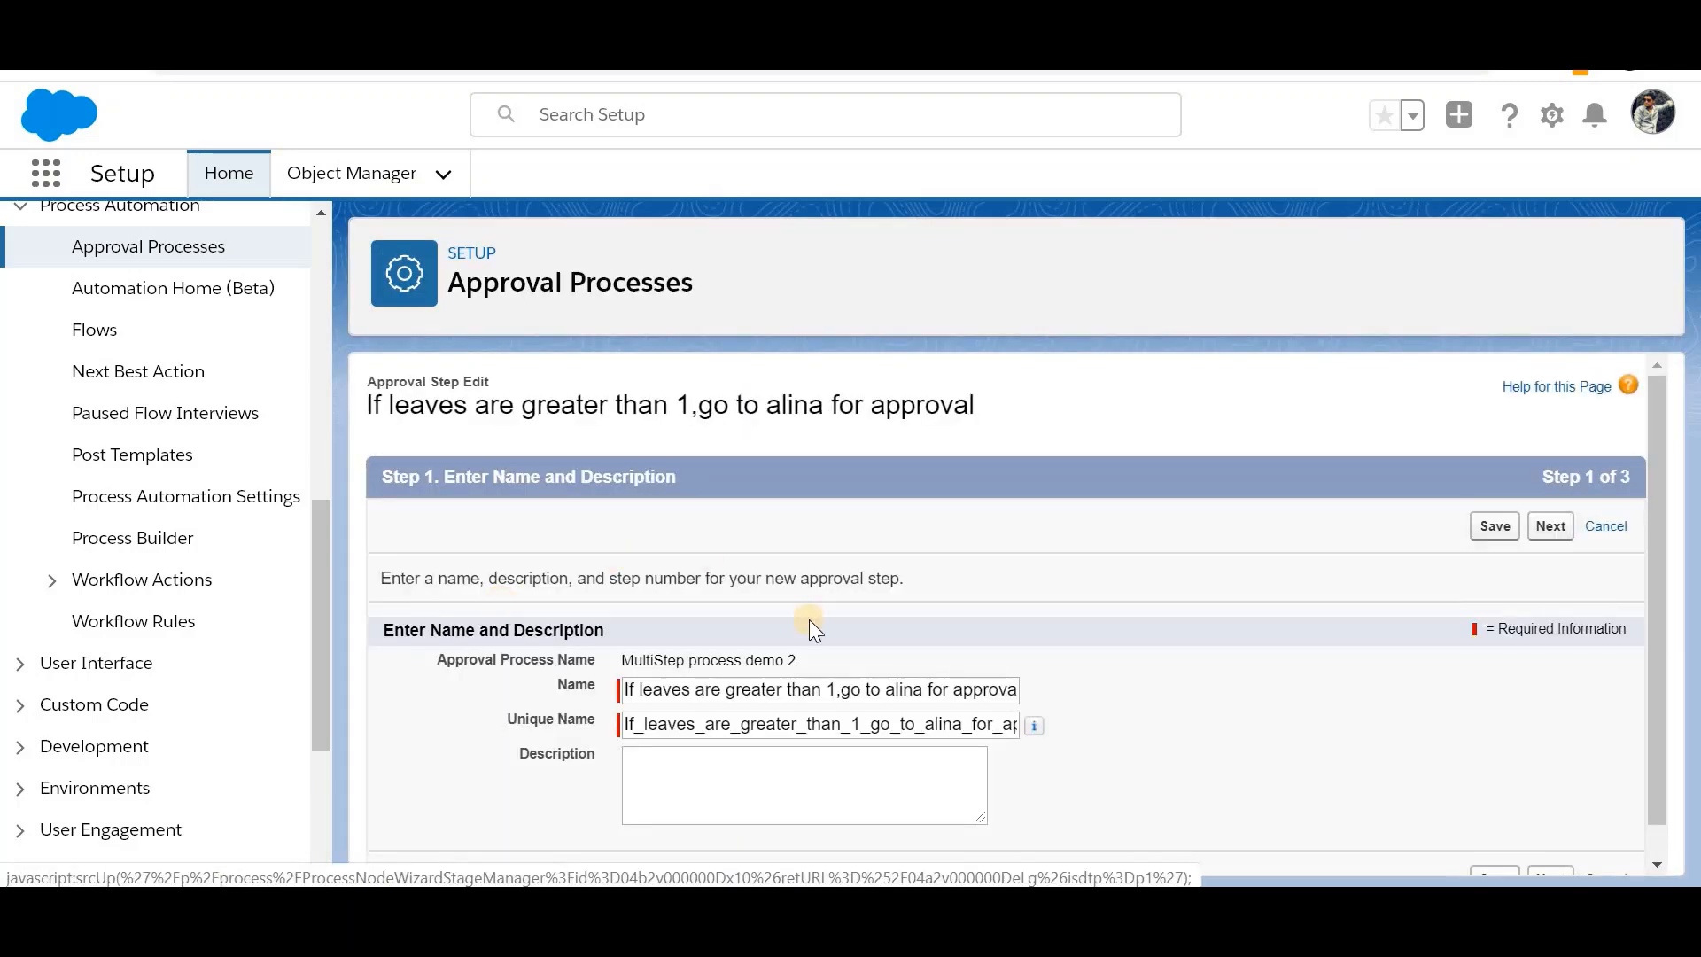
{"action": "triple_click", "coordinate": [816, 688]}
{"action": "triple_click", "coordinate": [778, 688]}
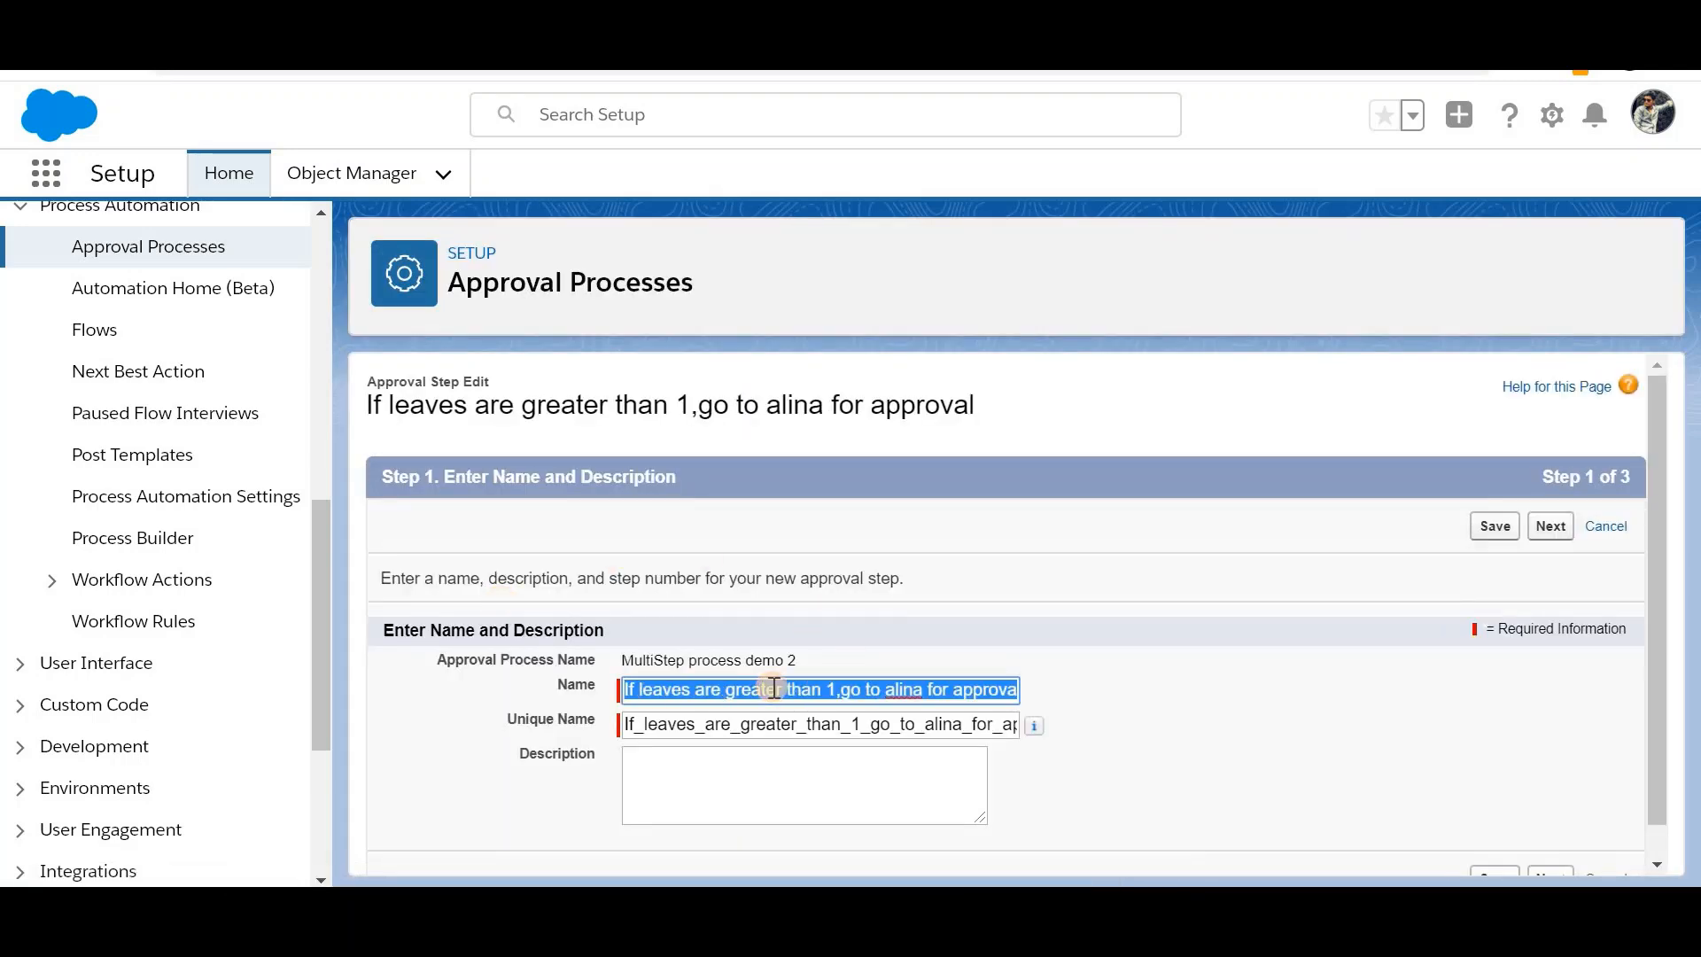
{"action": "key", "text": "BackSpace"}
{"action": "type", "text": "If leae"}
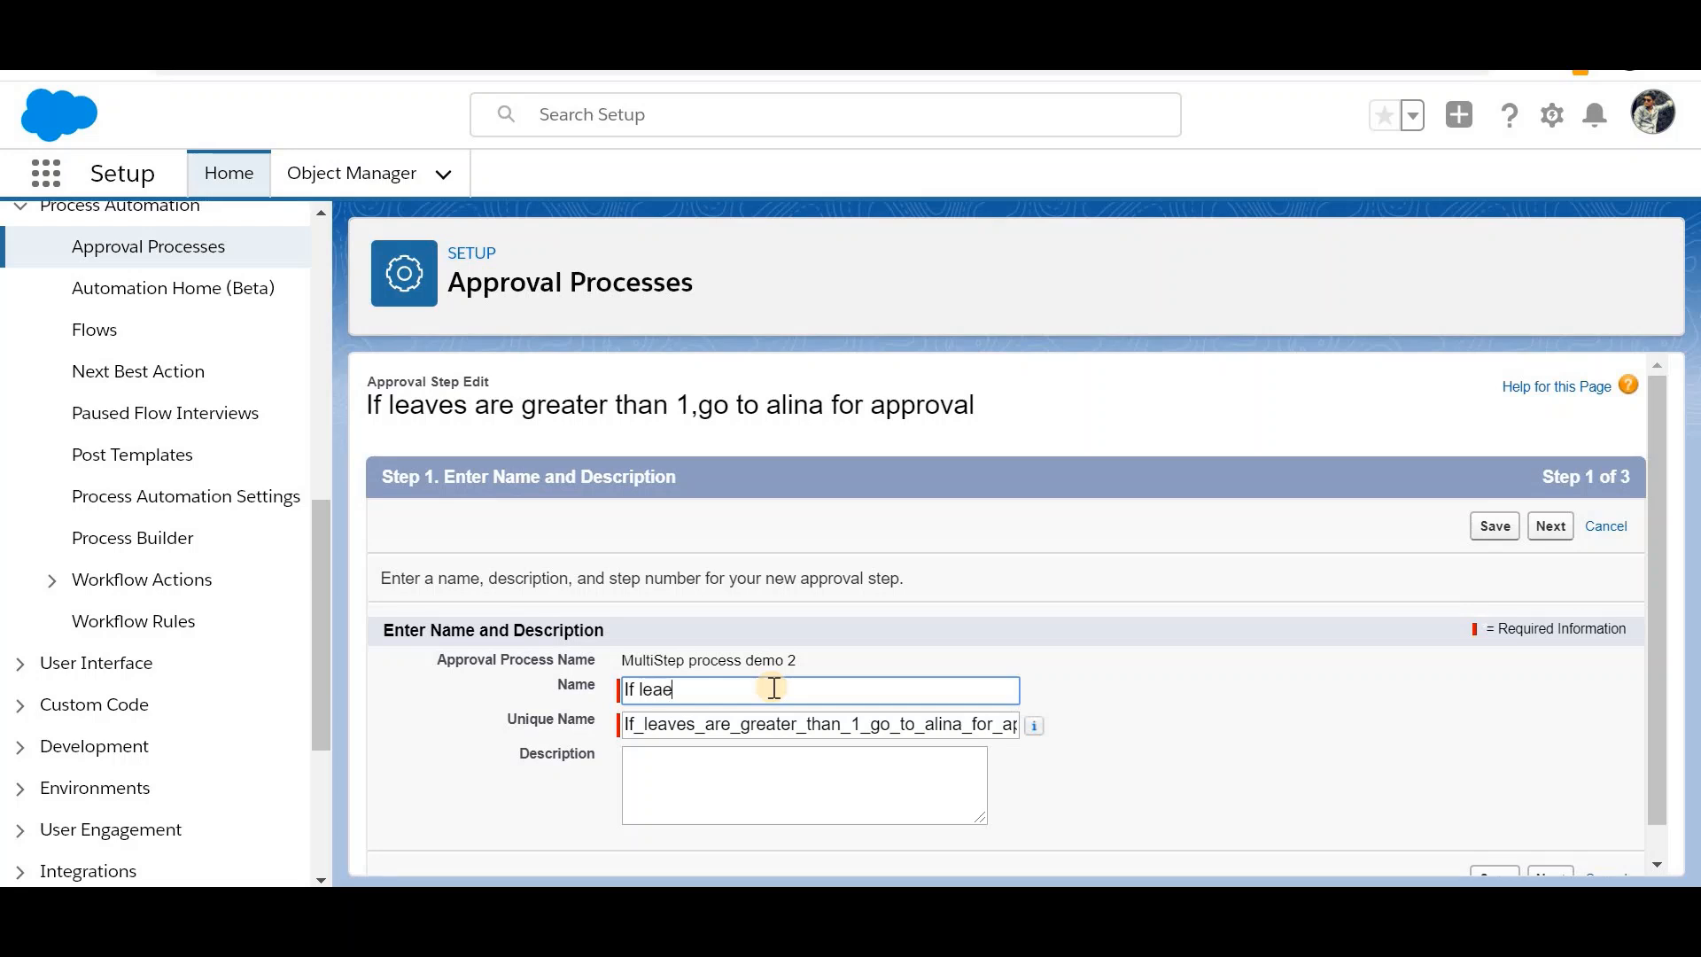
{"action": "key", "text": "BackSpace"}
{"action": "type", "text": "ves are less than 3,the"}
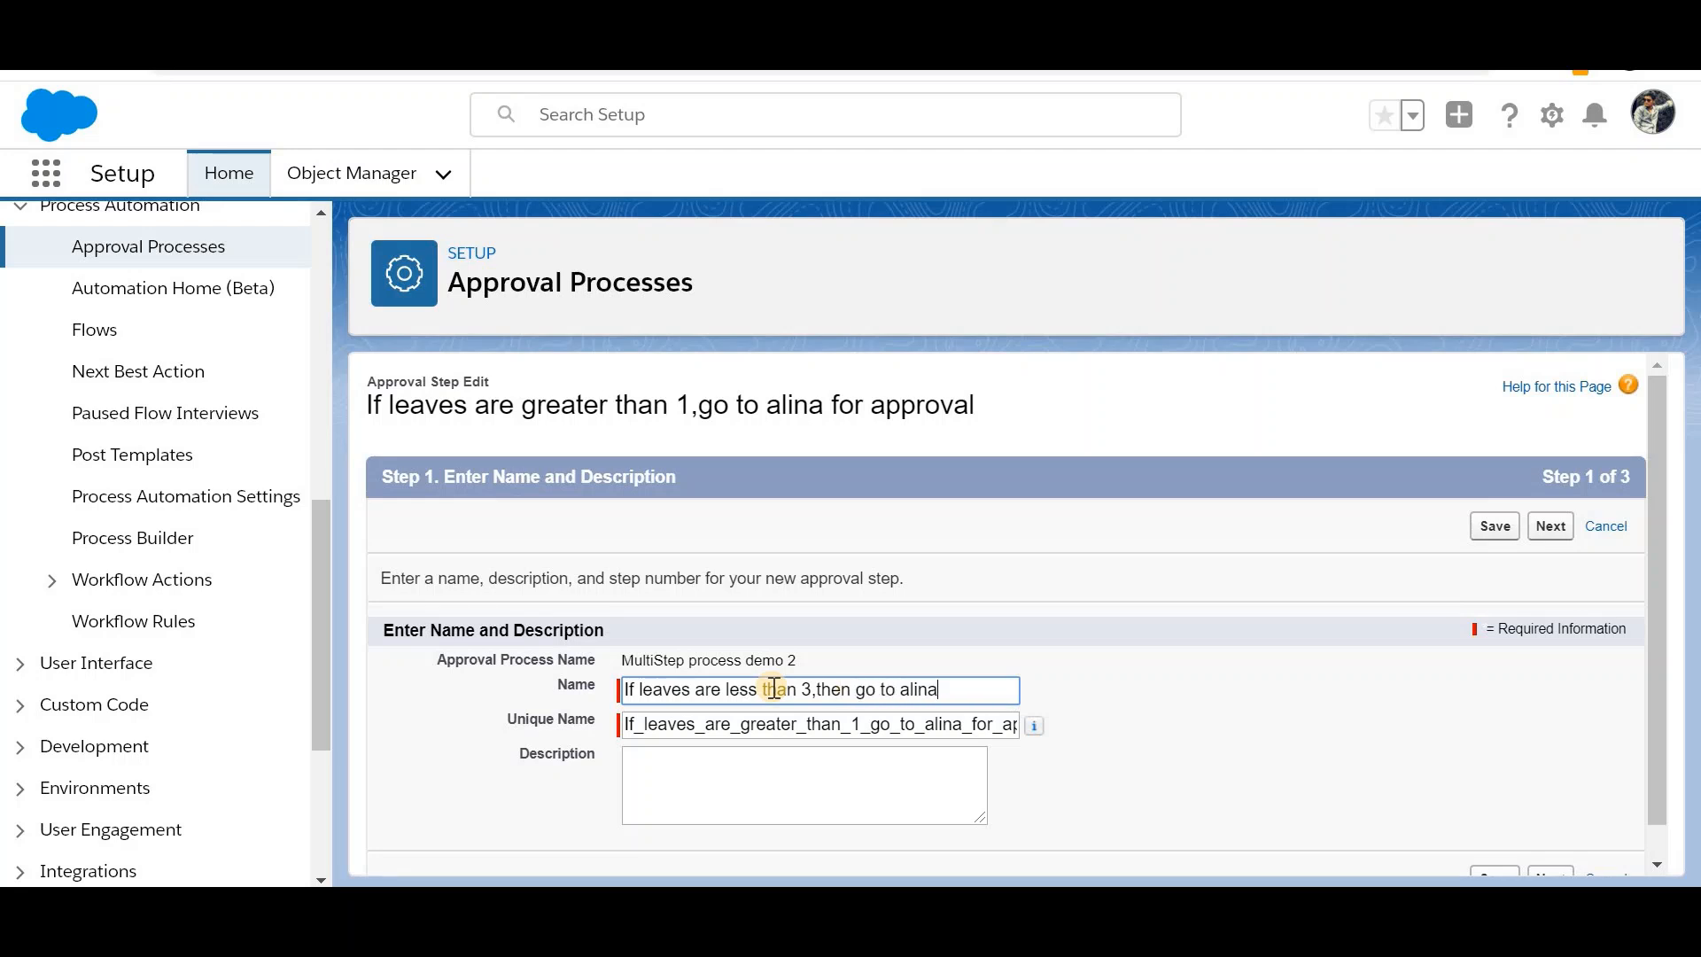
{"action": "left_click", "coordinate": [1552, 528]}
Step: Set step 1's entry formula to End_Date__c - Start_Date__c < 3, otherwise go to next step, and save
{"action": "scroll", "coordinate": [771, 713], "scroll_direction": "down", "scroll_amount": 2}
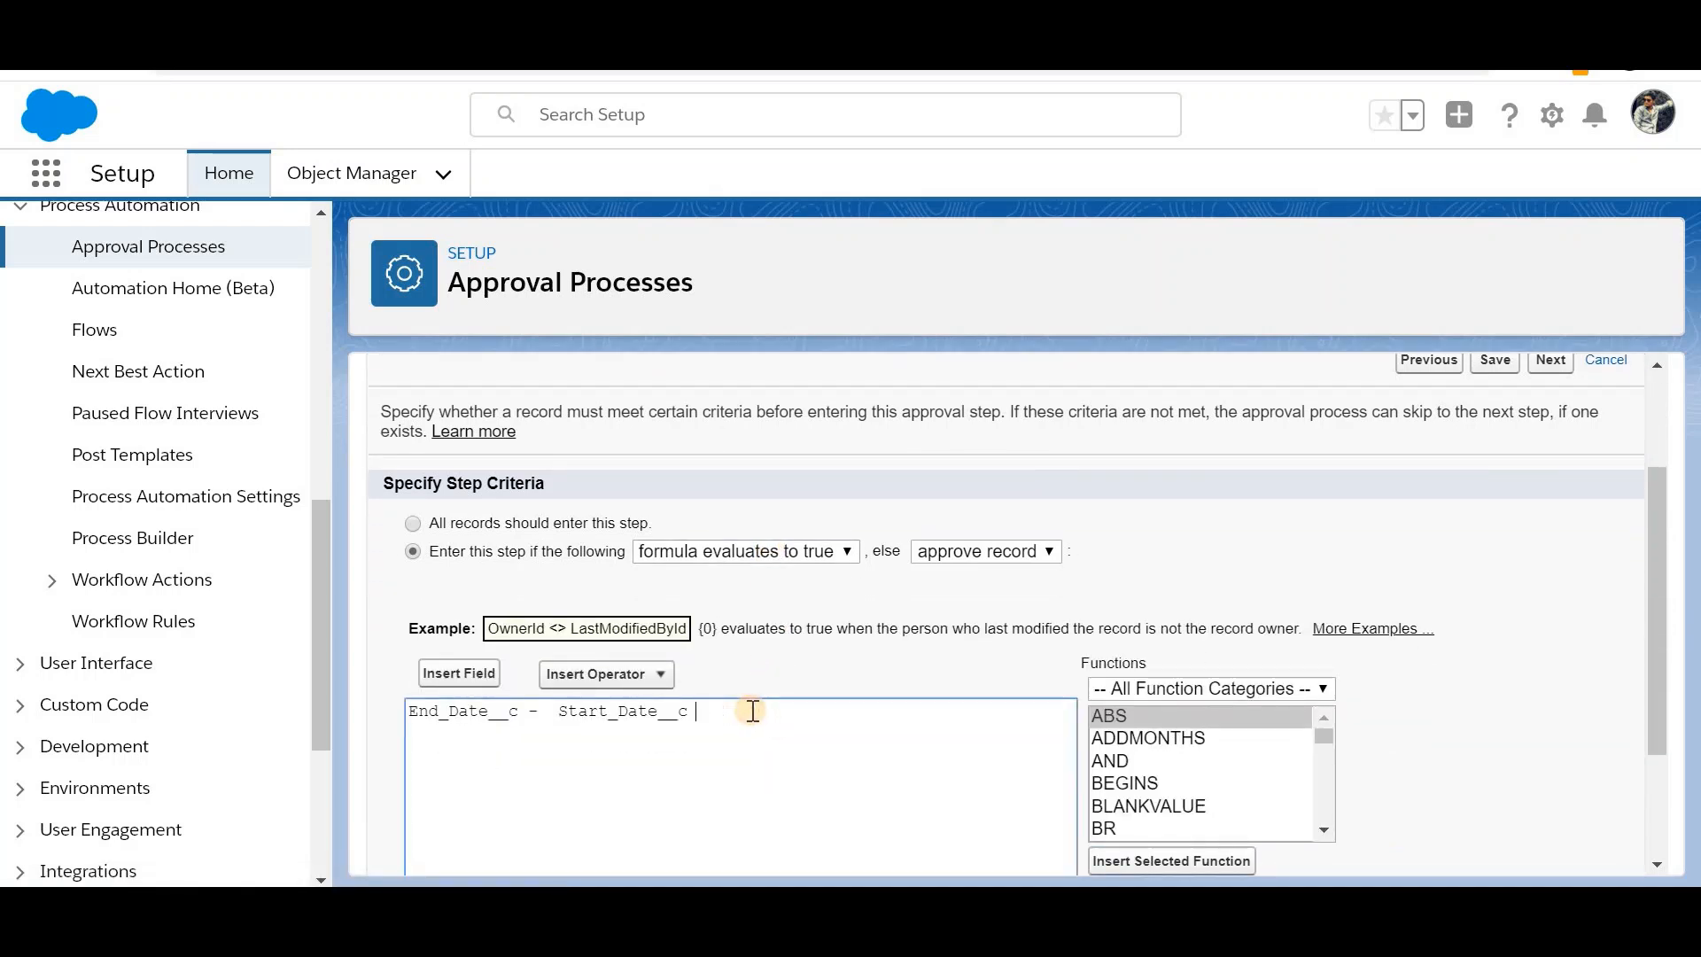
{"action": "scroll", "coordinate": [1081, 563], "scroll_direction": "down", "scroll_amount": 1}
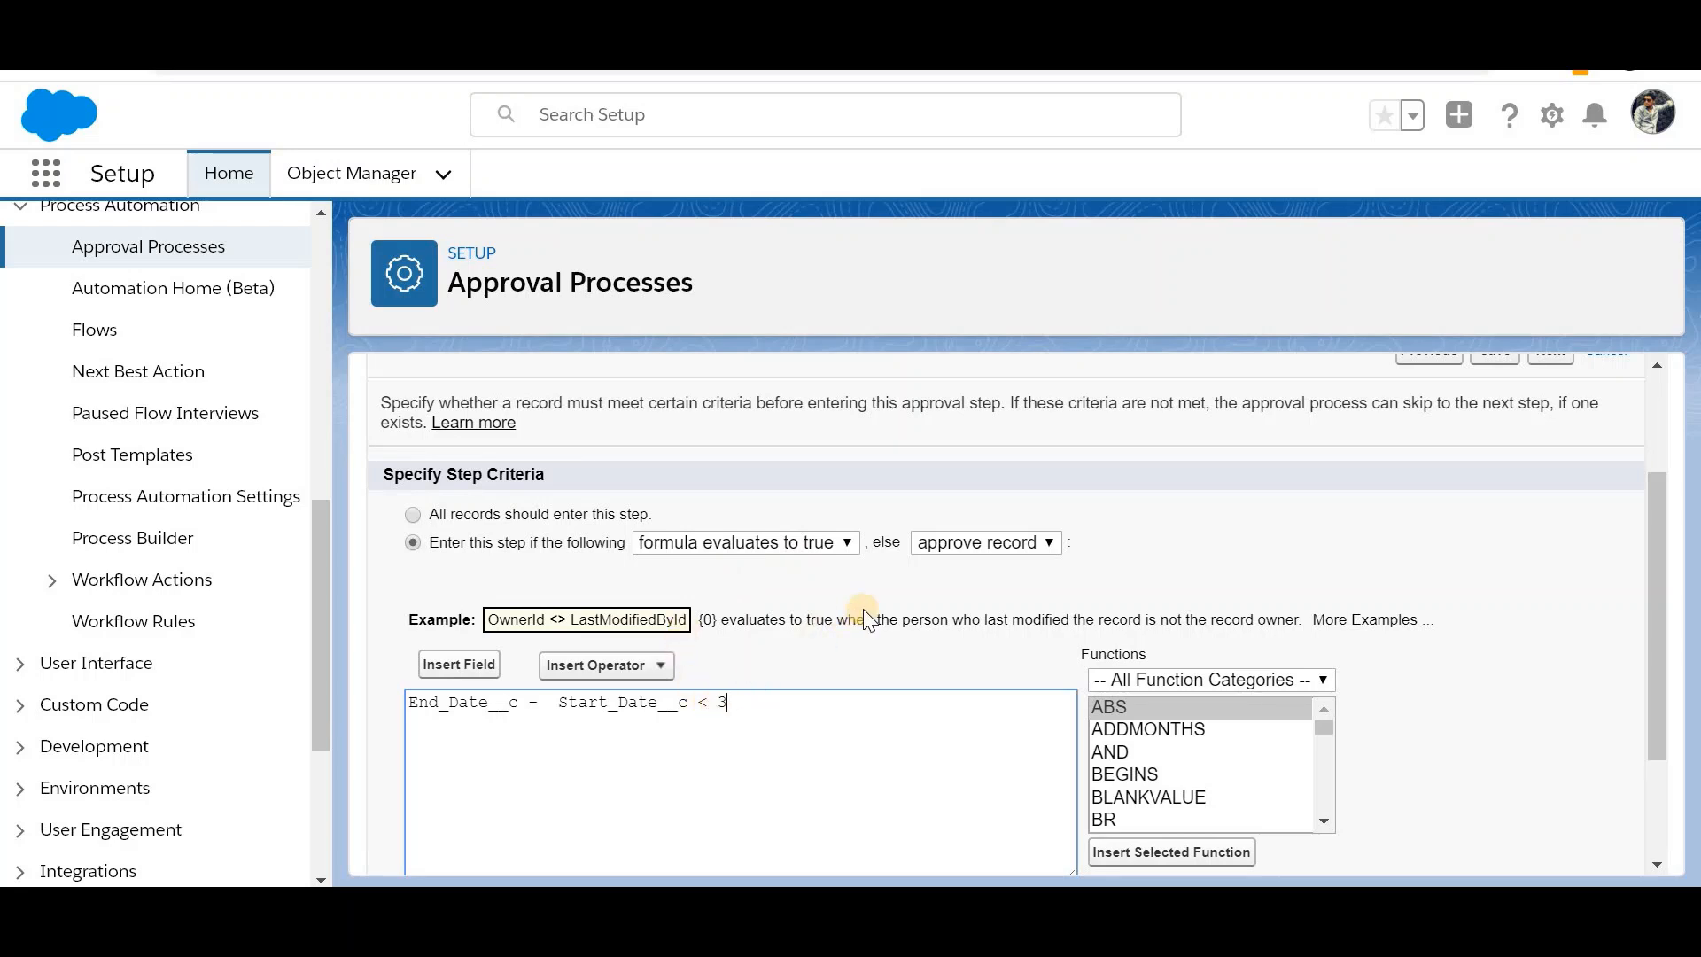
{"action": "left_click", "coordinate": [982, 558]}
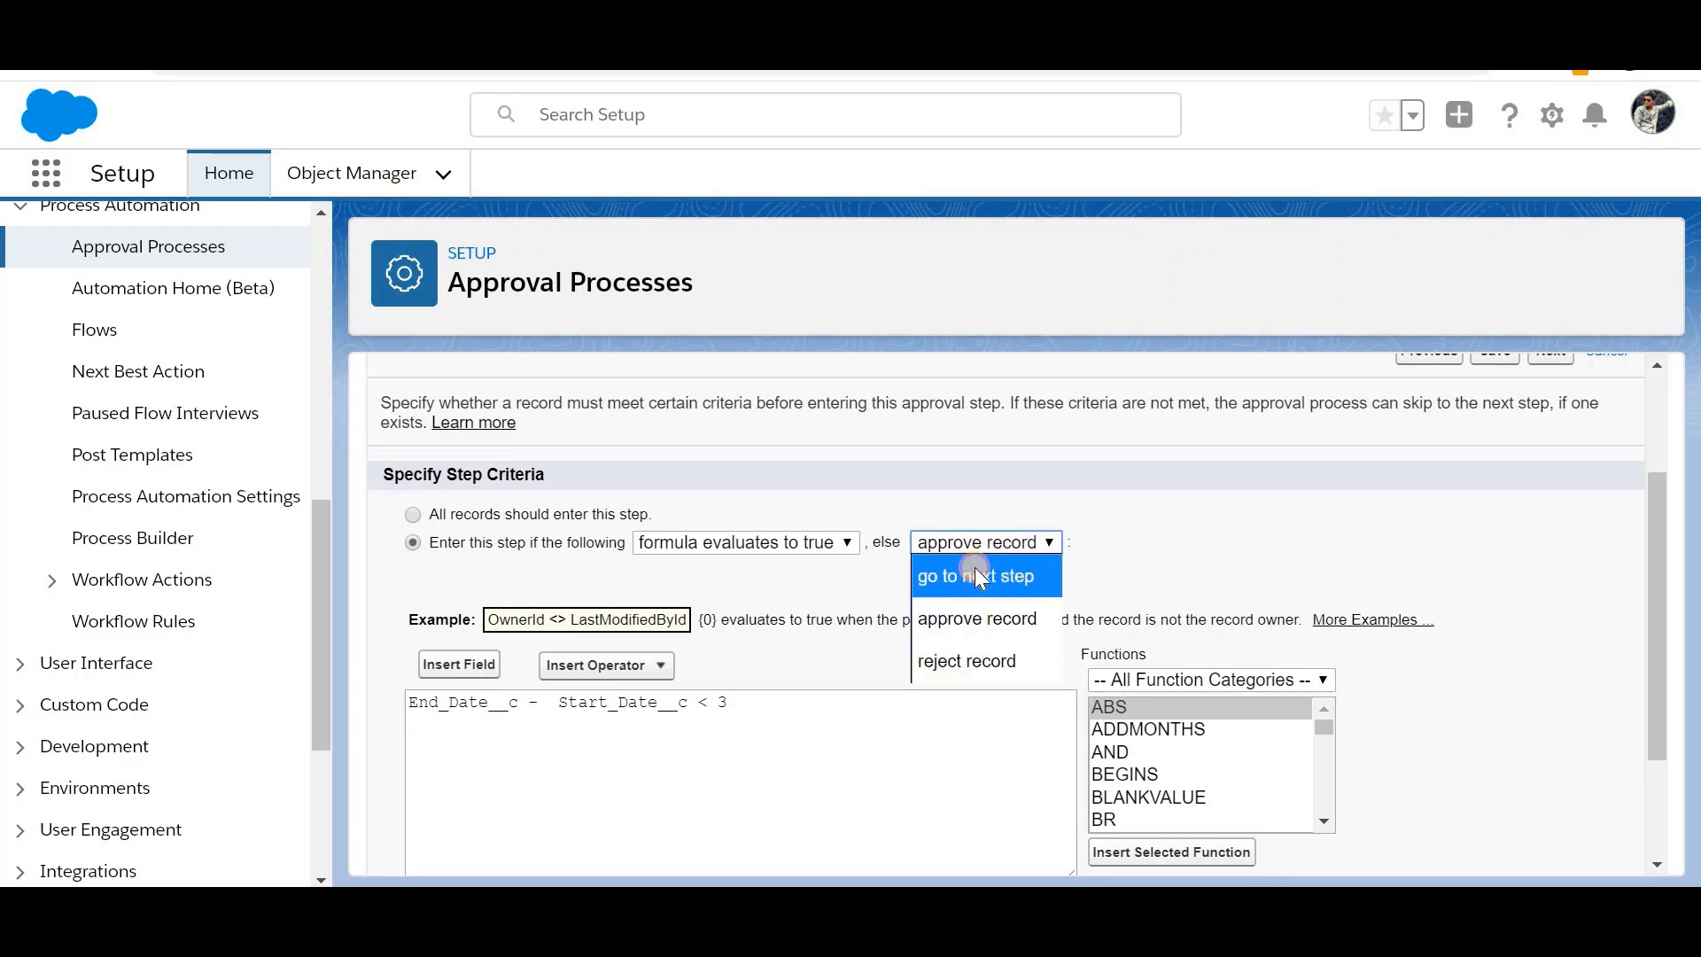
{"action": "left_click", "coordinate": [974, 572]}
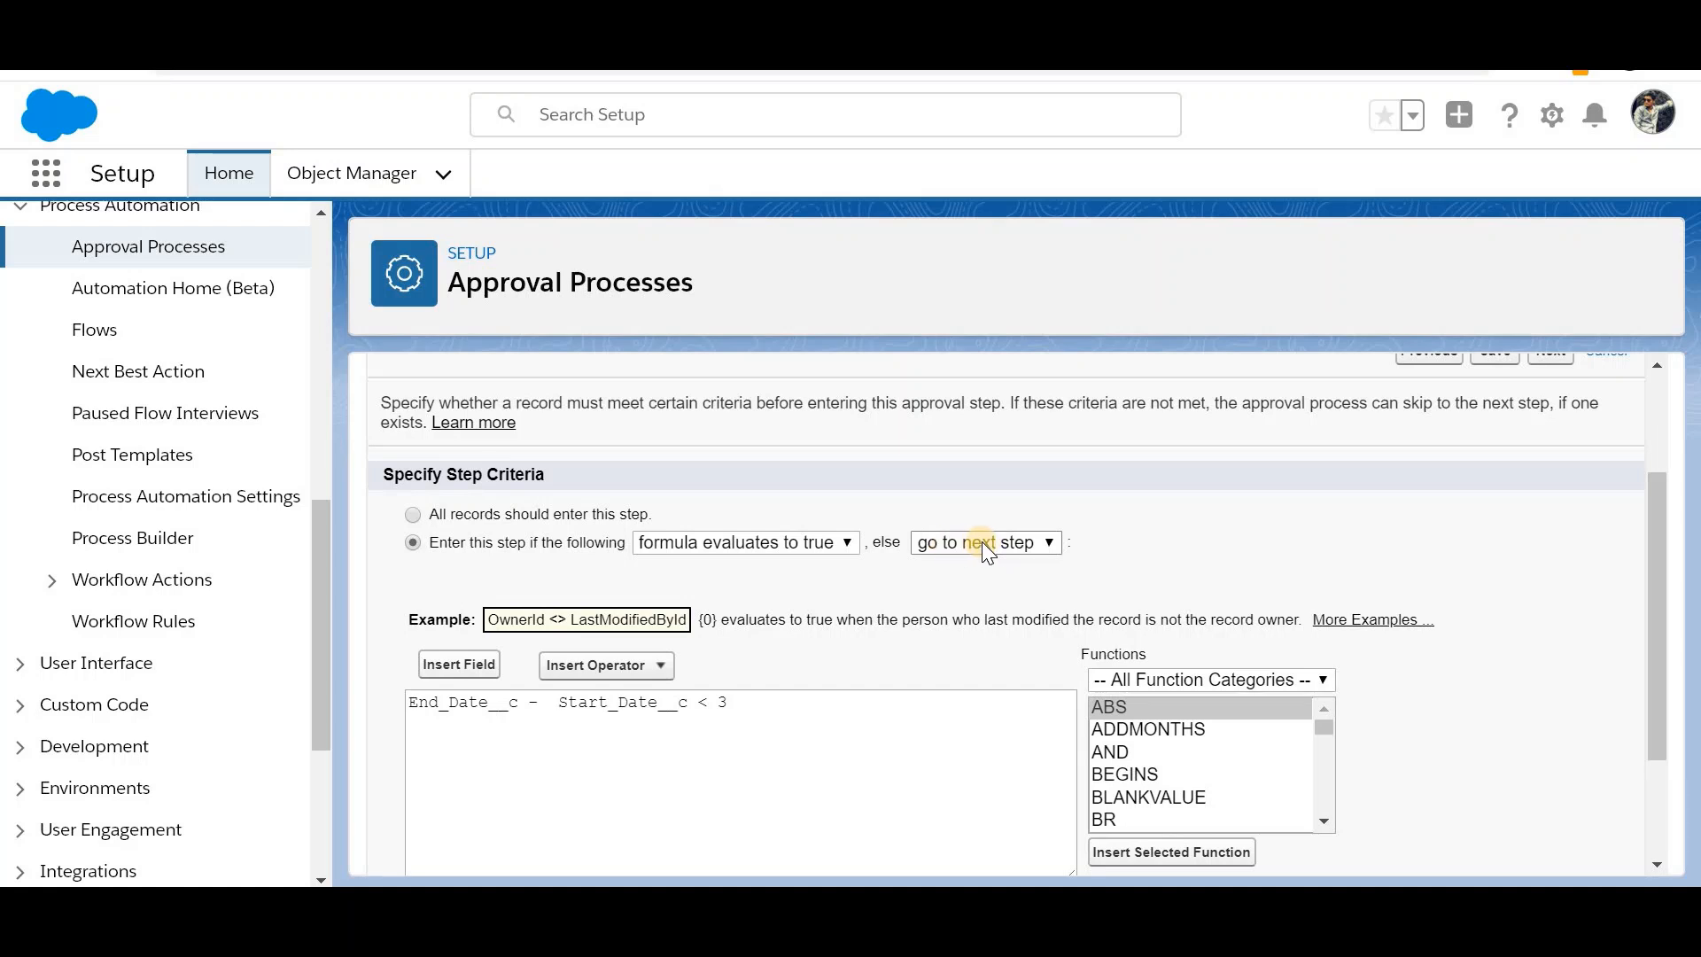
{"action": "scroll", "coordinate": [981, 540], "scroll_direction": "up", "scroll_amount": 2}
{"action": "left_click", "coordinate": [1496, 493]}
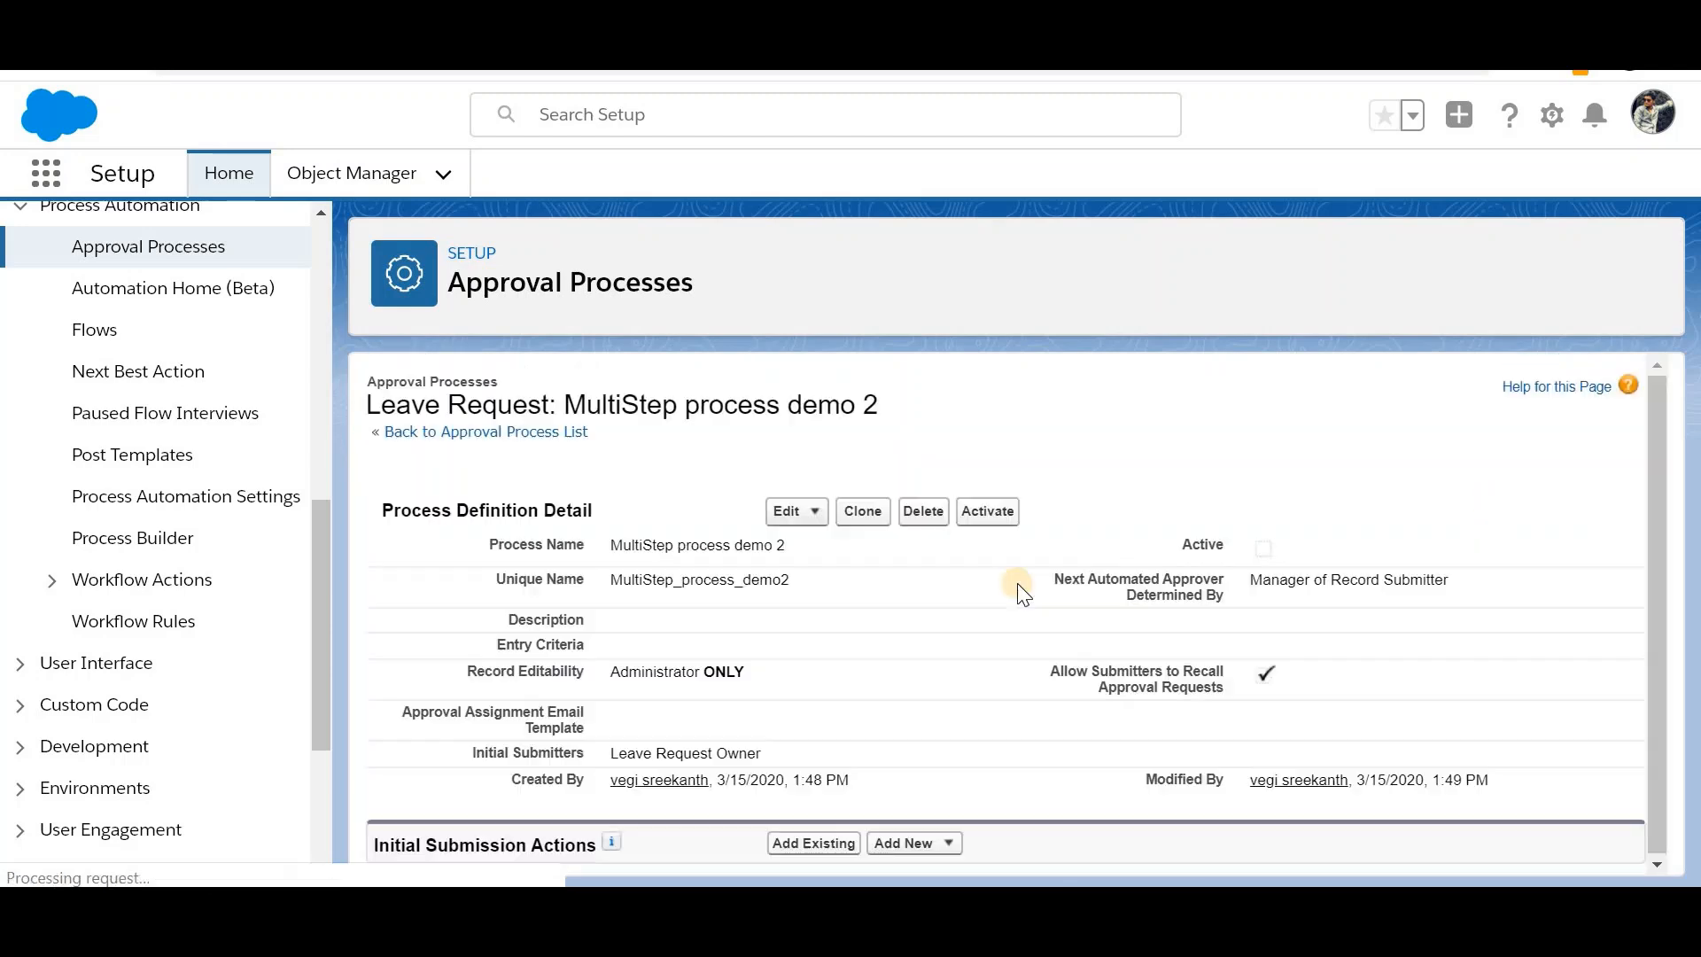
Step: Rename approval step 2 "If leaves are greater than 3,go to" followed by the vice president's first name, and continue to its criteria
{"action": "scroll", "coordinate": [1017, 585], "scroll_direction": "down", "scroll_amount": 4}
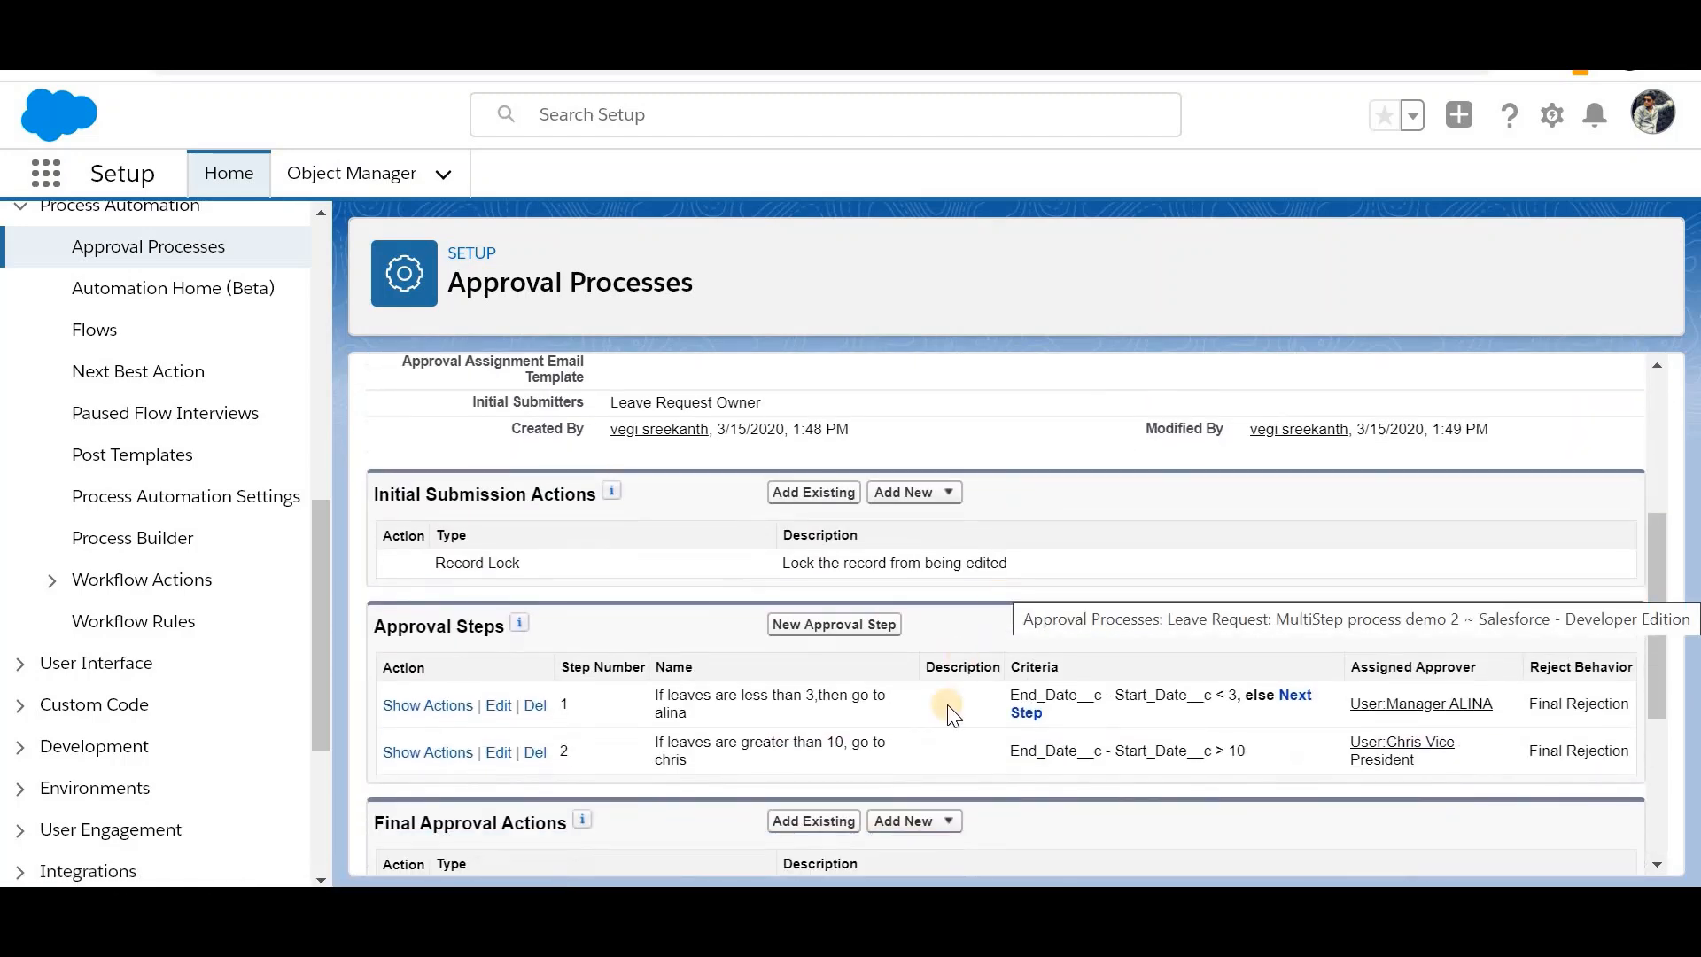
{"action": "left_click", "coordinate": [498, 752]}
{"action": "scroll", "coordinate": [790, 691], "scroll_direction": "down", "scroll_amount": 3}
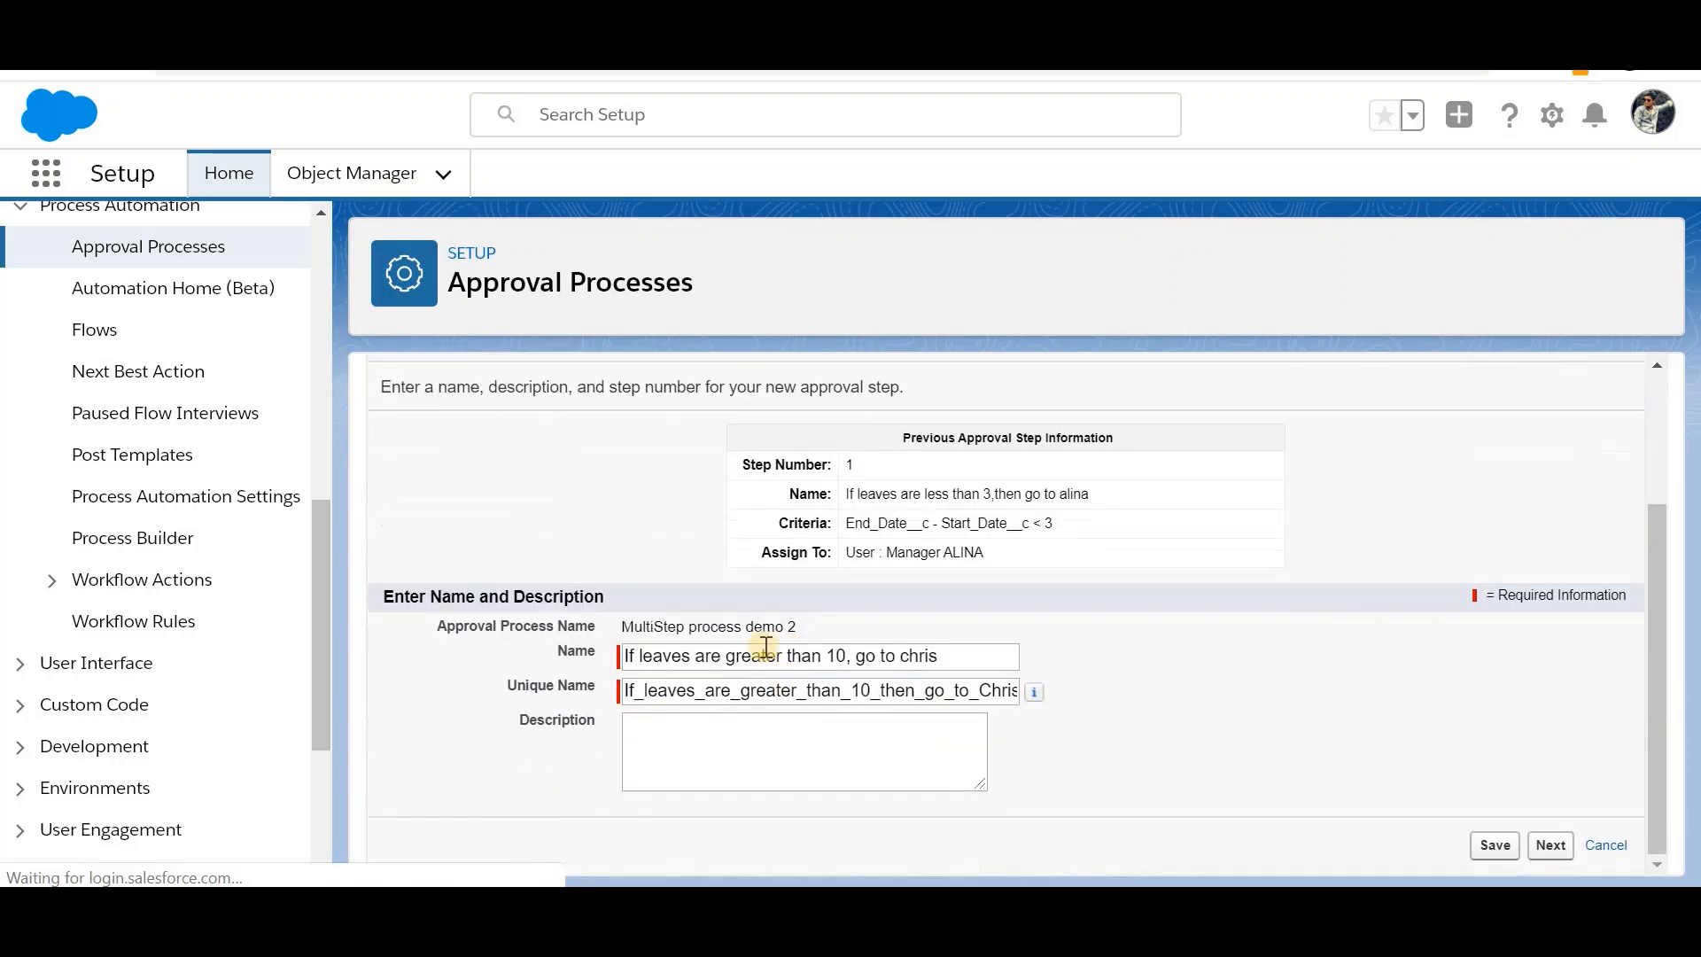
{"action": "triple_click", "coordinate": [810, 656]}
{"action": "left_click", "coordinate": [811, 657]}
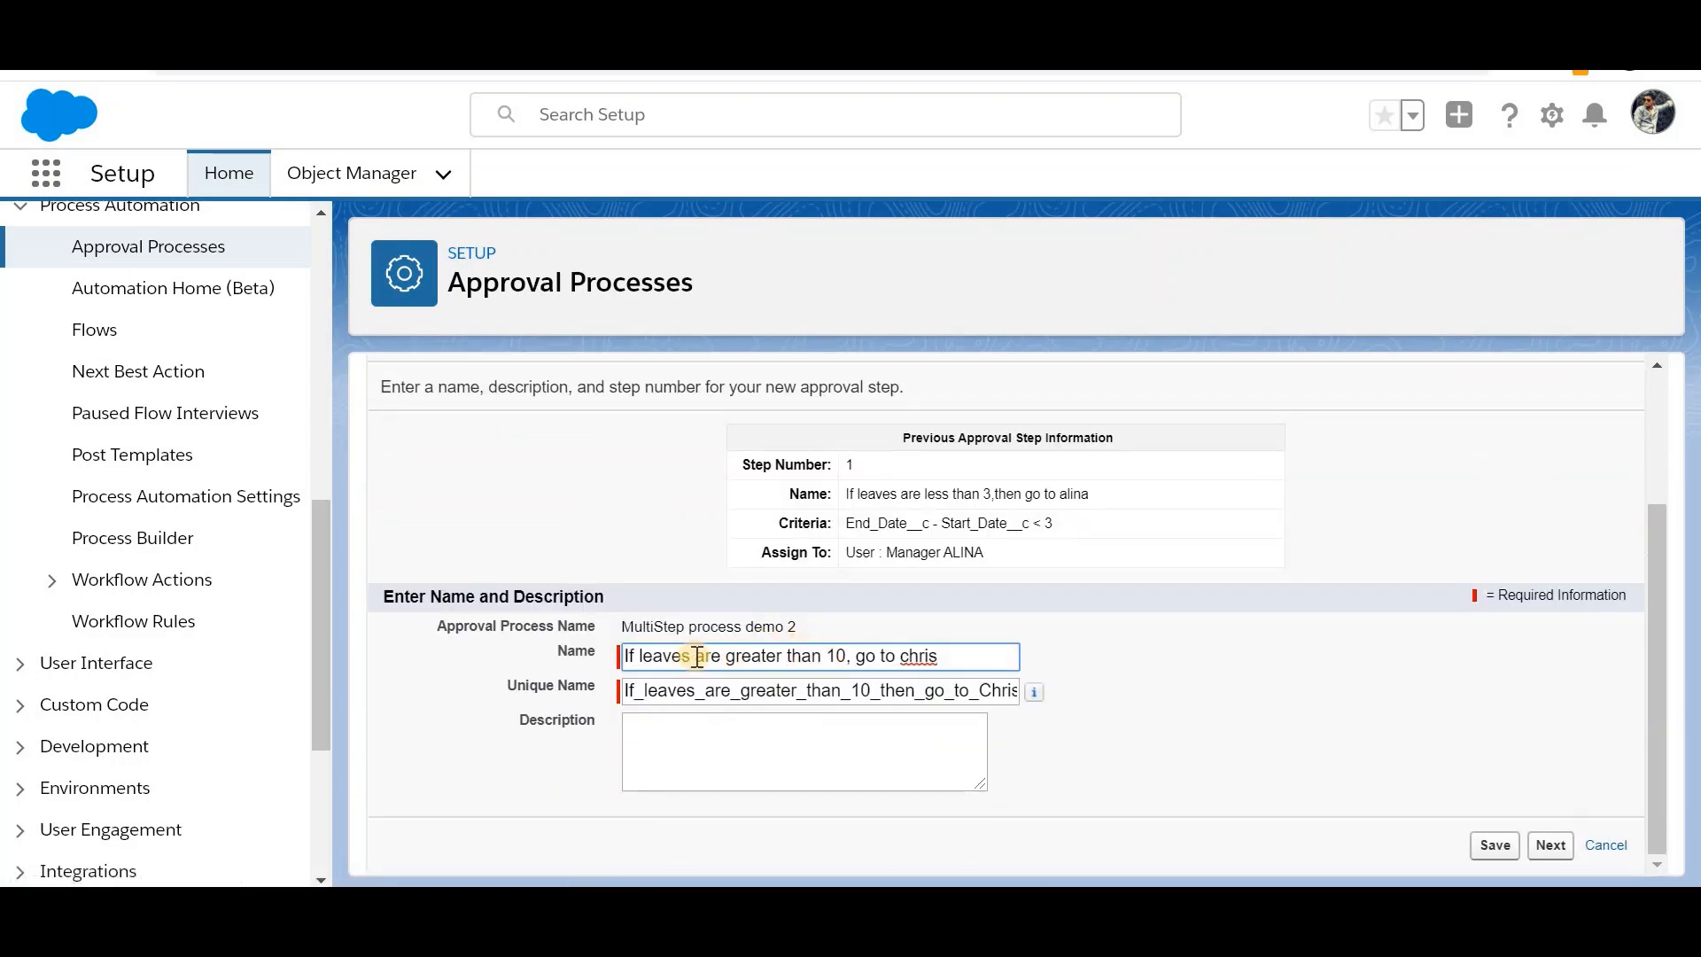
{"action": "left_click_drag", "start_coordinate": [695, 660], "coordinate": [959, 668]}
{"action": "type", "text": "aves are"}
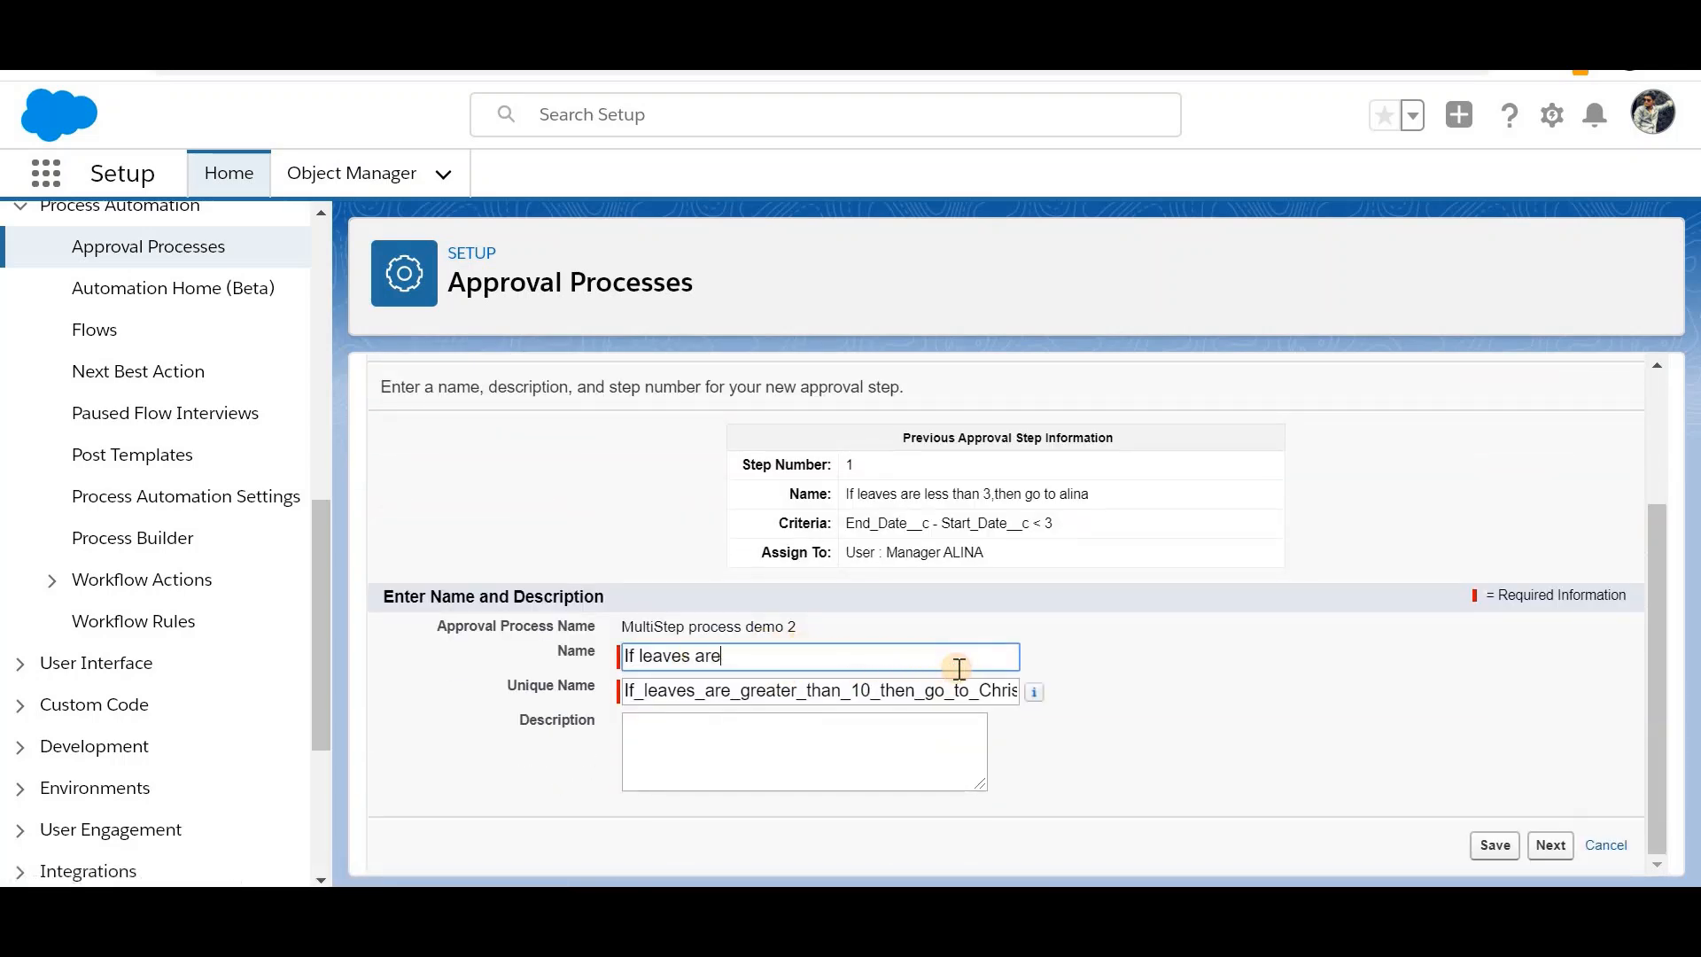
{"action": "type", "text": " greater than"}
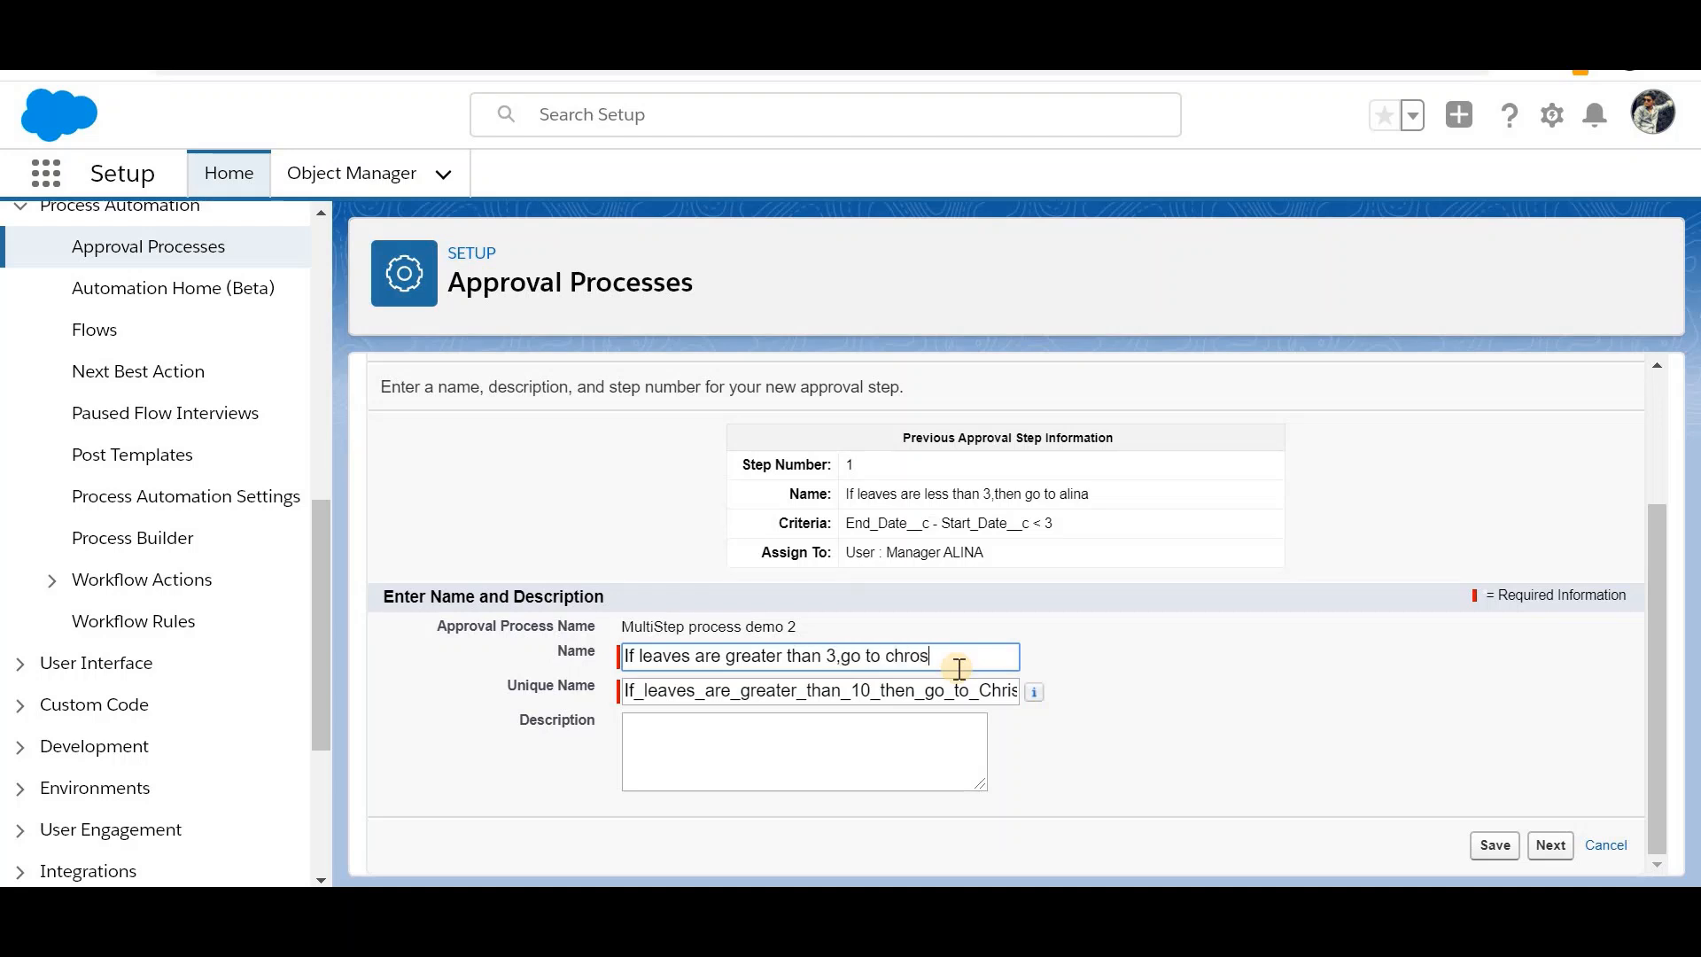
{"action": "type", "text": " 3,go to chris"}
{"action": "left_click", "coordinate": [1555, 857]}
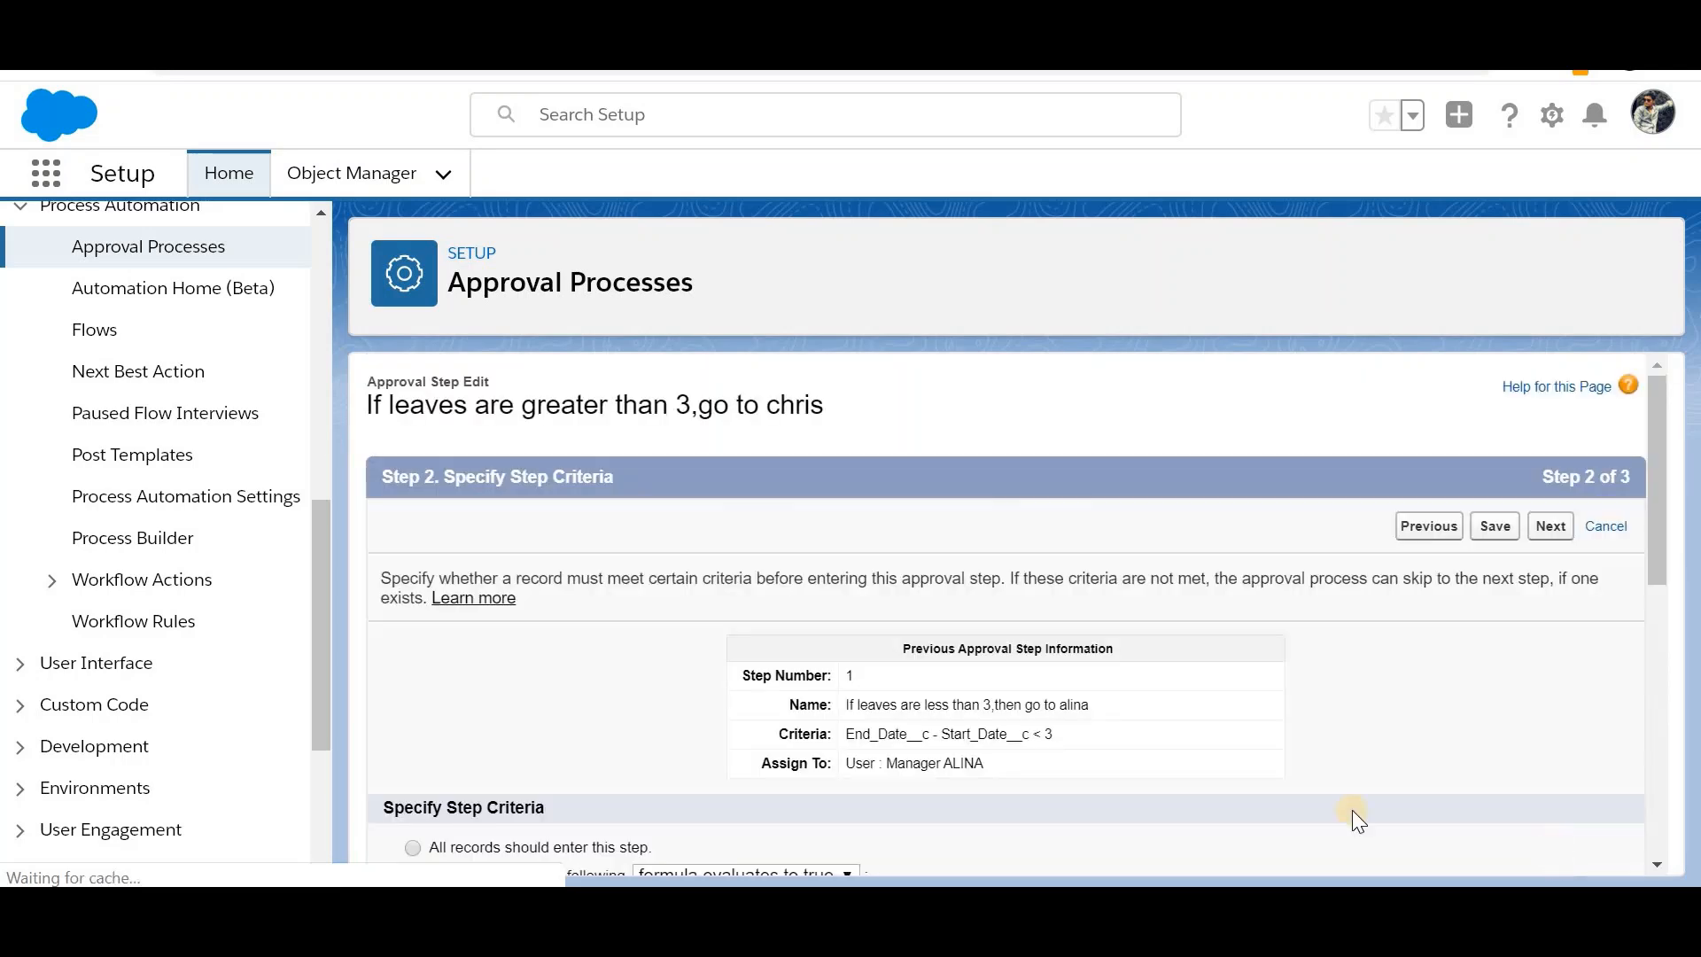
Step: Set step 2's entry formula to End_Date__c - Start_Date__c > 3 and save the approval step
{"action": "scroll", "coordinate": [987, 763], "scroll_direction": "down", "scroll_amount": 2}
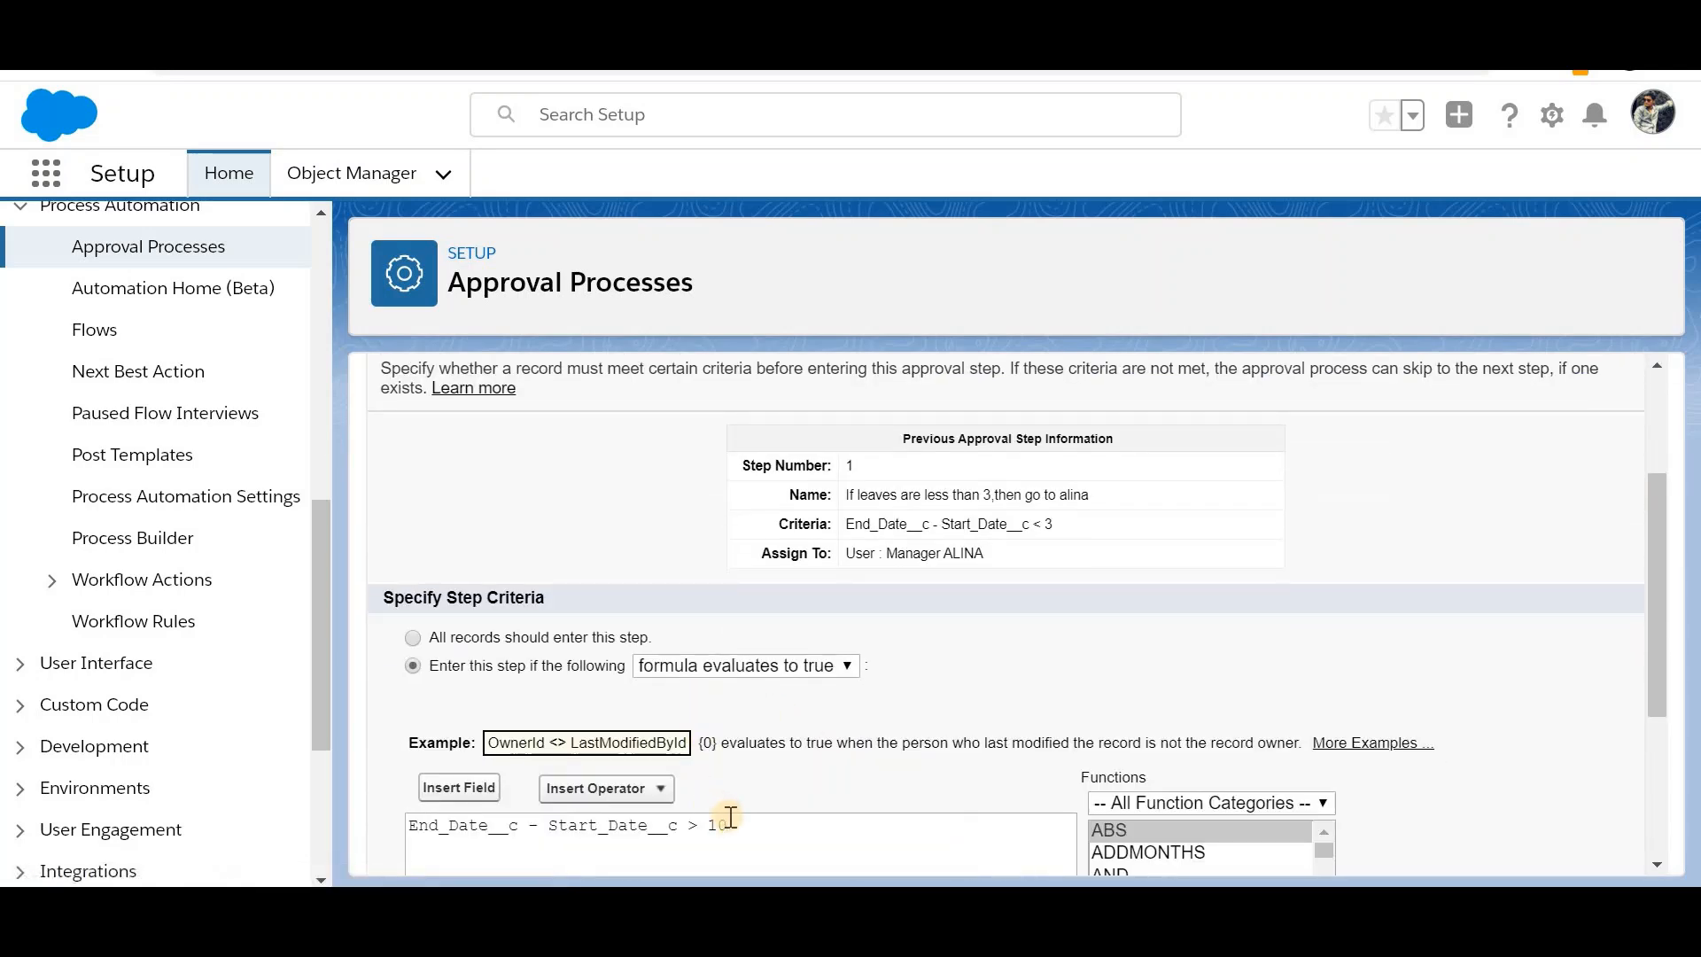
{"action": "left_click", "coordinate": [733, 825]}
{"action": "key", "text": "BackSpace"}
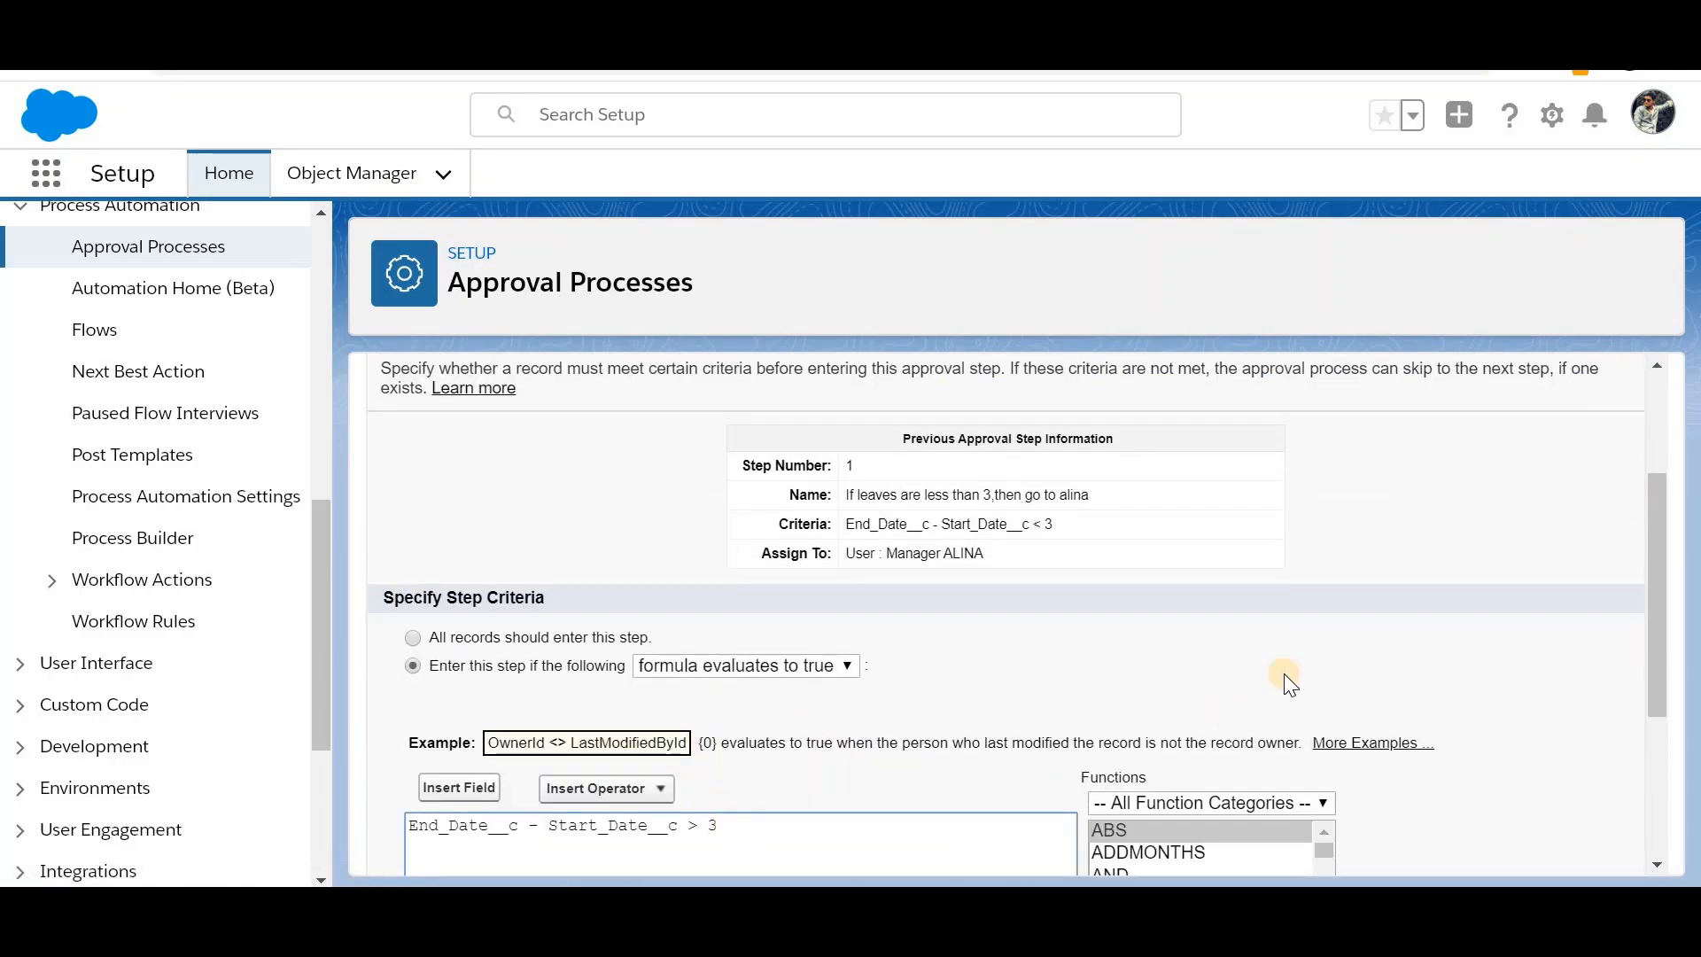
{"action": "scroll", "coordinate": [1284, 673], "scroll_direction": "up", "scroll_amount": 3}
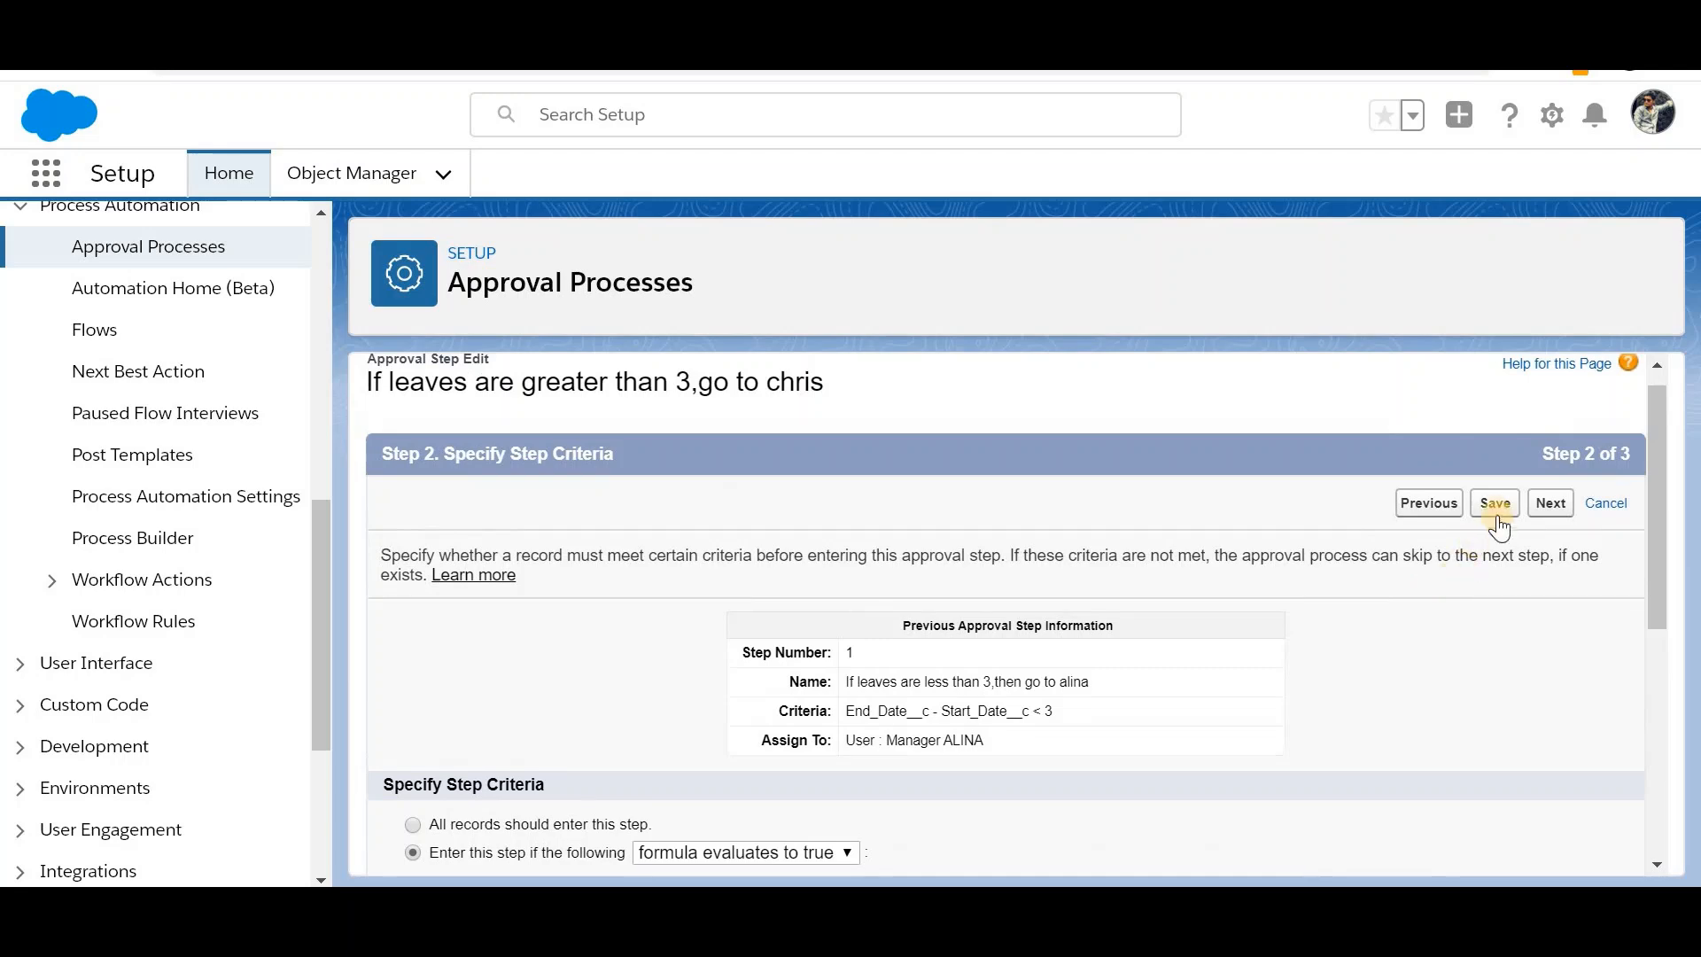
{"action": "left_click", "coordinate": [1494, 505]}
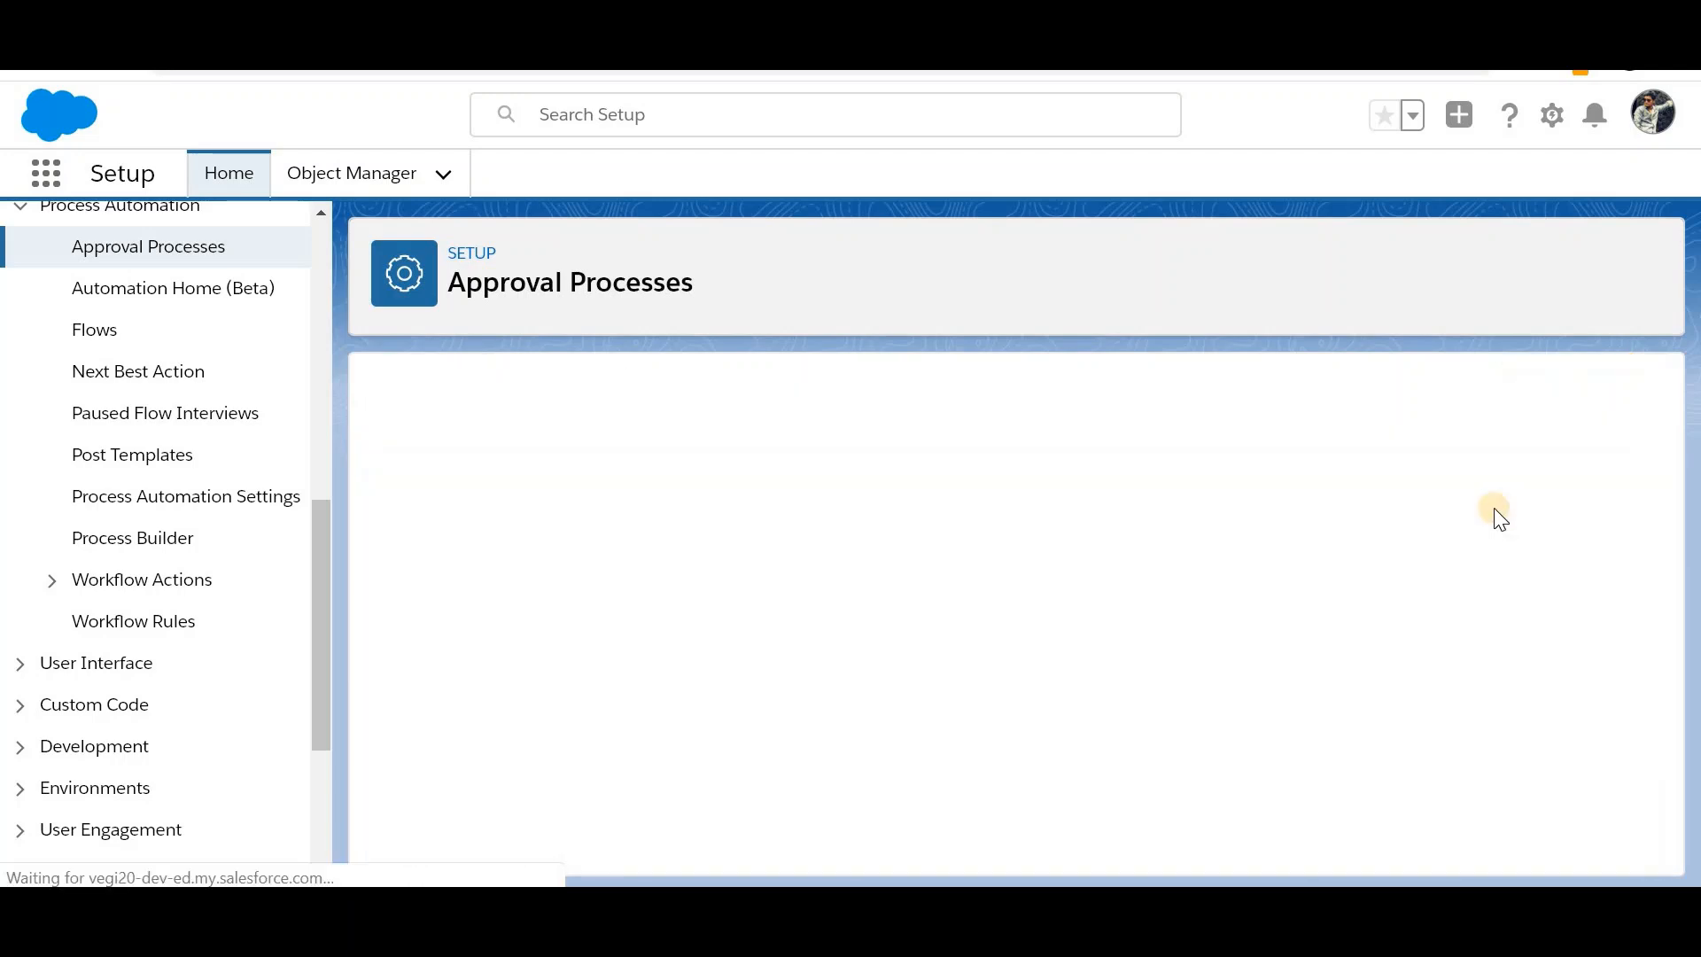
Step: Review the names, criteria, else action and assigned approvers of both approval steps in MultiStep process demo 2
{"action": "scroll", "coordinate": [1001, 539], "scroll_direction": "down", "scroll_amount": 5}
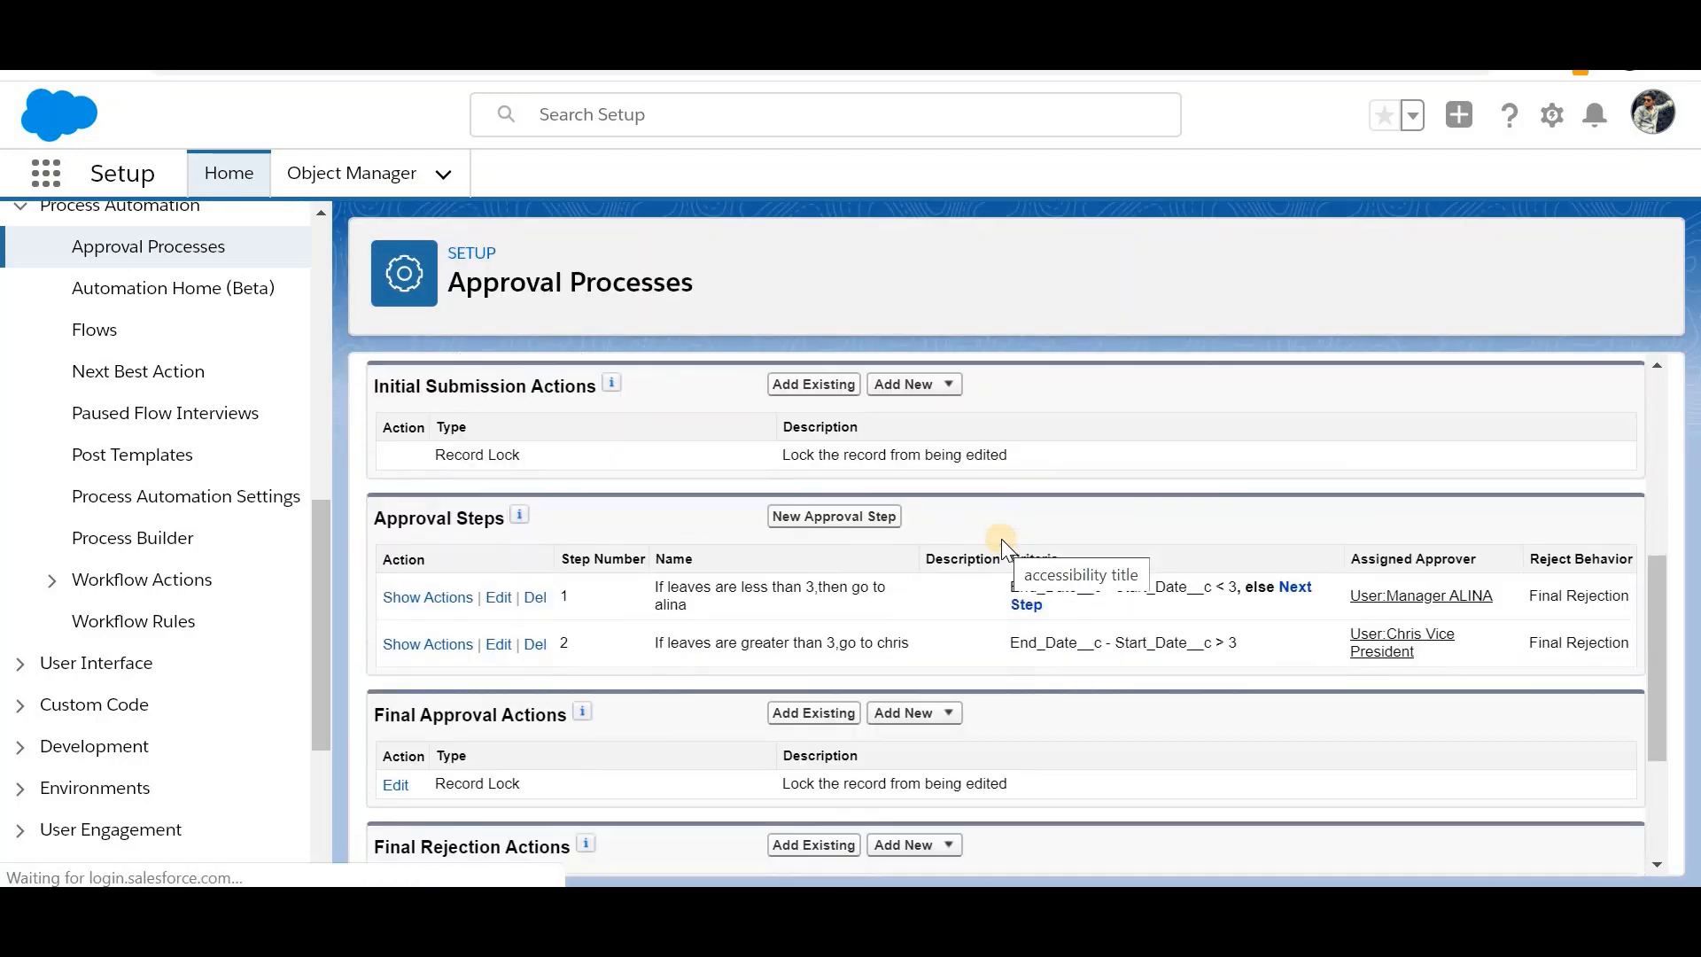
{"action": "left_click", "coordinate": [725, 588]}
{"action": "left_click_drag", "start_coordinate": [660, 557], "coordinate": [651, 561]}
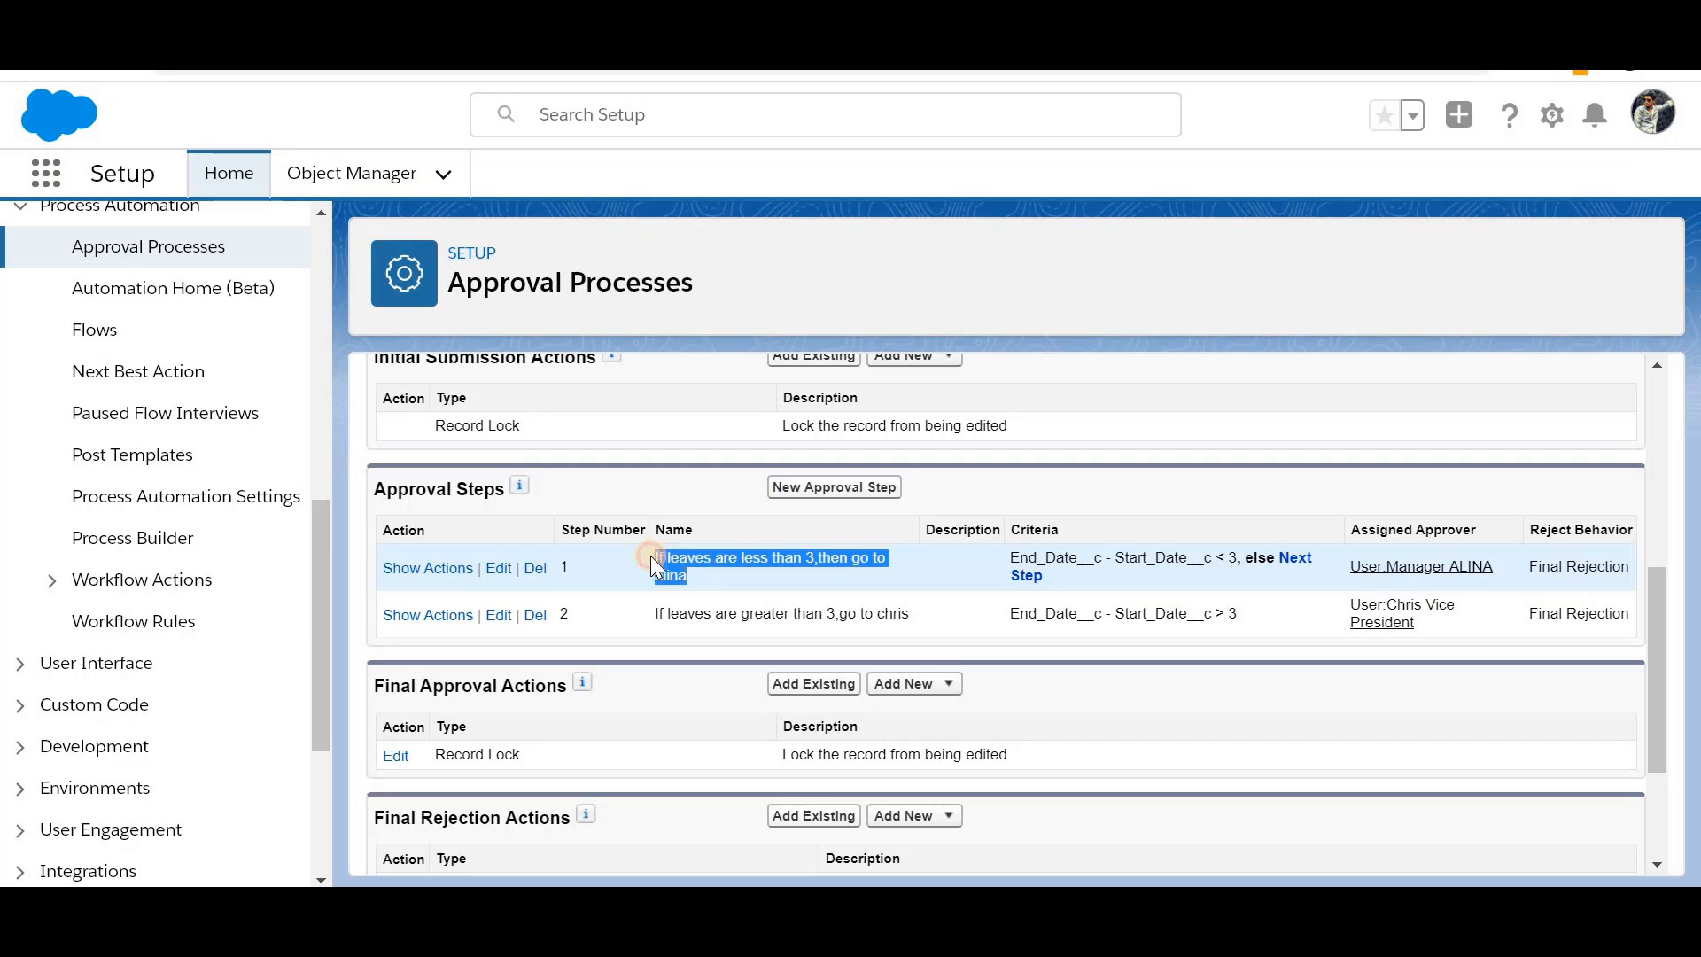
{"action": "double_click", "coordinate": [1220, 559]}
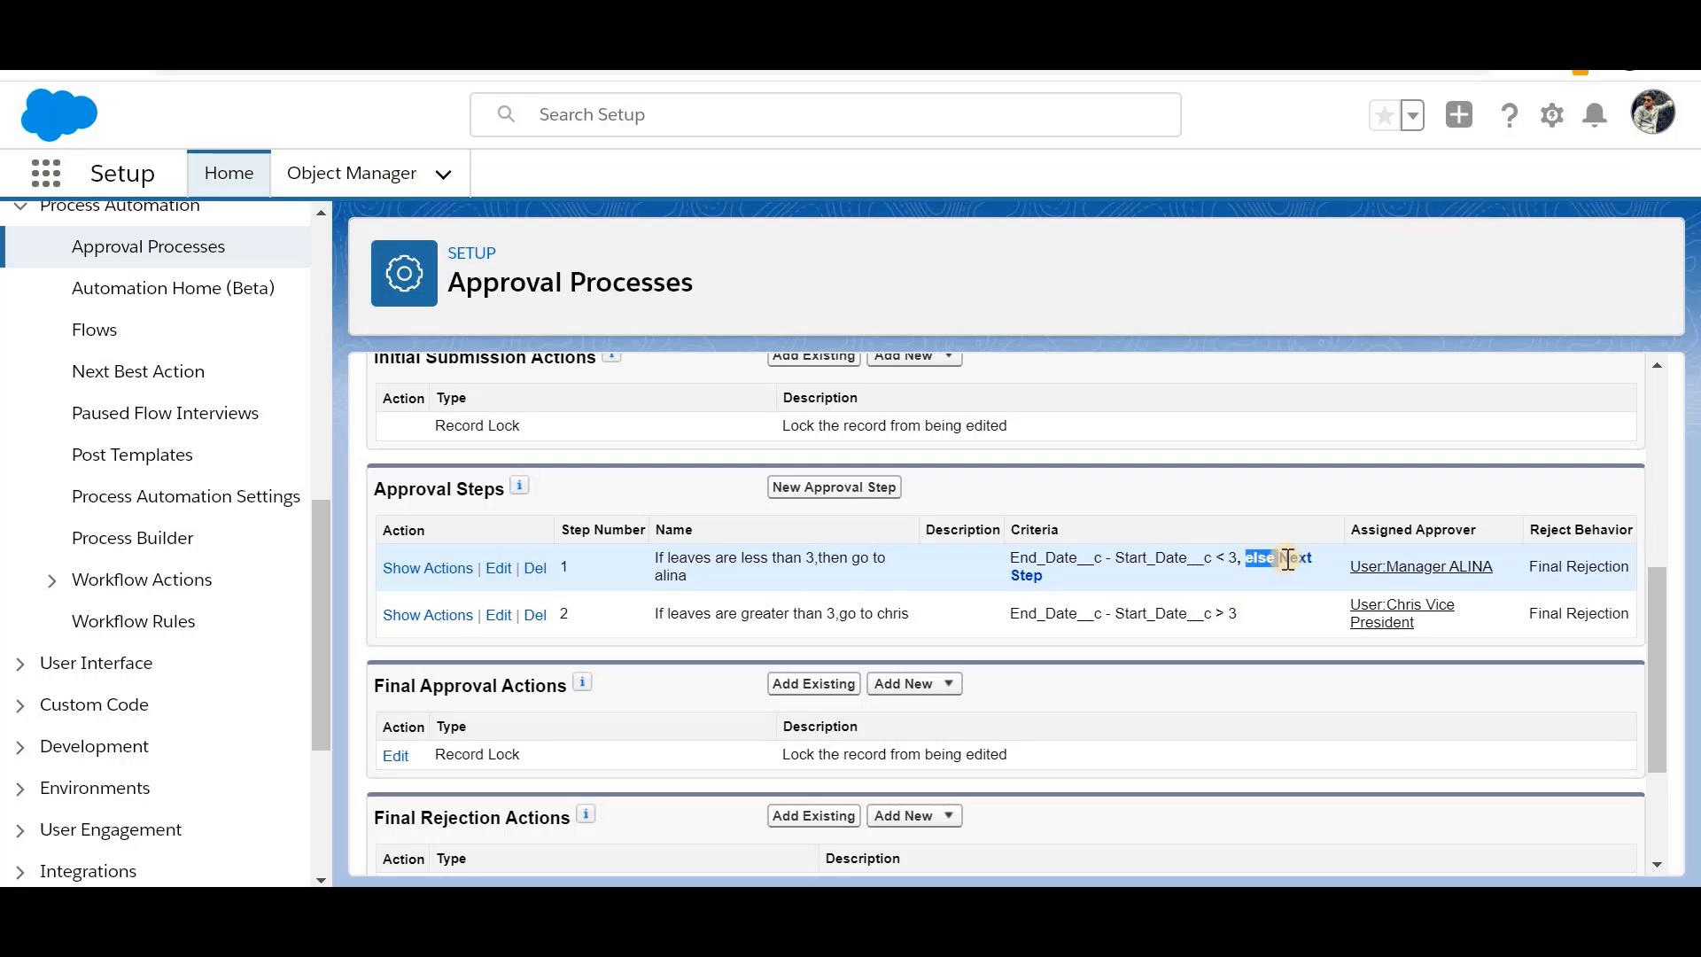
{"action": "left_click_drag", "start_coordinate": [1288, 558], "coordinate": [1294, 572]}
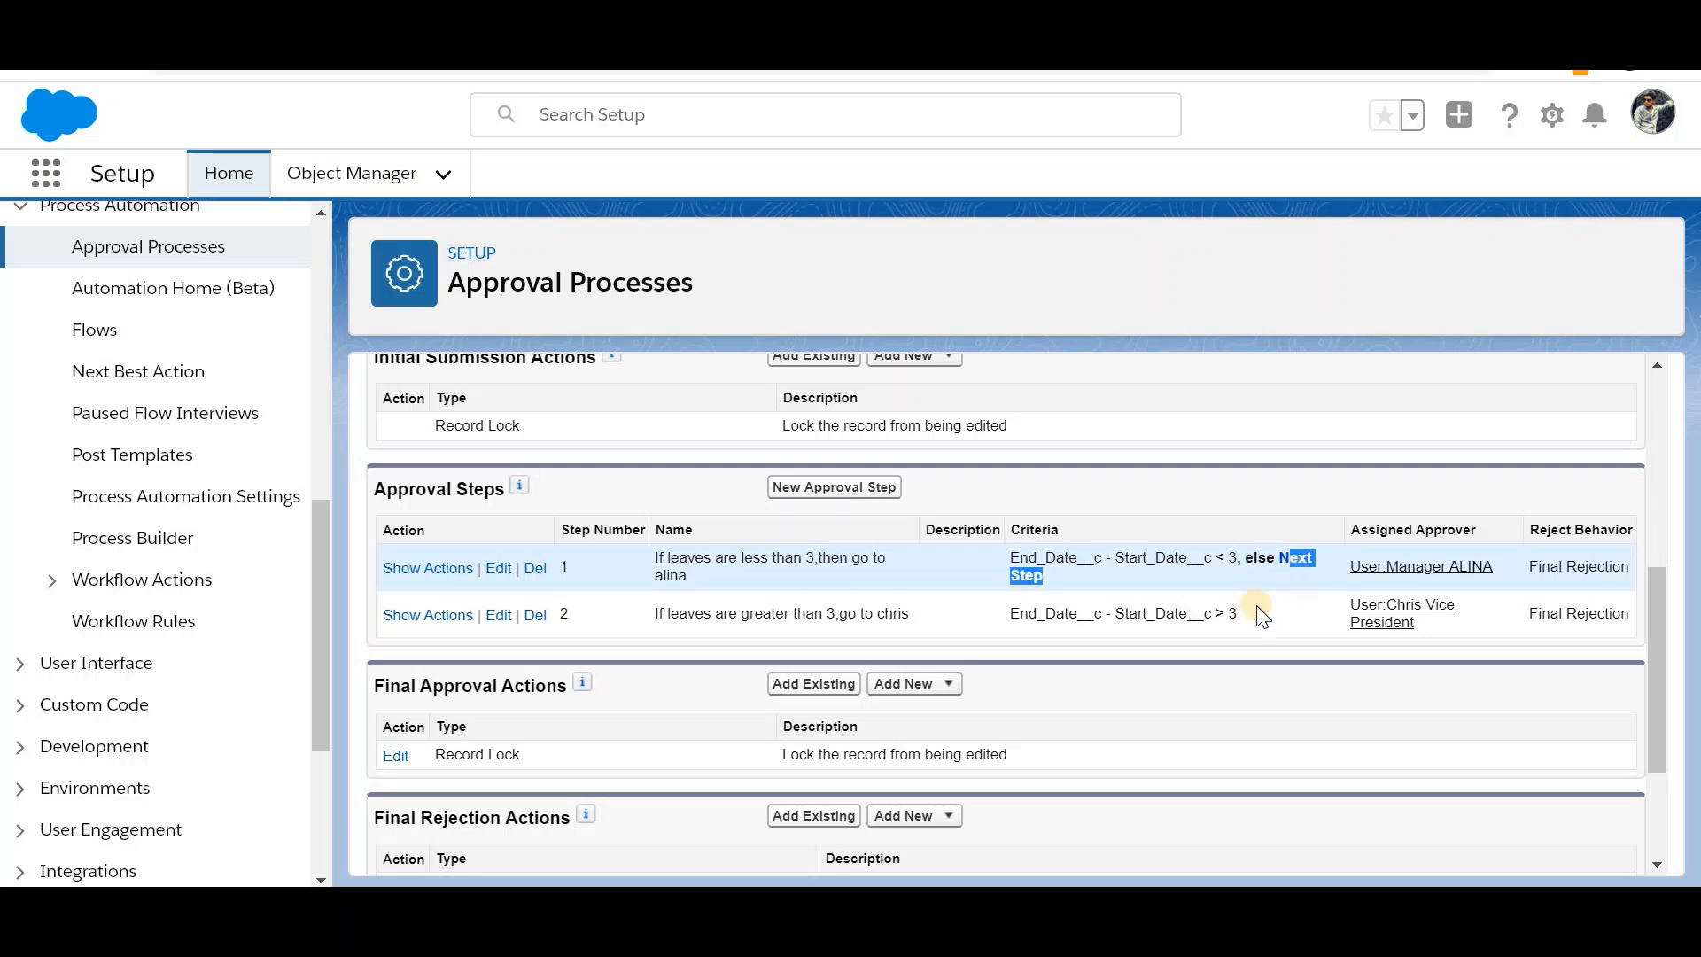
{"action": "triple_click", "coordinate": [1220, 627]}
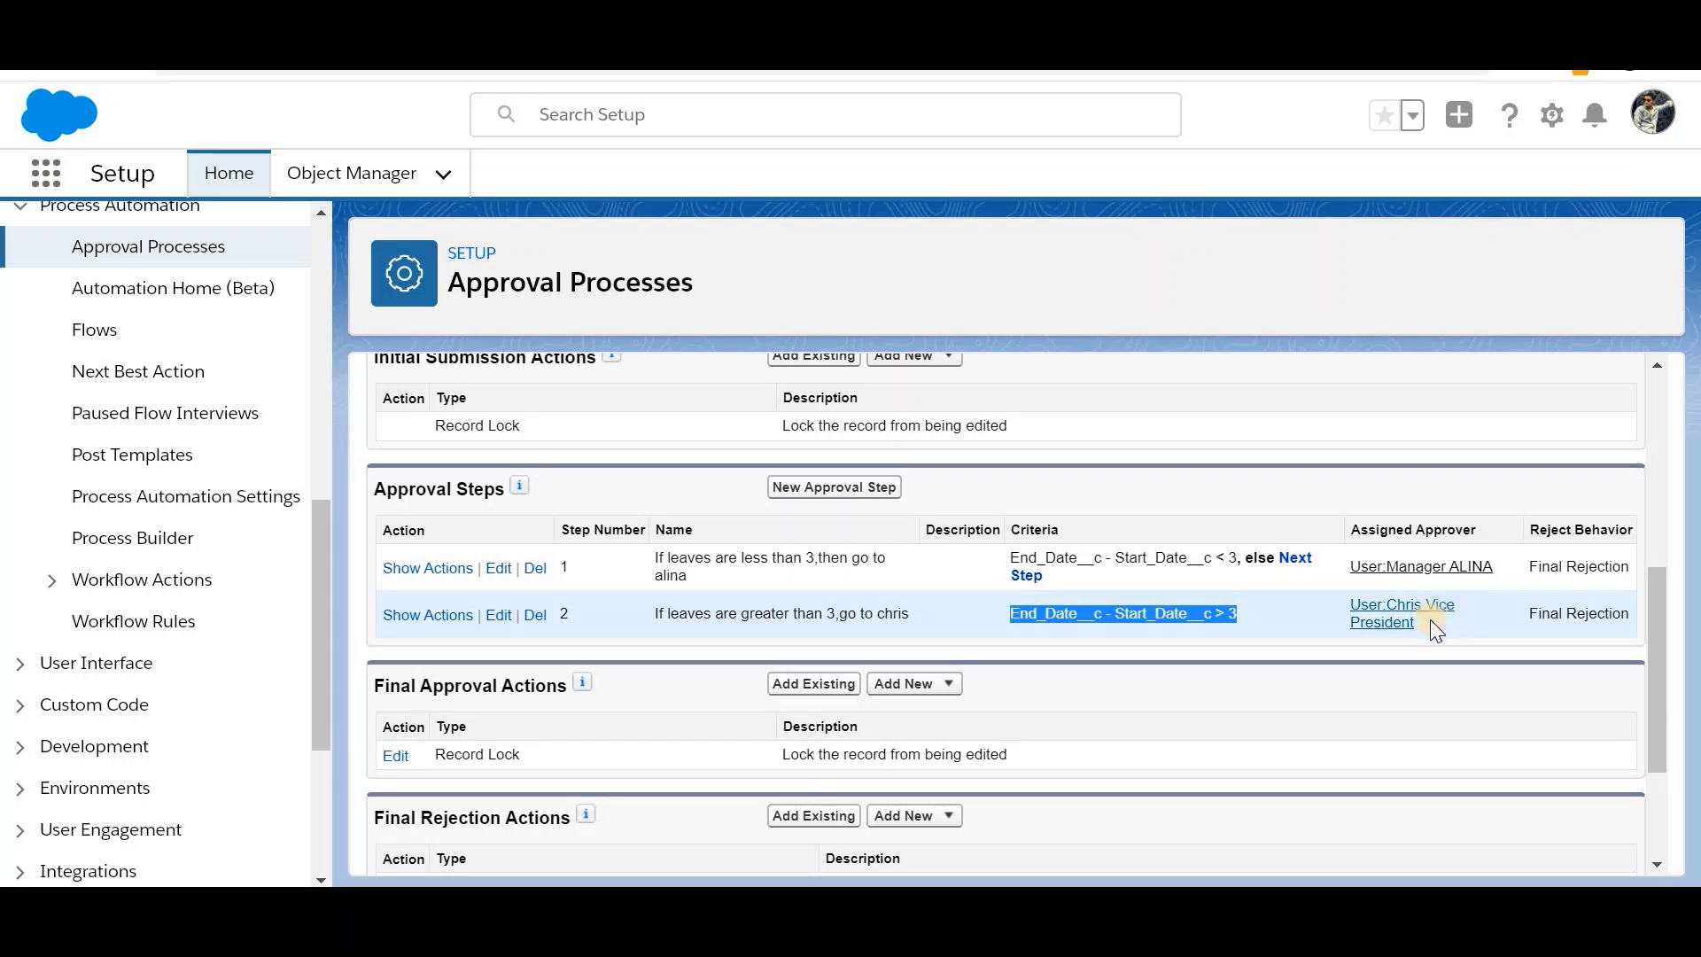
{"action": "triple_click", "coordinate": [1398, 615]}
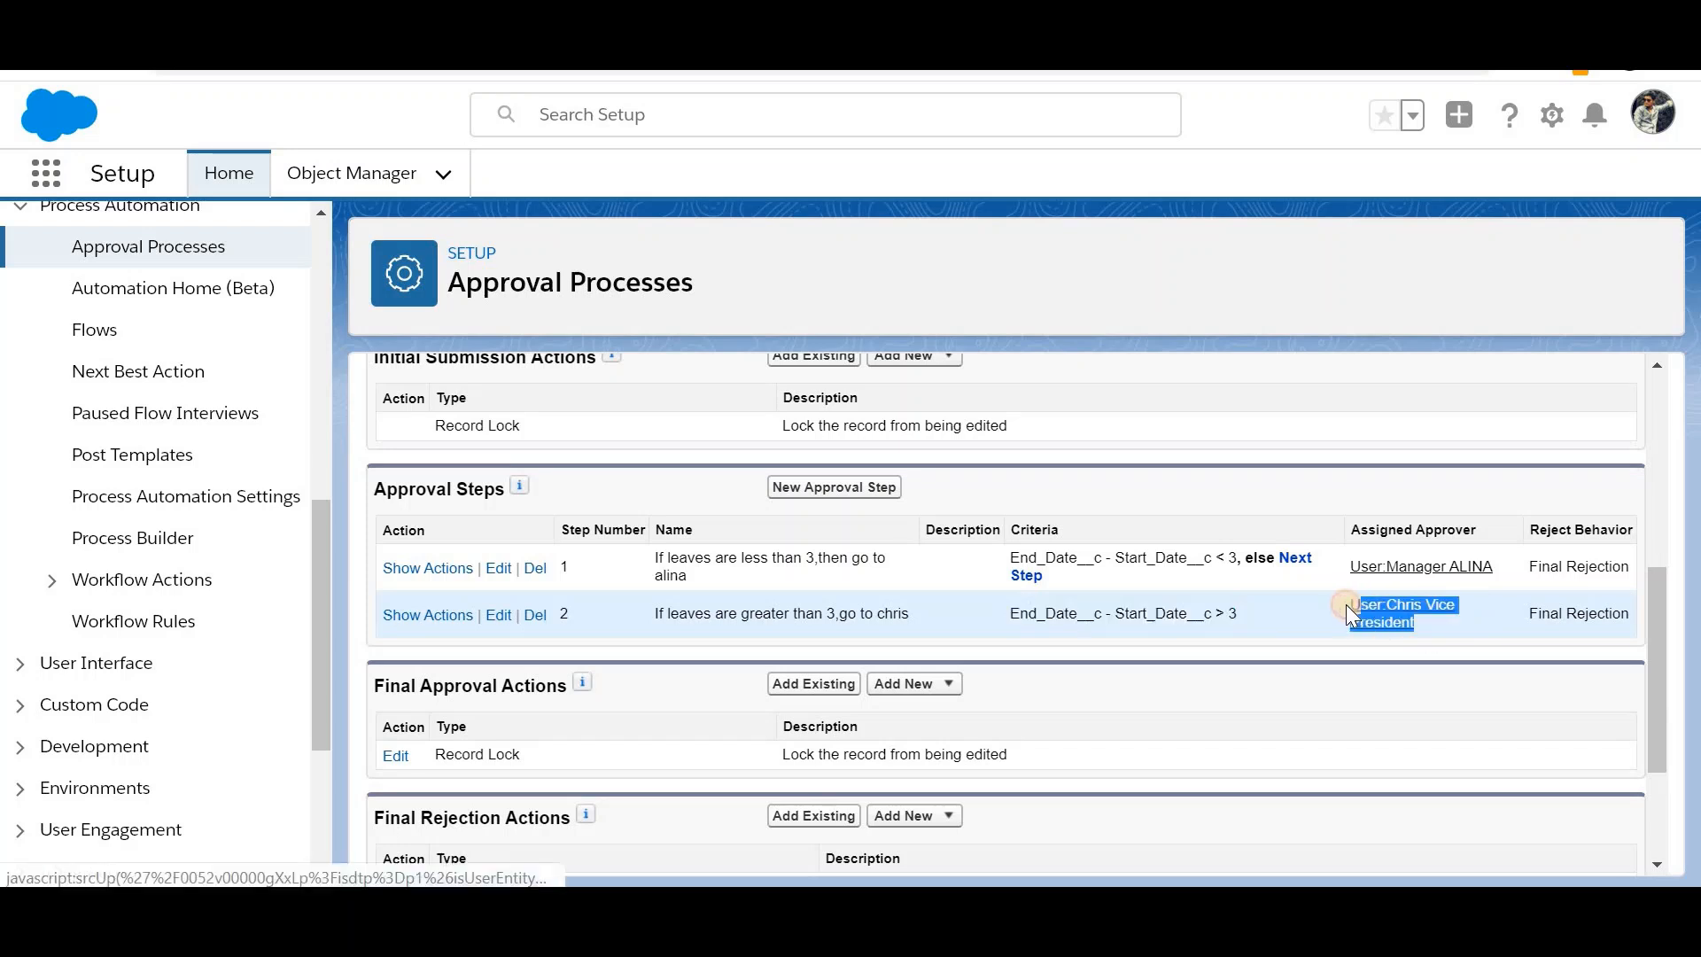
Step: Activate the MultiStep process demo 2 approval process and accept the restriction on changing its approval steps
{"action": "left_click", "coordinate": [1072, 573]}
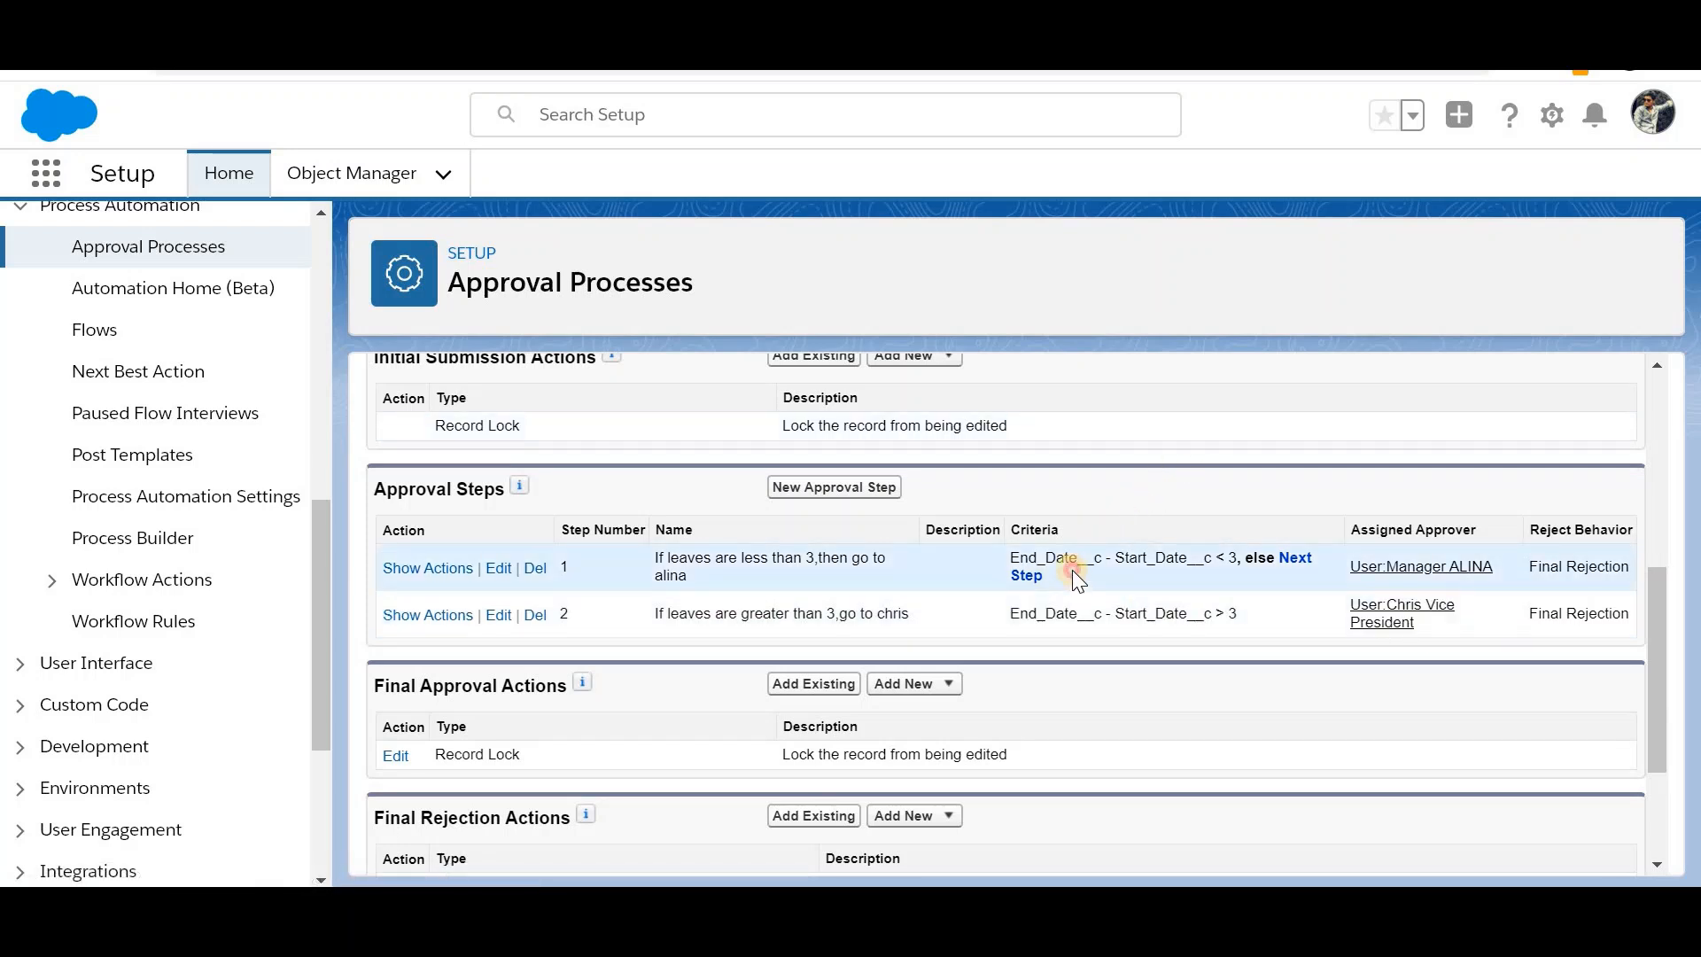
{"action": "double_click", "coordinate": [1054, 613]}
{"action": "scroll", "coordinate": [1132, 485], "scroll_direction": "up", "scroll_amount": 5}
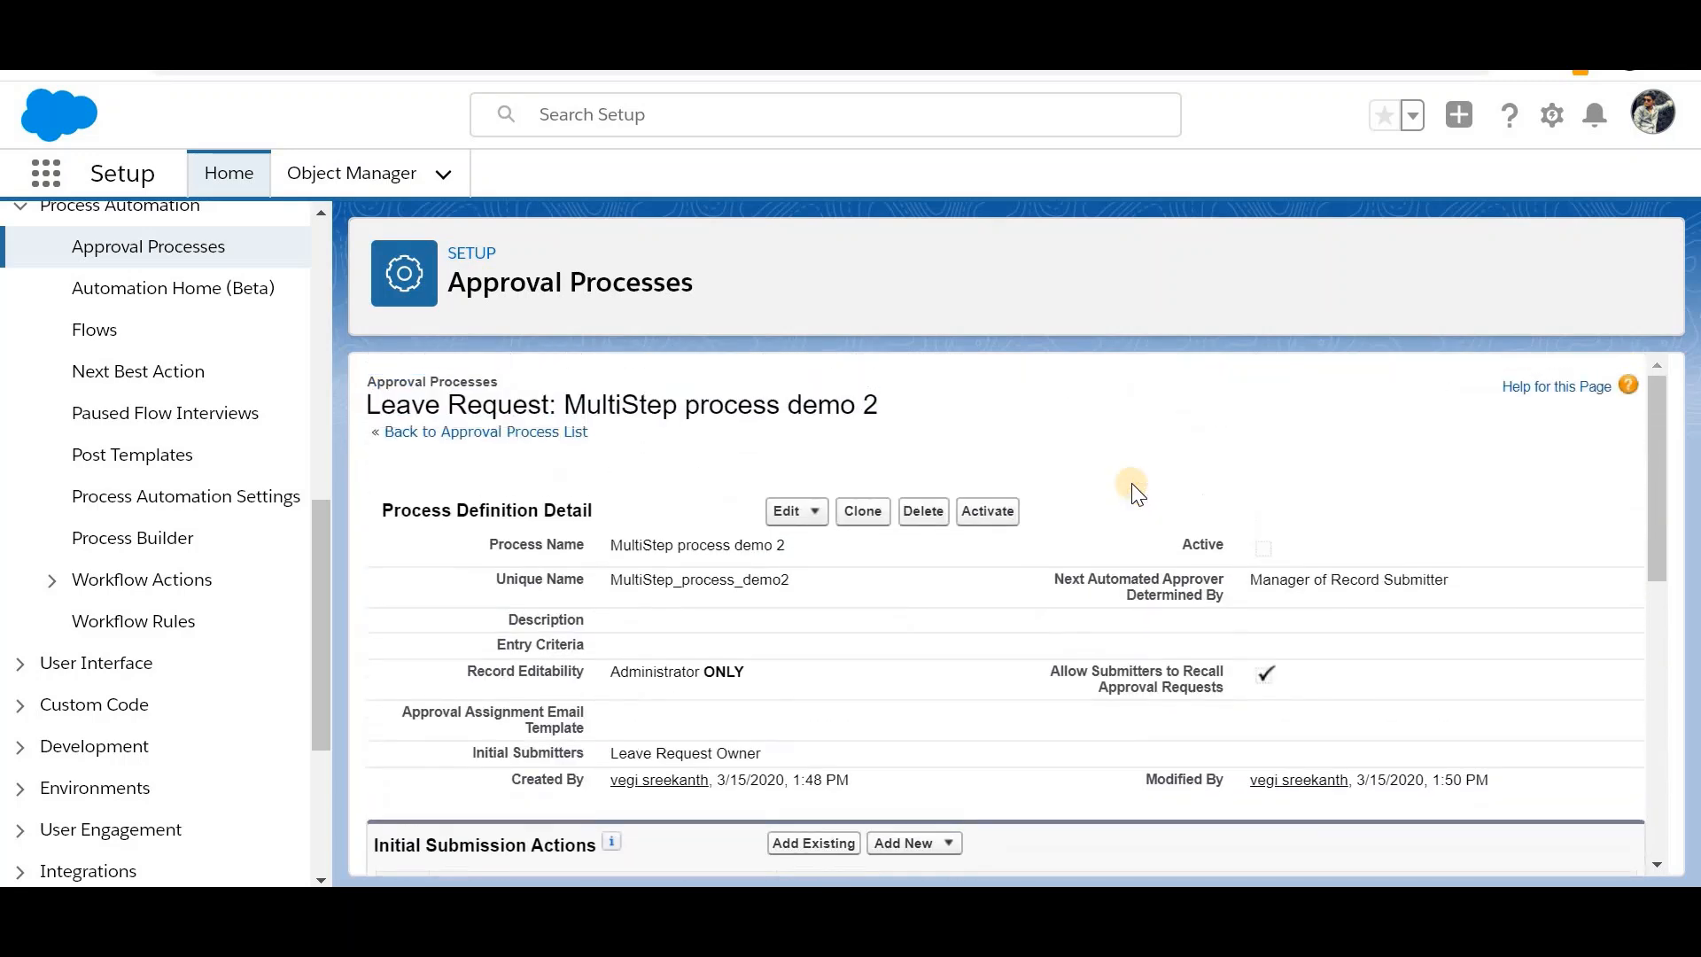
{"action": "left_click", "coordinate": [988, 512]}
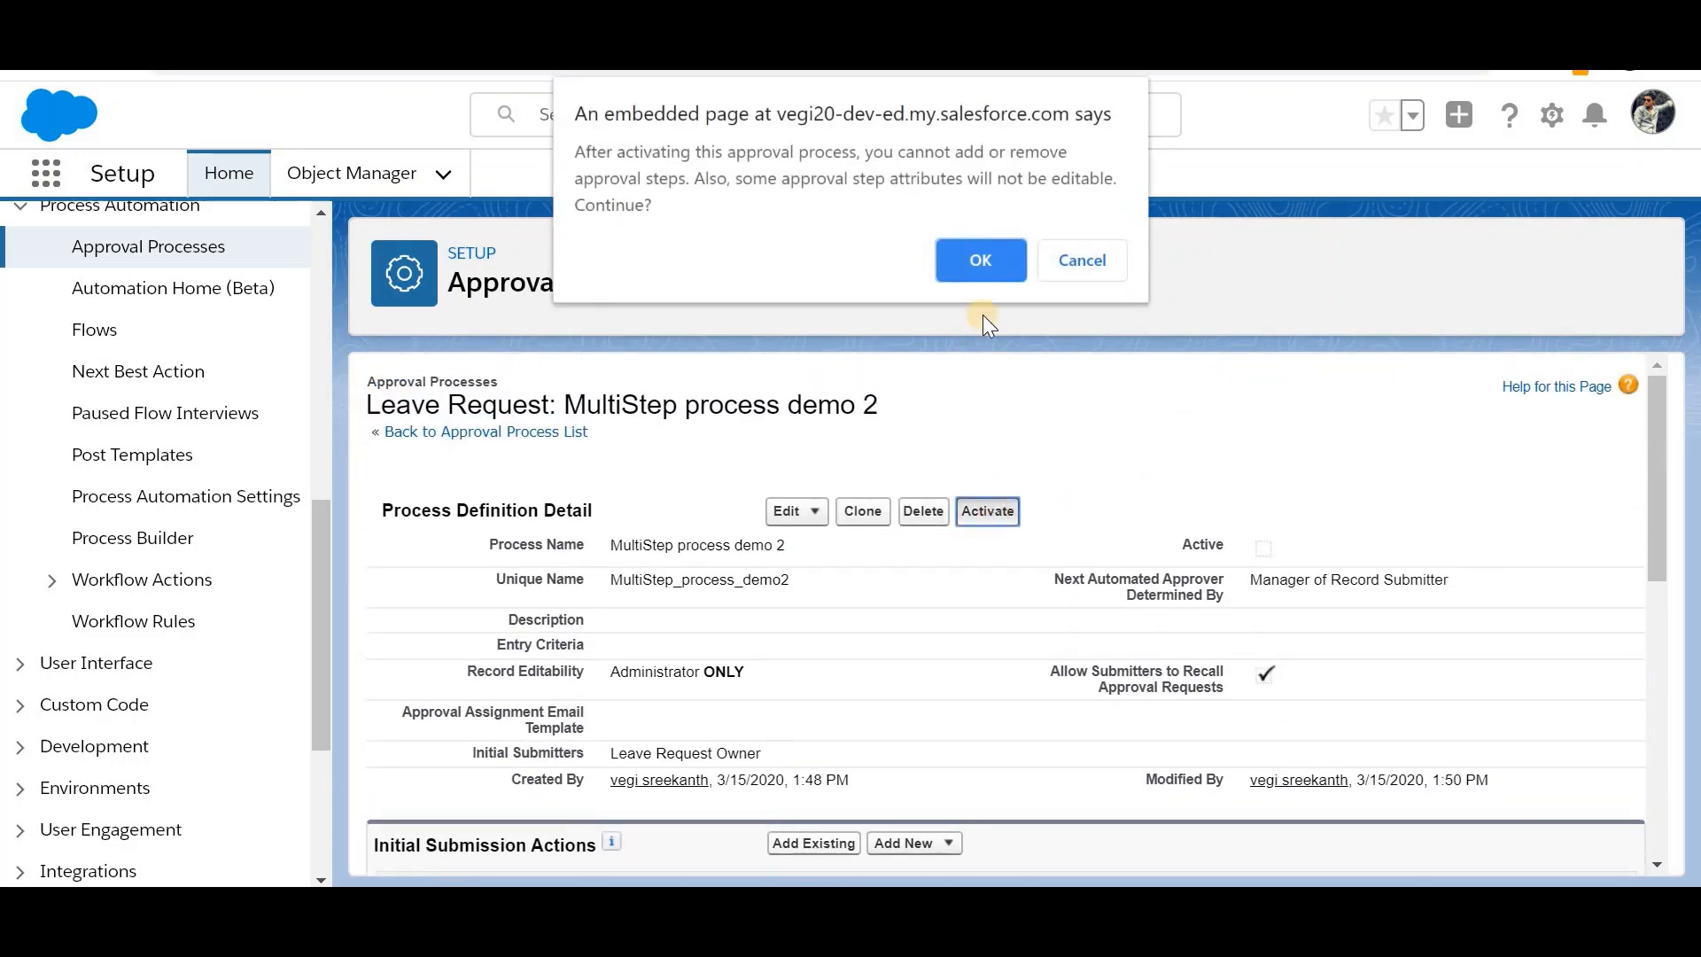
{"action": "left_click", "coordinate": [980, 264]}
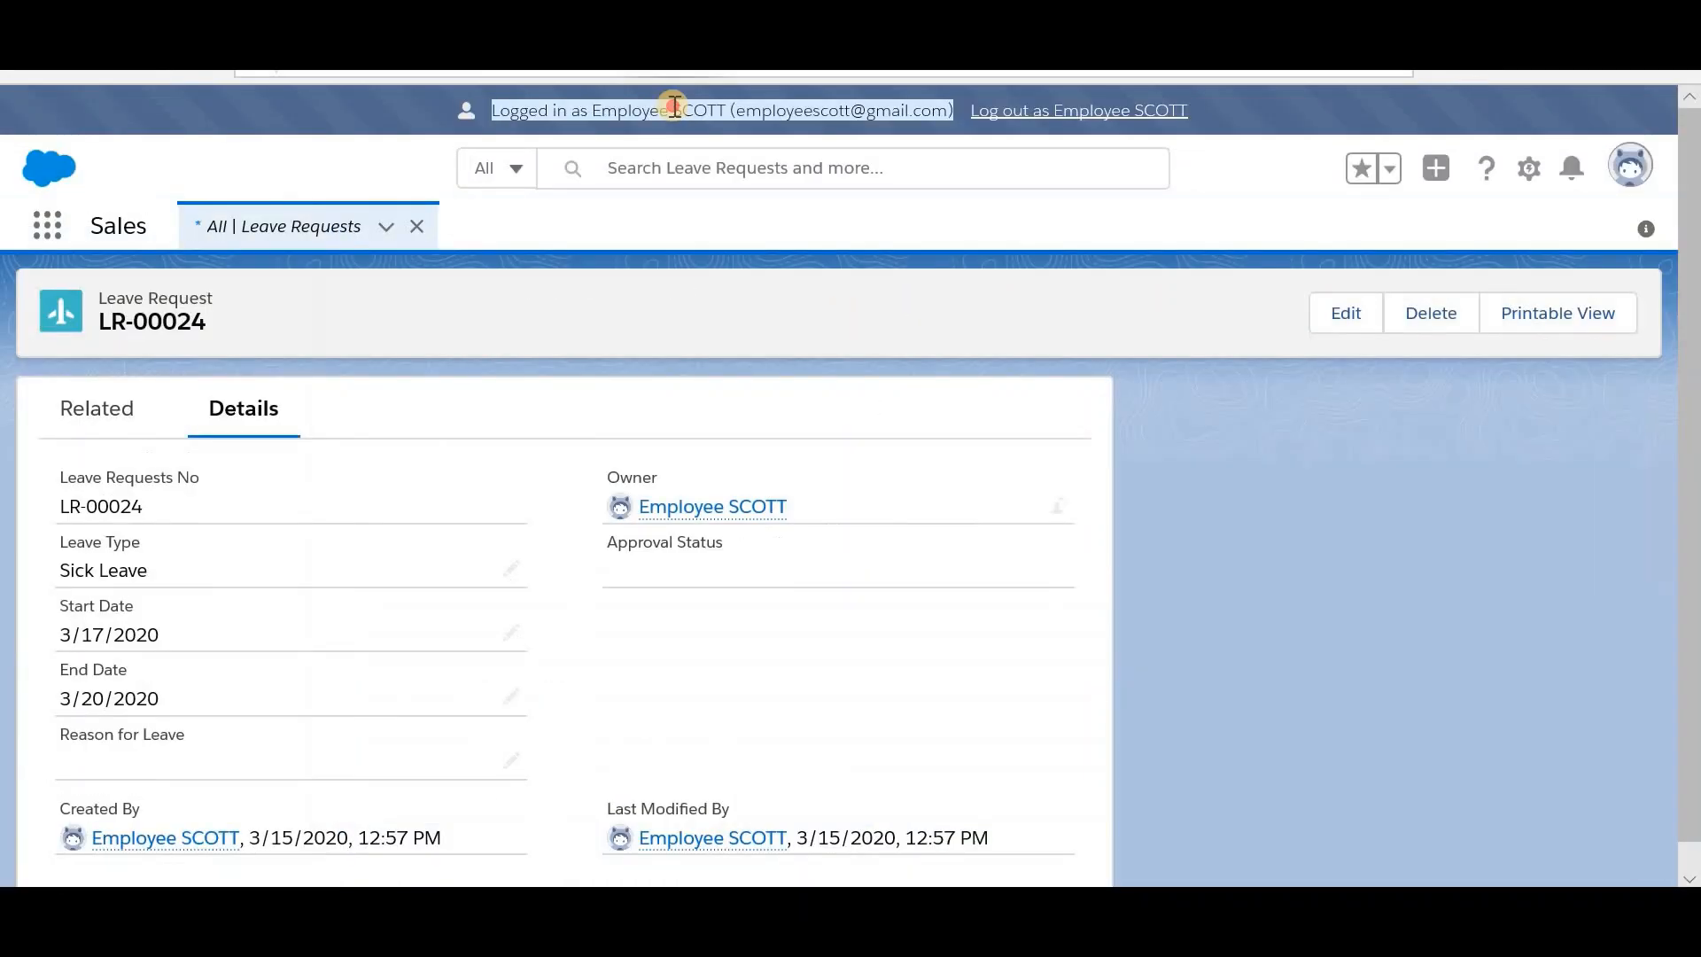
Step: In the employee's session, create a Sick Leave request from 3/17/2020 to 3/18/2020 and submit it for approval without comments
{"action": "double_click", "coordinate": [672, 105]}
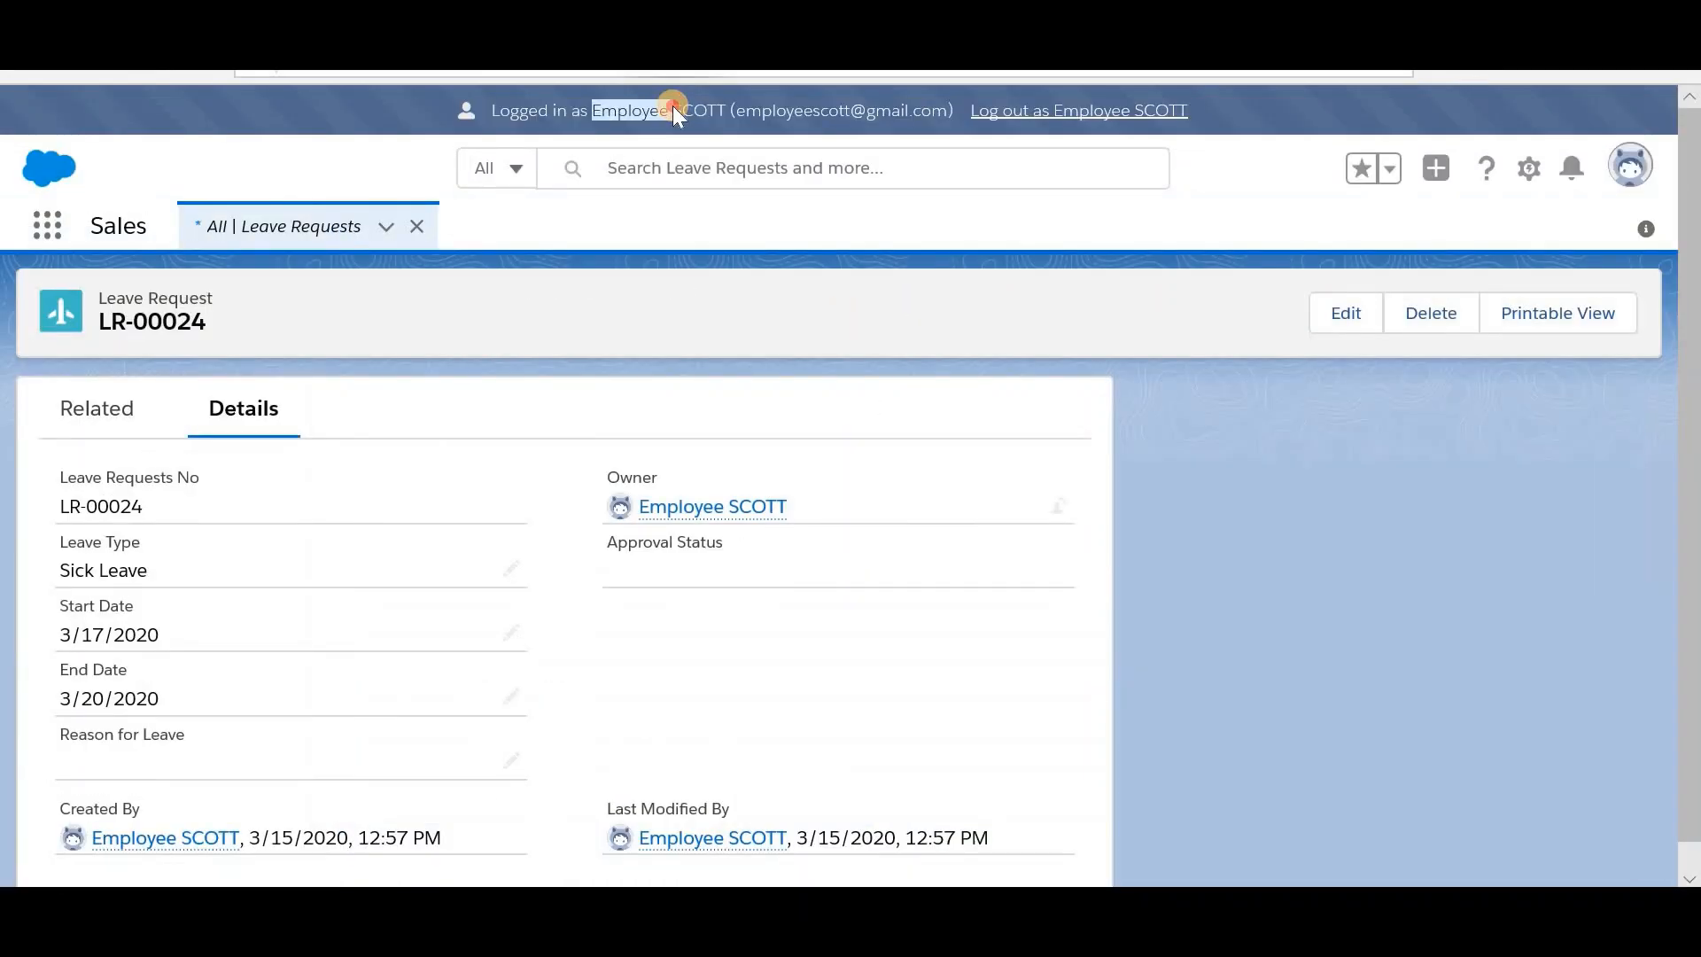
{"action": "left_click", "coordinate": [673, 105]}
{"action": "left_click", "coordinate": [233, 229]}
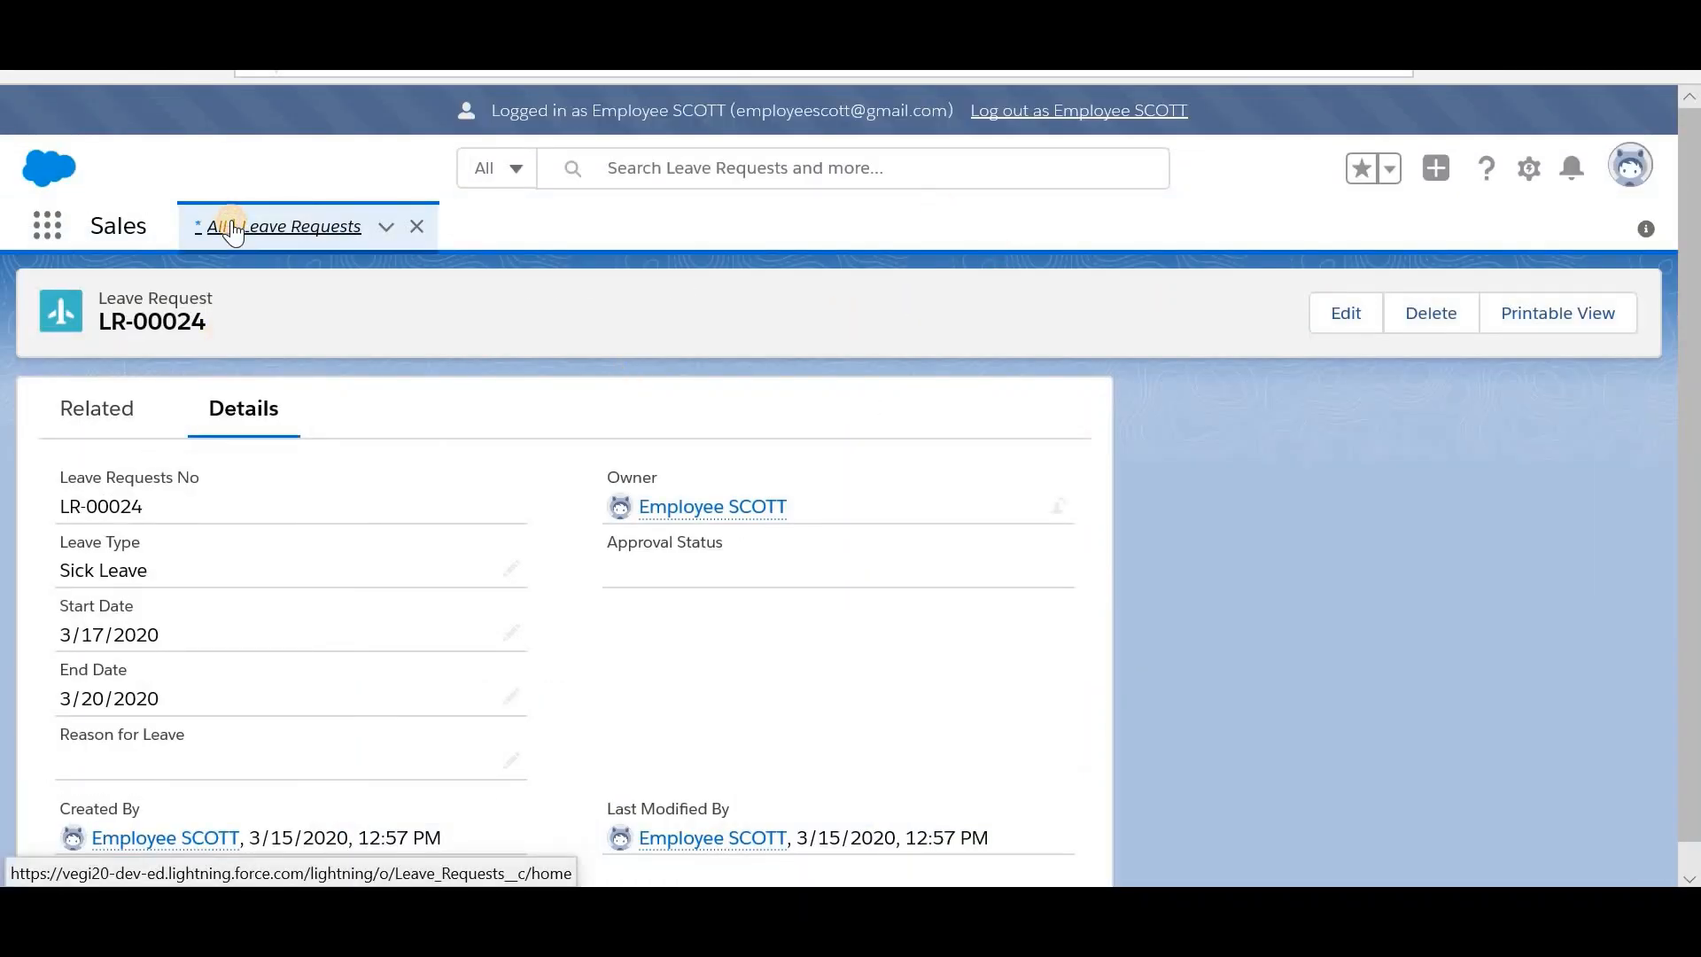
{"action": "left_click", "coordinate": [1449, 337]}
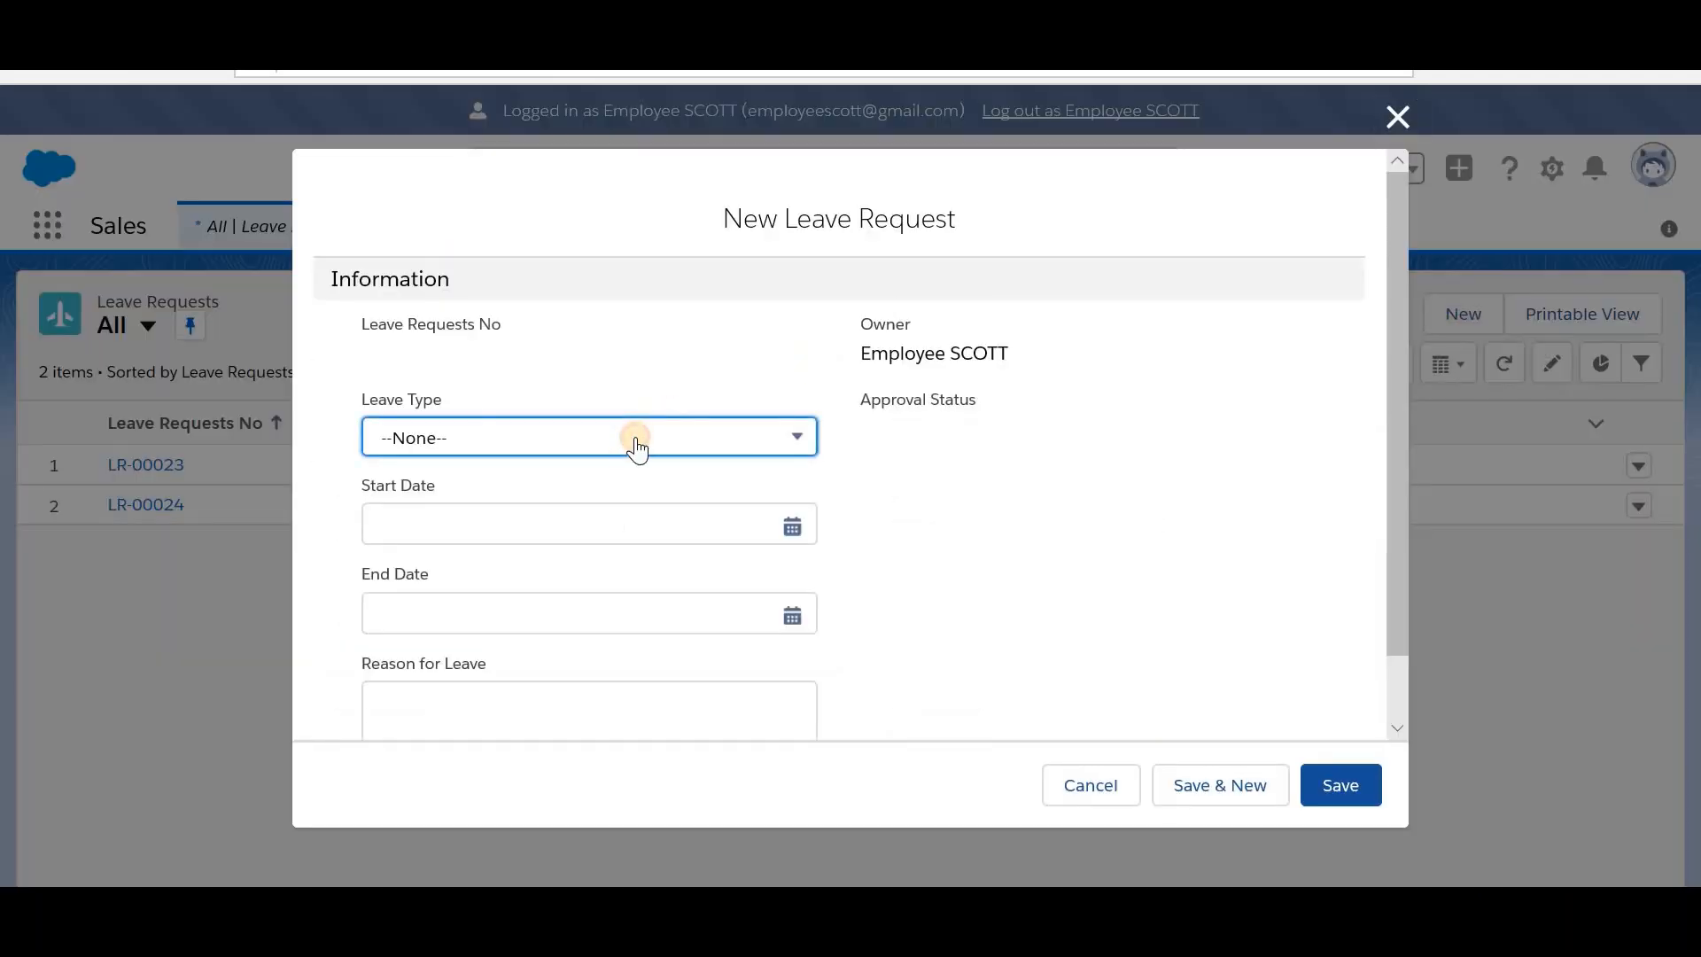
{"action": "left_click", "coordinate": [636, 448]}
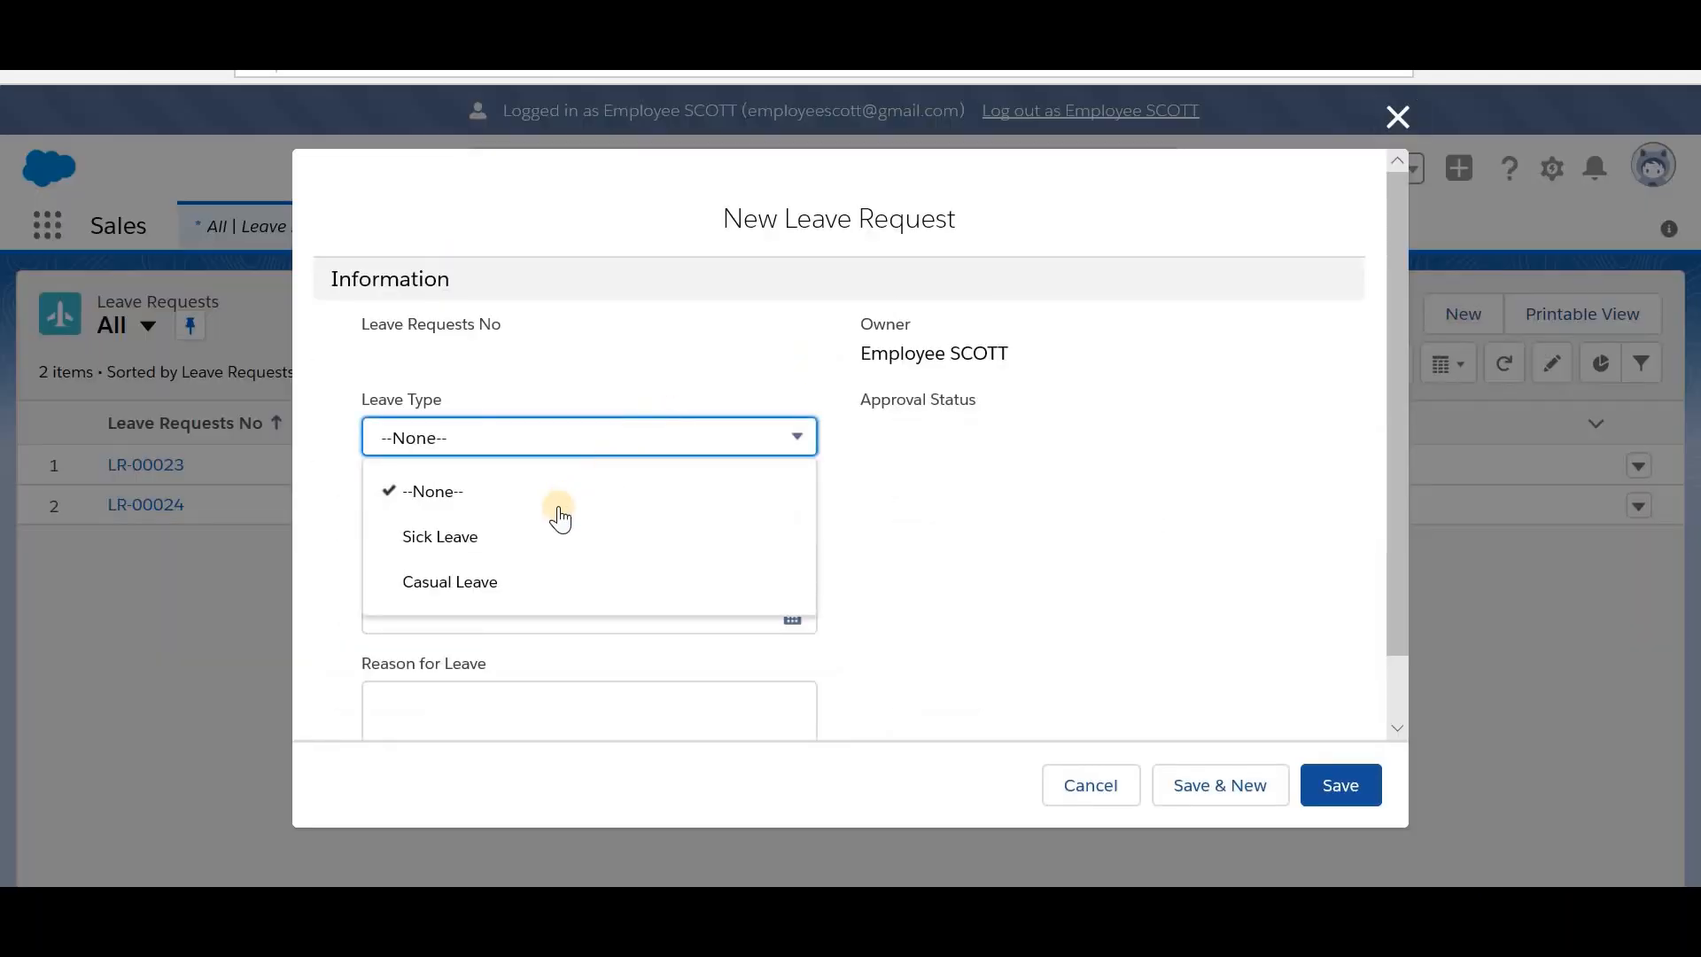
{"action": "left_click", "coordinate": [543, 533]}
{"action": "left_click", "coordinate": [681, 530]}
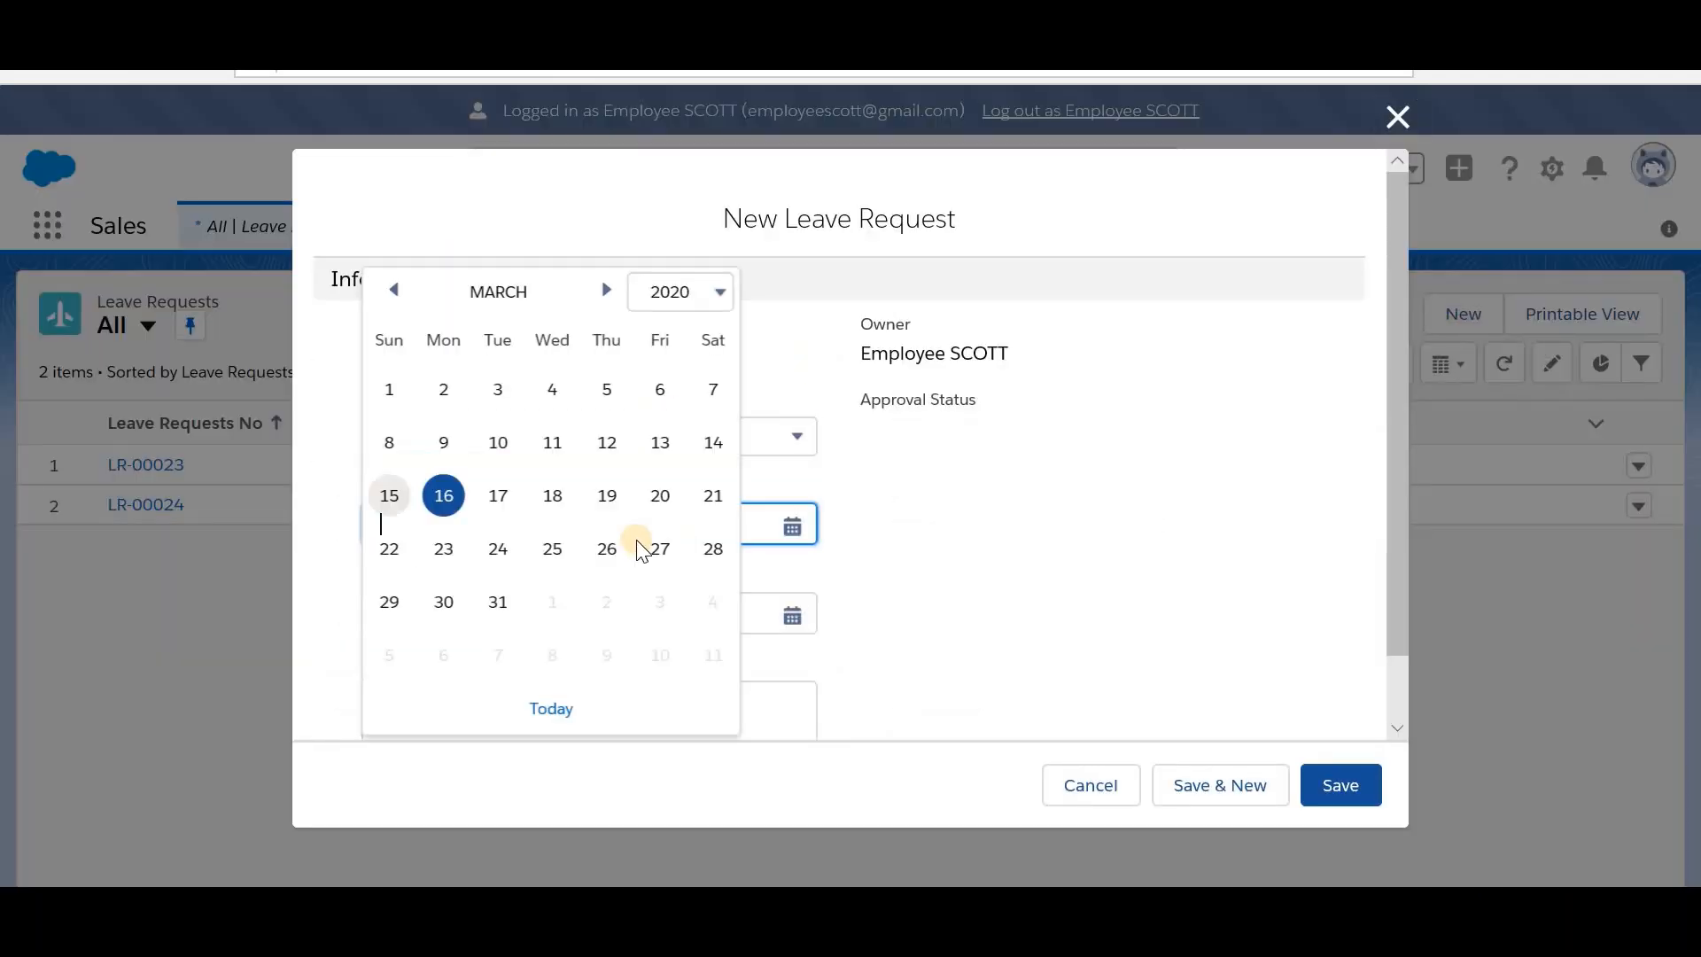
{"action": "left_click", "coordinate": [502, 494]}
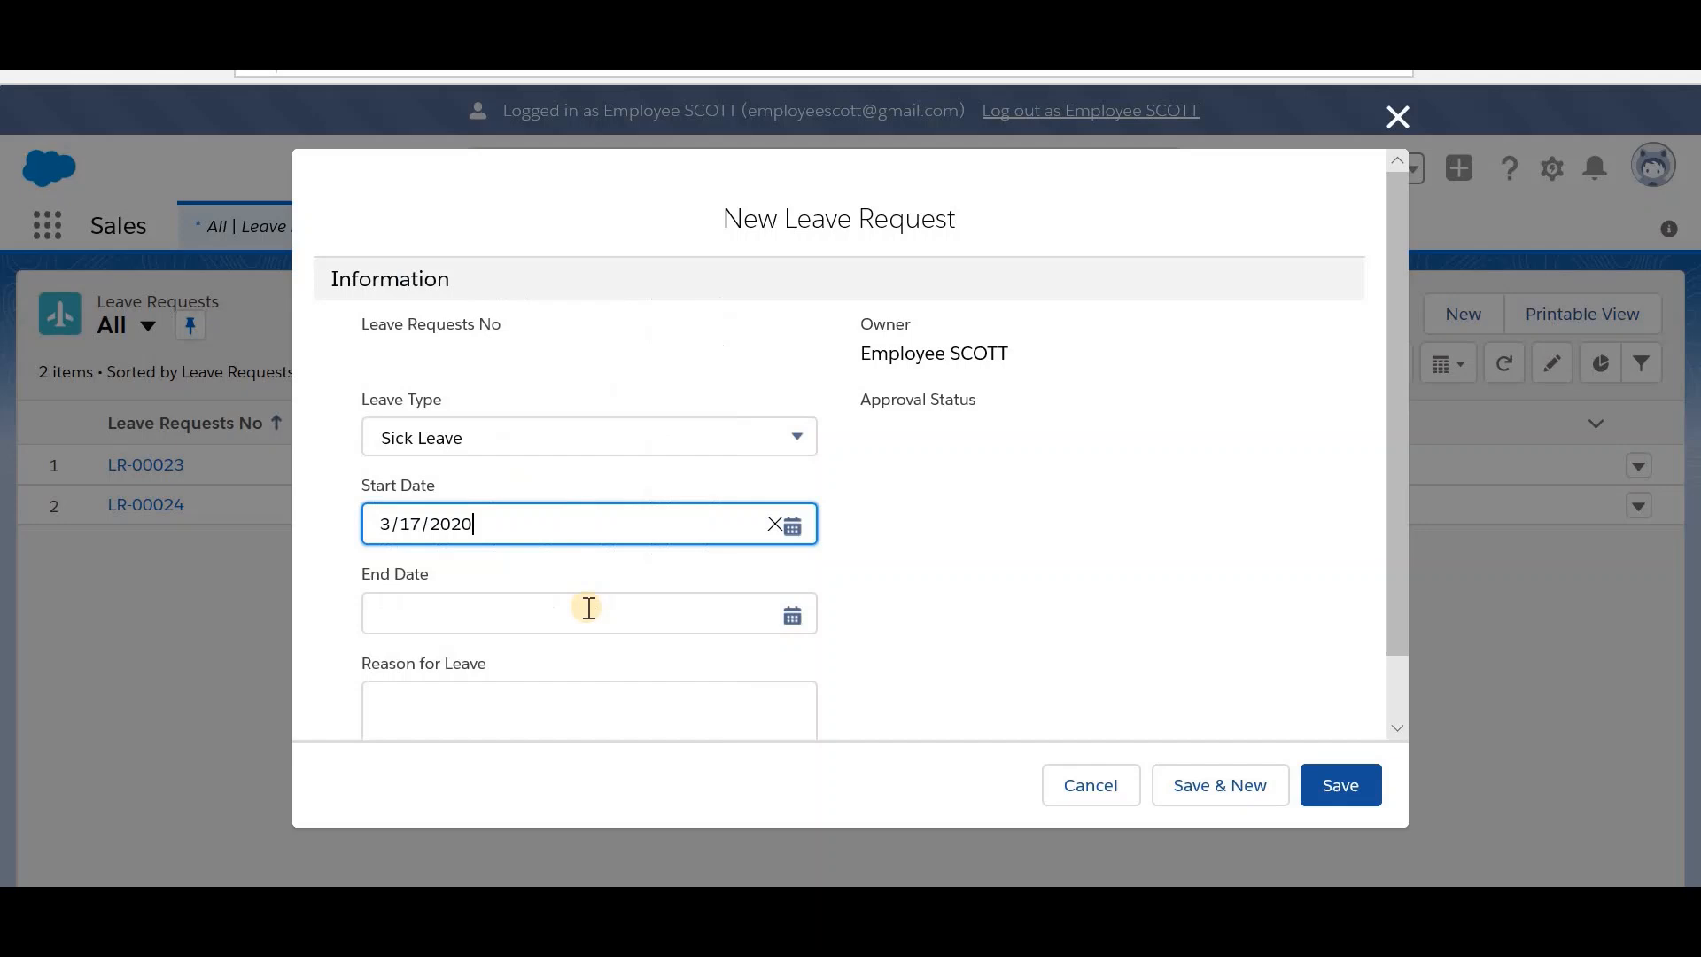
{"action": "left_click", "coordinate": [791, 615]}
{"action": "left_click", "coordinate": [550, 494]}
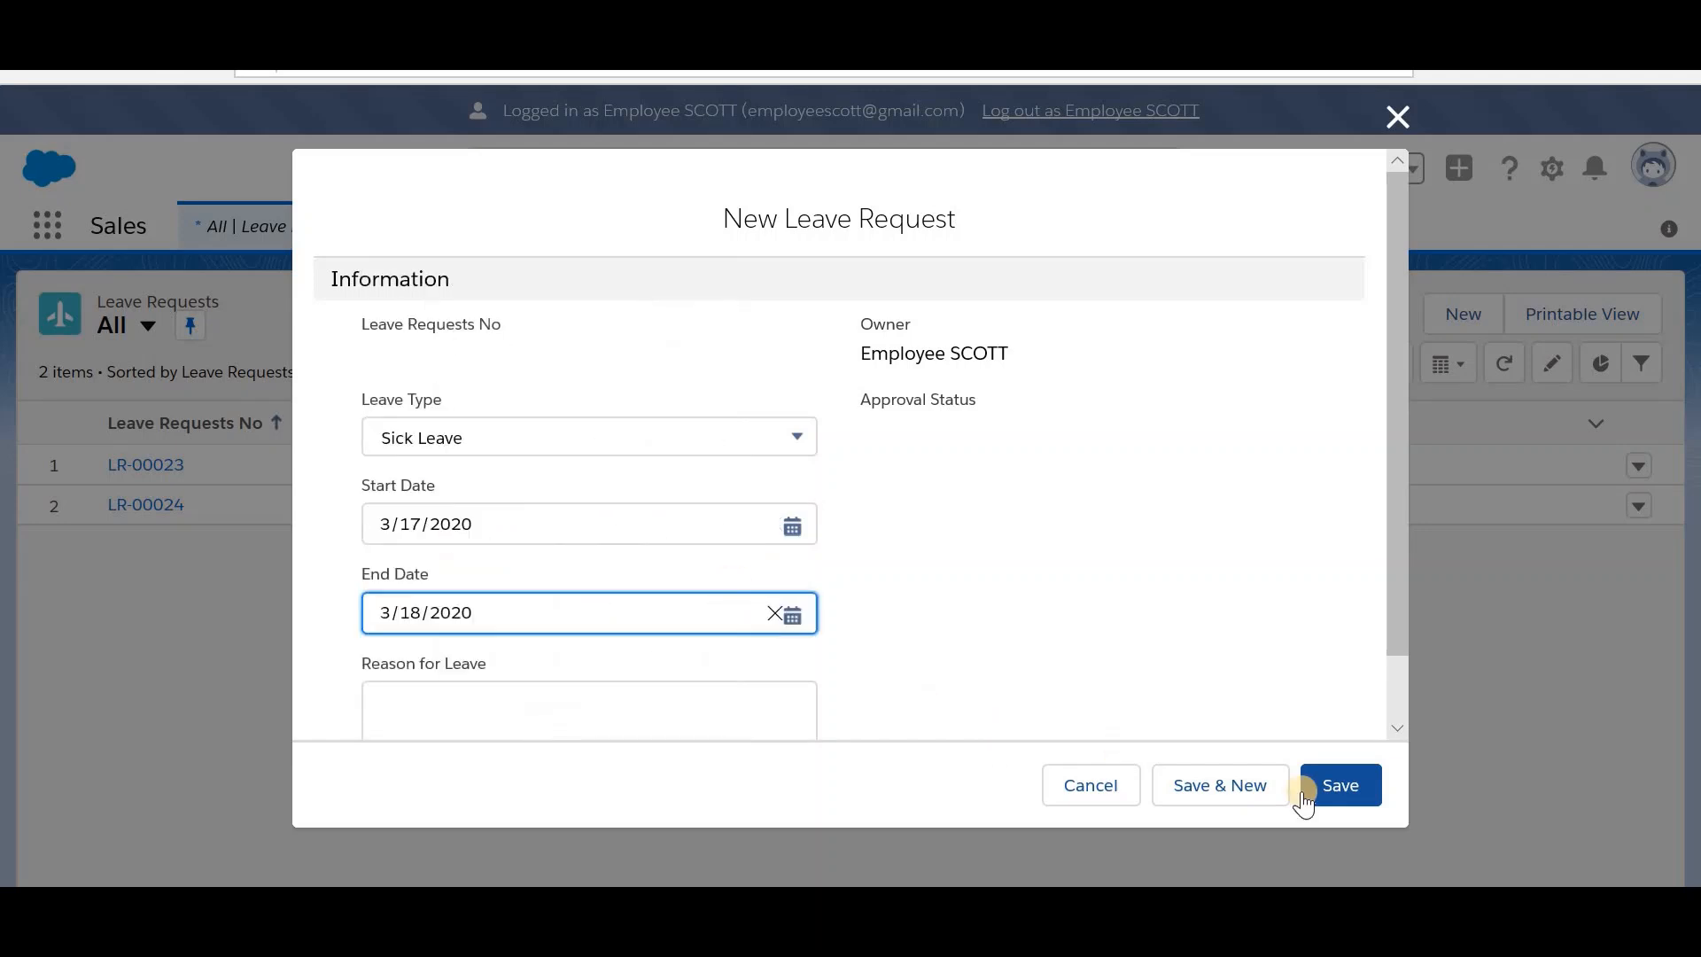
{"action": "left_click", "coordinate": [1351, 791]}
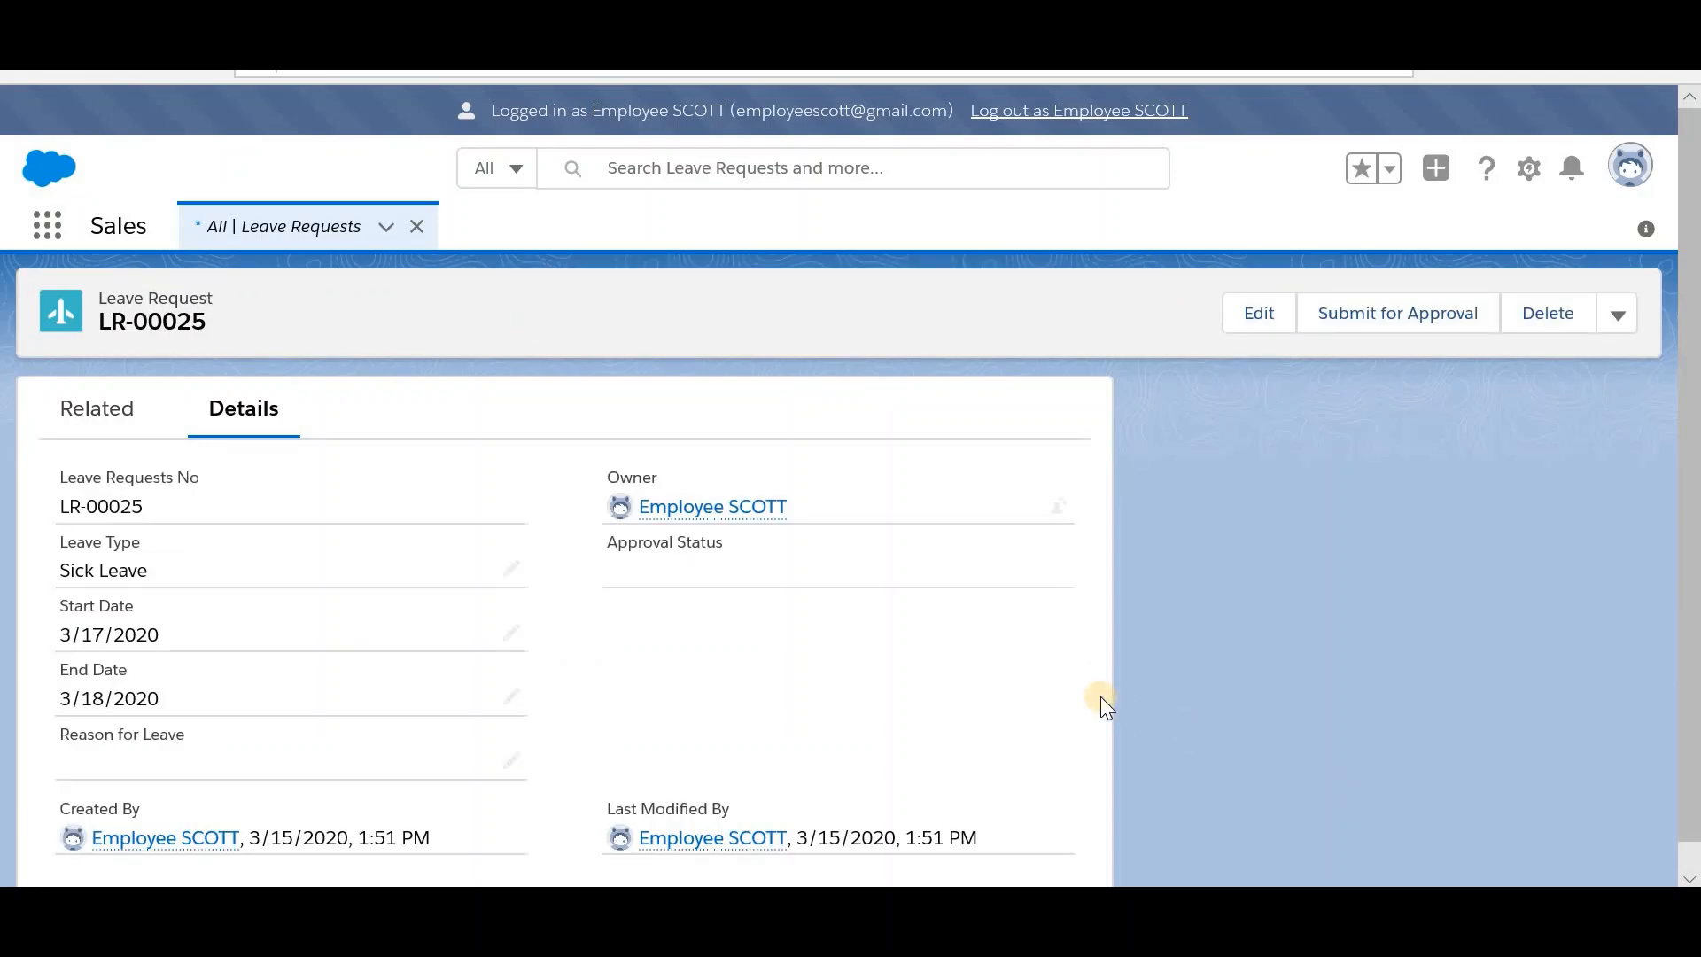
{"action": "left_click", "coordinate": [1380, 322]}
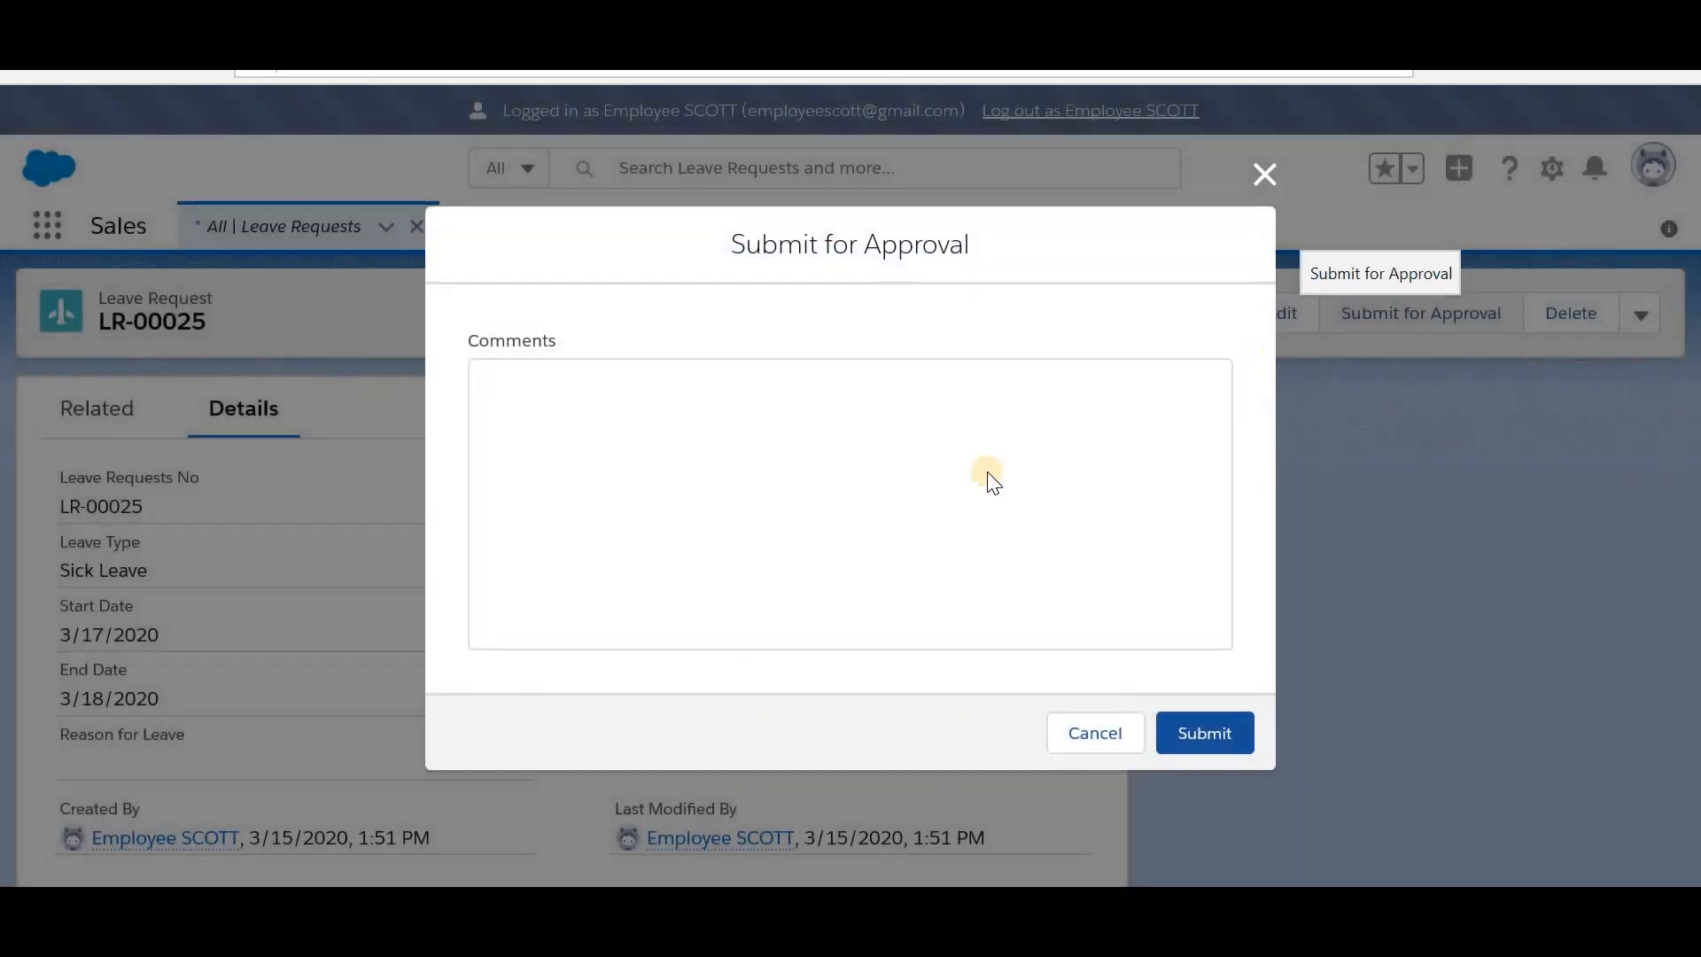
{"action": "left_click", "coordinate": [1175, 716]}
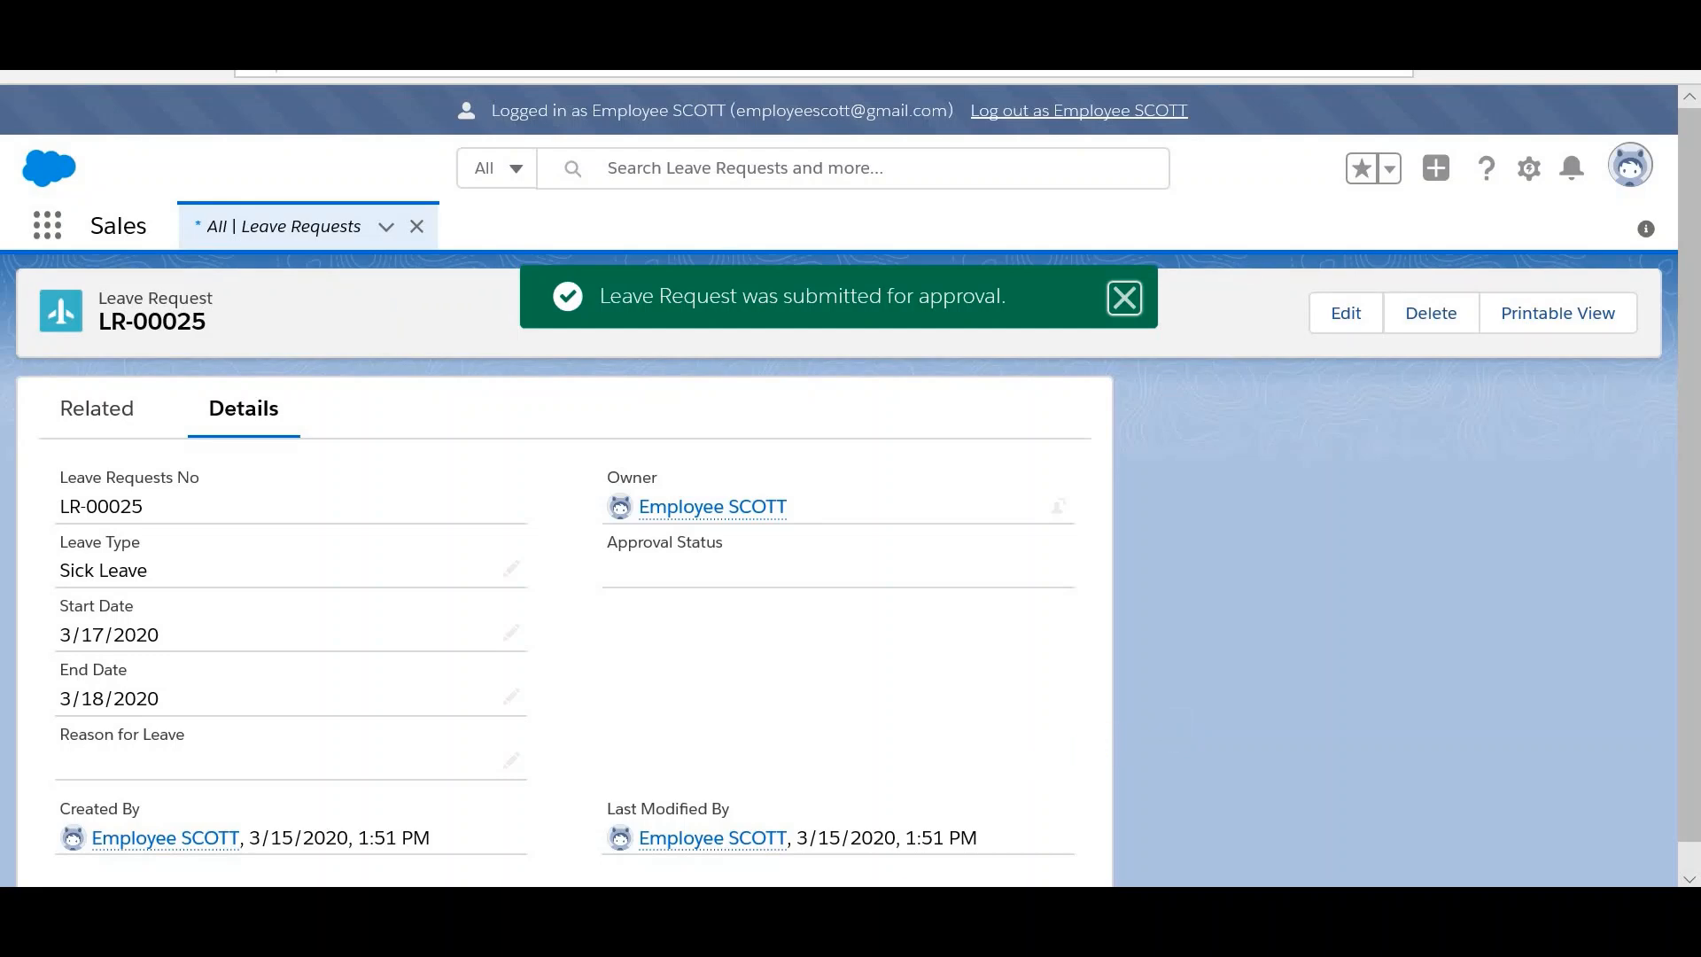
Step: Switch to the manager's session, open the LR-00025 approval request from its notification, and check the leave's start and end dates
{"action": "left_click", "coordinate": [756, 834]}
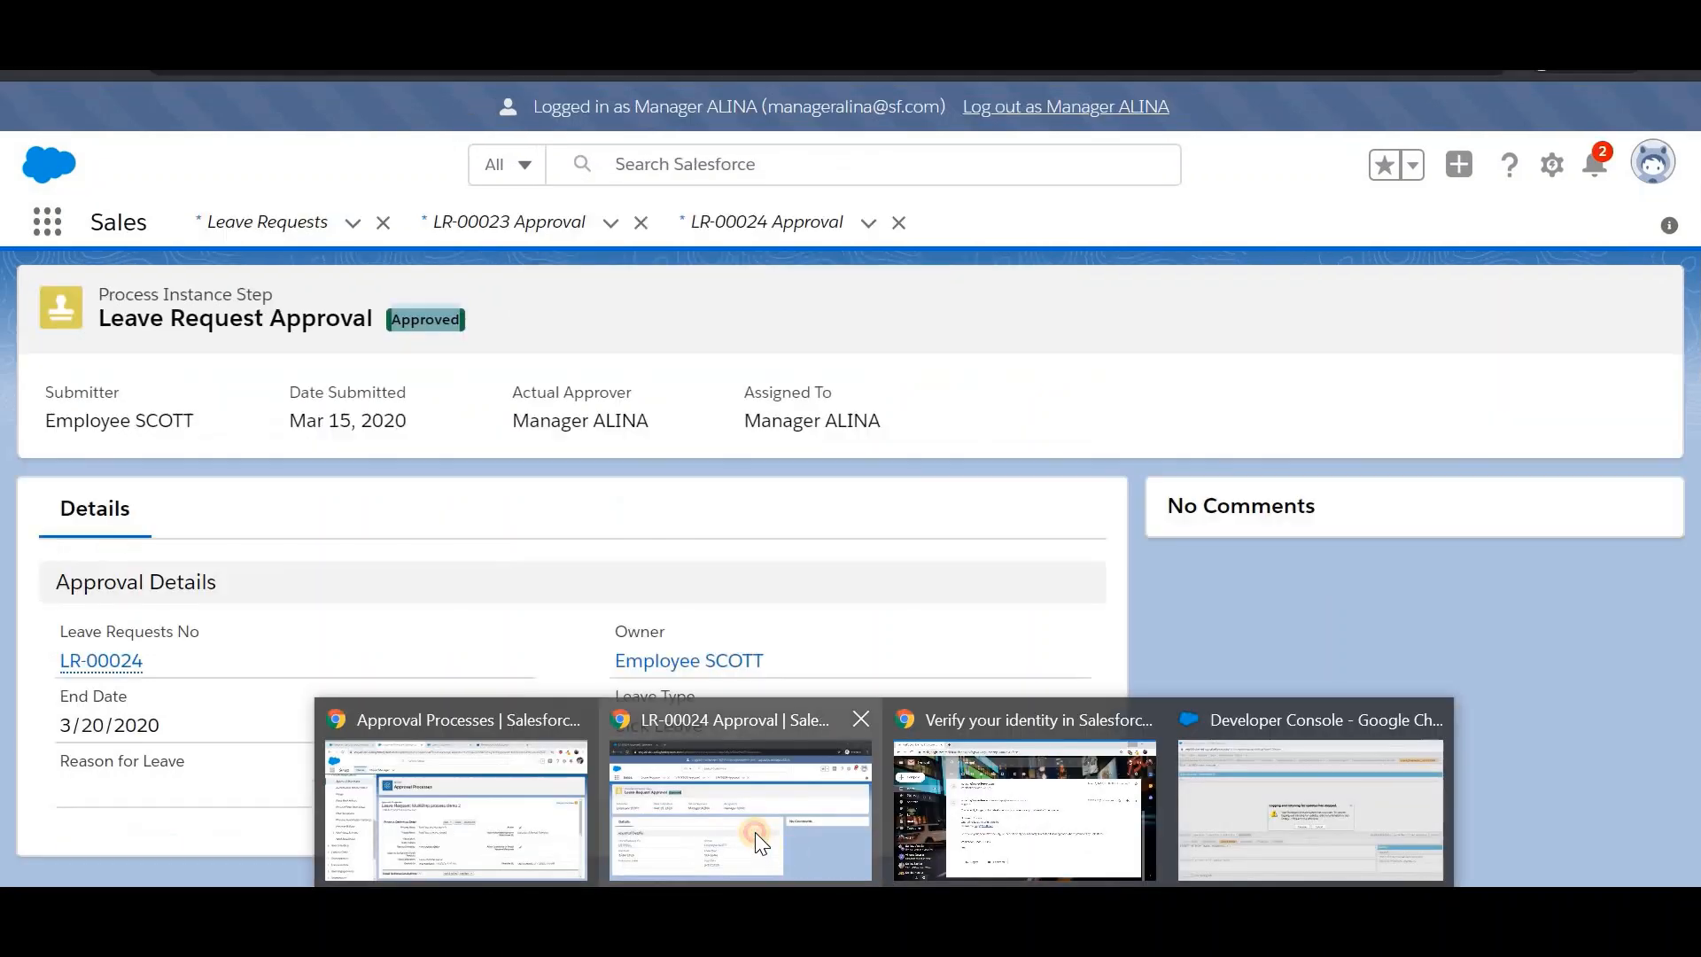
{"action": "triple_click", "coordinate": [651, 106]}
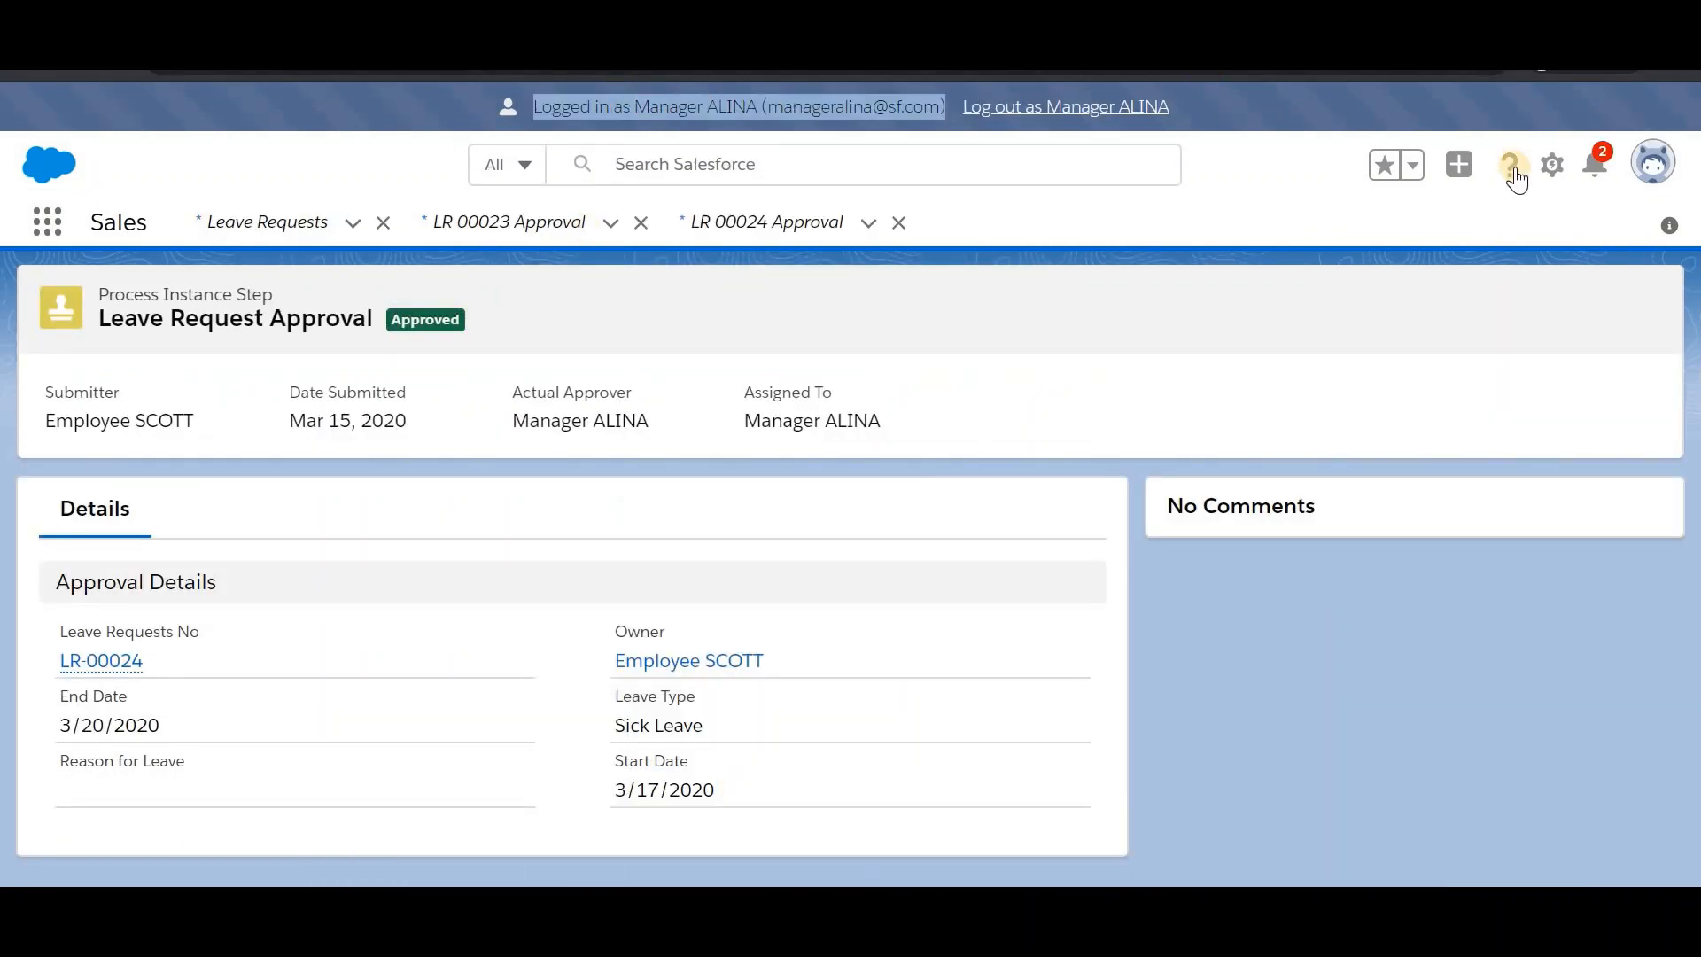
{"action": "left_click", "coordinate": [1591, 167]}
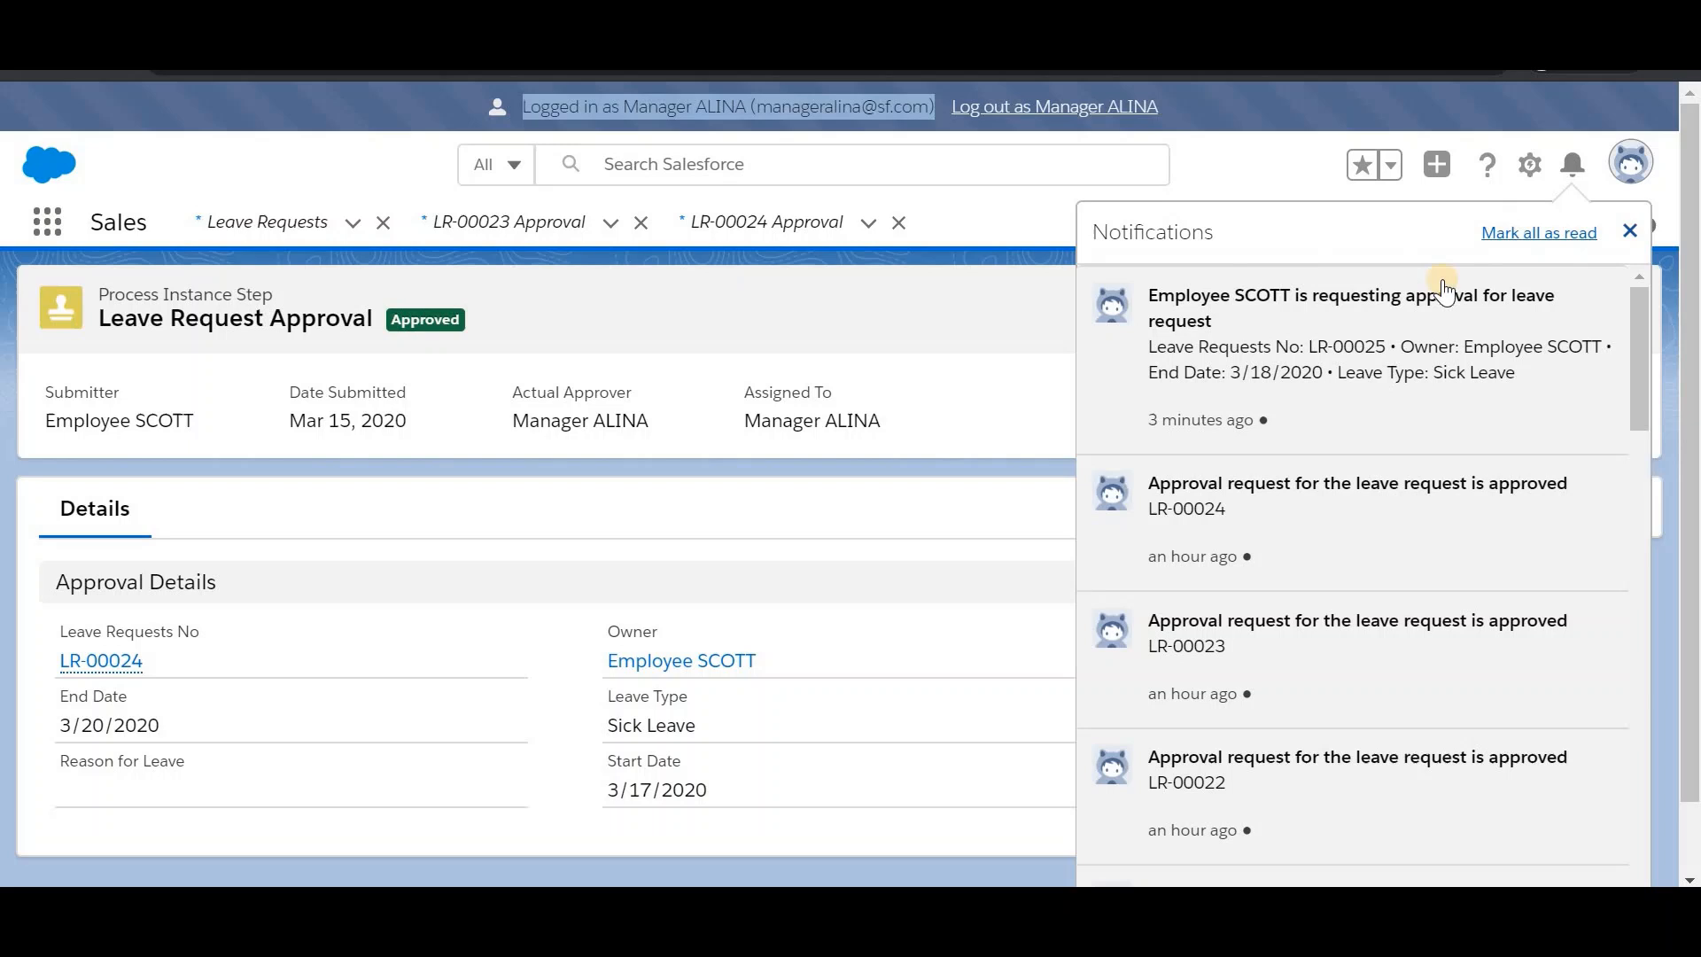
{"action": "left_click", "coordinate": [1387, 346]}
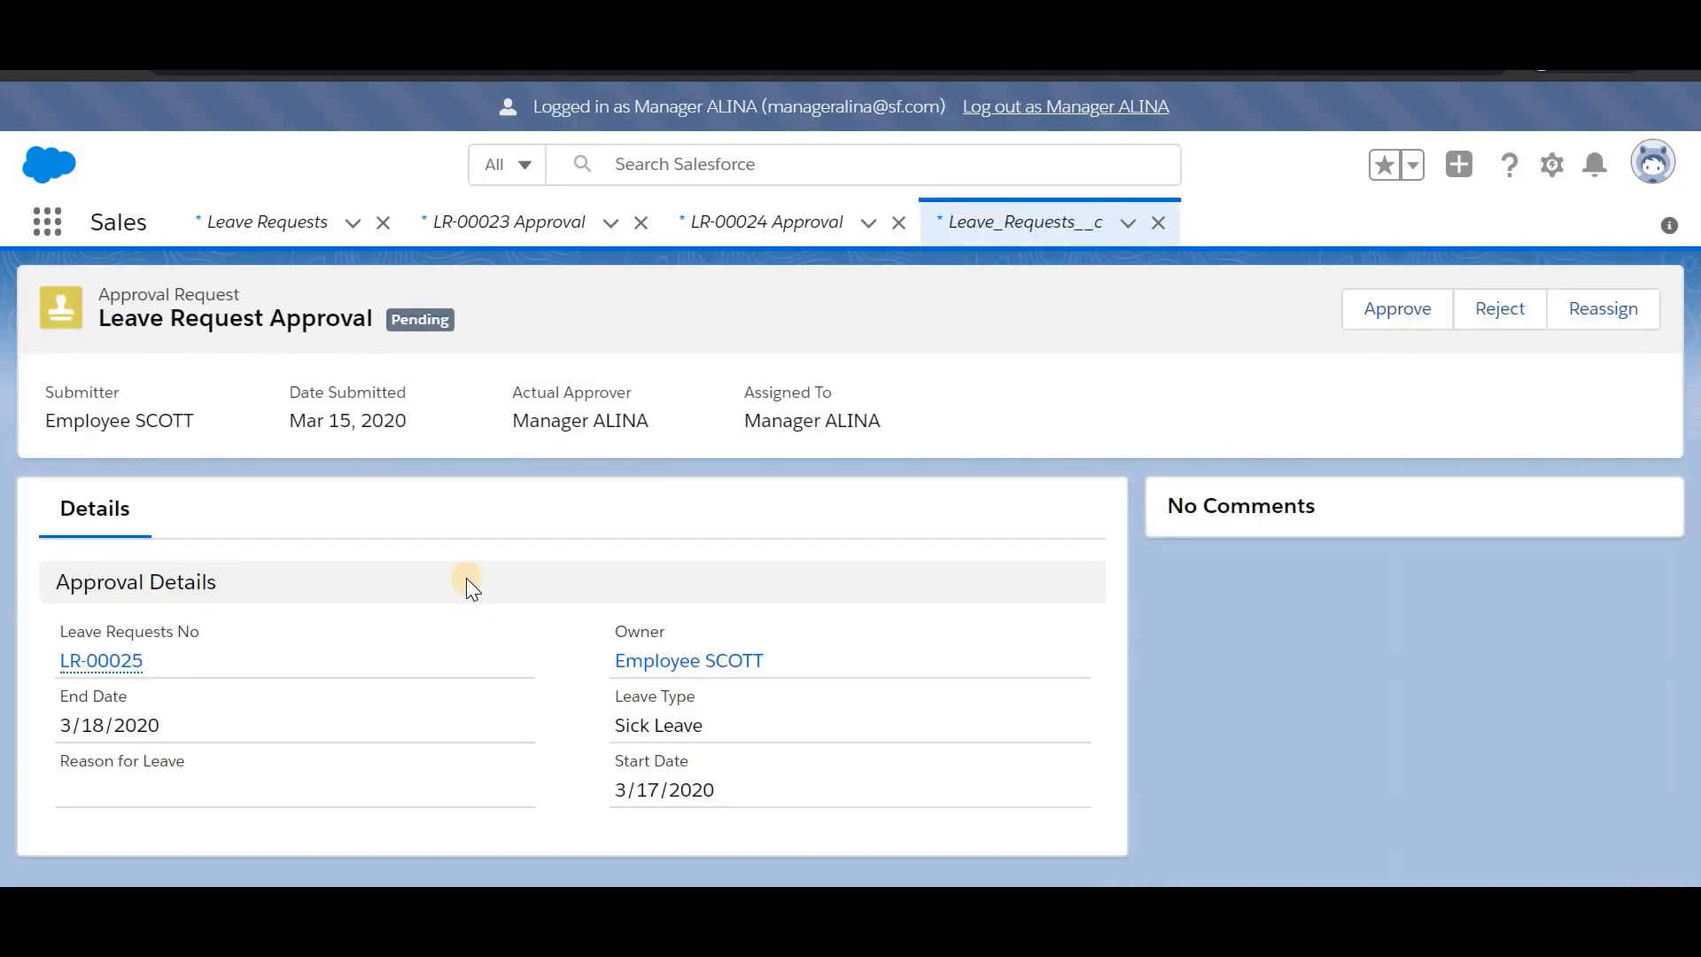
{"action": "triple_click", "coordinate": [644, 779]}
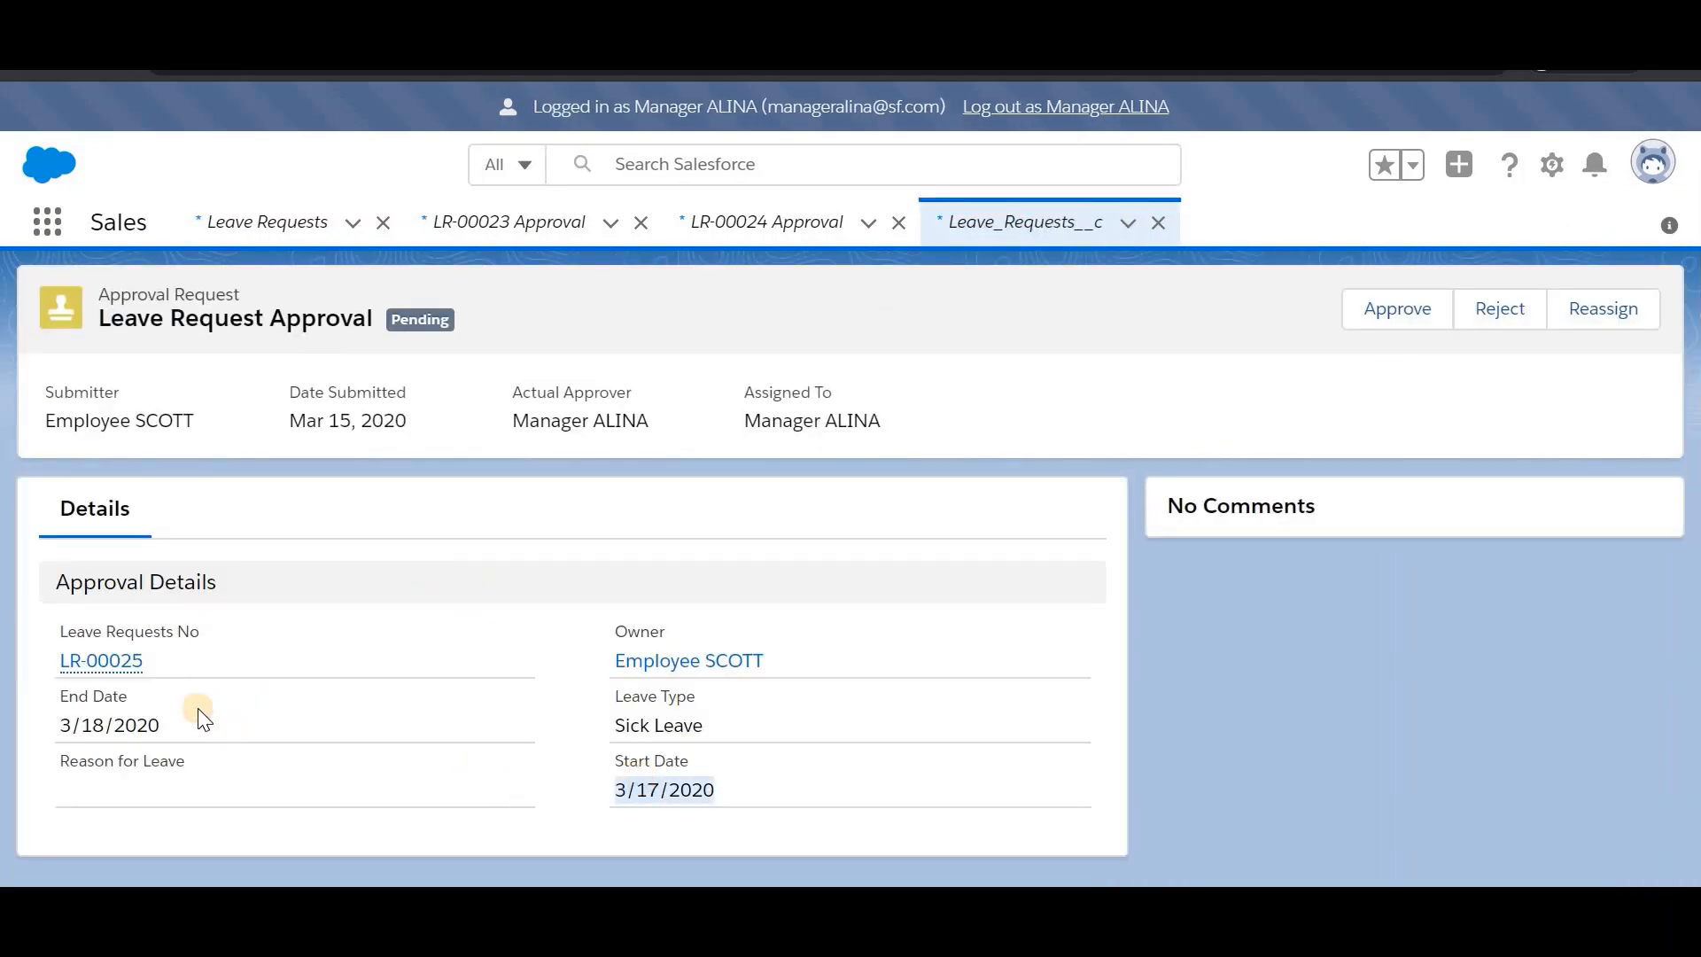
{"action": "triple_click", "coordinate": [158, 721]}
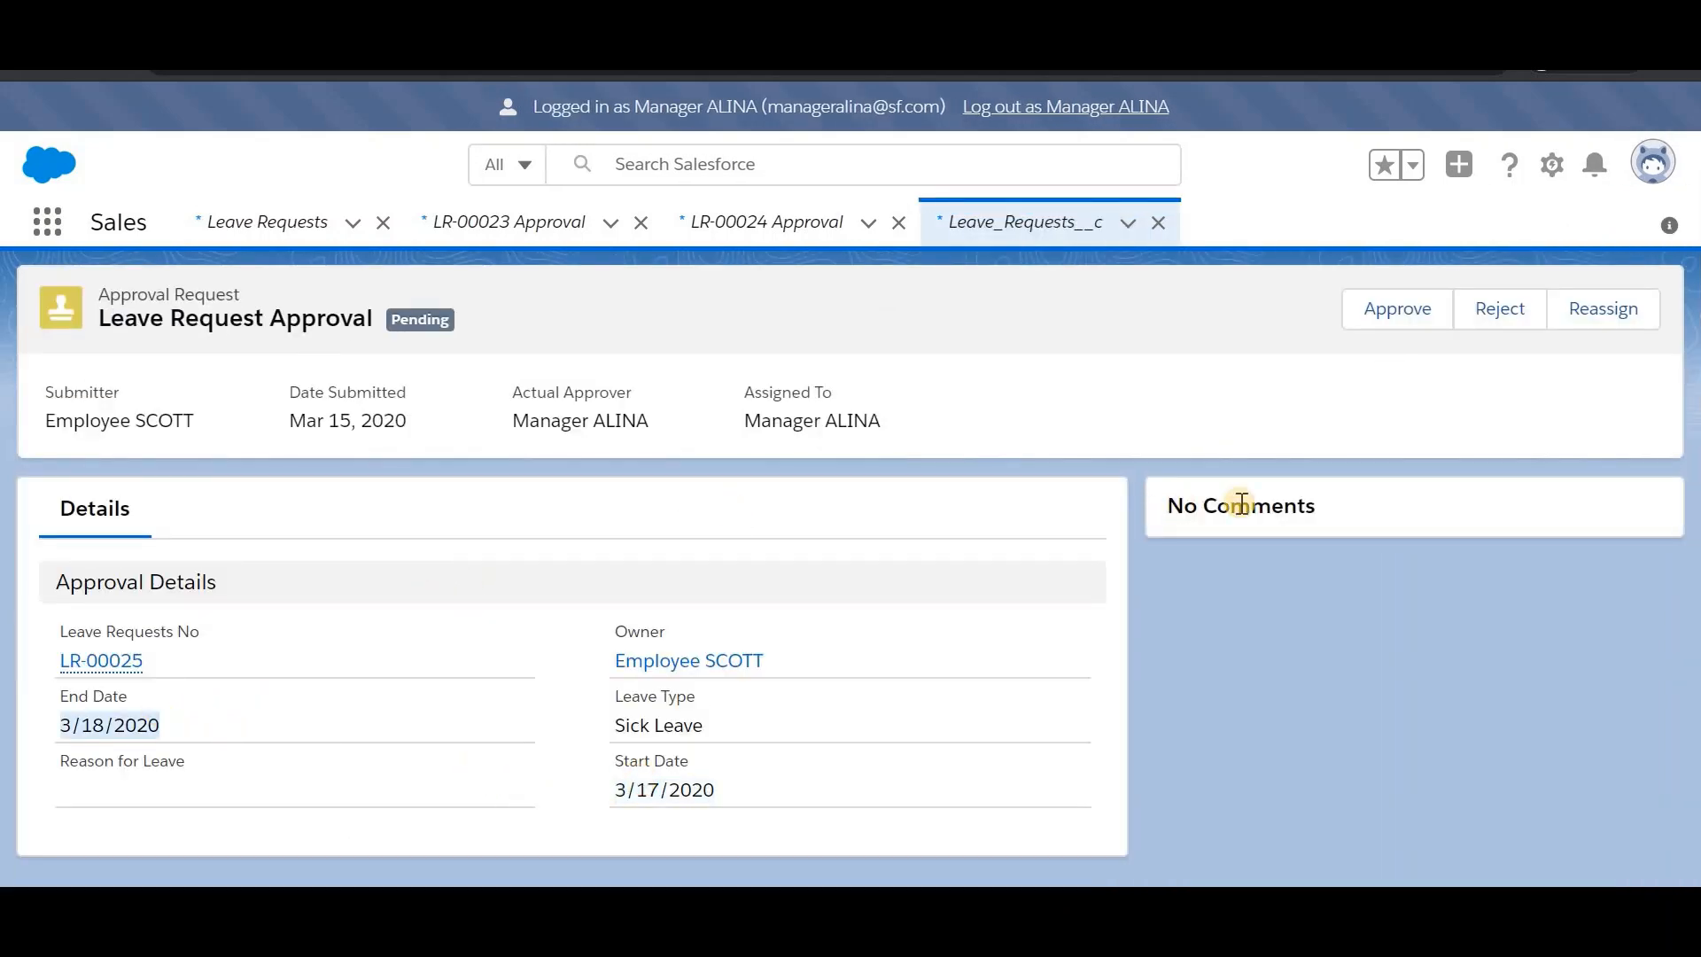
Step: Approve leave request LR-00025 as the manager without comments and check its approval status
{"action": "left_click", "coordinate": [1387, 328]}
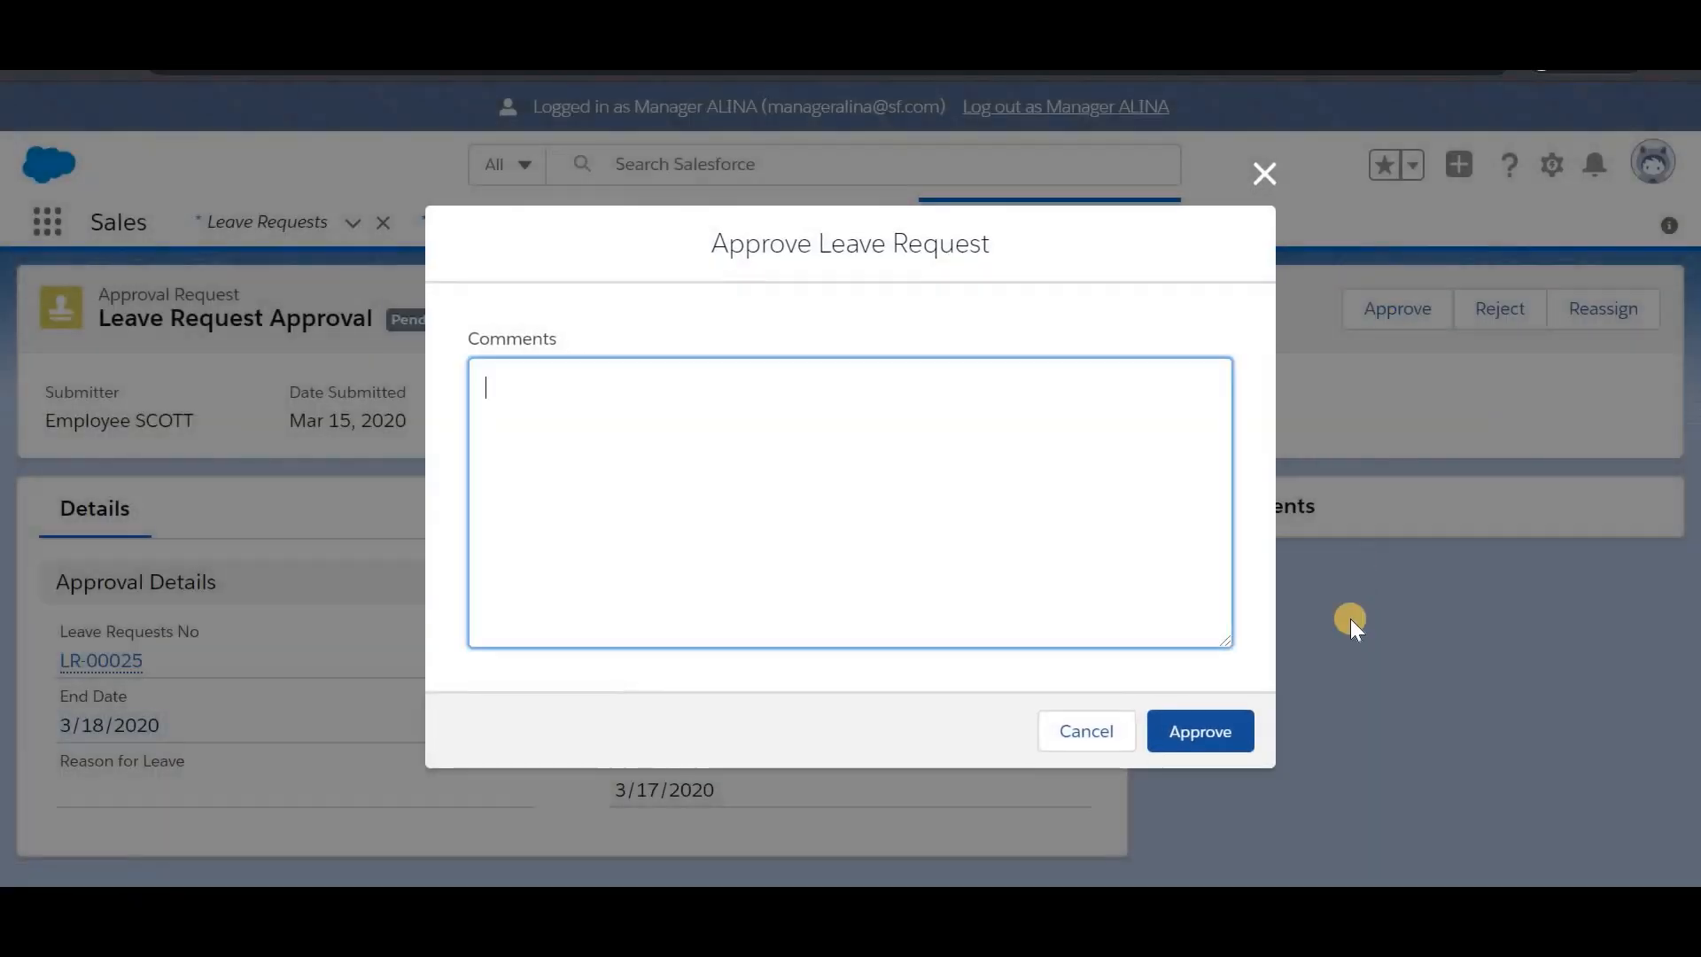
{"action": "left_click", "coordinate": [1208, 738]}
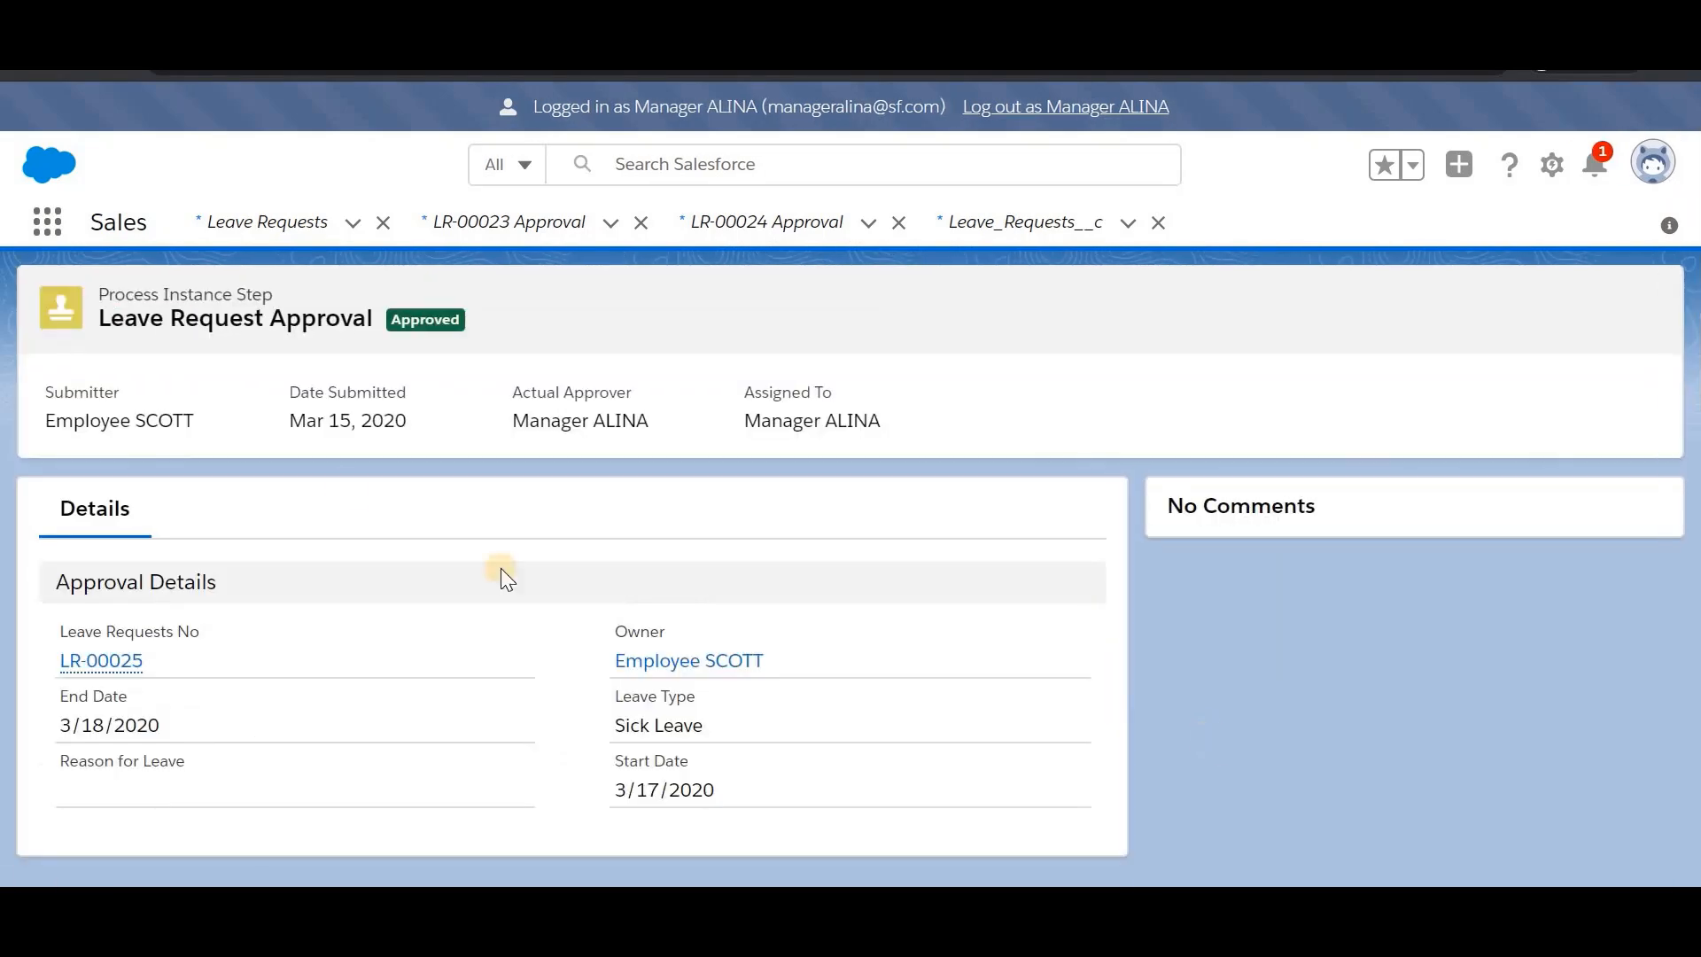
{"action": "double_click", "coordinate": [413, 320]}
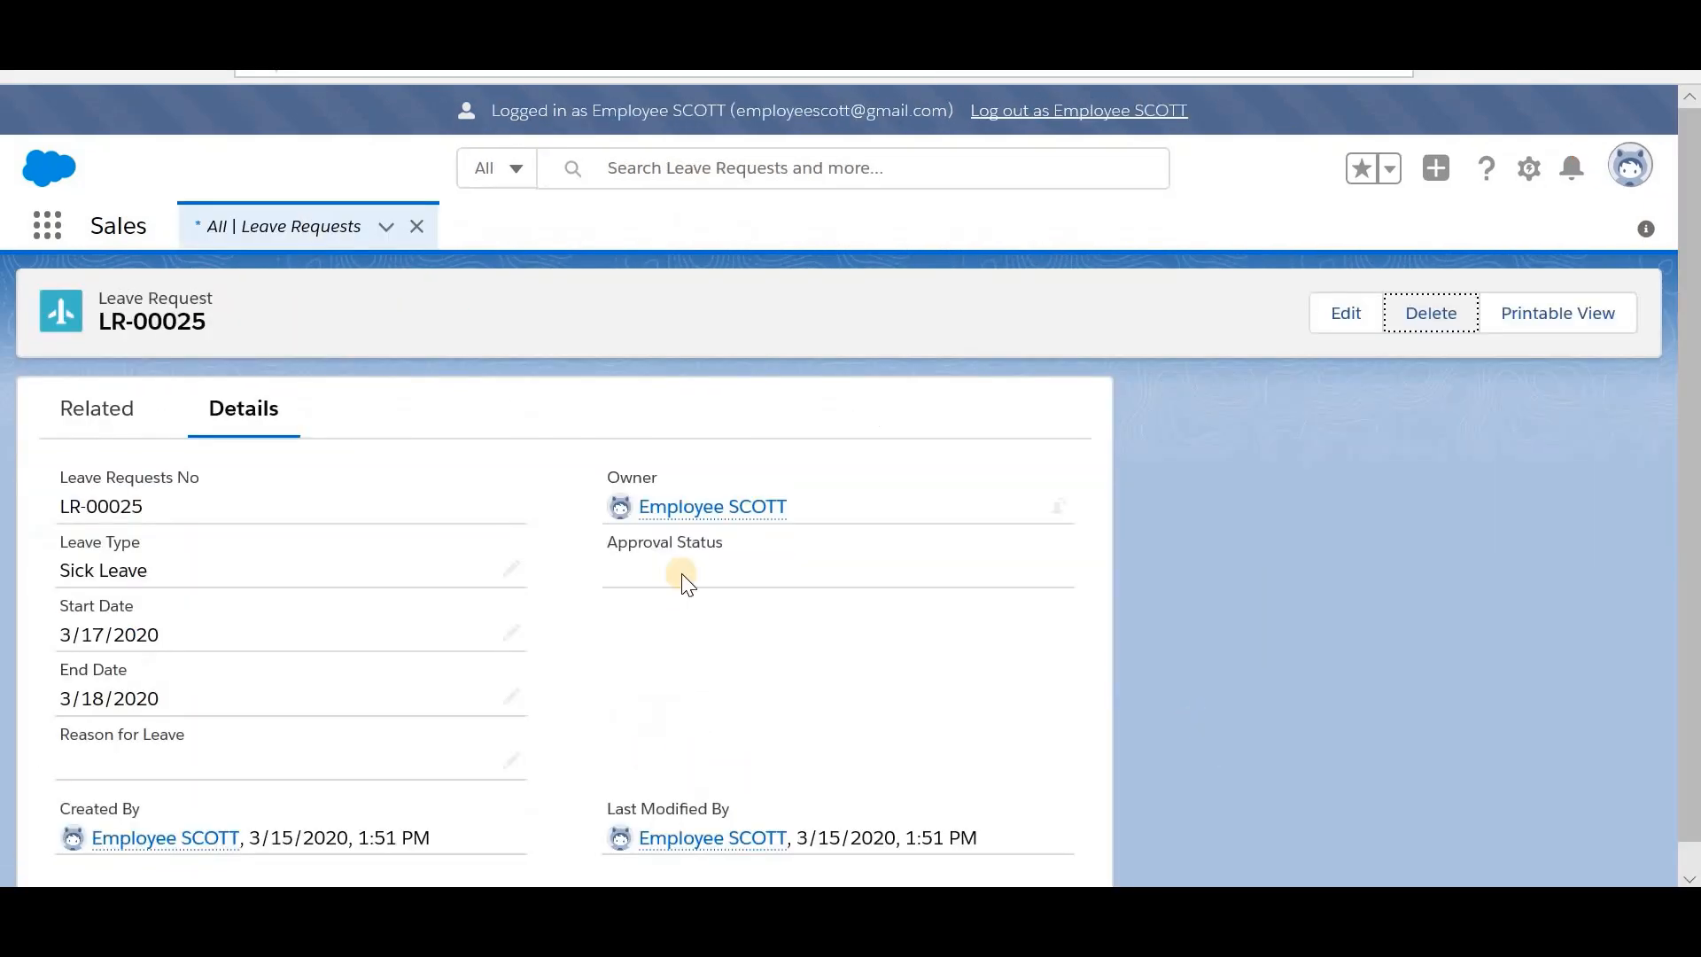
Step: Back in the employee's session, create and save a Casual Leave request from 3/18/2020 to 3/31/2020
{"action": "left_click", "coordinate": [280, 236]}
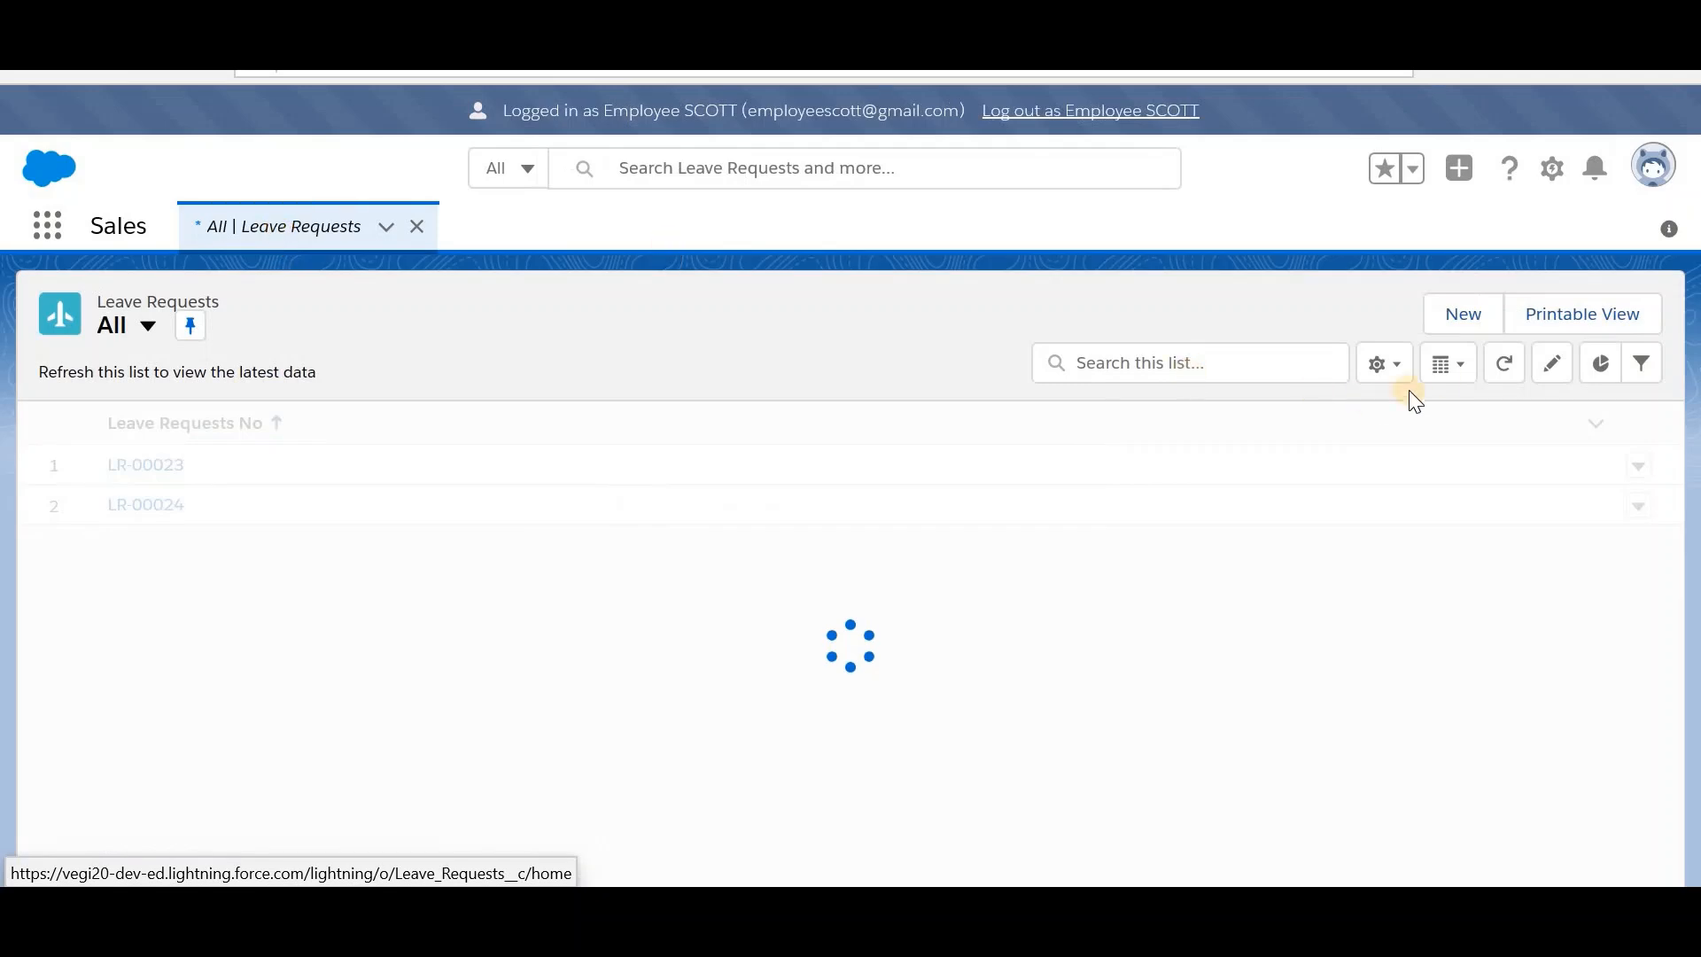
{"action": "left_click", "coordinate": [1462, 315]}
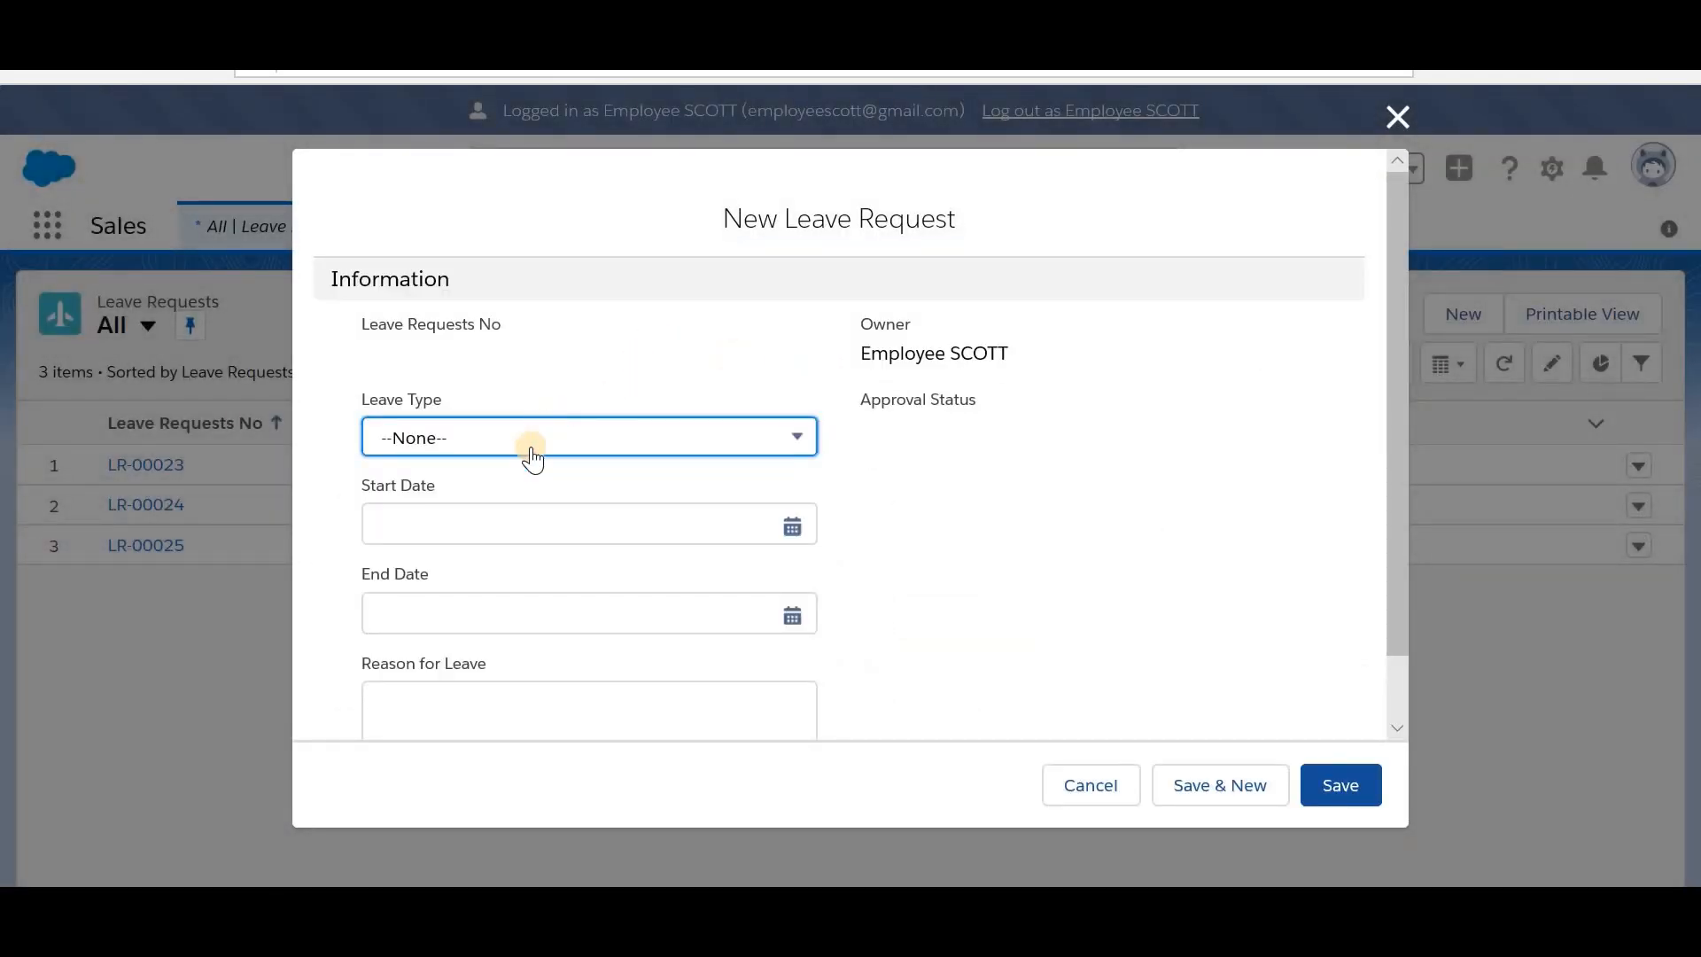
{"action": "left_click", "coordinate": [536, 438]}
{"action": "left_click", "coordinate": [455, 581]}
{"action": "left_click", "coordinate": [664, 525]}
{"action": "left_click", "coordinate": [552, 498]}
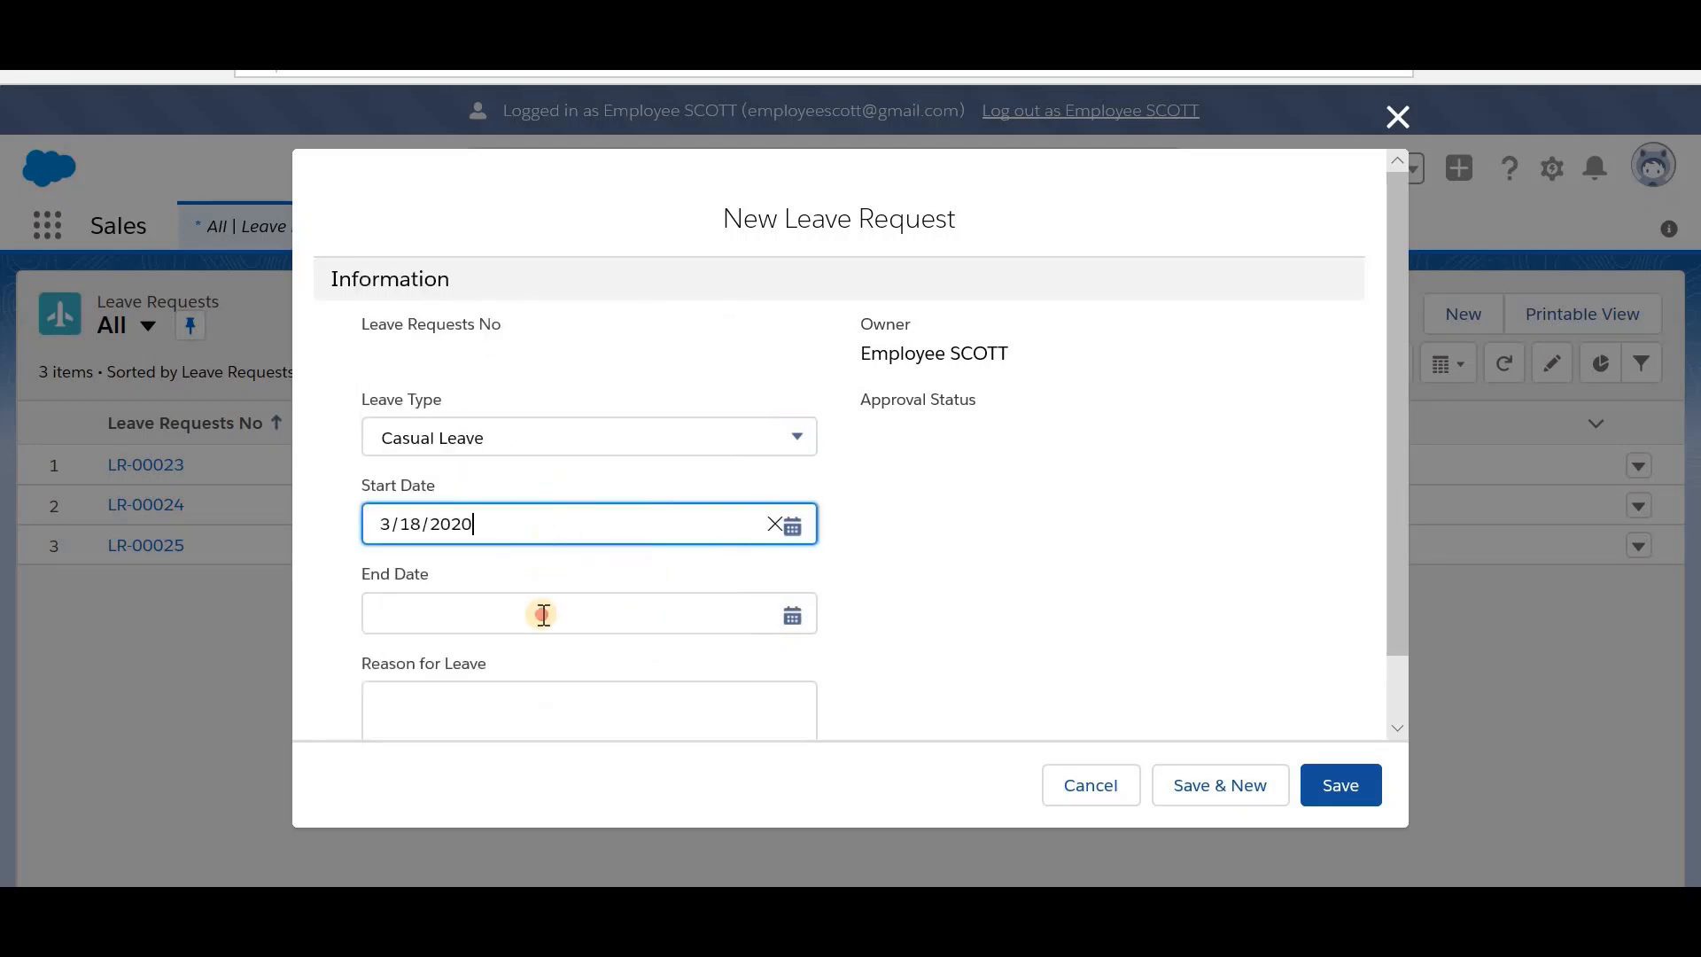
{"action": "left_click", "coordinate": [592, 607]}
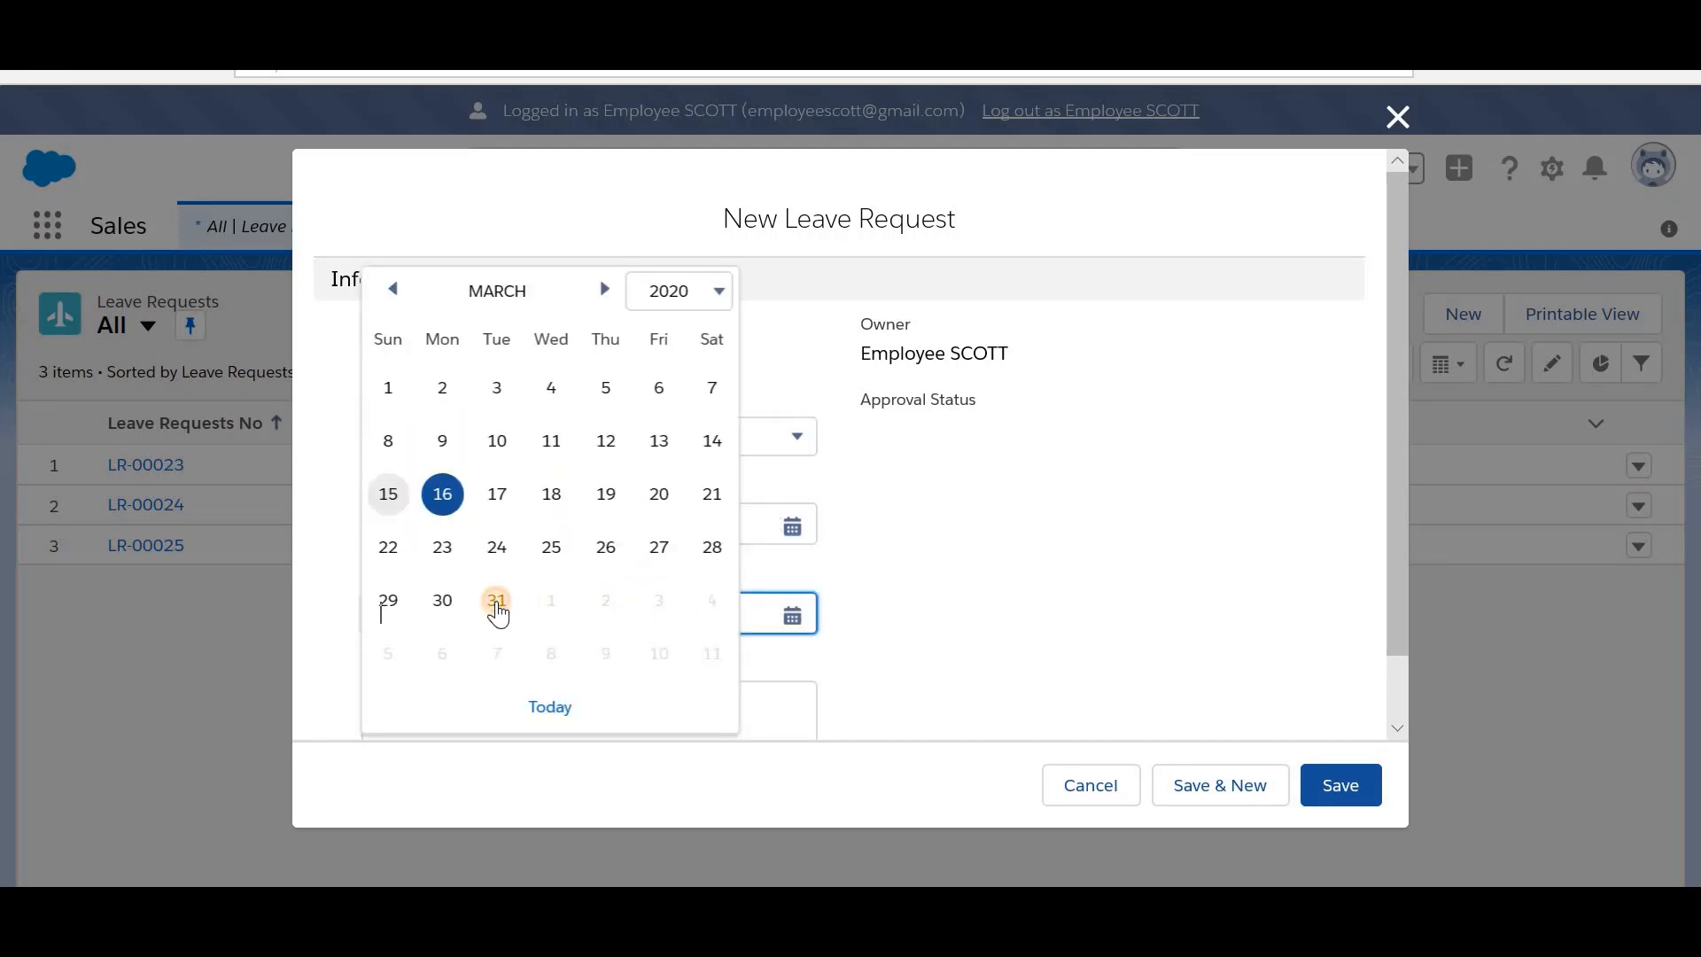
{"action": "left_click", "coordinate": [497, 602]}
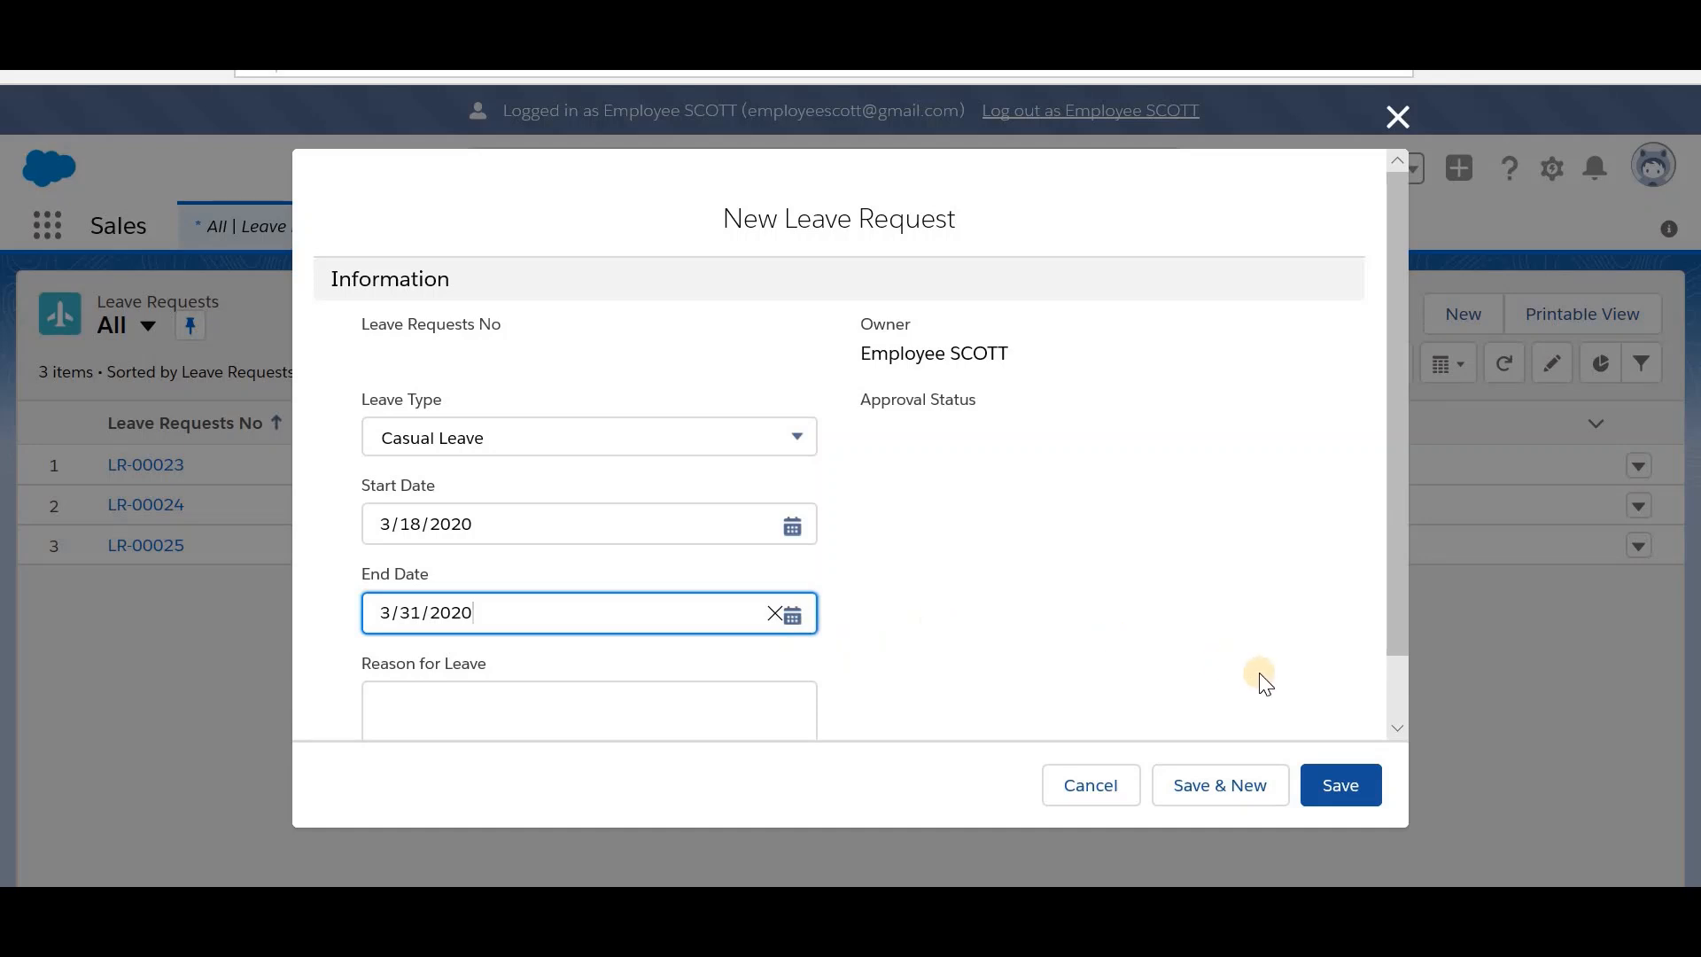
{"action": "left_click", "coordinate": [1334, 791]}
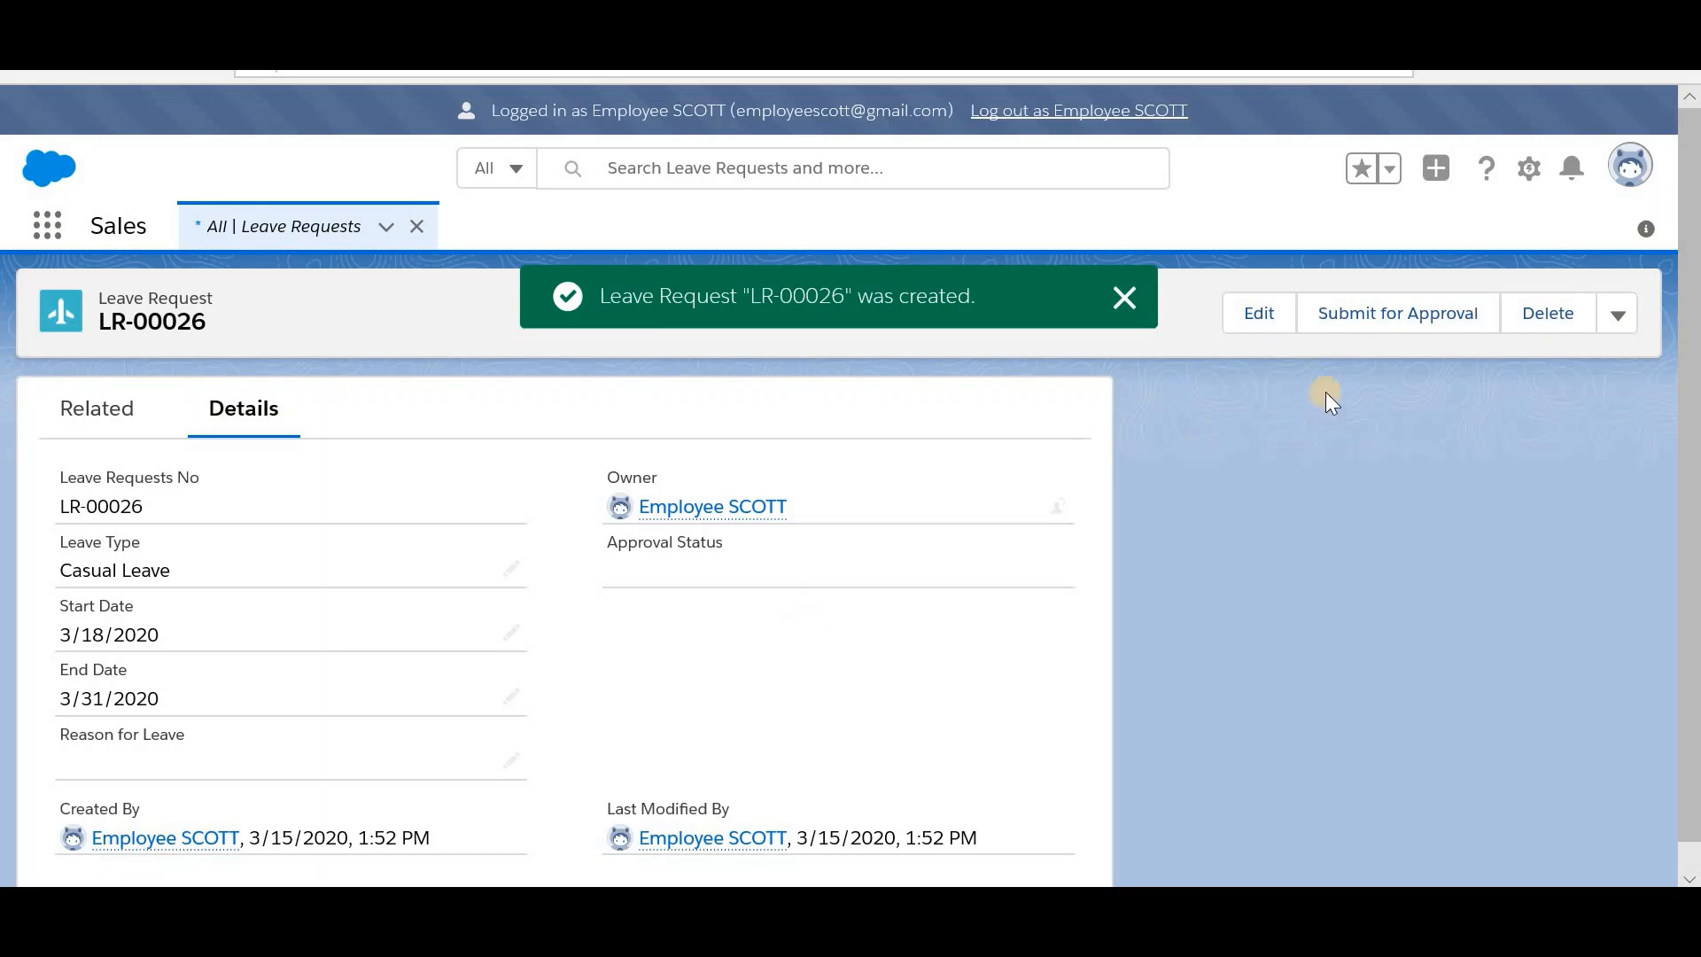
Step: Submit the new casual leave request for approval without comments and view its related records
{"action": "left_click", "coordinate": [1400, 323]}
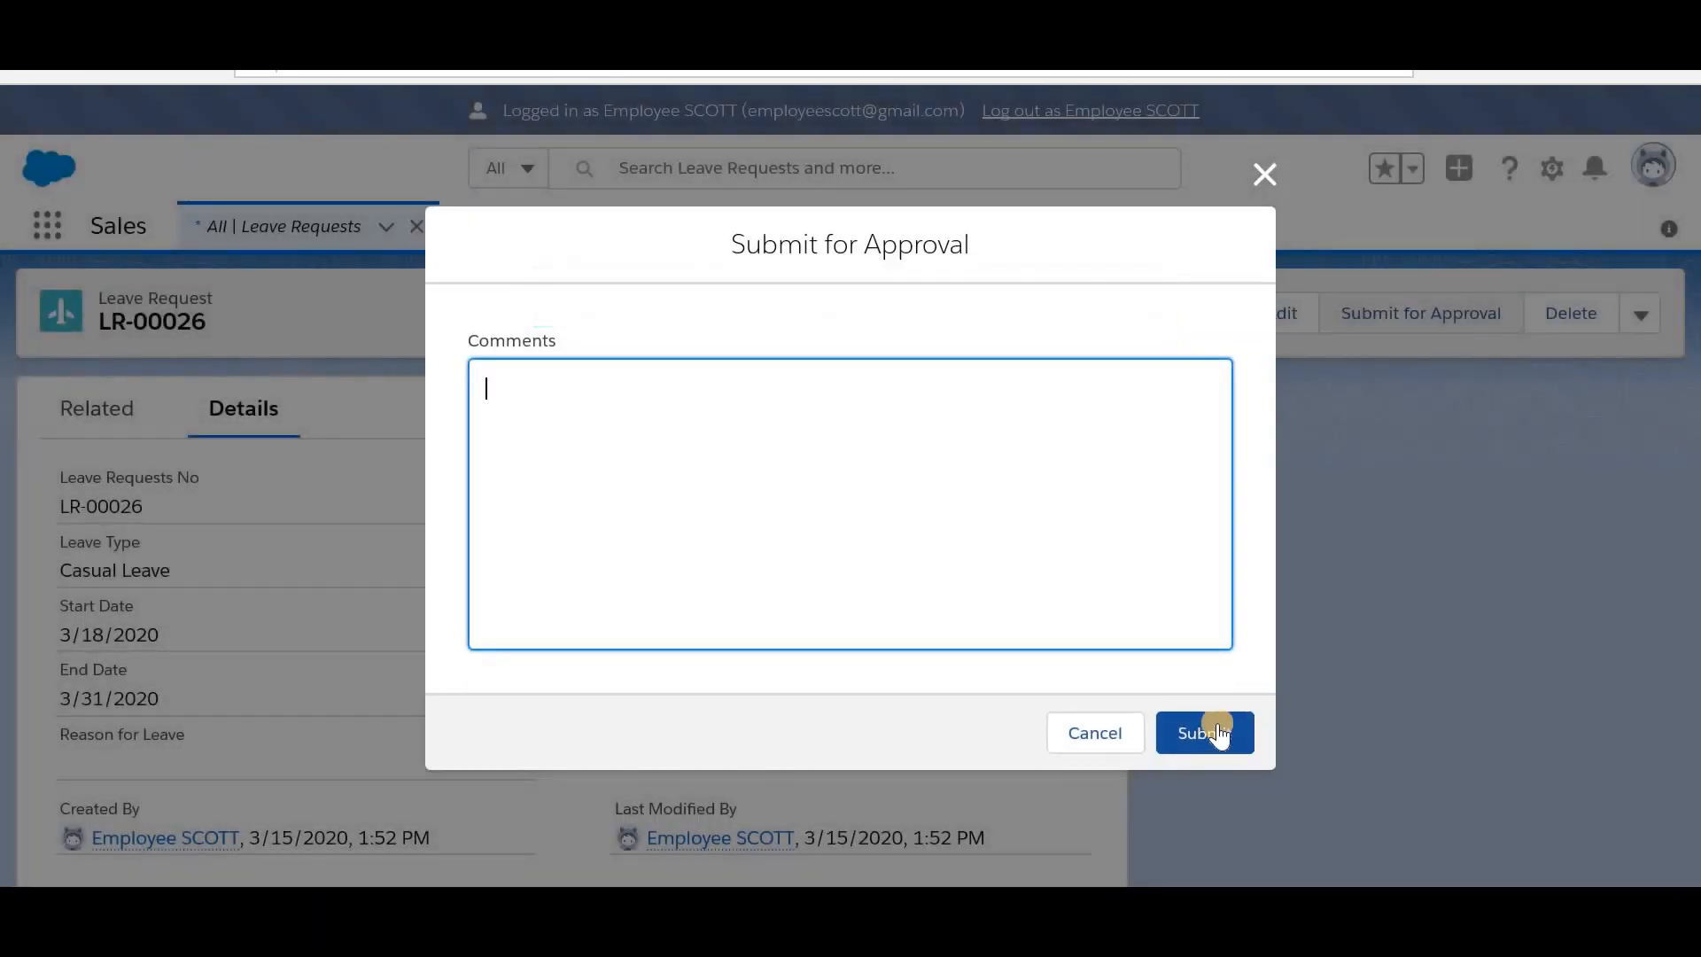
{"action": "left_click", "coordinate": [1219, 728]}
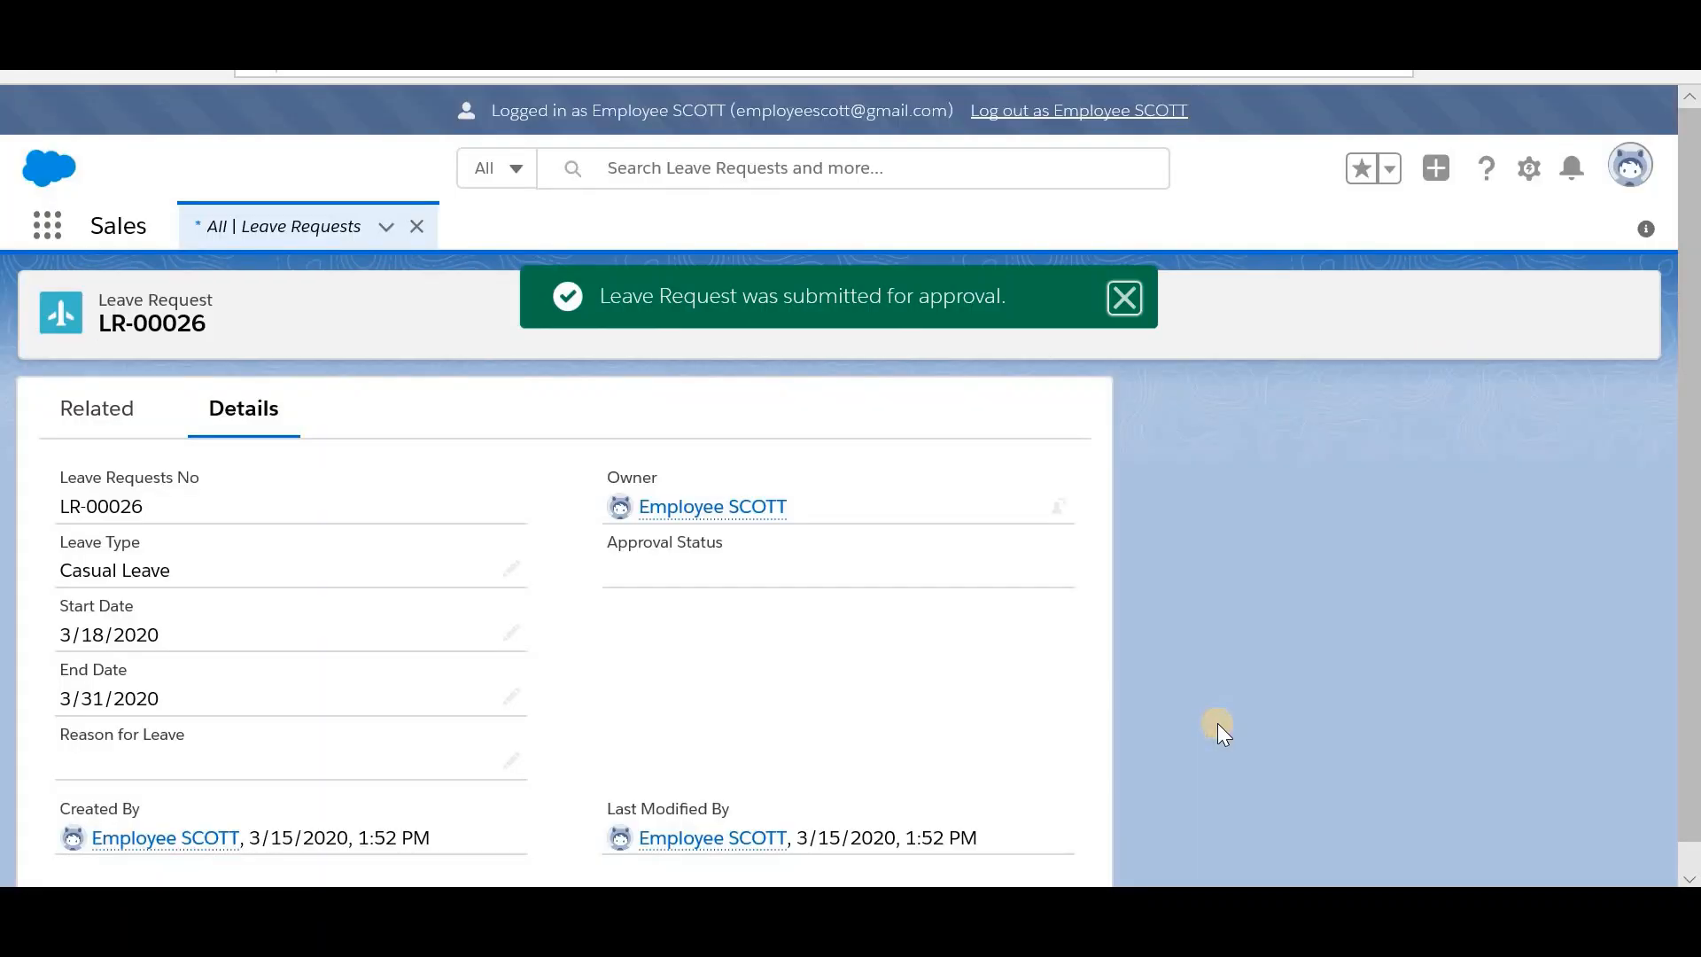
{"action": "left_click", "coordinate": [133, 417]}
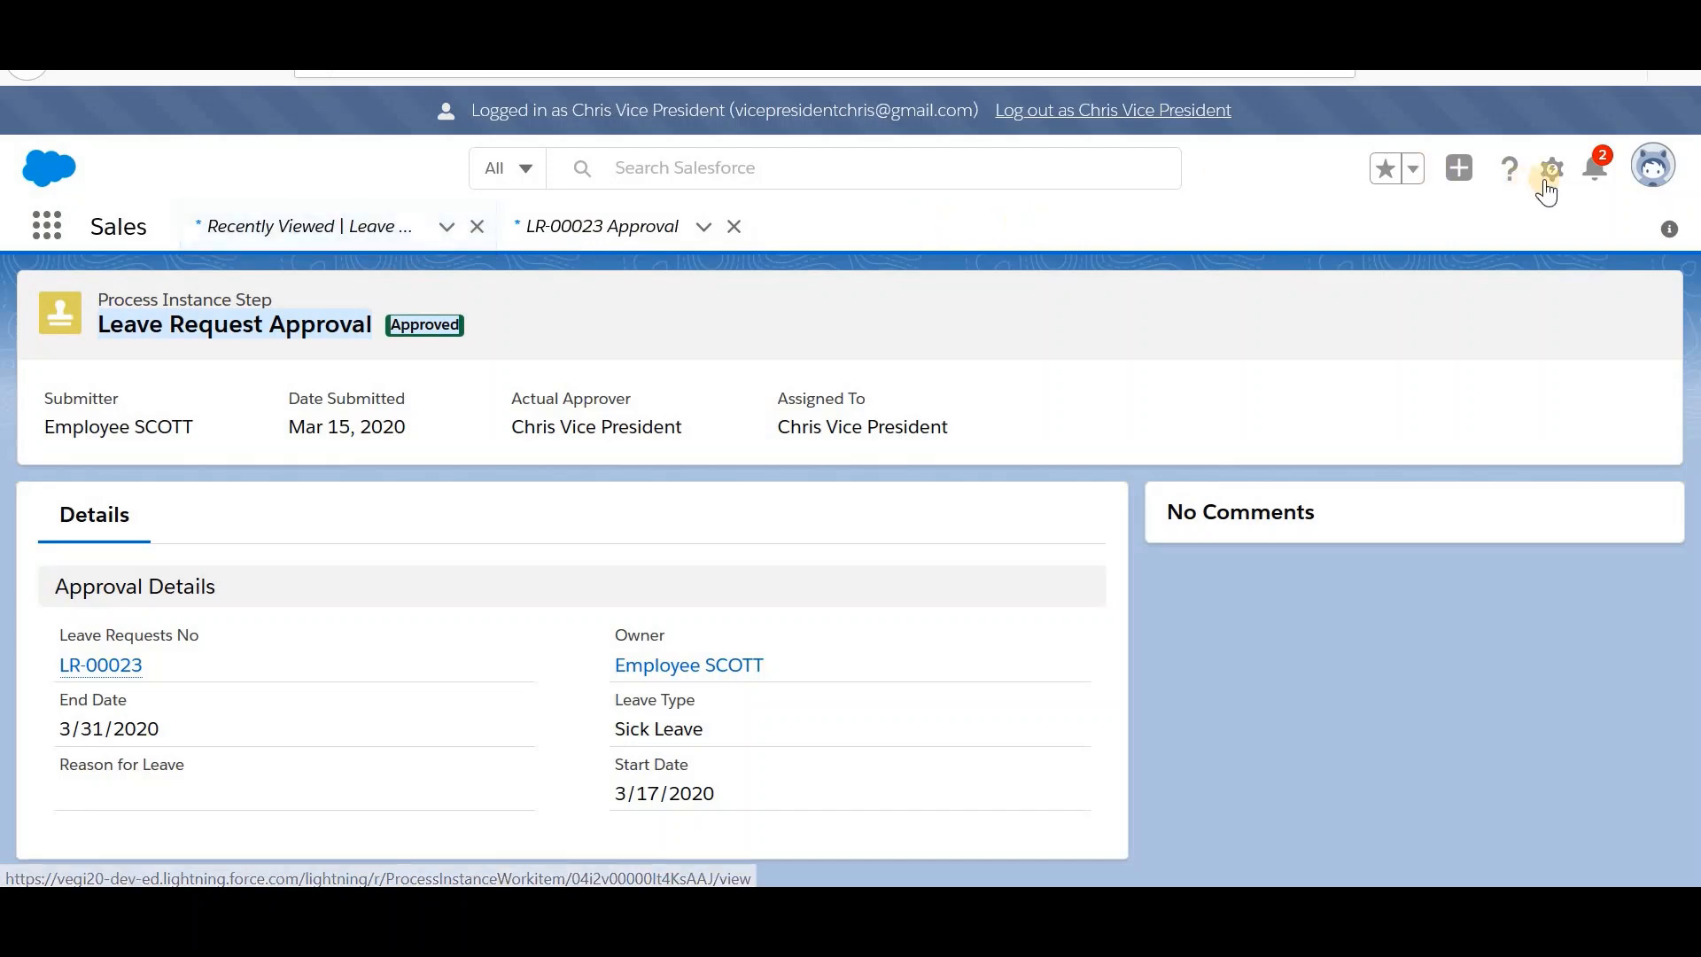
Step: In the vice president's session, open the approval request for casual leave LR-00026 from its notification
{"action": "left_click", "coordinate": [1595, 168]}
{"action": "triple_click", "coordinate": [589, 118]}
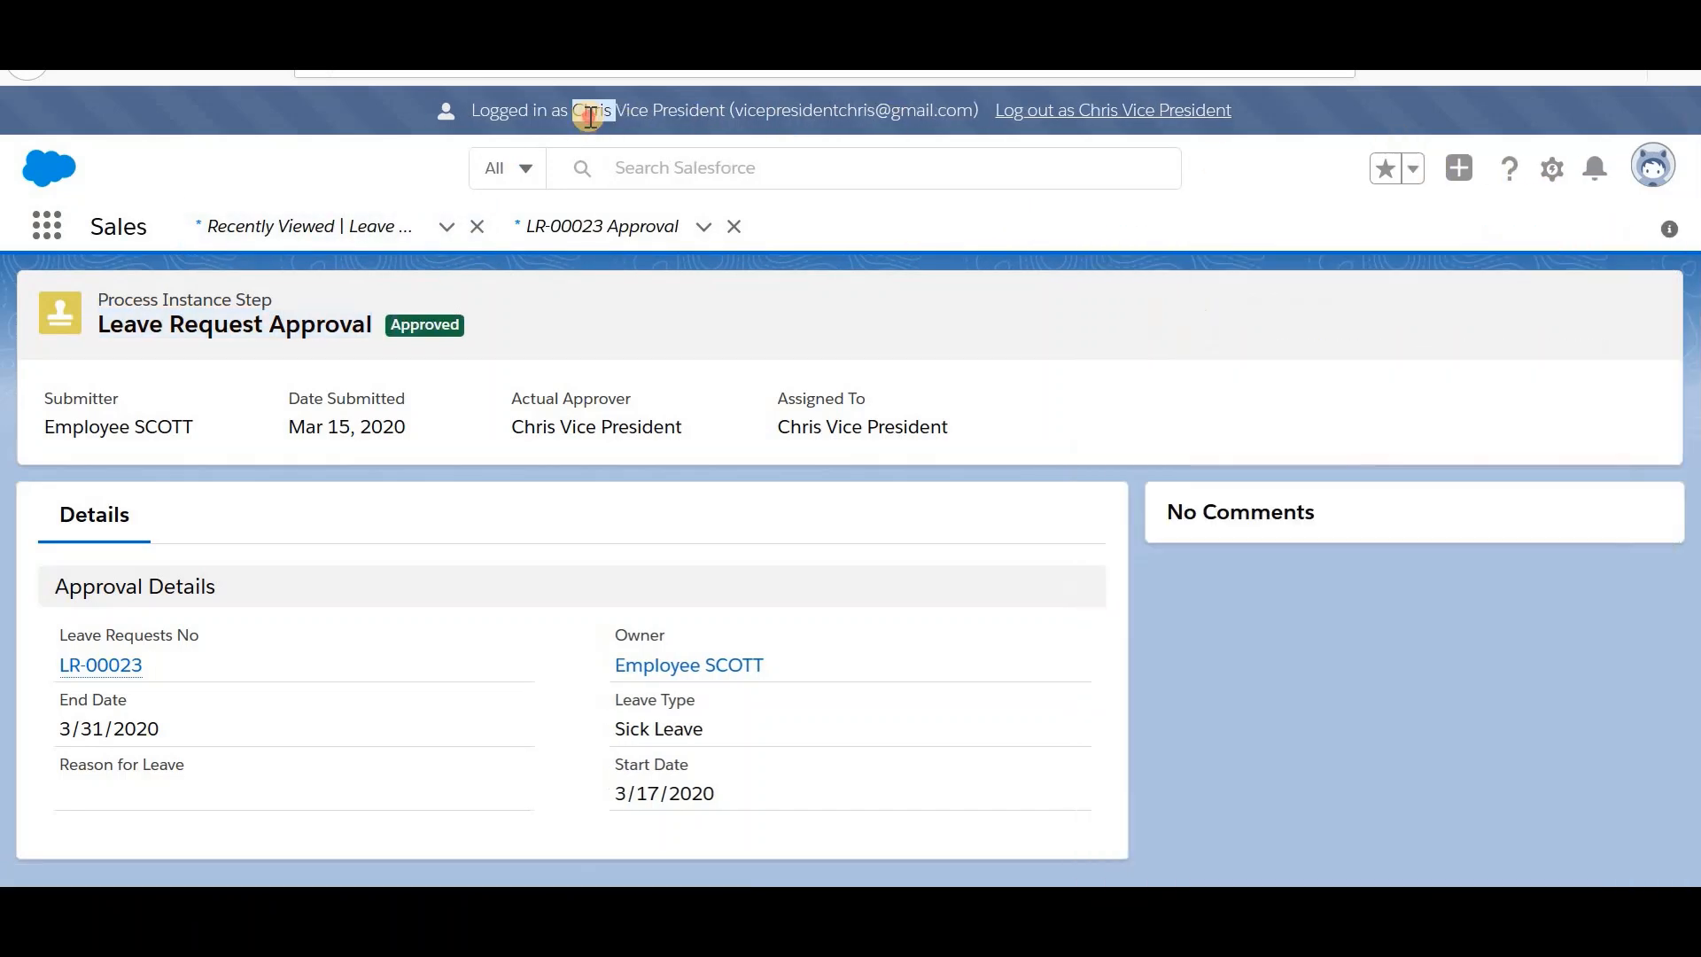
{"action": "left_click", "coordinate": [1583, 179]}
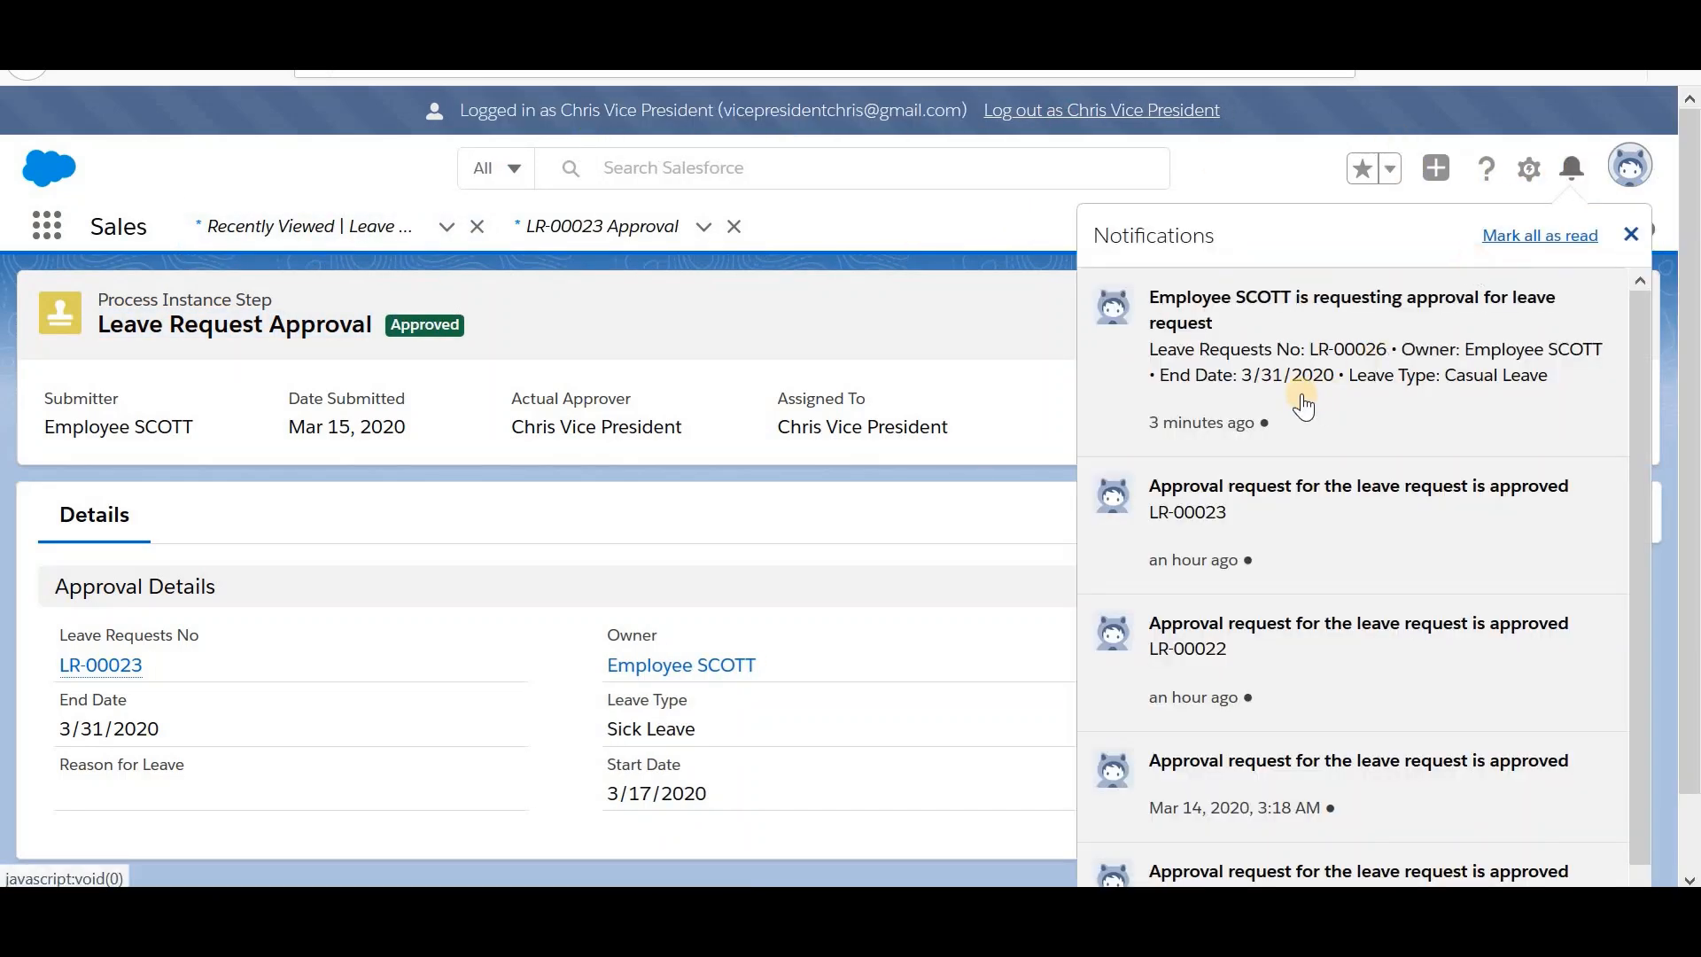
{"action": "left_click", "coordinate": [1305, 376]}
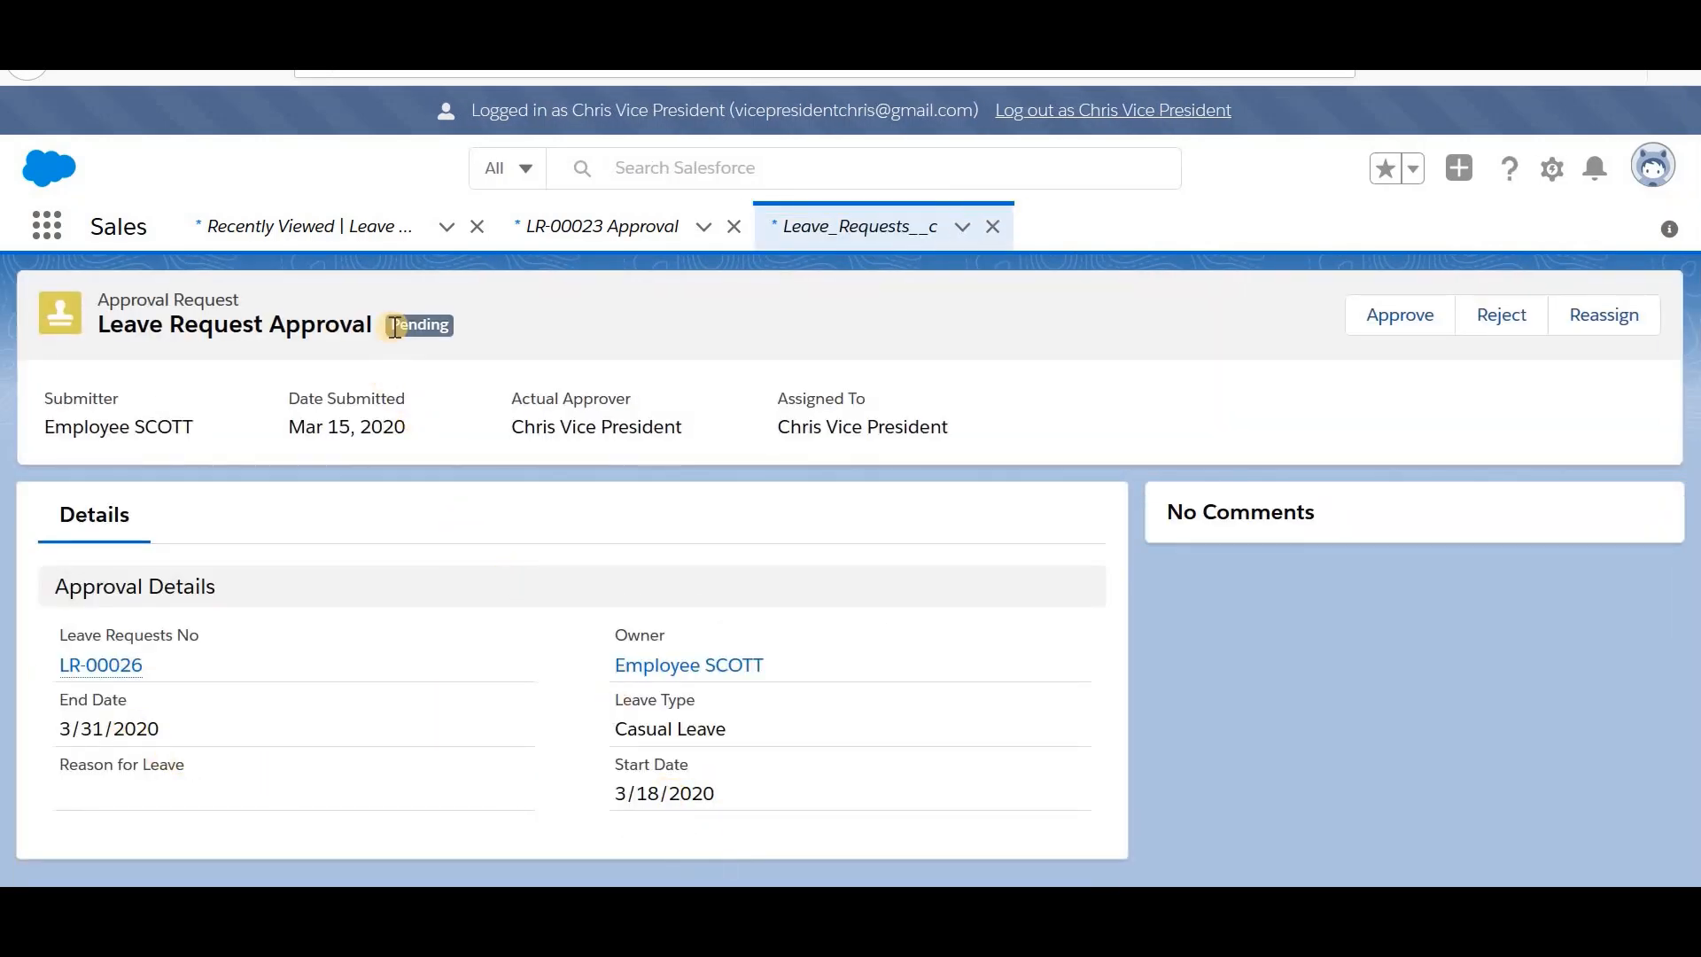
Step: Approve casual leave request LR-00026 as the vice president without comments
{"action": "left_click", "coordinate": [1399, 321]}
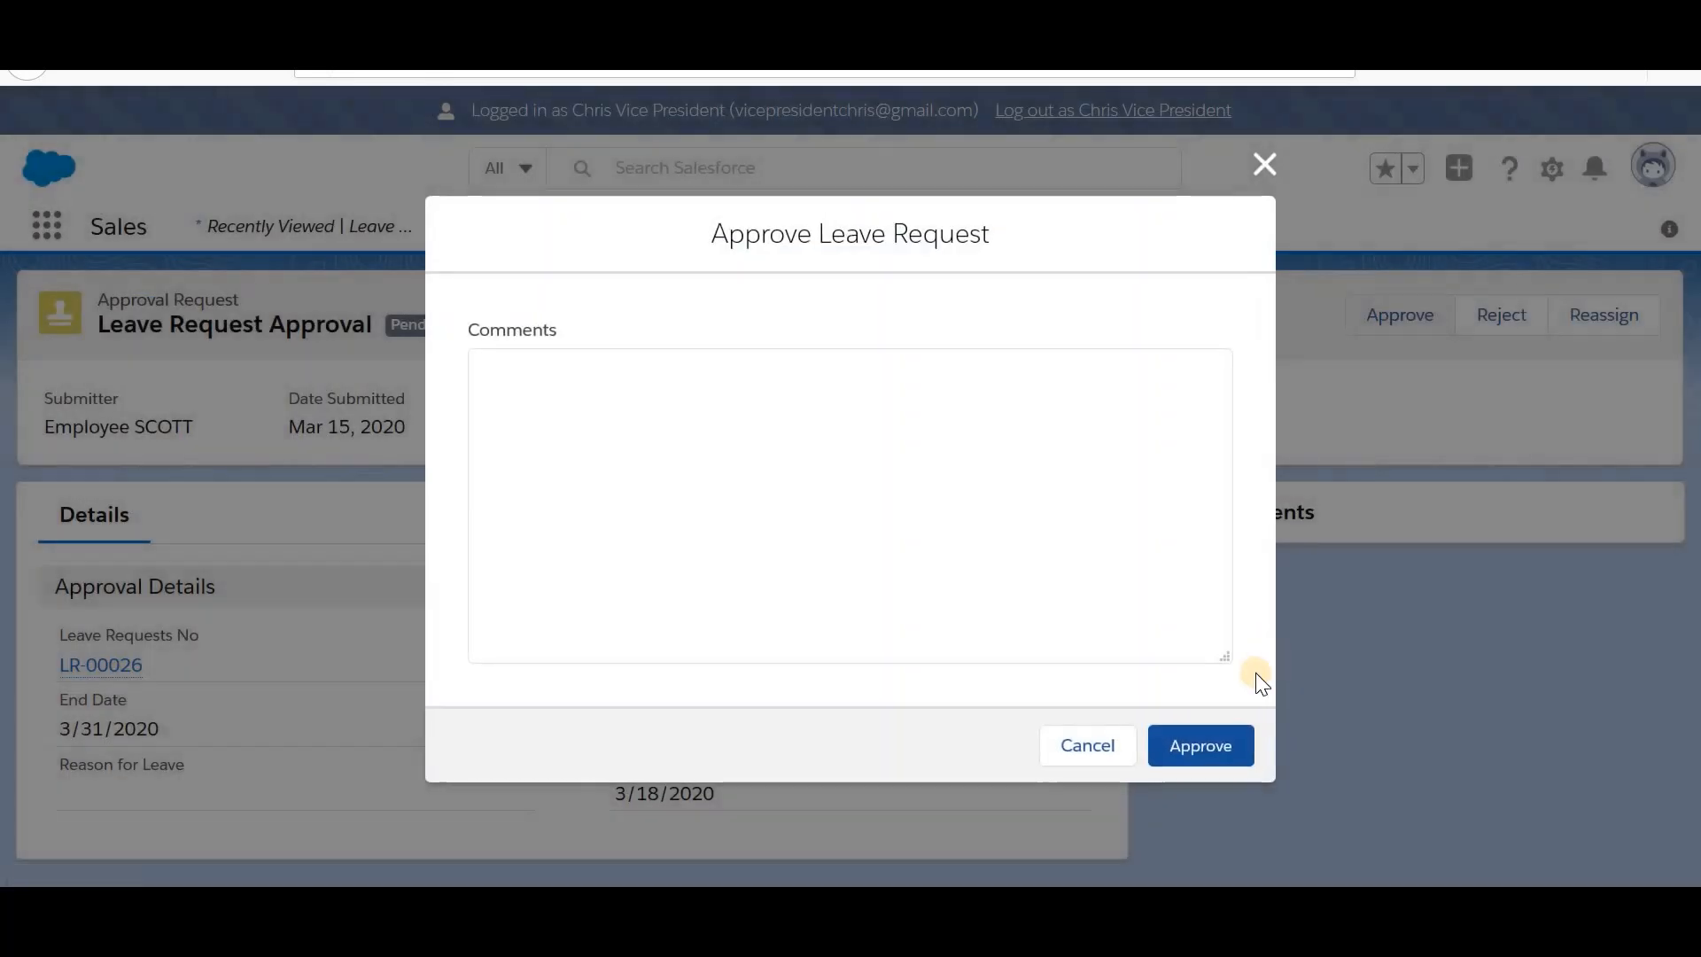
{"action": "left_click", "coordinate": [1204, 728]}
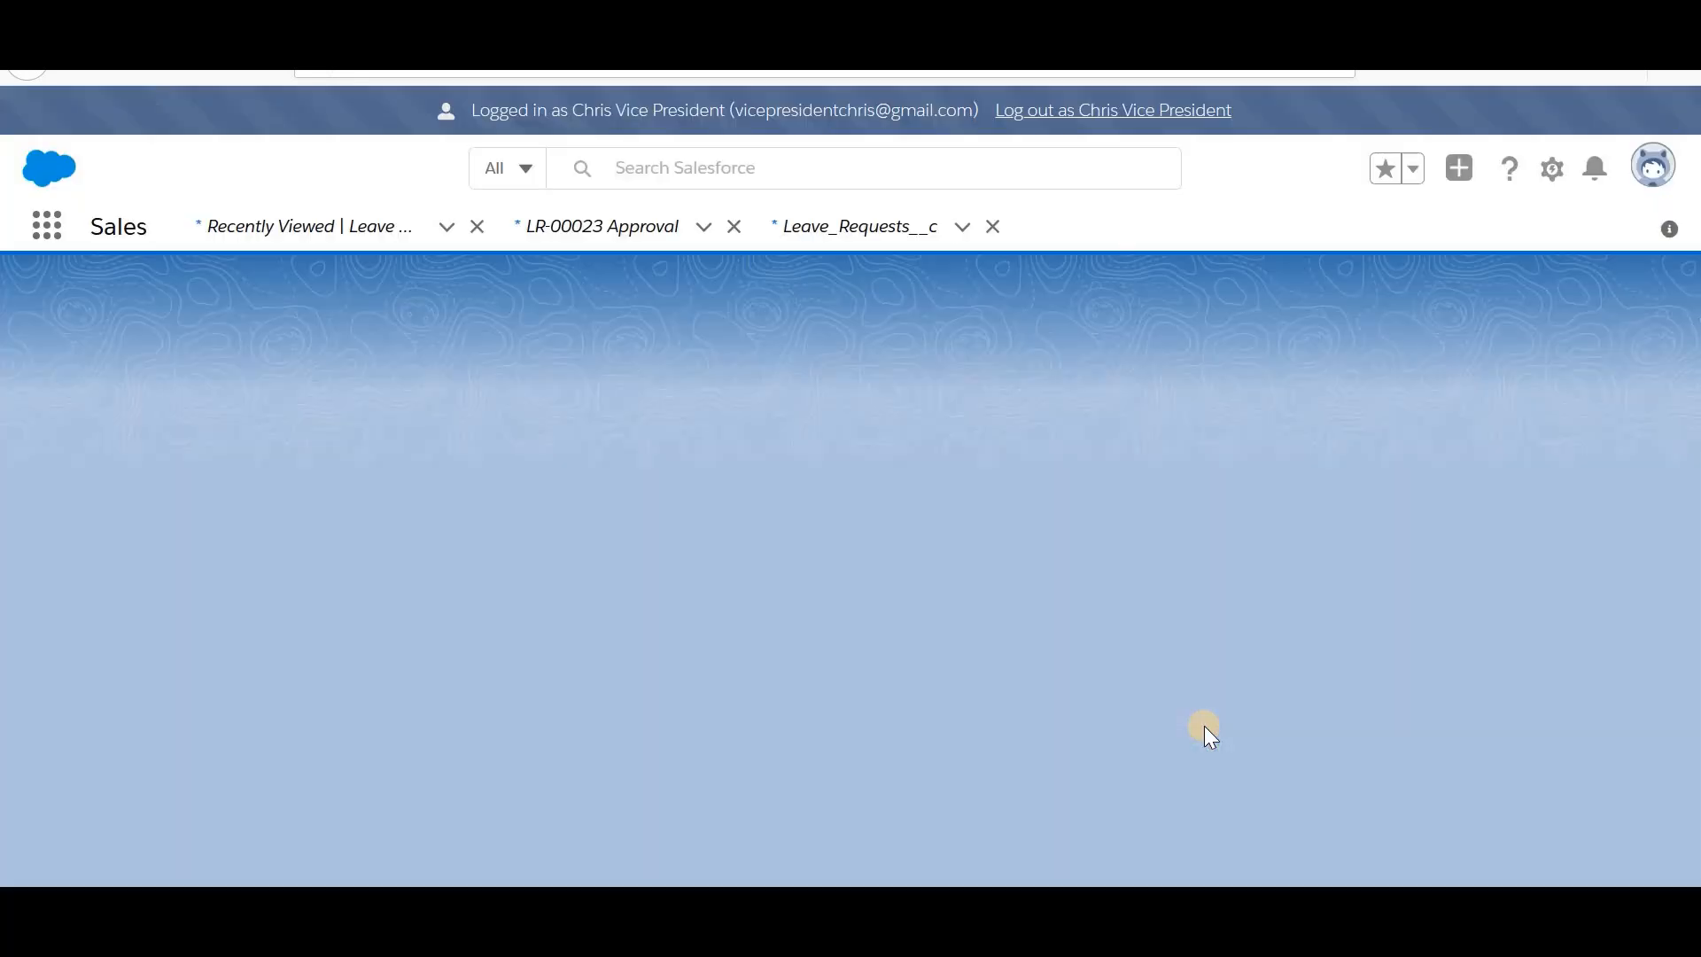
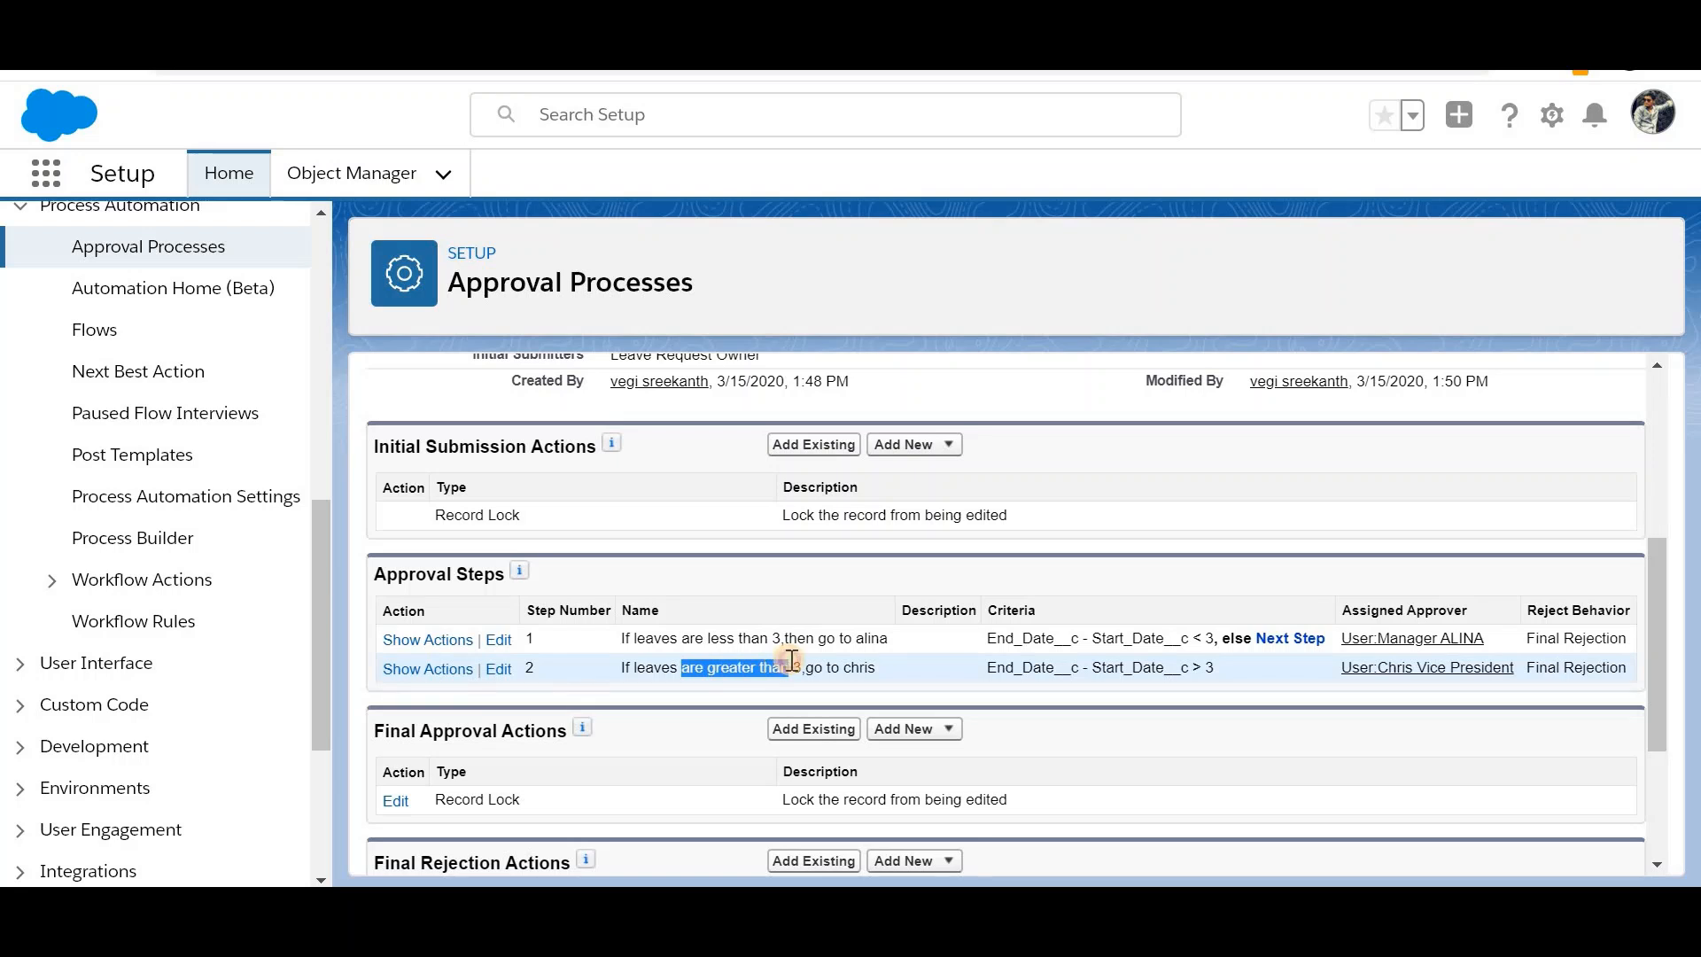
Step: In the administrator's setup session, deactivate the MultiStep process demo 2 approval process for Leave Request
{"action": "triple_click", "coordinate": [745, 637]}
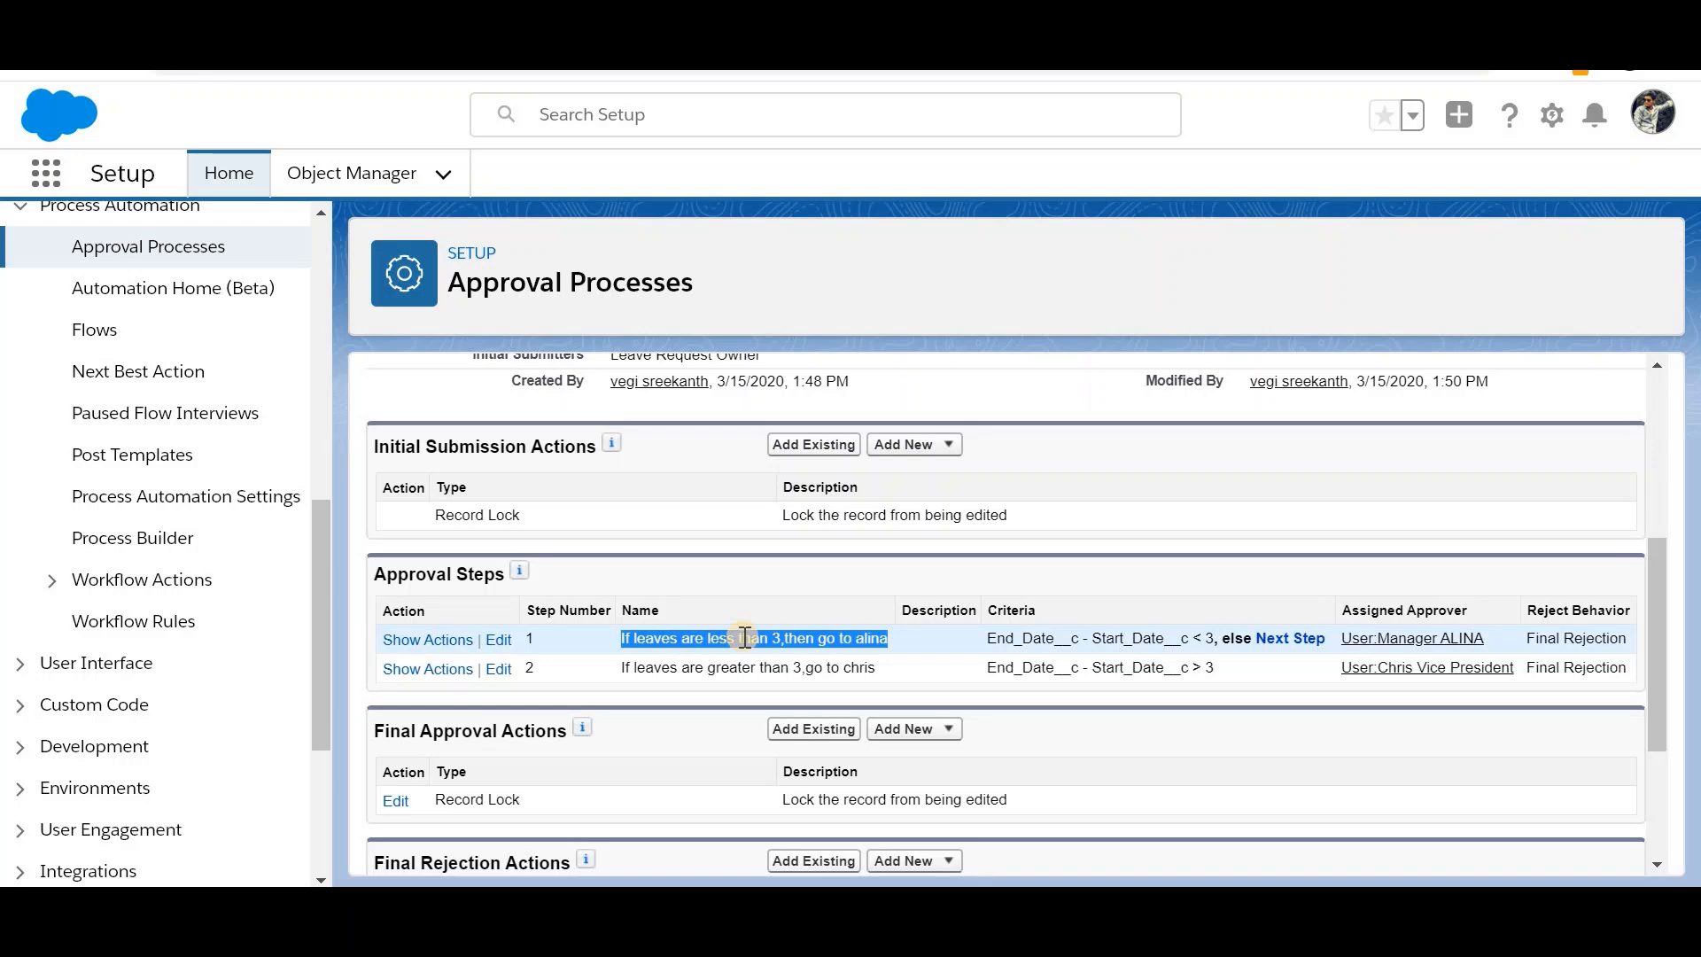
{"action": "triple_click", "coordinate": [744, 638]}
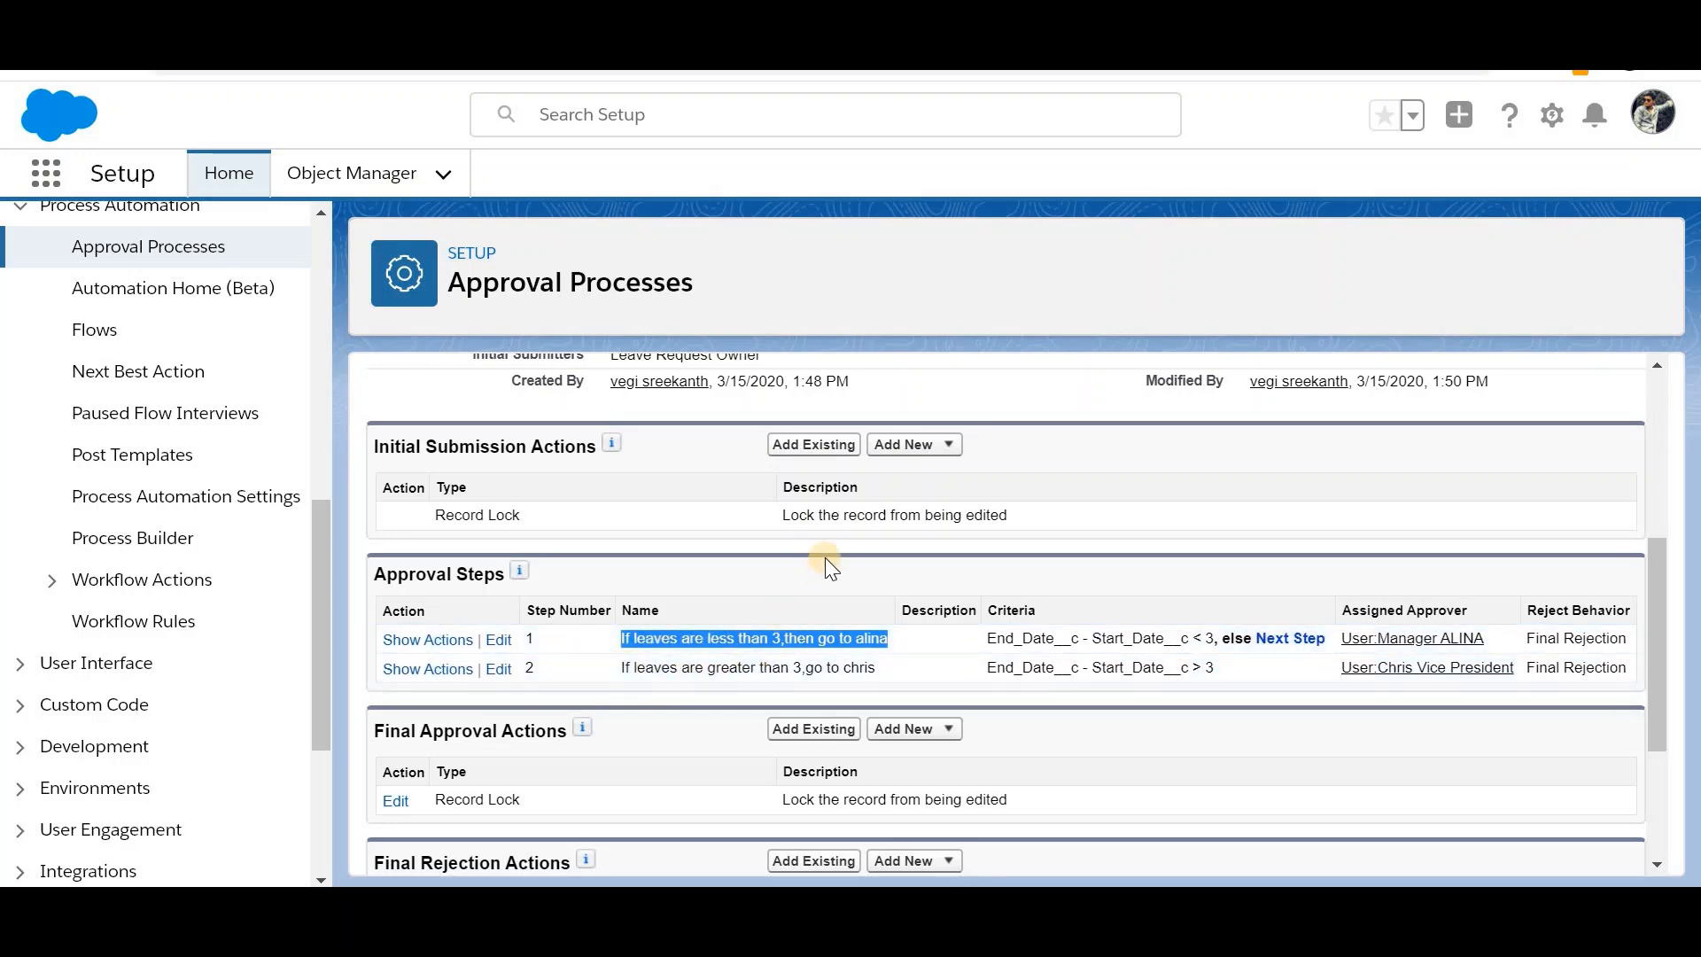
{"action": "scroll", "coordinate": [826, 567], "scroll_direction": "up", "scroll_amount": 5}
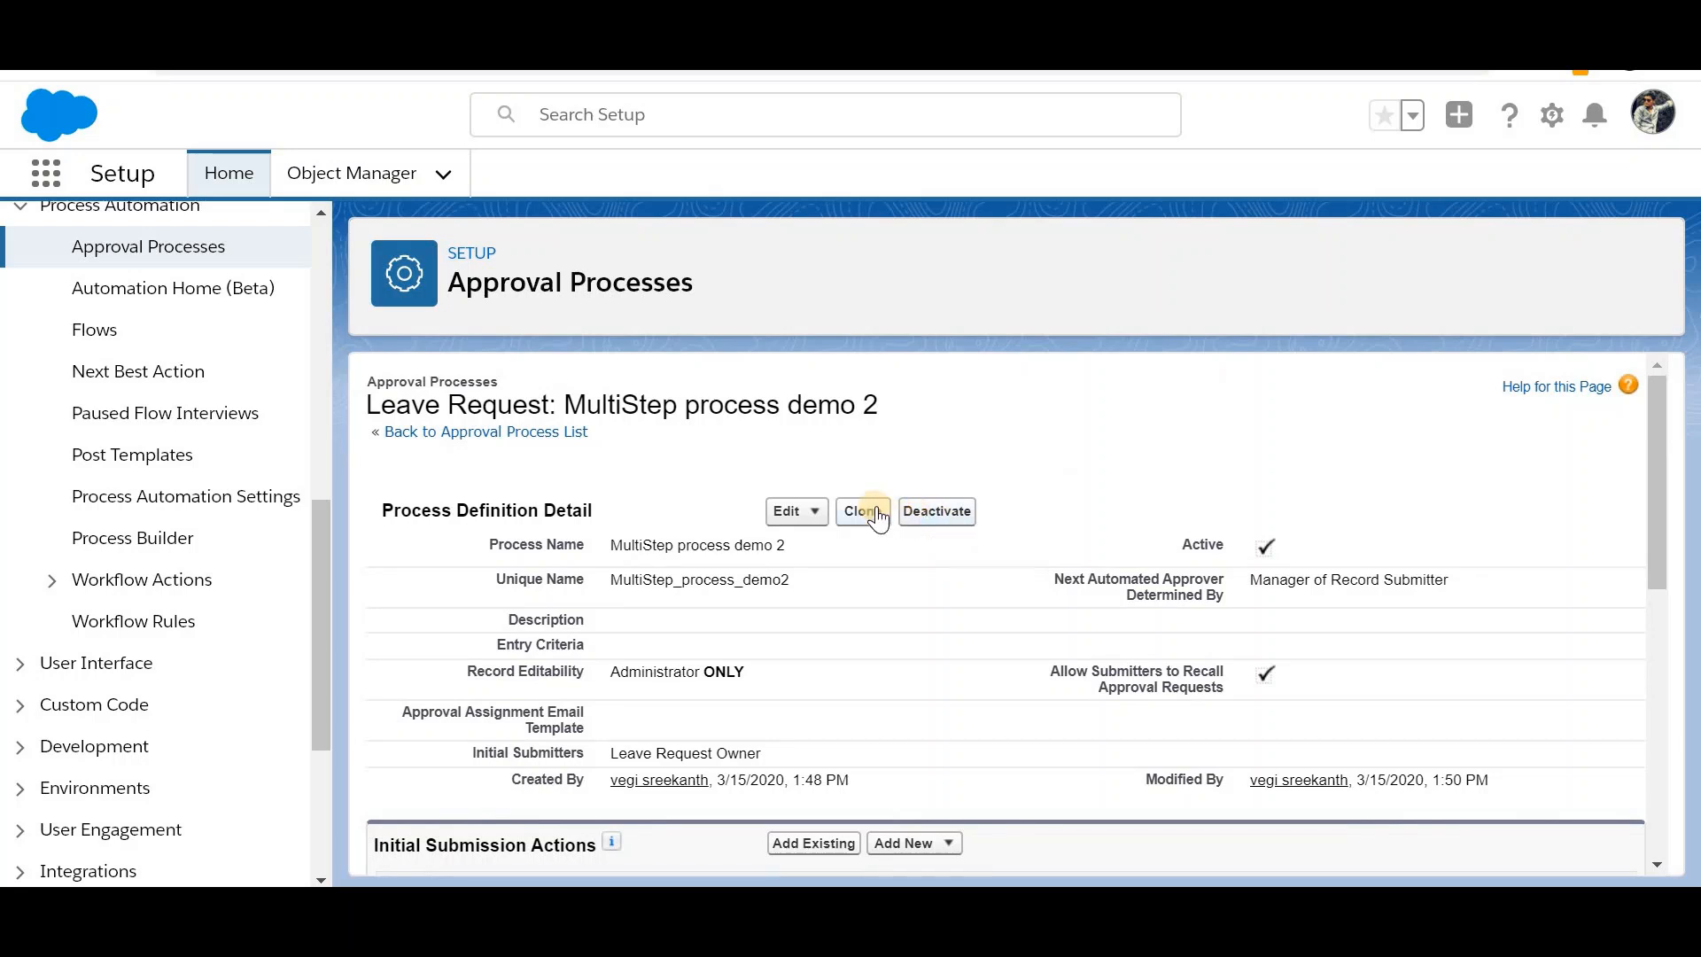
{"action": "left_click", "coordinate": [926, 514]}
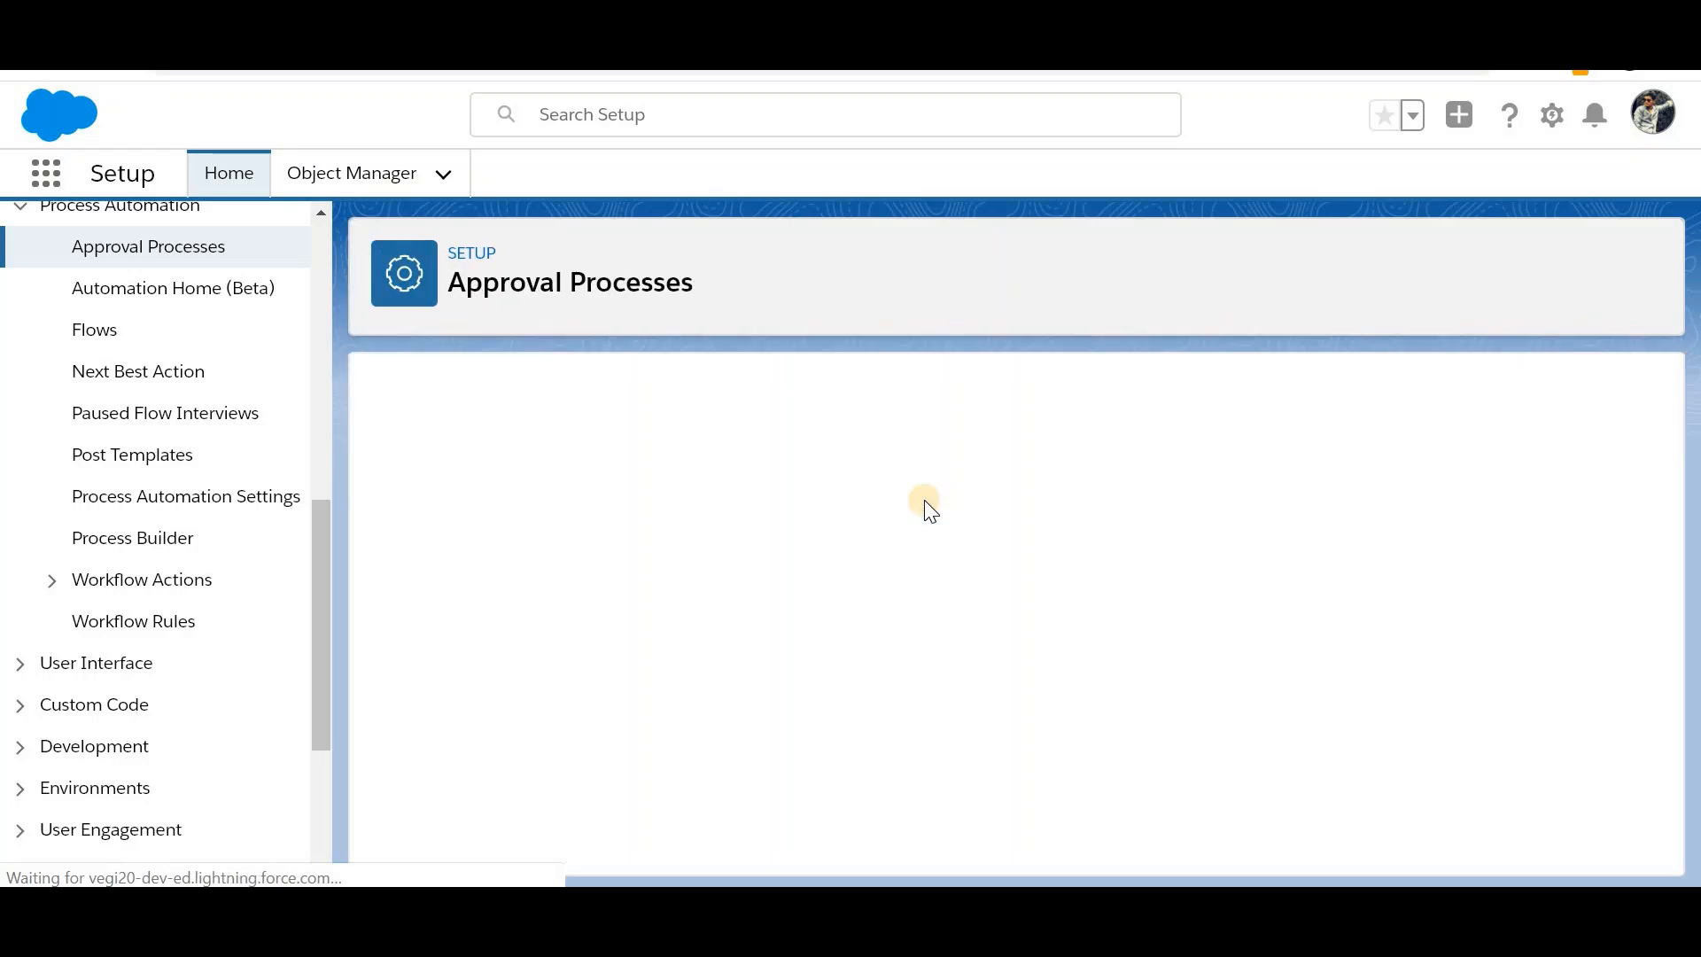
Step: Start cloning MultiStep process demo 2, with the name MultiStep process demo 3 and the unique name MultiStep_process_demo3
{"action": "left_click", "coordinate": [880, 511]}
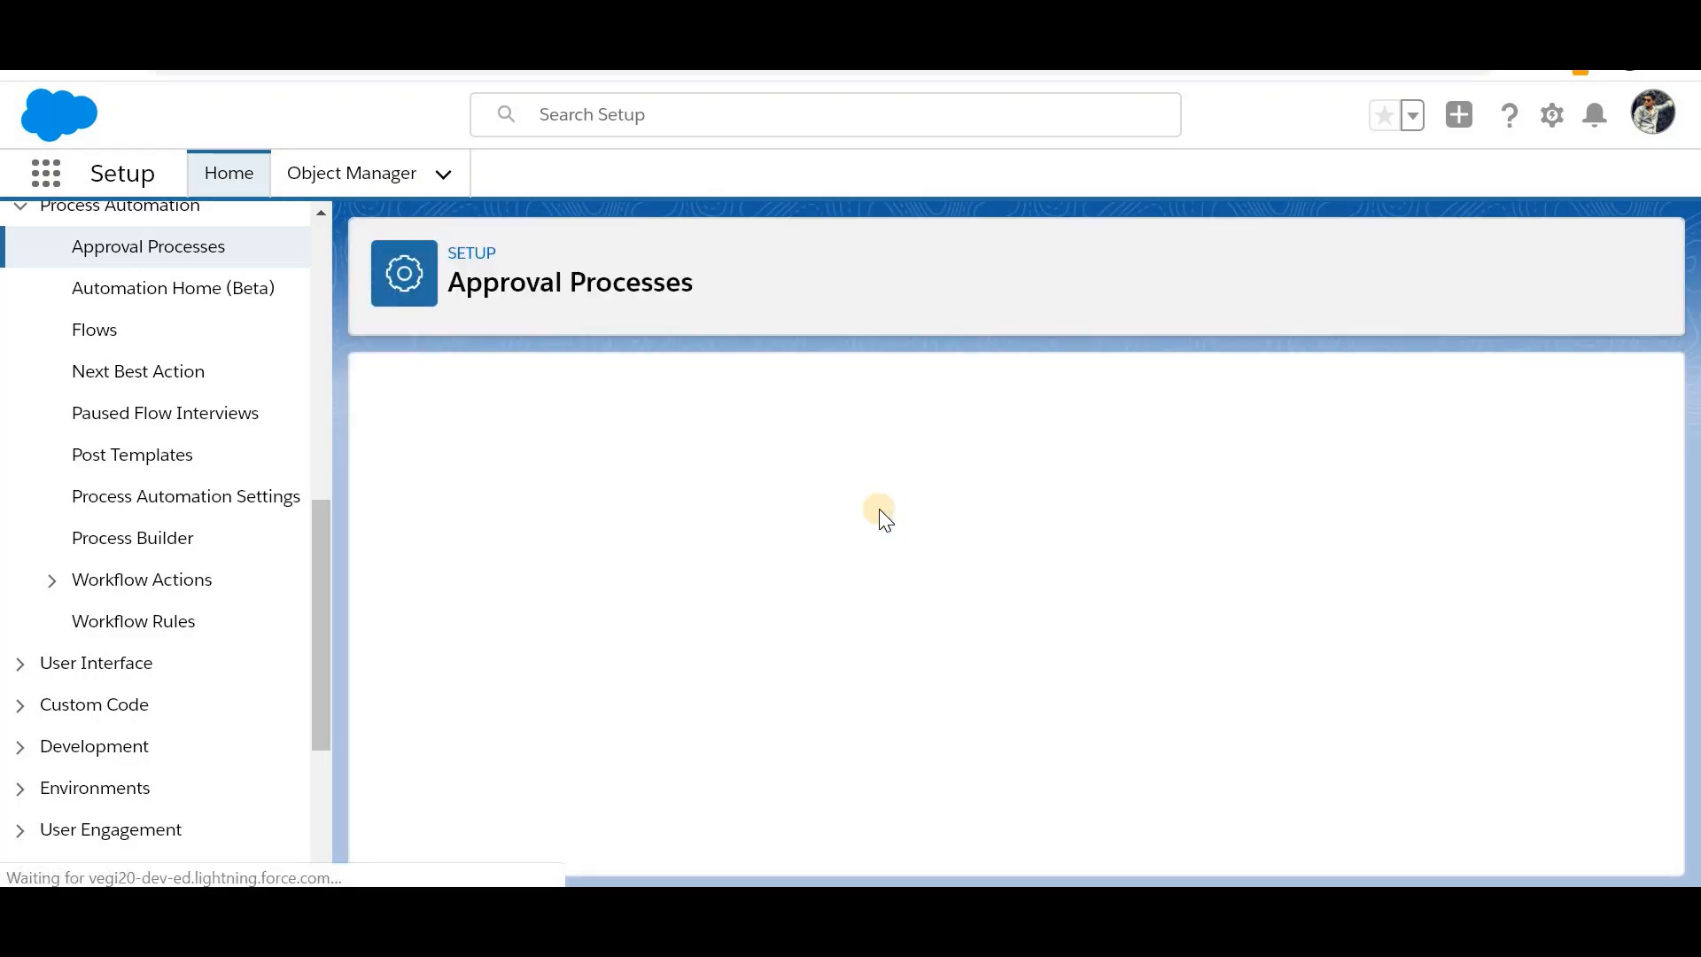
{"action": "triple_click", "coordinate": [832, 535]}
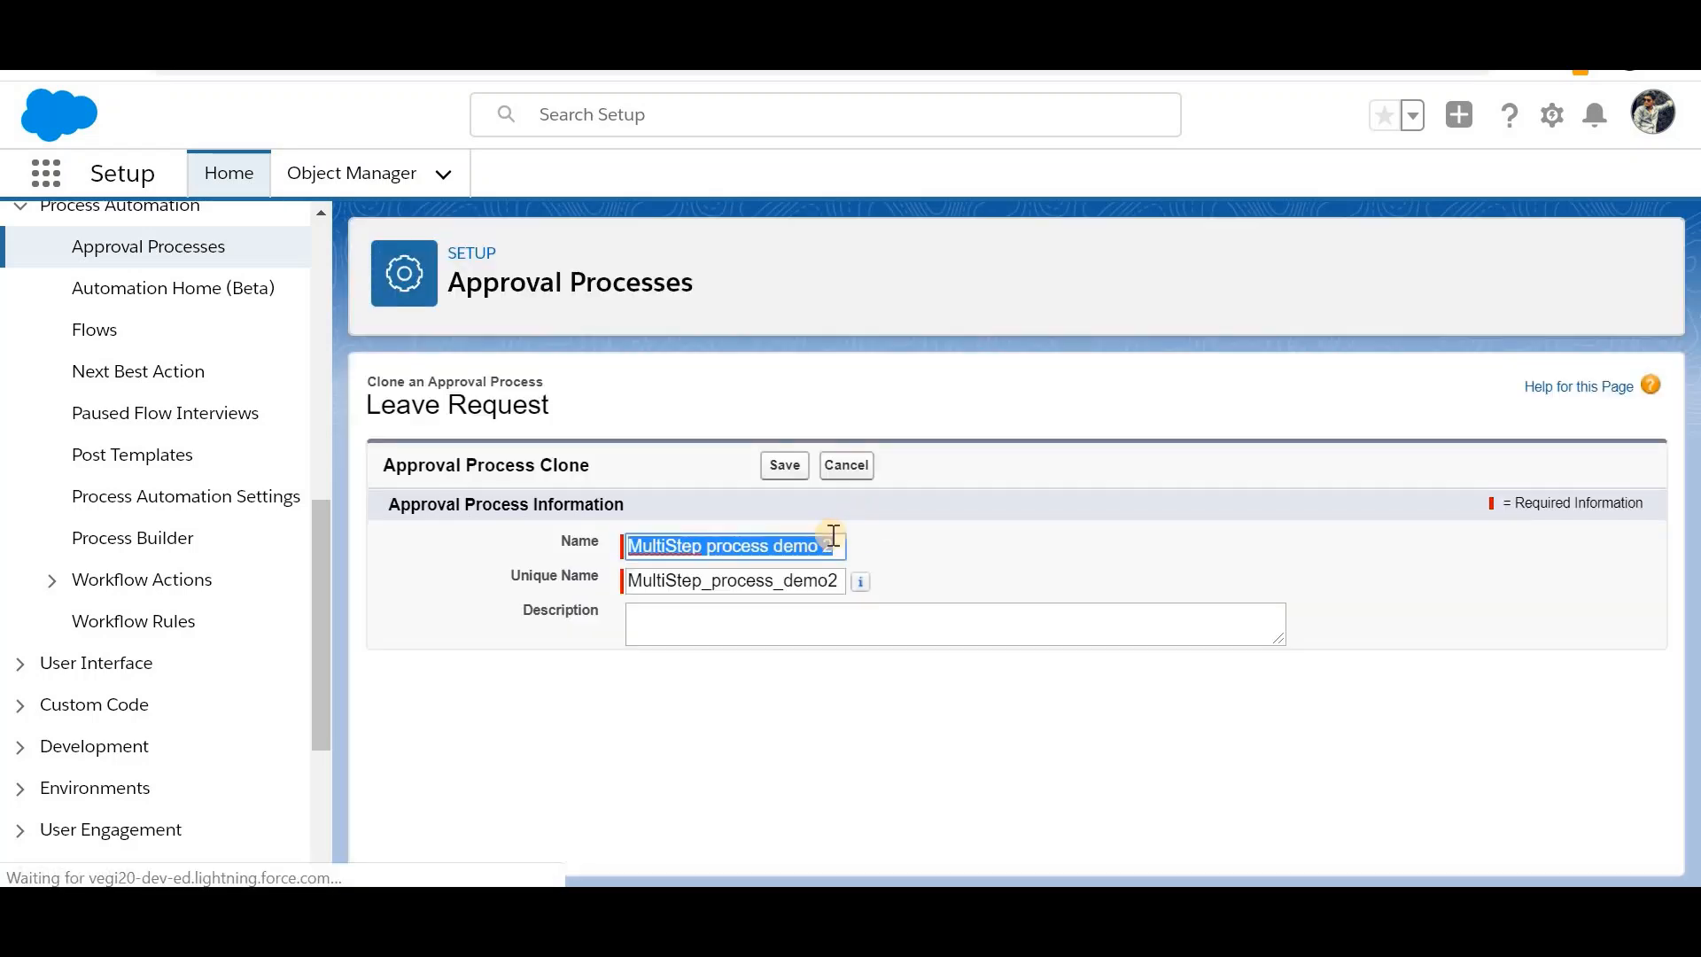
{"action": "left_click", "coordinate": [835, 538]}
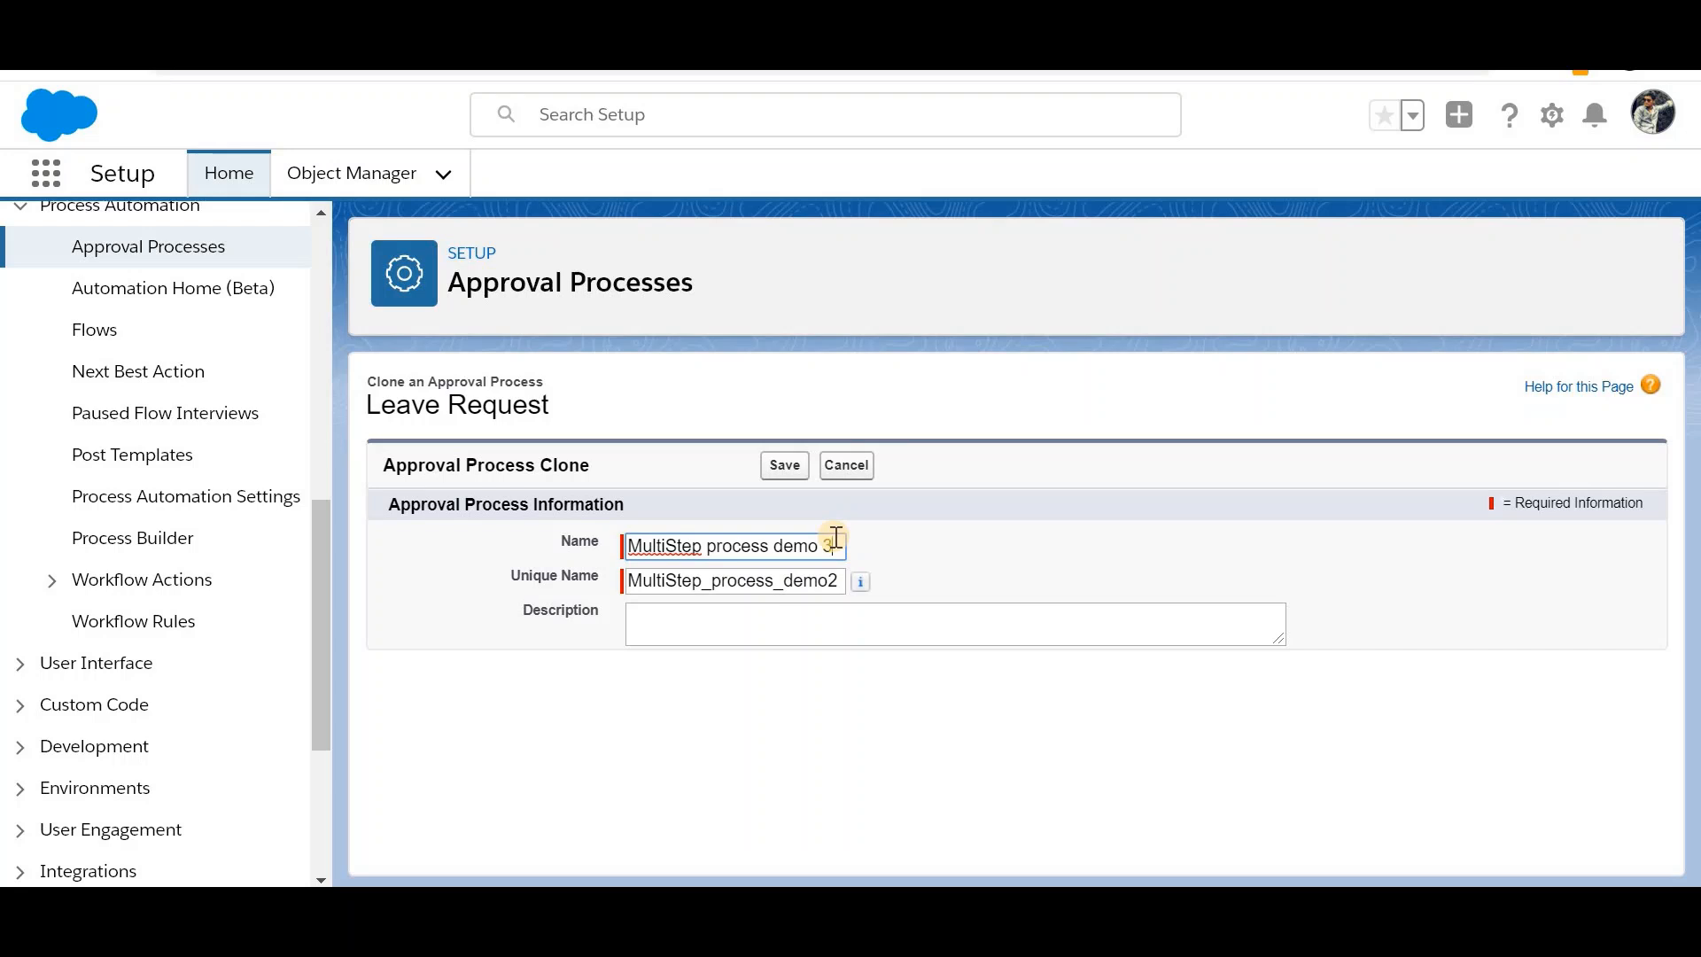
{"action": "type", "text": "3"}
{"action": "left_click", "coordinate": [844, 580]}
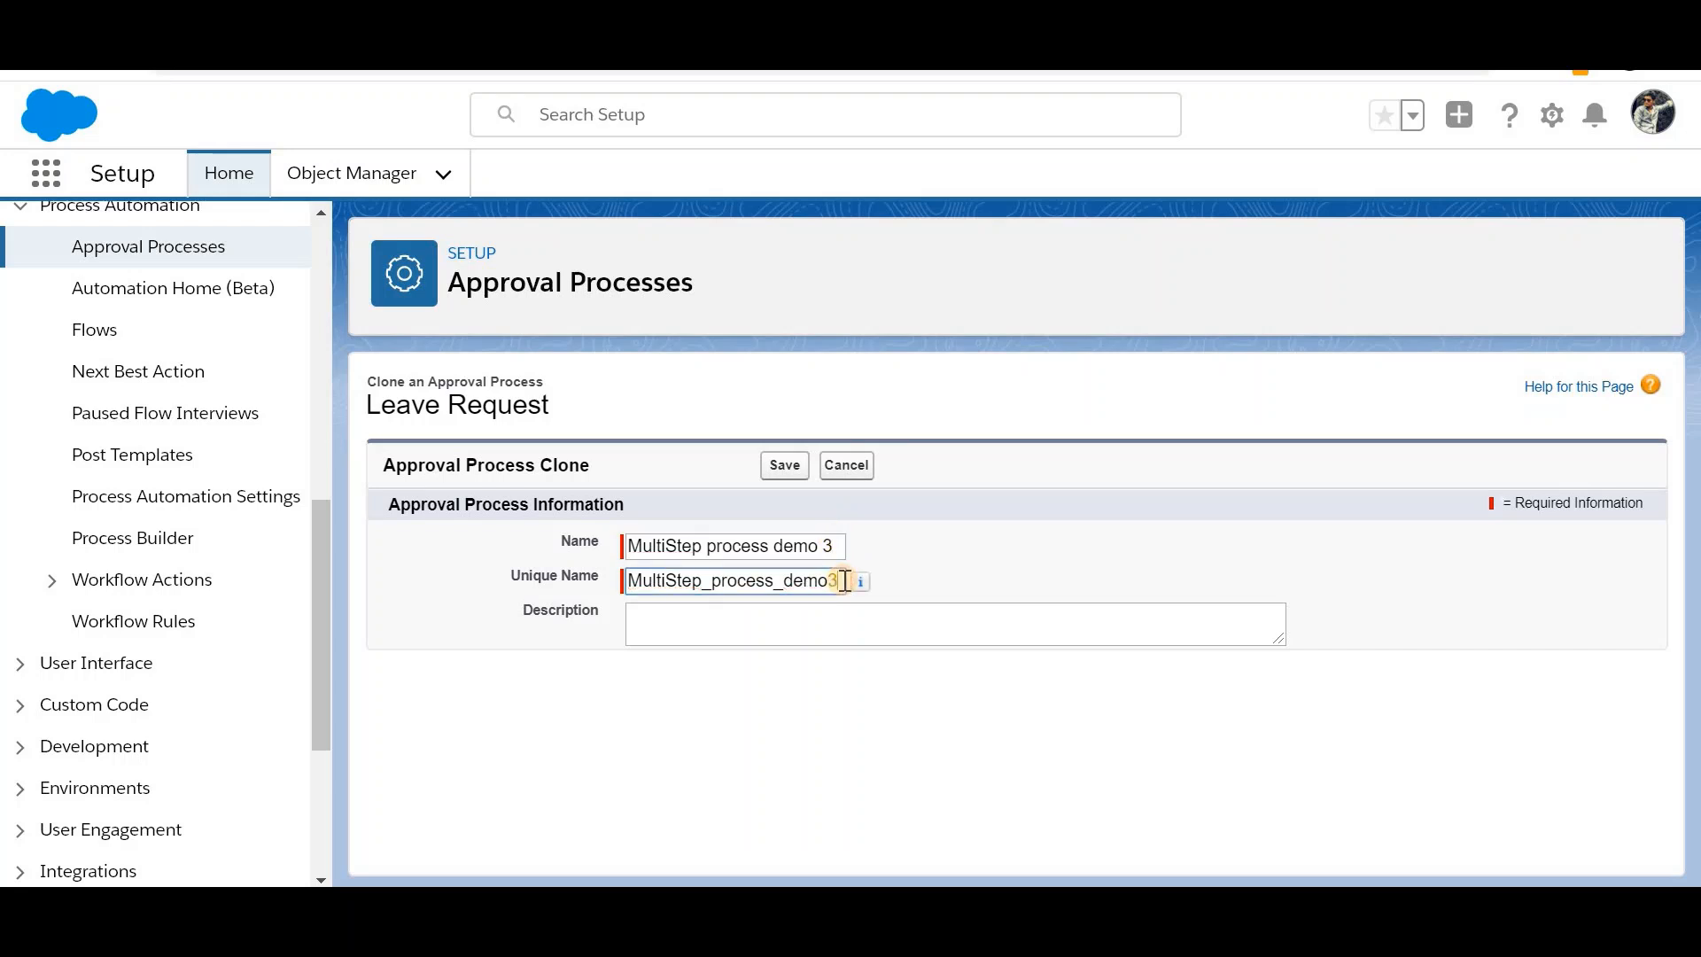
Step: Change the clone's name to Multi user in Single step process demo 3 and save the cloned approval process
{"action": "left_click_drag", "start_coordinate": [701, 546], "coordinate": [567, 555]}
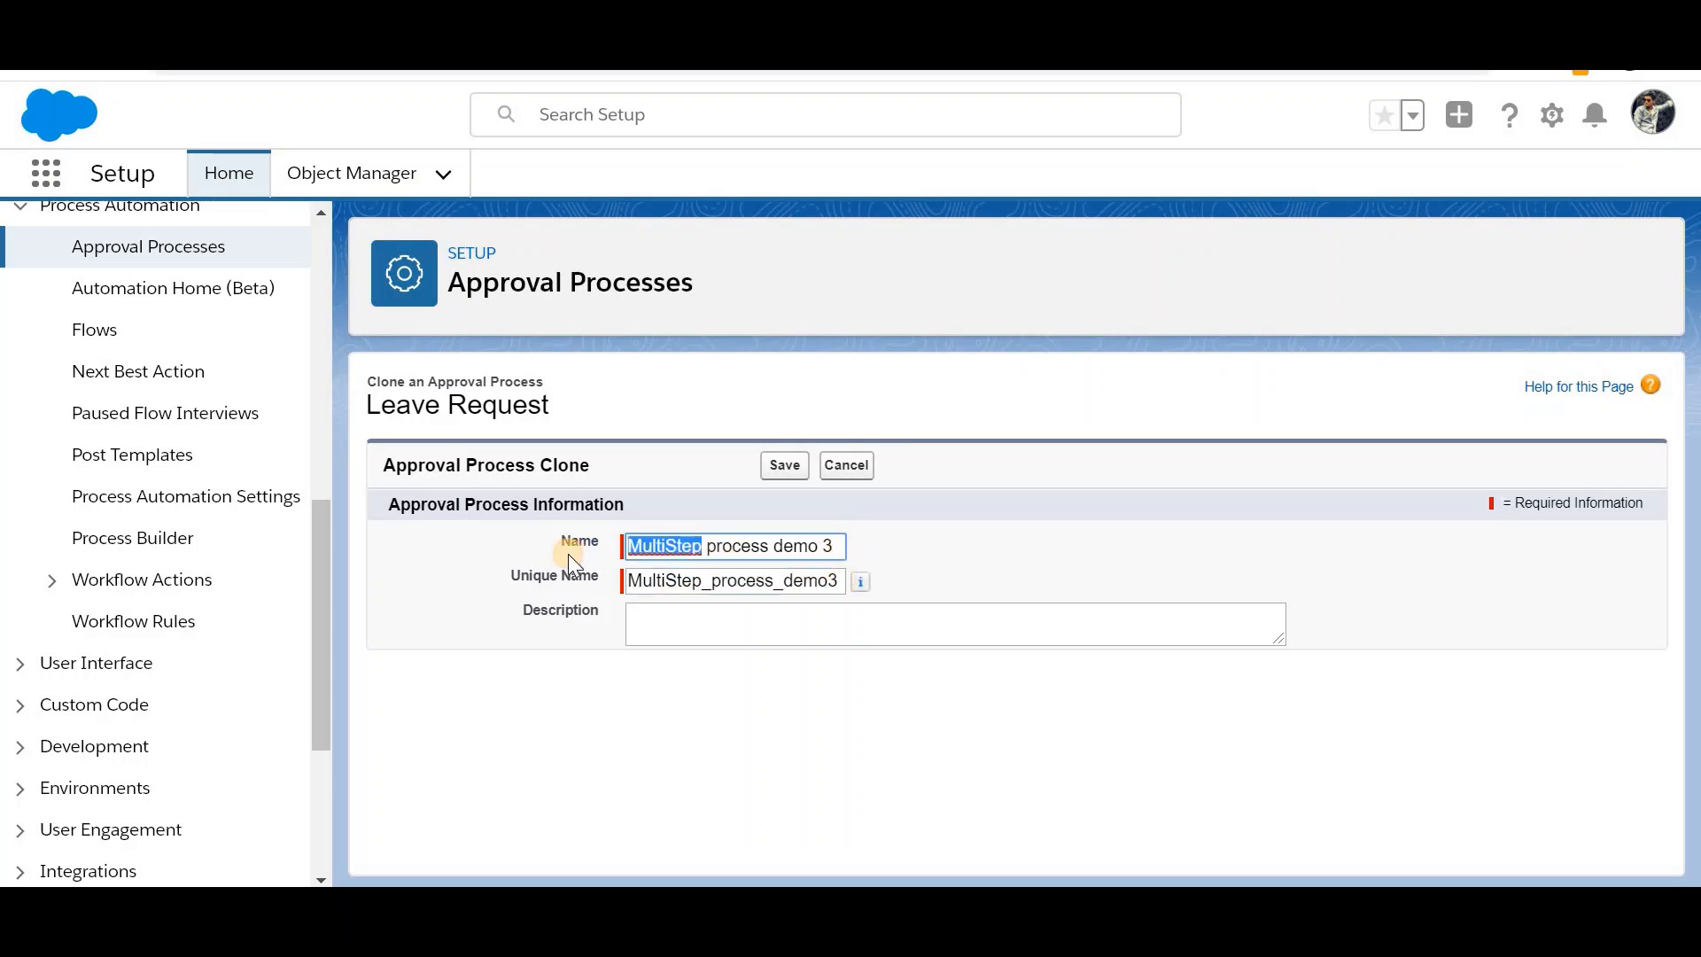
{"action": "type", "text": "Multi us"}
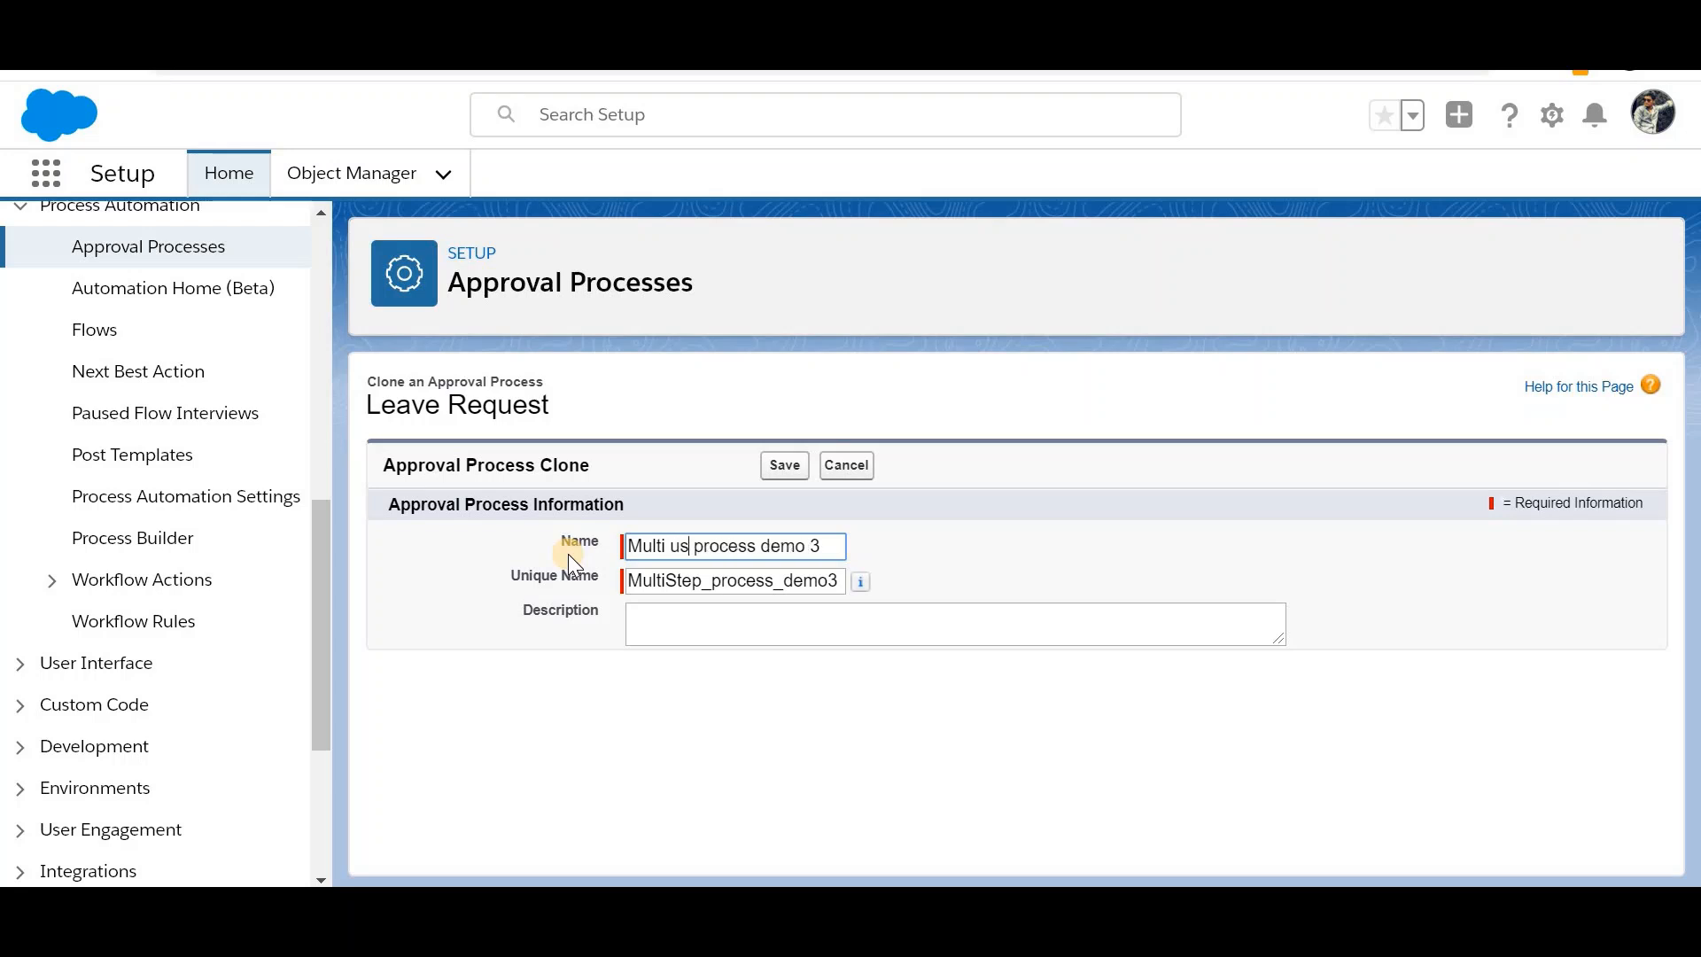
{"action": "type", "text": "er in Singl s"}
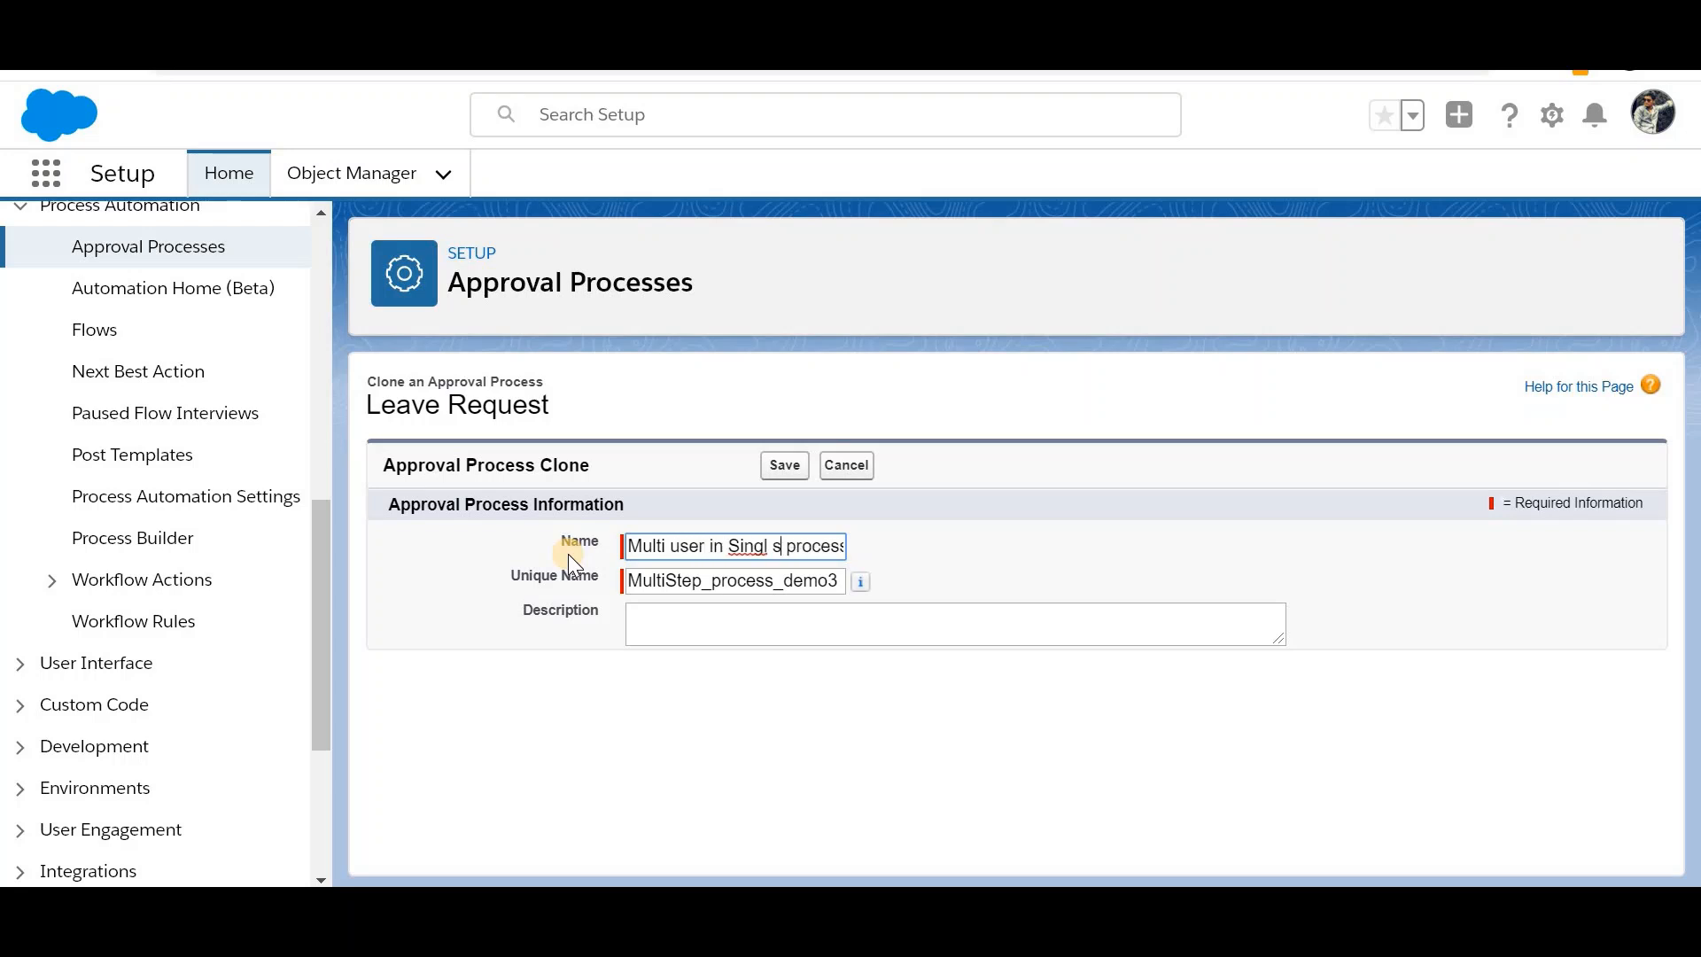
{"action": "key", "text": "BackSpace"}
{"action": "key", "text": "BackSpace"}
{"action": "type", "text": "e step"}
{"action": "left_click", "coordinate": [784, 467]}
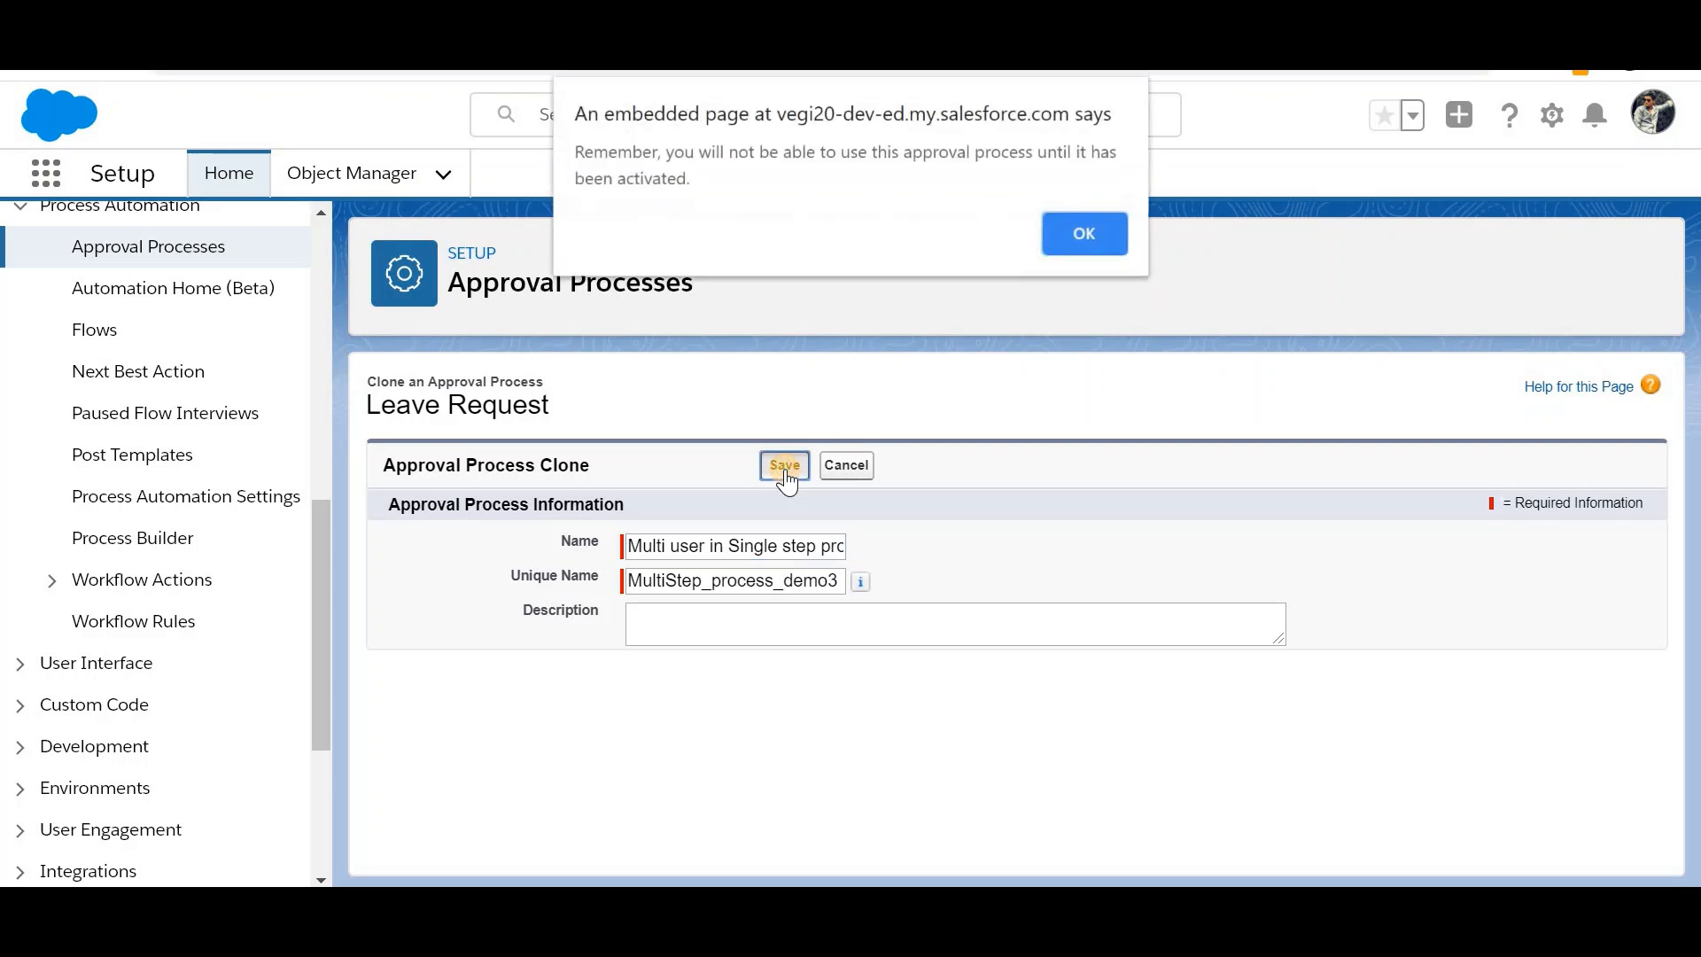
{"action": "left_click", "coordinate": [1073, 238]}
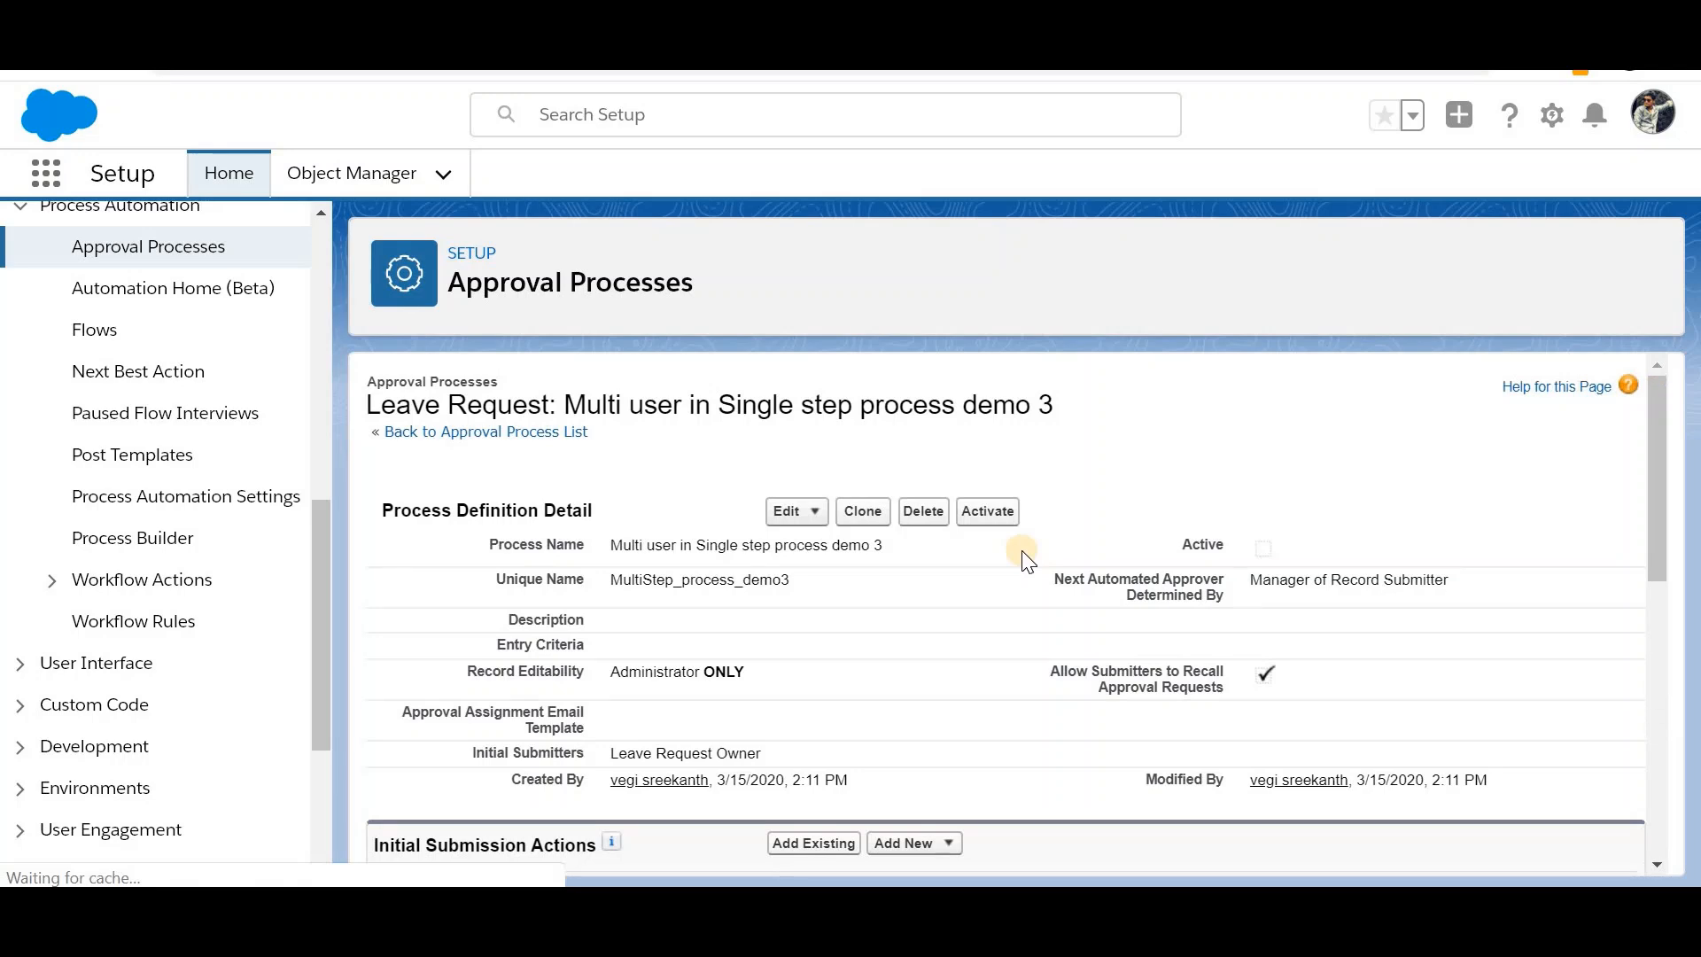
Step: Delete the second approval step, for leaves greater than 3, from the cloned process
{"action": "scroll", "coordinate": [1022, 552], "scroll_direction": "down", "scroll_amount": 10}
{"action": "scroll", "coordinate": [1023, 550], "scroll_direction": "up", "scroll_amount": 3}
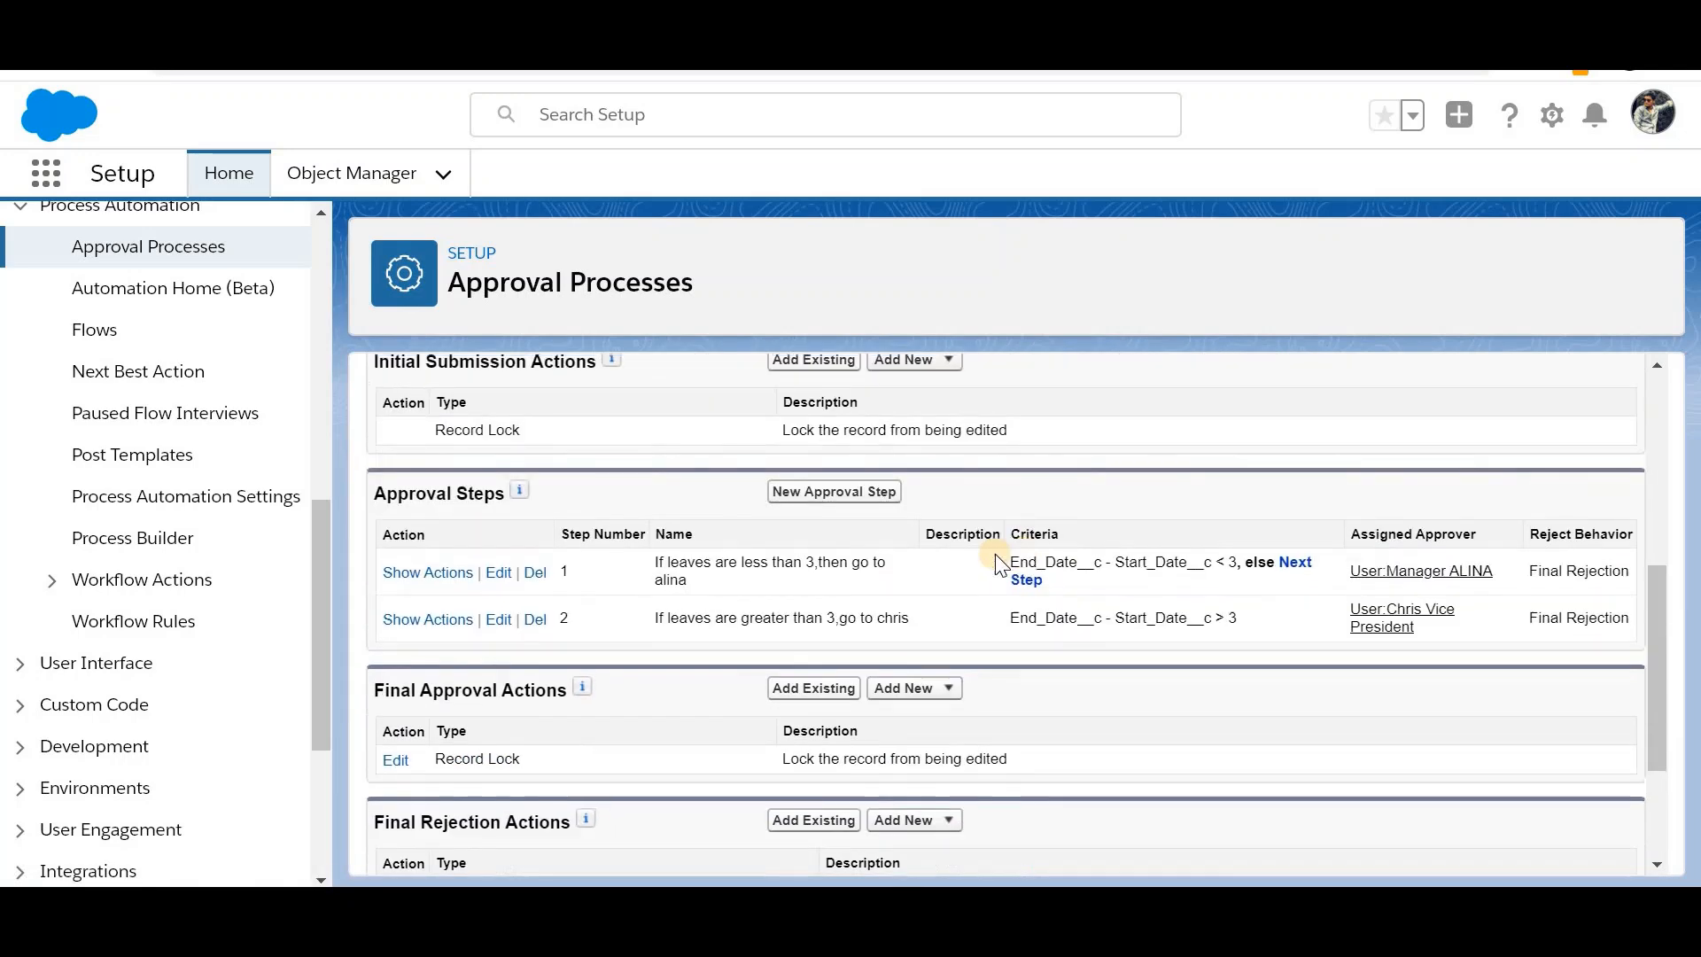
{"action": "left_click", "coordinate": [535, 620]}
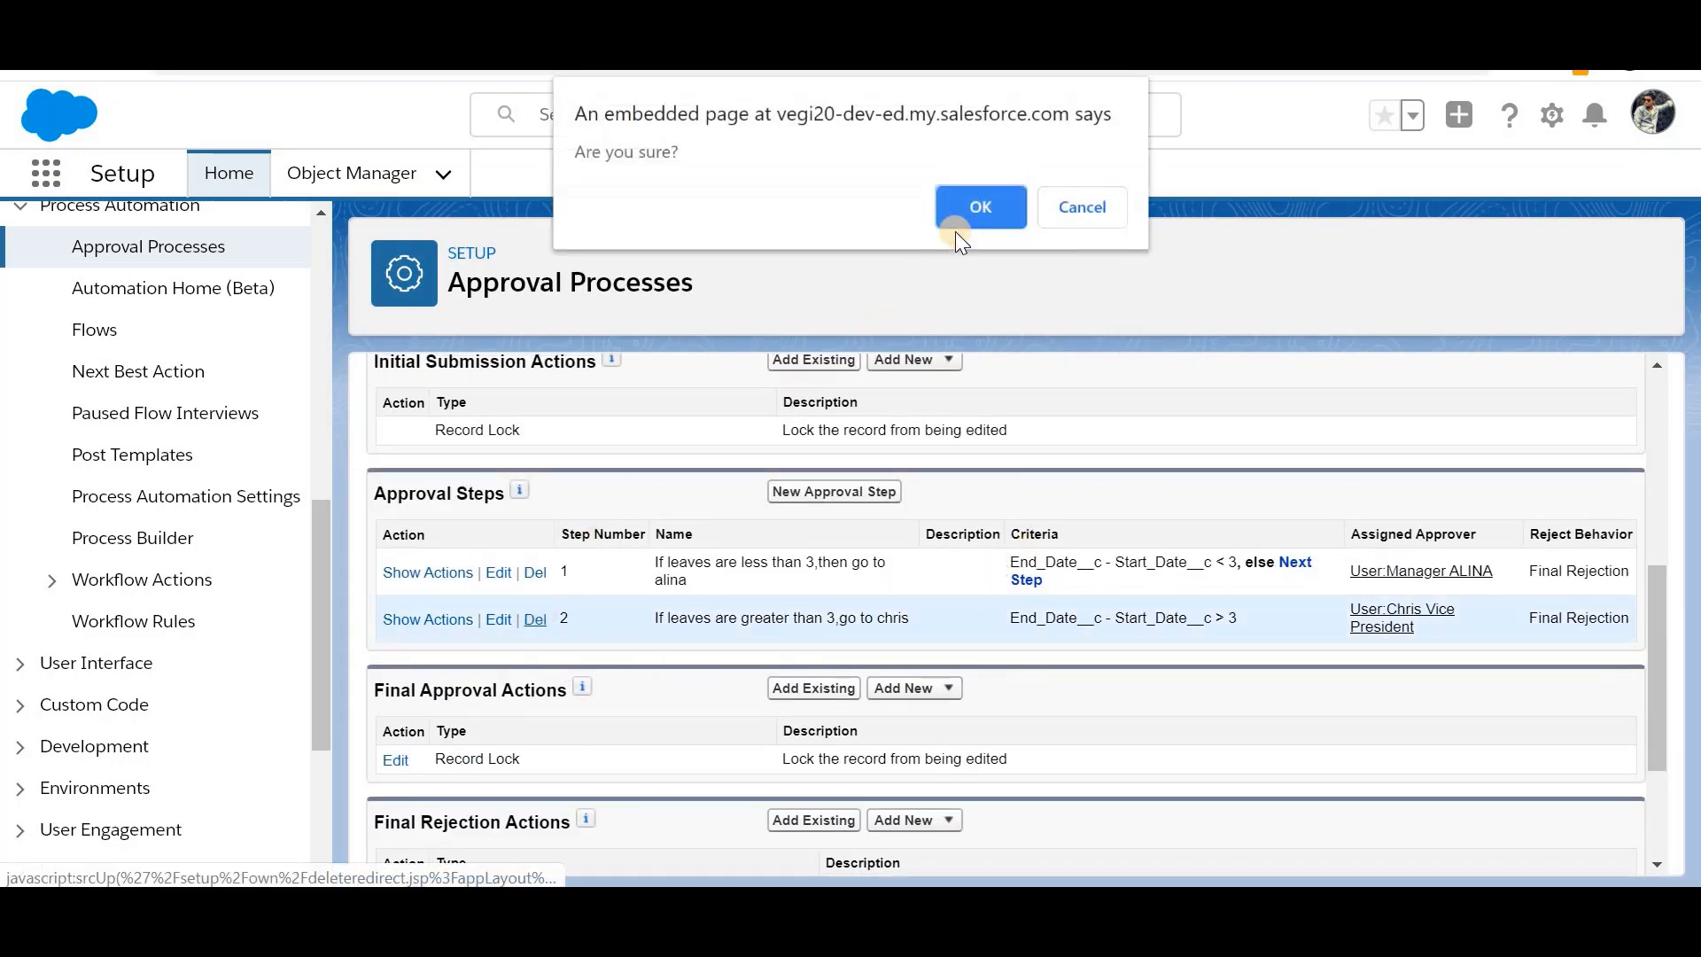
{"action": "left_click", "coordinate": [974, 209]}
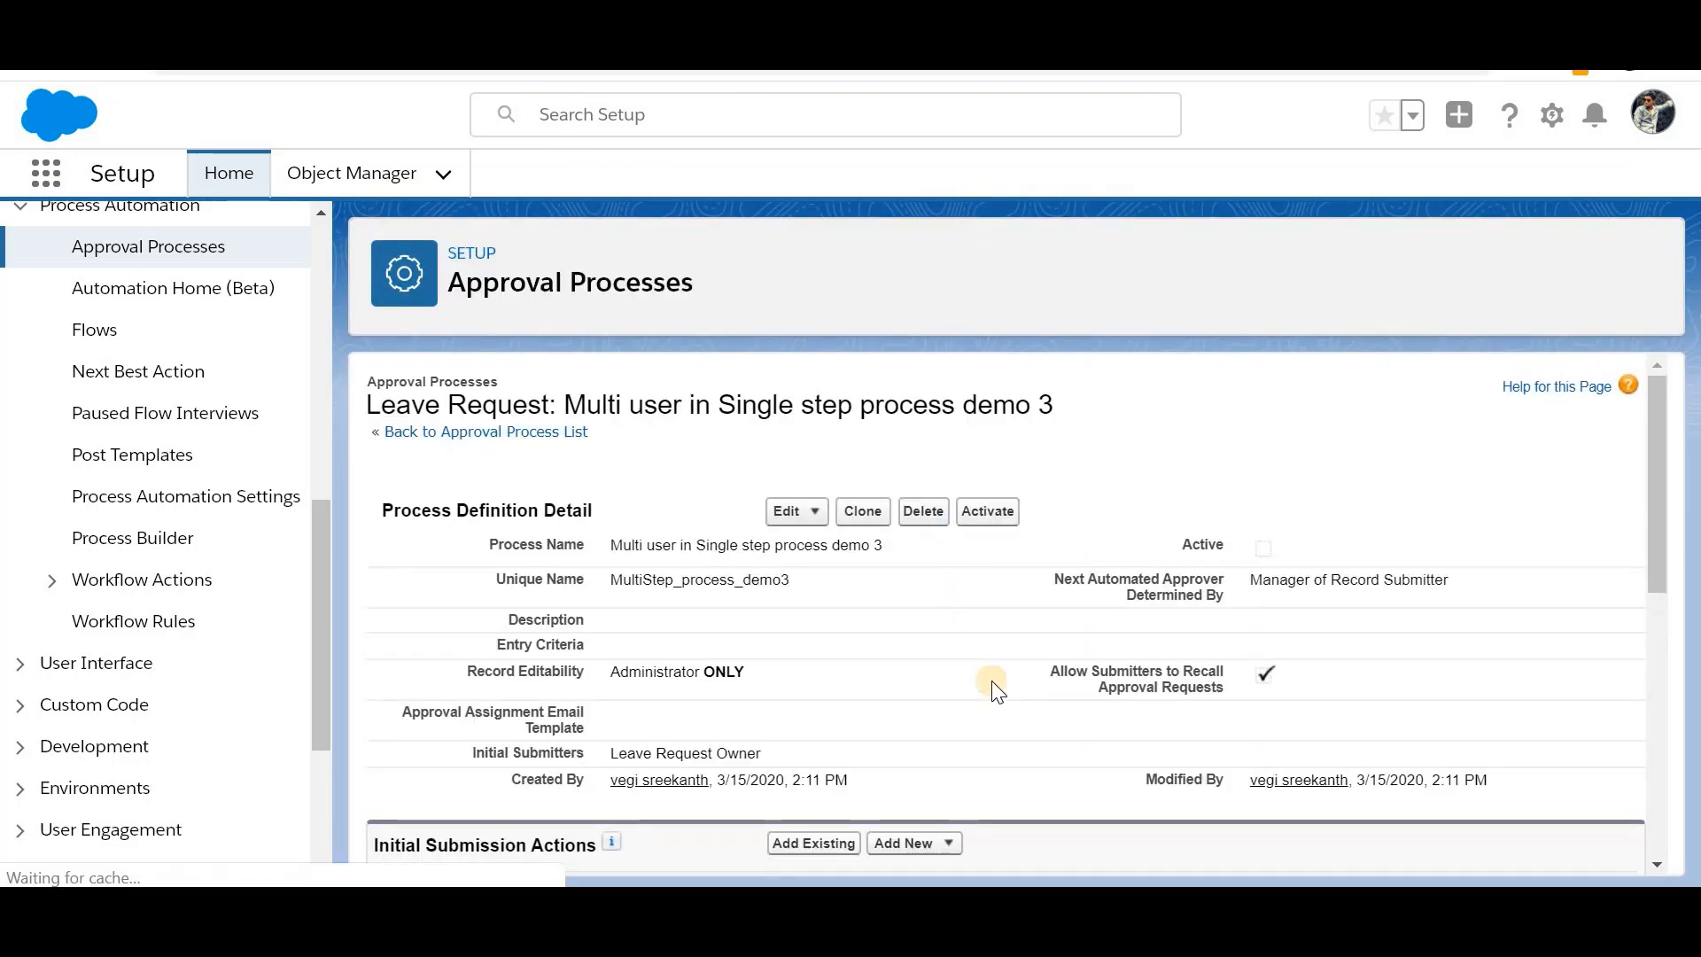
Step: Edit the remaining approval step, append the vice president's first name to its name, and proceed to its approver selection
{"action": "scroll", "coordinate": [1108, 663], "scroll_direction": "down", "scroll_amount": 6}
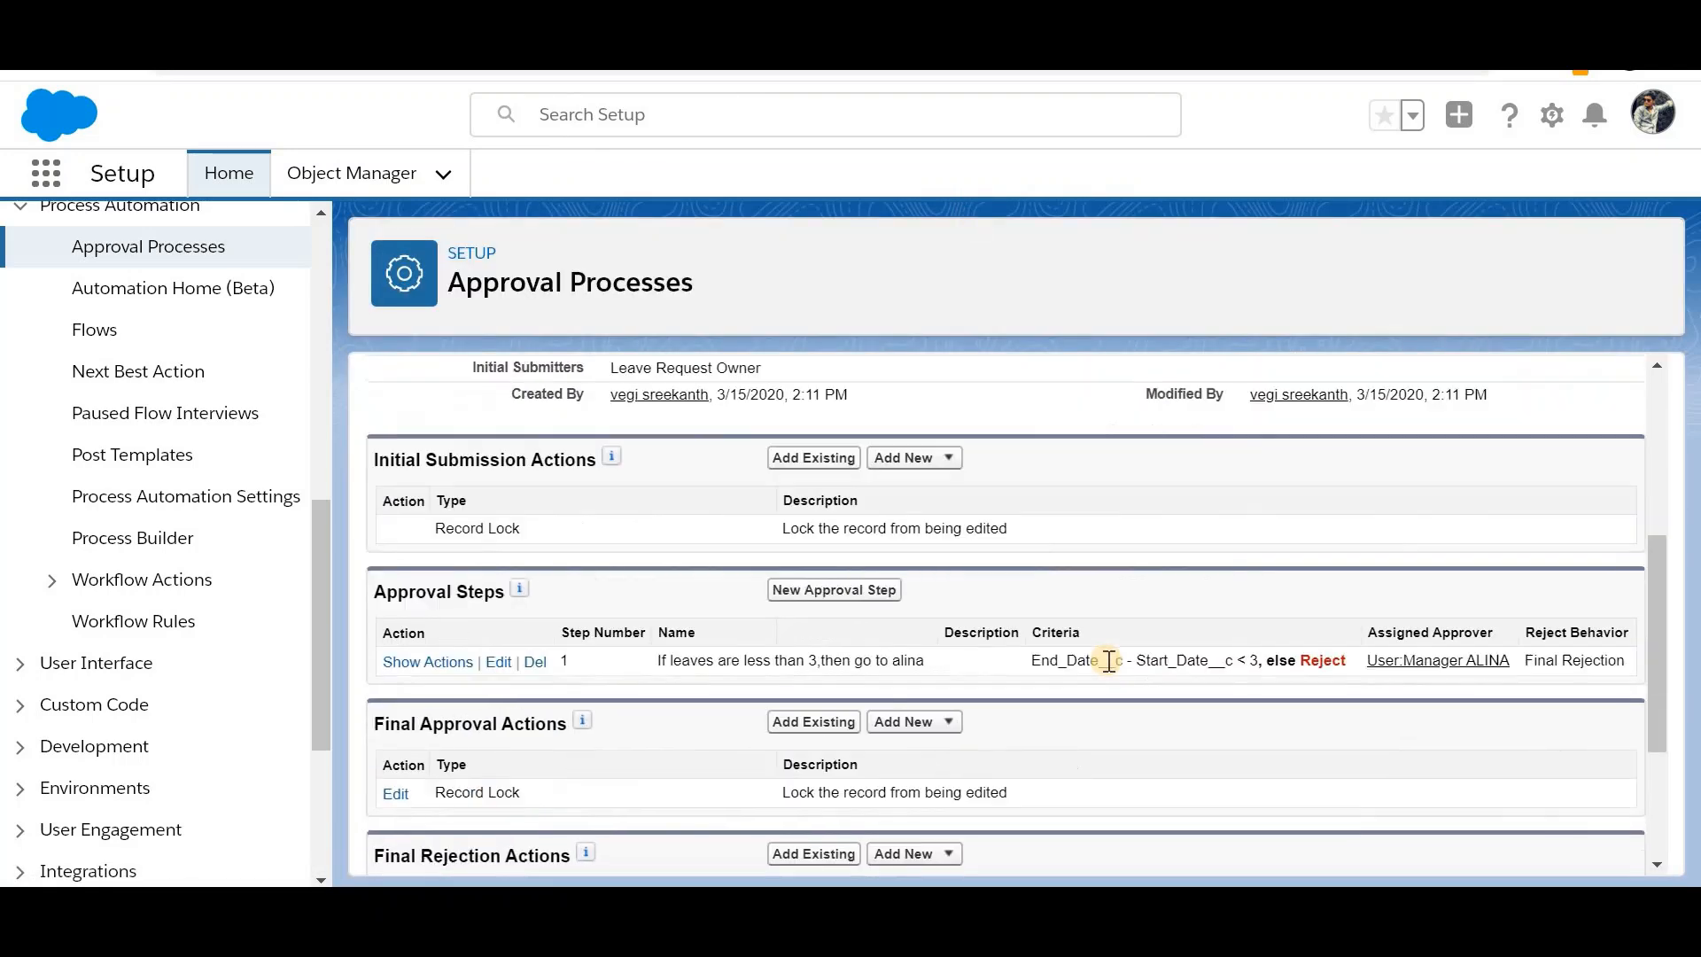
{"action": "scroll", "coordinate": [1104, 661], "scroll_direction": "up", "scroll_amount": 1}
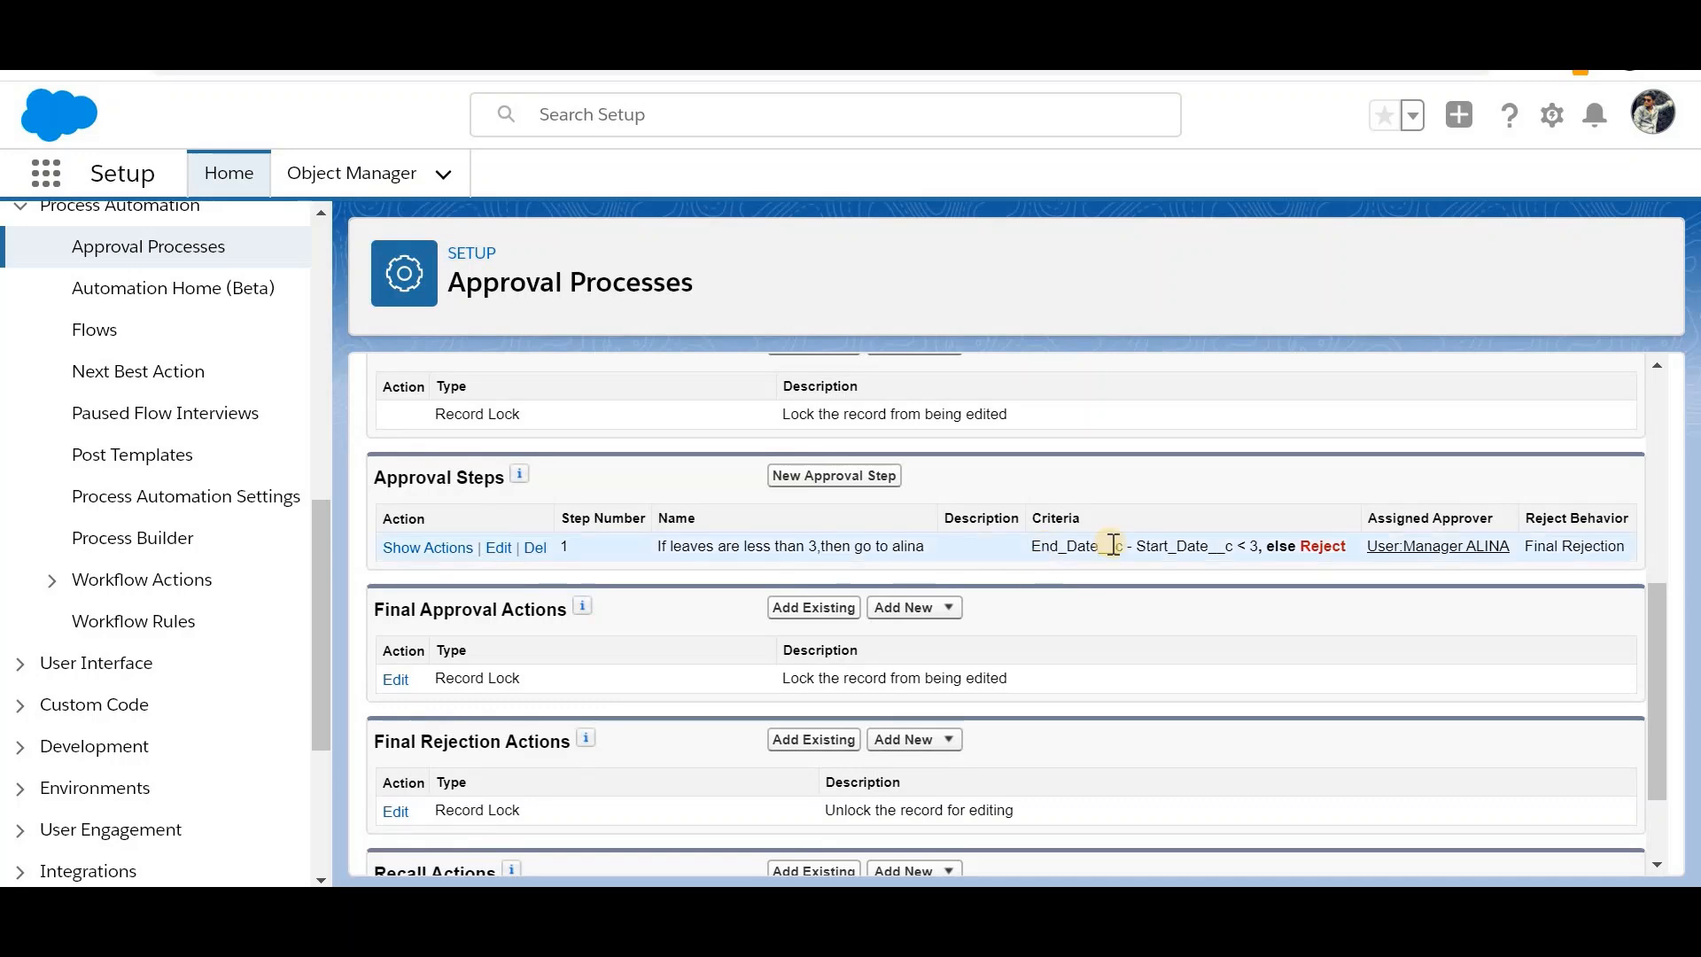
{"action": "left_click", "coordinate": [500, 549]}
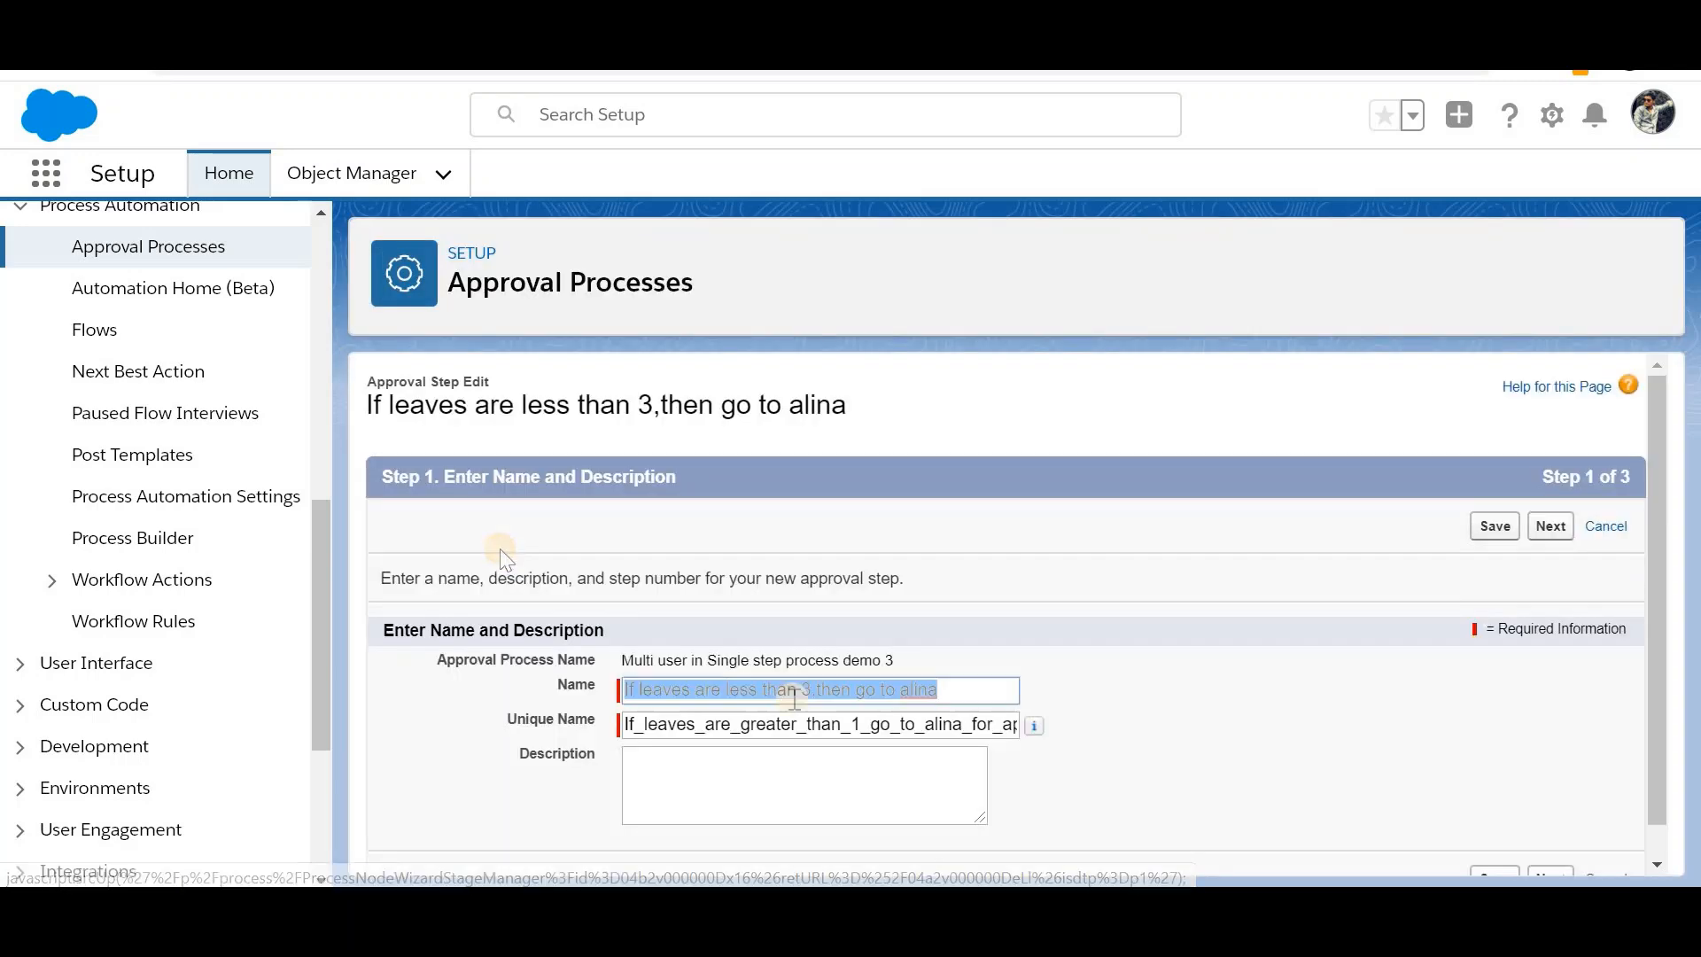
{"action": "left_click", "coordinate": [948, 690]}
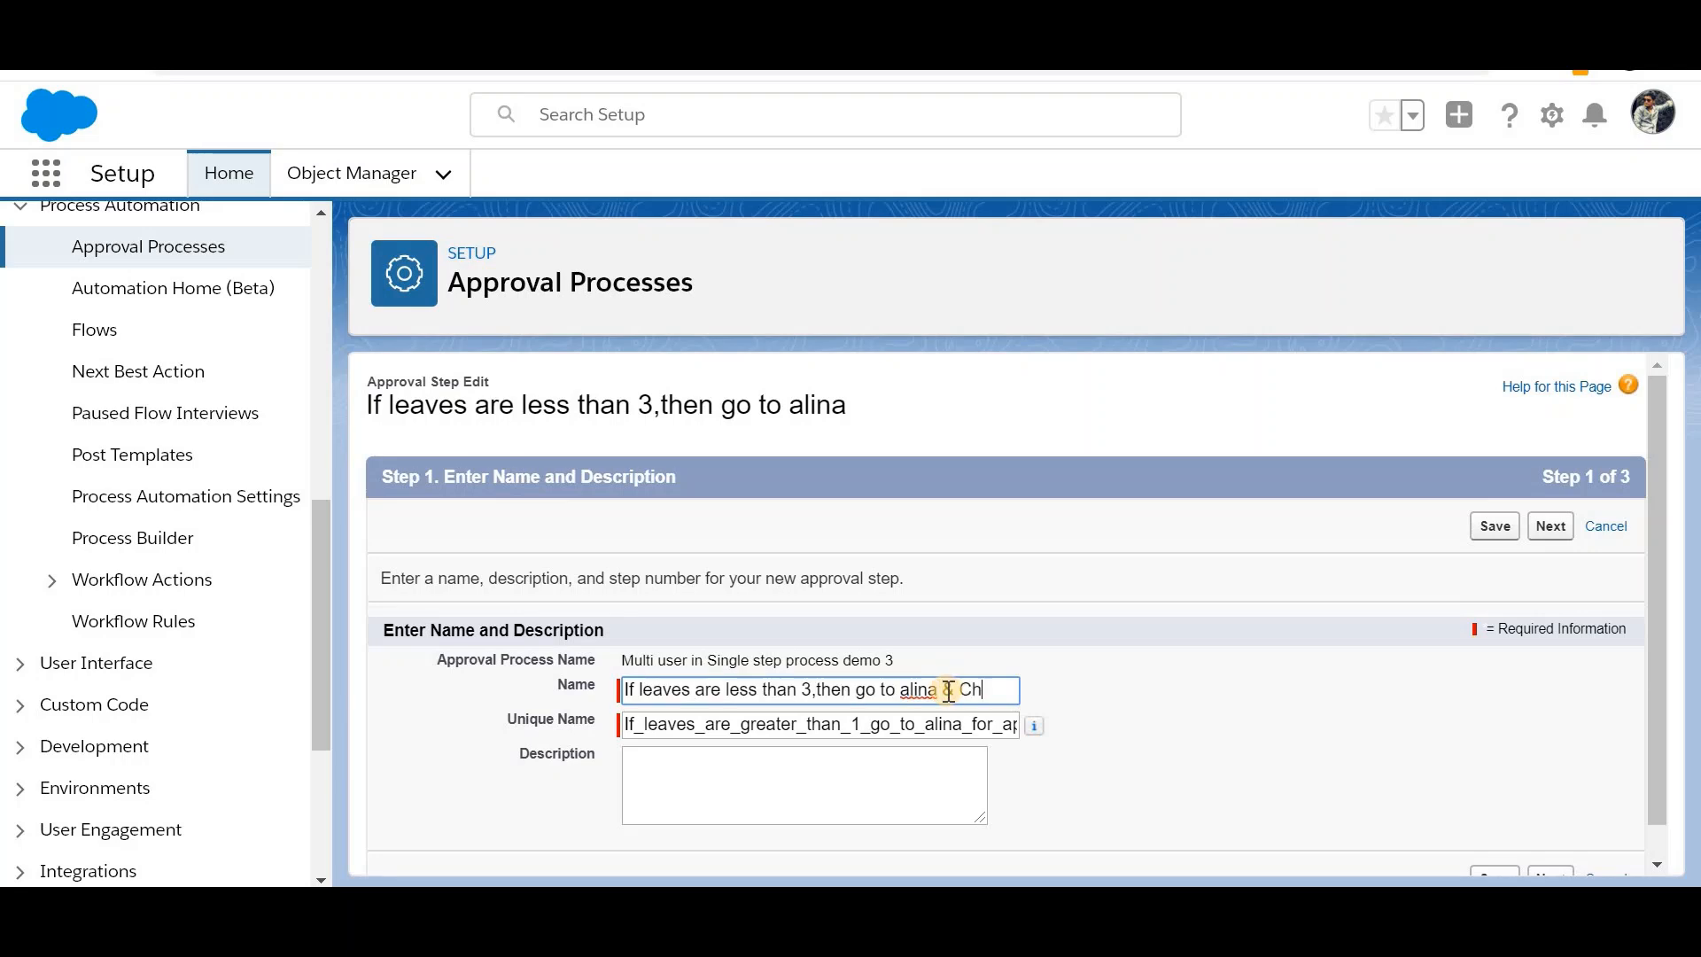
{"action": "left_click", "coordinate": [1551, 525]}
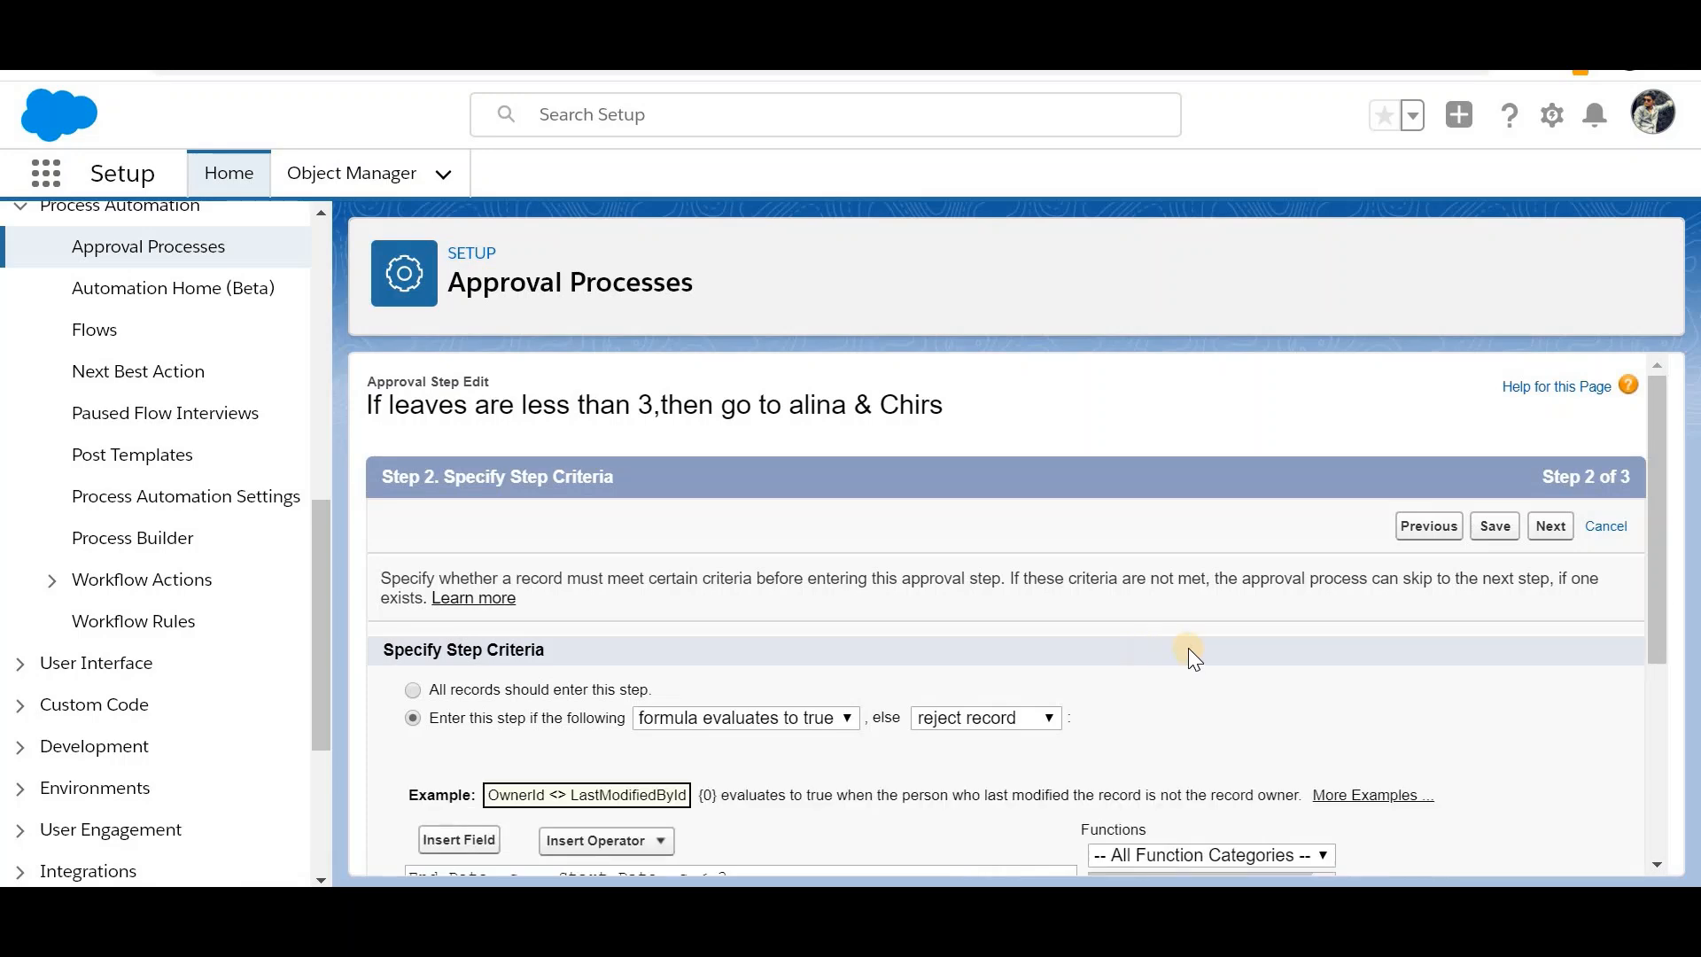
{"action": "left_click", "coordinate": [1550, 528]}
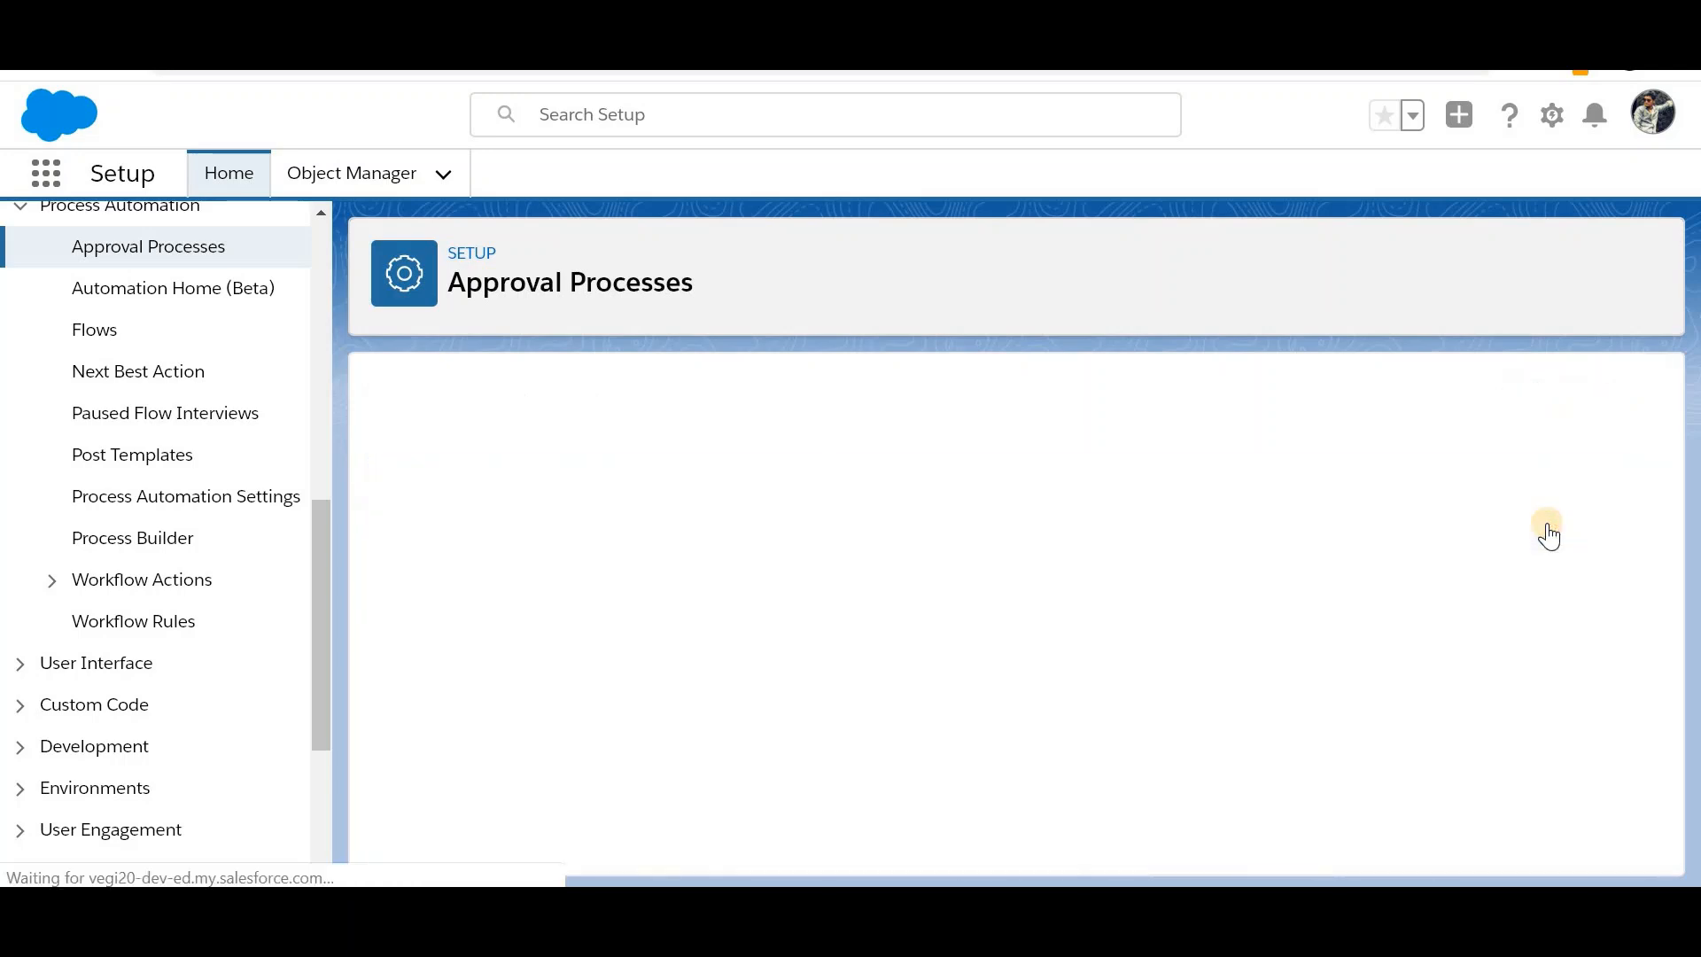
Step: Add a second user approver to the step and look up the vice president for it
{"action": "scroll", "coordinate": [1019, 656], "scroll_direction": "down", "scroll_amount": 1}
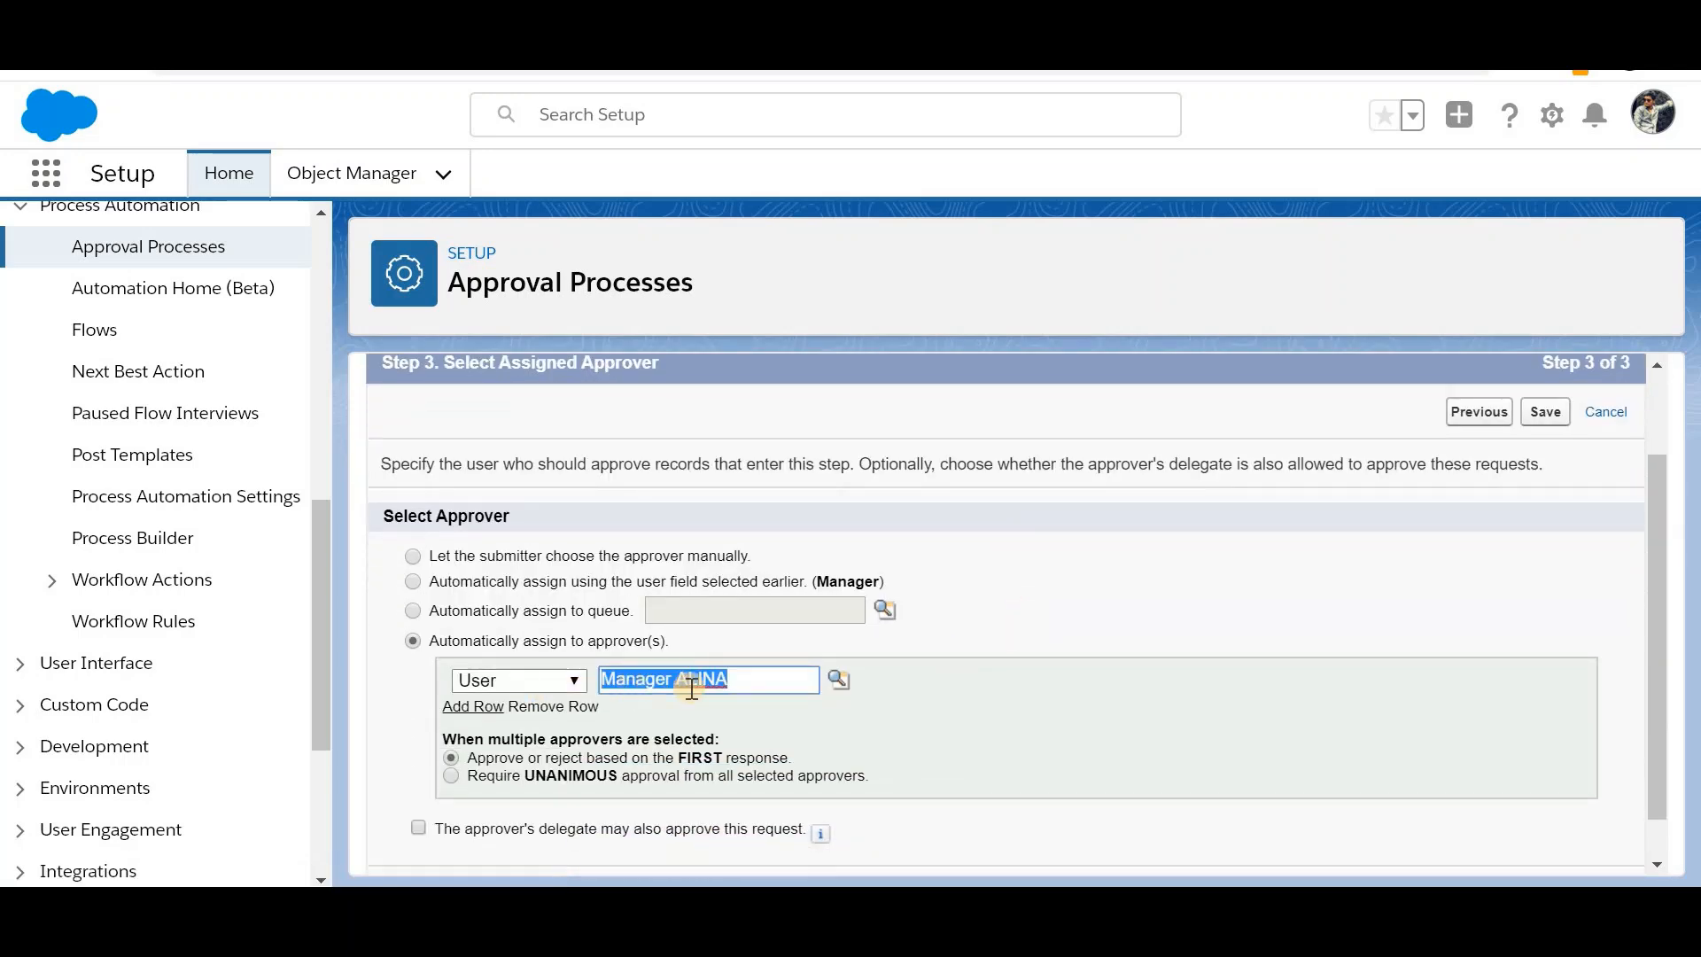
{"action": "left_click", "coordinate": [487, 716]}
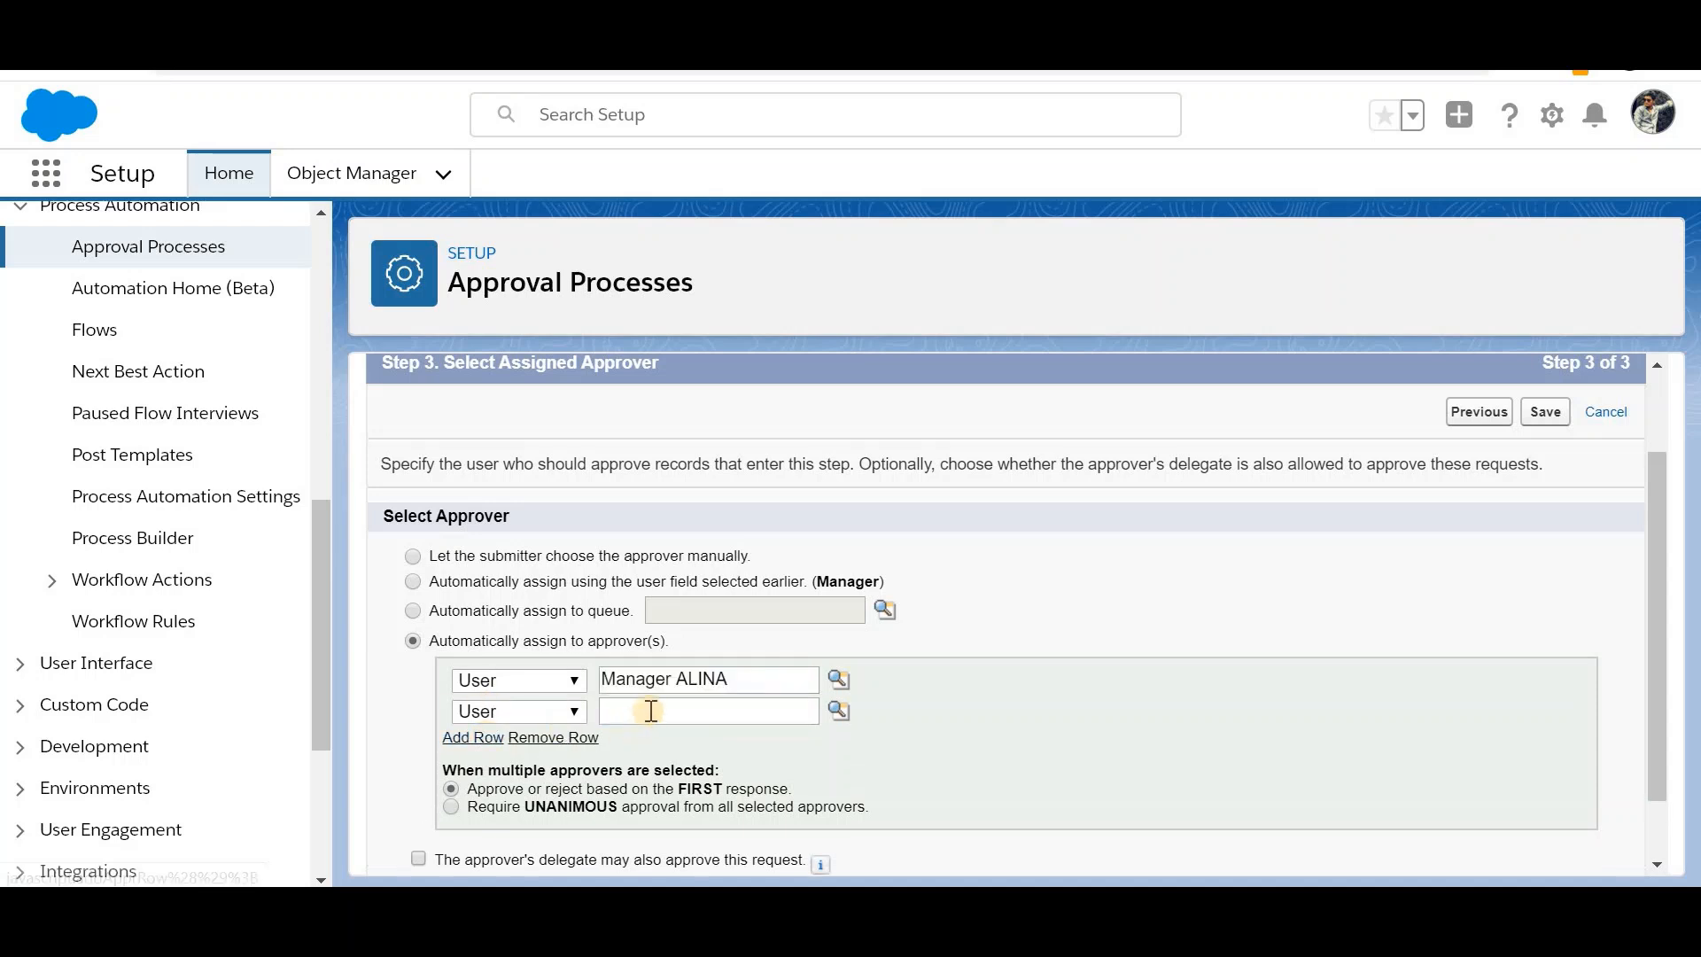
{"action": "left_click", "coordinate": [651, 711]}
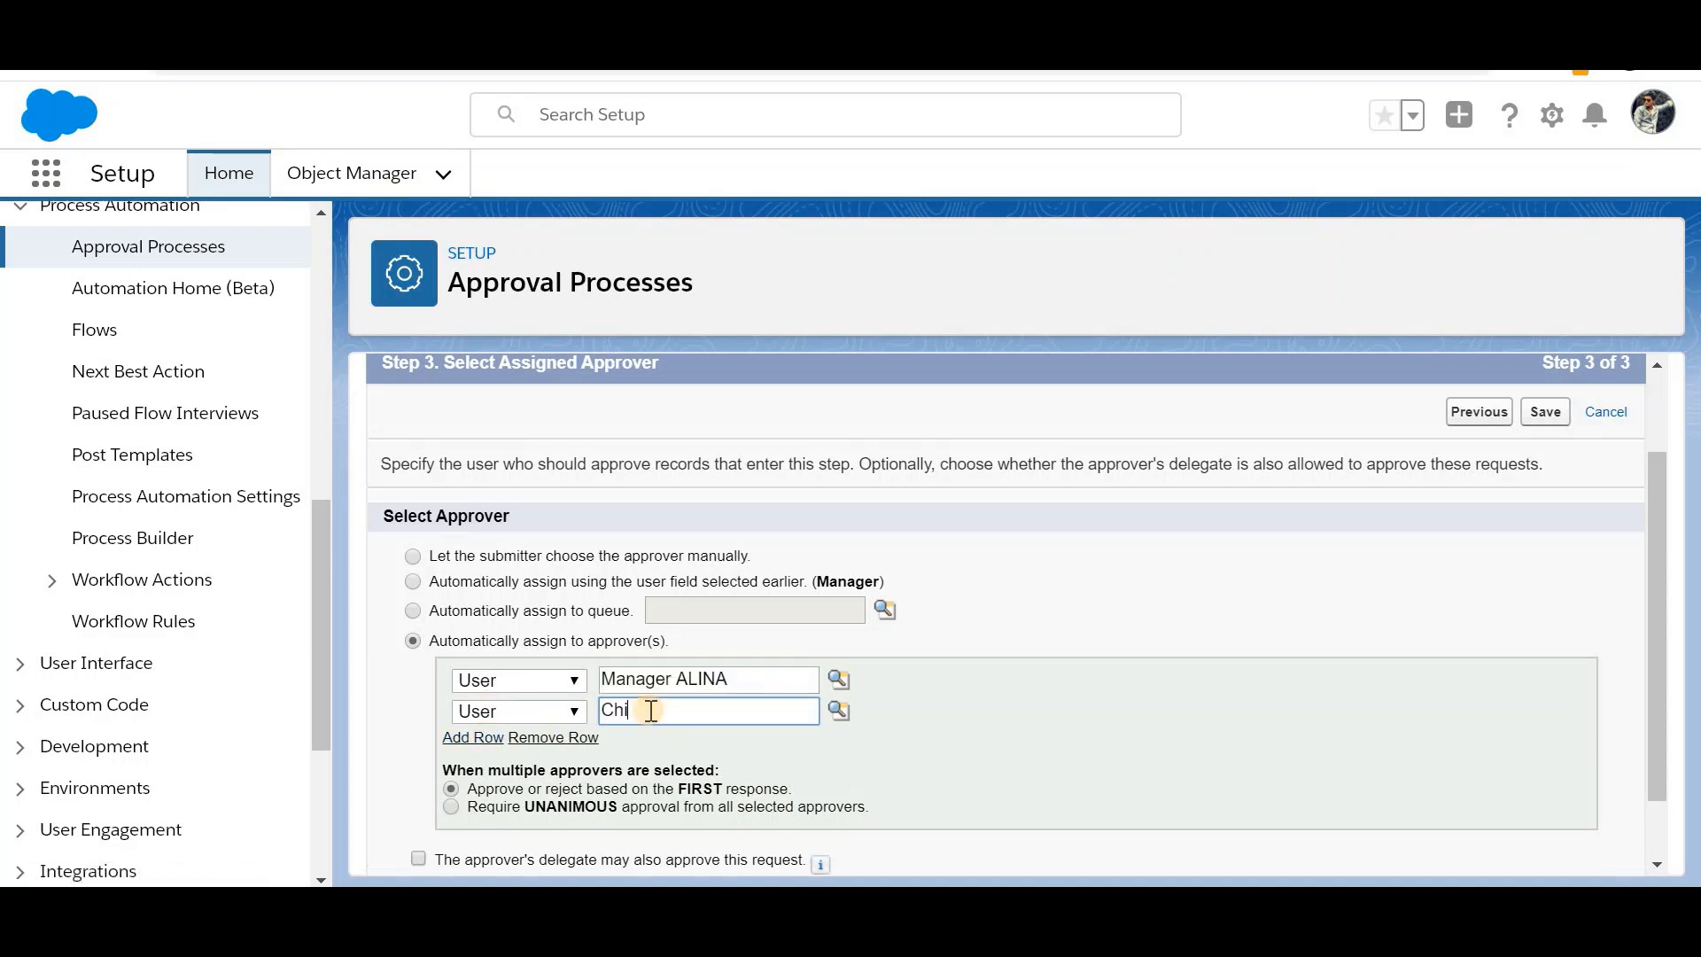
{"action": "type", "text": "Chris"}
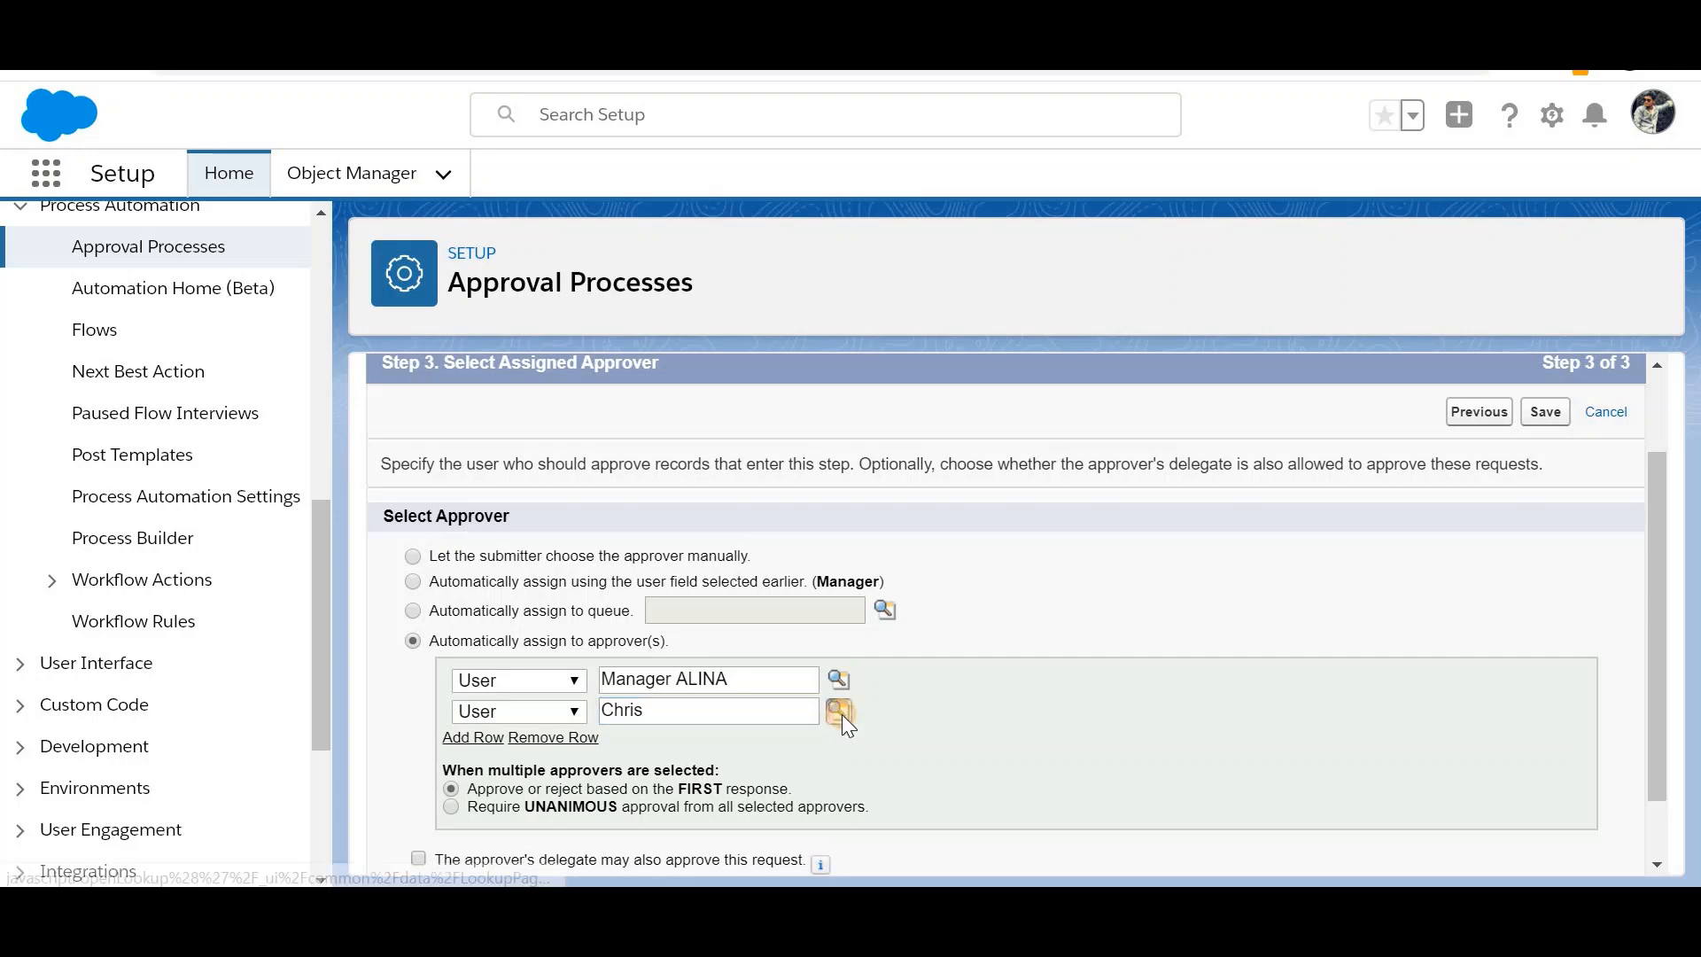
{"action": "left_click", "coordinate": [840, 710]}
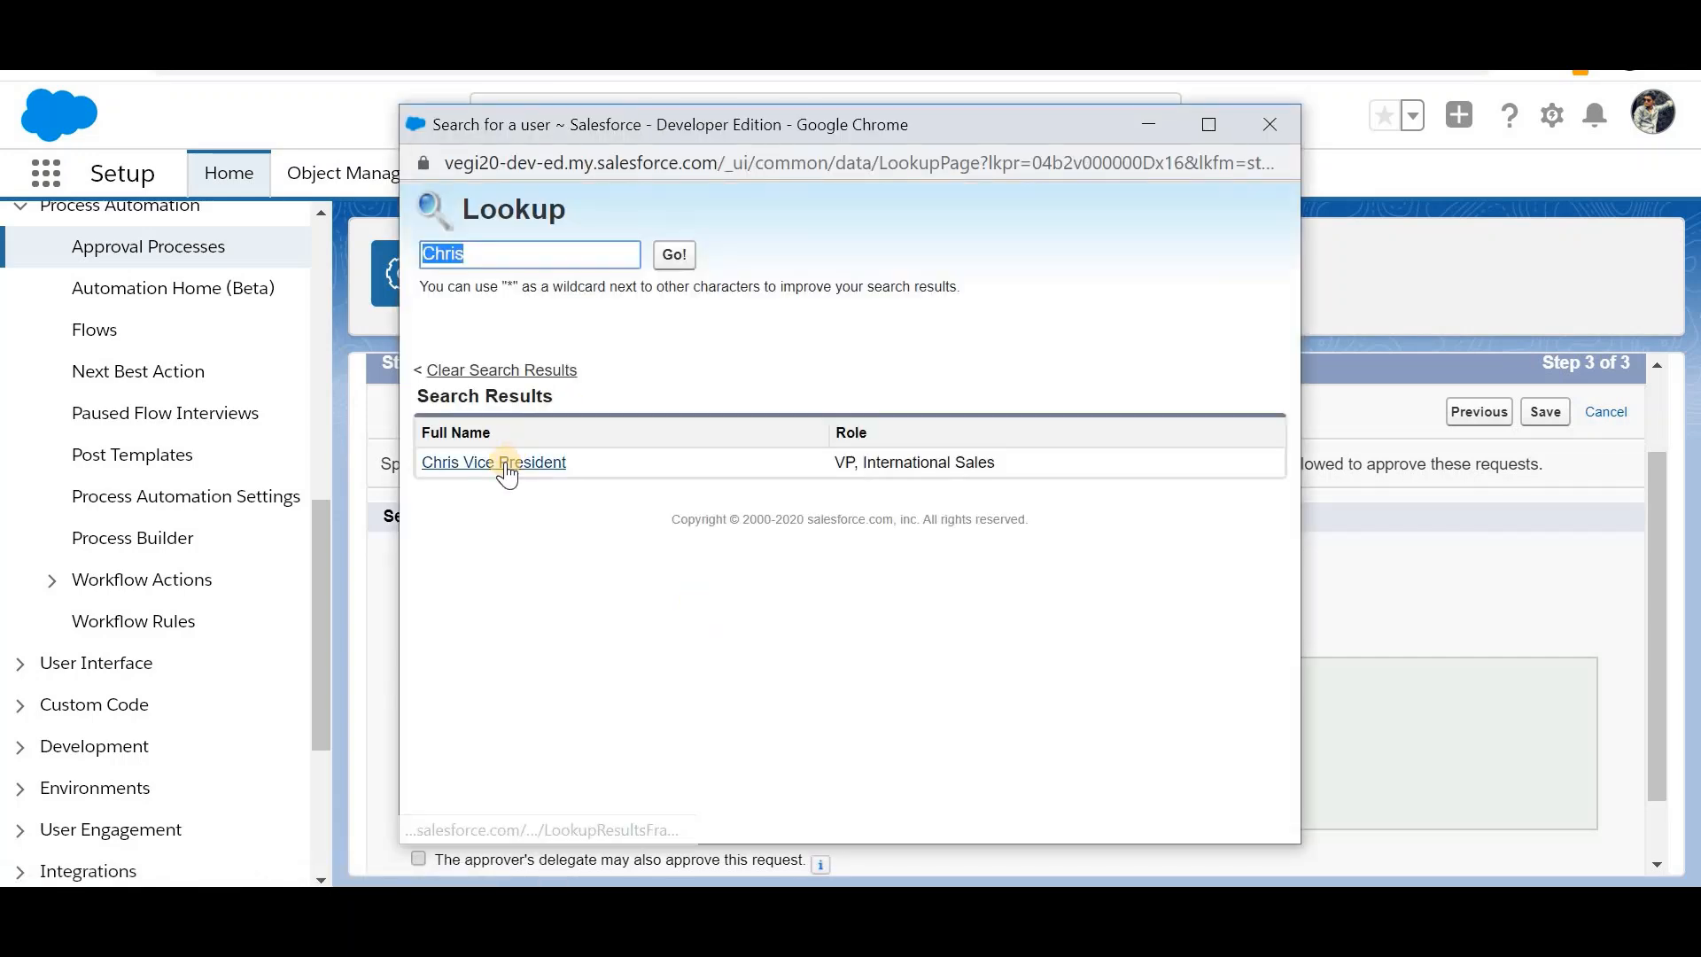
{"action": "left_click", "coordinate": [507, 462]}
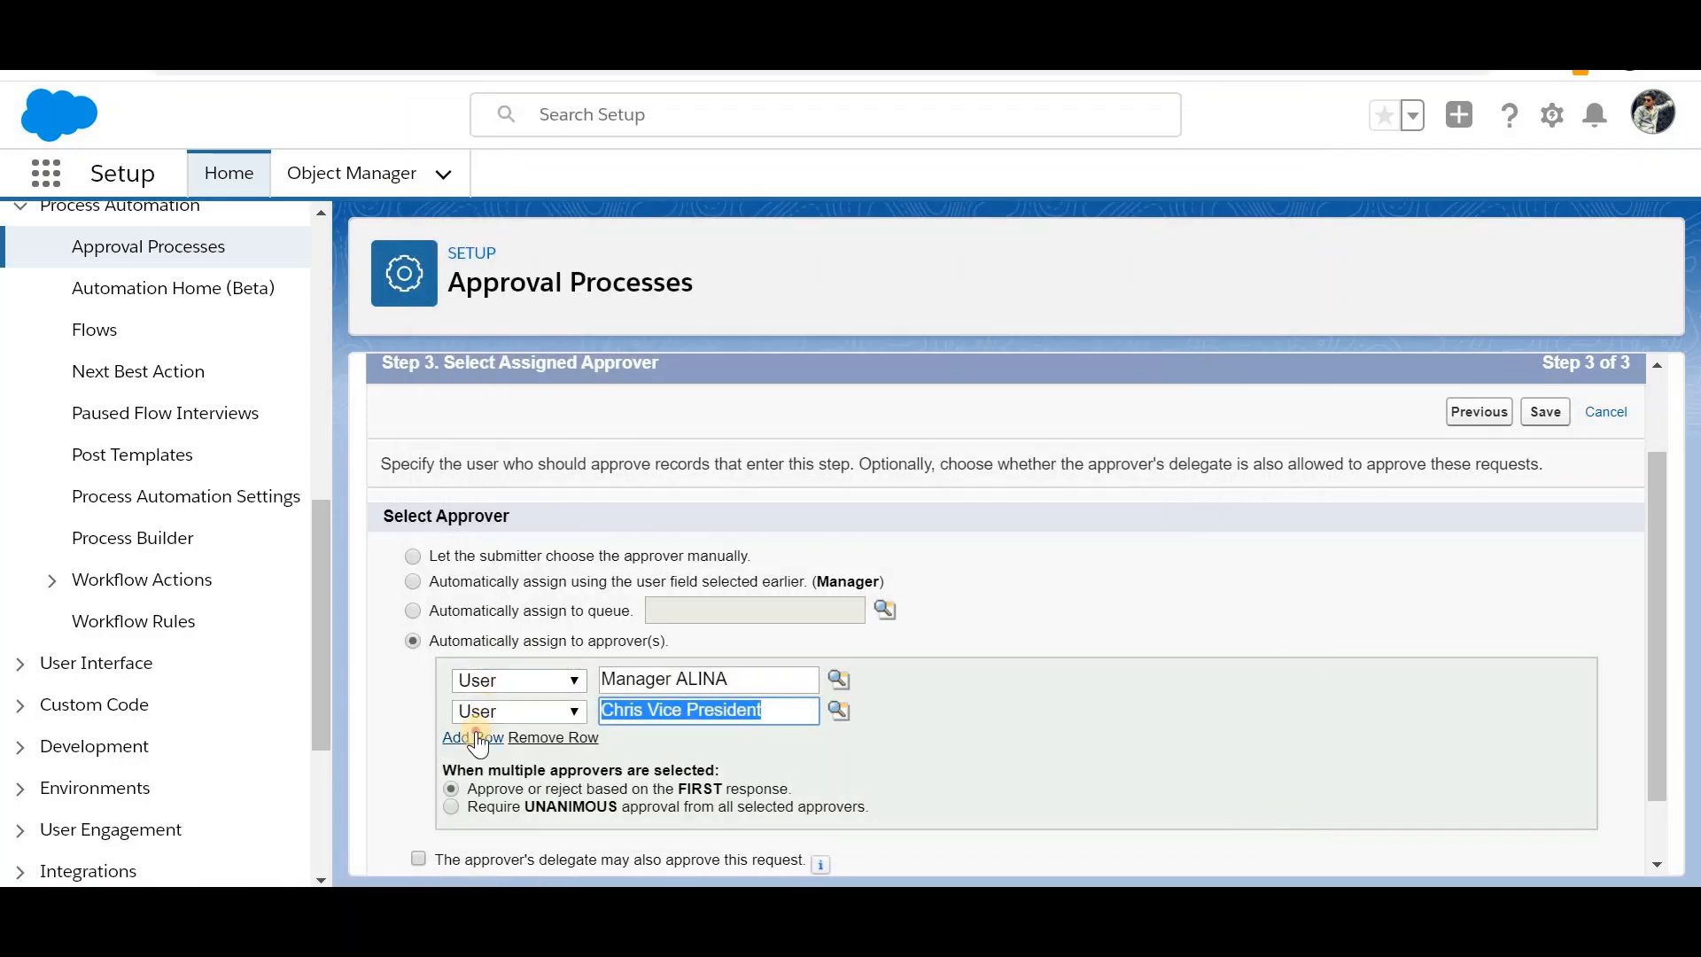
Step: Try out two extra approver rows, remove them again, and require UNANIMOUS approval from all selected approvers
{"action": "left_click", "coordinate": [474, 737]}
{"action": "left_click", "coordinate": [474, 768]}
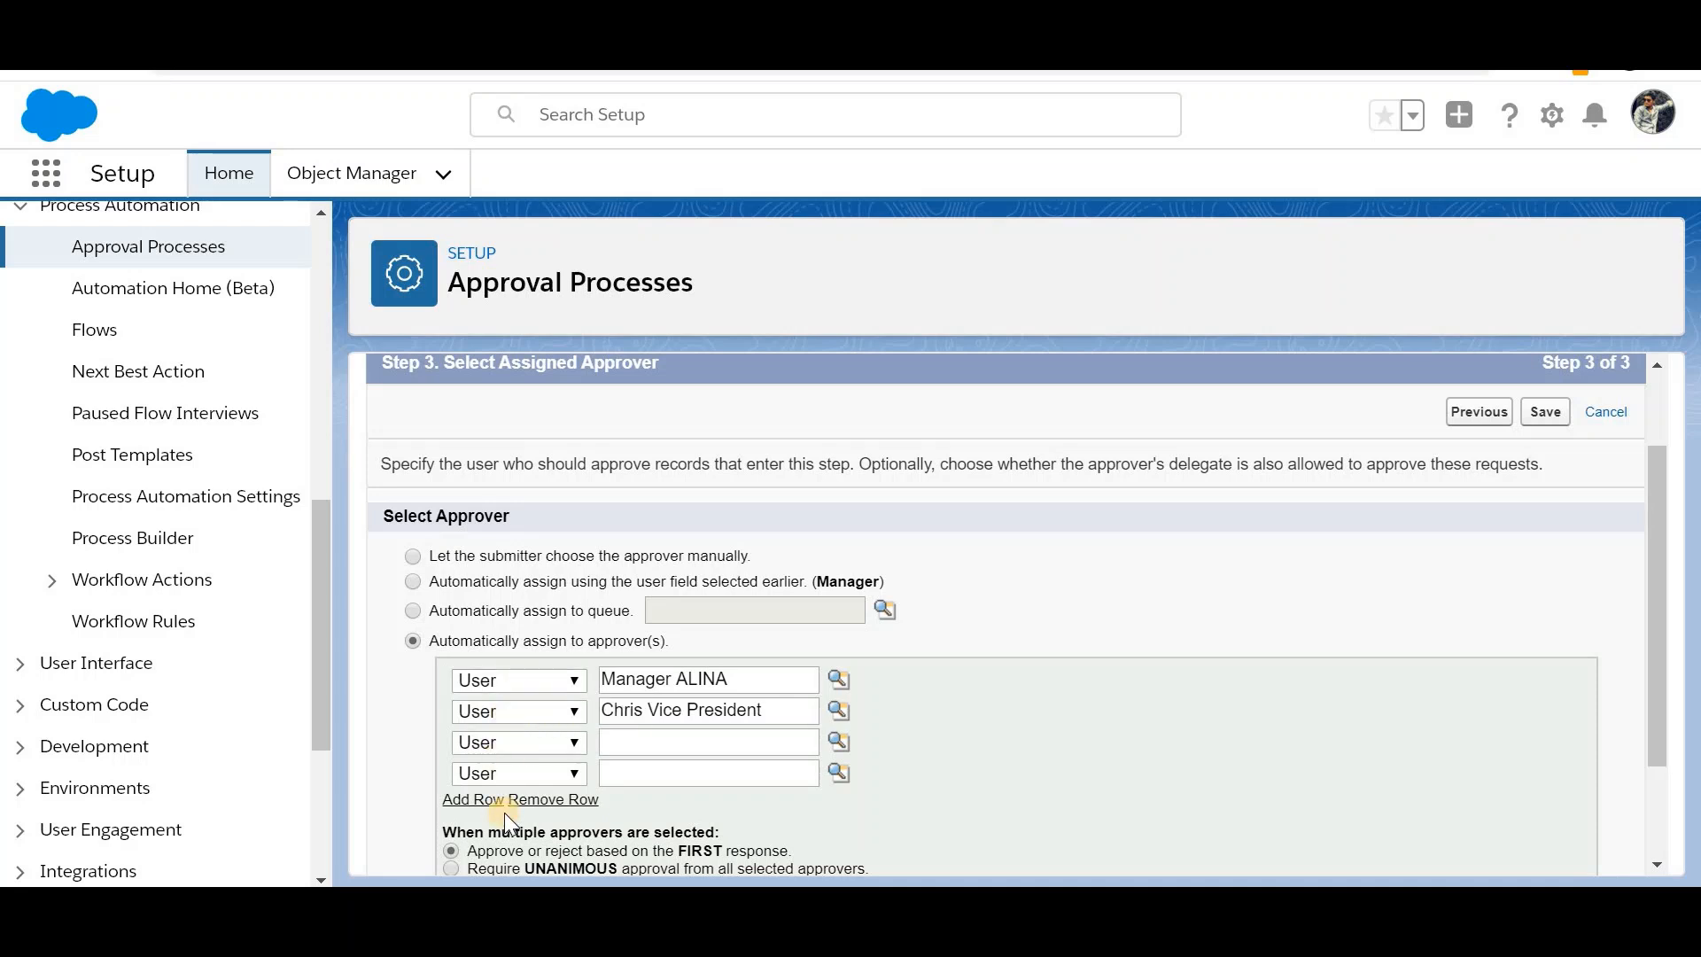
{"action": "scroll", "coordinate": [625, 790], "scroll_direction": "down", "scroll_amount": 1}
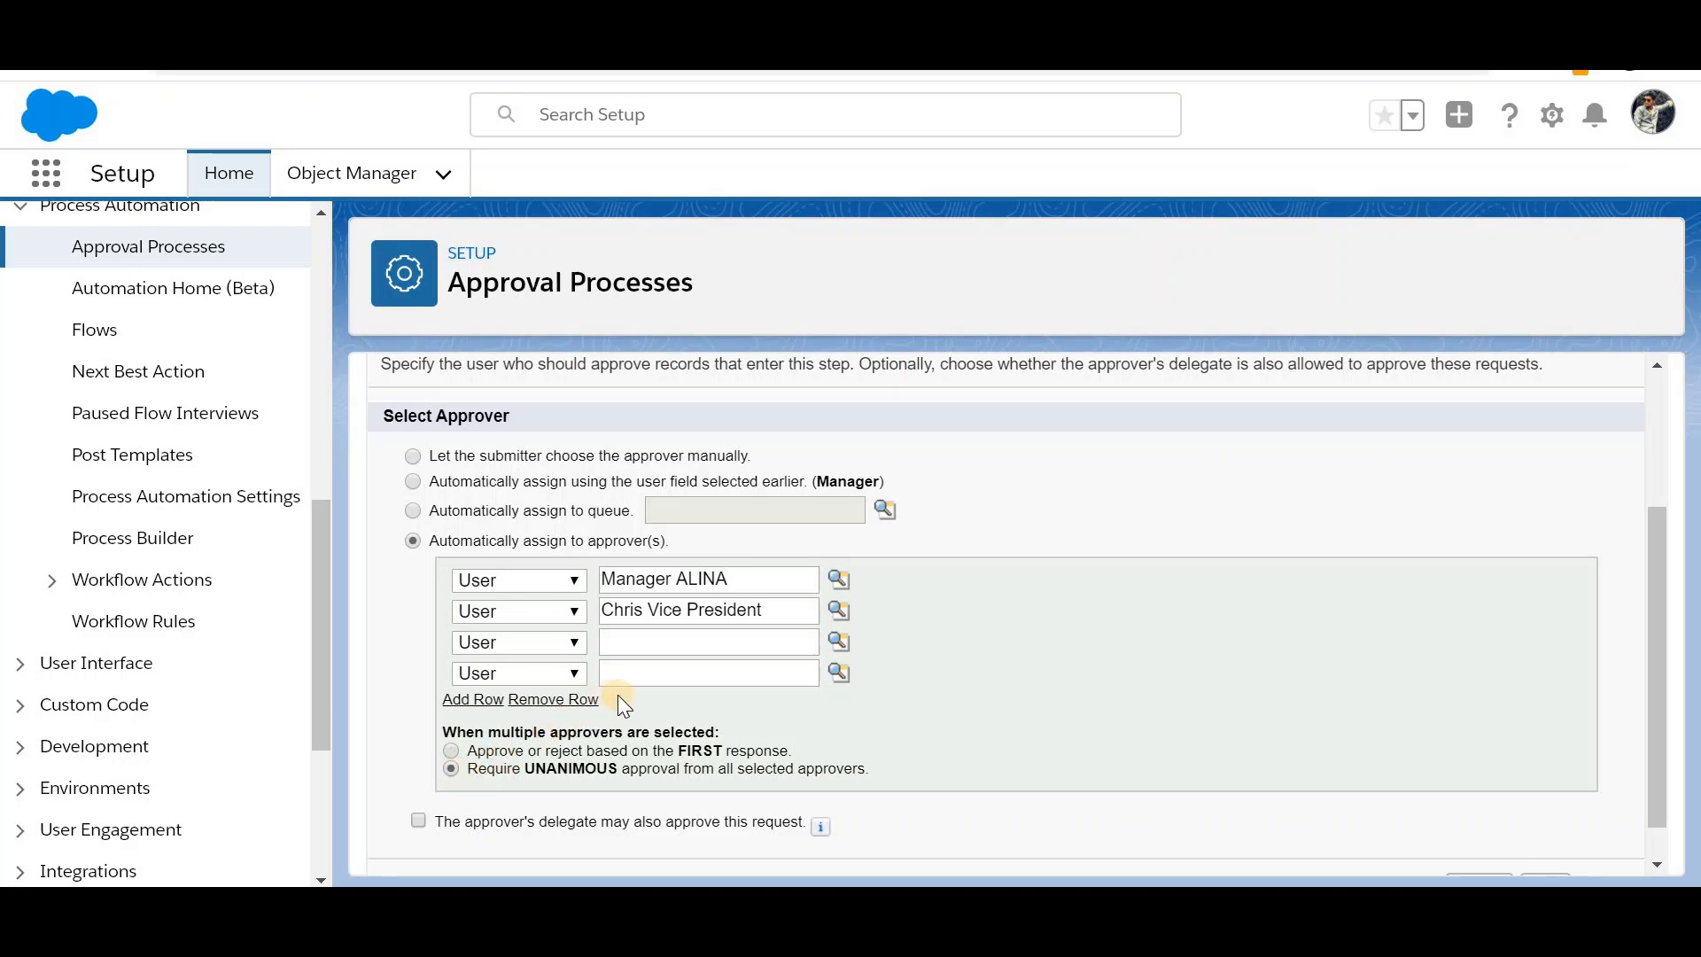
{"action": "left_click", "coordinate": [571, 699]}
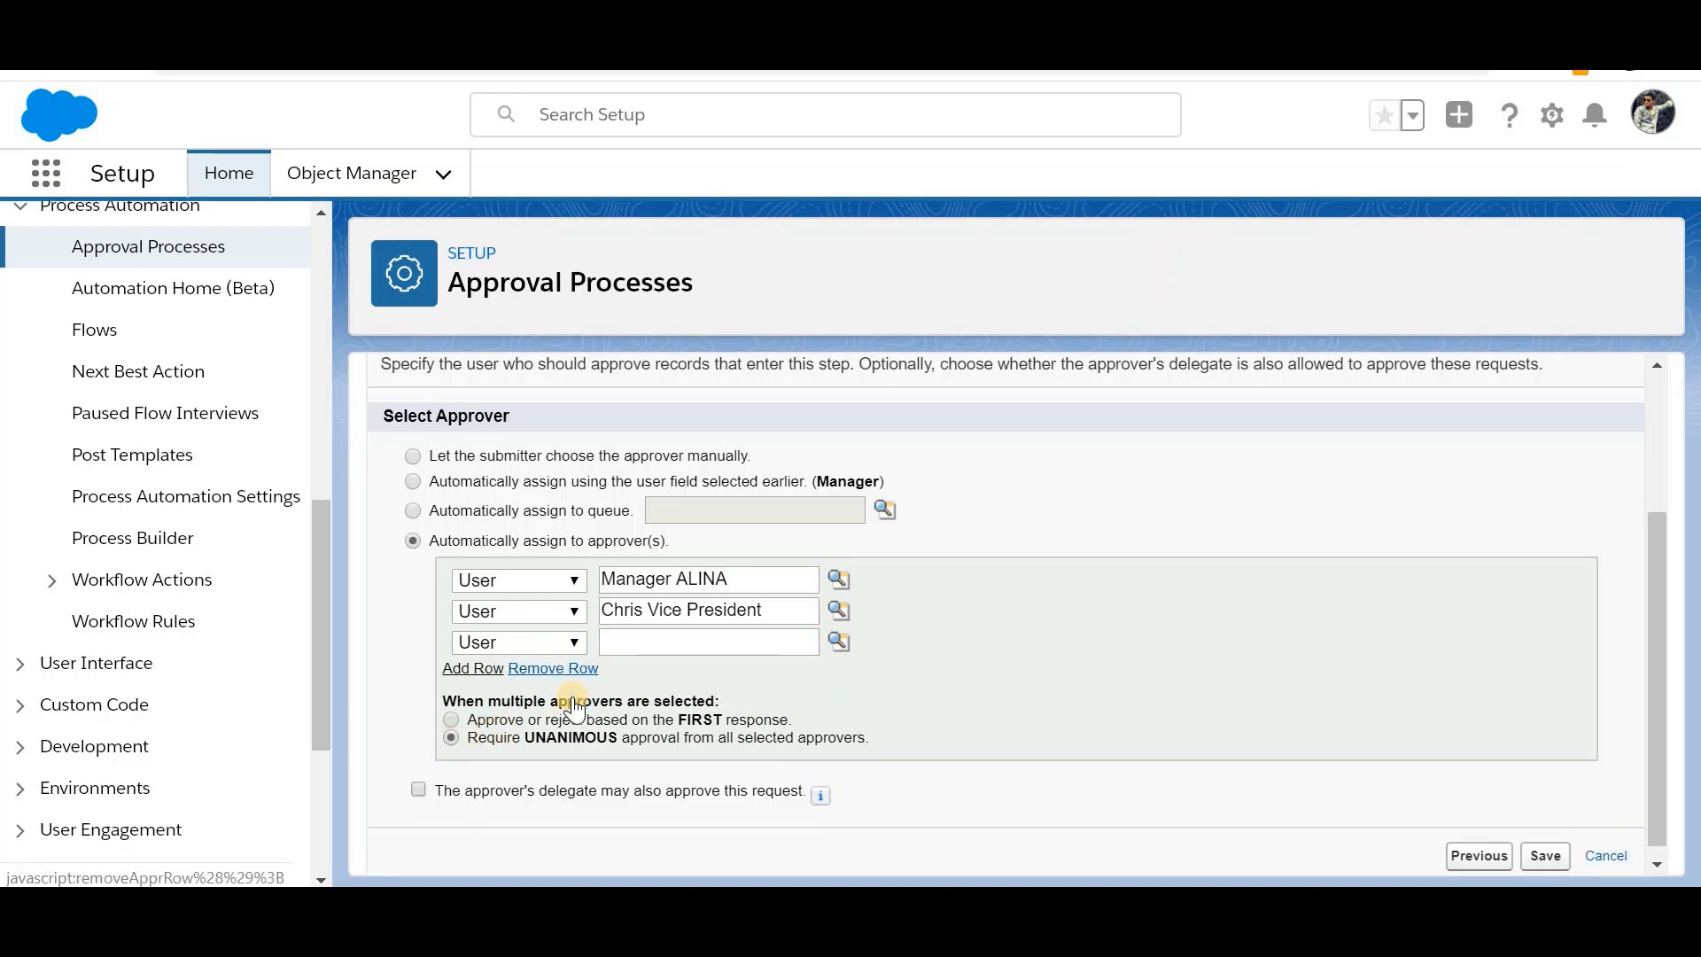
{"action": "left_click", "coordinate": [555, 668]}
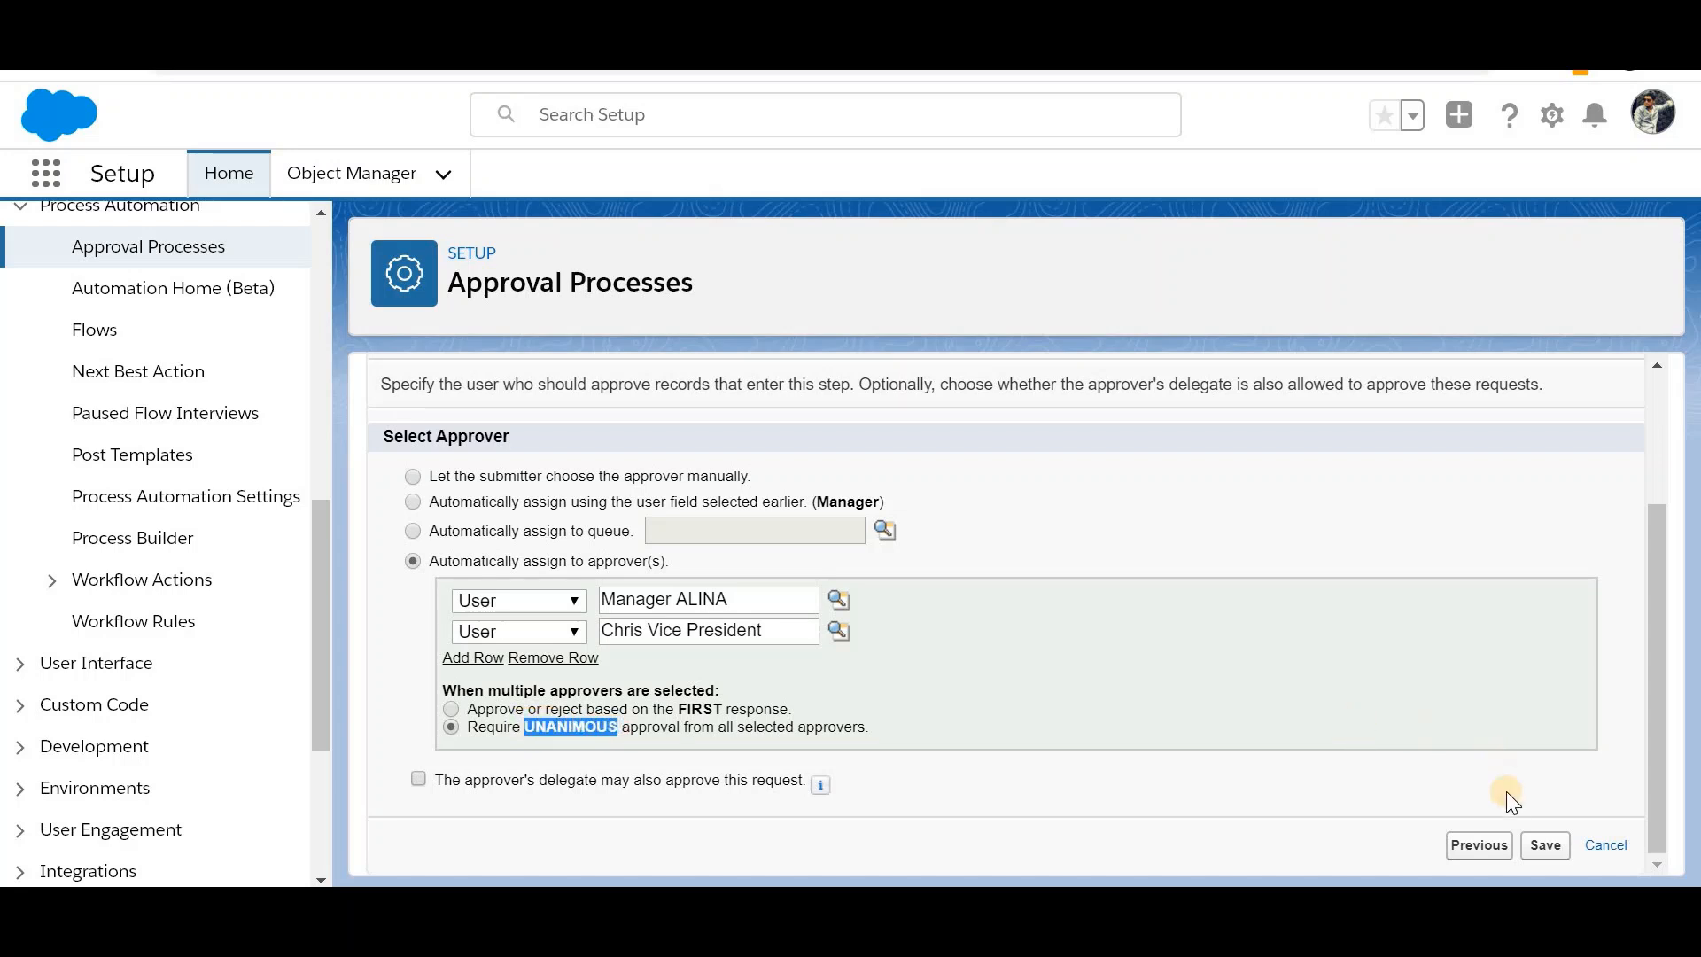
Step: Save the approval step with both approvers and activate the Multi user in Single step process demo 3 process
{"action": "left_click", "coordinate": [1544, 846]}
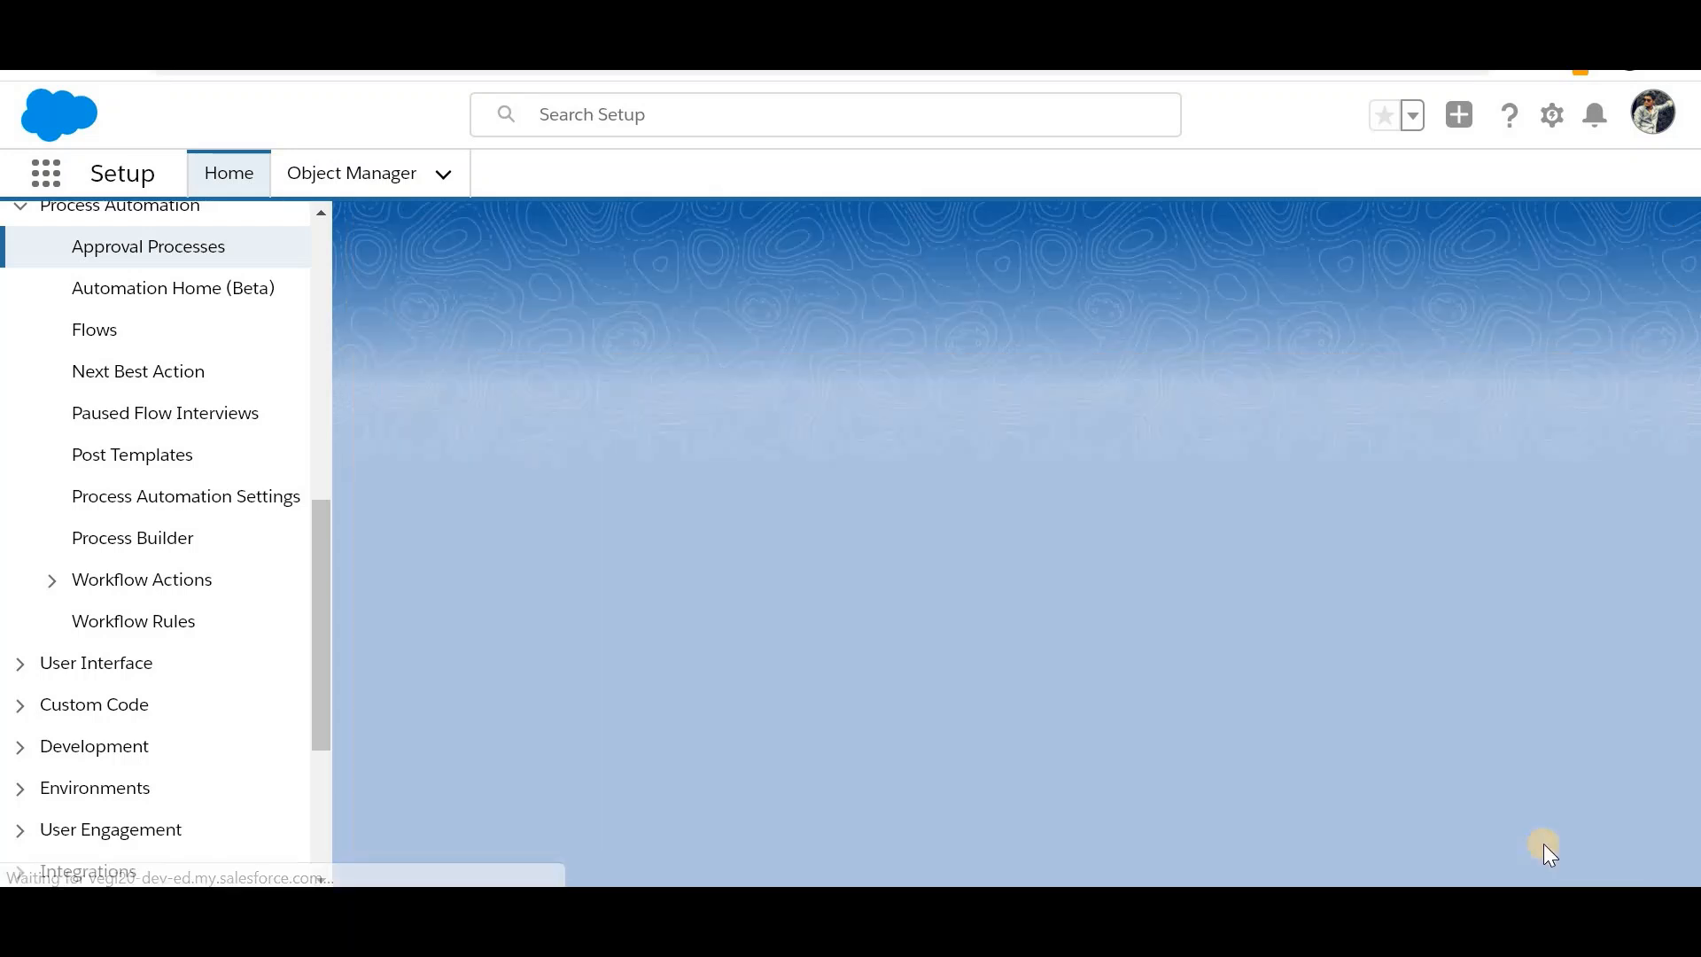
{"action": "scroll", "coordinate": [1011, 616], "scroll_direction": "down", "scroll_amount": 5}
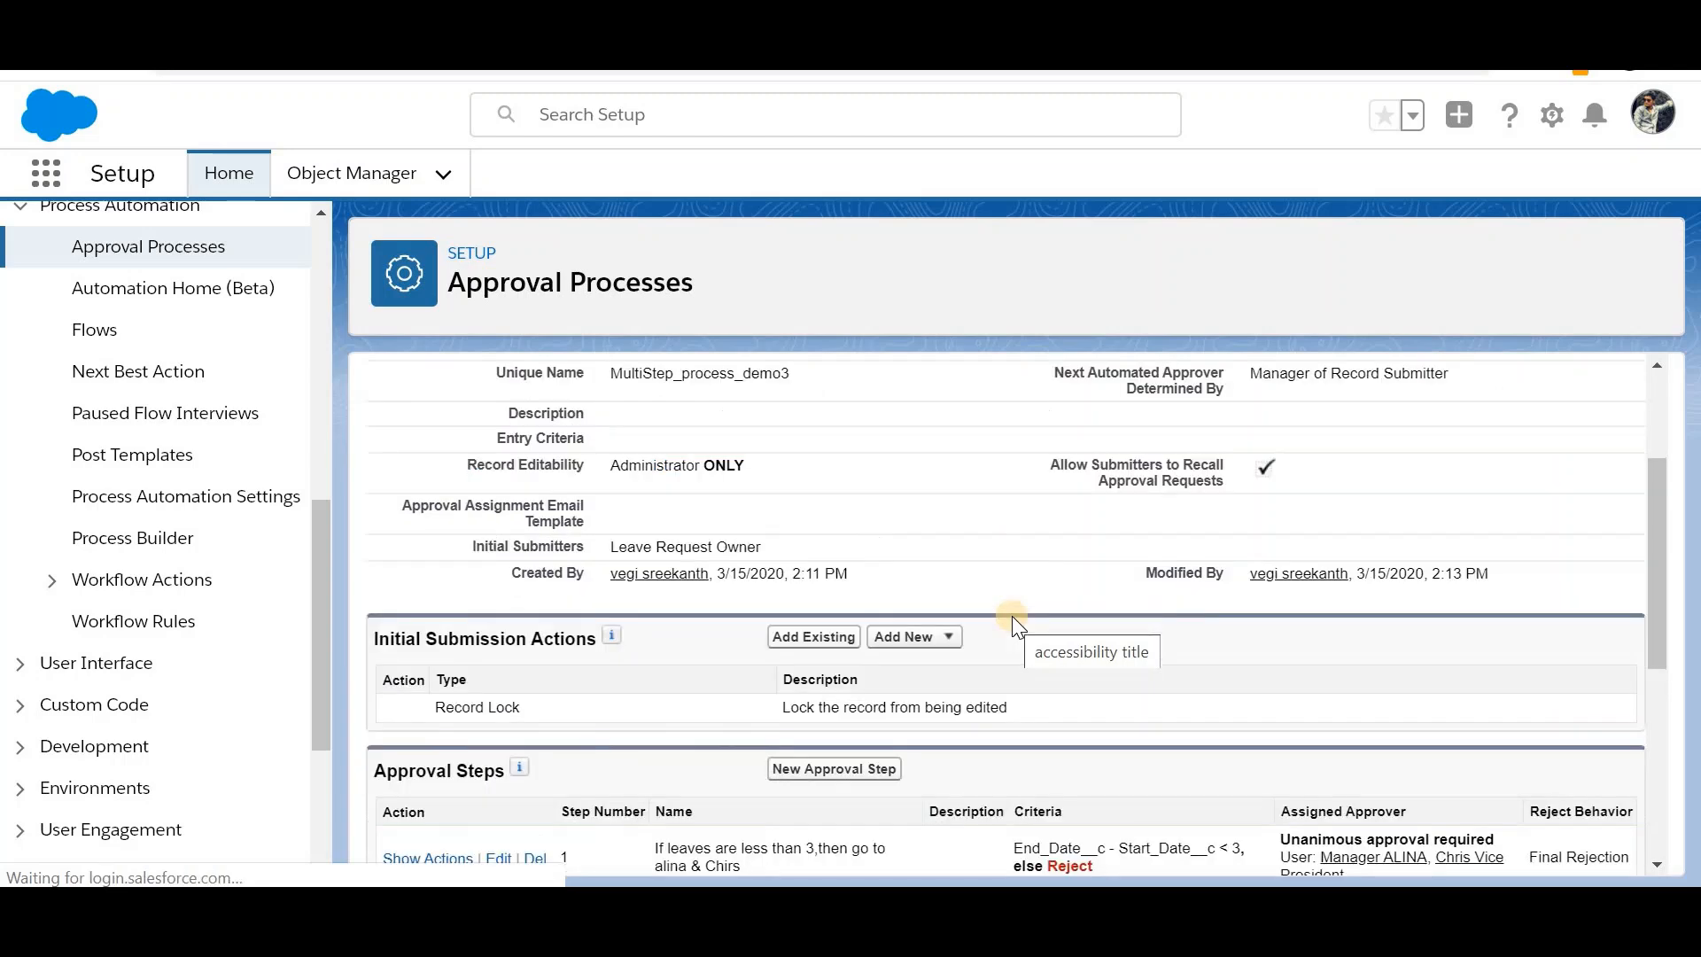
{"action": "scroll", "coordinate": [1011, 616], "scroll_direction": "up", "scroll_amount": 4}
{"action": "scroll", "coordinate": [1012, 623], "scroll_direction": "up", "scroll_amount": 2}
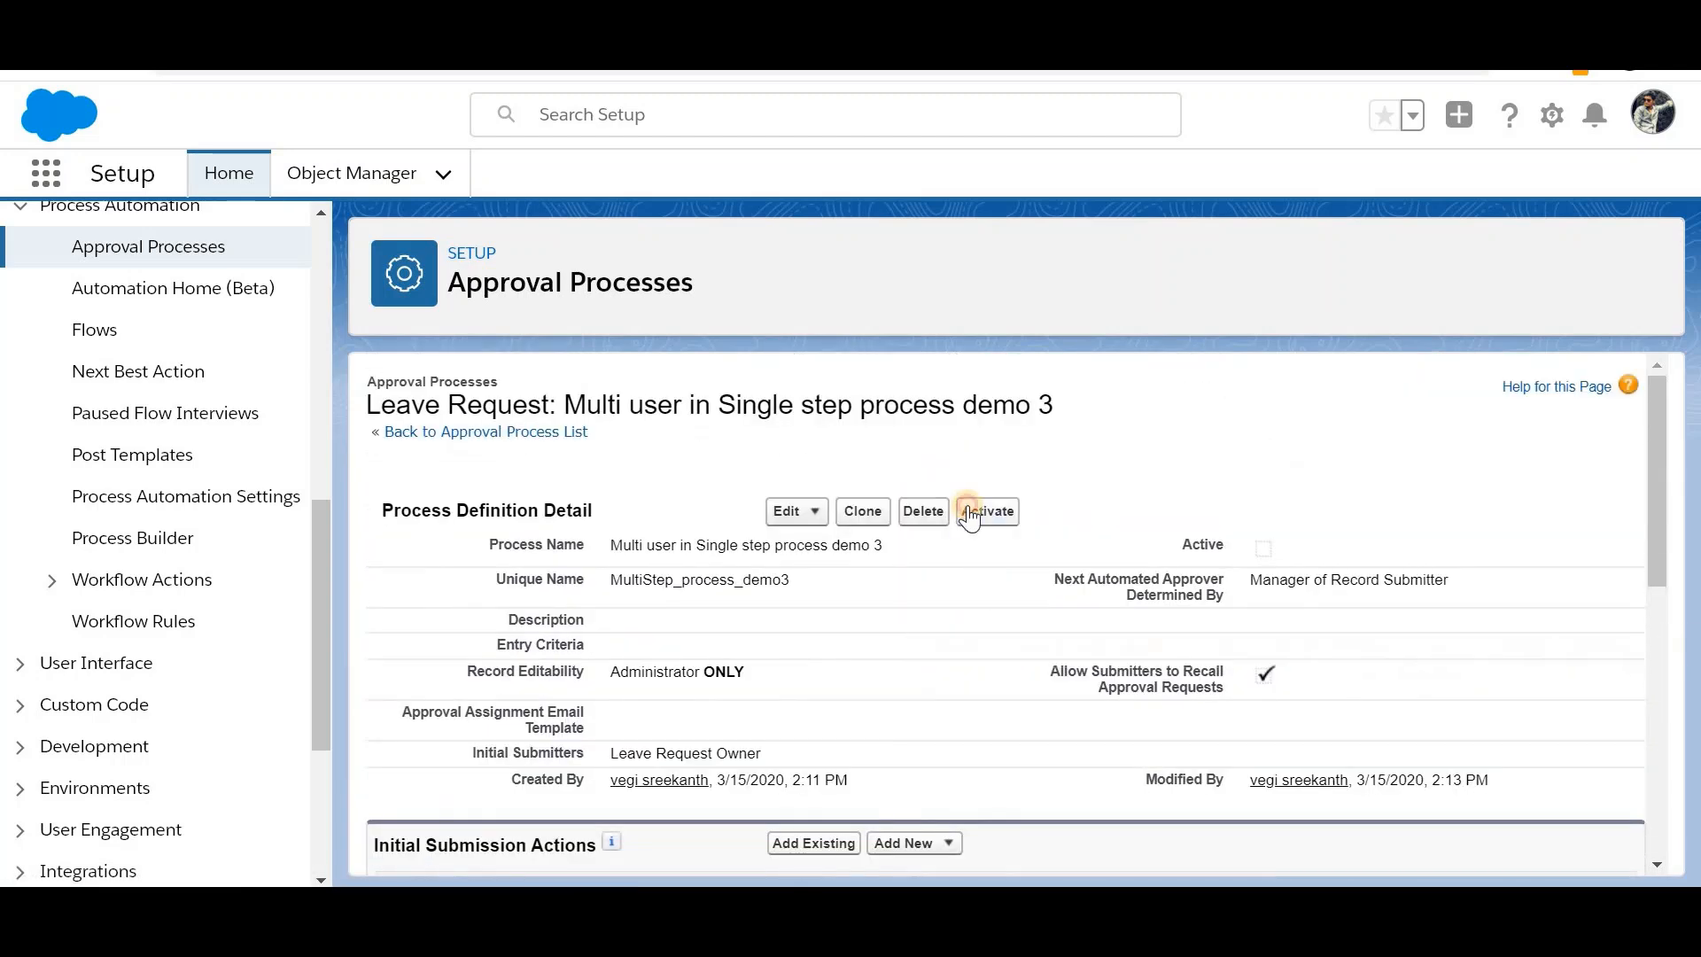
{"action": "left_click", "coordinate": [969, 514]}
{"action": "left_click", "coordinate": [986, 254]}
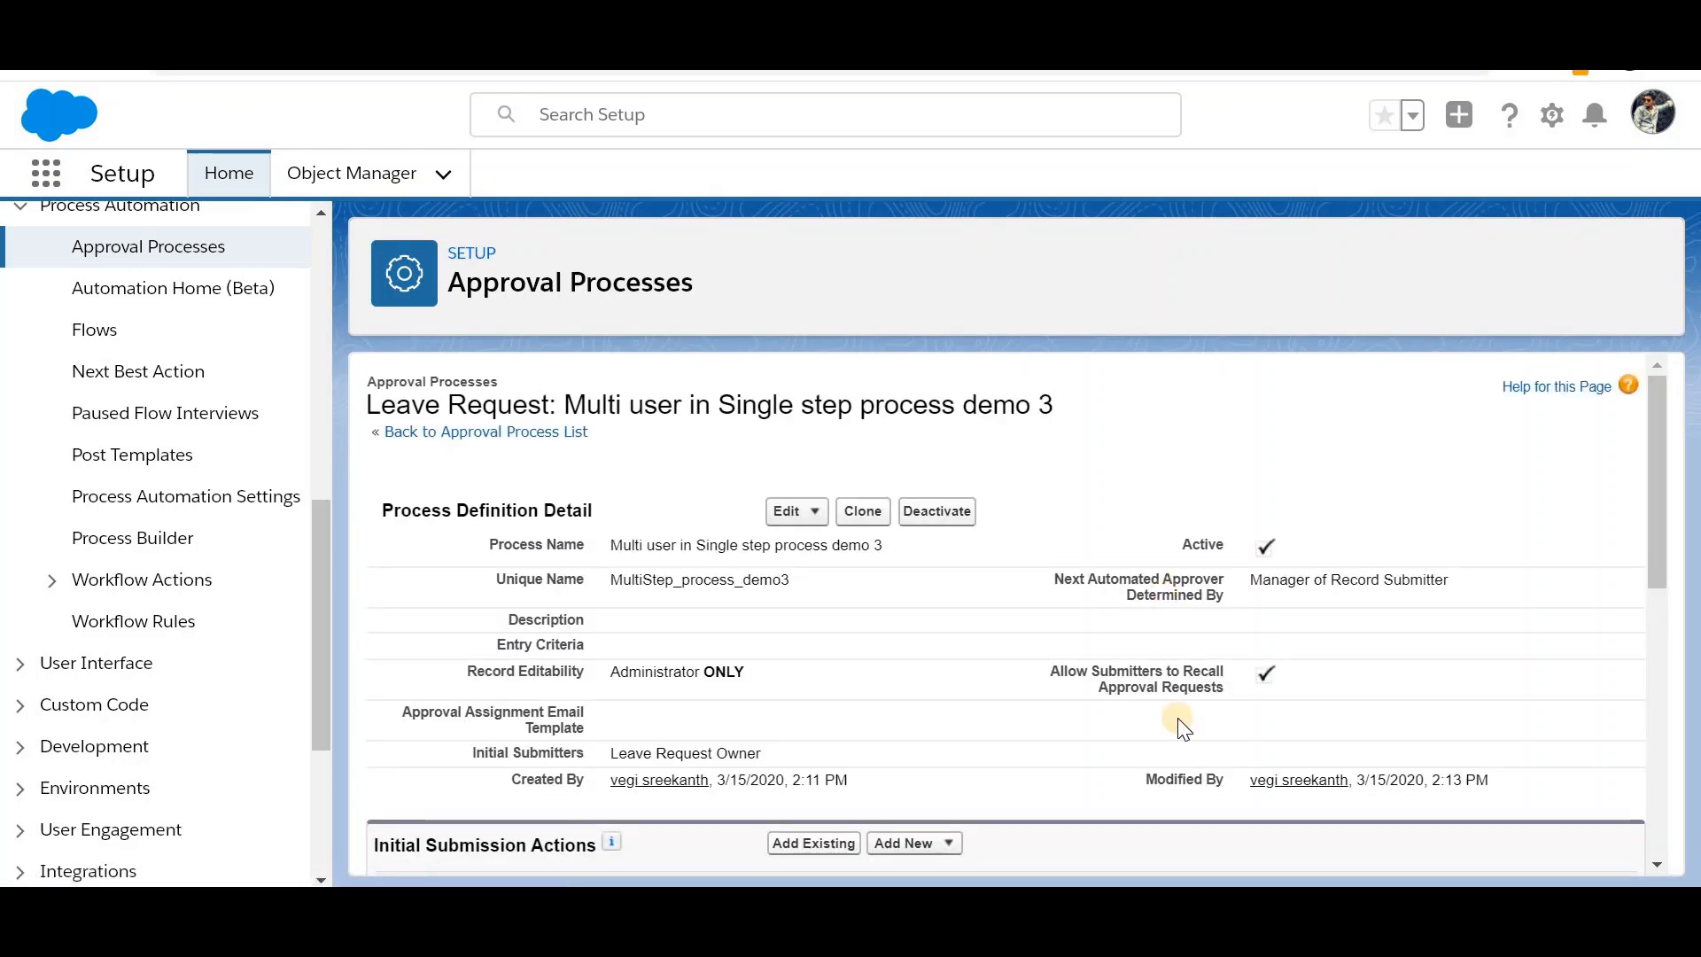
{"action": "scroll", "coordinate": [1177, 718], "scroll_direction": "down", "scroll_amount": 6}
{"action": "scroll", "coordinate": [991, 542], "scroll_direction": "up", "scroll_amount": 2}
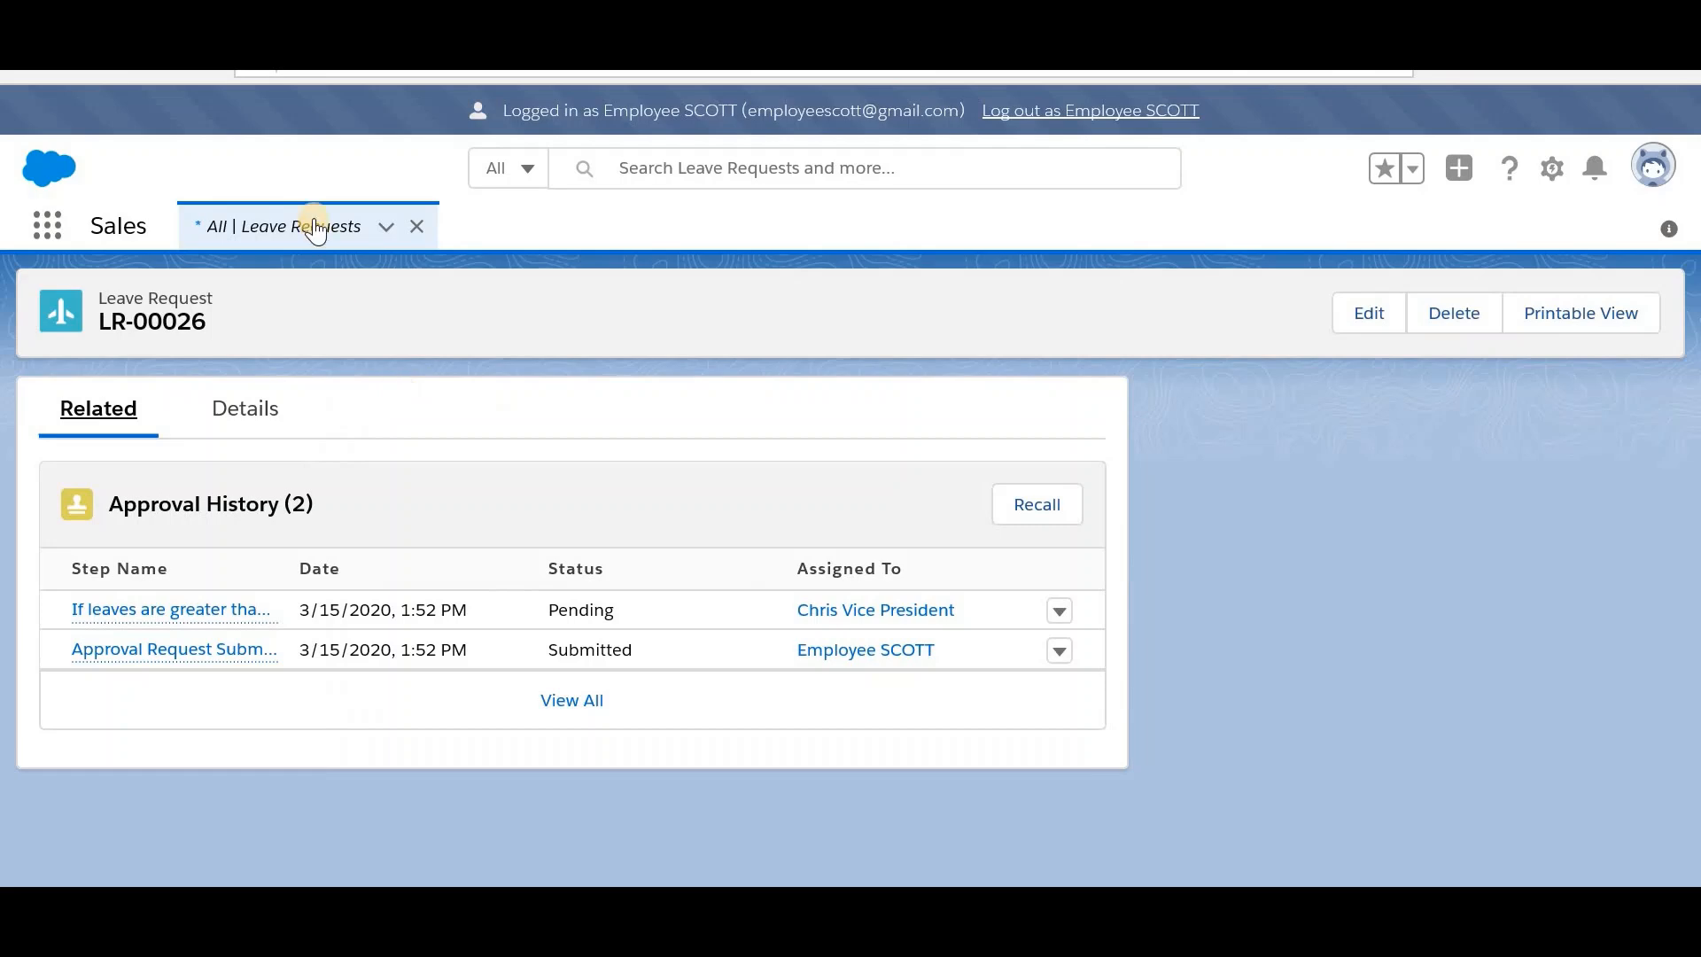
Step: In the employee's session, create a Casual Leave request from 3/17/2020 to 3/18/2020, save it, and submit it for approval without comments
{"action": "left_click", "coordinate": [311, 226]}
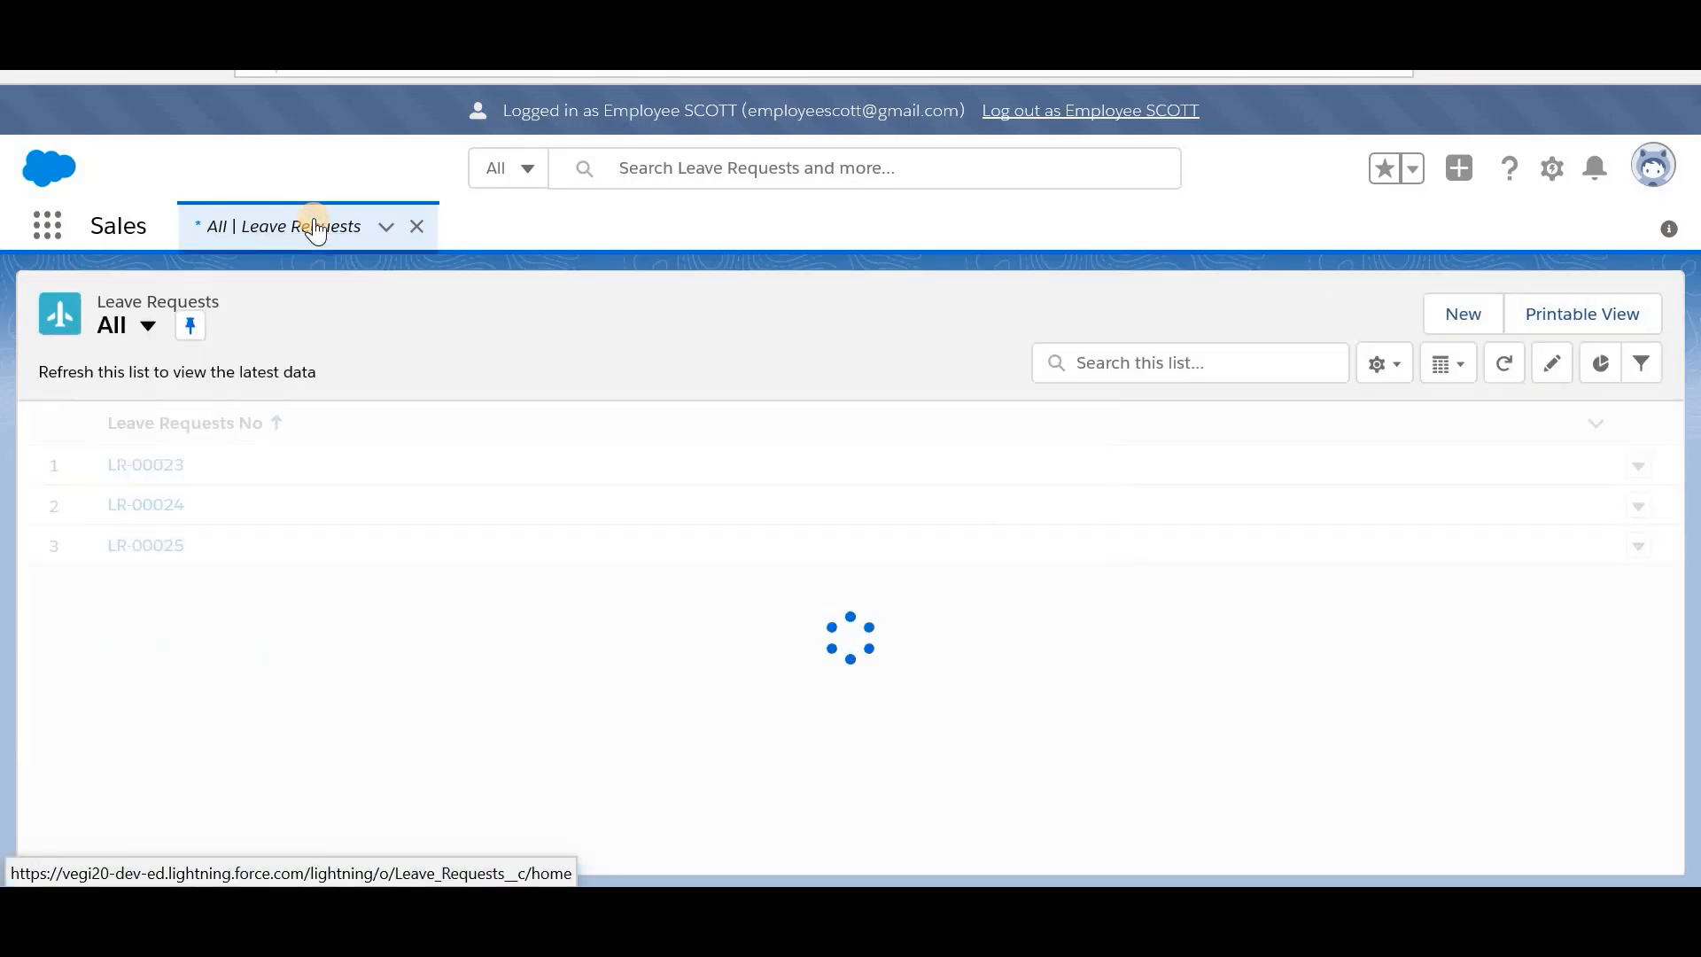
{"action": "triple_click", "coordinate": [636, 116]}
{"action": "left_click", "coordinate": [1469, 316]}
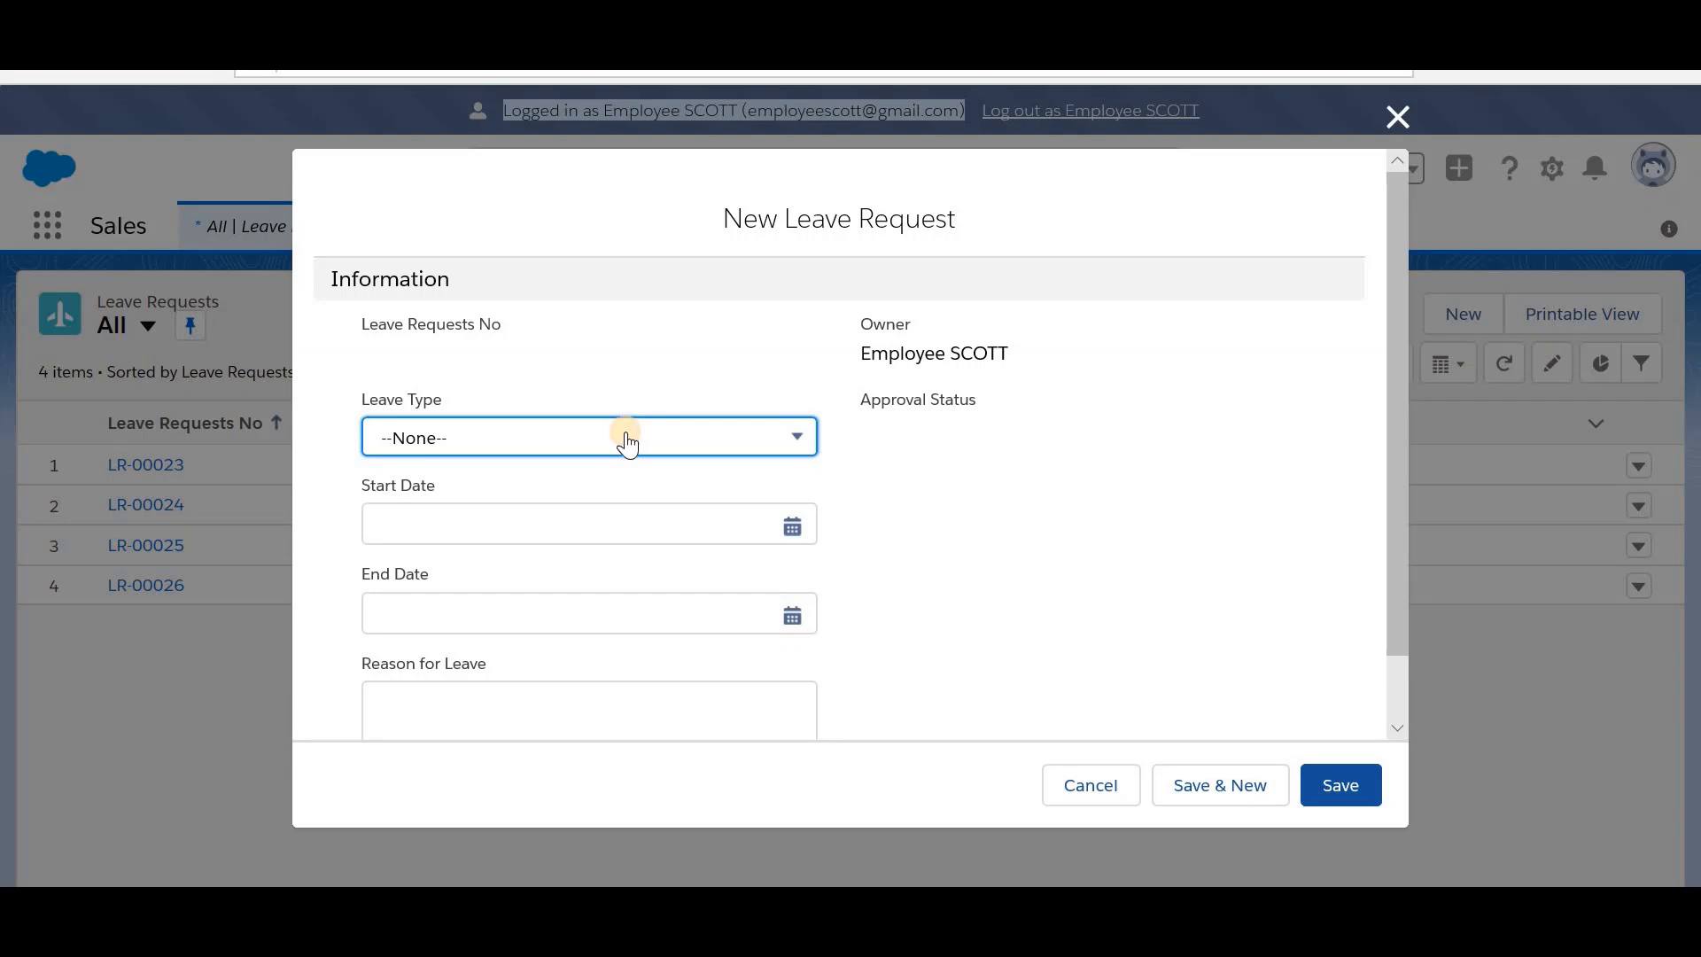
{"action": "left_click", "coordinate": [626, 437]}
{"action": "left_click", "coordinate": [493, 588]}
{"action": "left_click", "coordinate": [625, 529]}
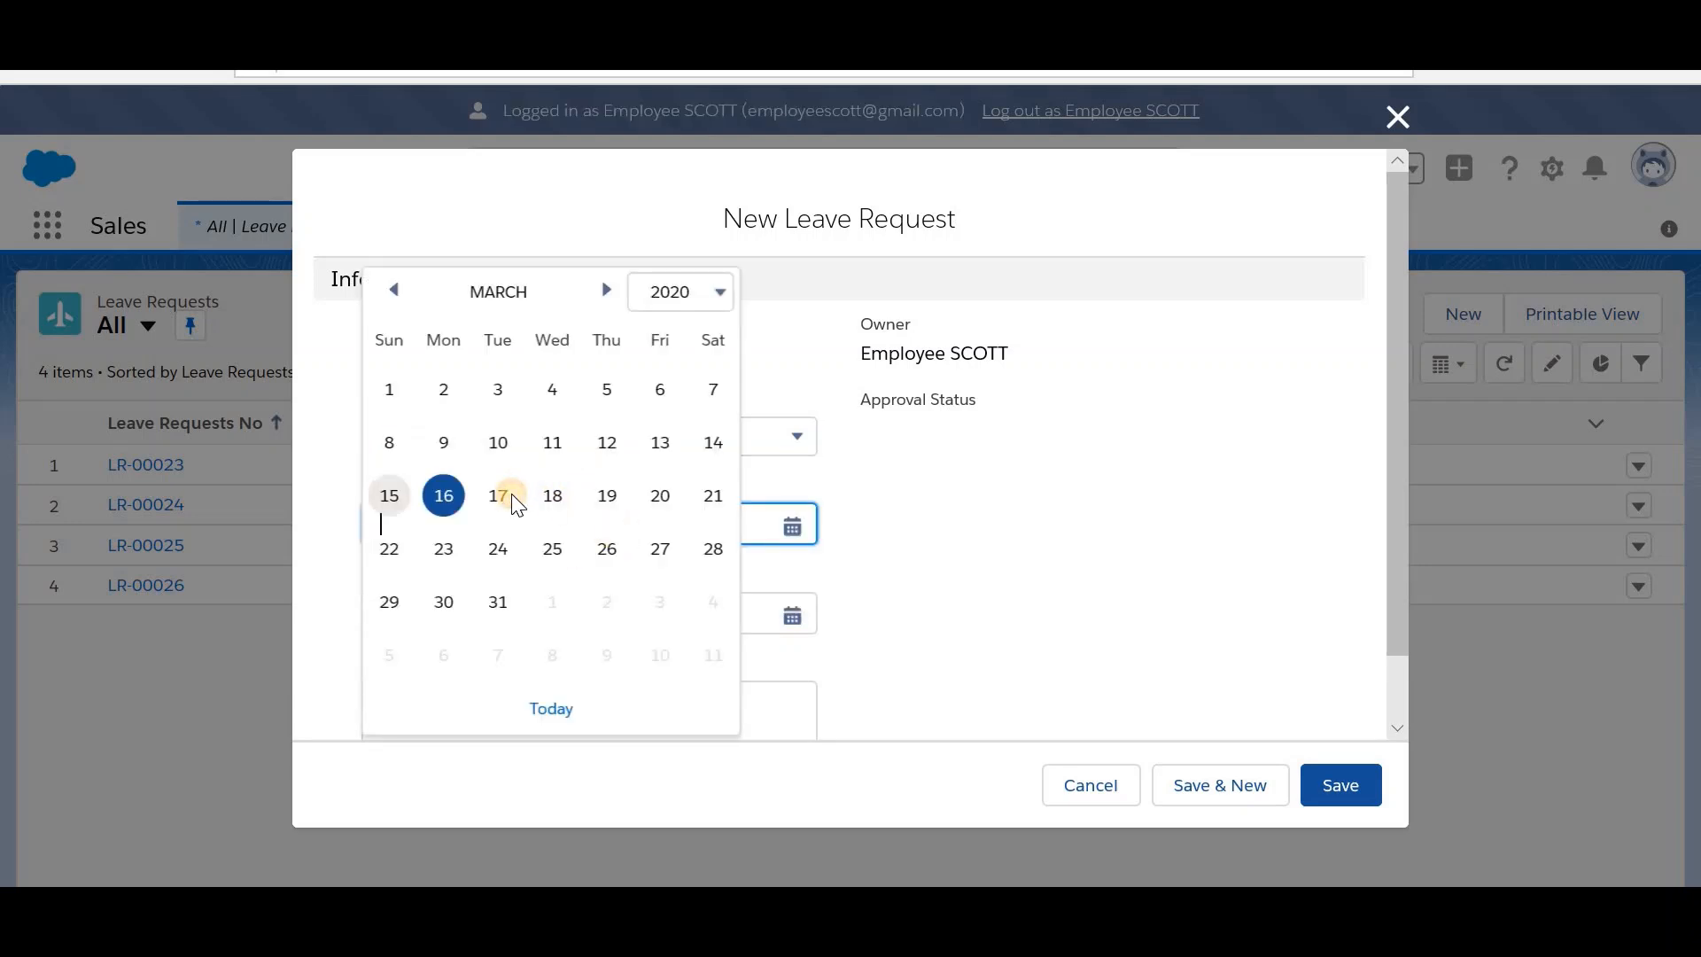
{"action": "left_click", "coordinate": [512, 499]}
{"action": "left_click", "coordinate": [522, 613]}
{"action": "left_click", "coordinate": [558, 486]}
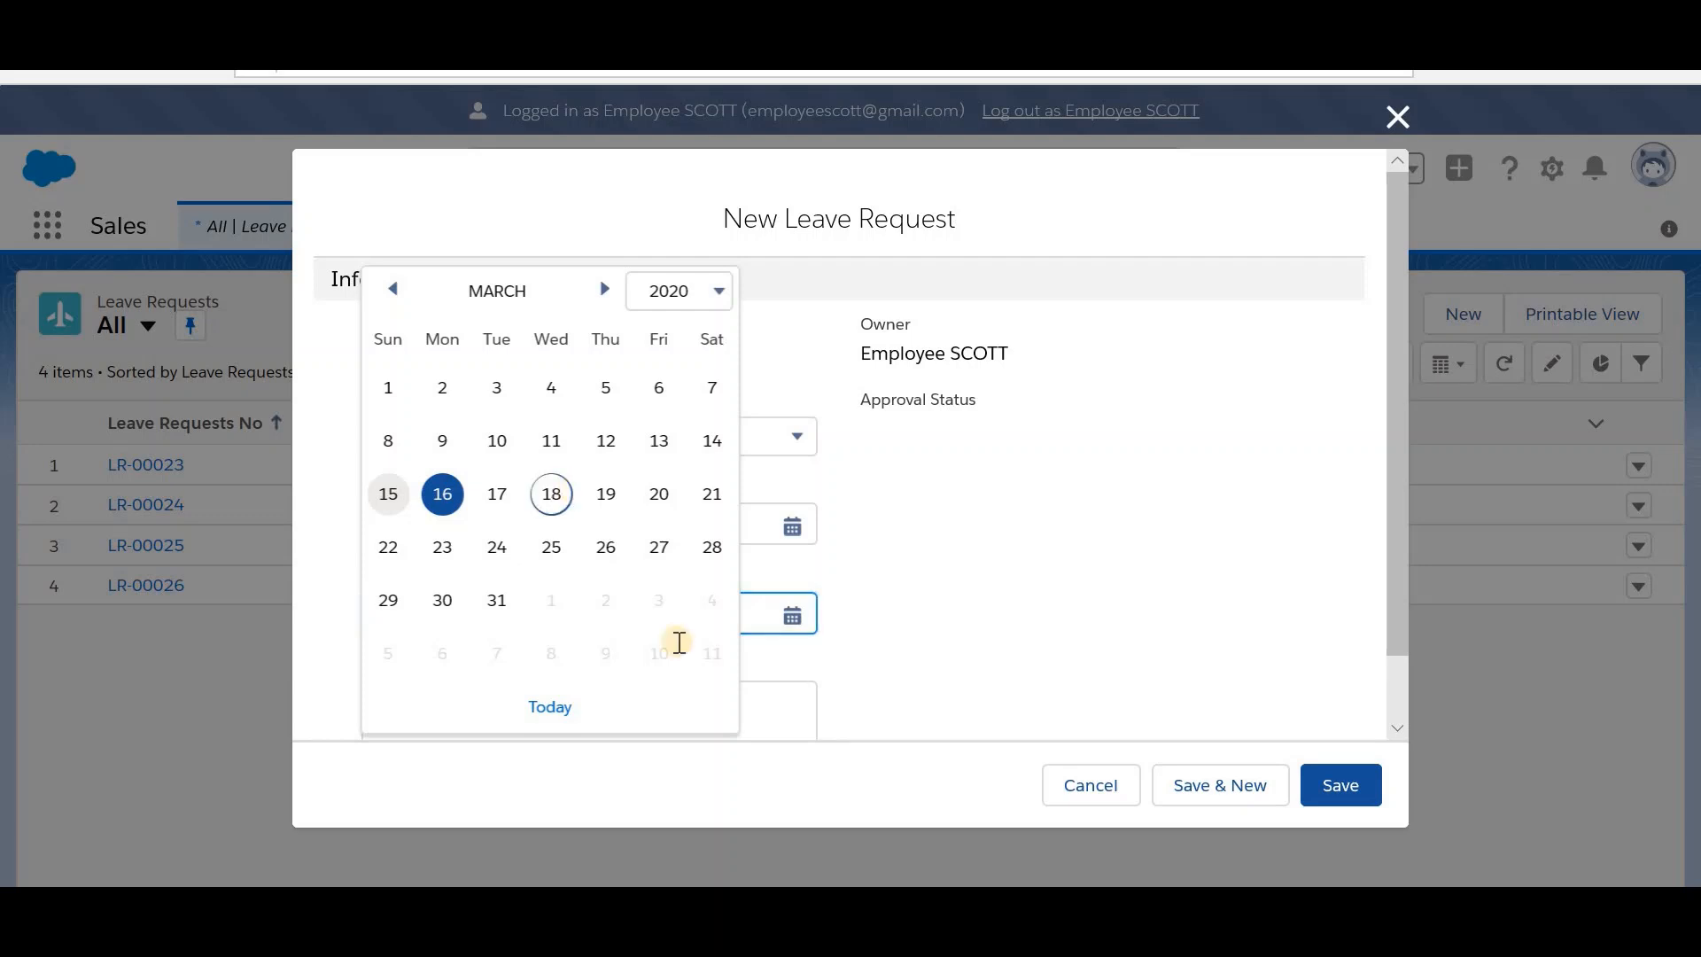
{"action": "left_click", "coordinate": [1327, 787]}
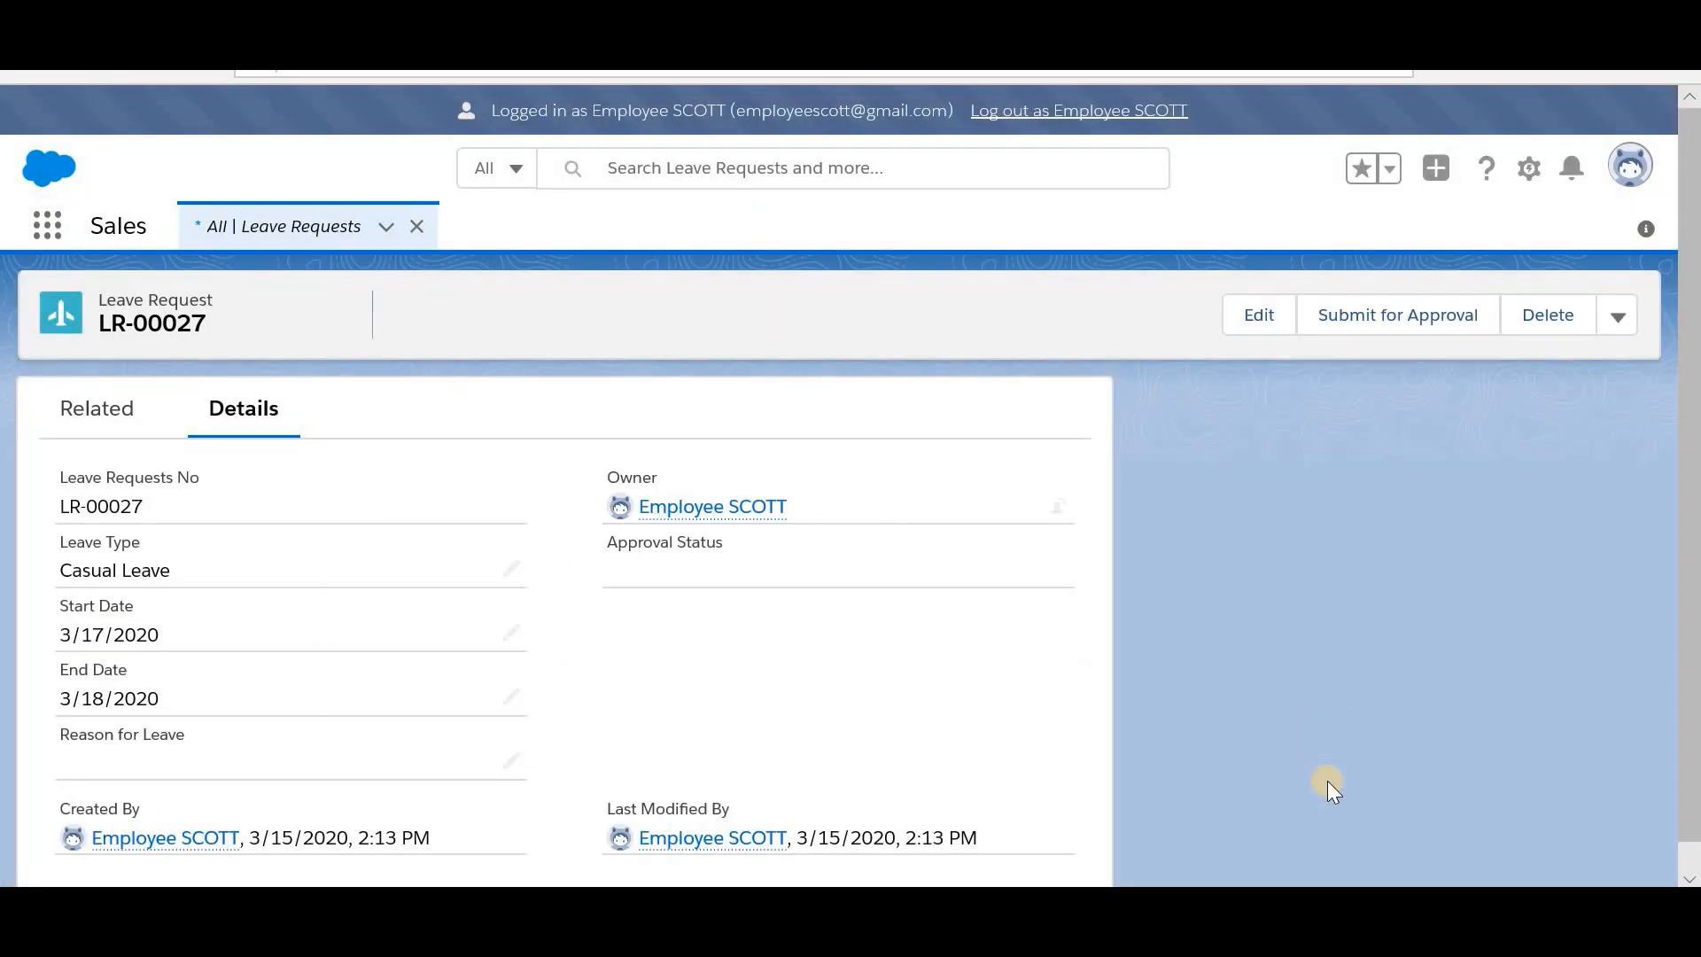
{"action": "left_click", "coordinate": [1434, 305]}
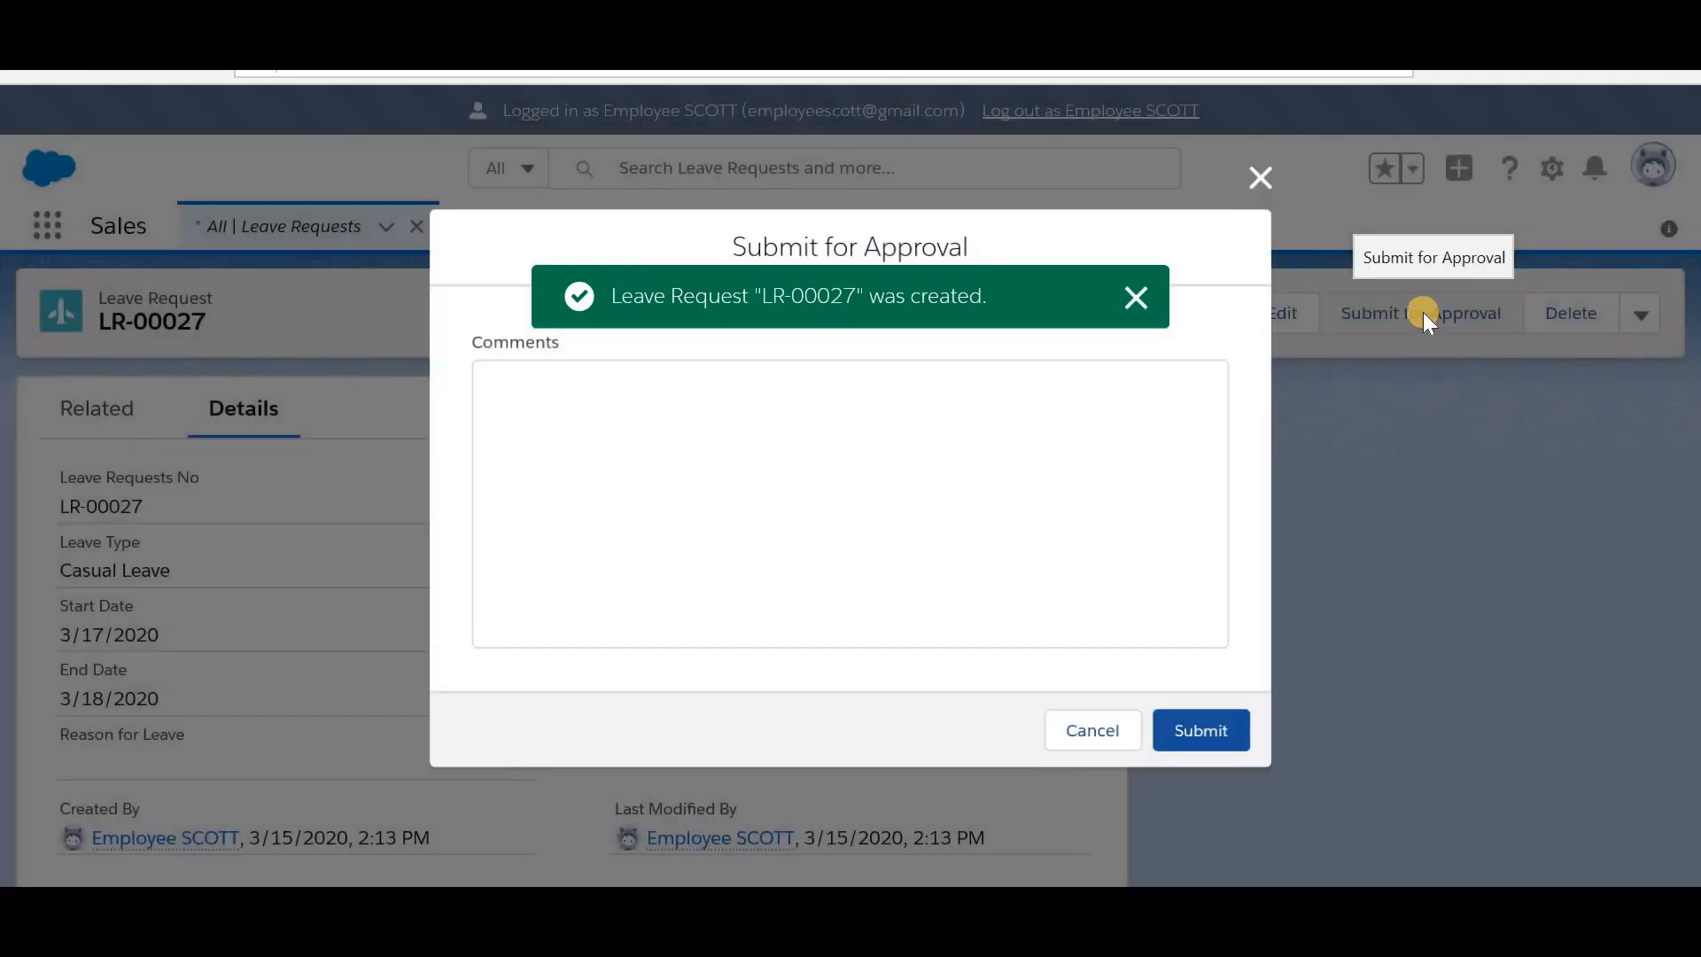
{"action": "left_click", "coordinate": [1175, 726]}
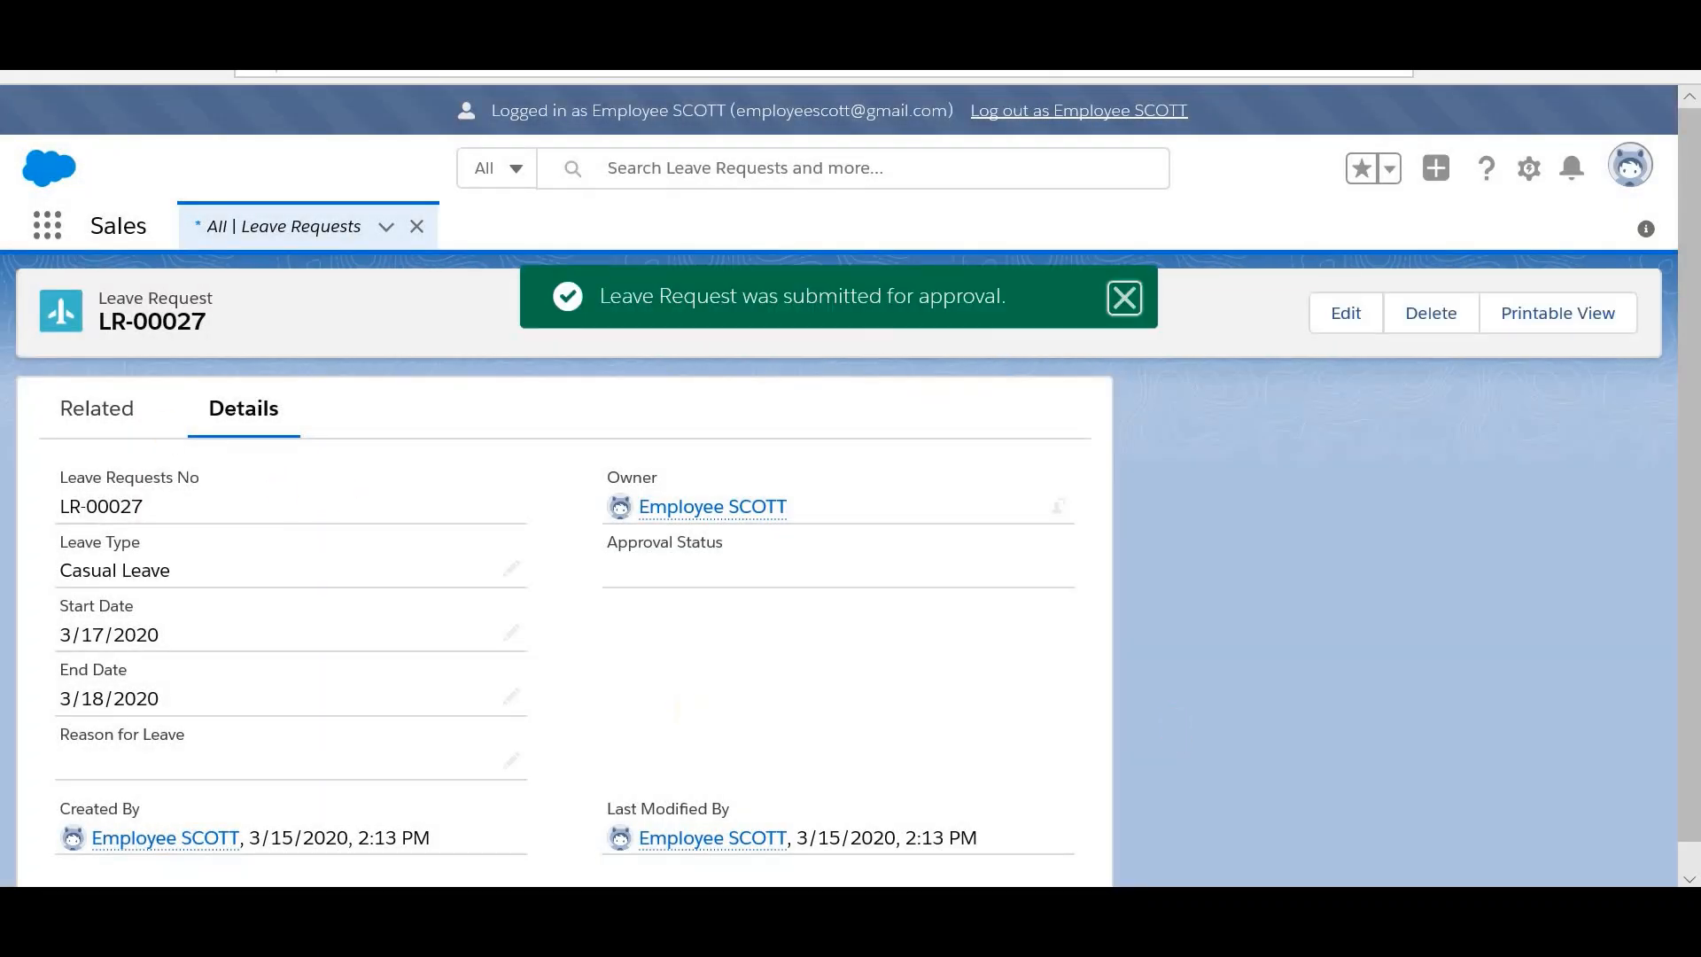
Step: Switch to the manager's session, open the new leave request from the notifications, approve it without comments, and check its approval status
{"action": "left_click", "coordinate": [753, 809]}
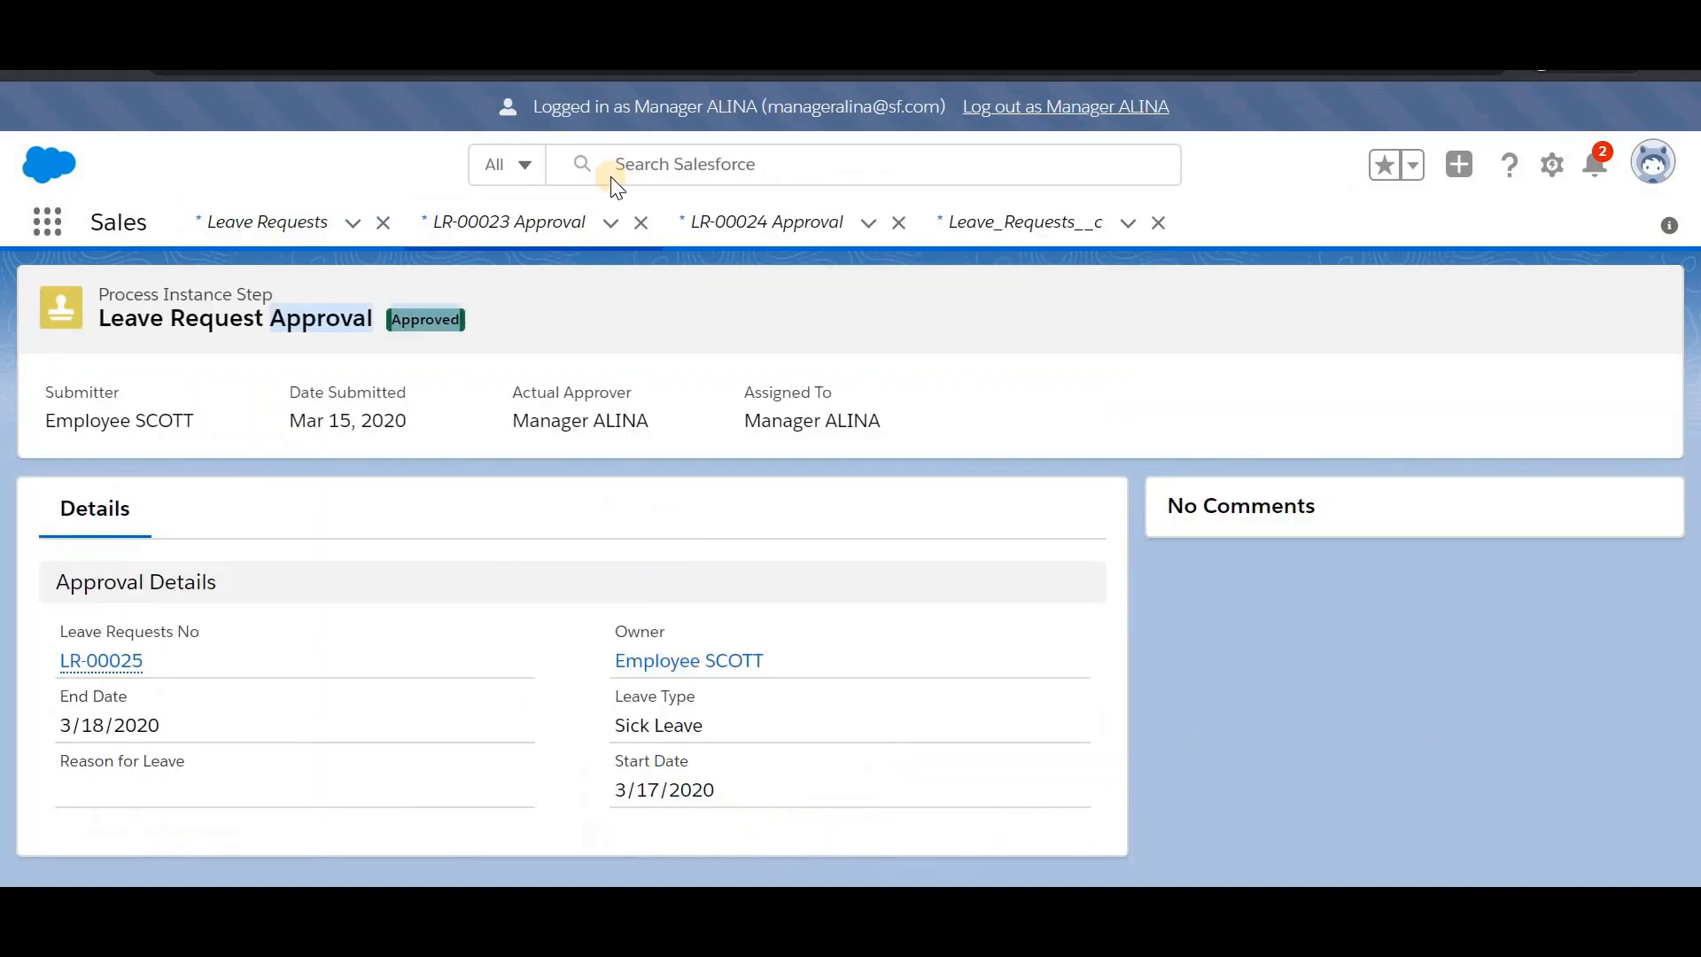
{"action": "triple_click", "coordinate": [713, 104]}
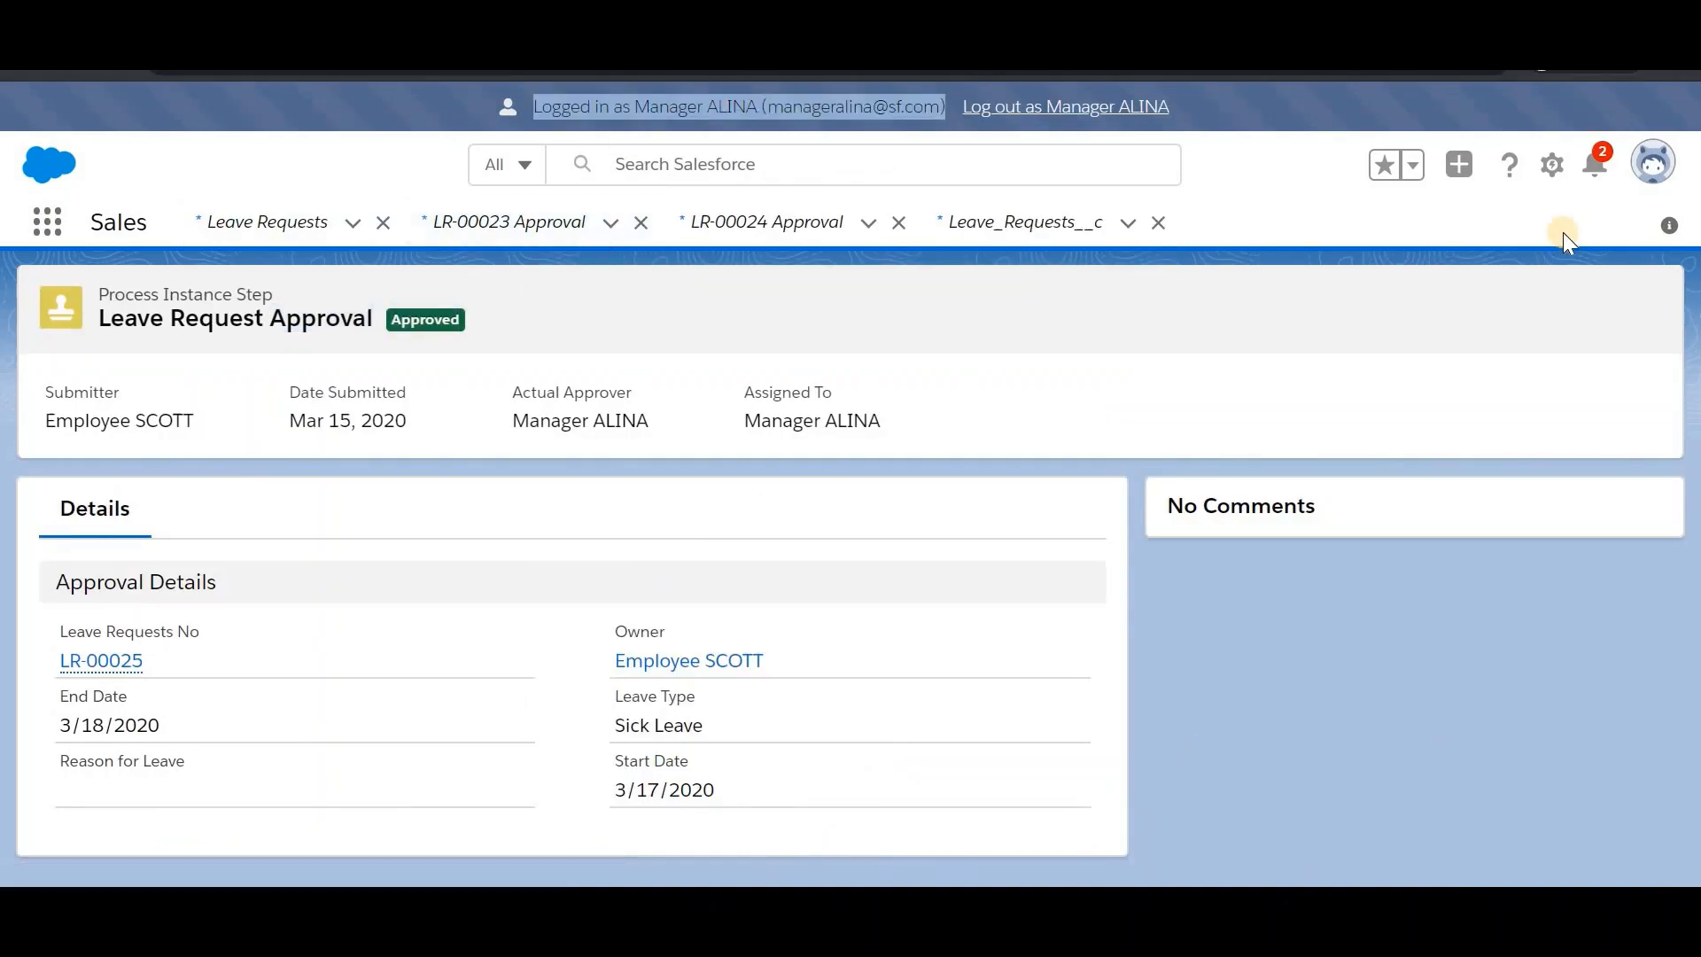
{"action": "left_click", "coordinate": [1597, 158]}
{"action": "left_click", "coordinate": [1414, 351]}
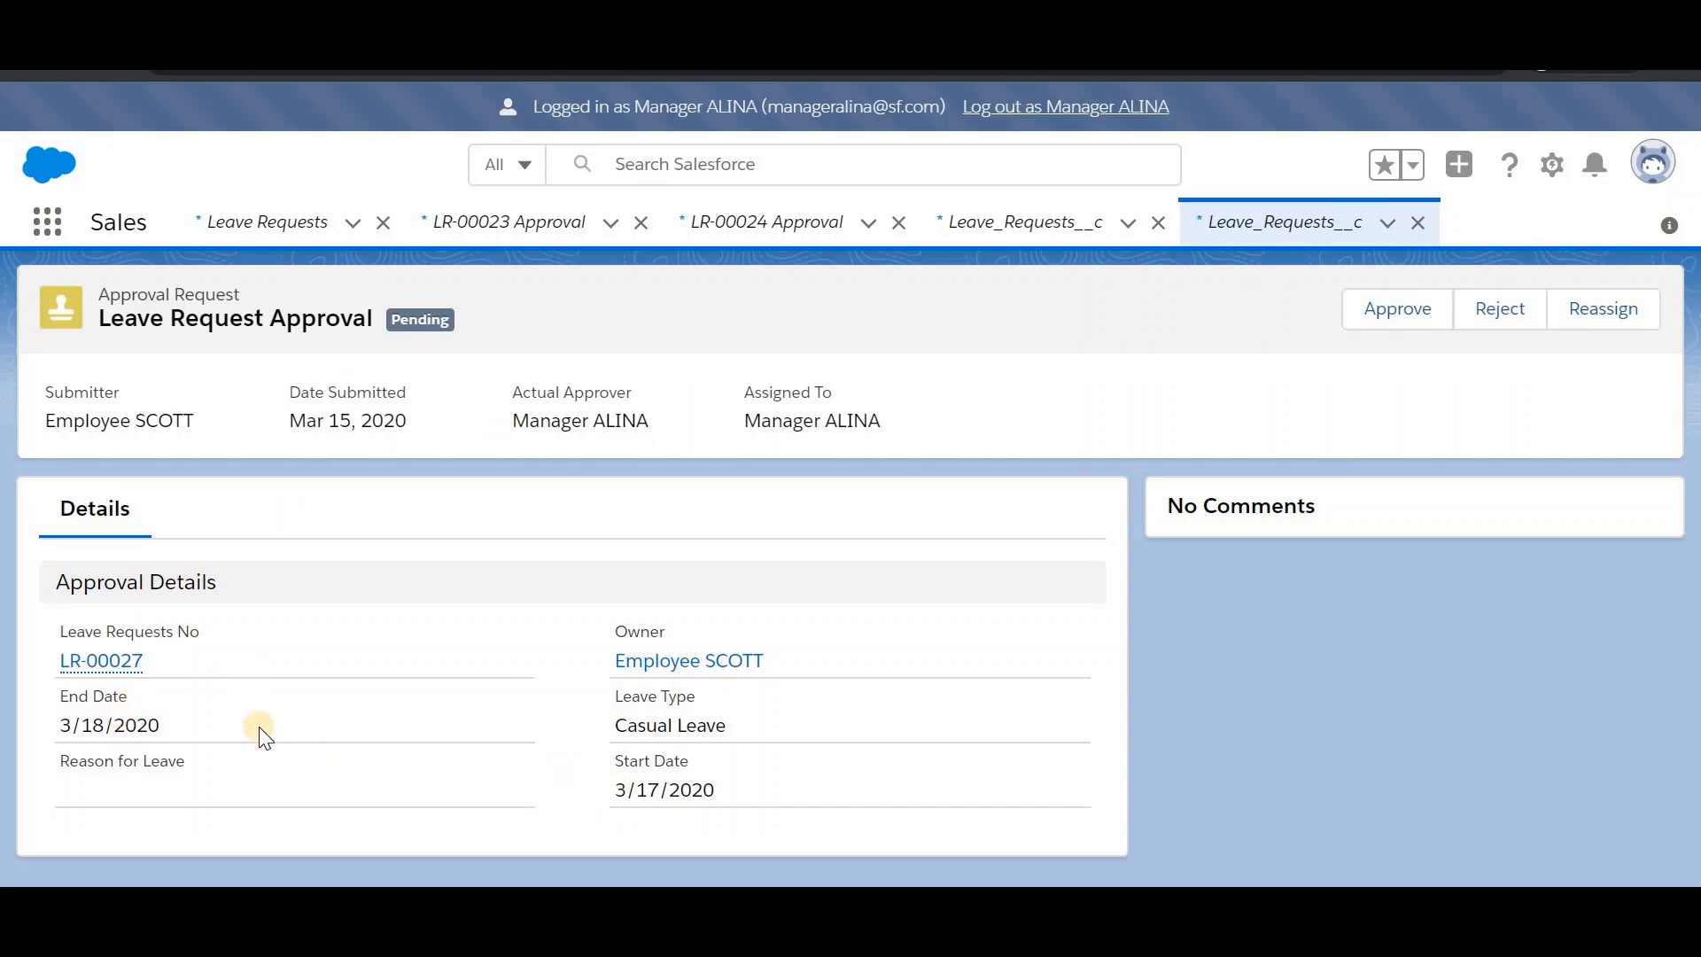
{"action": "double_click", "coordinate": [412, 312]}
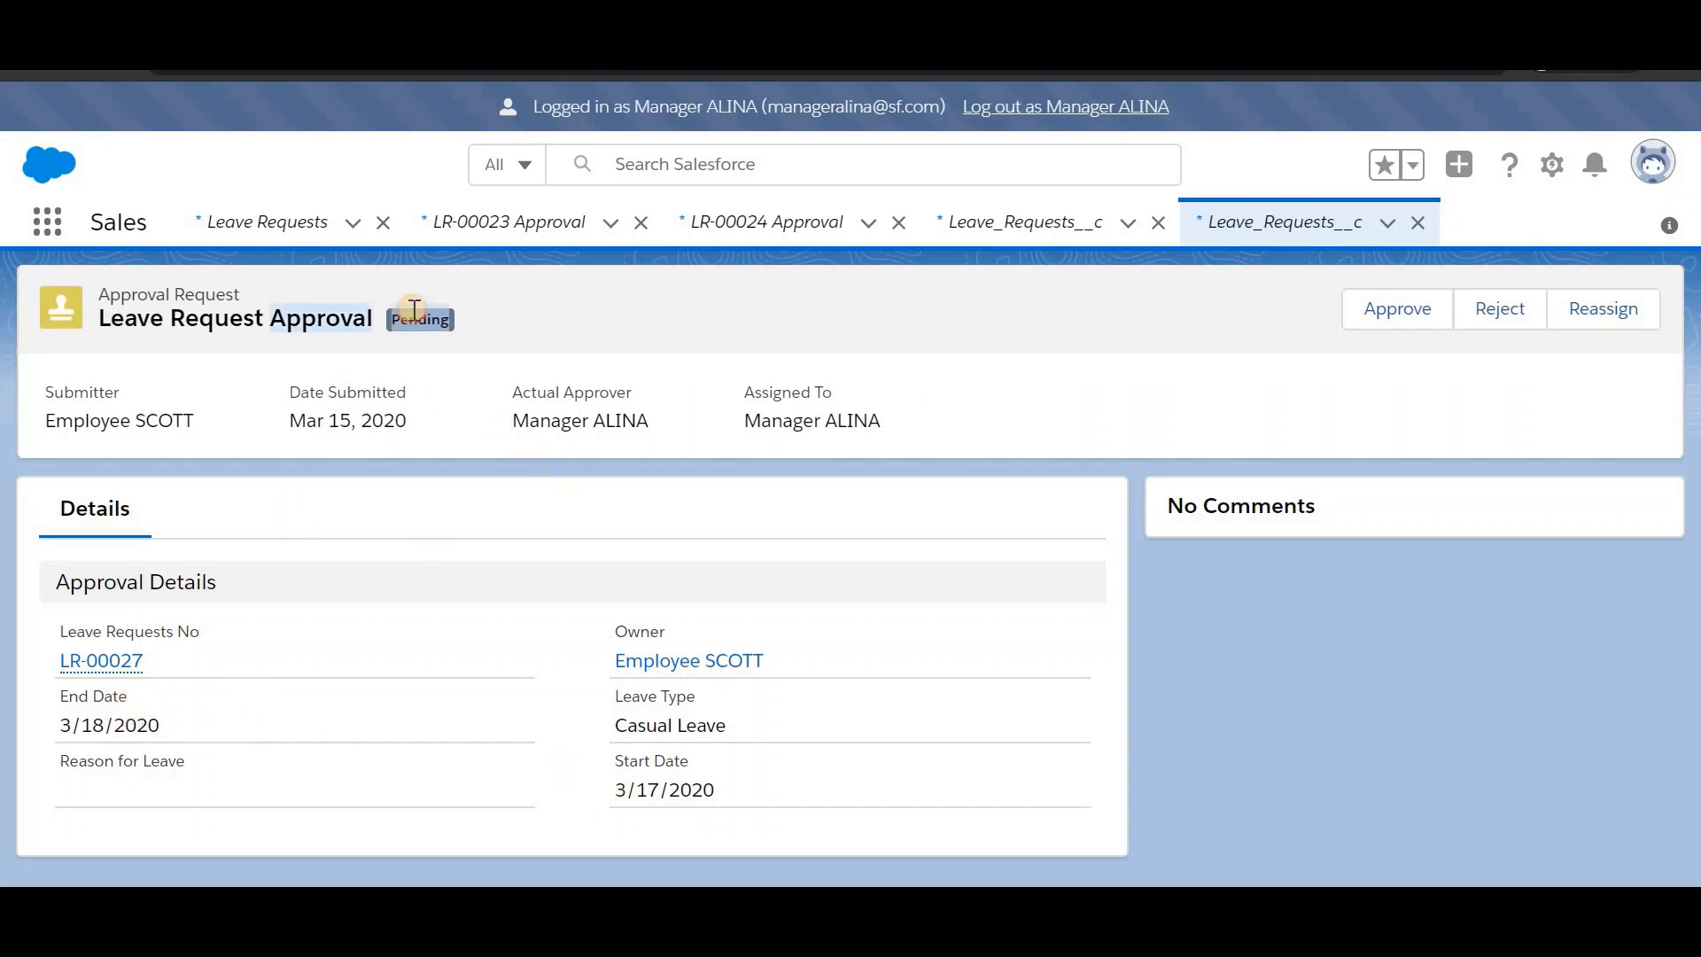
{"action": "left_click", "coordinate": [1389, 316]}
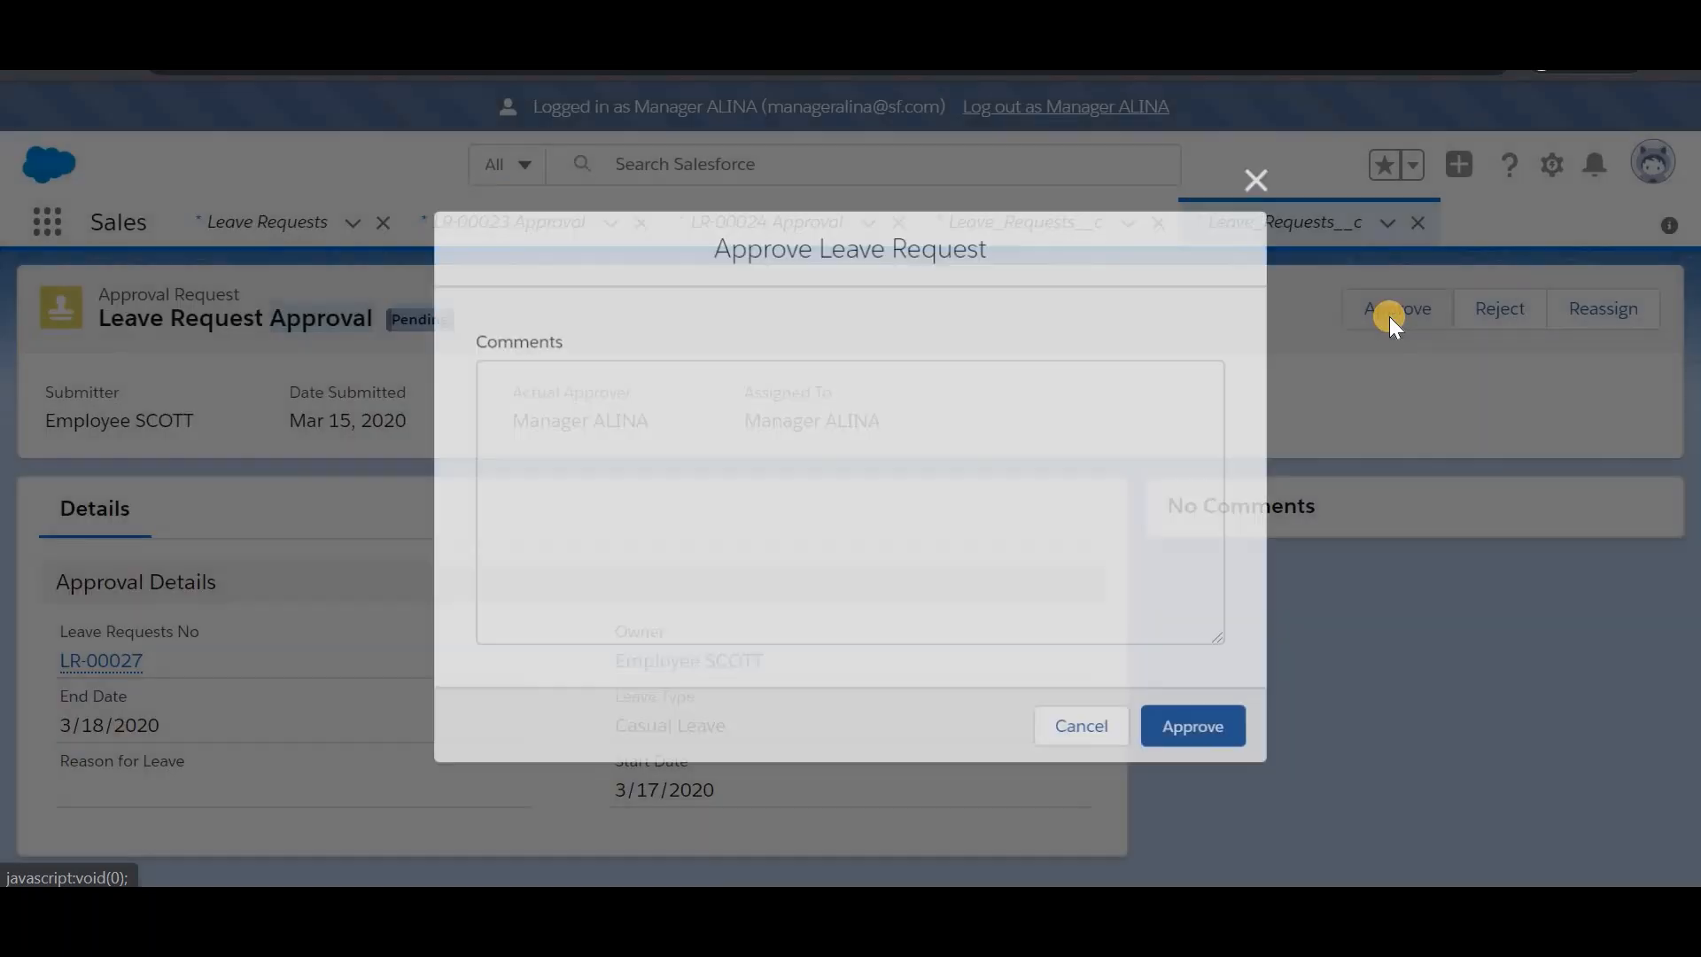
{"action": "left_click", "coordinate": [1181, 725]}
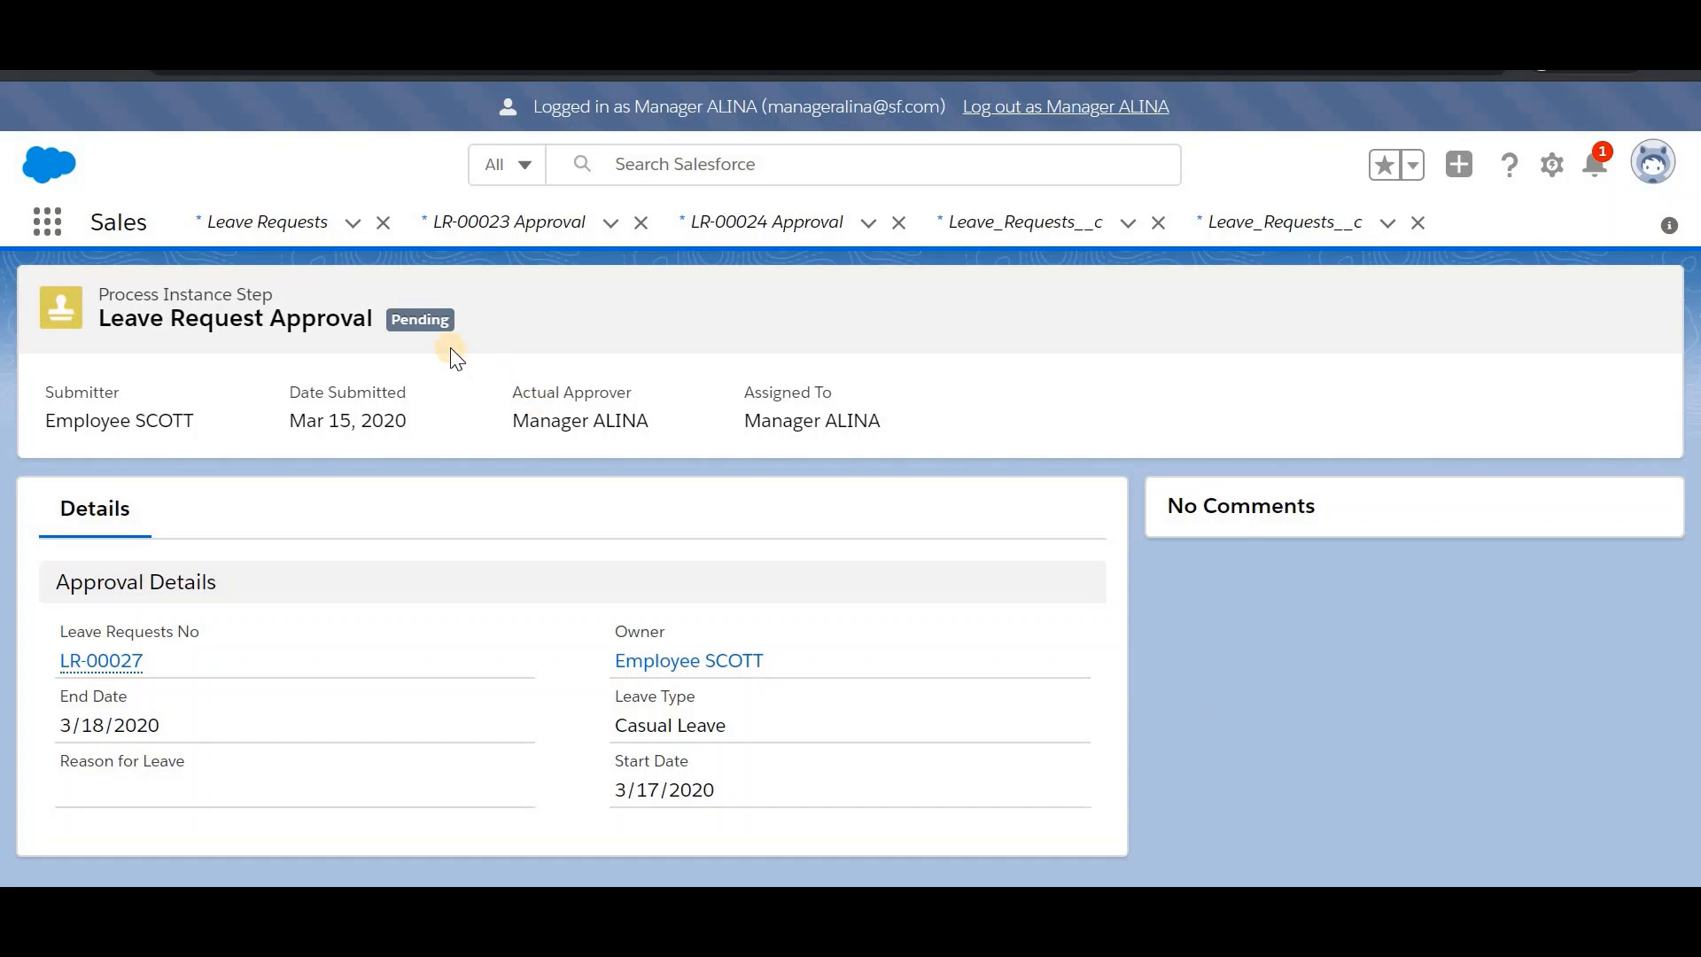
{"action": "double_click", "coordinate": [429, 320]}
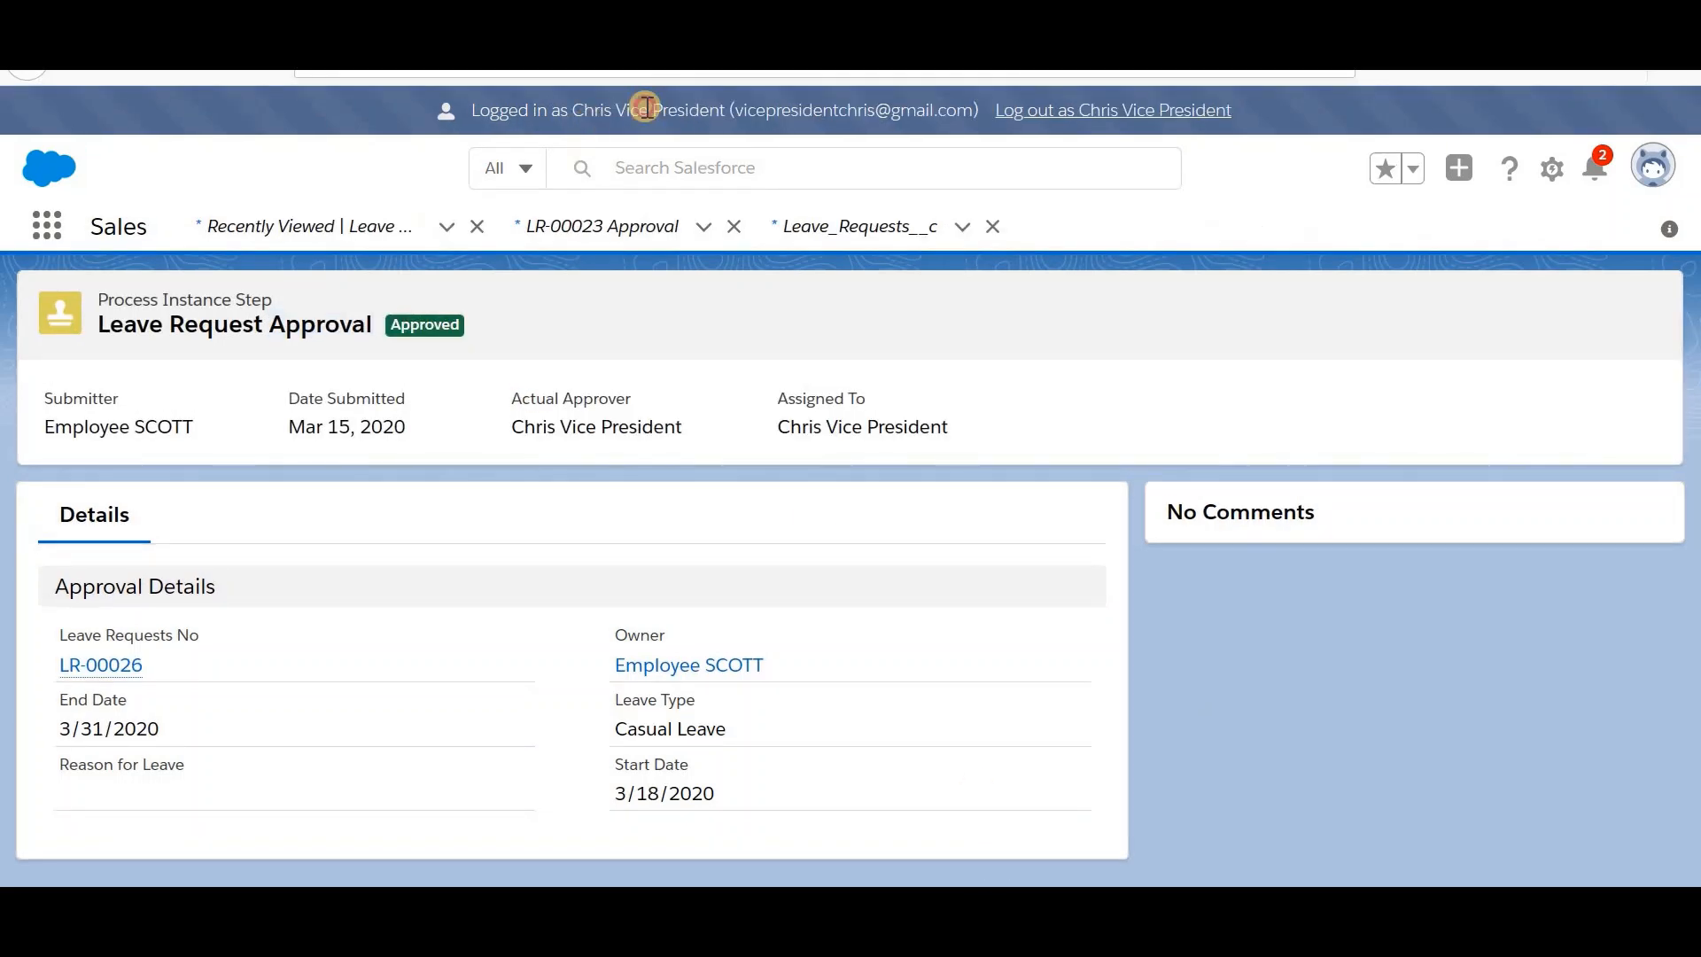
Step: Switch to the vice president's session, open the same leave request from the notifications, approve it, and check its approval status
{"action": "double_click", "coordinate": [647, 107]}
{"action": "left_click", "coordinate": [1596, 170]}
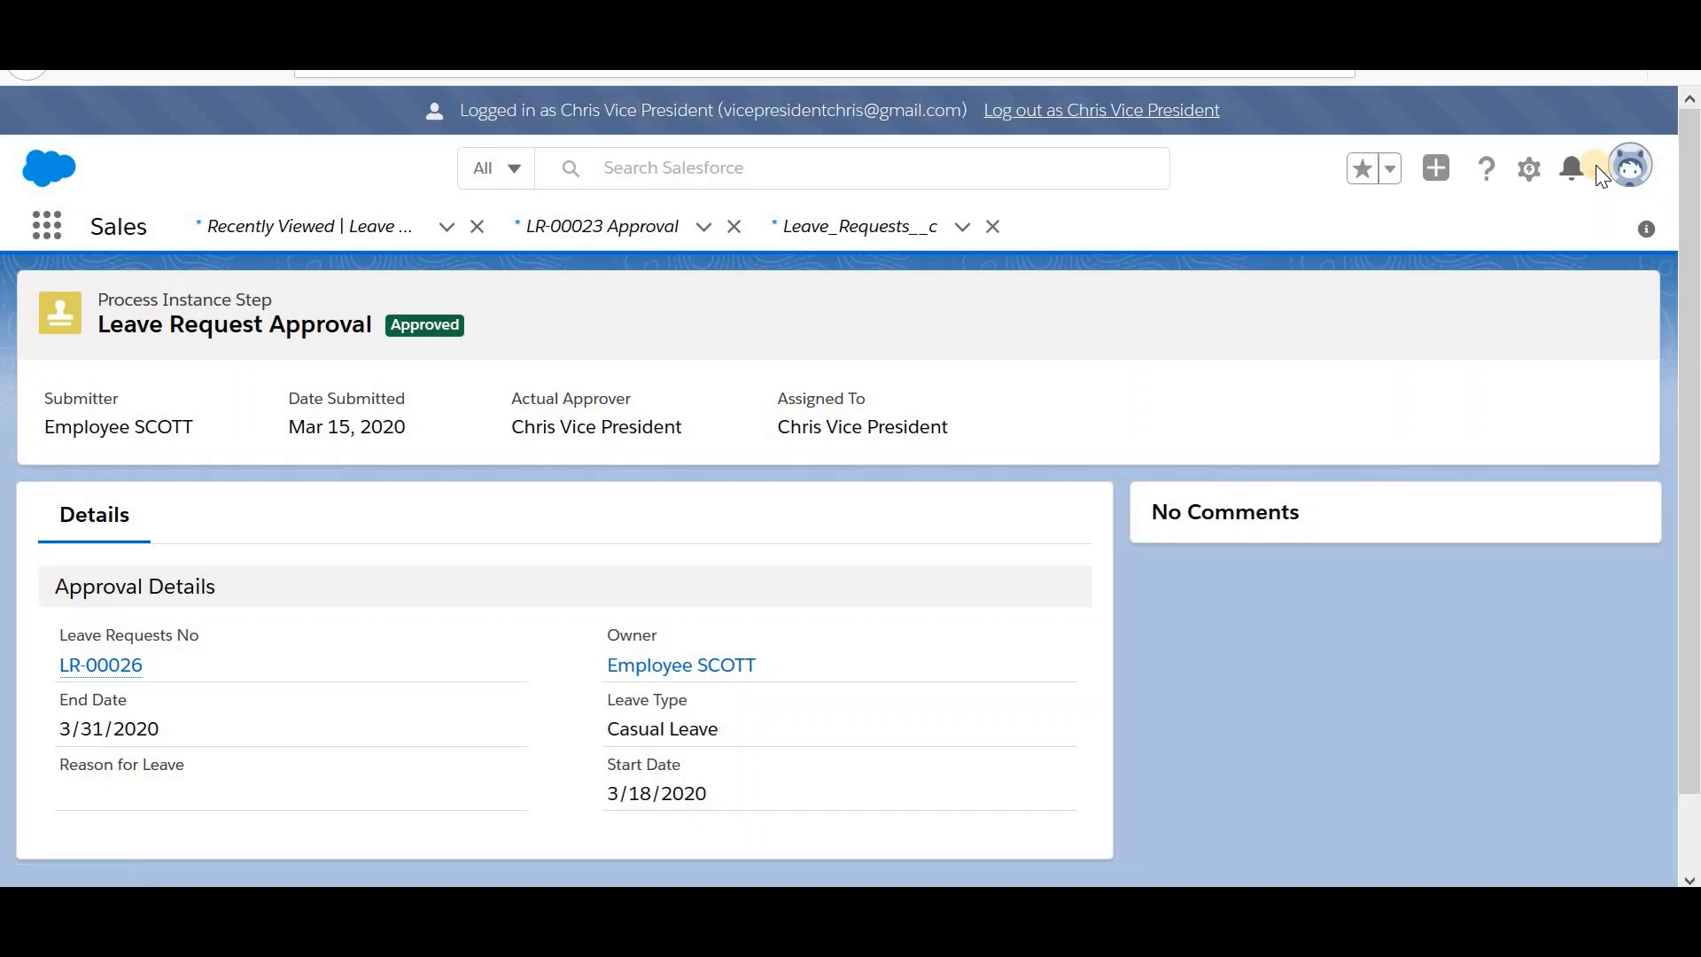
{"action": "left_click", "coordinate": [1424, 353]}
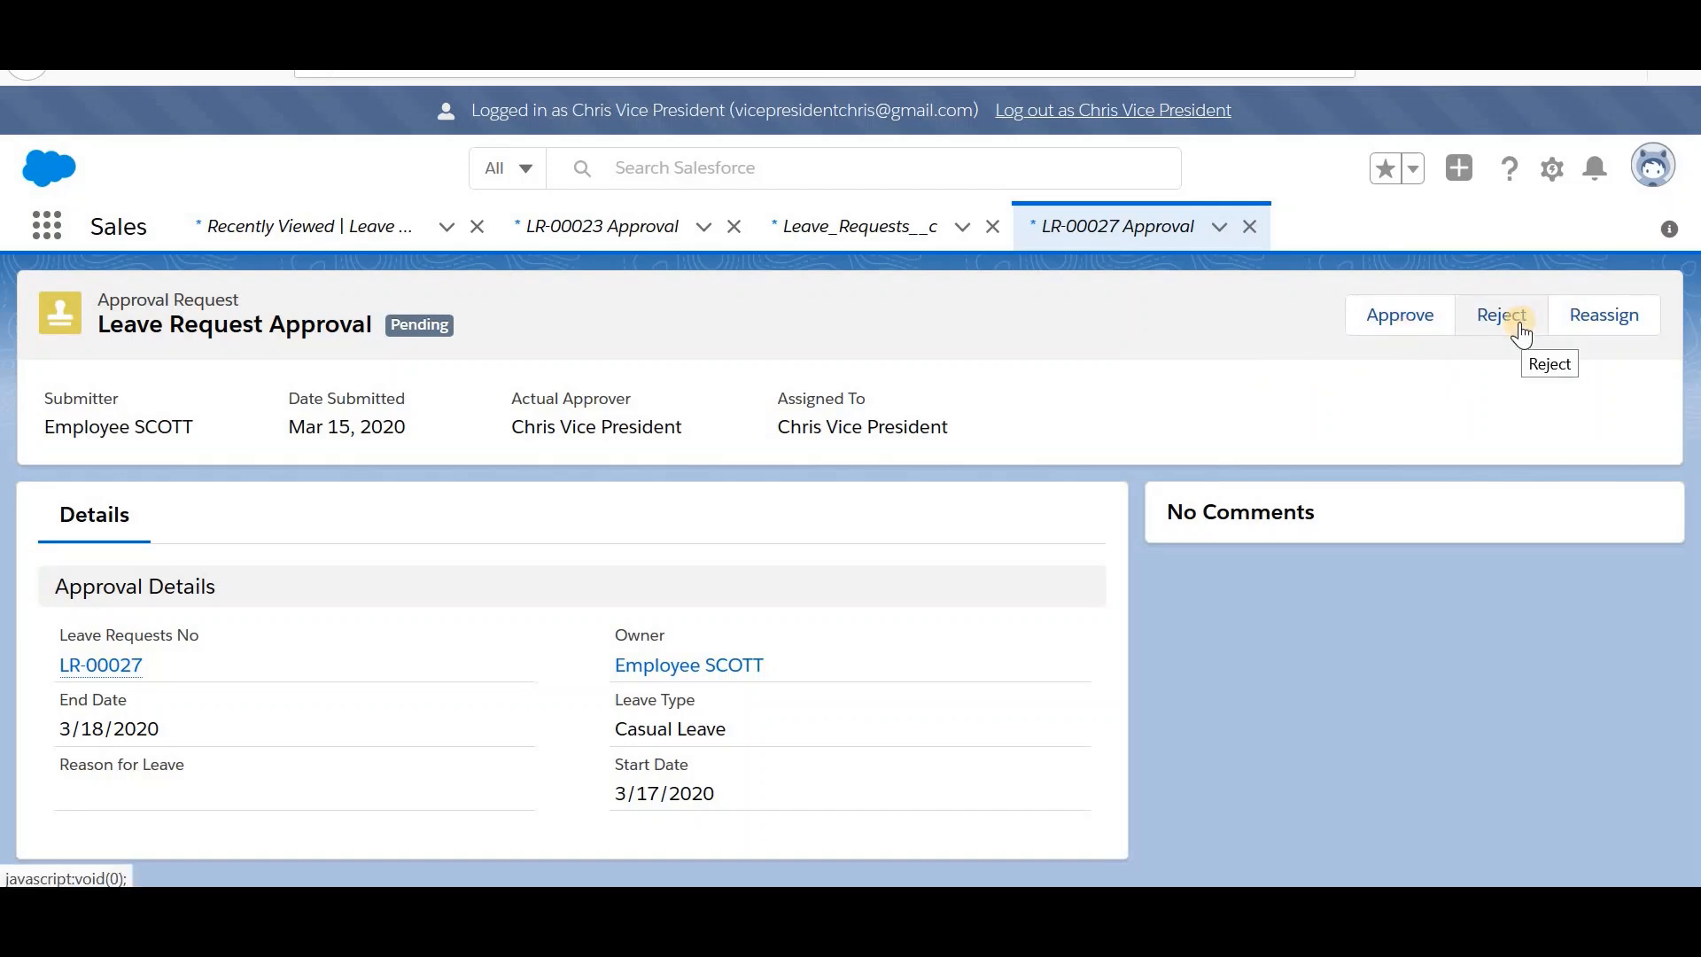
{"action": "left_click", "coordinate": [1412, 317]}
{"action": "left_click", "coordinate": [1179, 746]}
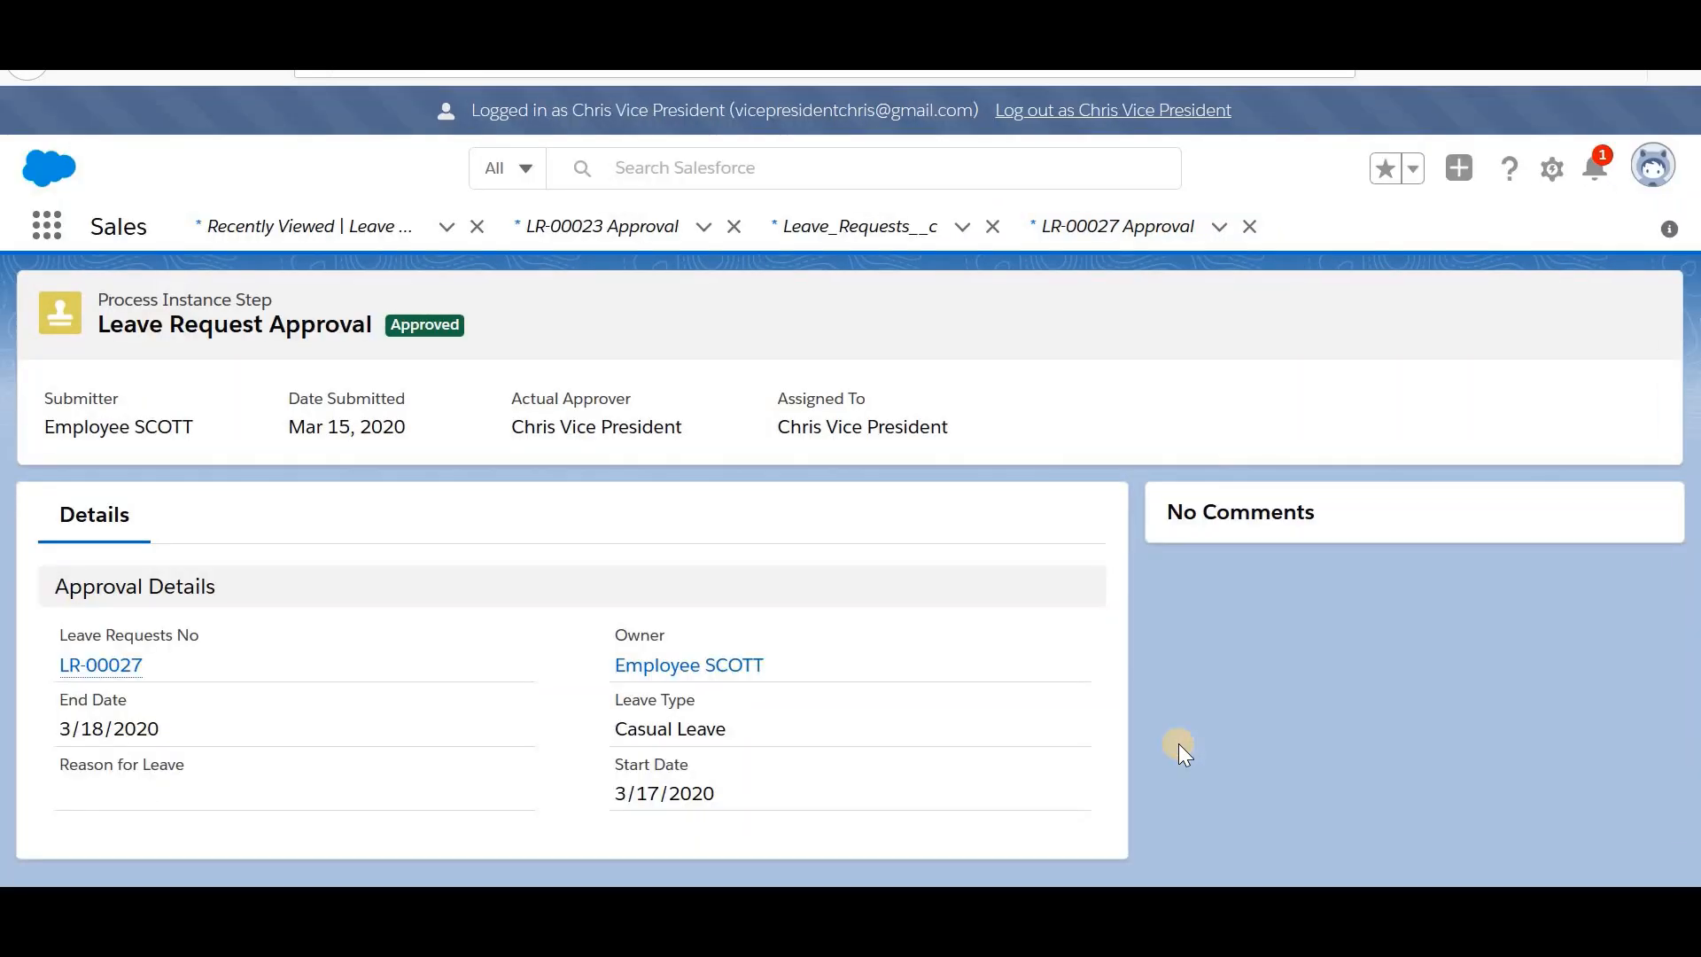
{"action": "triple_click", "coordinate": [283, 326]}
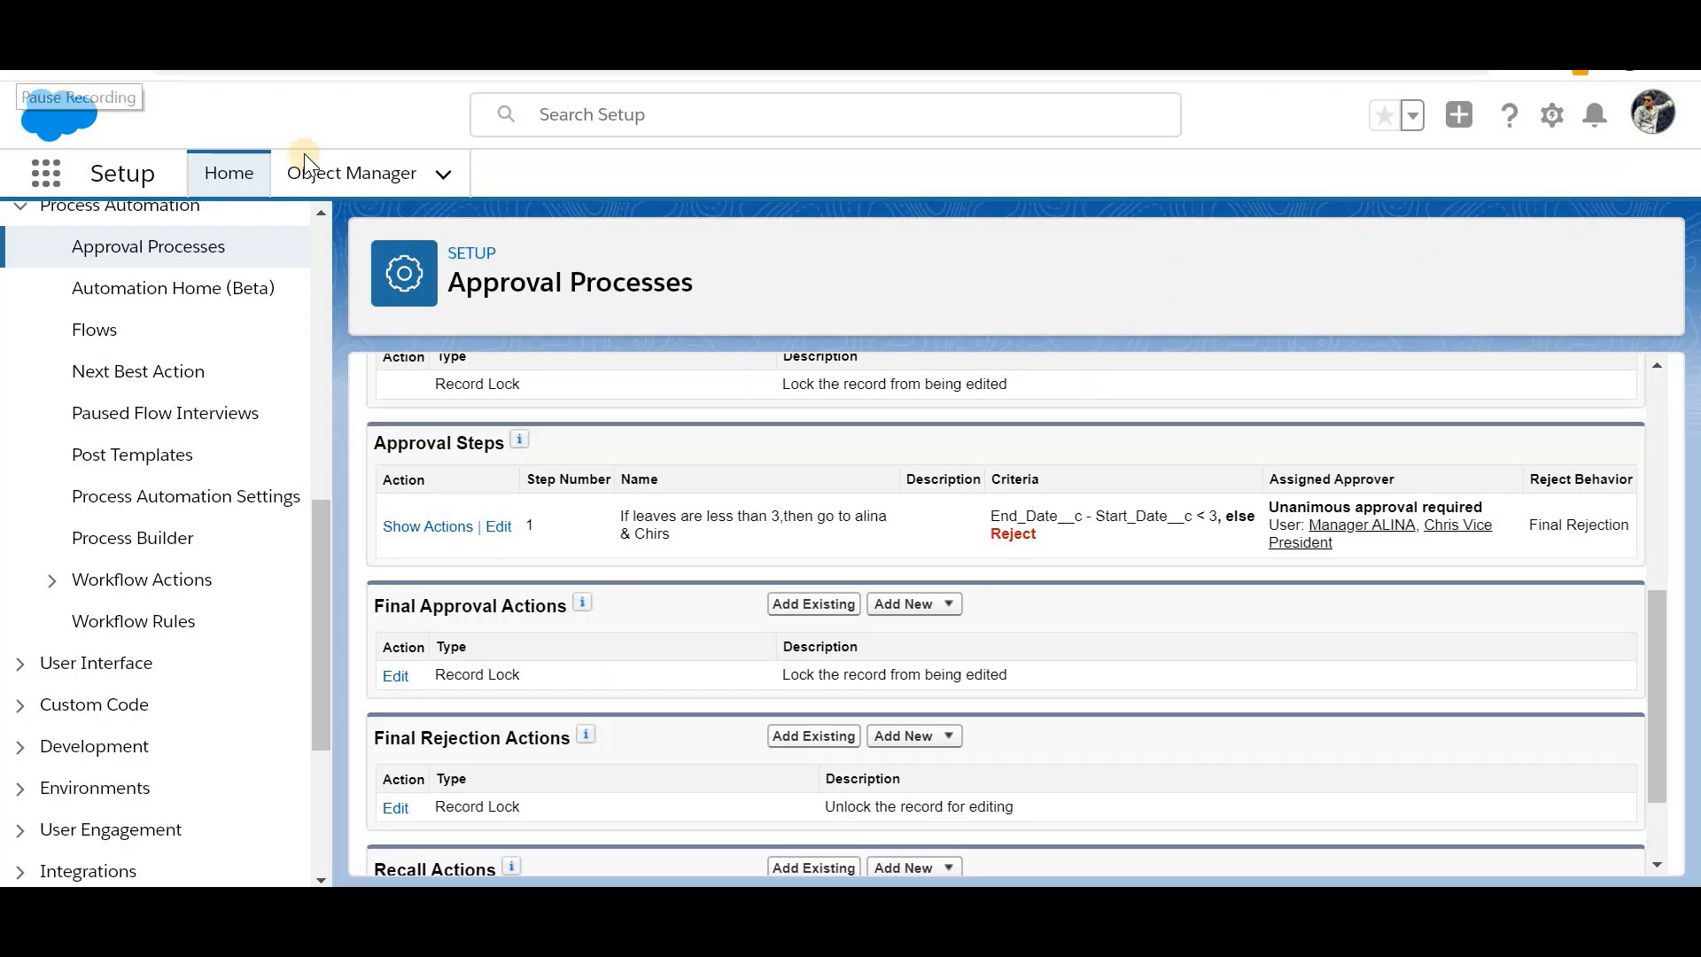
Step: In Setup, edit the process's approval step to approve or reject based on the FIRST response, and save it
{"action": "left_click", "coordinate": [502, 527]}
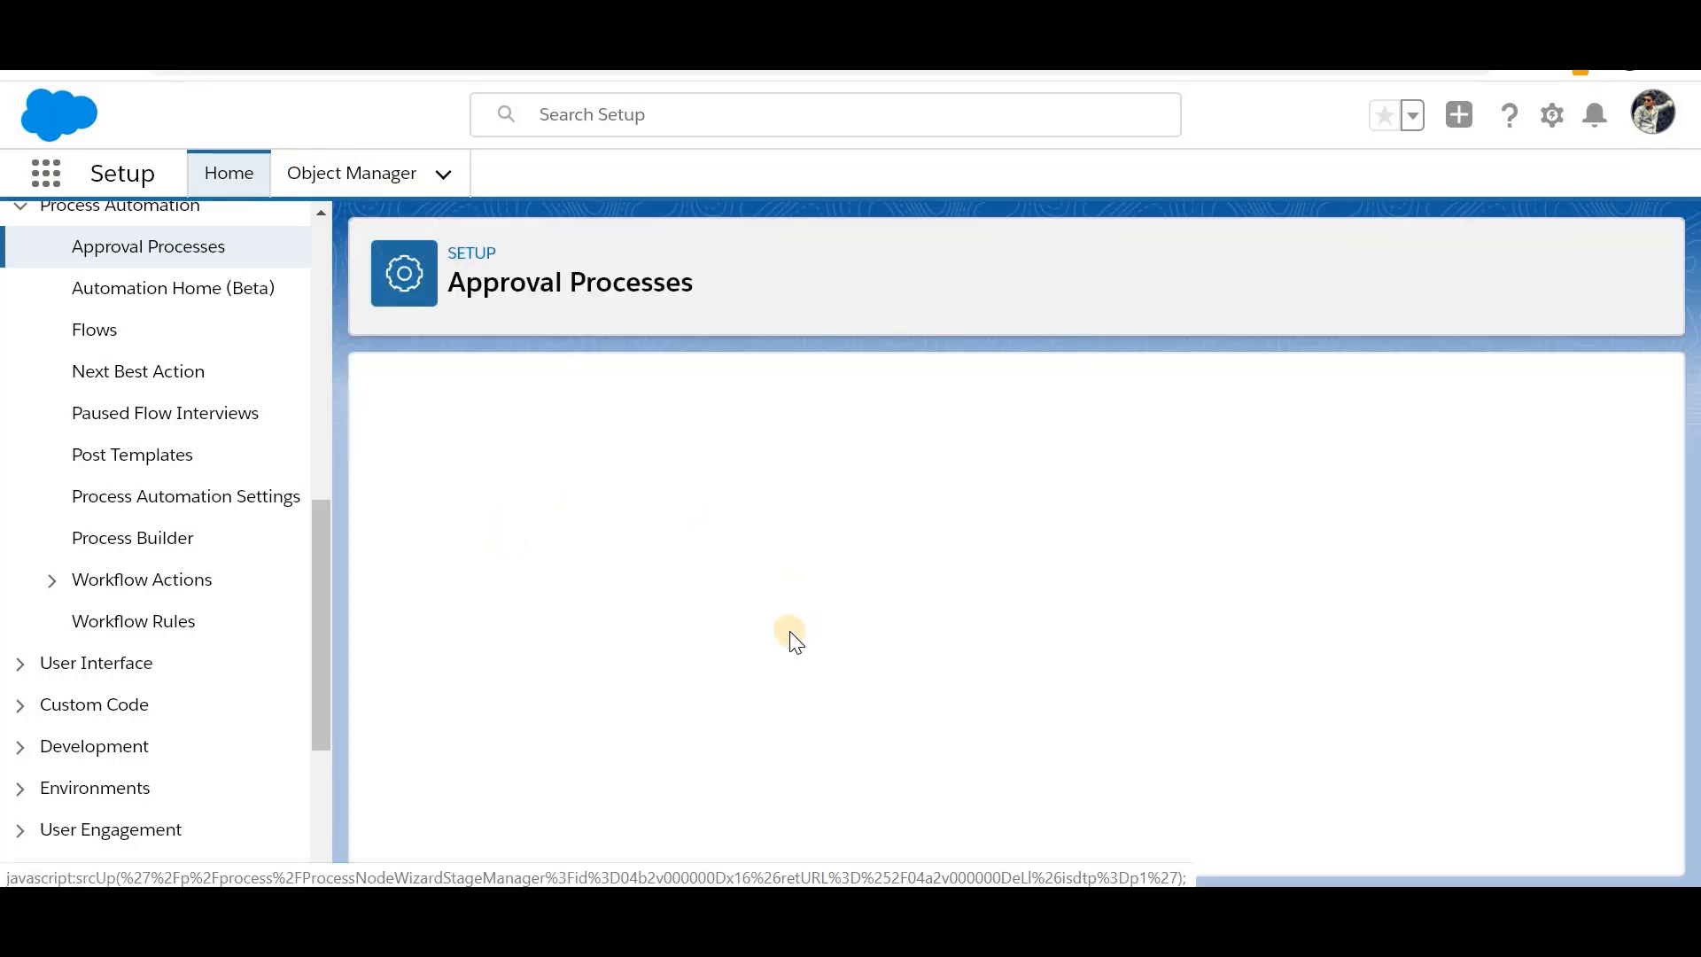
{"action": "left_click", "coordinate": [1540, 545]}
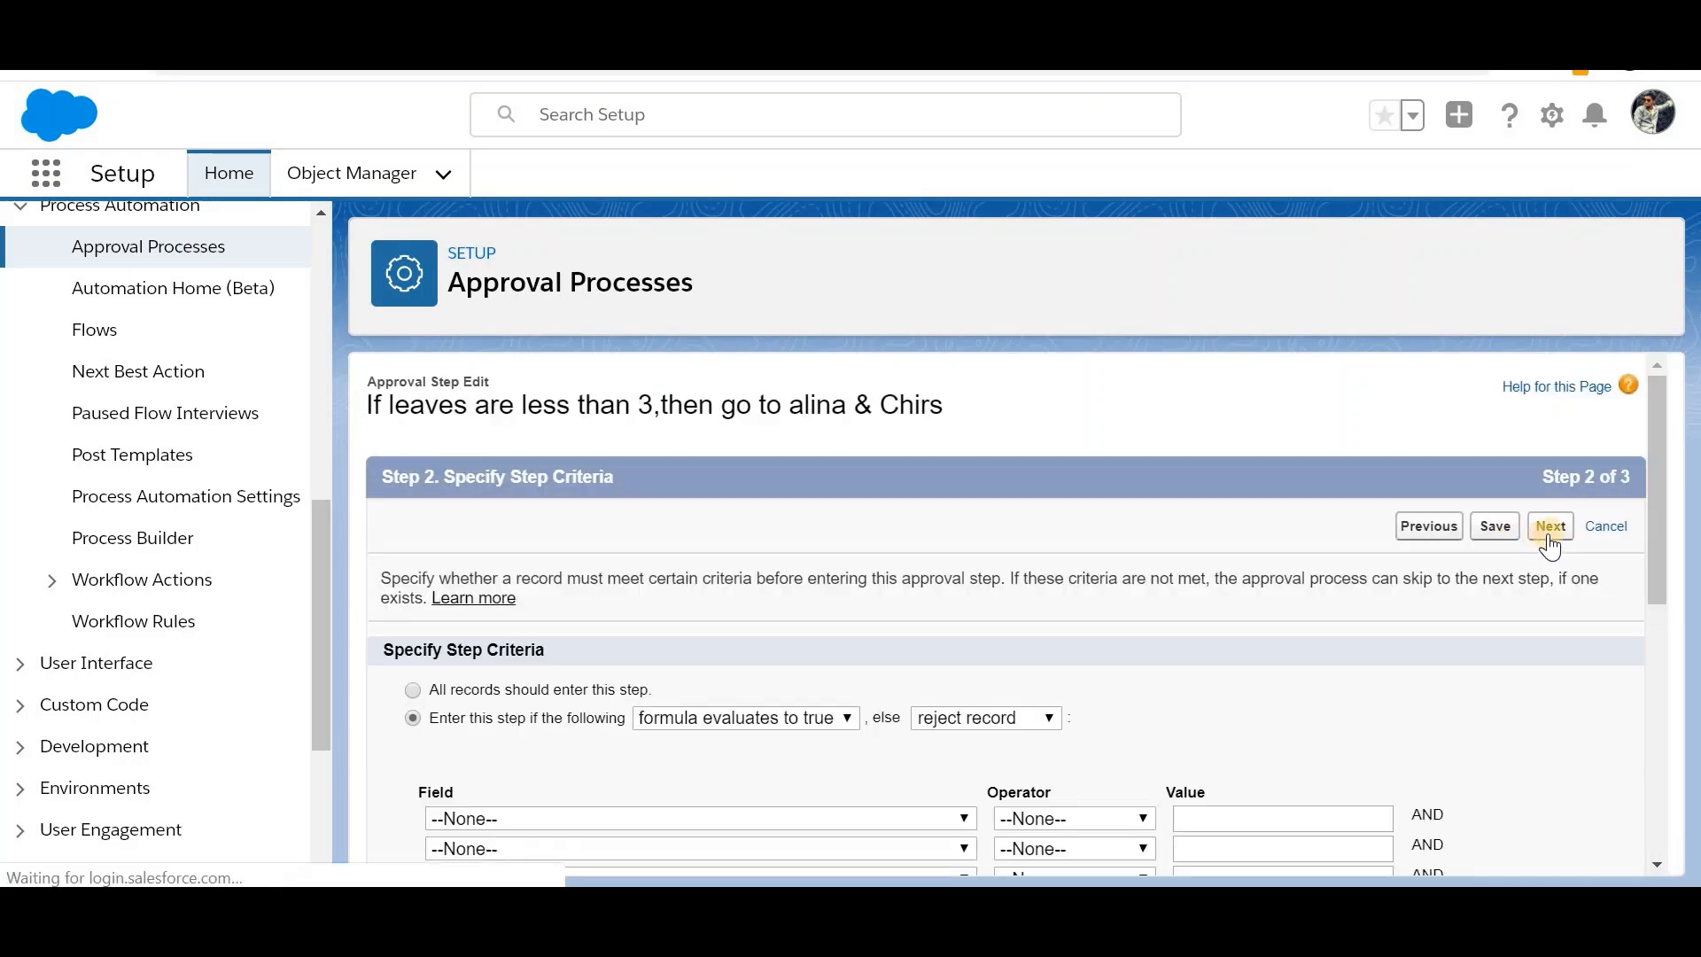
{"action": "left_click", "coordinate": [1546, 527]}
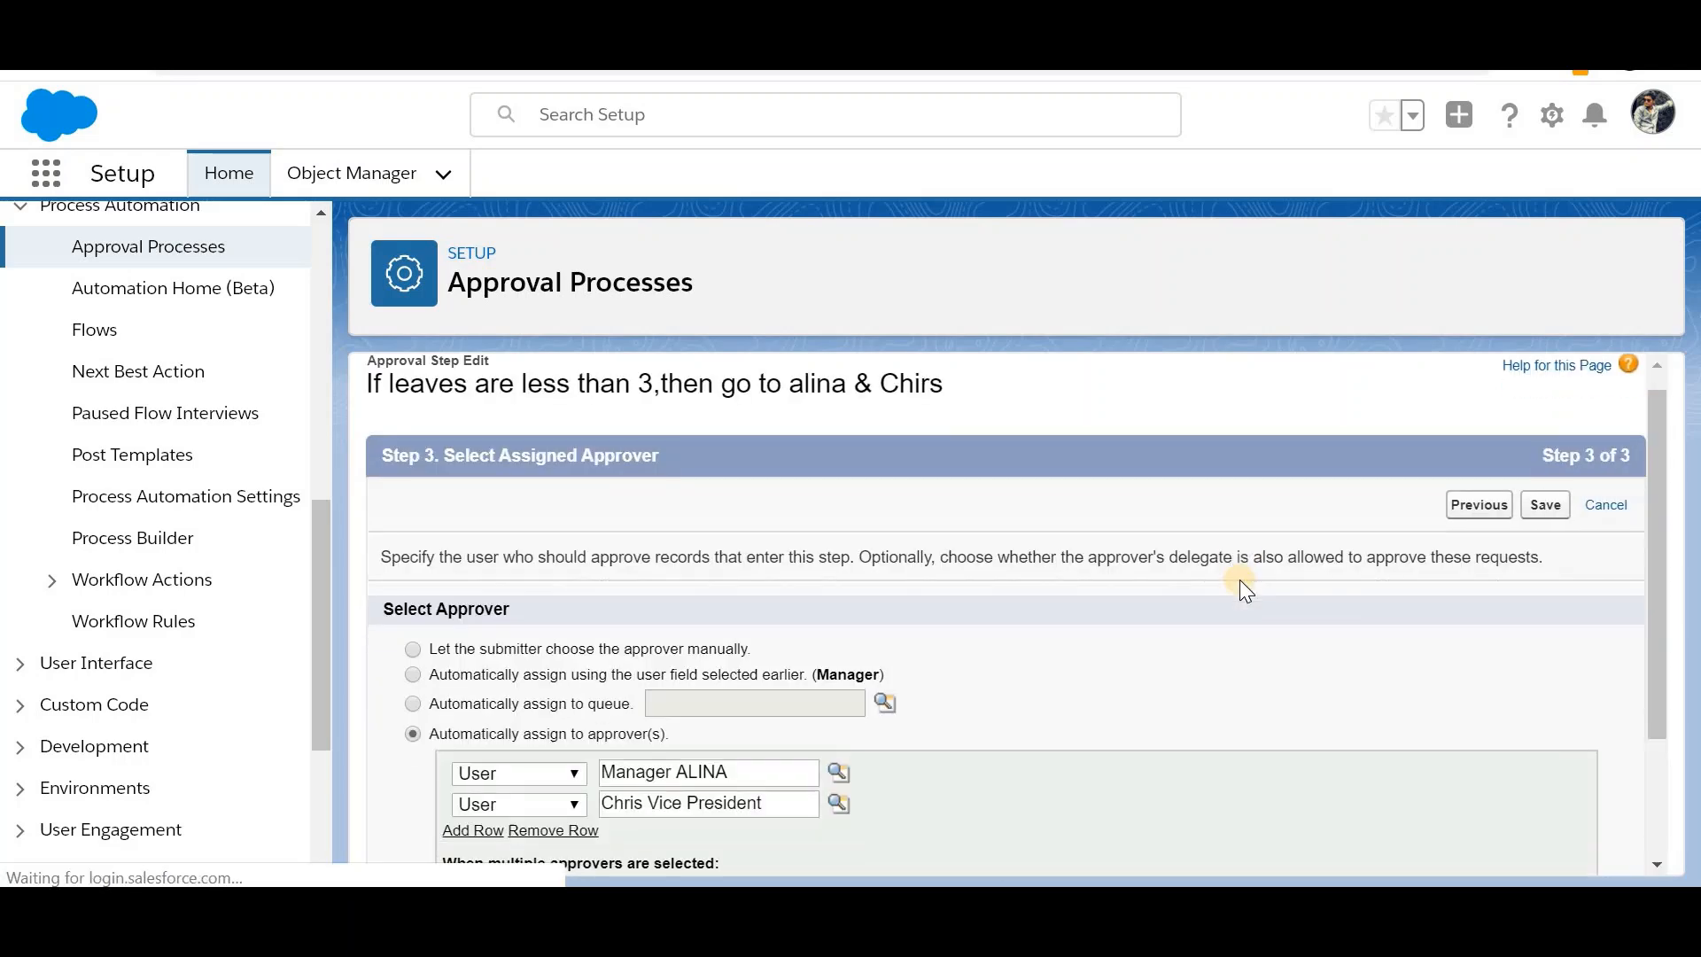
{"action": "scroll", "coordinate": [796, 676], "scroll_direction": "down", "scroll_amount": 3}
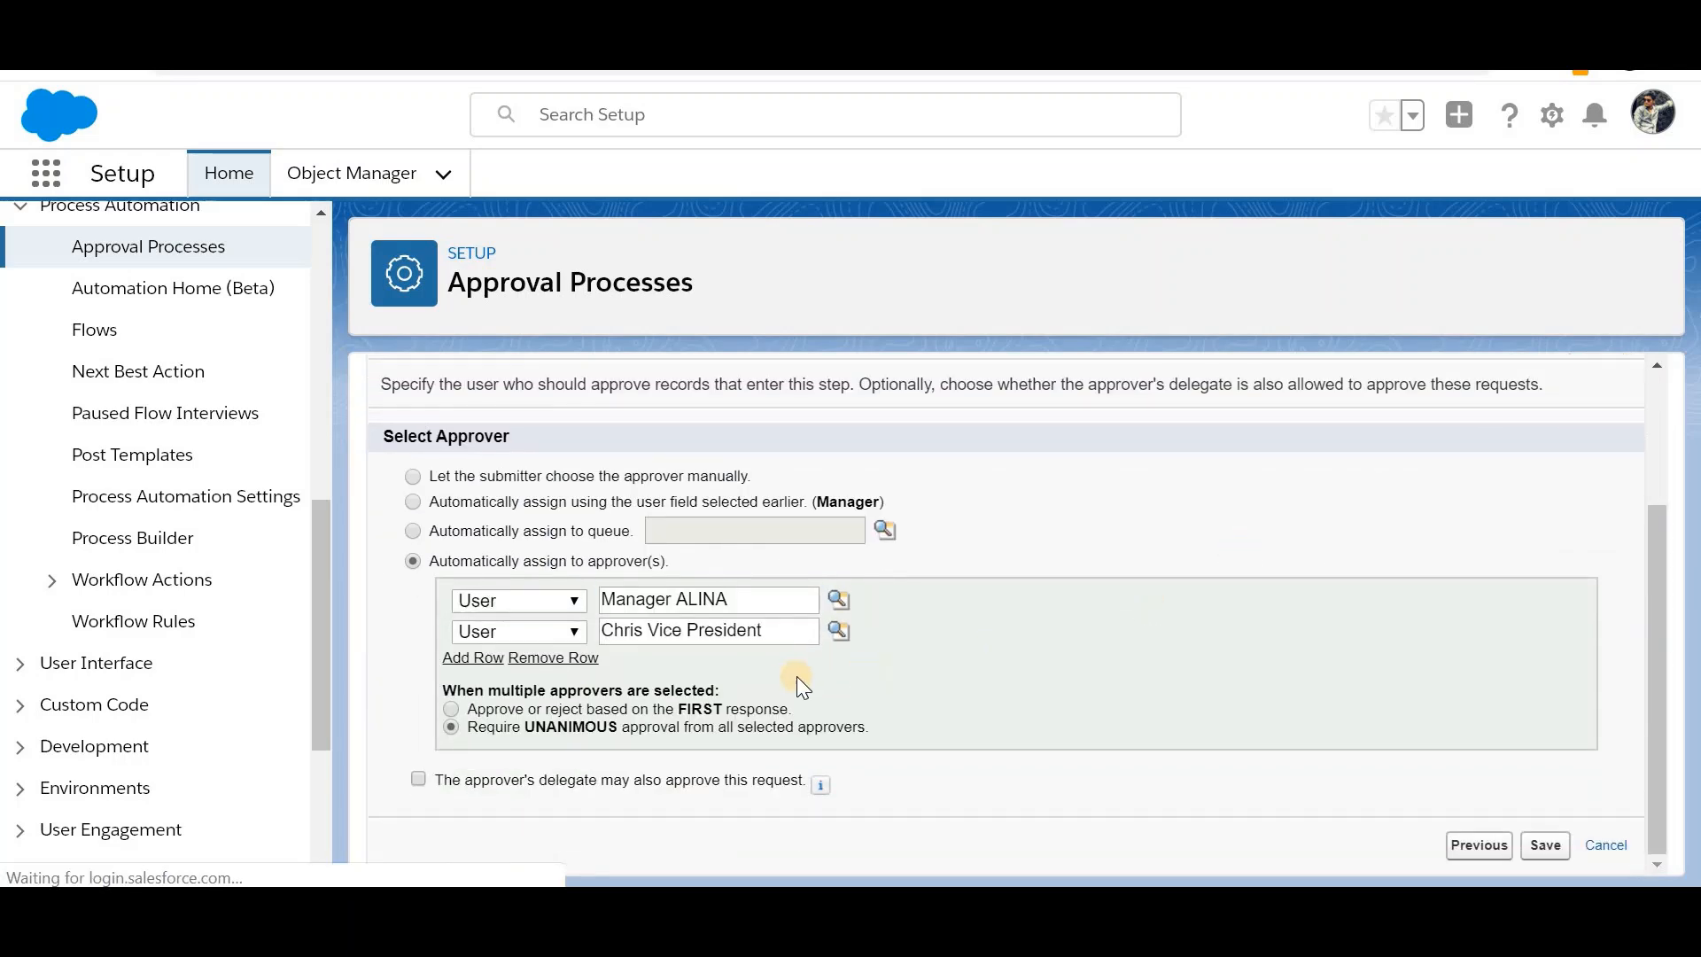
{"action": "left_click", "coordinate": [725, 708]}
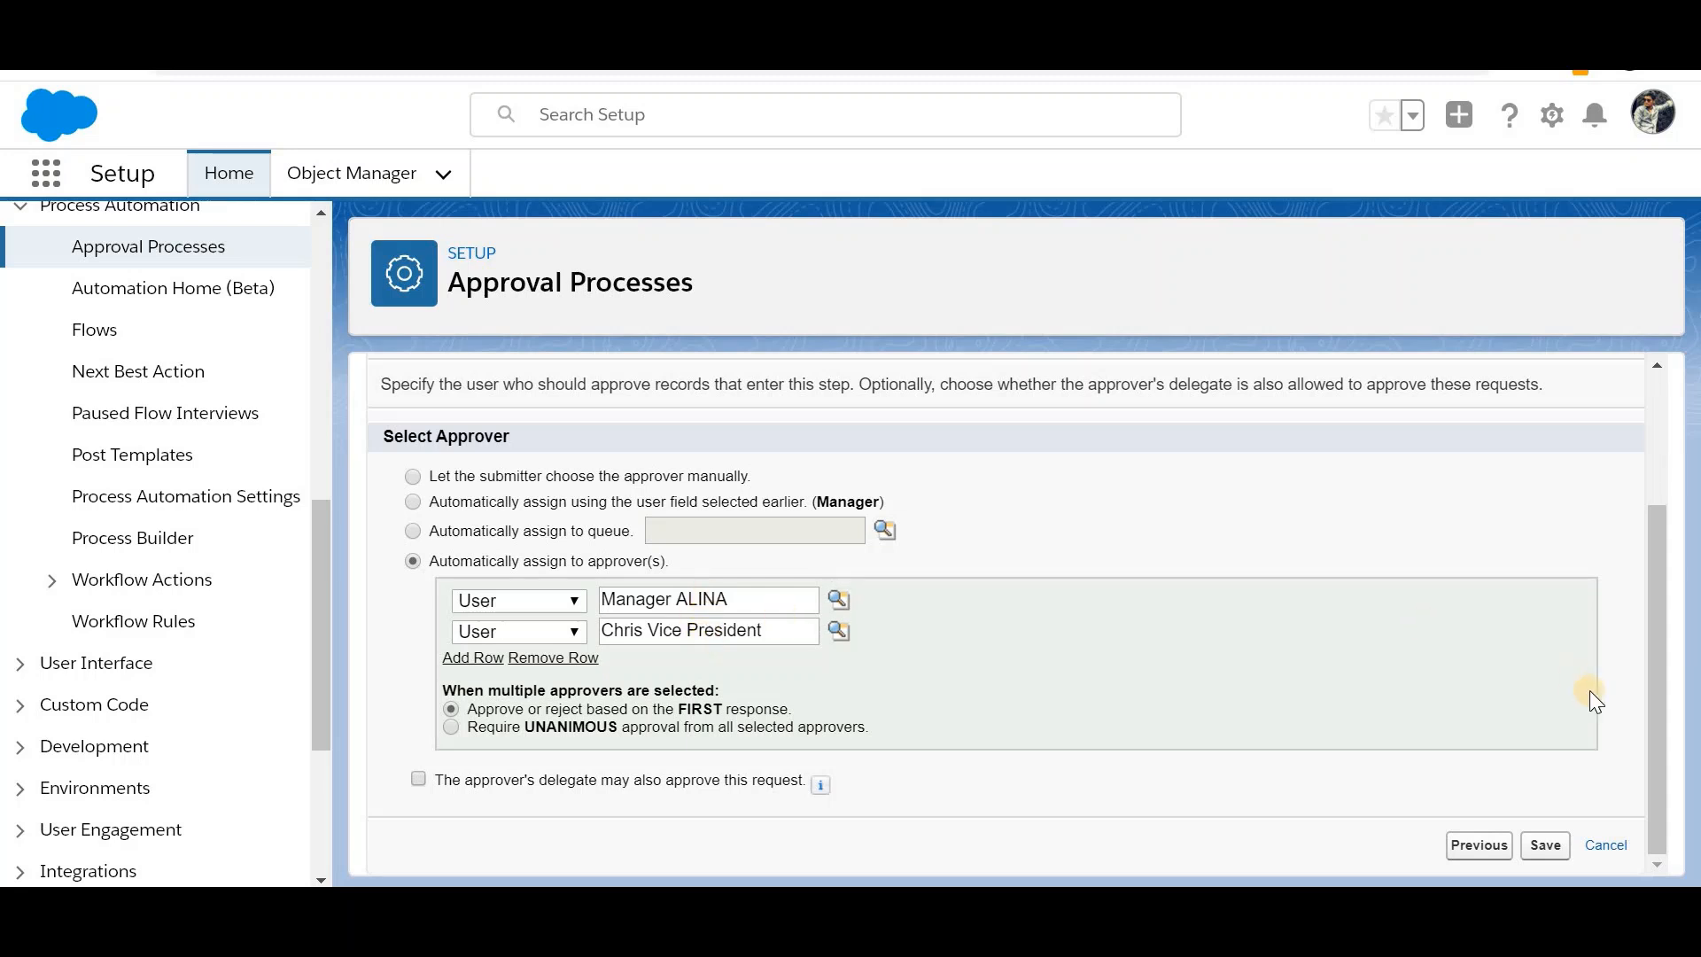
{"action": "left_click", "coordinate": [1528, 856]}
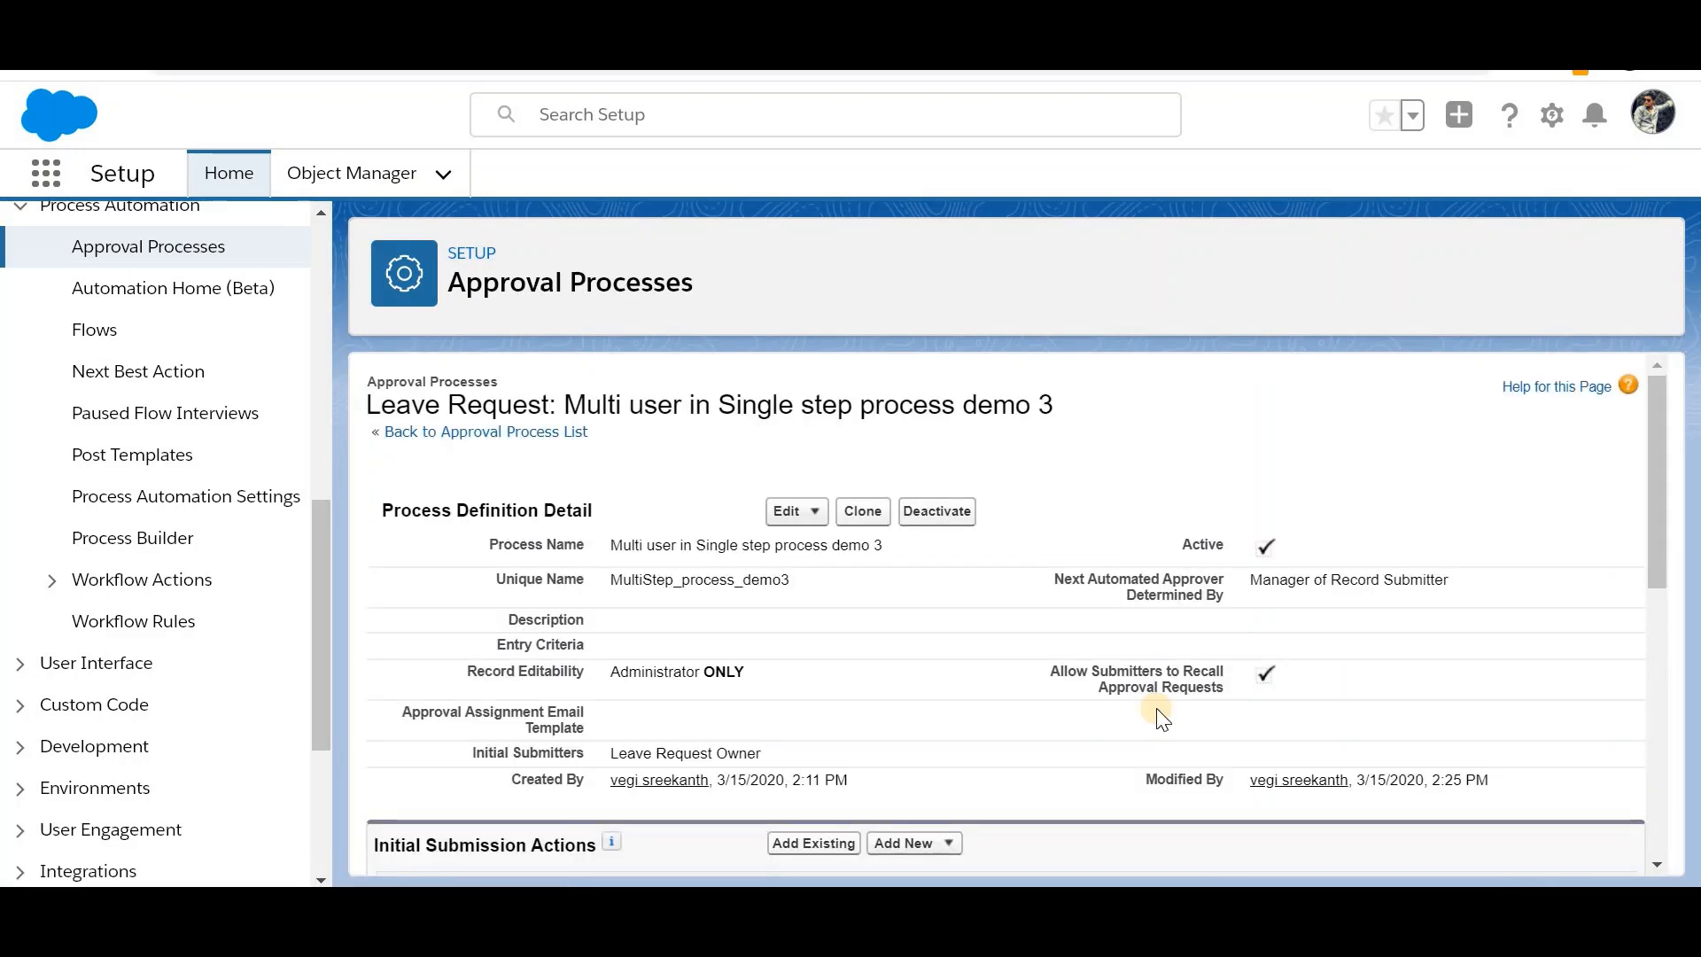
{"action": "scroll", "coordinate": [1162, 719], "scroll_direction": "down", "scroll_amount": 3}
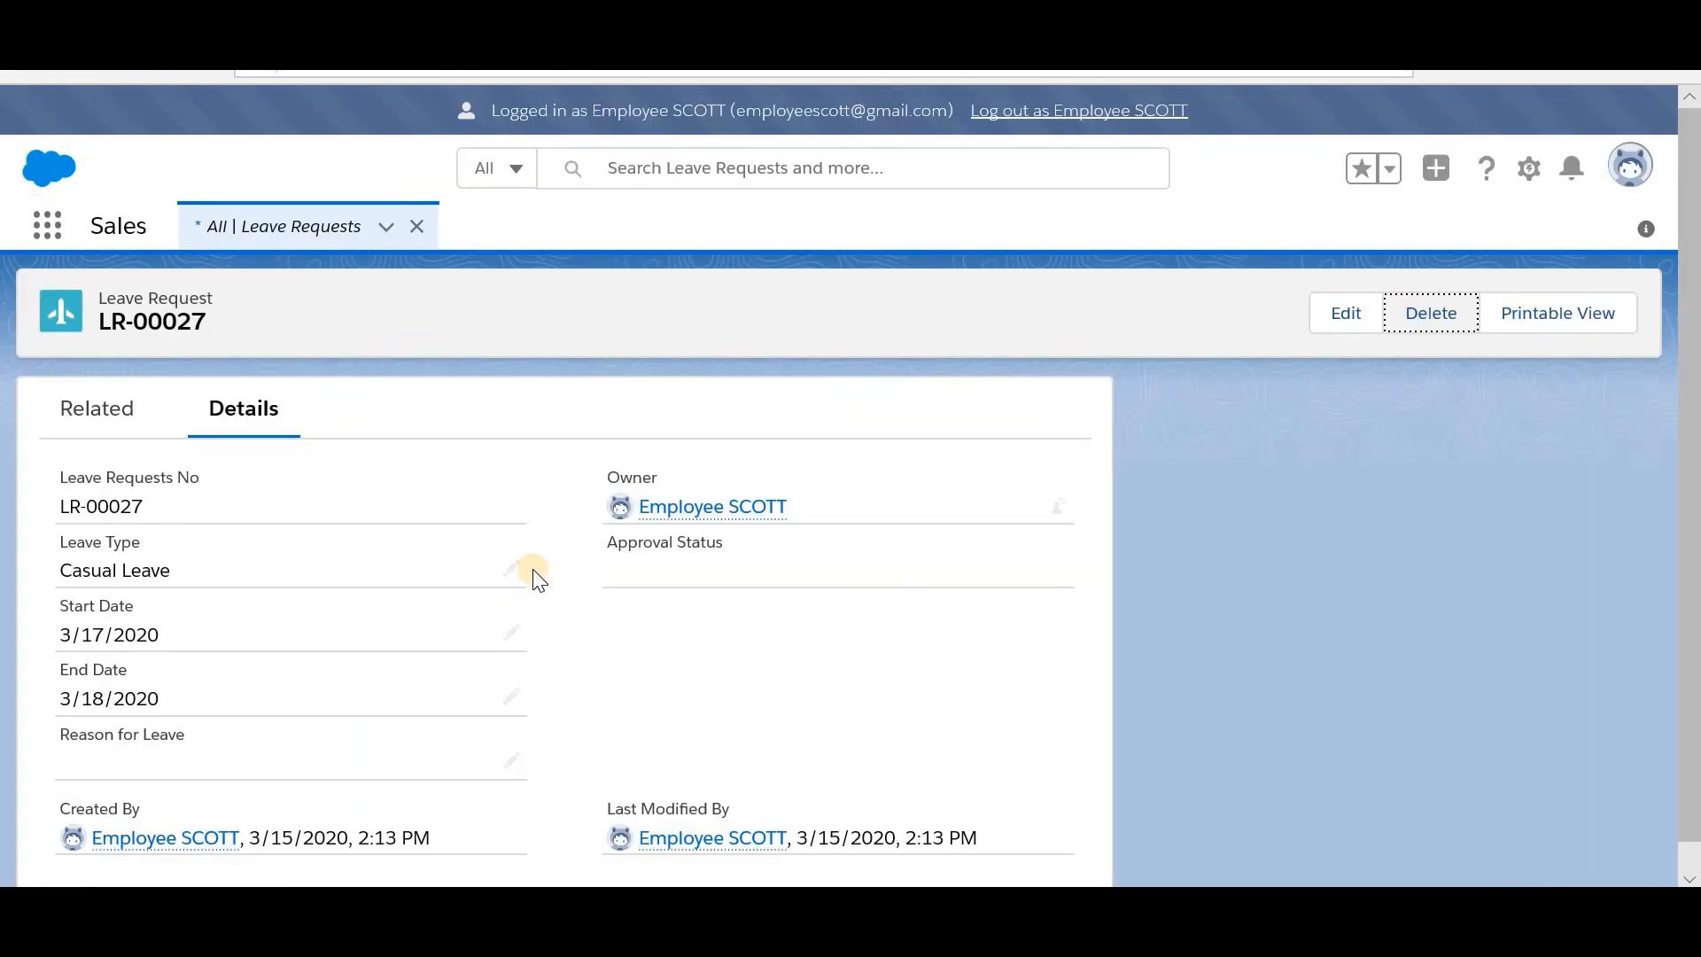
Step: In the employee's session, create a Sick Leave request from 3/11/2020 to 3/12/2020 and submit it for approval without comments
{"action": "left_click", "coordinate": [314, 217]}
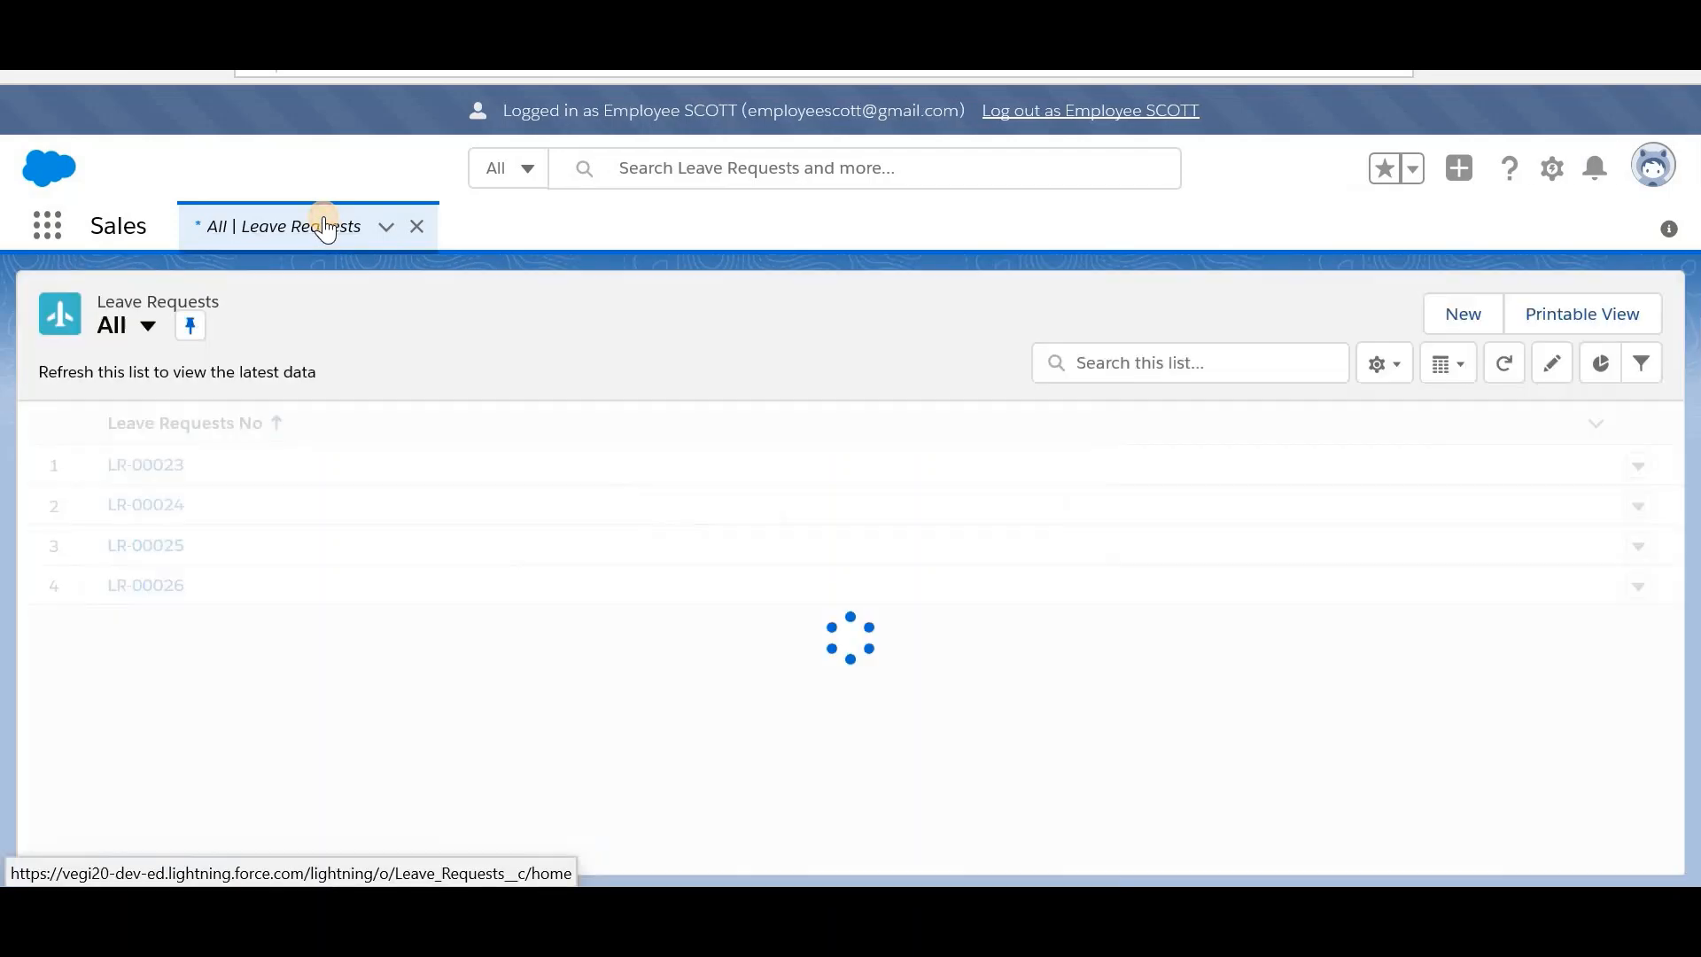
{"action": "triple_click", "coordinate": [627, 110]}
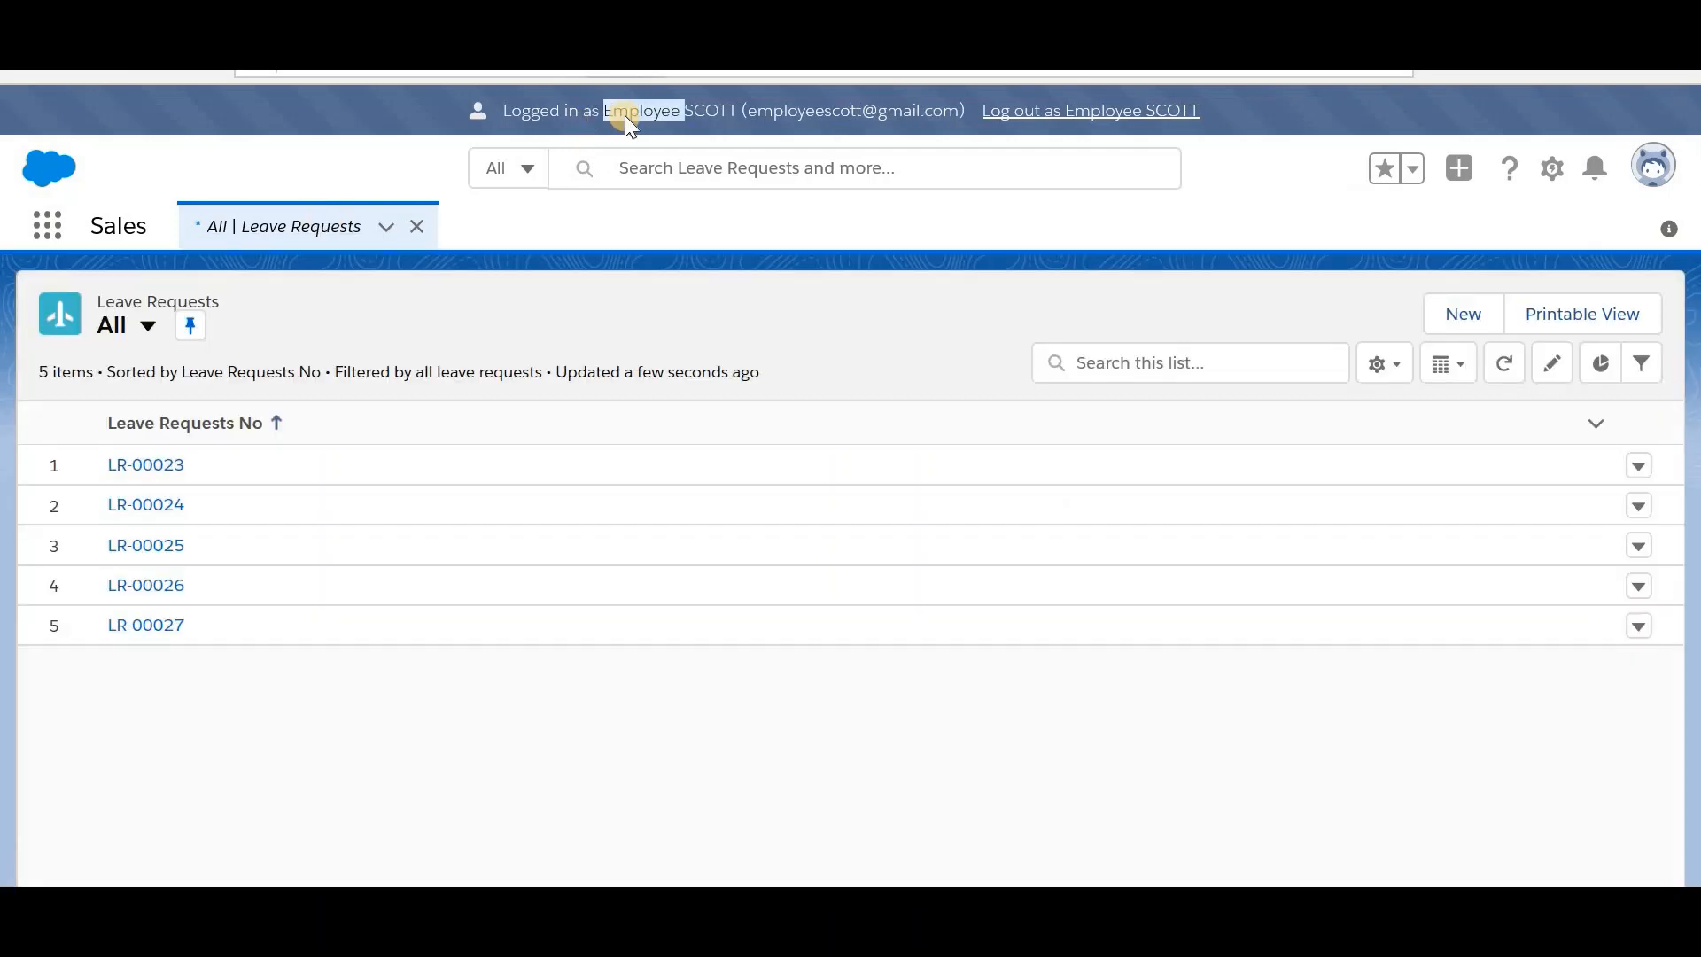
{"action": "left_click", "coordinate": [1460, 317]}
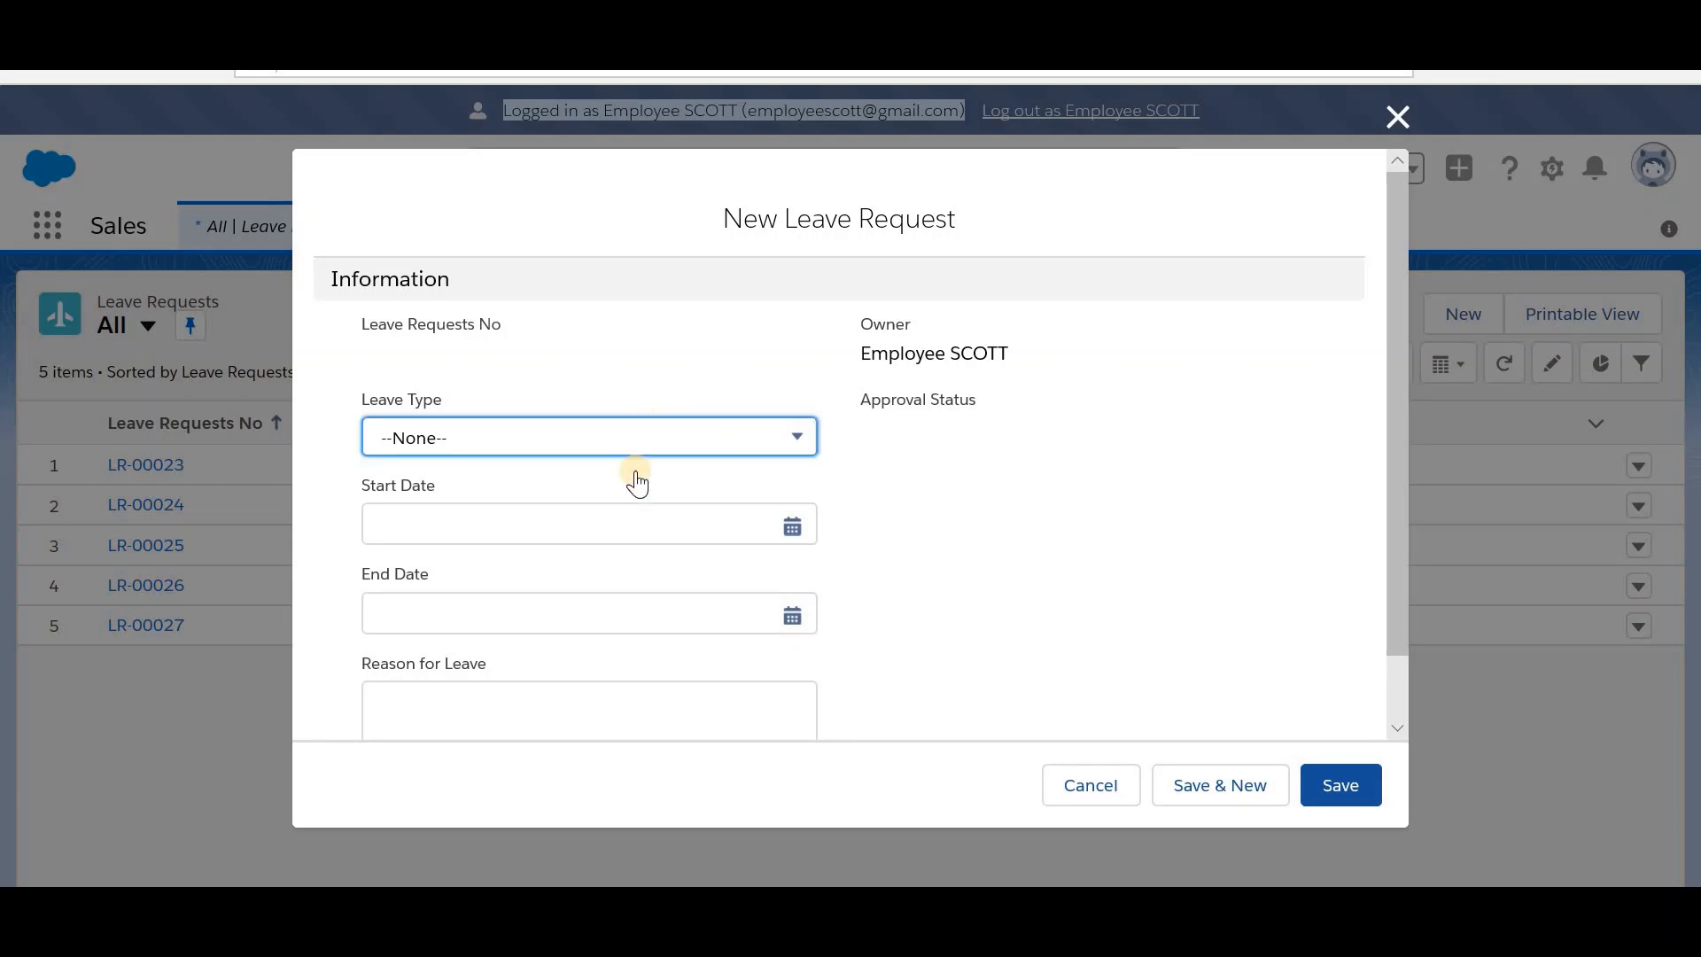
{"action": "left_click", "coordinate": [624, 439]}
{"action": "left_click", "coordinate": [567, 534]}
{"action": "left_click", "coordinate": [612, 526]}
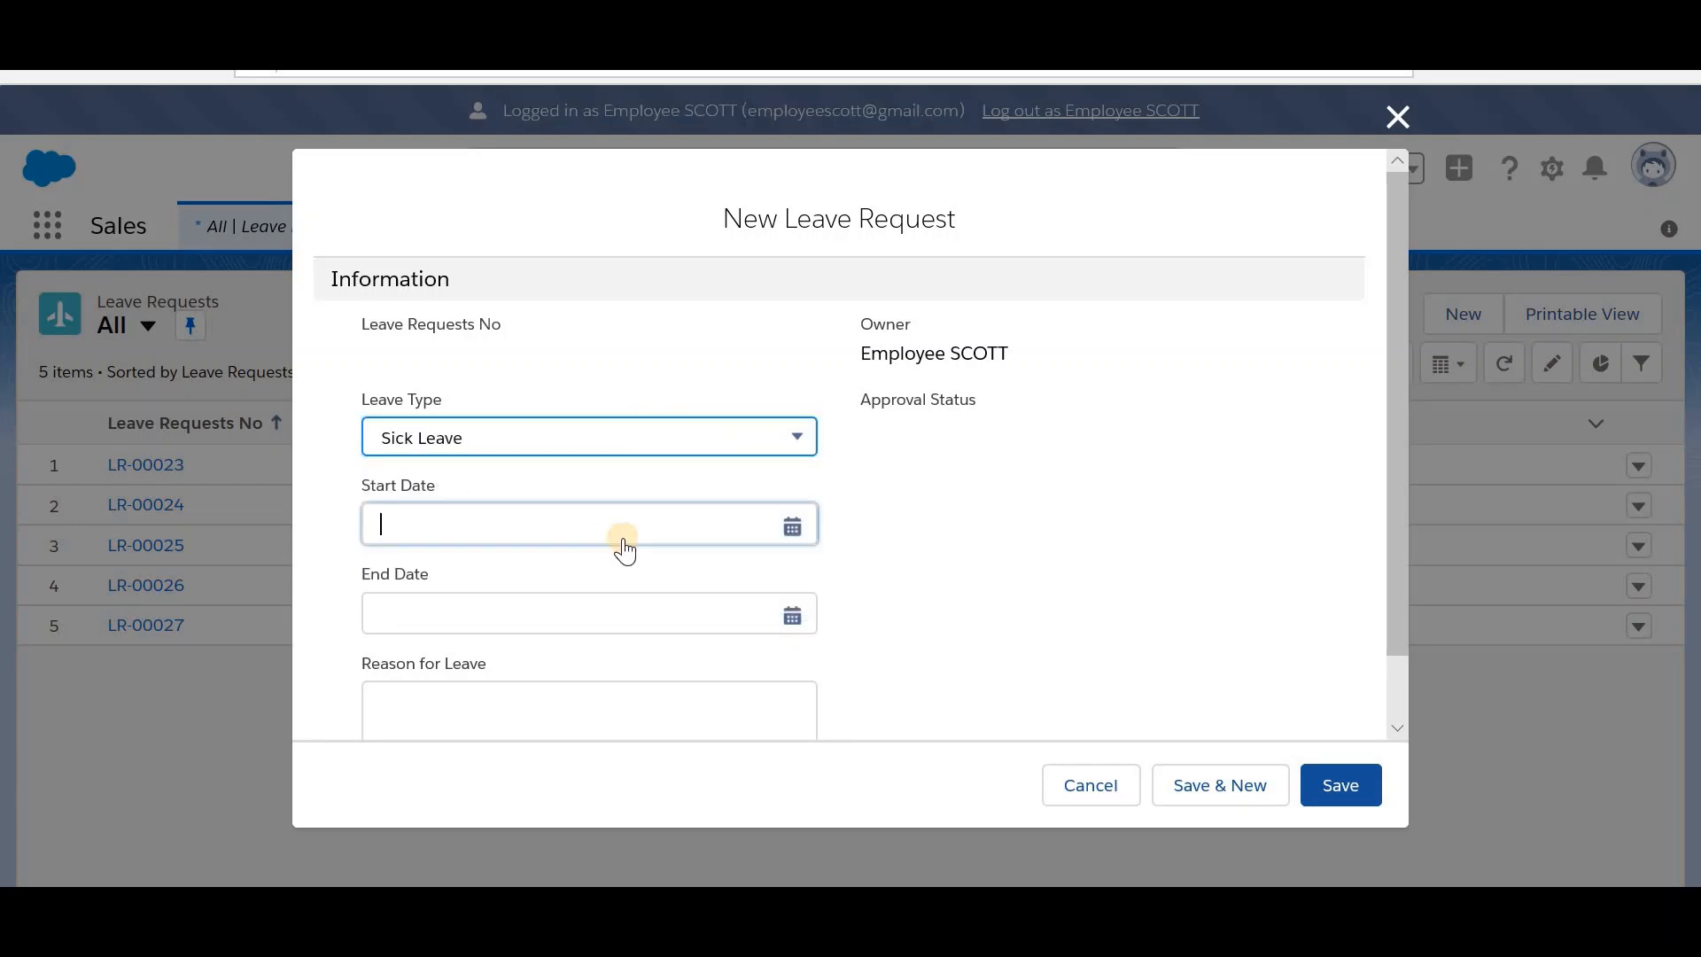
{"action": "left_click", "coordinate": [552, 446]}
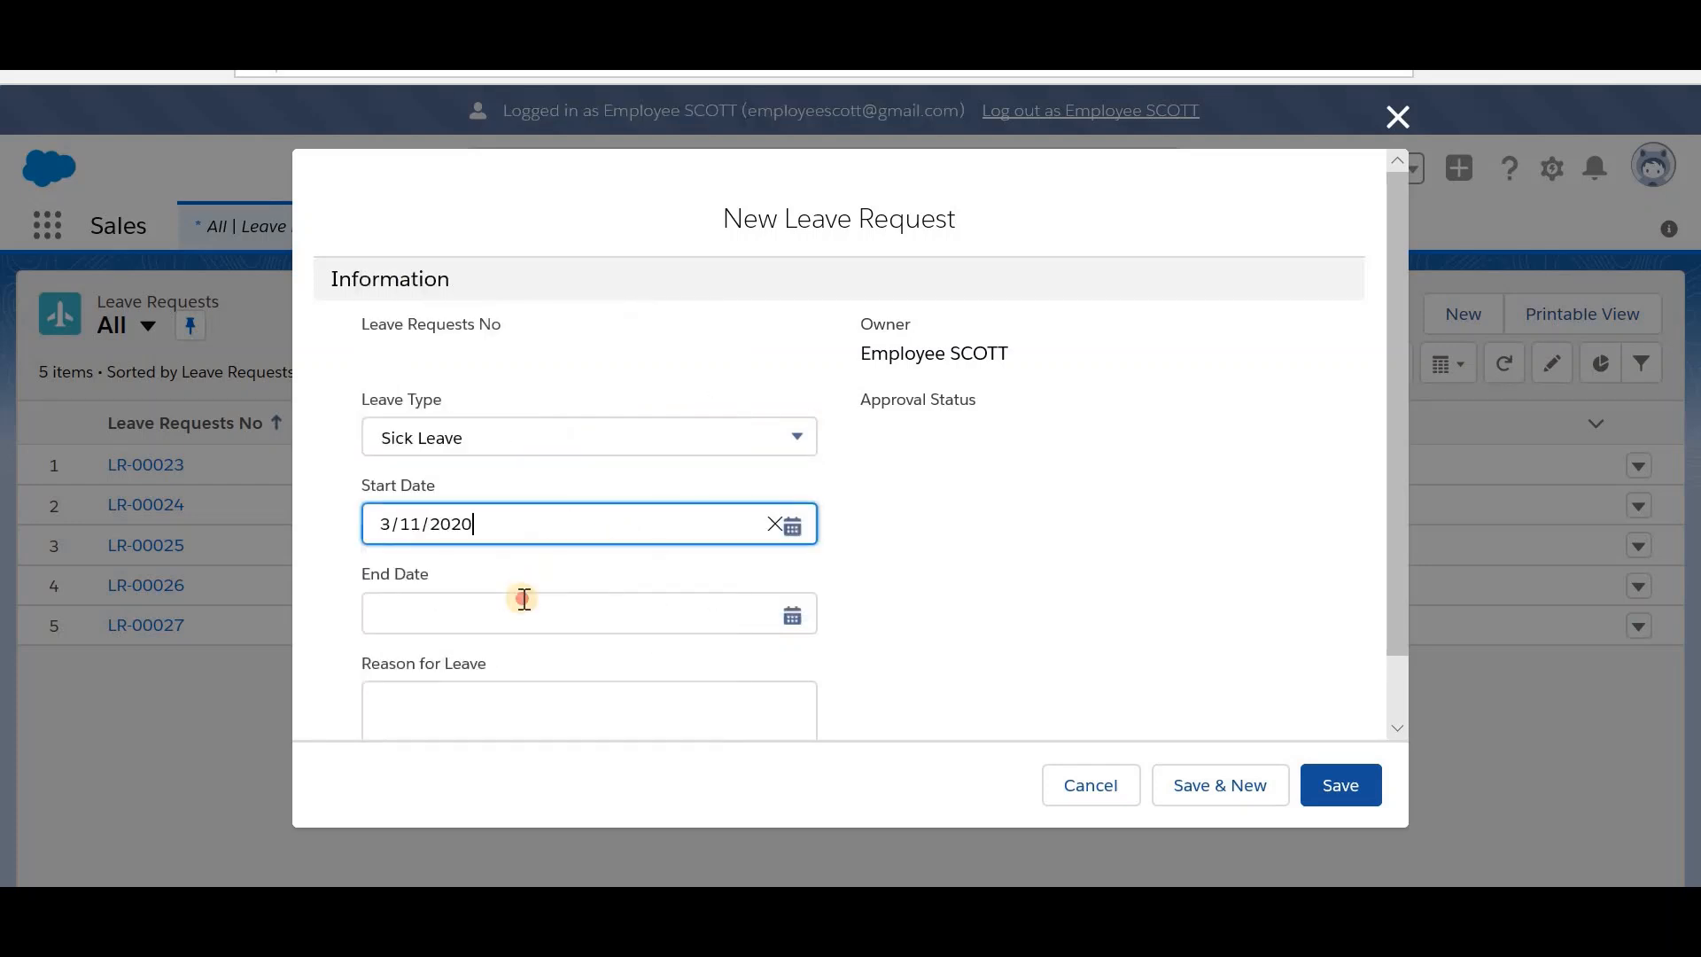
{"action": "left_click", "coordinate": [525, 604]}
{"action": "left_click", "coordinate": [608, 441]}
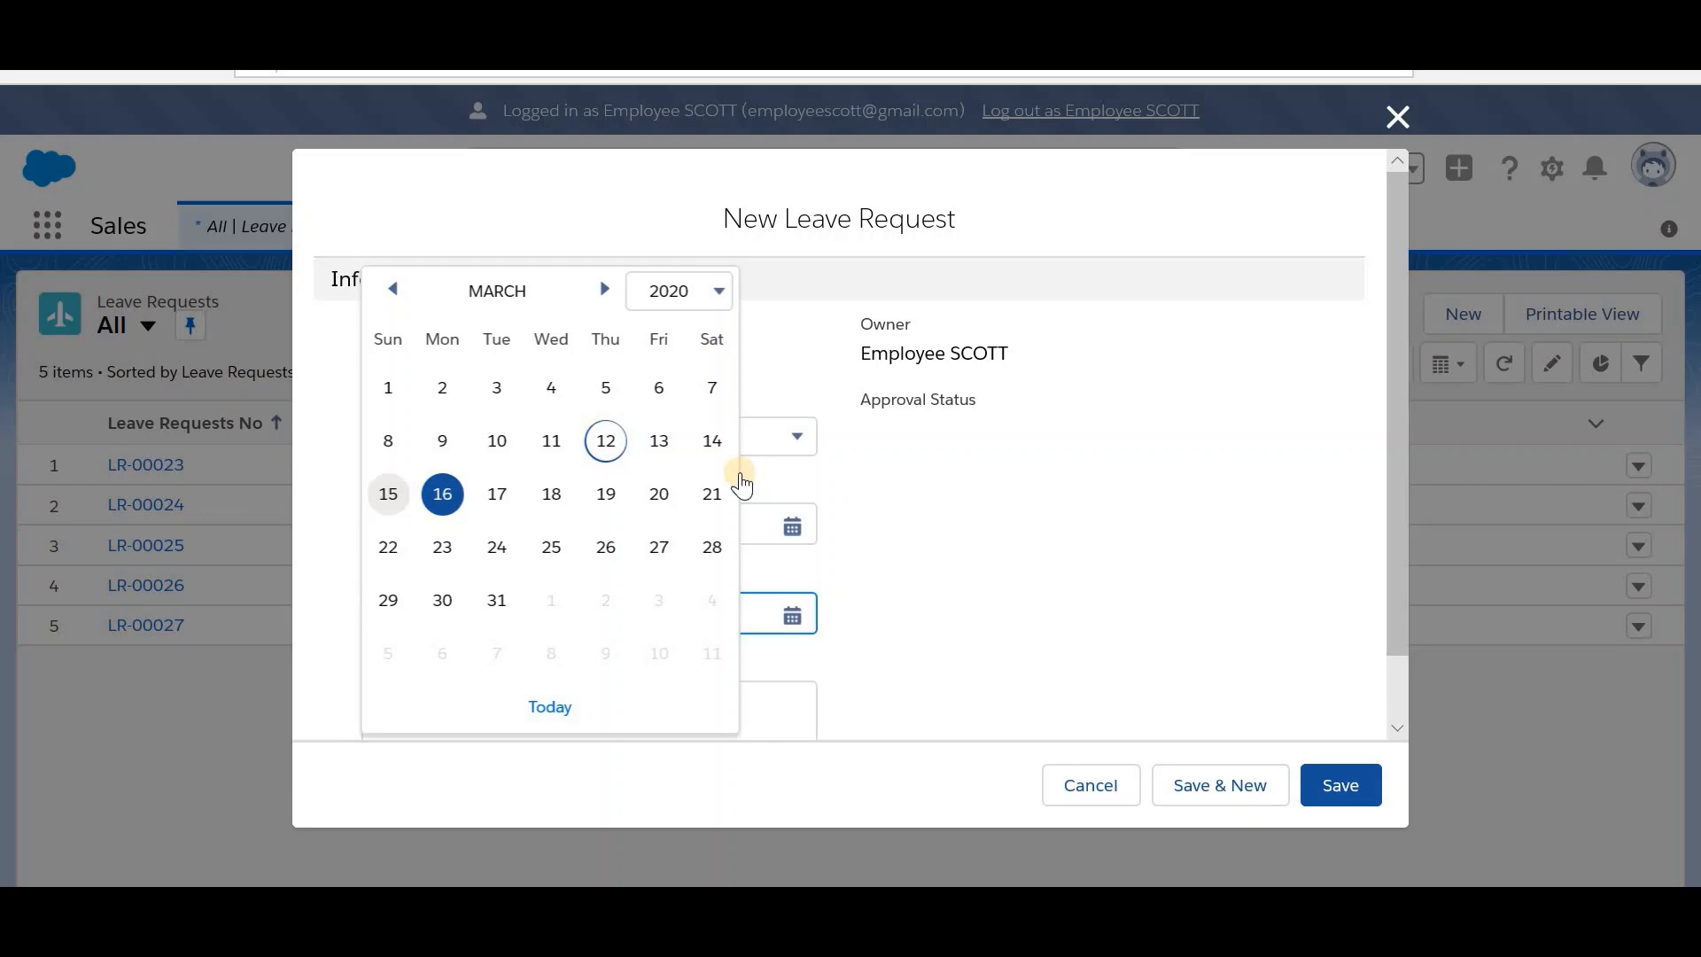
{"action": "left_click", "coordinate": [1337, 786]}
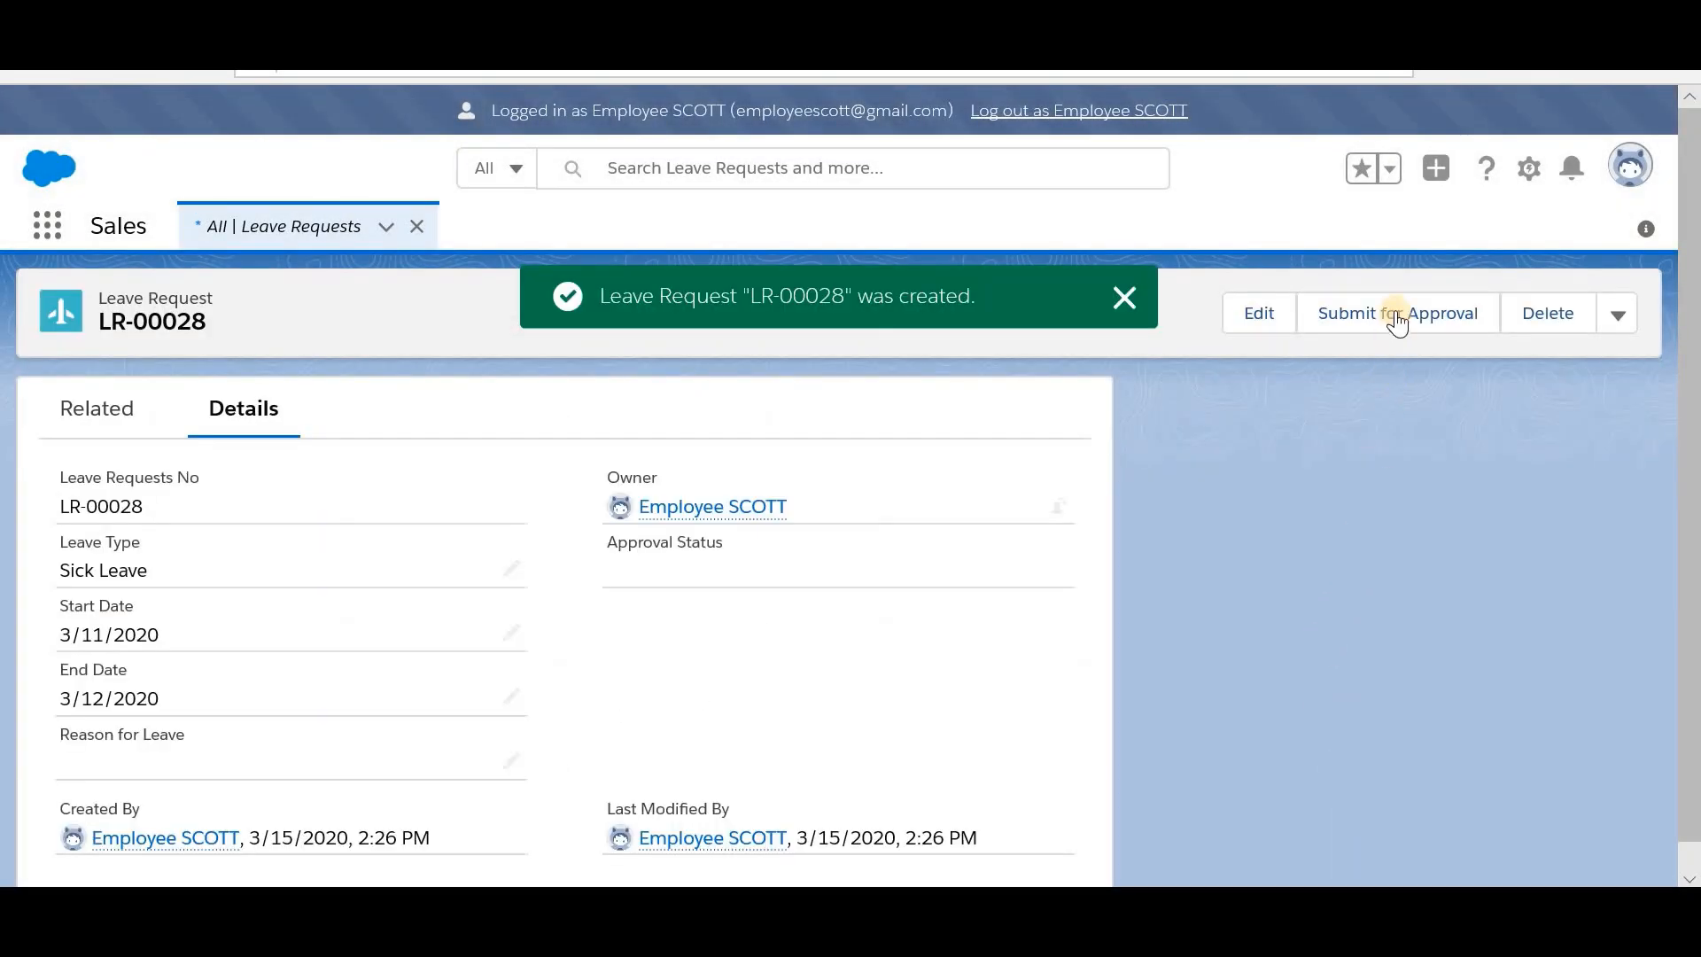
{"action": "left_click", "coordinate": [1397, 317]}
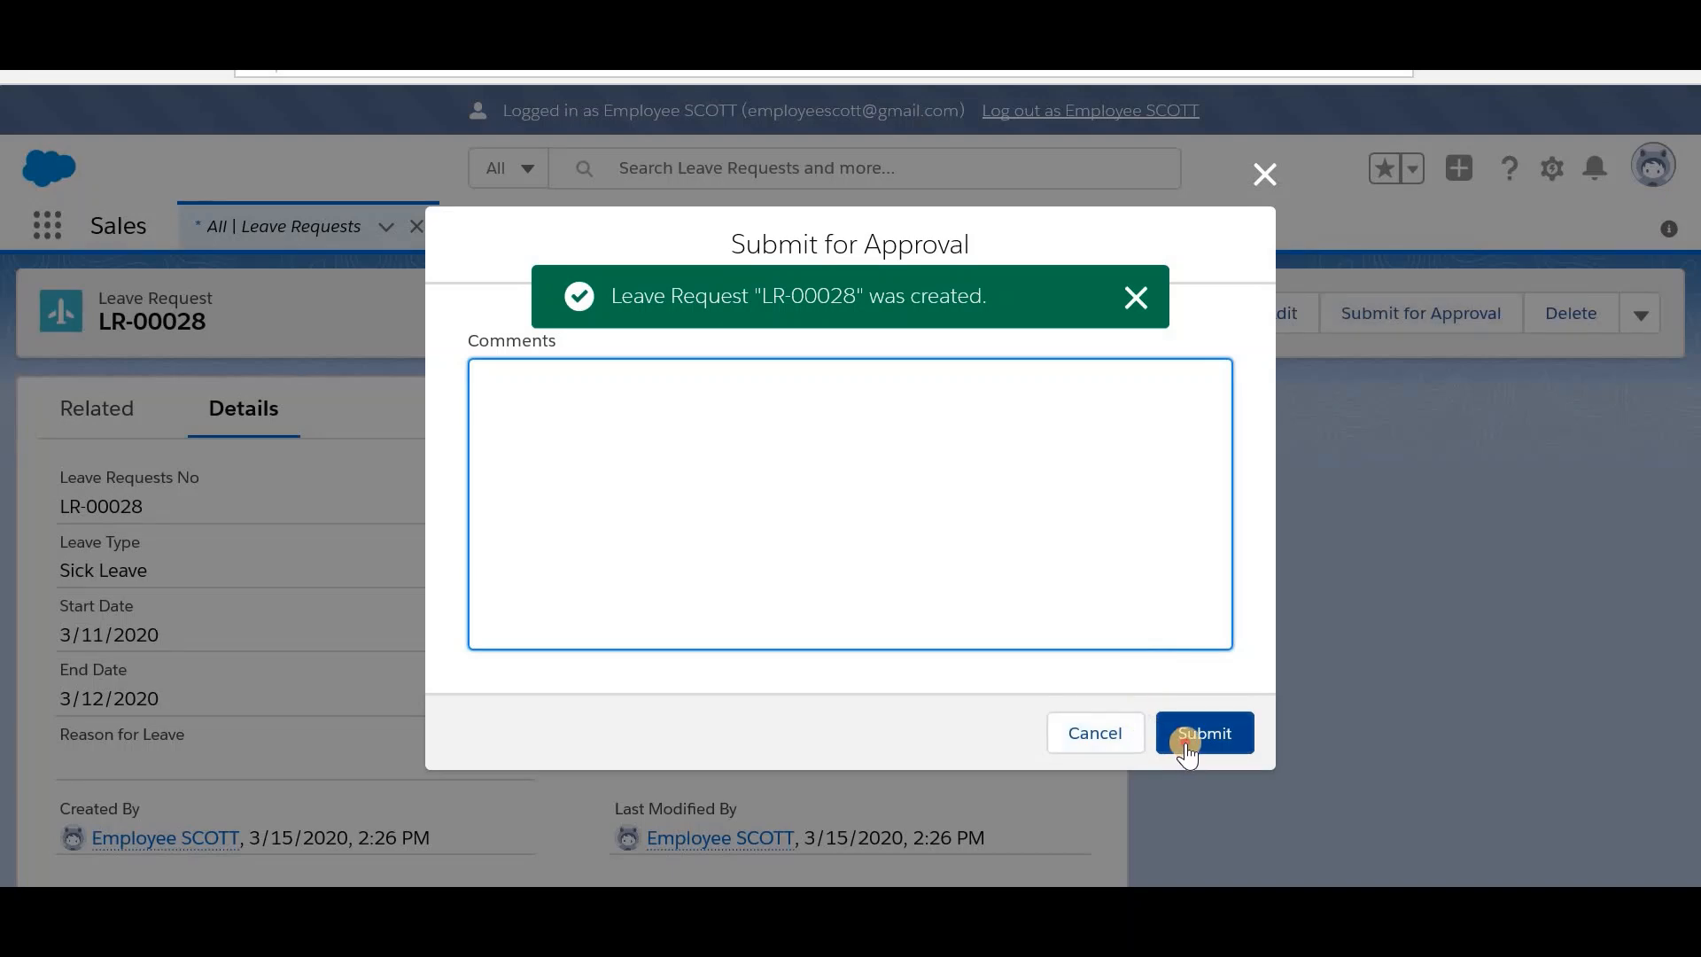
{"action": "left_click", "coordinate": [1187, 742]}
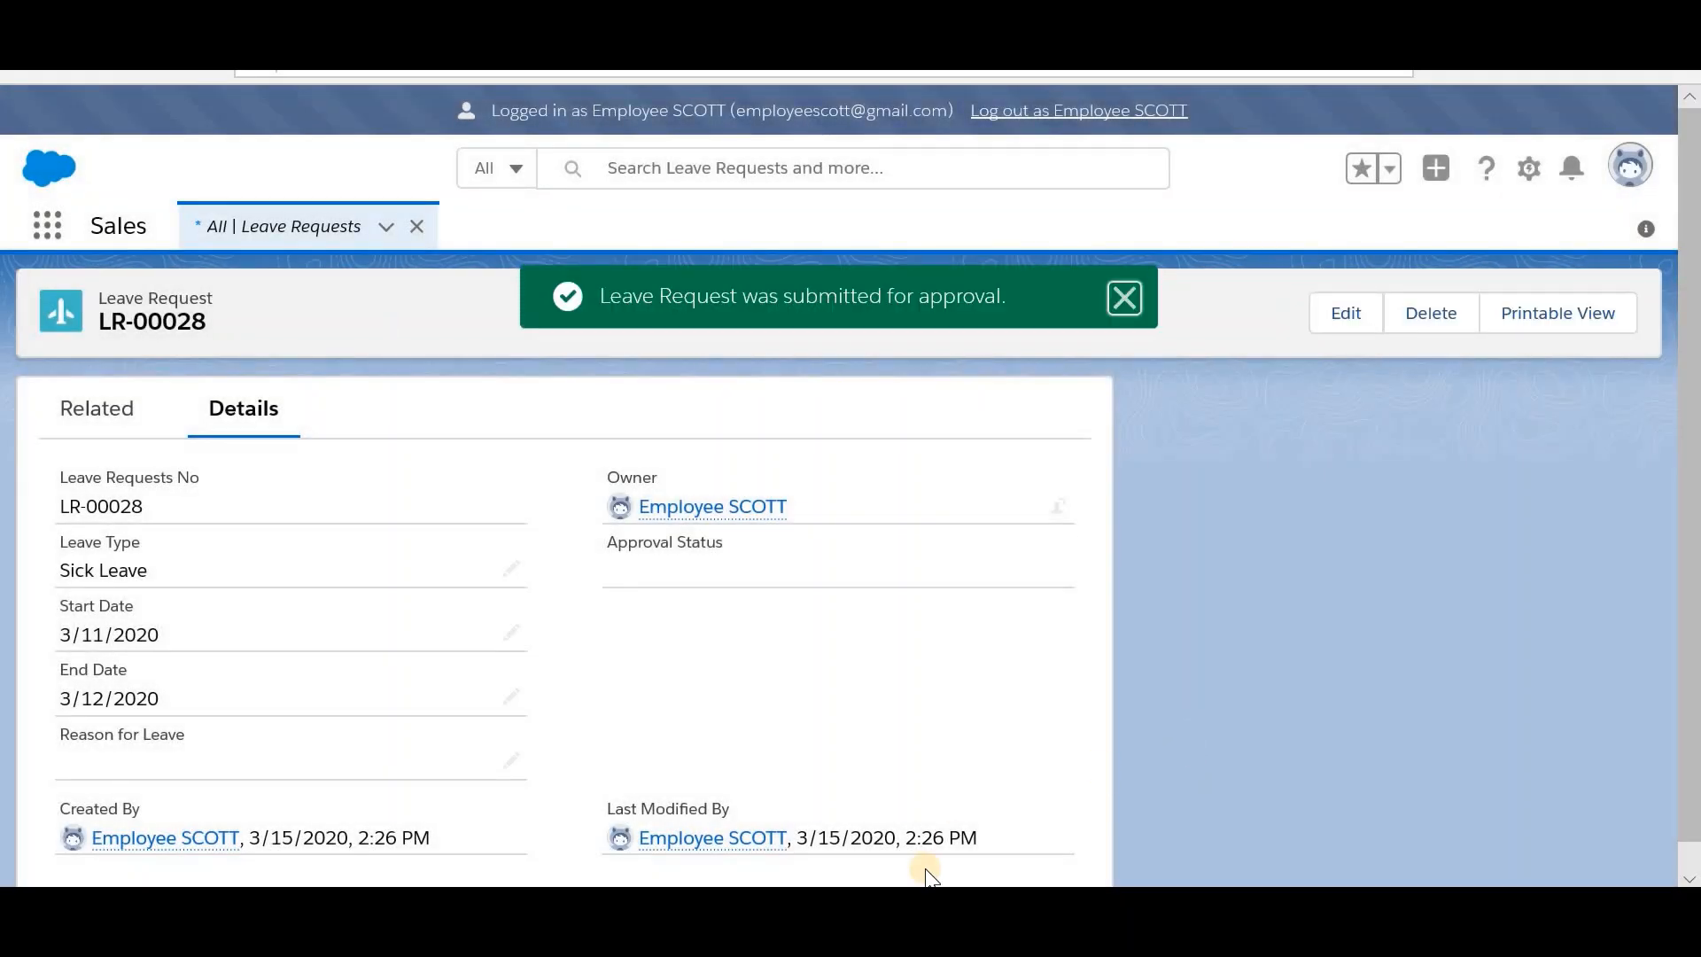
Step: Switch to the manager's session and check the notifications for the new Sick Leave request
{"action": "mouse_move", "coordinate": [922, 881]}
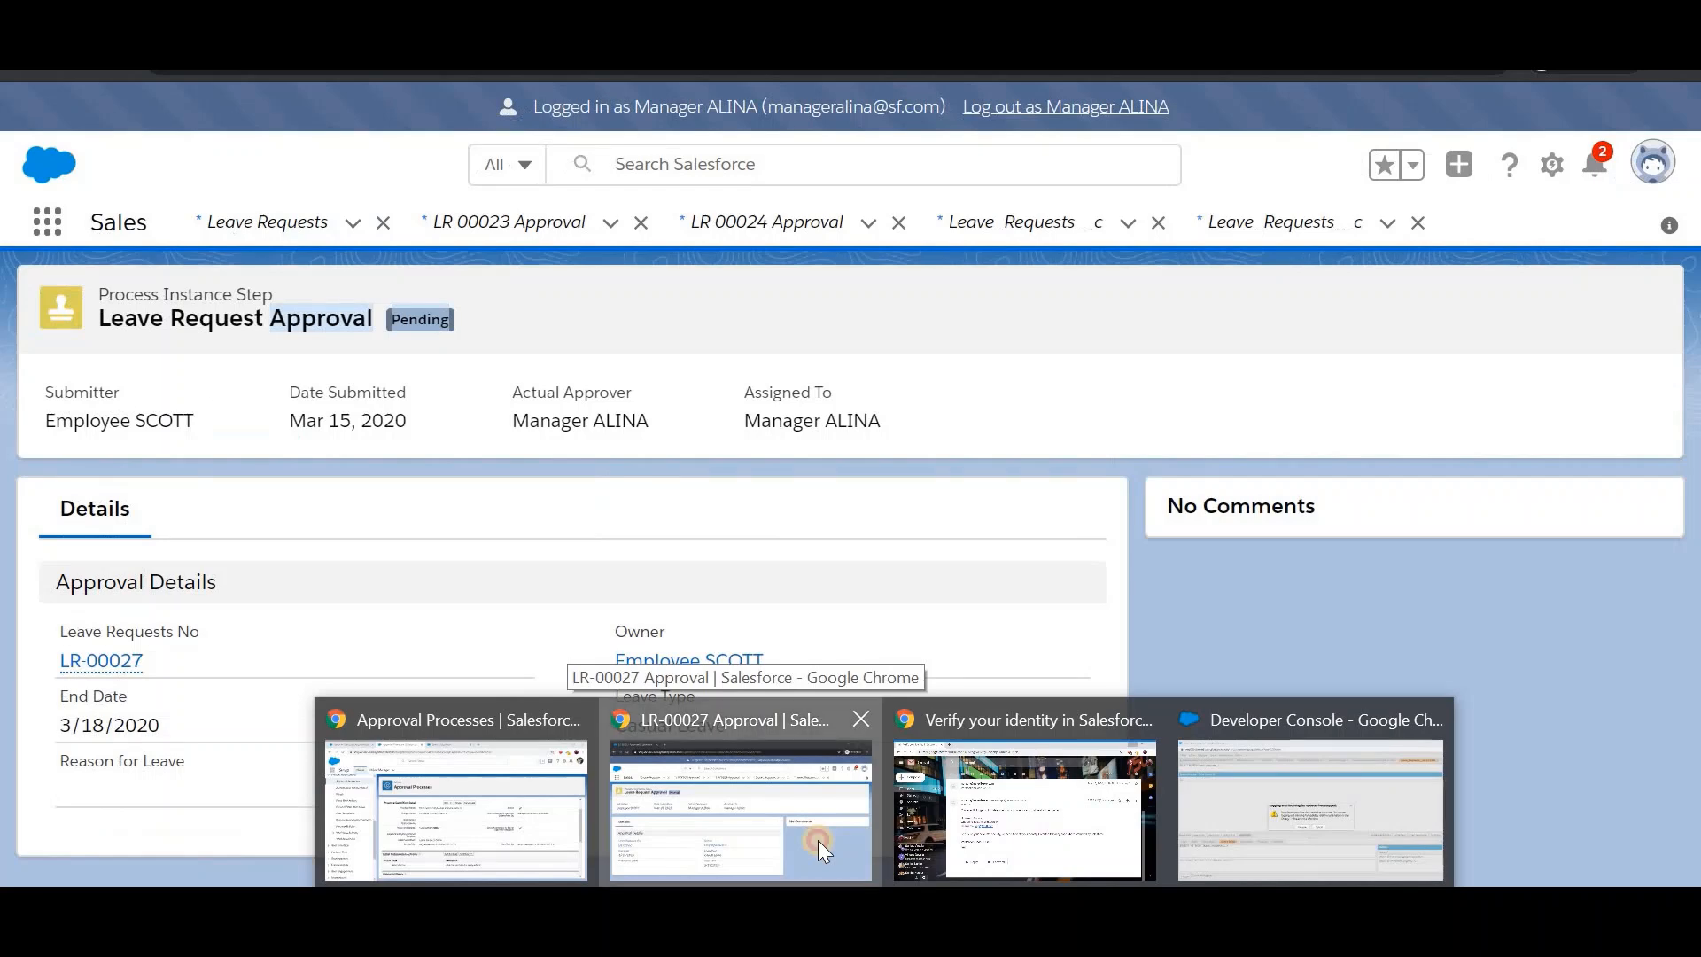
{"action": "left_click", "coordinate": [817, 840]}
{"action": "triple_click", "coordinate": [681, 96]}
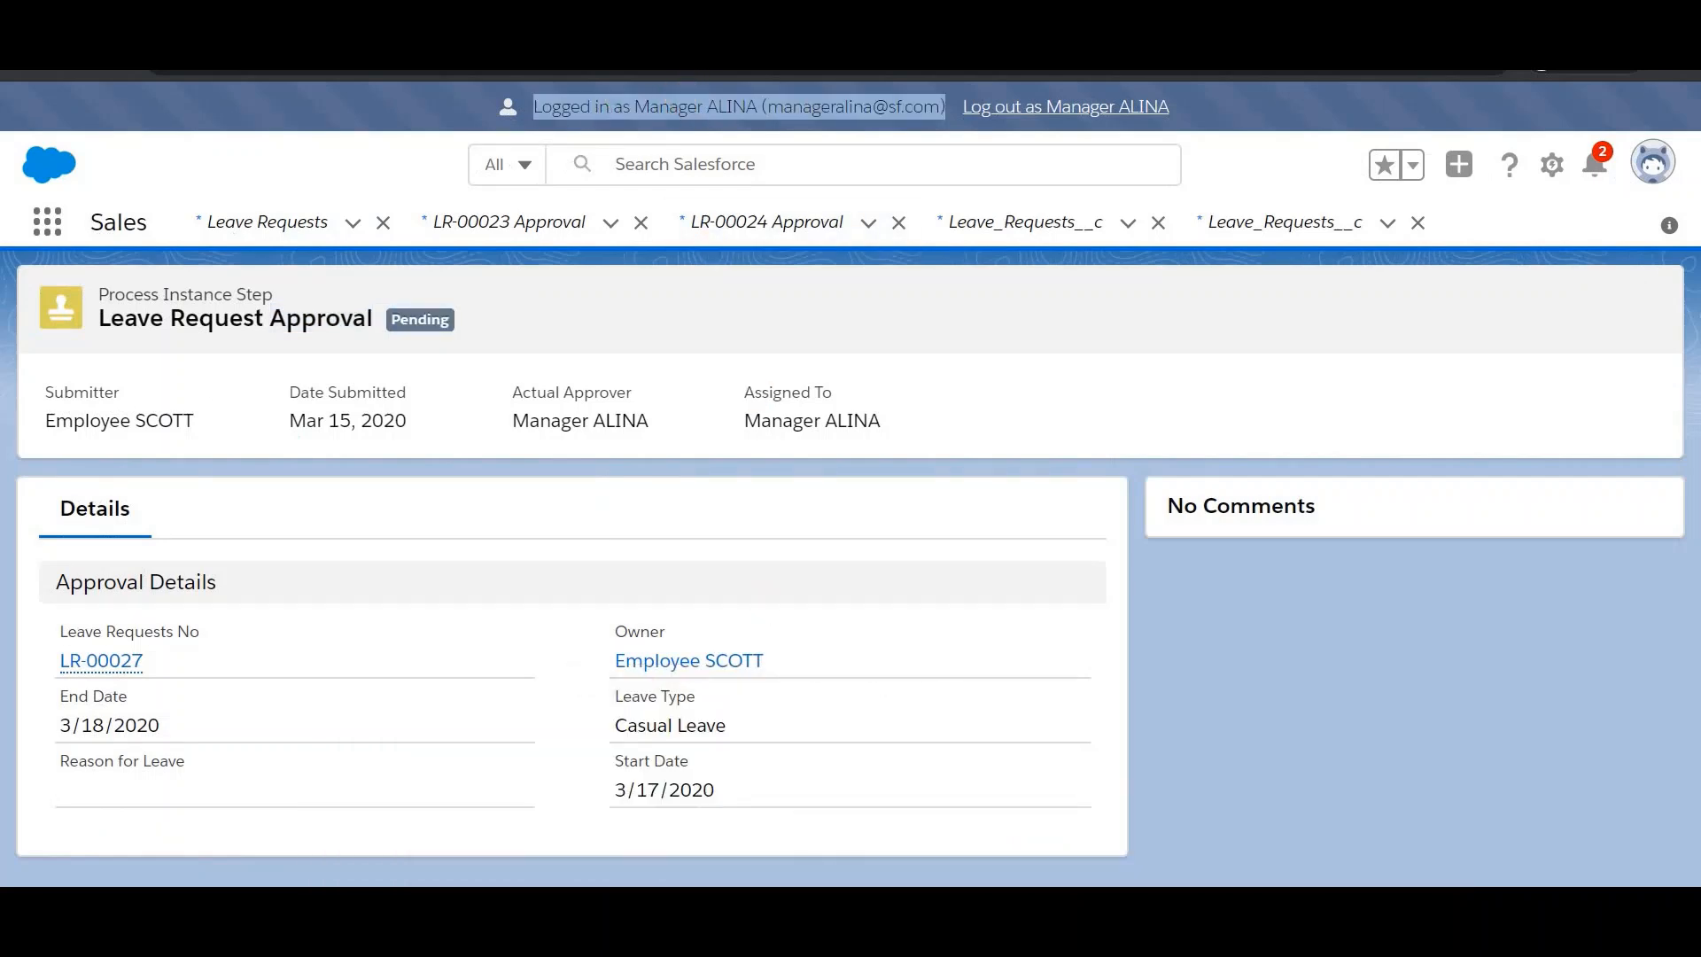
{"action": "left_click", "coordinate": [1597, 162]}
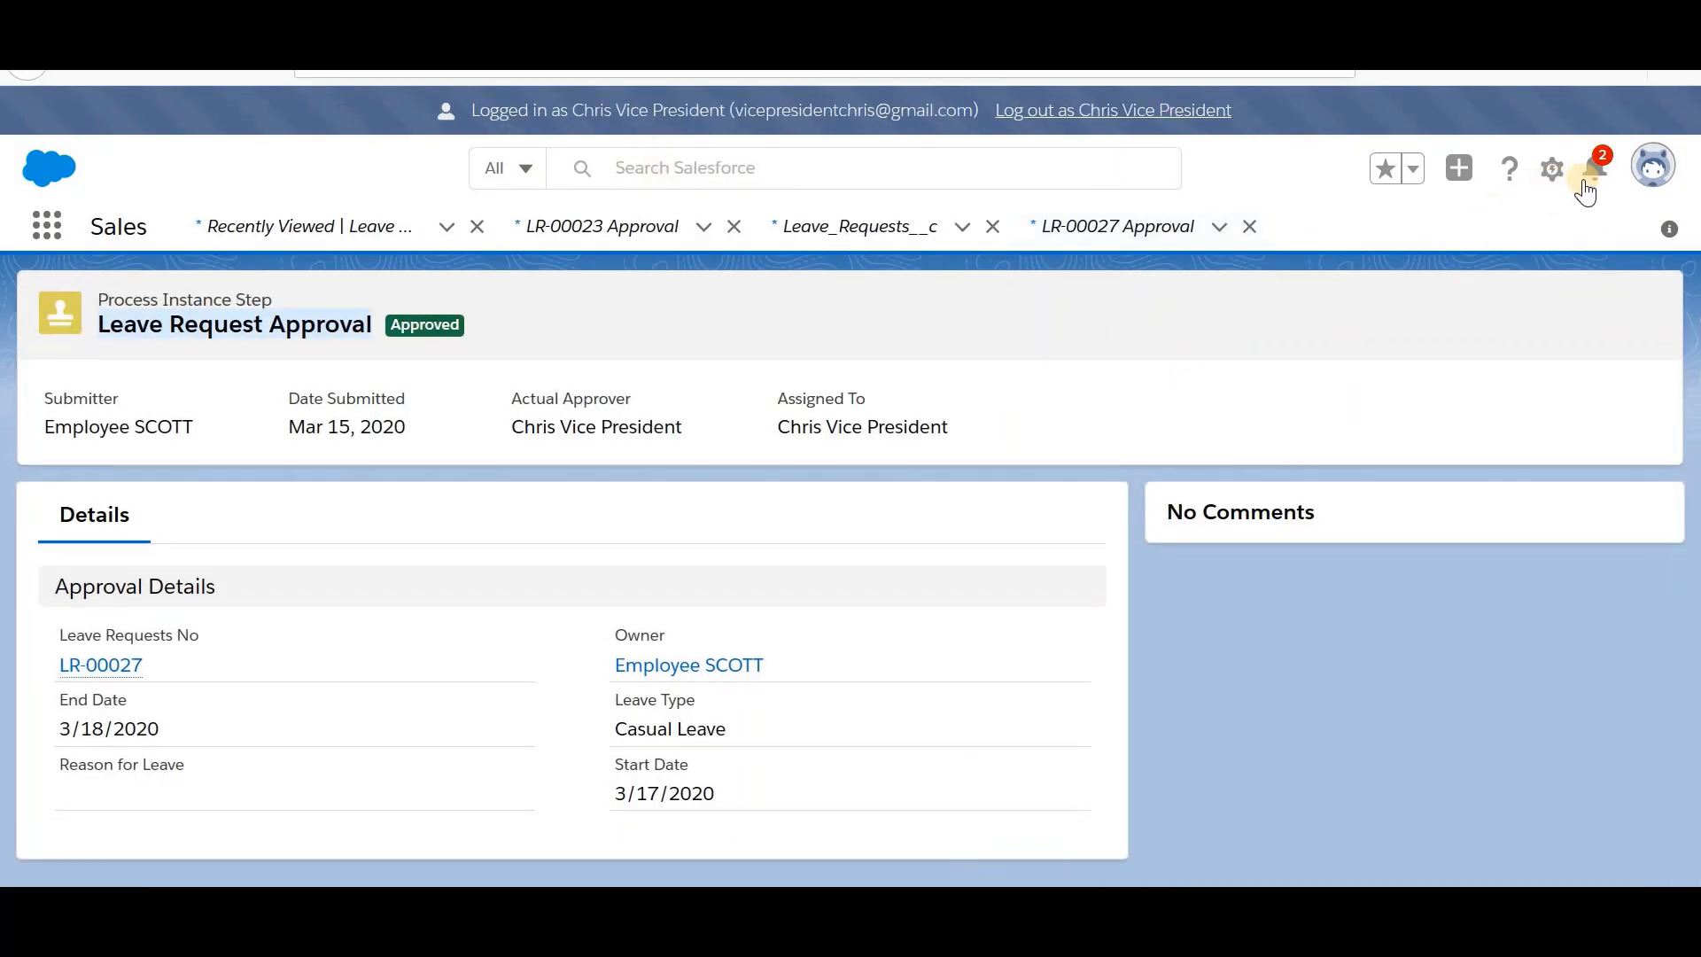
Step: In the vice president's session, open the new Sick Leave request from the notifications, approve it without comments, and check its approval status
{"action": "left_click", "coordinate": [1584, 186]}
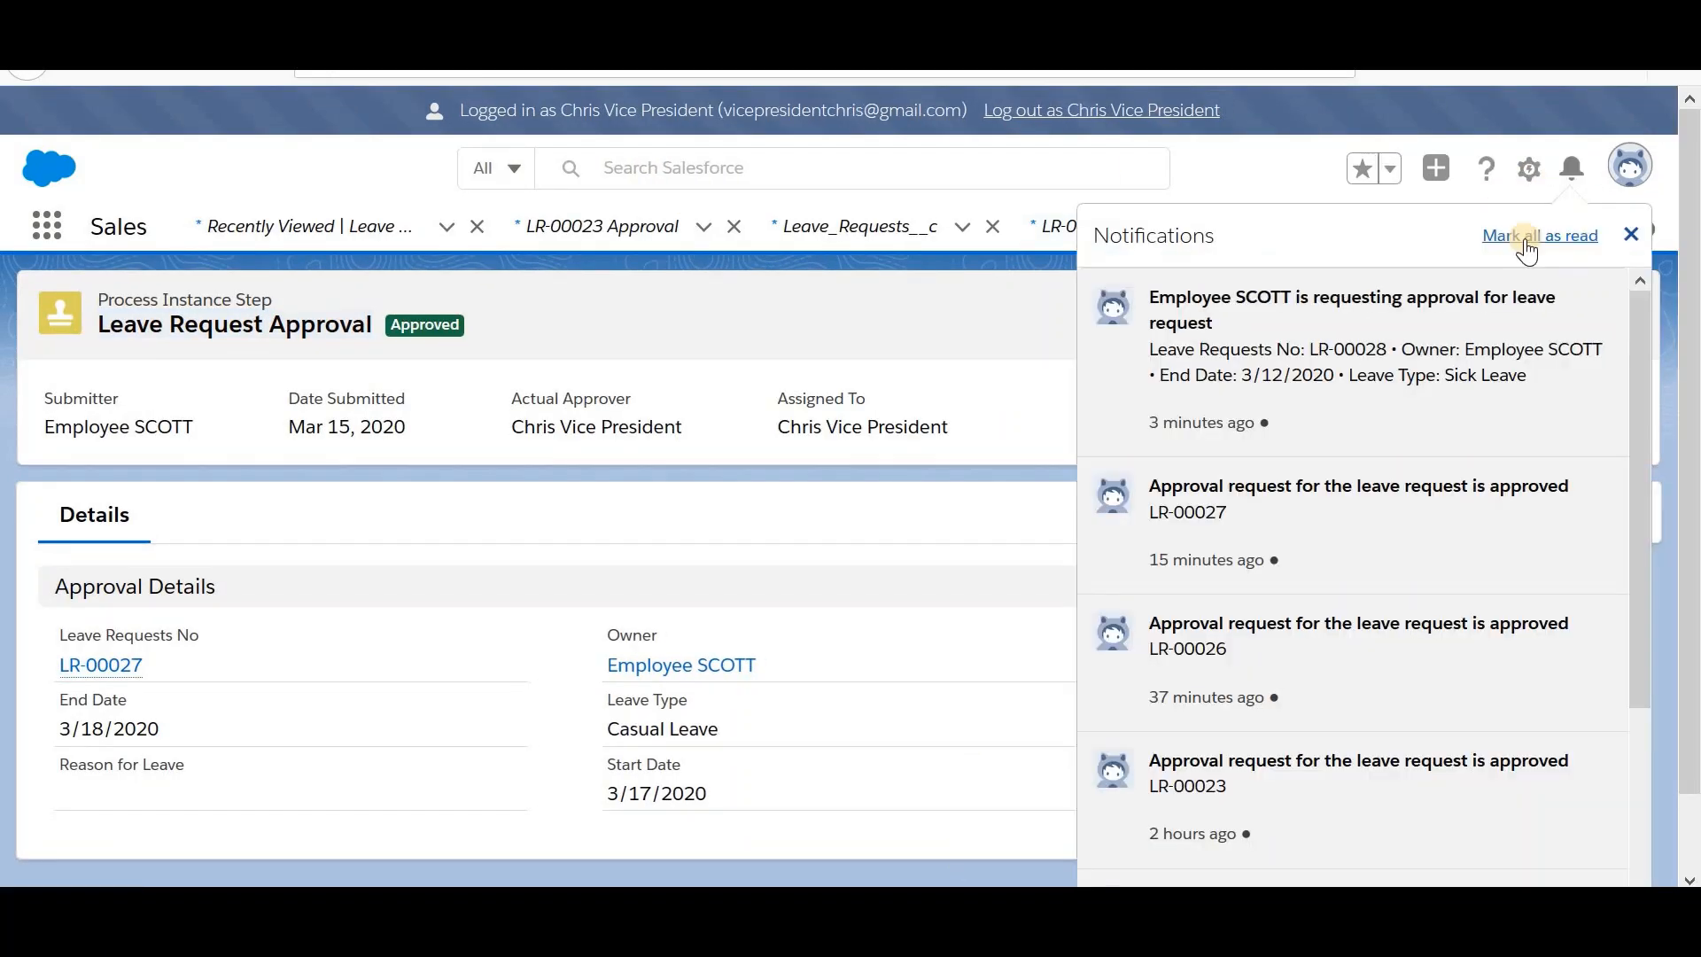
{"action": "left_click", "coordinate": [1382, 359]}
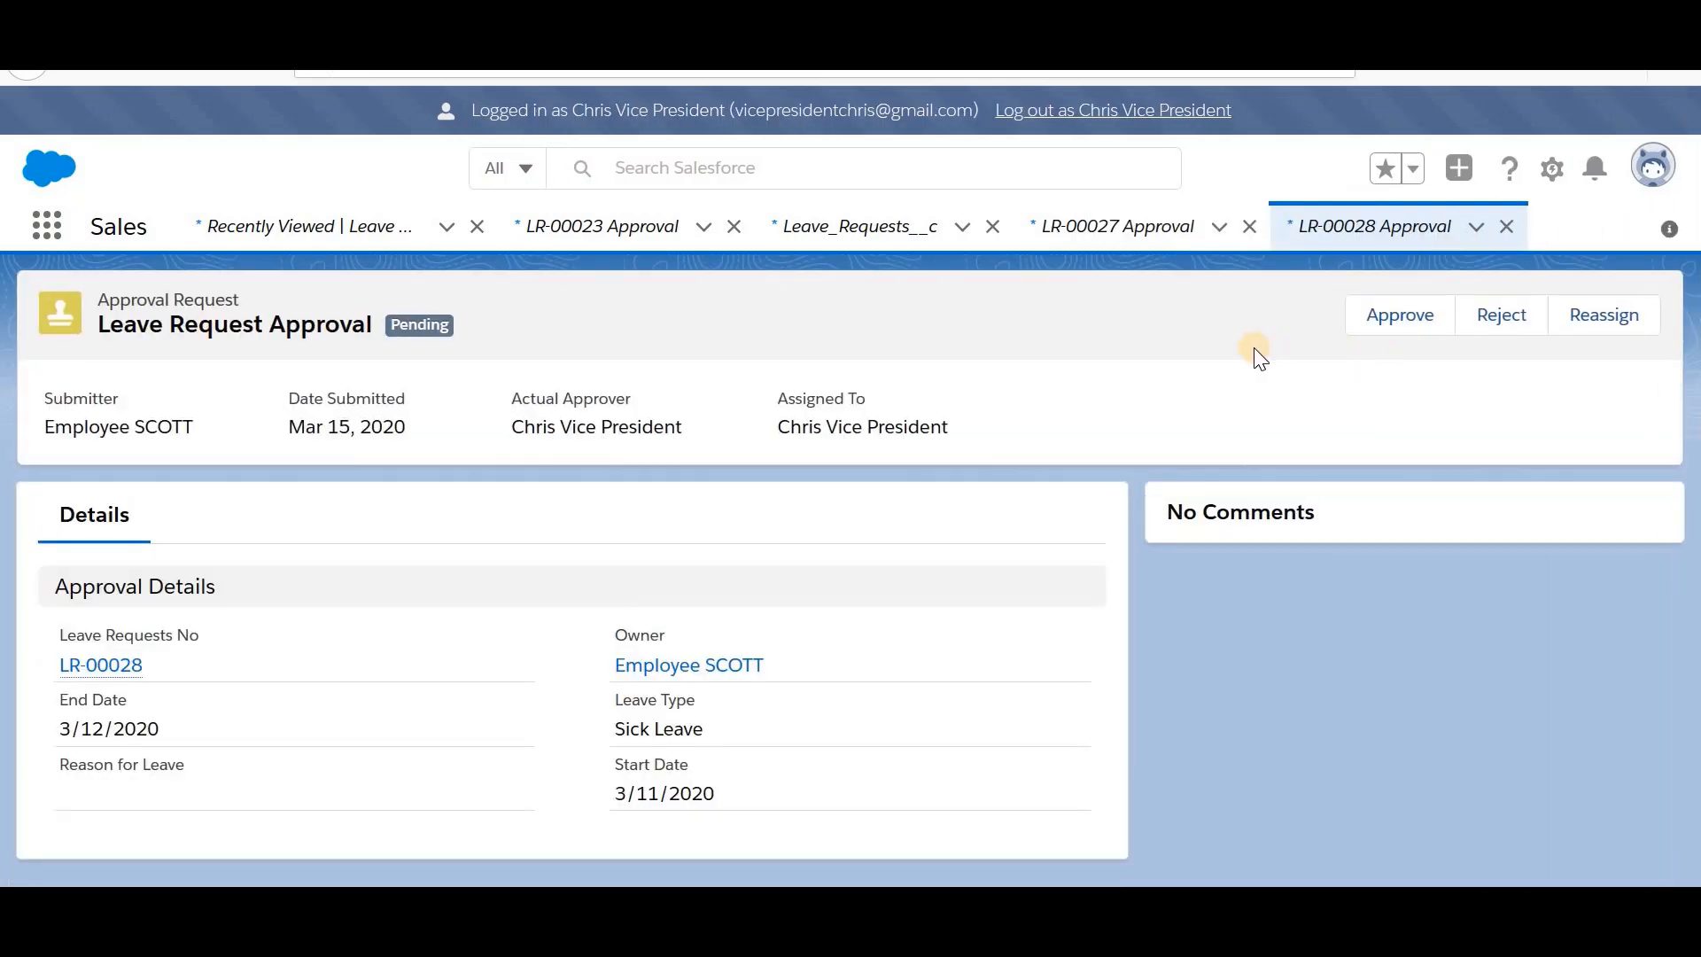
{"action": "left_click", "coordinate": [1387, 327]}
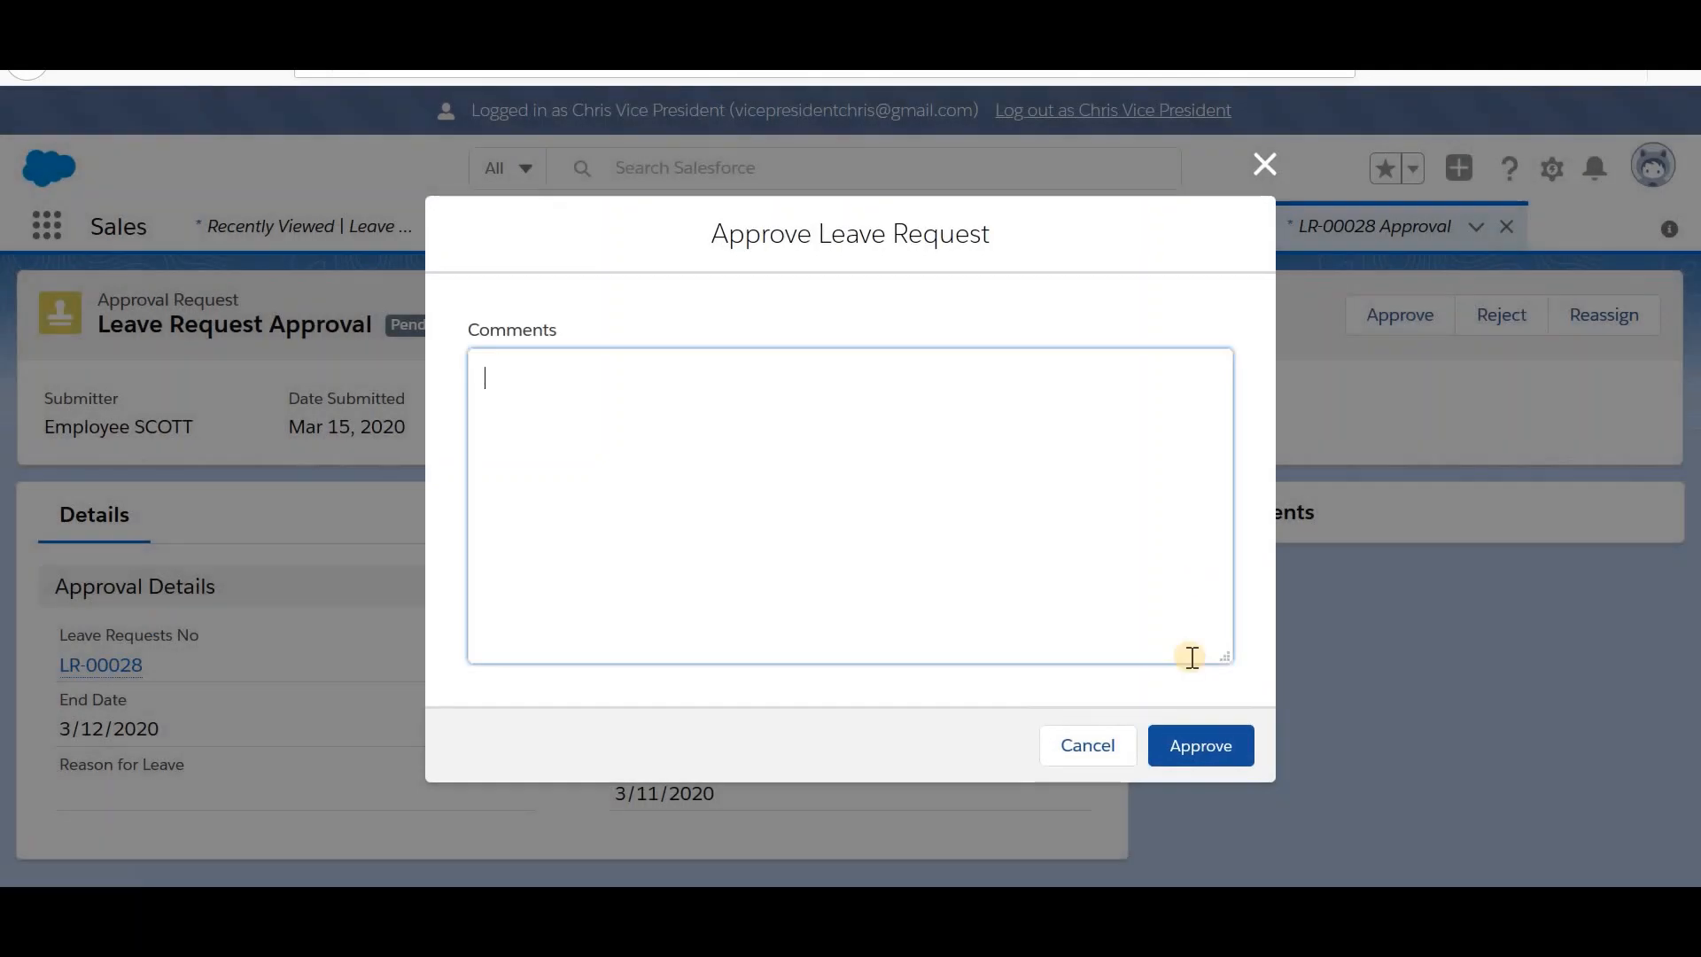
{"action": "left_click", "coordinate": [1192, 753]}
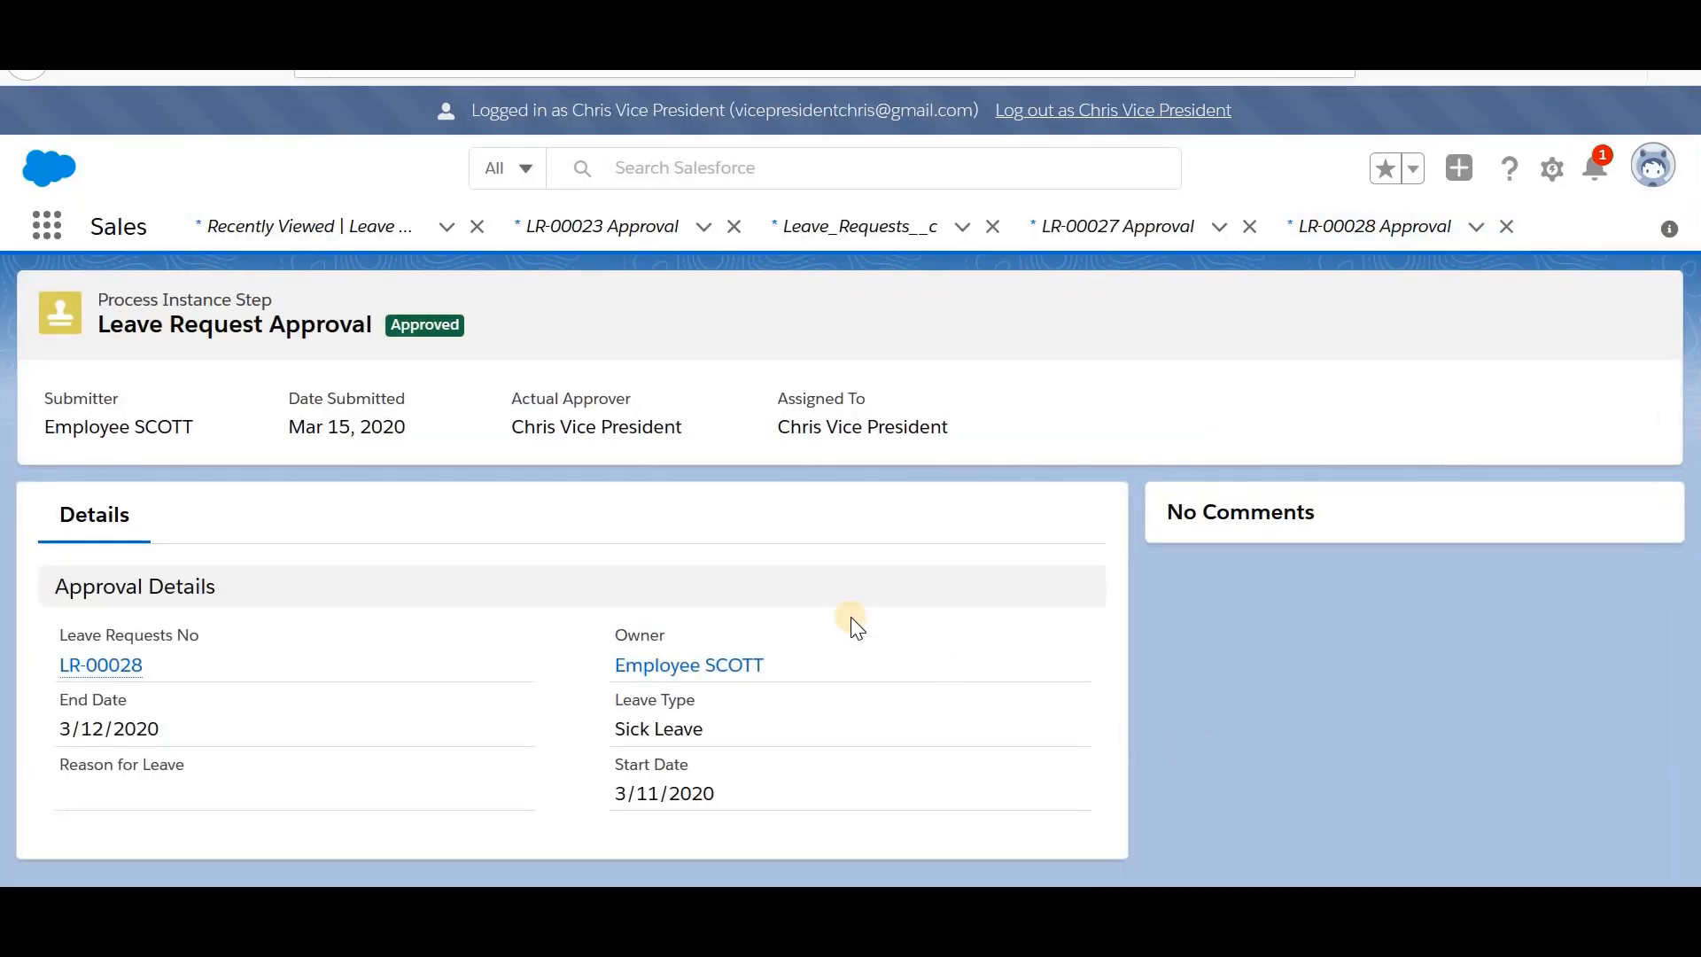
{"action": "triple_click", "coordinate": [448, 319]}
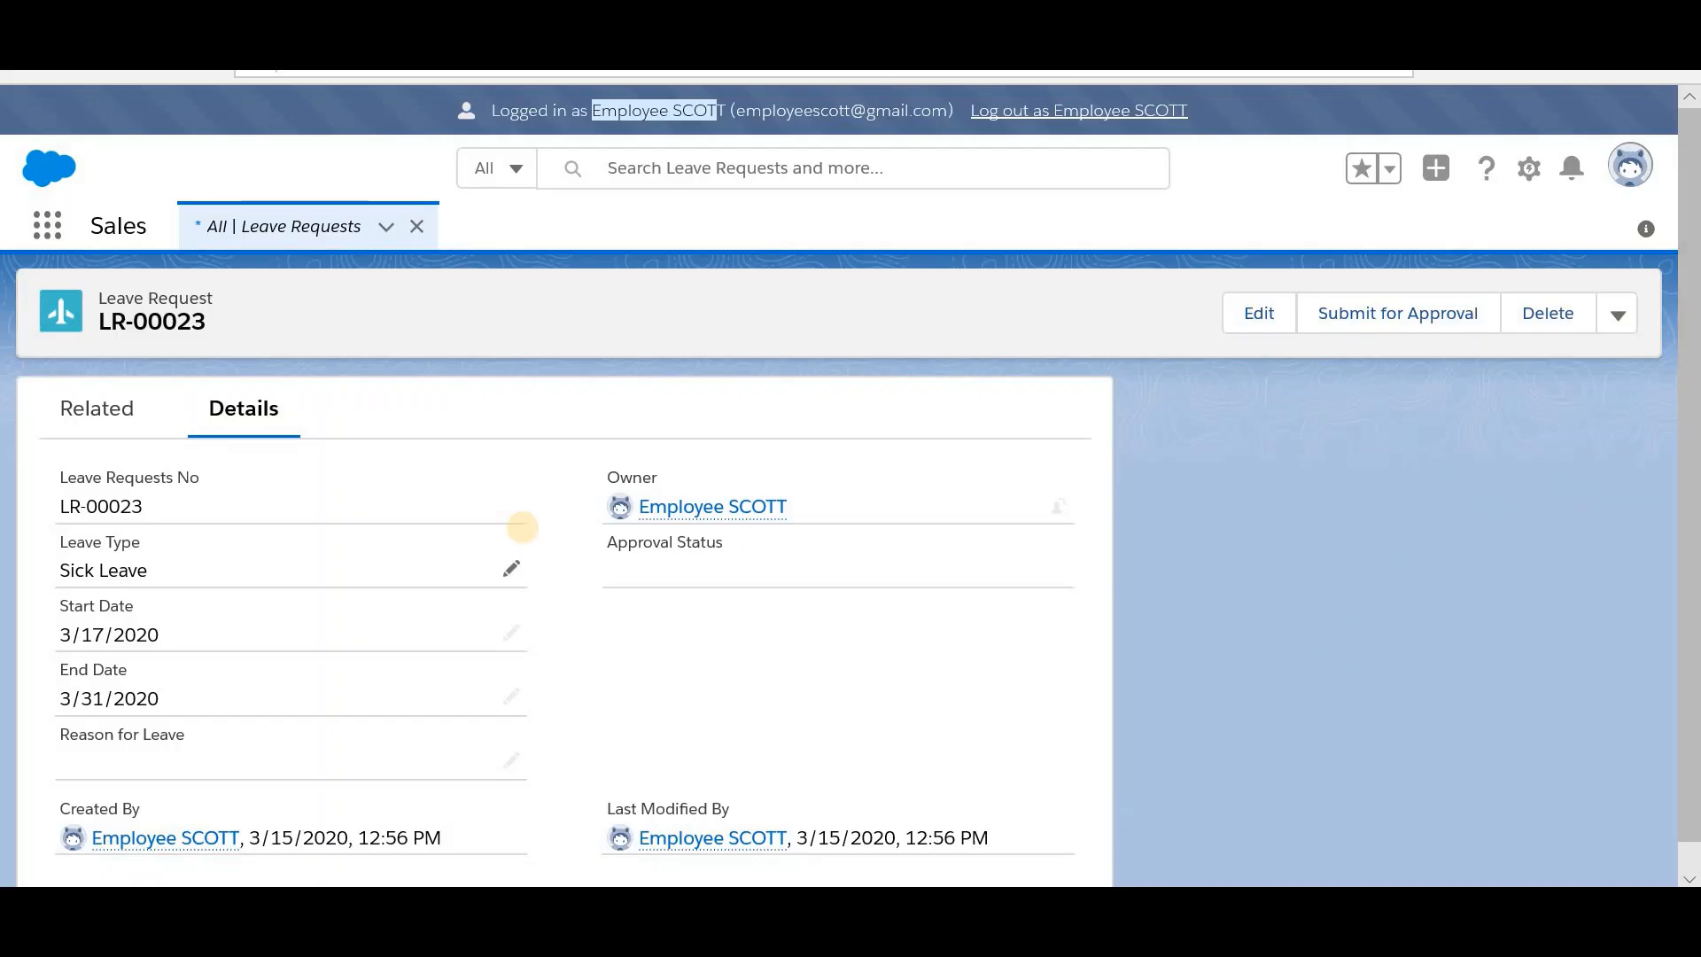
{"action": "triple_click", "coordinate": [652, 110]}
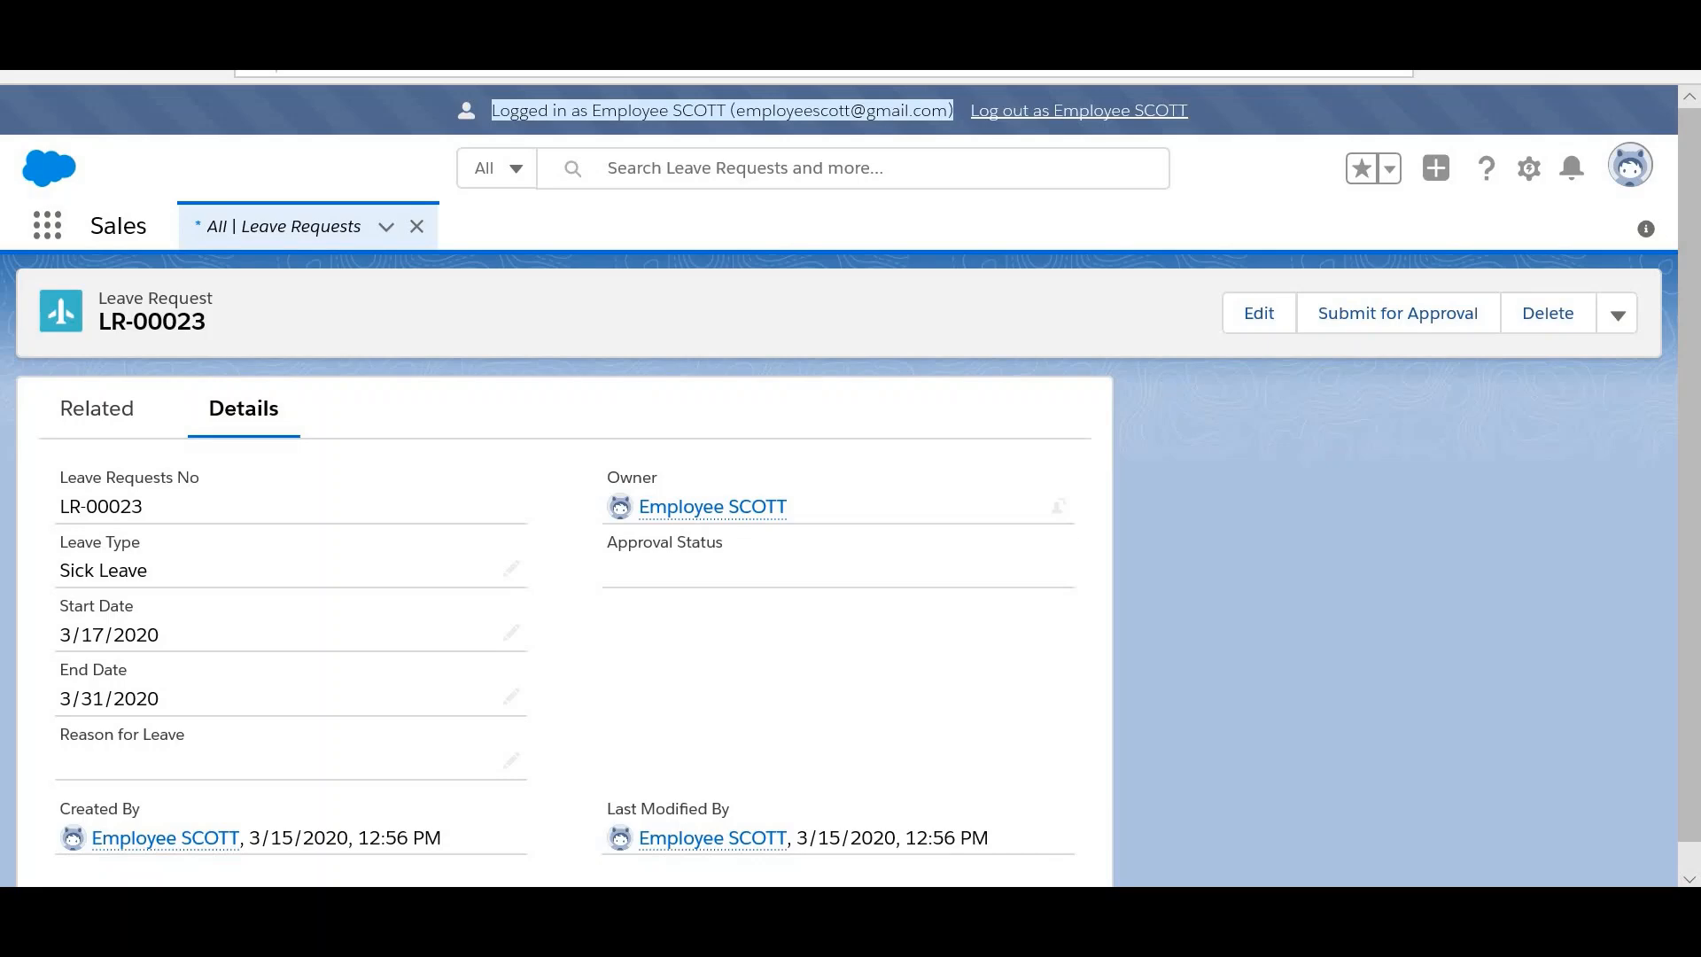
Step: Switch to the administrator's Setup window, search for "process builder", and open Process Builder
{"action": "left_click", "coordinate": [498, 801]}
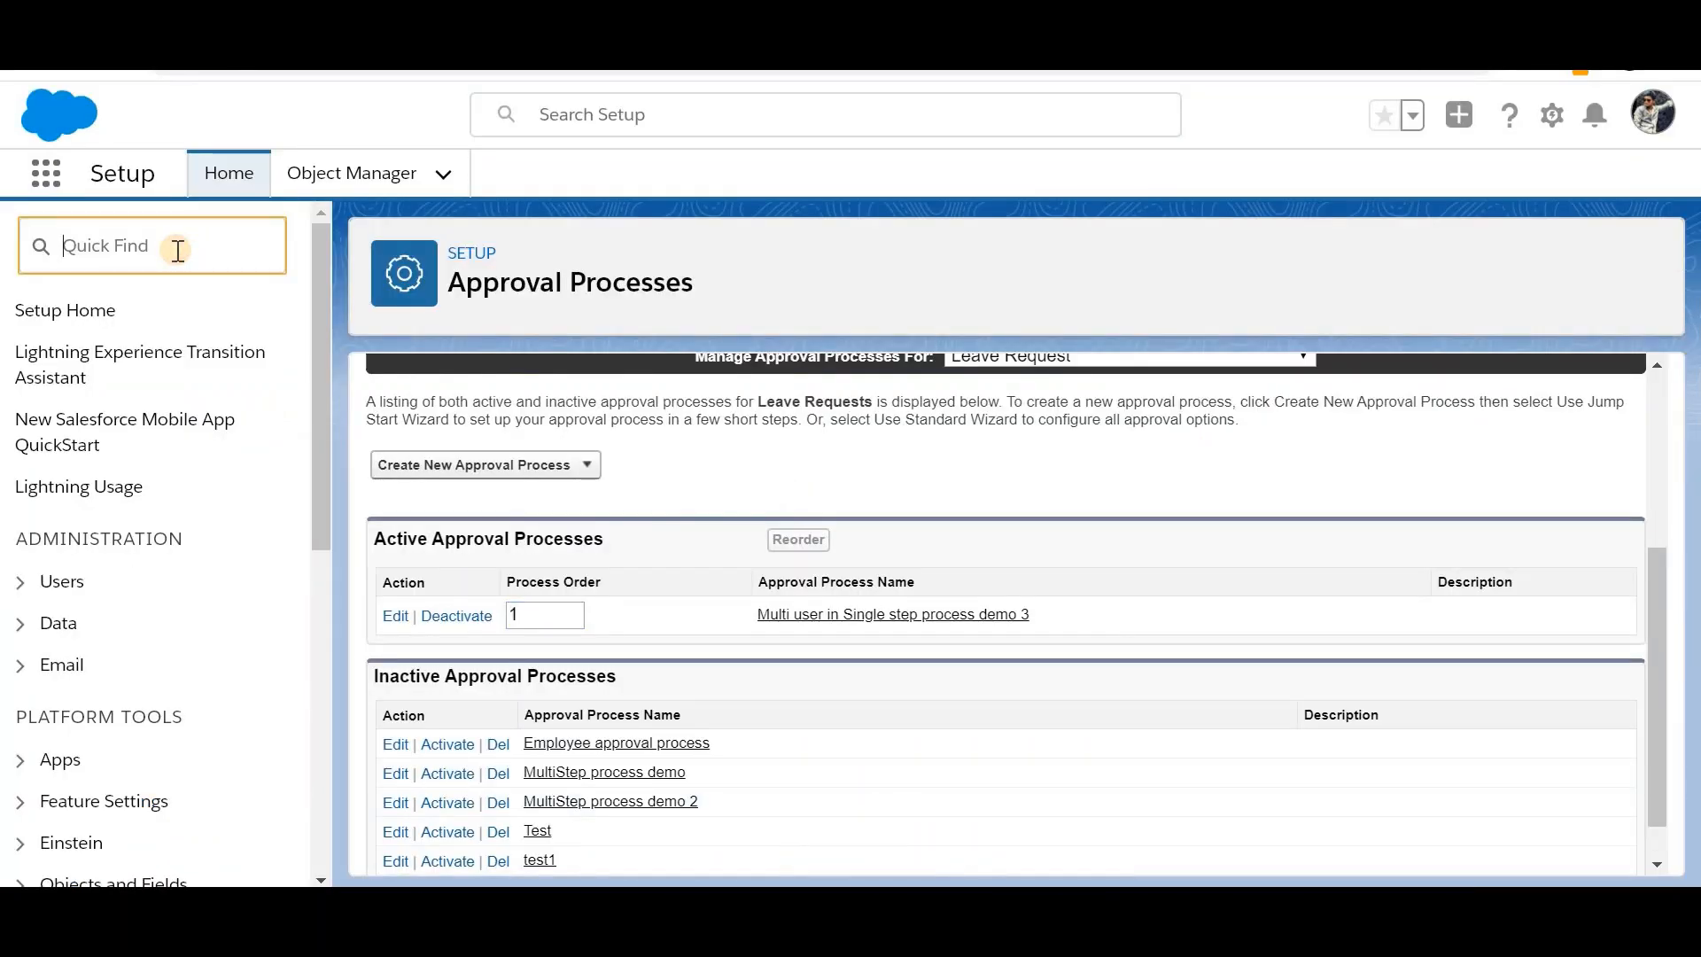
{"action": "type", "text": "process builder"}
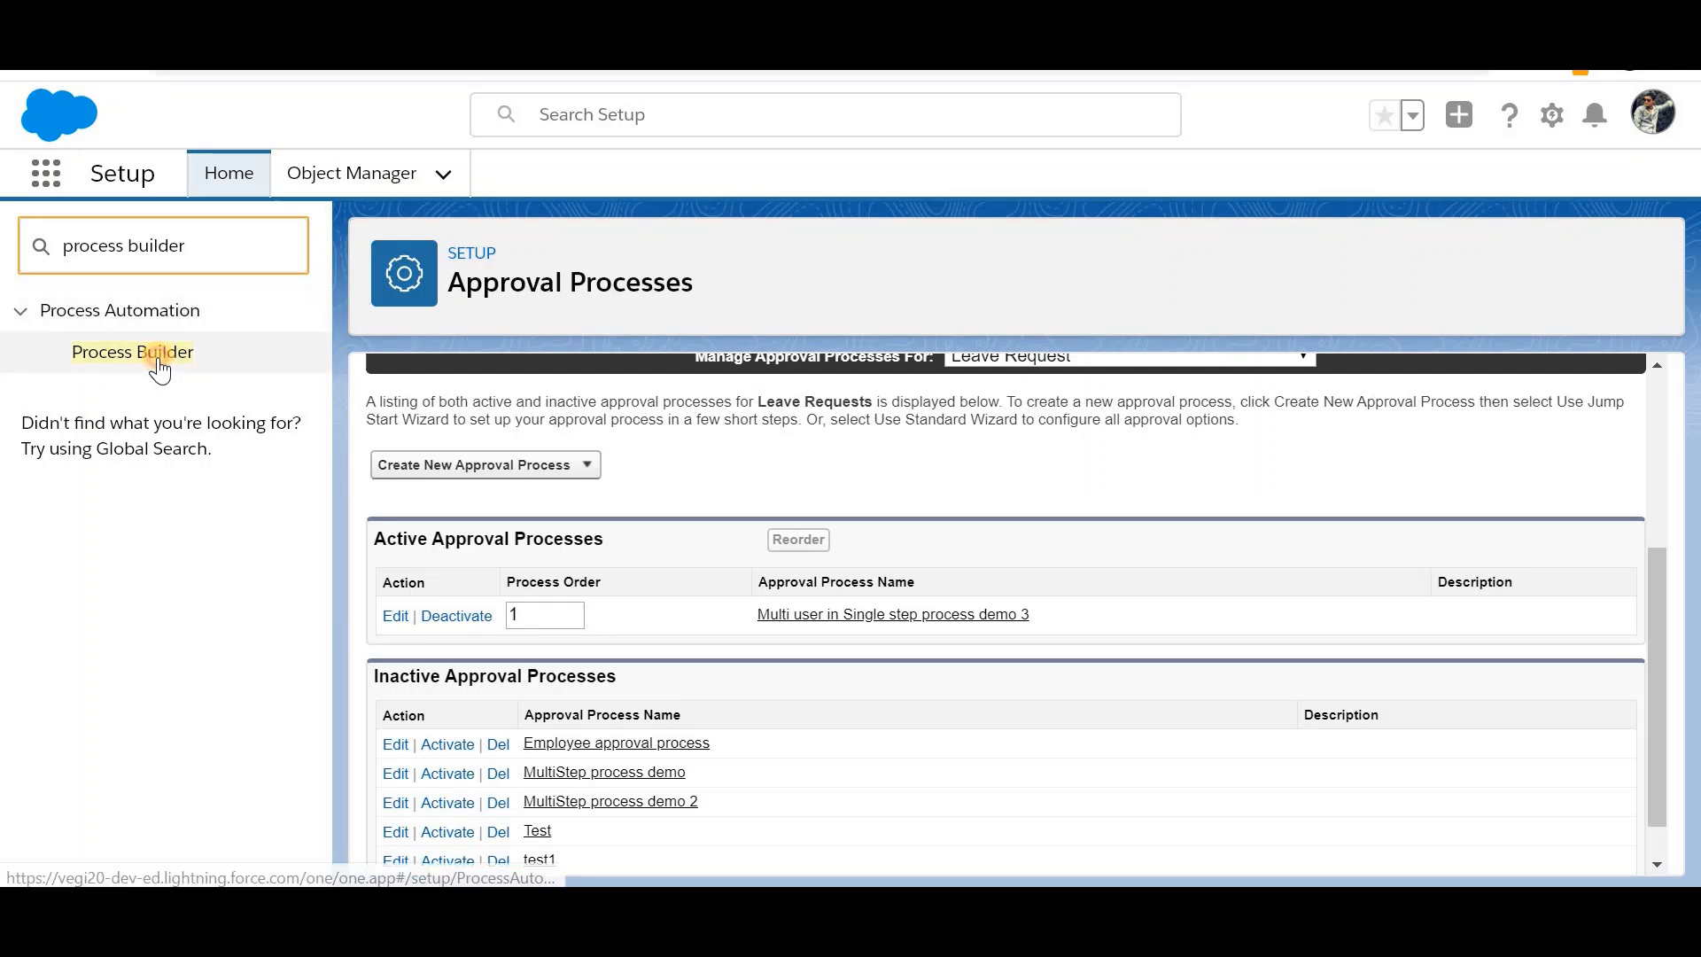
{"action": "left_click", "coordinate": [160, 364]}
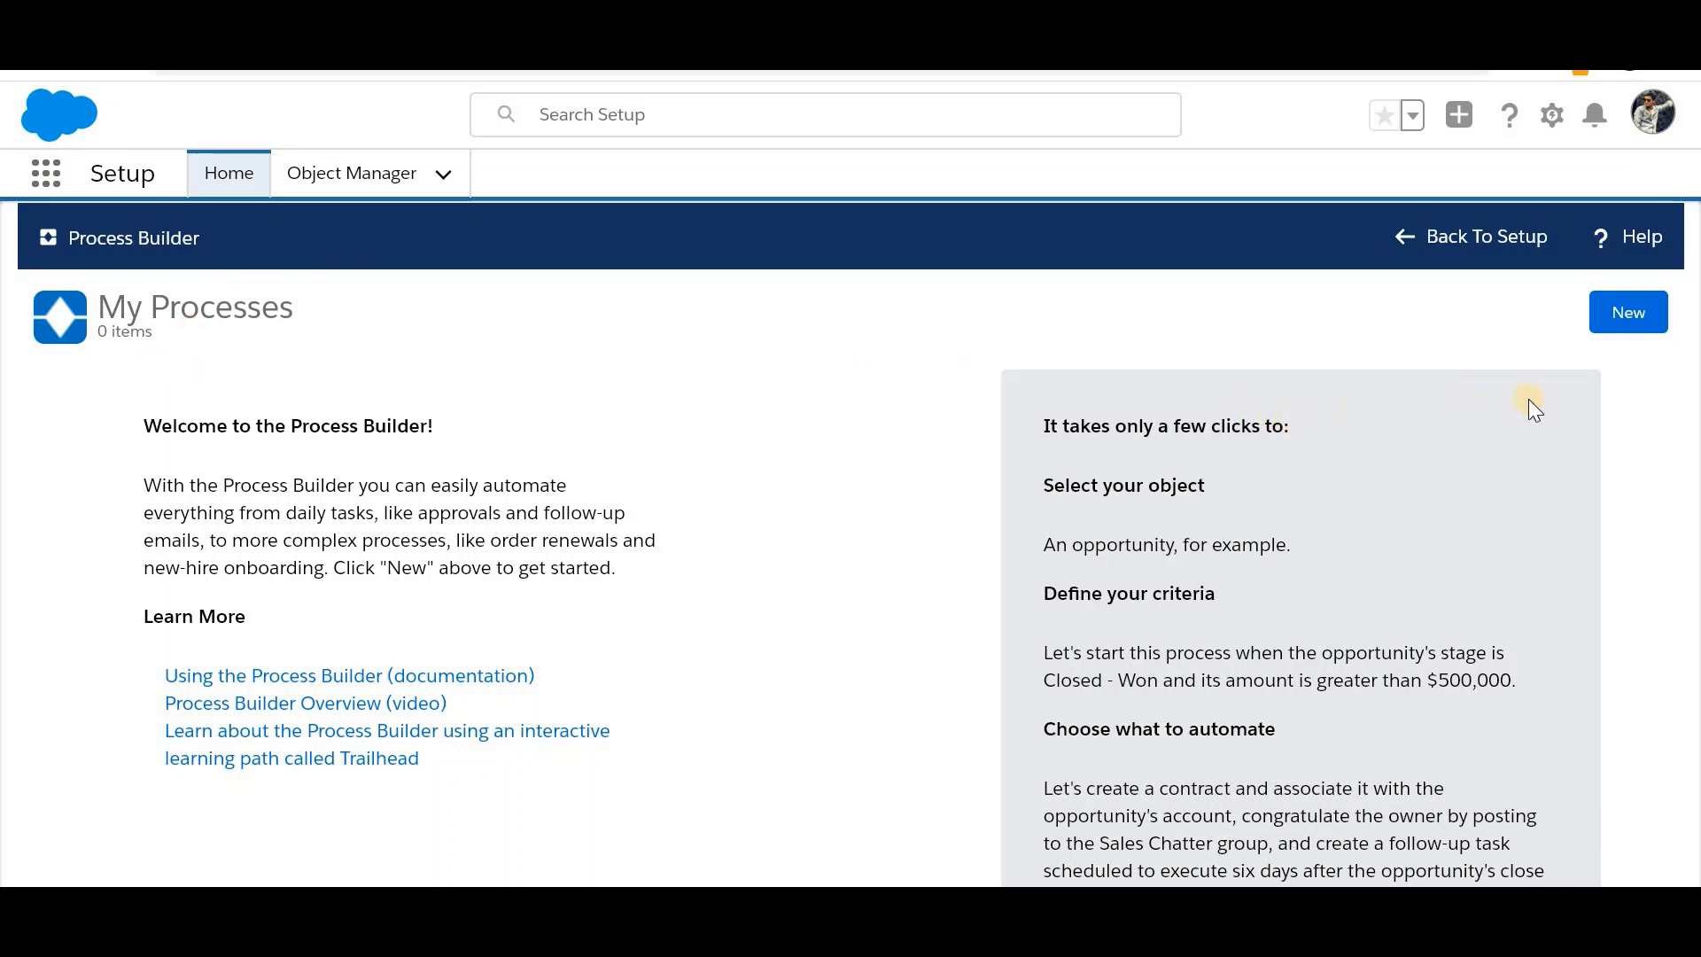
Step: Create and save a new process named "Leave request process" that starts when a record changes
{"action": "left_click", "coordinate": [1645, 315]}
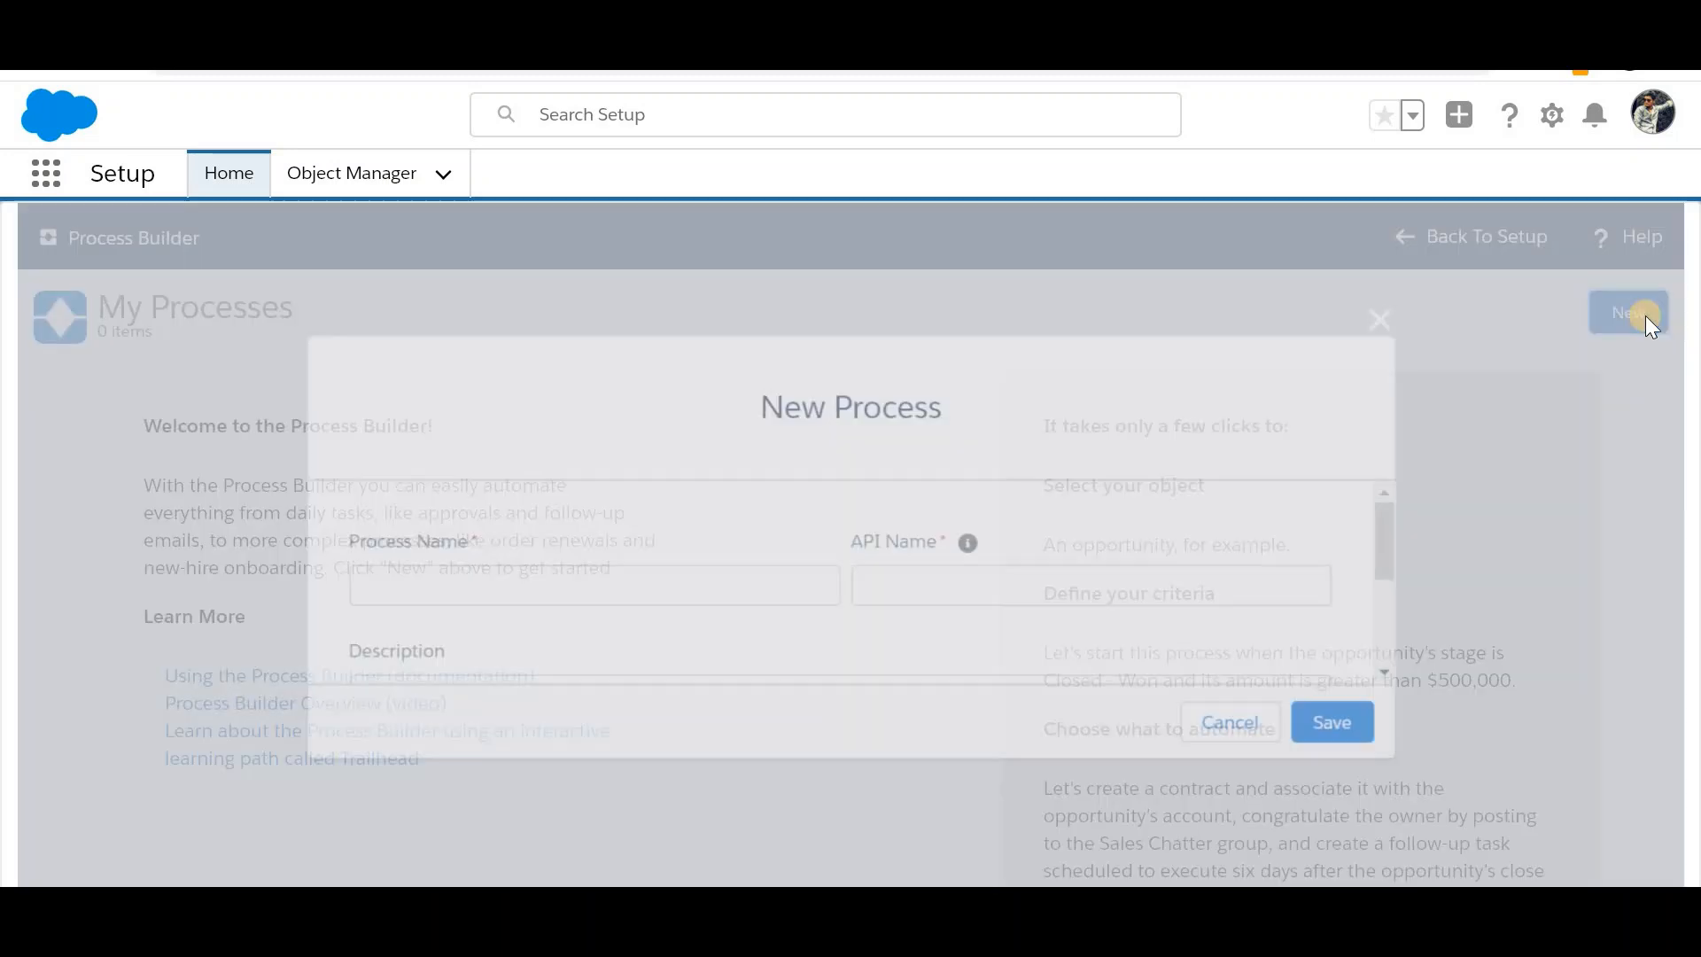
{"action": "scroll", "coordinate": [714, 591], "scroll_direction": "down", "scroll_amount": 1}
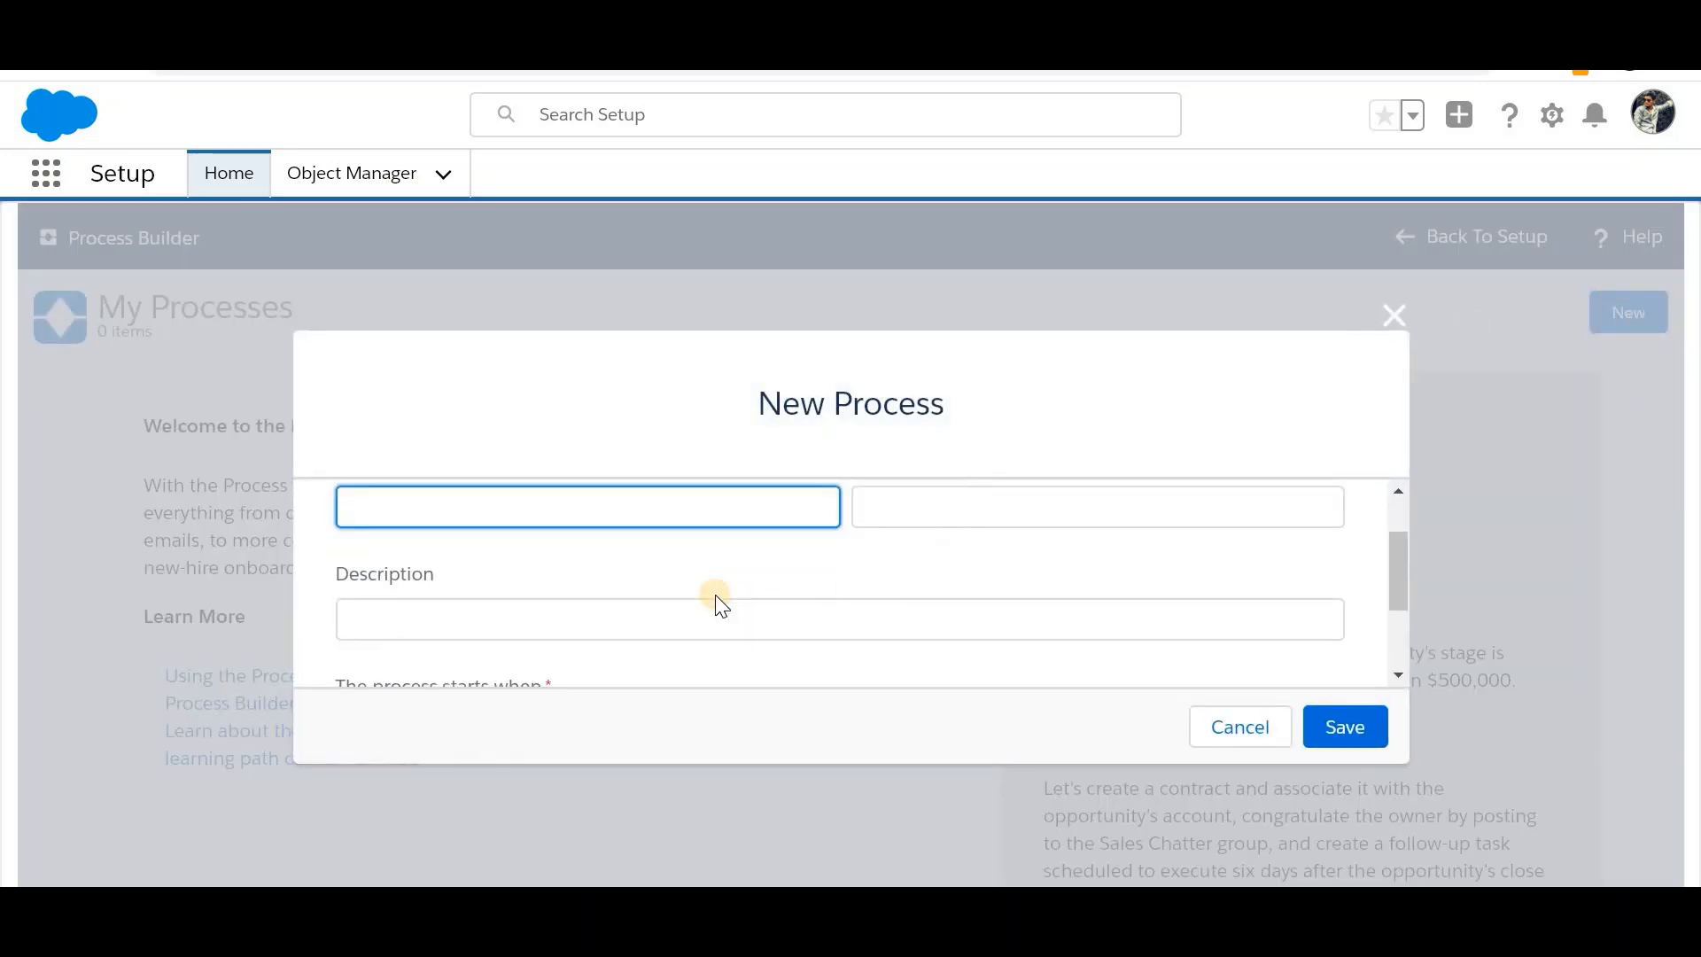
{"action": "type", "text": "Leave request process"}
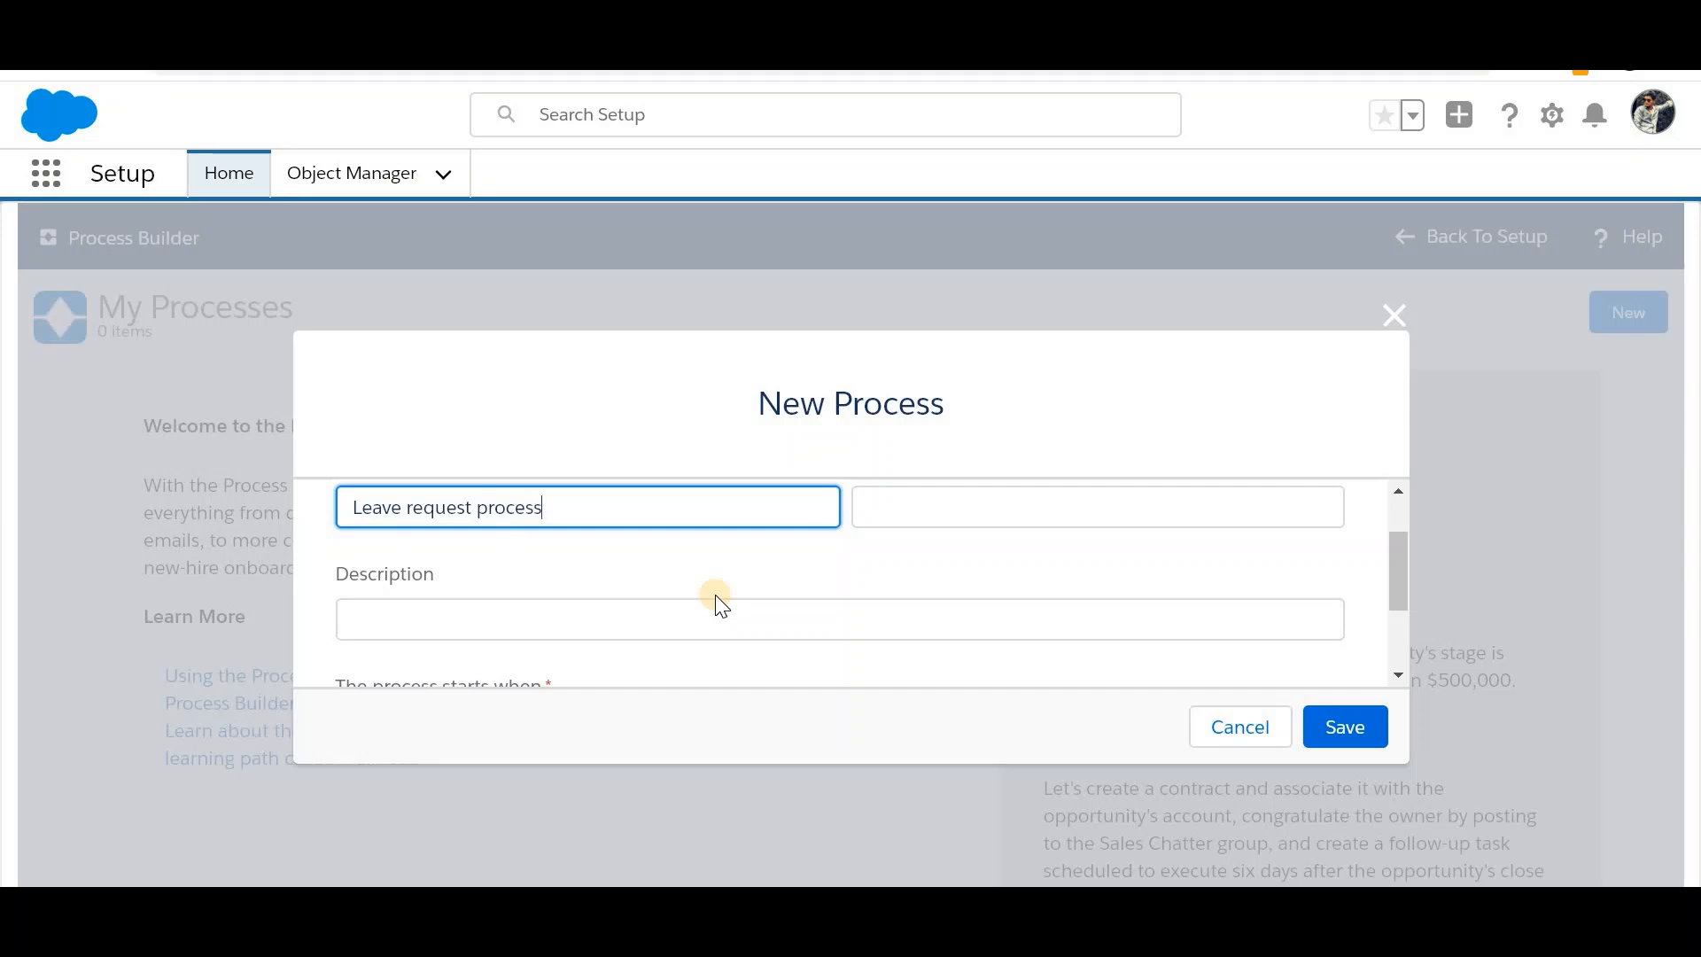
{"action": "left_click", "coordinate": [1332, 728]}
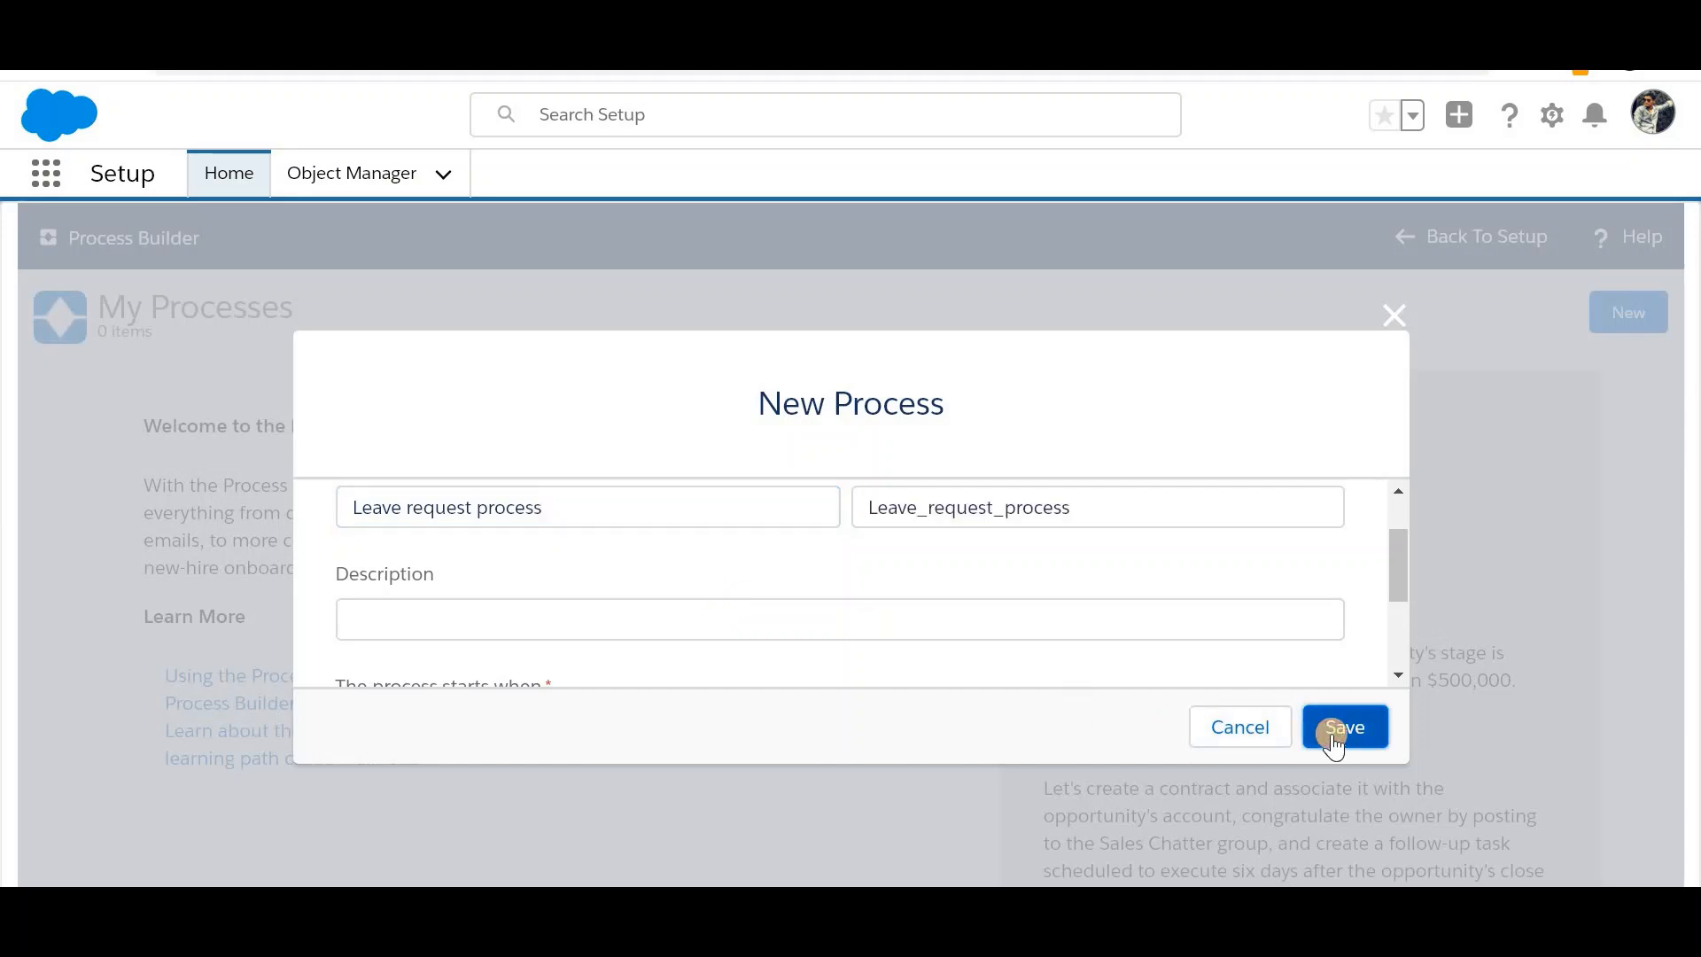
{"action": "scroll", "coordinate": [1050, 621], "scroll_direction": "down", "scroll_amount": 2}
{"action": "left_click", "coordinate": [625, 562]}
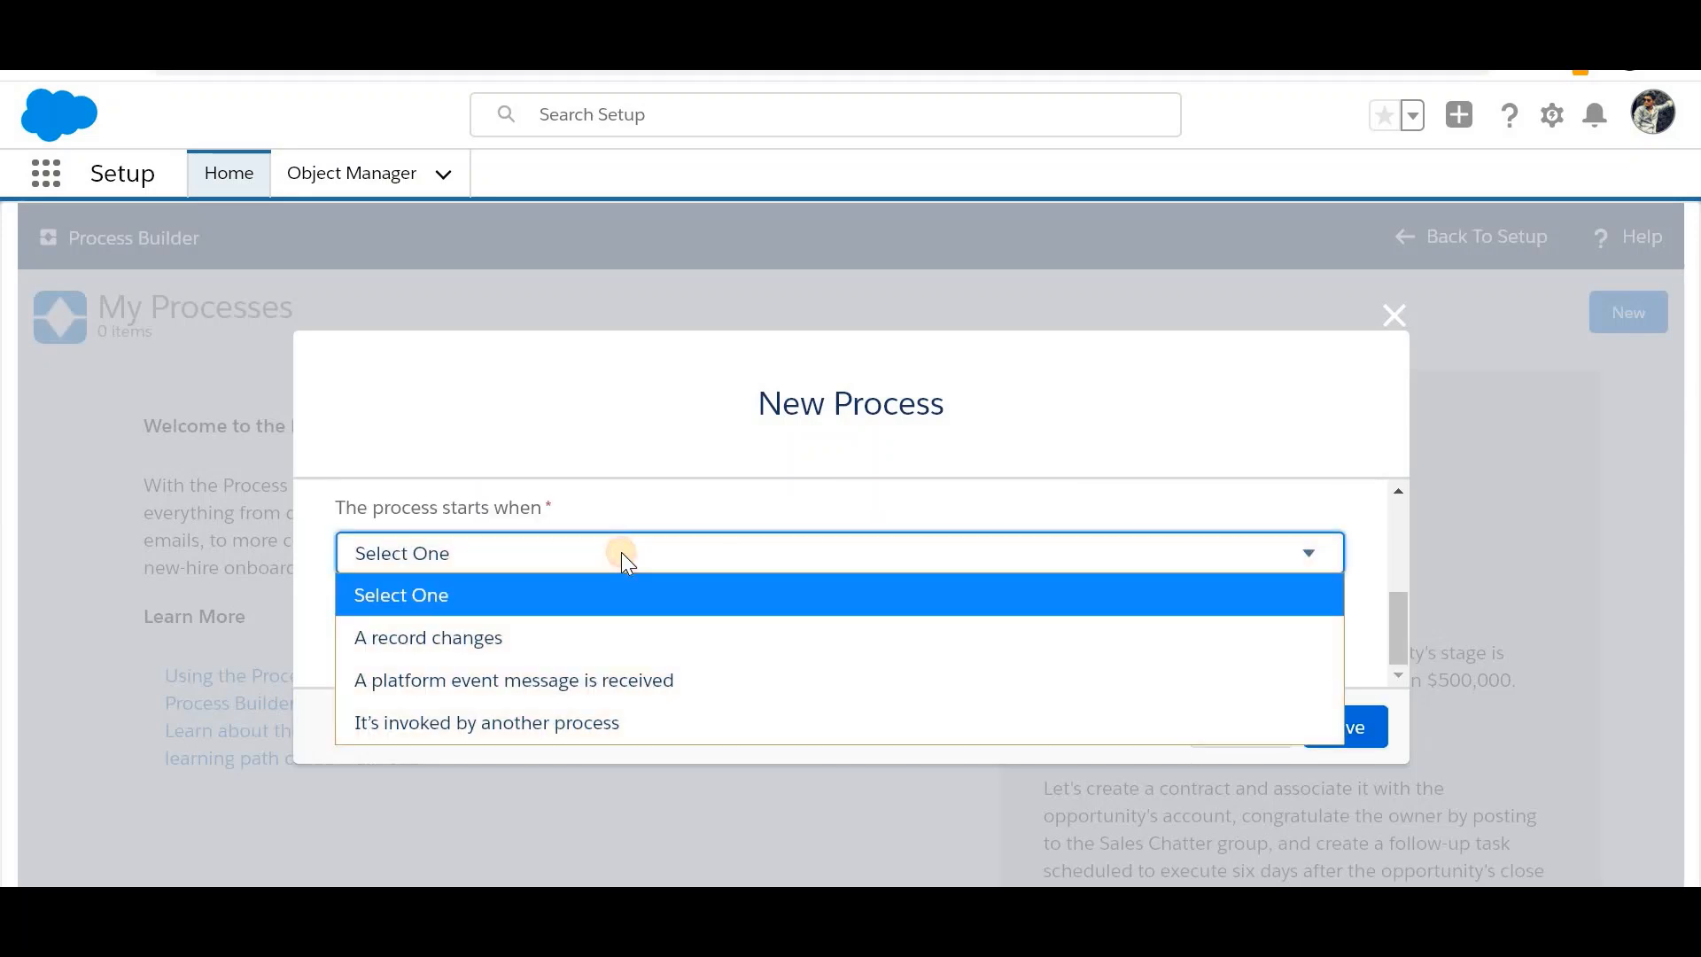
{"action": "left_click", "coordinate": [538, 638]}
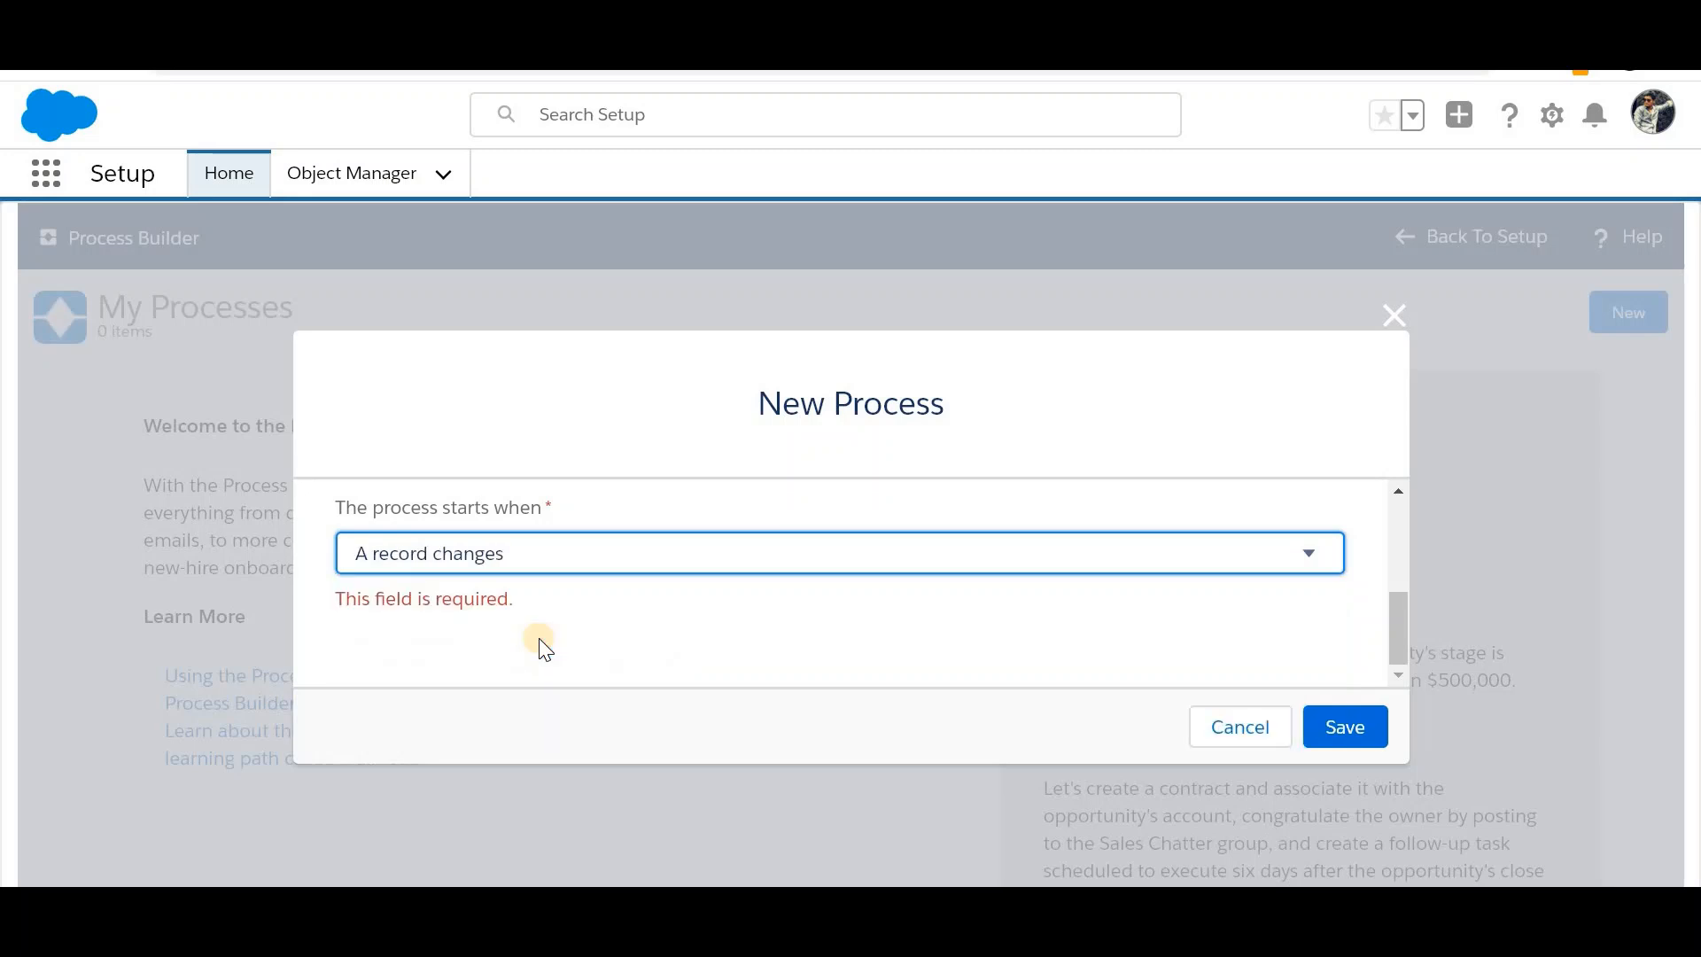
{"action": "left_click", "coordinate": [1361, 723]}
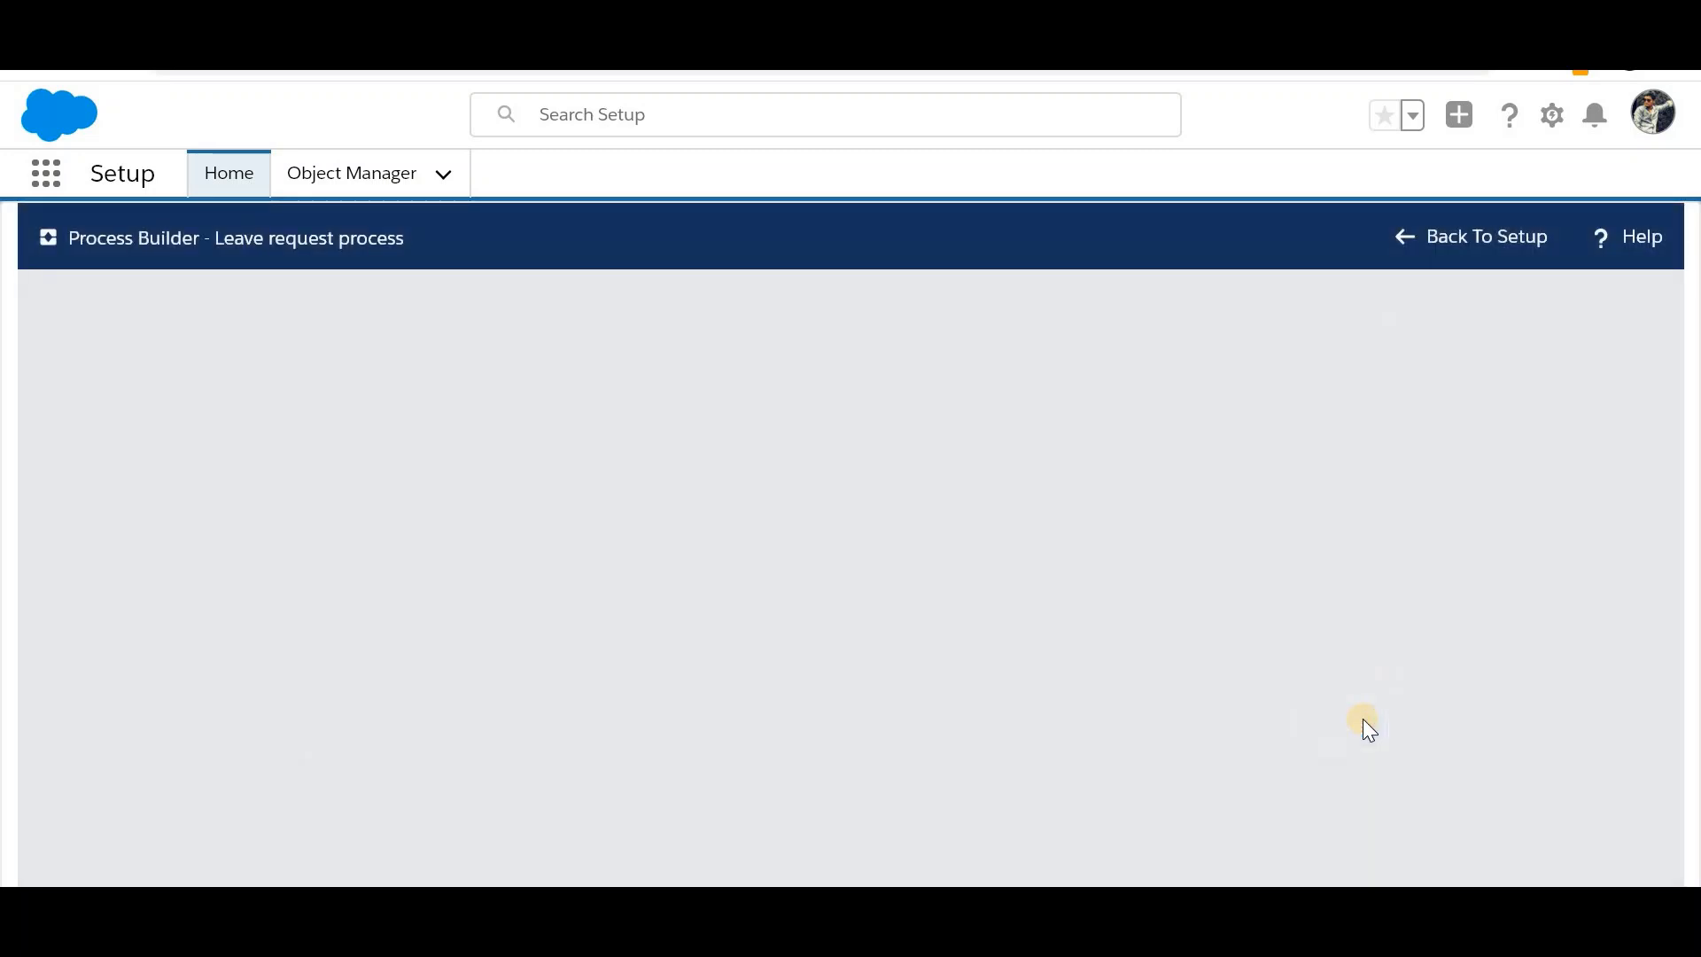
Step: Set Leave Request as the process's object, starting only when a record is created, and save it
{"action": "left_click", "coordinate": [156, 492]}
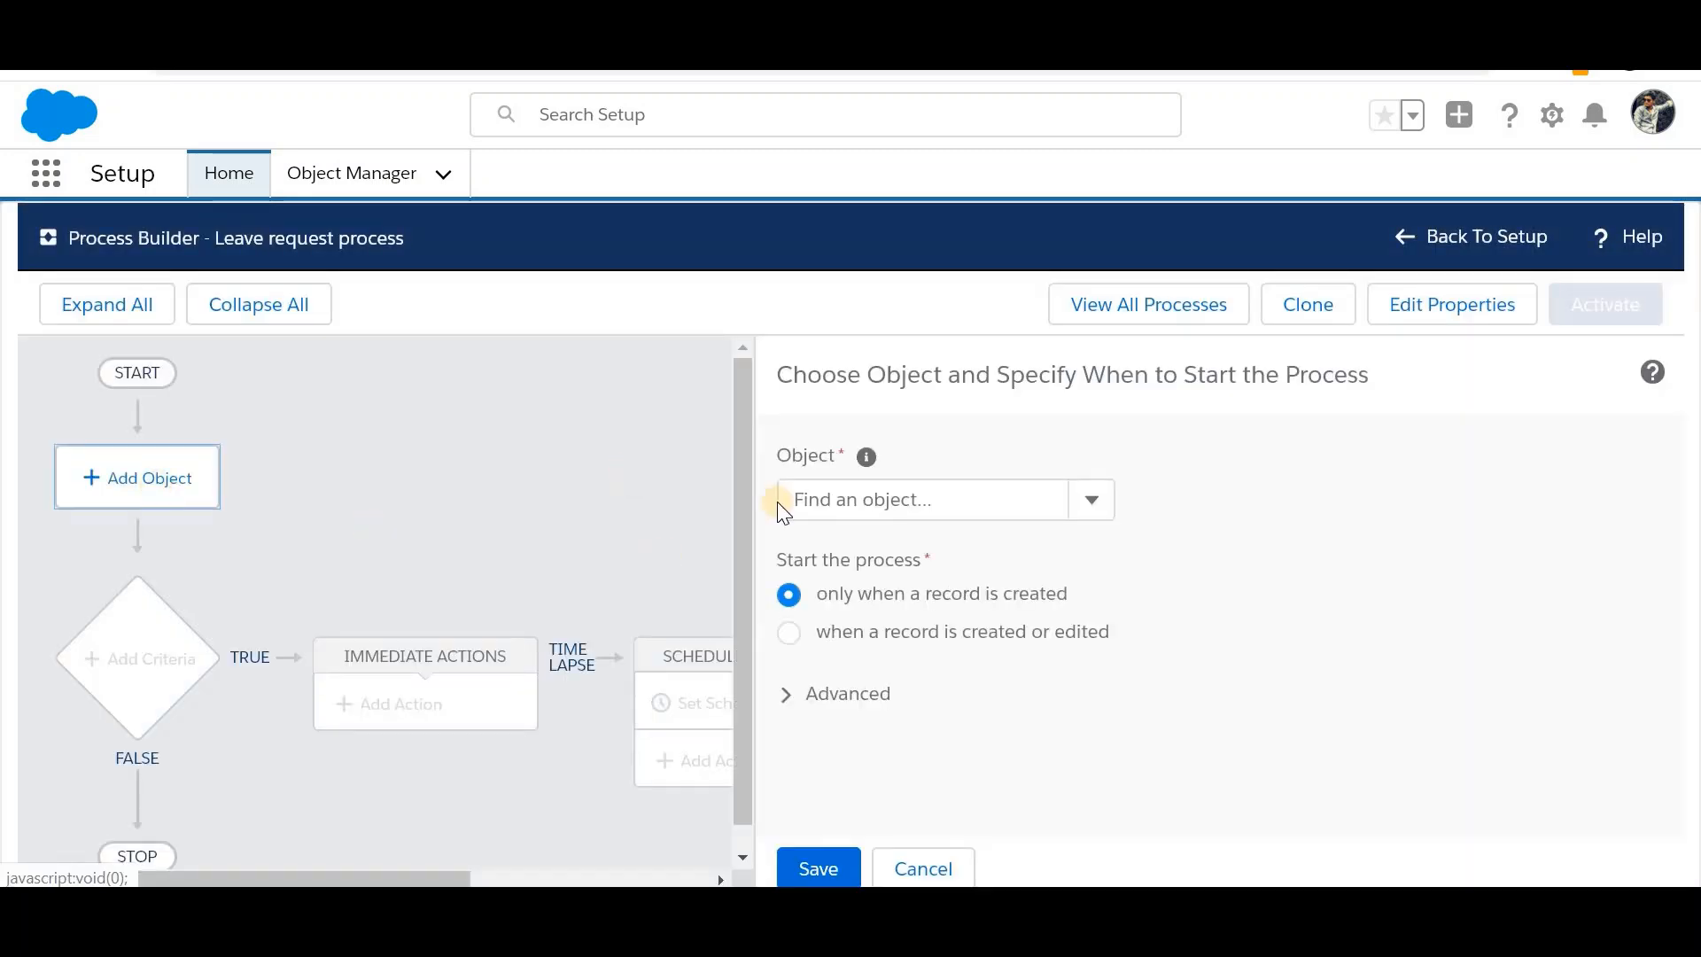
{"action": "left_click", "coordinate": [890, 501]}
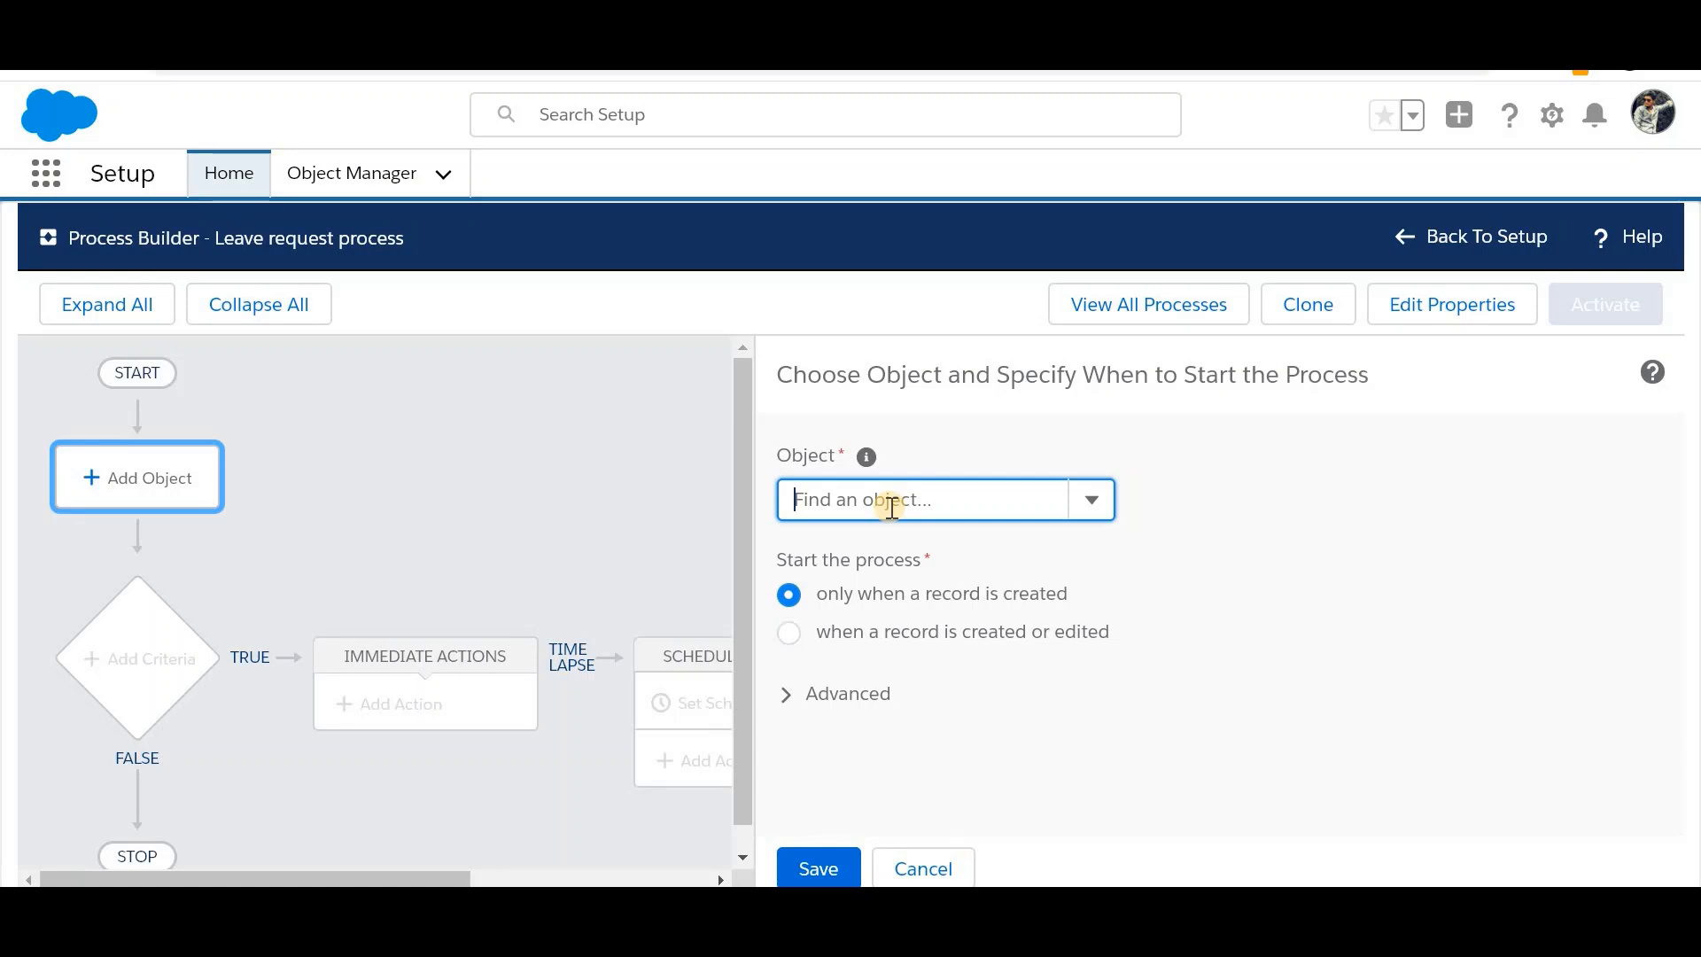
{"action": "type", "text": "leave"}
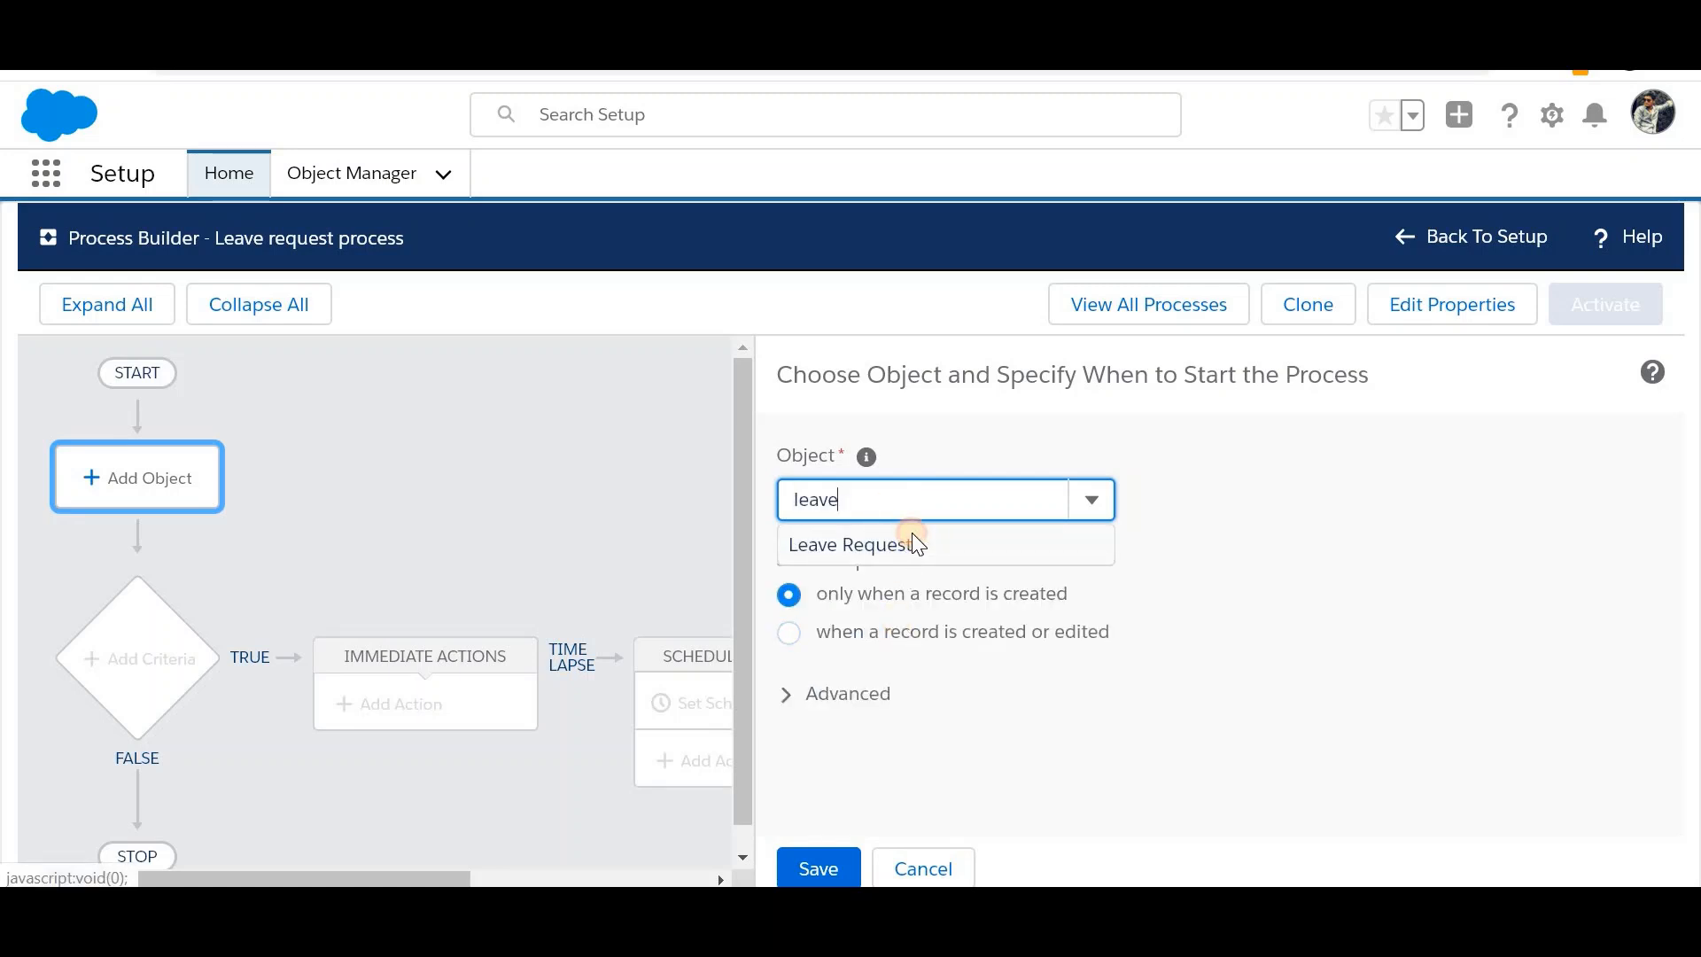
{"action": "left_click", "coordinate": [916, 544]}
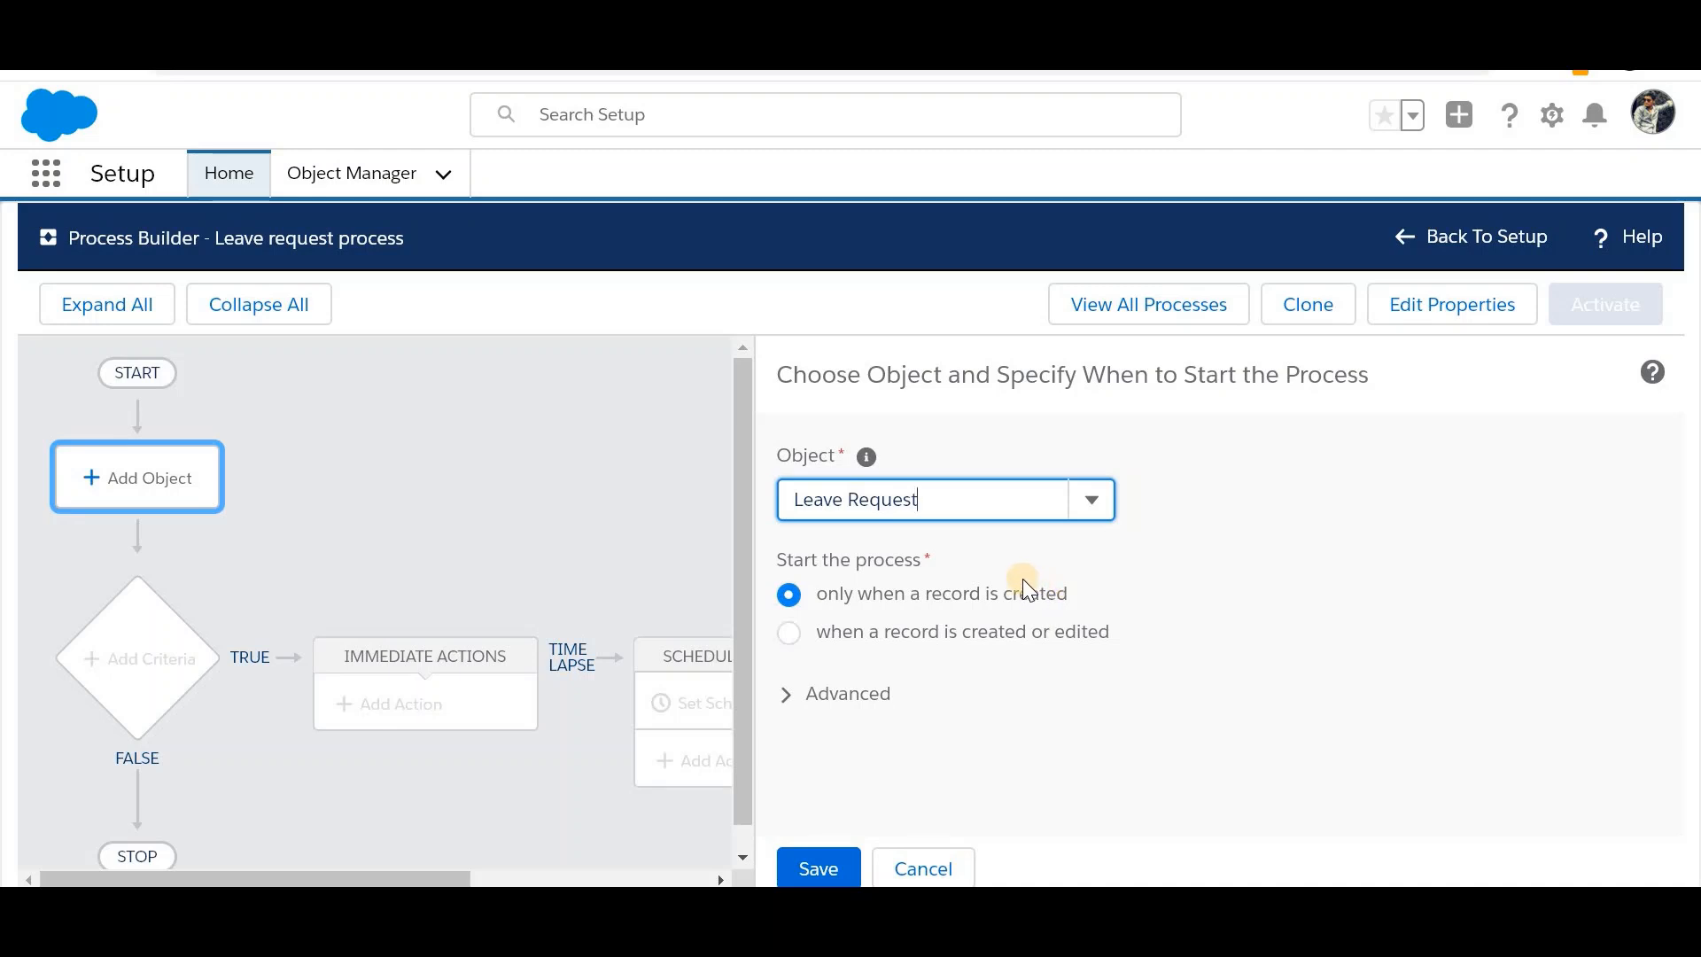
{"action": "left_click", "coordinate": [333, 552]}
{"action": "left_click", "coordinate": [817, 868]}
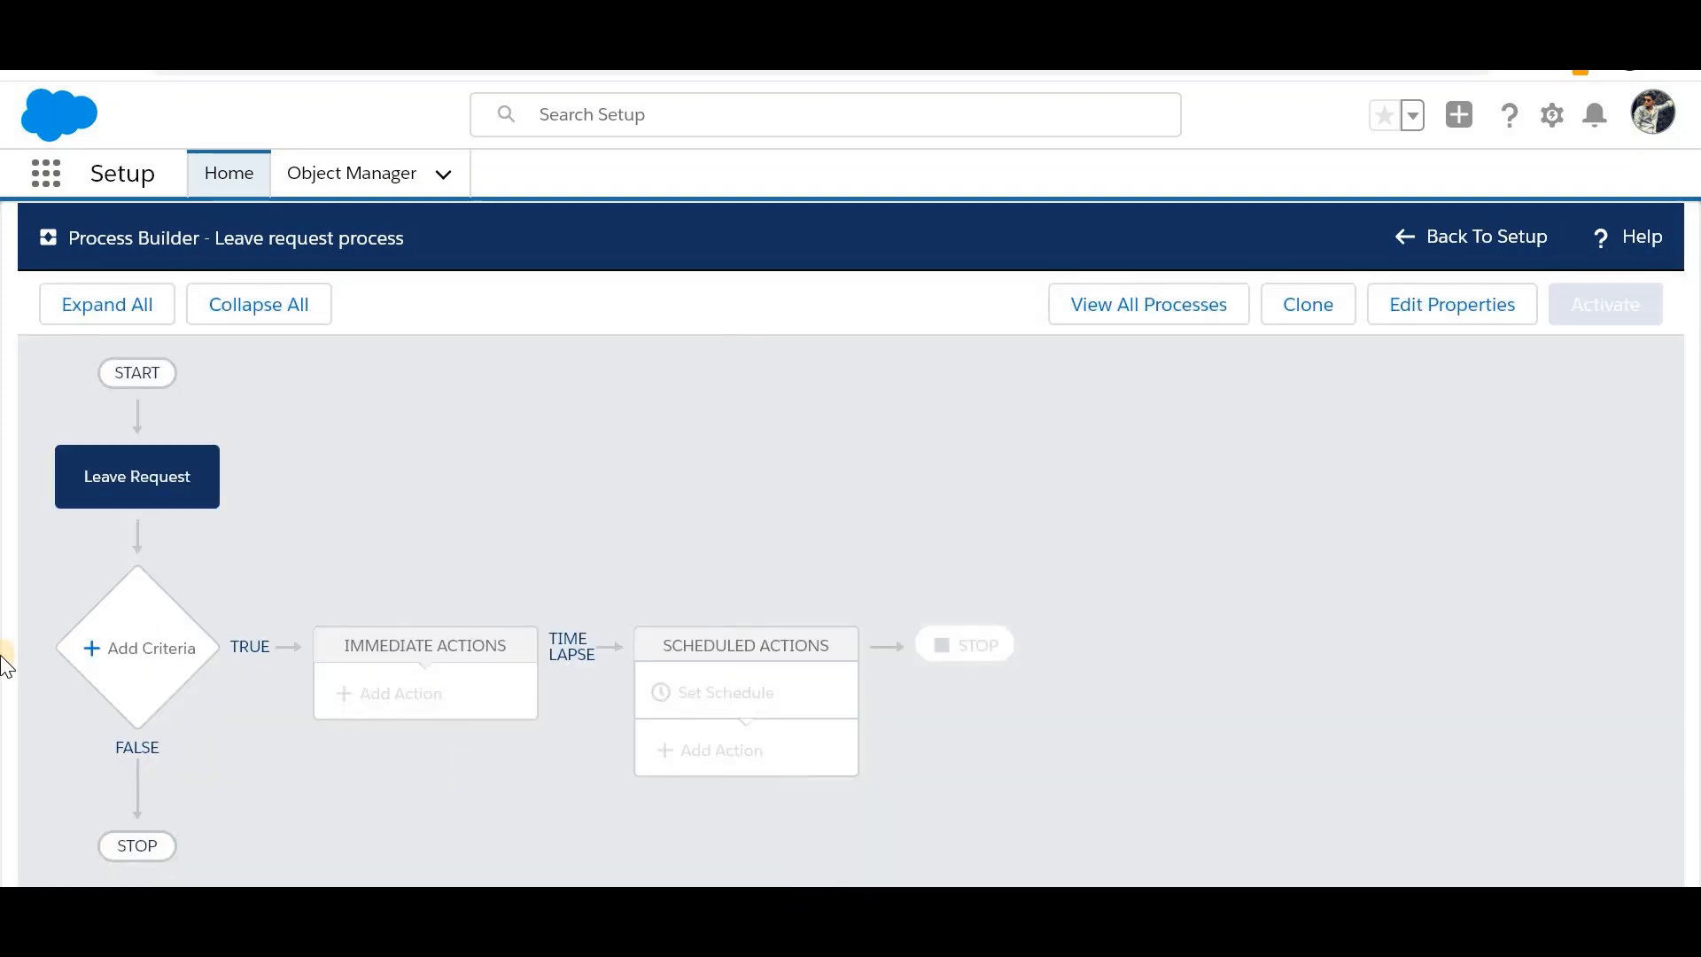
Step: Add a criteria node named "Leaves less than 3" that executes its actions when a formula evaluates to true
{"action": "left_click", "coordinate": [150, 648]}
{"action": "left_click", "coordinate": [797, 495]}
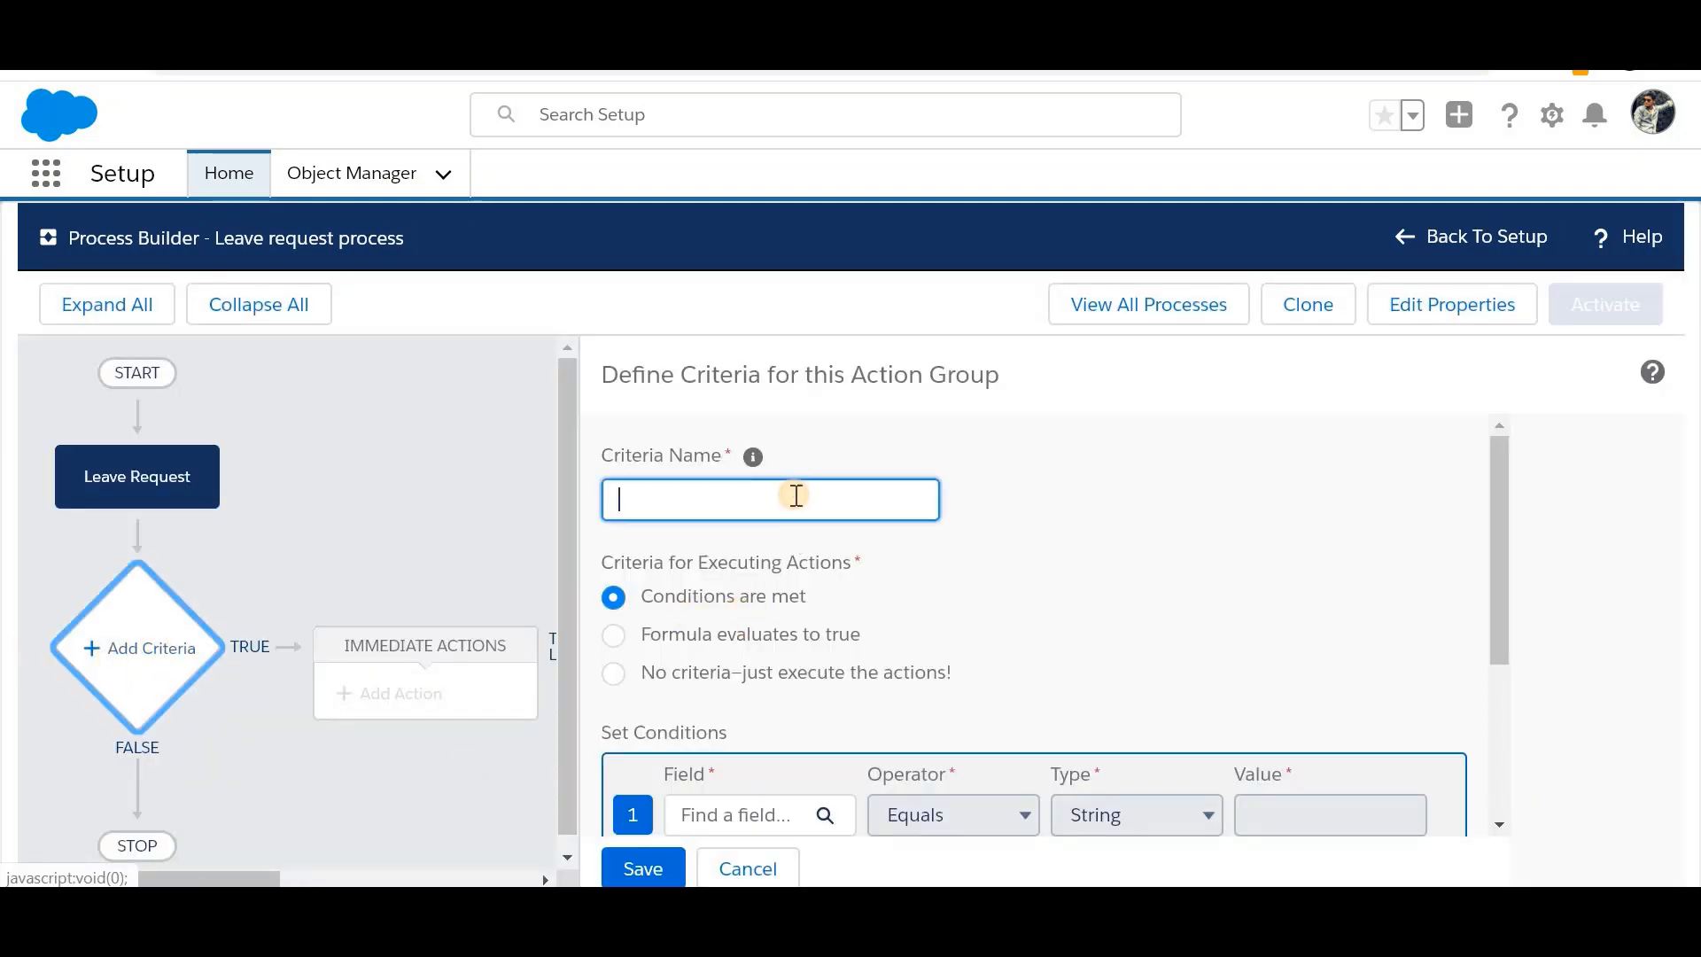
{"action": "type", "text": "Leaves"}
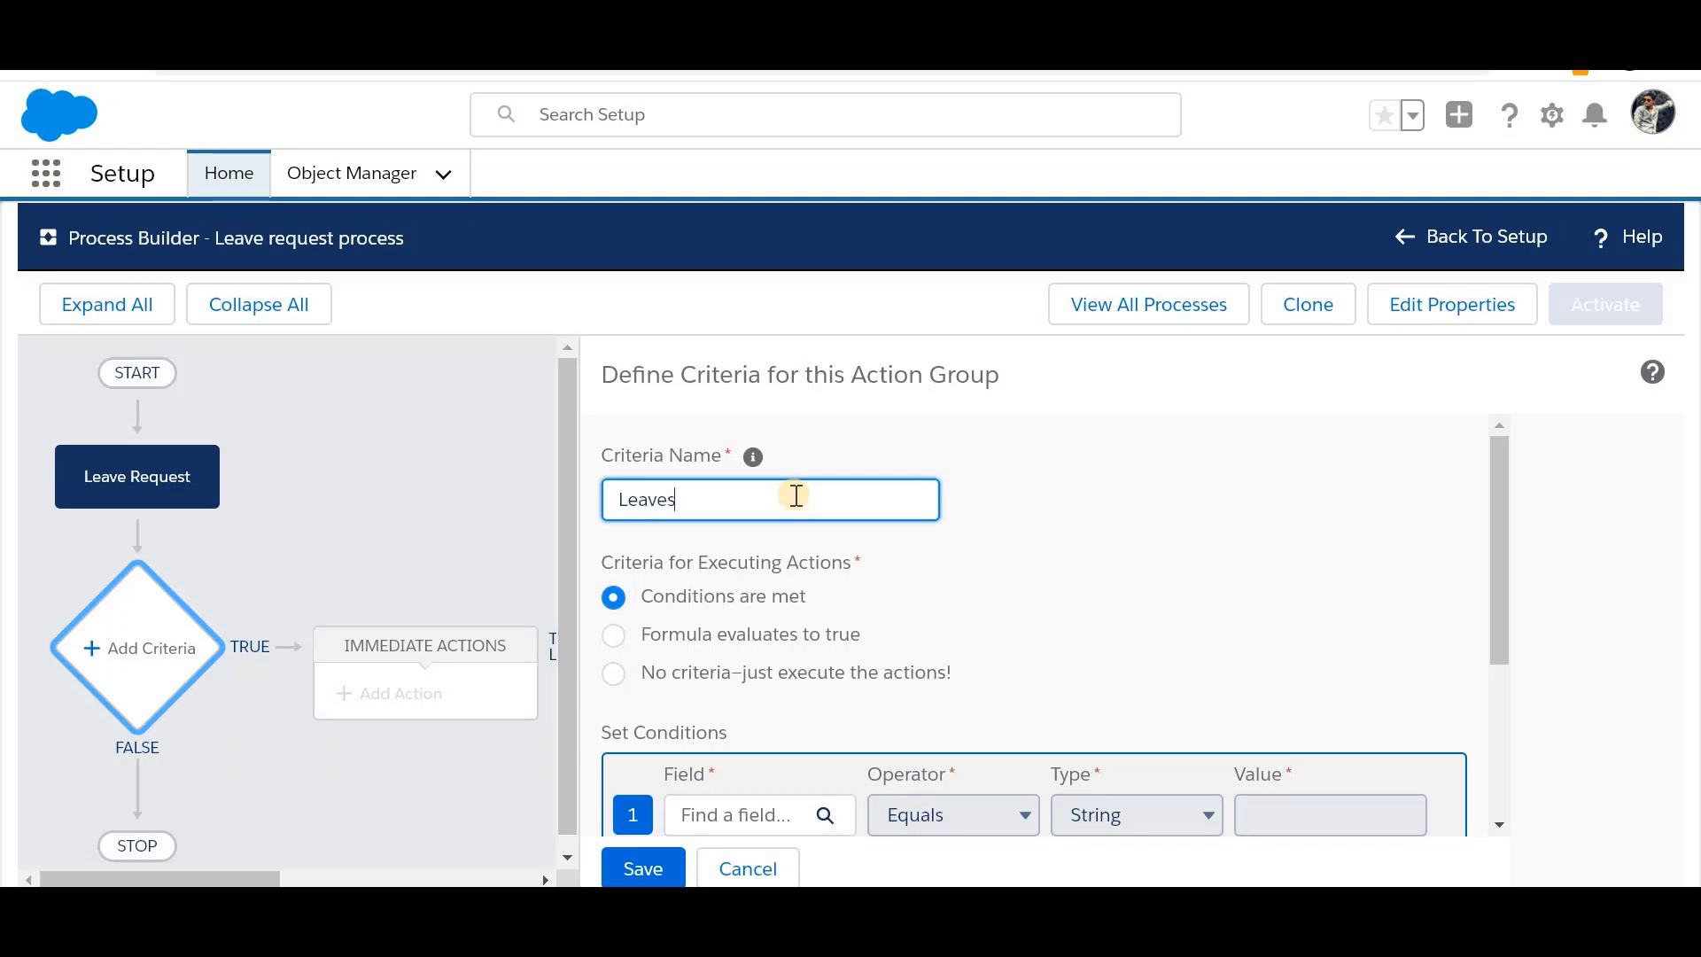
{"action": "type", "text": " less than 3"}
{"action": "left_click", "coordinate": [1127, 591]}
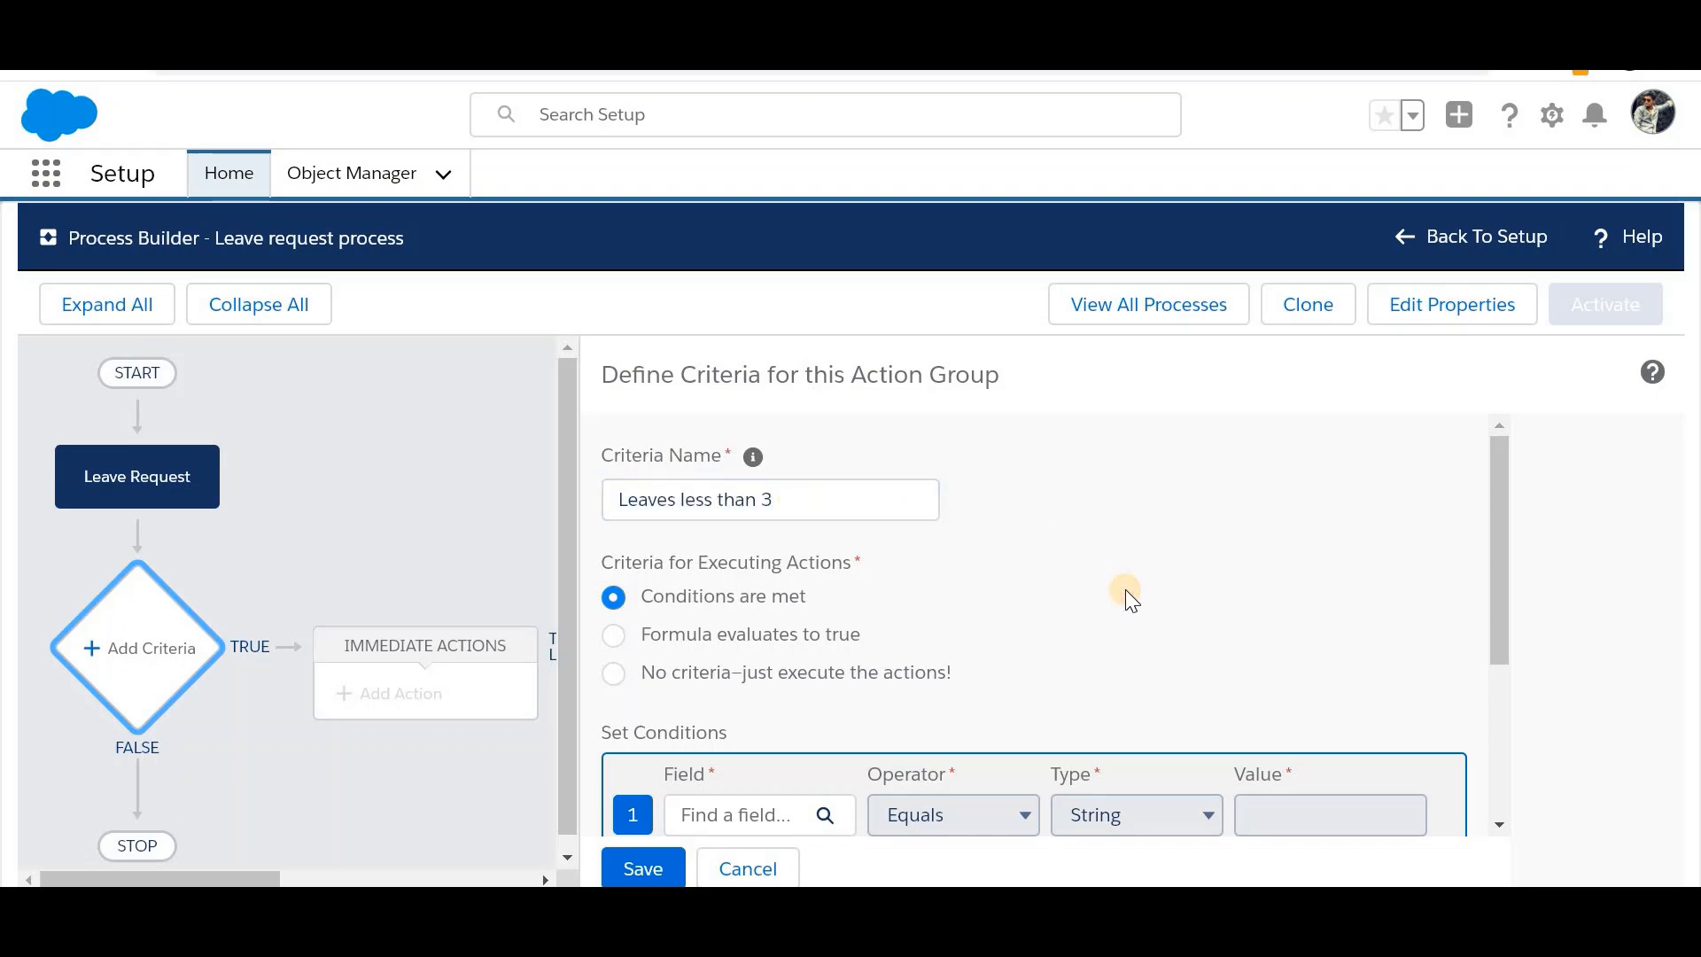
{"action": "scroll", "coordinate": [974, 620], "scroll_direction": "down", "scroll_amount": 3}
{"action": "scroll", "coordinate": [762, 762], "scroll_direction": "up", "scroll_amount": 3}
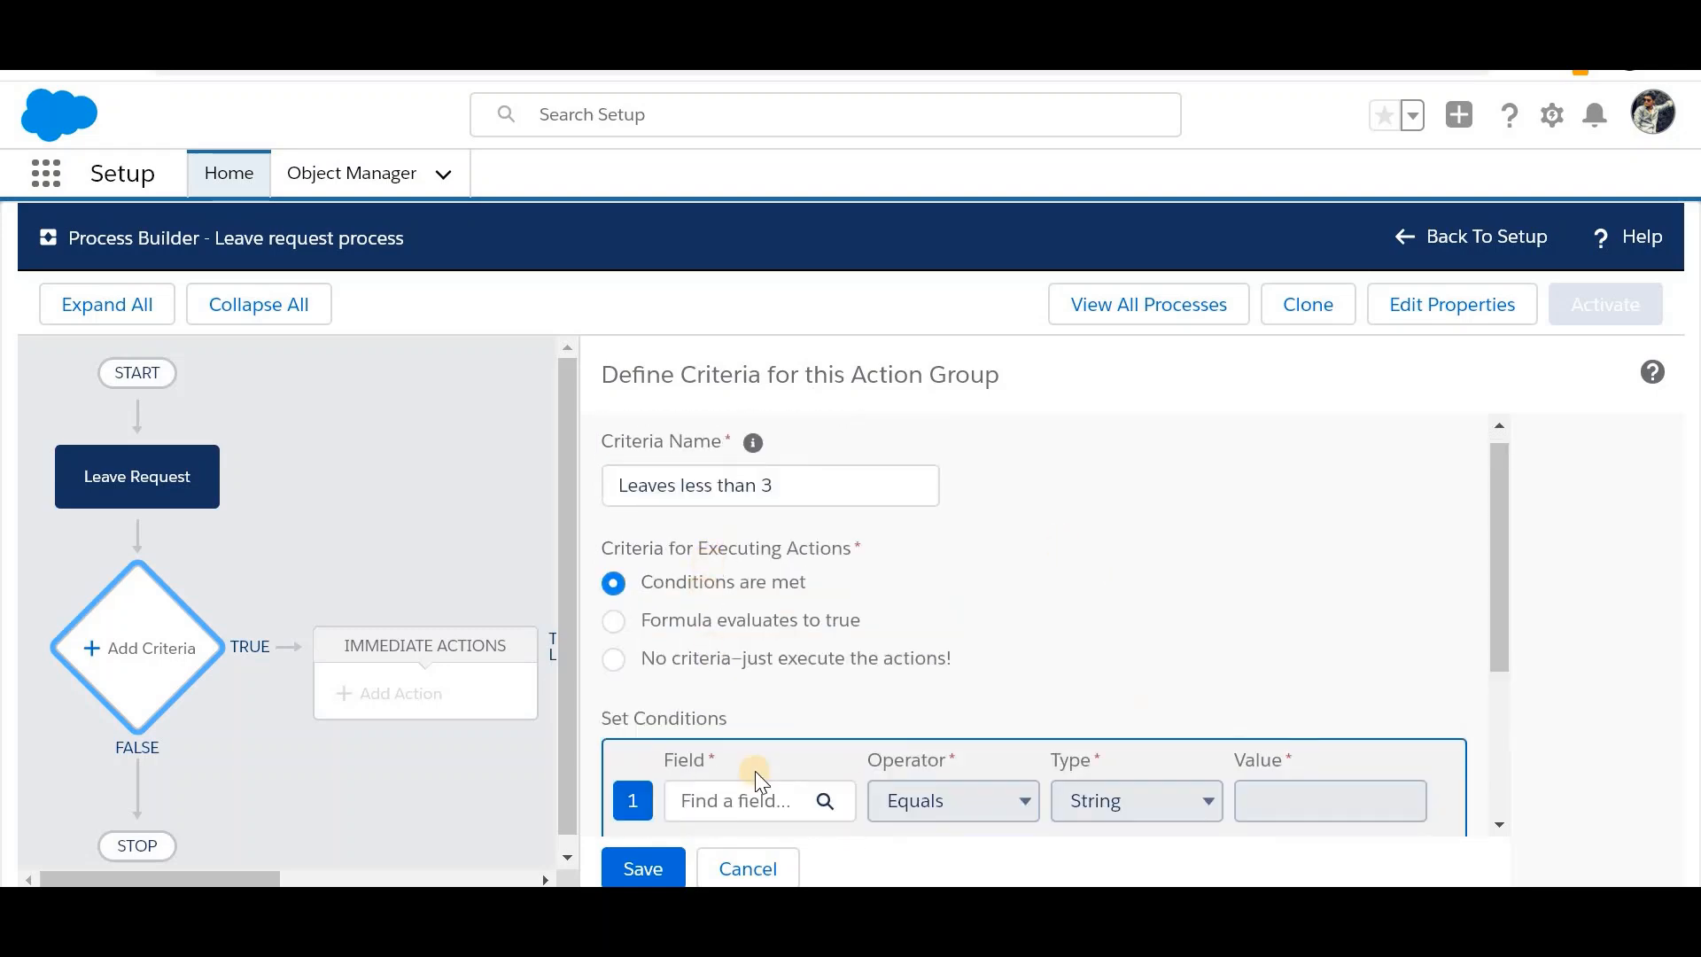
{"action": "left_click", "coordinate": [705, 619]}
{"action": "scroll", "coordinate": [993, 717], "scroll_direction": "down", "scroll_amount": 1}
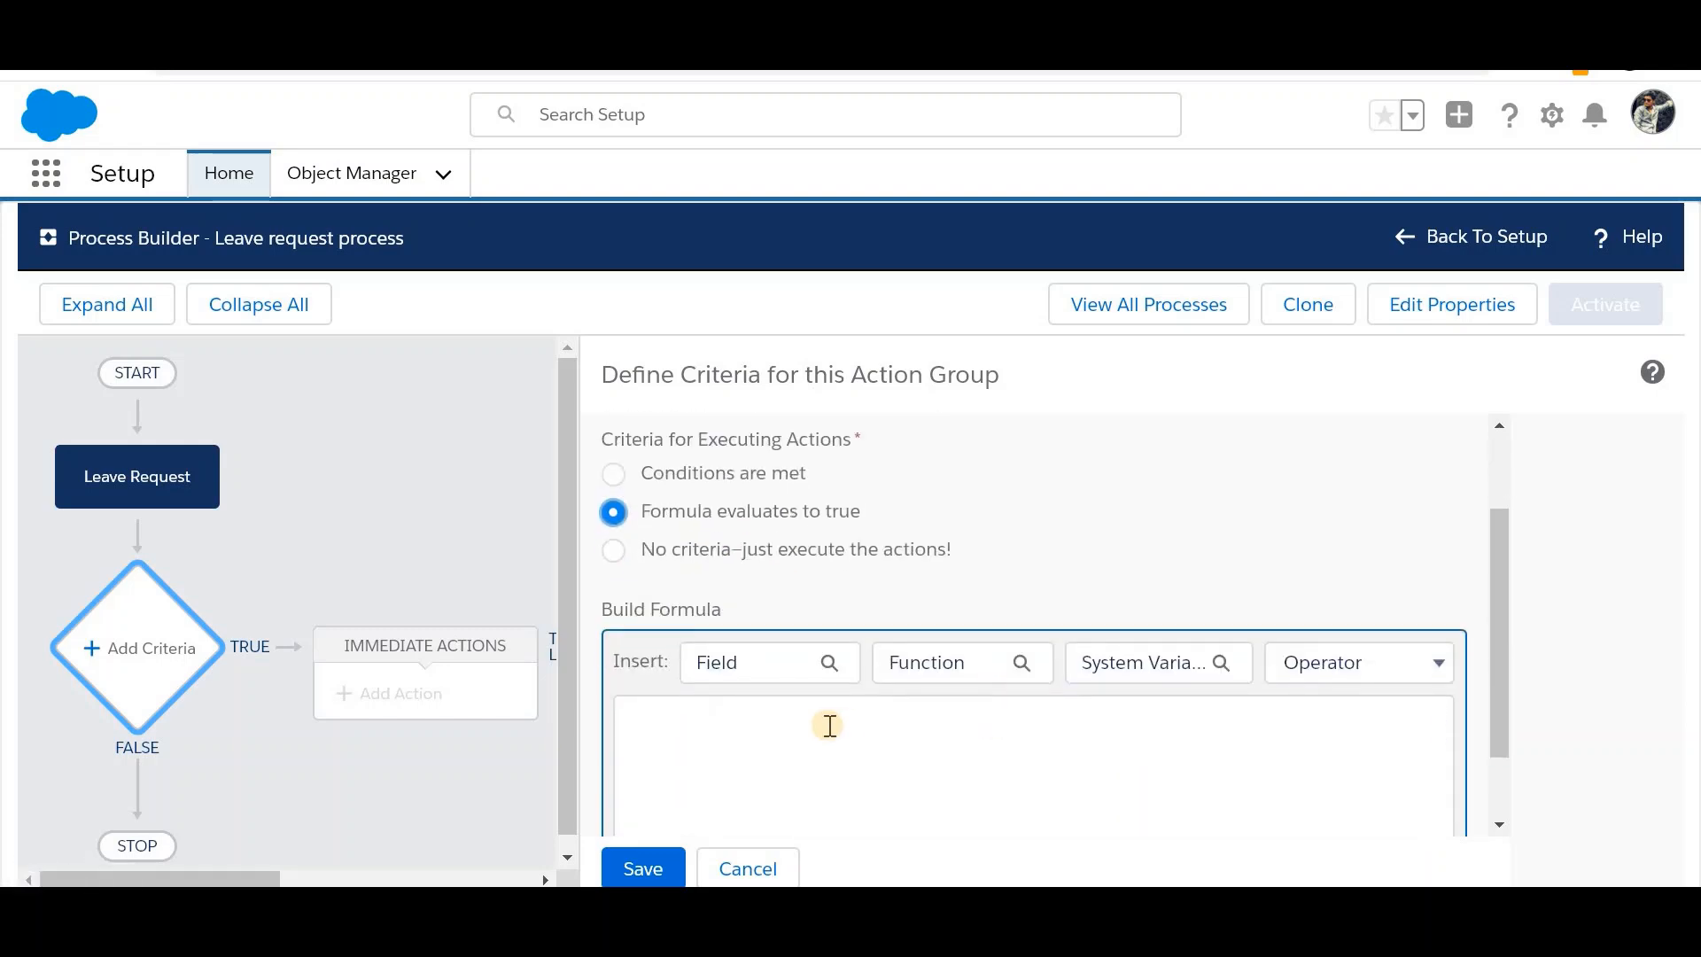
Step: Begin the criteria formula with the Leave Request's End Date field followed by a minus sign
{"action": "left_click", "coordinate": [774, 710]}
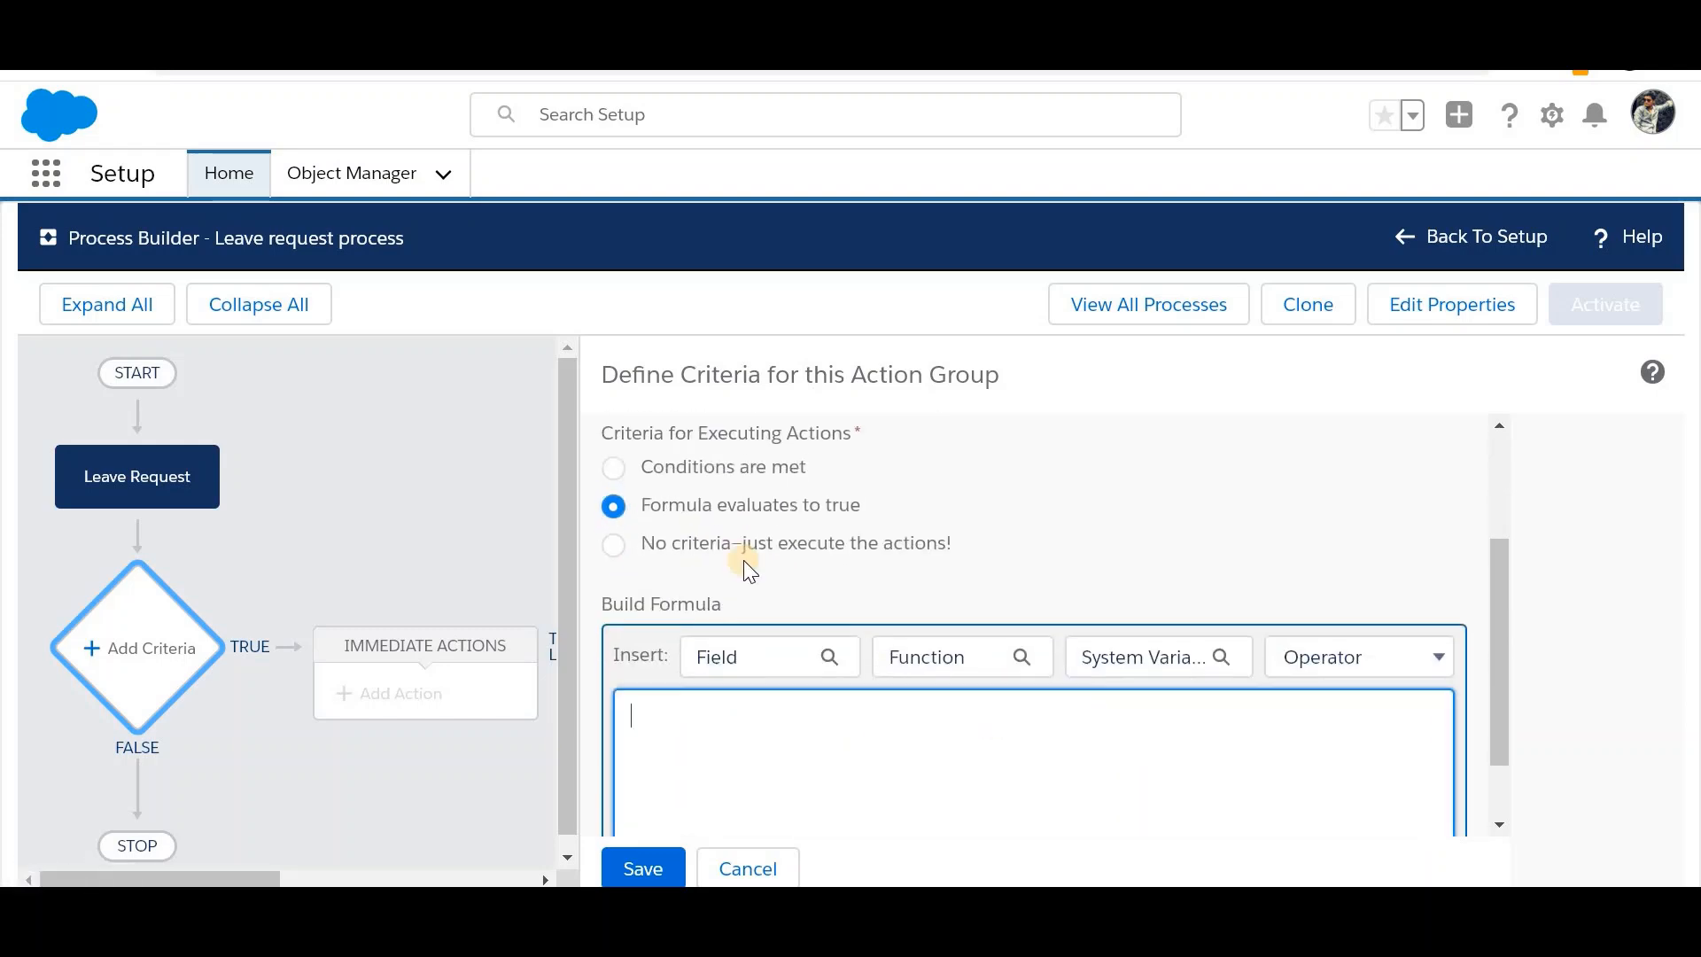
{"action": "left_click", "coordinate": [756, 658]}
{"action": "type", "text": "en"}
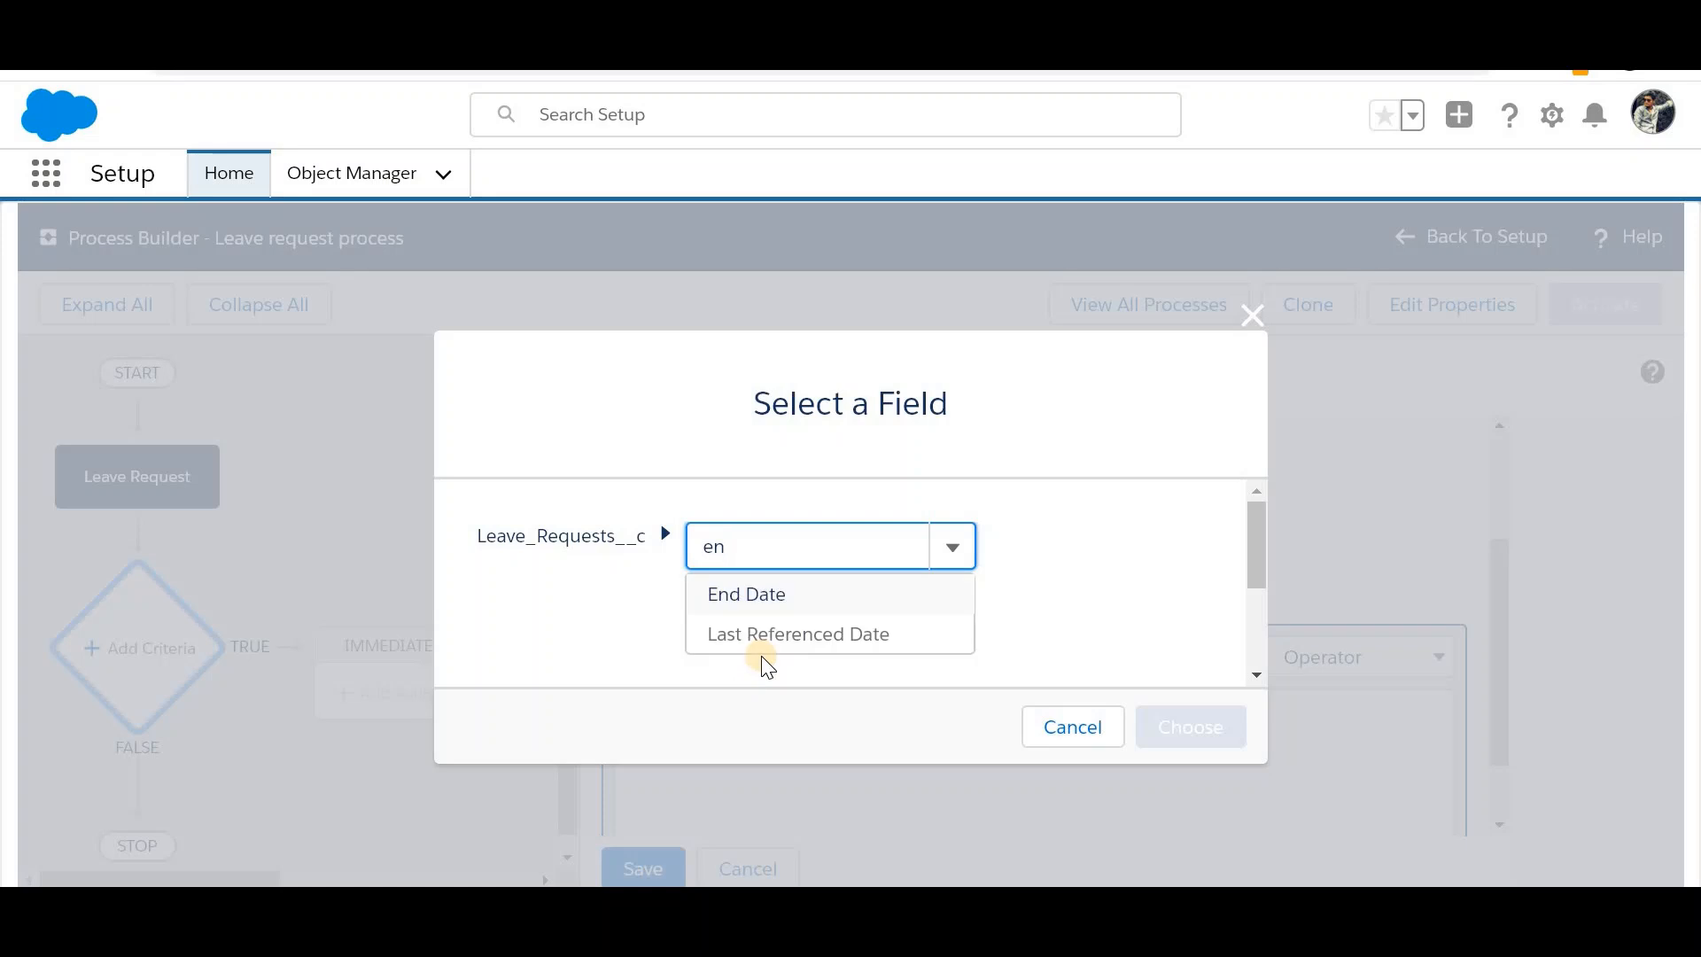
{"action": "type", "text": "d"}
{"action": "left_click", "coordinate": [811, 593]}
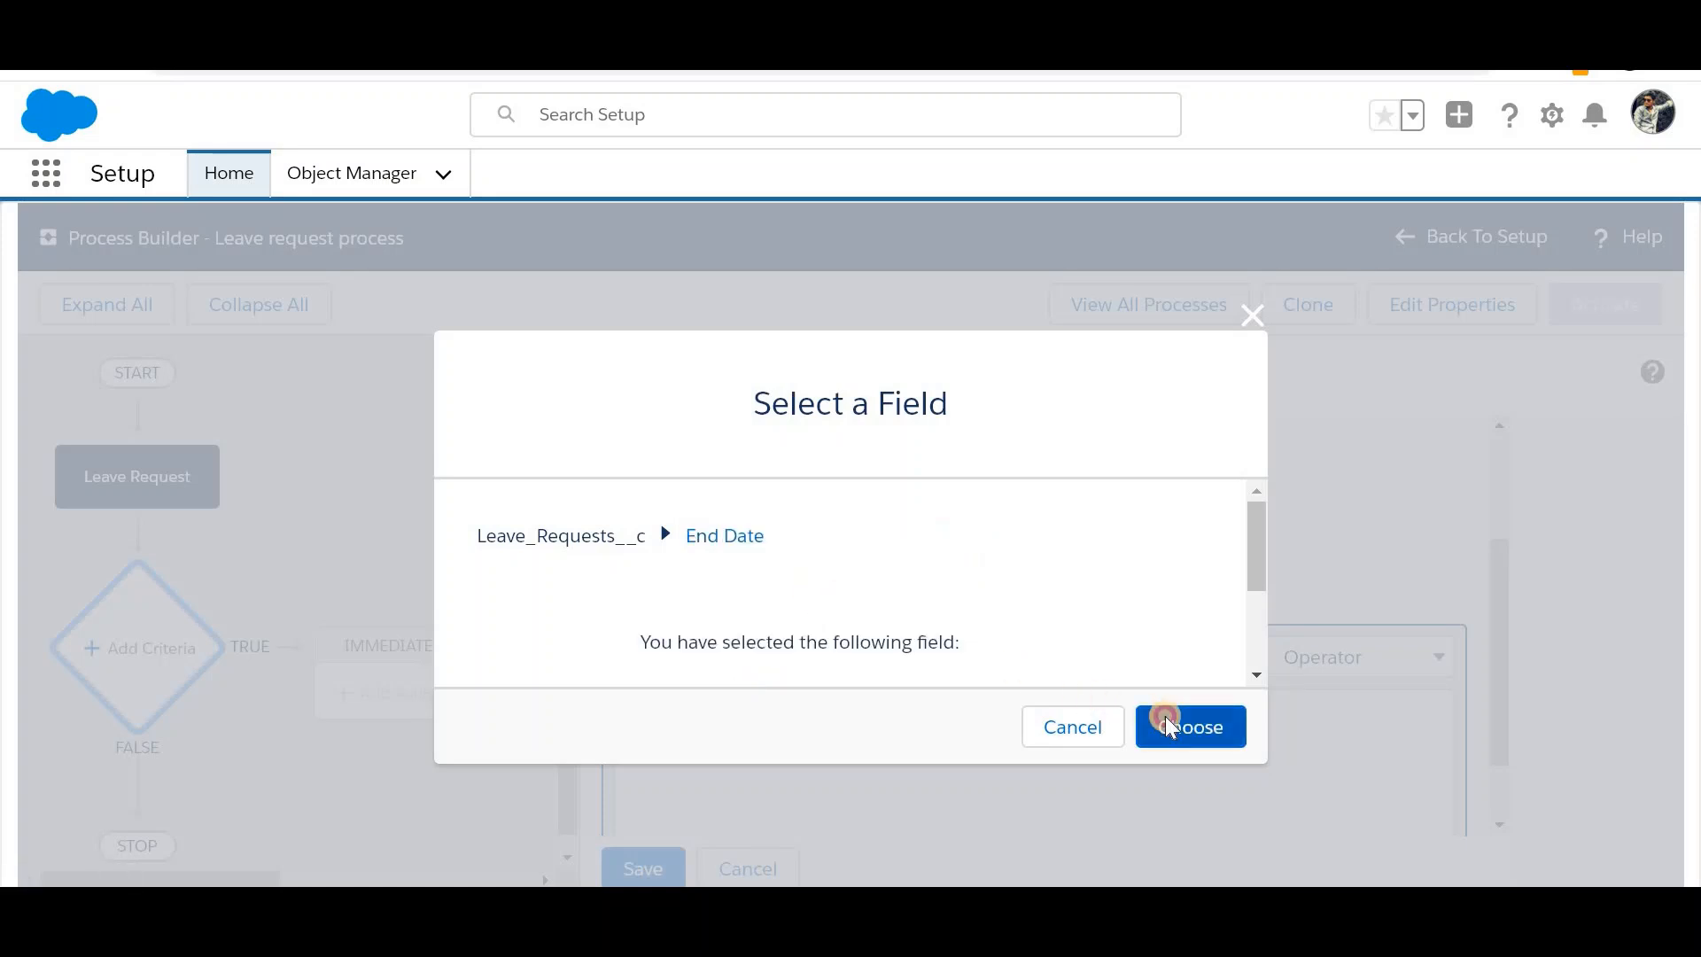
{"action": "left_click", "coordinate": [1164, 717]}
{"action": "type", "text": "-"}
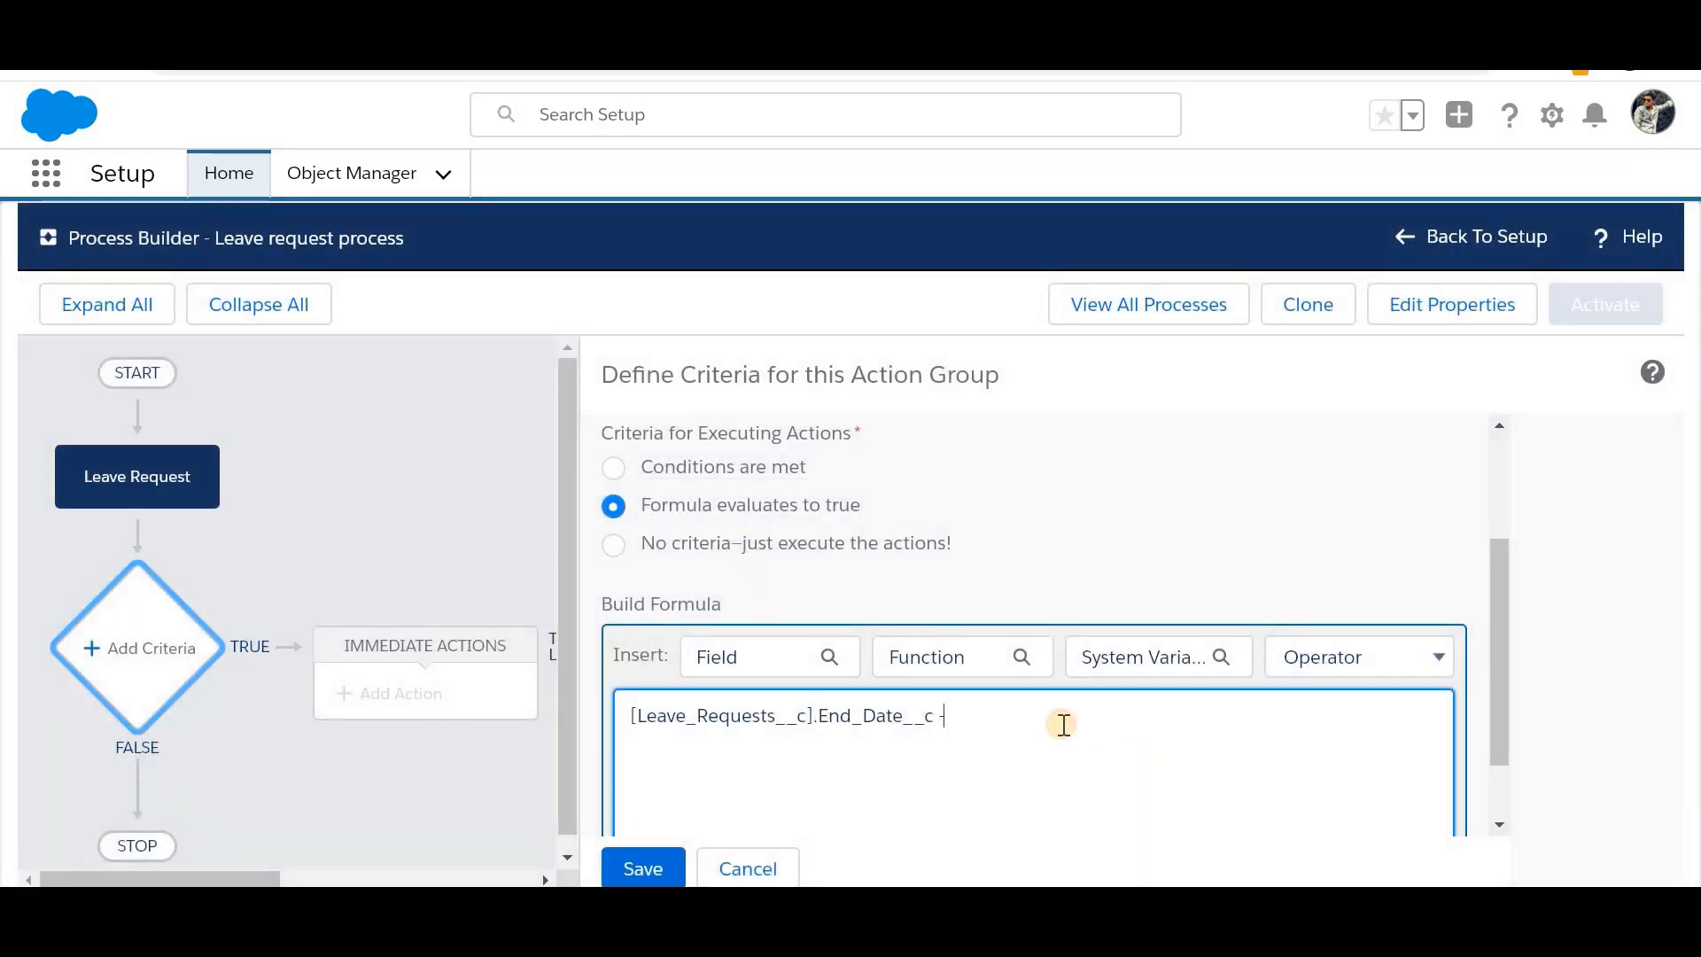
Step: Complete the formula with the Start Date field and "< 3", and save the criteria
{"action": "left_click", "coordinate": [763, 666]}
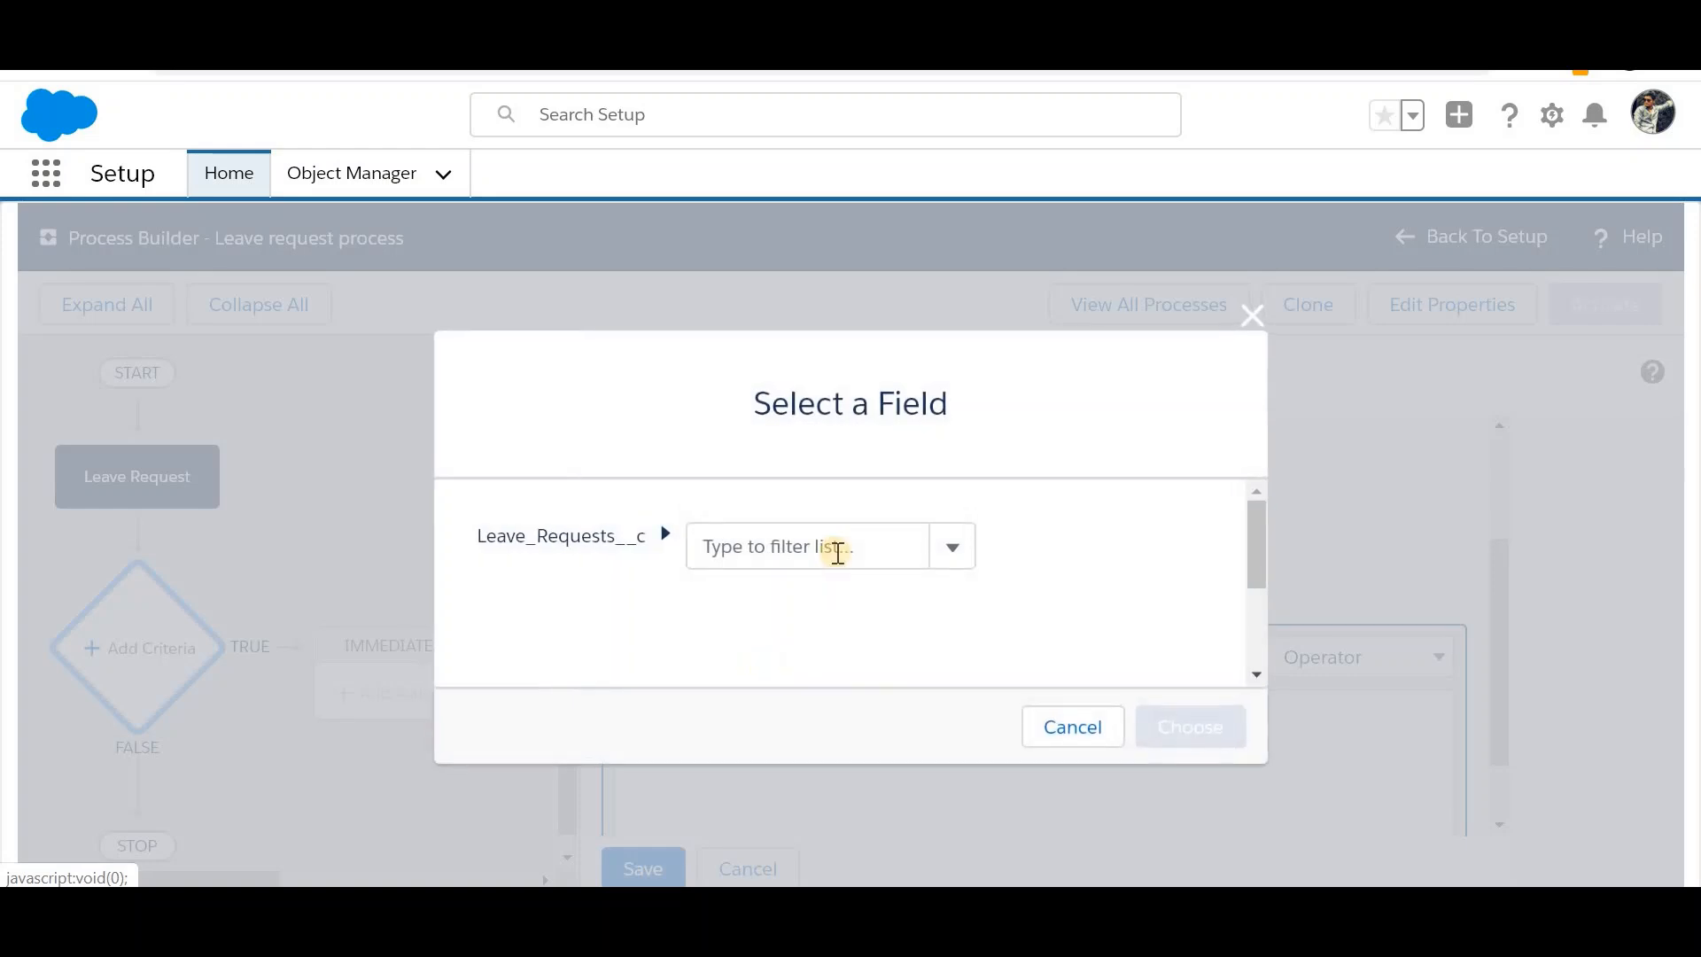
{"action": "type", "text": "star"}
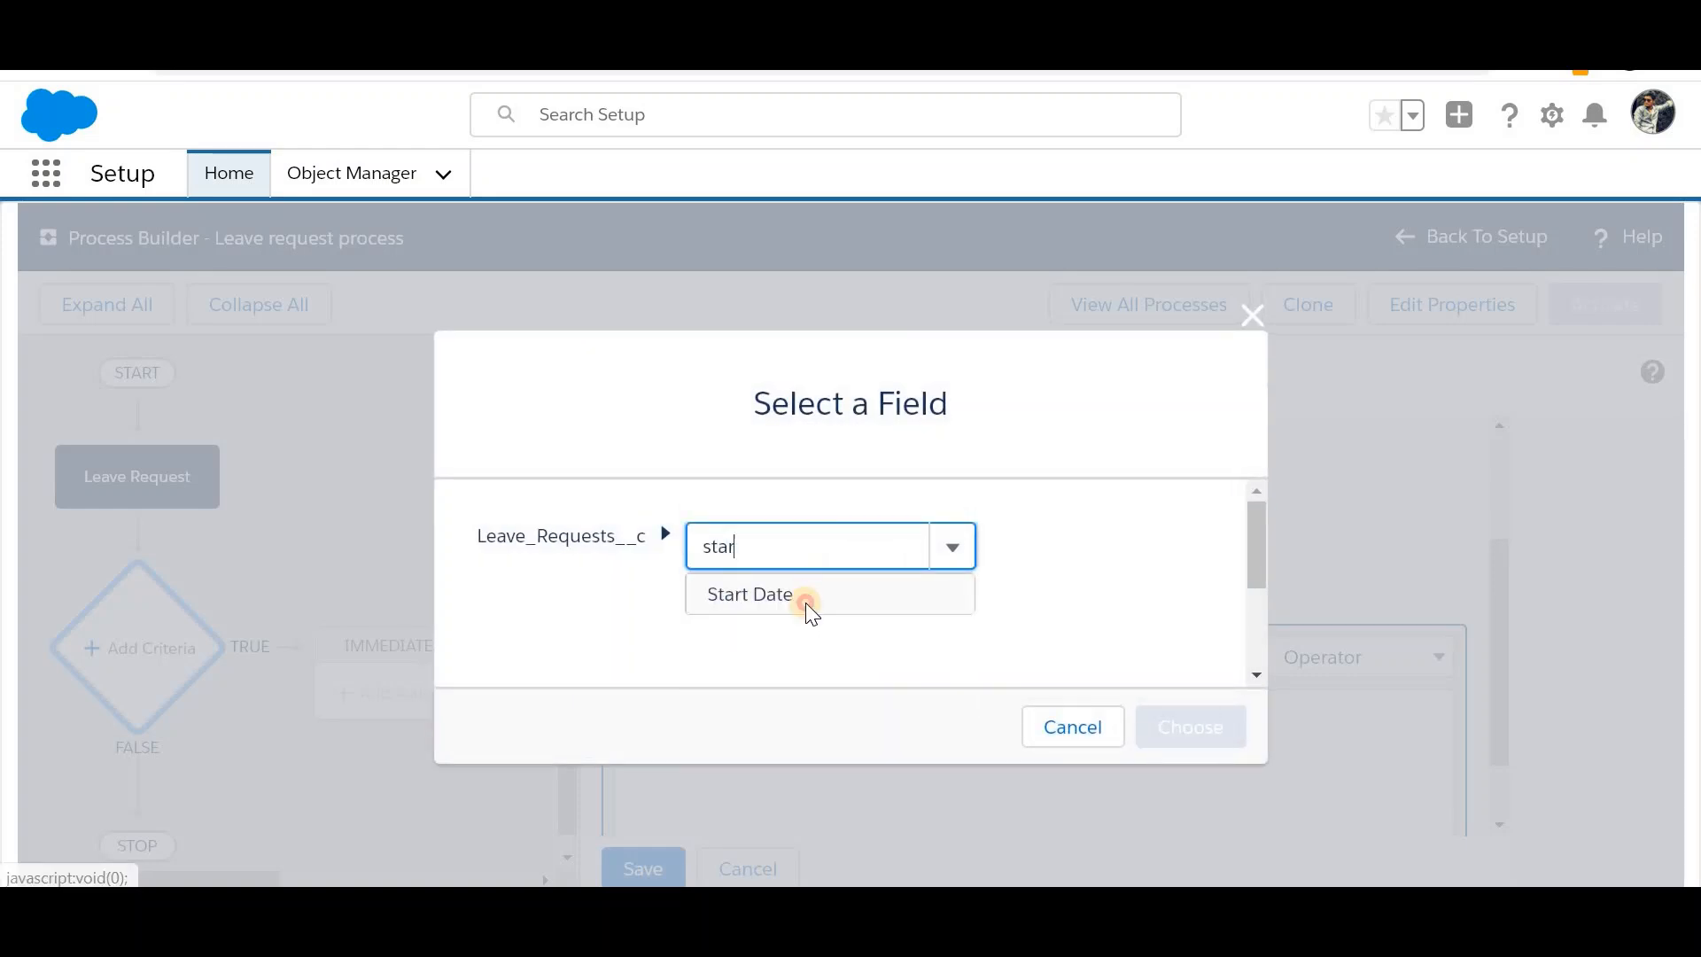
{"action": "left_click", "coordinate": [807, 612]}
{"action": "left_click", "coordinate": [1170, 721]}
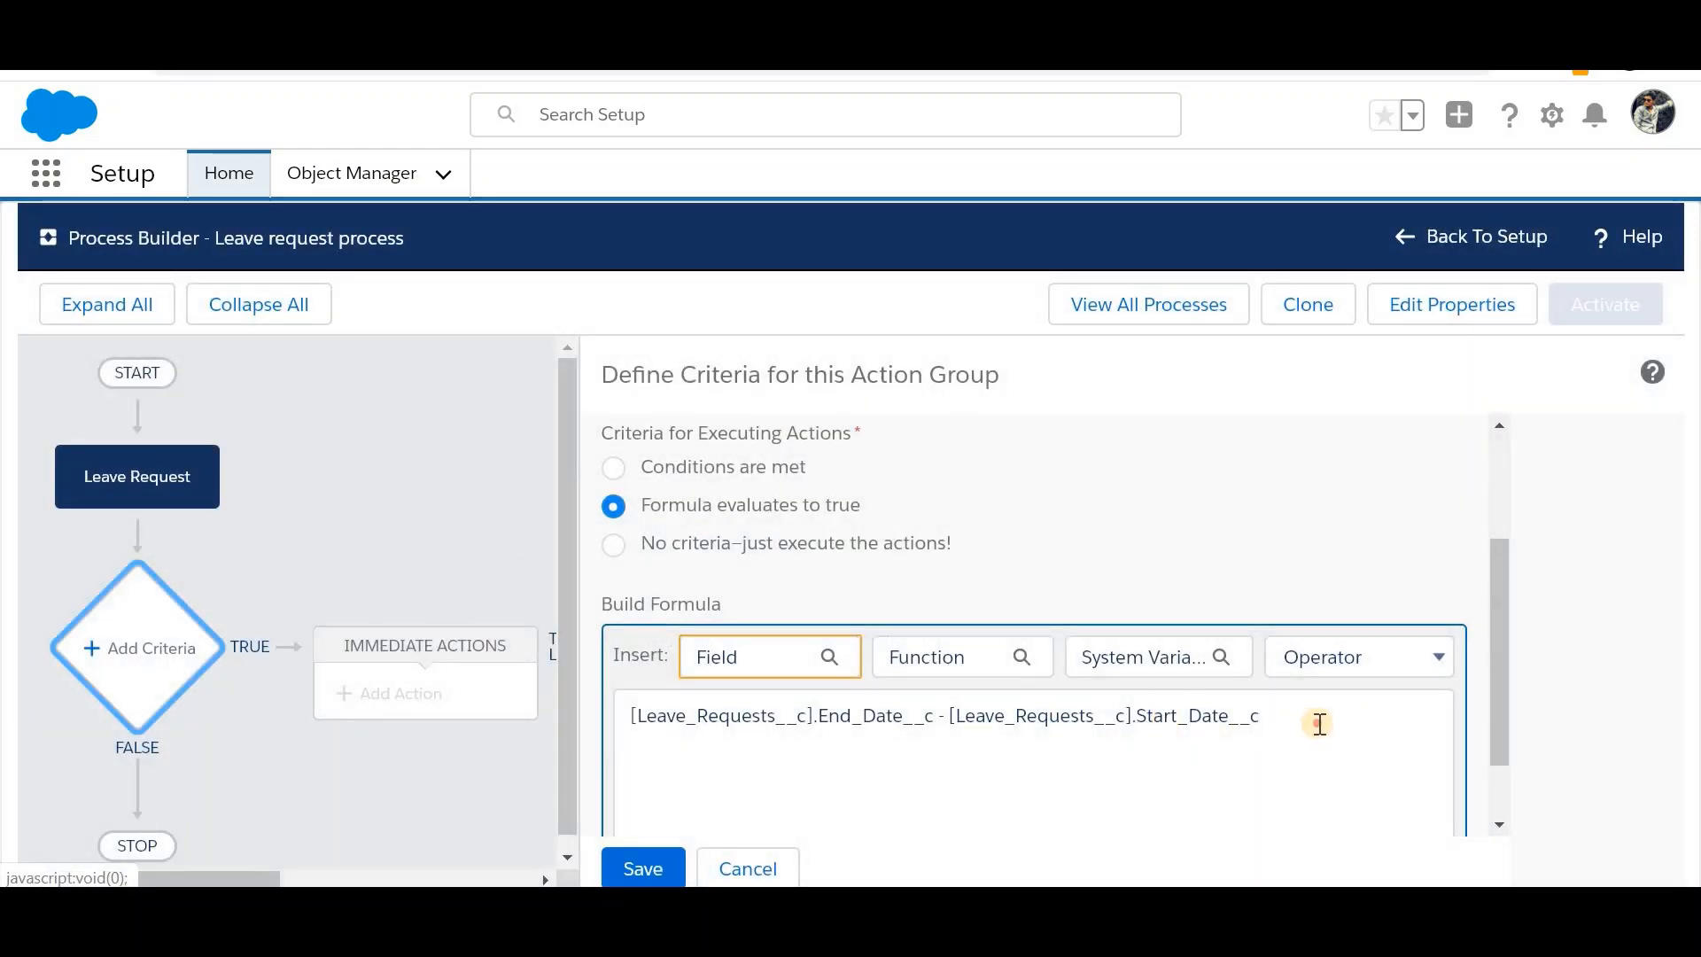
{"action": "left_click", "coordinate": [1319, 723]}
{"action": "type", "text": "< 3"}
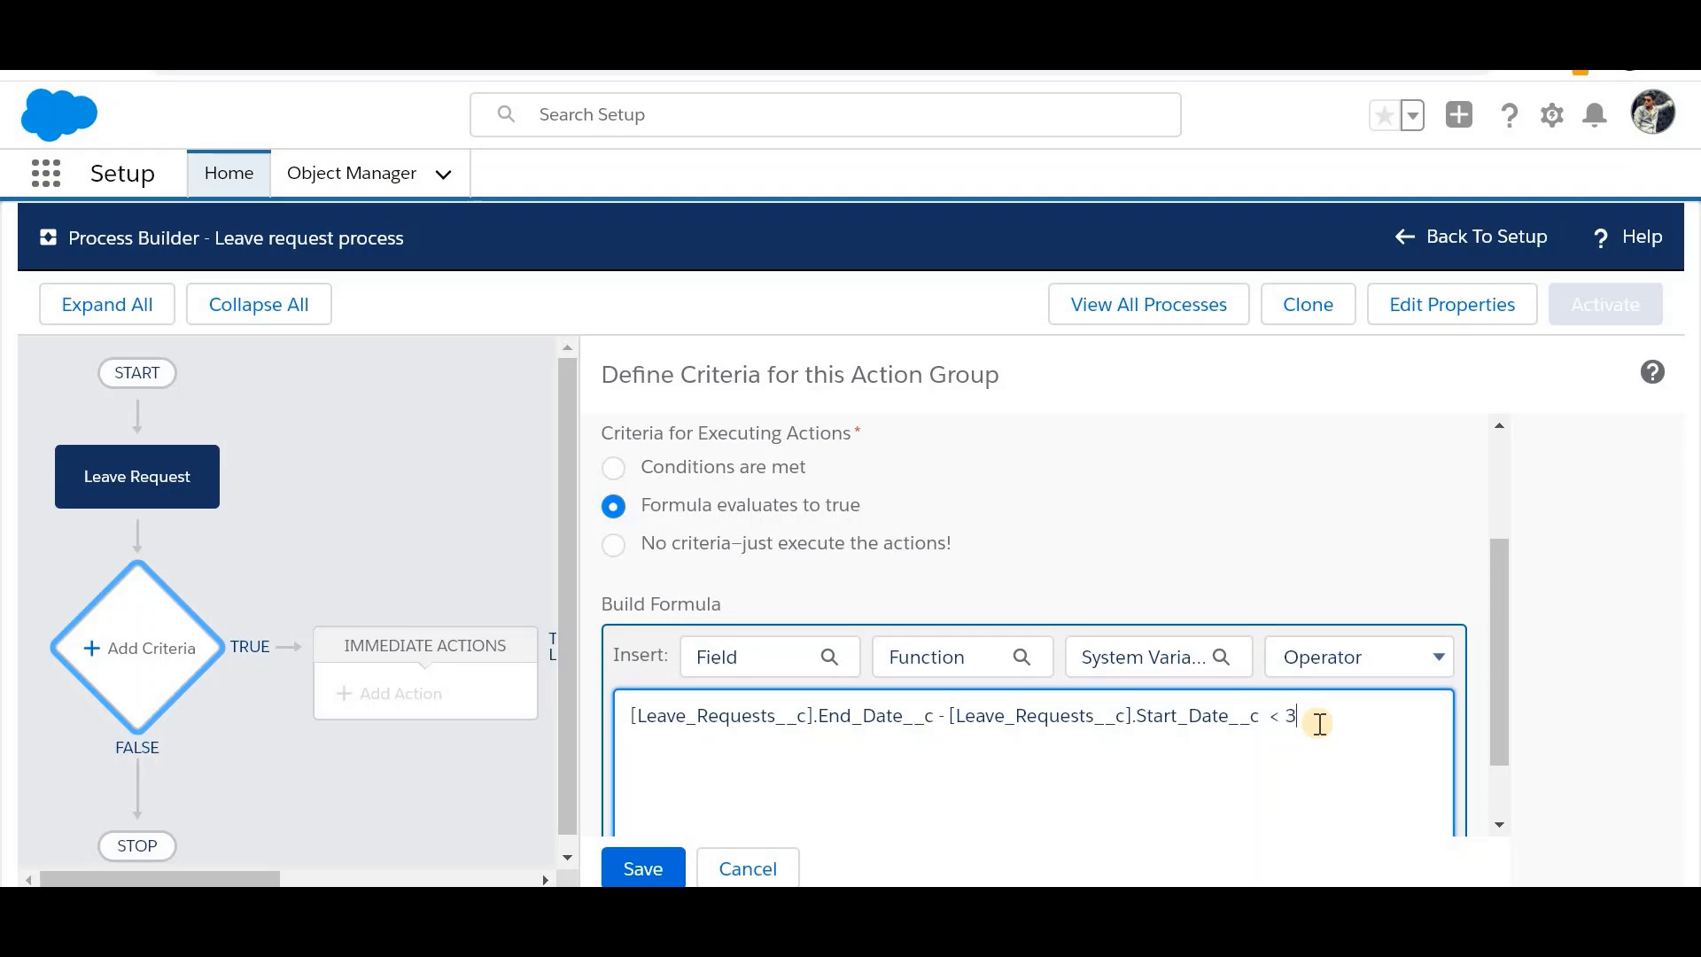
{"action": "scroll", "coordinate": [1132, 709], "scroll_direction": "down", "scroll_amount": 1}
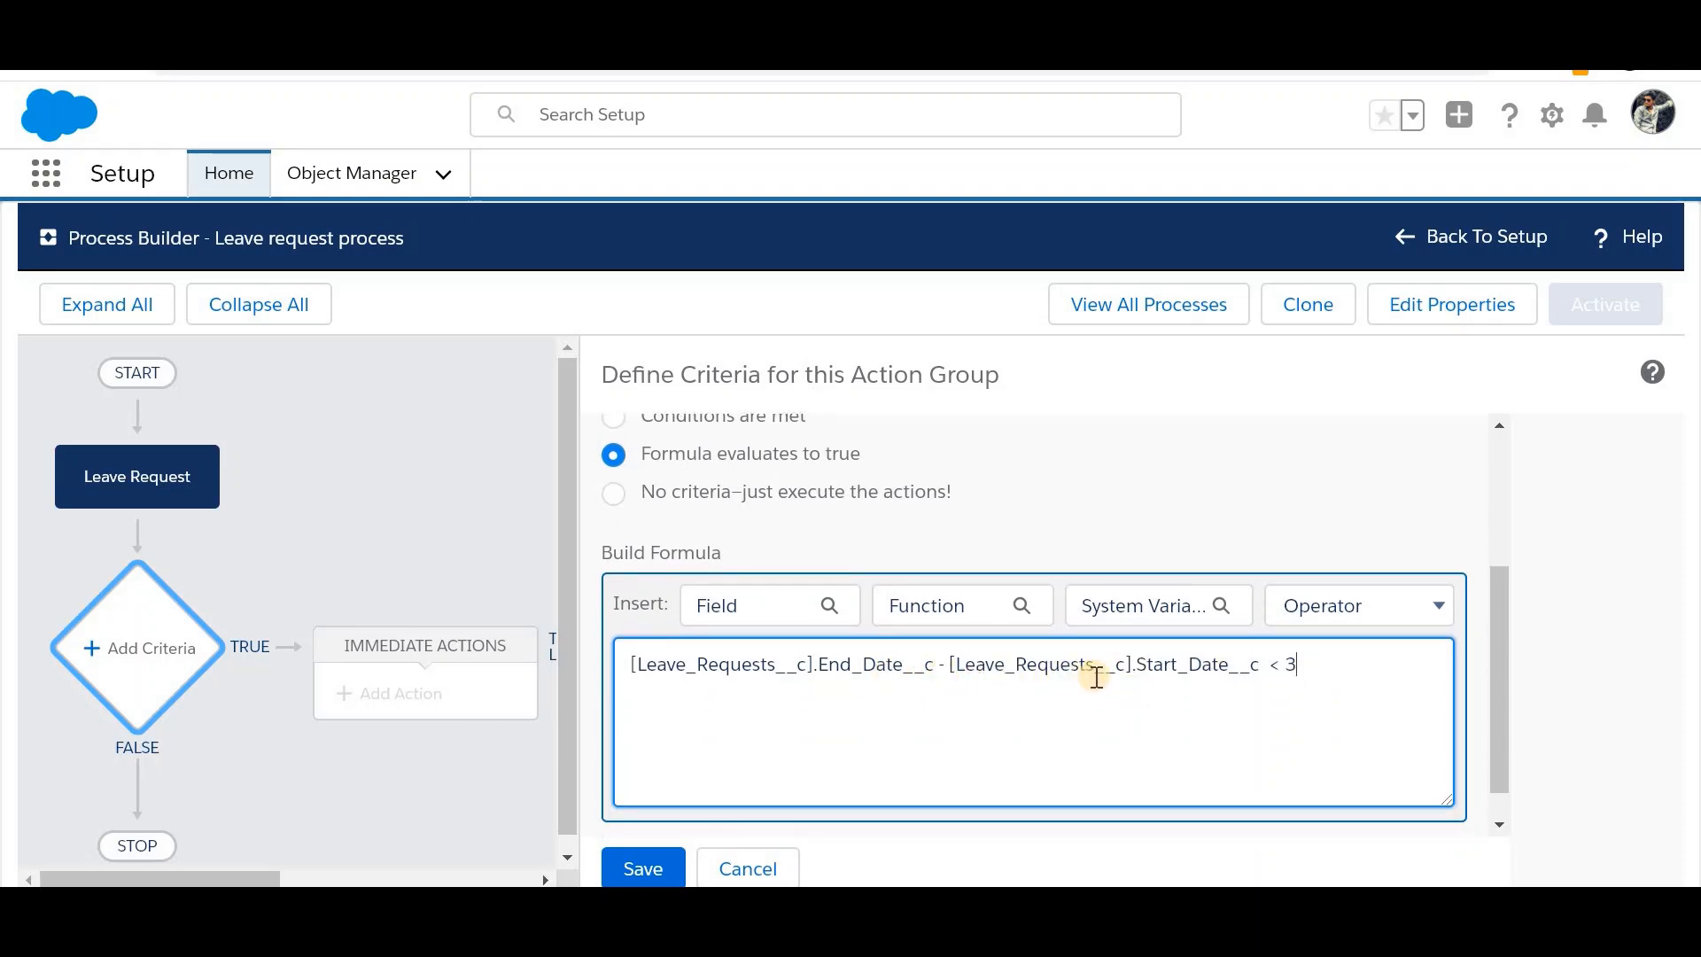
{"action": "left_click", "coordinate": [651, 869]}
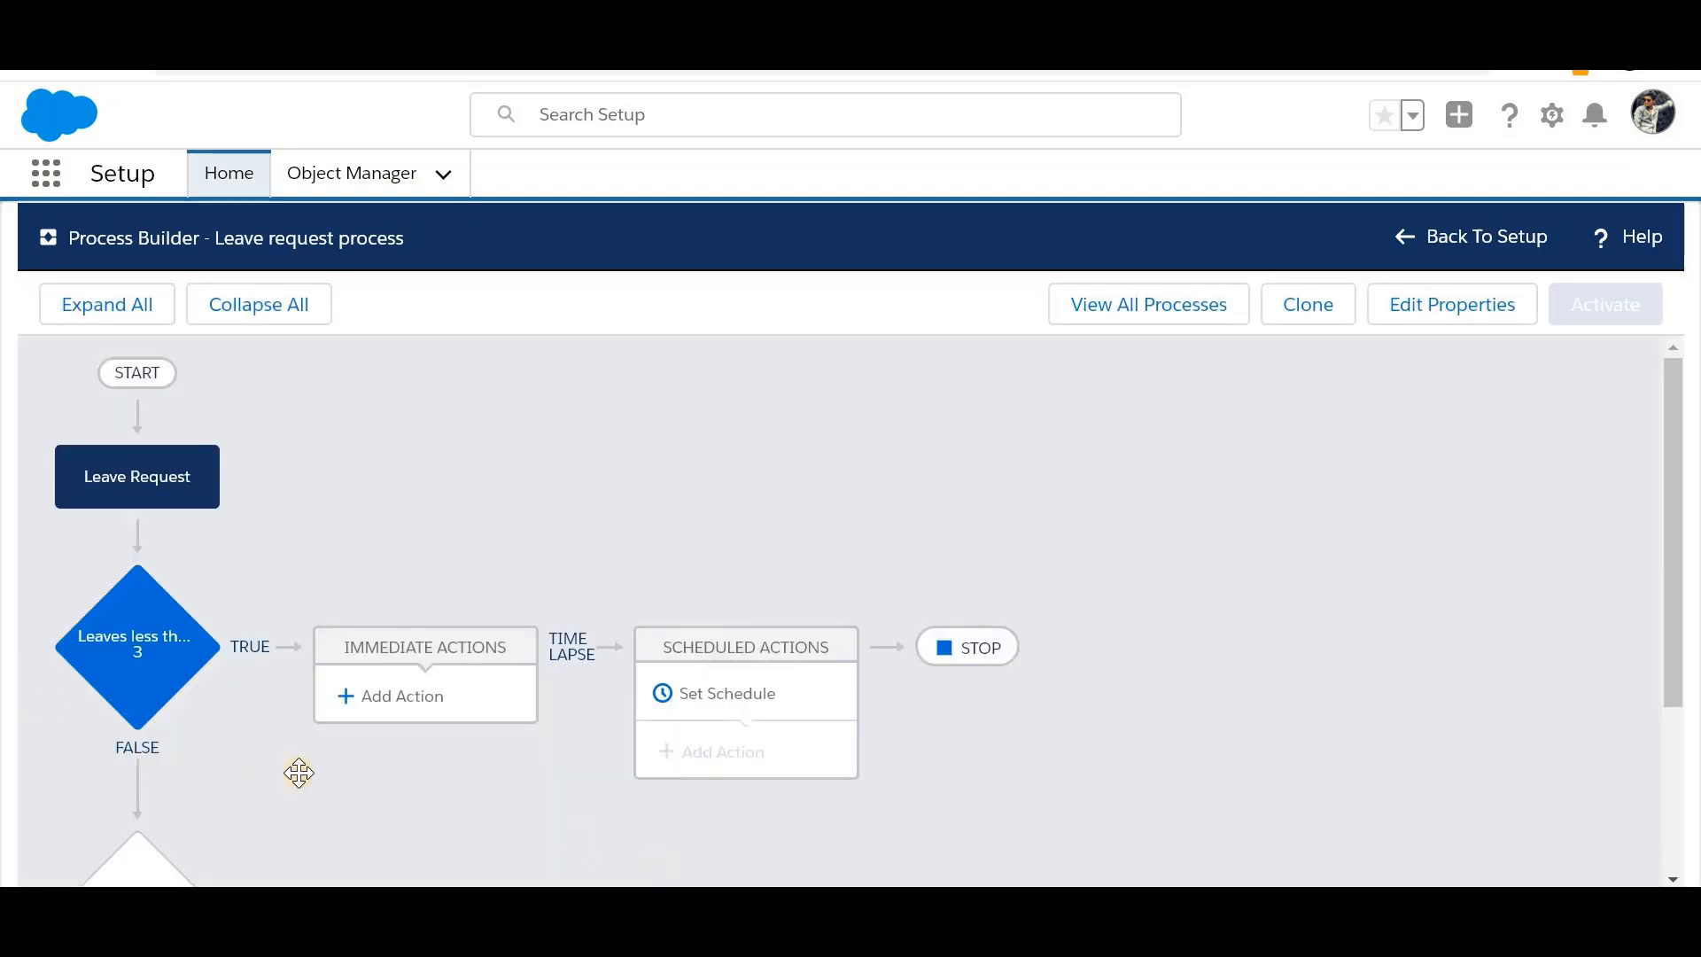
Step: Add an immediate action of type Submit for Approval to the "Leaves less than 3" criteria
{"action": "left_click", "coordinate": [103, 664]}
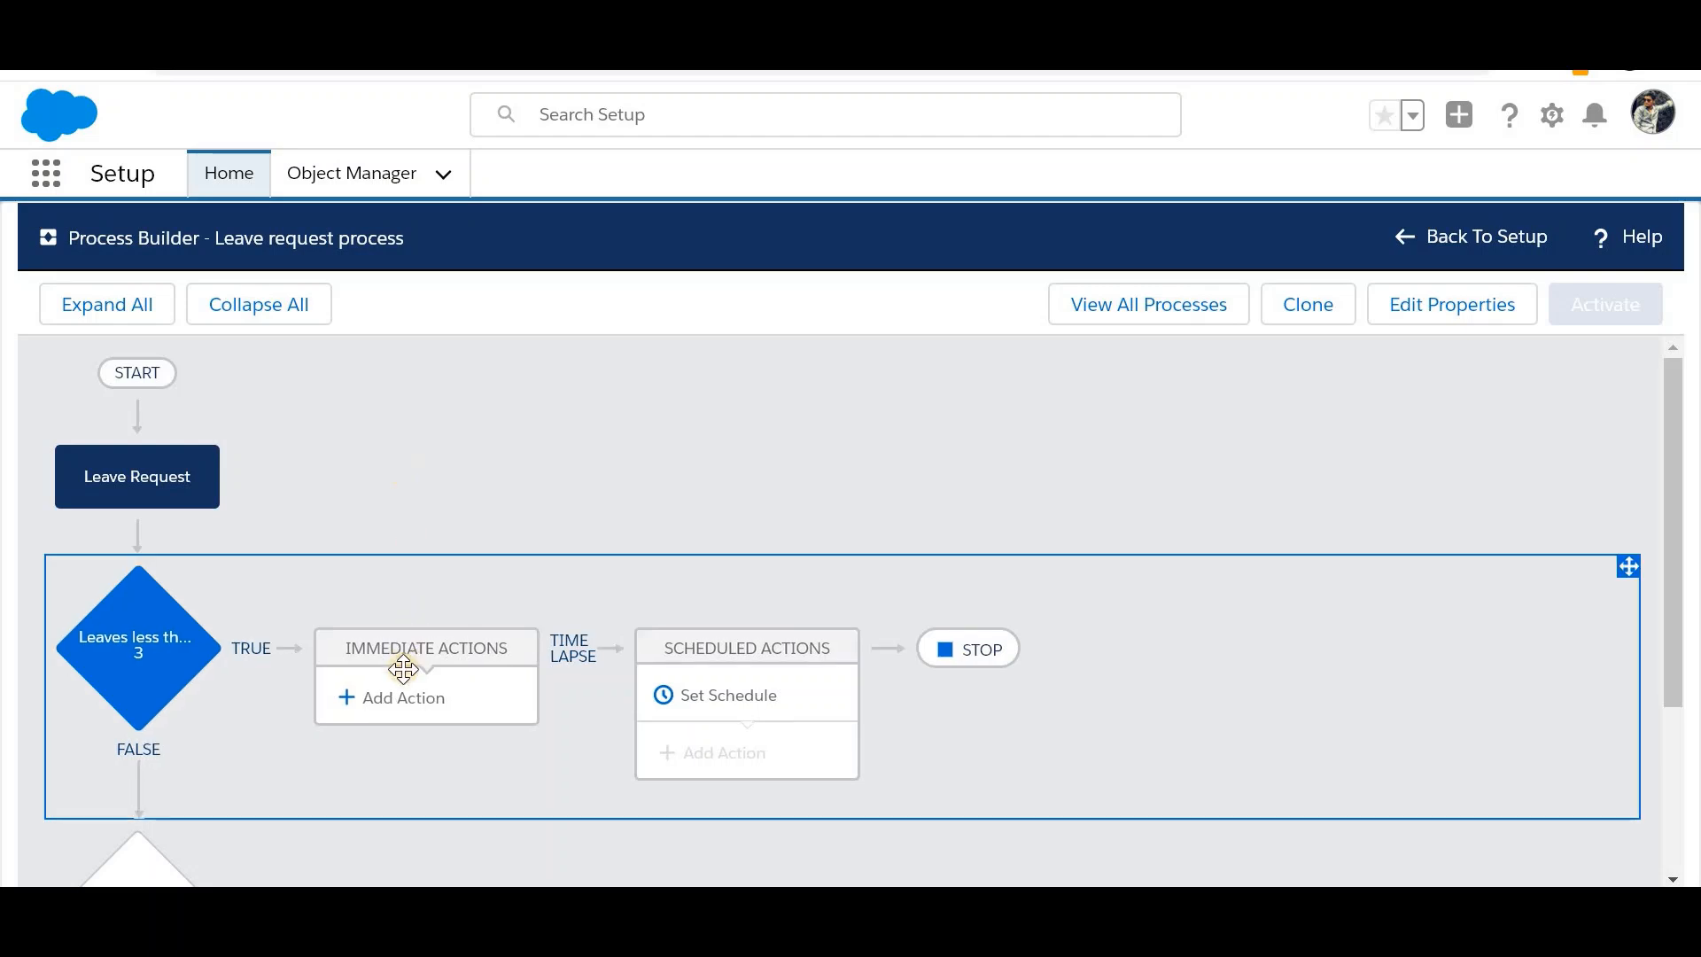
{"action": "left_click", "coordinate": [400, 706]}
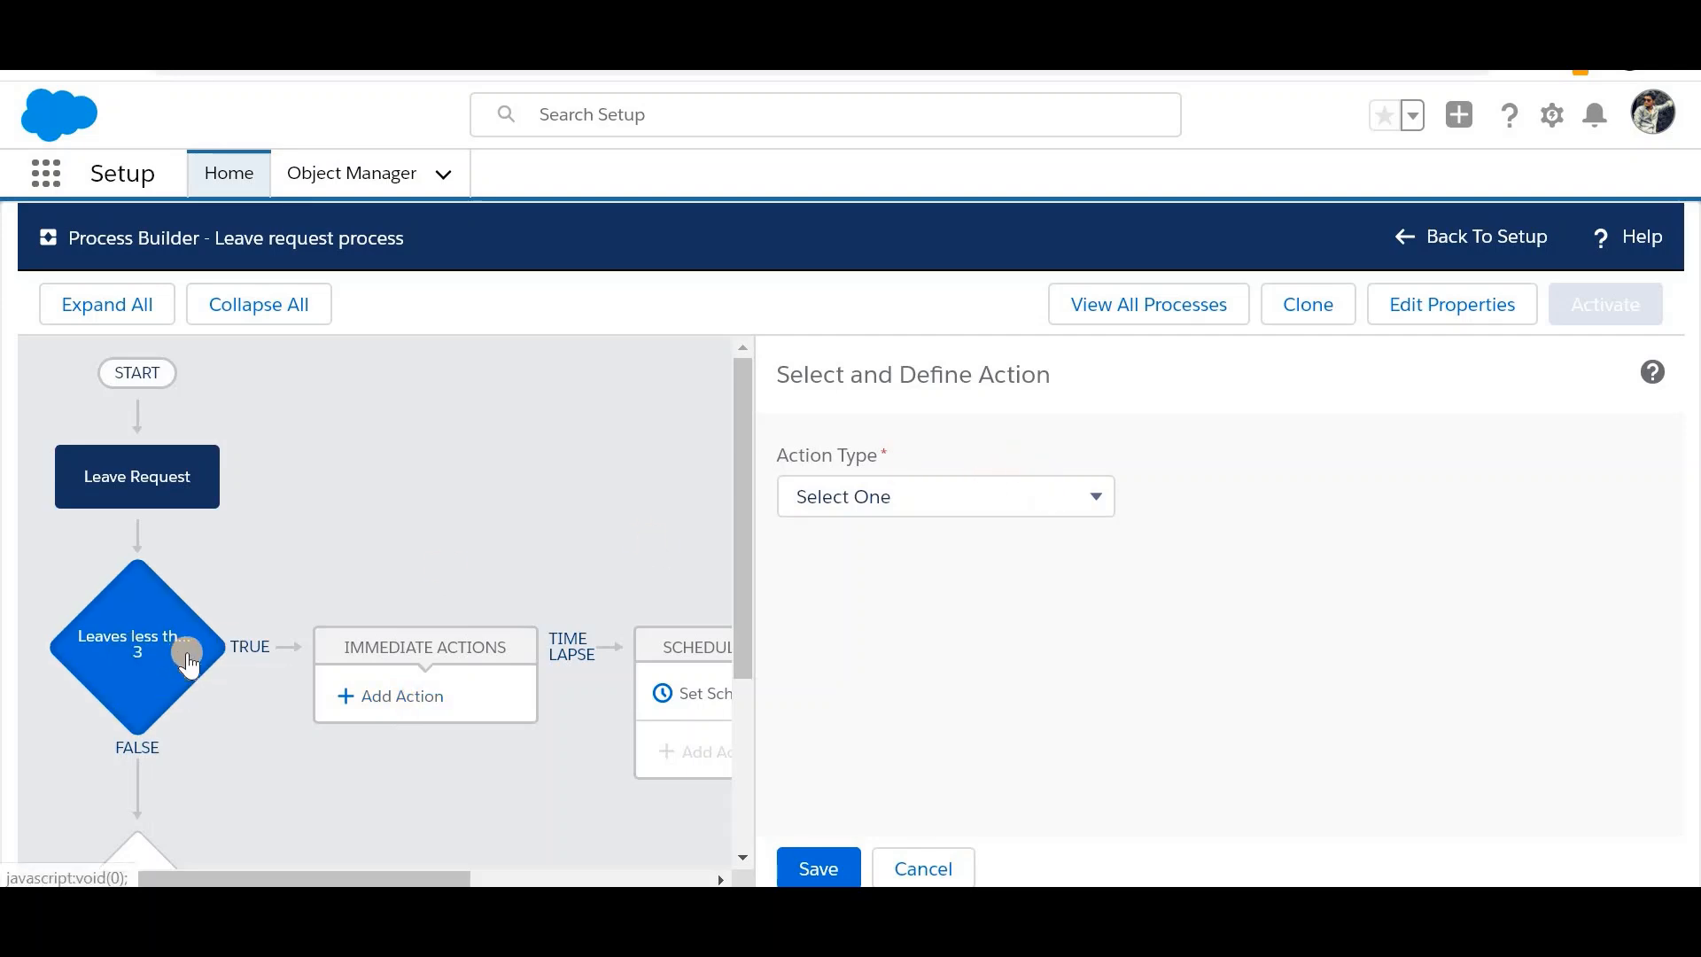
{"action": "left_click", "coordinate": [1026, 508]}
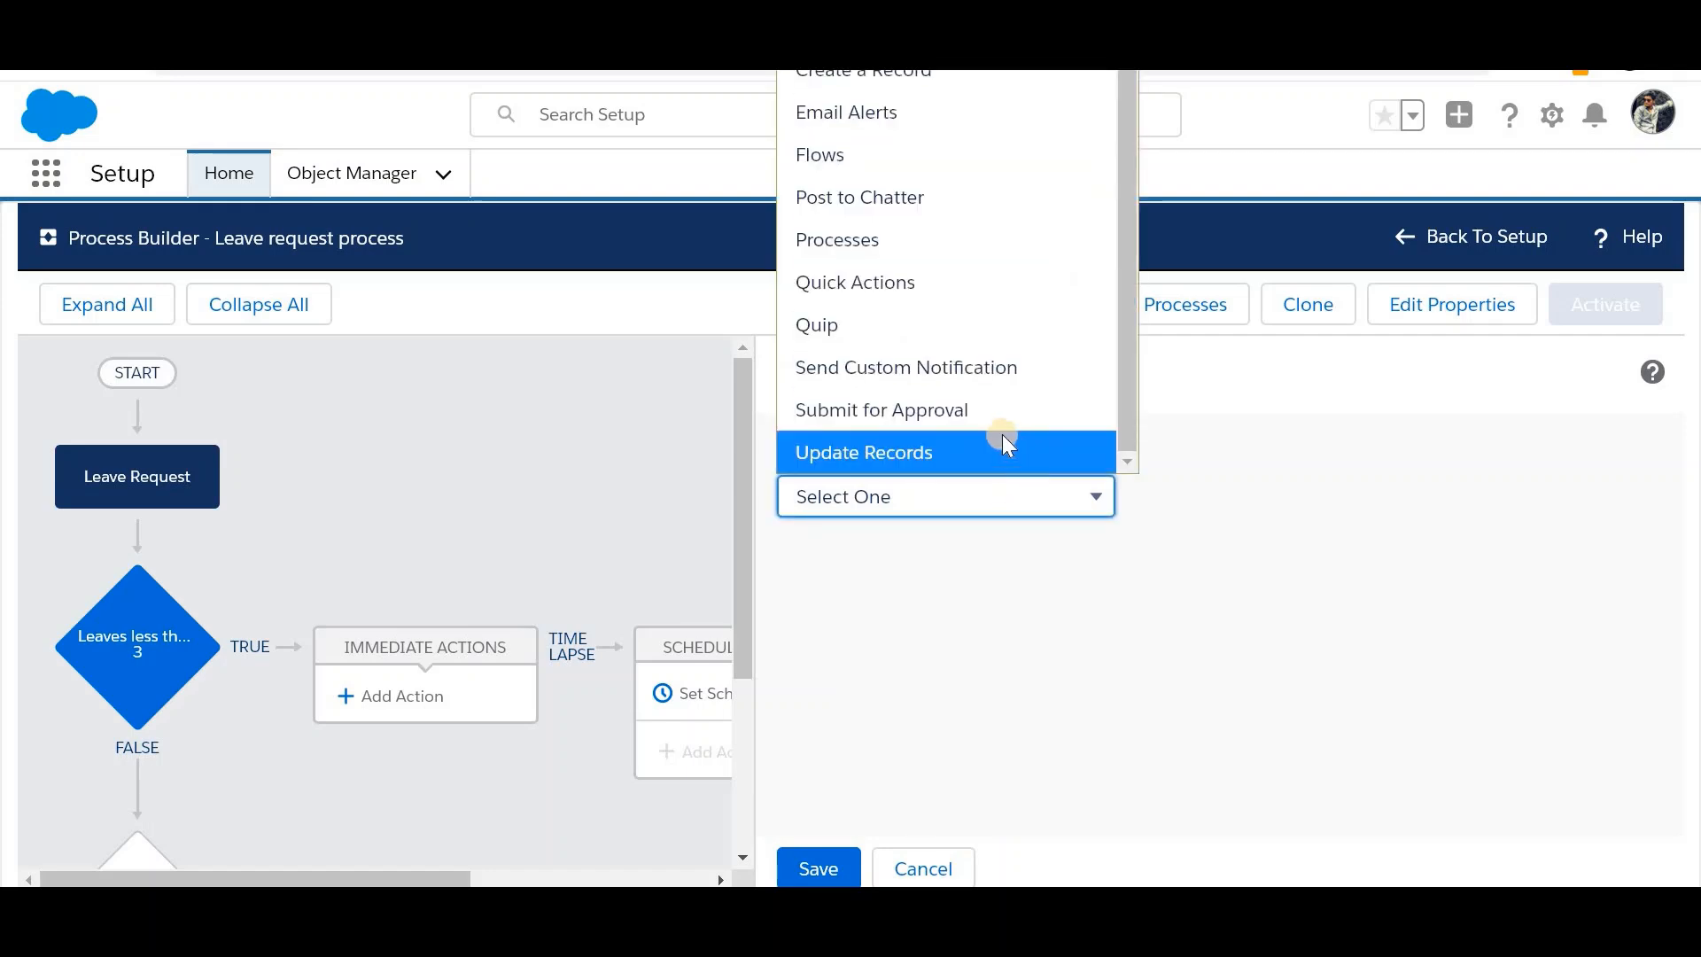
{"action": "left_click", "coordinate": [991, 423]}
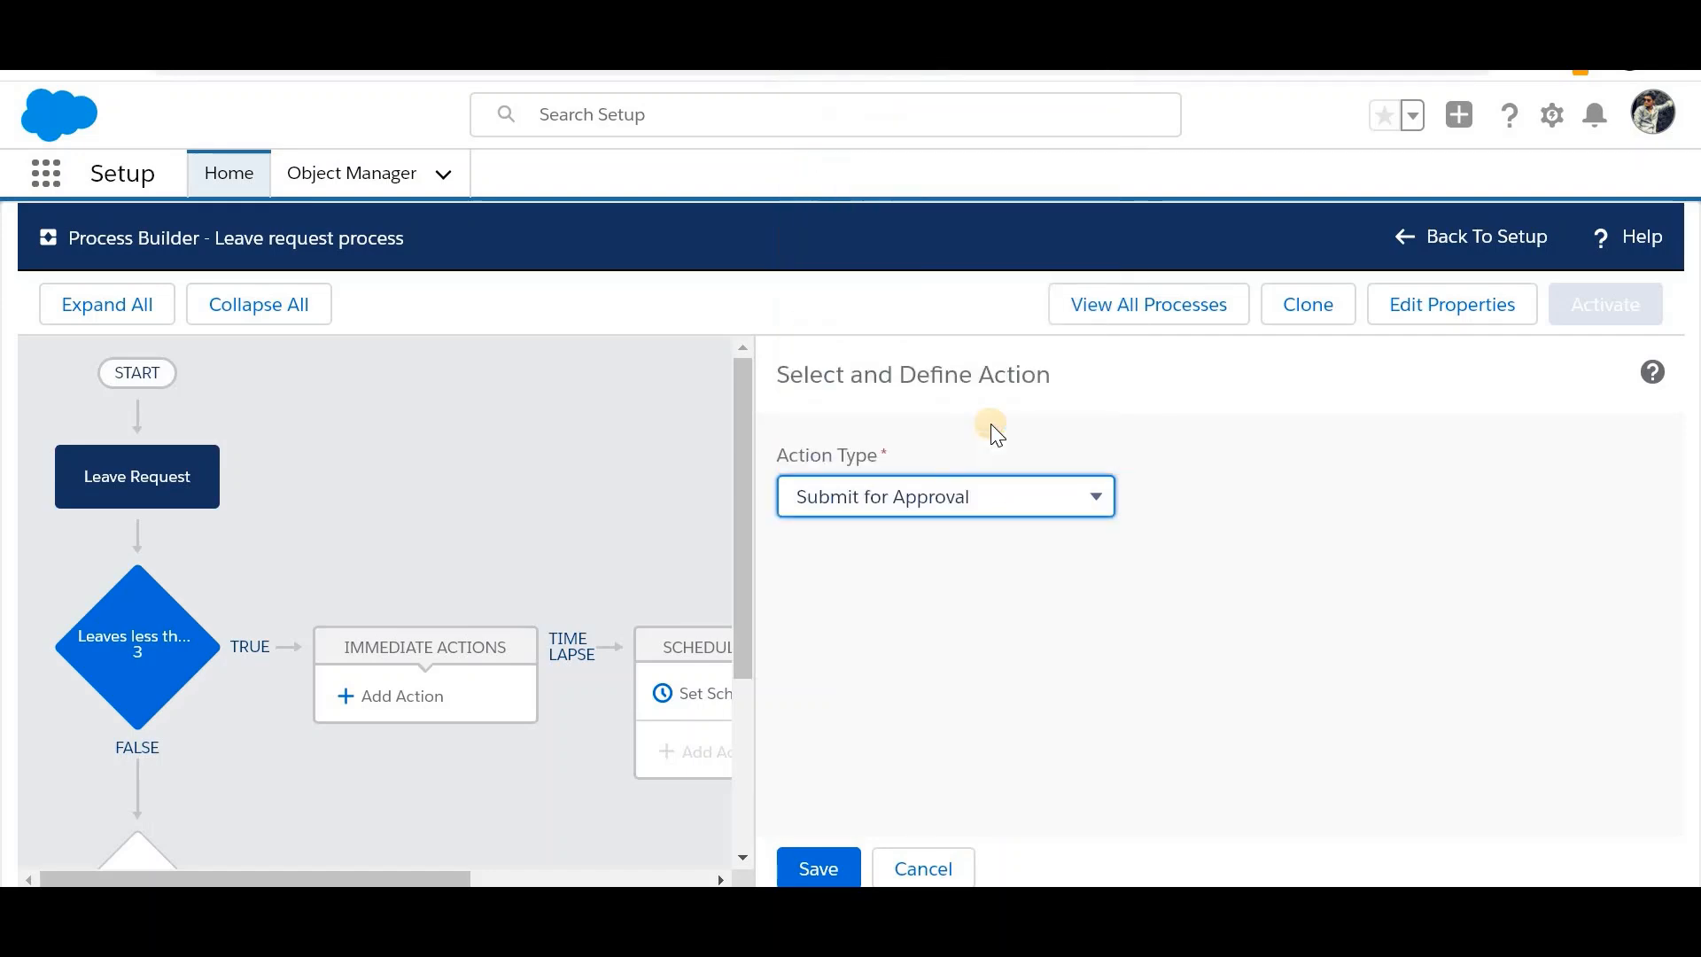
Step: Set the action to use a specific approval process, choosing the "Multi user in Single step process" one
{"action": "scroll", "coordinate": [1049, 626], "scroll_direction": "down", "scroll_amount": 2}
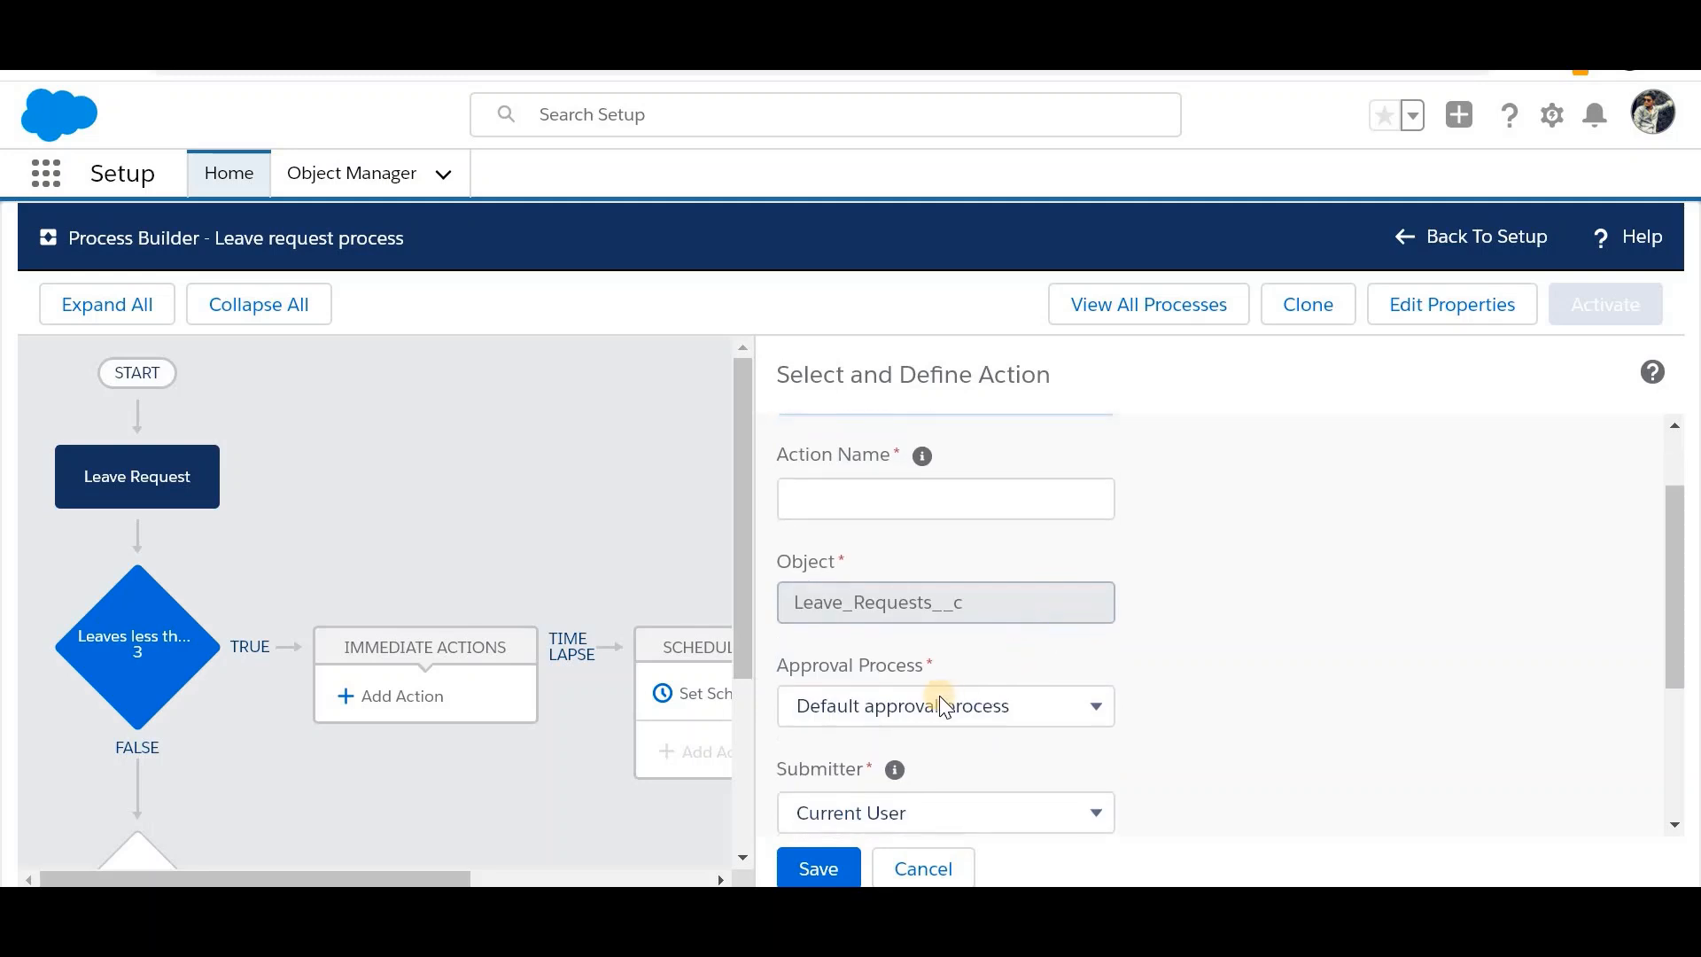
{"action": "left_click", "coordinate": [1020, 710]}
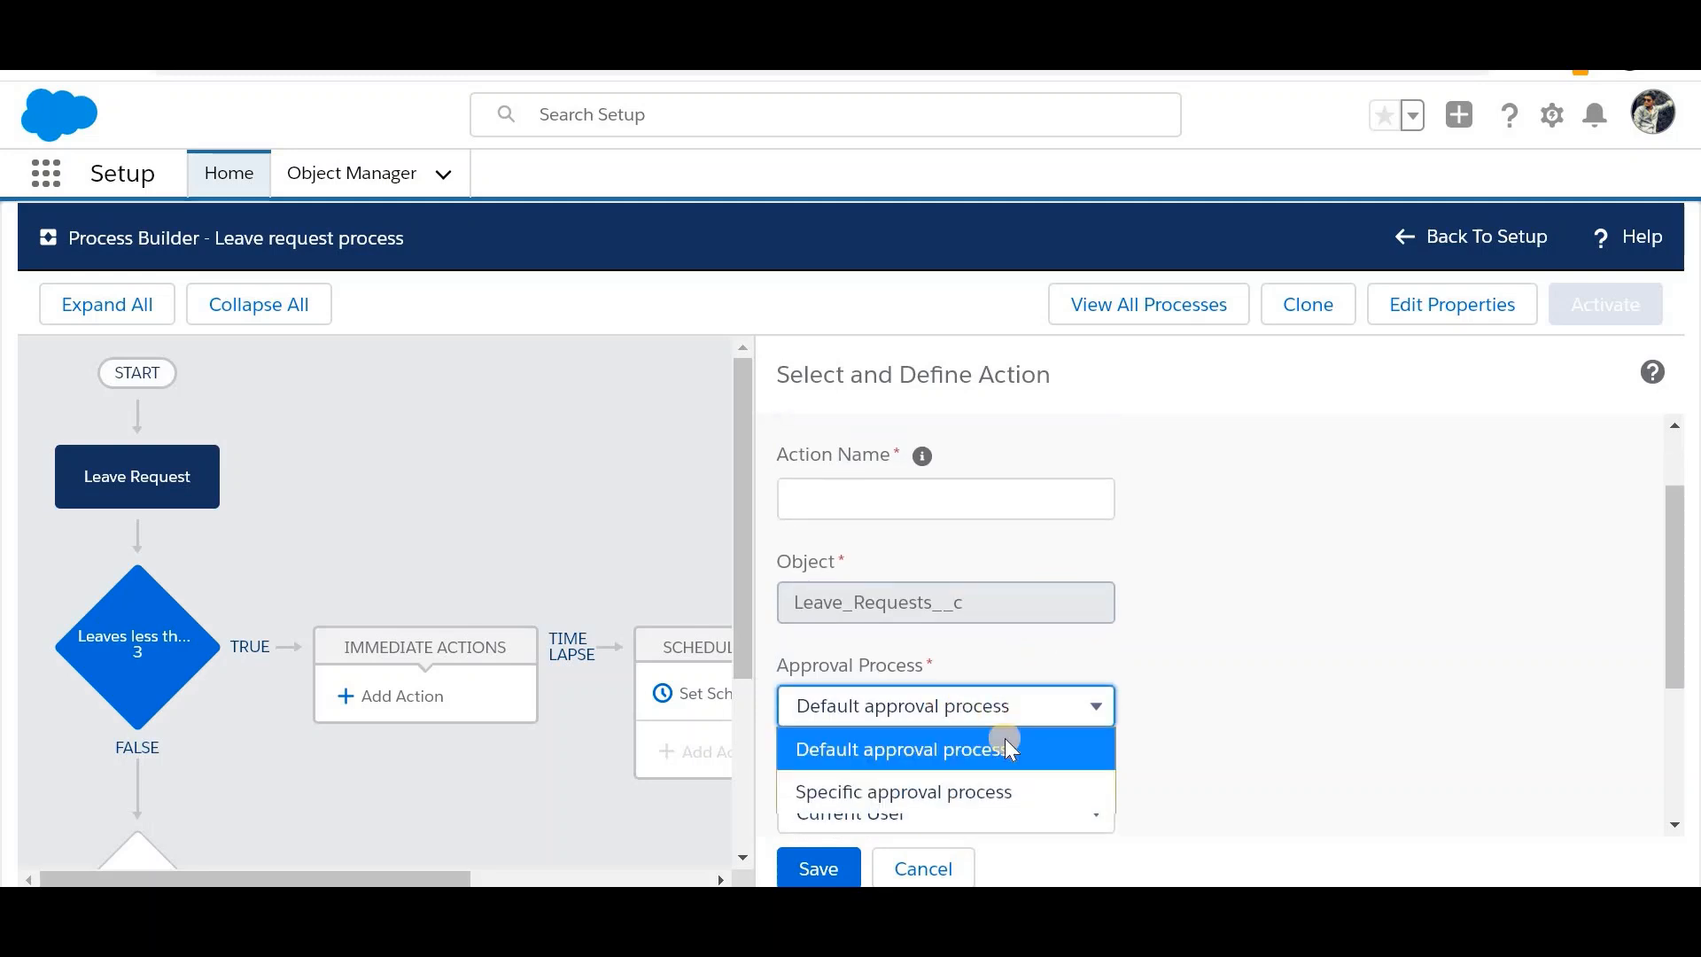
{"action": "left_click", "coordinate": [957, 795]}
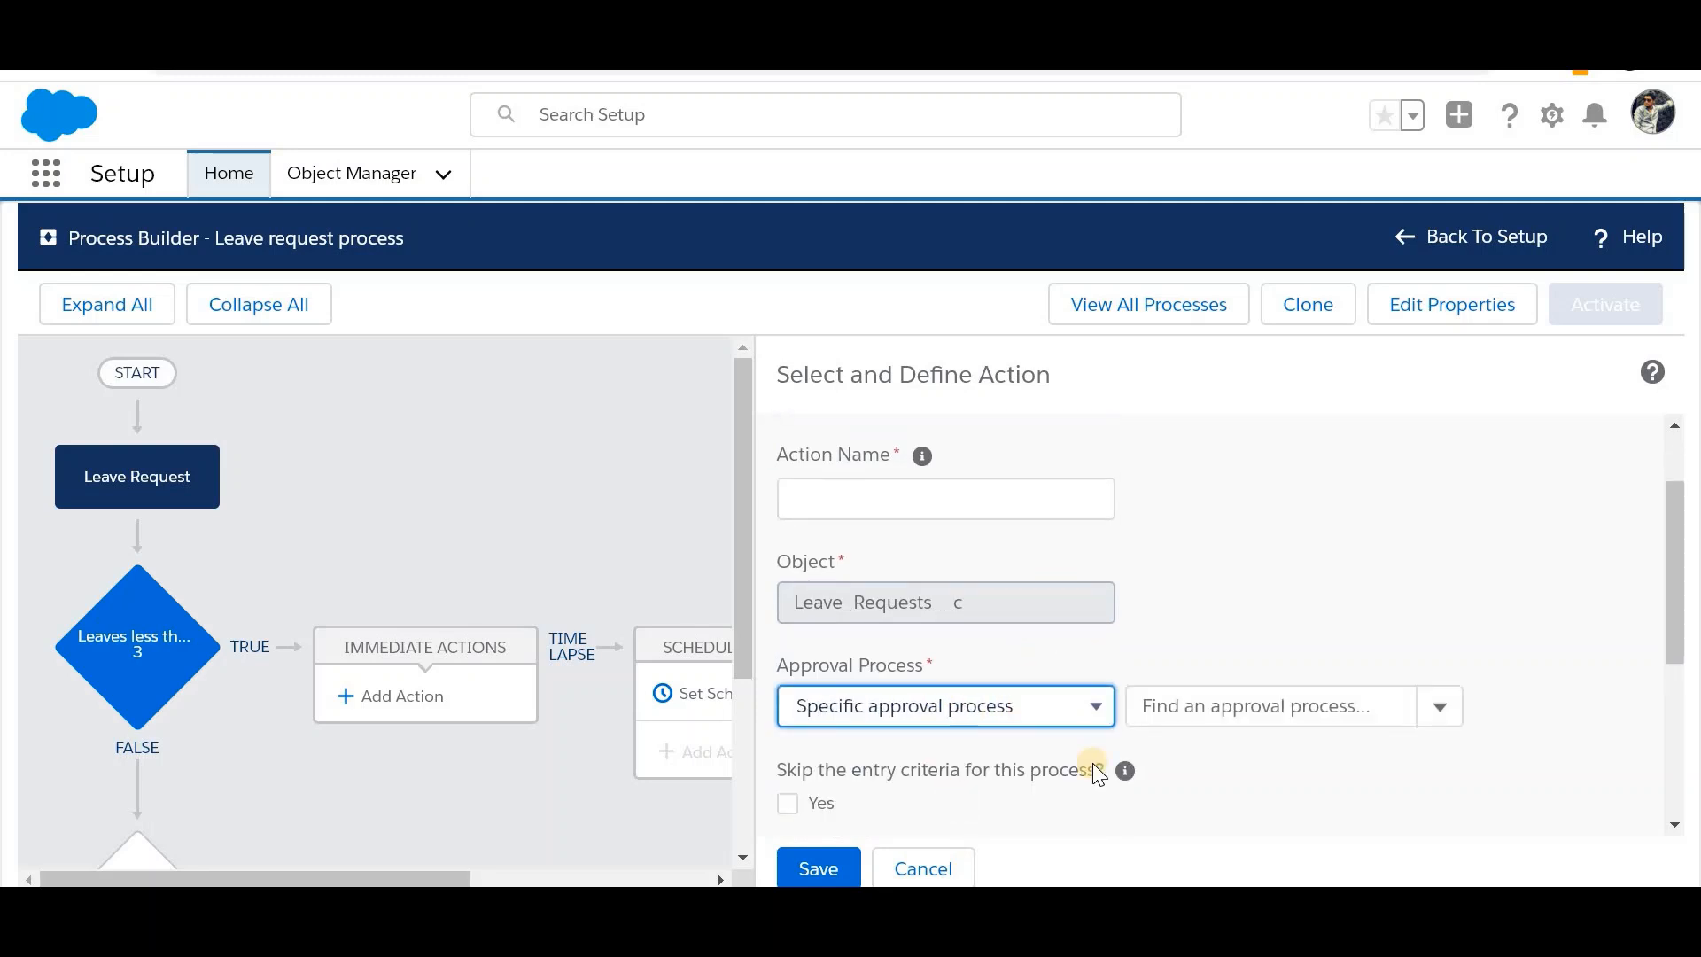
{"action": "left_click", "coordinate": [1237, 714]}
{"action": "type", "text": "multi"}
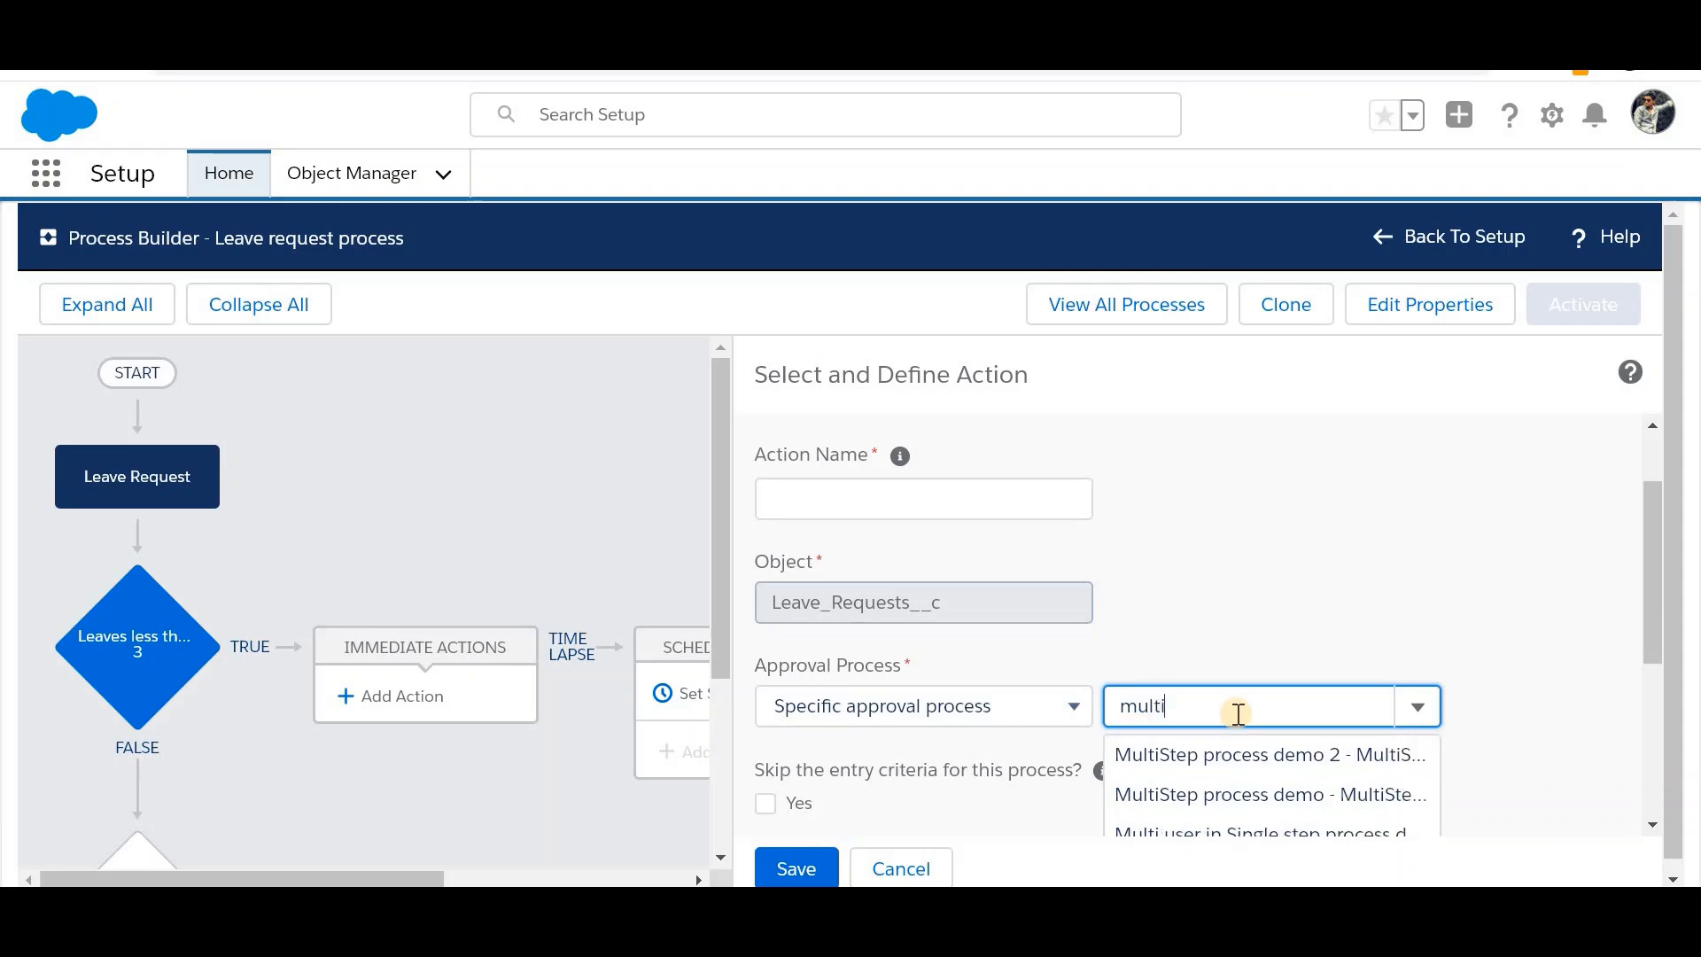
{"action": "type", "text": " user"}
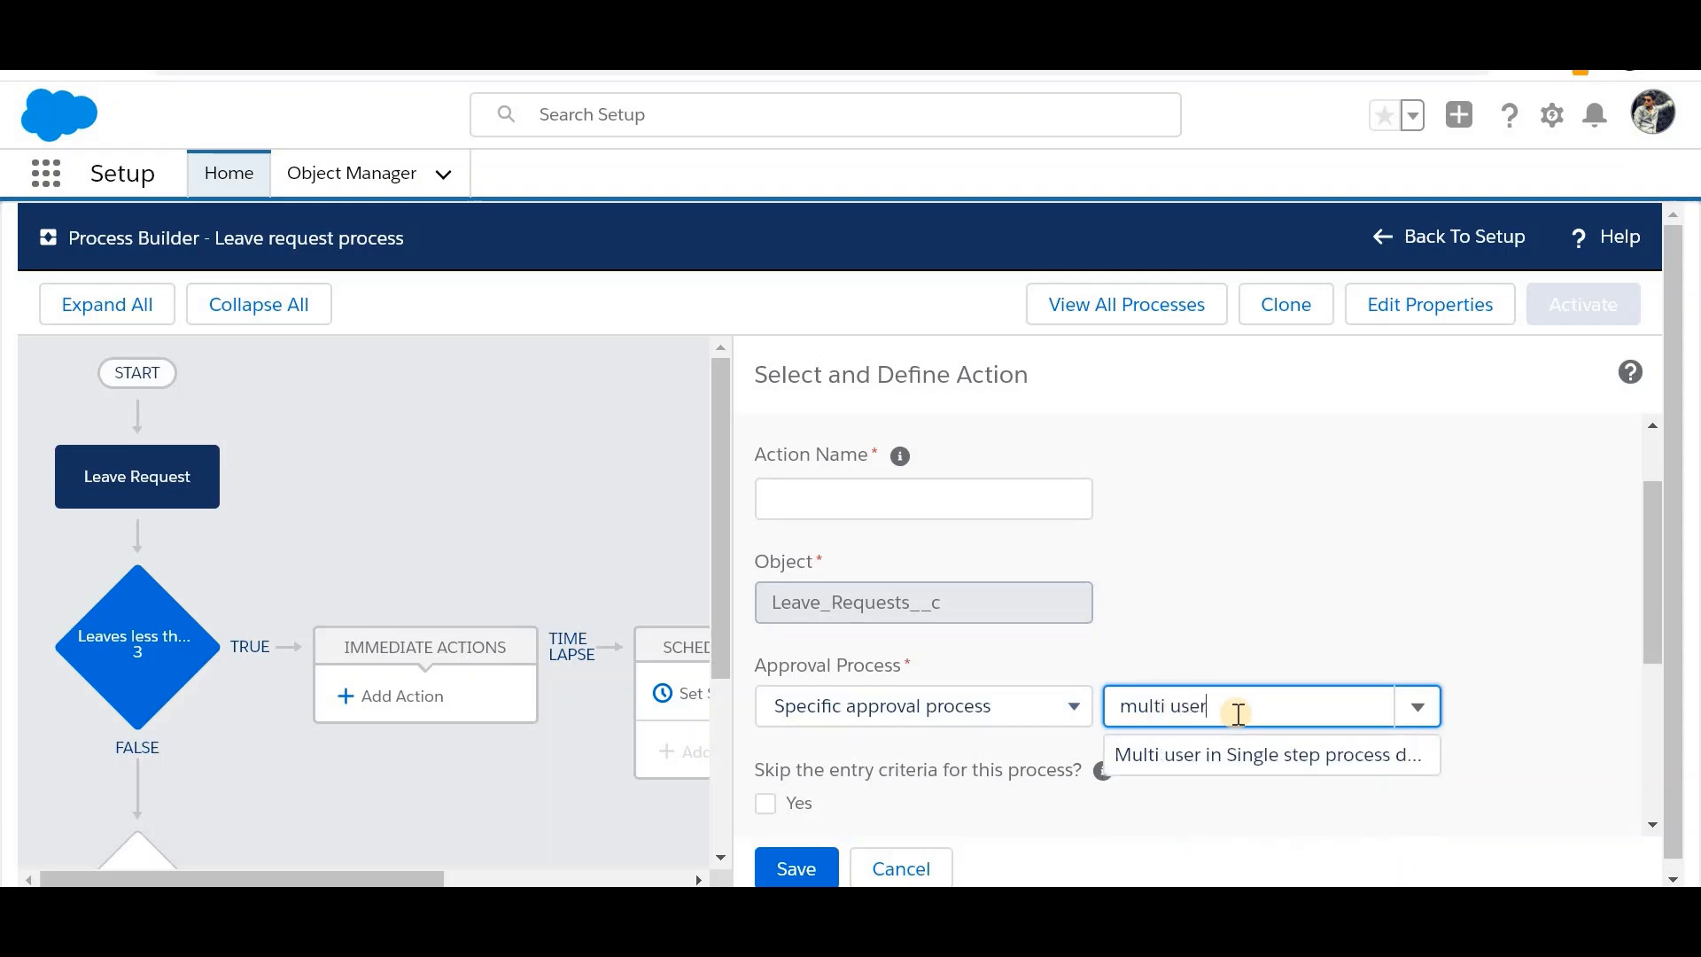
{"action": "left_click", "coordinate": [1199, 754]}
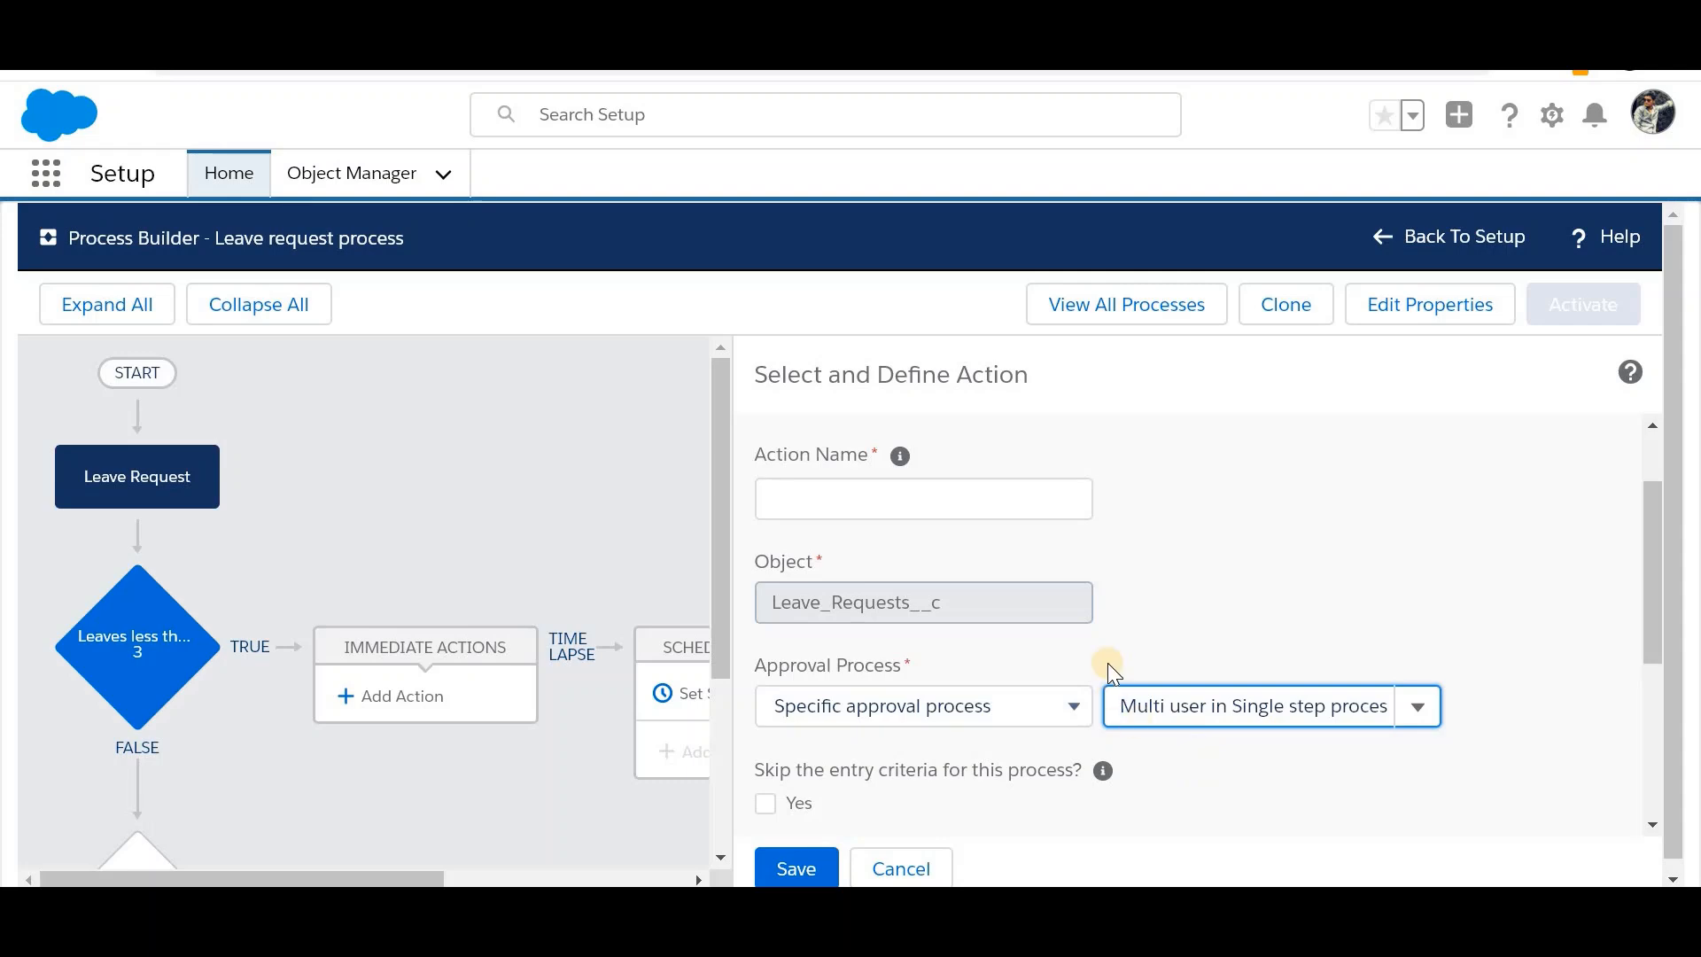
Step: Name the action "Call approval process", leave the submission comments empty, and save it
{"action": "scroll", "coordinate": [1151, 589], "scroll_direction": "up", "scroll_amount": 1}
{"action": "left_click", "coordinate": [1029, 584]}
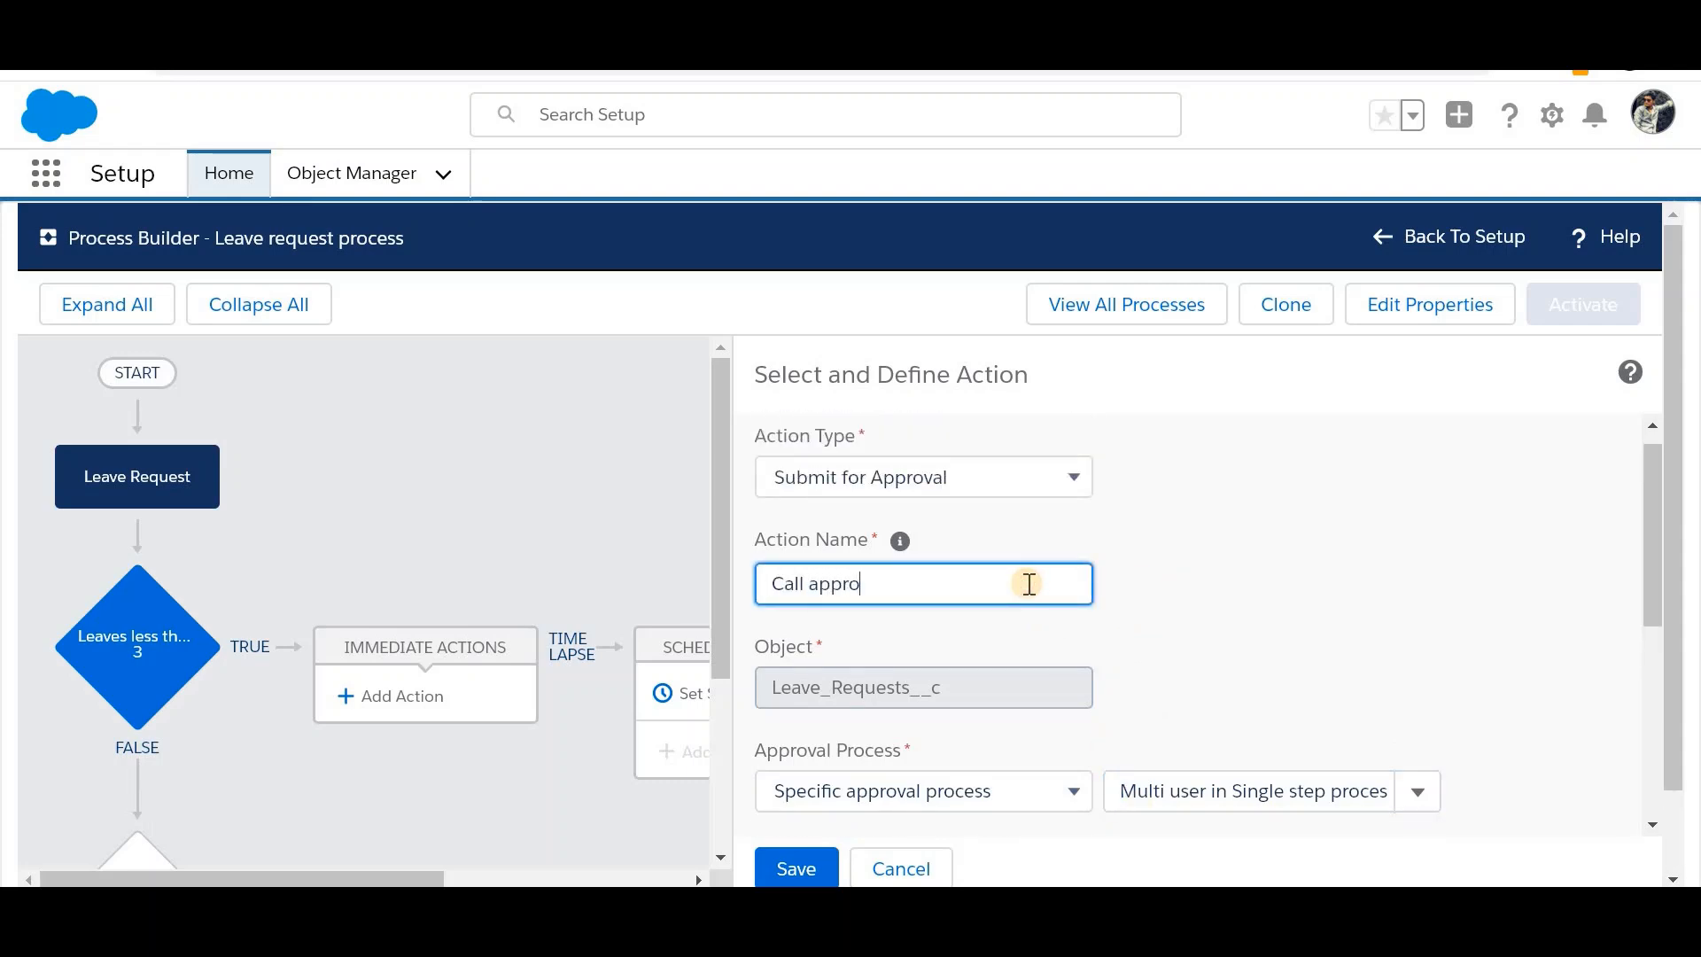
{"action": "type", "text": "Call approval process"}
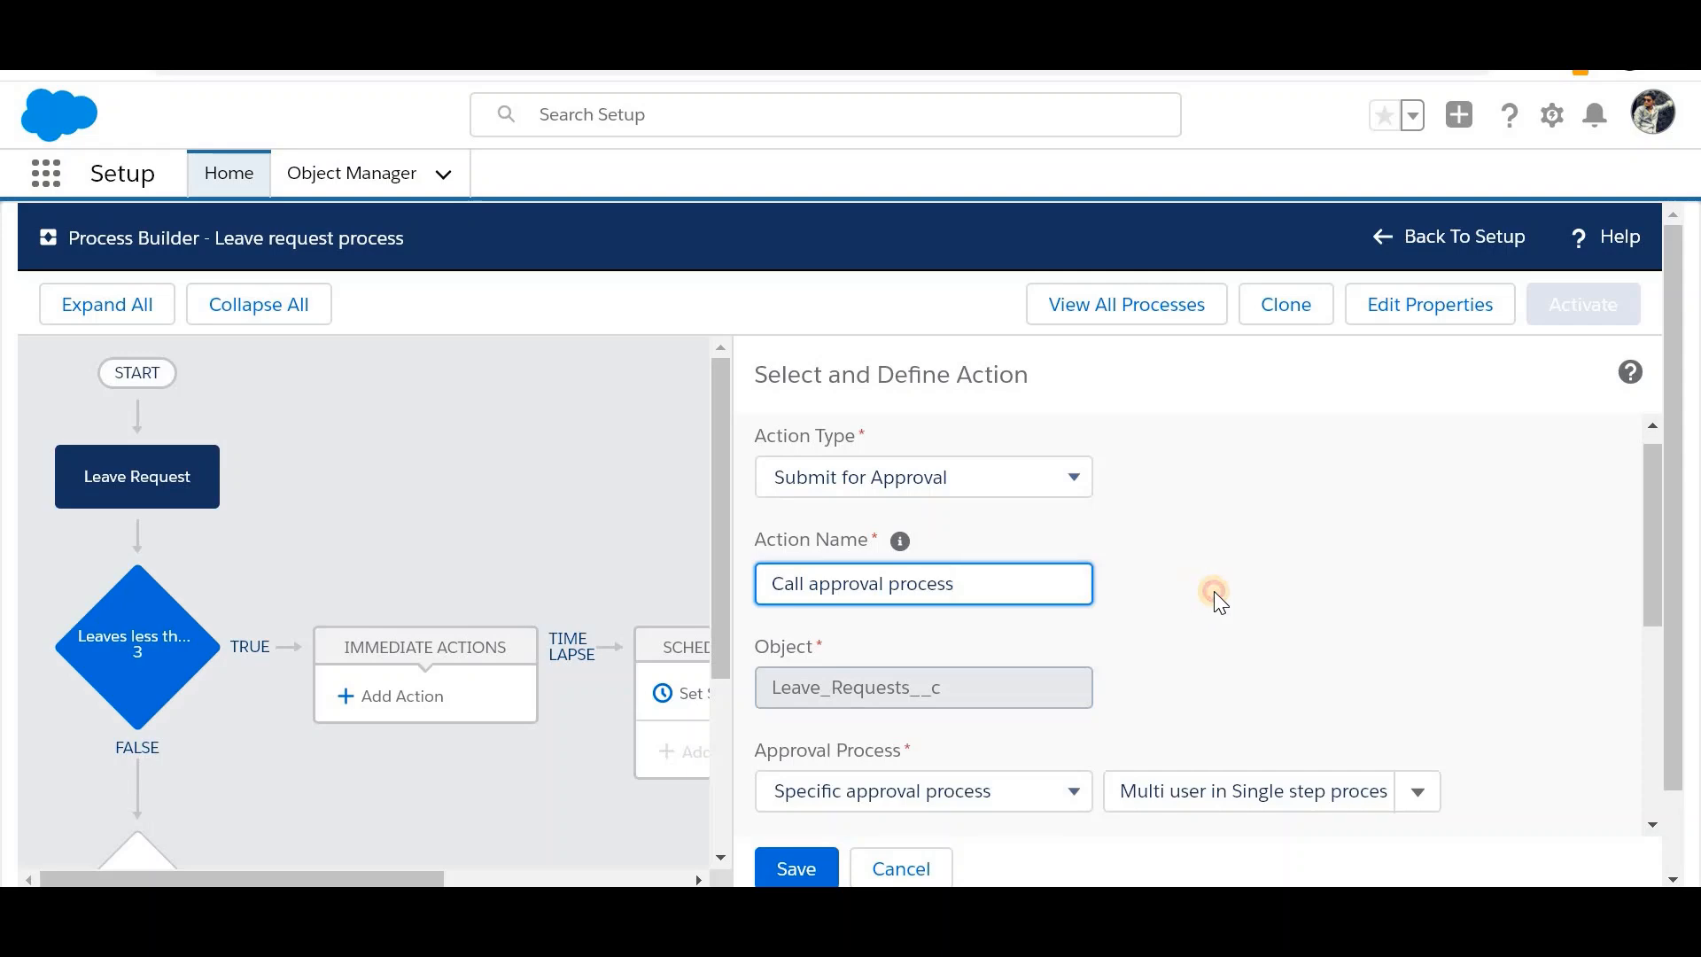
{"action": "scroll", "coordinate": [1214, 592], "scroll_direction": "down", "scroll_amount": 1}
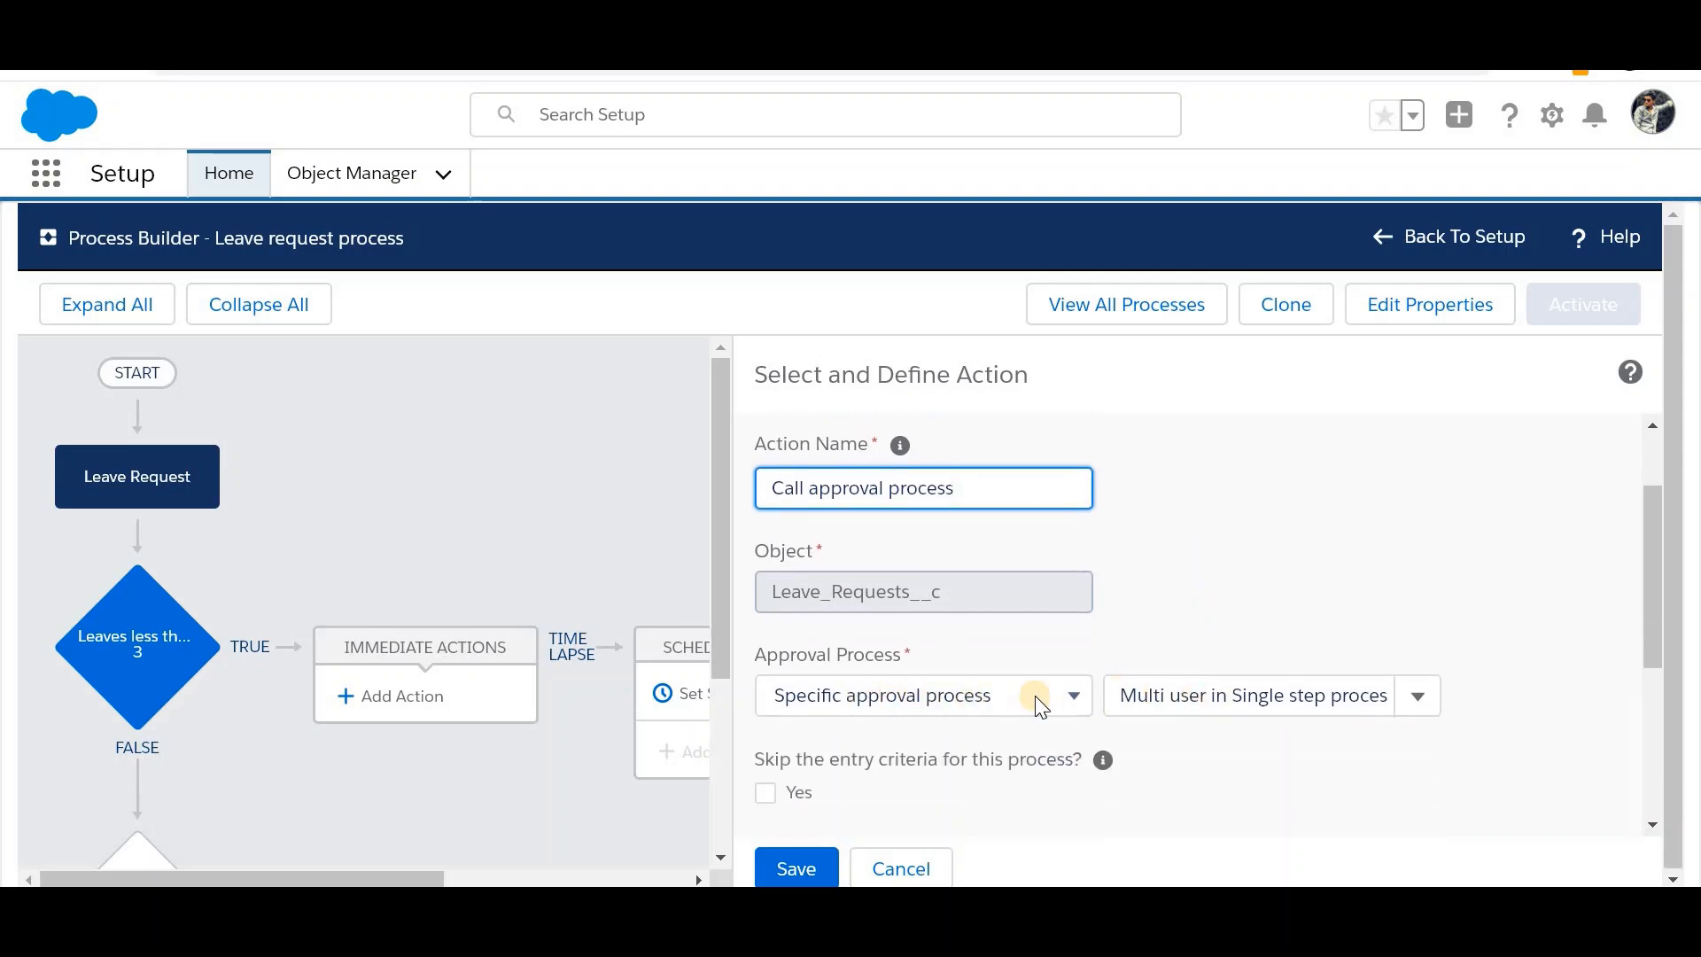
{"action": "scroll", "coordinate": [982, 663], "scroll_direction": "down", "scroll_amount": 1}
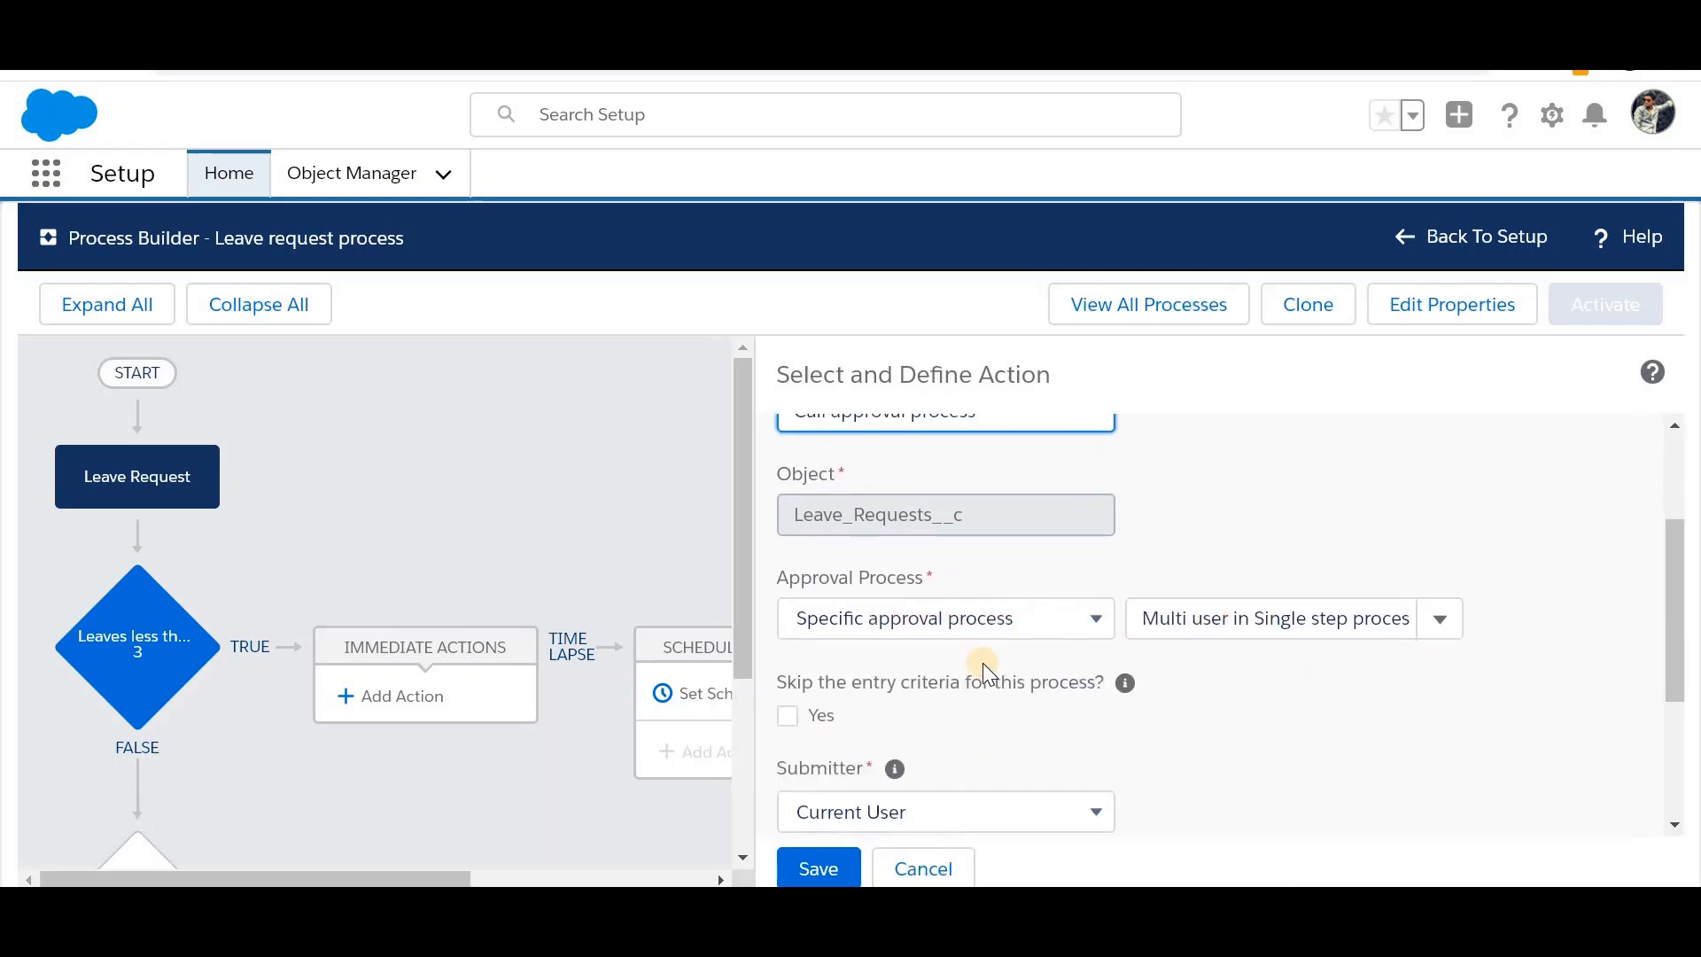
{"action": "scroll", "coordinate": [981, 662], "scroll_direction": "down", "scroll_amount": 3}
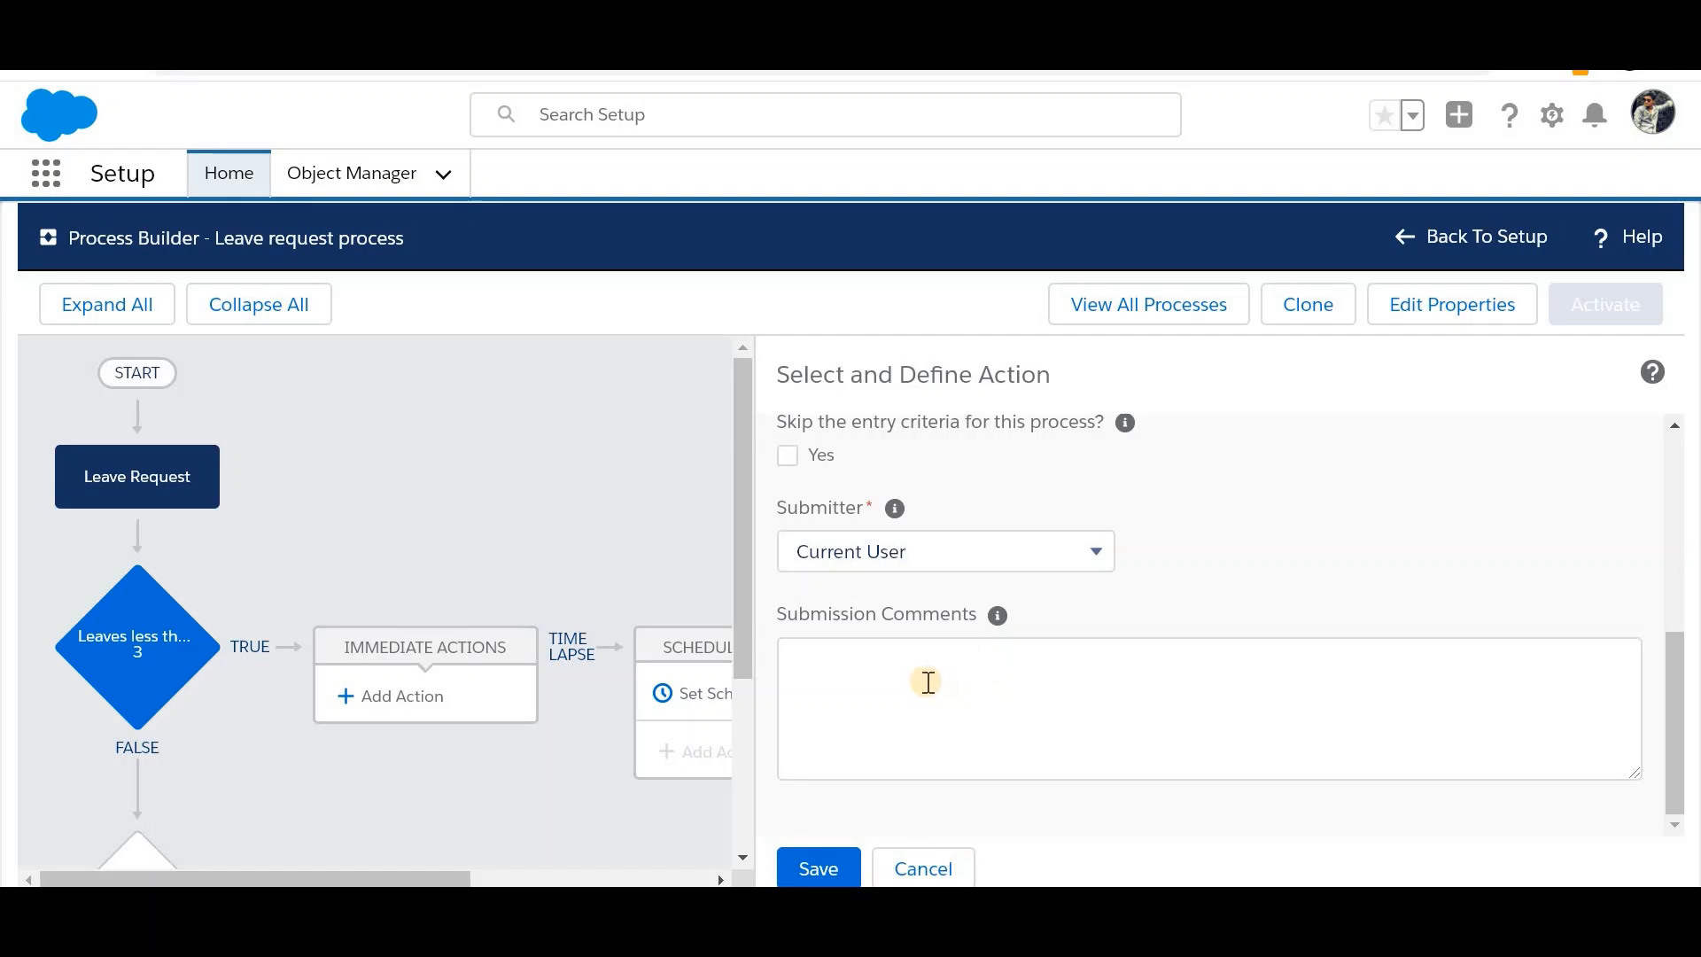
{"action": "left_click", "coordinate": [928, 682]}
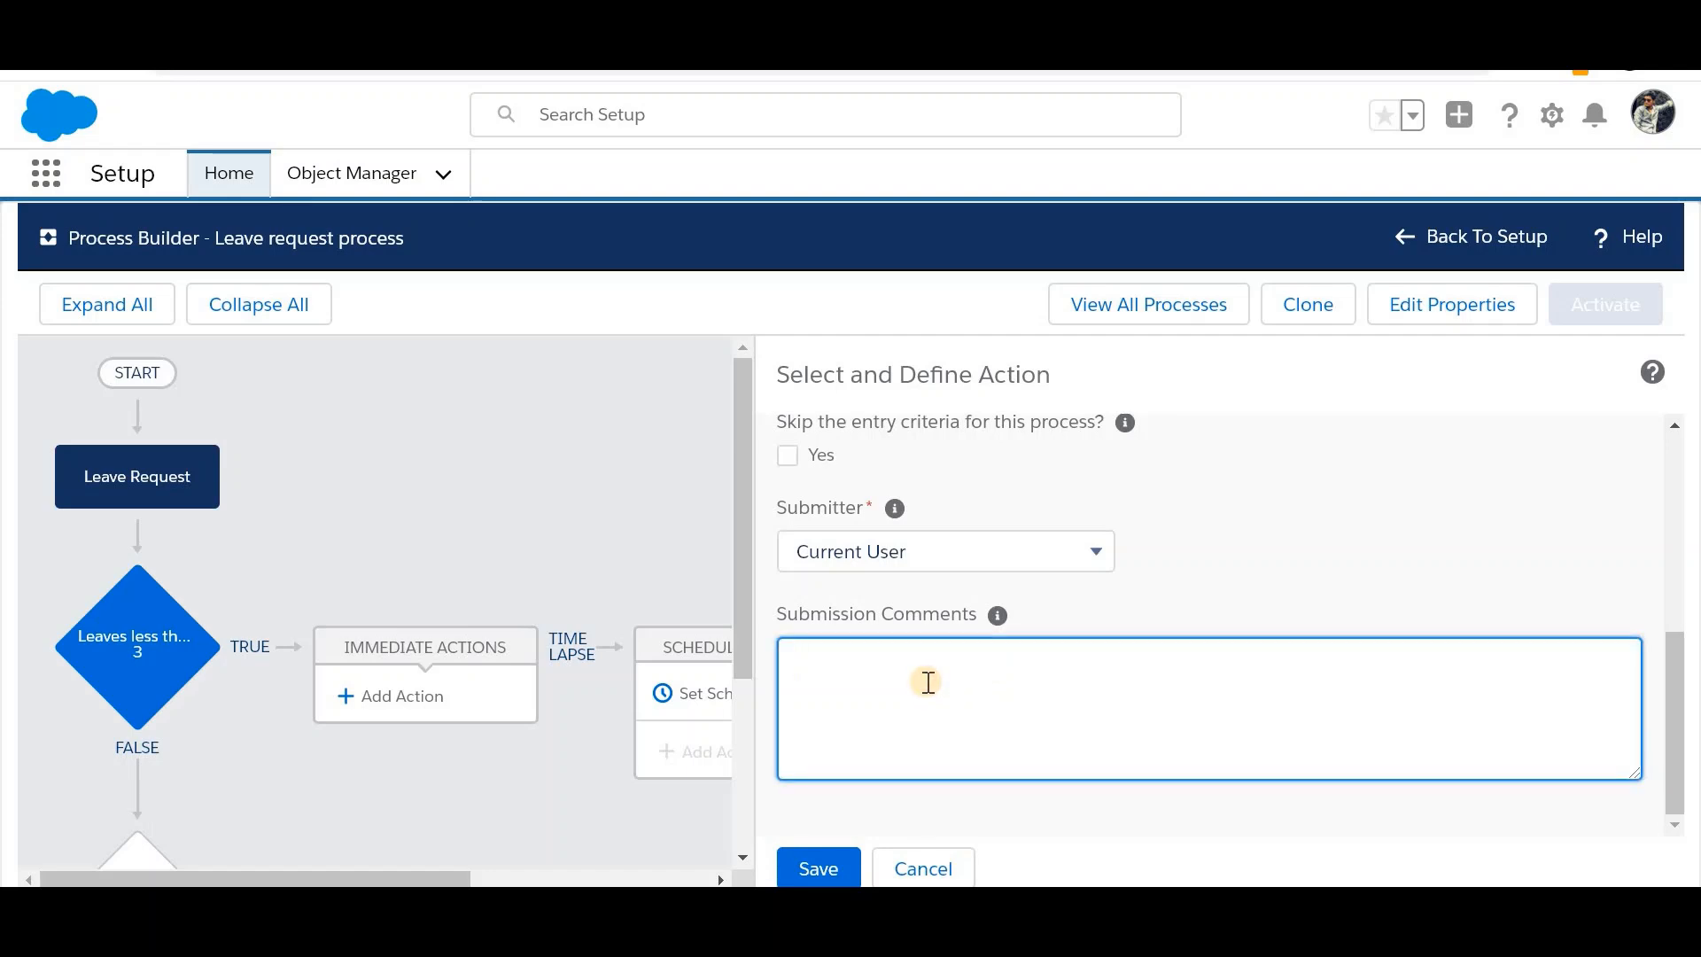
{"action": "left_click", "coordinate": [817, 873]}
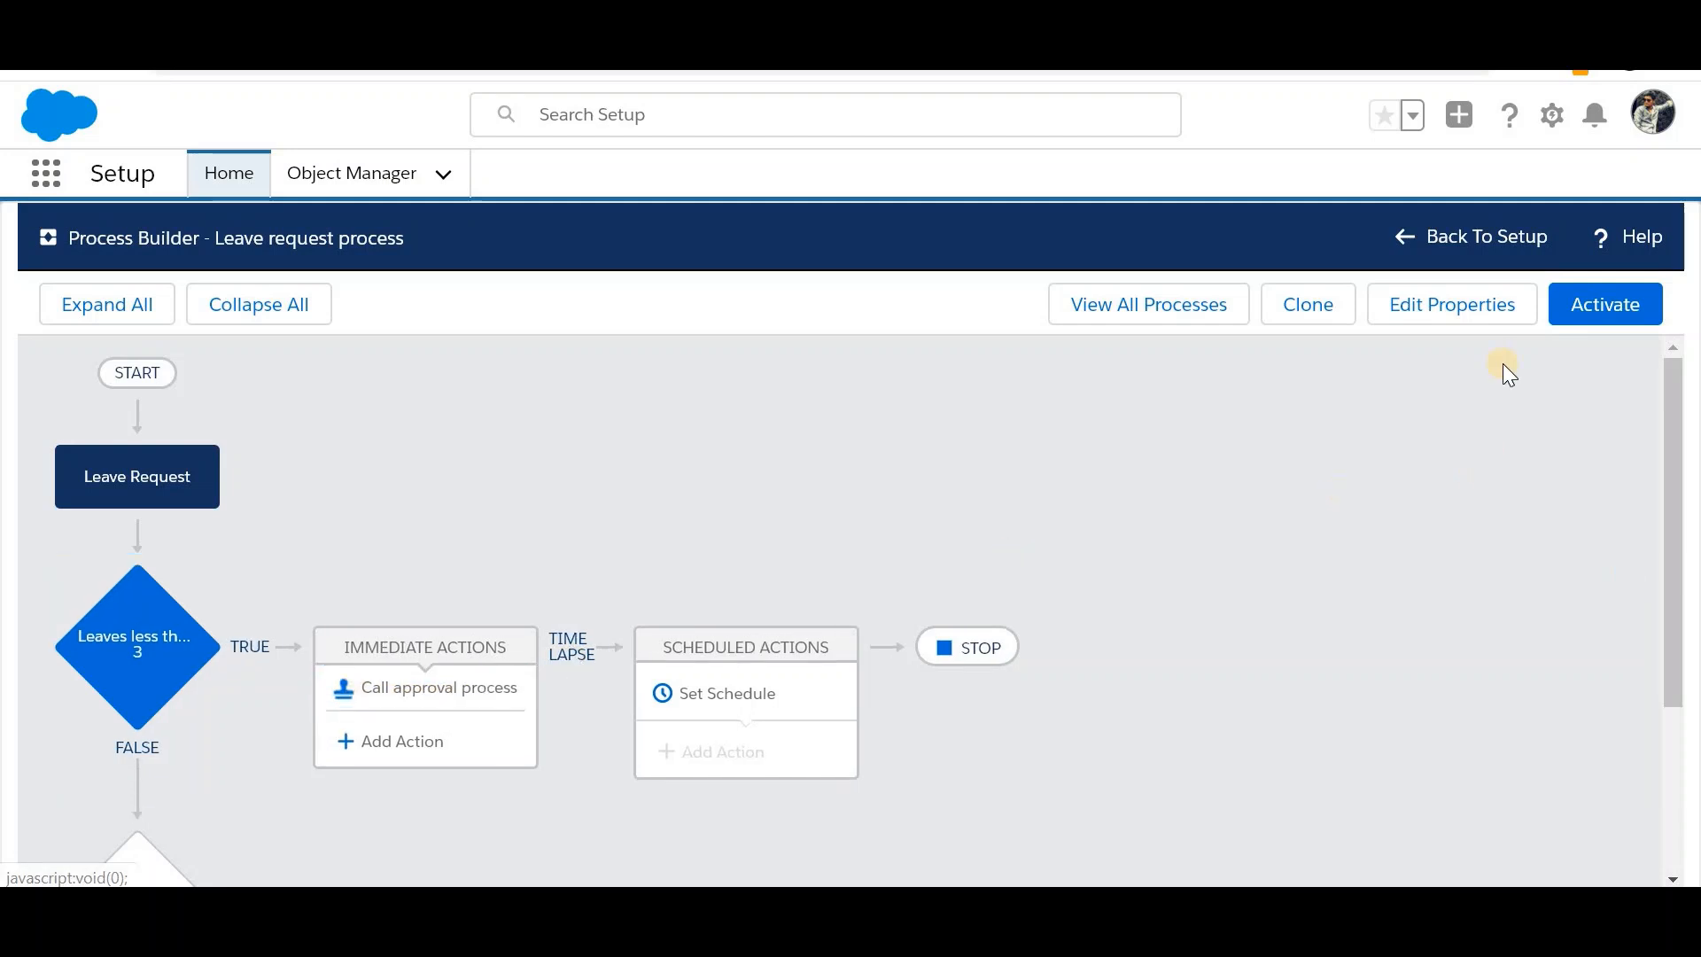
Step: Activate the Leave request process and confirm the version activation
{"action": "left_click", "coordinate": [1611, 306]}
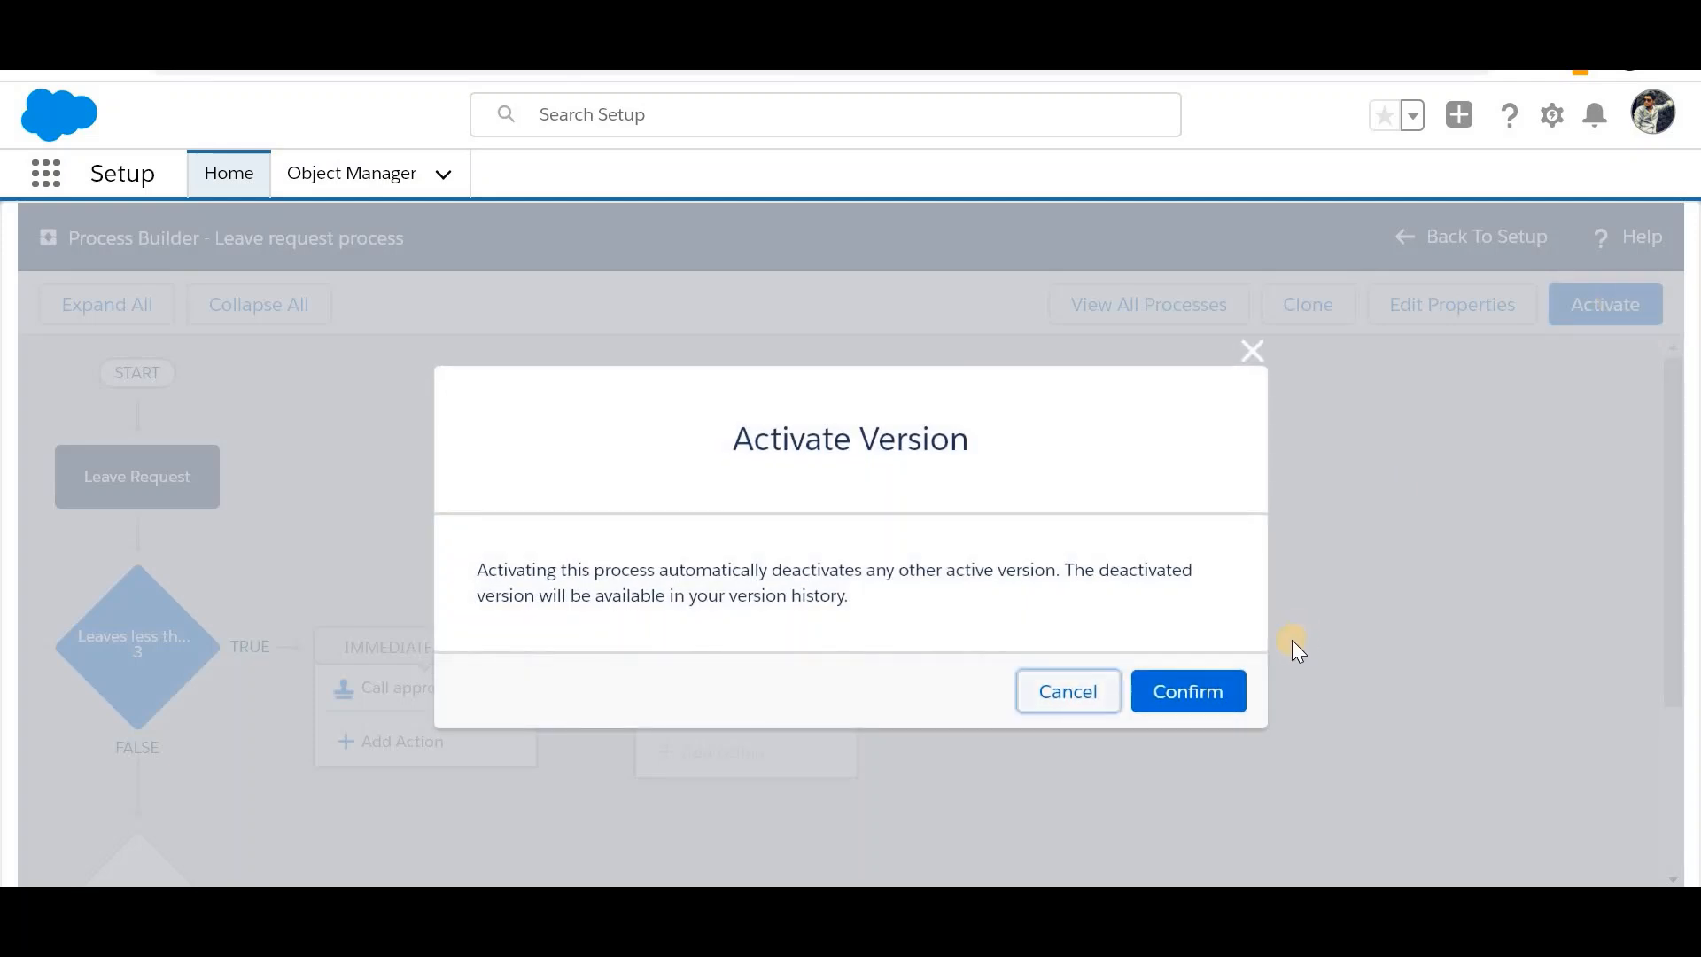
{"action": "left_click", "coordinate": [1177, 693]}
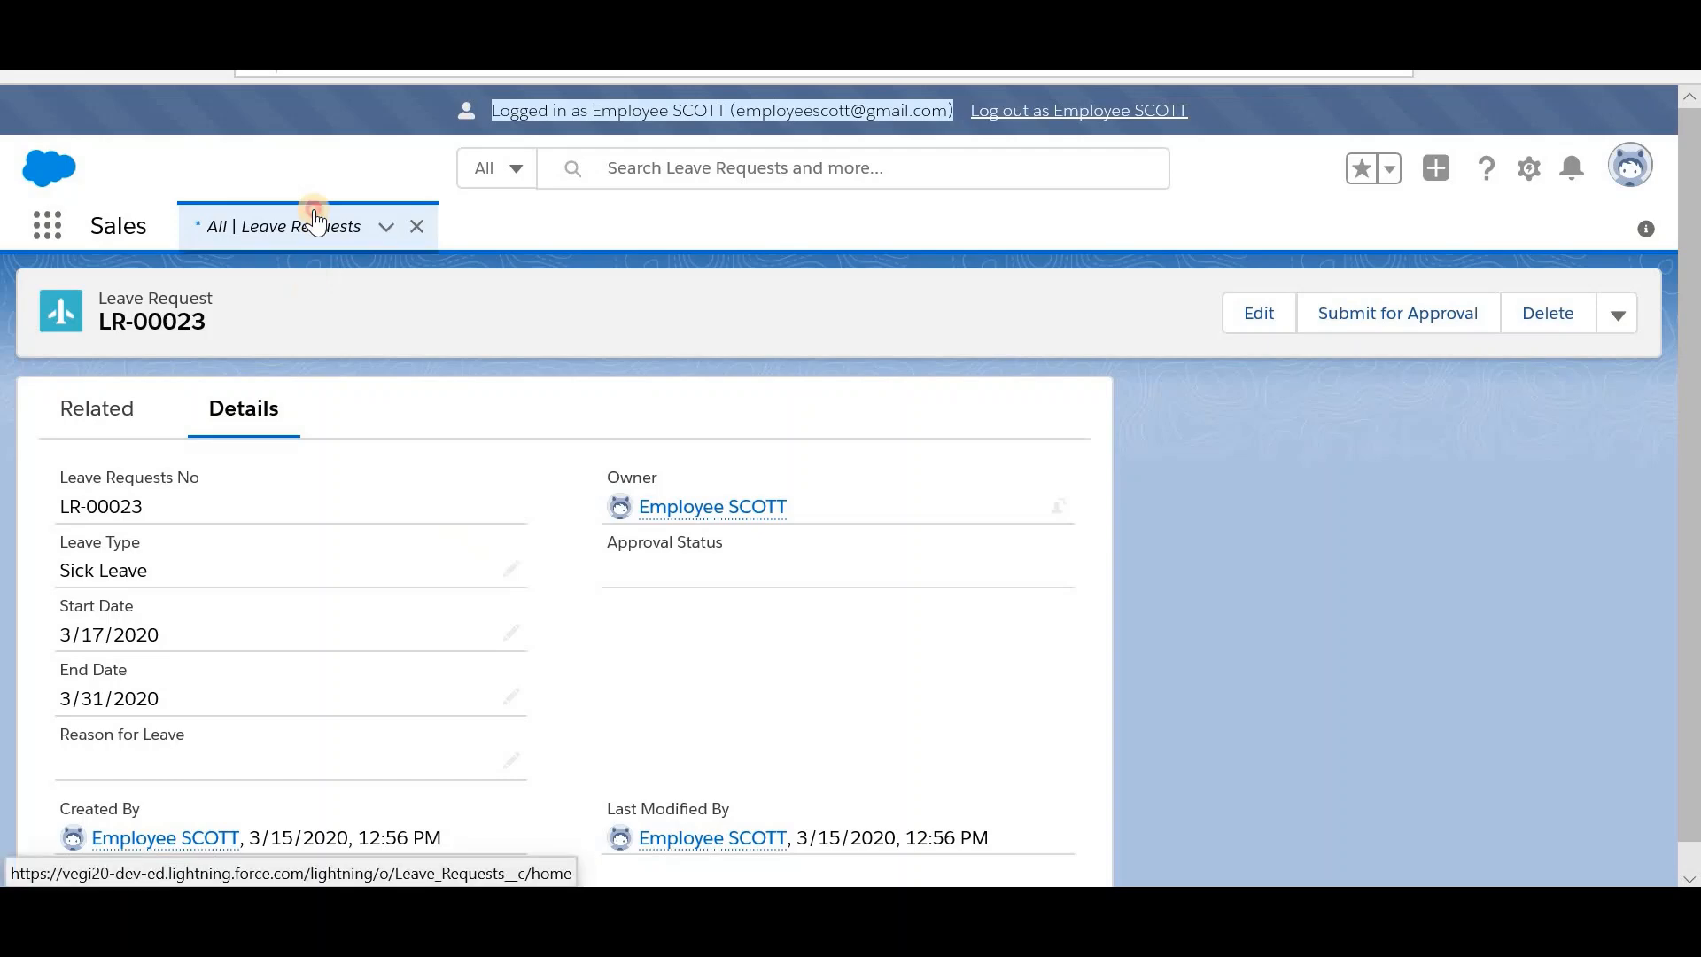
Step: Create a Casual Leave request starting 3/19/2020 and ending 3/20/2020, save it, and check its approval history
{"action": "left_click", "coordinate": [314, 219]}
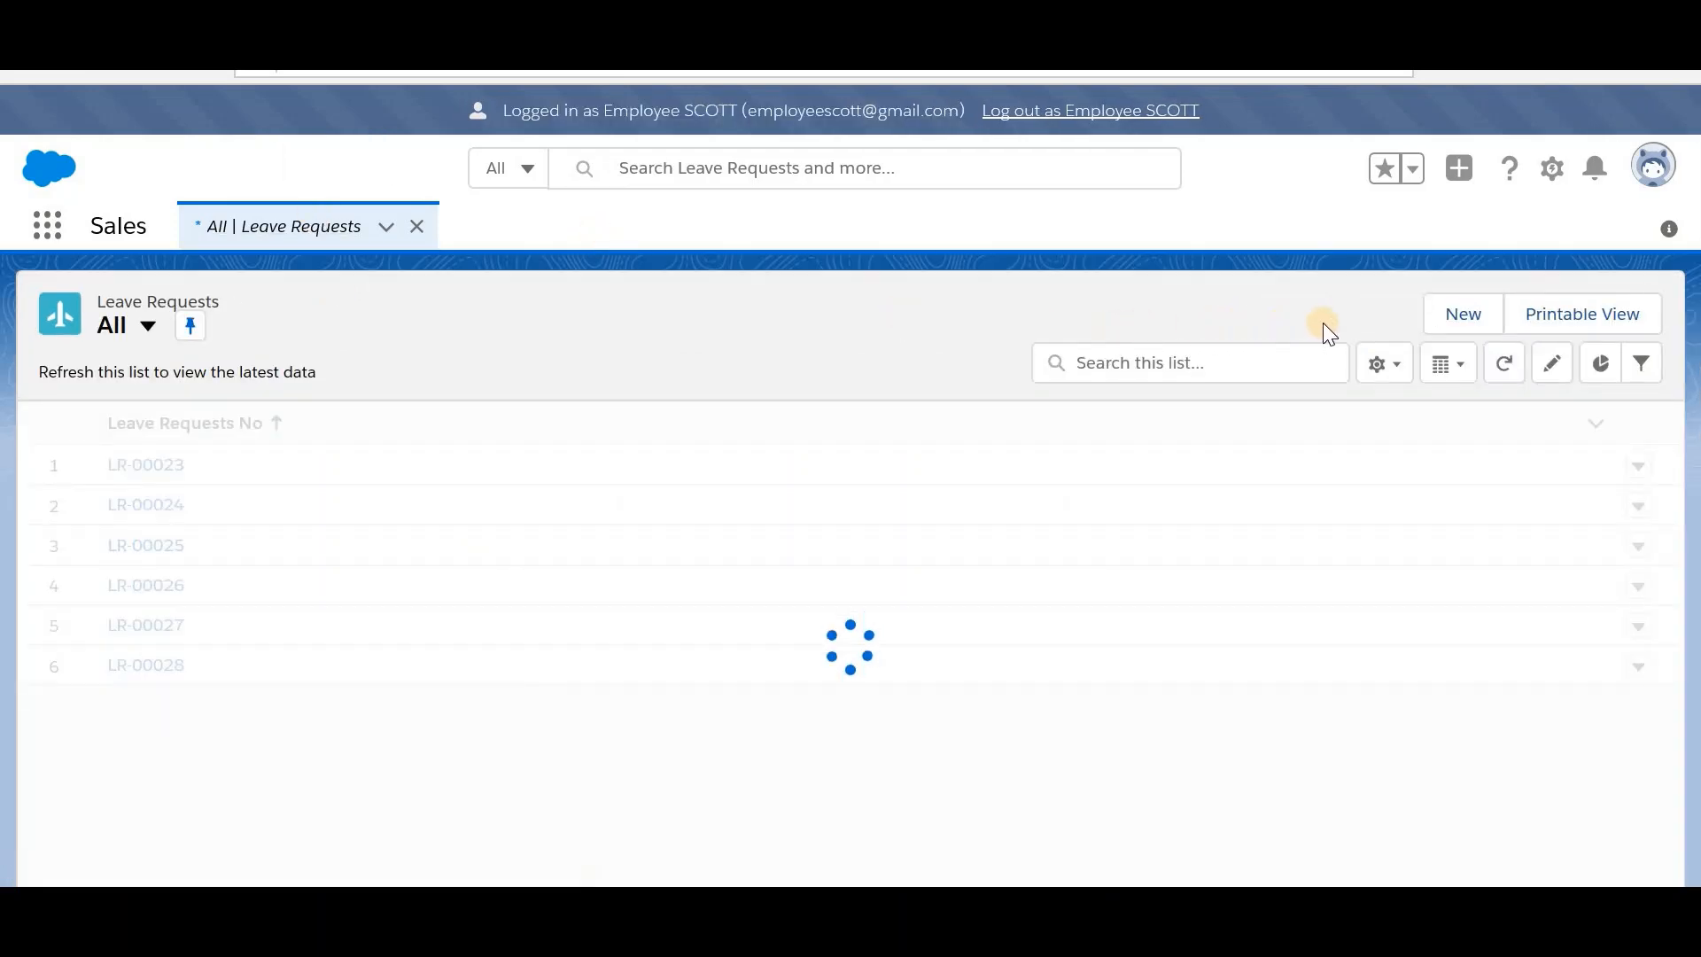
{"action": "left_click", "coordinate": [1460, 321]}
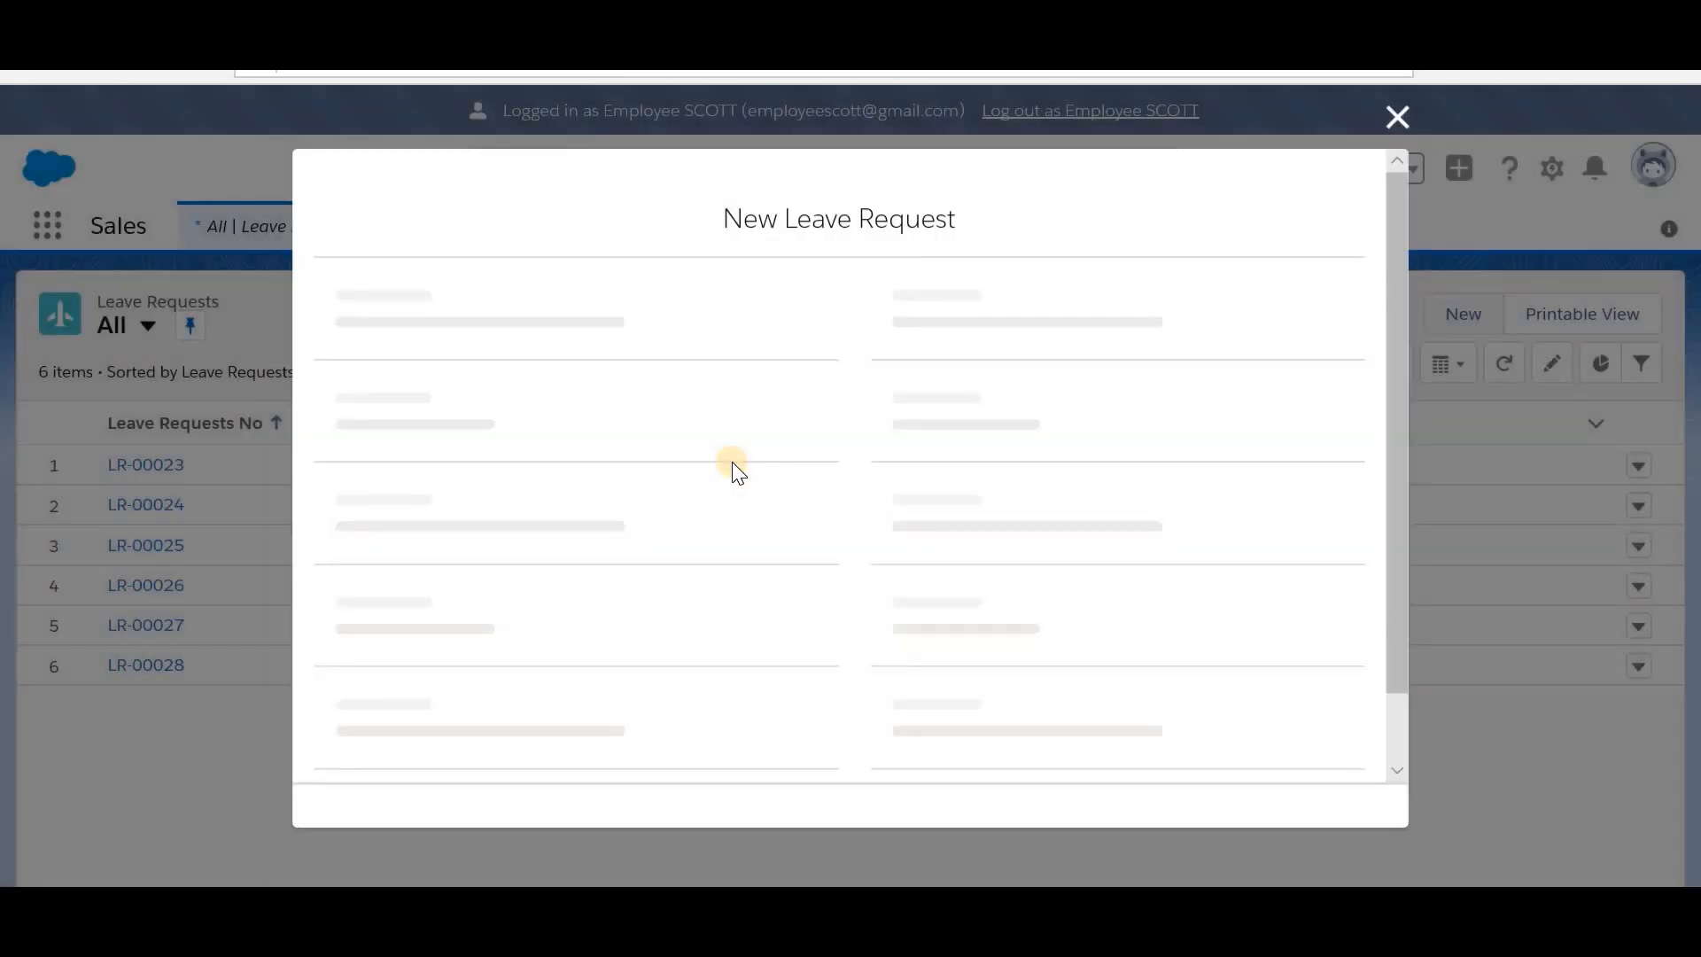
{"action": "left_click", "coordinate": [623, 440]}
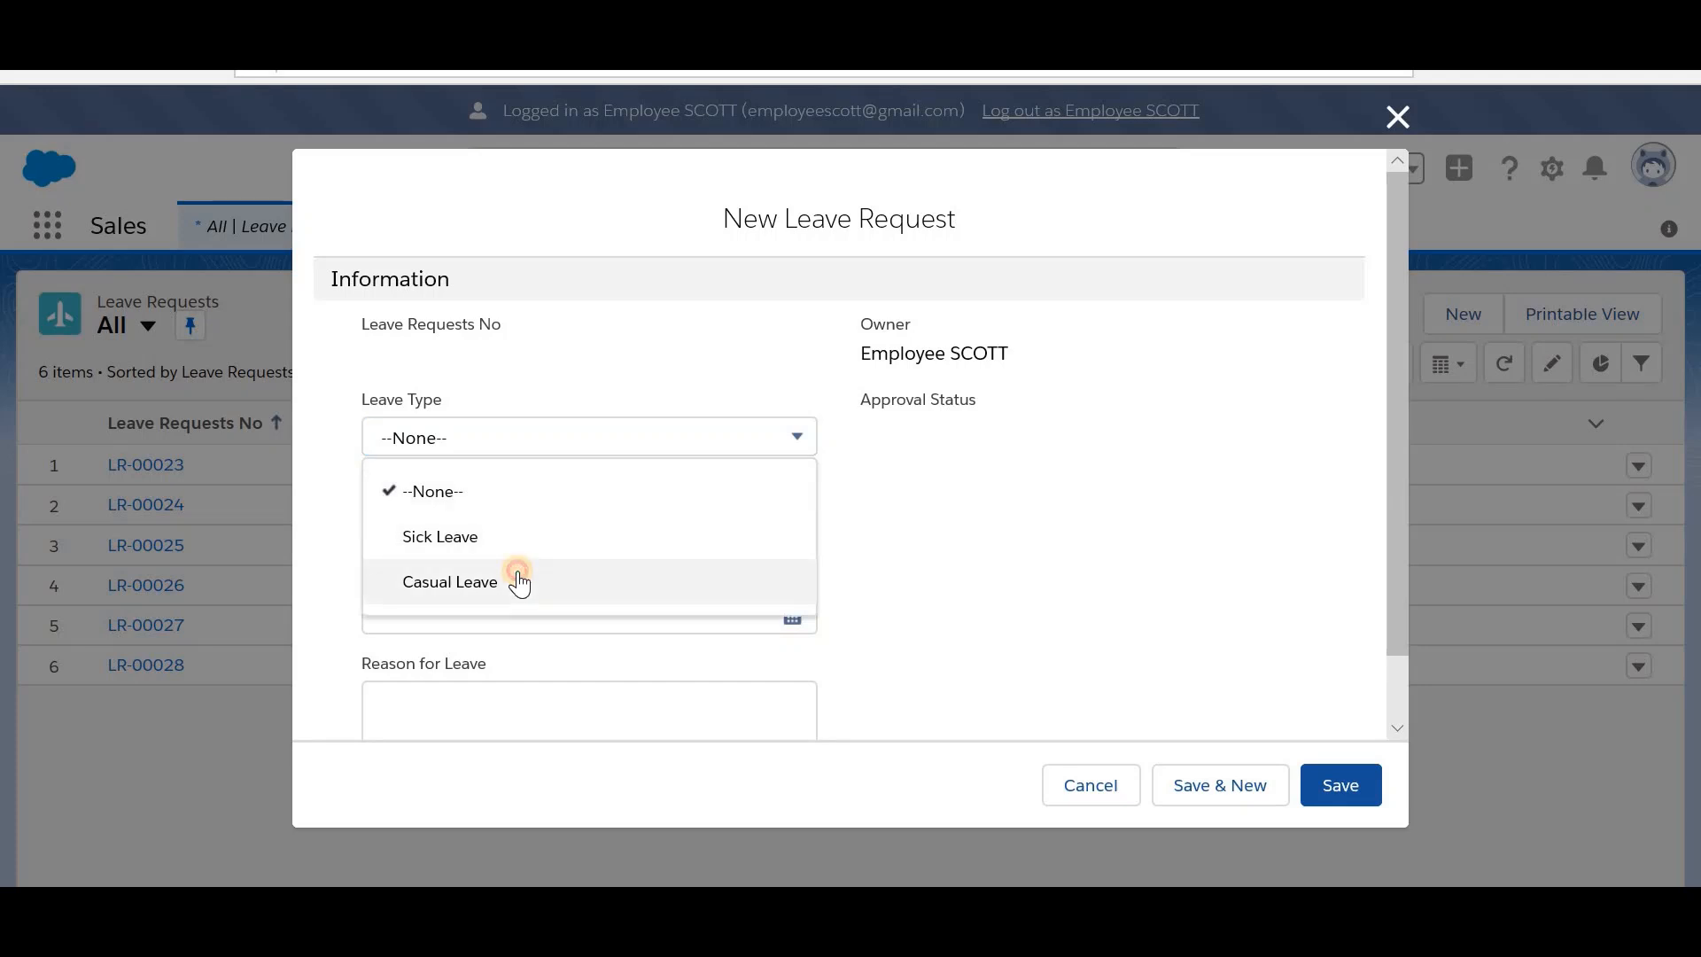
{"action": "left_click", "coordinate": [518, 581]}
{"action": "left_click", "coordinate": [626, 528]}
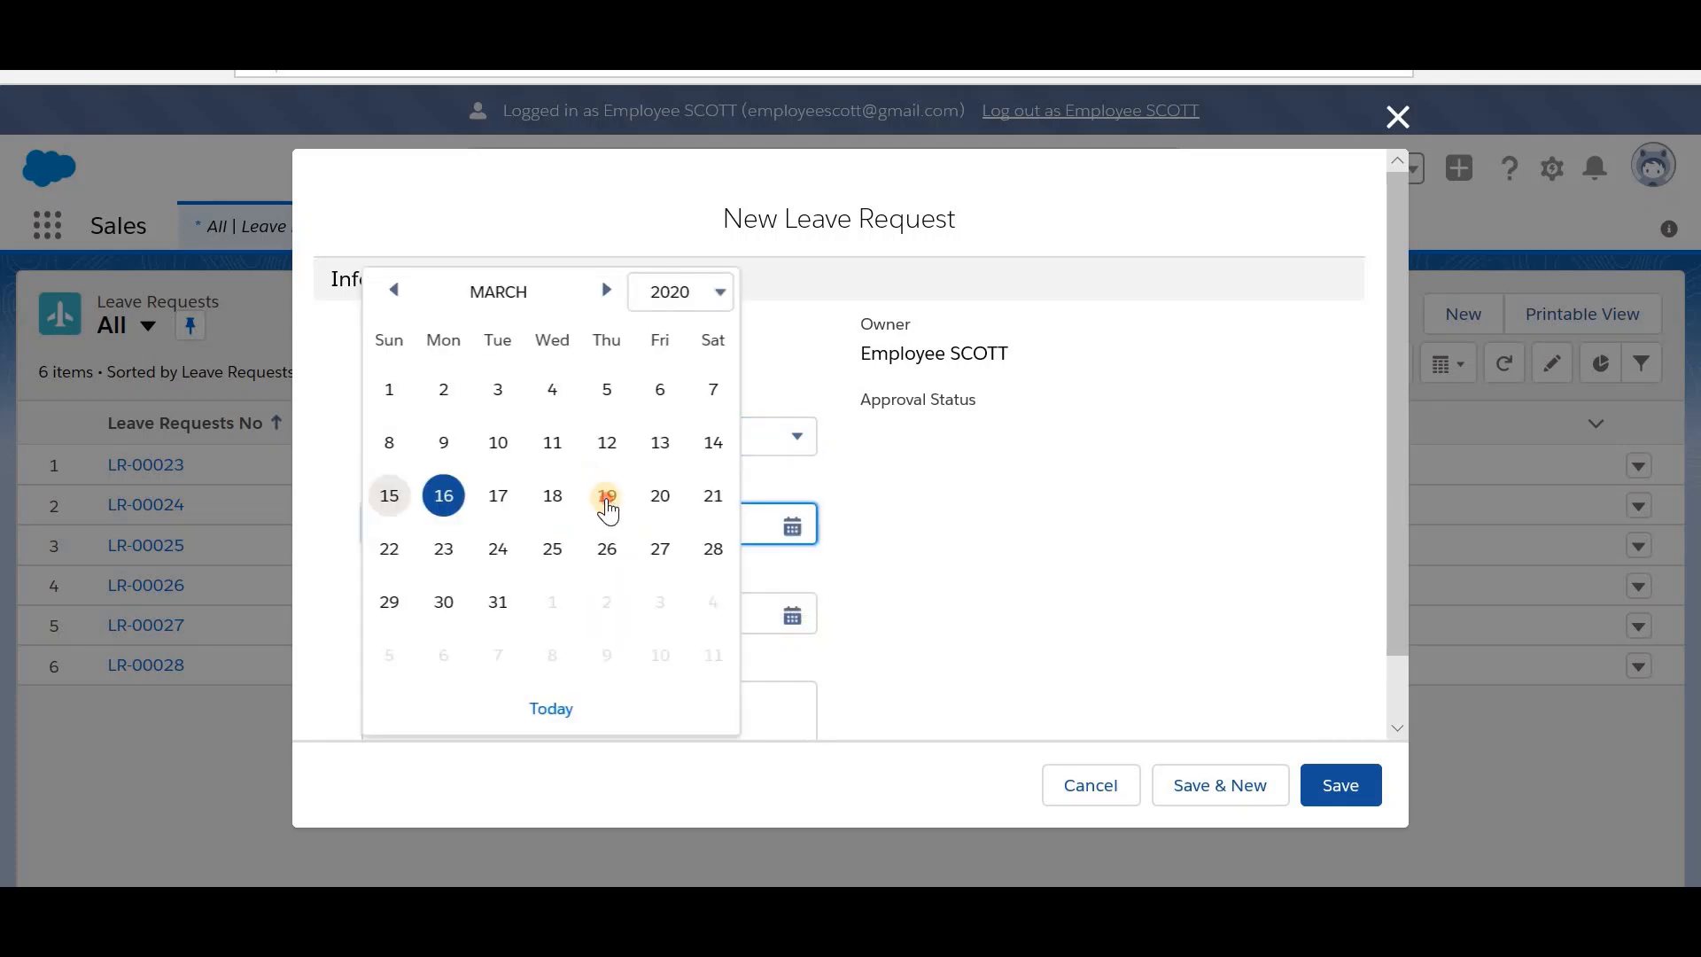
{"action": "left_click", "coordinate": [607, 498]}
{"action": "left_click", "coordinate": [596, 613]}
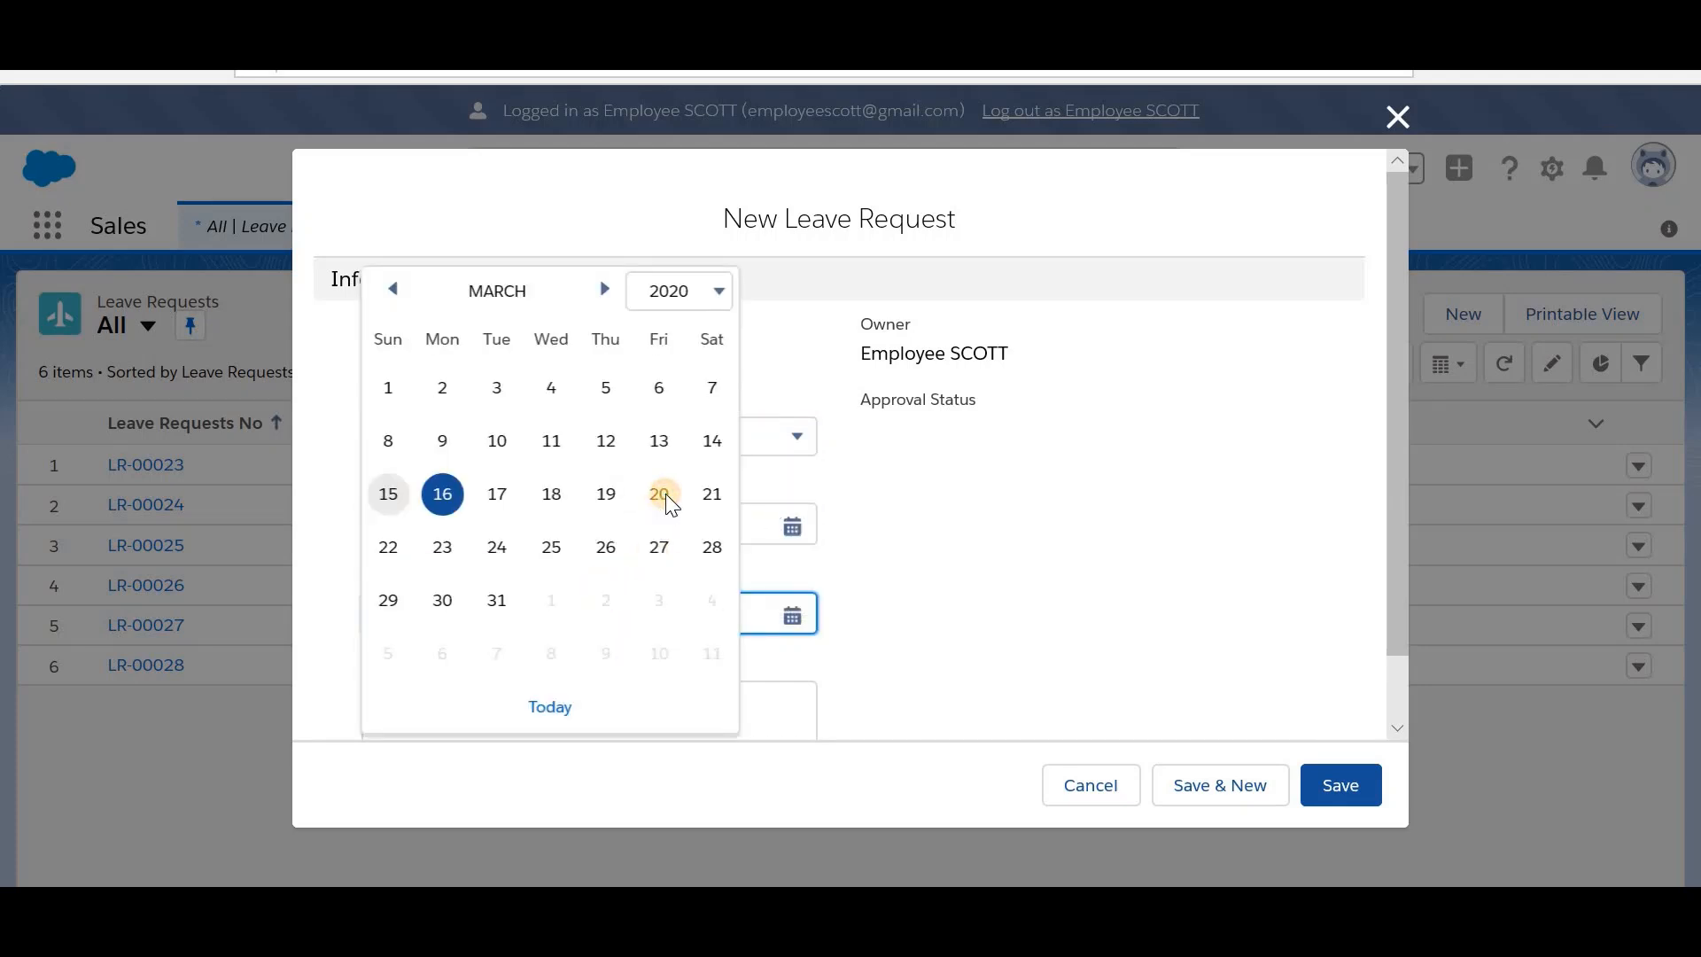
{"action": "left_click", "coordinate": [663, 497]}
{"action": "left_click", "coordinate": [1331, 784]}
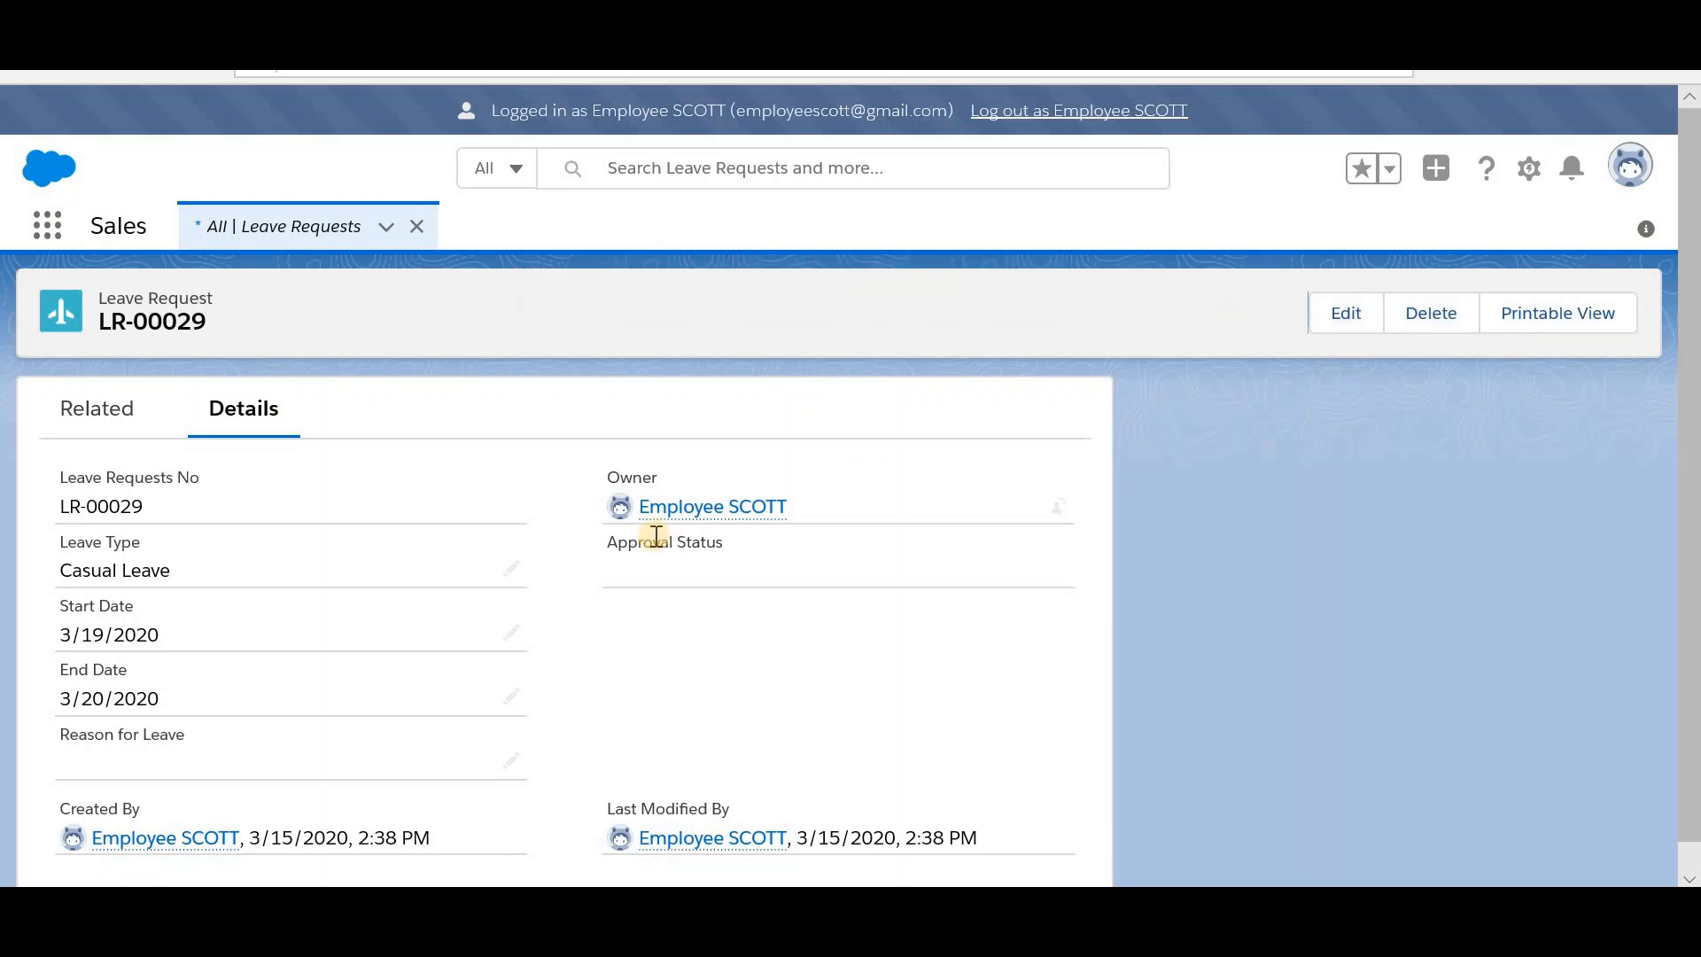
{"action": "left_click", "coordinate": [127, 420]}
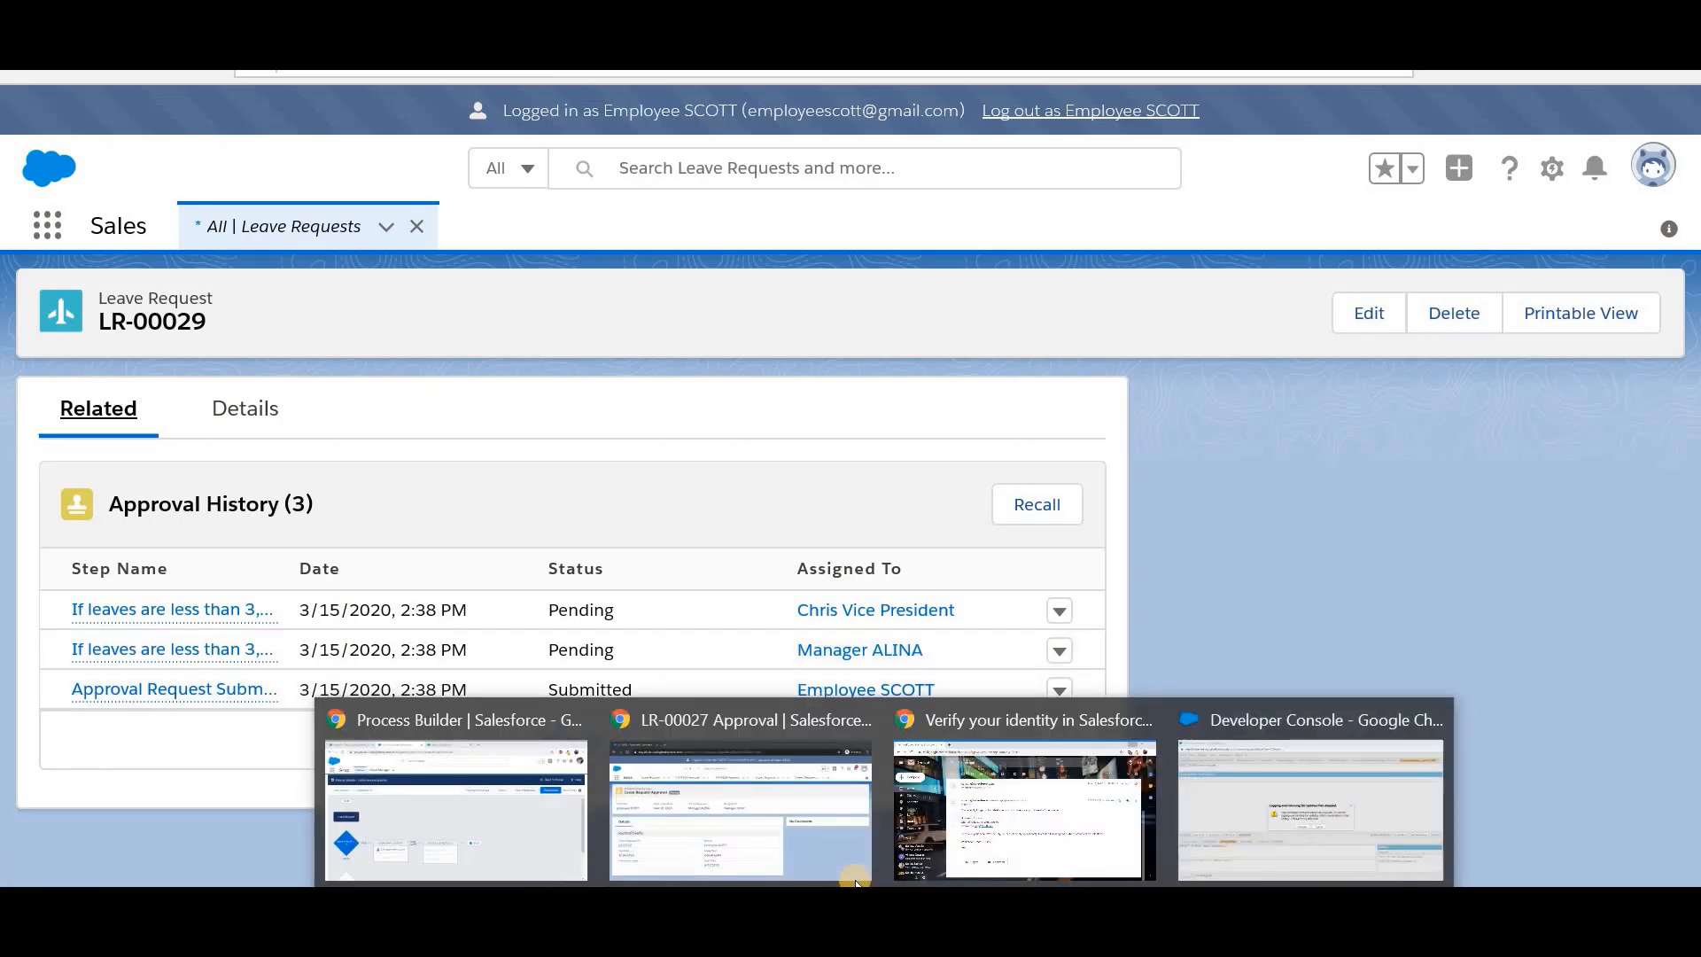
Step: Switch to the manager's session, open the newest leave approval request from the notifications, and reject it without comments
{"action": "left_click", "coordinate": [784, 805]}
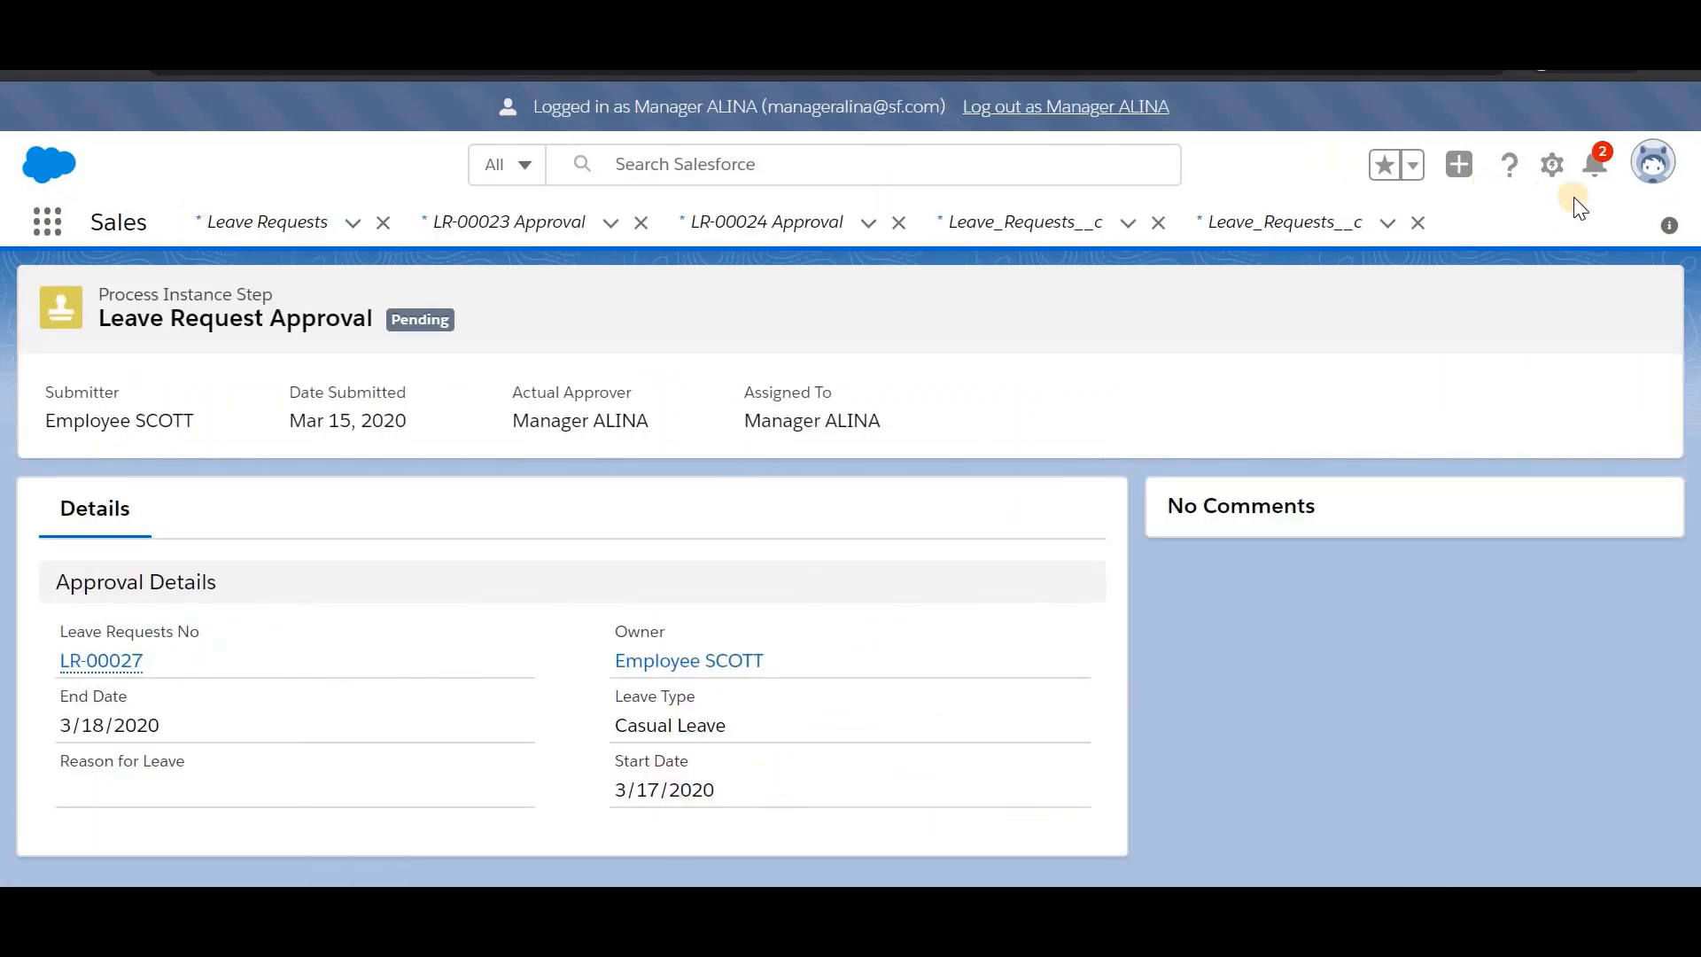
{"action": "left_click", "coordinate": [1605, 166]}
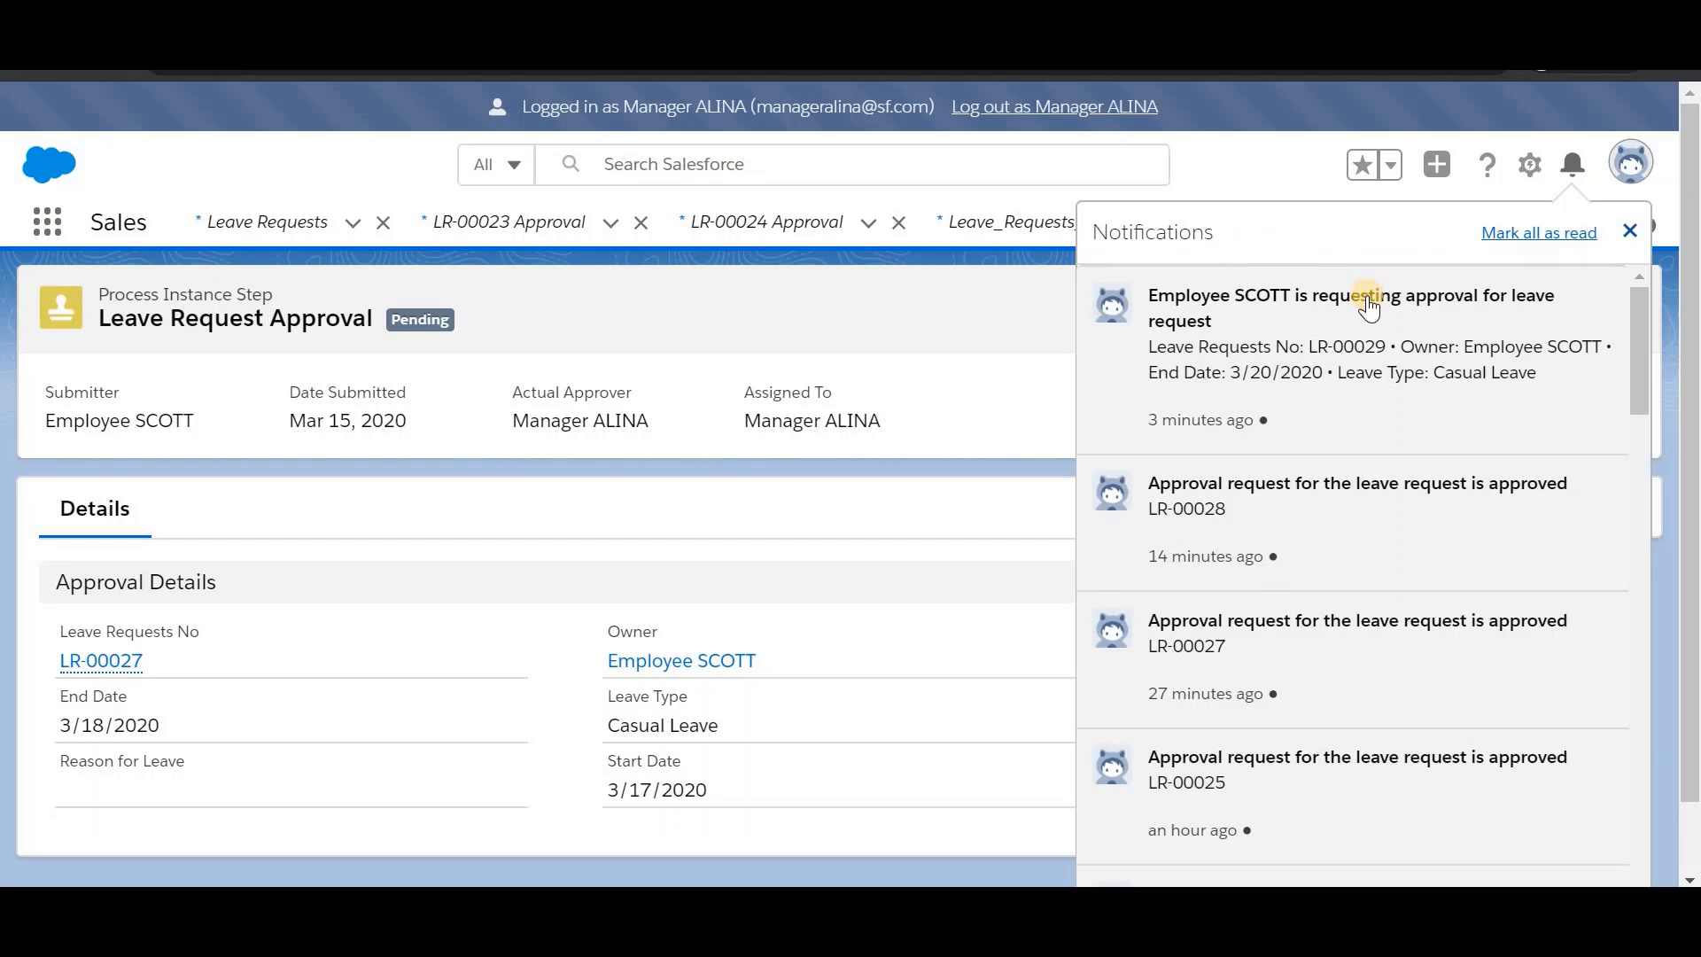
{"action": "left_click", "coordinate": [1367, 297]}
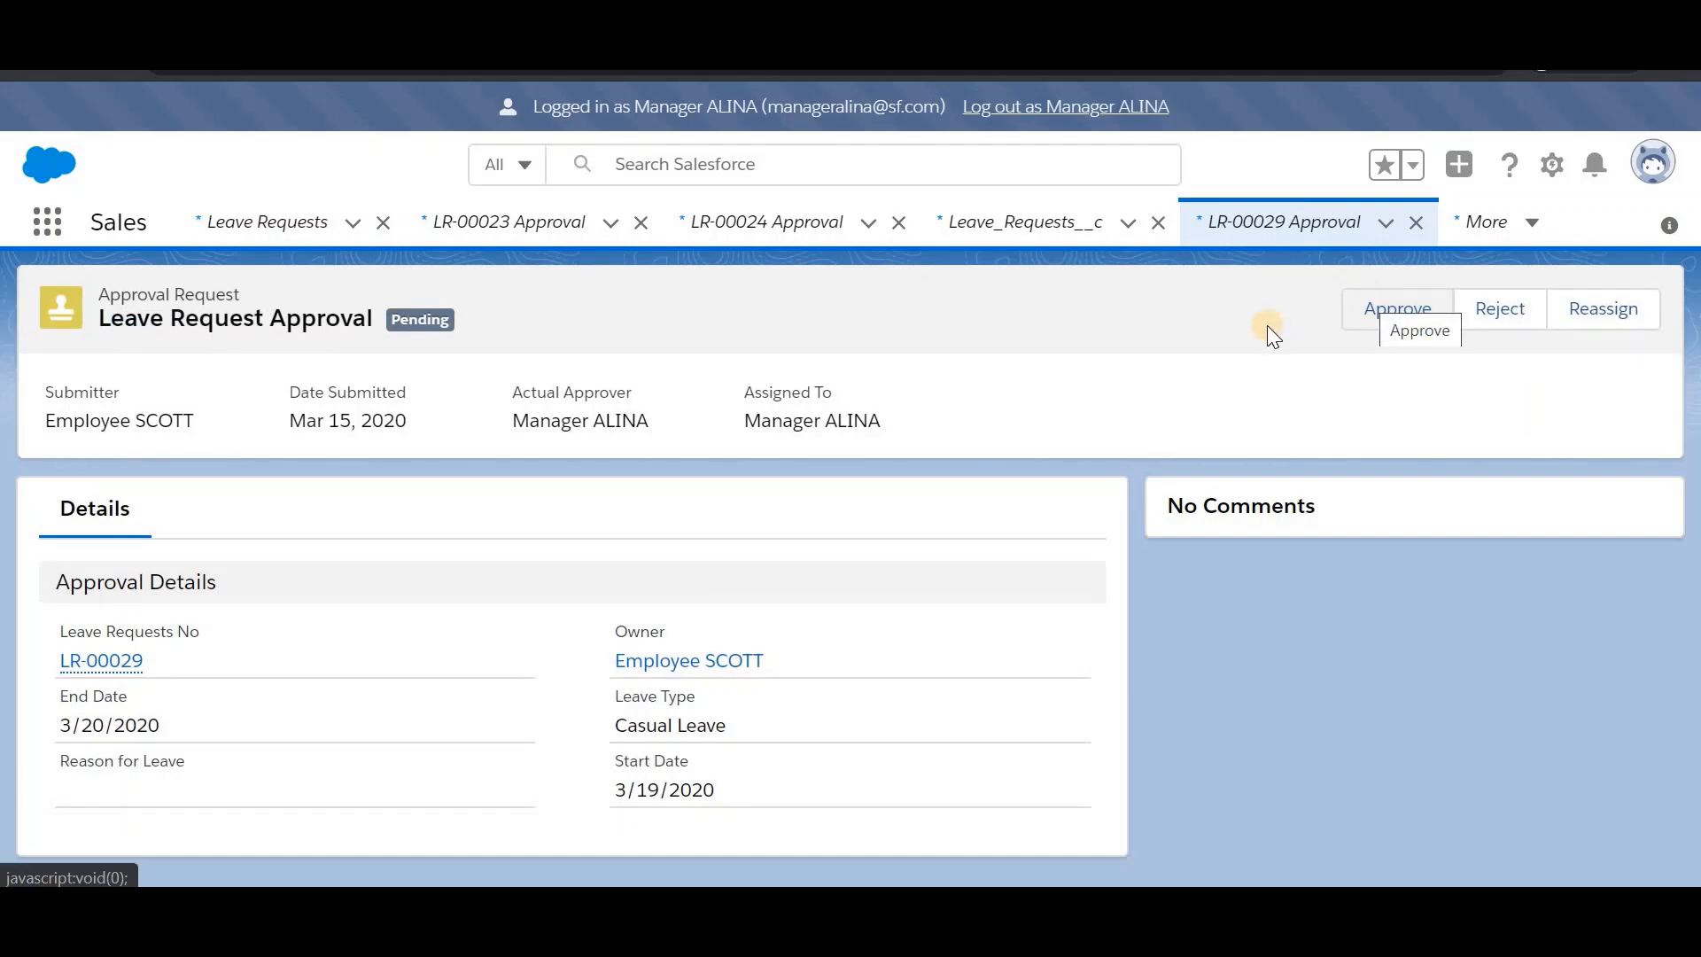
{"action": "left_click", "coordinate": [1496, 319]}
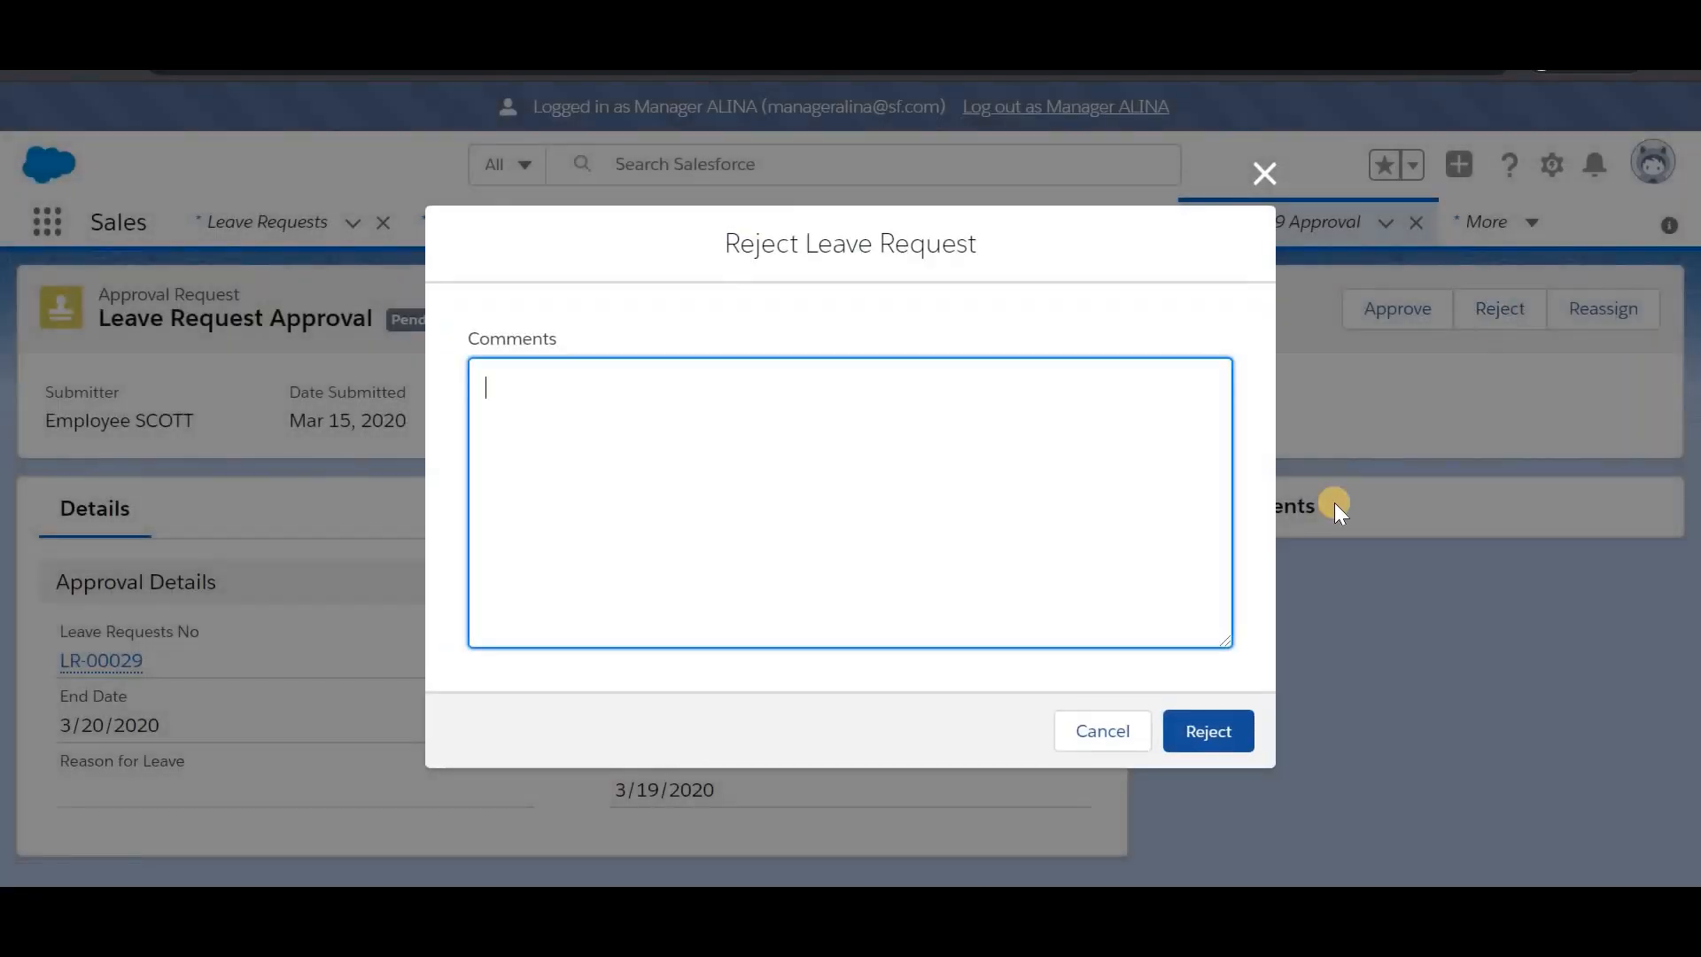
{"action": "left_click", "coordinate": [1205, 735]}
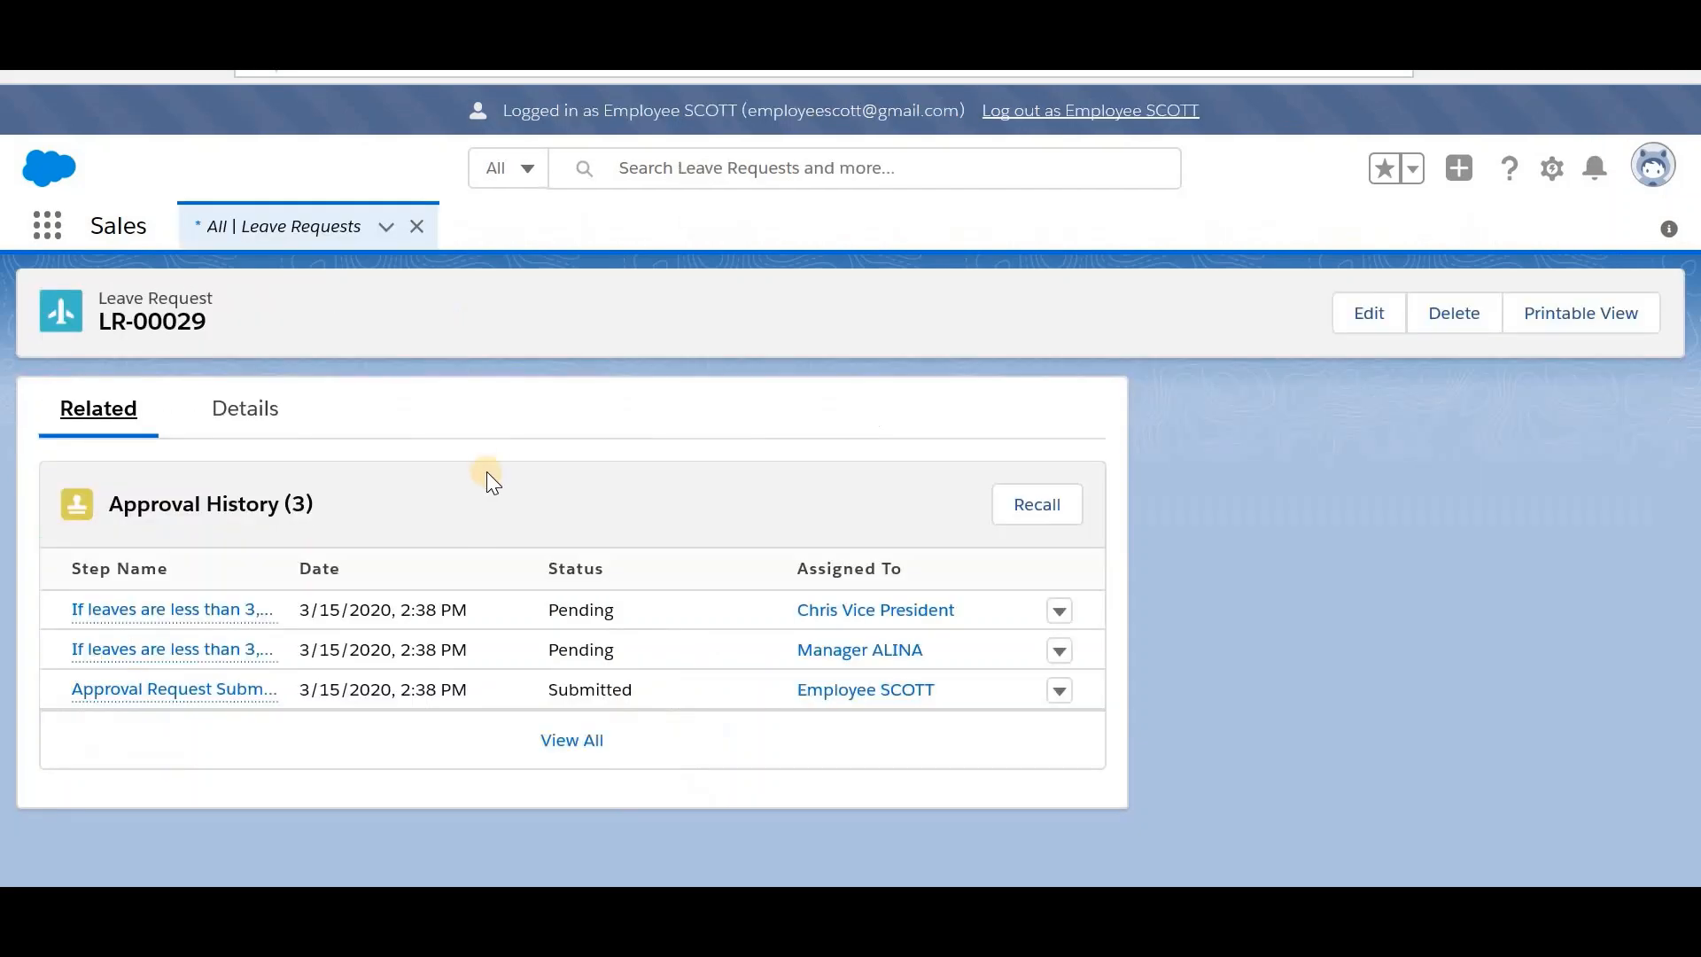
Step: Reload the new leave request in the employee's session and review its approval history
{"action": "left_click", "coordinate": [488, 70]}
{"action": "key", "text": "Return"}
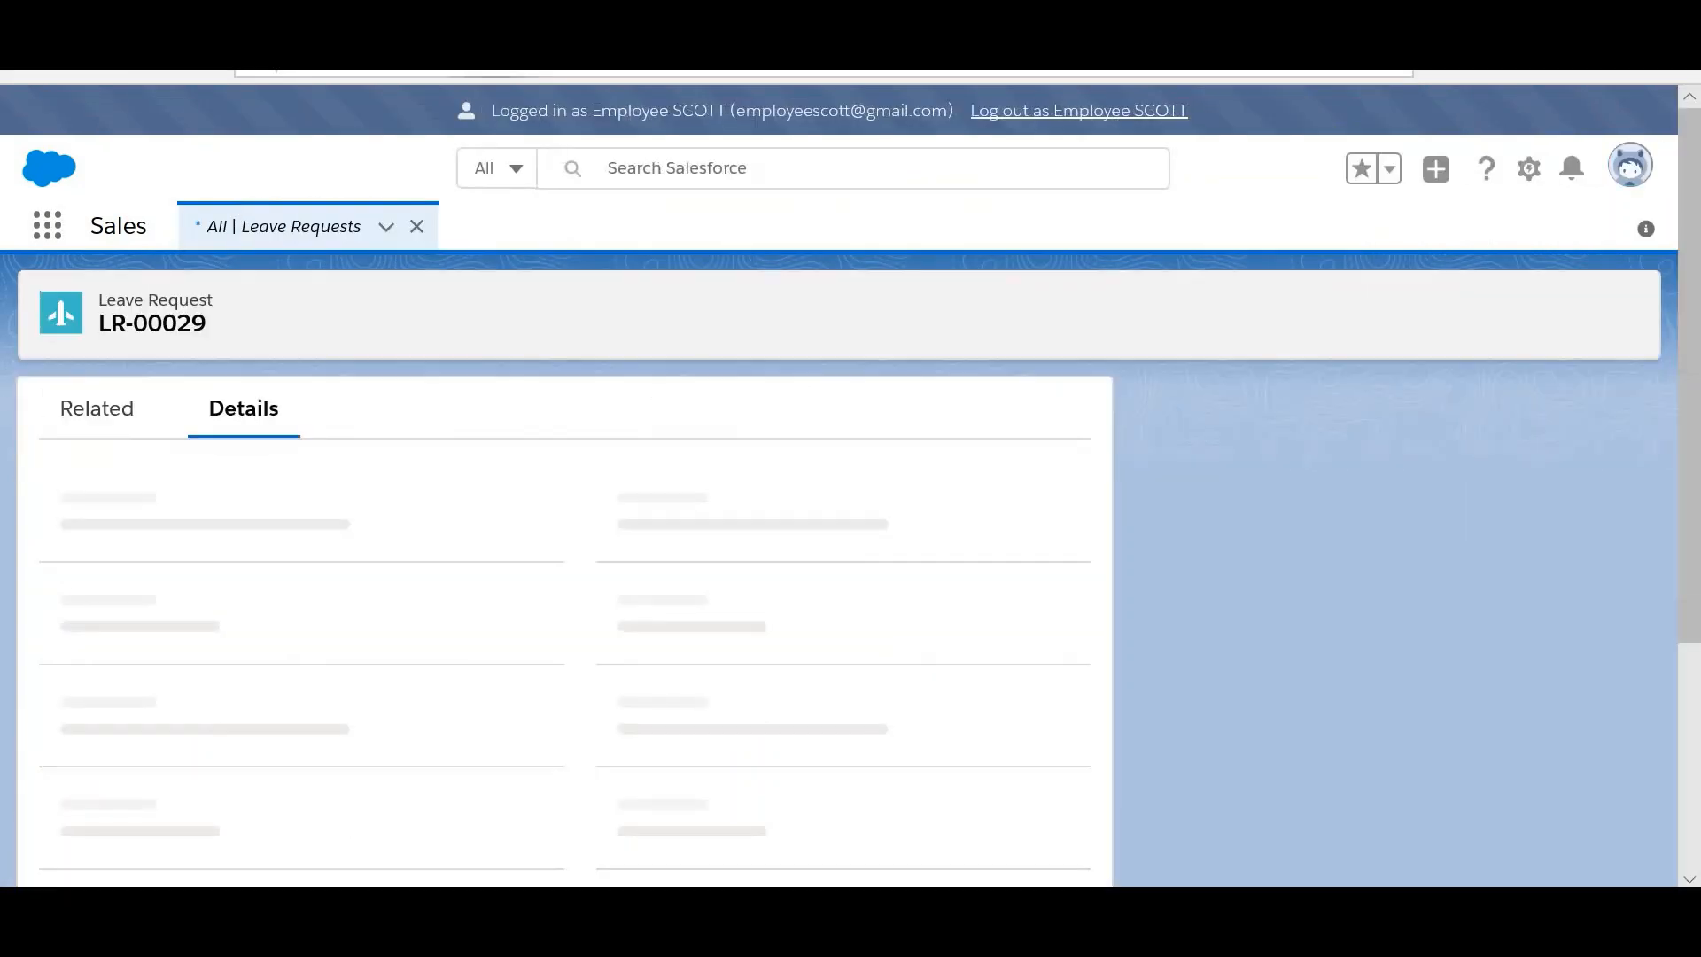
{"action": "left_click", "coordinate": [102, 409]}
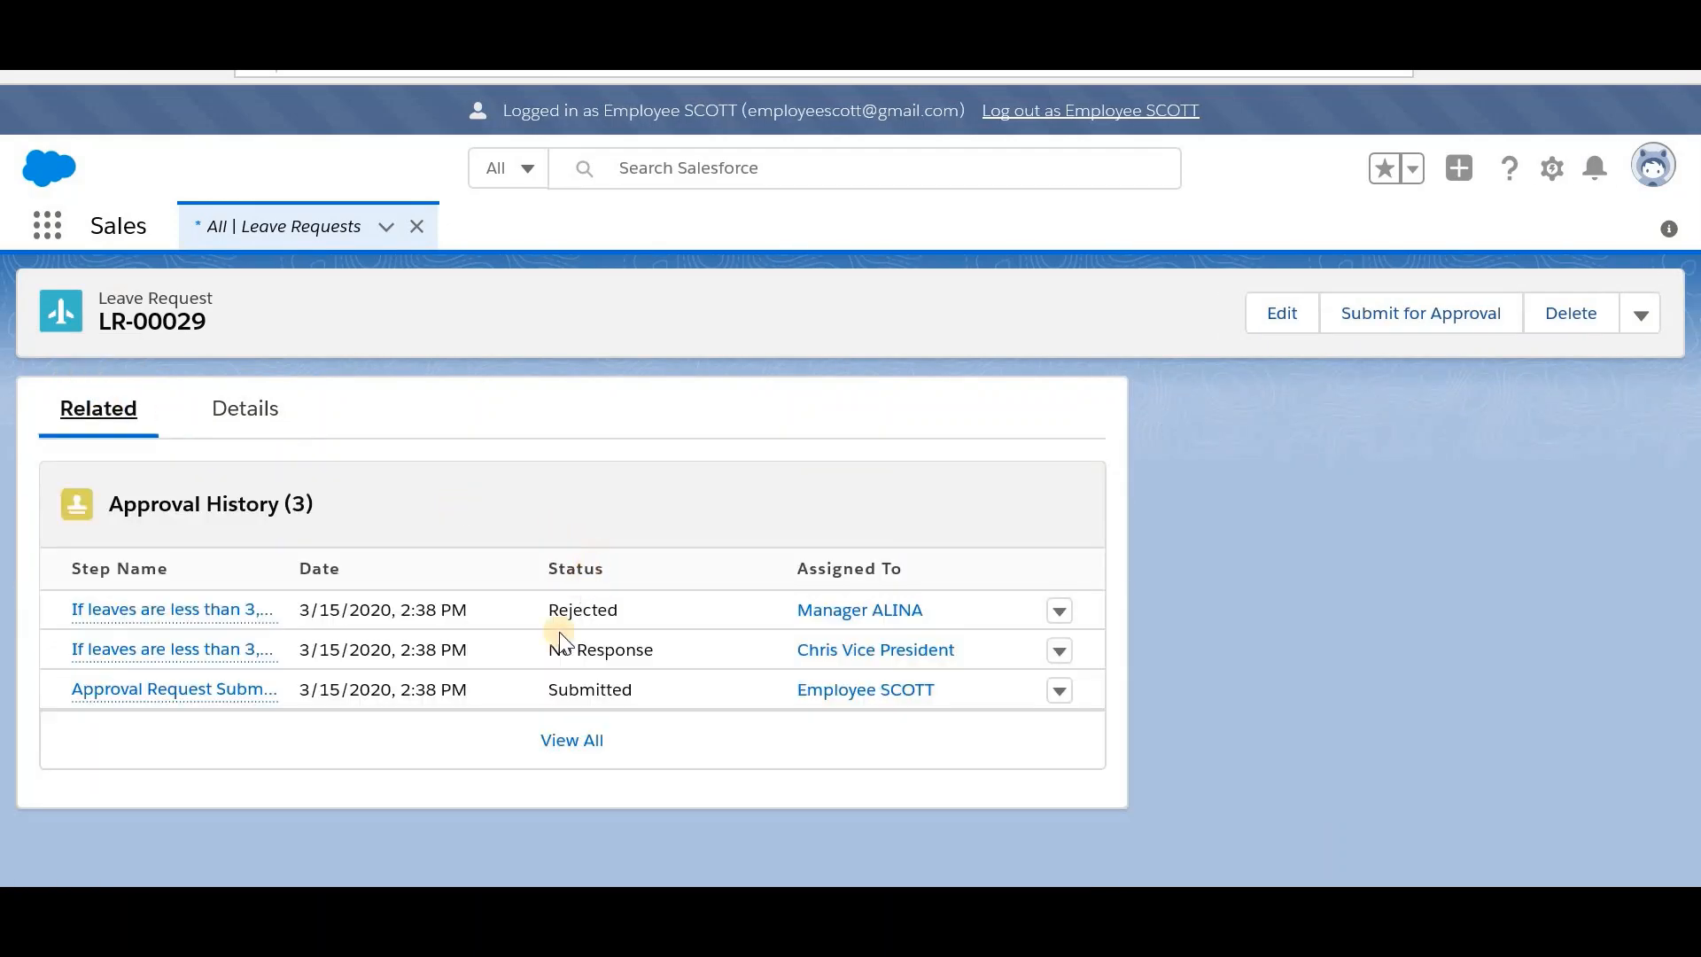